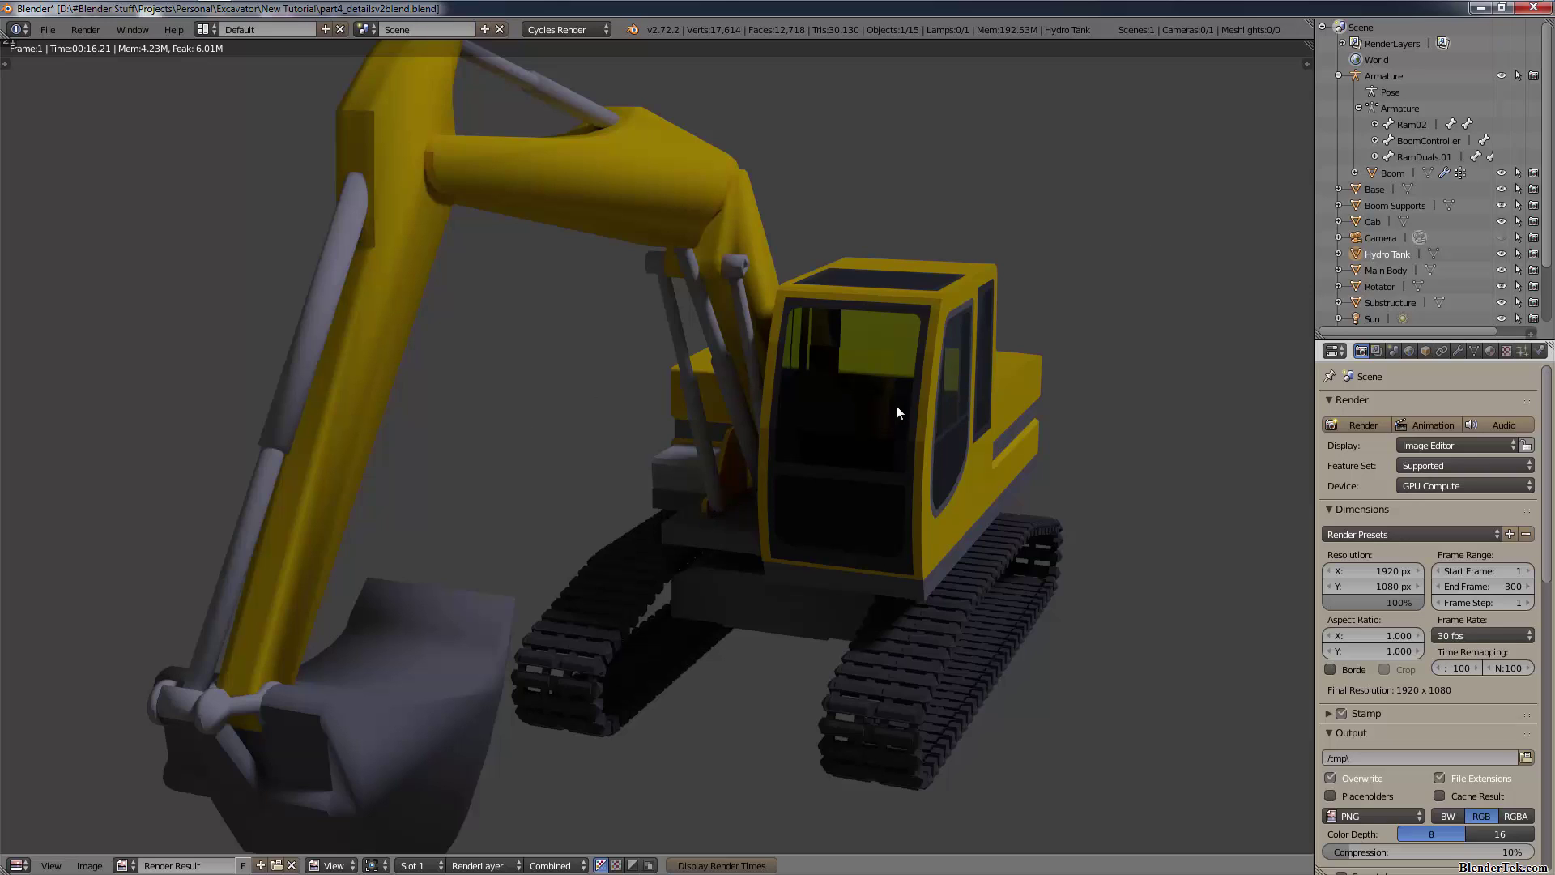
pyautogui.hotkey('ctrl', 'alt', 'd')
pyautogui.moveTo(883, 230); pyautogui.dragTo(764, 311)
pyautogui.moveTo(746, 438)
pyautogui.mouseDown()
pyautogui.moveTo(754, 419)
pyautogui.moveTo(767, 595)
pyautogui.mouseUp()
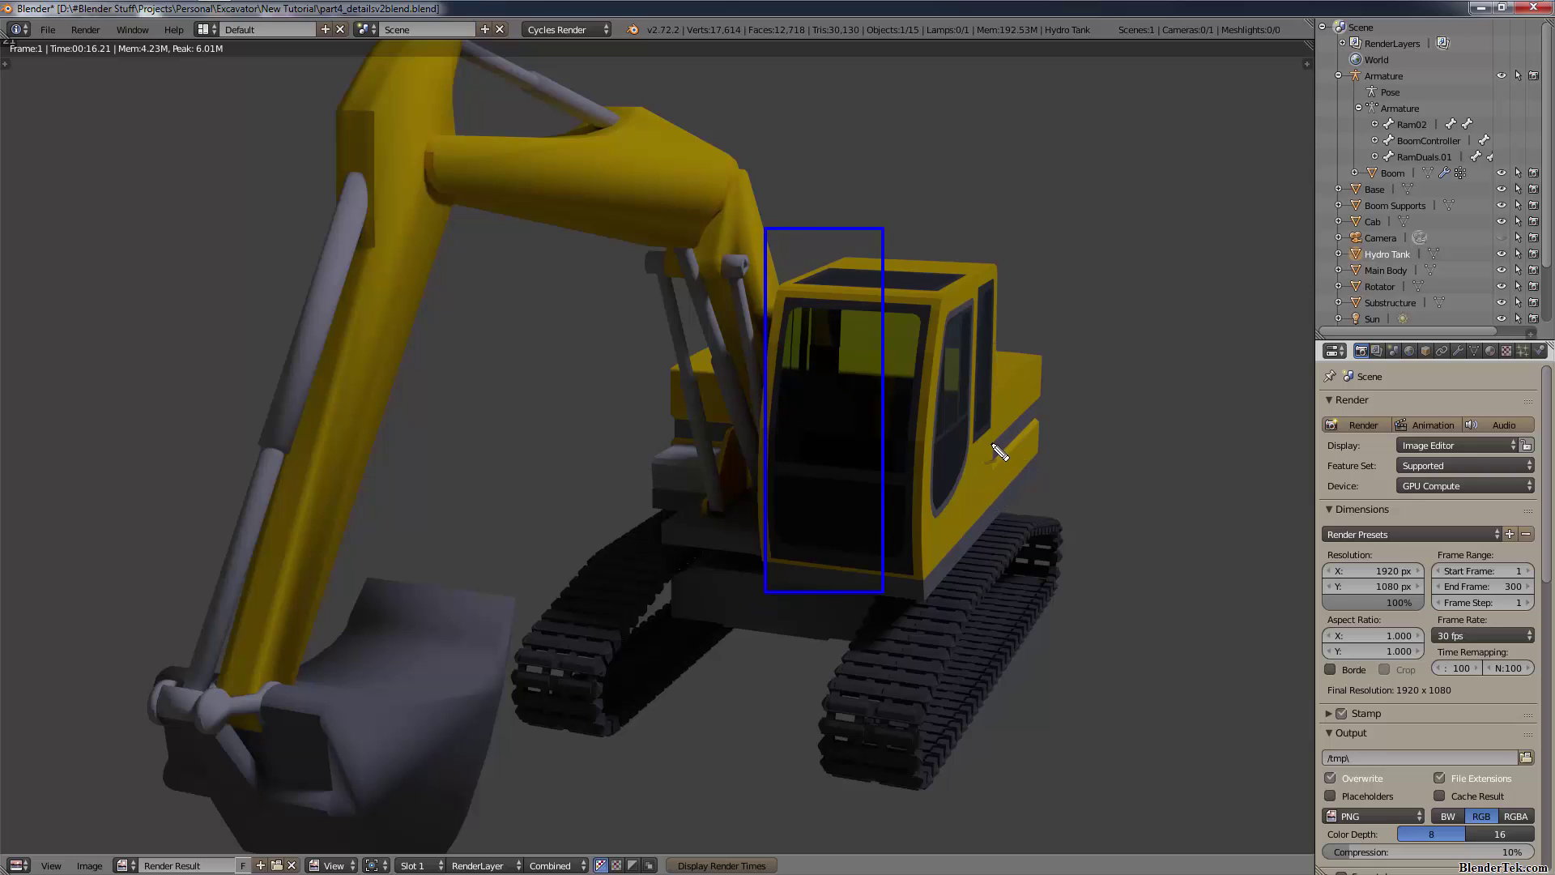
pyautogui.moveTo(989, 442)
pyautogui.mouseDown()
pyautogui.moveTo(1039, 401)
pyautogui.moveTo(1022, 468)
pyautogui.moveTo(989, 443)
pyautogui.mouseUp()
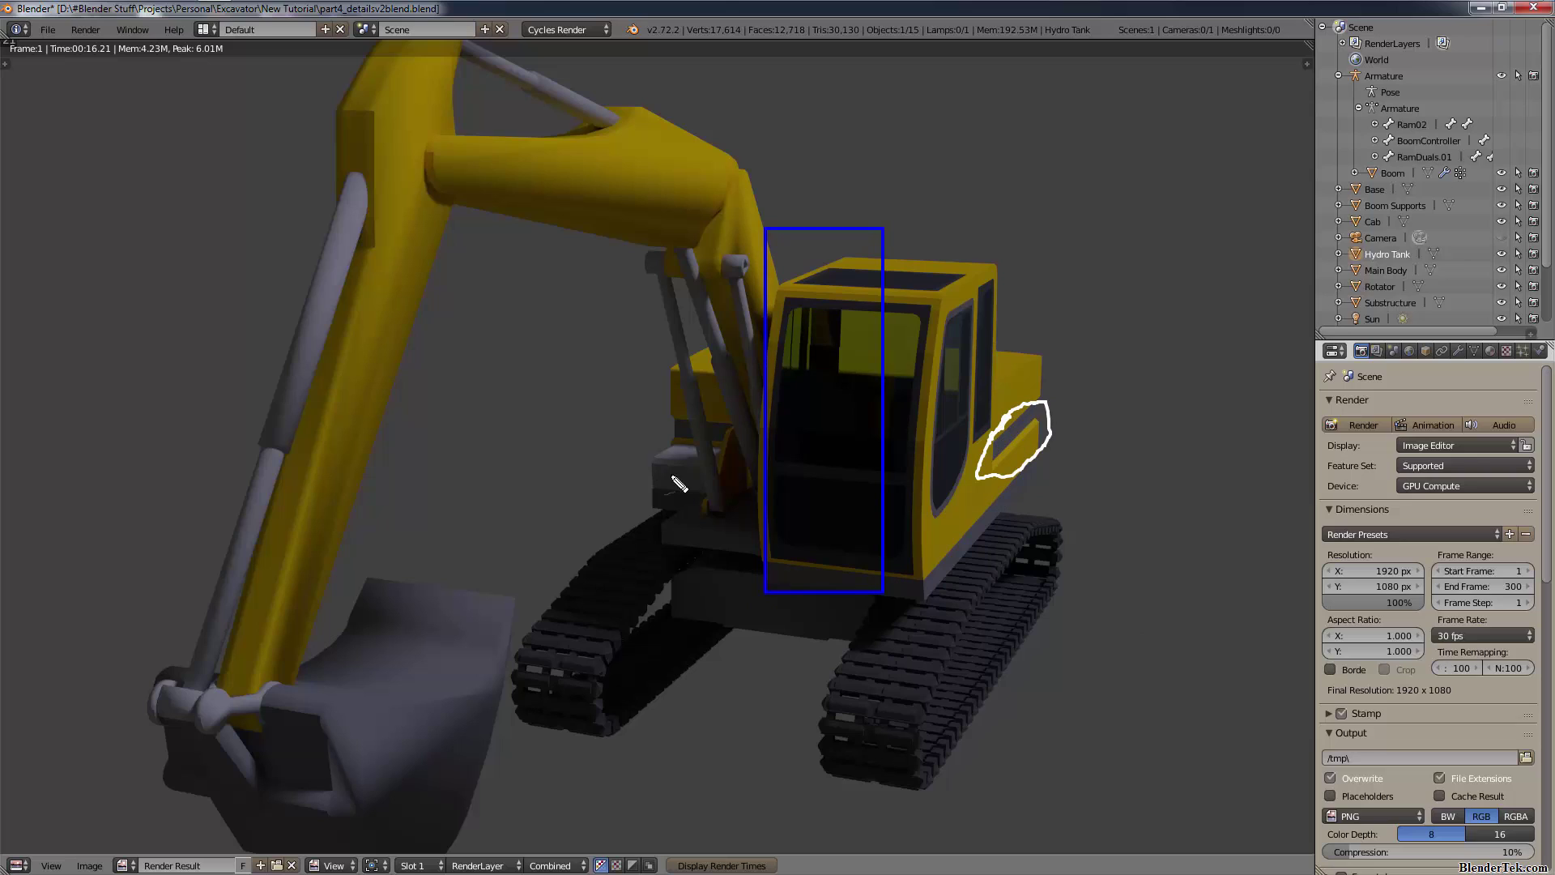
pyautogui.moveTo(703, 444)
pyautogui.mouseDown()
pyautogui.moveTo(676, 438)
pyautogui.moveTo(663, 495)
pyautogui.moveTo(703, 486)
pyautogui.moveTo(723, 433)
pyautogui.moveTo(701, 507)
pyautogui.moveTo(754, 492)
pyautogui.moveTo(760, 428)
pyautogui.moveTo(719, 437)
pyautogui.mouseUp()
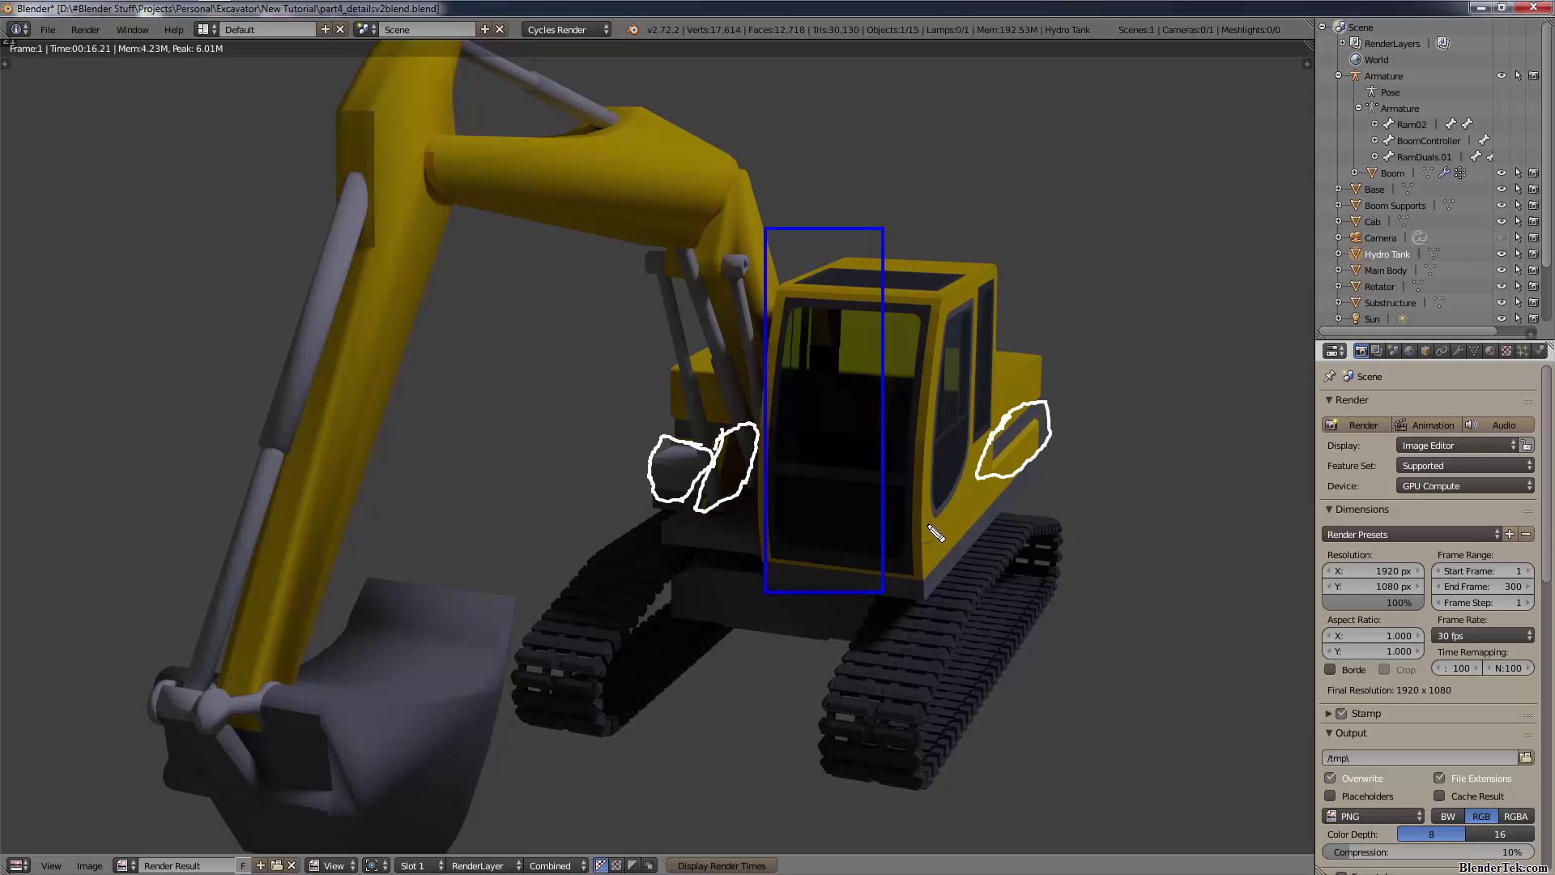
pyautogui.moveTo(924, 495)
pyautogui.mouseDown()
pyautogui.moveTo(938, 418)
pyautogui.moveTo(1002, 320)
pyautogui.mouseUp()
pyautogui.moveTo(1011, 387); pyautogui.dragTo(950, 484)
pyautogui.moveTo(954, 270)
pyautogui.mouseDown()
pyautogui.moveTo(769, 248)
pyautogui.moveTo(912, 299)
pyautogui.moveTo(889, 431)
pyautogui.moveTo(968, 357)
pyautogui.moveTo(861, 321)
pyautogui.moveTo(795, 428)
pyautogui.moveTo(816, 312)
pyautogui.mouseUp()
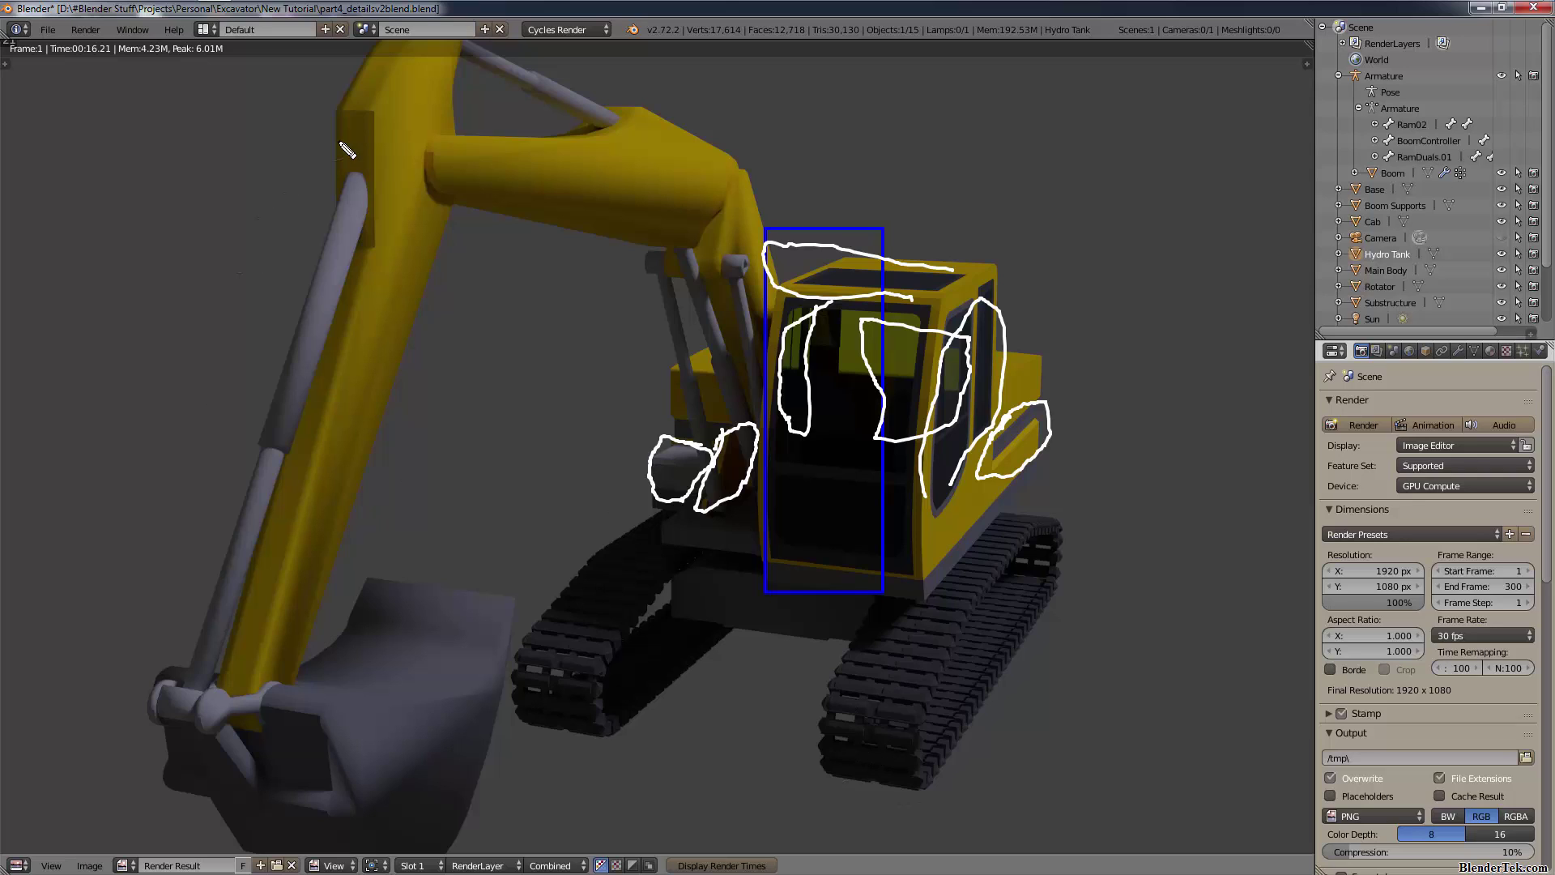
pyautogui.moveTo(338, 141)
pyautogui.mouseDown()
pyautogui.moveTo(221, 519)
pyautogui.moveTo(338, 467)
pyautogui.mouseUp()
pyautogui.moveTo(403, 392); pyautogui.dragTo(338, 144)
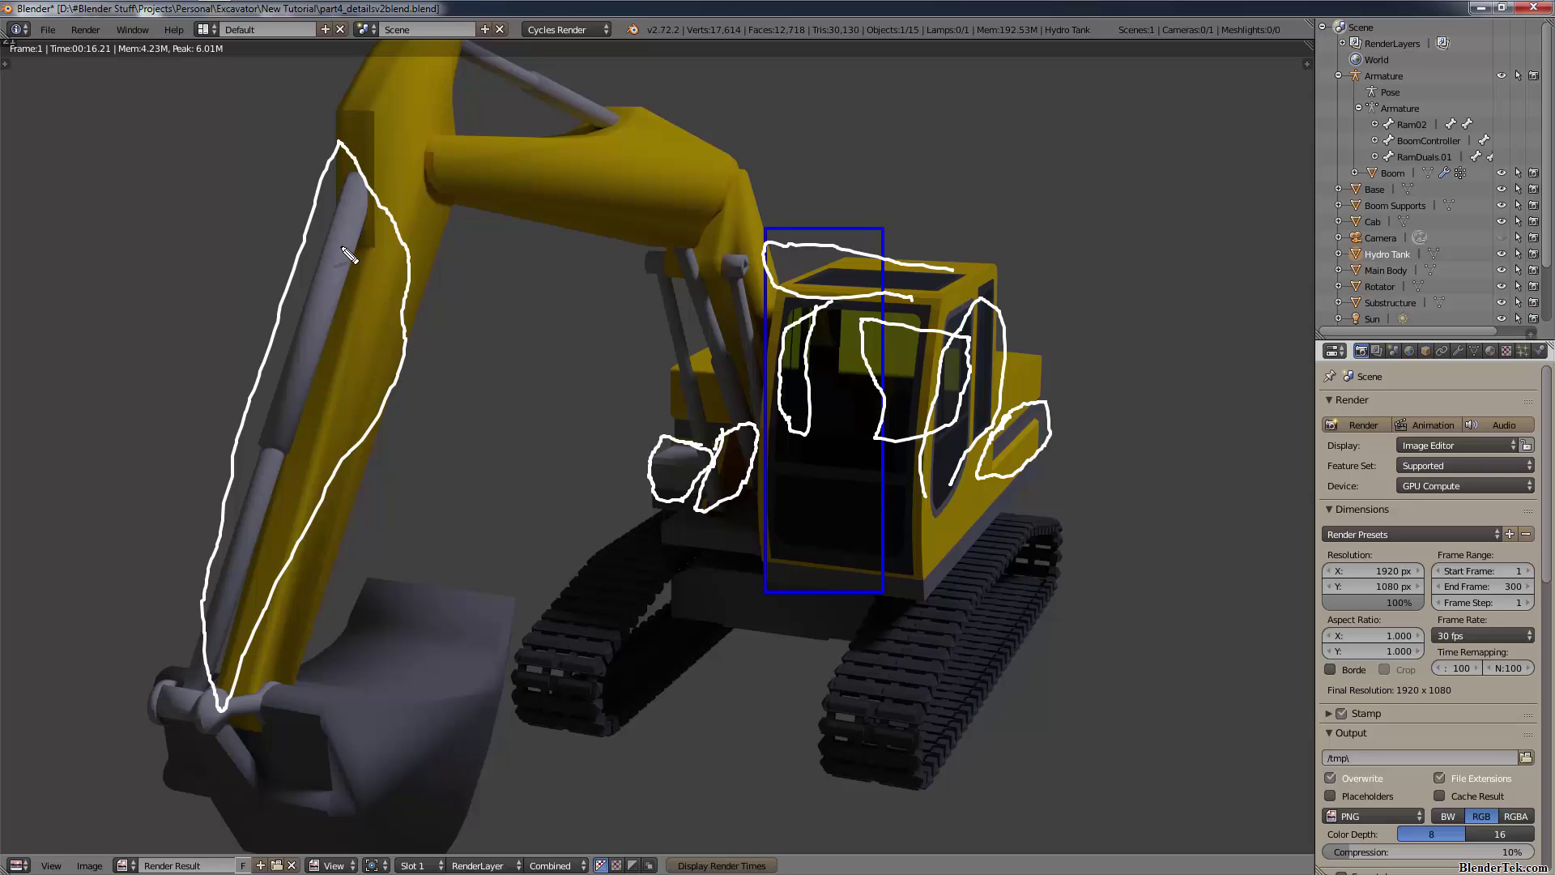
pyautogui.moveTo(340, 240); pyautogui.dragTo(334, 249)
pyautogui.moveTo(278, 427)
pyautogui.mouseDown()
pyautogui.moveTo(253, 399)
pyautogui.moveTo(274, 435)
pyautogui.mouseUp()
pyautogui.moveTo(253, 411)
pyautogui.mouseDown()
pyautogui.moveTo(308, 7)
pyautogui.moveTo(486, 53)
pyautogui.mouseUp()
pyautogui.moveTo(328, 235)
pyautogui.mouseDown()
pyautogui.moveTo(431, 70)
pyautogui.moveTo(606, 123)
pyautogui.mouseUp()
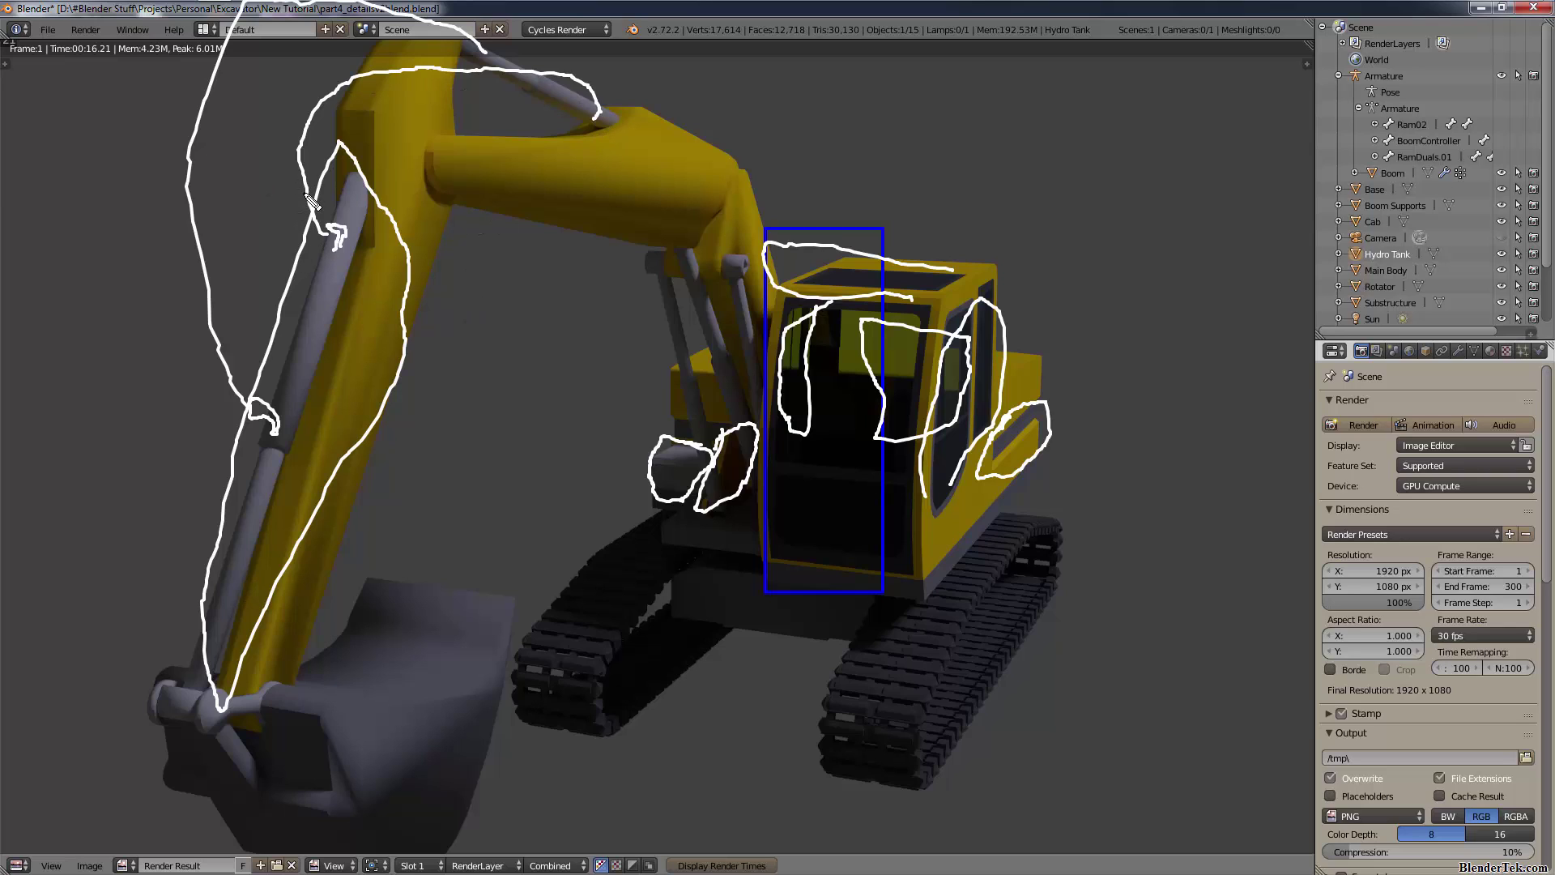
pyautogui.moveTo(269, 535)
pyautogui.mouseDown()
pyautogui.moveTo(80, 623)
pyautogui.moveTo(172, 537)
pyautogui.mouseUp()
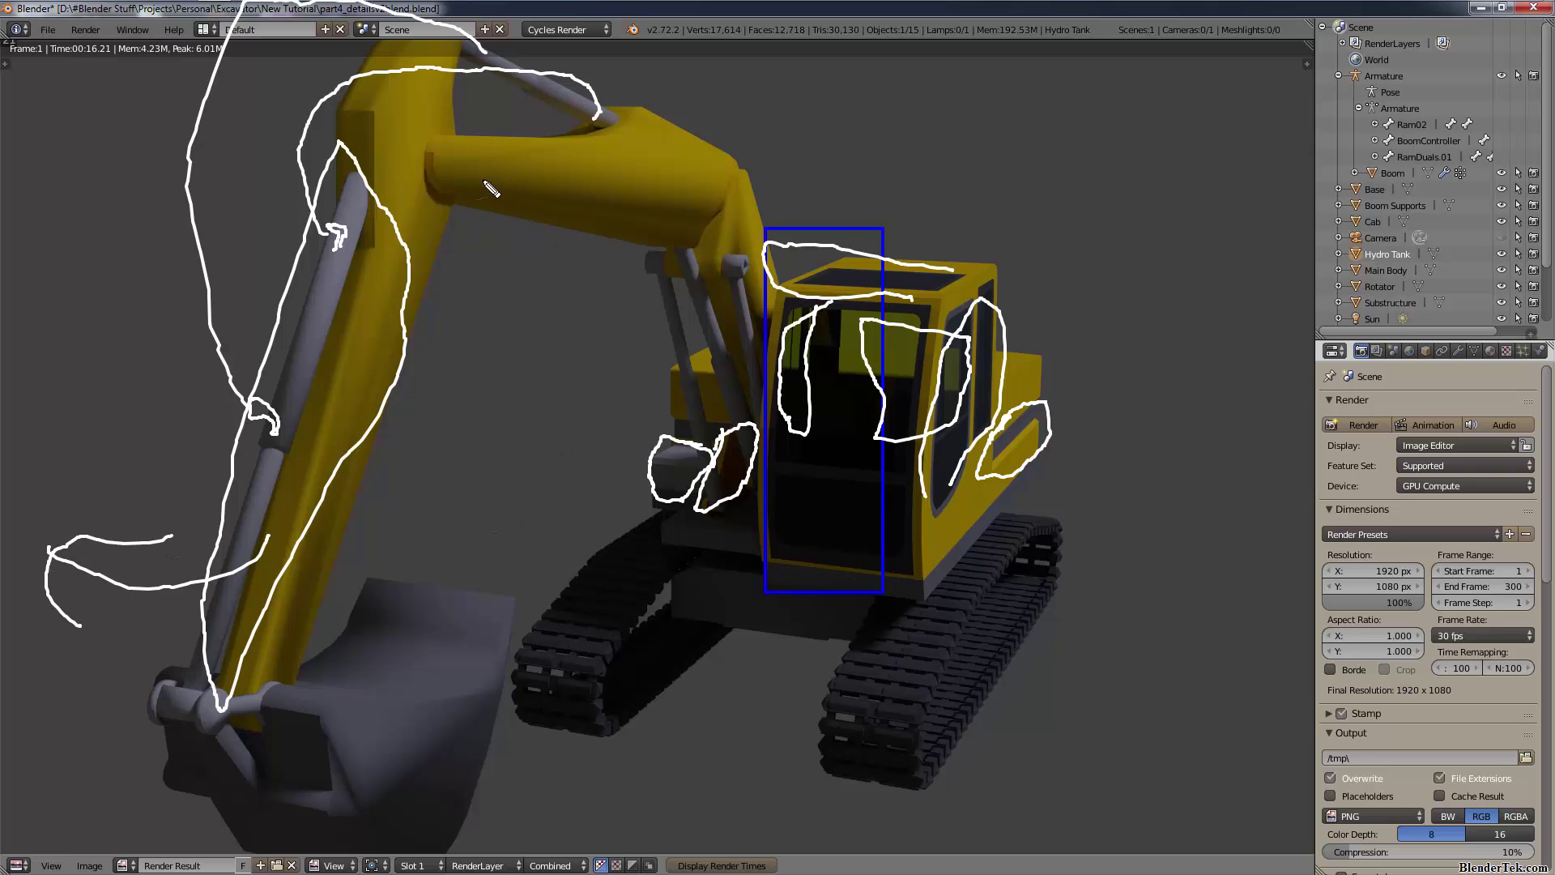
pyautogui.moveTo(476, 167)
pyautogui.mouseDown()
pyautogui.moveTo(711, 179)
pyautogui.moveTo(490, 197)
pyautogui.moveTo(476, 180)
pyautogui.mouseUp()
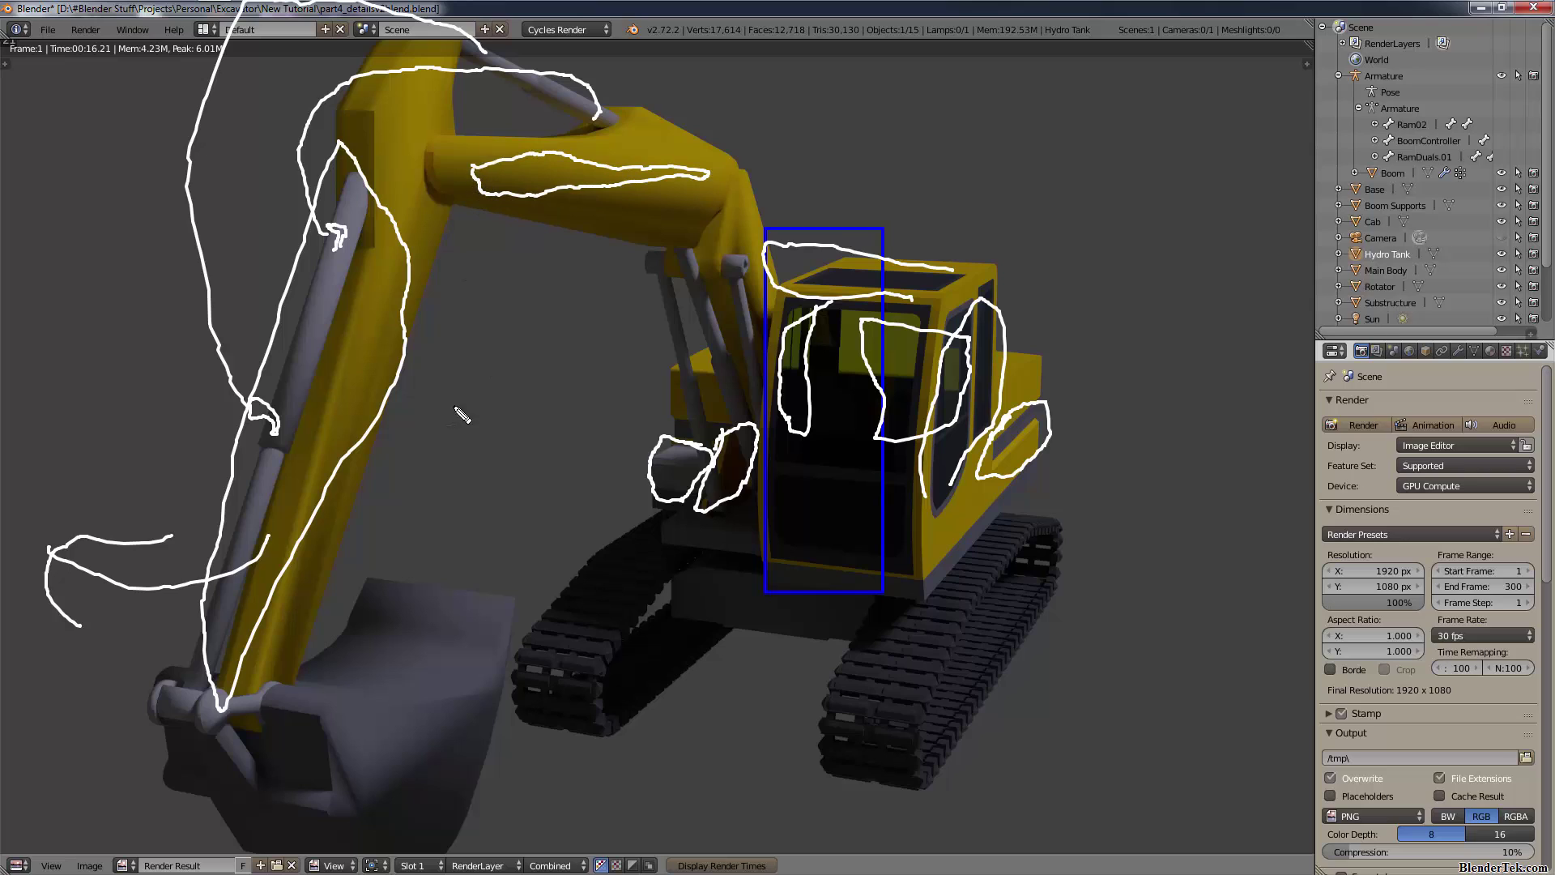
pyautogui.moveTo(407, 99)
pyautogui.mouseDown()
pyautogui.moveTo(315, 577)
pyautogui.moveTo(460, 253)
pyautogui.moveTo(446, 99)
pyautogui.moveTo(420, 112)
pyautogui.mouseUp()
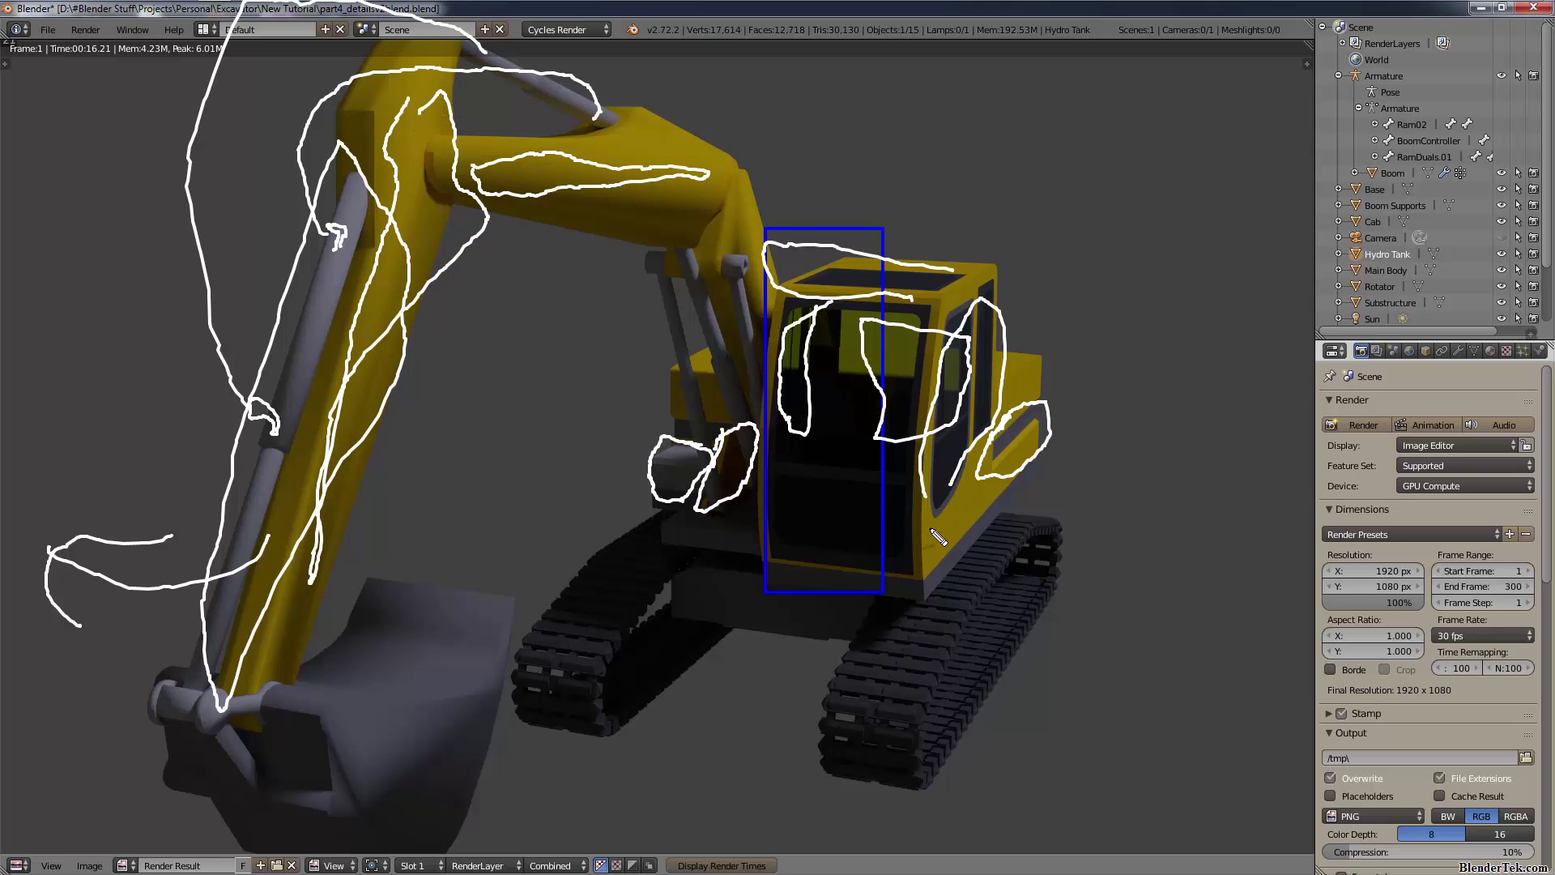
pyautogui.moveTo(931, 535)
pyautogui.mouseDown()
pyautogui.moveTo(946, 348)
pyautogui.moveTo(939, 429)
pyautogui.moveTo(1004, 377)
pyautogui.moveTo(955, 400)
pyautogui.moveTo(1002, 416)
pyautogui.moveTo(976, 390)
pyautogui.moveTo(951, 401)
pyautogui.mouseUp()
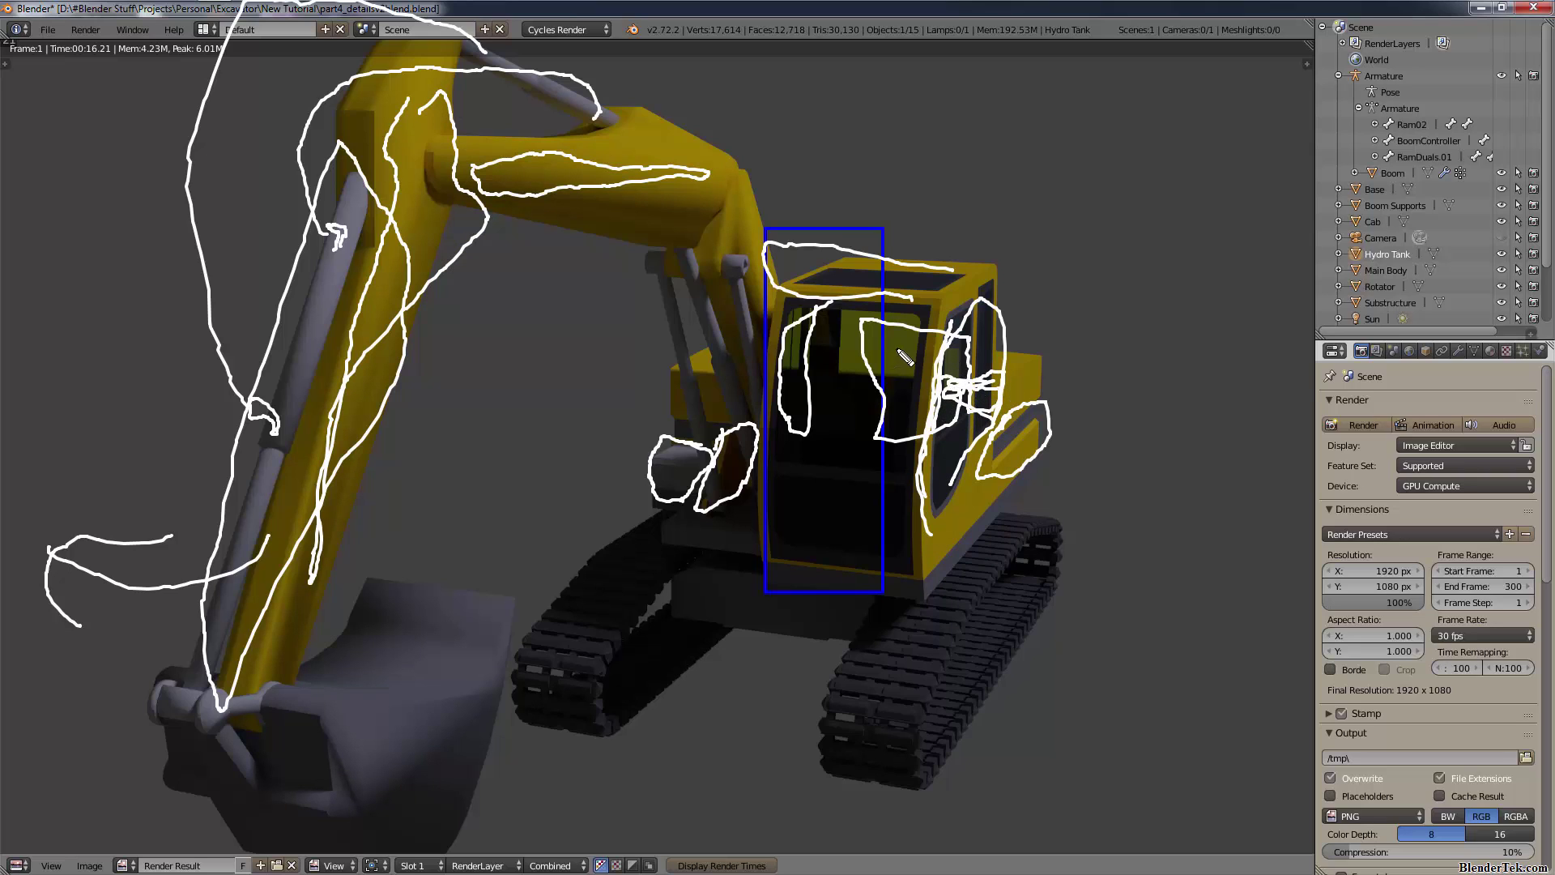
pyautogui.moveTo(859, 313)
pyautogui.mouseDown()
pyautogui.moveTo(928, 243)
pyautogui.moveTo(899, 324)
pyautogui.moveTo(857, 328)
pyautogui.moveTo(881, 360)
pyautogui.moveTo(940, 316)
pyautogui.moveTo(968, 356)
pyautogui.moveTo(931, 397)
pyautogui.moveTo(1010, 322)
pyautogui.moveTo(1002, 350)
pyautogui.mouseUp()
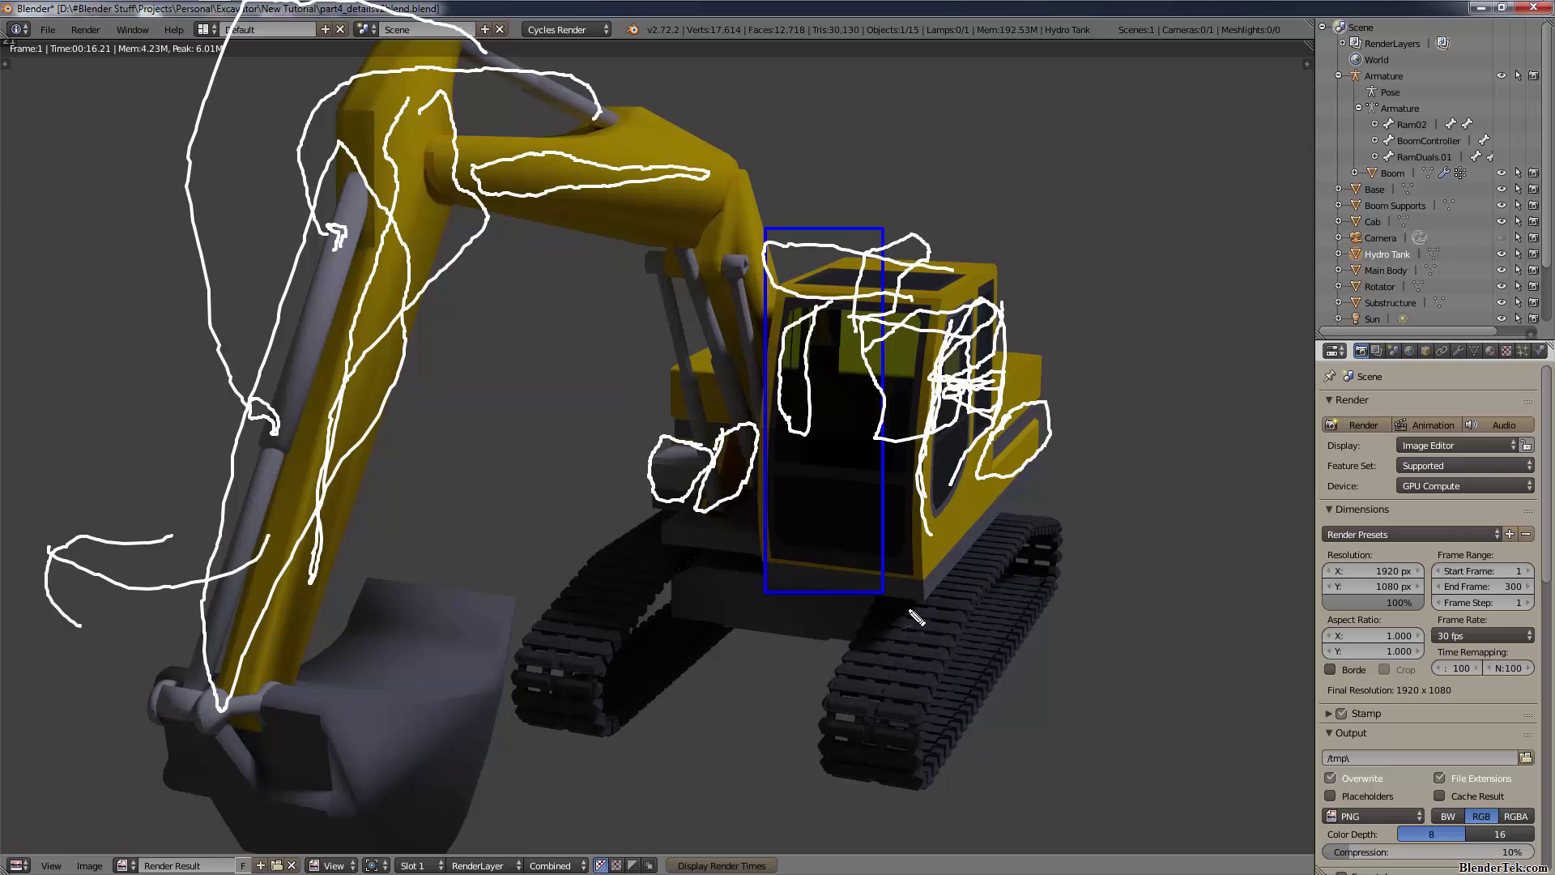
pyautogui.moveTo(910, 609)
pyautogui.mouseDown()
pyautogui.moveTo(877, 700)
pyautogui.moveTo(948, 692)
pyautogui.moveTo(1033, 598)
pyautogui.moveTo(1033, 525)
pyautogui.moveTo(931, 615)
pyautogui.moveTo(948, 639)
pyautogui.moveTo(1020, 567)
pyautogui.mouseUp()
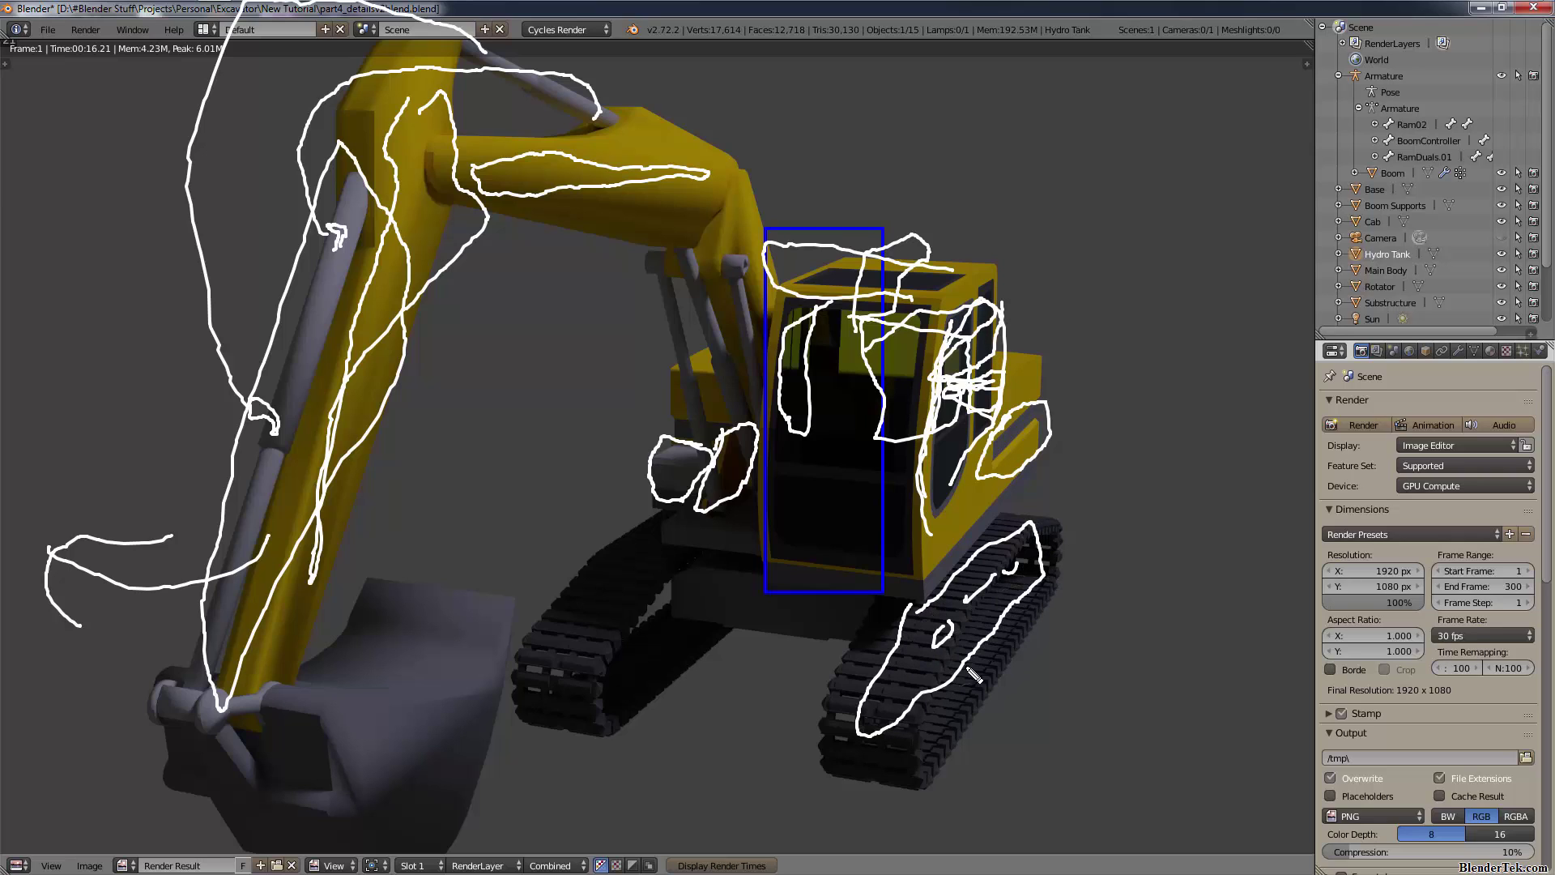
pyautogui.moveTo(942, 716)
pyautogui.mouseDown()
pyautogui.moveTo(984, 724)
pyautogui.moveTo(1048, 539)
pyautogui.moveTo(1044, 600)
pyautogui.moveTo(1033, 537)
pyautogui.moveTo(939, 736)
pyautogui.moveTo(919, 688)
pyautogui.mouseUp()
pyautogui.moveTo(613, 640); pyautogui.dragTo(571, 666)
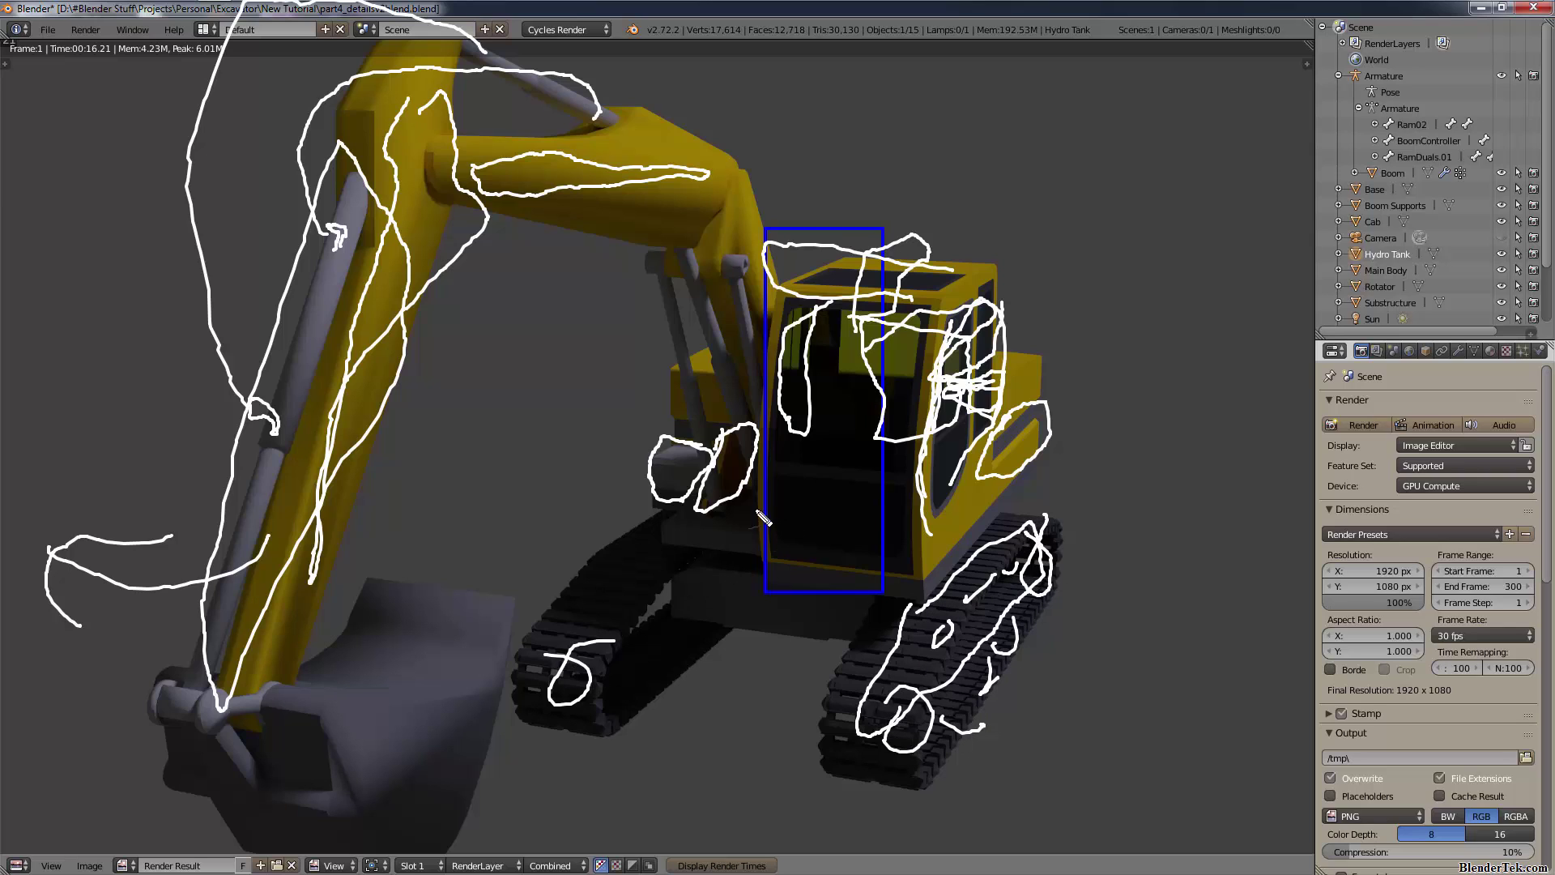
pyautogui.moveTo(763, 517)
pyautogui.mouseDown()
pyautogui.moveTo(603, 672)
pyautogui.moveTo(786, 539)
pyautogui.moveTo(635, 593)
pyautogui.mouseUp()
pyautogui.moveTo(697, 548); pyautogui.dragTo(720, 553)
pyautogui.moveTo(649, 677)
pyautogui.mouseDown()
pyautogui.moveTo(749, 620)
pyautogui.moveTo(763, 571)
pyautogui.mouseUp()
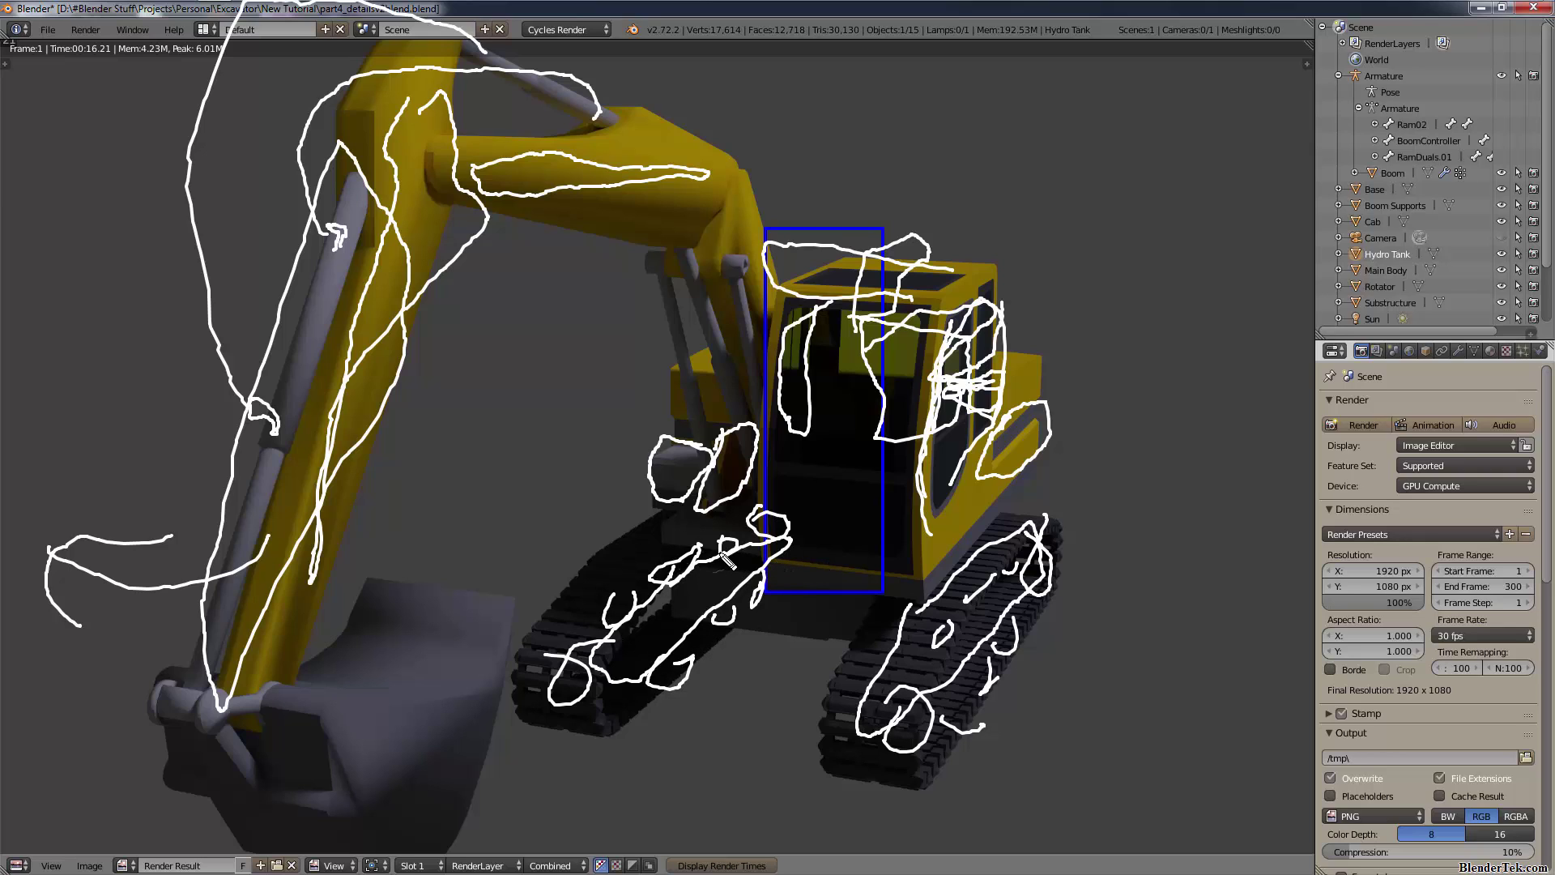
pyautogui.press('Escape')
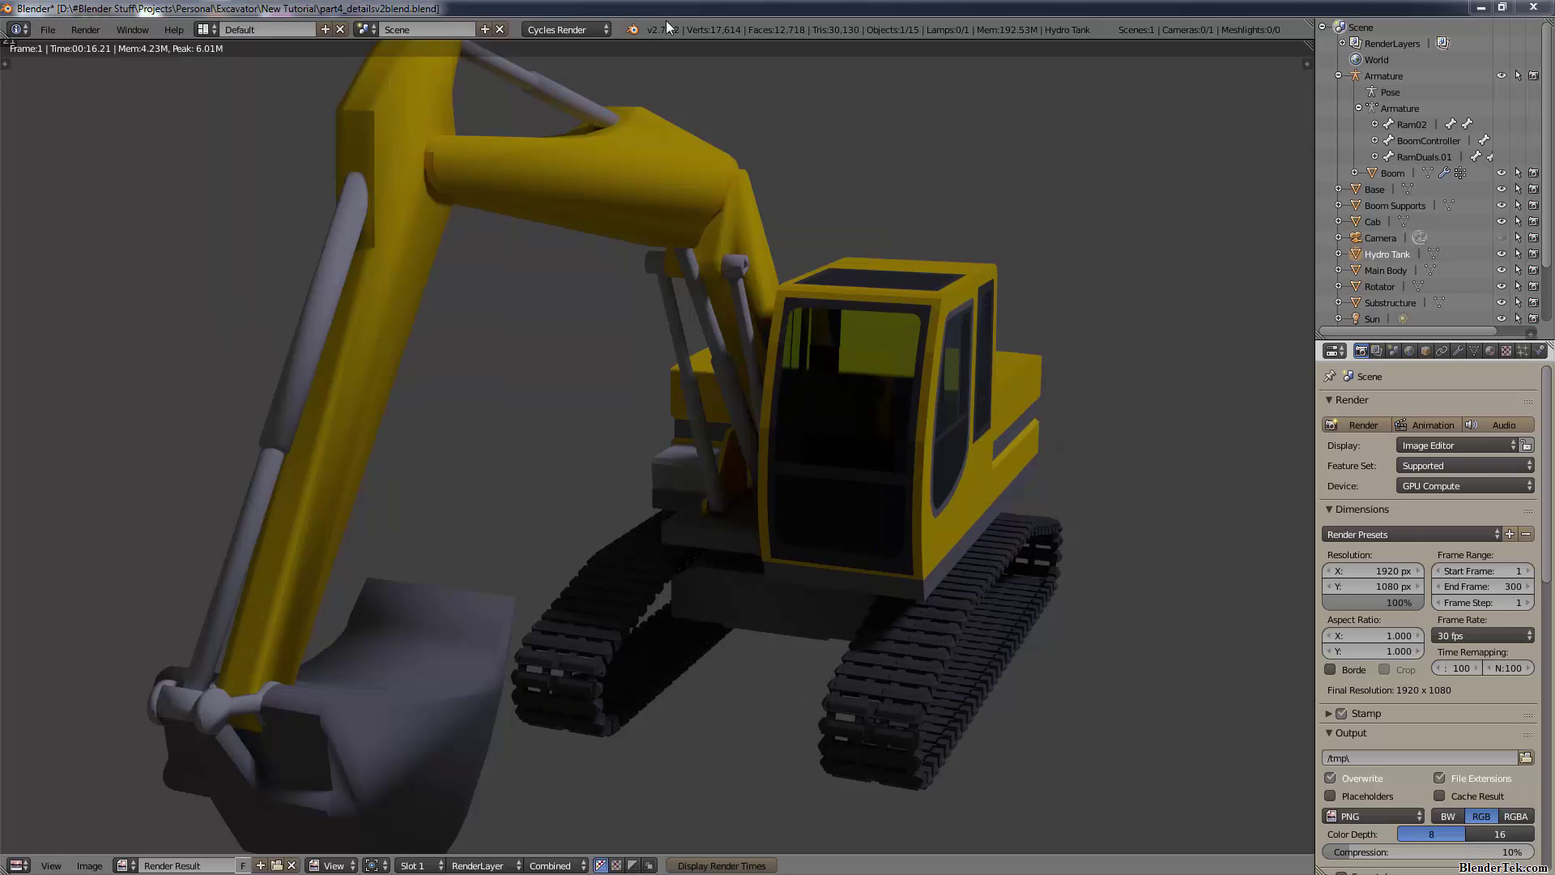
# - Open the recent project file part3_hinge_rig_assigned.blend
pyautogui.scroll(-3, 688, 410)
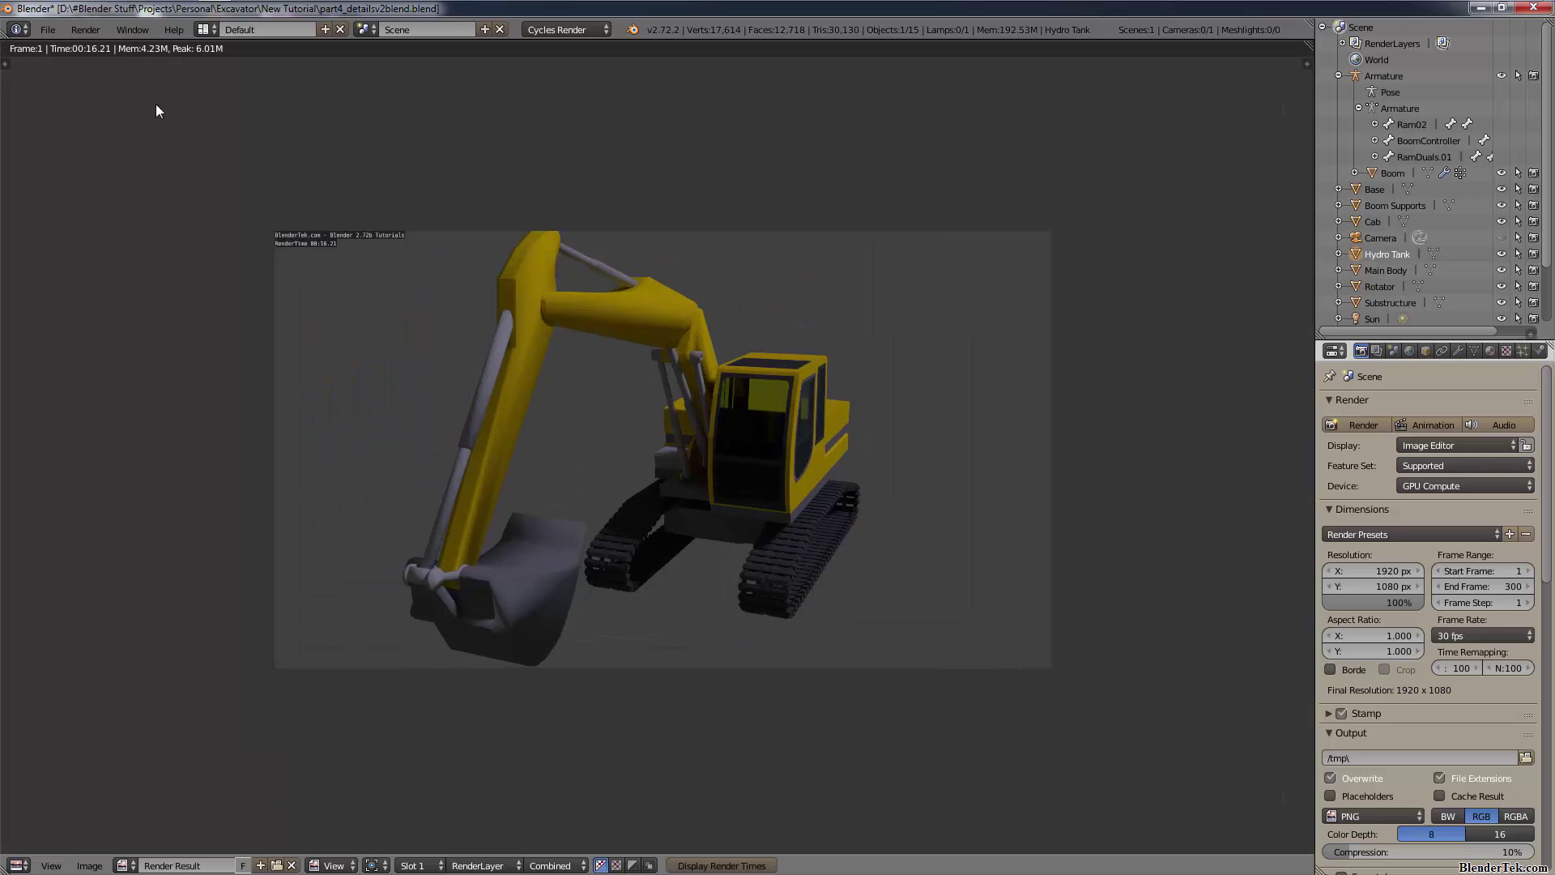
pyautogui.click(51, 32)
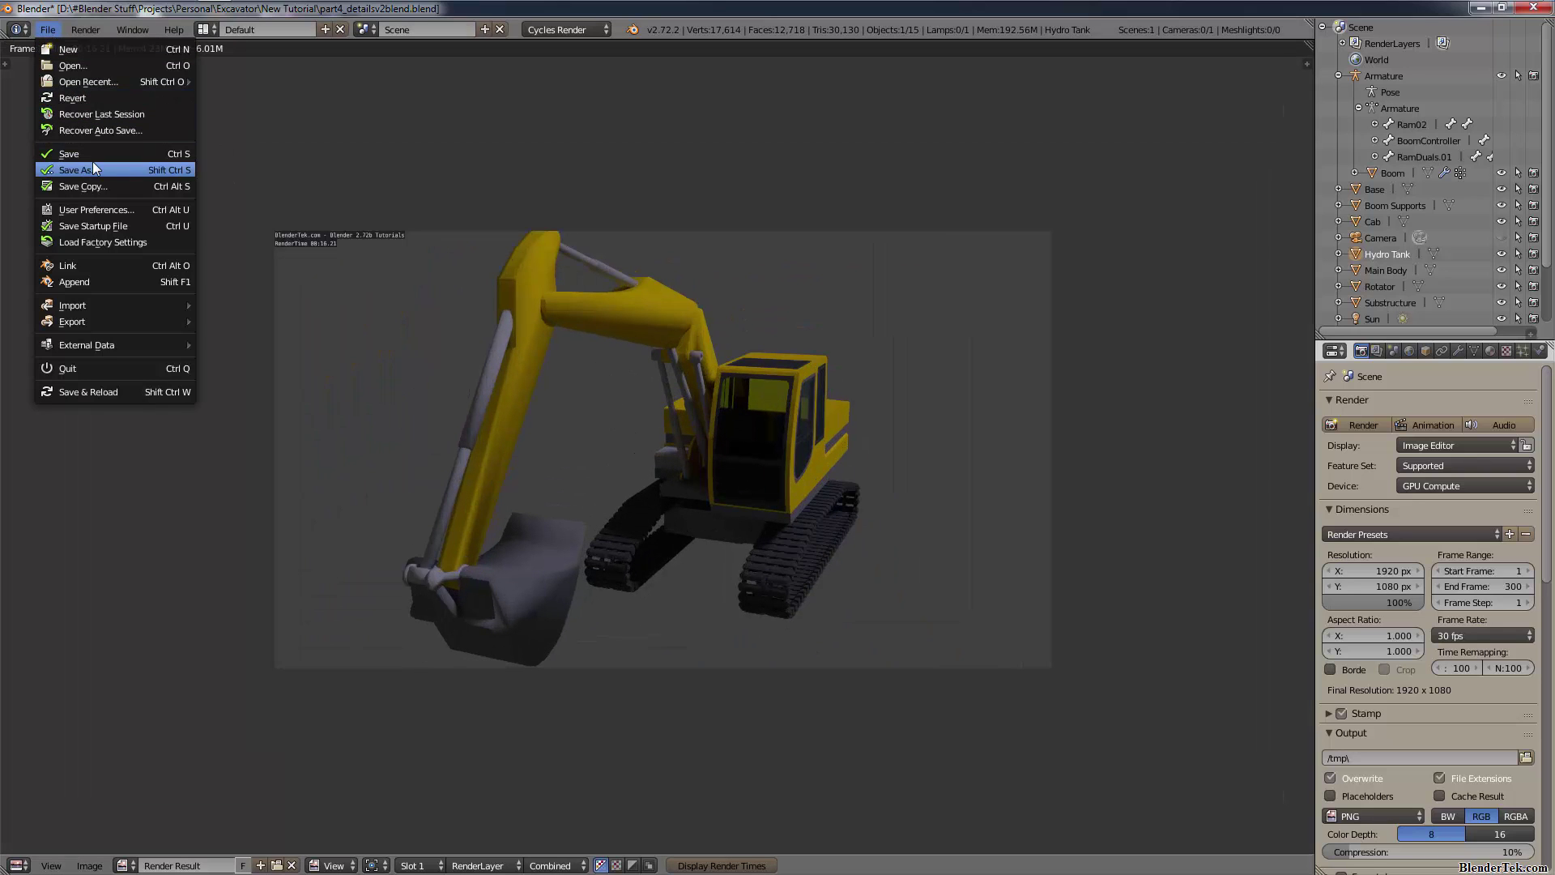
pyautogui.moveTo(91, 82)
pyautogui.click(312, 98)
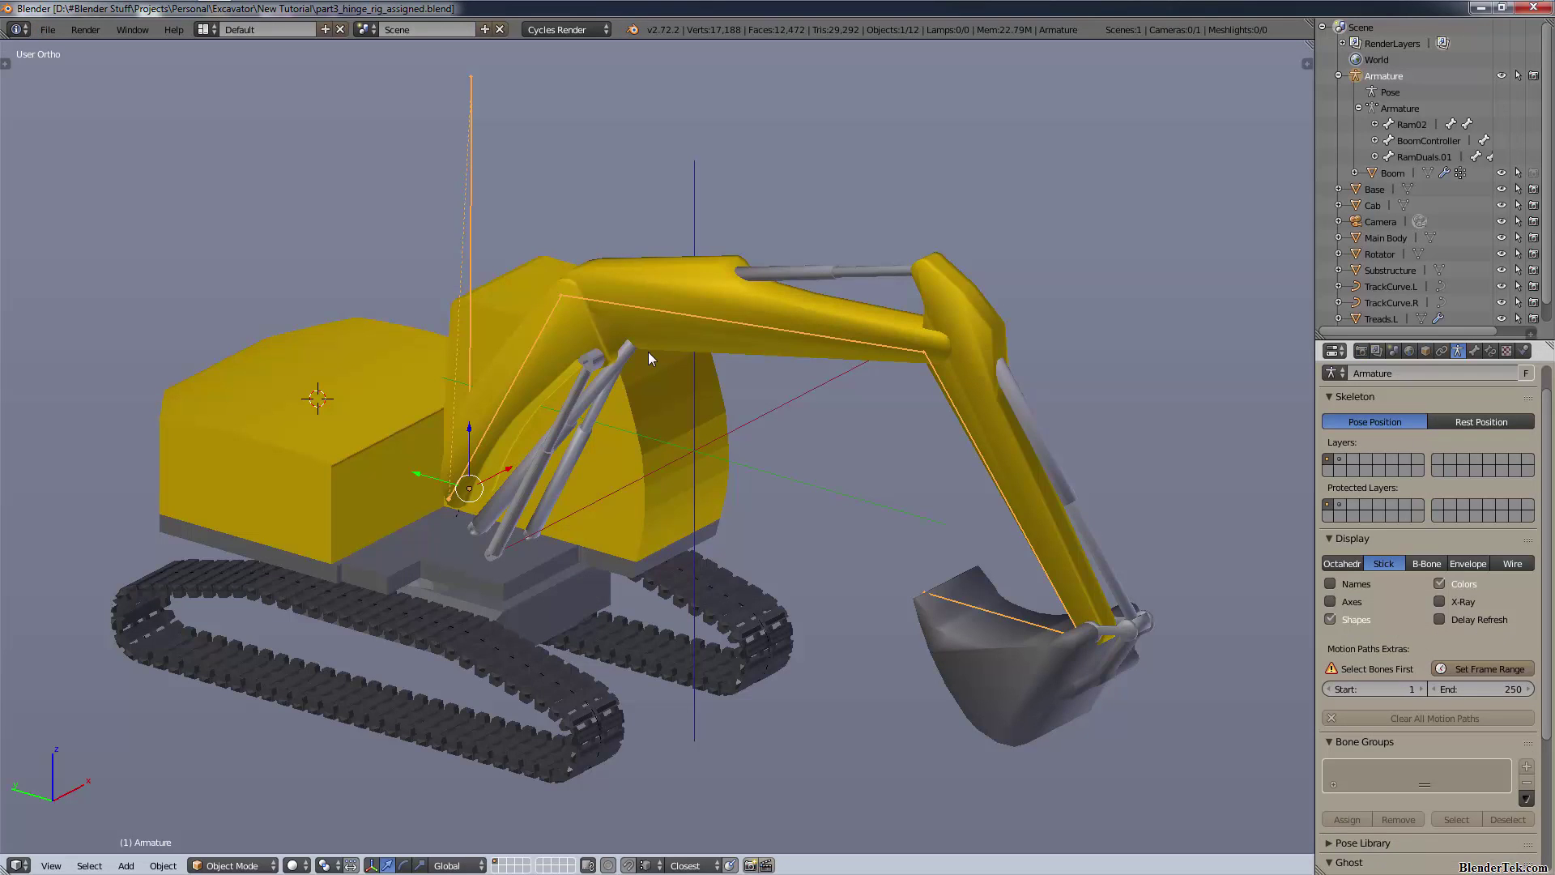
# - Try rotating the BoomController bone about the global X axis to test the boom rig
pyautogui.press('KP_0')
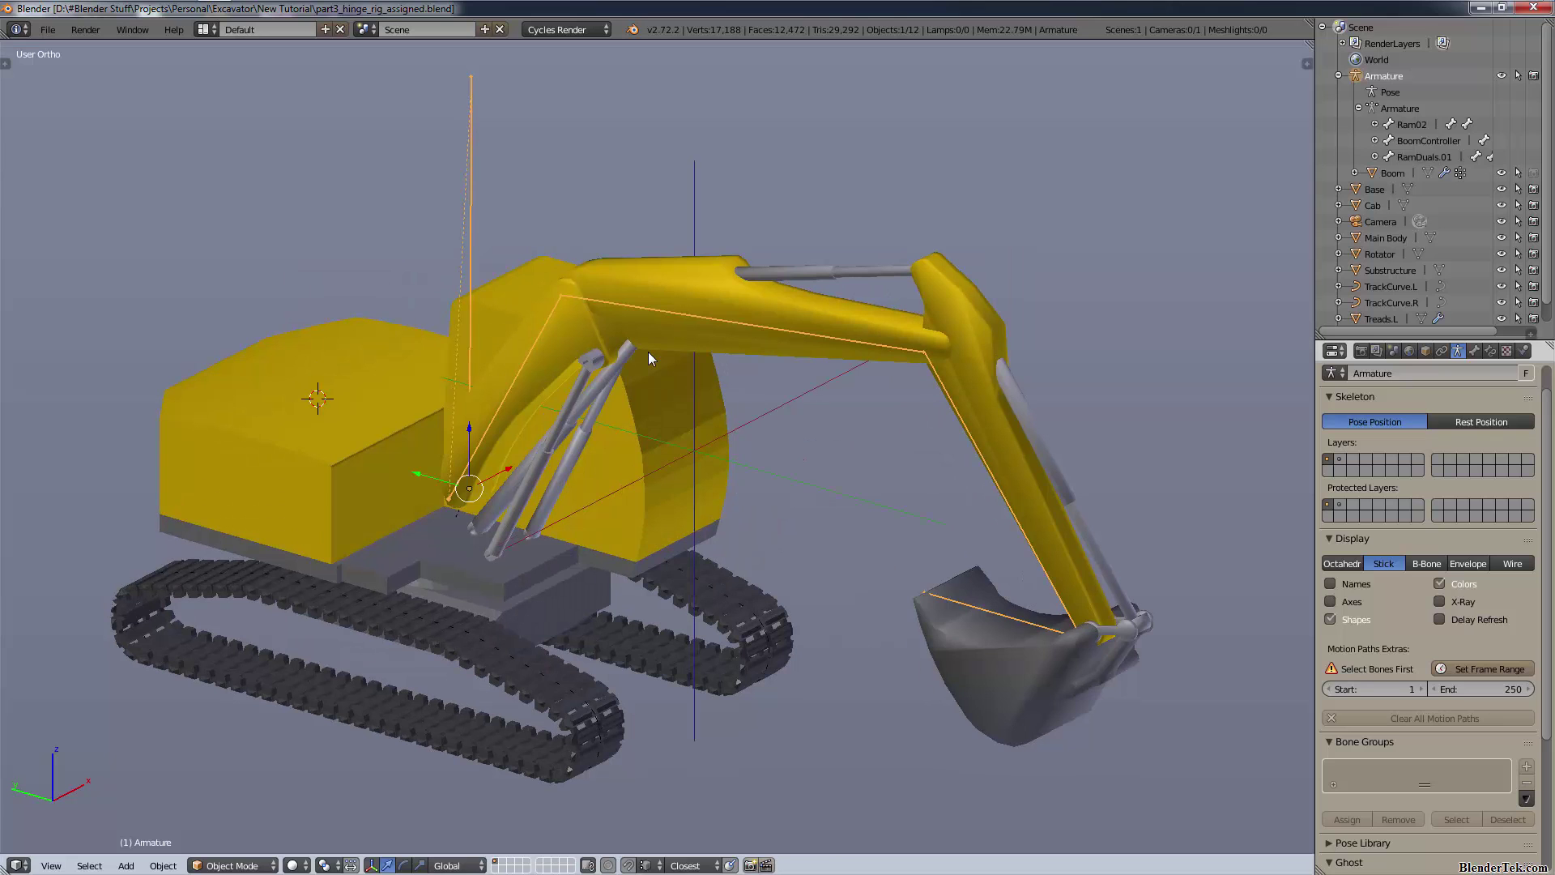
pyautogui.rightClick(474, 179)
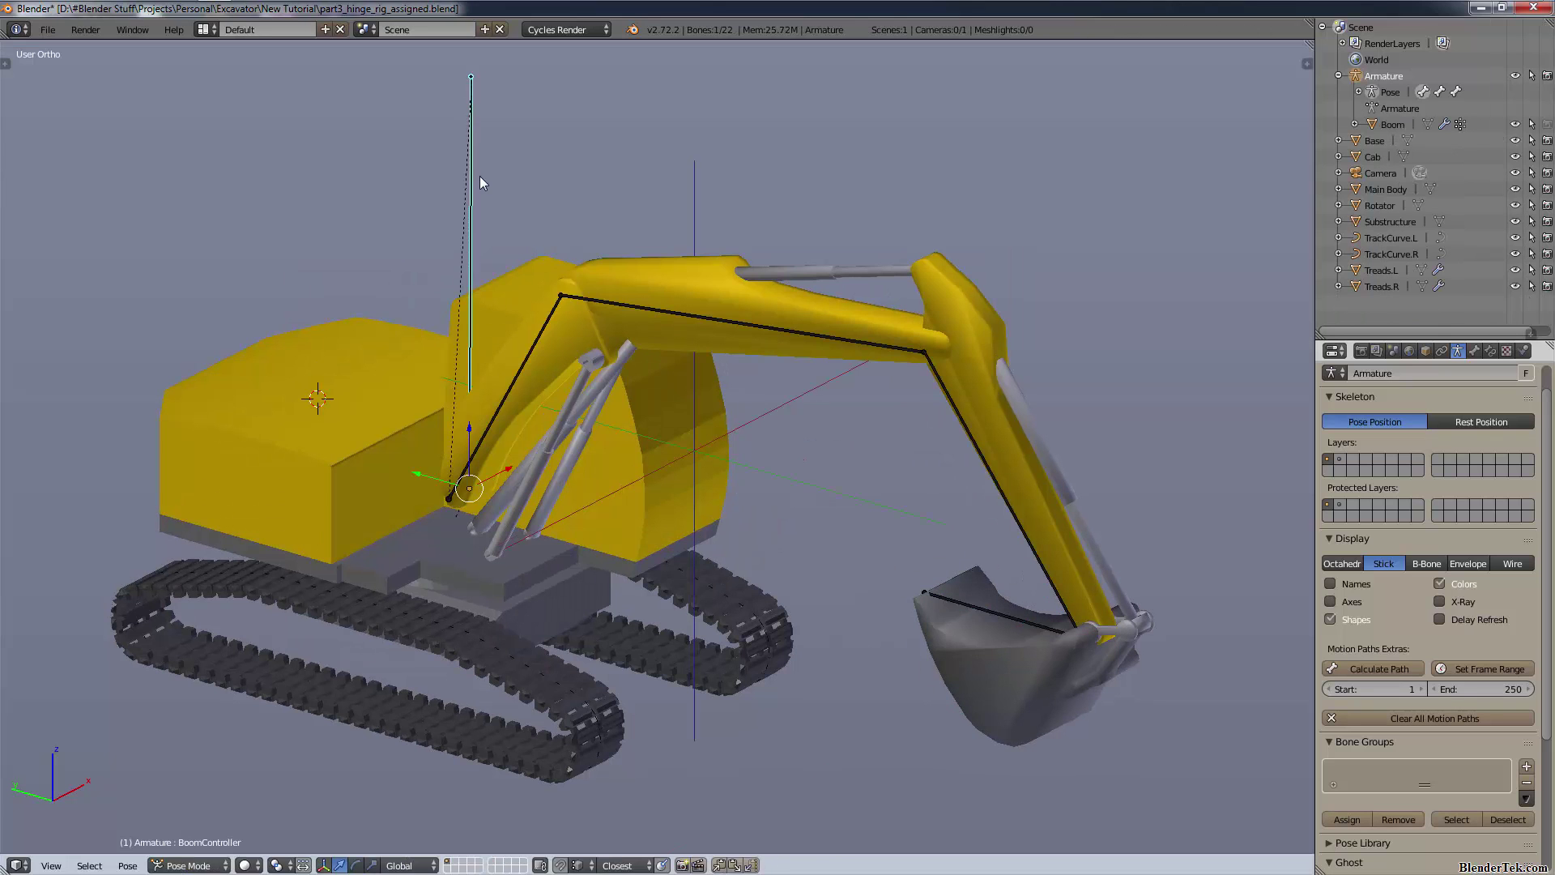
pyautogui.press('r')
pyautogui.press('x')
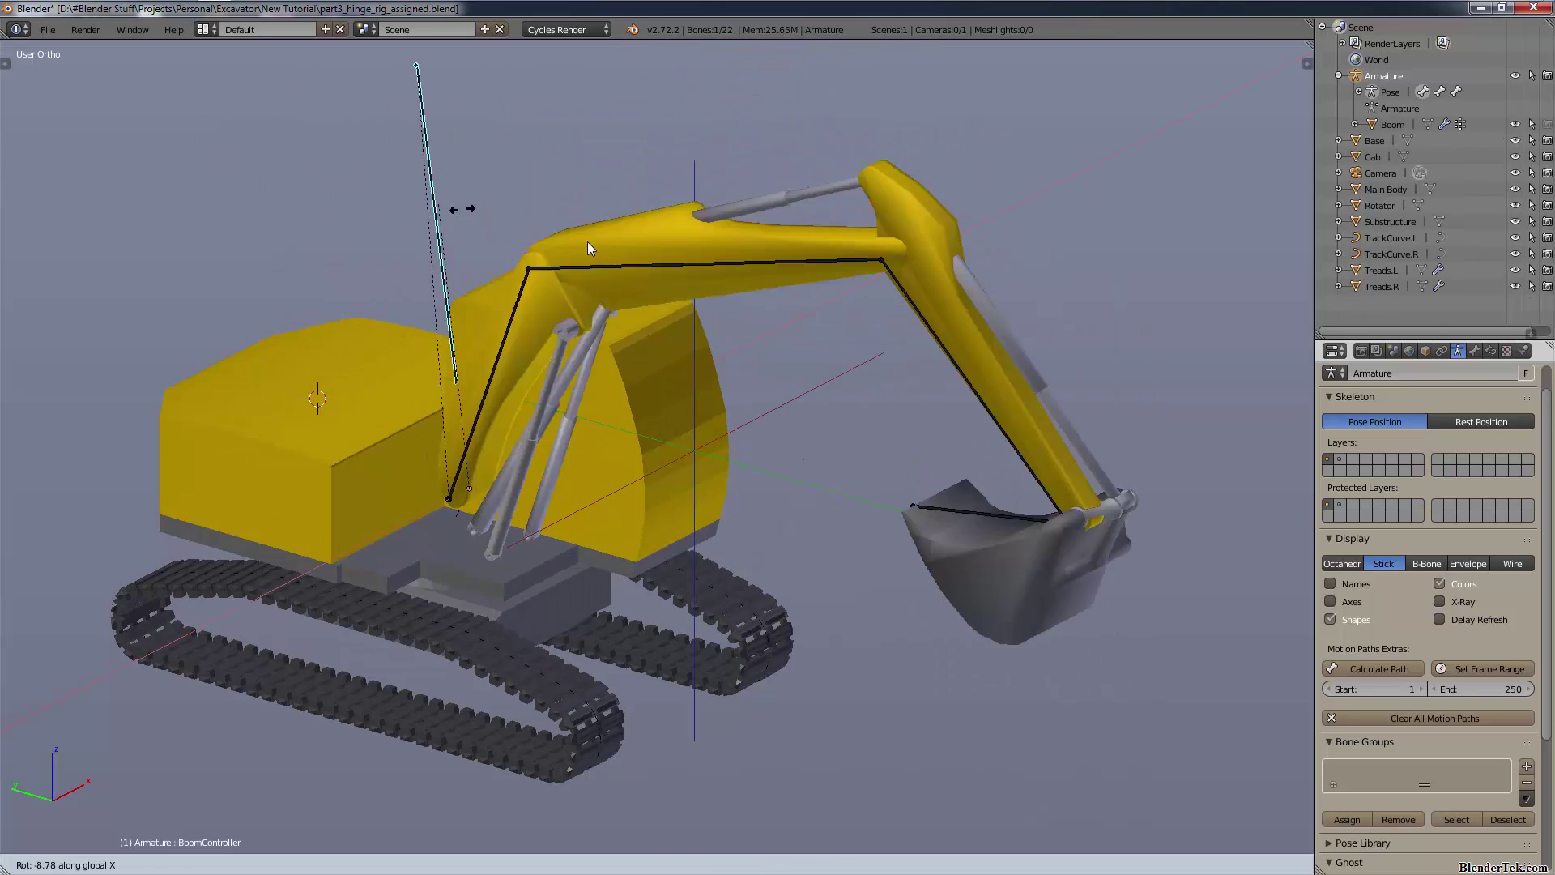
pyautogui.rightClick(437, 217)
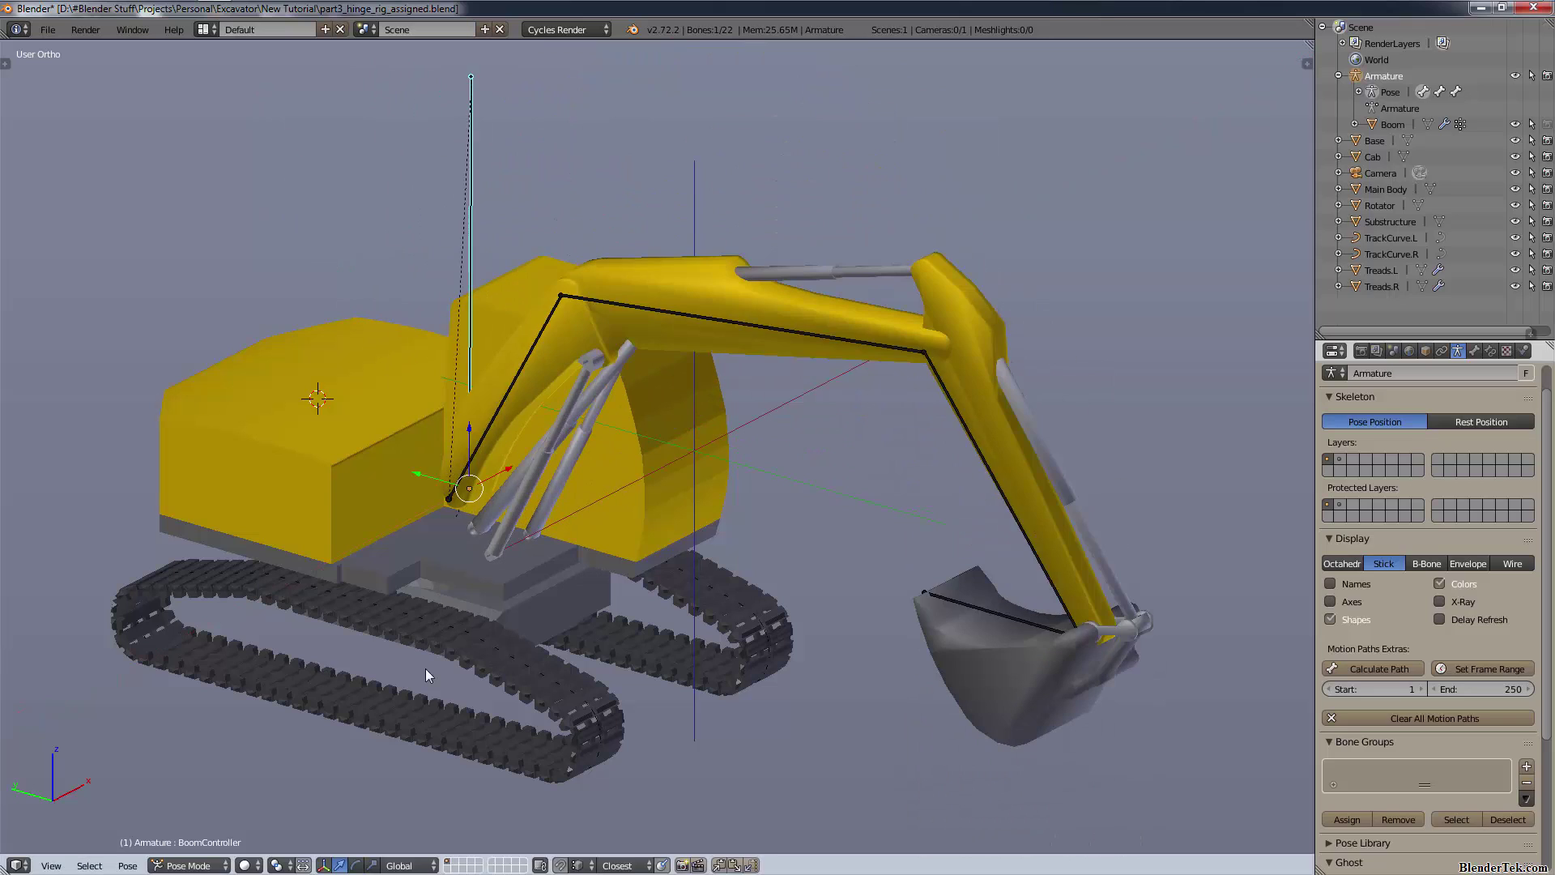
# - Select the Treads.R object and show the excavator from the right side in wireframe shading
pyautogui.rightClick(426, 671)
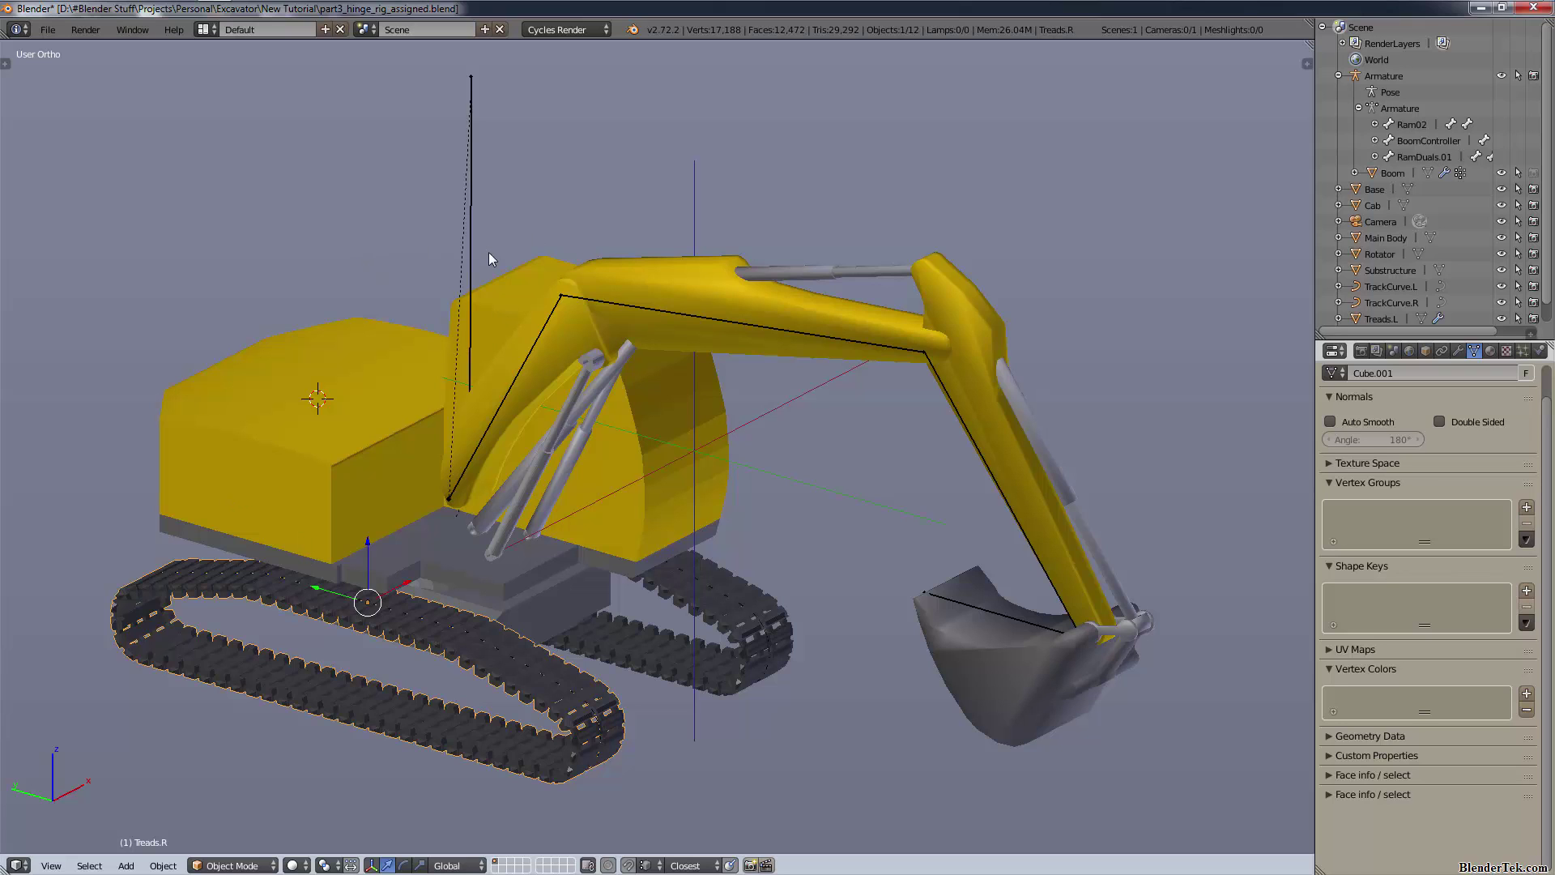
pyautogui.press('KP_3')
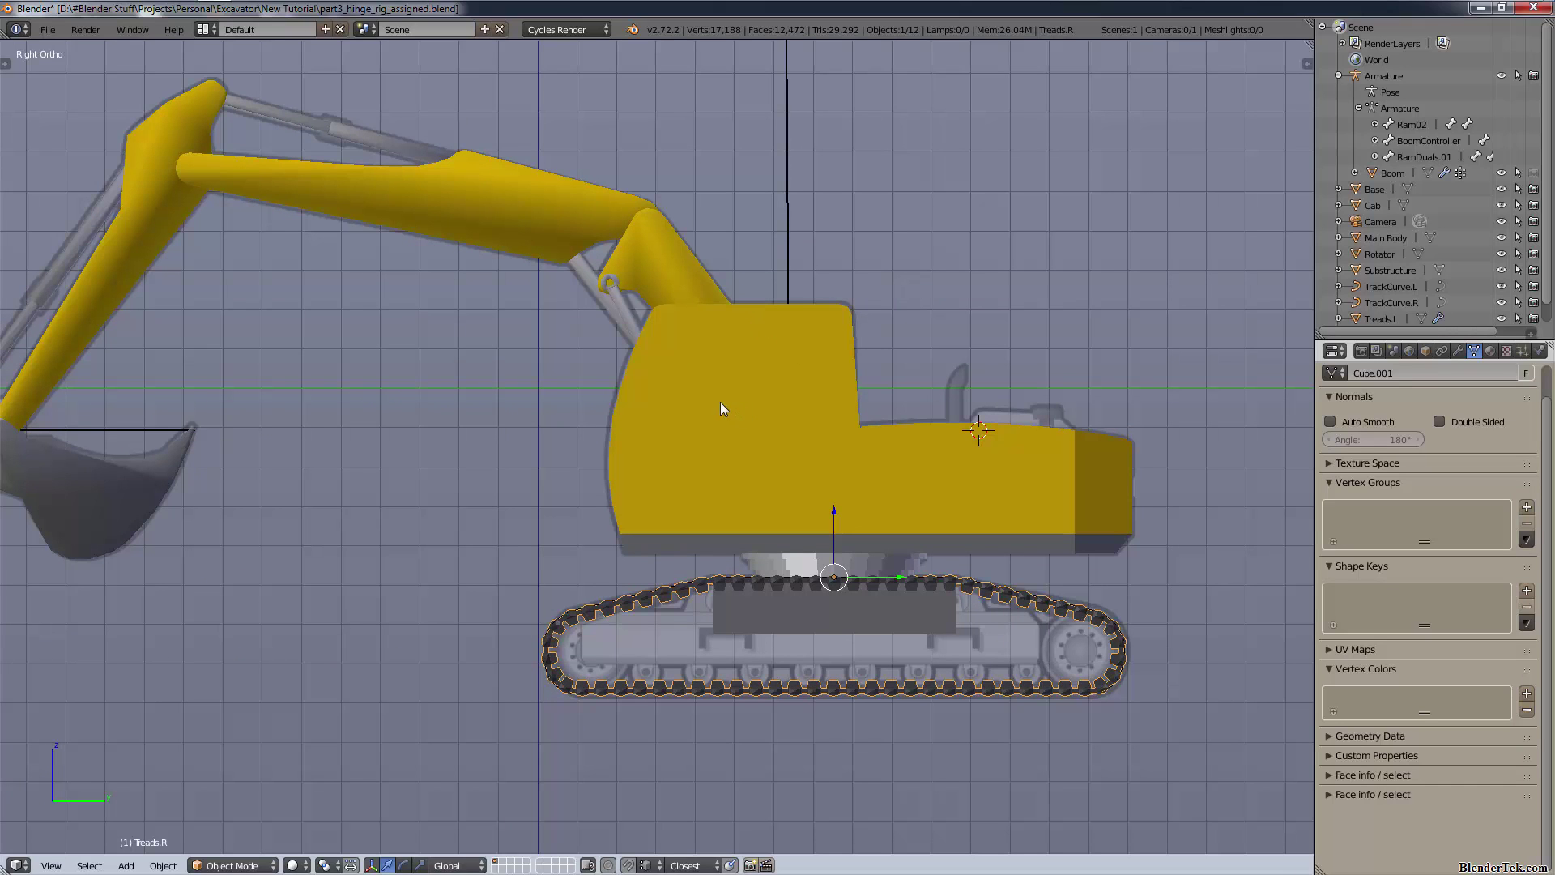
pyautogui.press('z')
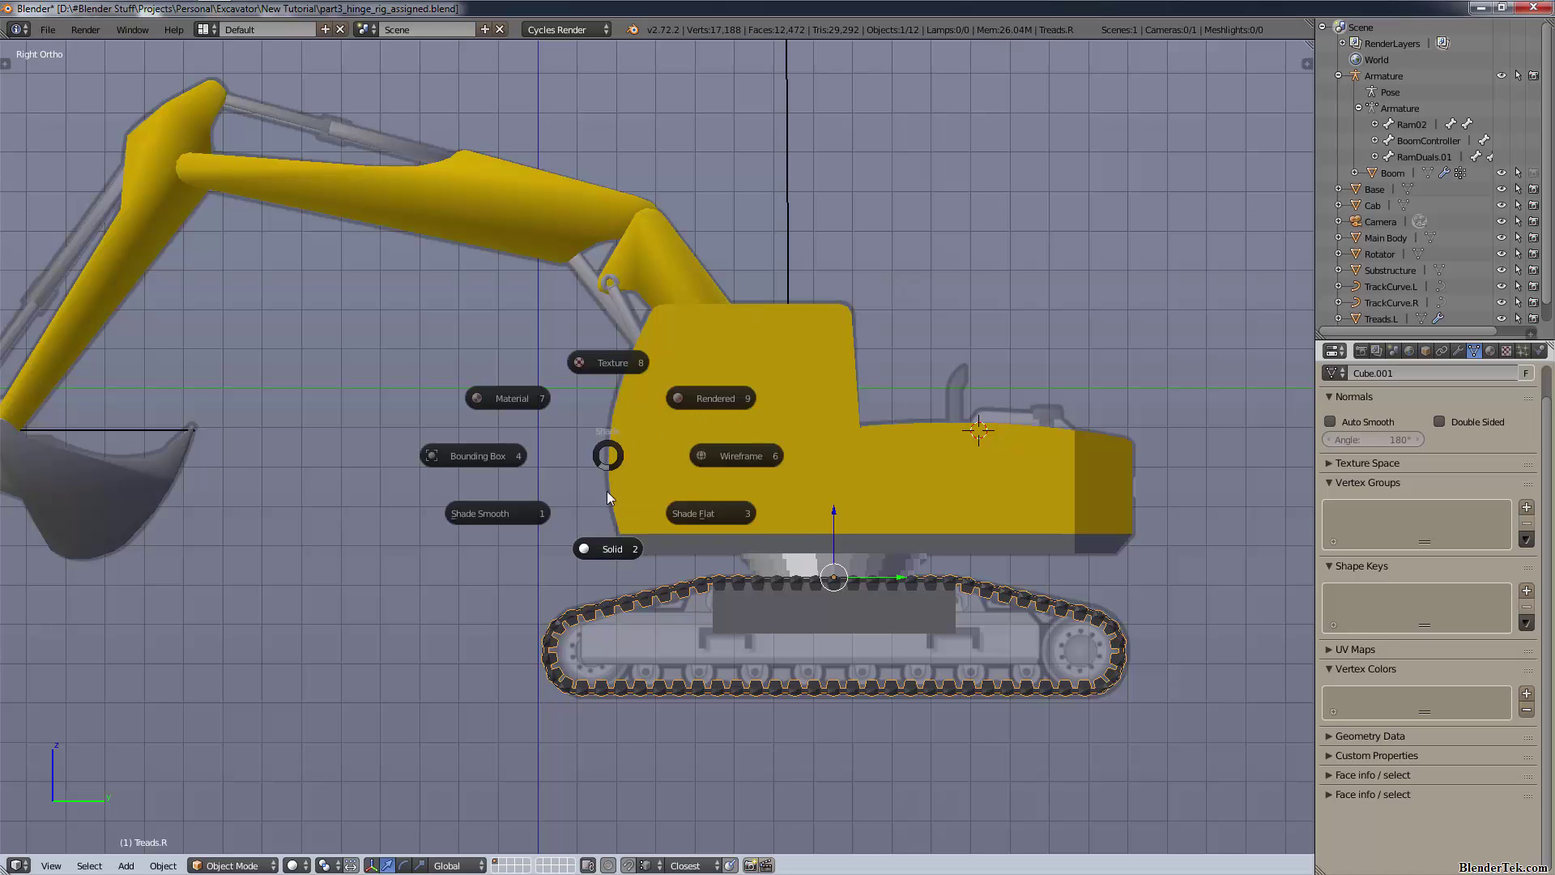
pyautogui.click(544, 450)
# - Save the project in the New Tutorial folder as a new file named part4_detailsv3.blend
pyautogui.click(44, 30)
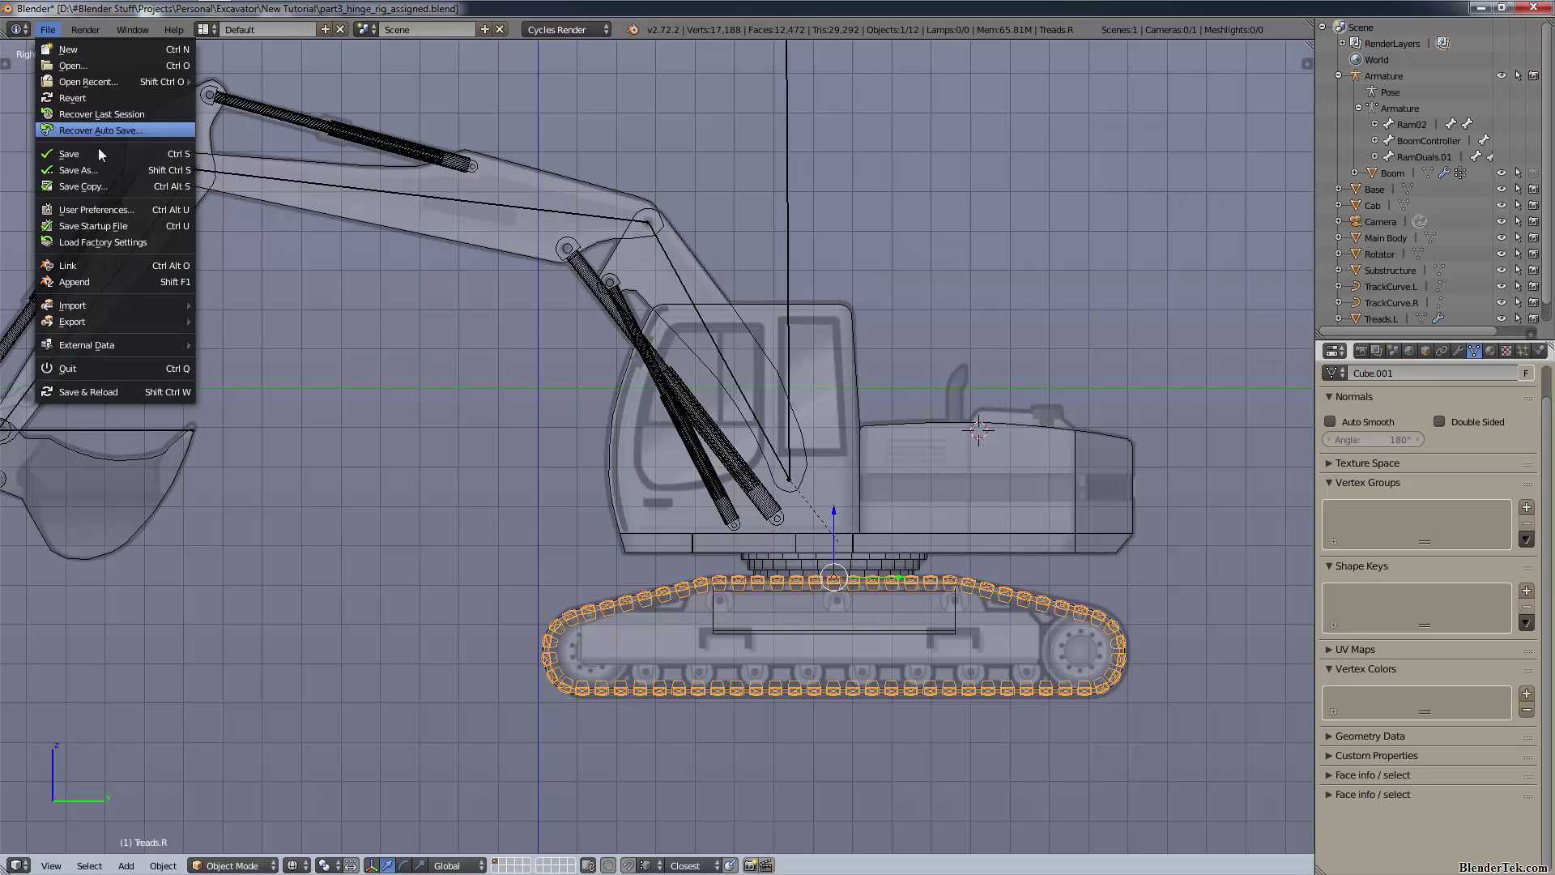
pyautogui.click(102, 162)
pyautogui.click(341, 90)
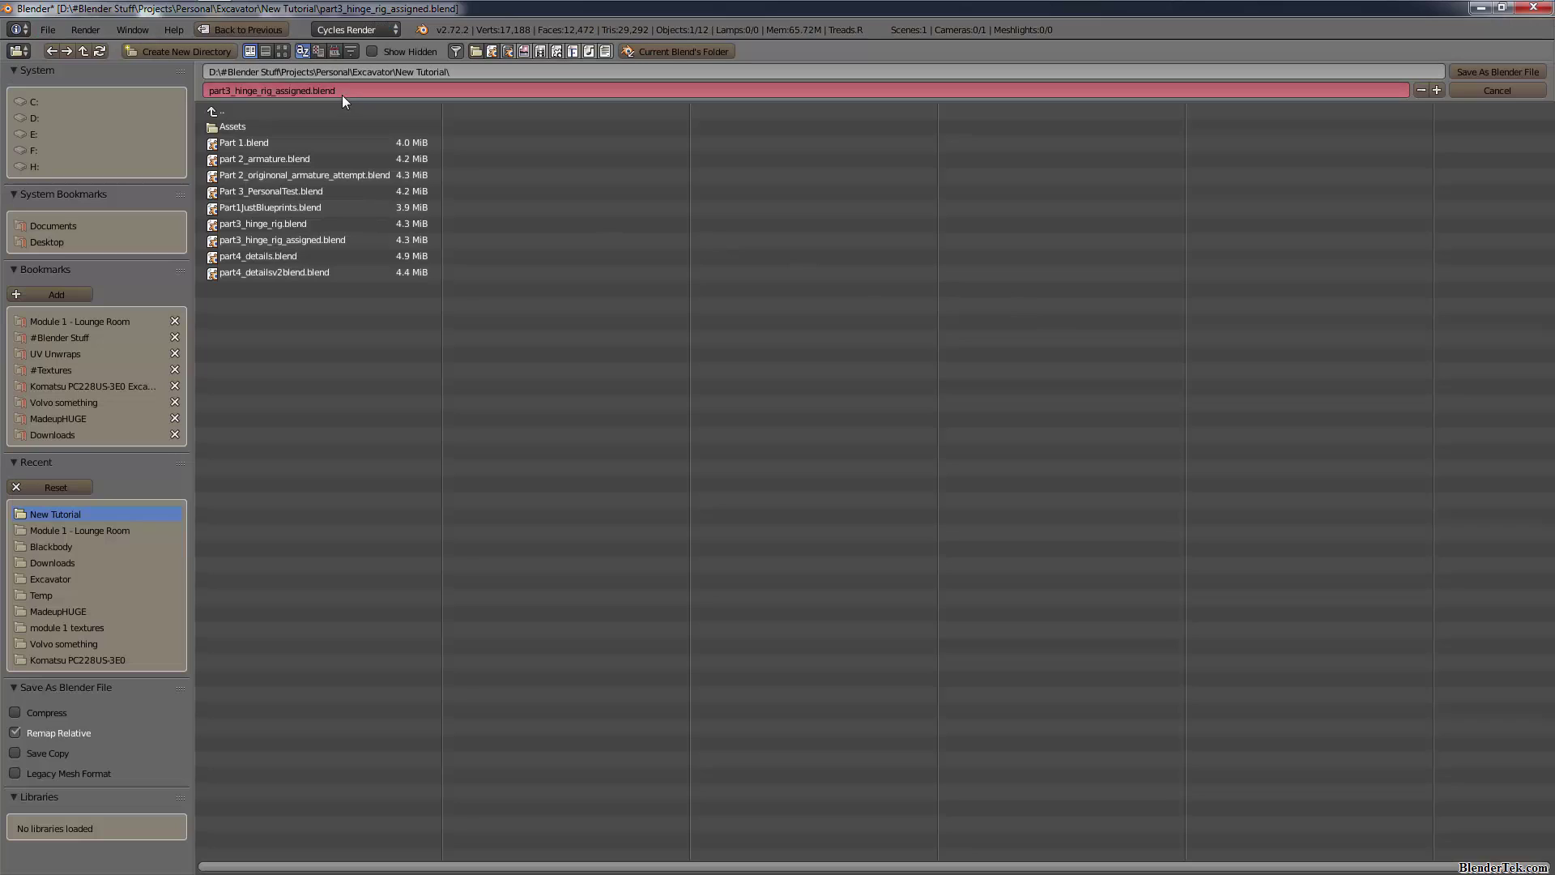
pyautogui.write('part4_detailsv3')
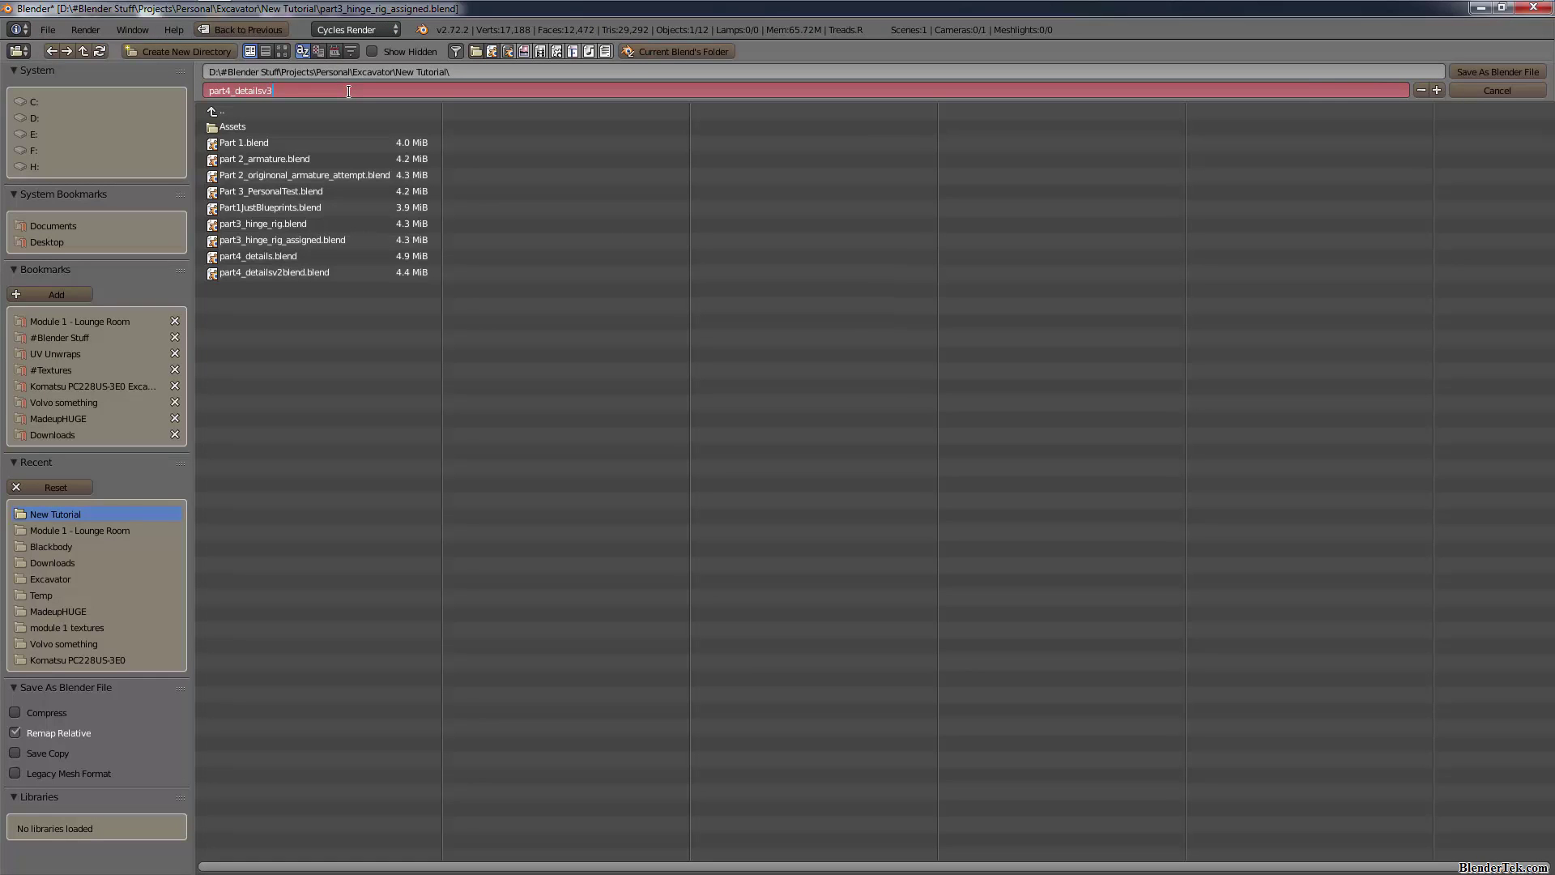
pyautogui.write('.blend')
pyautogui.press('Return')
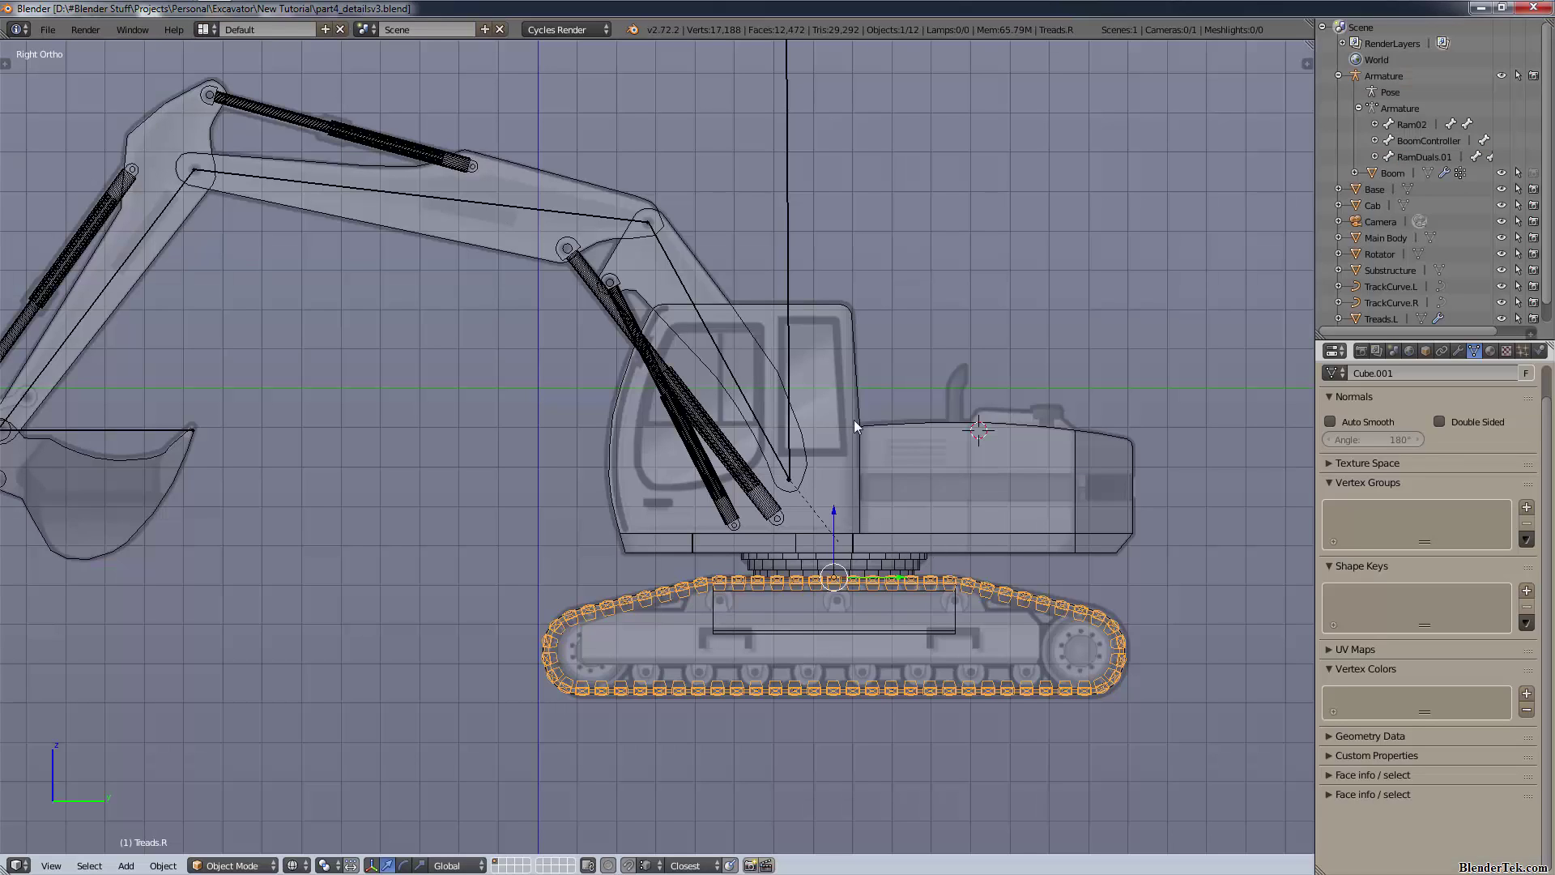
# - Hide the Boom object and the Armature, leaving the blueprint visible behind the cab and body
pyautogui.rightClick(574, 185)
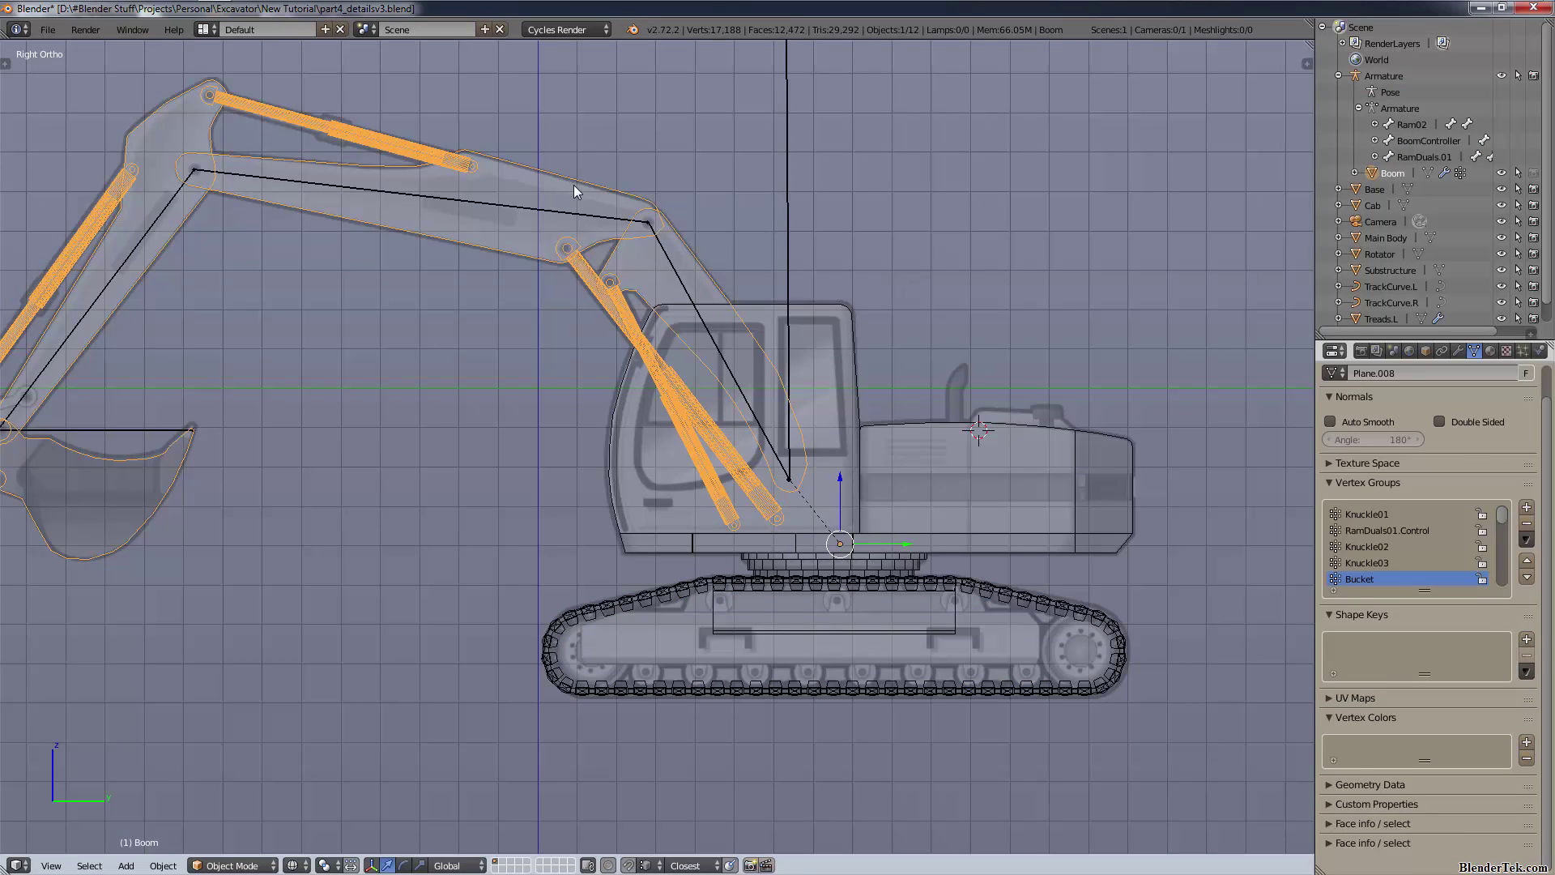
pyautogui.press('h')
pyautogui.rightClick(669, 266)
pyautogui.press('h')
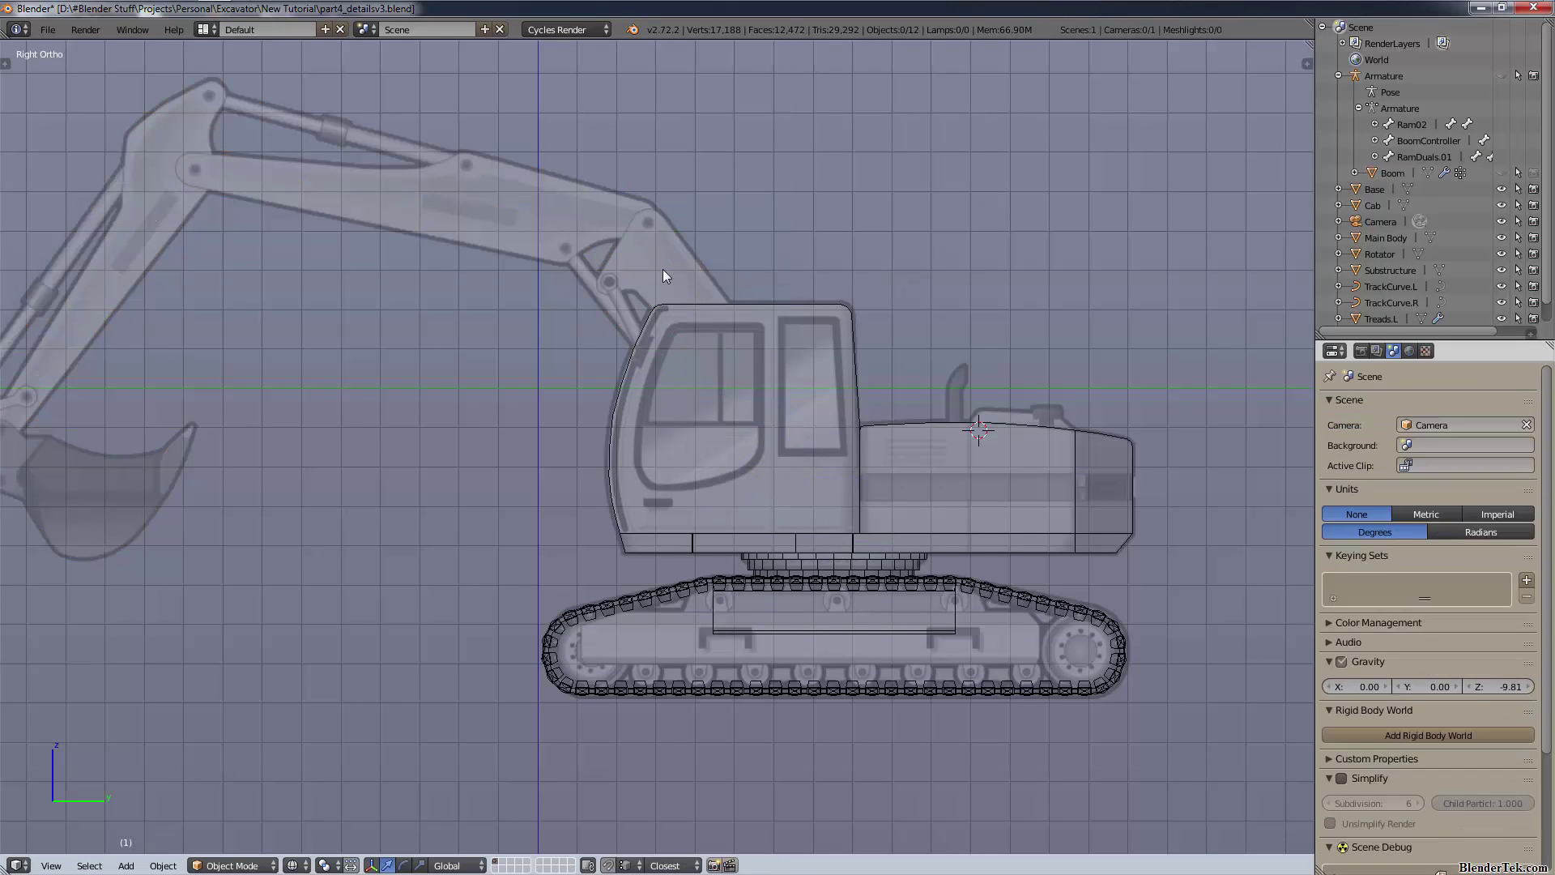
# - Compare the cab and base outlines with the side blueprint, leaving the Cab object selected
pyautogui.scroll(3, 819, 494)
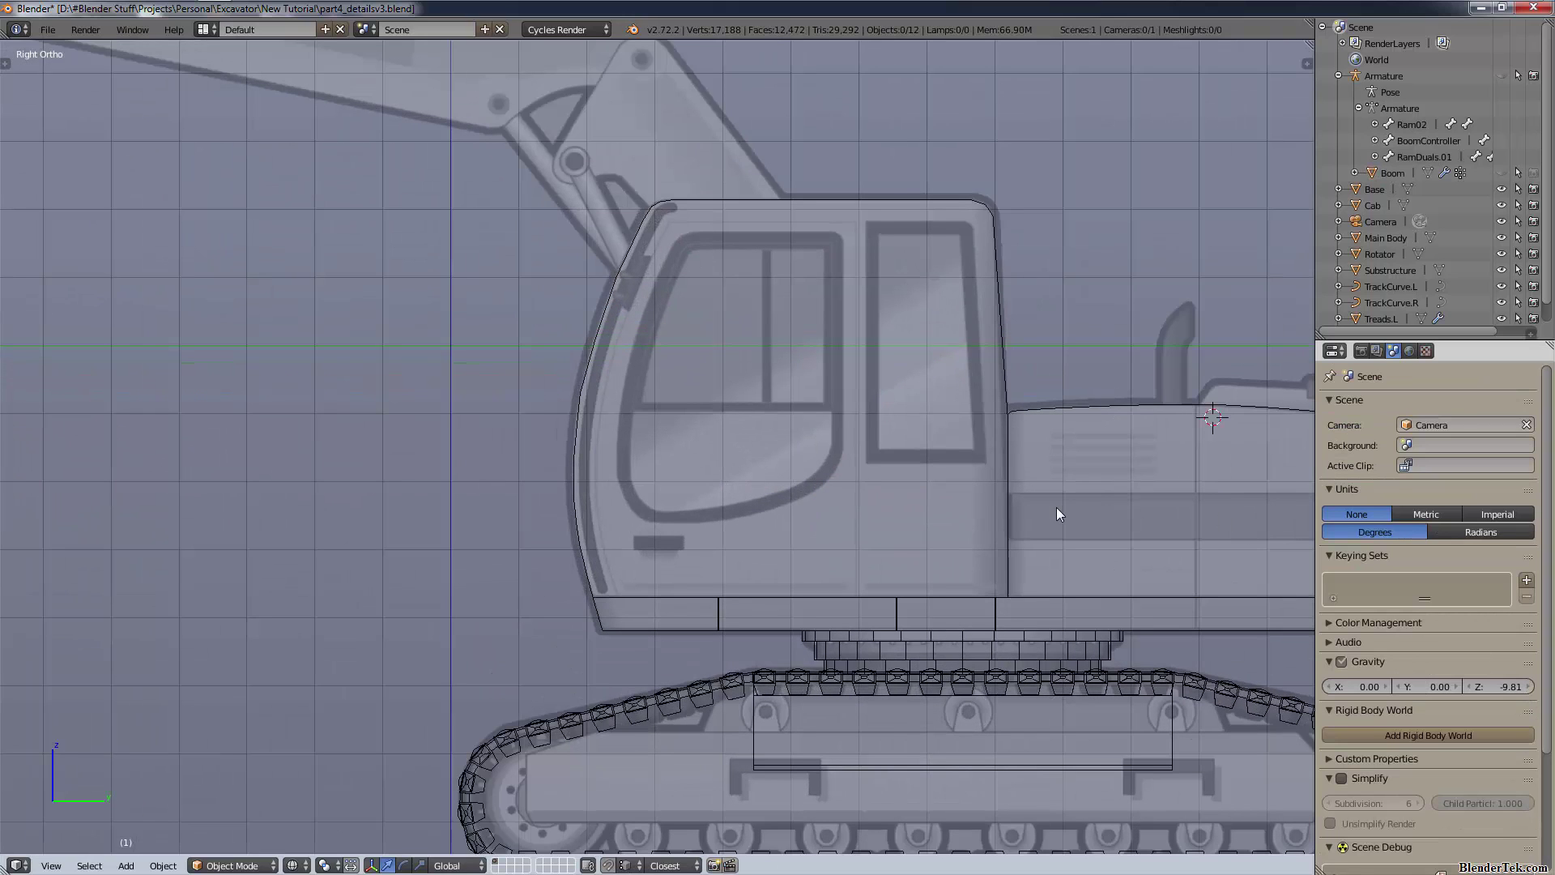
pyautogui.scroll(2, 1056, 507)
pyautogui.rightClick(333, 562)
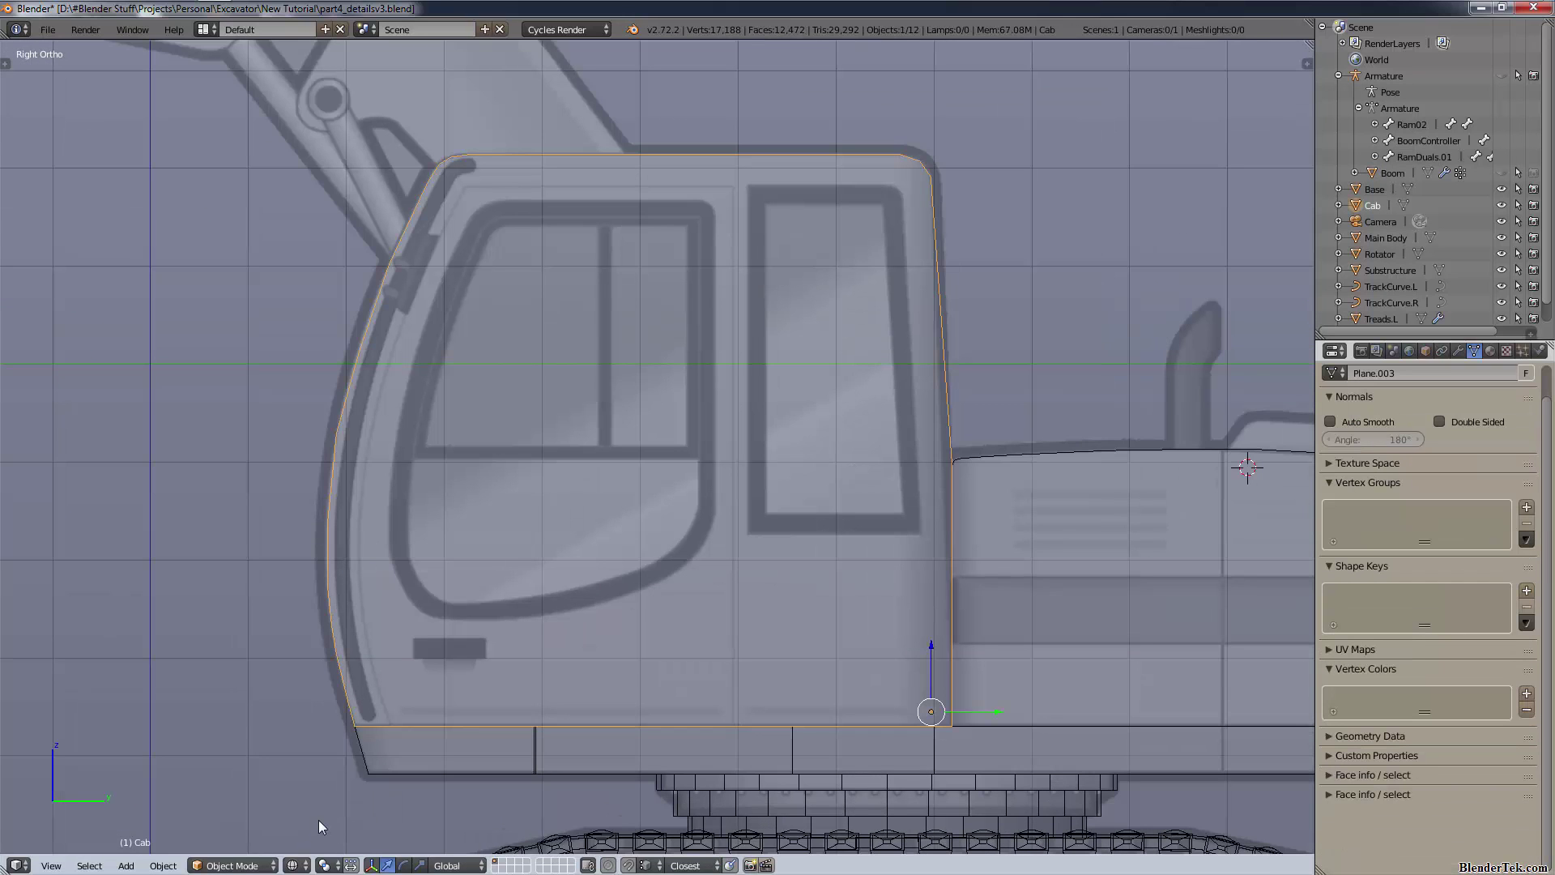
pyautogui.rightClick(419, 769)
pyautogui.scroll(-5, 567, 769)
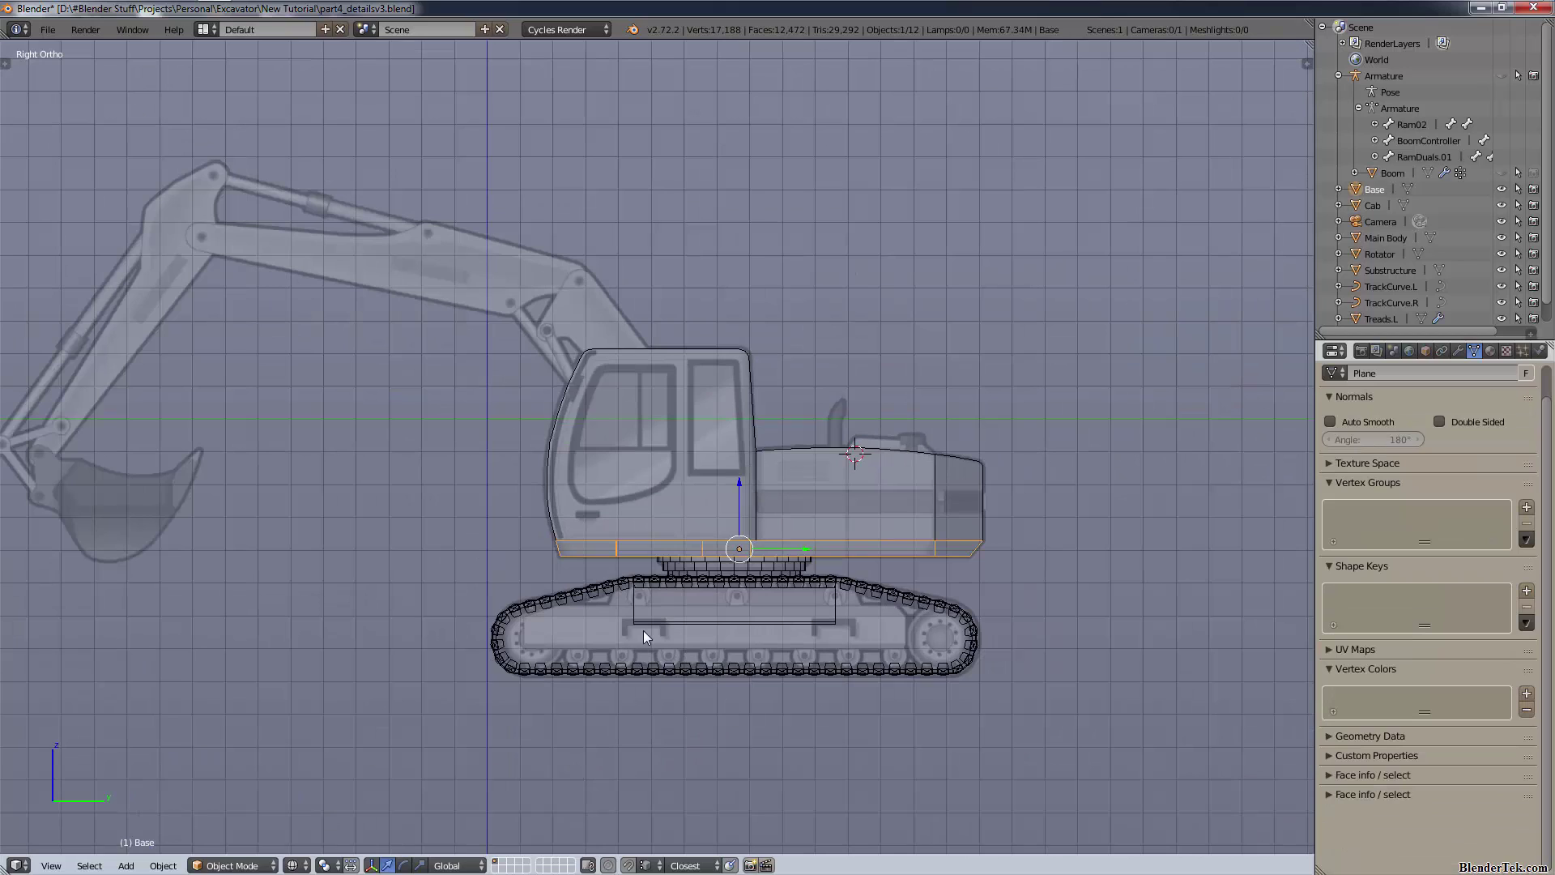
pyautogui.rightClick(751, 402)
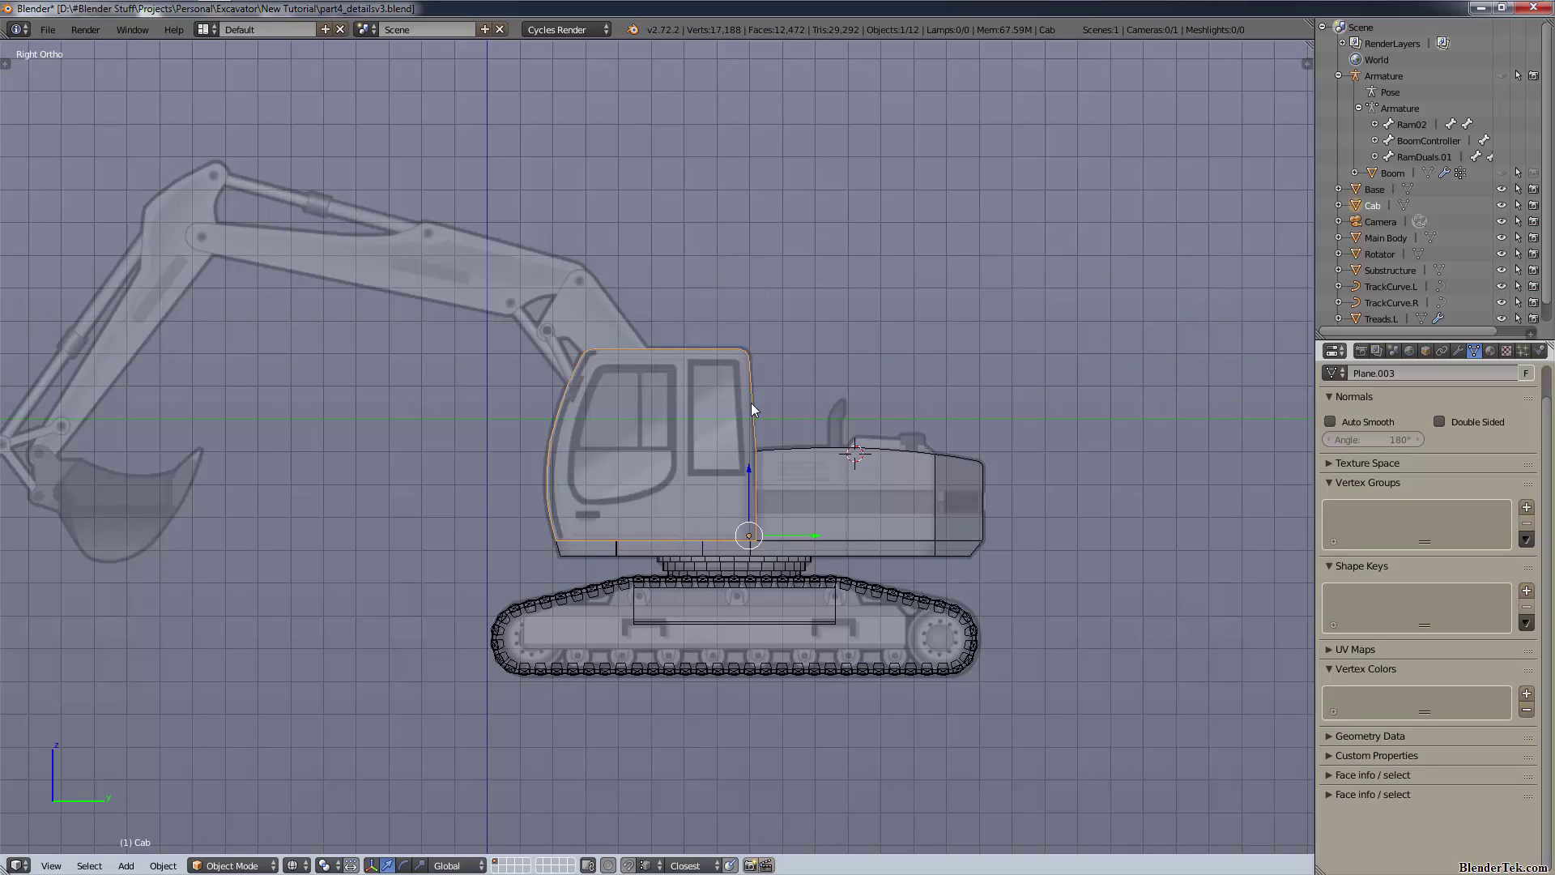
# - Unhide the Boom and Armature, keep the Cab selected, and start the Screencast Keys display
pyautogui.hotkey('alt', 'h')
pyautogui.rightClick(751, 402)
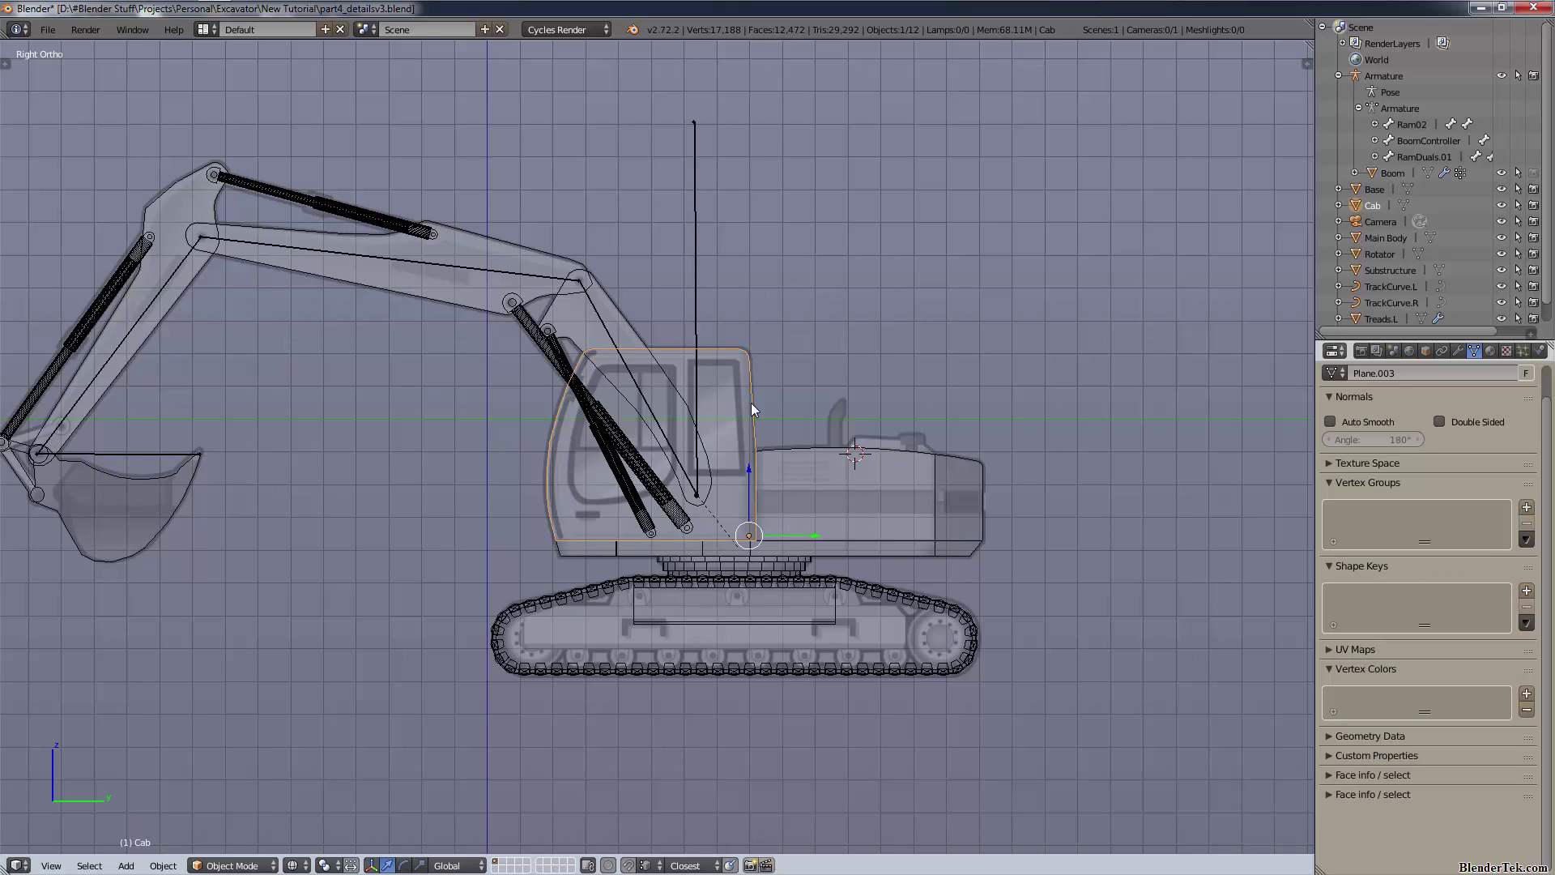
pyautogui.press('t')
pyautogui.press('t')
pyautogui.press('n')
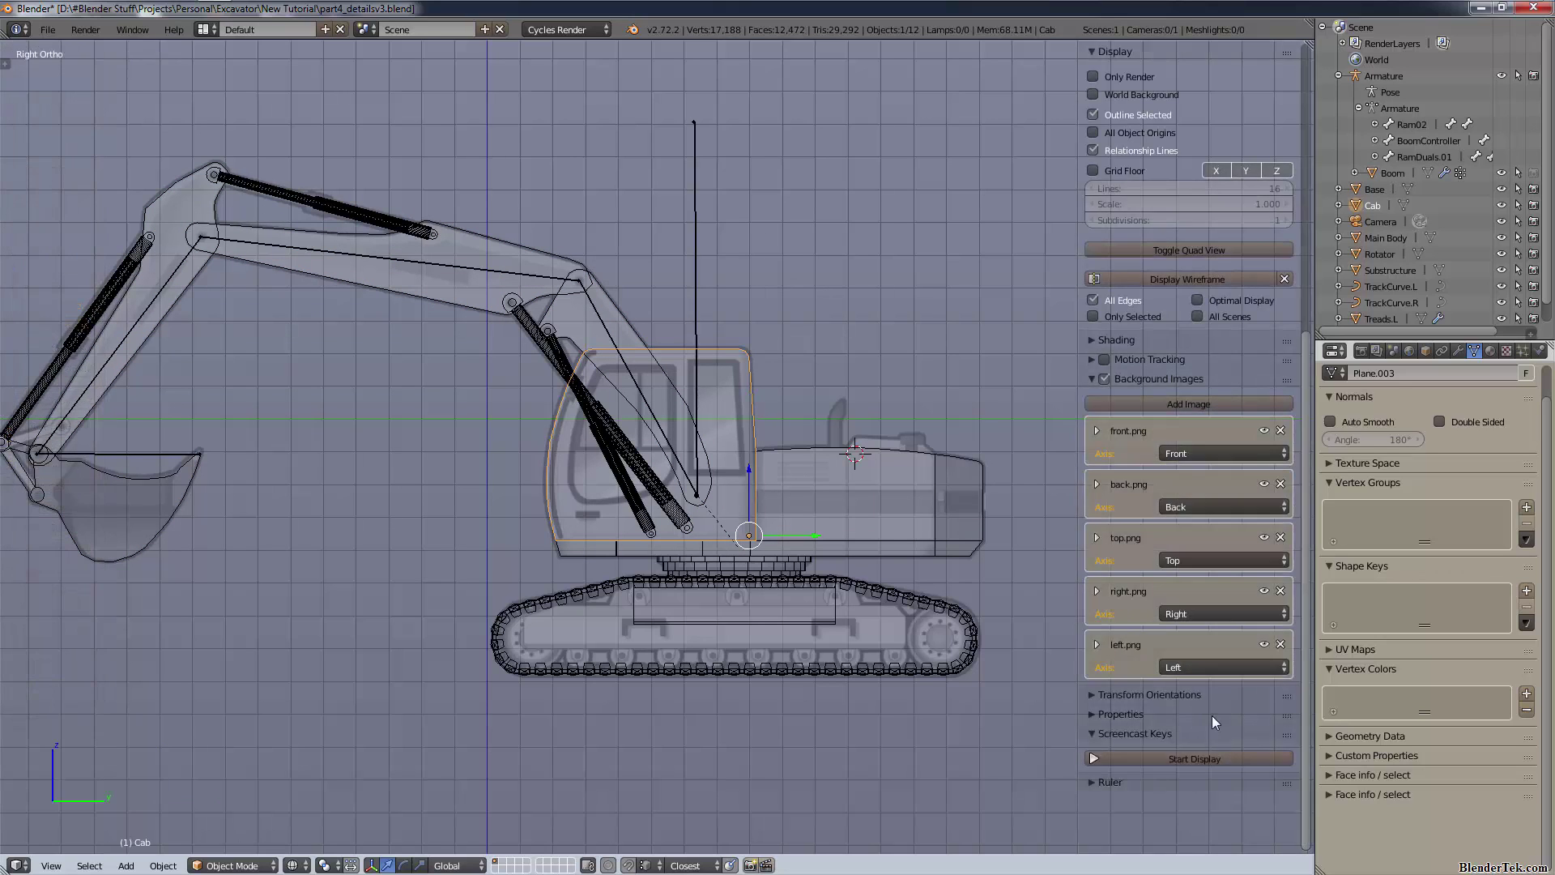
pyautogui.press('n')
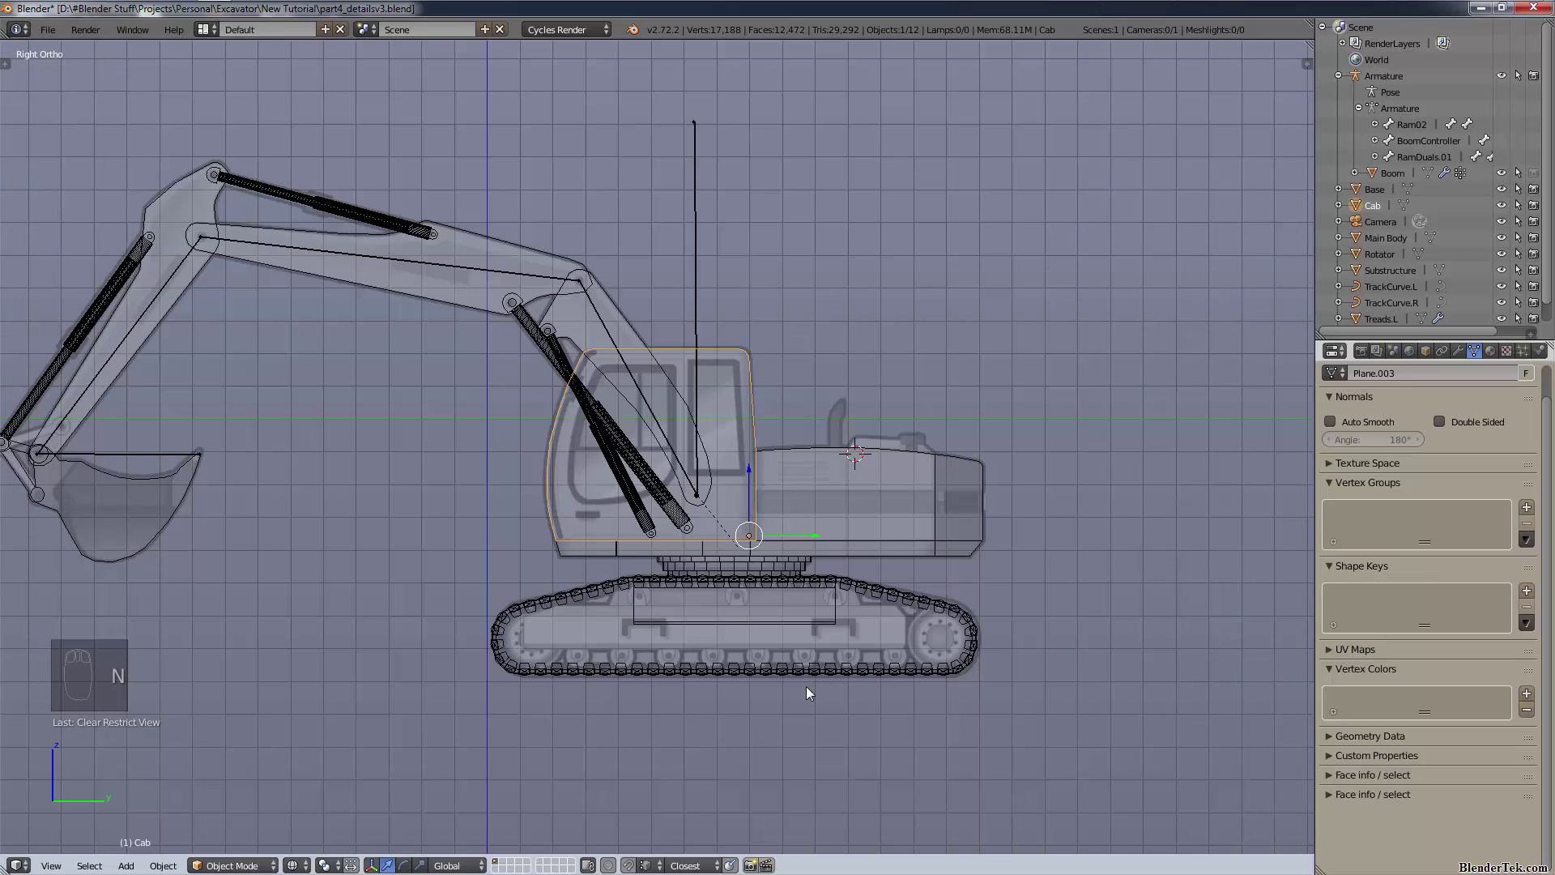
# - Isolate the Cab in local view with solid display and smooth shading
pyautogui.press('KP_Divide')
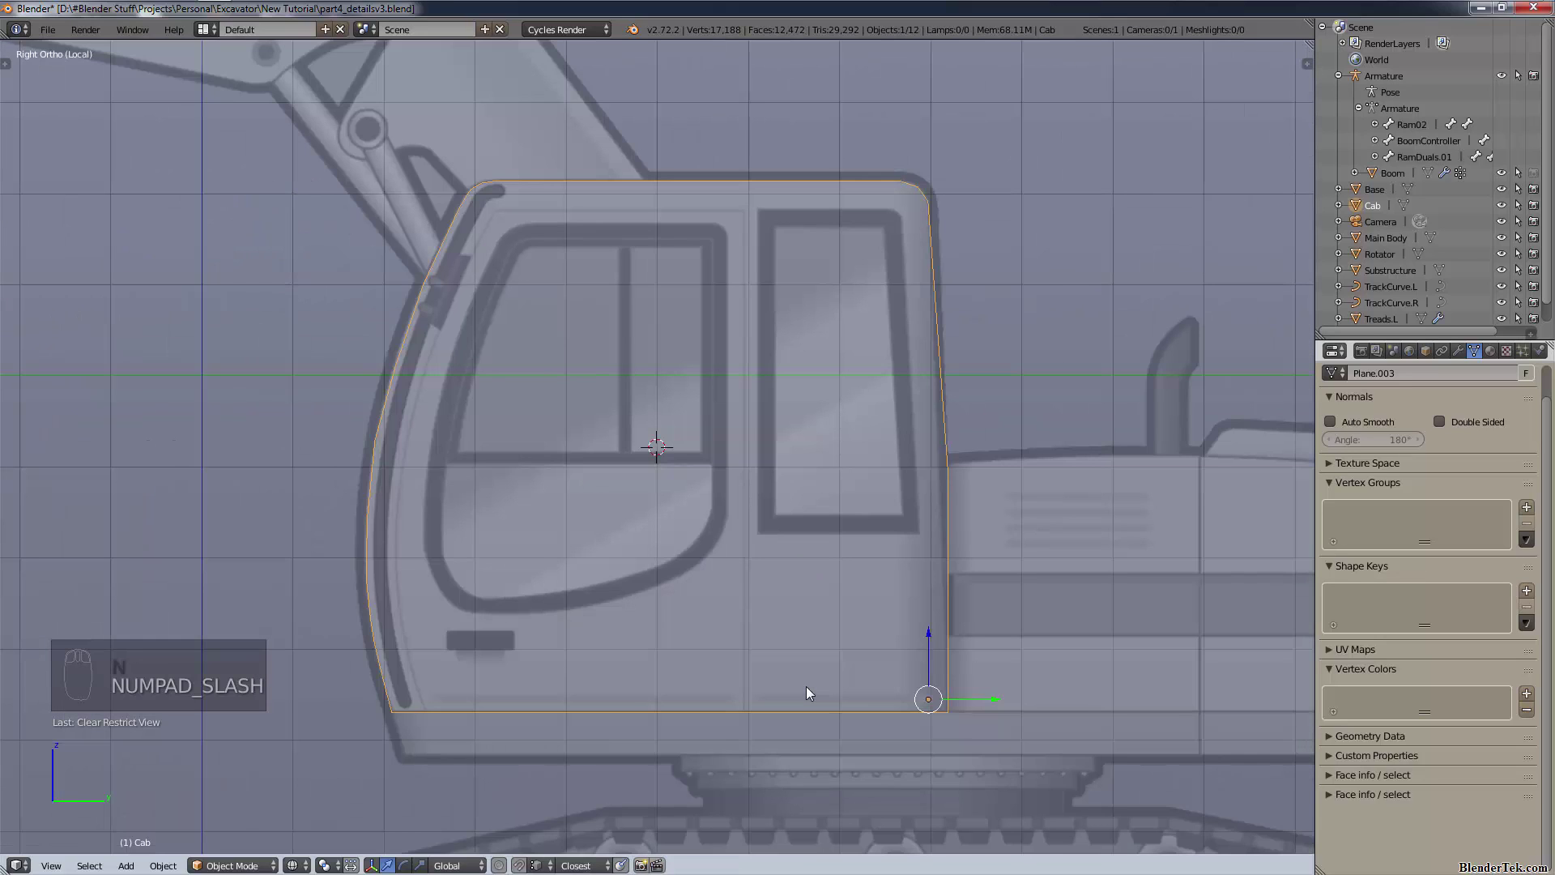
pyautogui.press('z')
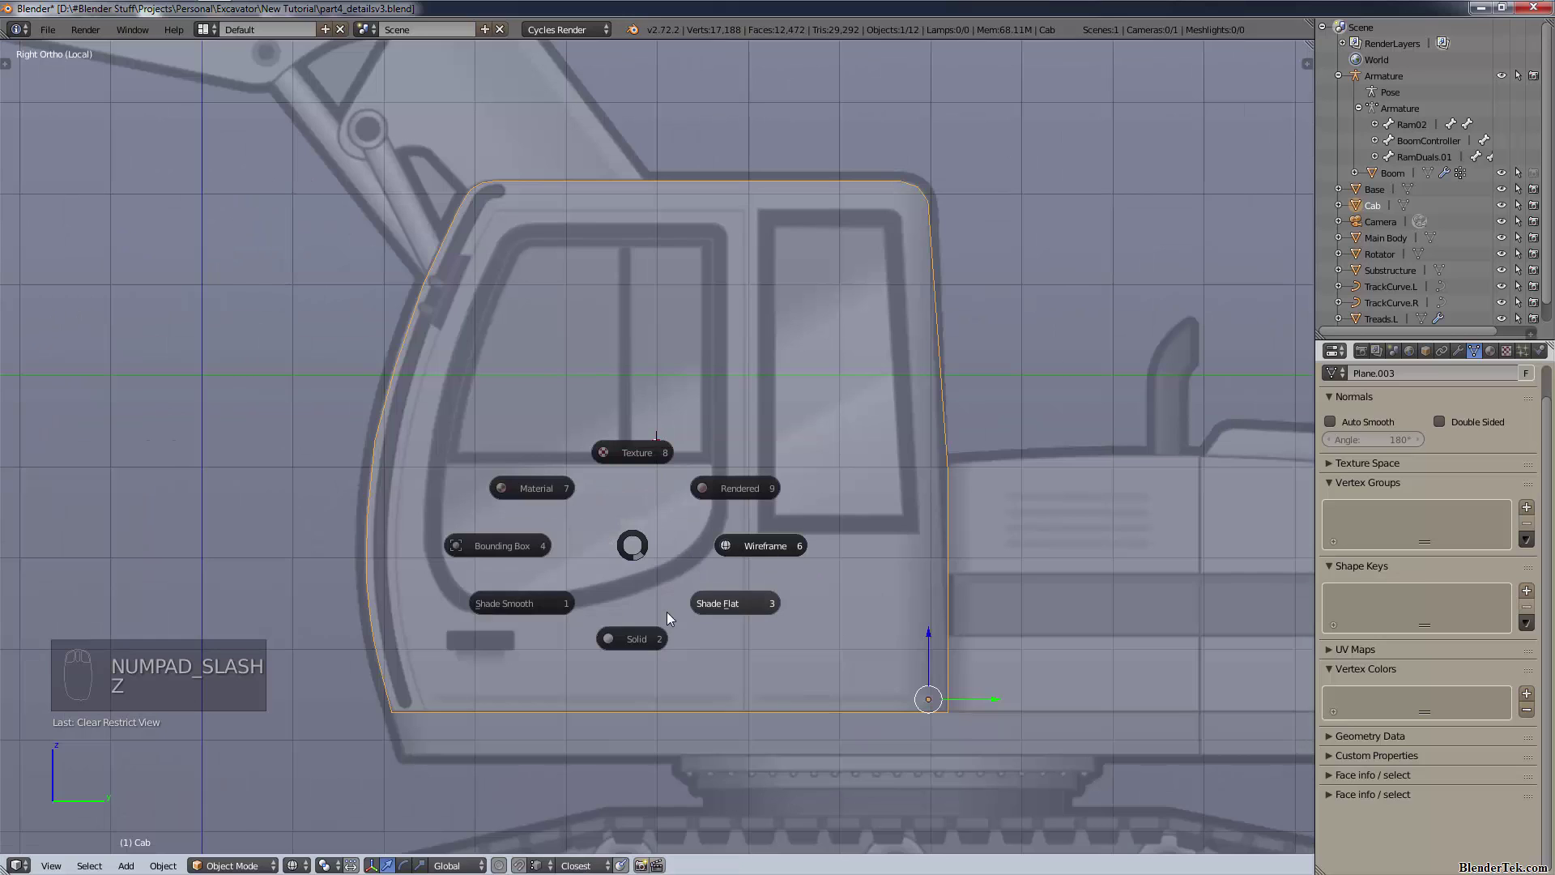
pyautogui.click(632, 637)
pyautogui.moveTo(648, 510)
pyautogui.mouseDown(button='middle')
pyautogui.moveTo(685, 410)
pyautogui.moveTo(870, 381)
pyautogui.moveTo(515, 201)
pyautogui.moveTo(419, 409)
pyautogui.moveTo(677, 465)
pyautogui.moveTo(552, 513)
pyautogui.moveTo(156, 562)
pyautogui.moveTo(177, 532)
pyautogui.mouseUp(button='middle')
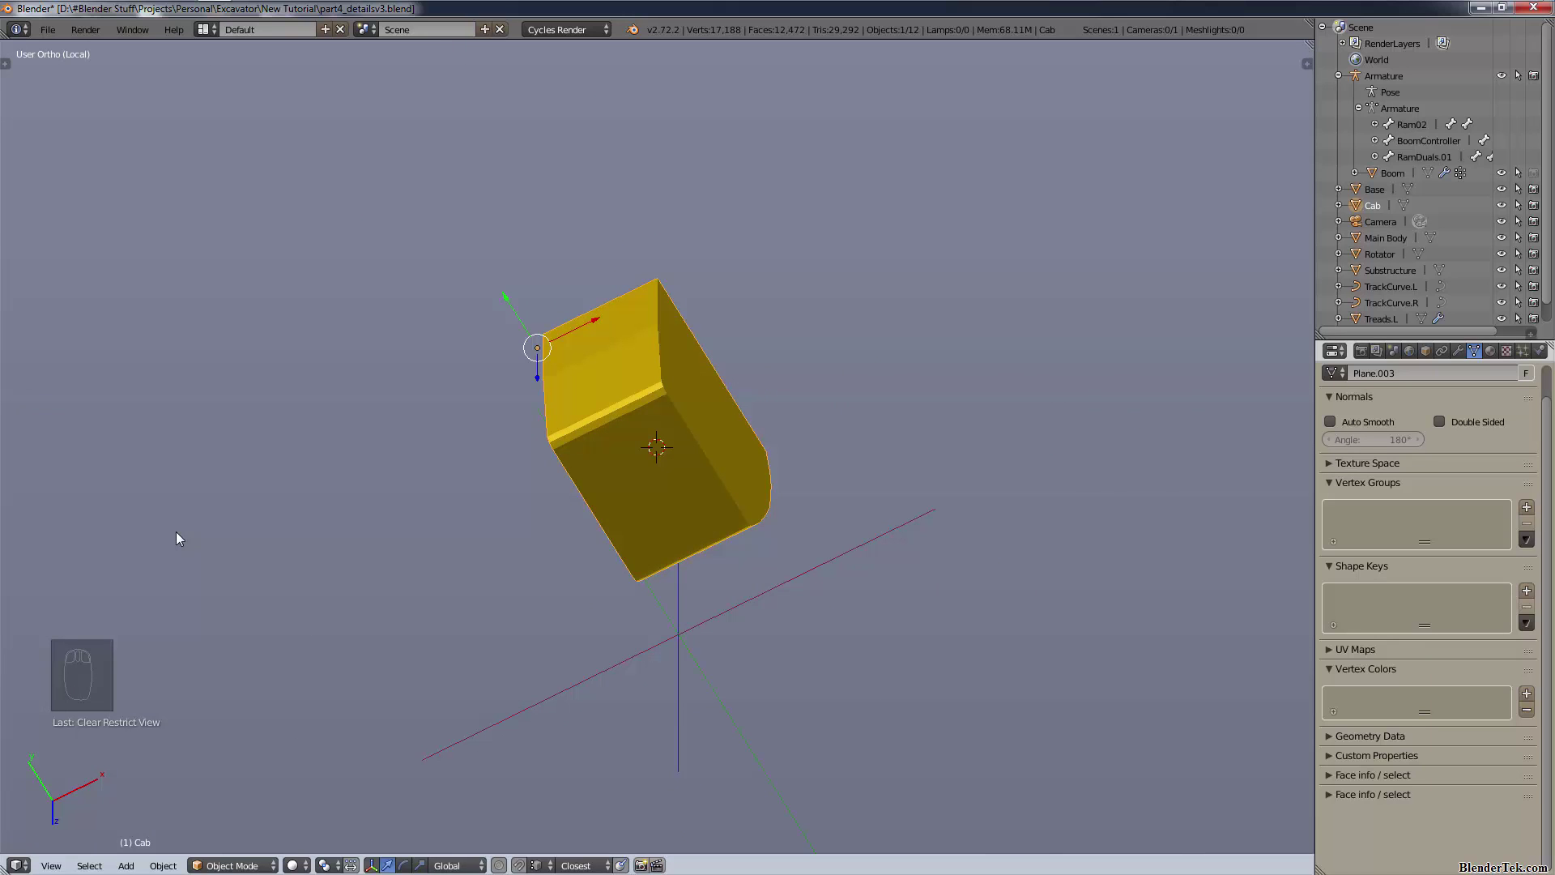
pyautogui.press('KP_Divide')
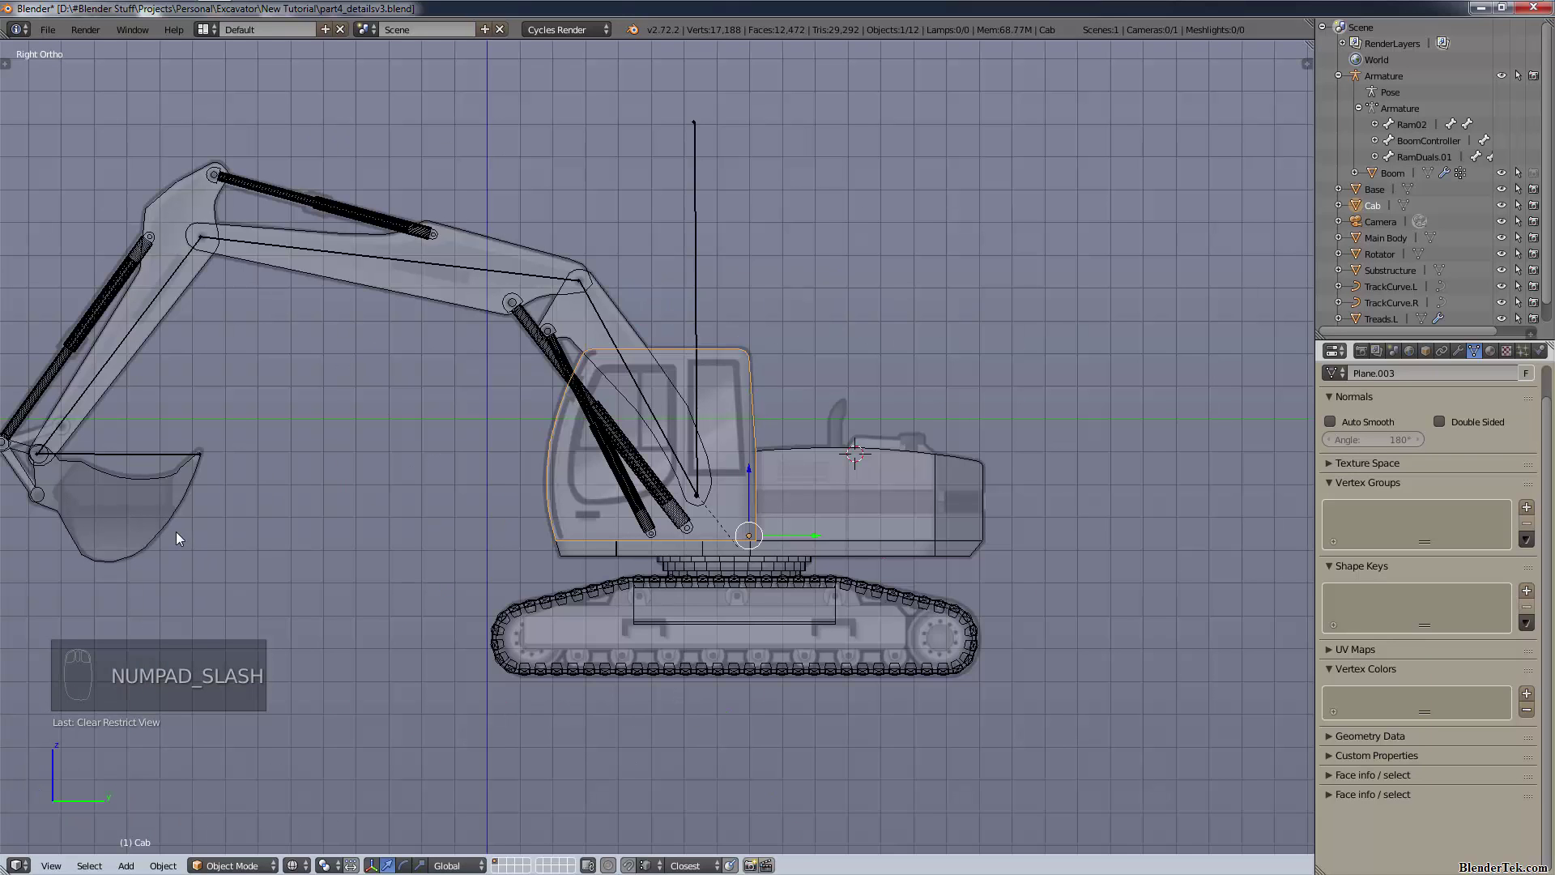
pyautogui.press('KP_Divide')
pyautogui.moveTo(354, 202); pyautogui.dragTo(583, 261, button='middle')
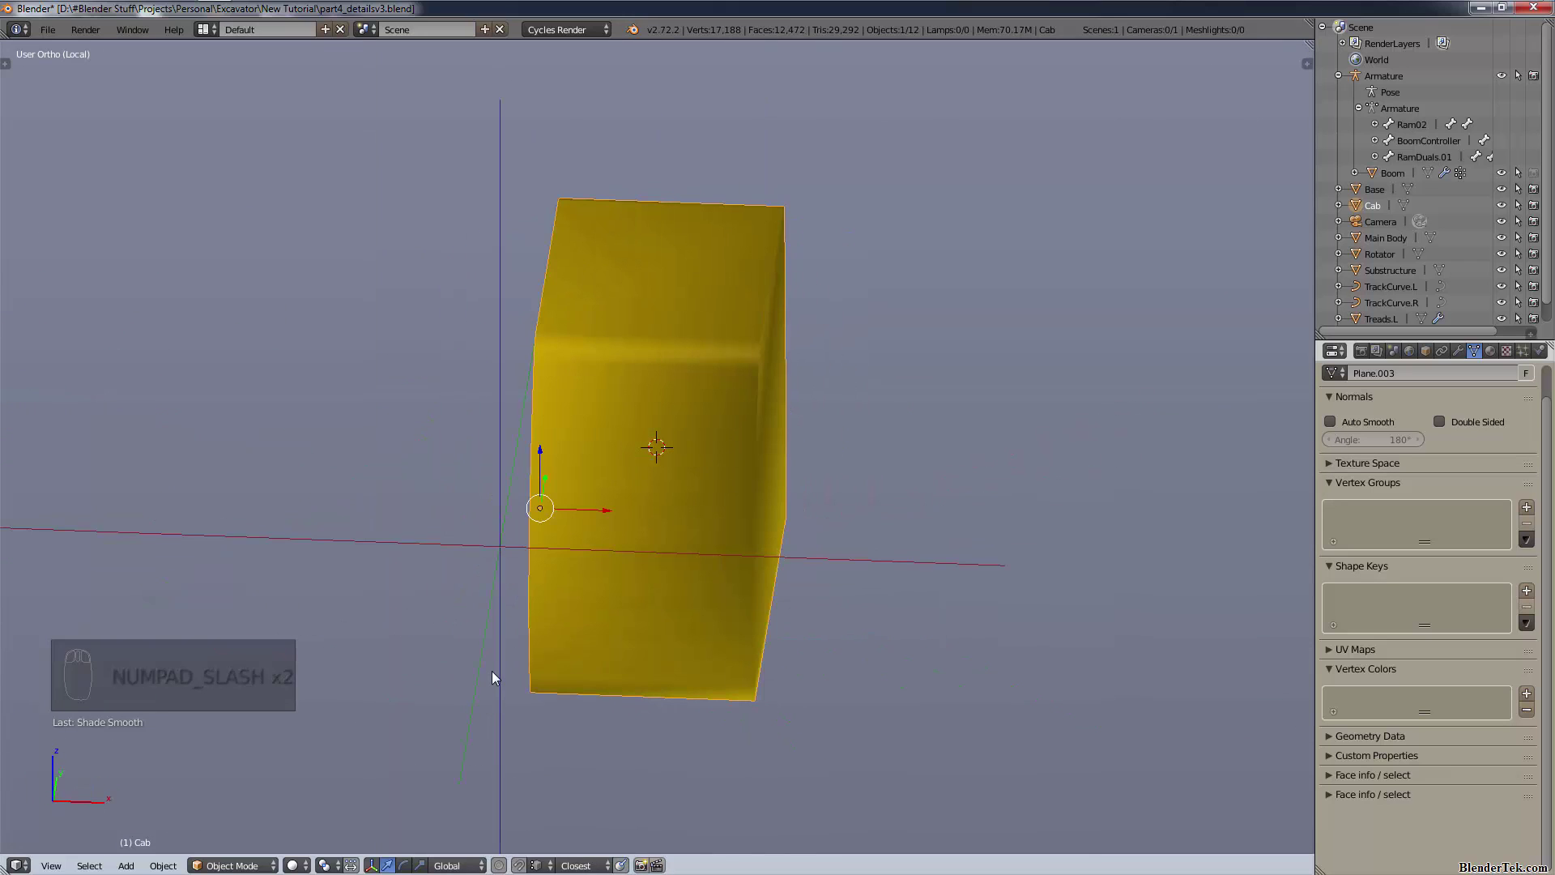
# - In the Cab's mesh, duplicate one vertex on the inner side in front view and place the copy straight above the roof
pyautogui.press('Tab')
pyautogui.press('KP_3')
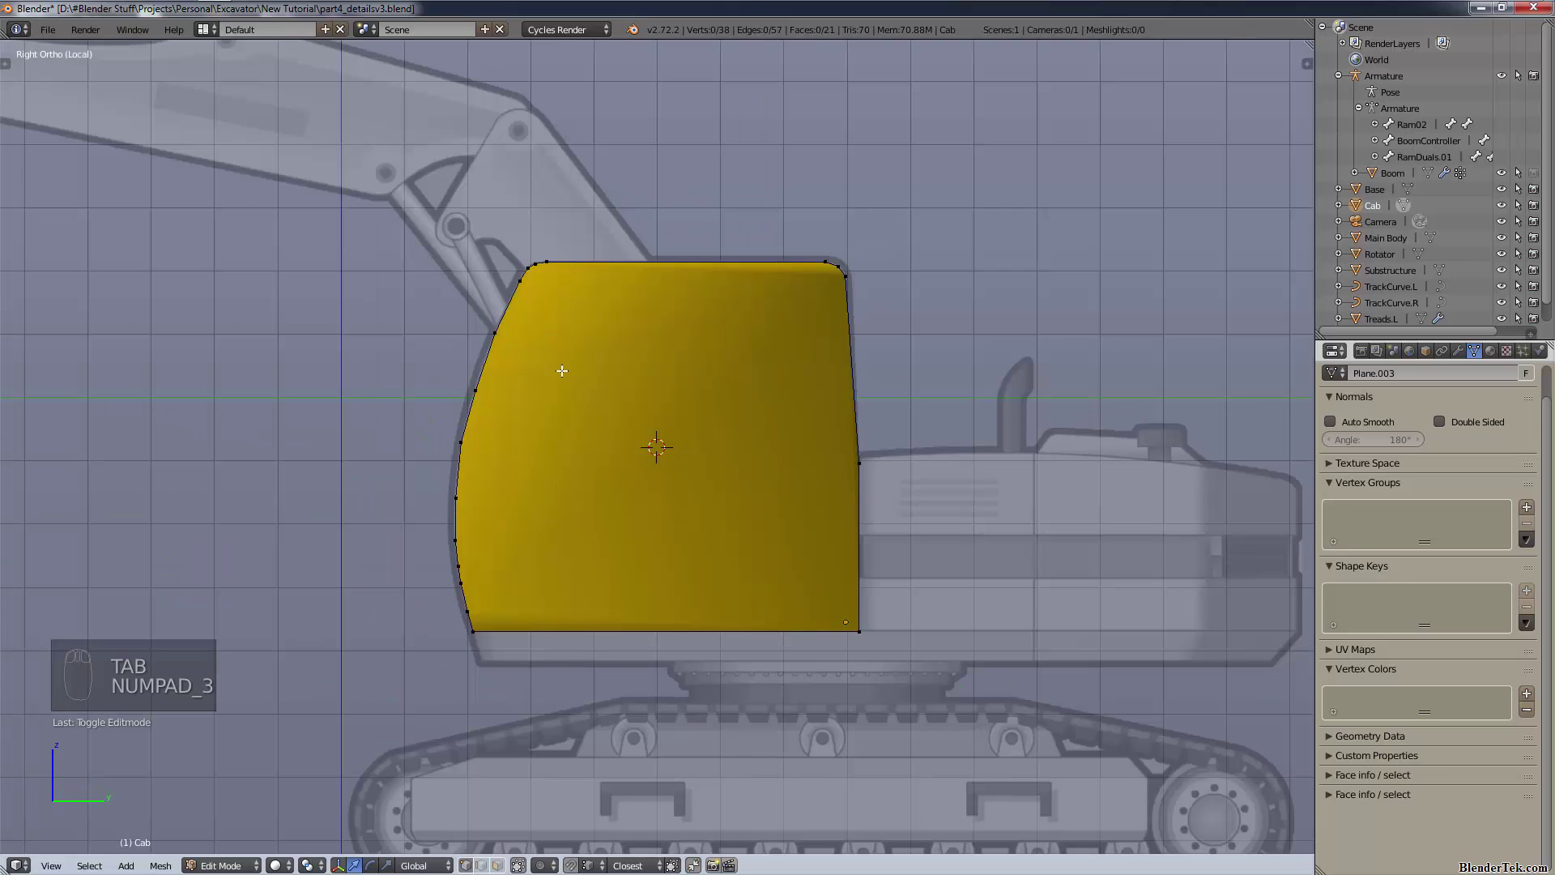
pyautogui.press('KP_1')
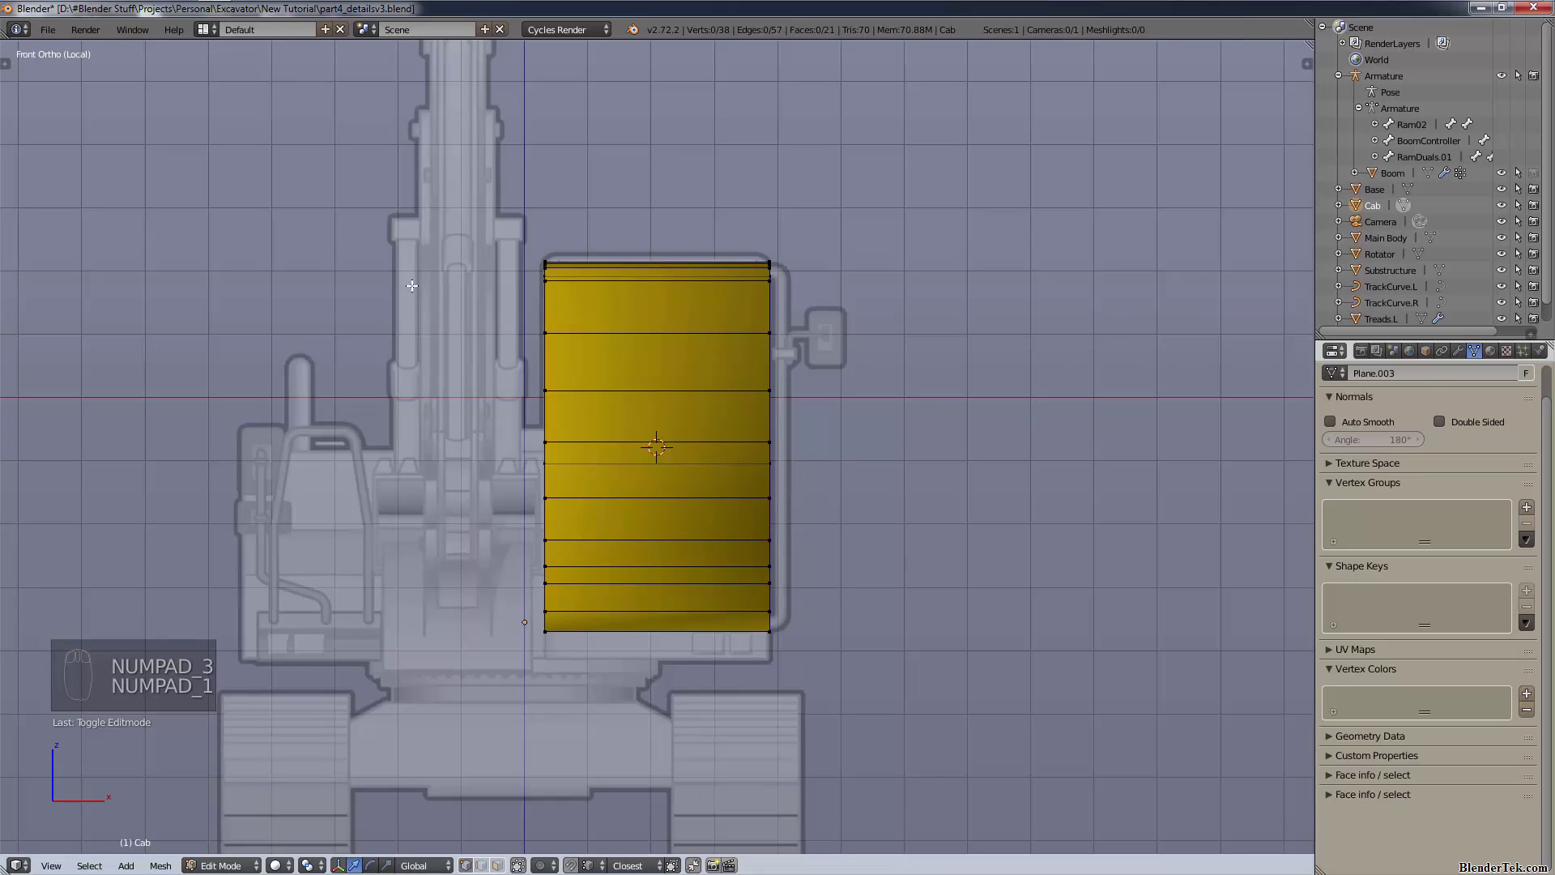
pyautogui.rightClick(545, 332)
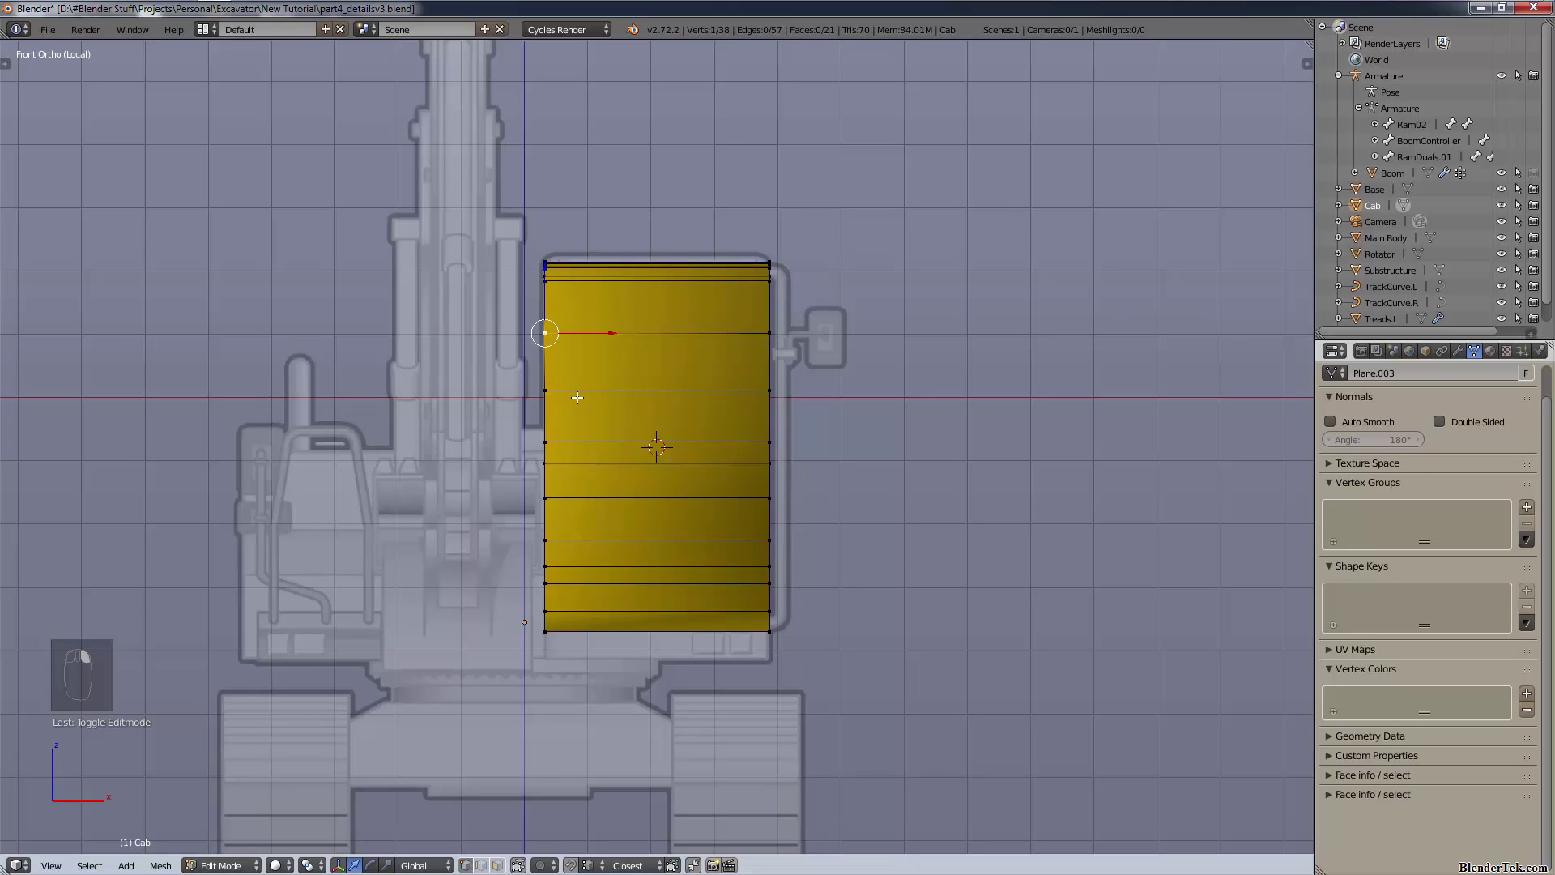
pyautogui.hotkey('shift', 'd')
pyautogui.press('g')
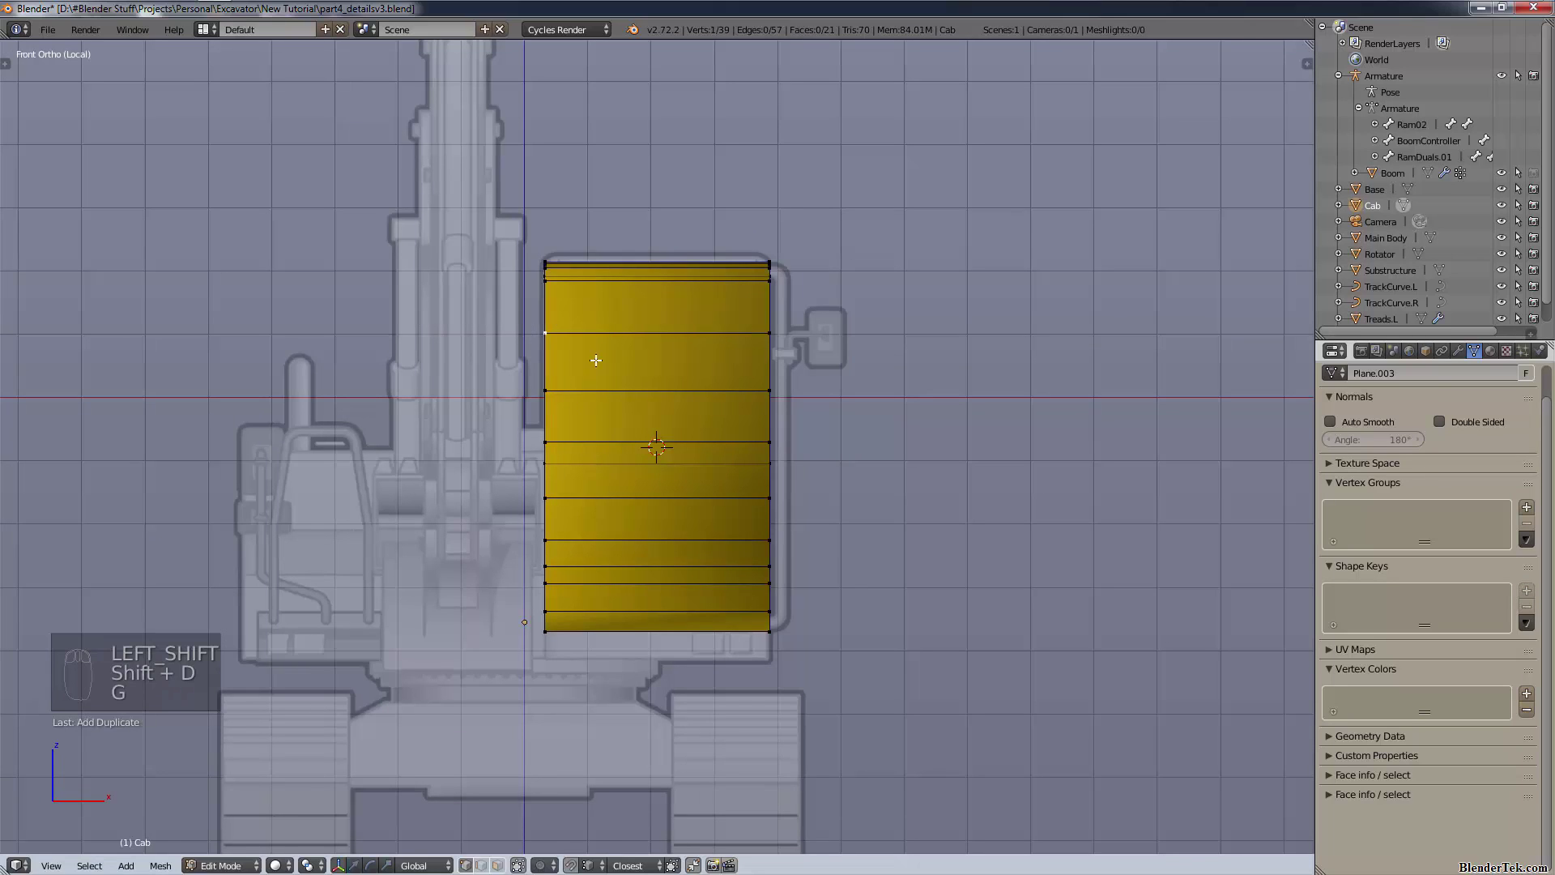
pyautogui.click(600, 177)
pyautogui.press('a')
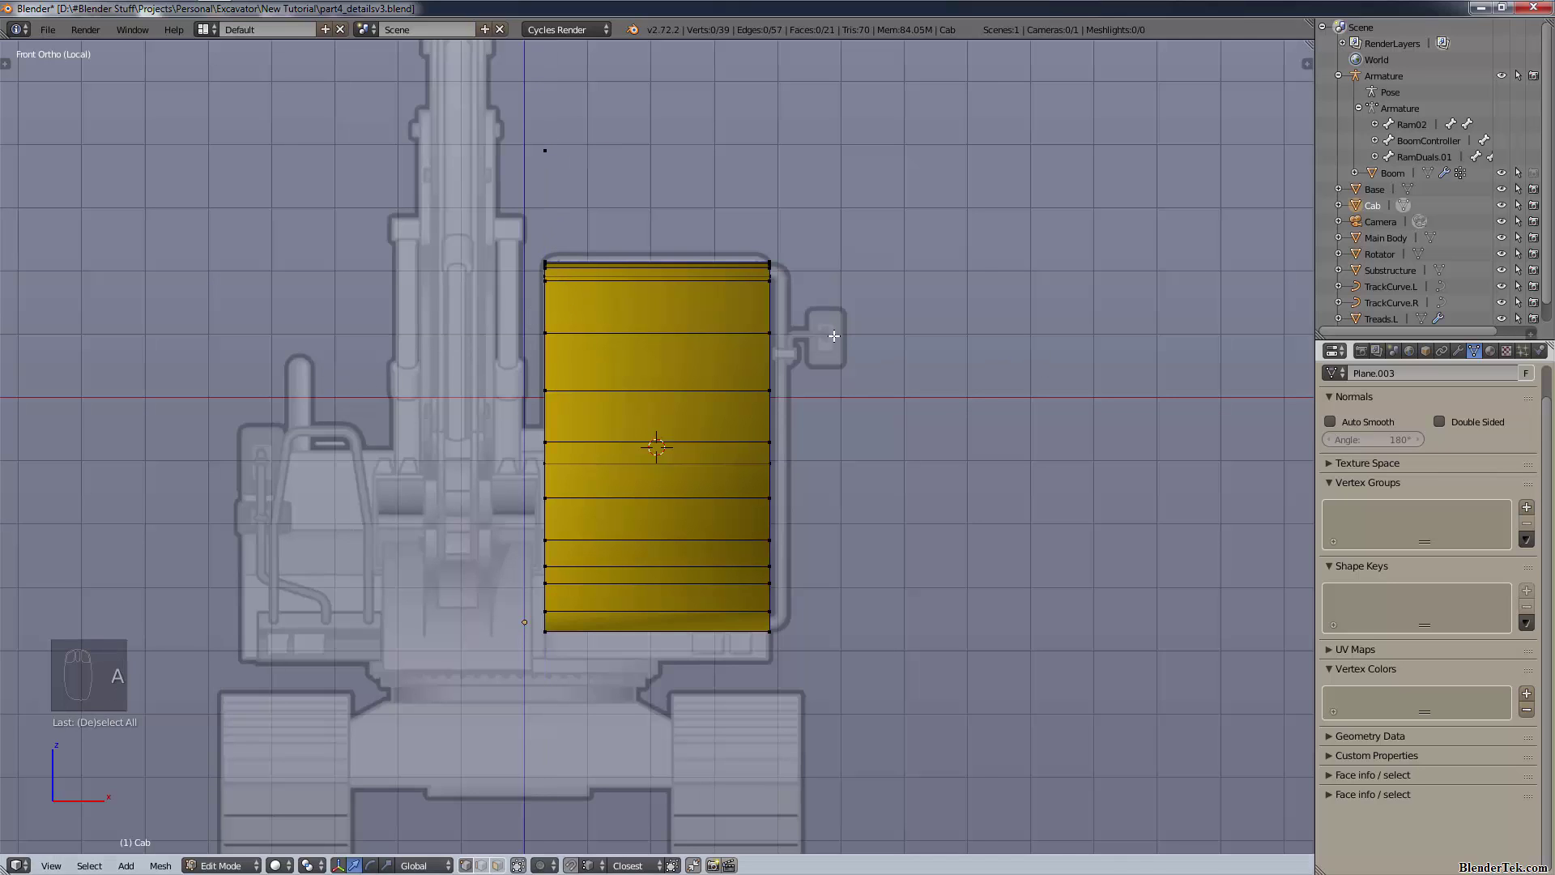
# - Delete all vertices on the cab's inner side, keeping only the outer side face and the duplicated vertex
pyautogui.press('b')
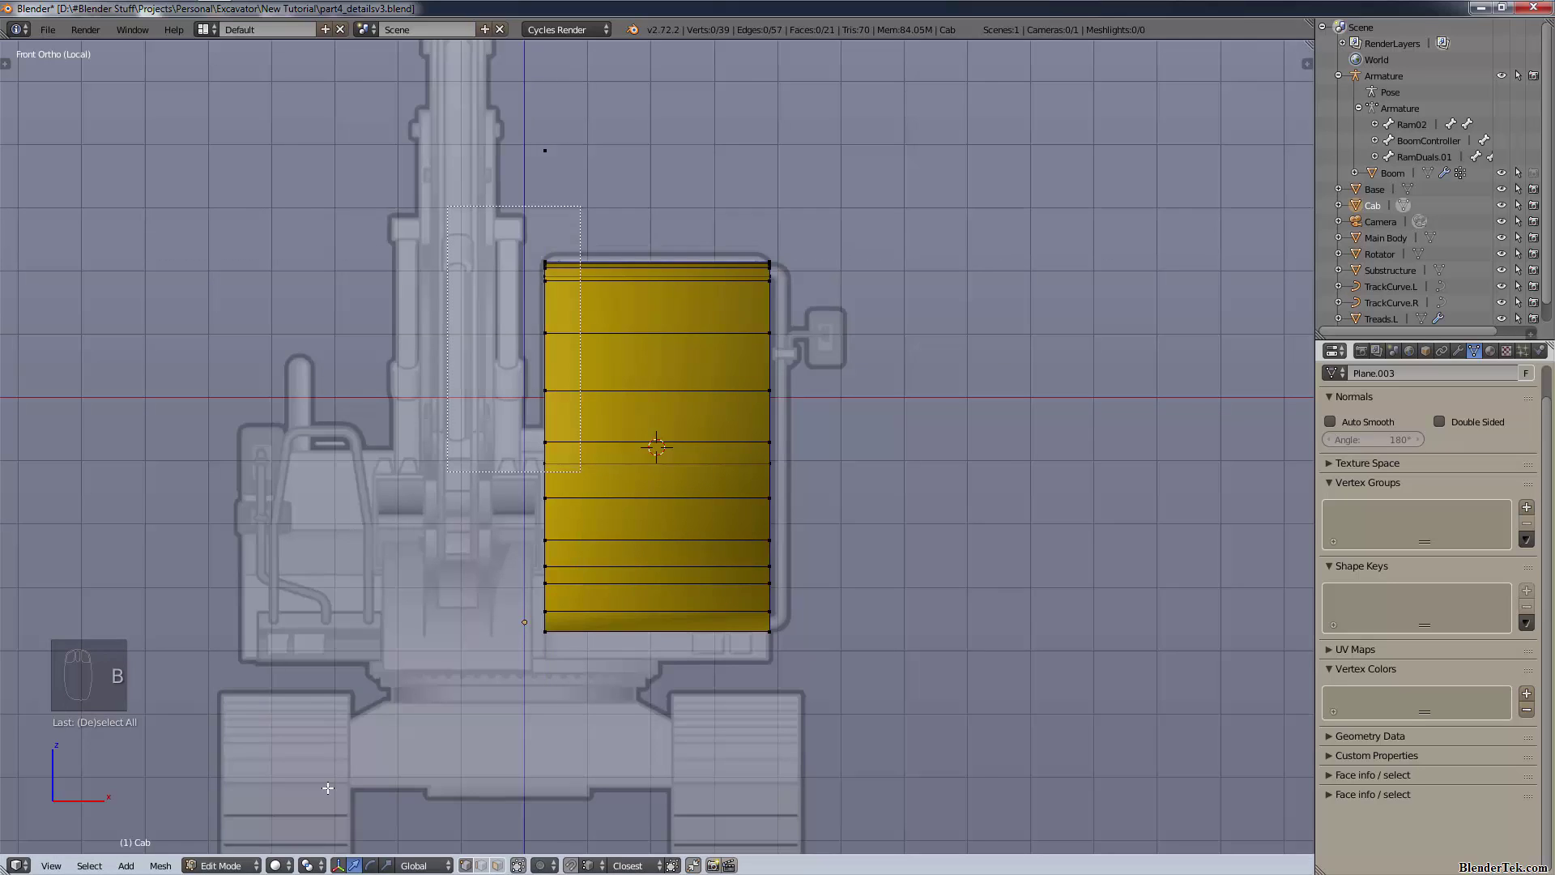
pyautogui.moveTo(579, 209); pyautogui.dragTo(527, 644)
pyautogui.press('x')
pyautogui.click(338, 282)
# - Show the remaining cab side face from the right in wireframe over the blueprint
pyautogui.press('KP_3')
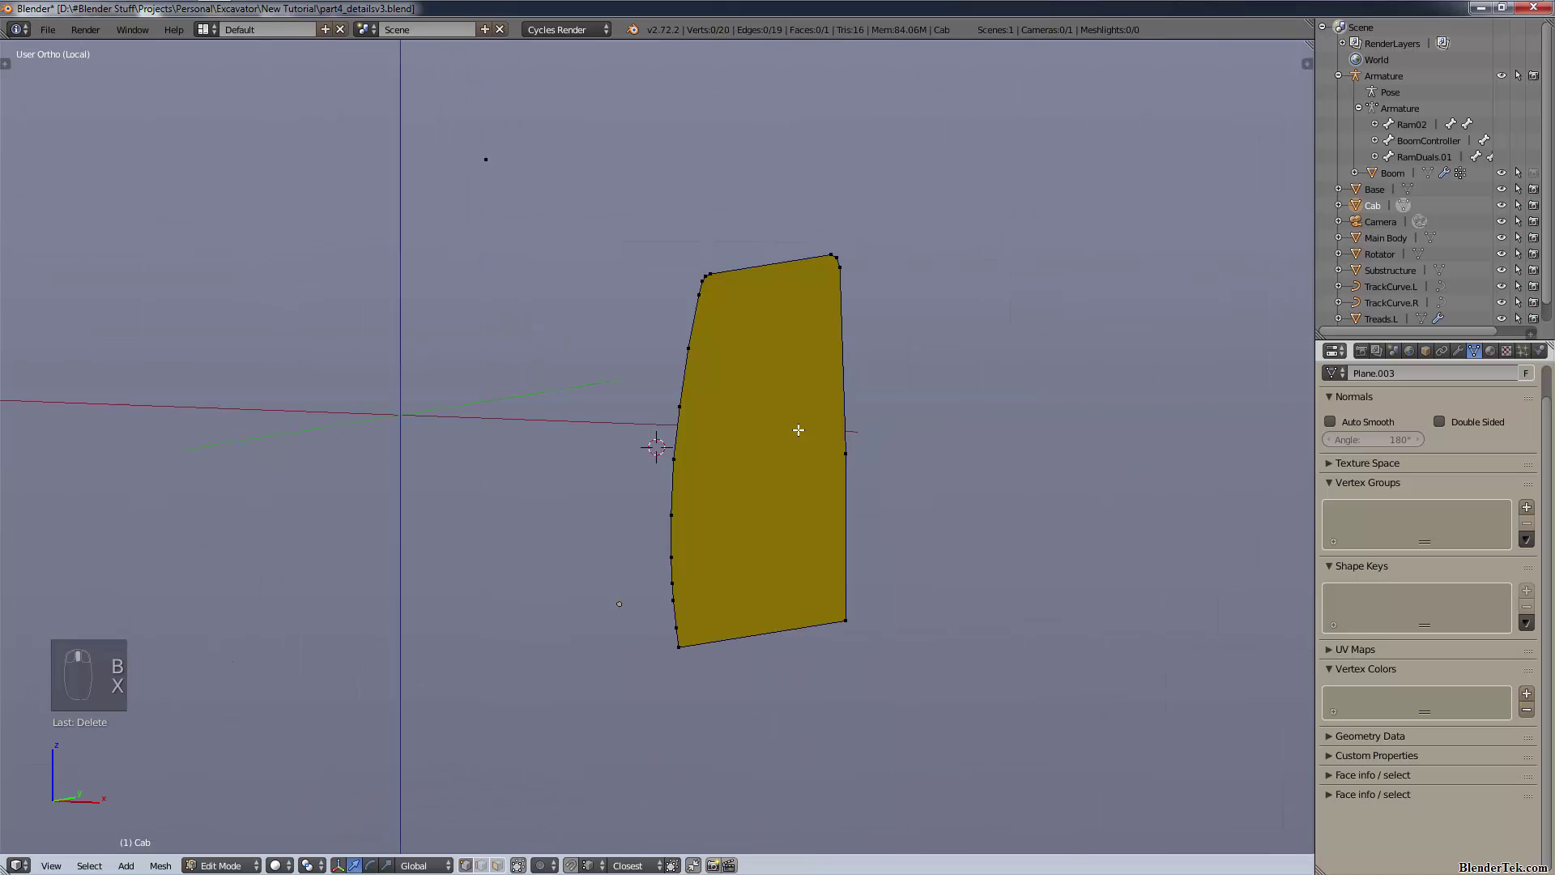
pyautogui.press('z')
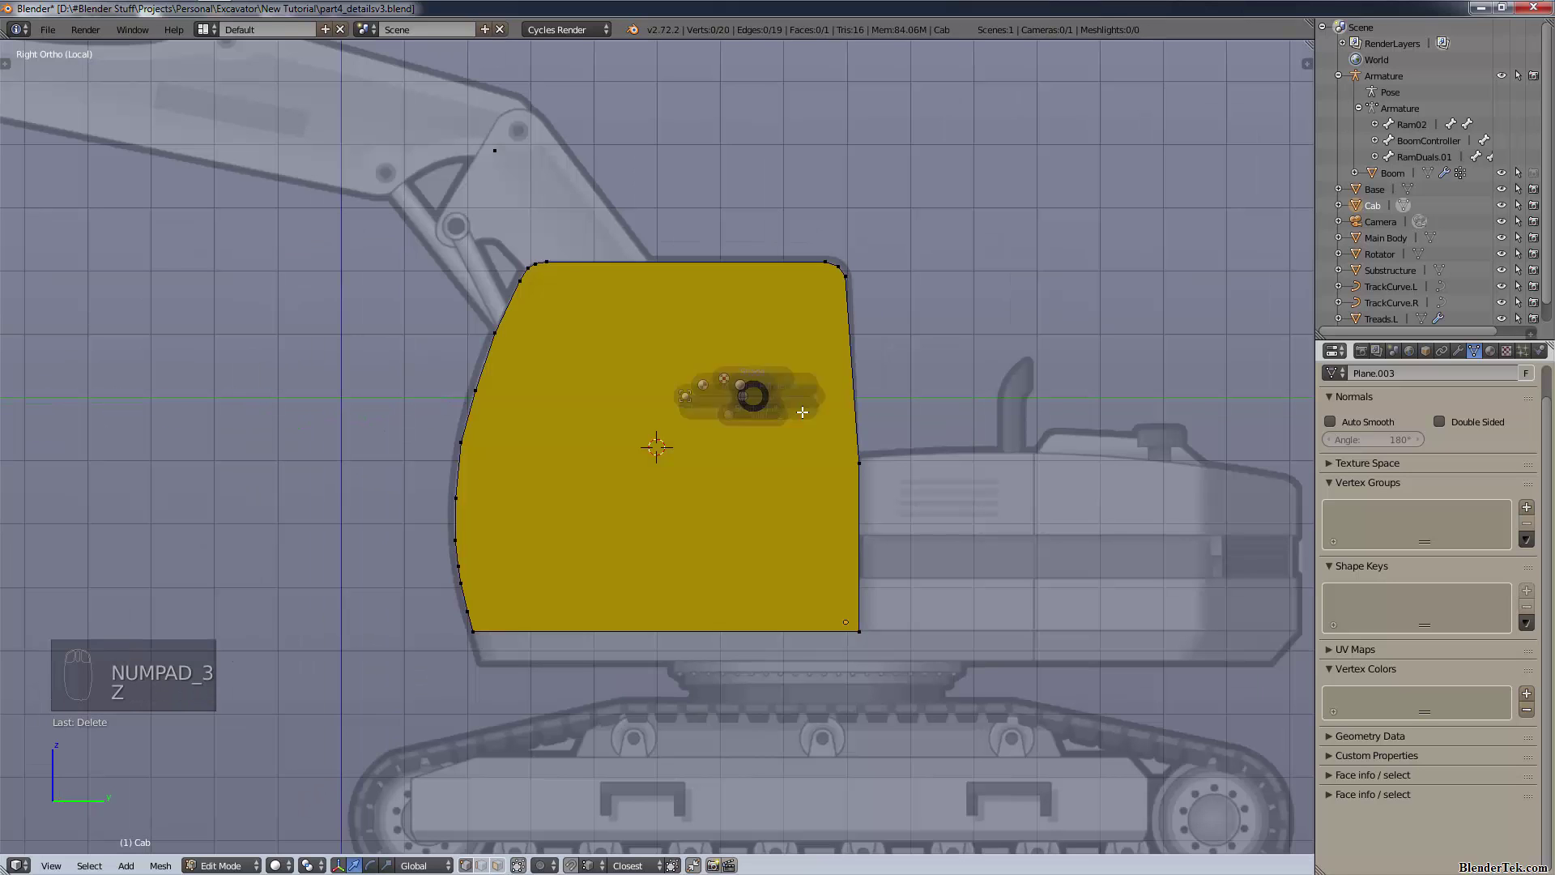
pyautogui.press('z')
pyautogui.click(1018, 420)
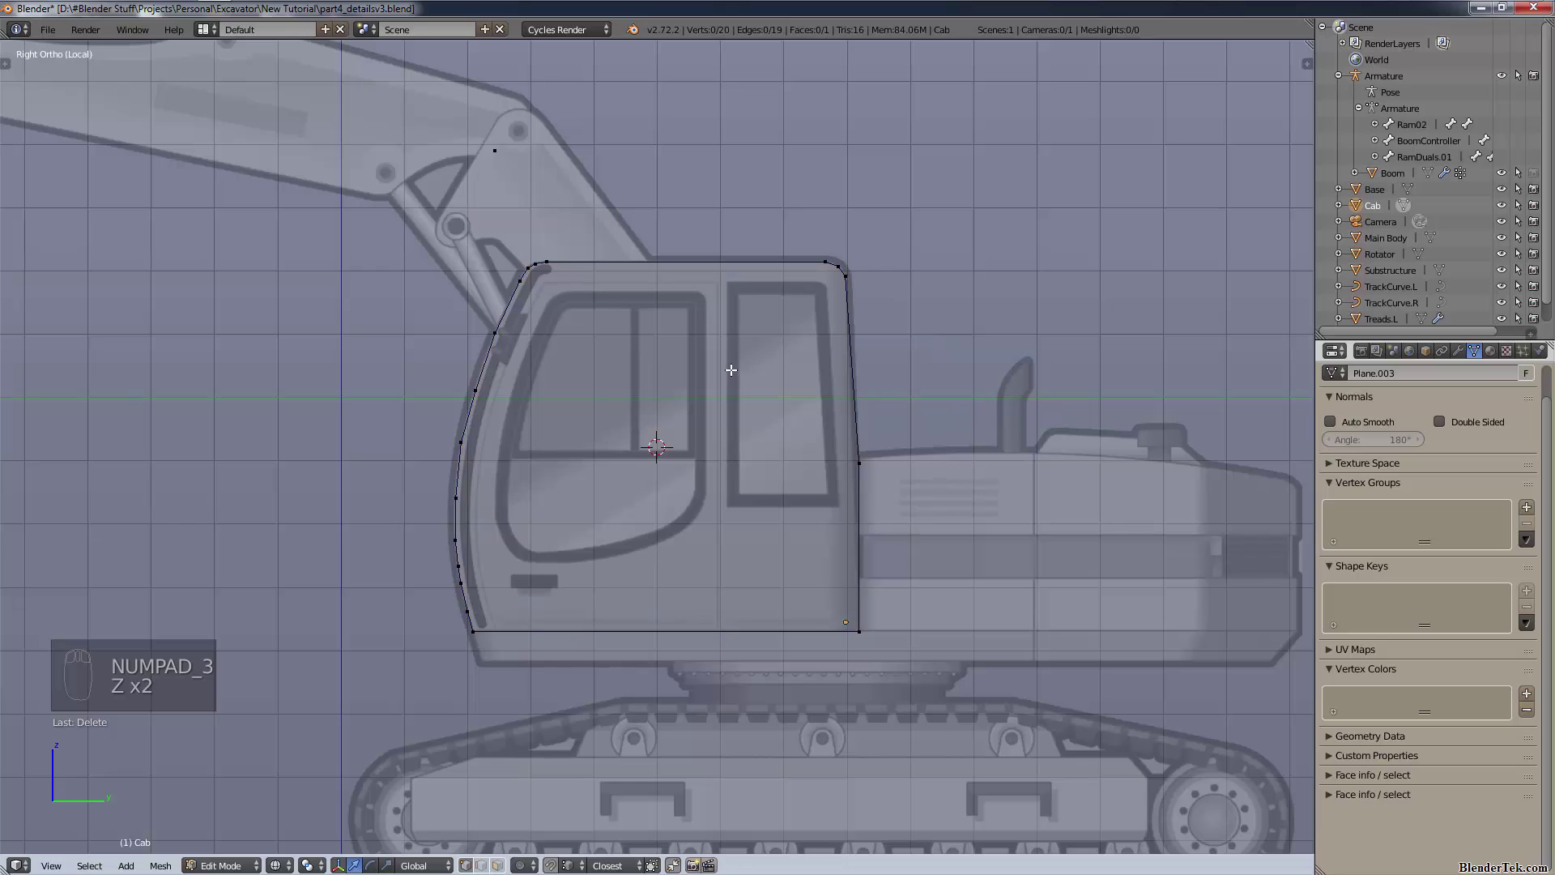
# - Start a Knife cut around the rear side window frame, tracing its horizontal lower edge and slanted rear edge from the blueprint
pyautogui.press('k')
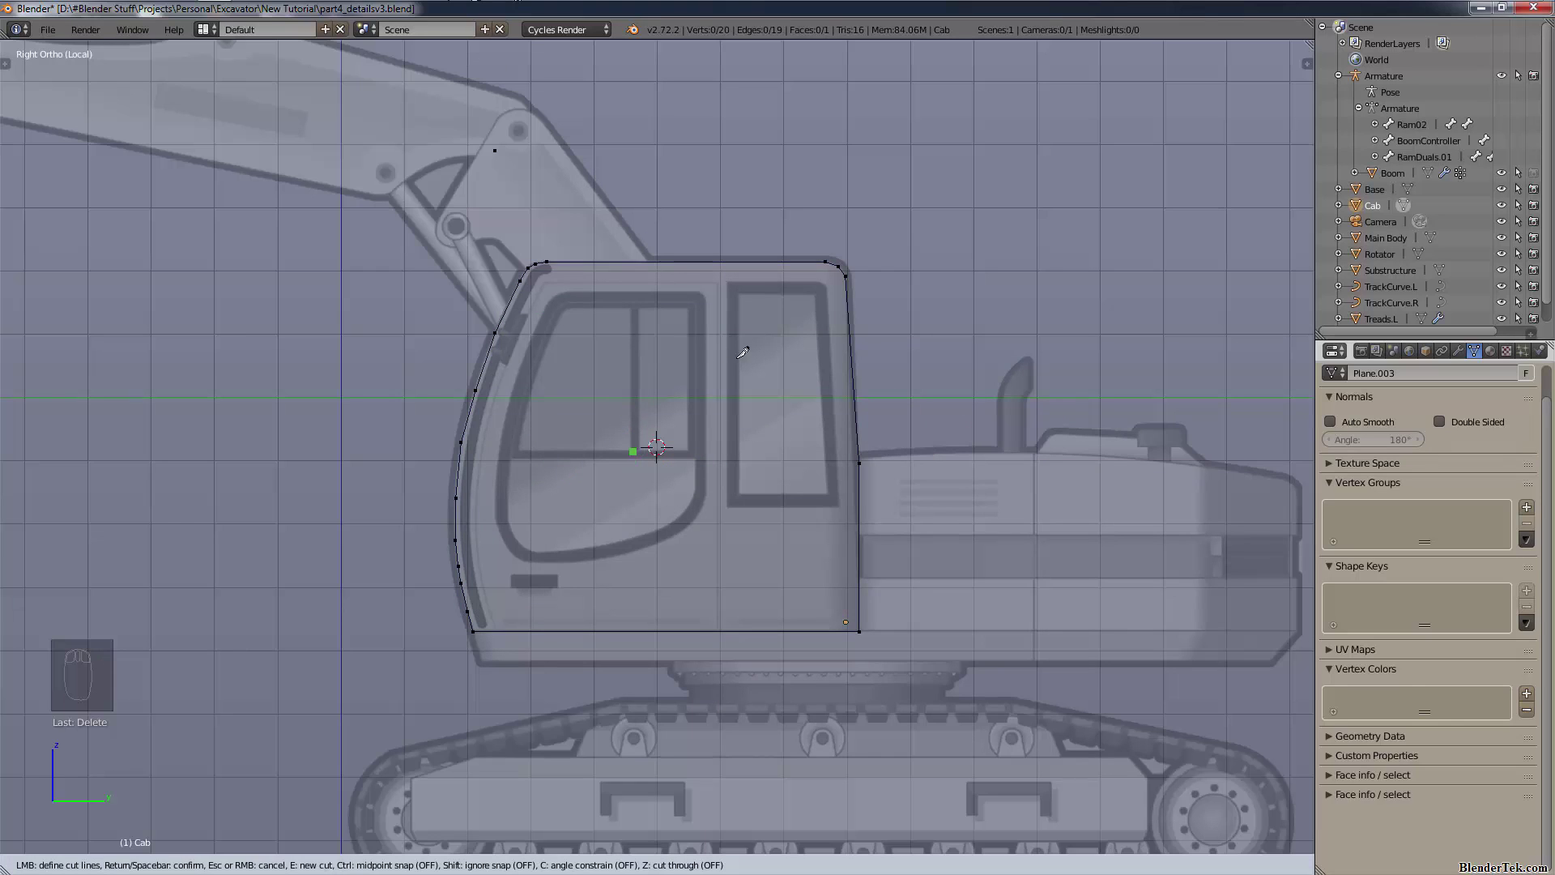
pyautogui.scroll(5, 796, 468)
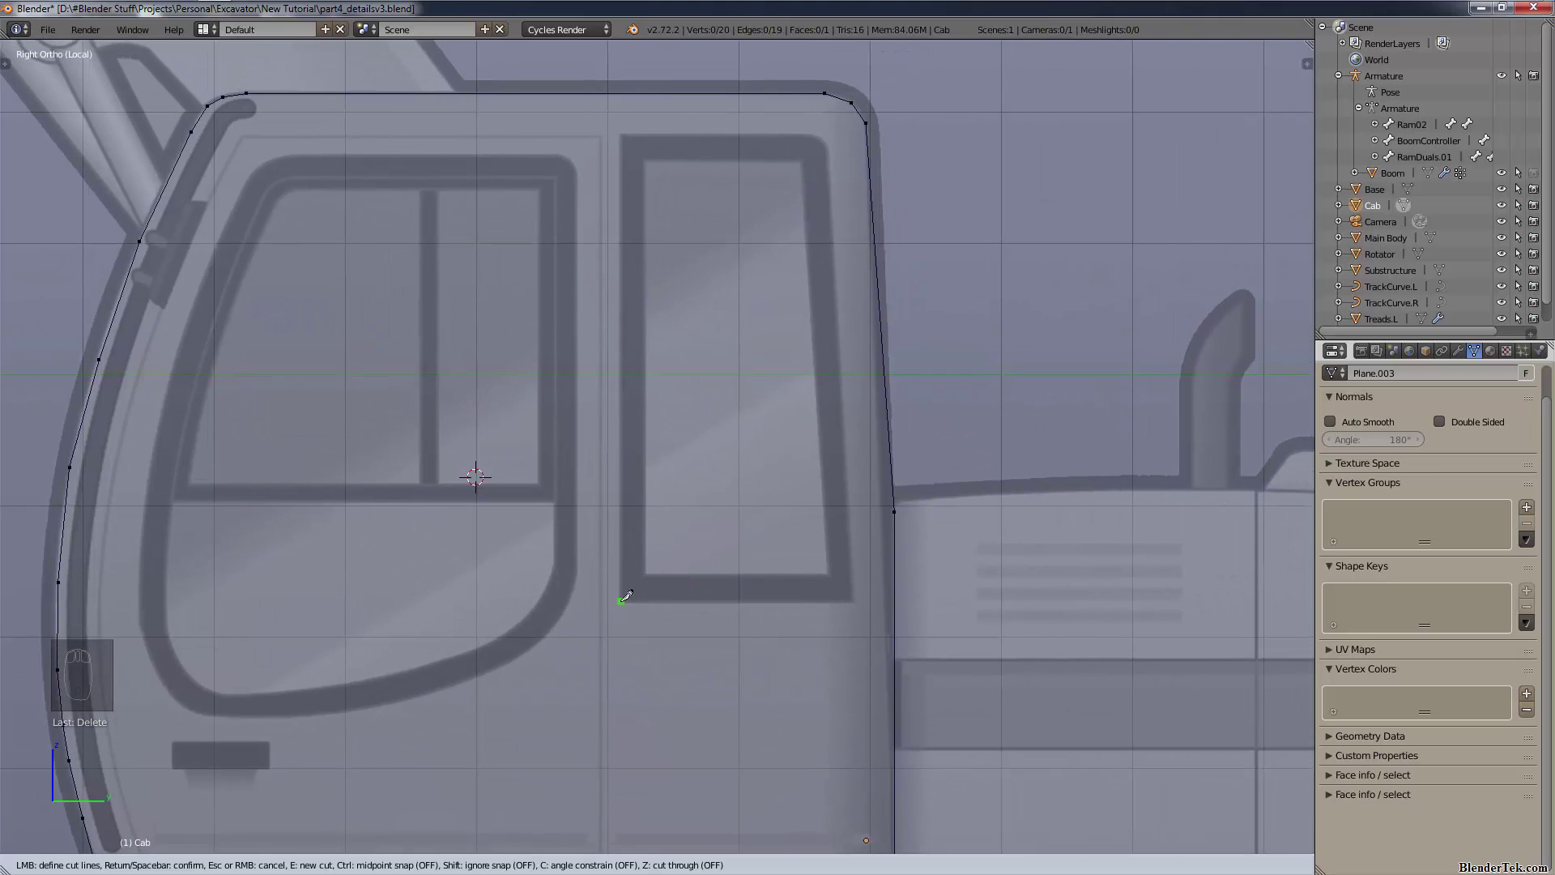
pyautogui.moveTo(626, 597)
pyautogui.keyDown('shift'); pyautogui.mouseDown(button='middle')
pyautogui.moveTo(444, 464)
pyautogui.moveTo(688, 527)
pyautogui.moveTo(656, 341)
pyautogui.moveTo(651, 465)
pyautogui.moveTo(604, 609)
pyautogui.mouseUp(button='middle'); pyautogui.keyUp('shift')
pyautogui.click(441, 468)
pyautogui.scroll(8, 660, 425)
pyautogui.scroll(-4, 659, 426)
pyautogui.scroll(-5, 609, 603)
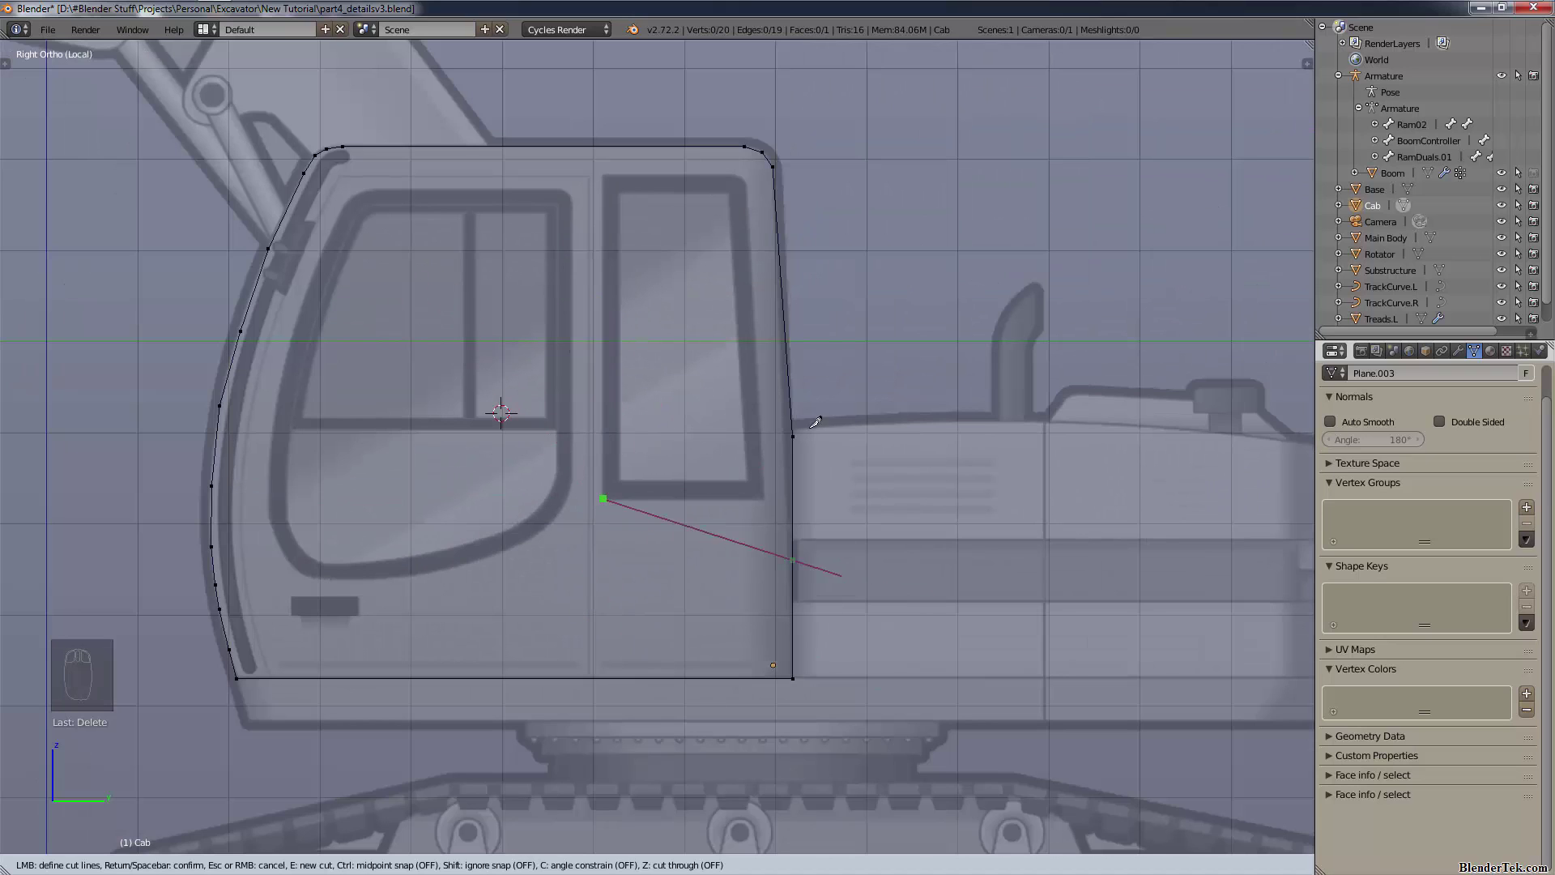
pyautogui.press('c')
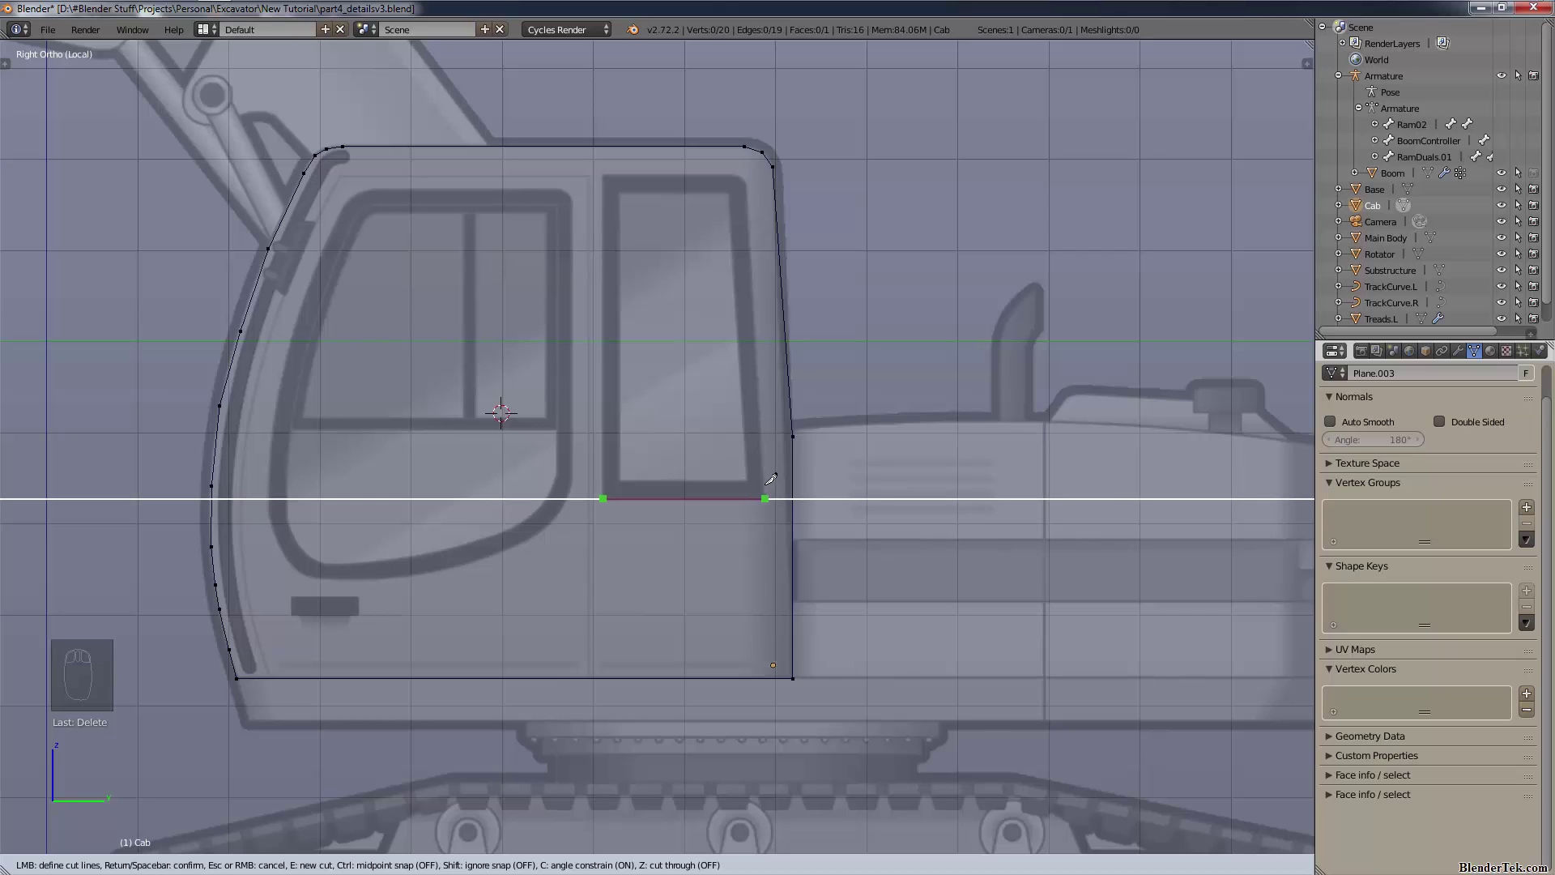
pyautogui.click(765, 486)
pyautogui.press('c')
pyautogui.click(745, 185)
# - Continue the Knife cut around the rounded upper rear corner of the window frame
pyautogui.scroll(4, 743, 146)
pyautogui.keyDown('shift'); pyautogui.moveTo(743, 132); pyautogui.dragTo(623, 563, button='middle'); pyautogui.keyUp('shift')
pyautogui.scroll(6, 733, 295)
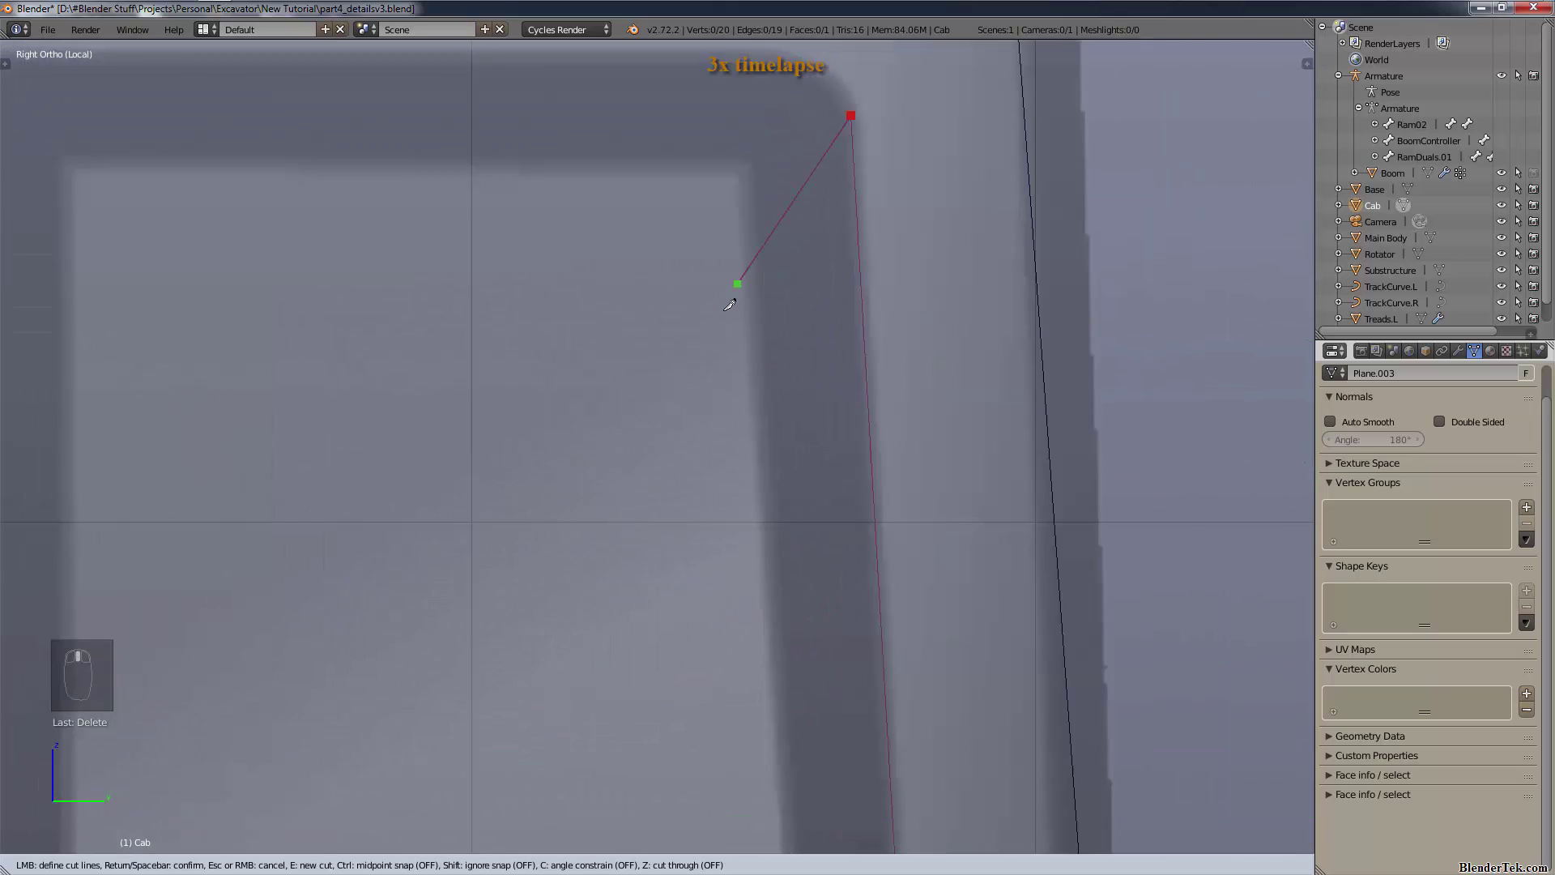
pyautogui.keyDown('shift'); pyautogui.moveTo(727, 309); pyautogui.dragTo(592, 595, button='middle'); pyautogui.keyUp('shift')
pyautogui.scroll(3, 721, 298)
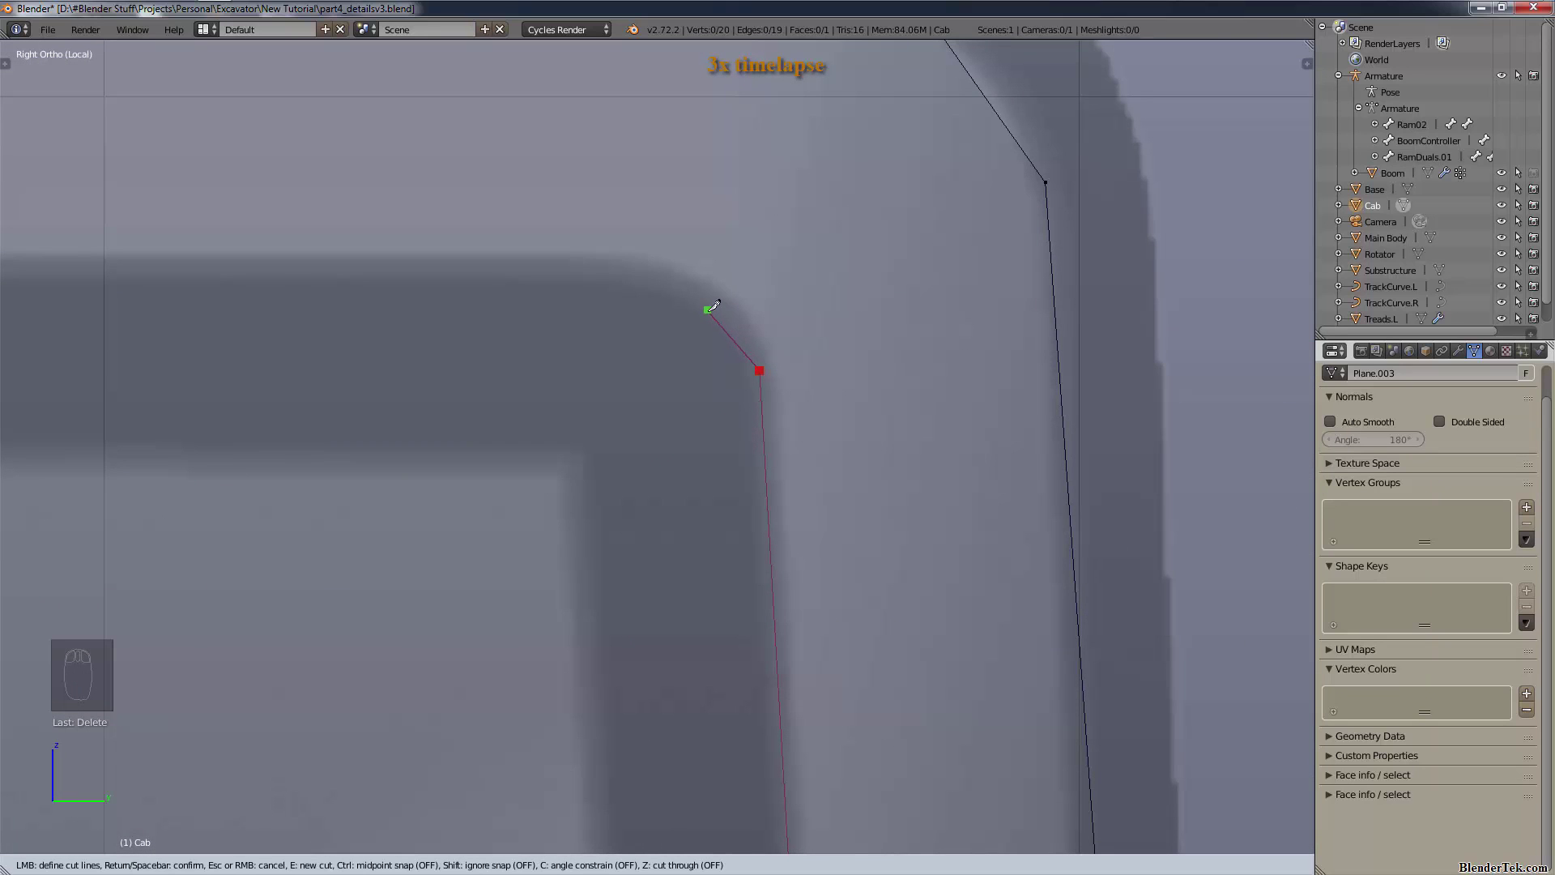
pyautogui.click(708, 310)
pyautogui.click(631, 273)
# - Trace the frame's horizontal top edge and vertical front edge with the Knife and close the outline at its starting corner
pyautogui.scroll(-3, 630, 272)
pyautogui.keyDown('shift'); pyautogui.moveTo(630, 273); pyautogui.dragTo(1269, 293, button='middle'); pyautogui.keyUp('shift')
pyautogui.press('c')
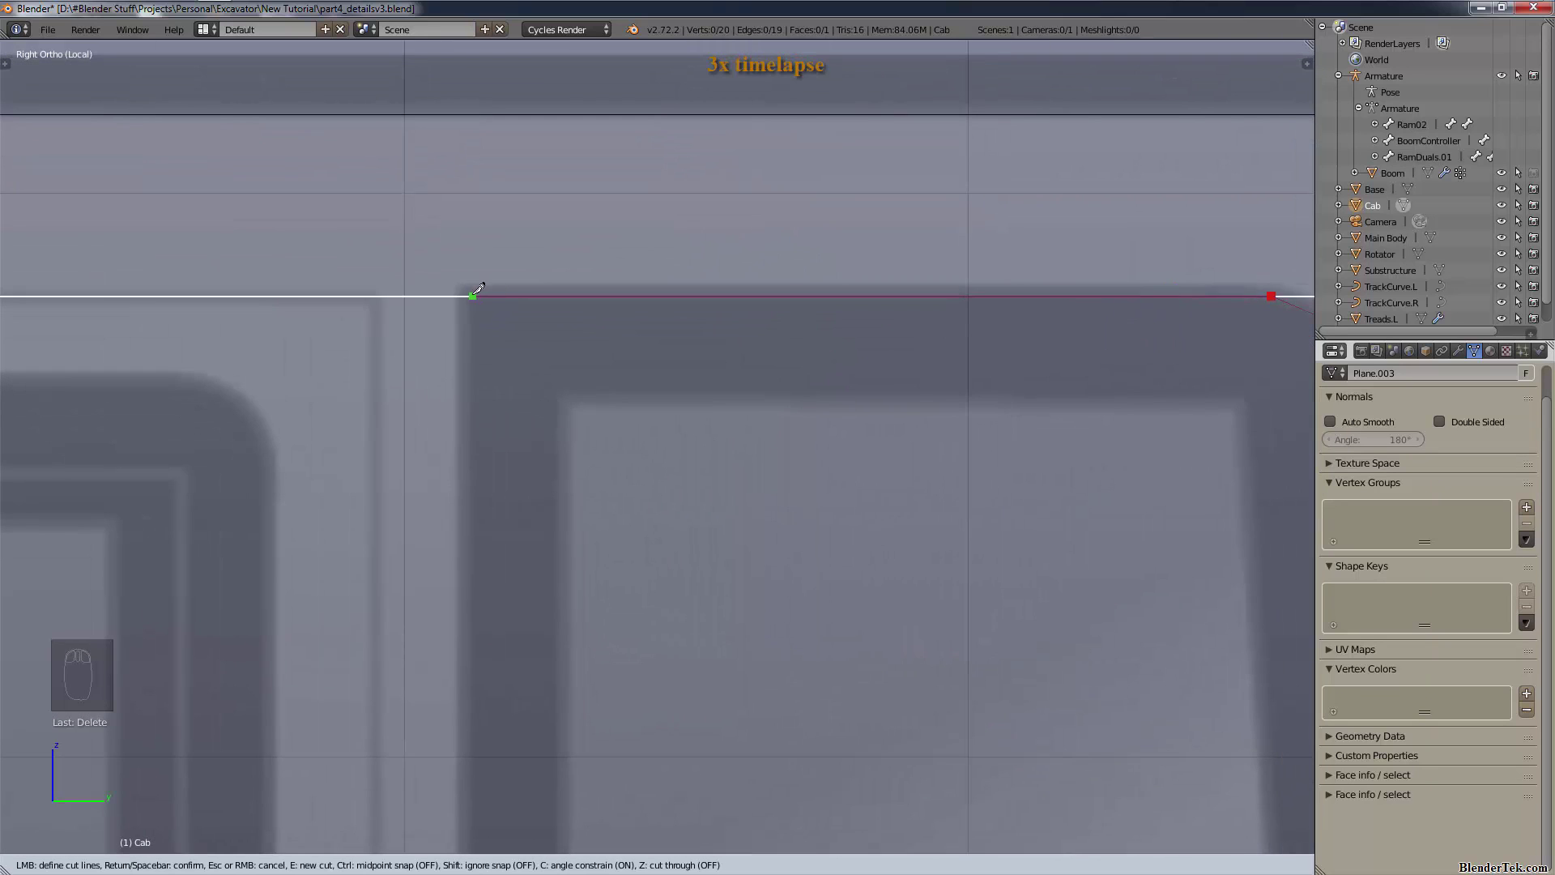
pyautogui.click(473, 295)
pyautogui.scroll(-3, 478, 304)
pyautogui.keyDown('shift'); pyautogui.moveTo(498, 511); pyautogui.dragTo(635, 161, button='middle'); pyautogui.keyUp('shift')
pyautogui.keyDown('shift'); pyautogui.moveTo(664, 810); pyautogui.dragTo(519, 73, button='middle'); pyautogui.keyUp('shift')
pyautogui.click(535, 356)
pyautogui.press('Return')
# - Fill the cut rear window frame outline with a face, then return to wireframe display with nothing selected
pyautogui.scroll(-2, 858, 340)
pyautogui.keyDown('shift'); pyautogui.moveTo(882, 340); pyautogui.dragTo(794, 650, button='middle'); pyautogui.keyUp('shift')
pyautogui.scroll(-2, 760, 427)
pyautogui.keyDown('shift'); pyautogui.moveTo(755, 431); pyautogui.dragTo(761, 453, button='middle'); pyautogui.keyUp('shift')
pyautogui.press('z')
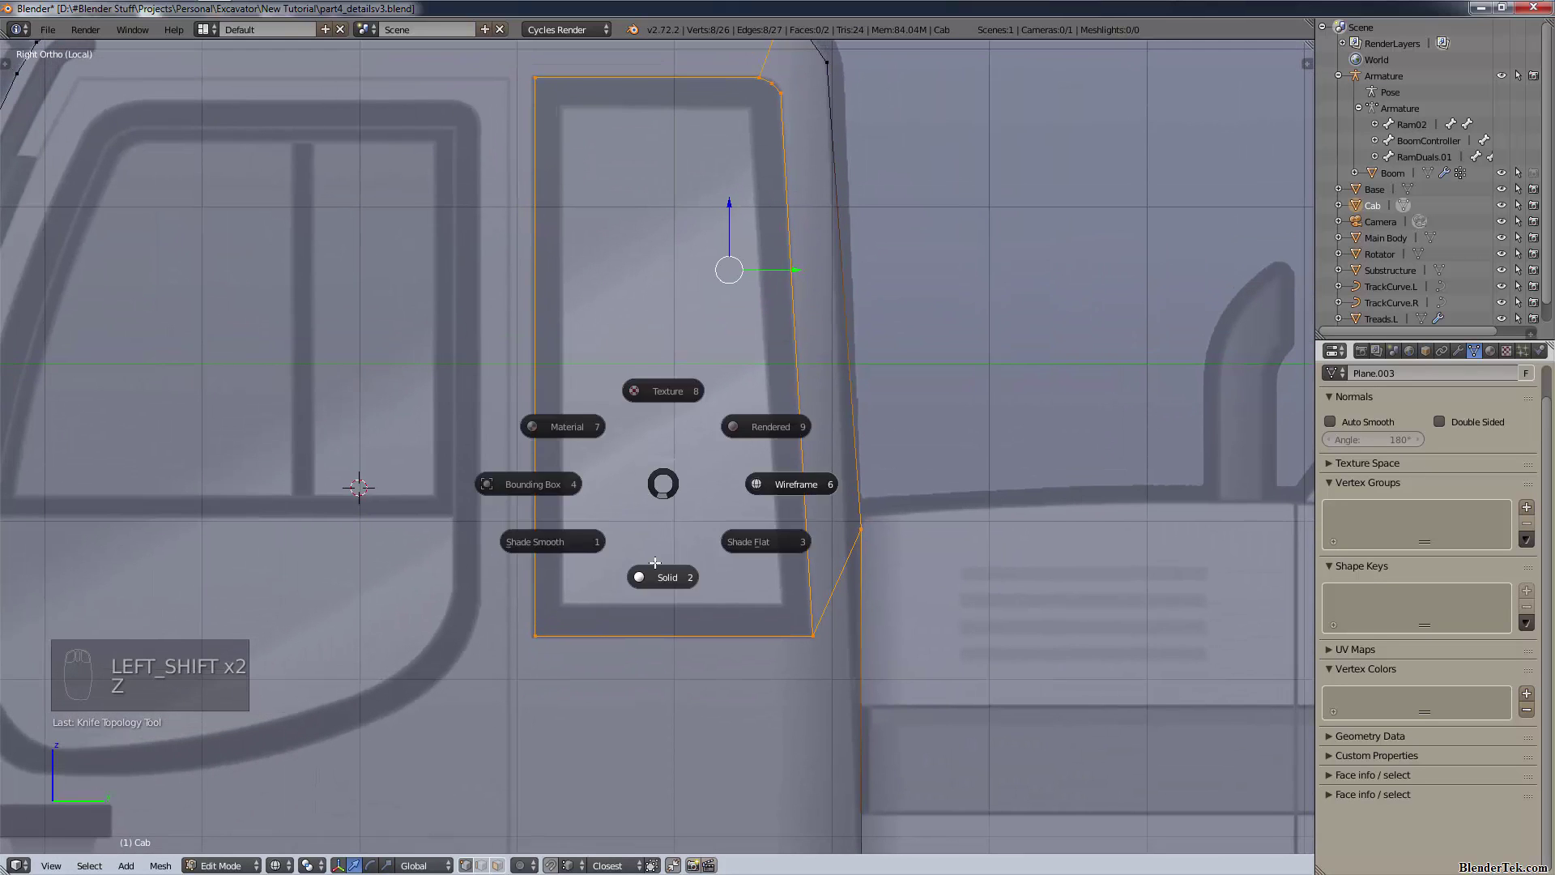
pyautogui.click(655, 562)
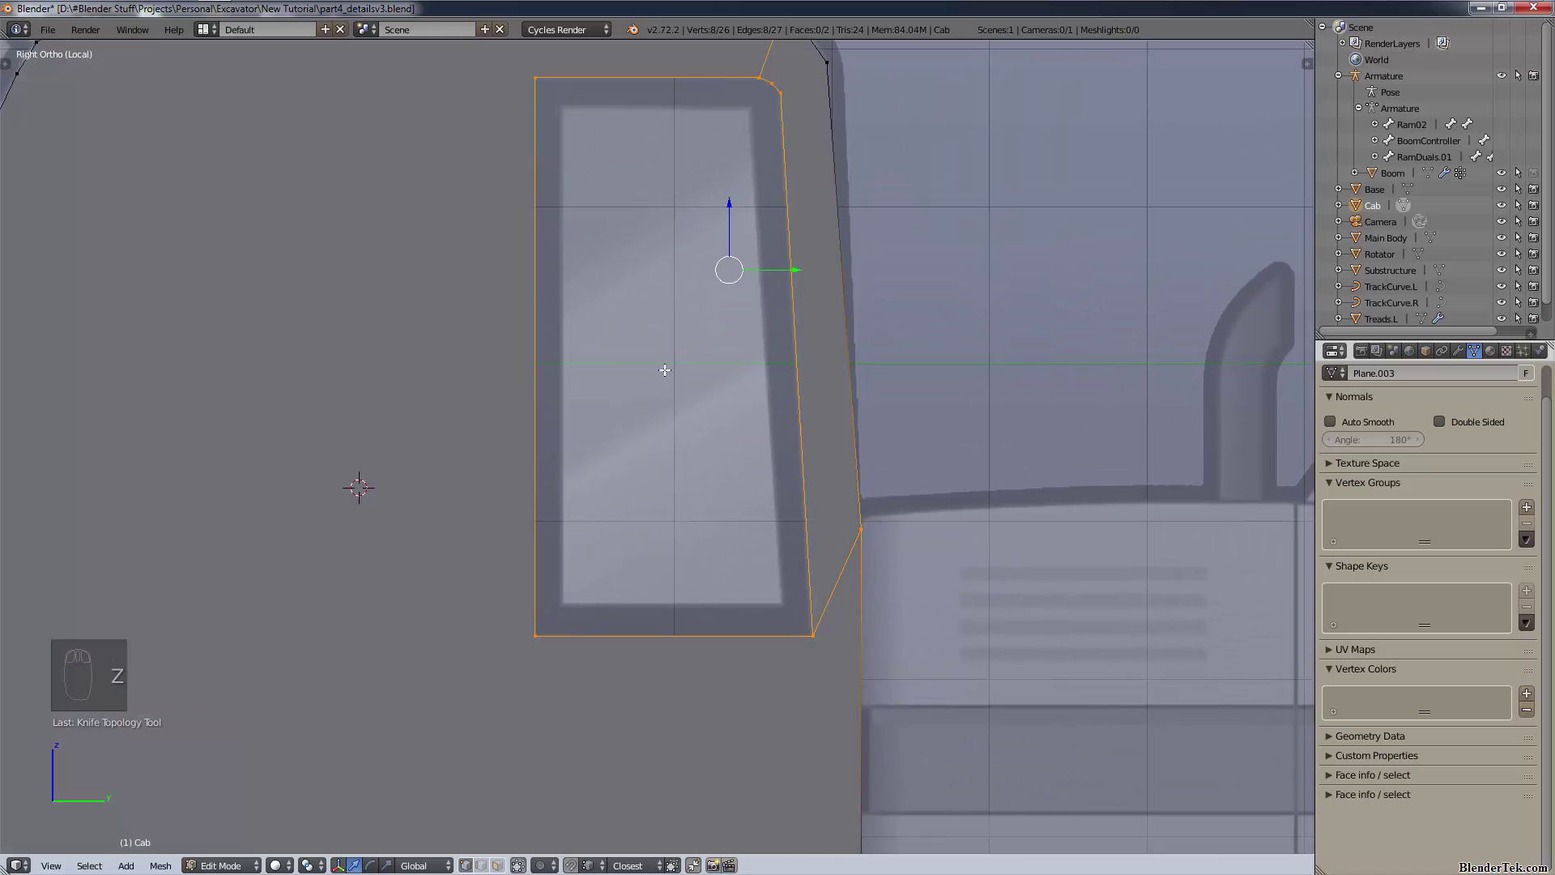
pyautogui.press('f')
pyautogui.press('z')
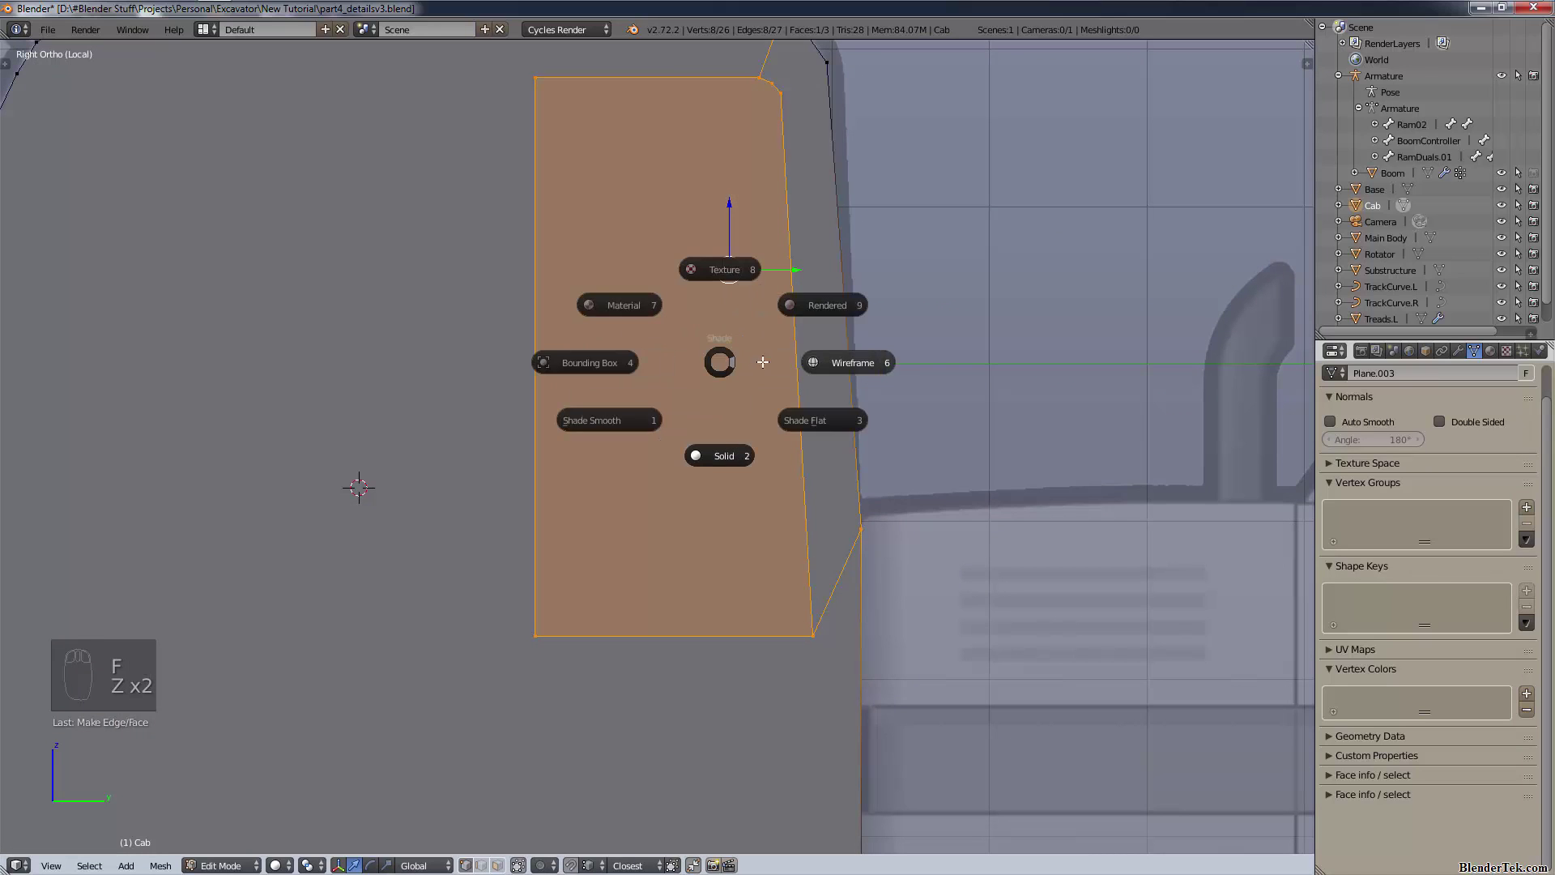
pyautogui.click(848, 365)
pyautogui.press('a')
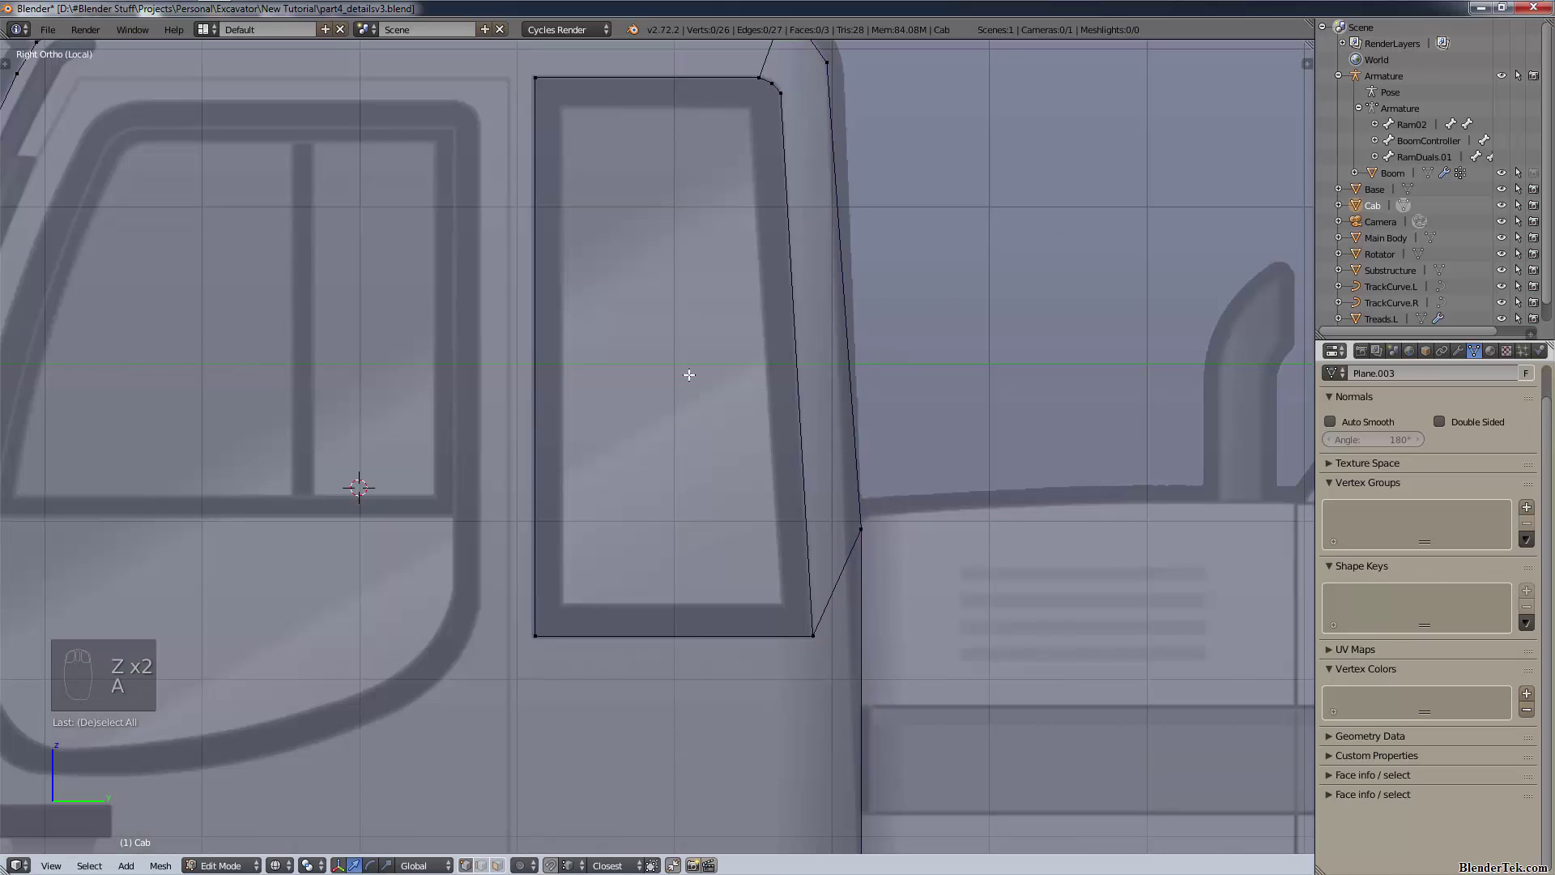
# - Knife-cut the four-sided glass outline inside the rear window frame along the blueprint's inner edges
pyautogui.press('k')
pyautogui.scroll(2, 588, 172)
pyautogui.scroll(-1, 582, 177)
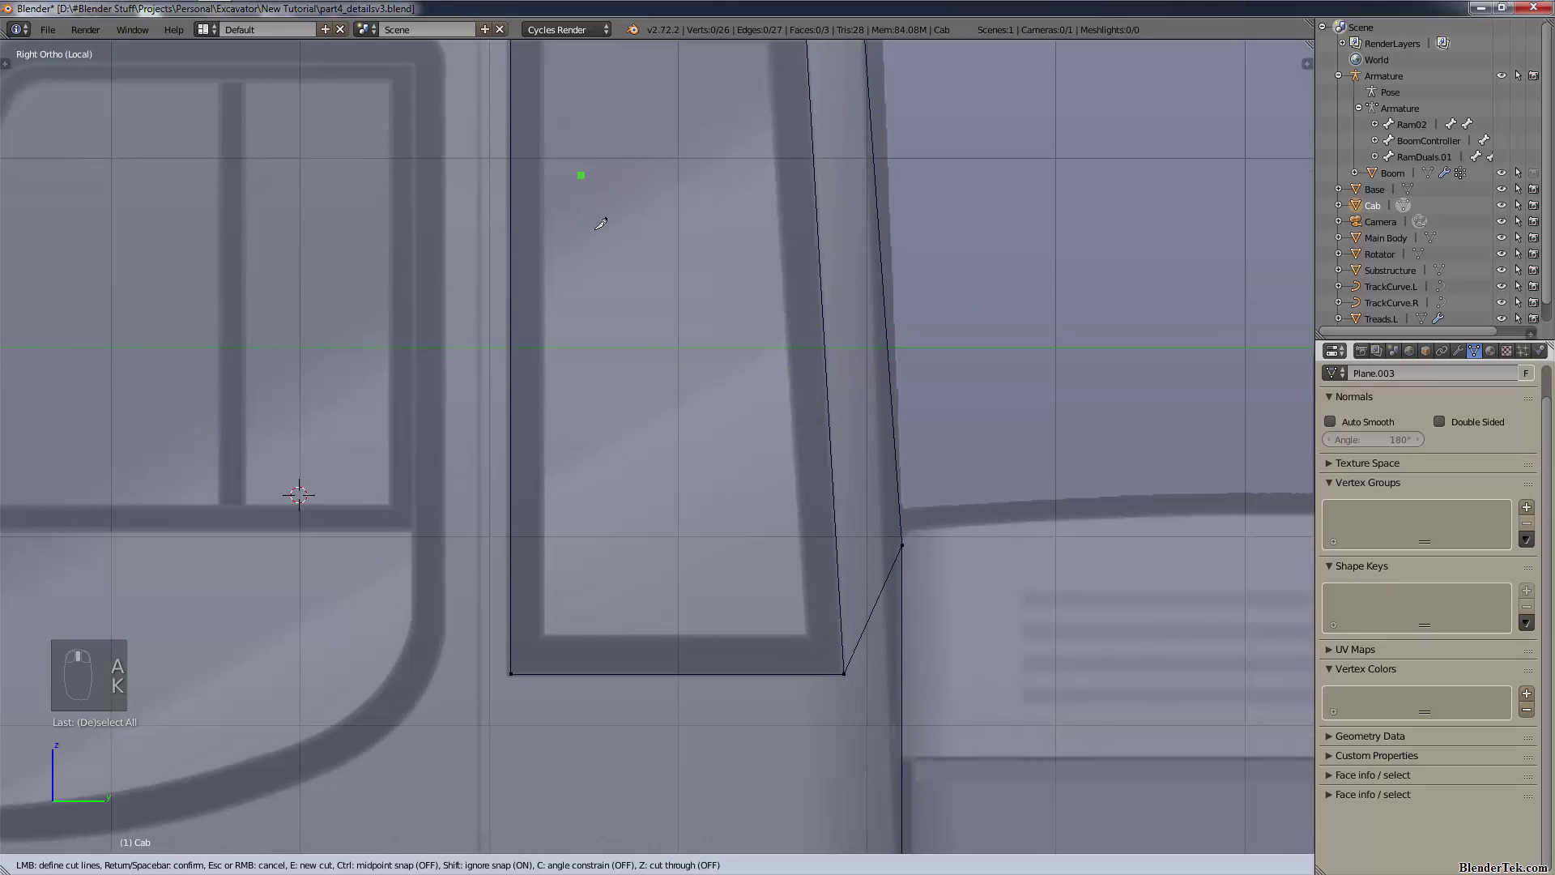
pyautogui.keyDown('shift'); pyautogui.moveTo(572, 157); pyautogui.dragTo(587, 246, button='middle'); pyautogui.keyUp('shift')
pyautogui.click(558, 130)
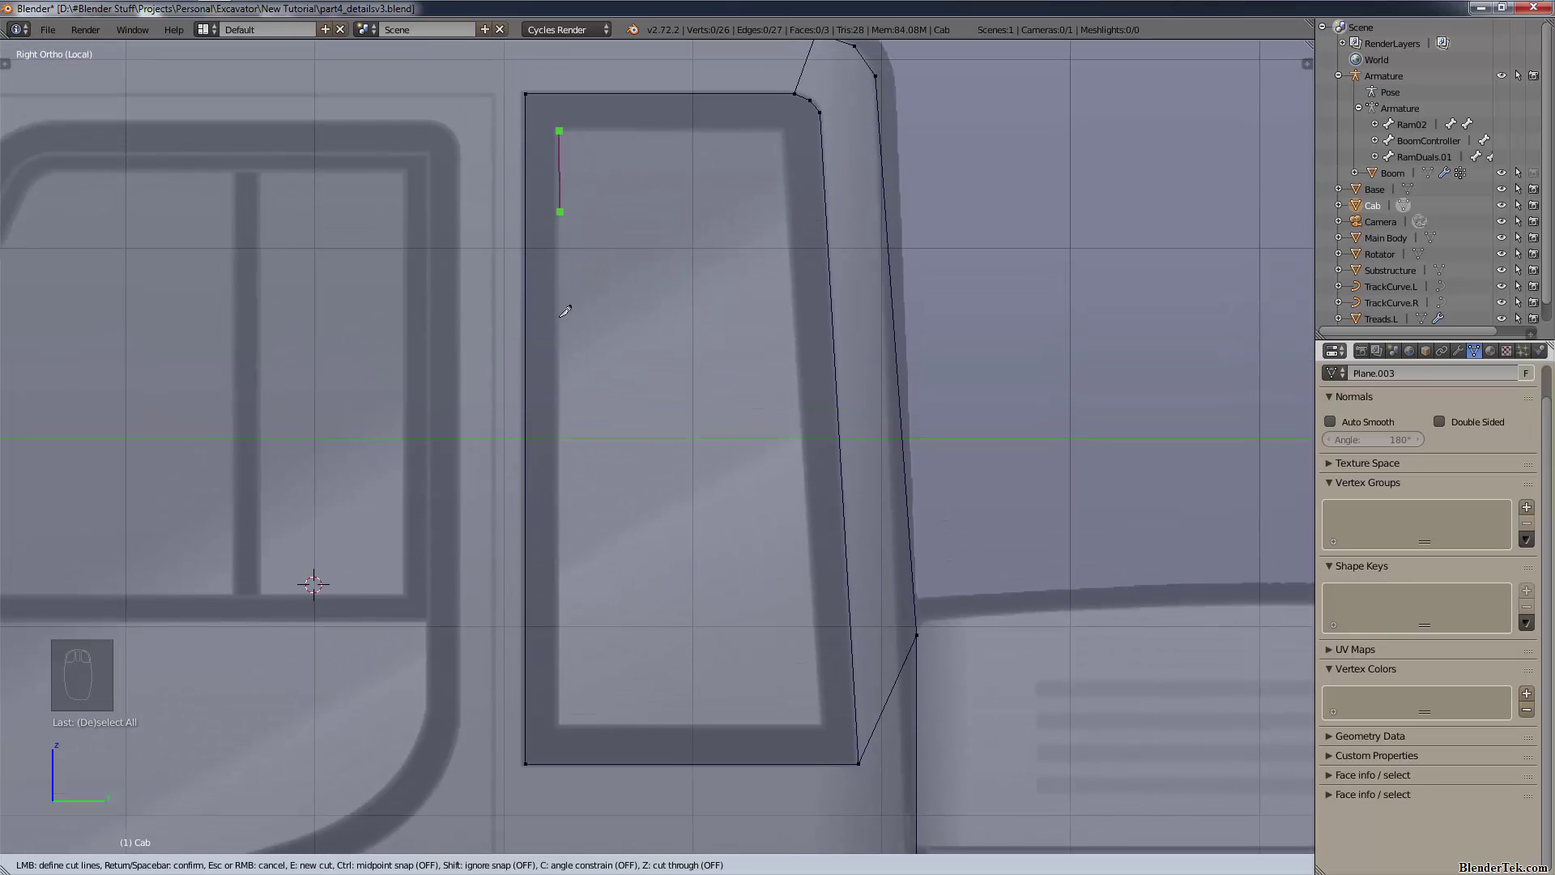
pyautogui.press('c')
pyautogui.click(560, 725)
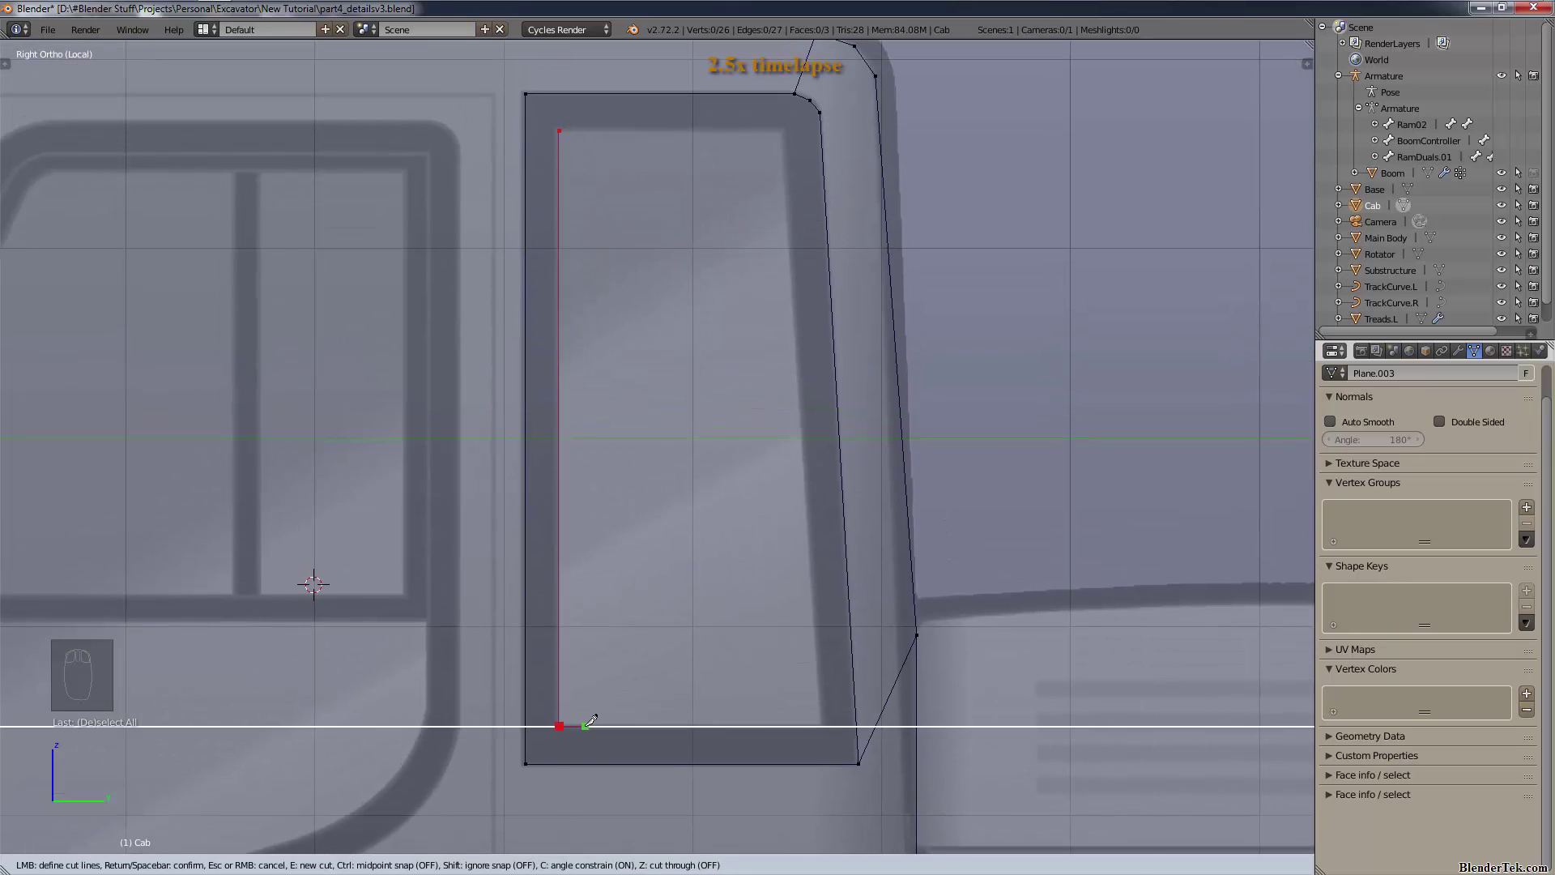
pyautogui.click(825, 726)
pyautogui.click(784, 130)
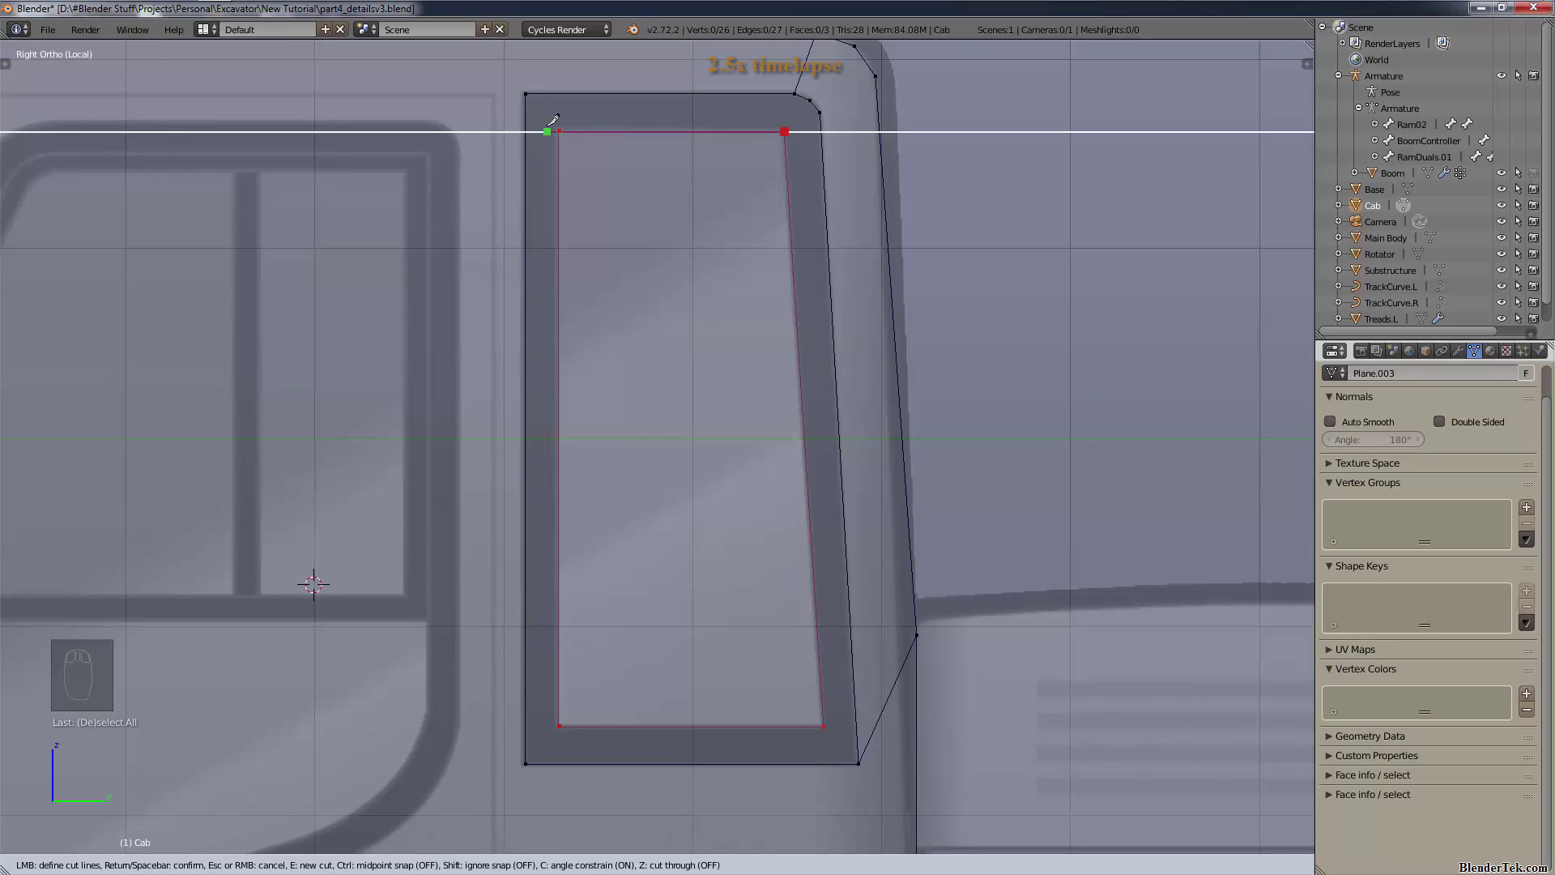
pyautogui.click(559, 131)
pyautogui.press('Return')
# - Fill the inner glass outline with a face, deselect everything, and check the cab side in solid and wireframe display
pyautogui.press('f')
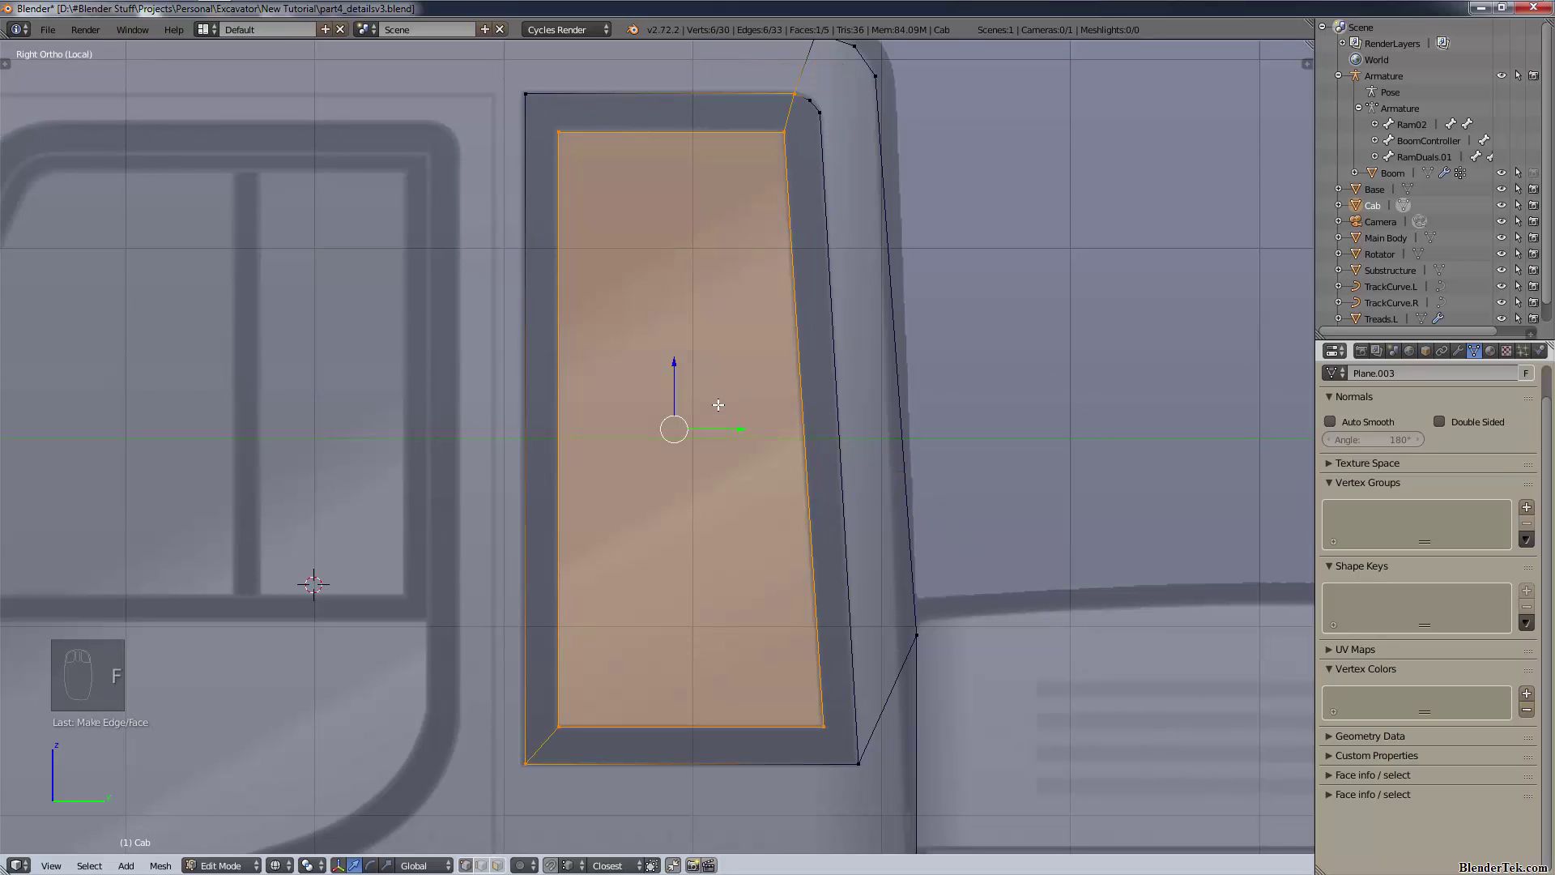
pyautogui.scroll(-4, 713, 406)
pyautogui.press('a')
pyautogui.keyDown('shift'); pyautogui.moveTo(712, 462); pyautogui.dragTo(1039, 465, button='middle'); pyautogui.keyUp('shift')
pyautogui.press('z')
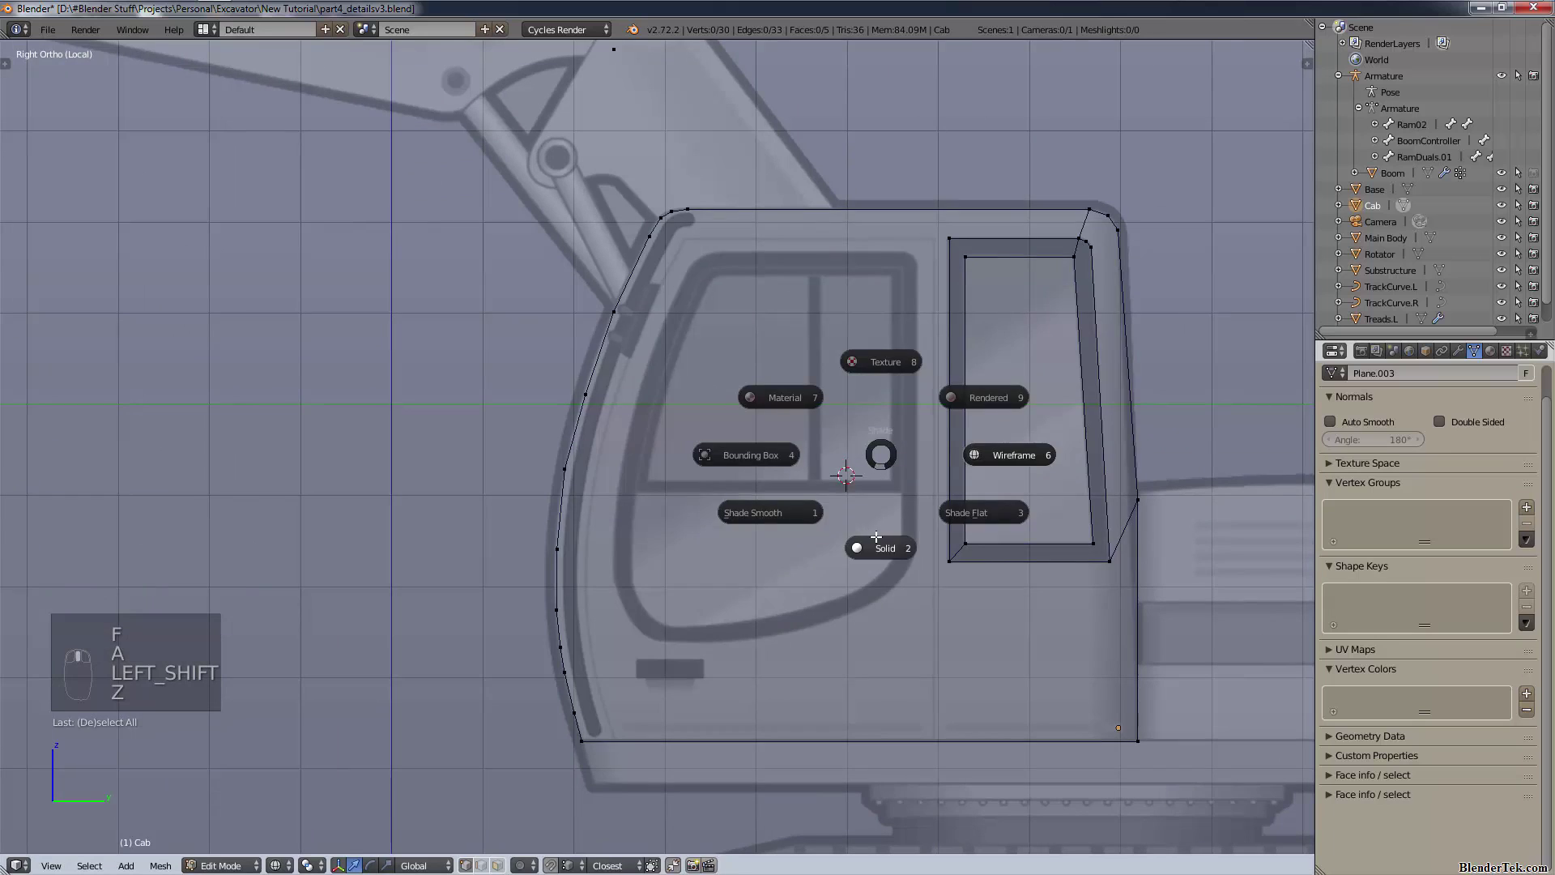
pyautogui.click(876, 544)
pyautogui.press('z')
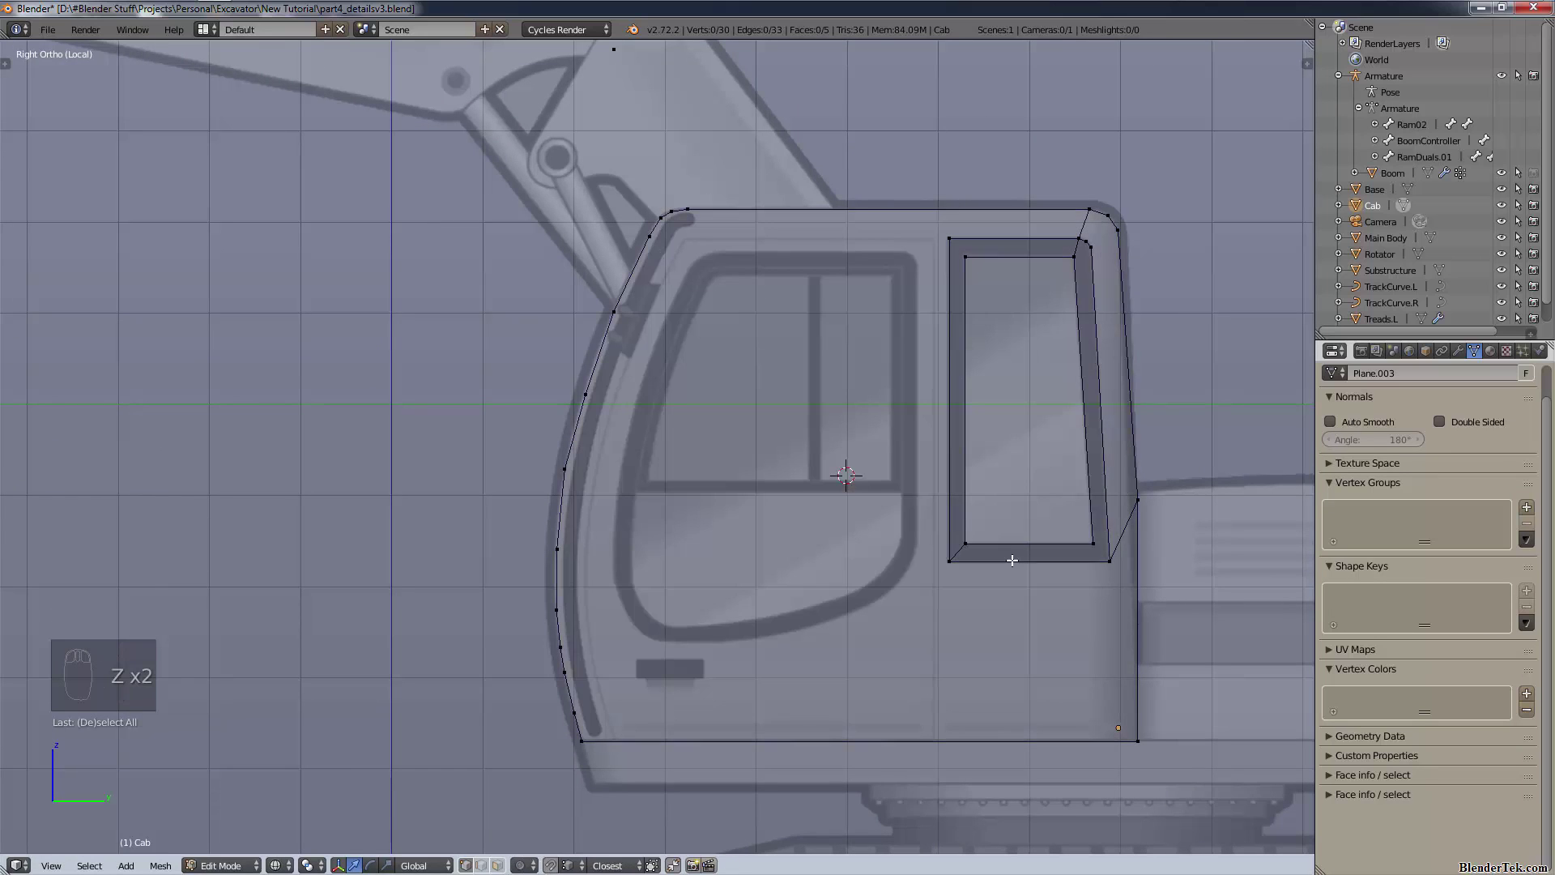
# - Start a Knife cut on the door window's rear edge, tracing it vertically upward and around the rounded upper rear corner
pyautogui.scroll(2, 891, 522)
pyautogui.keyDown('shift'); pyautogui.moveTo(782, 628); pyautogui.dragTo(712, 645, button='middle'); pyautogui.keyUp('shift')
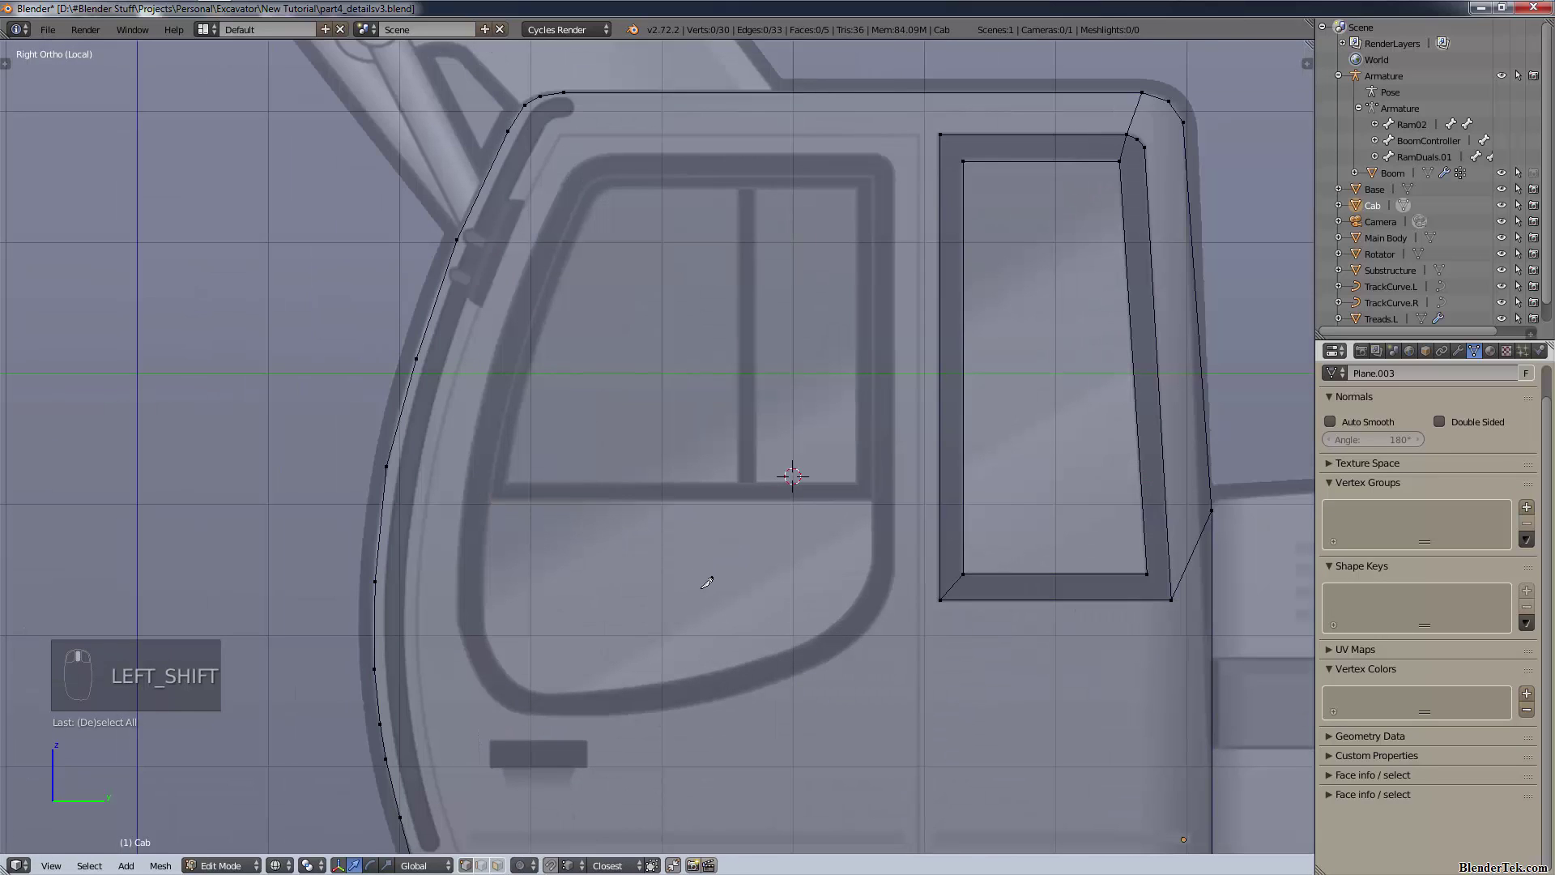
pyautogui.press('k')
pyautogui.click(894, 567)
pyautogui.press('c')
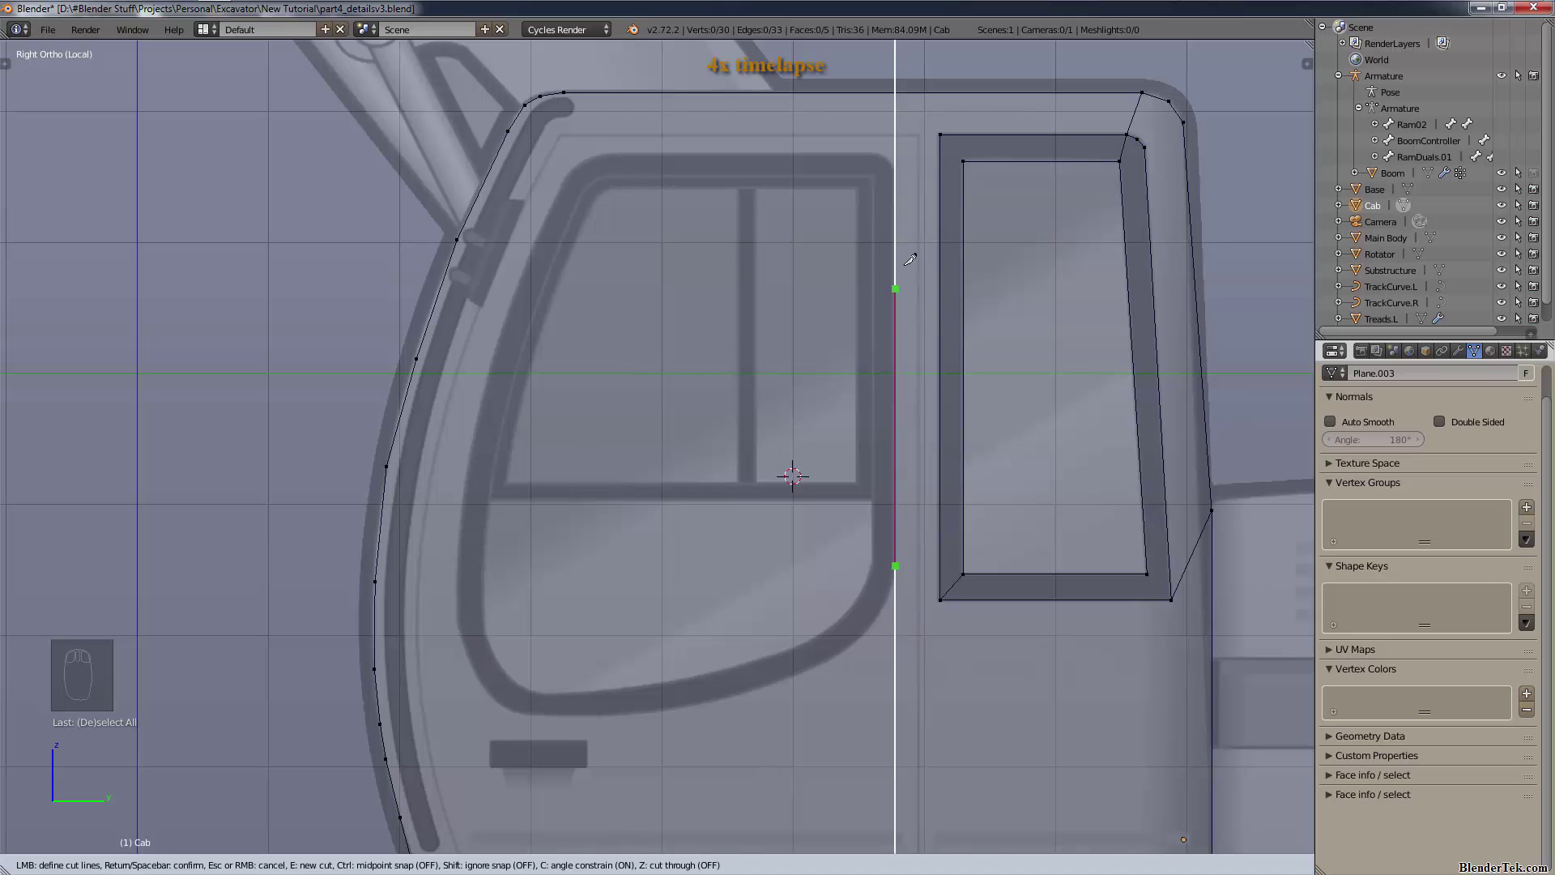
pyautogui.click(895, 172)
pyautogui.press('c')
pyautogui.scroll(3, 388, 537)
pyautogui.keyDown('shift'); pyautogui.moveTo(895, 172); pyautogui.dragTo(943, 530, button='middle'); pyautogui.keyUp('shift')
pyautogui.scroll(6, 1020, 495)
pyautogui.click(1012, 511)
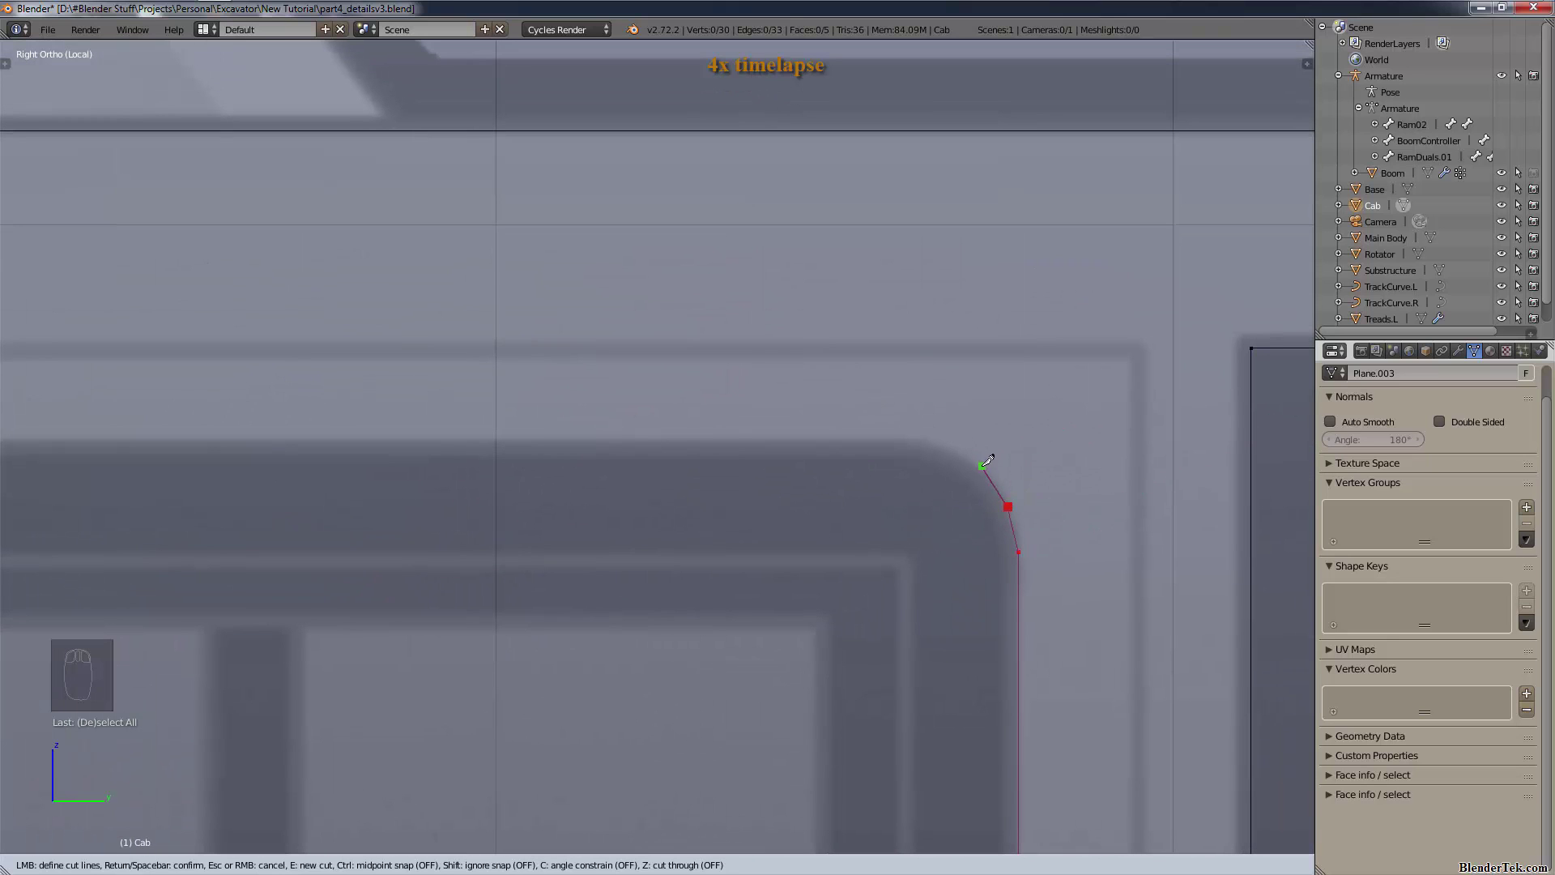
pyautogui.click(984, 460)
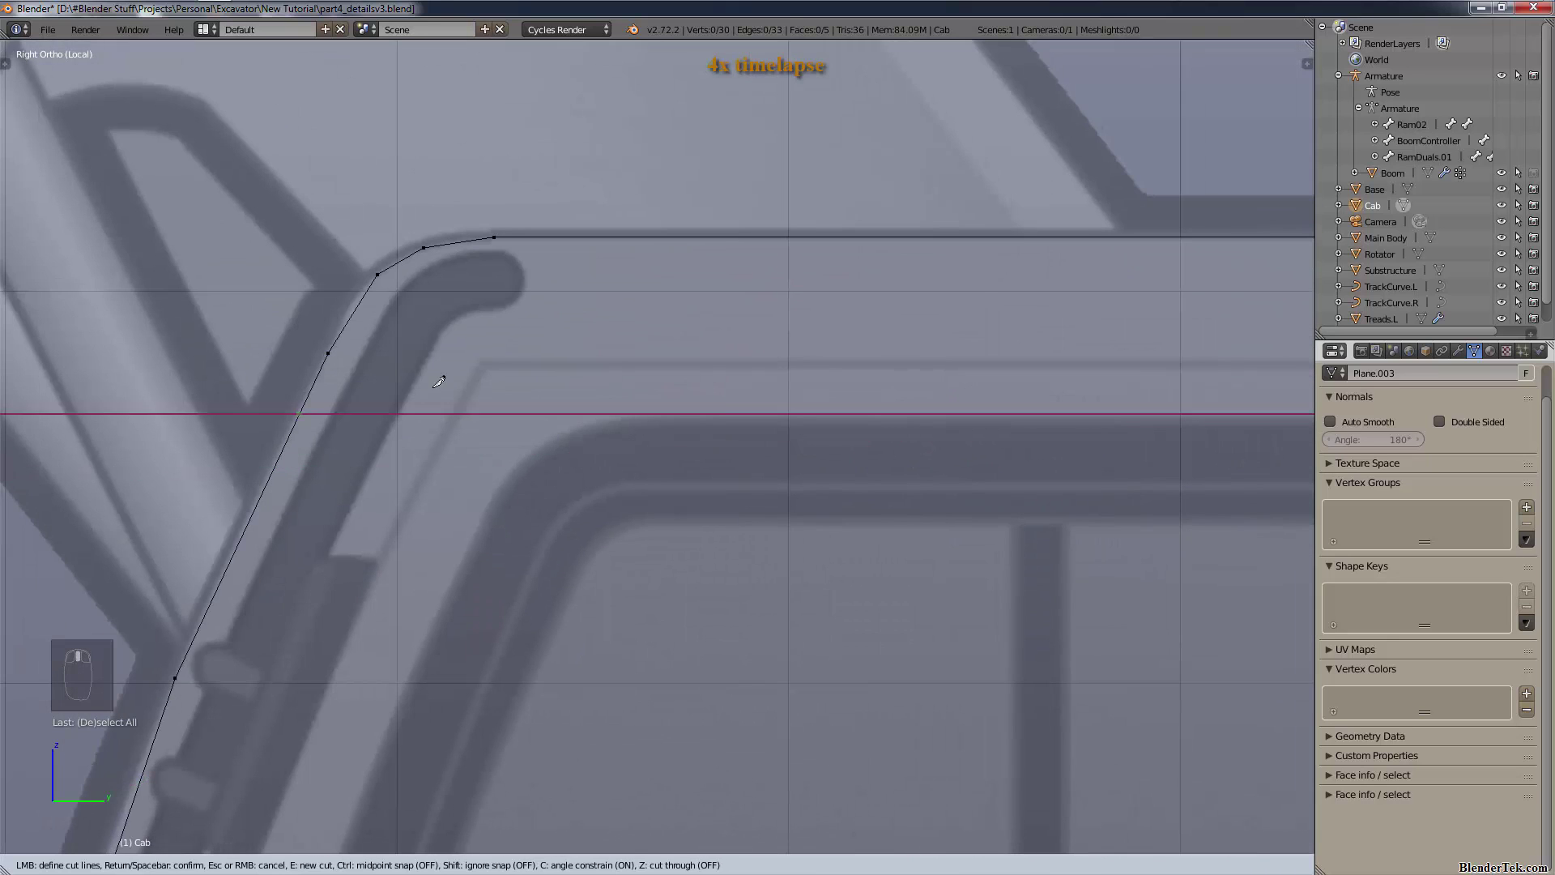
# - Continue the cut horizontally along the door window's top edge and around its rounded upper front corner
pyautogui.click(622, 409)
pyautogui.press('c')
pyautogui.keyDown('shift'); pyautogui.moveTo(688, 392); pyautogui.dragTo(857, 320, button='middle'); pyautogui.keyUp('shift')
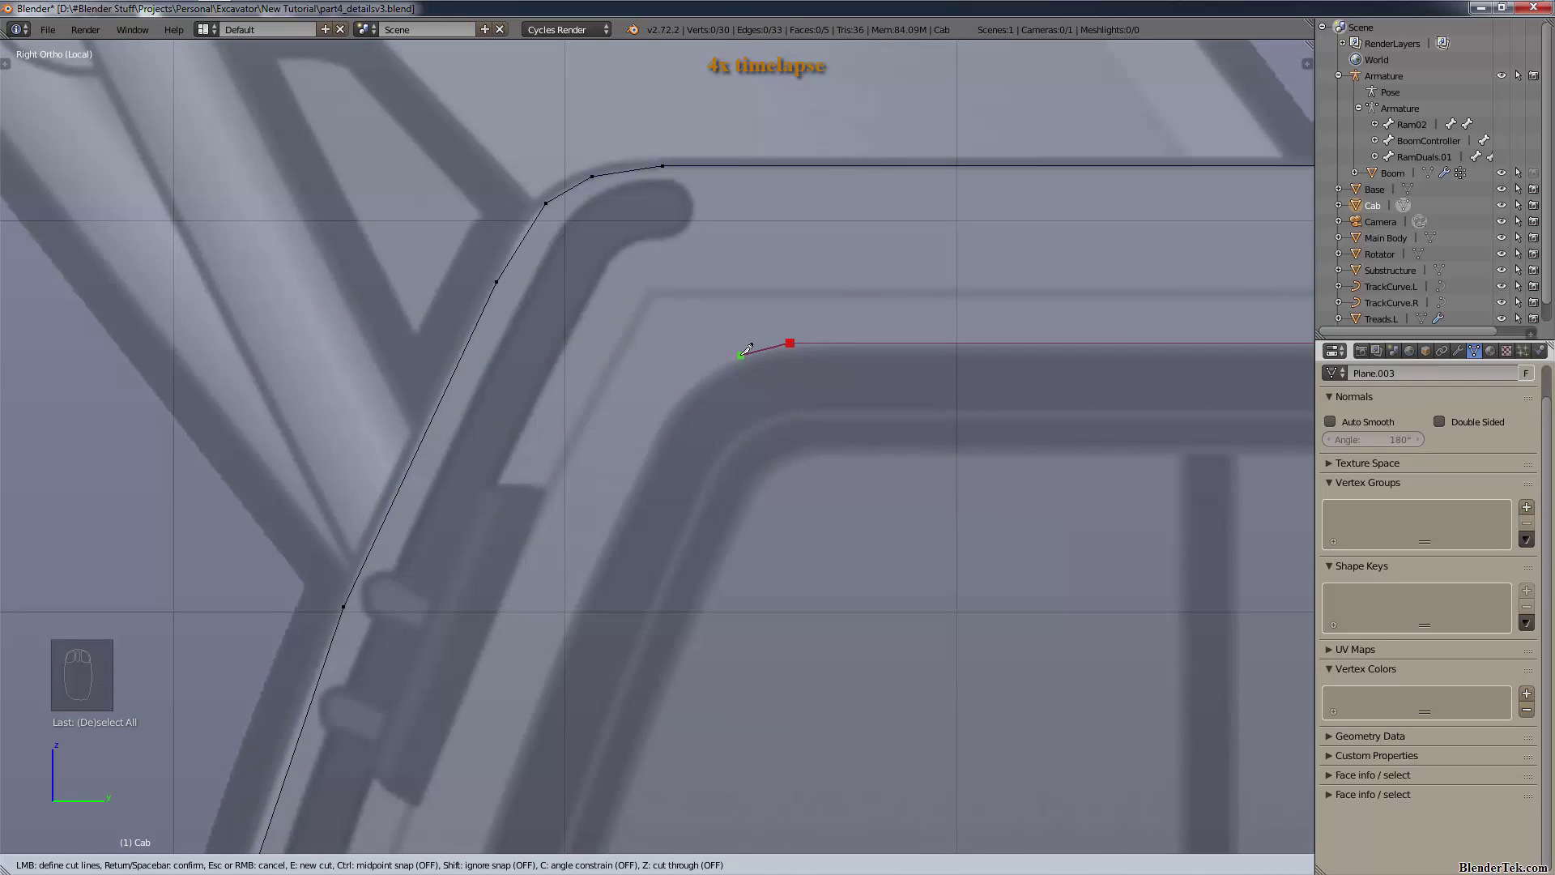
pyautogui.click(740, 355)
pyautogui.click(701, 378)
pyautogui.click(666, 410)
# - Continue the cut down the door window's curved front edge, following the blueprint's outer frame line
pyautogui.scroll(-4, 672, 407)
pyautogui.keyDown('shift'); pyautogui.moveTo(672, 408); pyautogui.dragTo(954, 74, button='middle'); pyautogui.keyUp('shift')
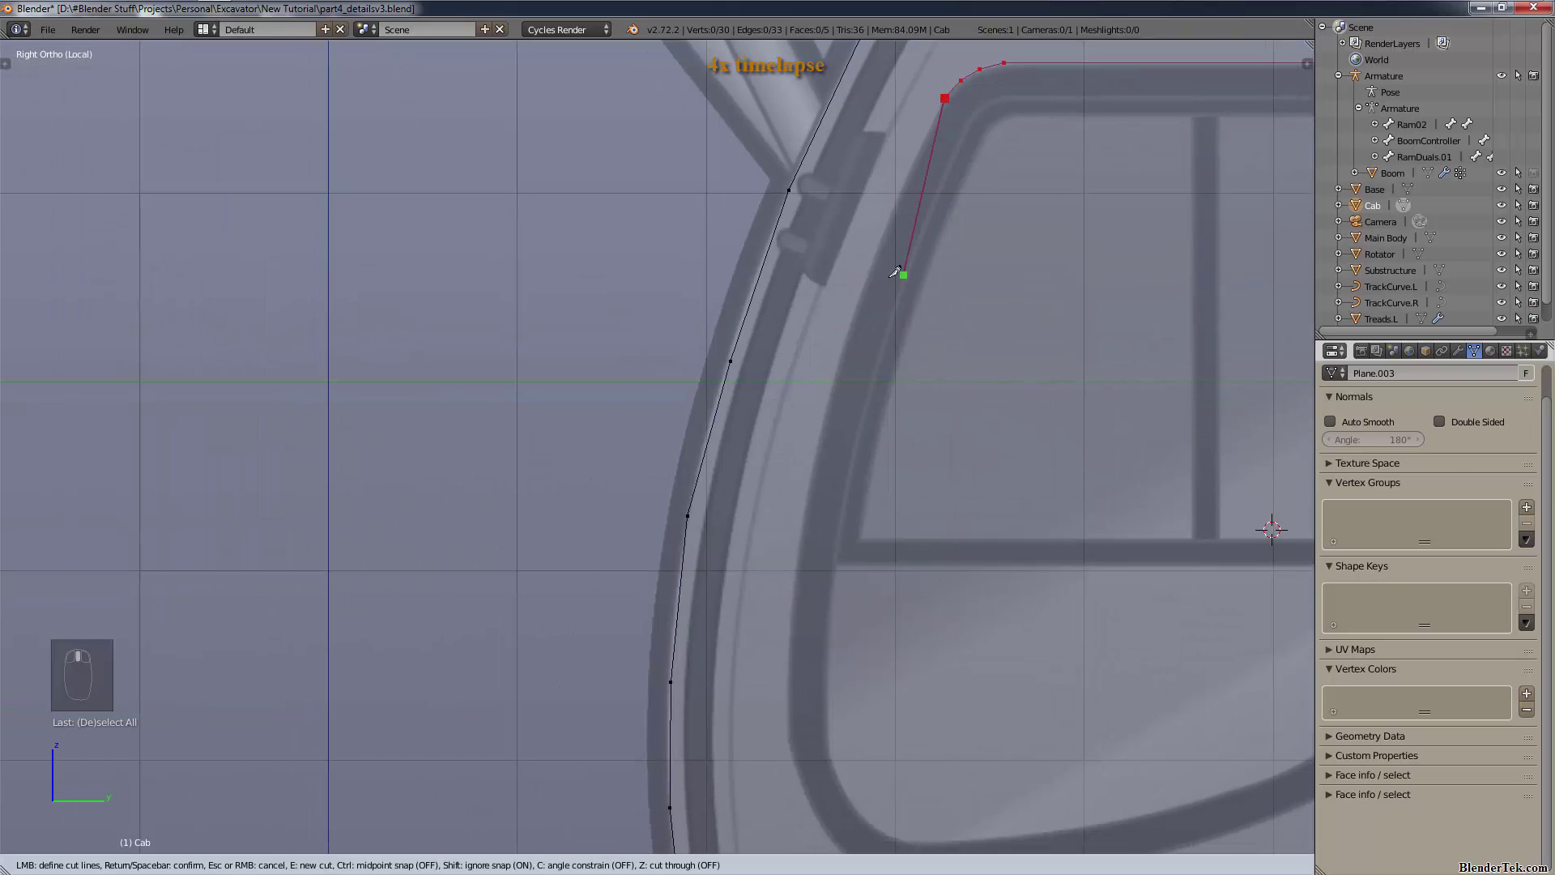
pyautogui.click(884, 234)
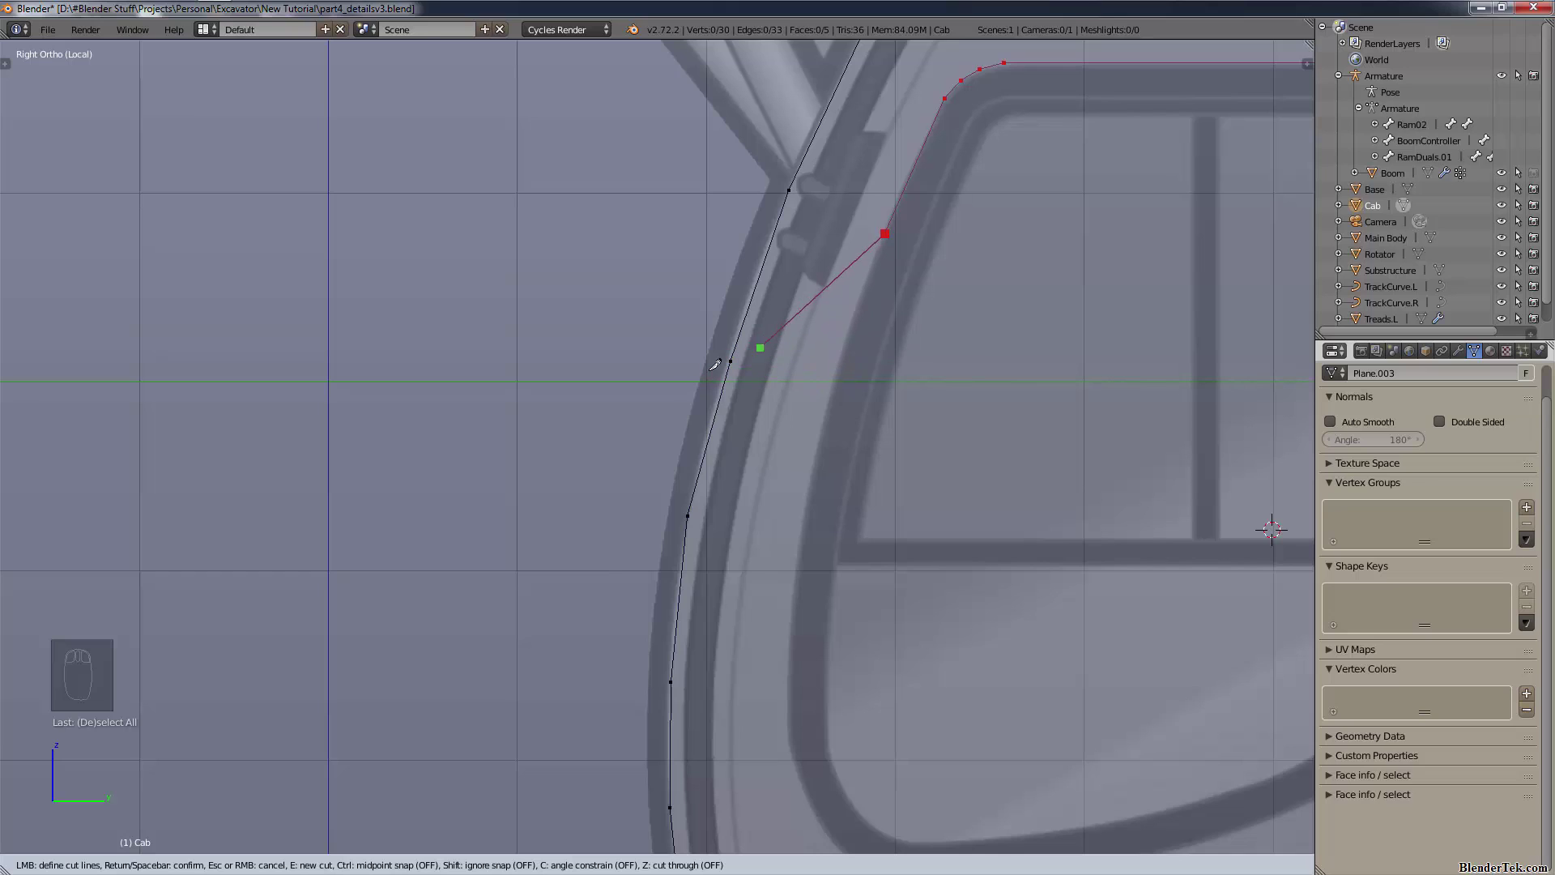
pyautogui.click(831, 392)
pyautogui.click(788, 691)
pyautogui.keyDown('shift'); pyautogui.moveTo(791, 702); pyautogui.dragTo(765, 447, button='middle'); pyautogui.keyUp('shift')
pyautogui.click(763, 490)
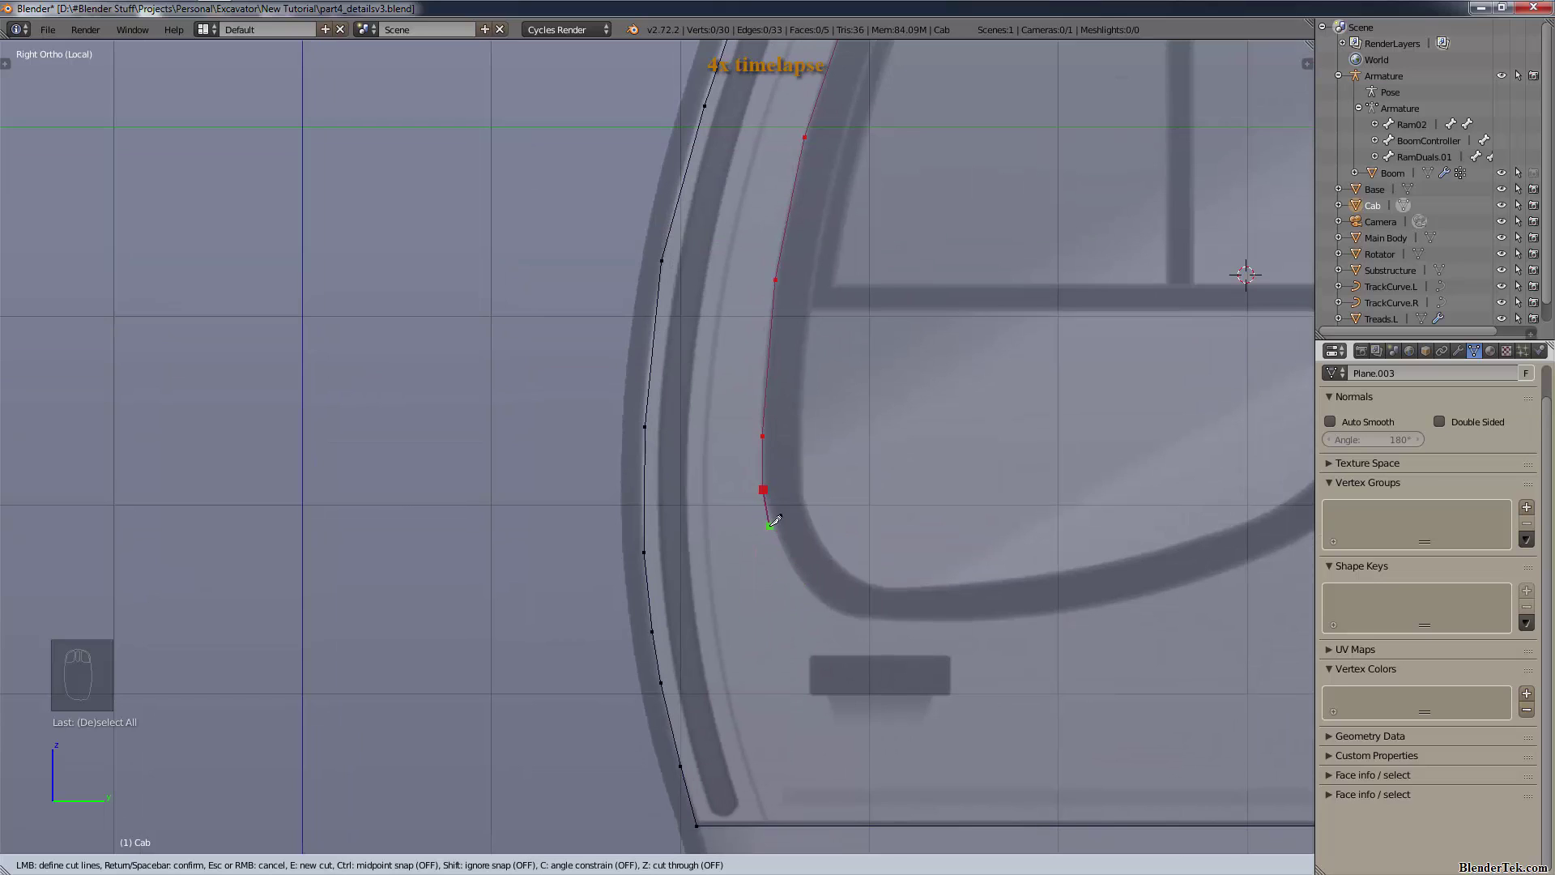
# - Trace the rounded lower front corner and the curved bottom edge of the door window with the Knife
pyautogui.click(770, 518)
pyautogui.click(791, 565)
pyautogui.click(822, 603)
pyautogui.click(851, 618)
pyautogui.click(961, 620)
pyautogui.click(1045, 616)
pyautogui.click(1175, 587)
pyautogui.click(1279, 549)
# - Trace the door window's lower rear corner, close the outline at its starting point and apply the cut
pyautogui.keyDown('shift'); pyautogui.moveTo(1279, 549); pyautogui.dragTo(734, 643, button='middle'); pyautogui.keyUp('shift')
pyautogui.click(783, 615)
pyautogui.click(823, 578)
pyautogui.click(845, 527)
pyautogui.click(847, 497)
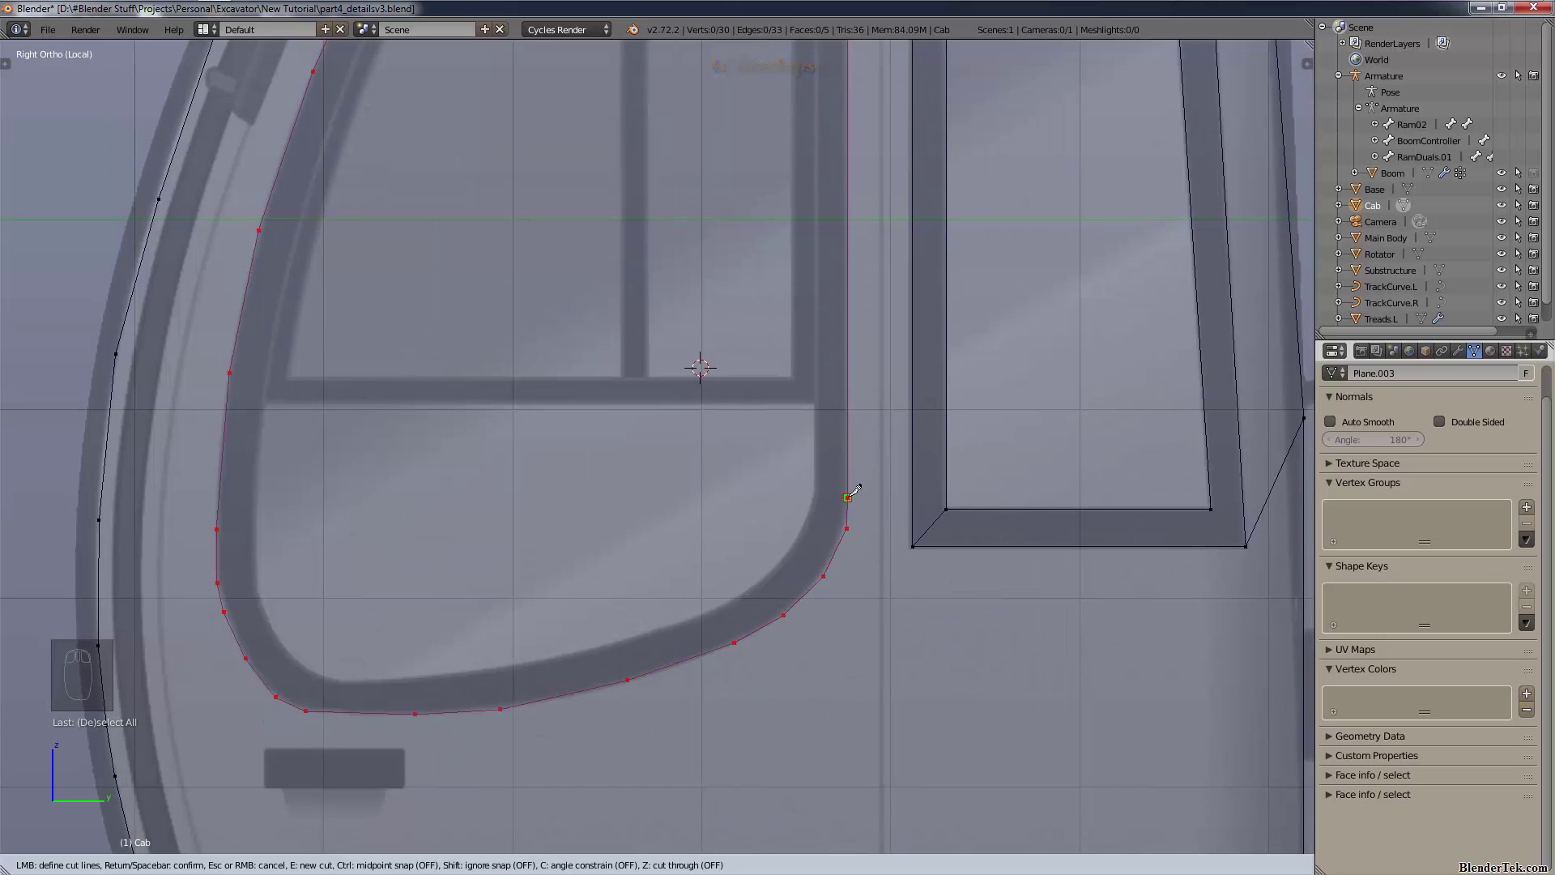
pyautogui.press('Return')
# - Fill the cut door window outline with a face and deselect everything
pyautogui.scroll(-2, 729, 278)
pyautogui.keyDown('shift'); pyautogui.moveTo(729, 277); pyautogui.dragTo(801, 360, button='middle'); pyautogui.keyUp('shift')
pyautogui.press('f')
pyautogui.press('f')
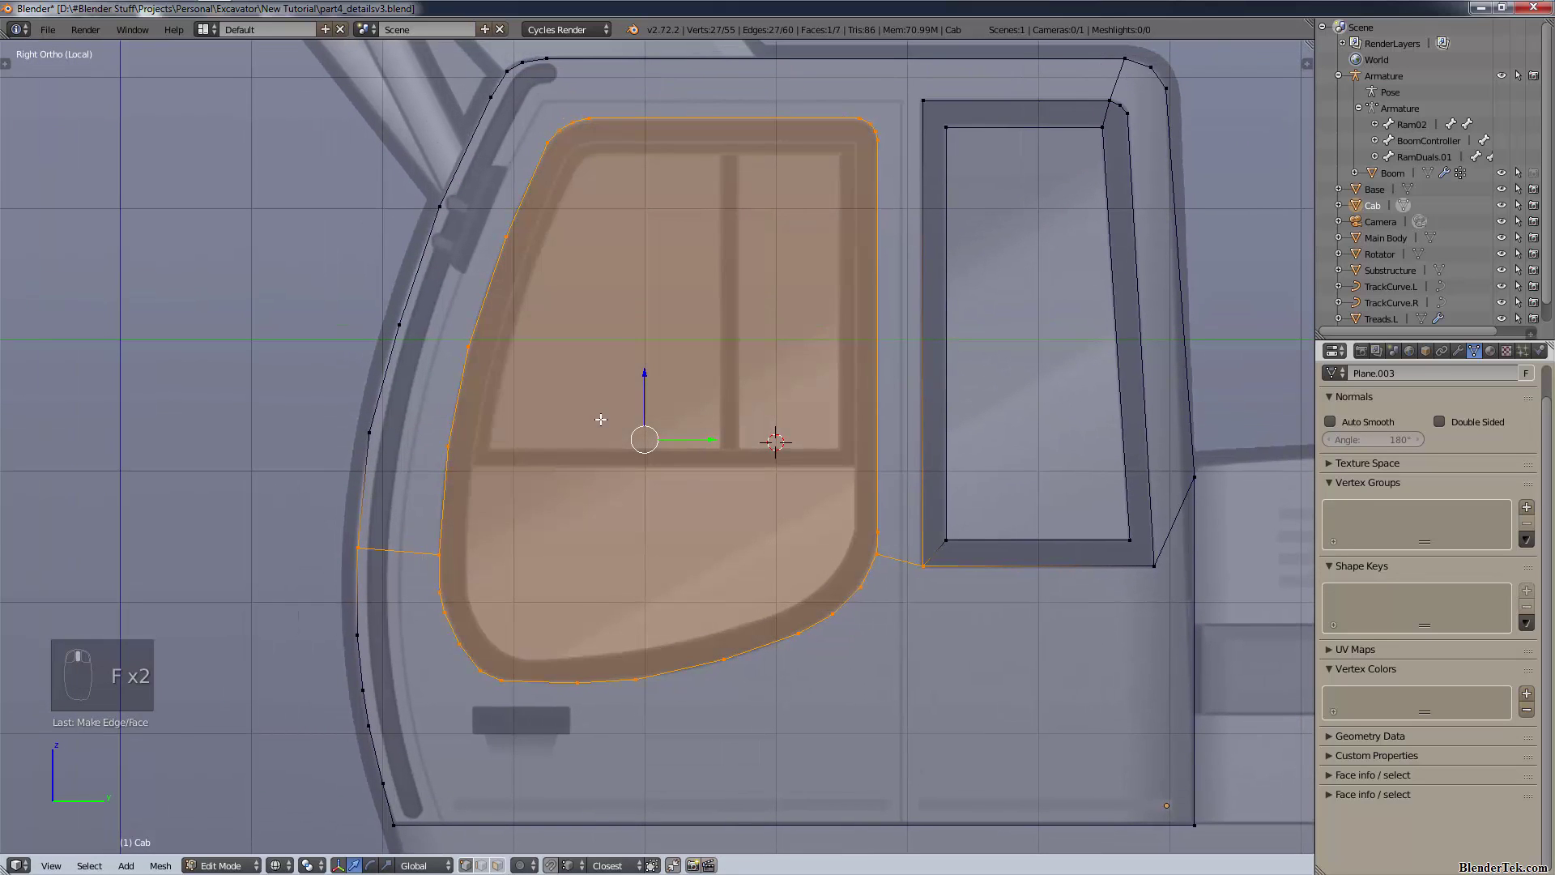
pyautogui.press('a')
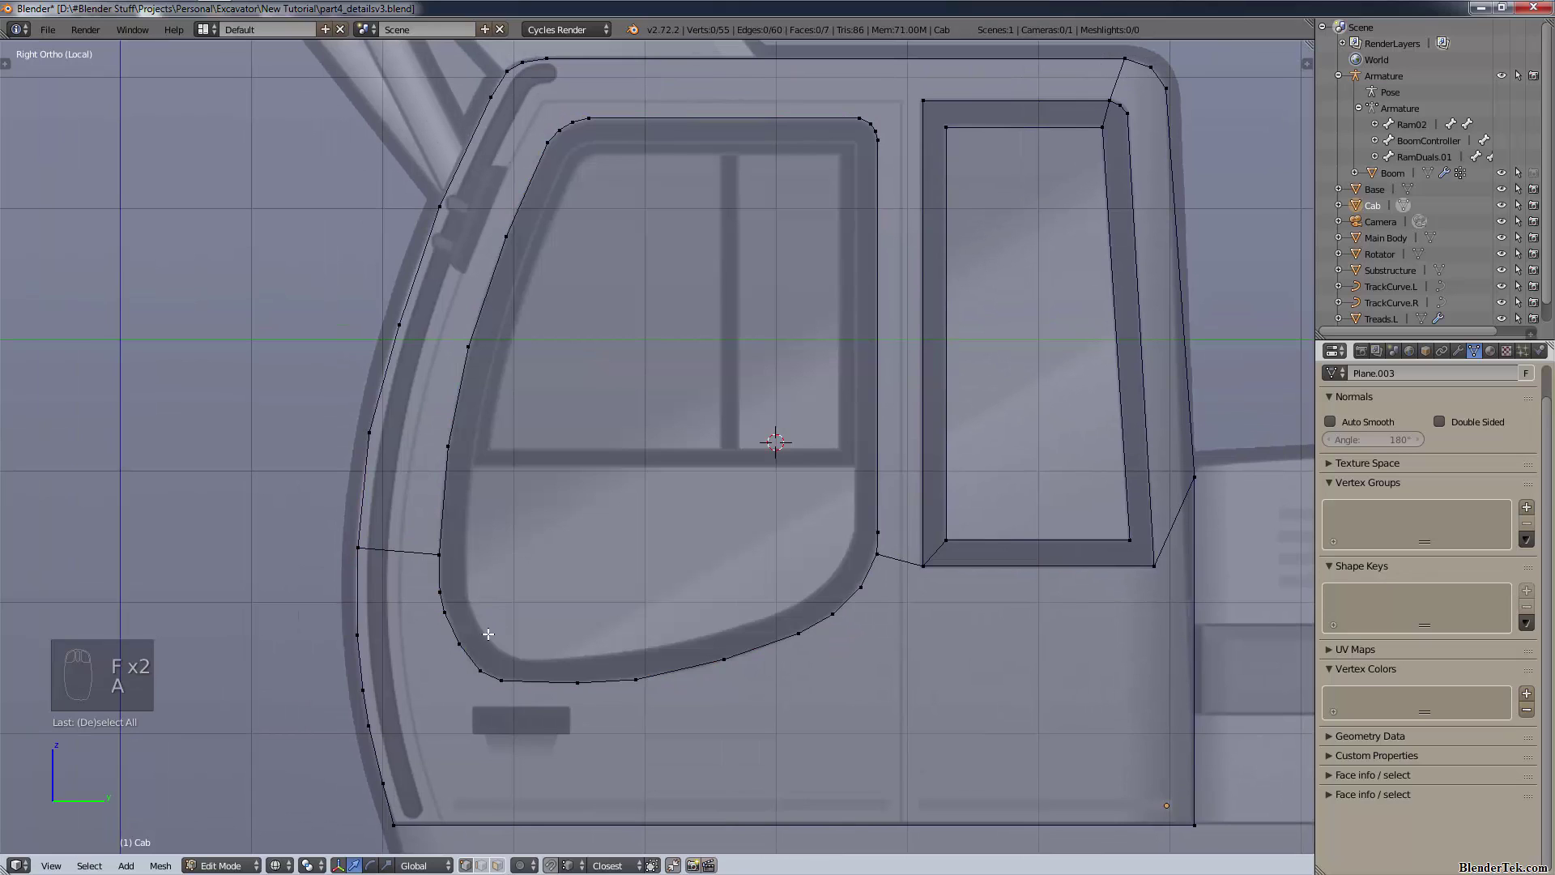
# - Start a Knife cut for the door's upper pane, tracing its straight bottom and rear edges inside the window frame
pyautogui.press('k')
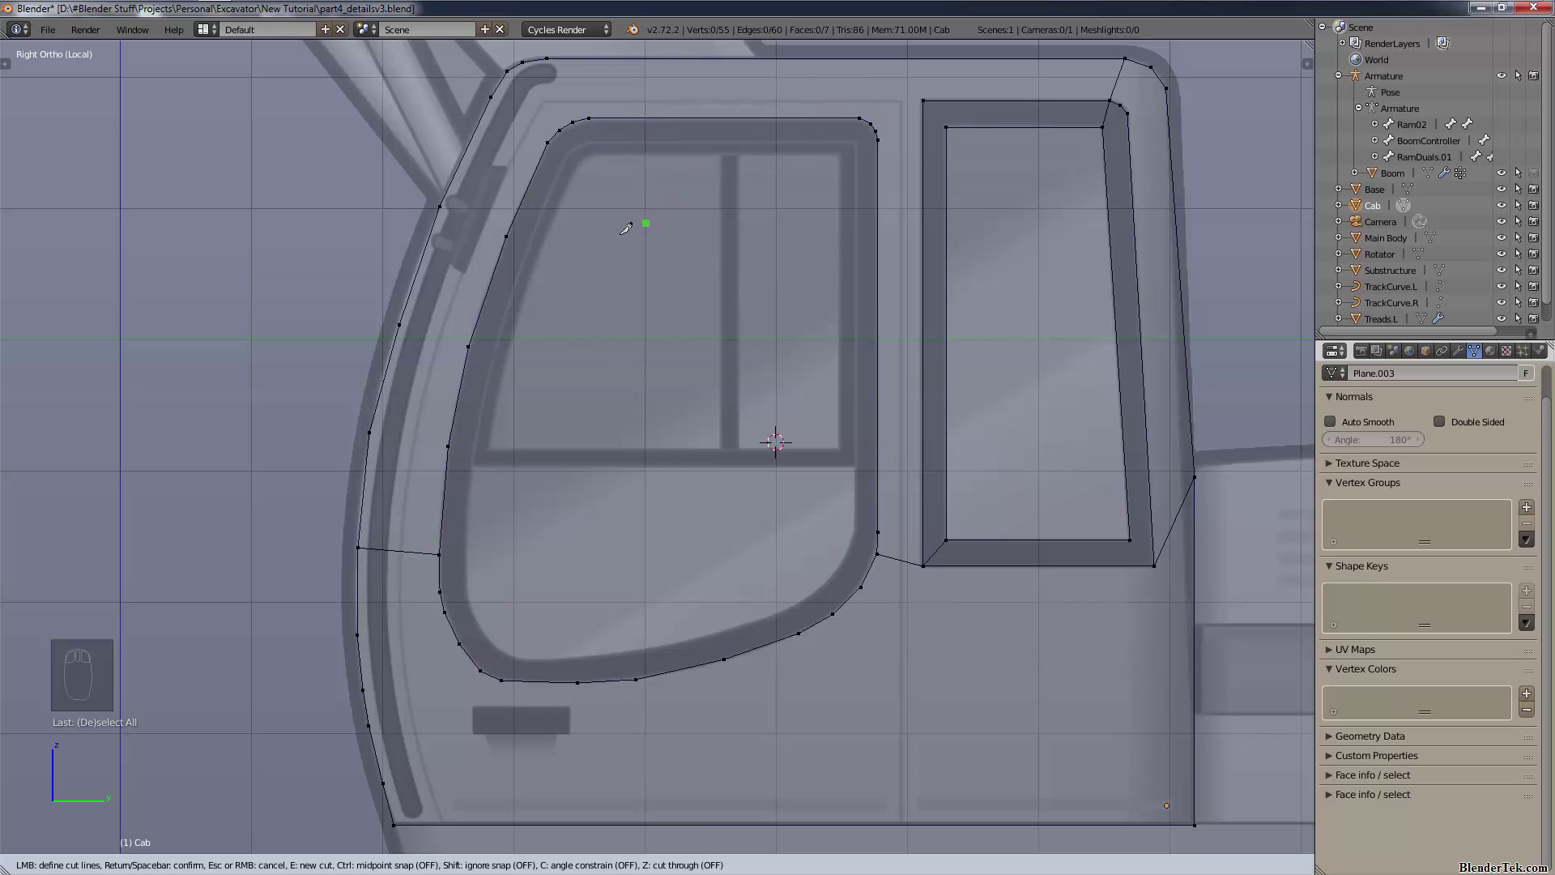
pyautogui.scroll(3, 626, 228)
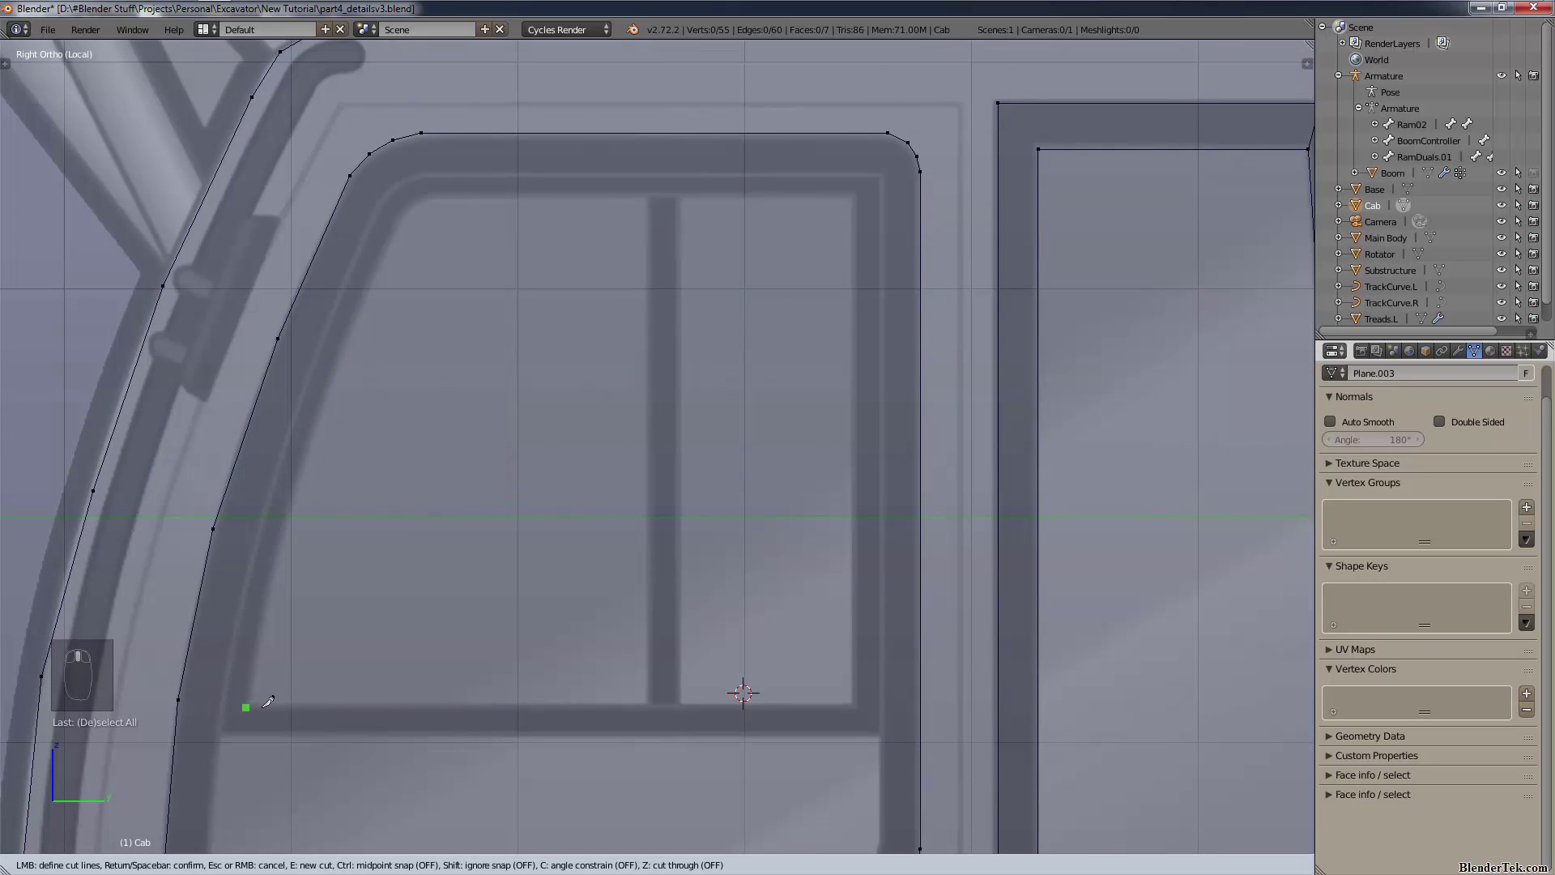
pyautogui.click(227, 734)
pyautogui.click(878, 733)
pyautogui.click(878, 177)
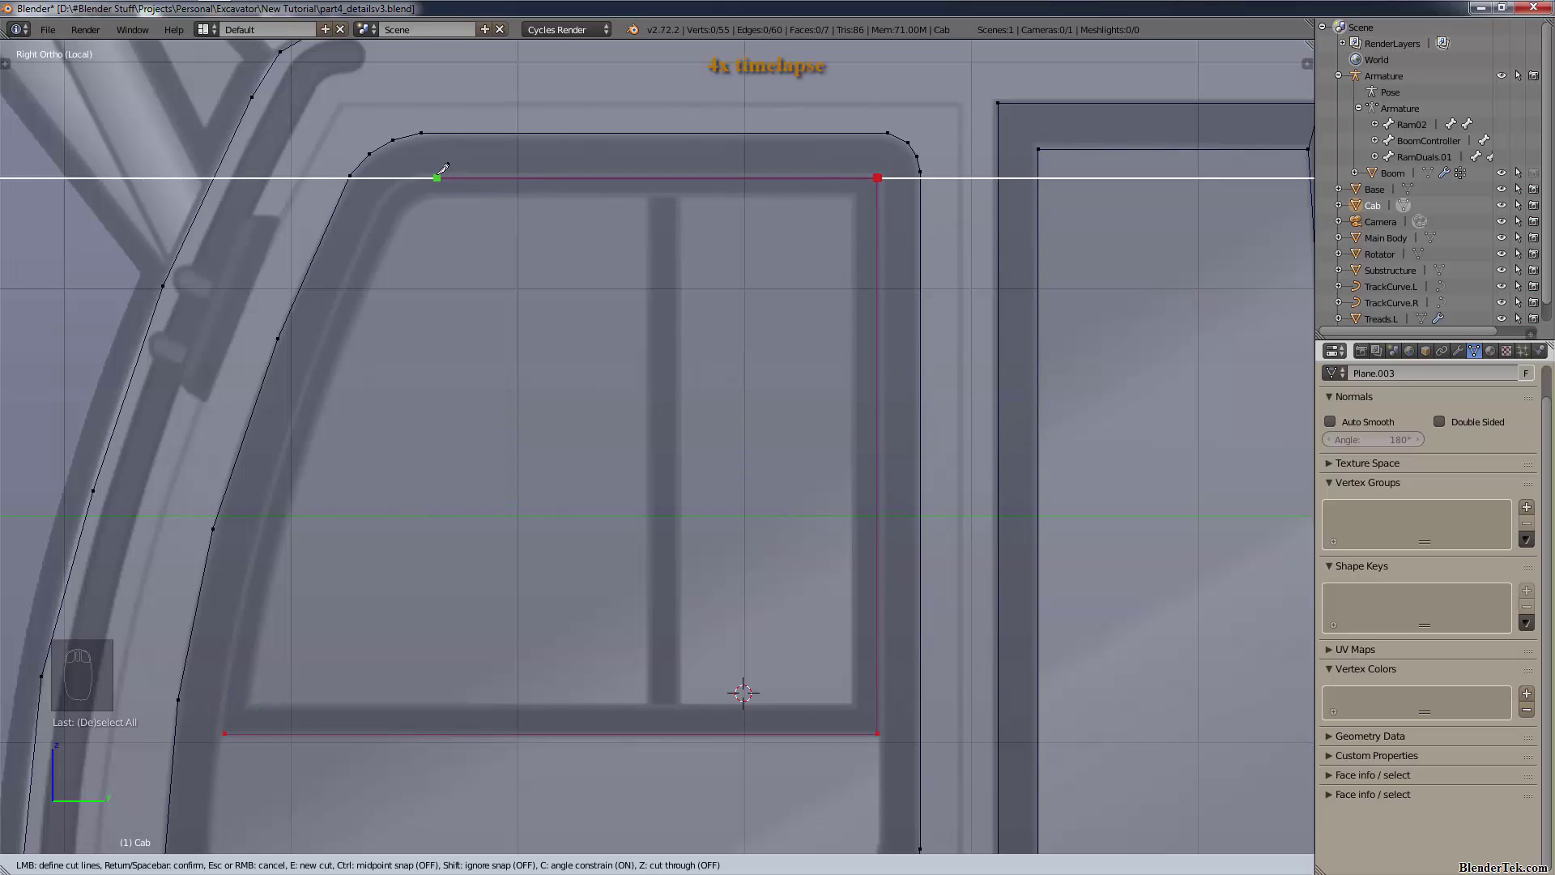
# - Cut the upper pane's top edge, rounded front corner and slanted front edge, close the outline and apply it
pyautogui.scroll(3, 416, 175)
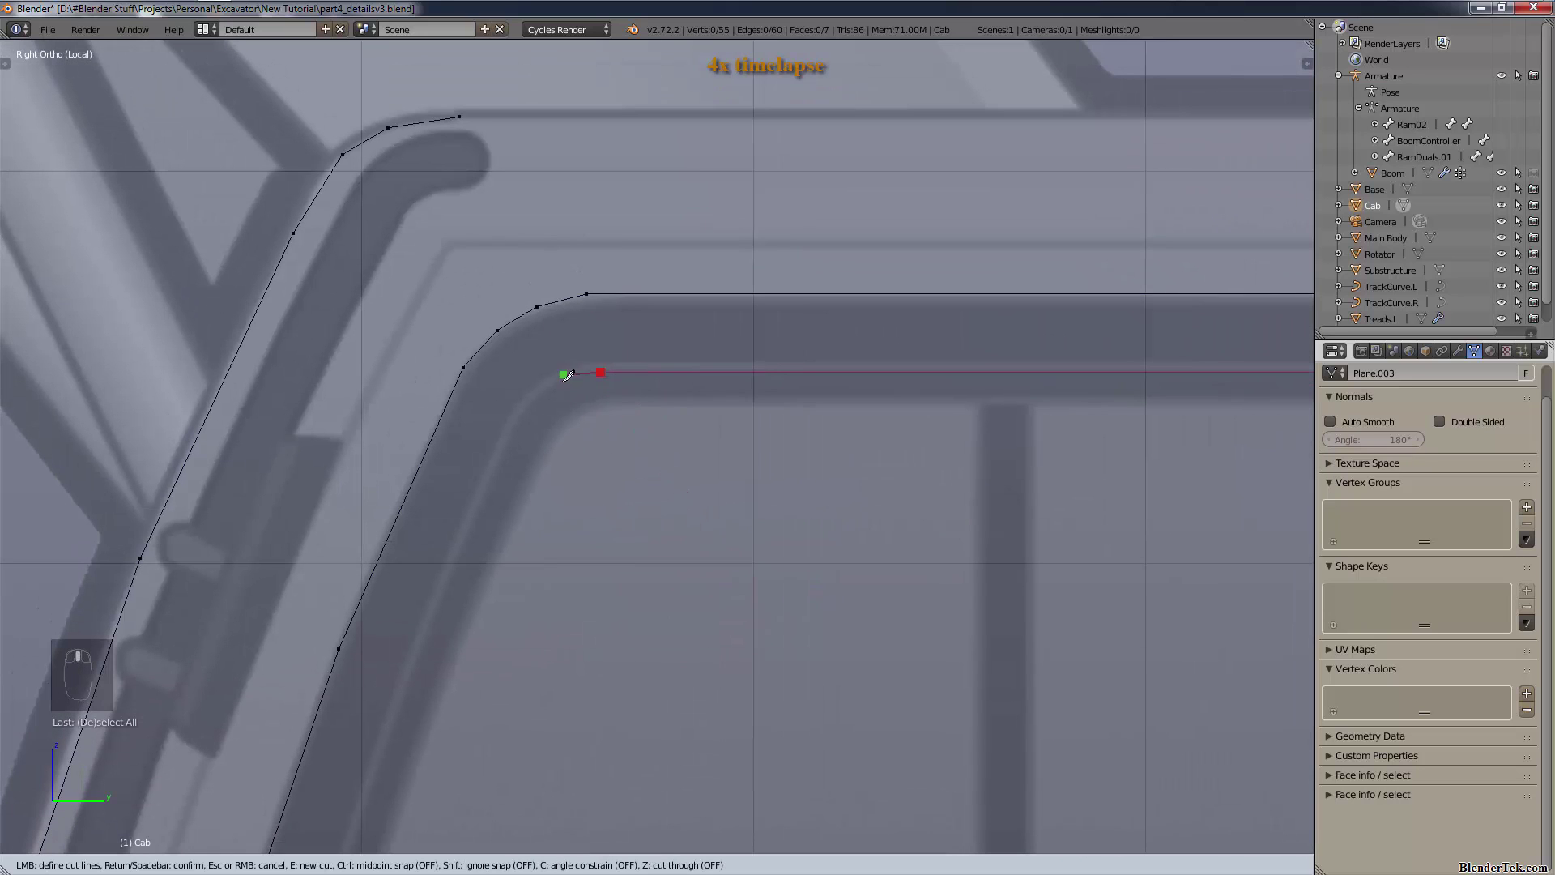
pyautogui.scroll(-3, 523, 415)
pyautogui.keyDown('shift'); pyautogui.moveTo(463, 571); pyautogui.dragTo(680, 312, button='middle'); pyautogui.keyUp('shift')
pyautogui.click(678, 299)
pyautogui.click(621, 486)
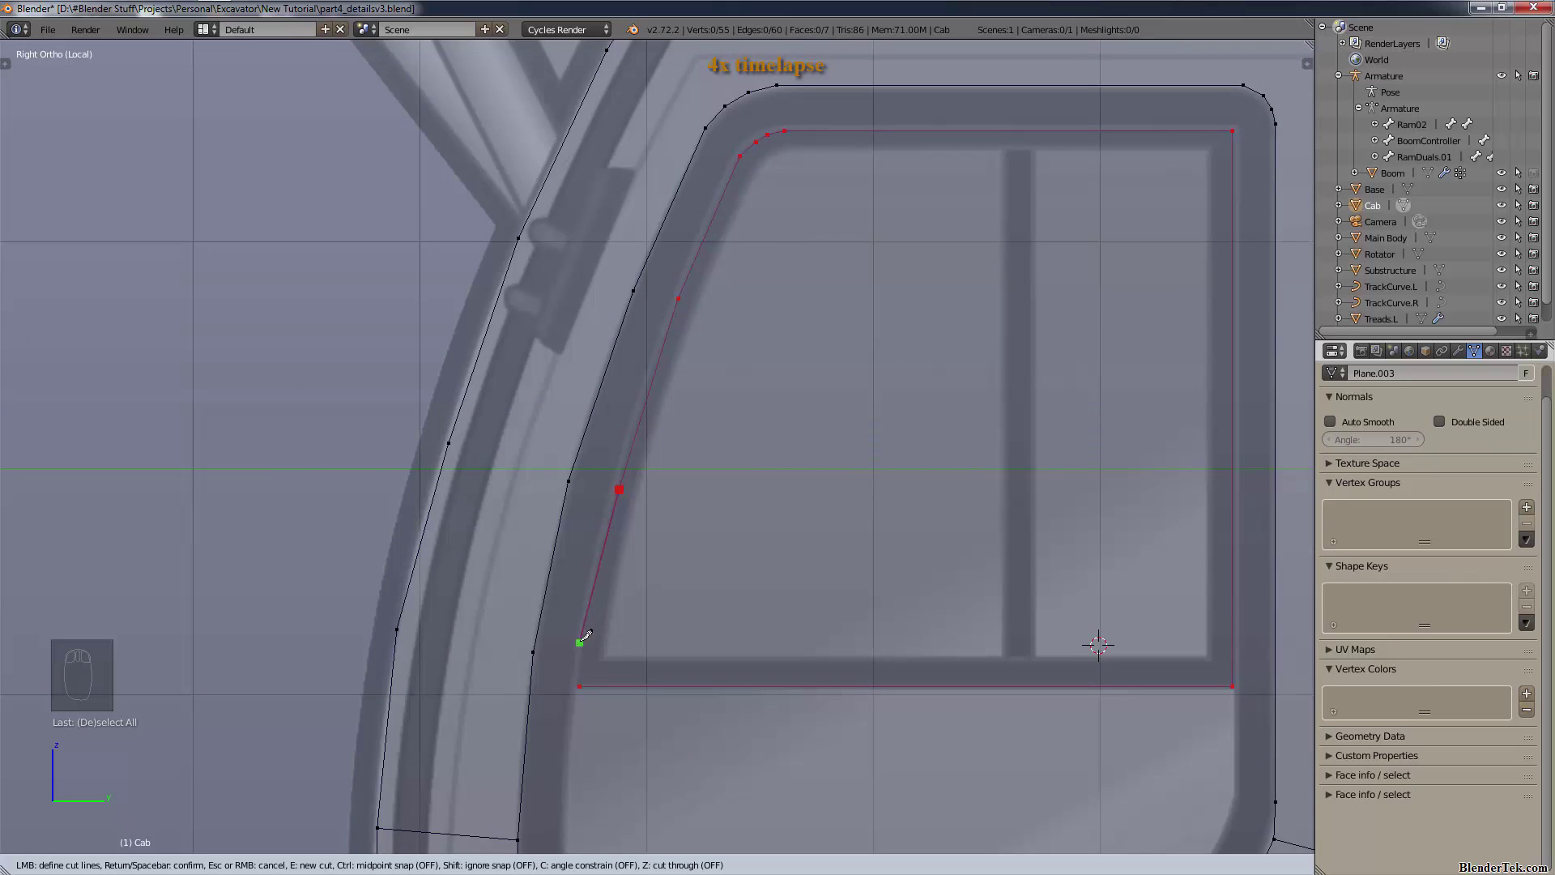
pyautogui.click(582, 658)
pyautogui.press('Return')
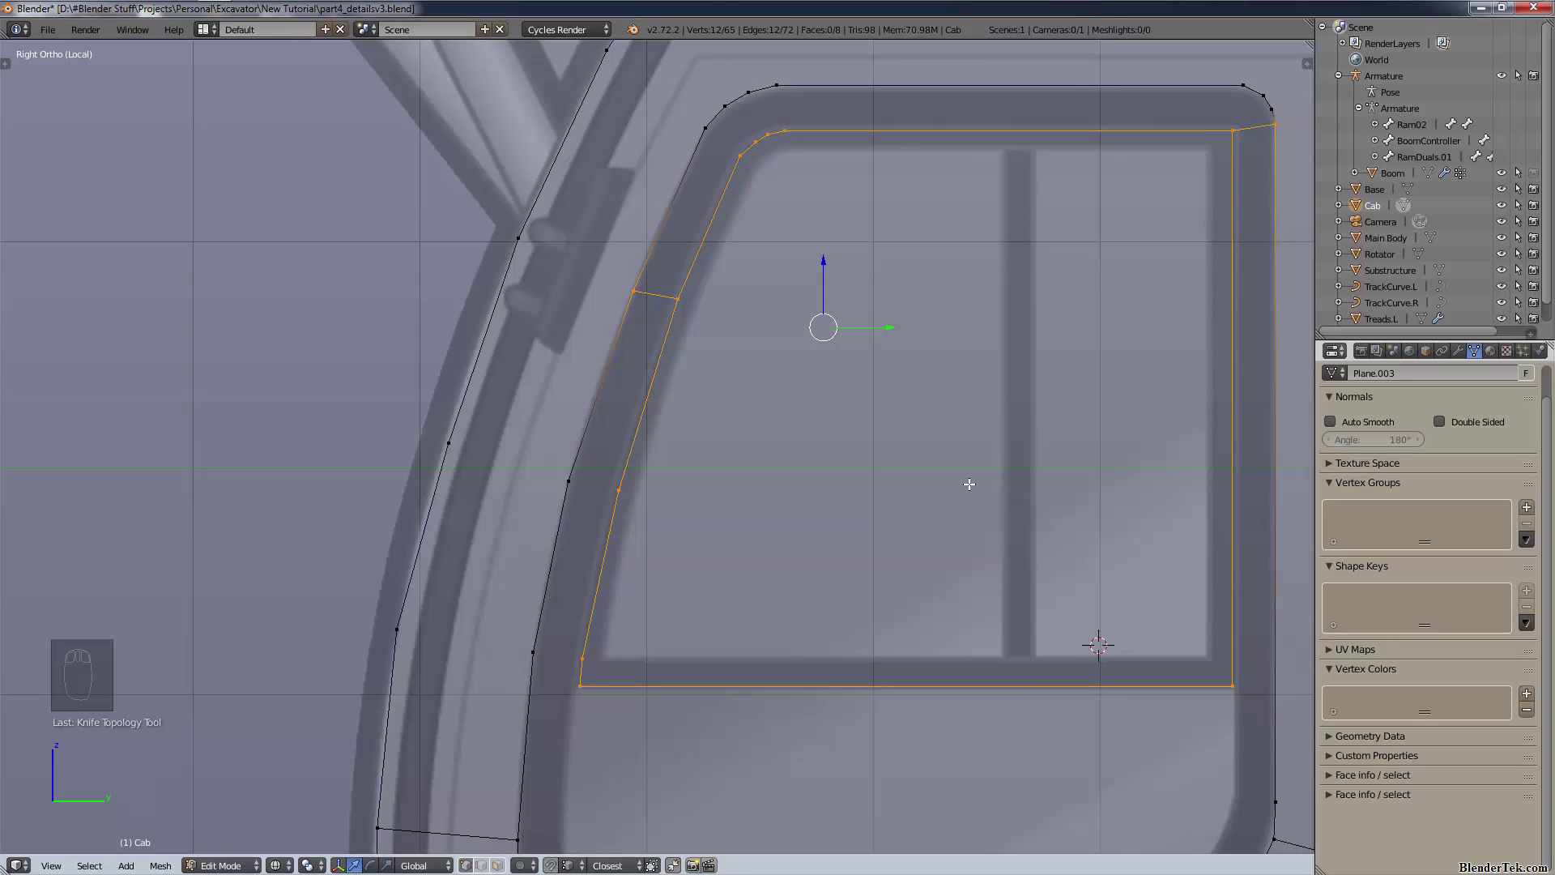
# - Duplicate the upper pane outline in place and scale the copy to about 0.9 to match the blueprint's glass edge
pyautogui.hotkey('shift', 'd')
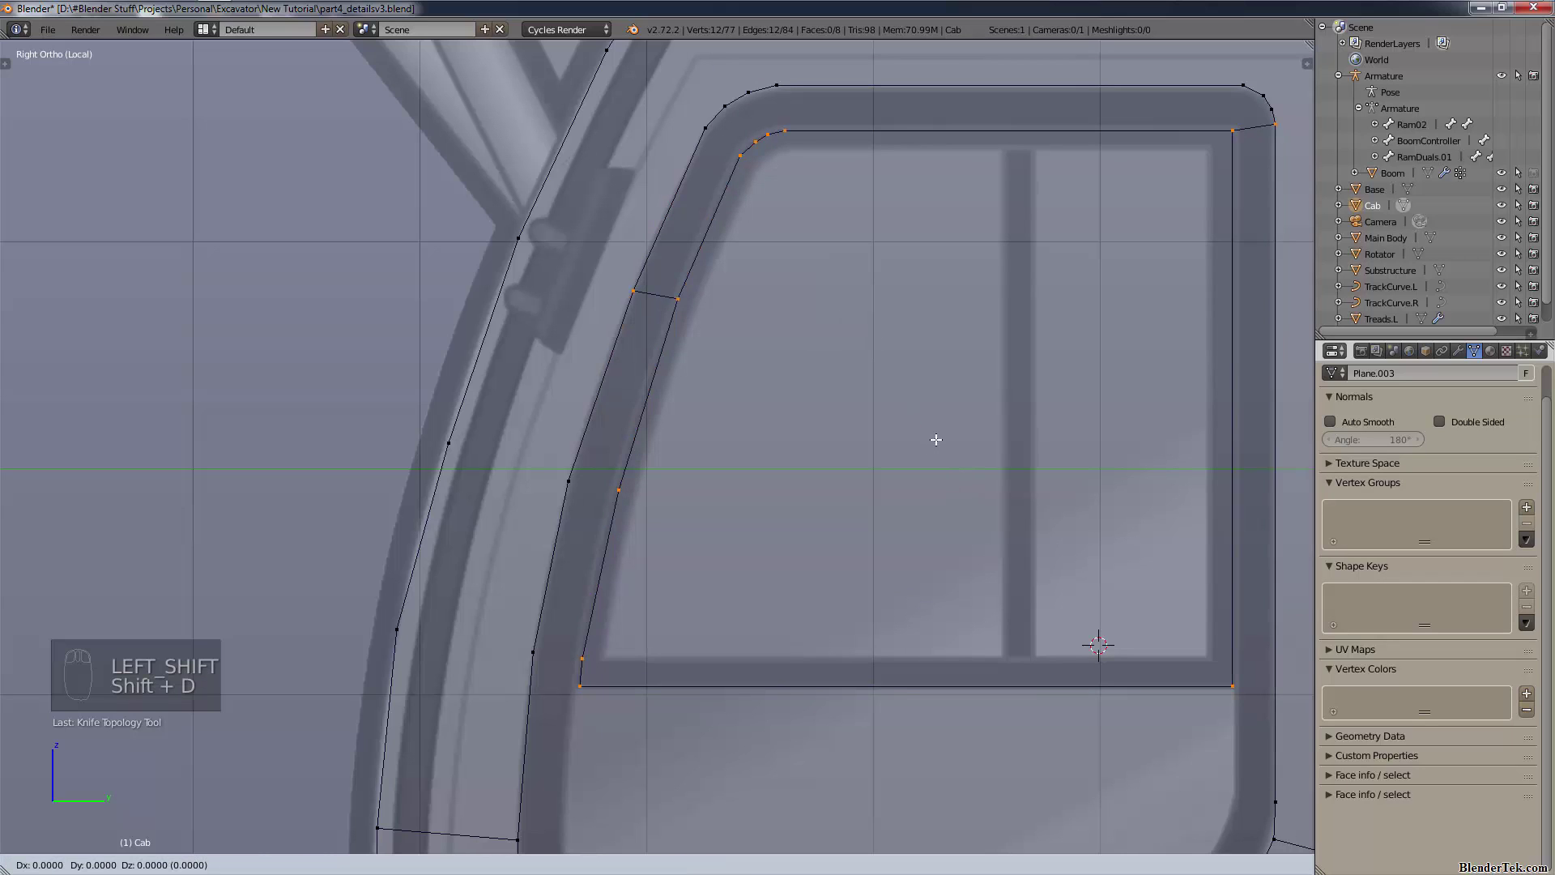
pyautogui.rightClick(936, 439)
pyautogui.press('s')
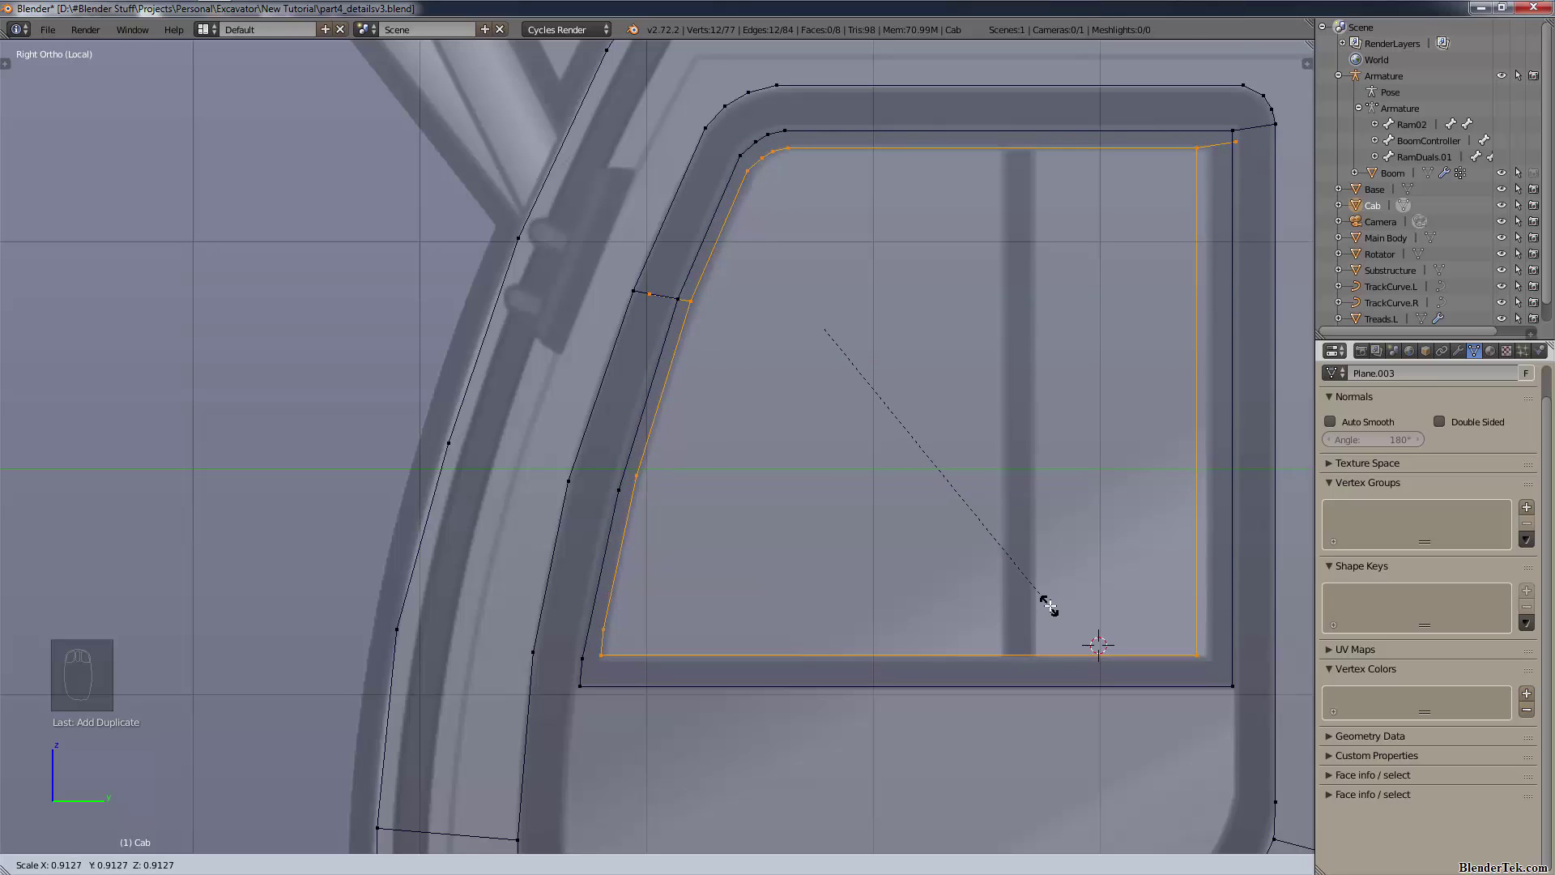
pyautogui.click(1050, 609)
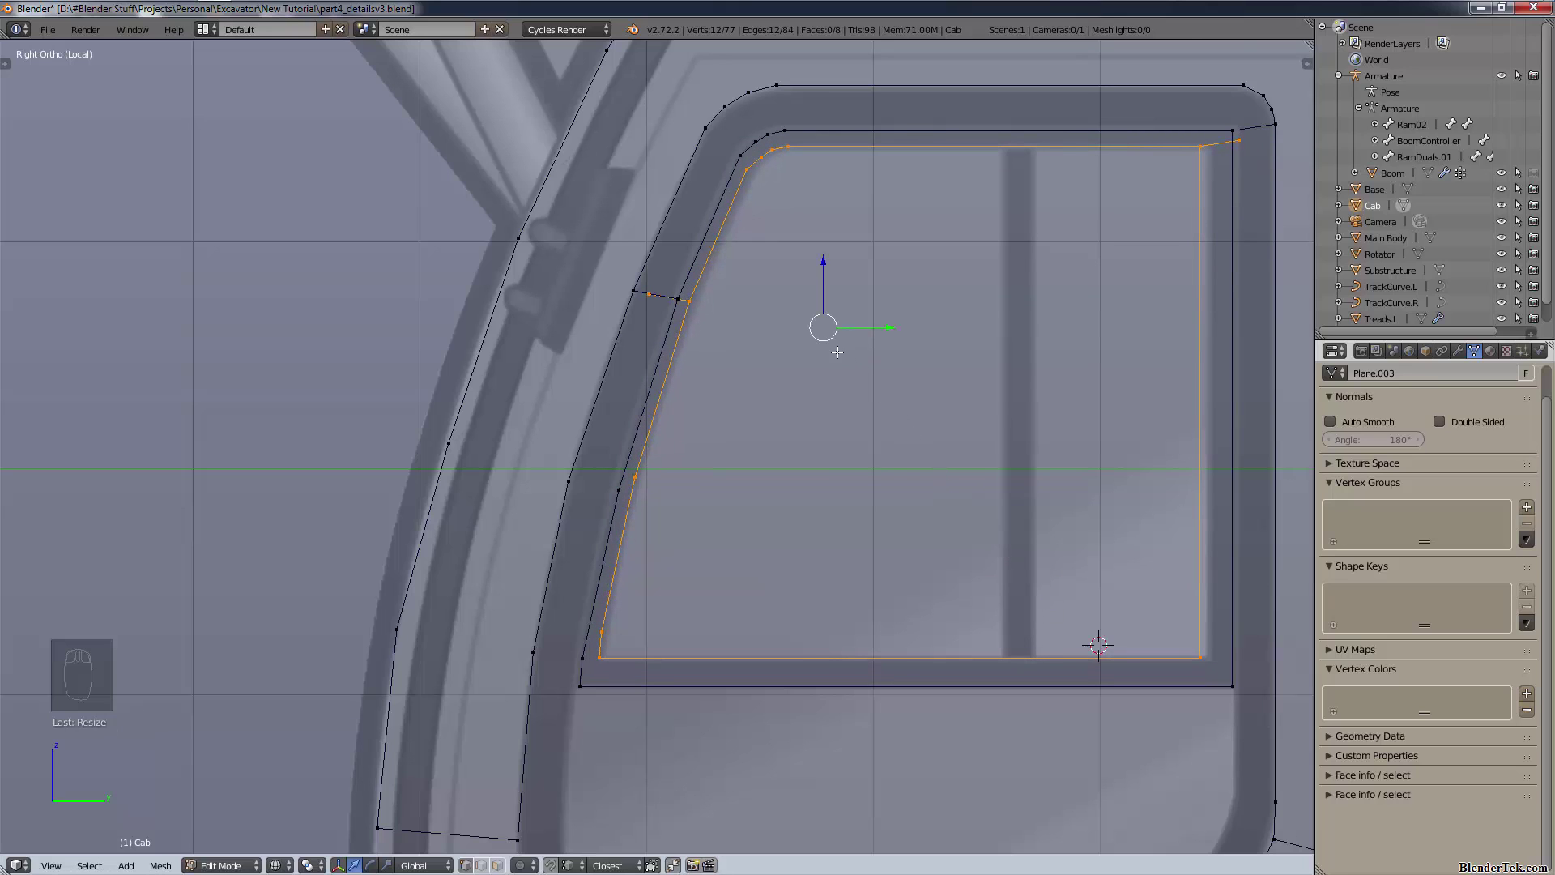
# - Delete the two stray duplicated vertices outside the scaled pane outline, one at the front and one at the upper rear corner
pyautogui.rightClick(649, 297)
pyautogui.press('x')
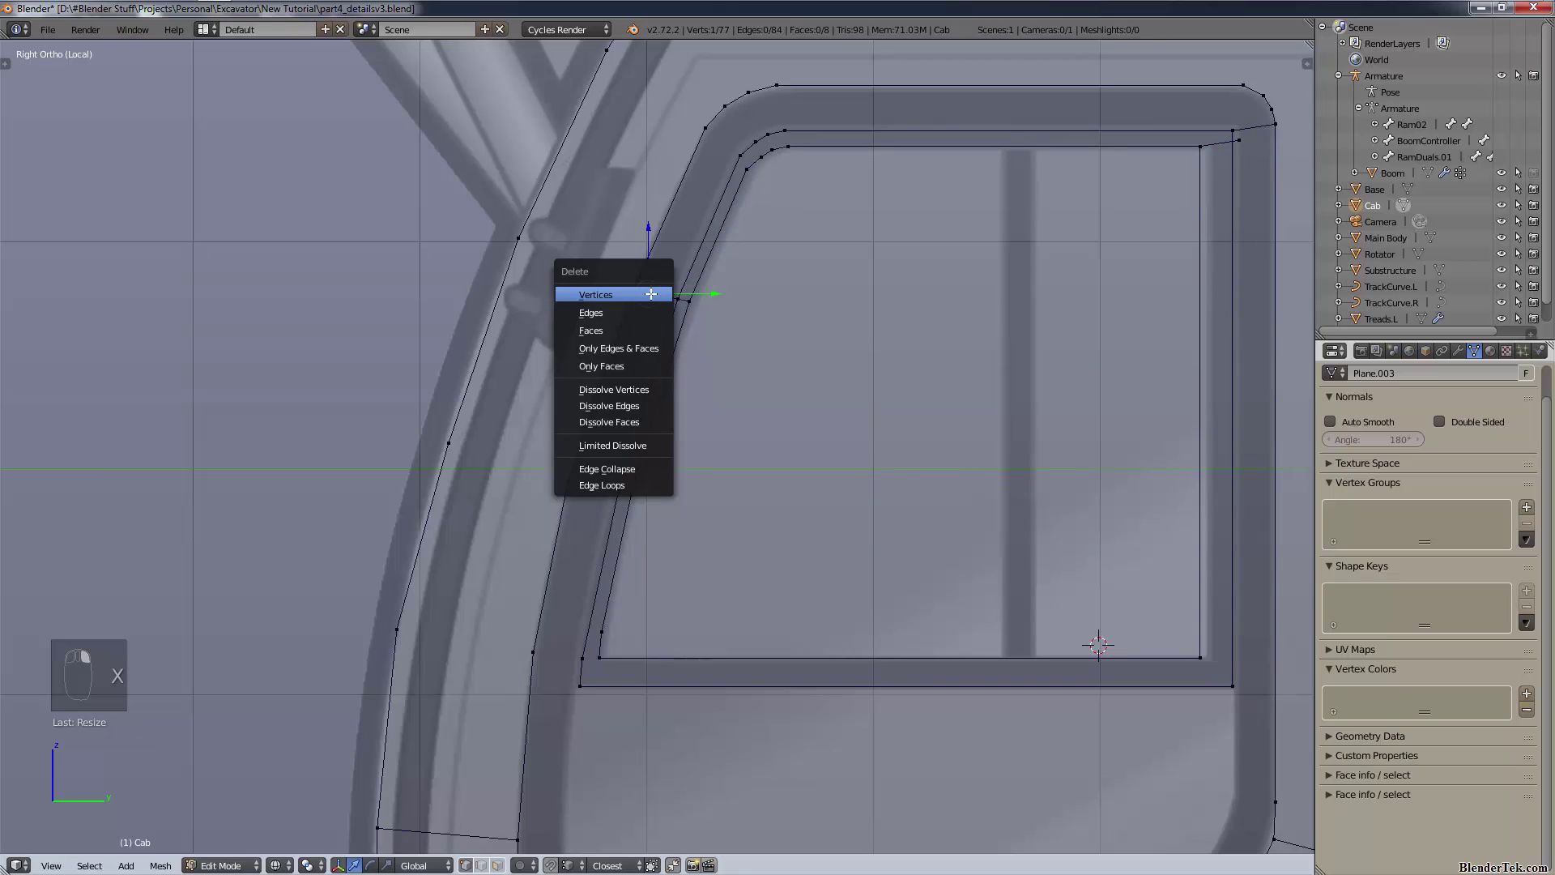
pyautogui.click(649, 295)
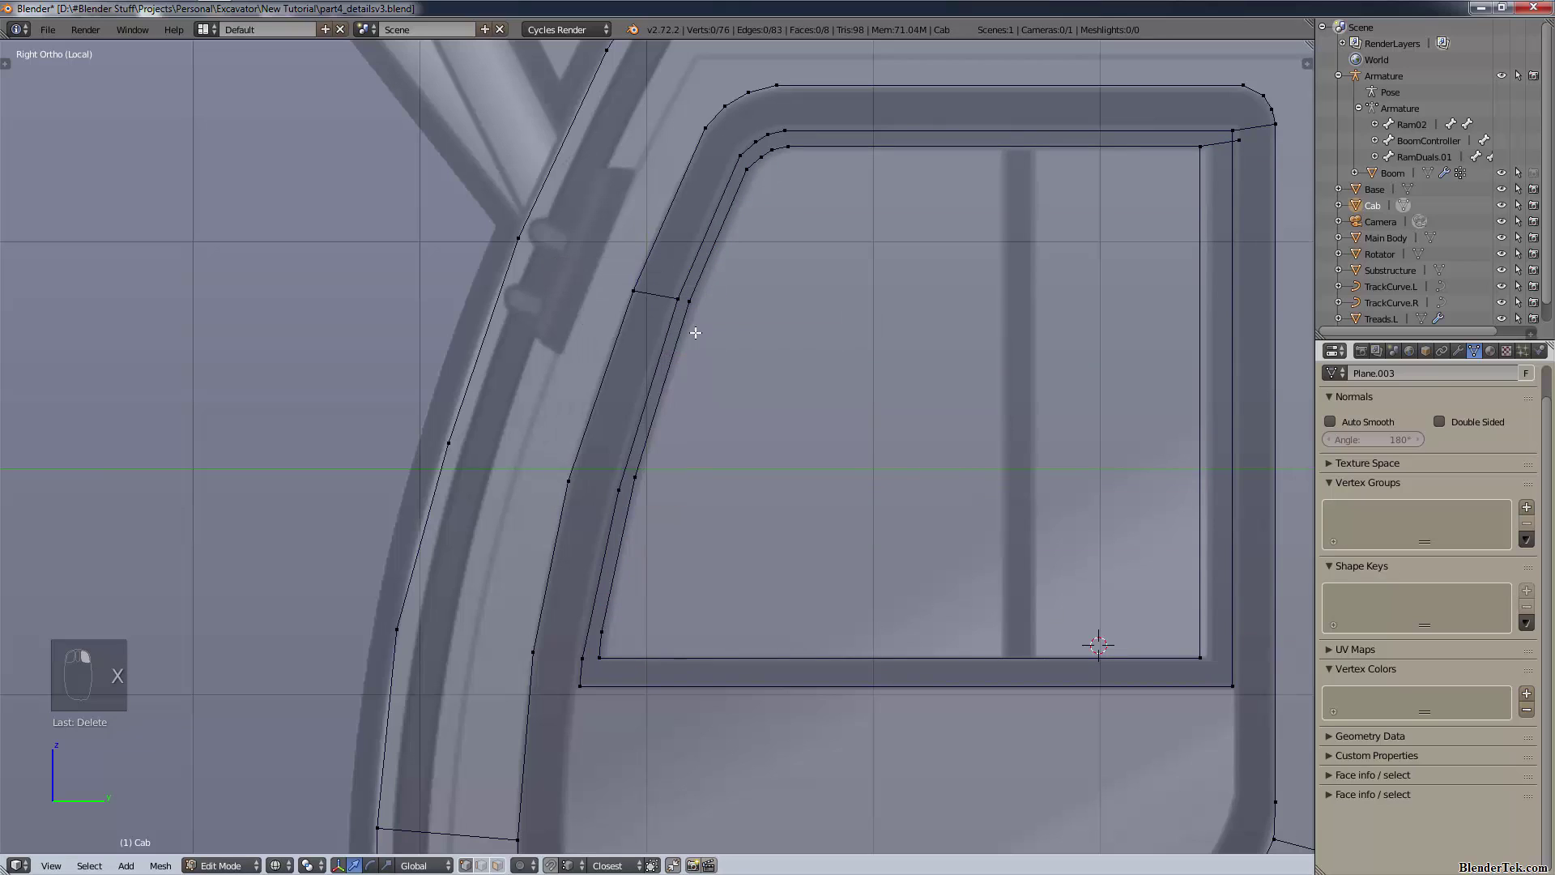
pyautogui.rightClick(1244, 146)
pyautogui.hotkey('alt', 'x')
pyautogui.click(1242, 147)
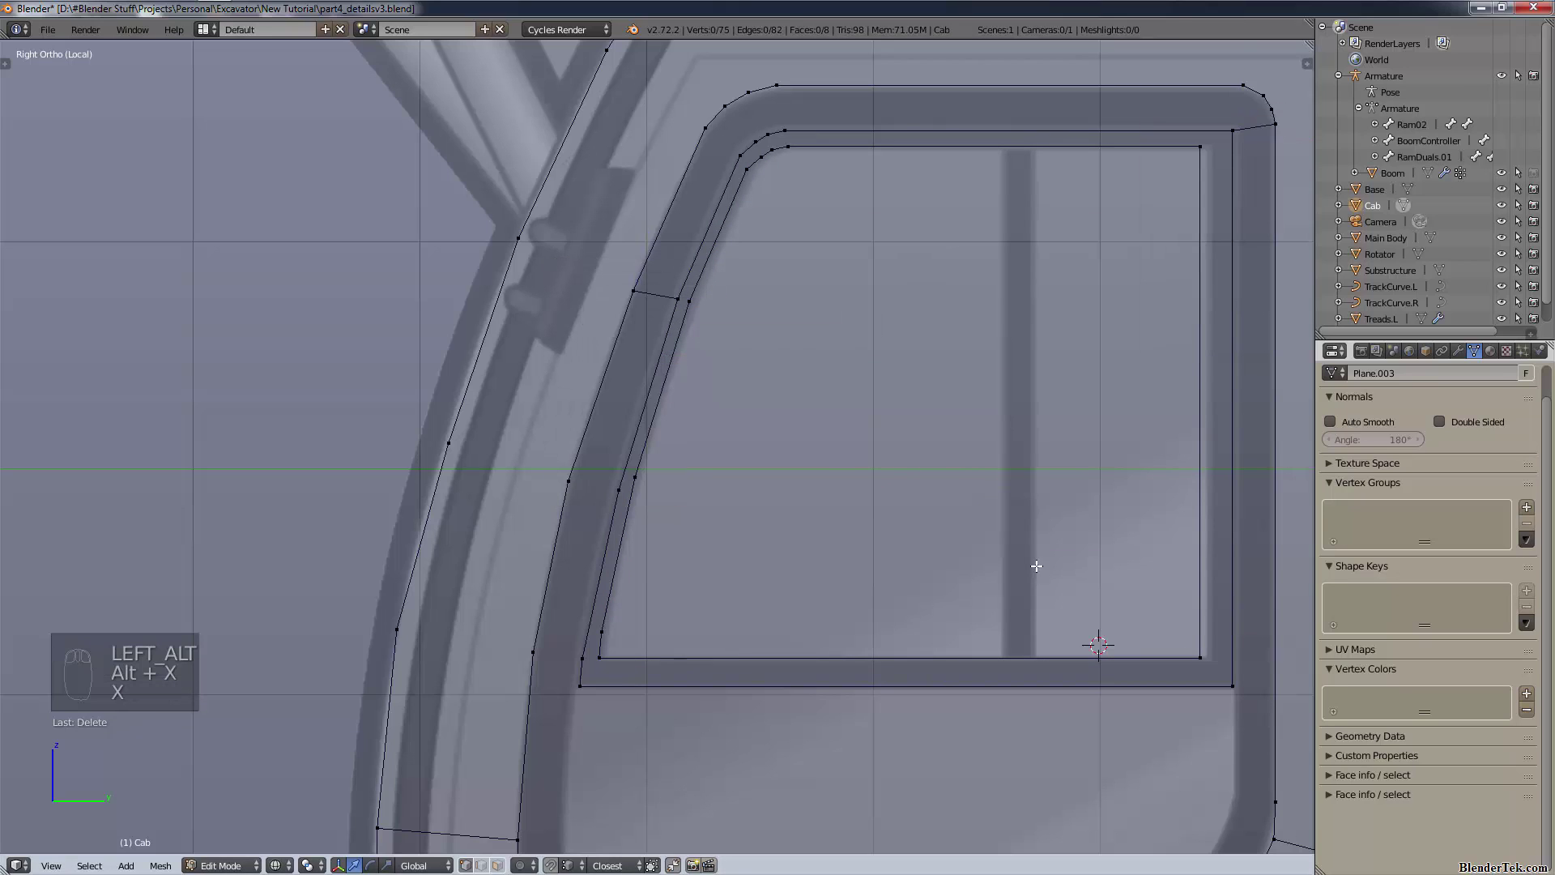
# - Move the inner pane outline's vertical rear edge slightly rearward along Y to meet the blueprint's glass edge
pyautogui.rightClick(1193, 661)
pyautogui.keyDown('shift'); pyautogui.rightClick(1198, 213); pyautogui.keyUp('shift')
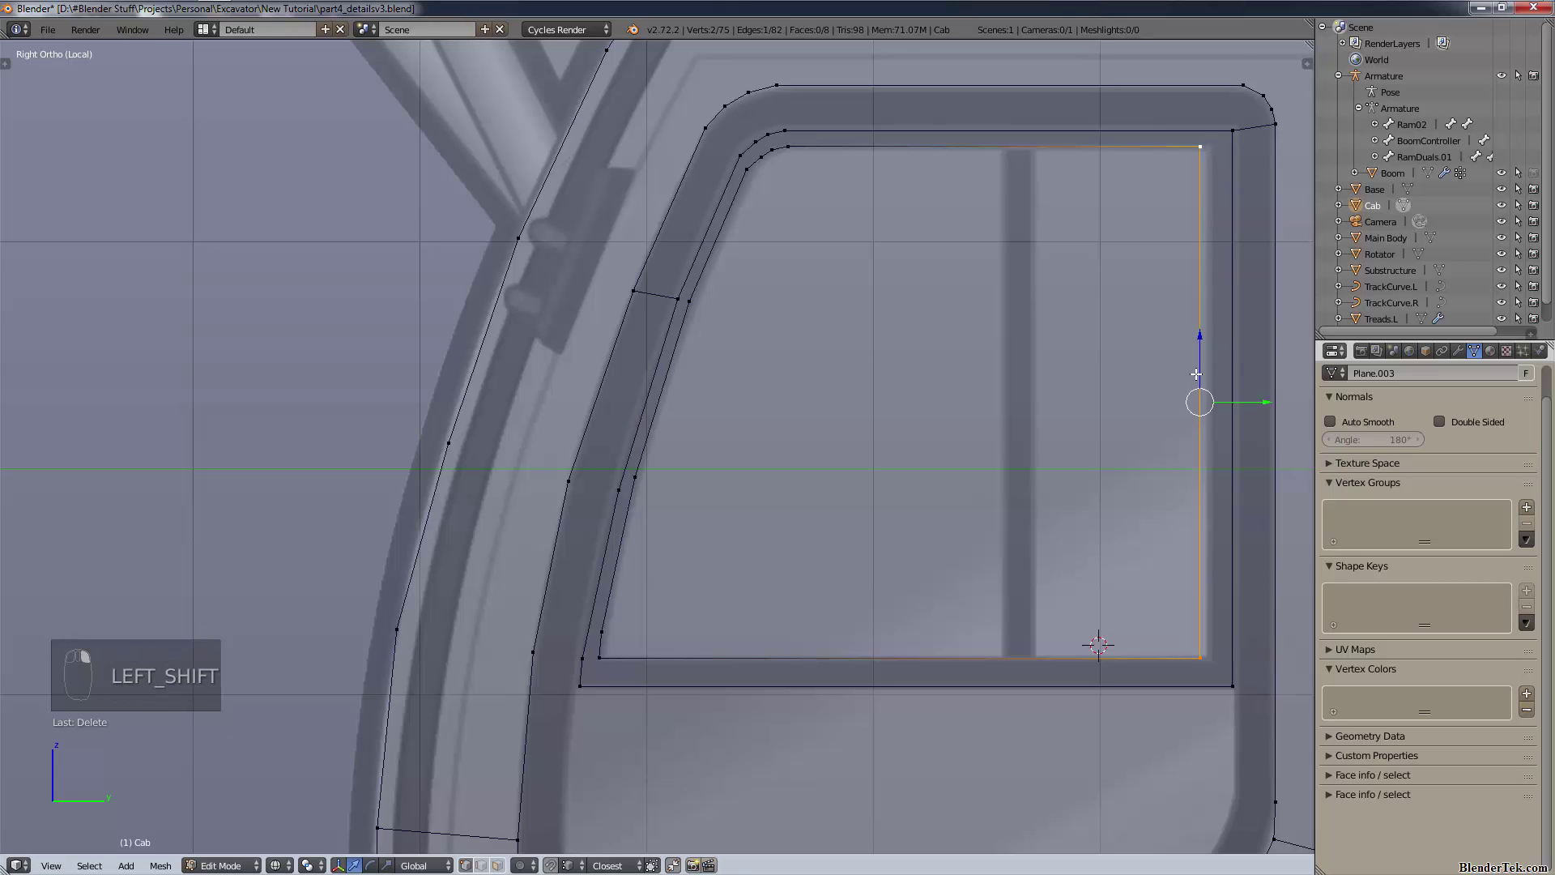
pyautogui.moveTo(1269, 403); pyautogui.dragTo(1277, 400)
# - Move the vertices of the inner outline's slanted front edge, including its bottom corner, 0.025 rearward along Y
pyautogui.rightClick(710, 290)
pyautogui.press('g')
pyautogui.press('y')
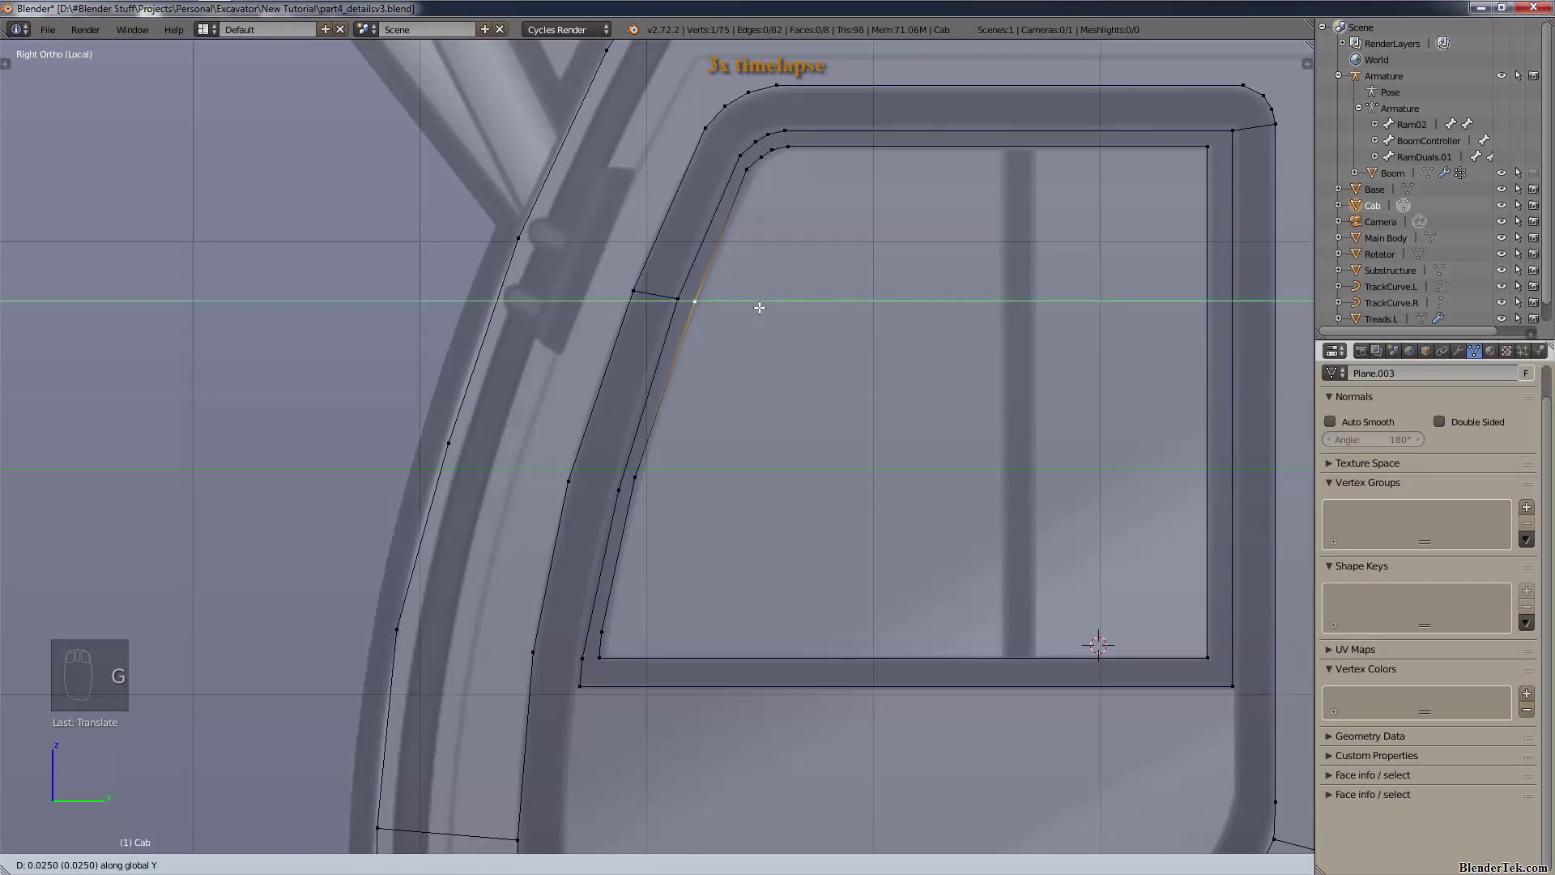
pyautogui.click(760, 307)
pyautogui.rightClick(649, 482)
pyautogui.hotkey('shift', 'r')
pyautogui.rightClick(610, 637)
pyautogui.hotkey('shift', 'r')
pyautogui.rightClick(603, 664)
pyautogui.hotkey('shift', 'r')
# - Repeat the Y move on the vertices of the inner outline's rounded upper front corner, then deselect everything
pyautogui.rightClick(747, 172)
pyautogui.hotkey('shift', 'r')
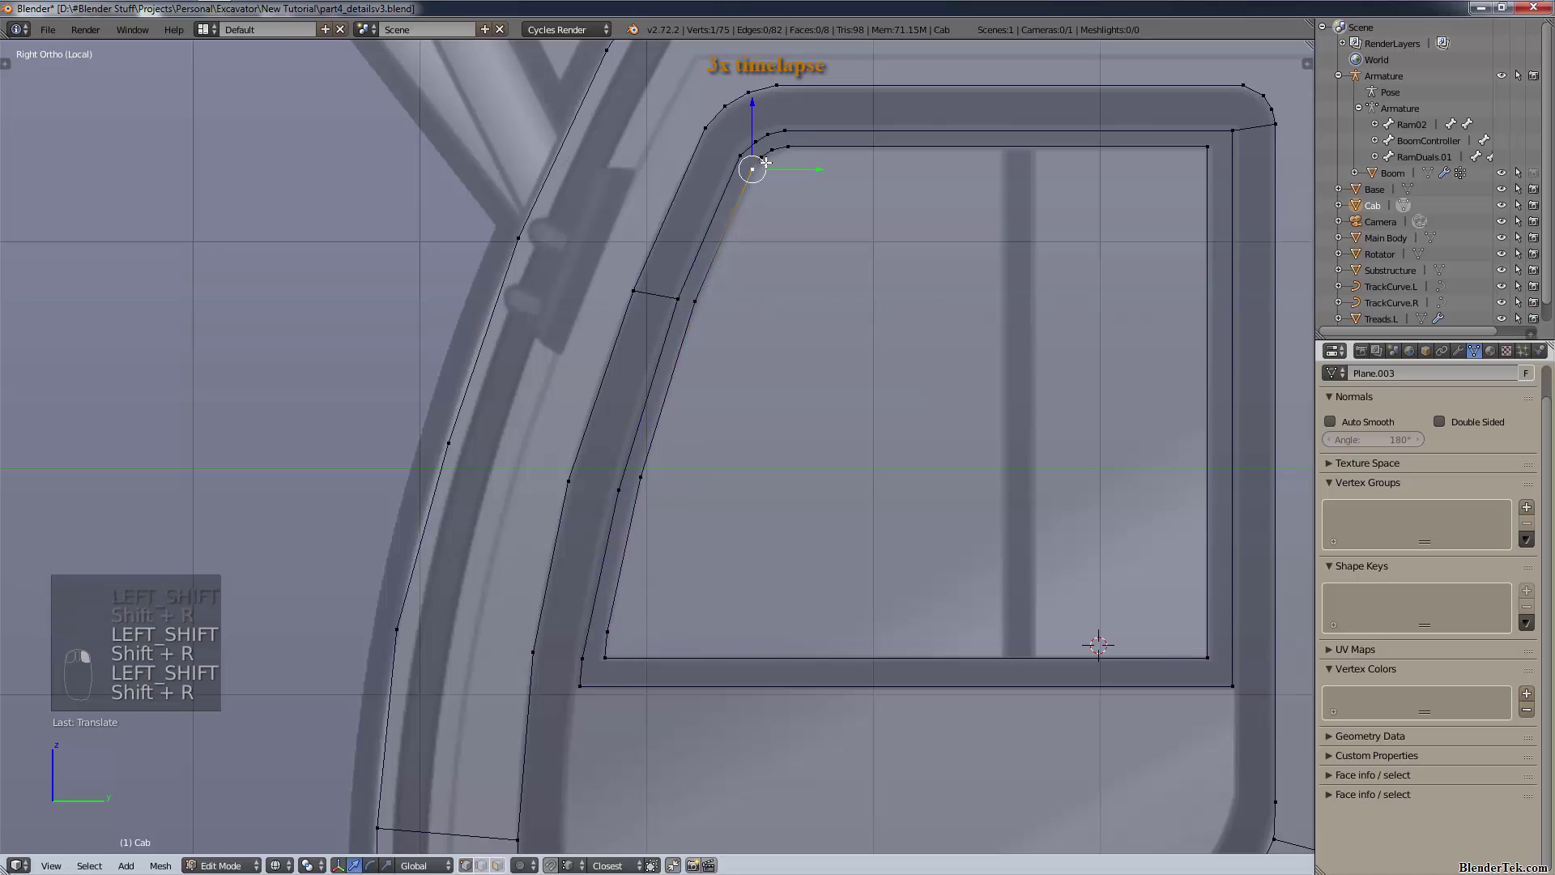
pyautogui.rightClick(762, 157)
pyautogui.hotkey('shift', 'r')
pyautogui.rightClick(772, 150)
pyautogui.hotkey('shift', 'r')
pyautogui.rightClick(754, 186)
pyautogui.hotkey('shift', 'r')
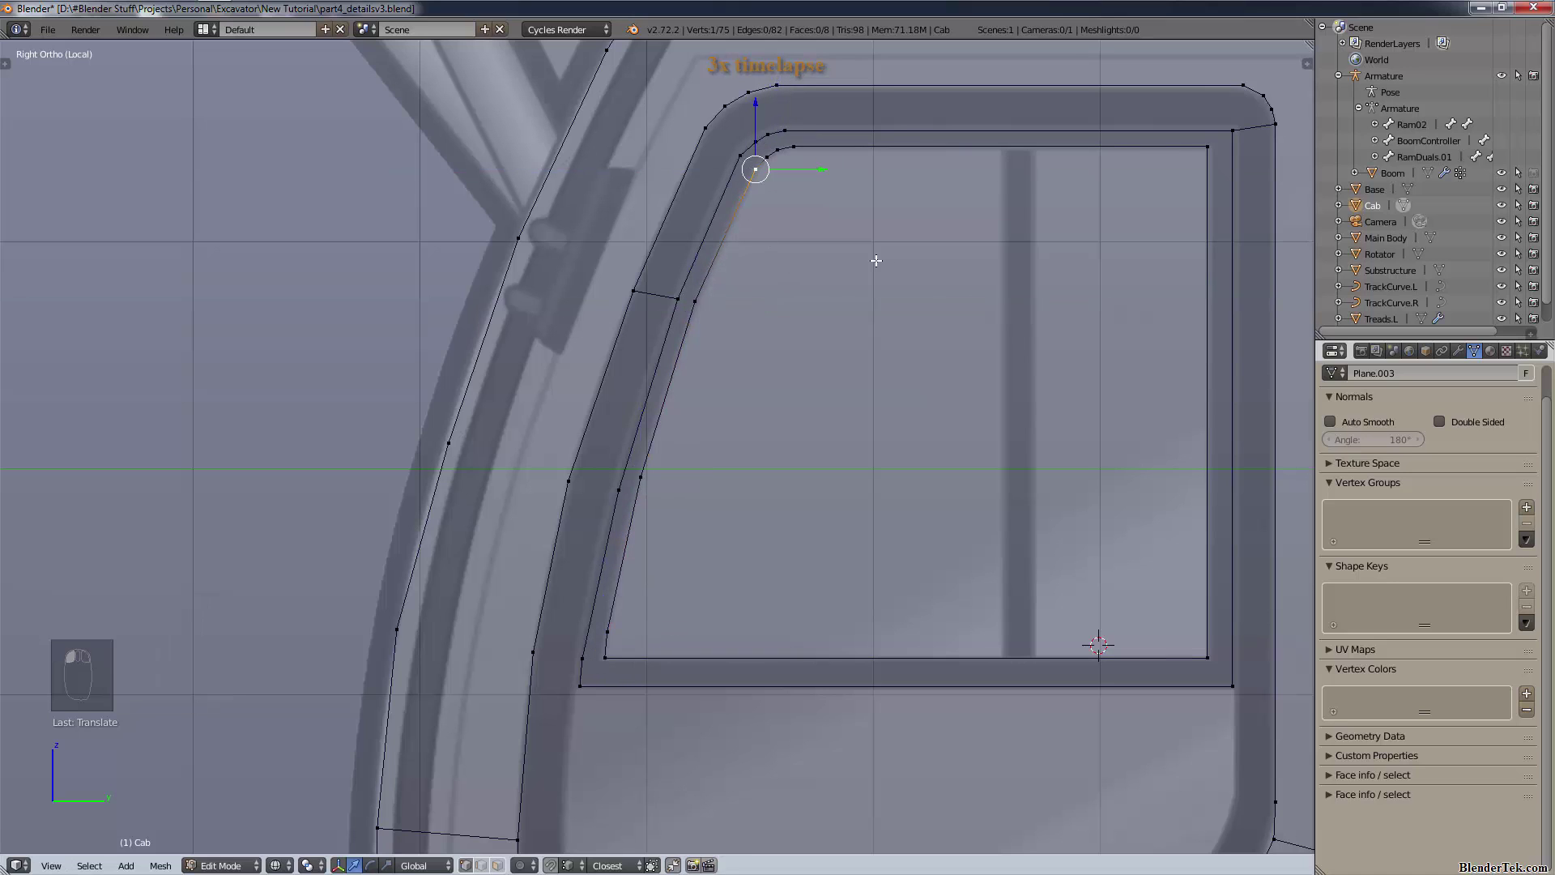
pyautogui.press('a')
# - Subdivide the inner outline's straight bottom, rear and top edges together
pyautogui.rightClick(642, 651)
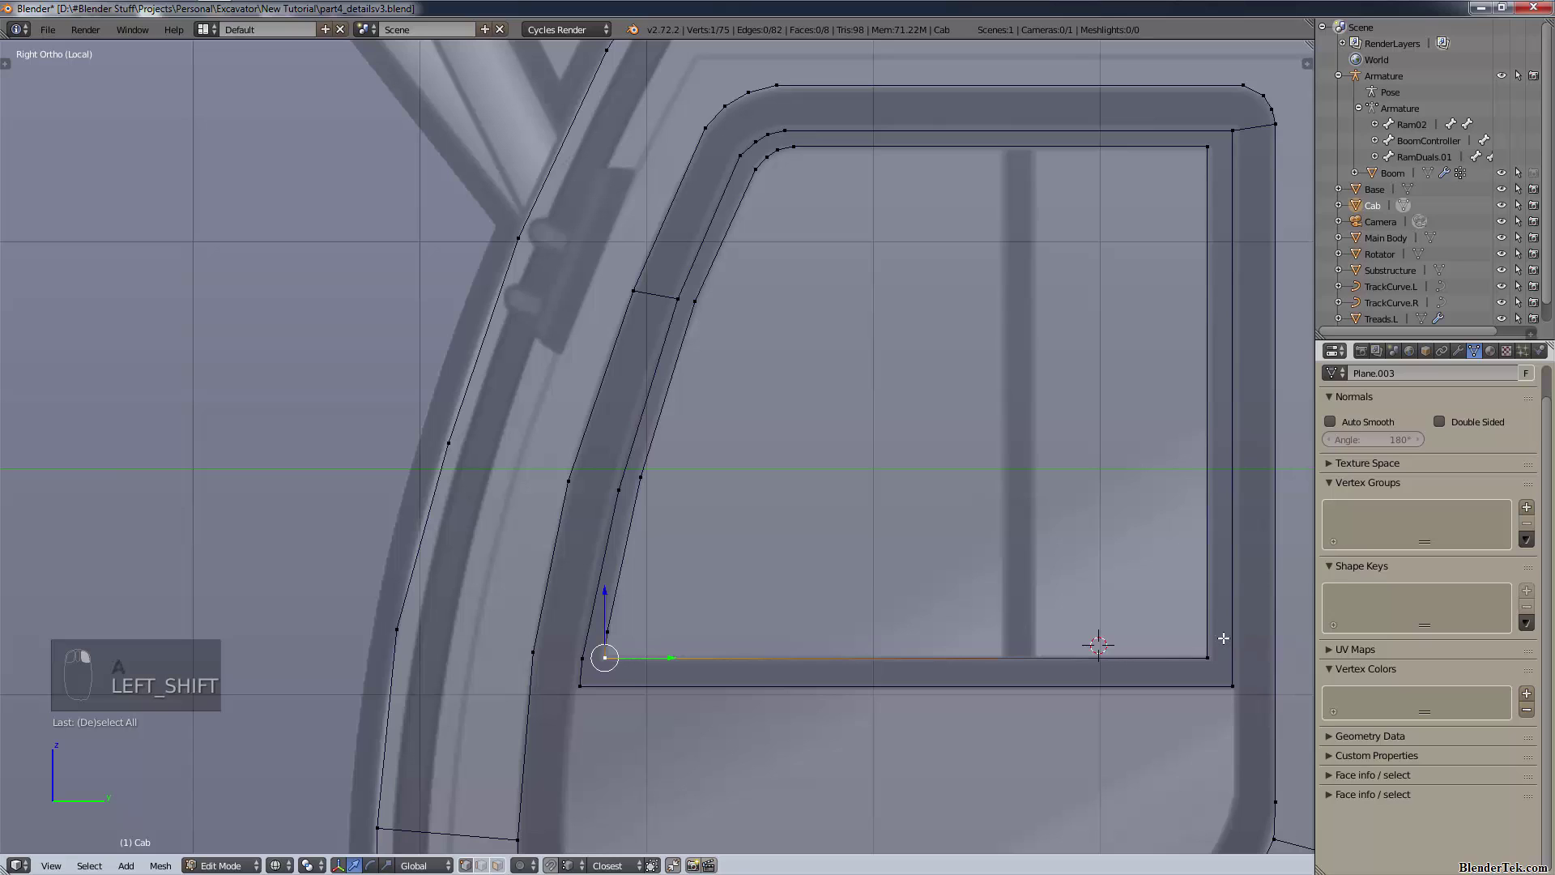
pyautogui.keyDown('shift'); pyautogui.rightClick(1198, 646); pyautogui.keyUp('shift')
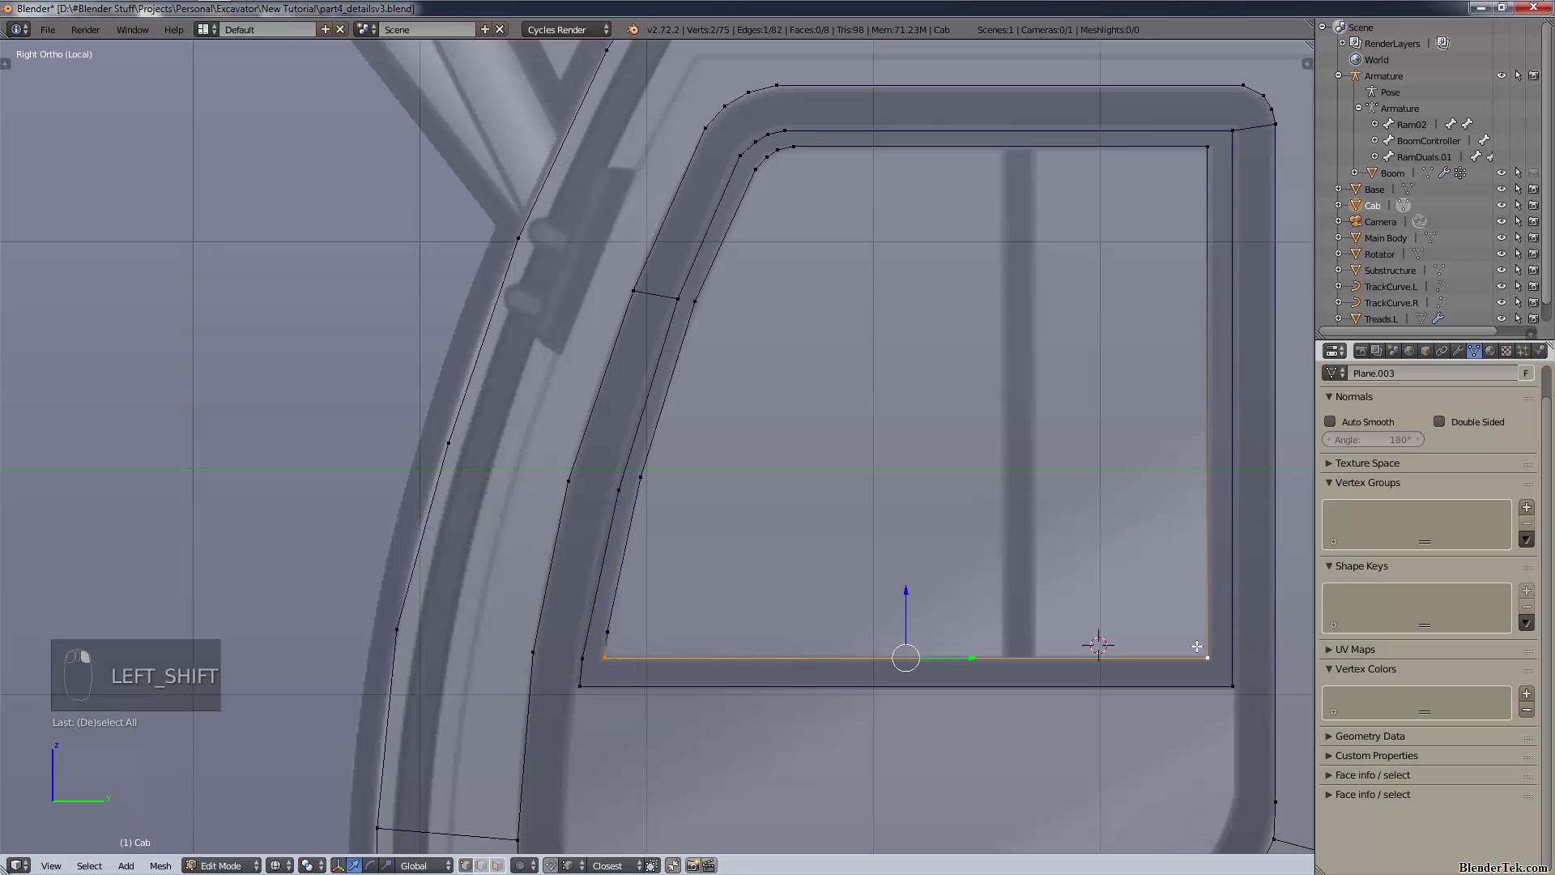
pyautogui.keyDown('shift'); pyautogui.rightClick(801, 146); pyautogui.keyUp('shift')
pyautogui.keyDown('shift'); pyautogui.rightClick(1205, 146); pyautogui.keyUp('shift')
pyautogui.press('w')
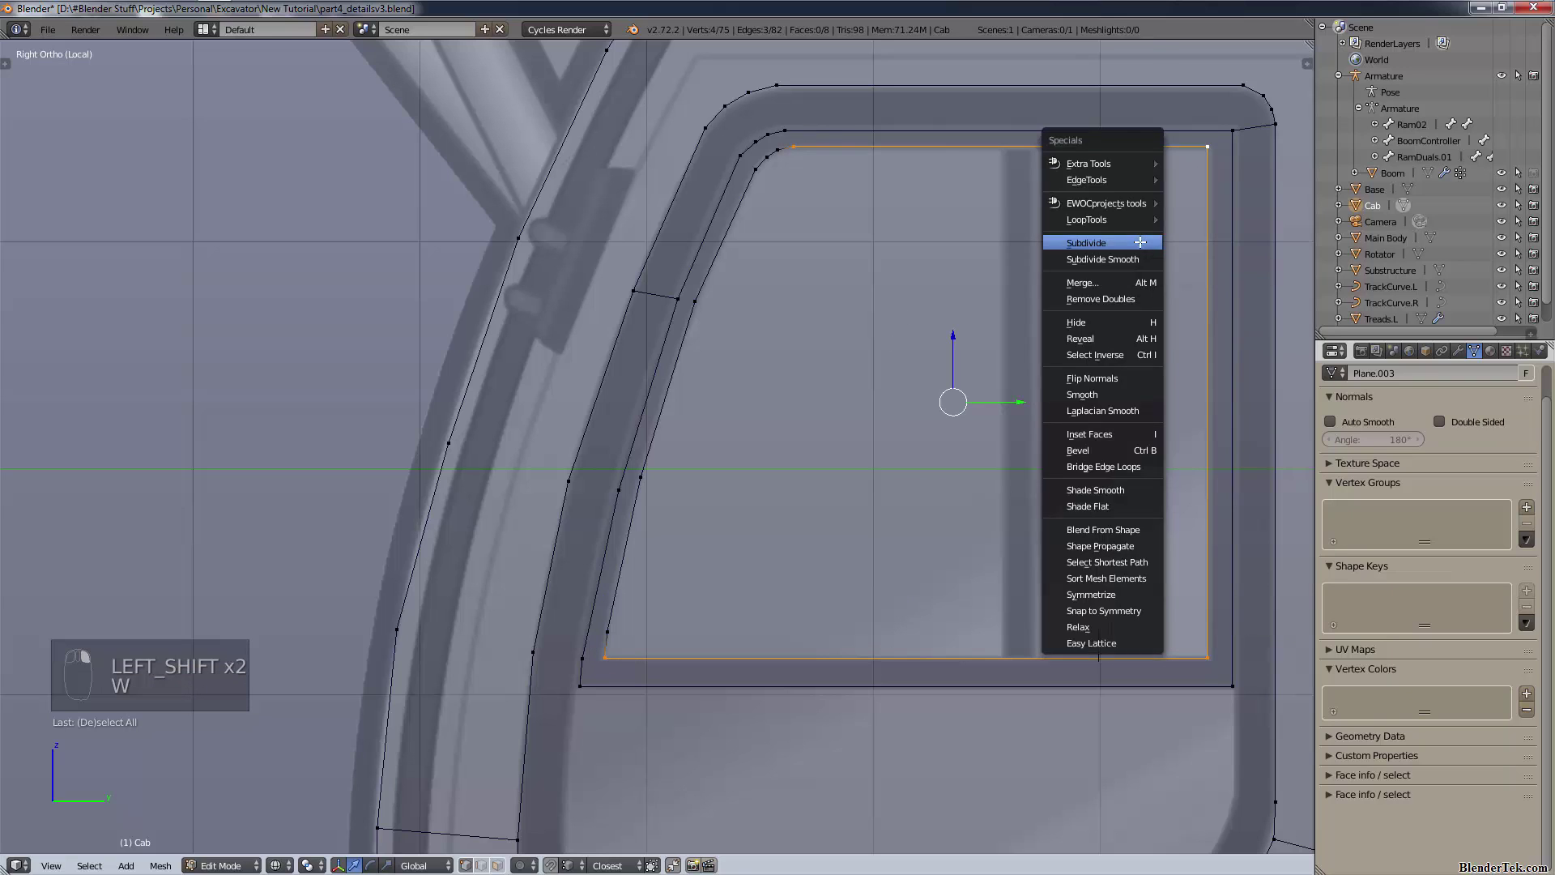
pyautogui.click(1140, 242)
# - Subdivide the rear halves of the inner outline's top and bottom edges once more
pyautogui.rightClick(1004, 147)
pyautogui.keyDown('shift'); pyautogui.rightClick(1209, 146); pyautogui.keyUp('shift')
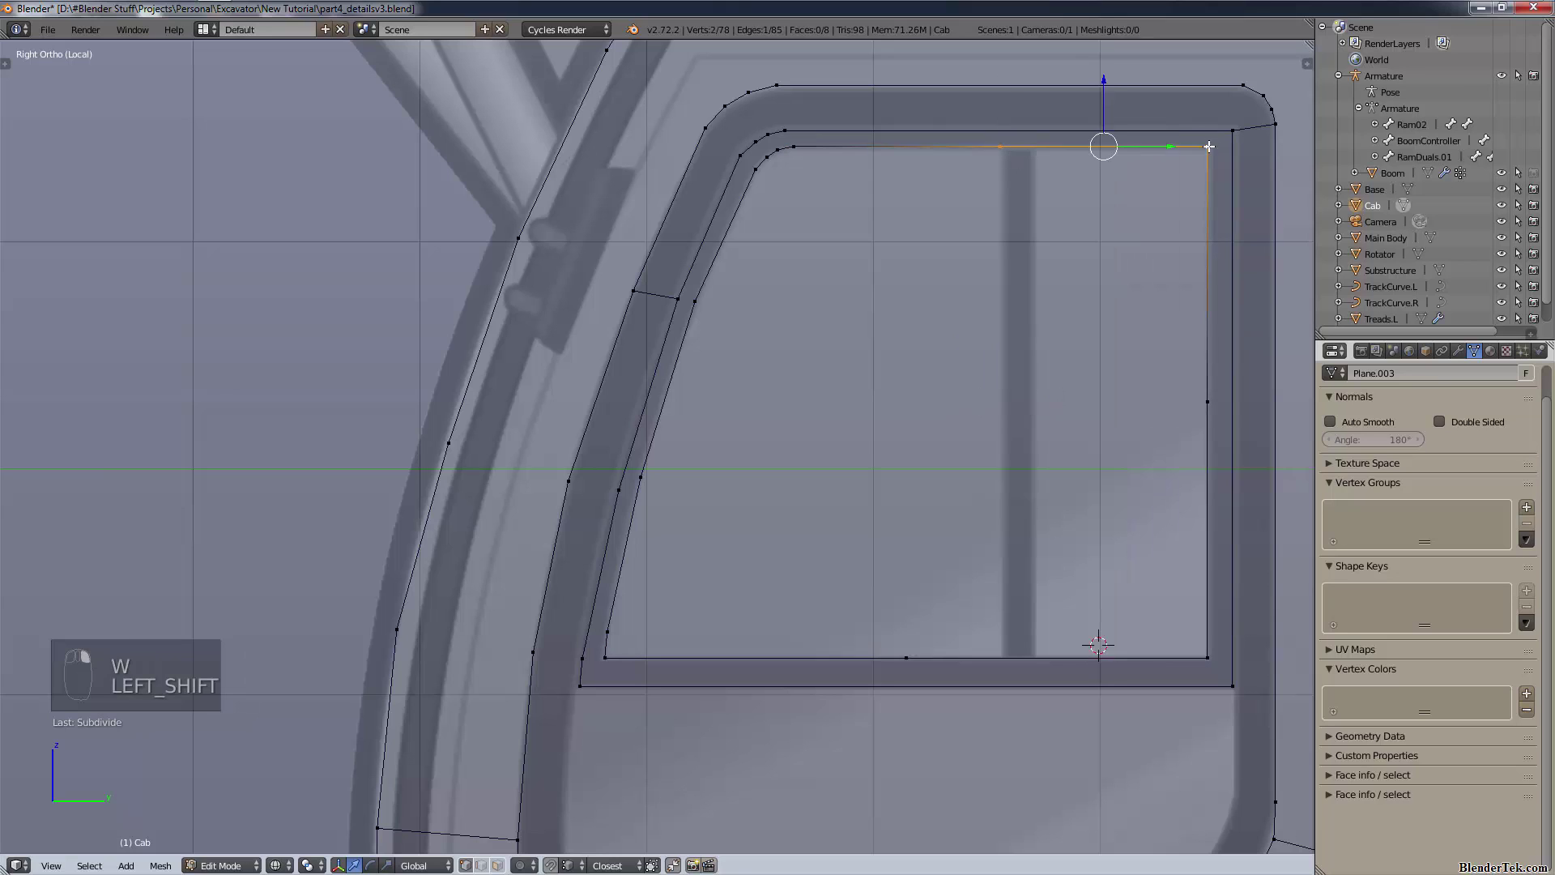
pyautogui.keyDown('shift'); pyautogui.rightClick(905, 658); pyautogui.keyUp('shift')
pyautogui.keyDown('shift'); pyautogui.rightClick(1208, 657); pyautogui.keyUp('shift')
pyautogui.press('w')
pyautogui.click(1070, 382)
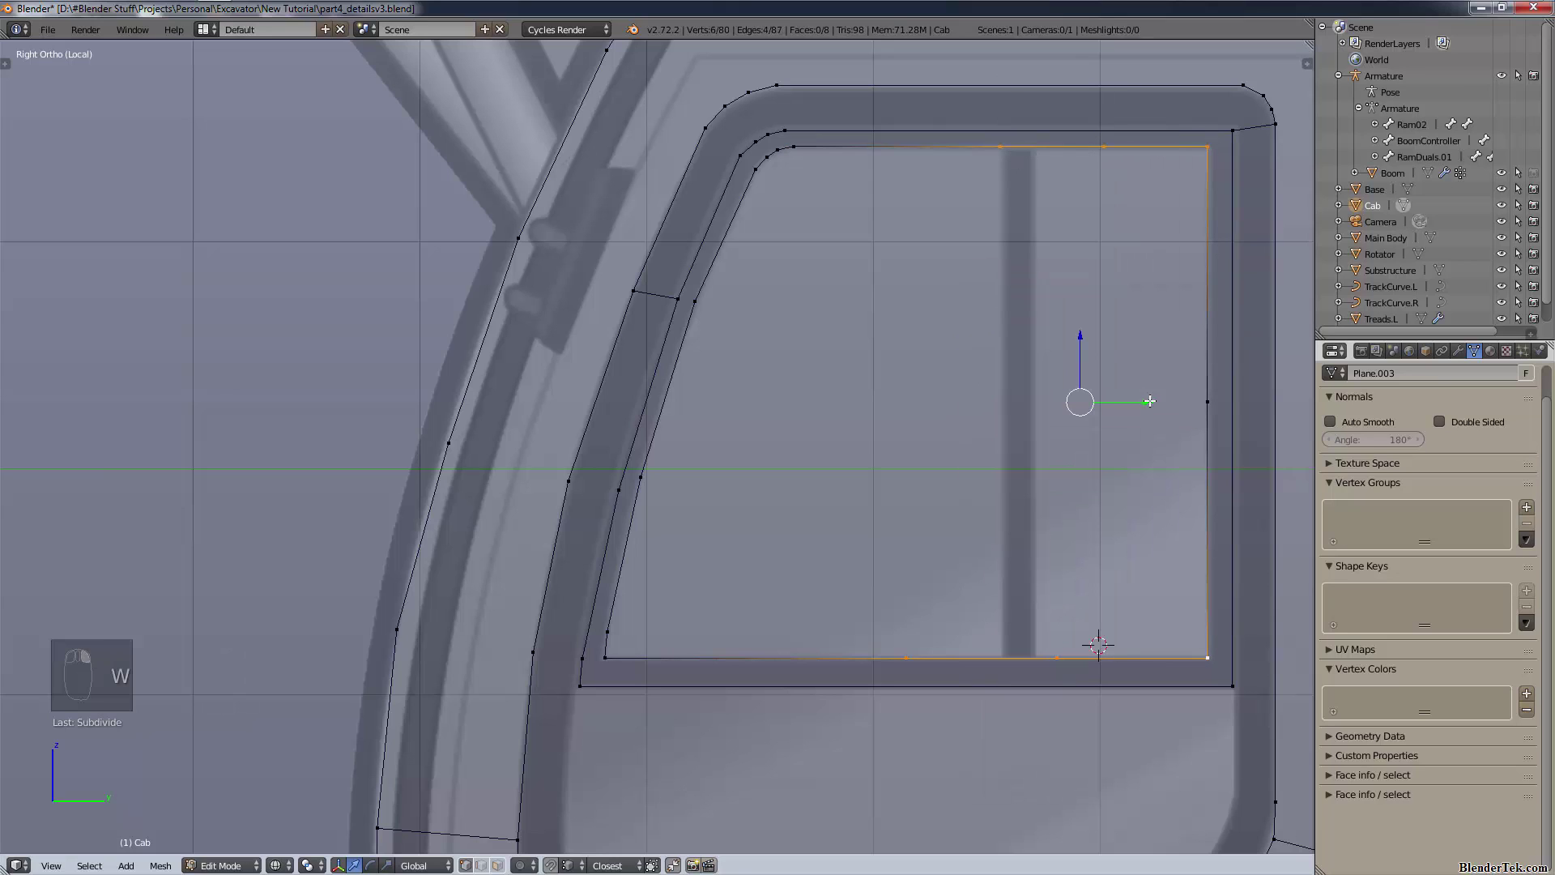
# - Dissolve the unneeded middle vertex on the inner outline's vertical rear edge
pyautogui.rightClick(1208, 402)
pyautogui.press('x')
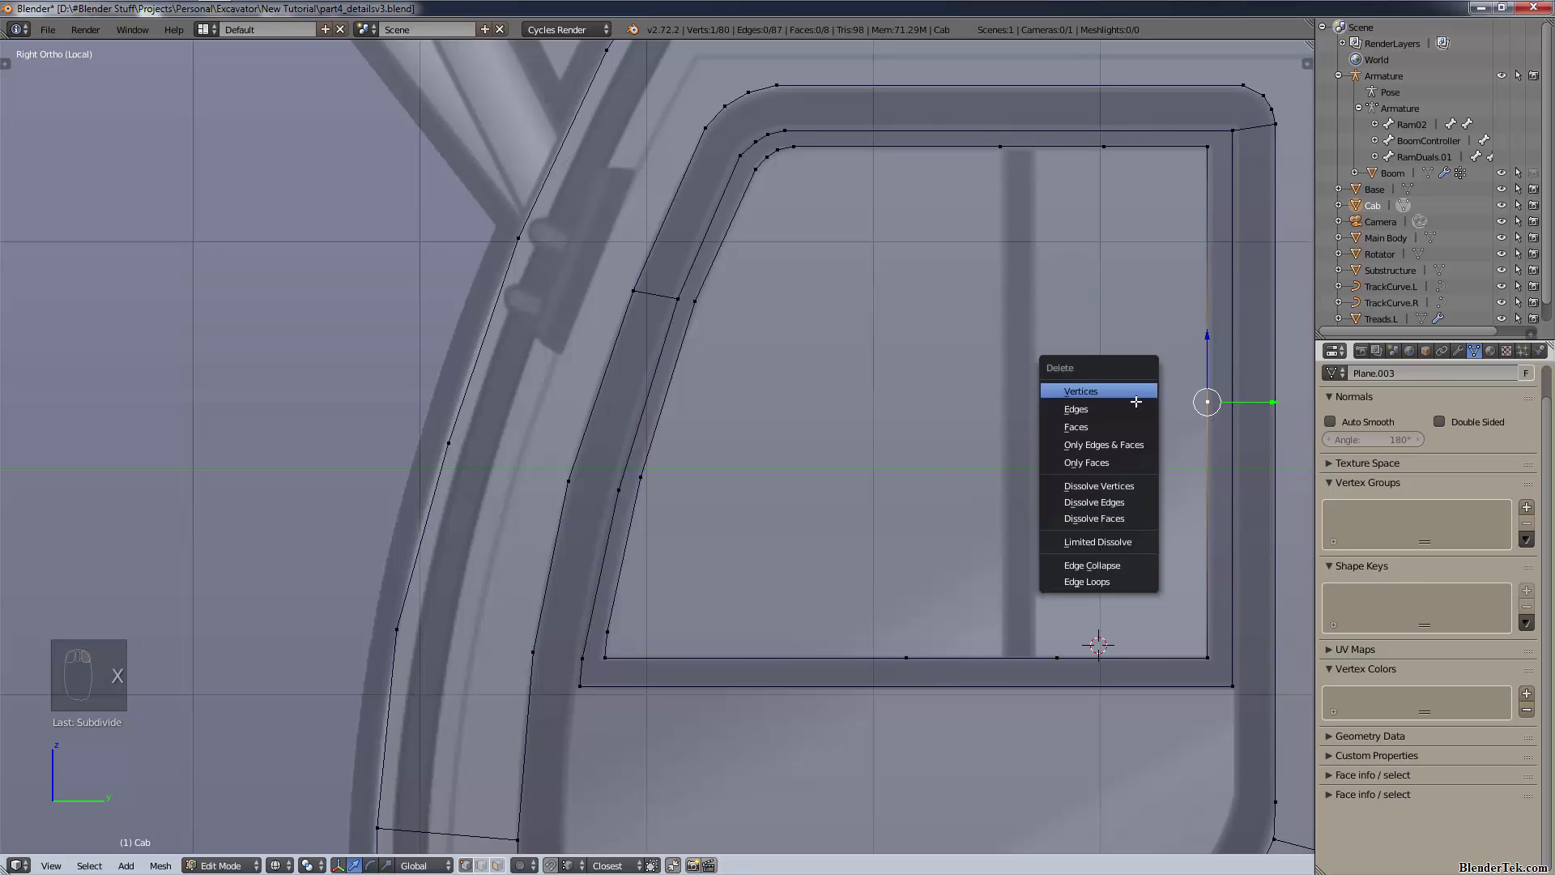
pyautogui.click(1089, 484)
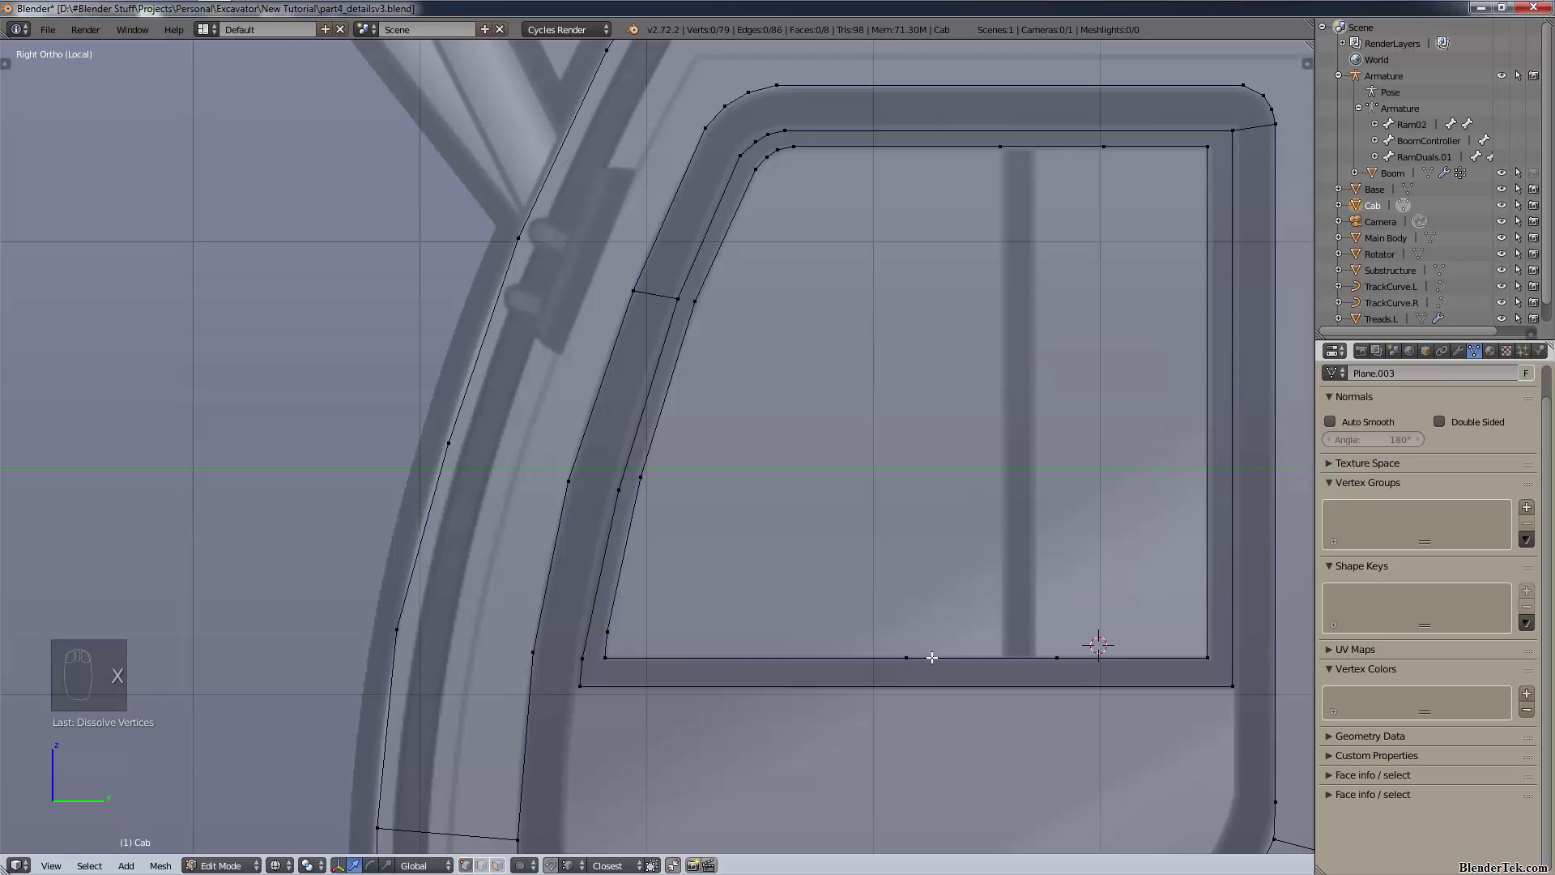
# - Slide the two middle vertices of the inner outline's bottom edge to the front and rear edges of the blueprint's window divider
pyautogui.rightClick(932, 658)
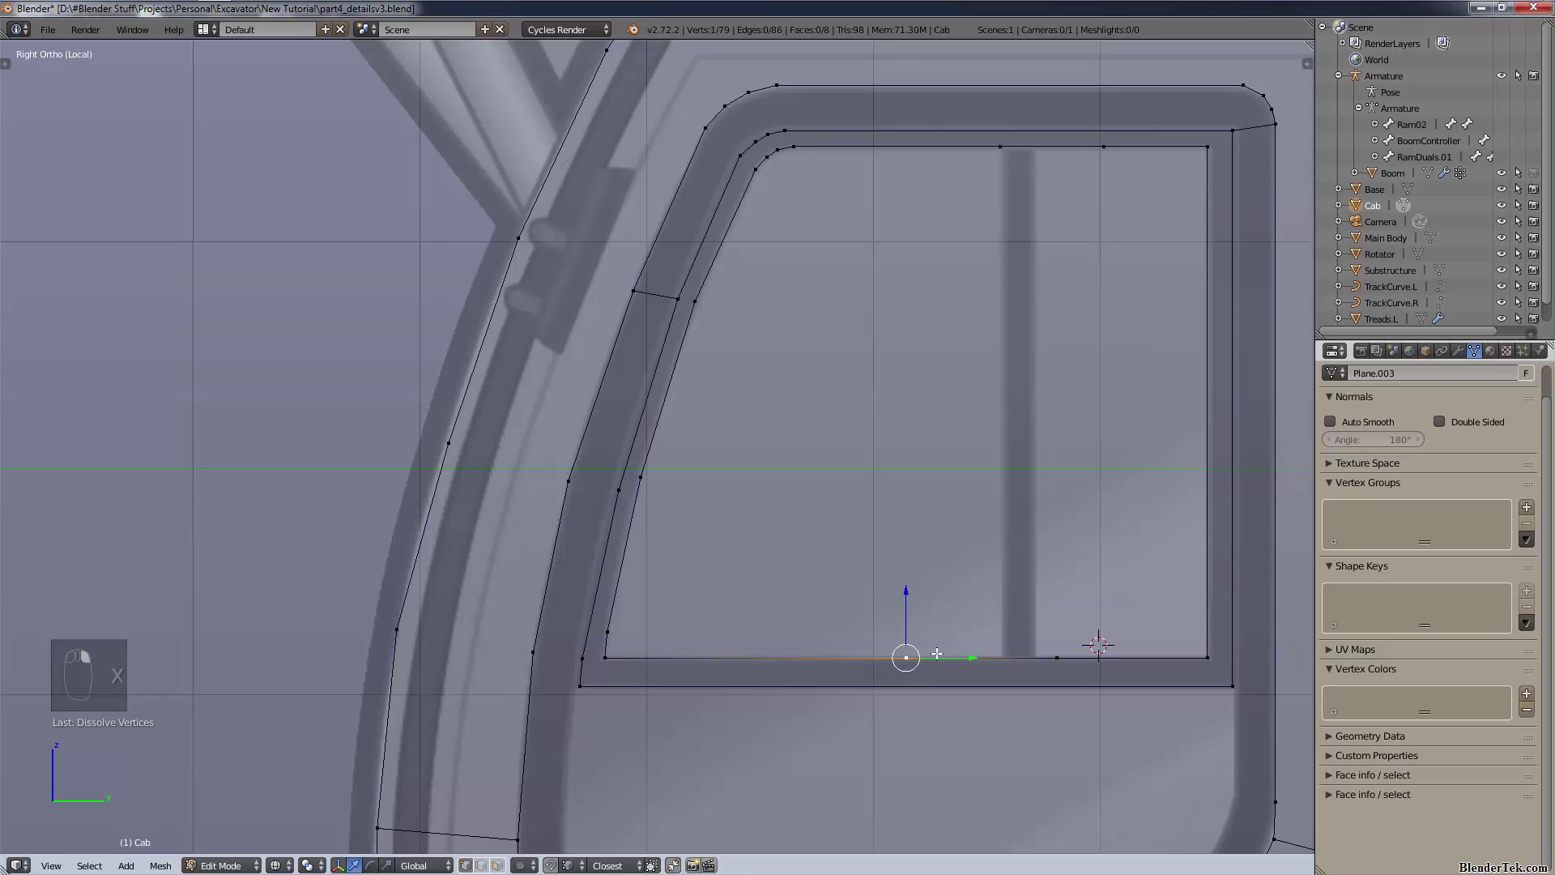
pyautogui.press('g')
pyautogui.press('g')
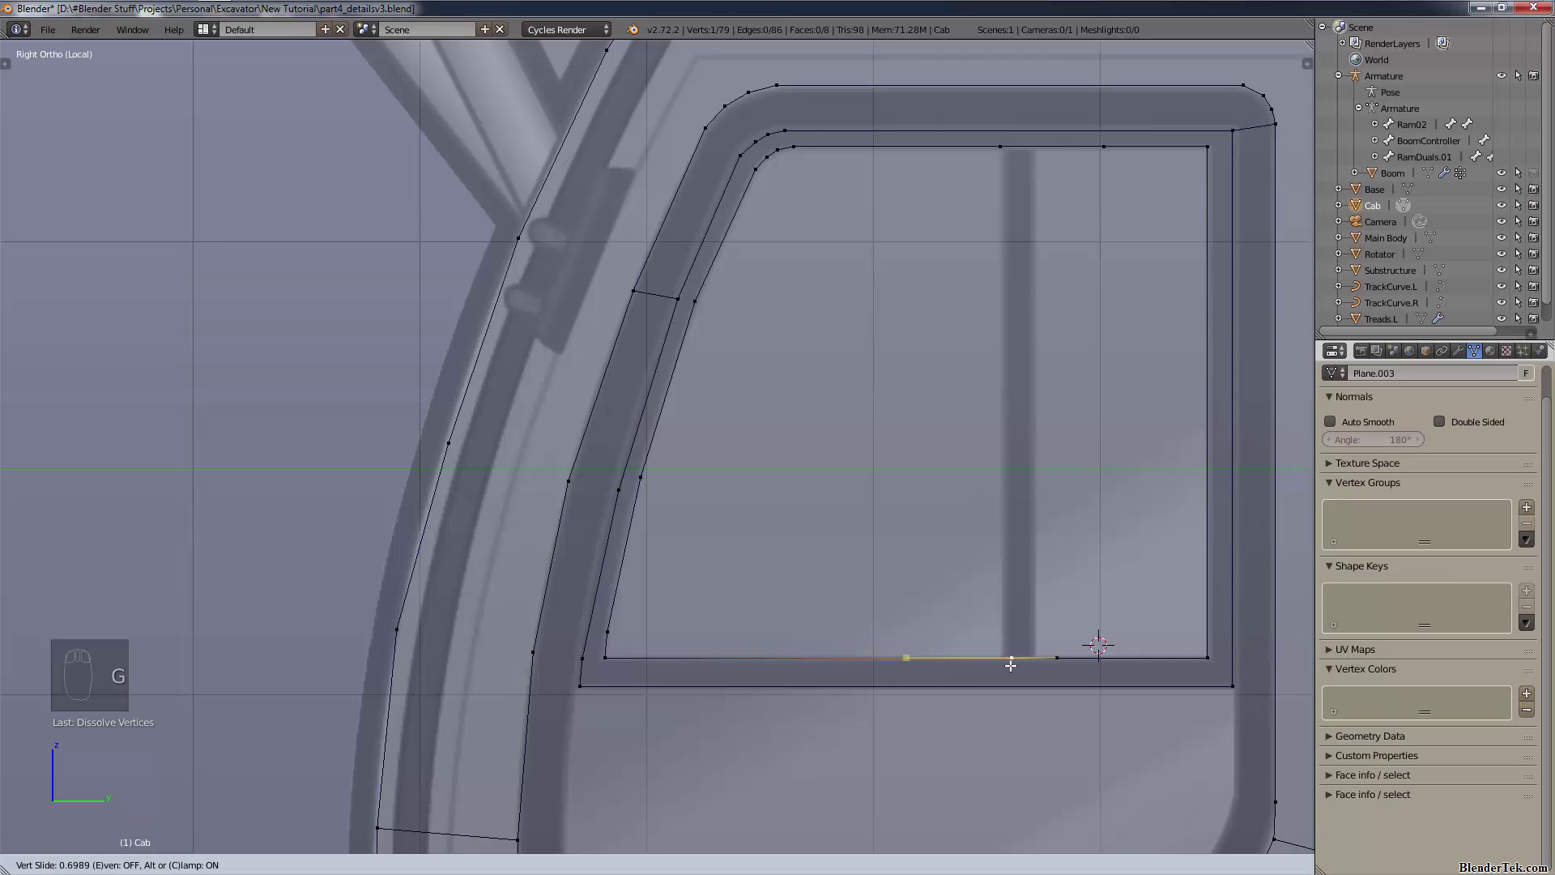
pyautogui.click(1004, 669)
pyautogui.rightClick(1056, 660)
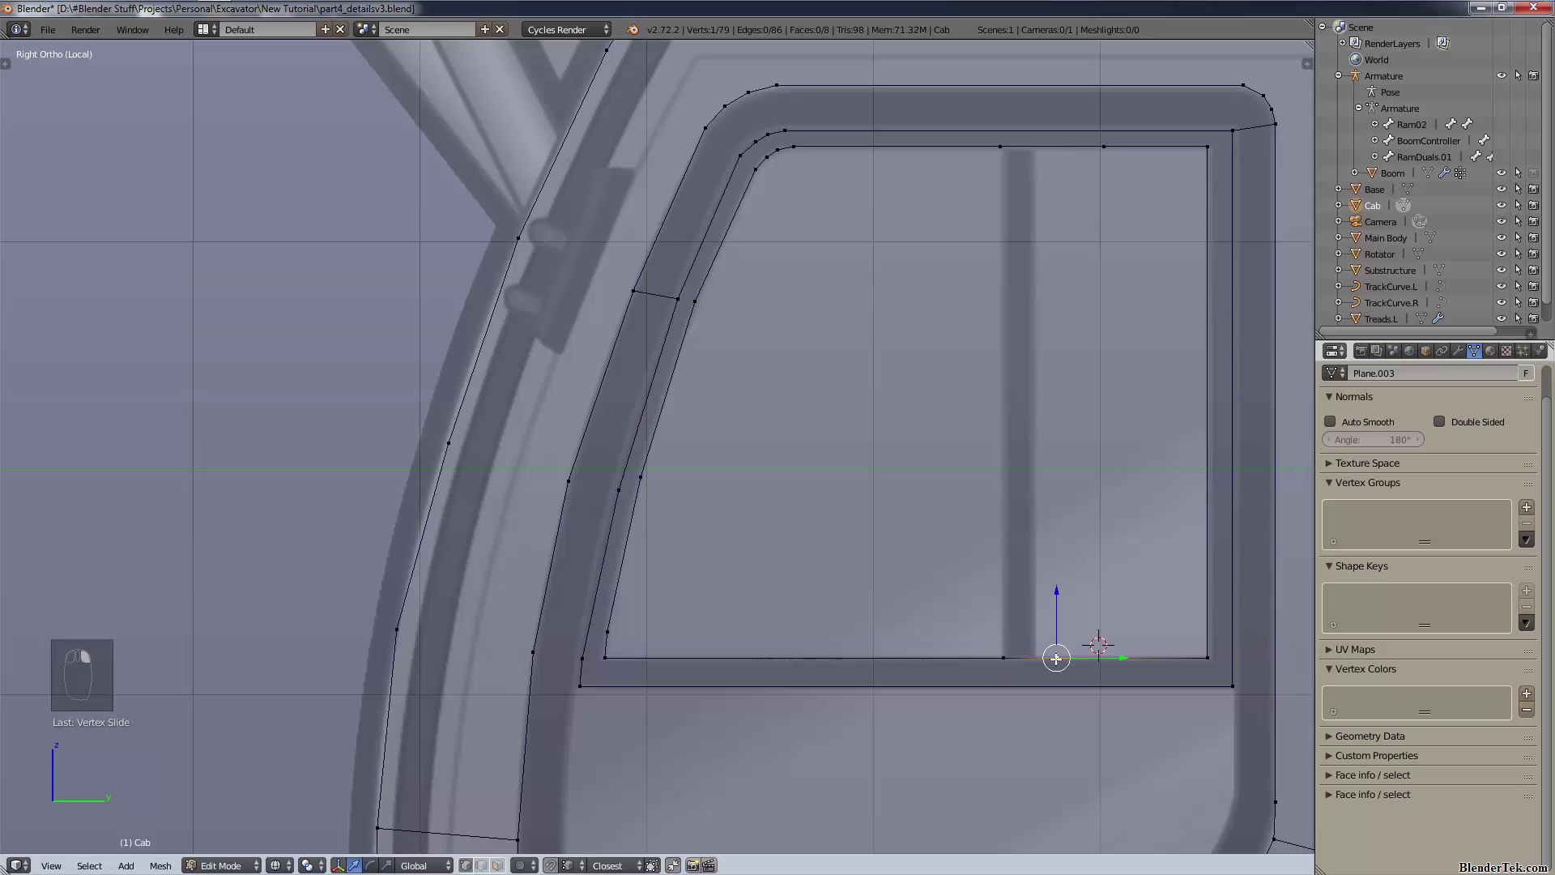
pyautogui.press('g')
pyautogui.press('g')
pyautogui.click(1035, 660)
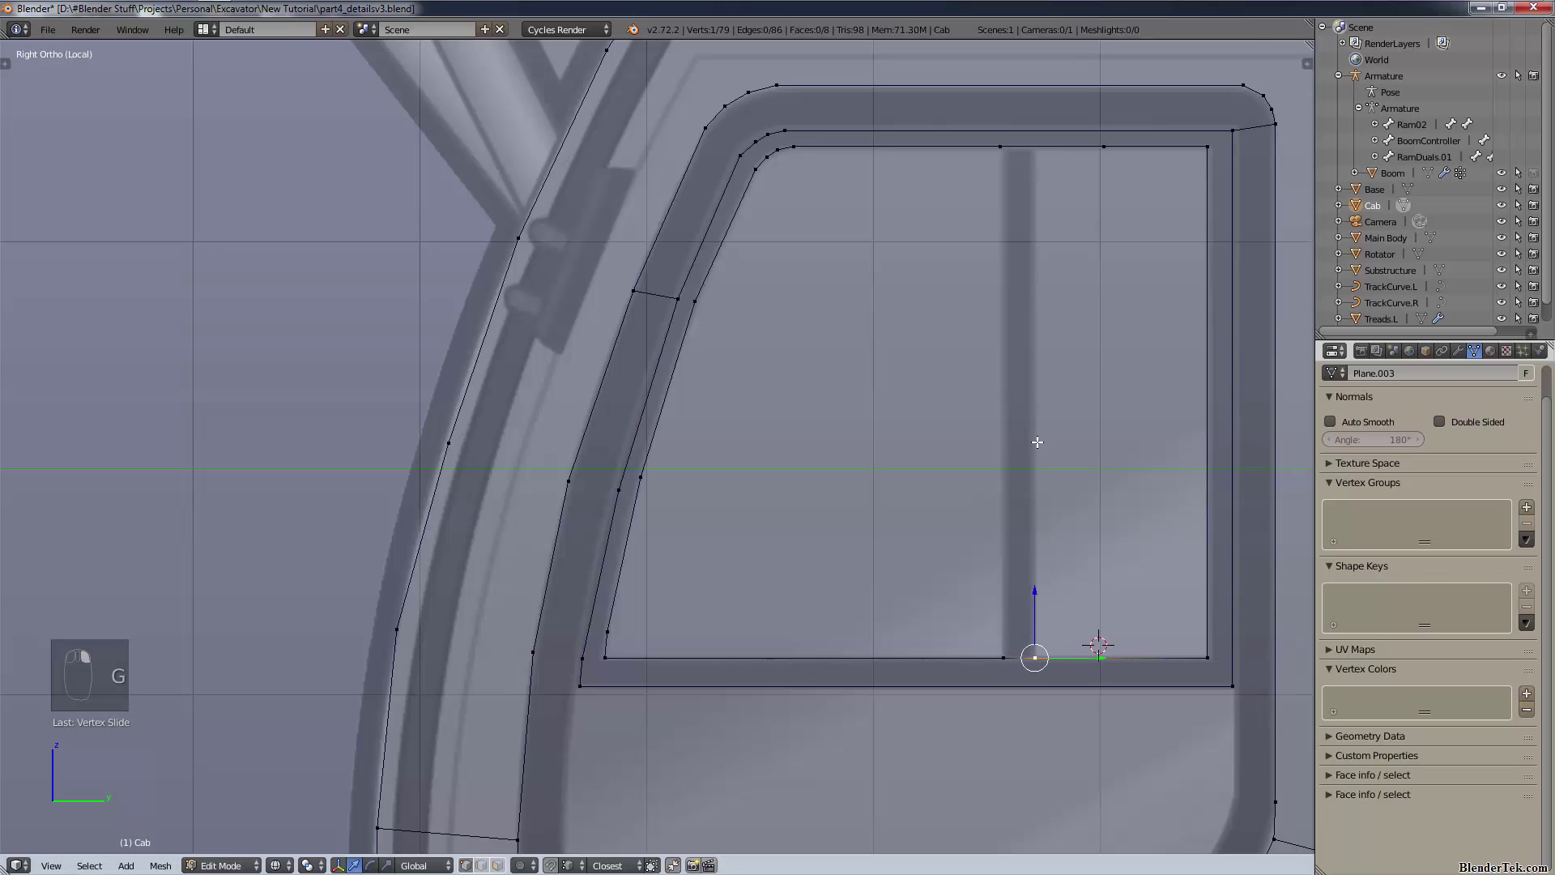
# - Move the two middle vertices of the inner outline's top edge along Y to line up with the divider's front and rear edges
pyautogui.rightClick(1015, 151)
pyautogui.press('g')
pyautogui.press('g')
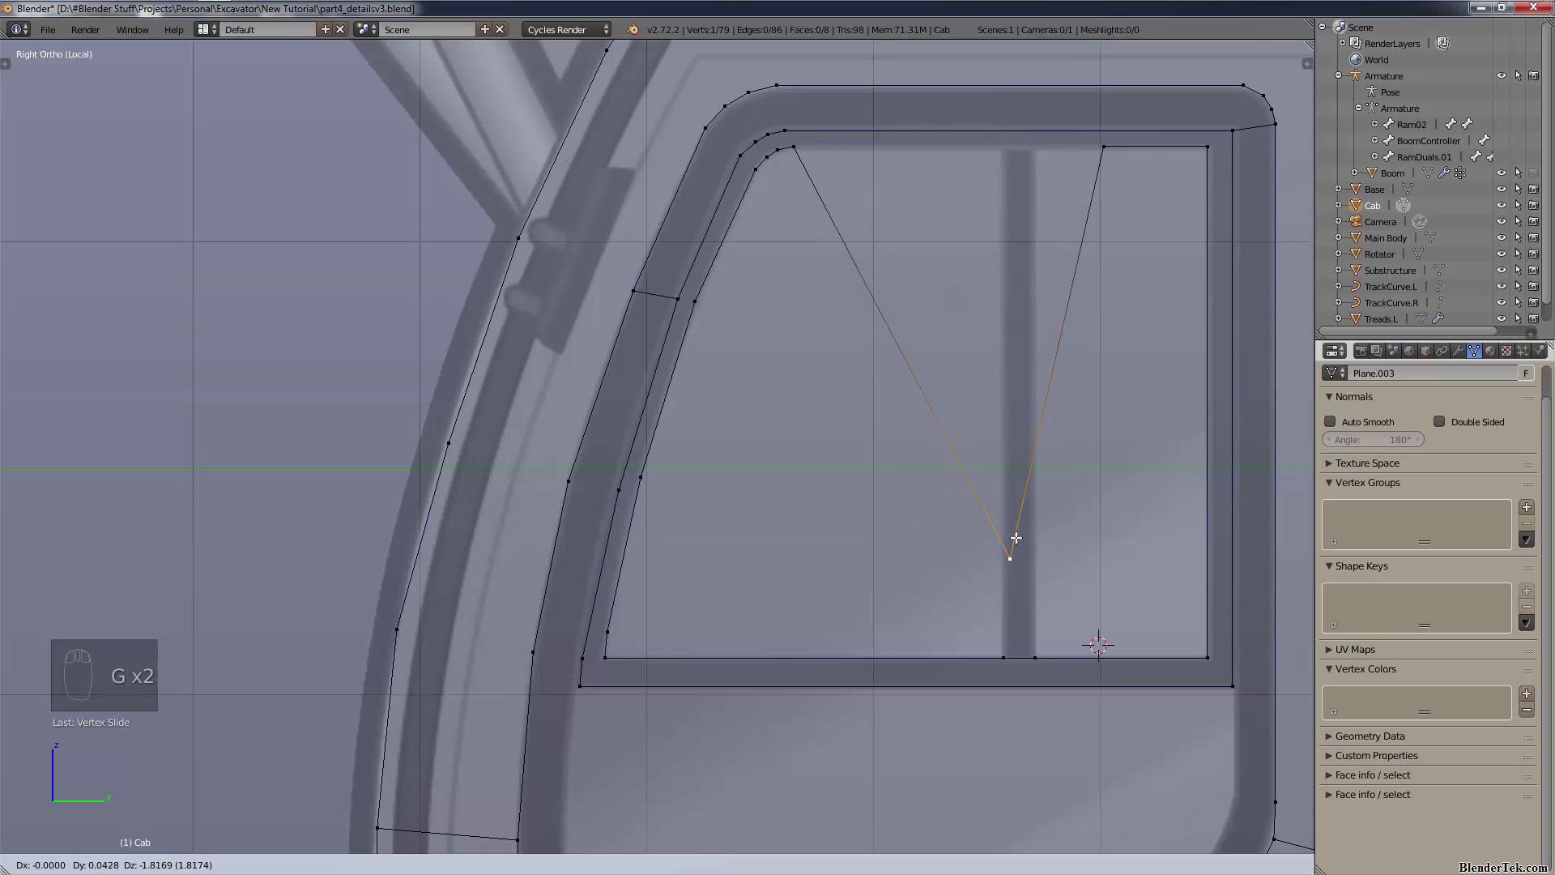
pyautogui.press('g')
pyautogui.press('y')
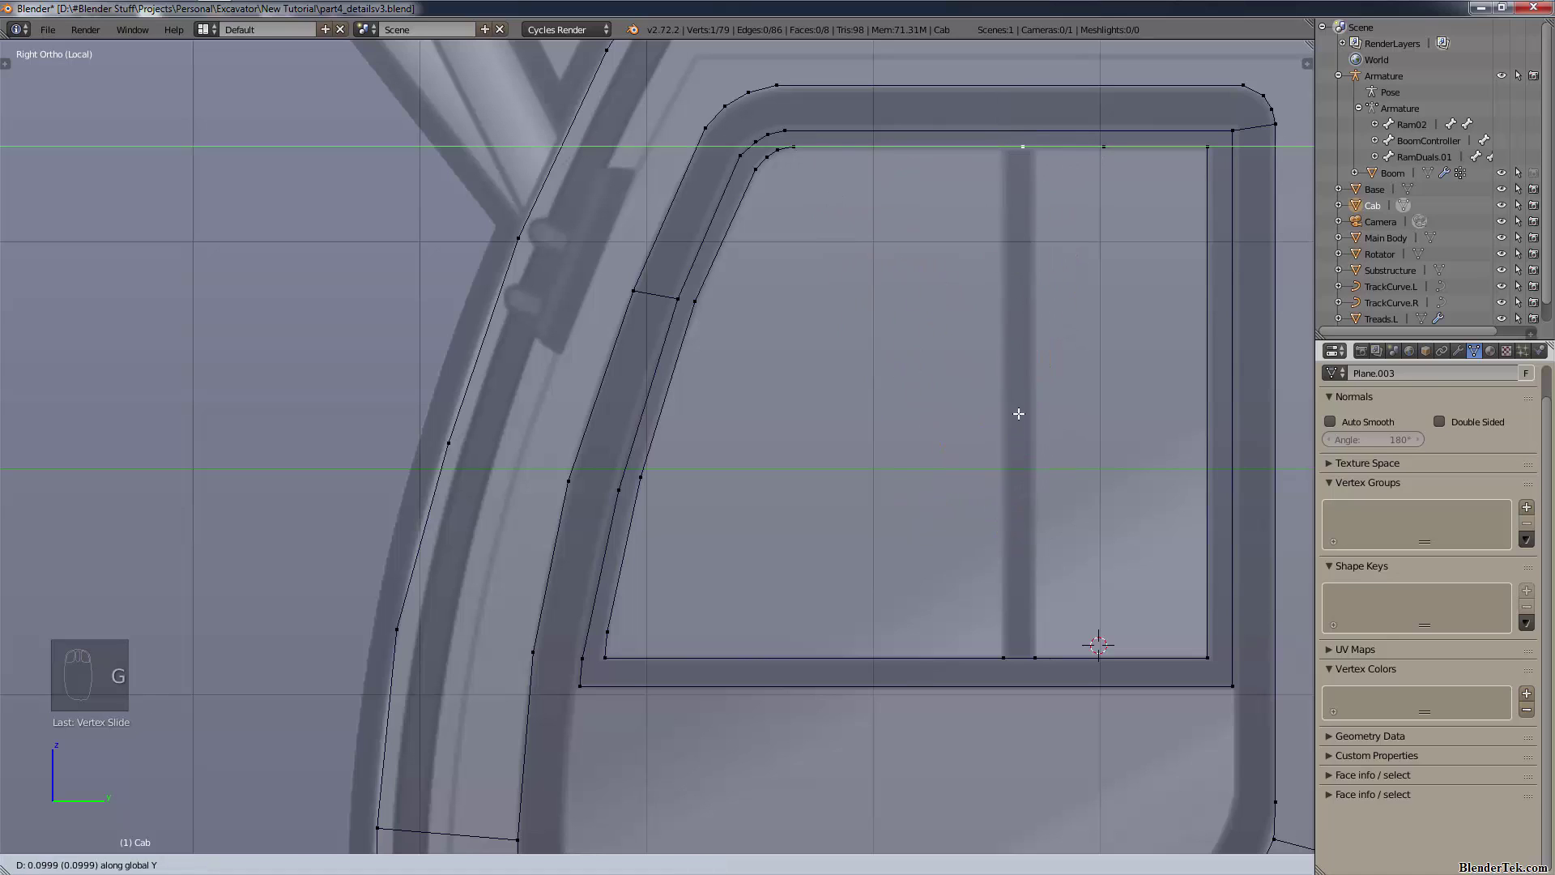
pyautogui.click(1008, 660)
pyautogui.rightClick(1102, 145)
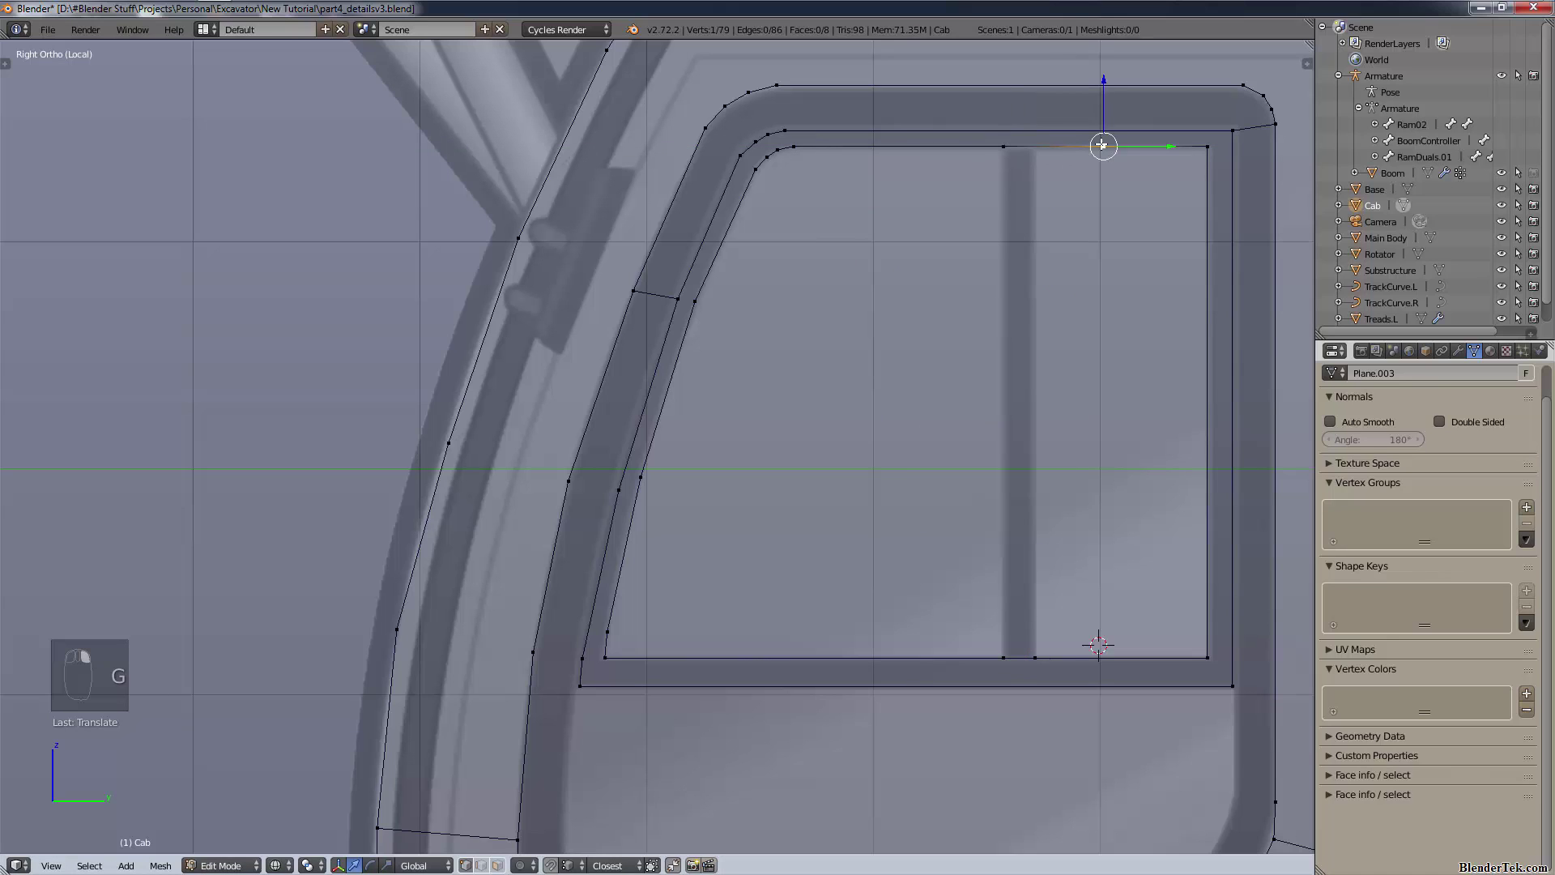
pyautogui.press('g')
pyautogui.press('y')
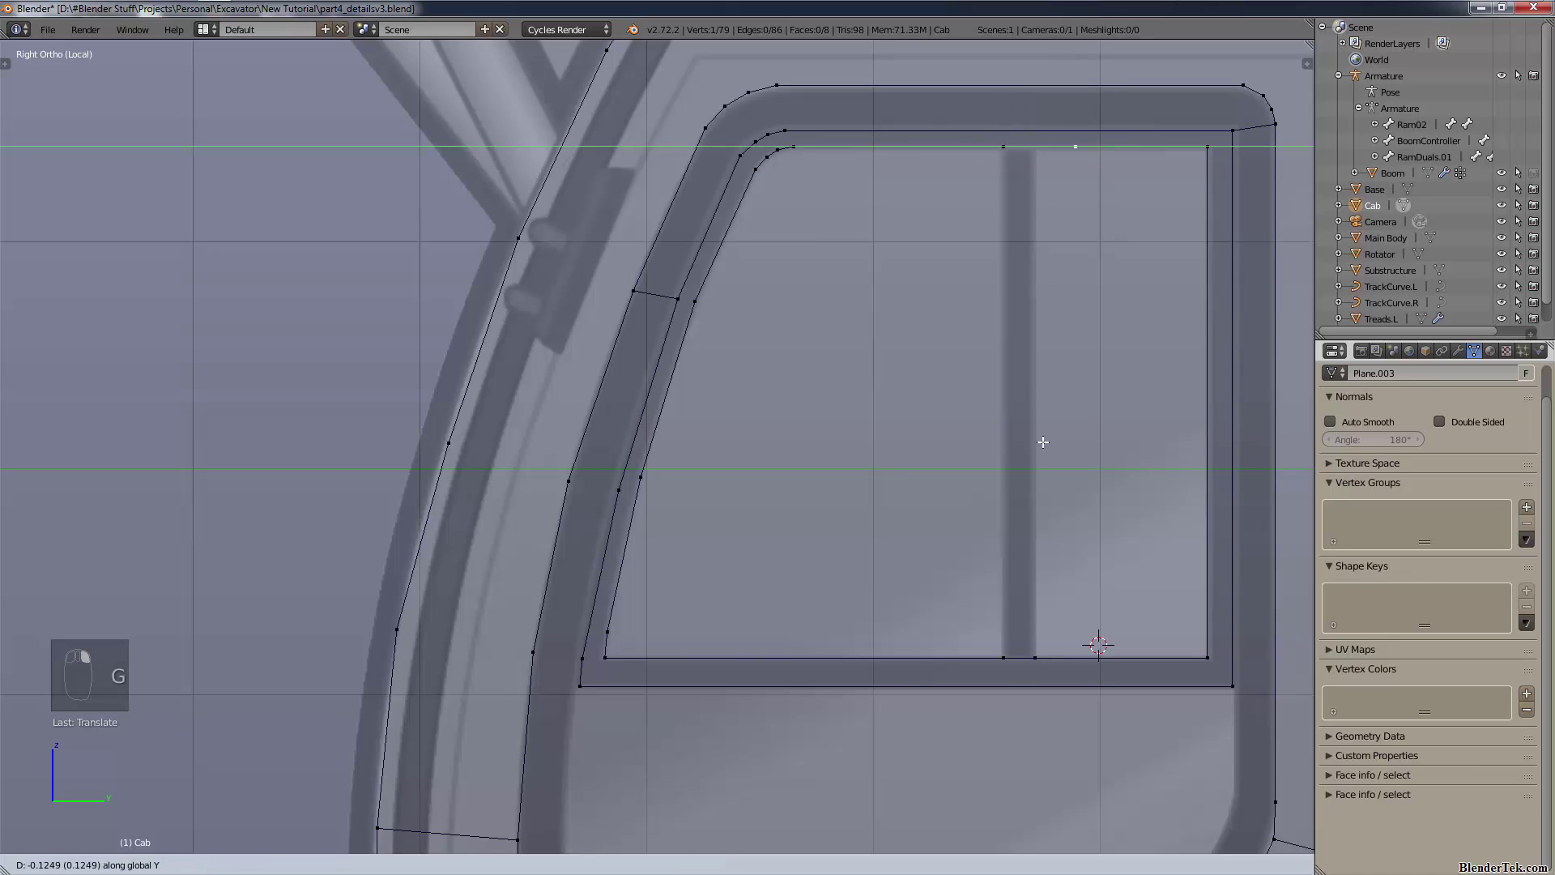
pyautogui.click(1050, 663)
# - Connect the inner outline's top and bottom divider vertices with two vertical edges, one along each side of the bar
pyautogui.rightClick(1038, 659)
pyautogui.keyDown('shift'); pyautogui.rightClick(1041, 144); pyautogui.keyUp('shift')
pyautogui.press('f')
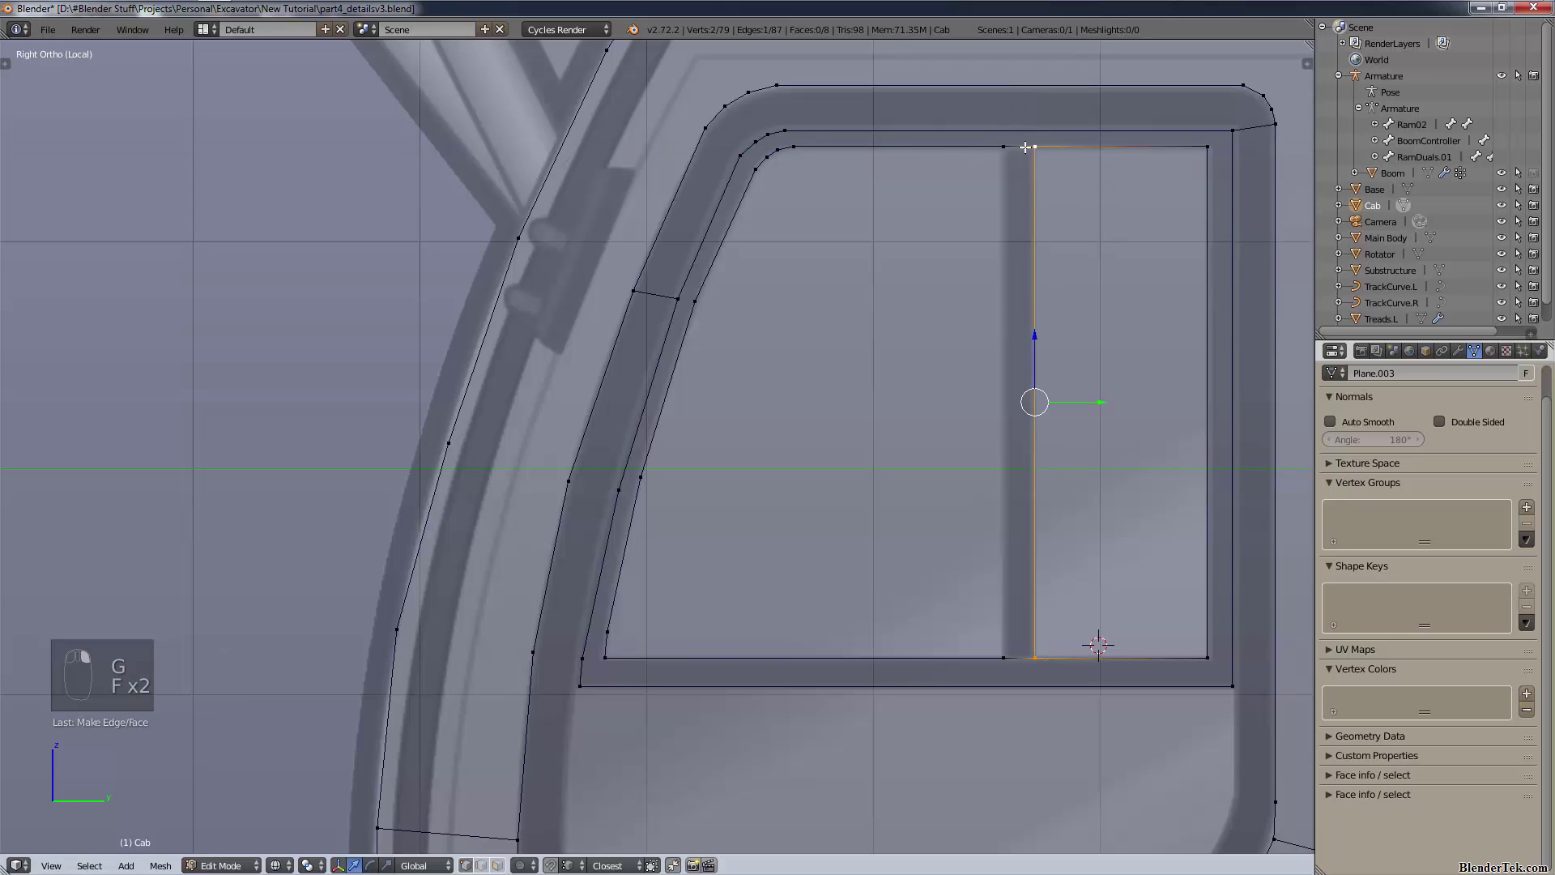
pyautogui.rightClick(1007, 147)
pyautogui.keyDown('shift'); pyautogui.rightClick(1003, 658); pyautogui.keyUp('shift')
pyautogui.press('f')
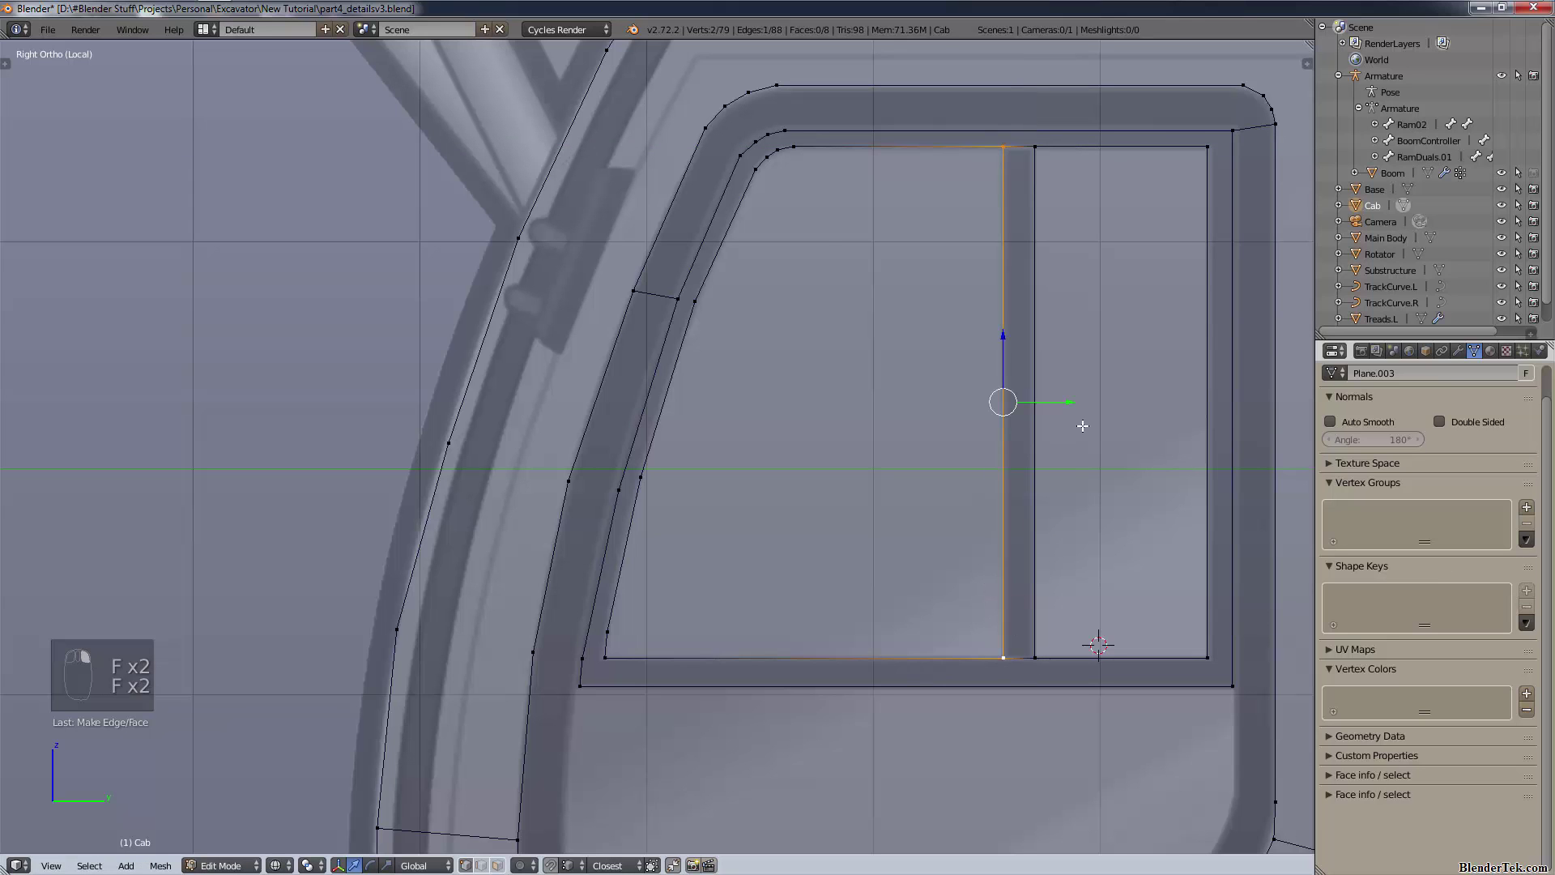
# - Inspect the door outline and window opening in solid shading, return to wireframe, and examine the door's lower part
pyautogui.scroll(-1, 929, 456)
pyautogui.keyDown('shift'); pyautogui.moveTo(929, 456); pyautogui.dragTo(998, 322, button='middle'); pyautogui.keyUp('shift')
pyautogui.keyDown('shift'); pyautogui.moveTo(1001, 307); pyautogui.dragTo(968, 226, button='middle'); pyautogui.keyUp('shift')
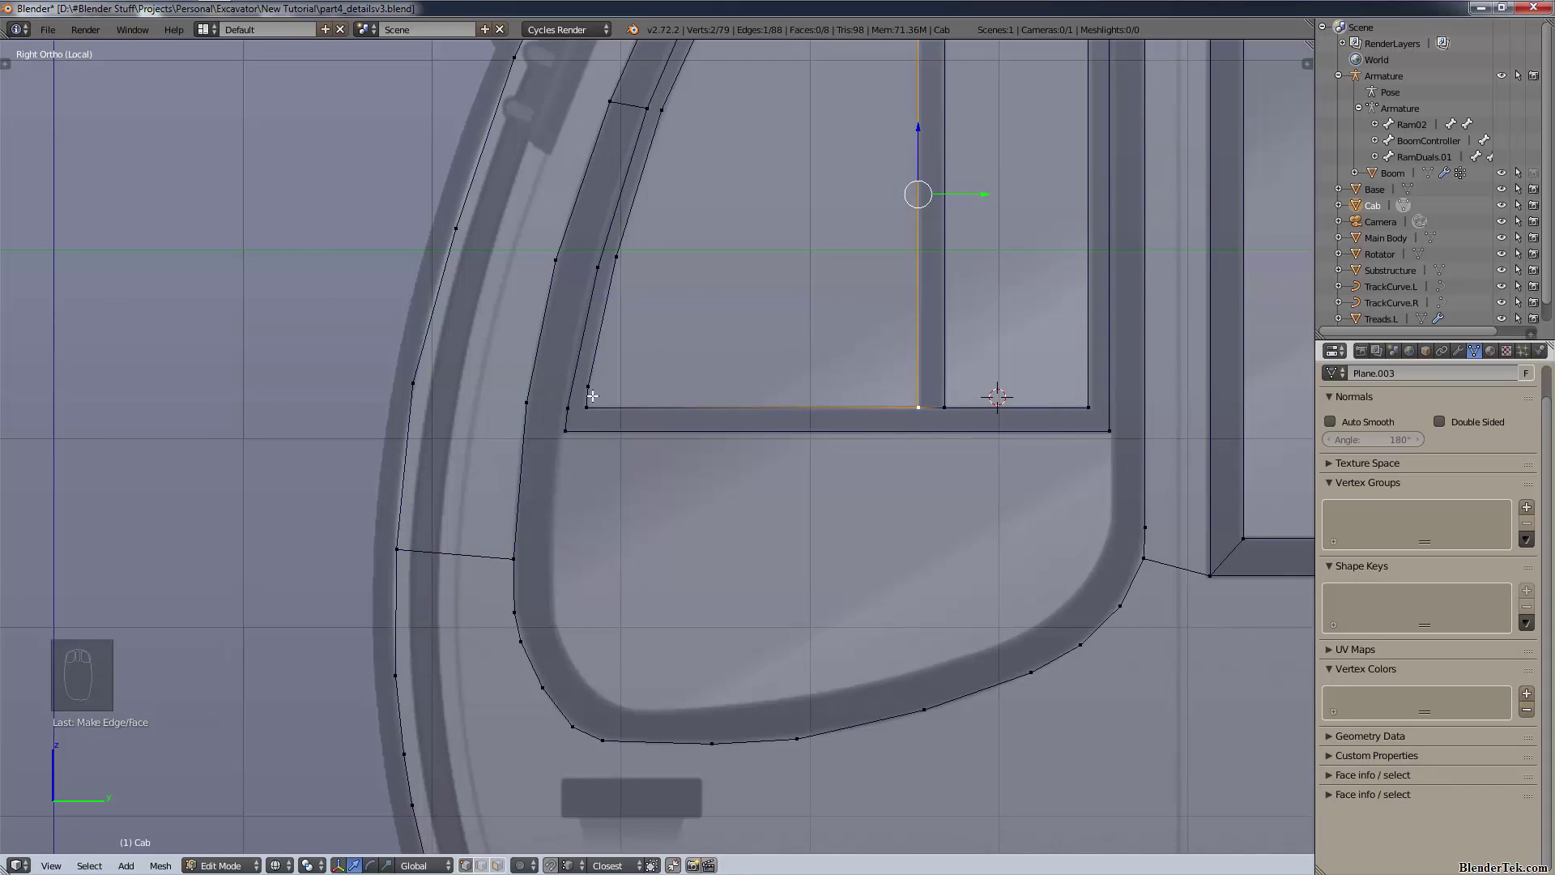
pyautogui.scroll(-1, 634, 452)
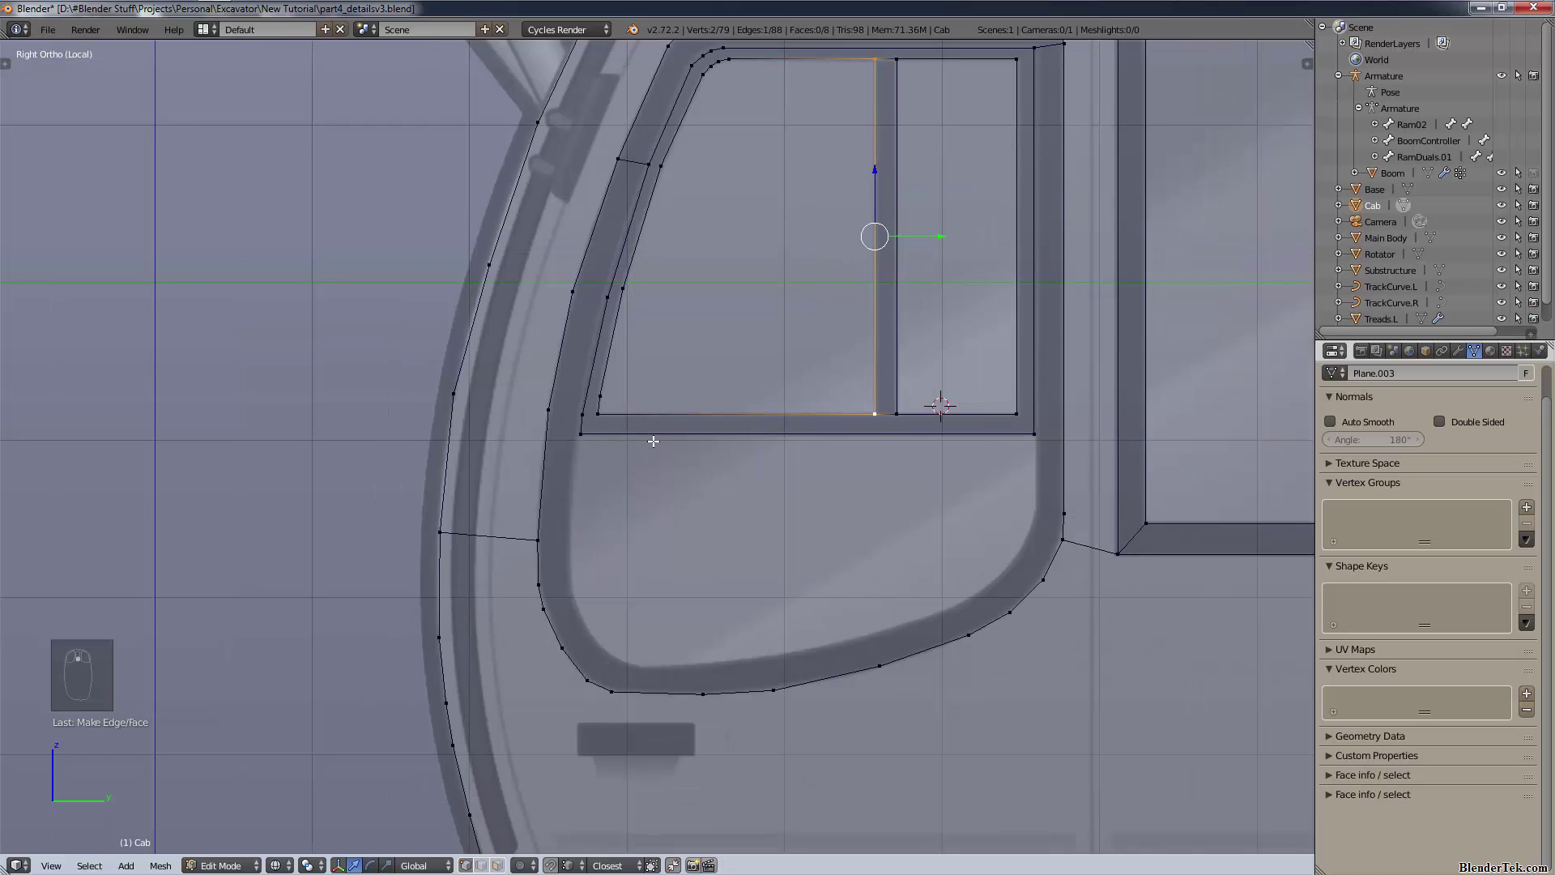
pyautogui.keyDown('shift'); pyautogui.moveTo(653, 441); pyautogui.dragTo(653, 476, button='middle'); pyautogui.keyUp('shift')
pyautogui.press('z')
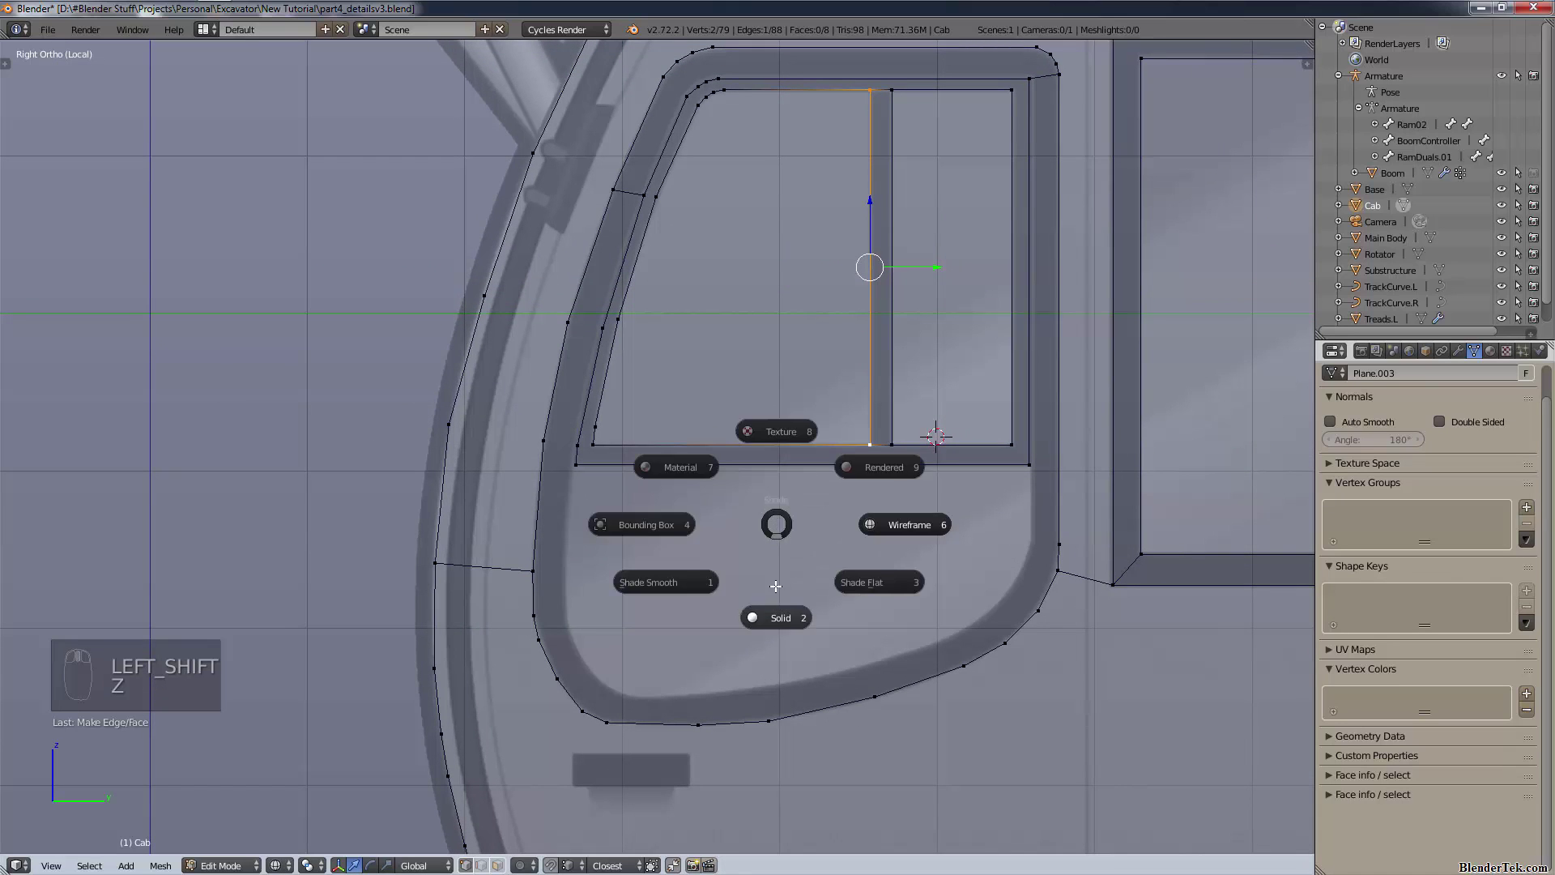
pyautogui.click(772, 599)
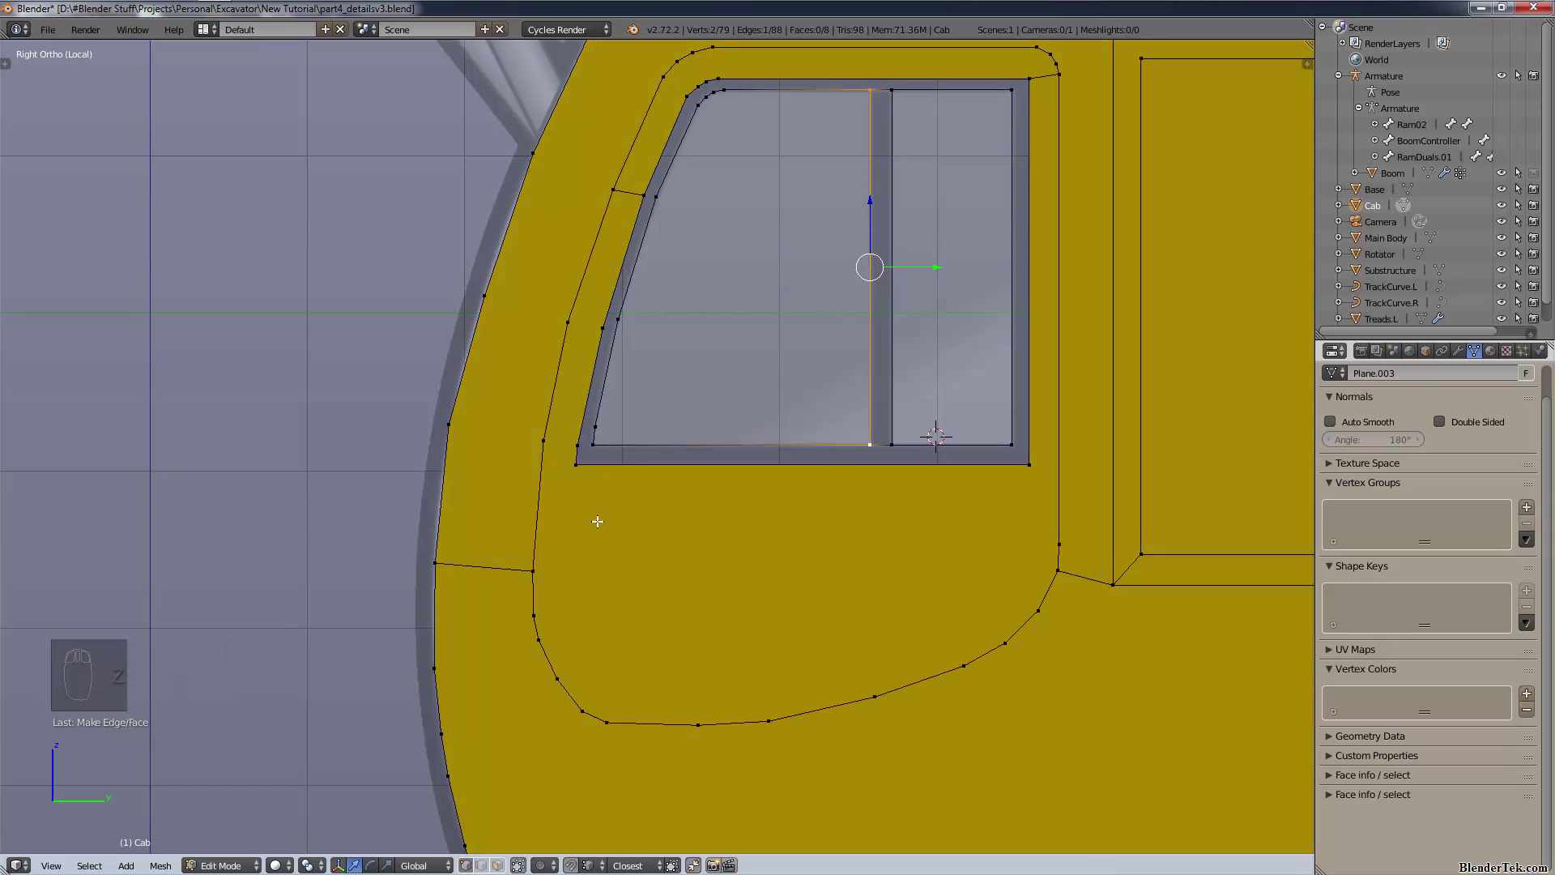
pyautogui.press('z')
pyautogui.click(727, 649)
pyautogui.scroll(1, 734, 625)
pyautogui.keyDown('shift'); pyautogui.moveTo(734, 625); pyautogui.dragTo(726, 545, button='middle'); pyautogui.keyUp('shift')
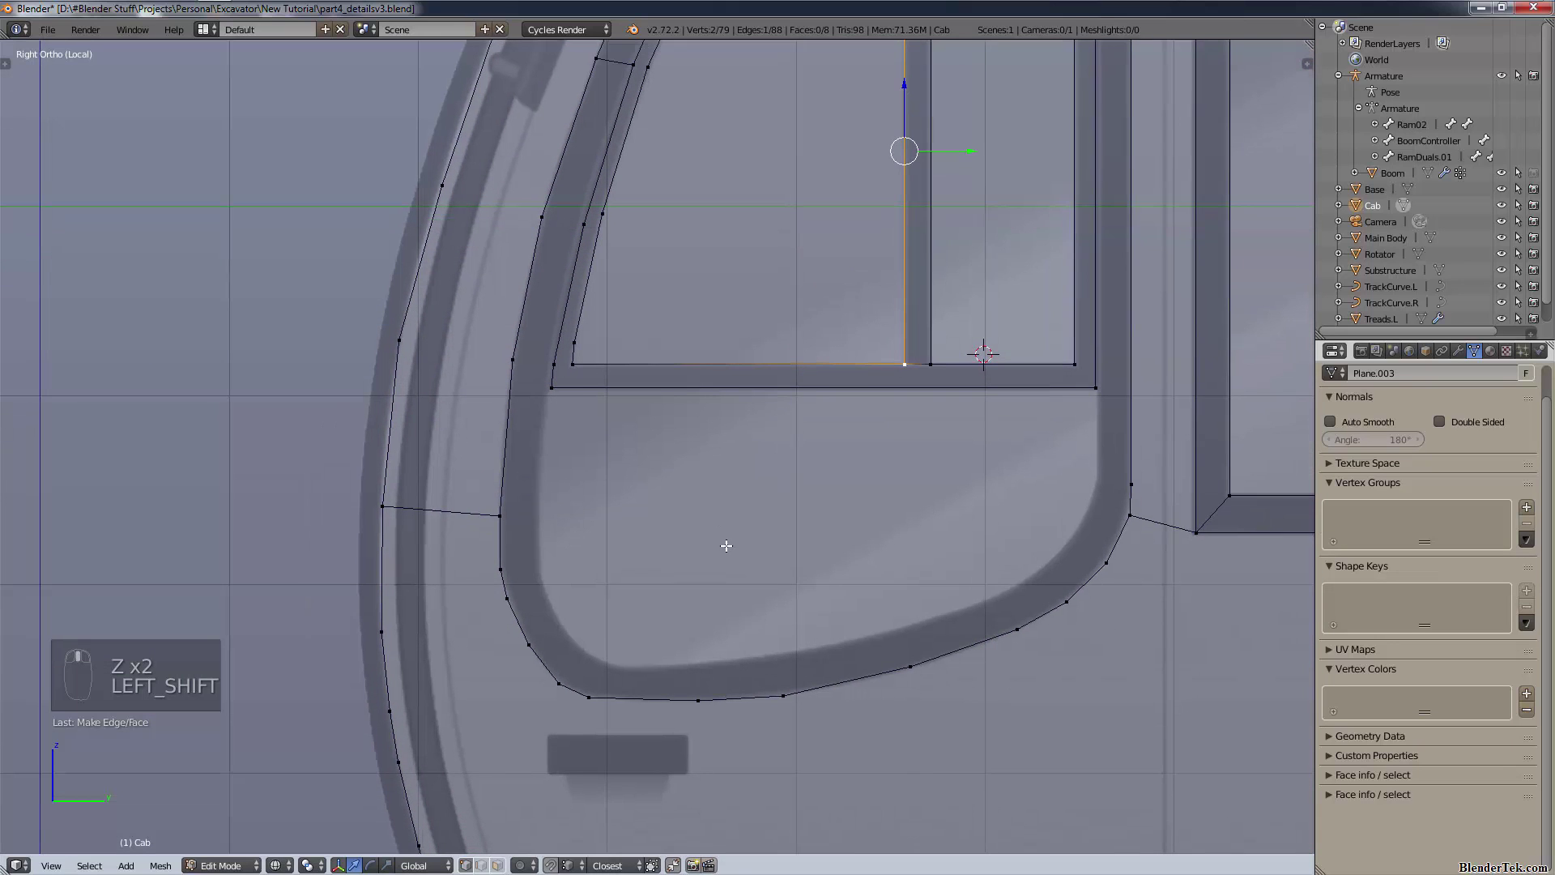
pyautogui.scroll(1, 717, 548)
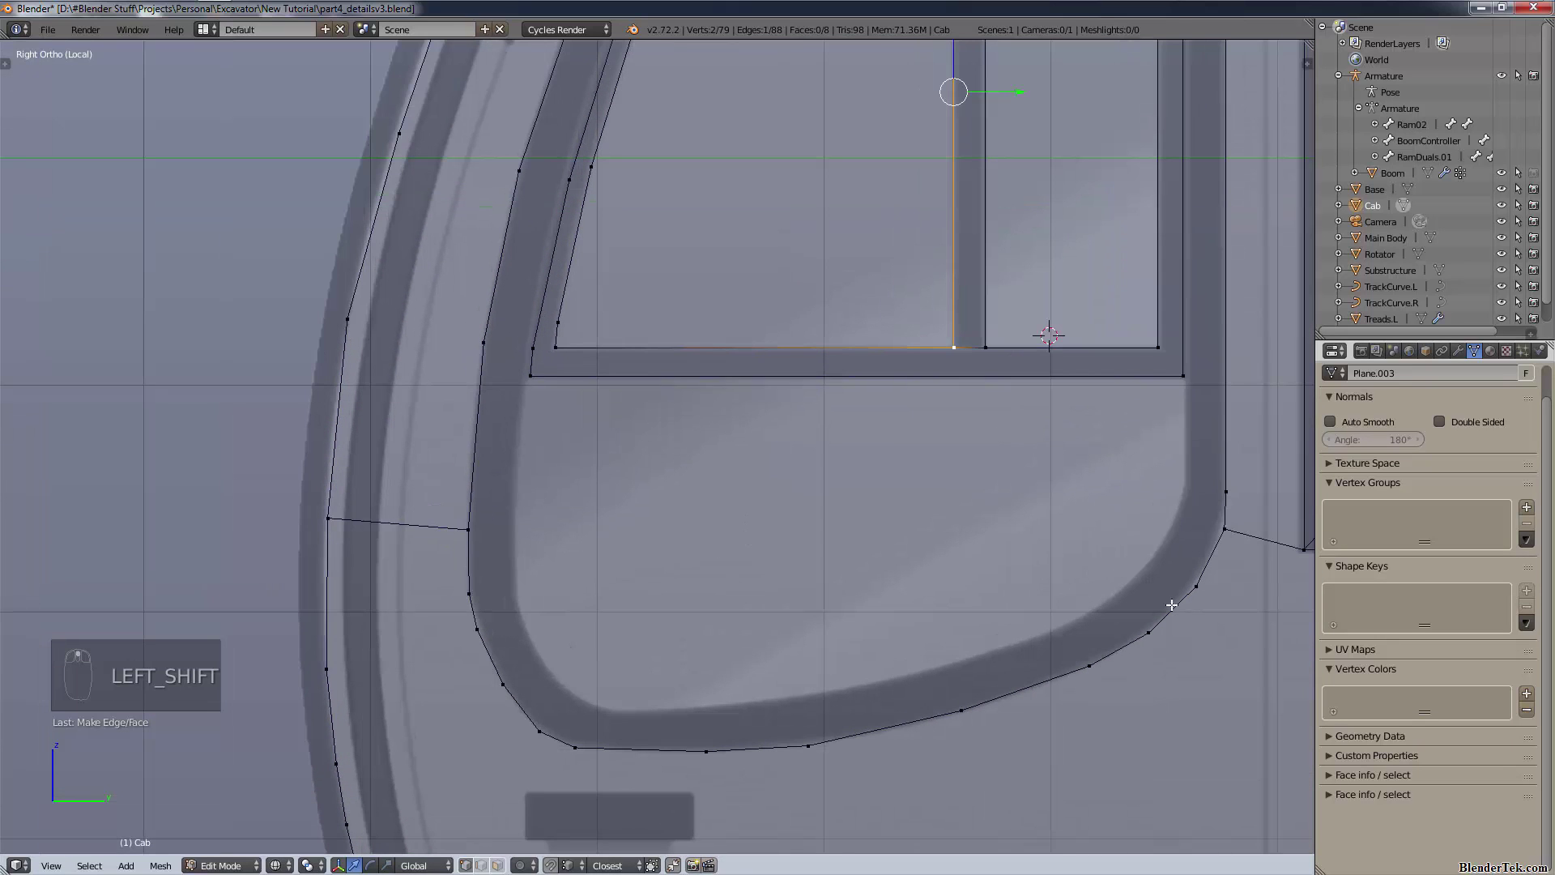
pyautogui.press('c')
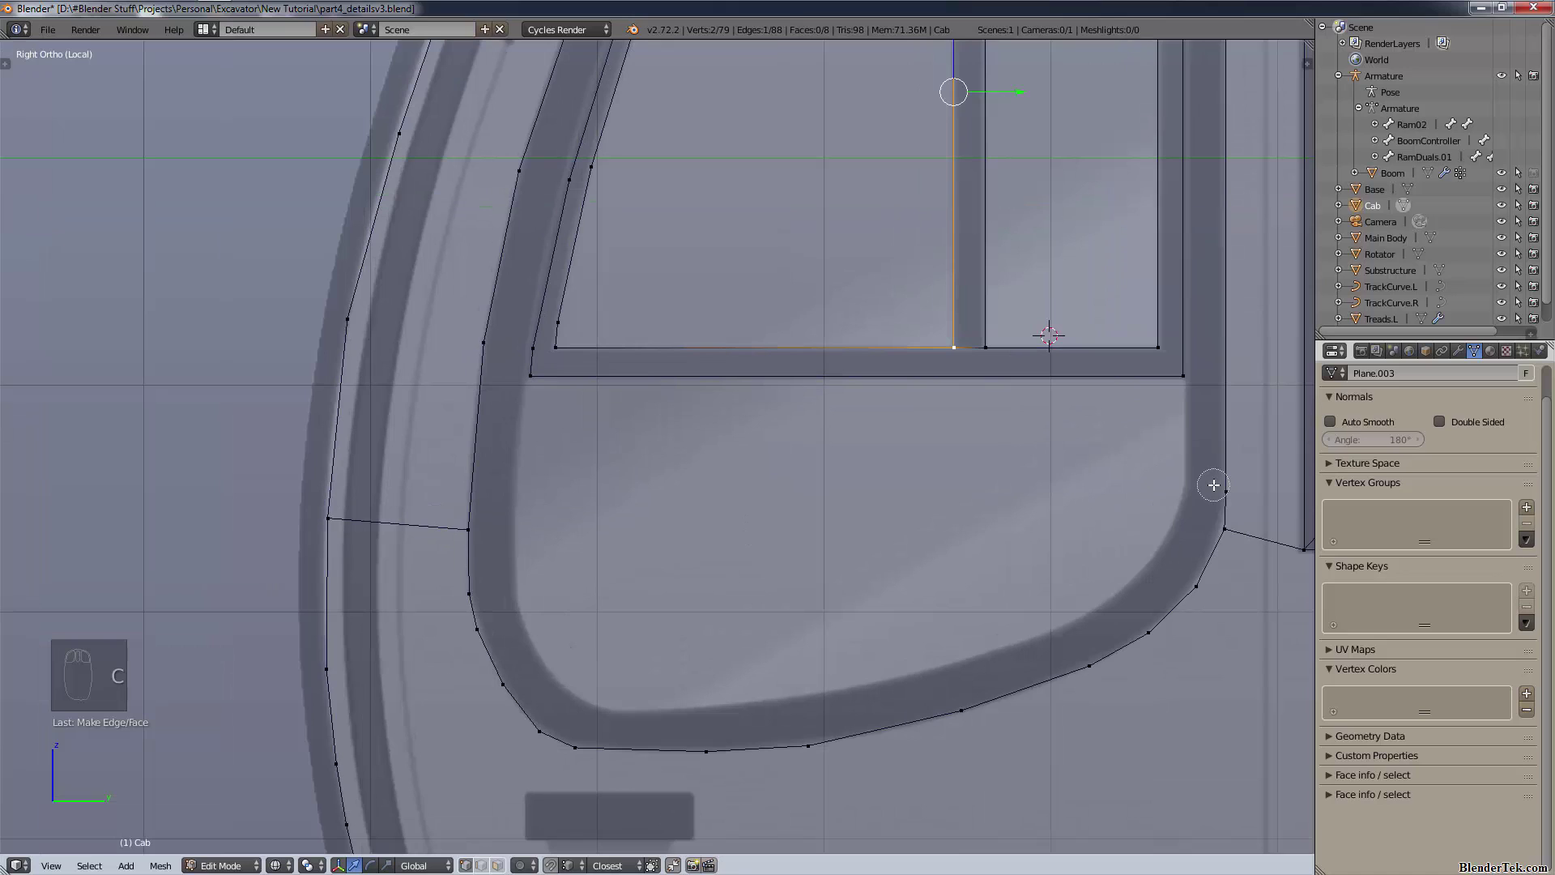
pyautogui.click(1213, 486)
pyautogui.rightClick(1198, 549)
# - Duplicate the lower curve of the door outline from rear to front side in place and scale the copy to about 0.865
pyautogui.press('a')
pyautogui.press('c')
pyautogui.moveTo(1213, 495)
pyautogui.mouseDown()
pyautogui.moveTo(1190, 603)
pyautogui.moveTo(1166, 616)
pyautogui.mouseUp()
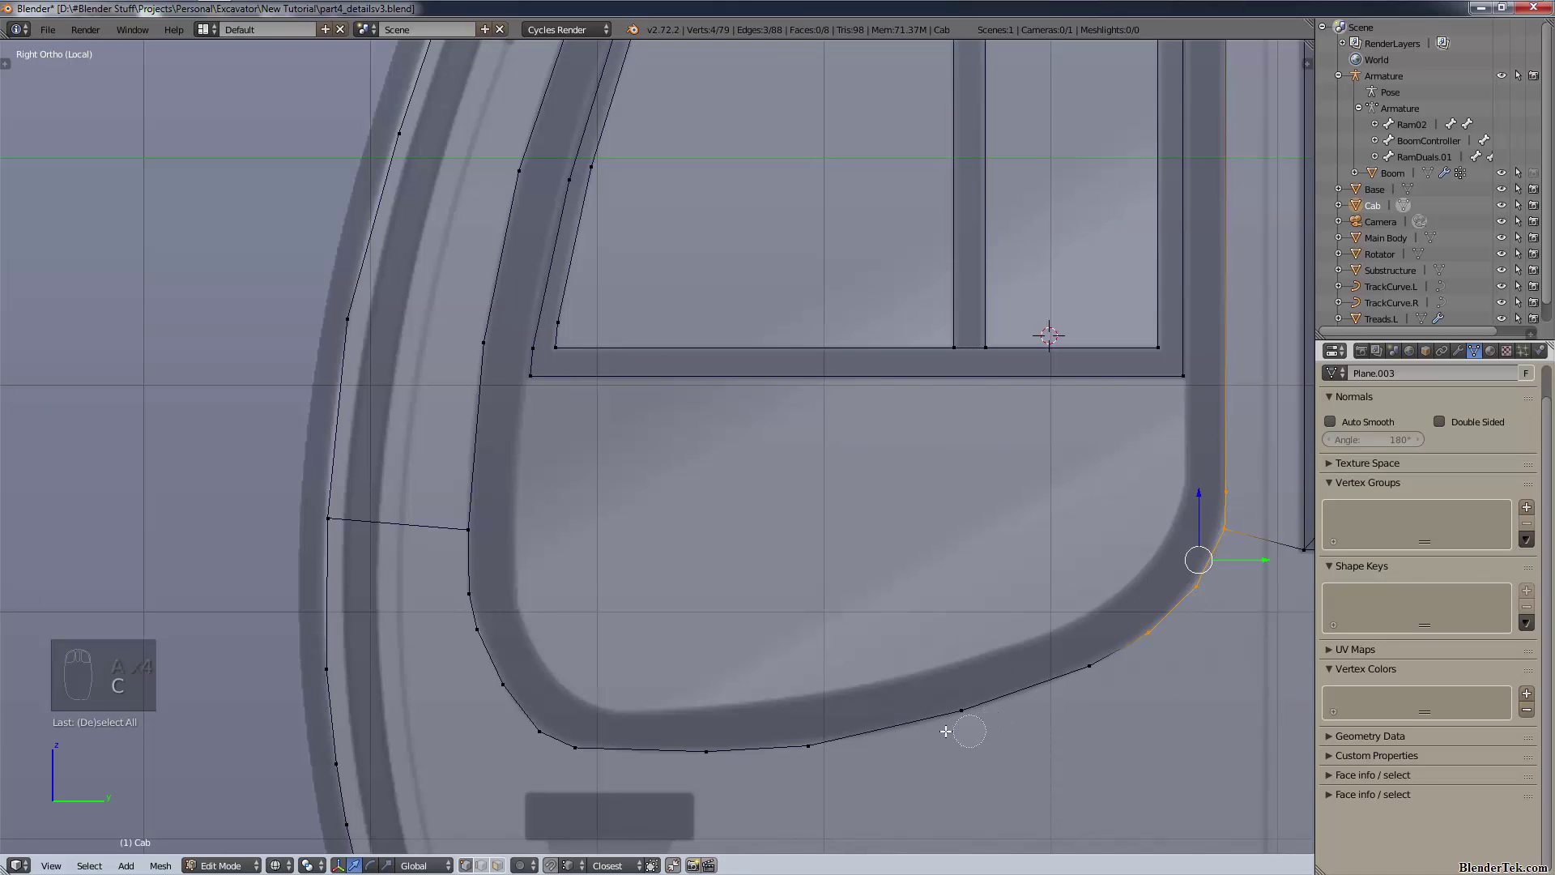
pyautogui.moveTo(946, 731)
pyautogui.mouseDown()
pyautogui.moveTo(1041, 684)
pyautogui.moveTo(826, 736)
pyautogui.moveTo(687, 747)
pyautogui.moveTo(486, 681)
pyautogui.moveTo(465, 549)
pyautogui.mouseUp()
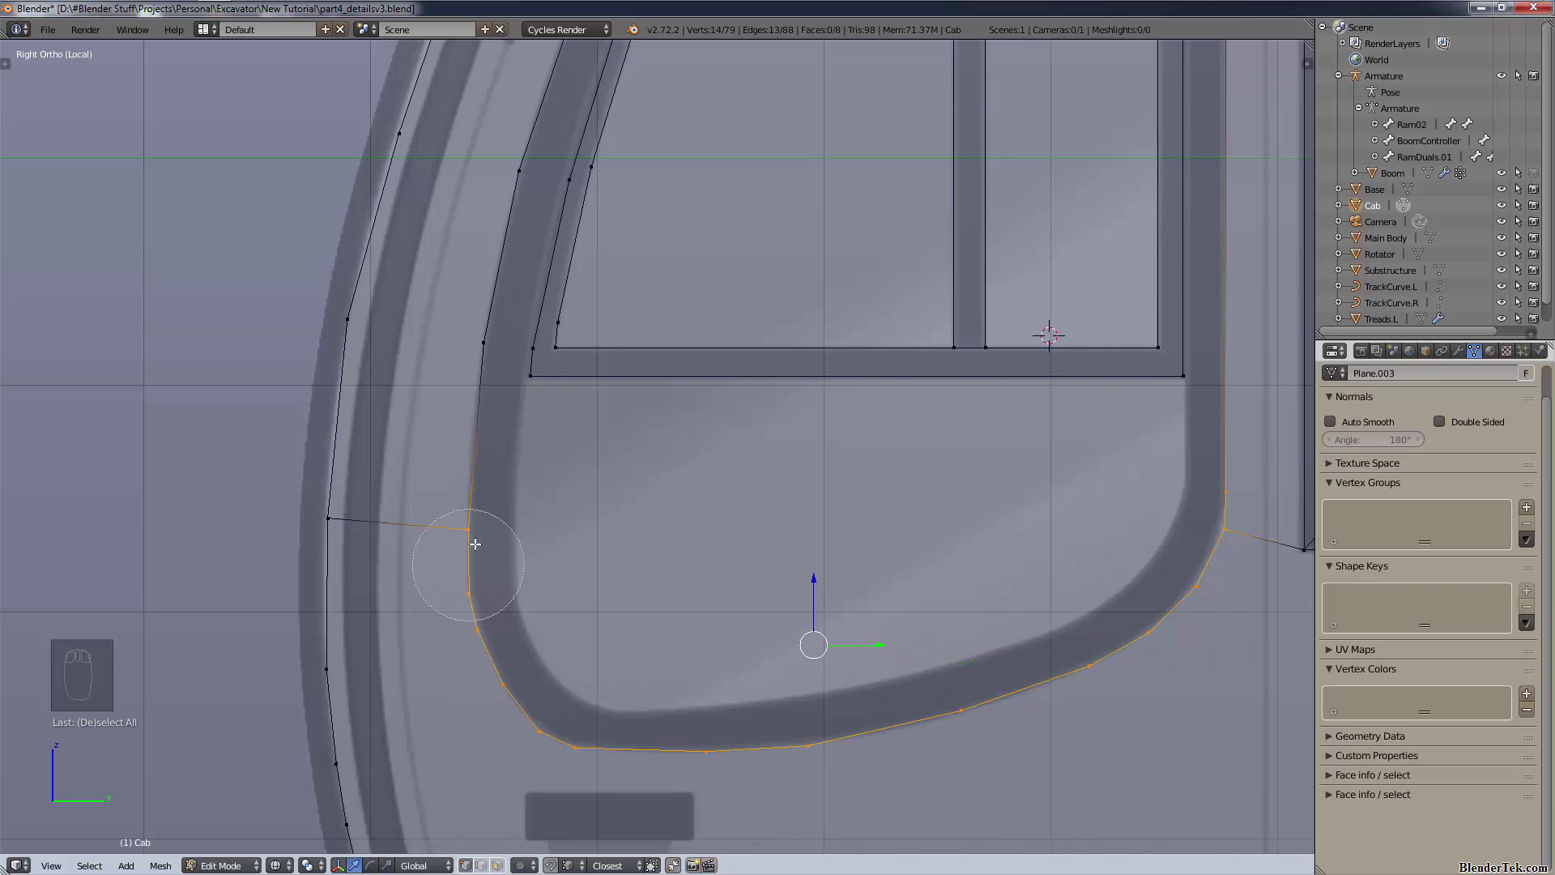
pyautogui.rightClick(509, 466)
pyautogui.press('c')
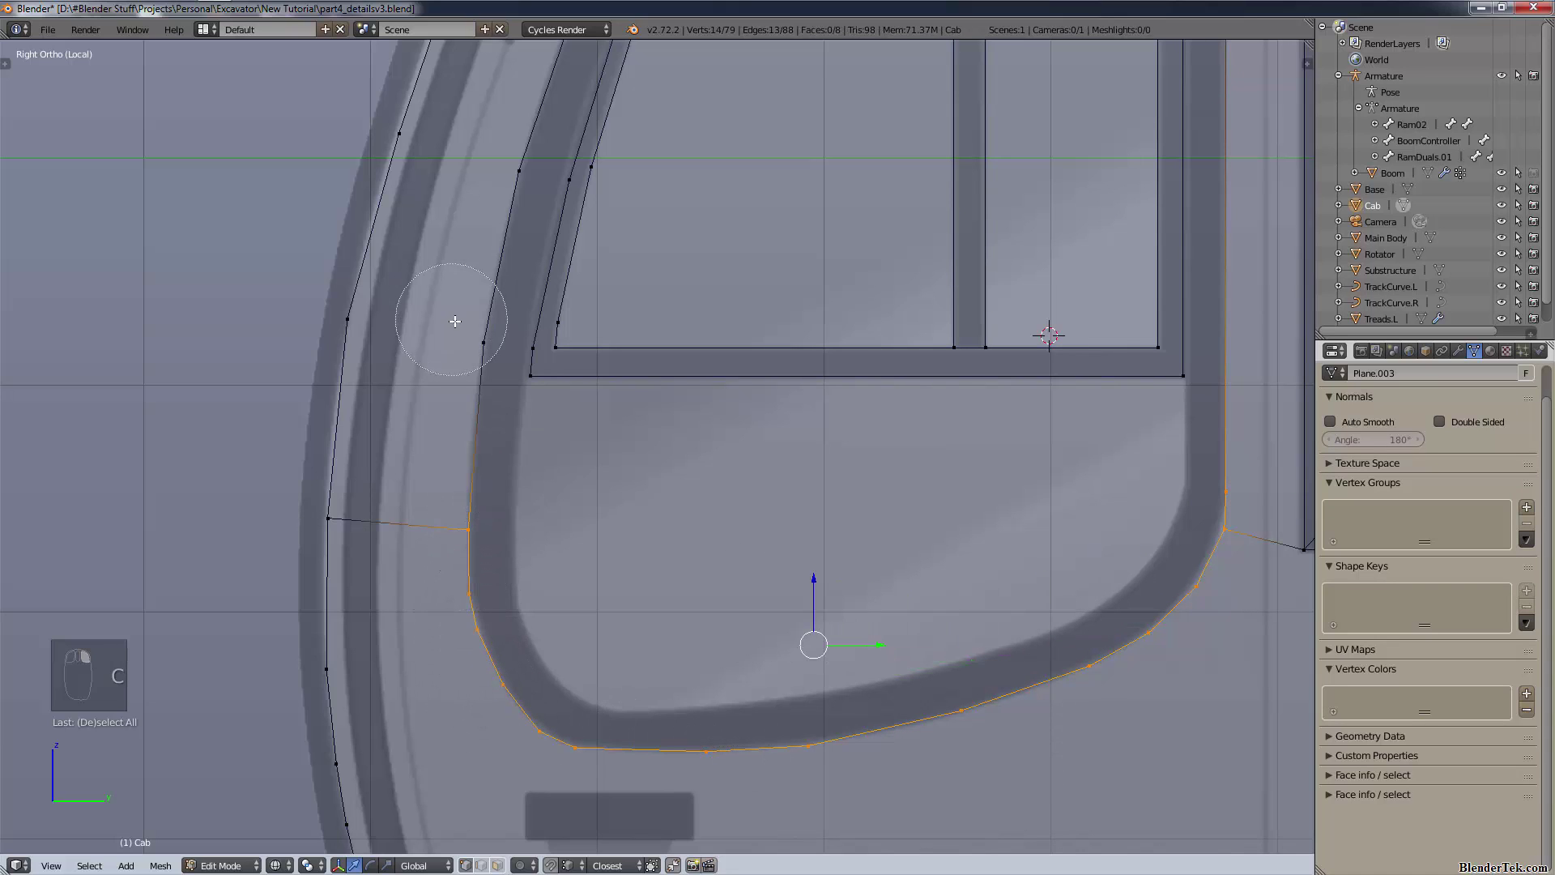
pyautogui.click(452, 328)
pyautogui.rightClick(494, 486)
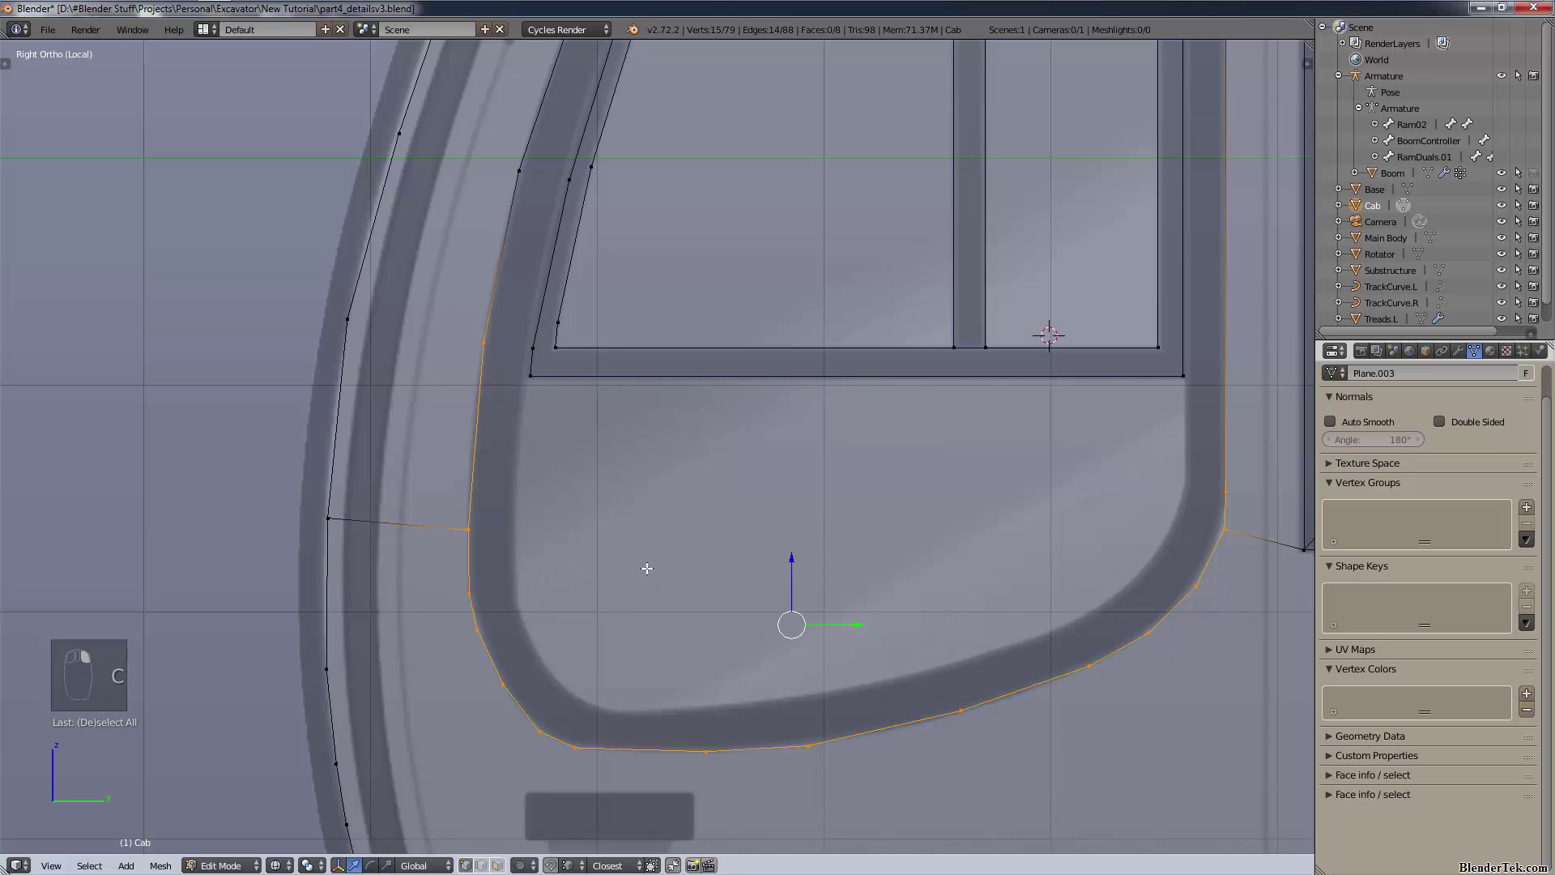
pyautogui.hotkey('shift', 'd')
pyautogui.rightClick(739, 565)
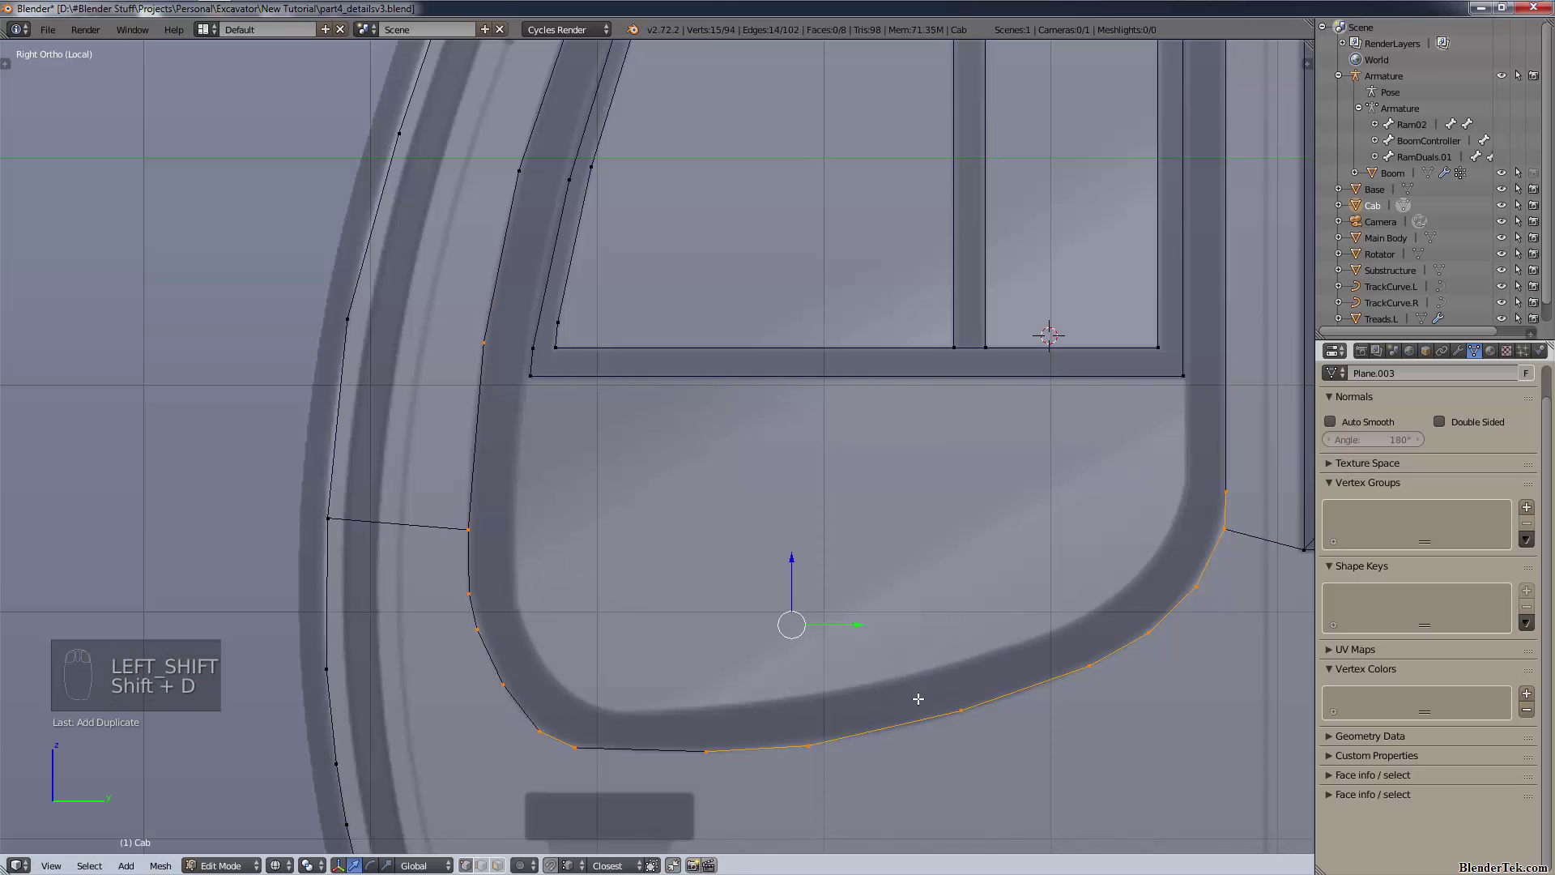
pyautogui.press('s')
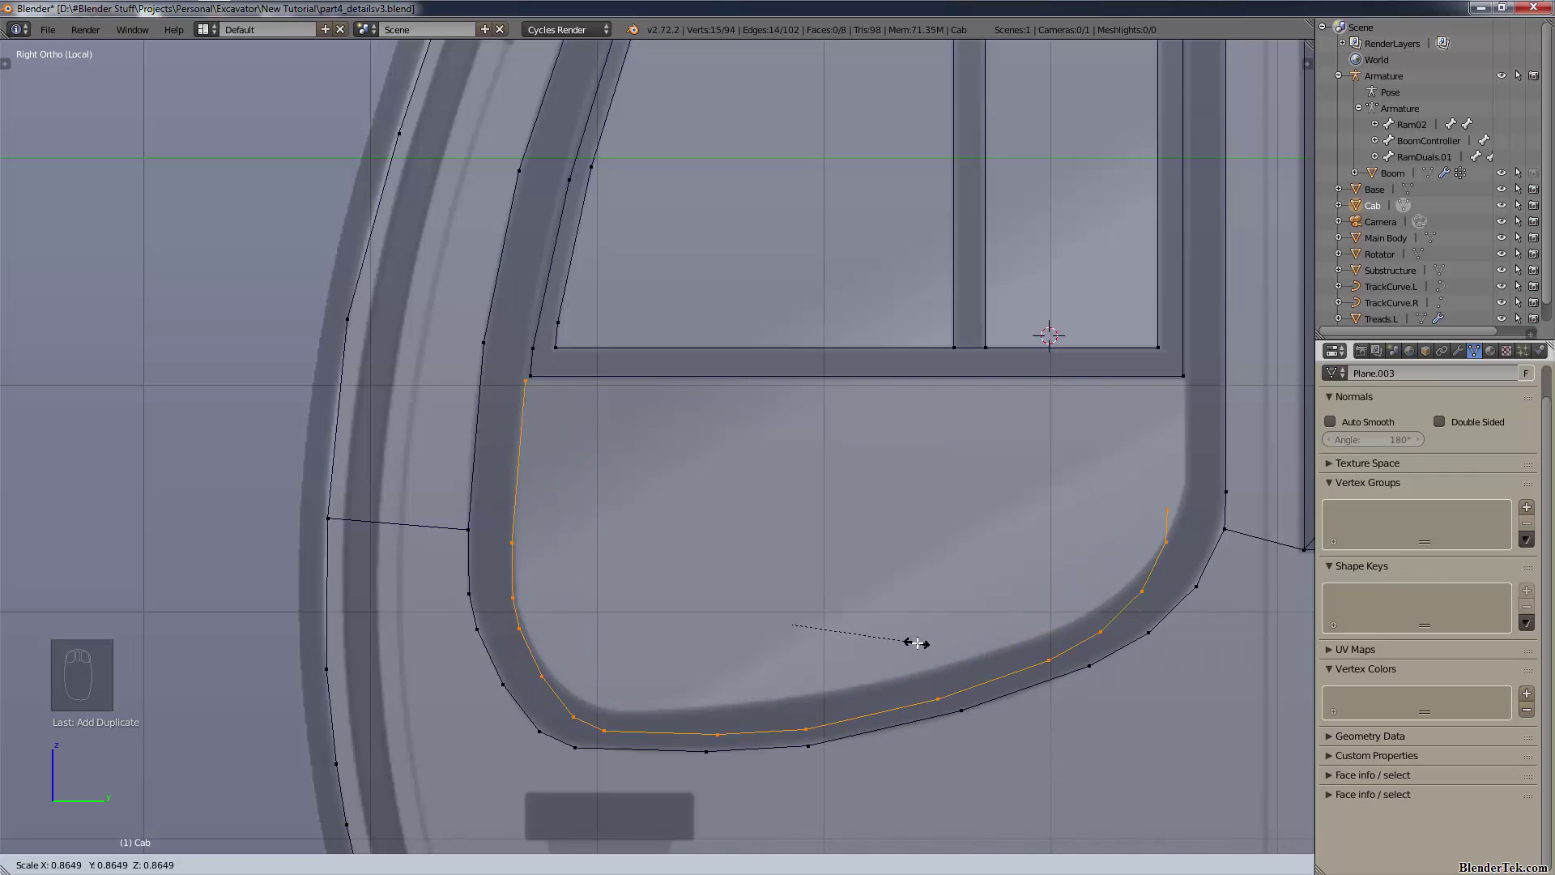
pyautogui.click(916, 643)
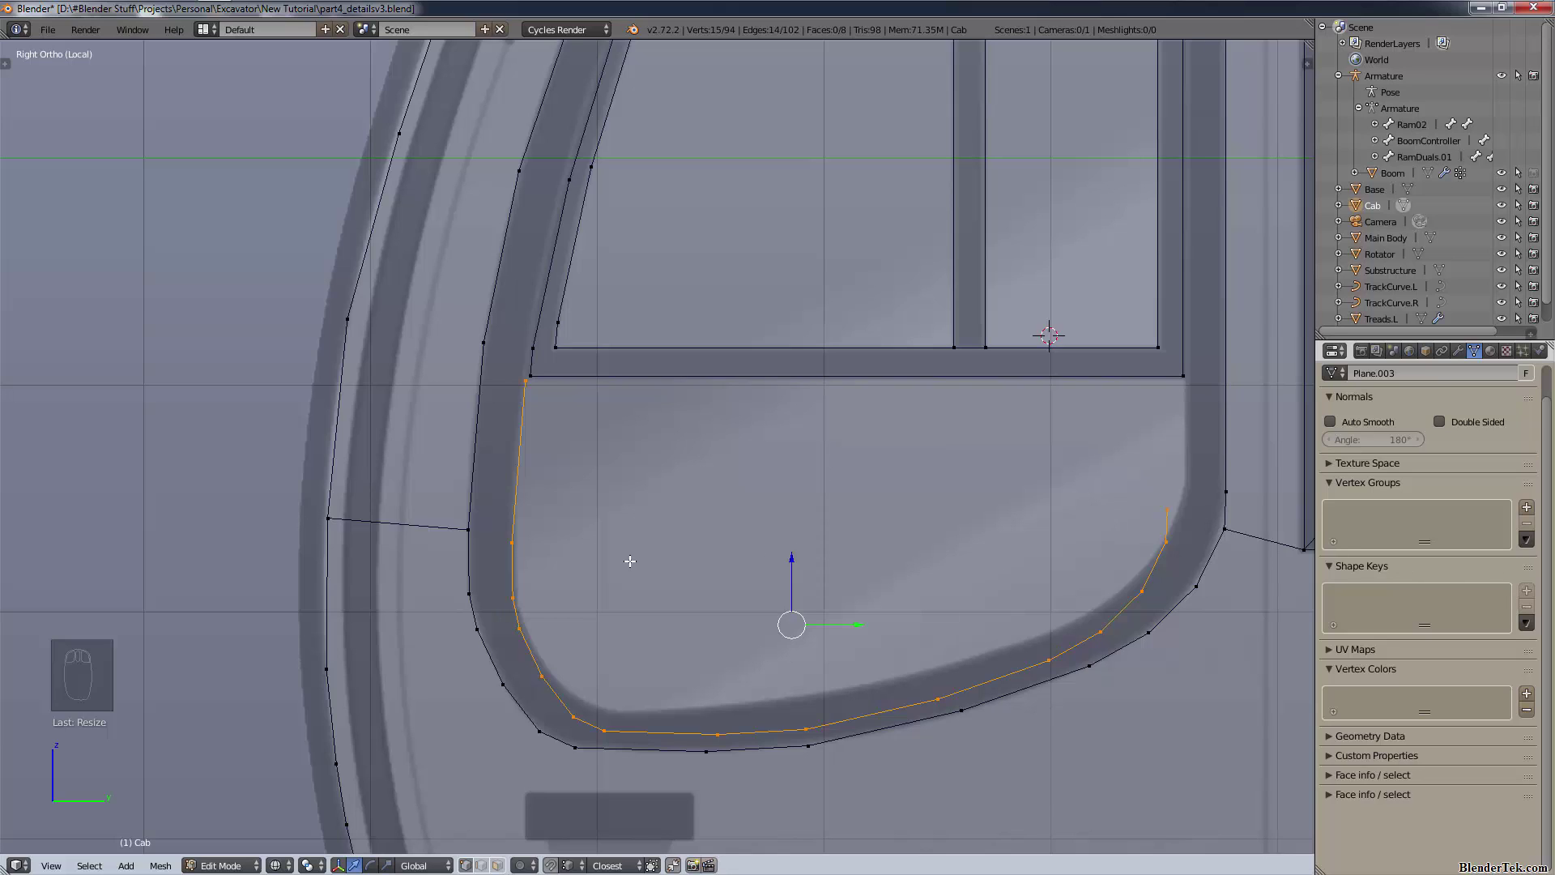
# - Merge the upper front end vertex of the scaled curve with the lower front corner of the window frame
pyautogui.rightClick(529, 559)
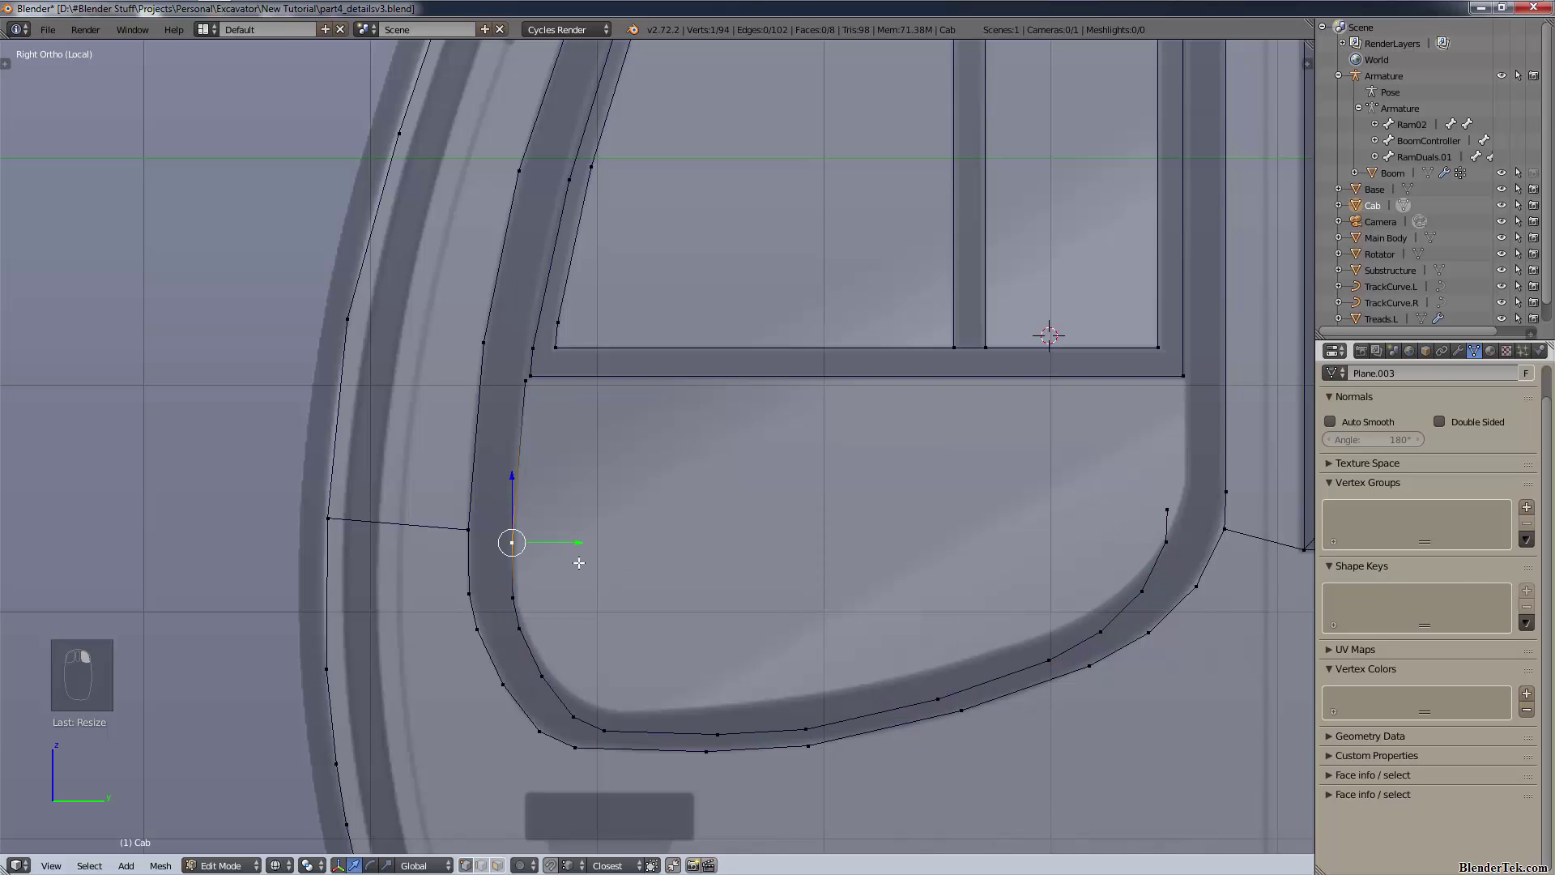
pyautogui.rightClick(523, 384)
pyautogui.keyDown('shift'); pyautogui.rightClick(534, 378); pyautogui.keyUp('shift')
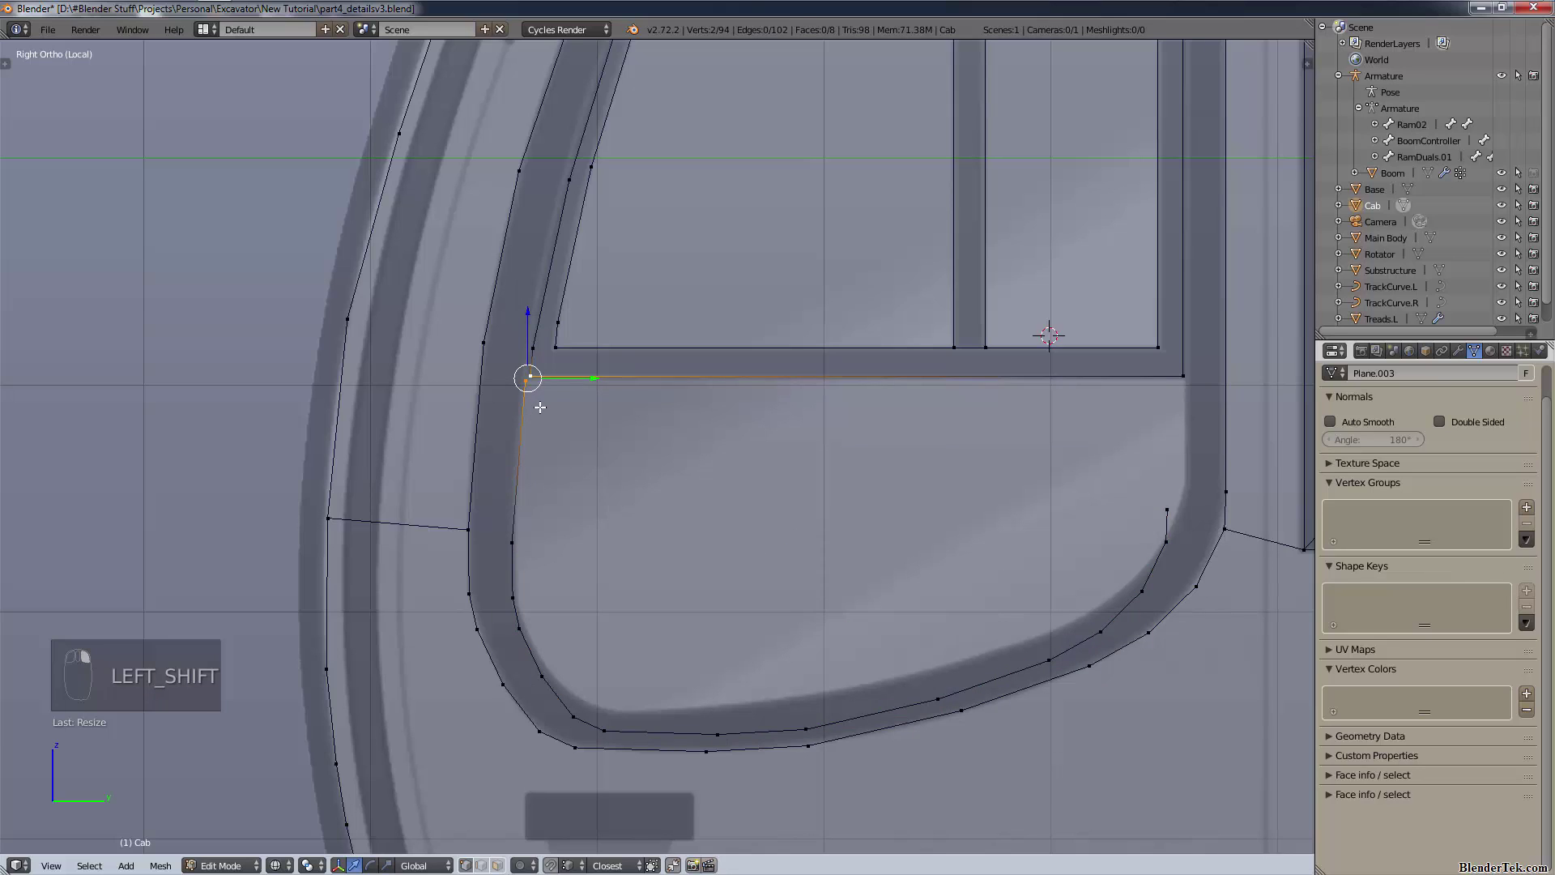
pyautogui.hotkey('alt', 'm')
pyautogui.click(540, 404)
# - Move the three vertices down the scaled curve's front side onto the inner edge of the blueprint's door frame
pyautogui.rightClick(523, 530)
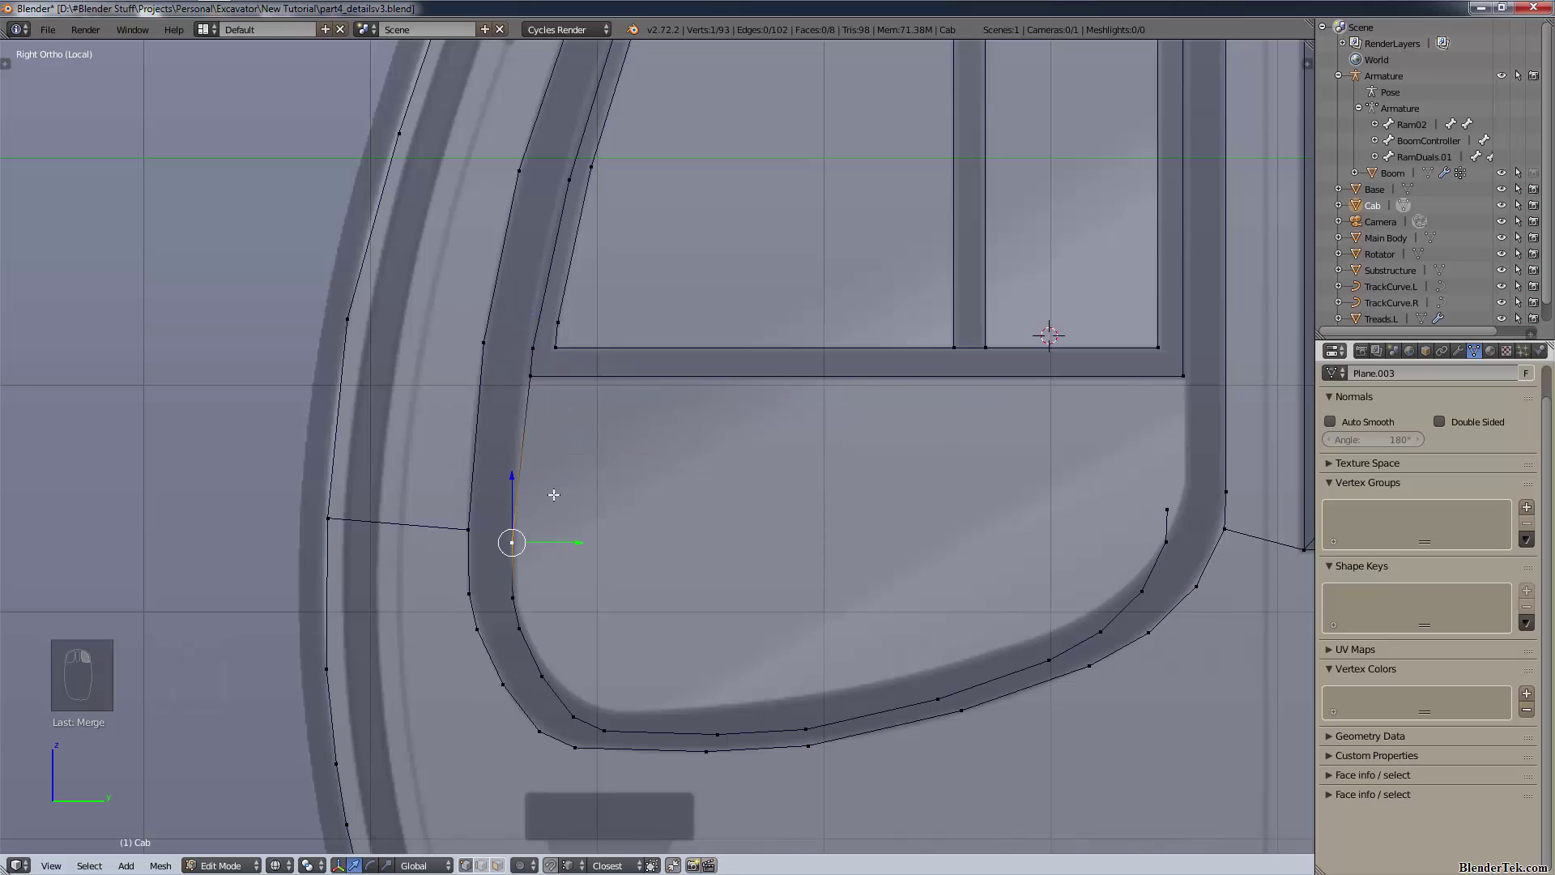
pyautogui.press('g')
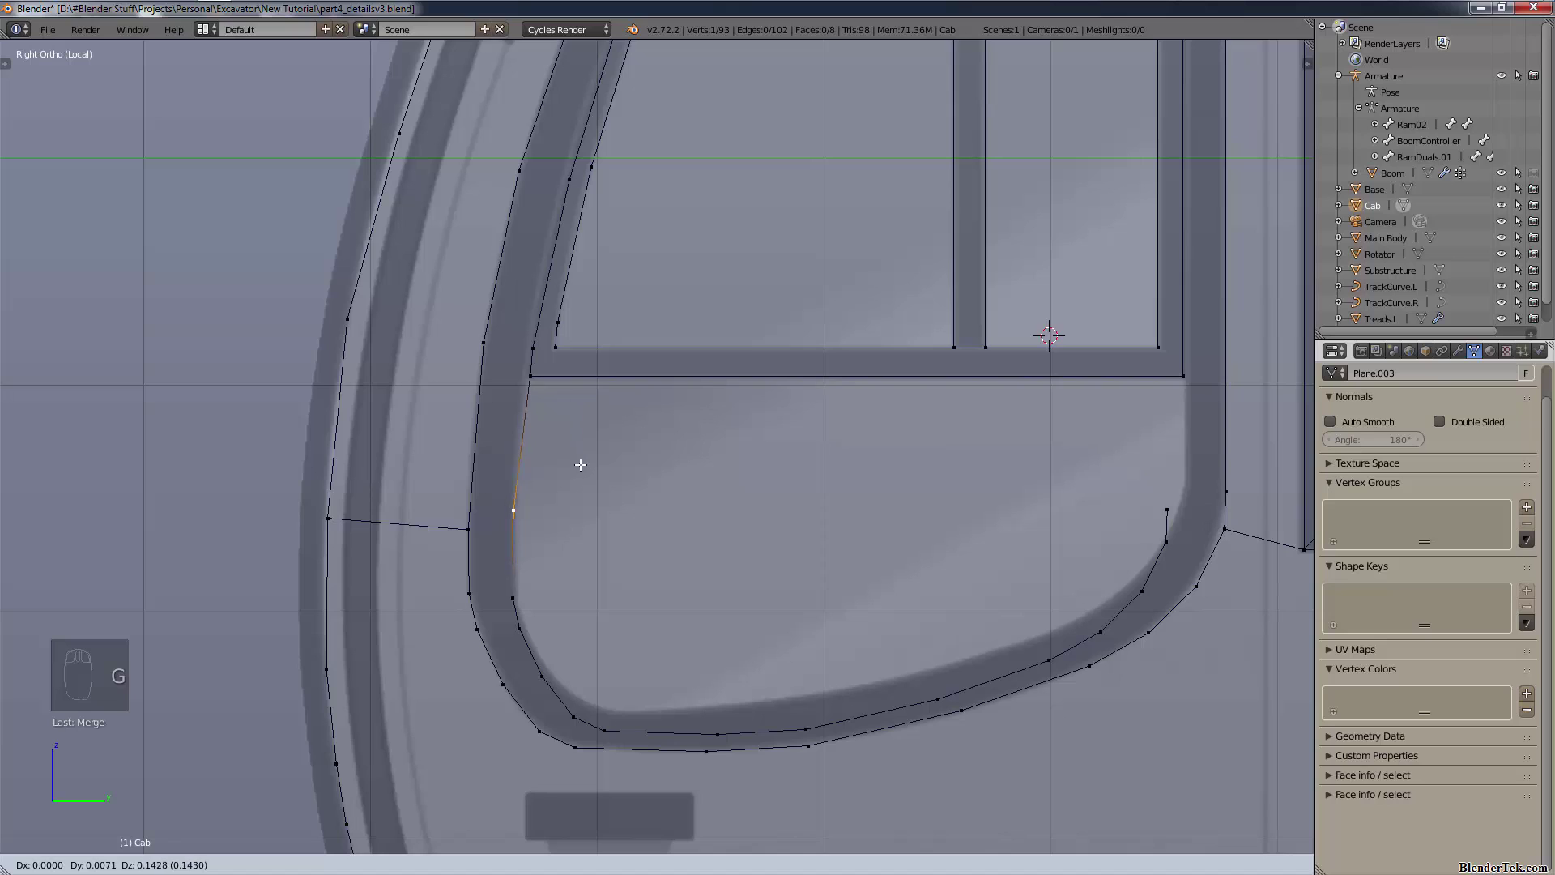
pyautogui.click(581, 465)
pyautogui.rightClick(521, 586)
pyautogui.press('g')
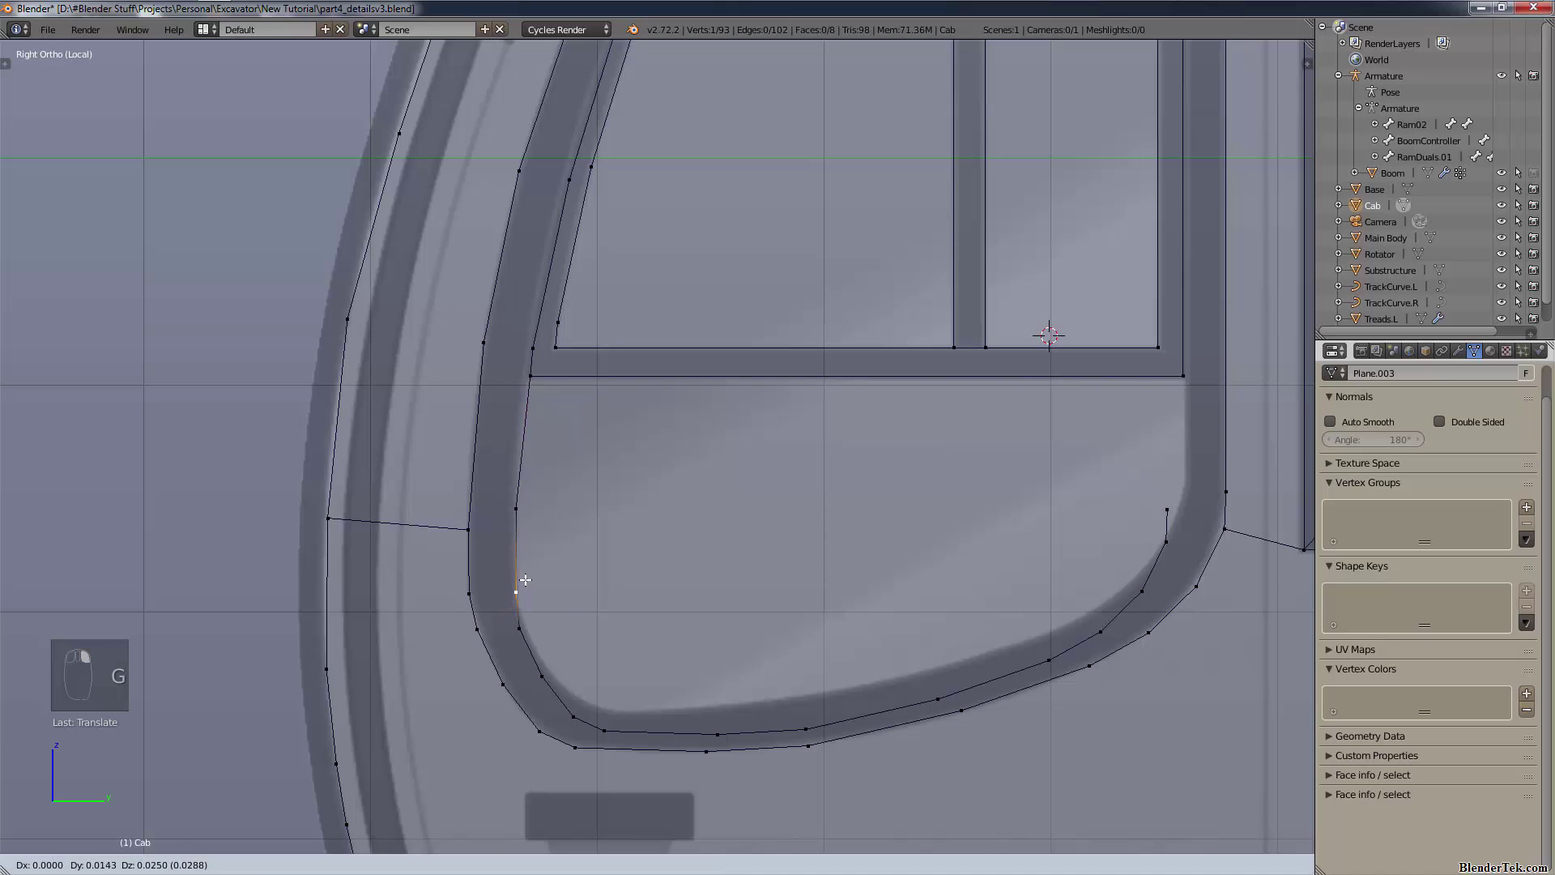
pyautogui.click(524, 571)
pyautogui.rightClick(522, 624)
pyautogui.press('g')
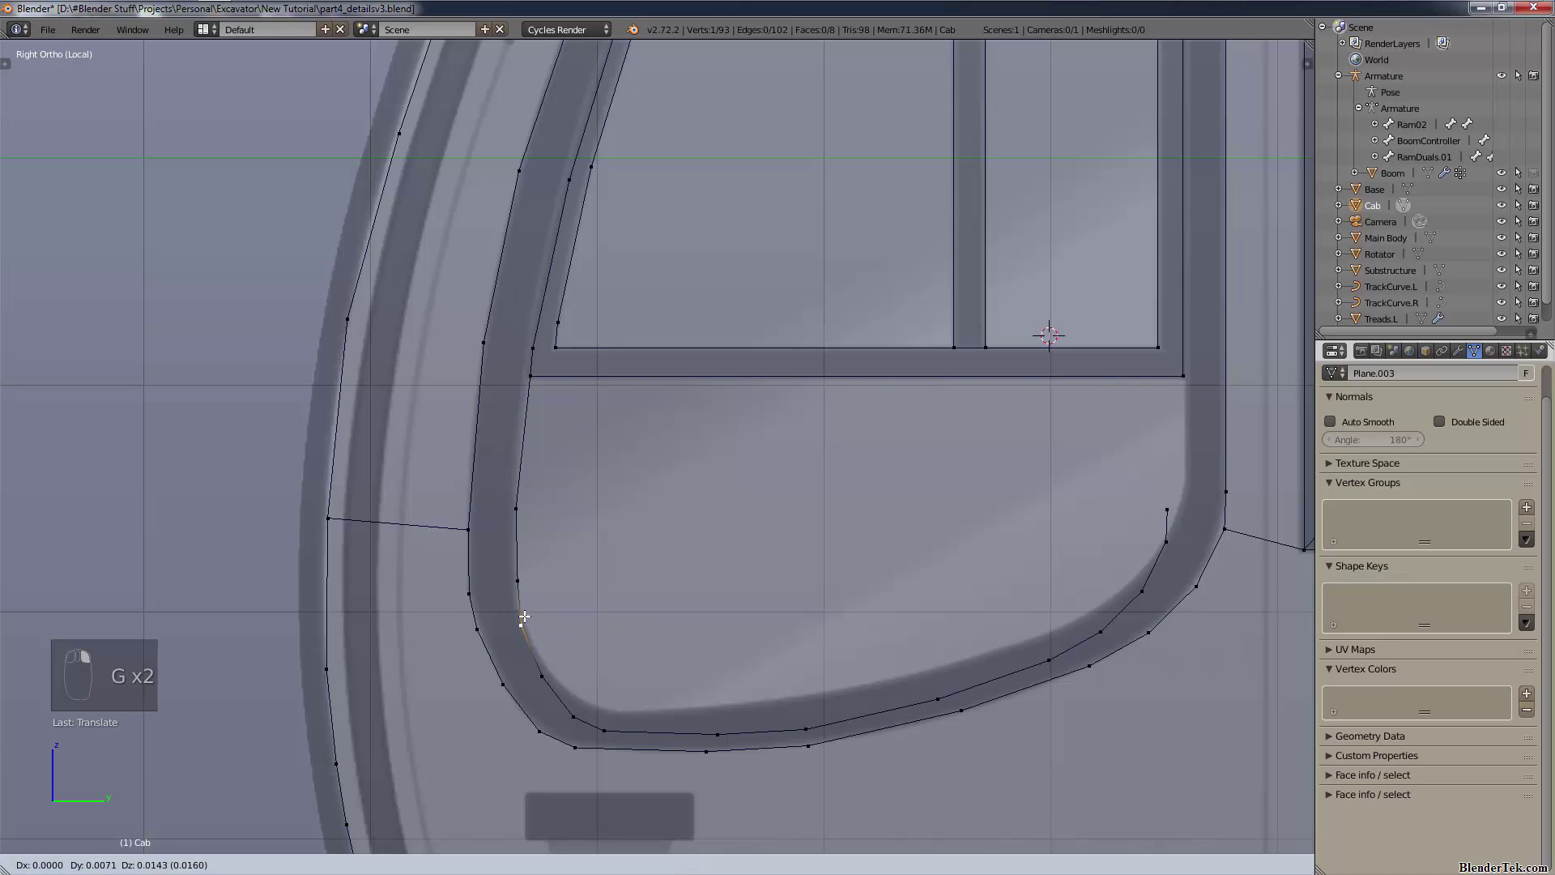
pyautogui.click(523, 611)
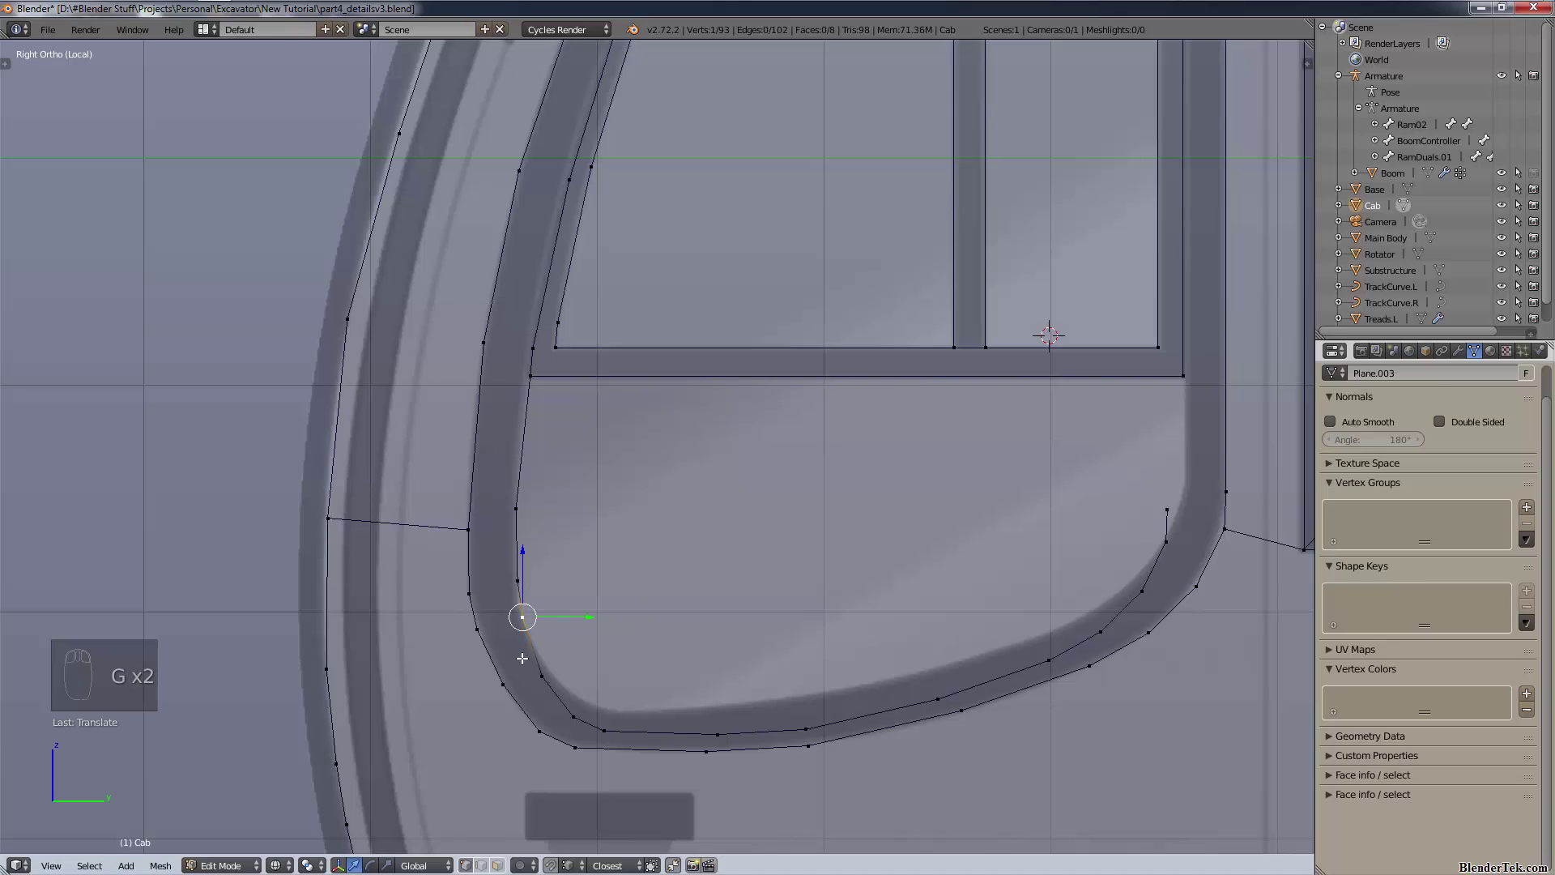
# - Move the vertices around the scaled curve's lower front corner onto the inner edge of the blueprint's door frame
pyautogui.press('g')
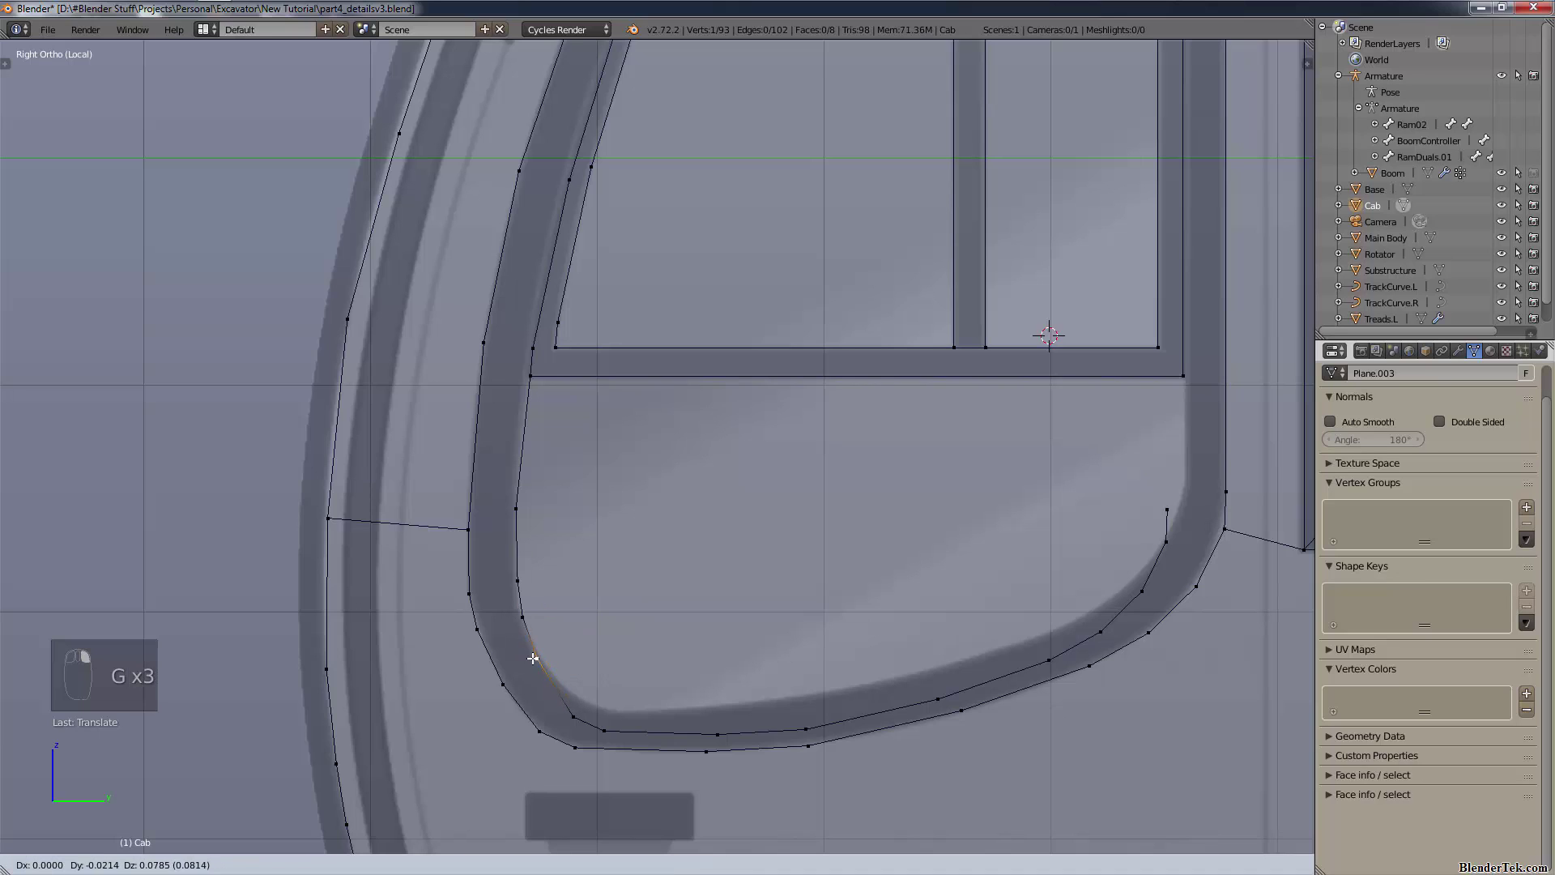
pyautogui.click(537, 654)
pyautogui.rightClick(564, 709)
pyautogui.press('g')
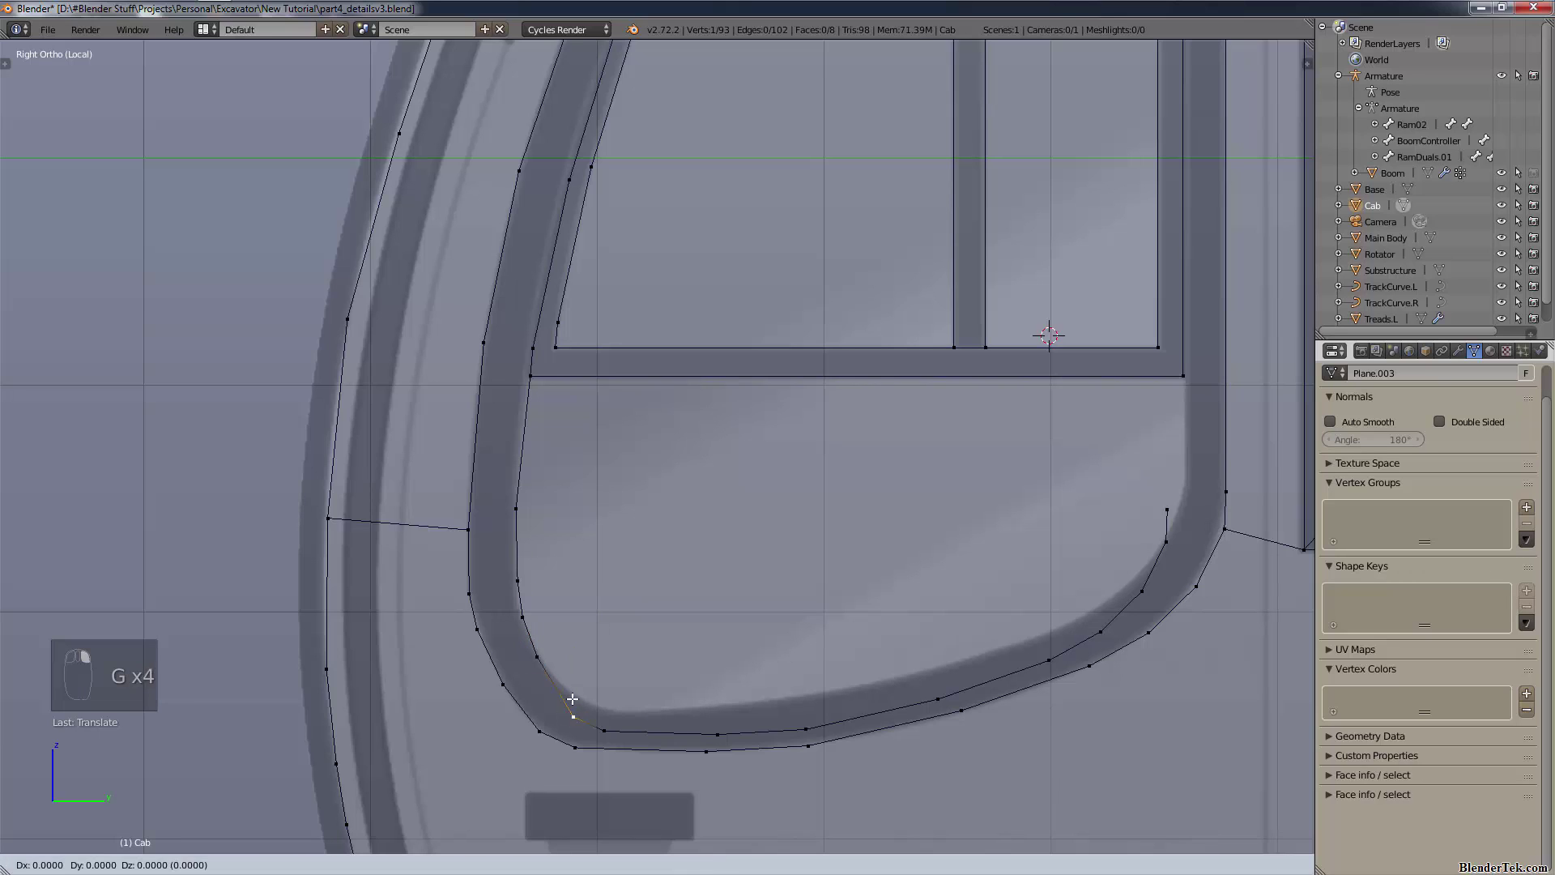
pyautogui.click(558, 672)
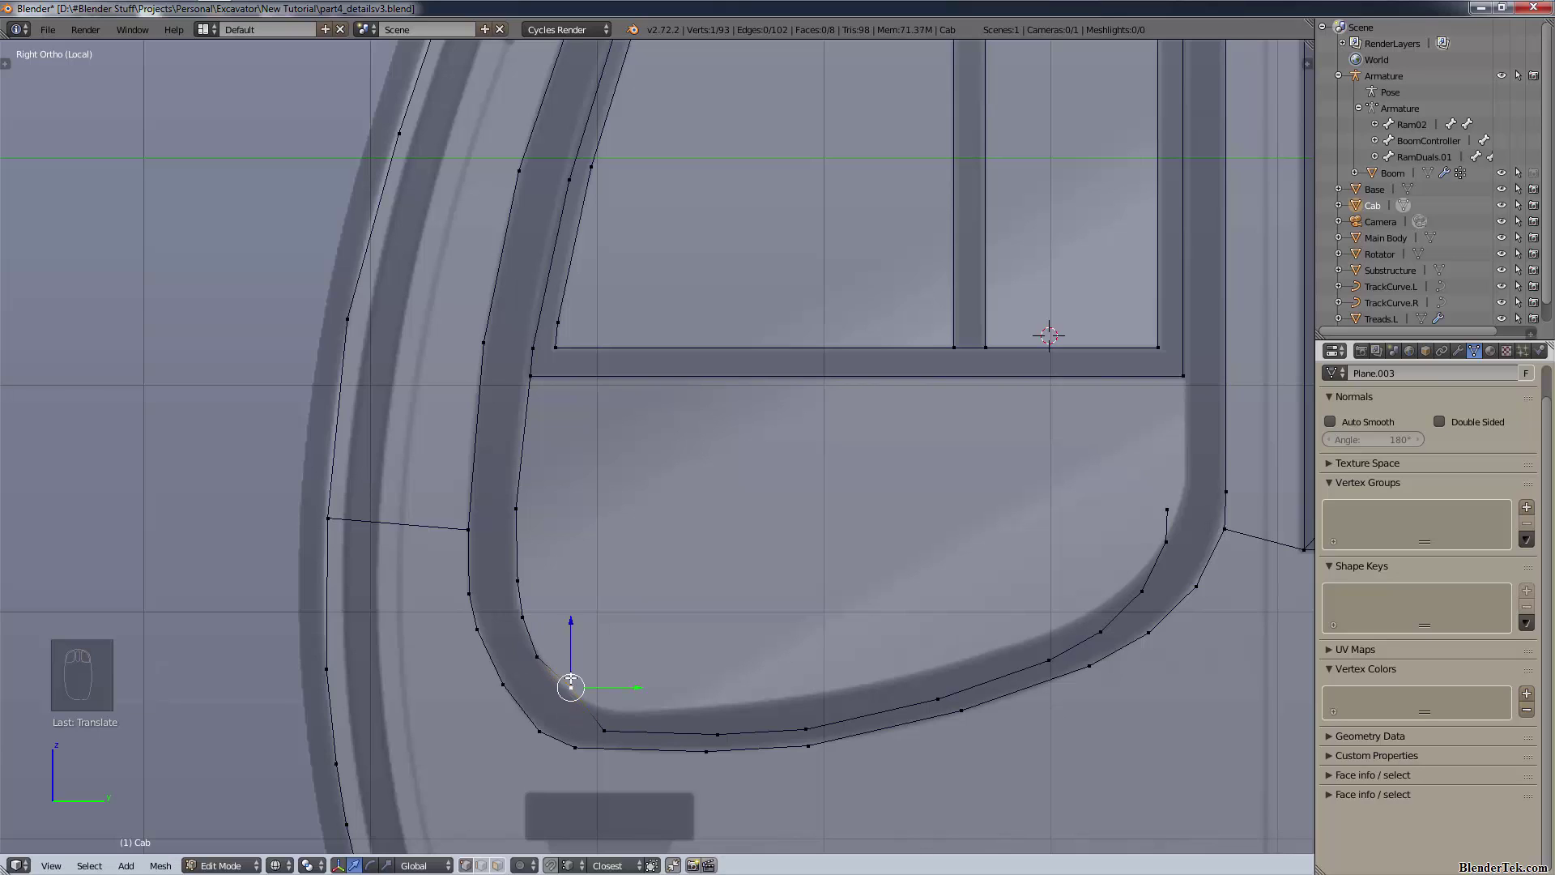
pyautogui.press('g')
pyautogui.click(607, 729)
pyautogui.press('g')
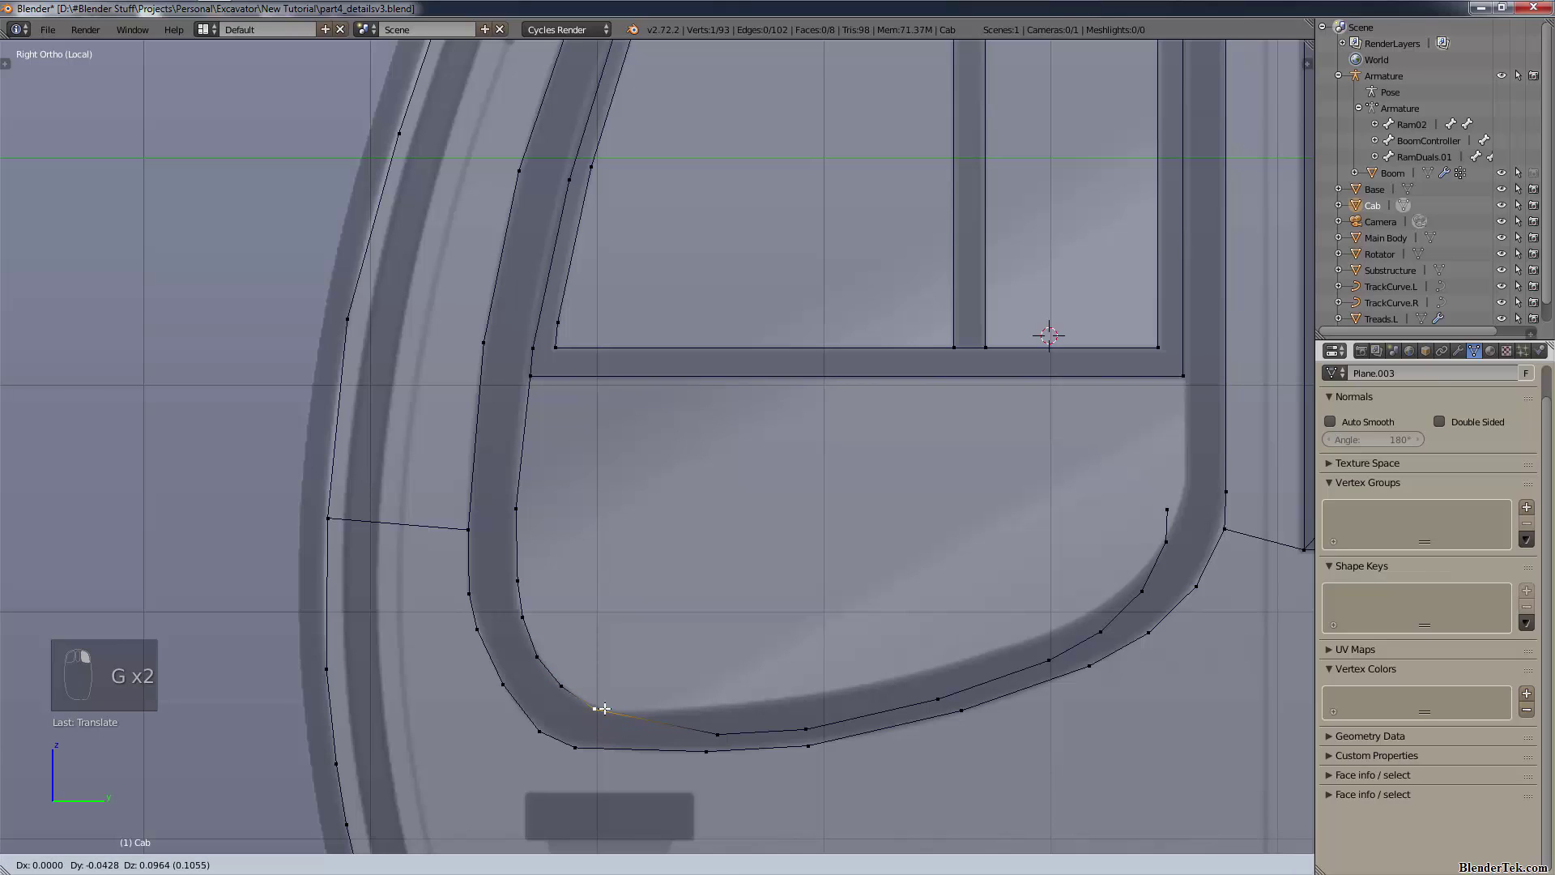
pyautogui.click(601, 704)
# - Move the vertices along the scaled curve's bottom side, from front to rear, onto the inner edge of the blueprint's door frame
pyautogui.rightClick(724, 734)
pyautogui.press('g')
pyautogui.click(794, 698)
pyautogui.rightClick(939, 695)
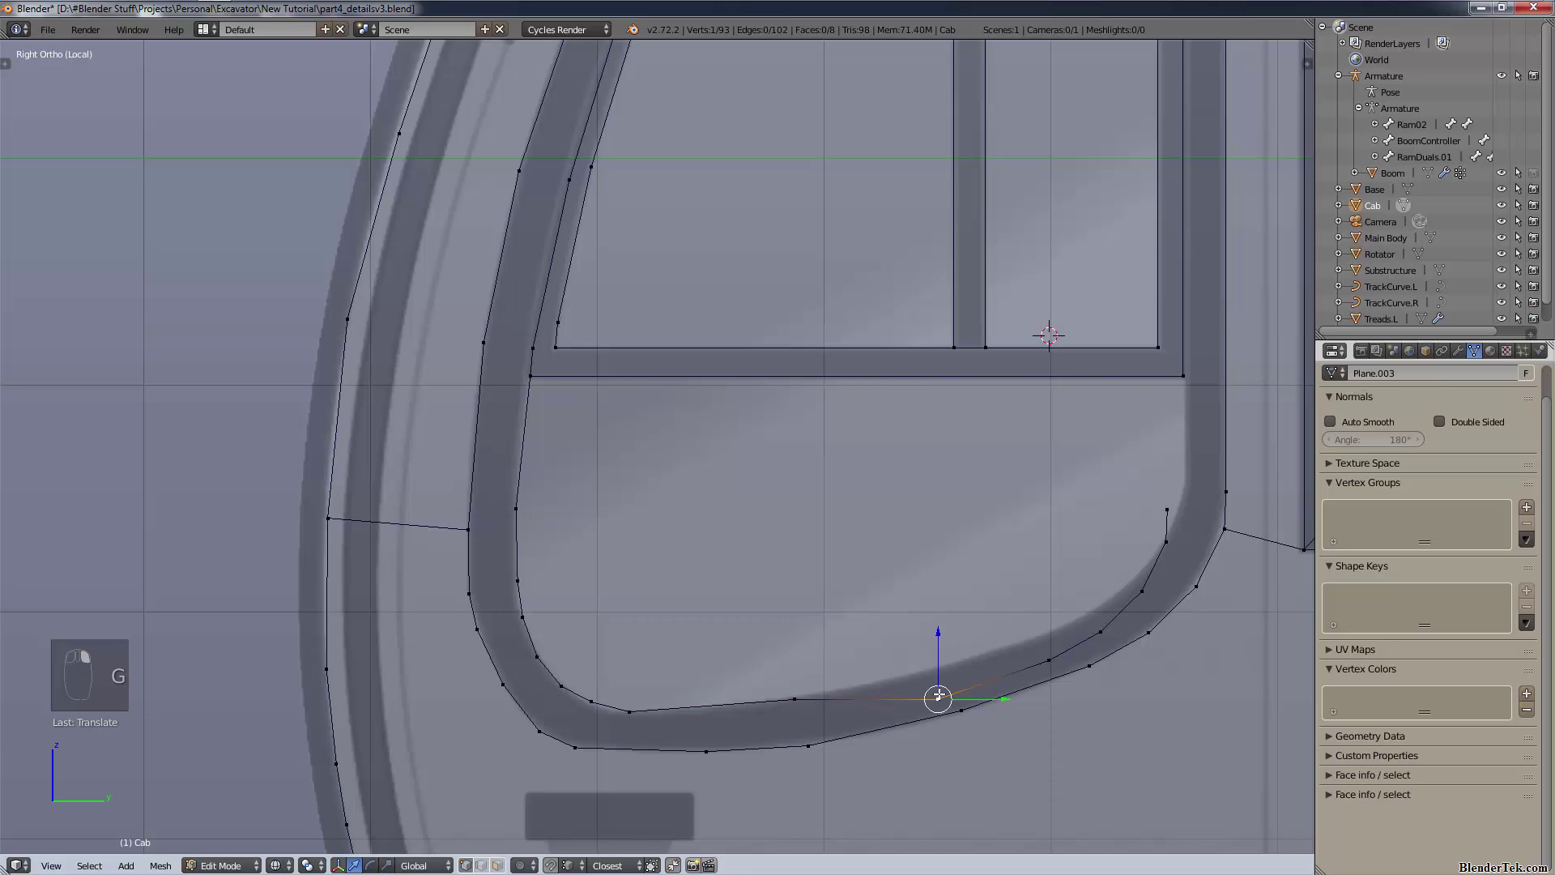
pyautogui.press('g')
pyautogui.click(949, 683)
pyautogui.press('g')
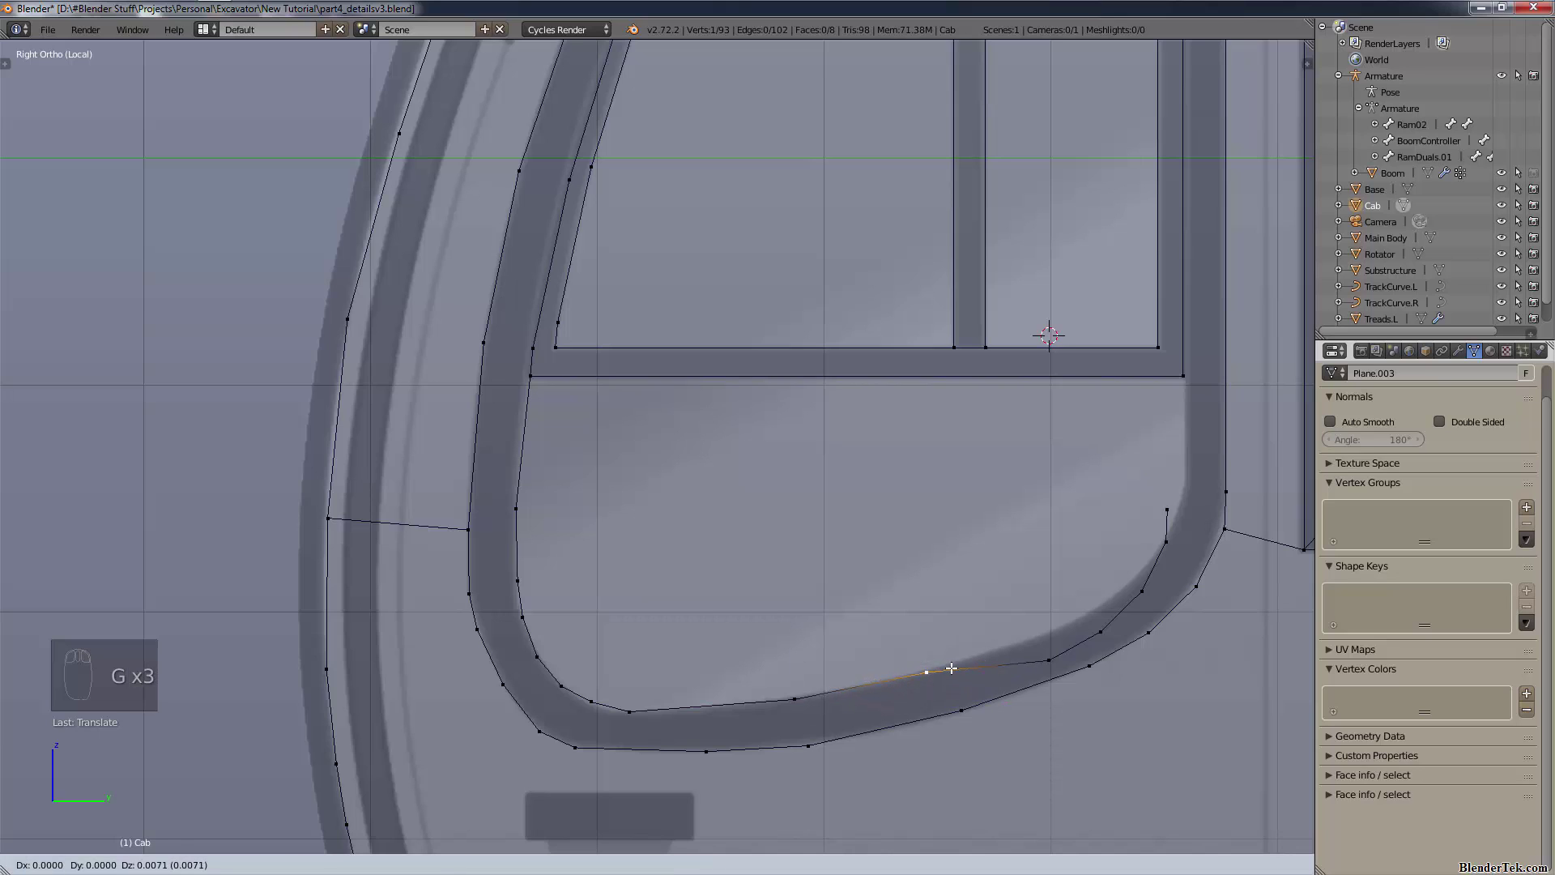
pyautogui.click(949, 668)
pyautogui.rightClick(1048, 660)
pyautogui.press('g')
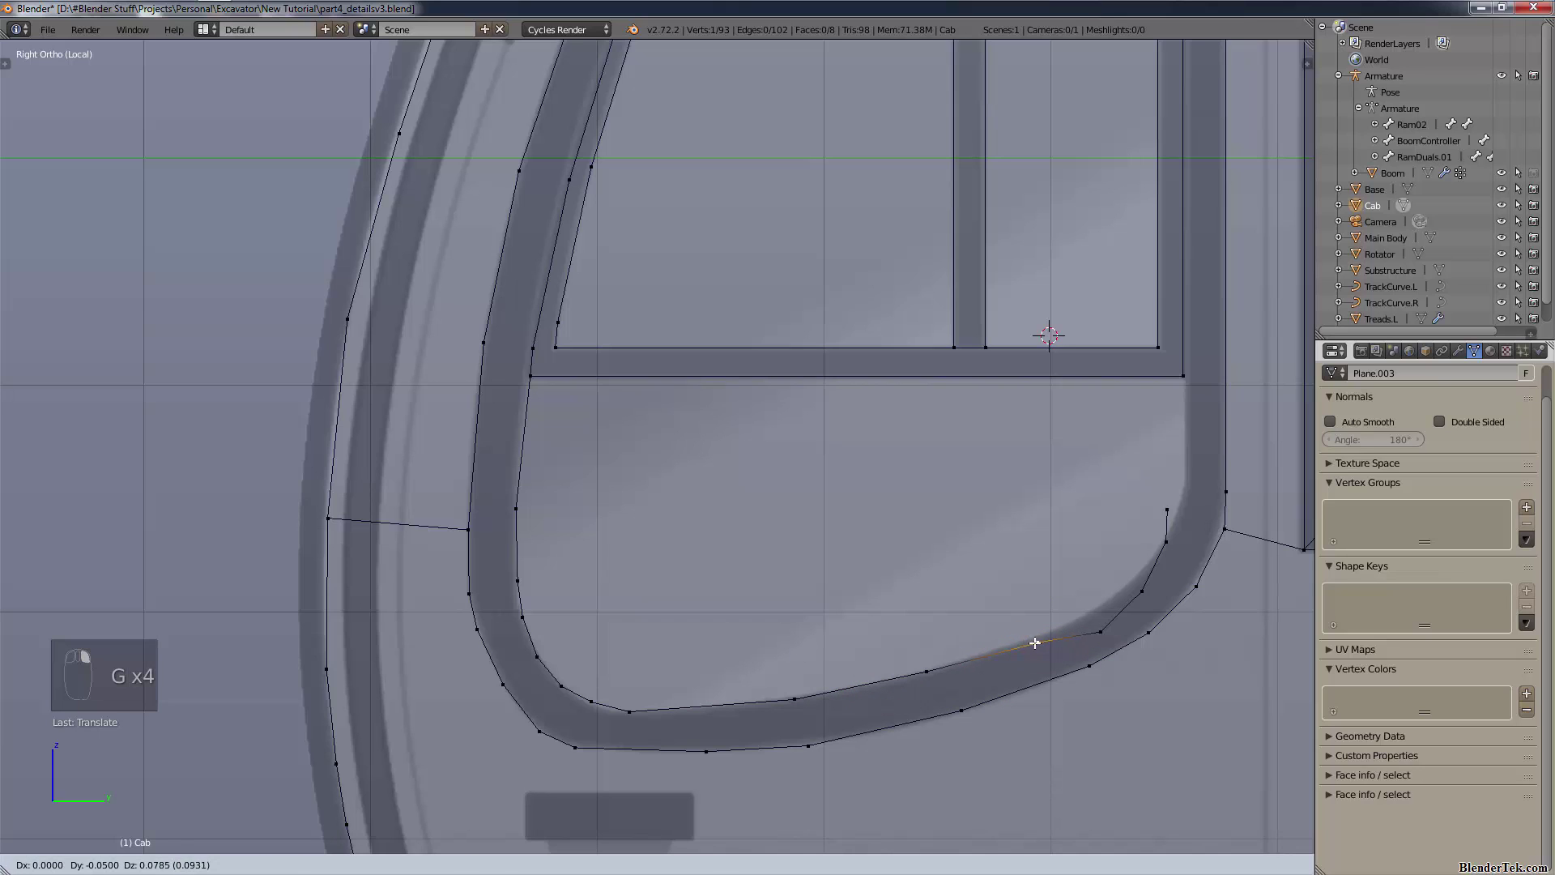
pyautogui.click(1034, 639)
# - Merge the upper rear end vertex of the scaled curve with the lower rear corner of the window frame
pyautogui.keyDown('shift'); pyautogui.rightClick(1183, 382); pyautogui.keyUp('shift')
pyautogui.hotkey('alt', 'm')
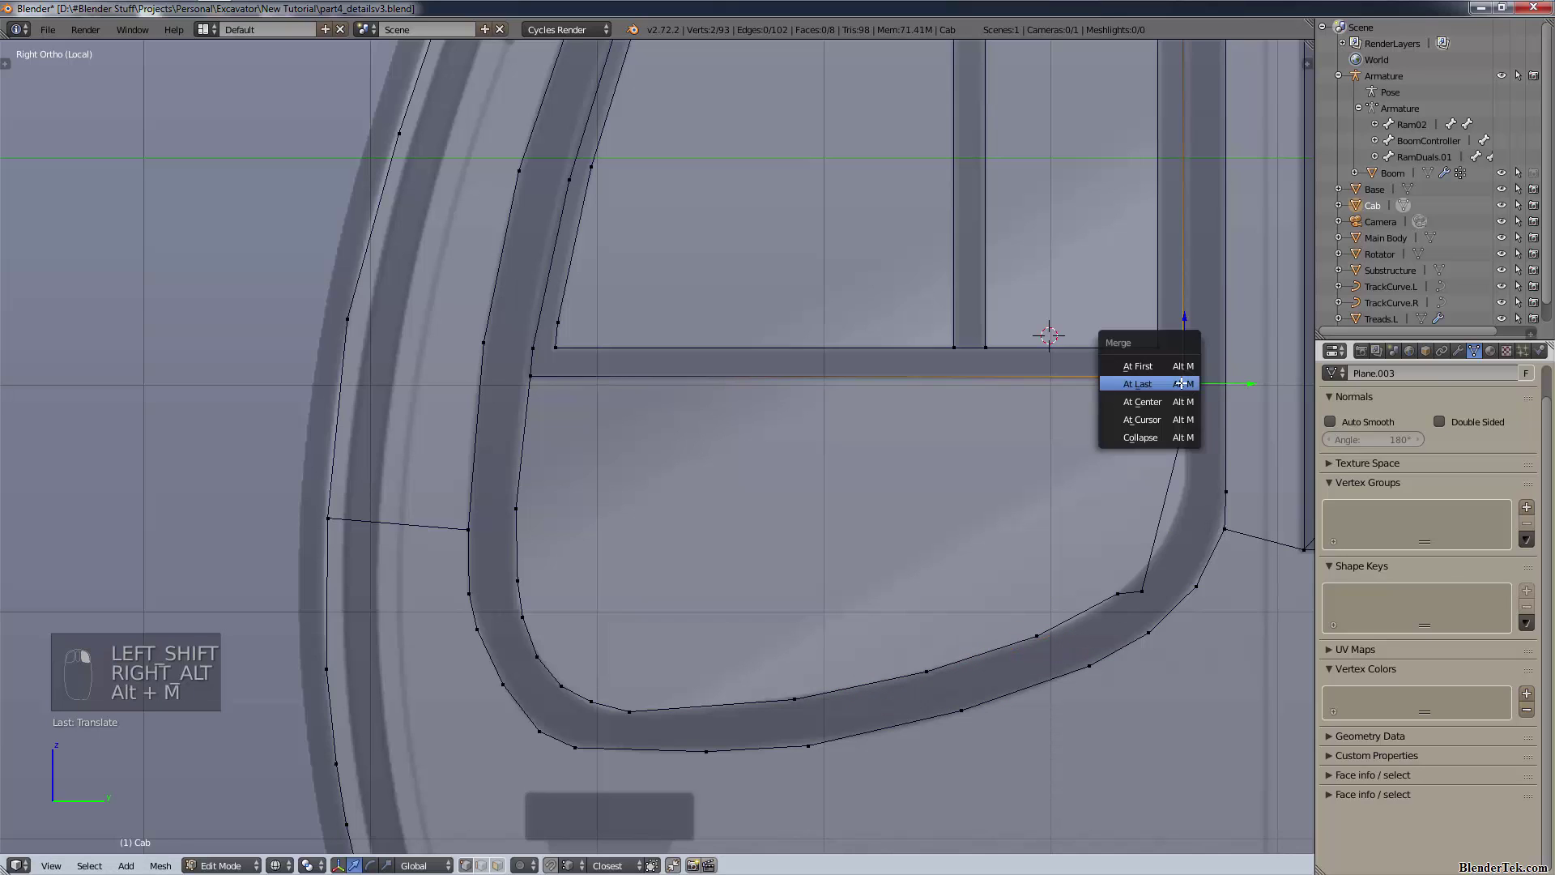
pyautogui.click(1182, 383)
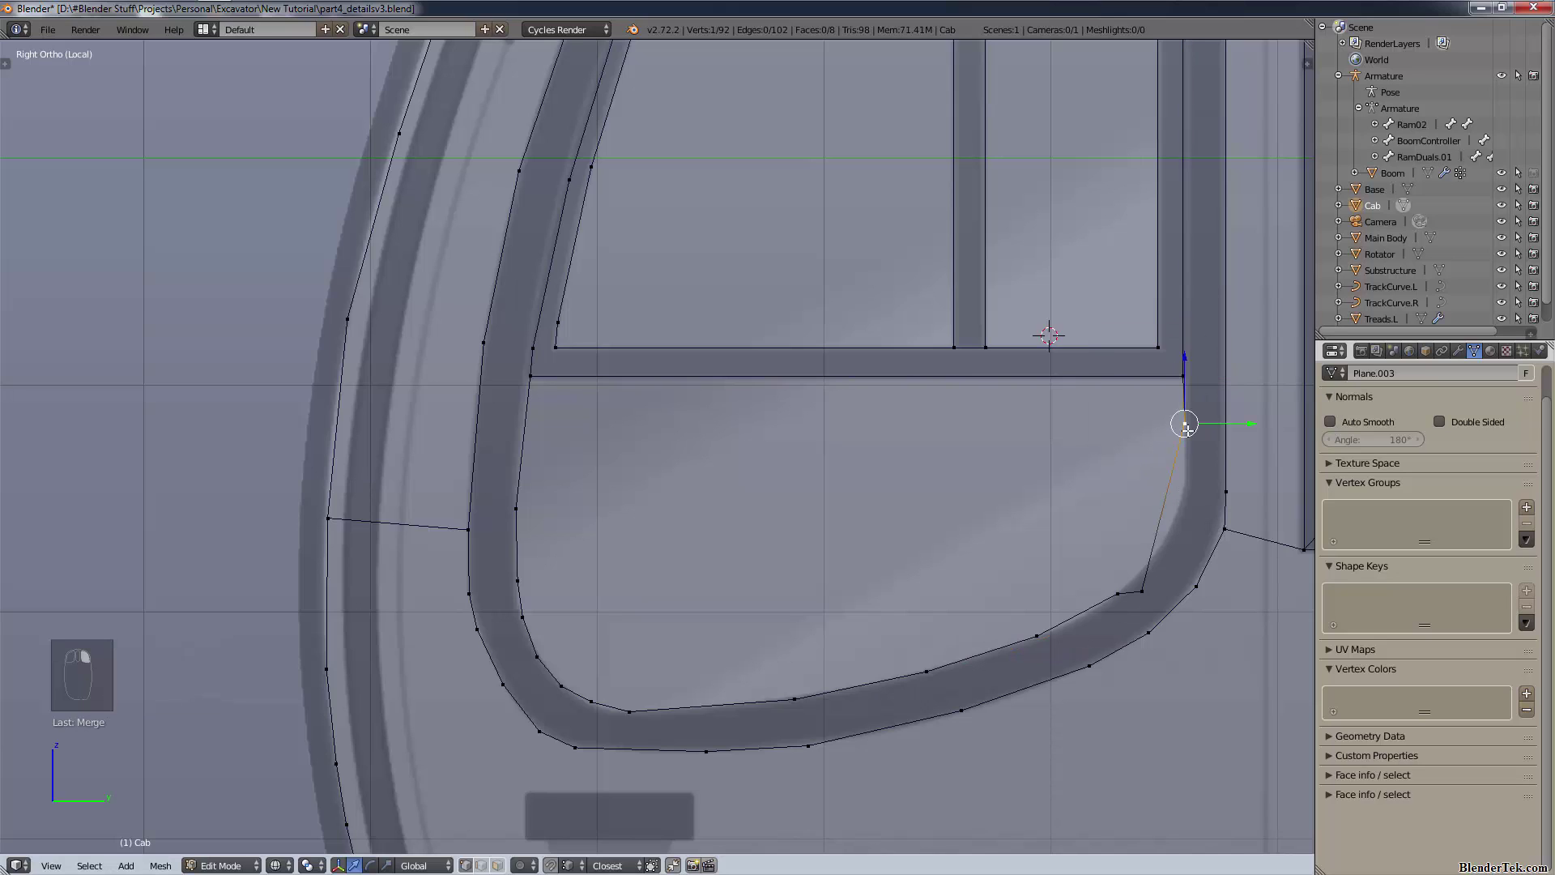
# - Move the rear corner vertices onto the blueprint's inner frame edge and space out the vertices along the lower glass outline's bottom
pyautogui.press('g')
pyautogui.middleClick(1184, 424)
pyautogui.click(1182, 426)
pyautogui.press('g')
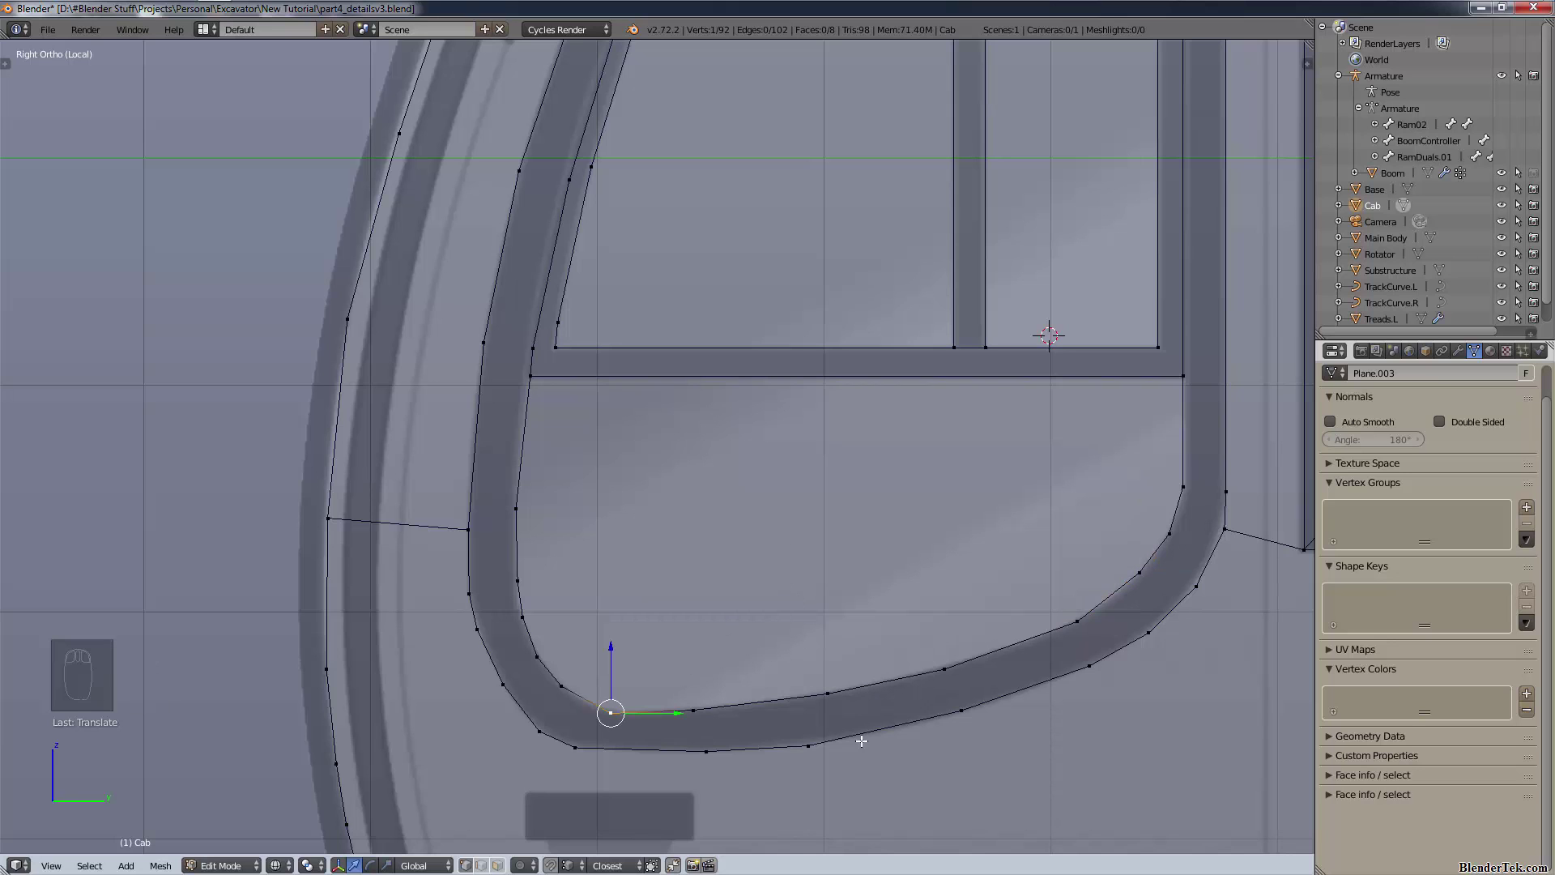
# - In solid shading, join the upper rear corners of the inner and outer window frame and fill the frame's rear strip
pyautogui.scroll(-4, 1039, 669)
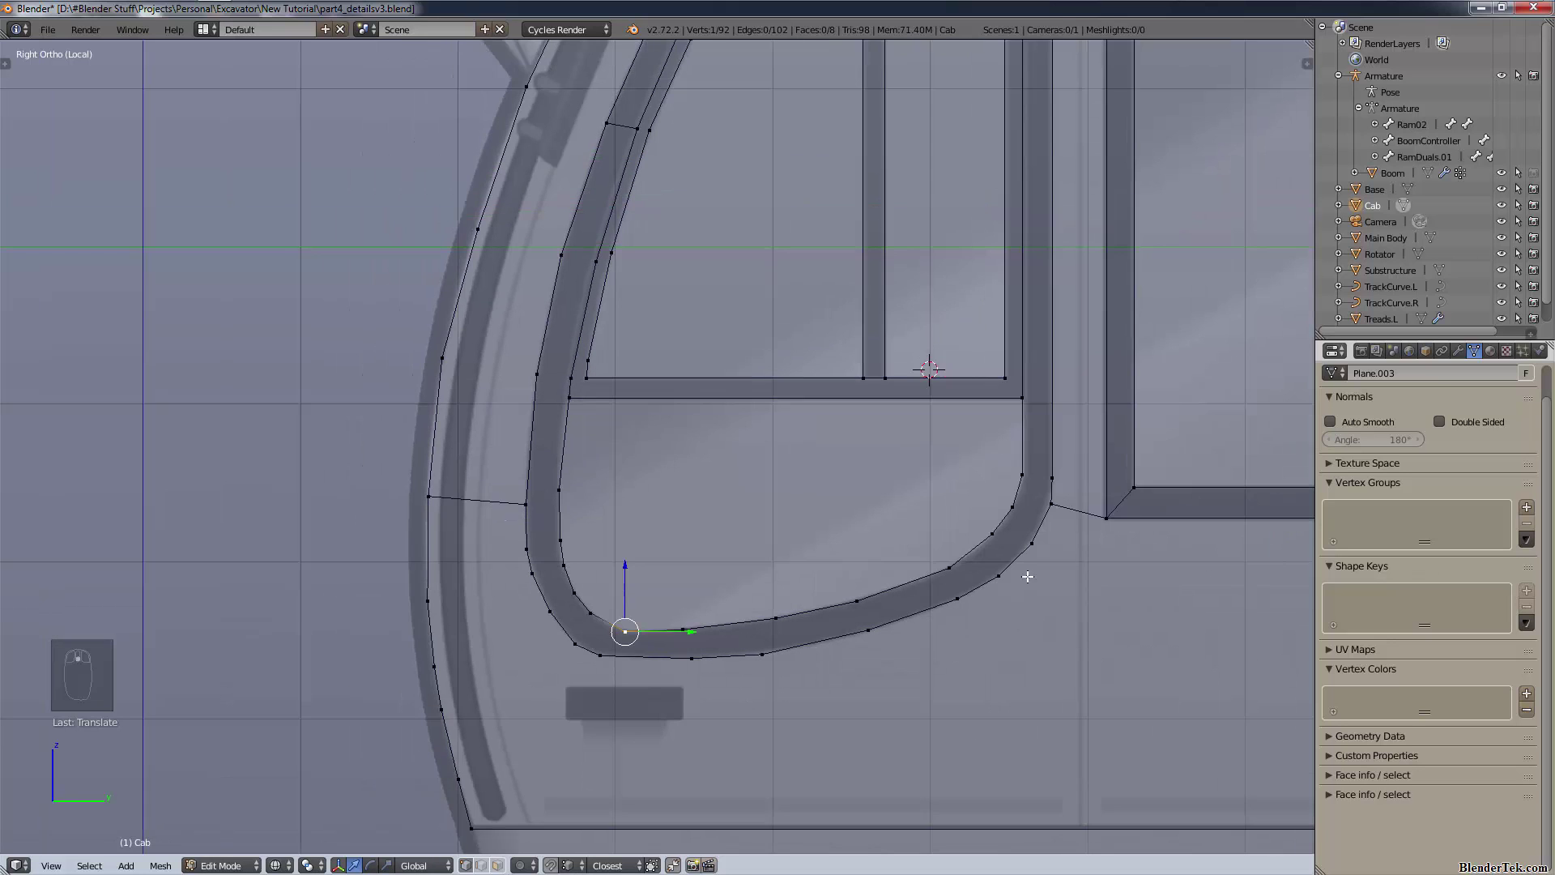
pyautogui.keyDown('shift'); pyautogui.scroll(3, 962, 510); pyautogui.keyUp('shift')
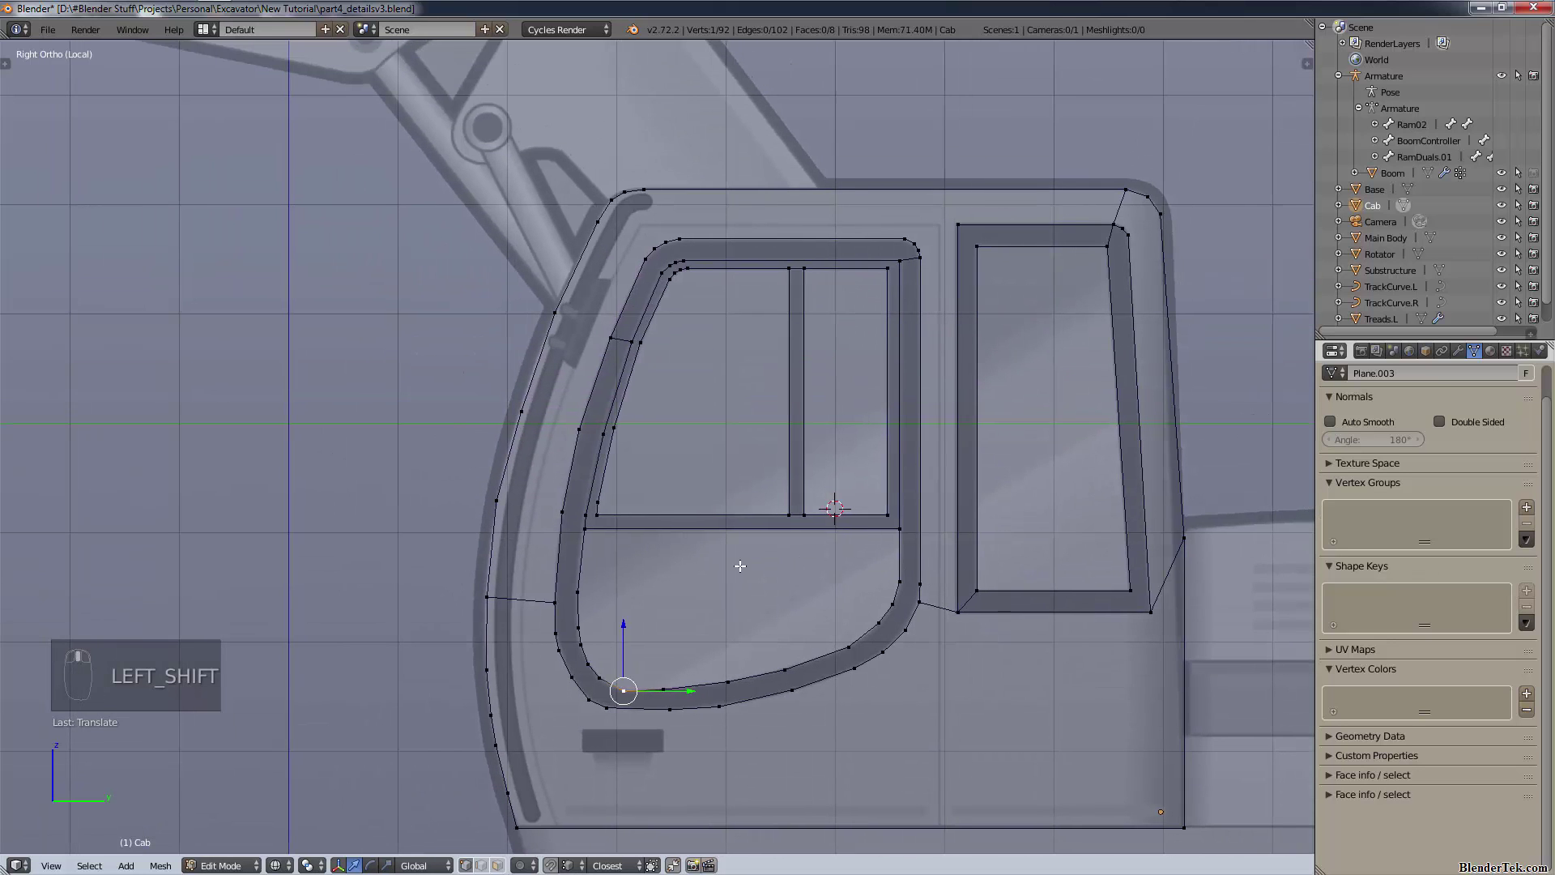
pyautogui.press('z')
pyautogui.click(636, 670)
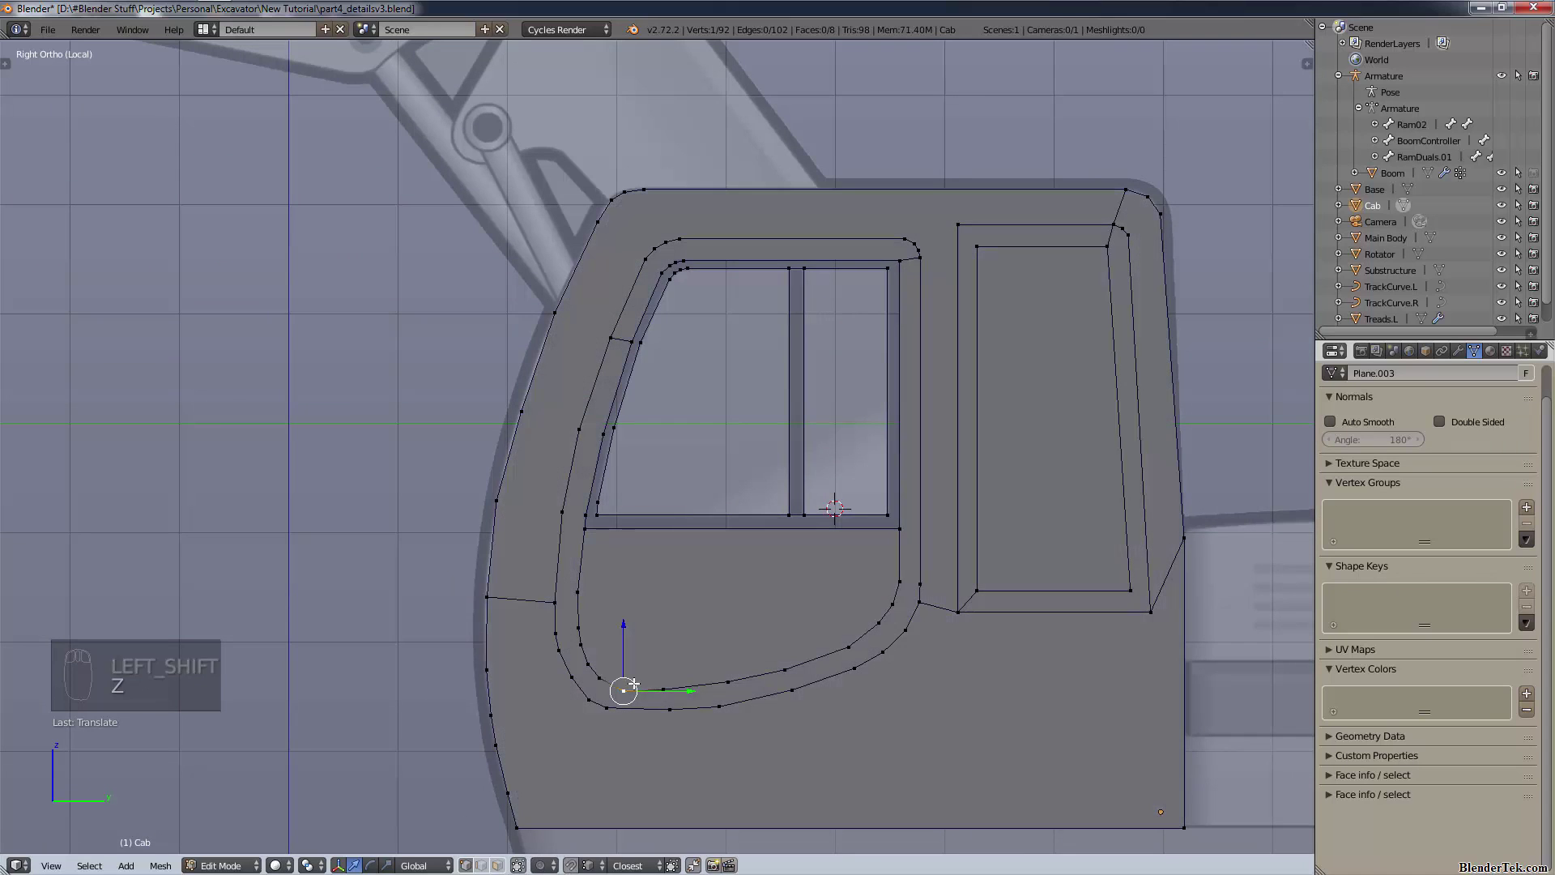
pyautogui.scroll(1, 732, 655)
pyautogui.scroll(1, 732, 572)
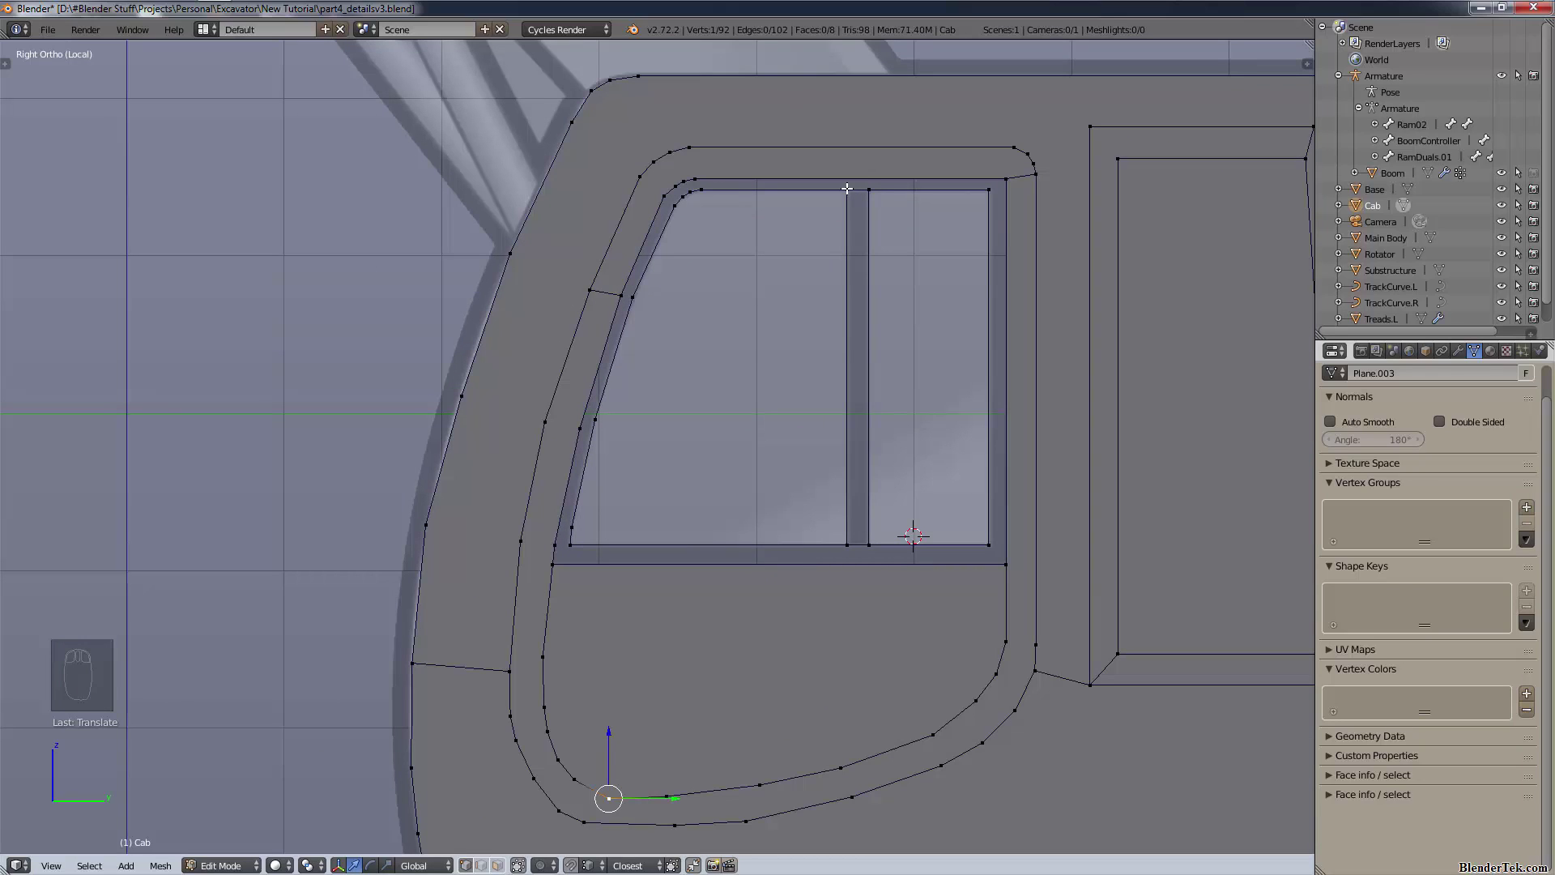
pyautogui.rightClick(995, 194)
pyautogui.keyDown('shift'); pyautogui.rightClick(996, 185); pyautogui.keyUp('shift')
pyautogui.keyDown('shift'); pyautogui.rightClick(994, 187); pyautogui.keyUp('shift')
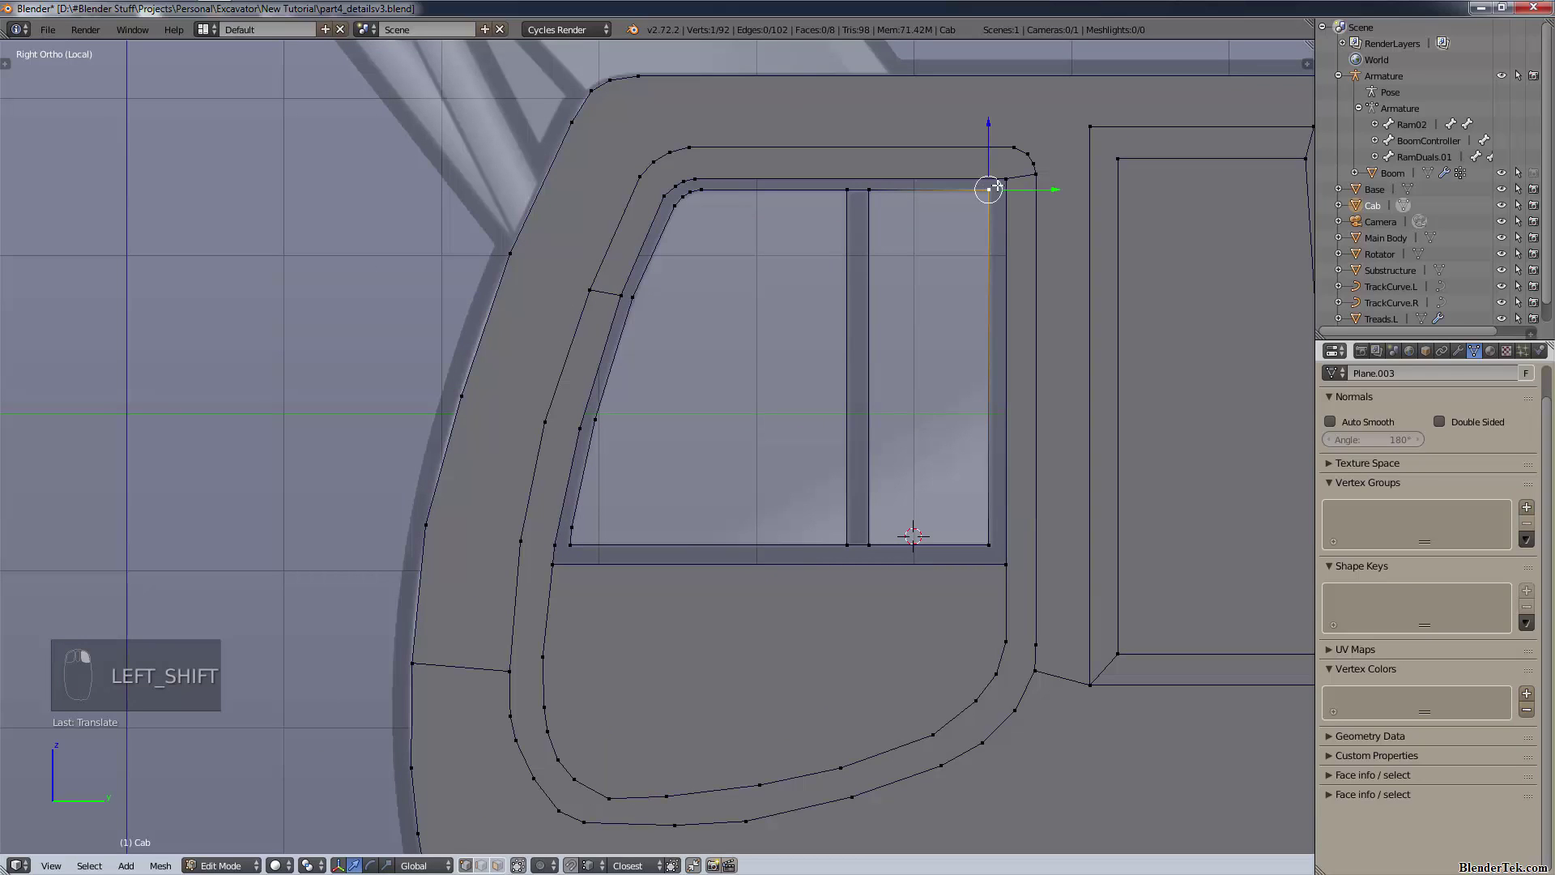
pyautogui.keyDown('shift'); pyautogui.rightClick(1003, 180); pyautogui.keyUp('shift')
pyautogui.press('f')
pyautogui.press('f')
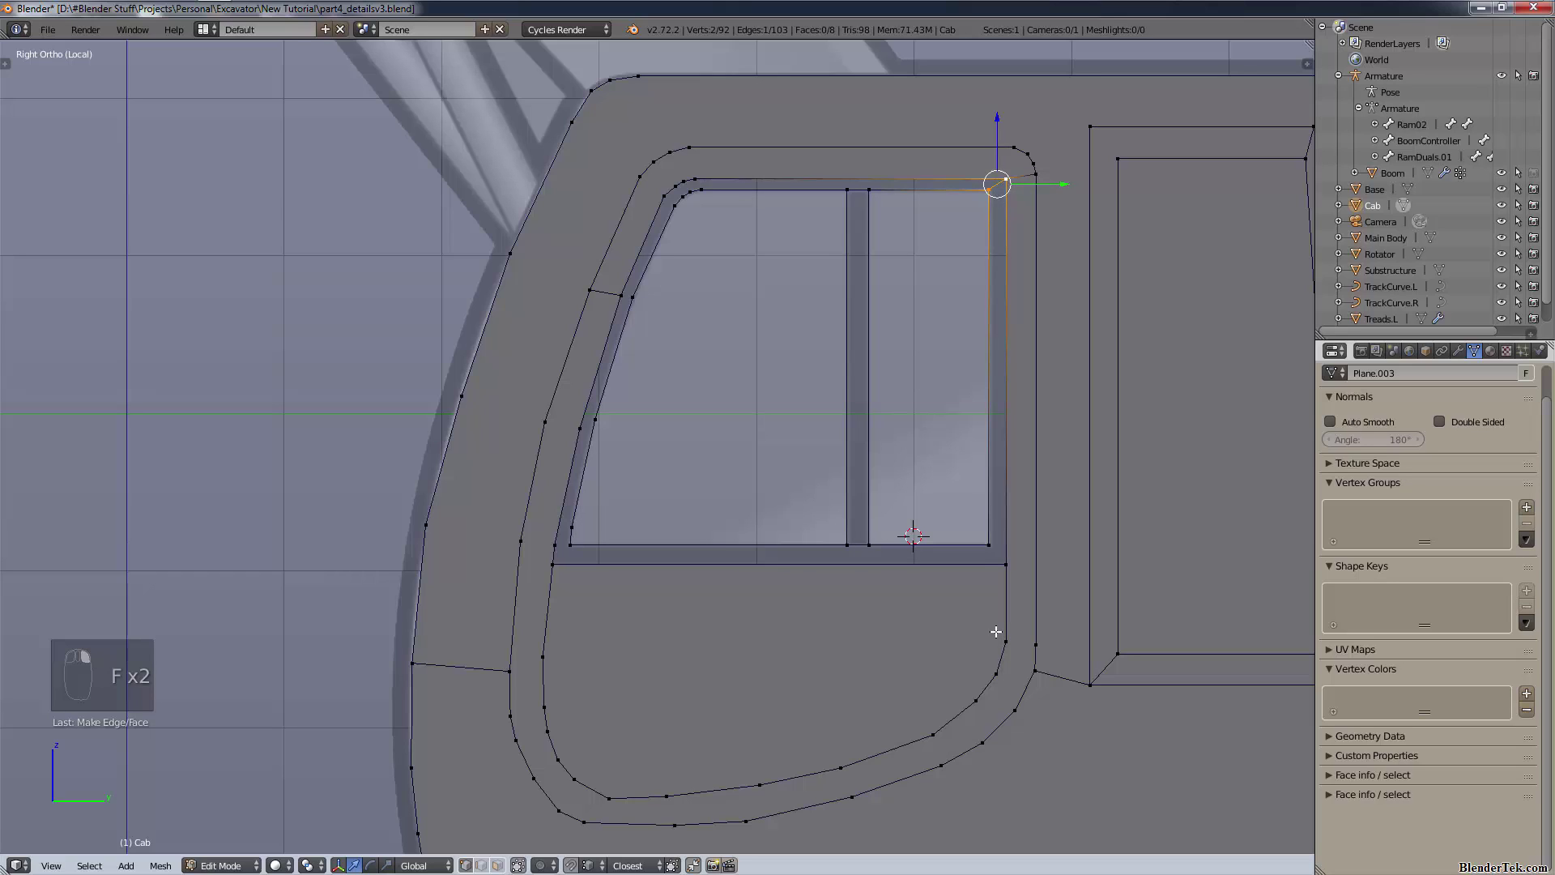
pyautogui.press('f')
# - Try to fill the window frame's bottom strip starting from its rear corner, and undo the added faces
pyautogui.press('f')
pyautogui.press('f')
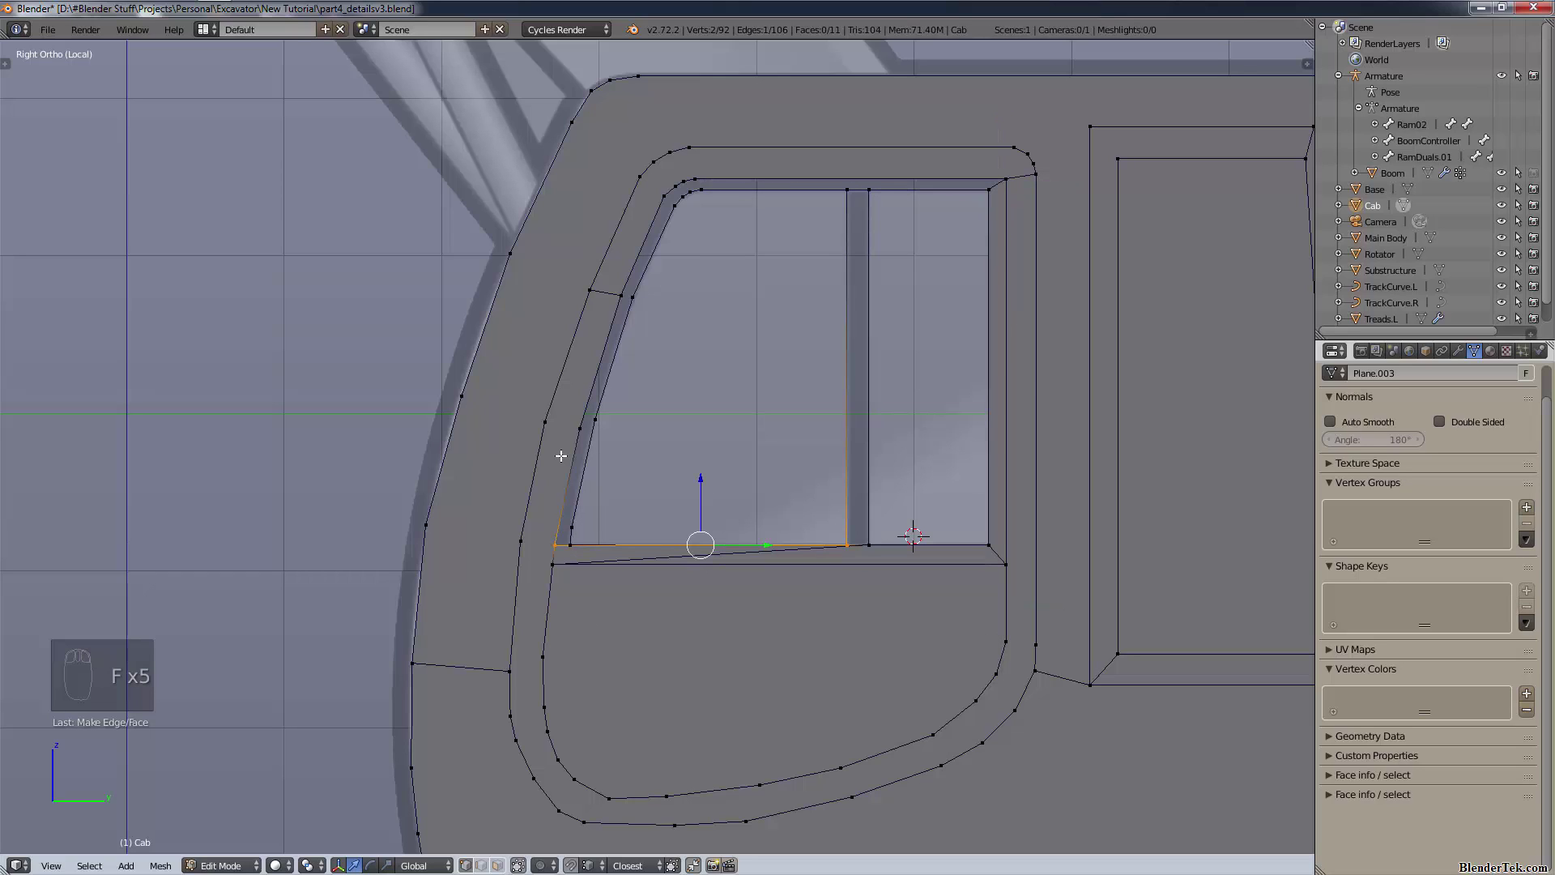
pyautogui.press('f')
pyautogui.hotkey('ctrl', 'z')
pyautogui.hotkey('ctrl', 'z')
pyautogui.hotkey('ctrl', 'z')
pyautogui.hotkey('ctrl', 'z')
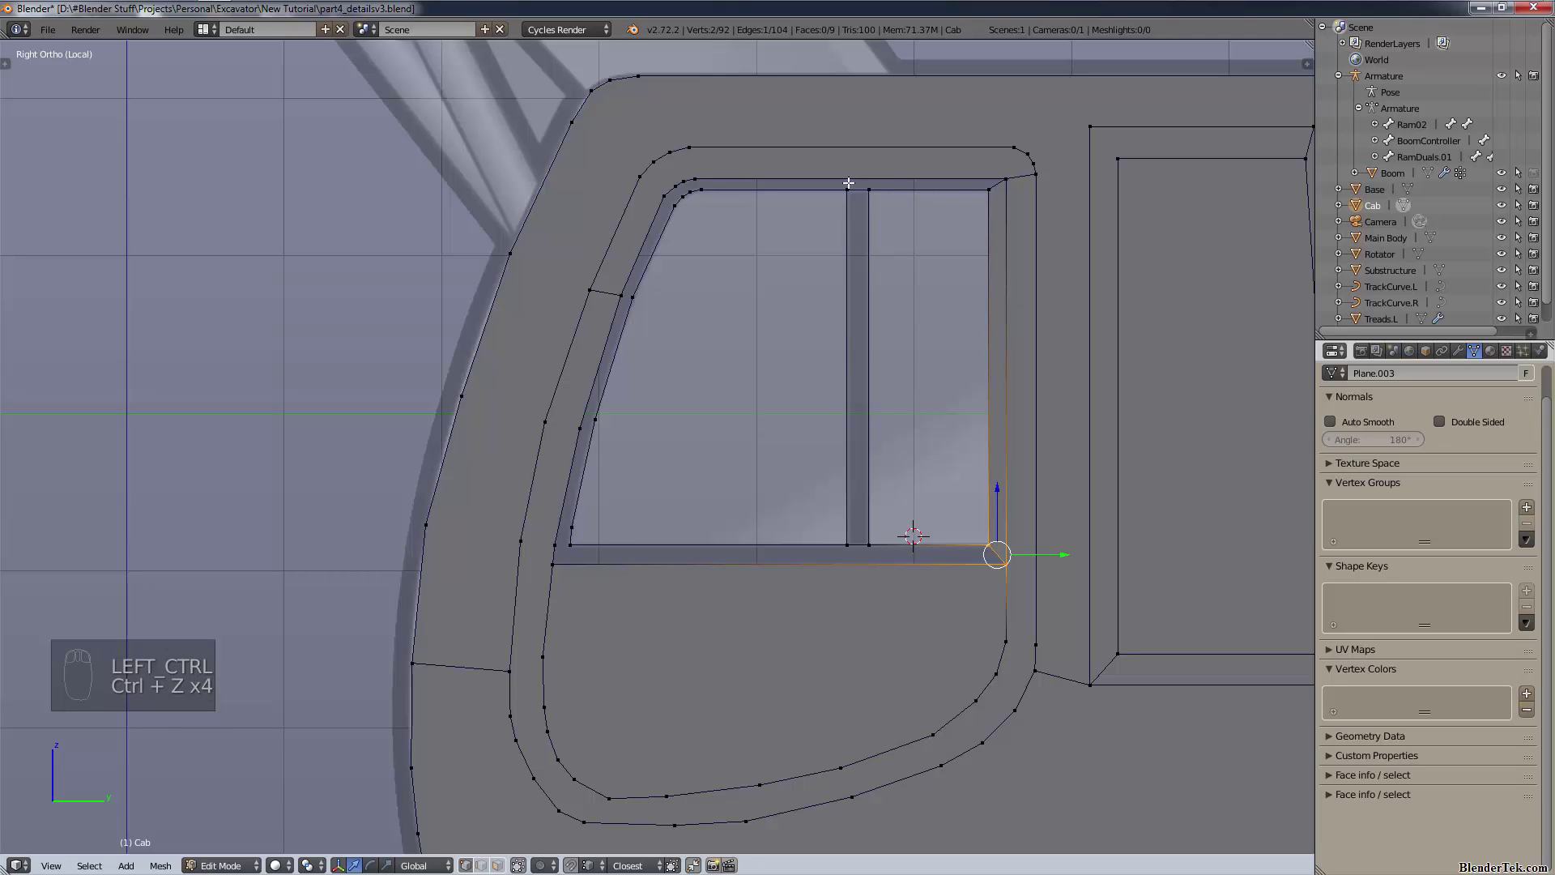
# - Subdivide the outer window frame's top edge, and subdivide its rear half once more
pyautogui.rightClick(724, 177)
pyautogui.keyDown('shift'); pyautogui.rightClick(987, 175); pyautogui.keyUp('shift')
pyautogui.press('w')
pyautogui.click(815, 163)
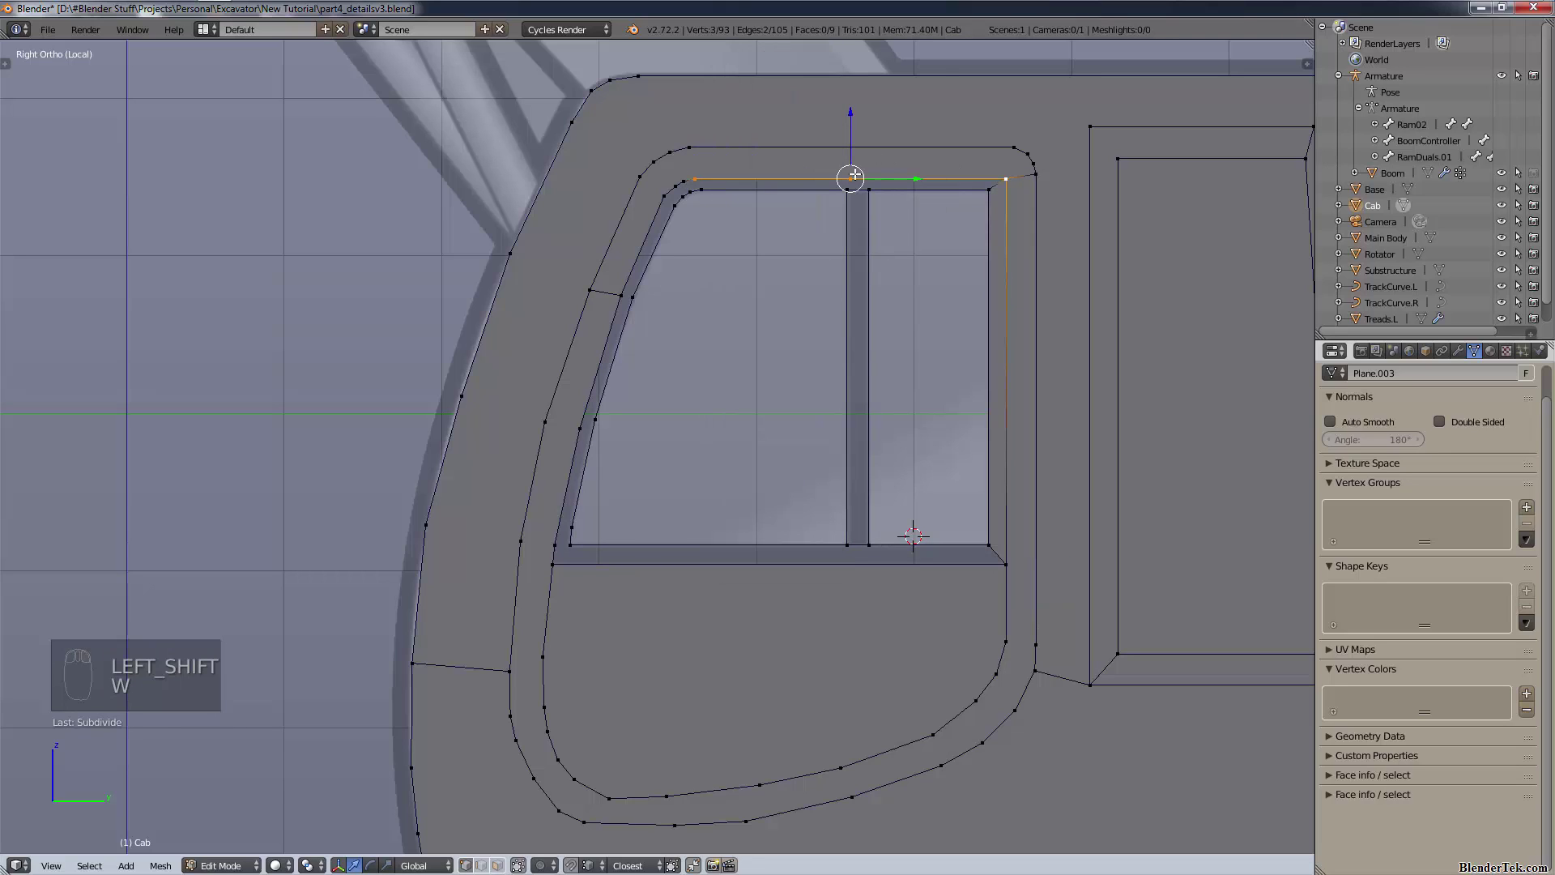
pyautogui.rightClick(850, 179)
pyautogui.keyDown('shift'); pyautogui.rightClick(1006, 178); pyautogui.keyUp('shift')
pyautogui.press('w')
pyautogui.click(922, 173)
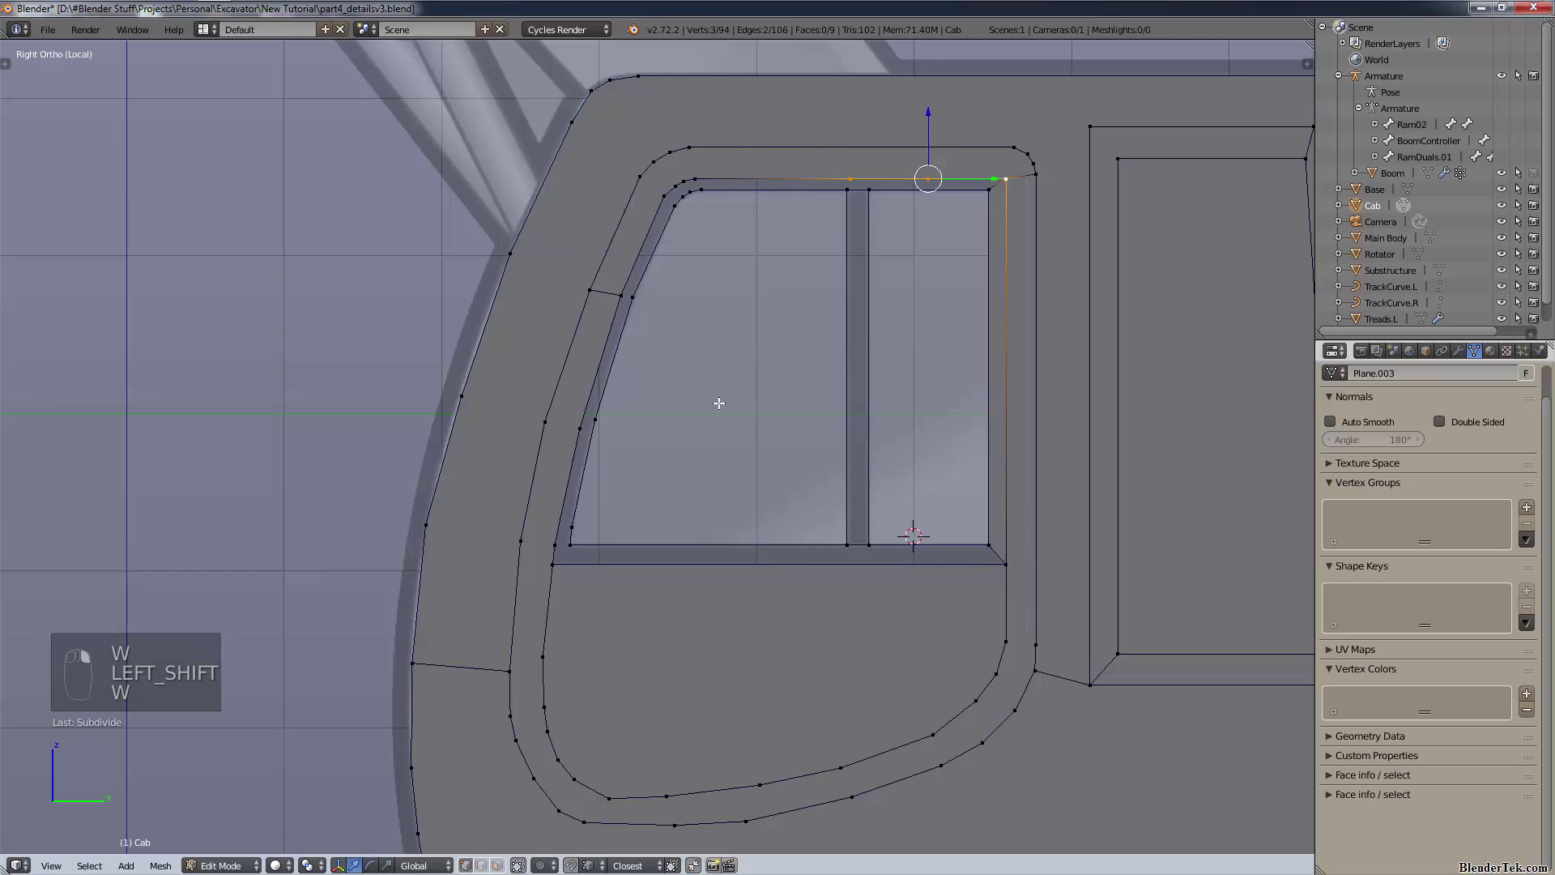
# - Subdivide the outer window frame's bottom edge, and subdivide its rear half once more
pyautogui.keyDown('shift'); pyautogui.rightClick(1010, 563); pyautogui.keyUp('shift')
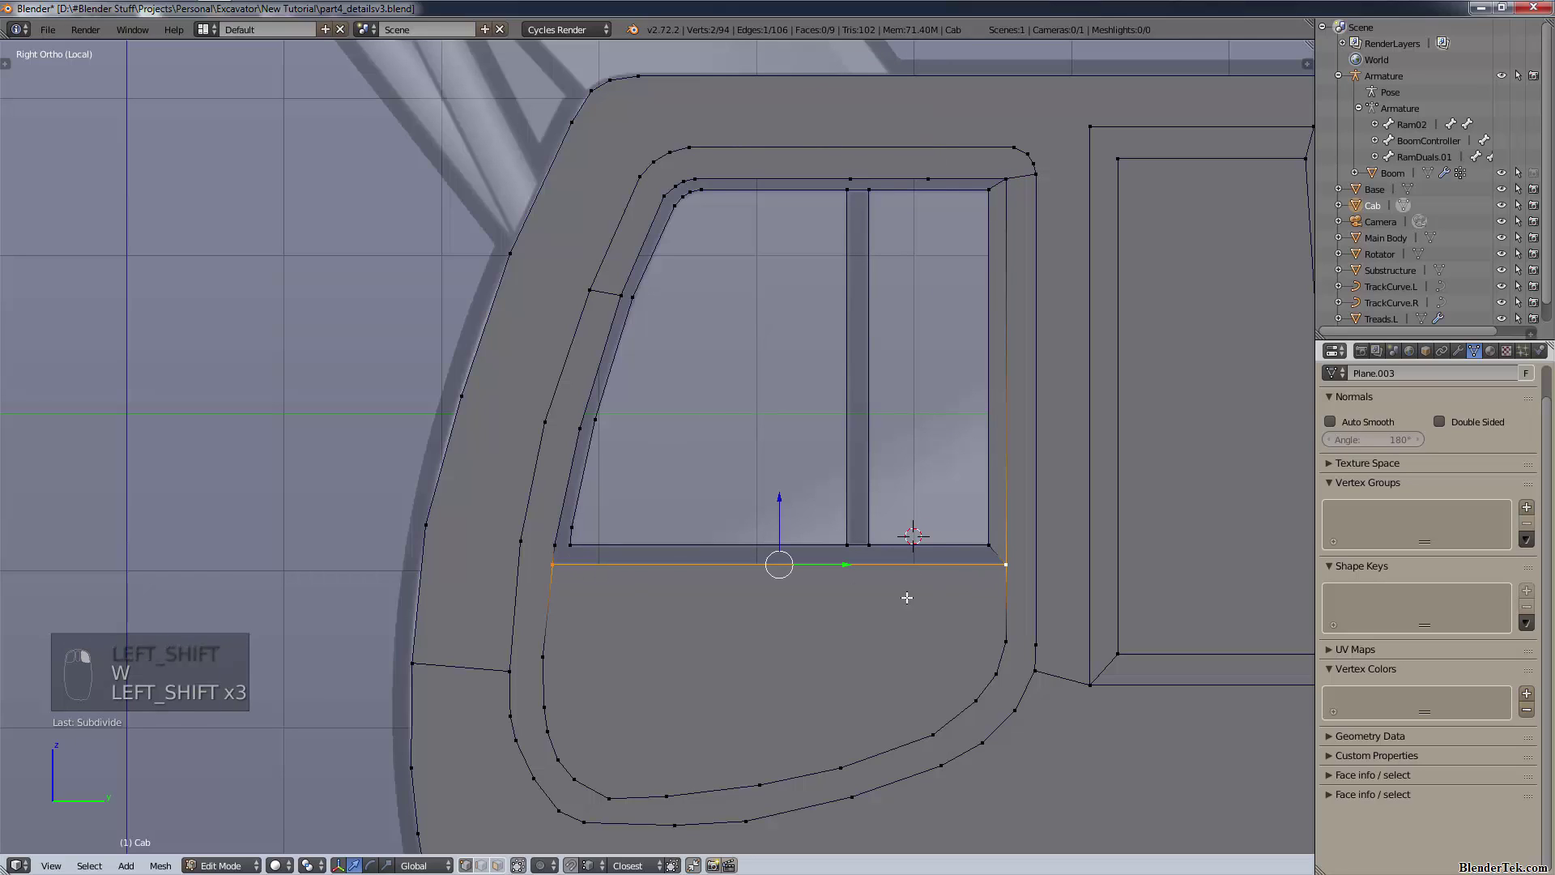
pyautogui.hotkey('shift', 'r')
pyautogui.keyDown('shift'); pyautogui.rightClick(980, 564); pyautogui.keyUp('shift')
pyautogui.hotkey('shift', 'r')
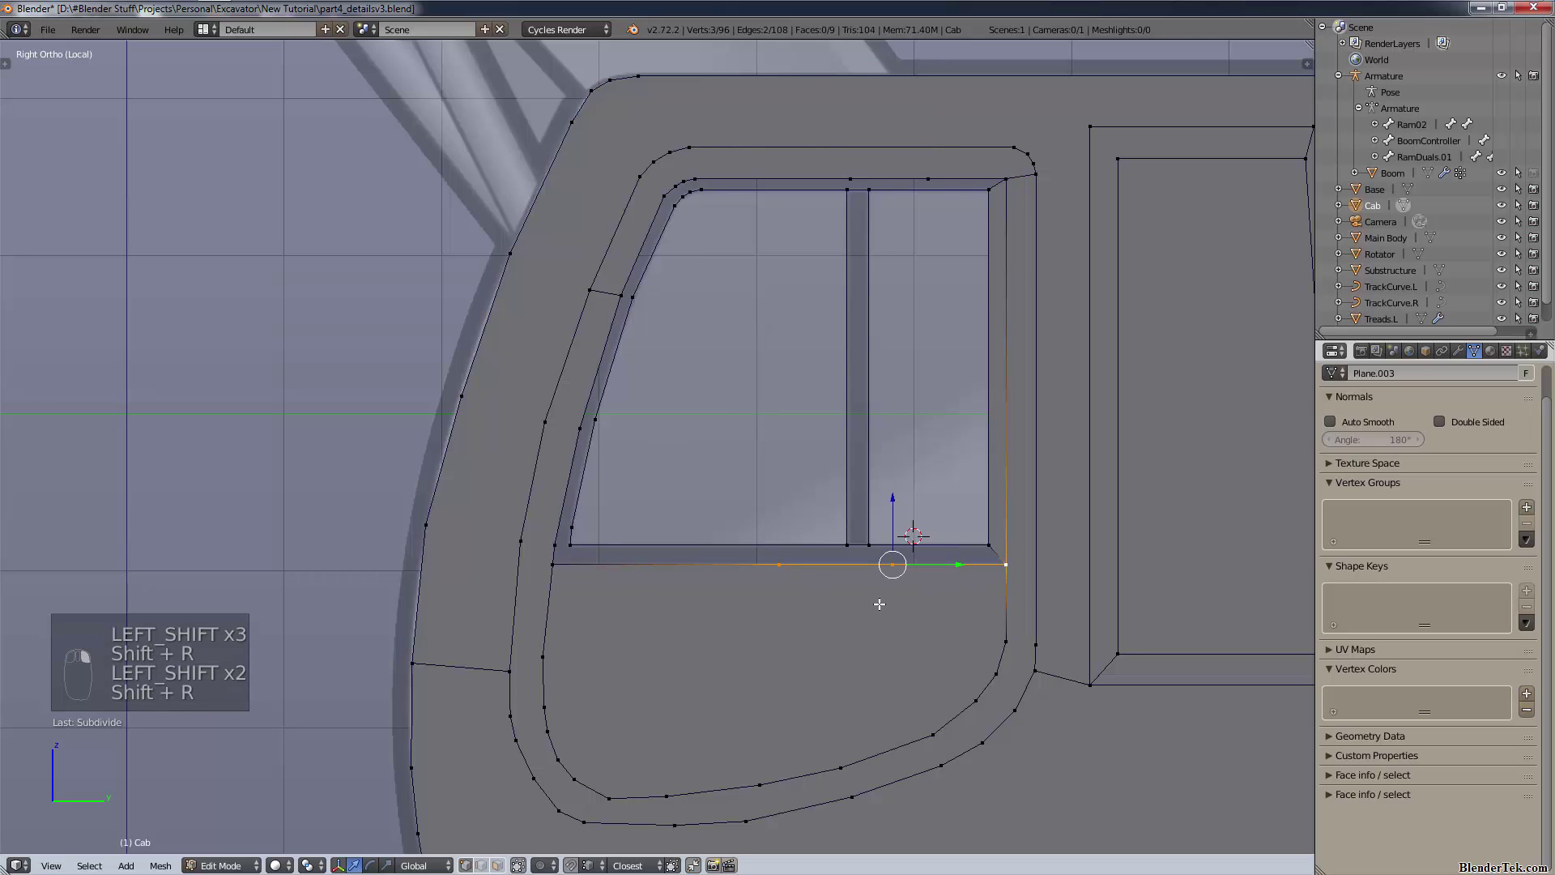
# - Move the two new vertices on the bottom edge along Y, snapping them in line with the window divider's two sides
pyautogui.rightClick(810, 576)
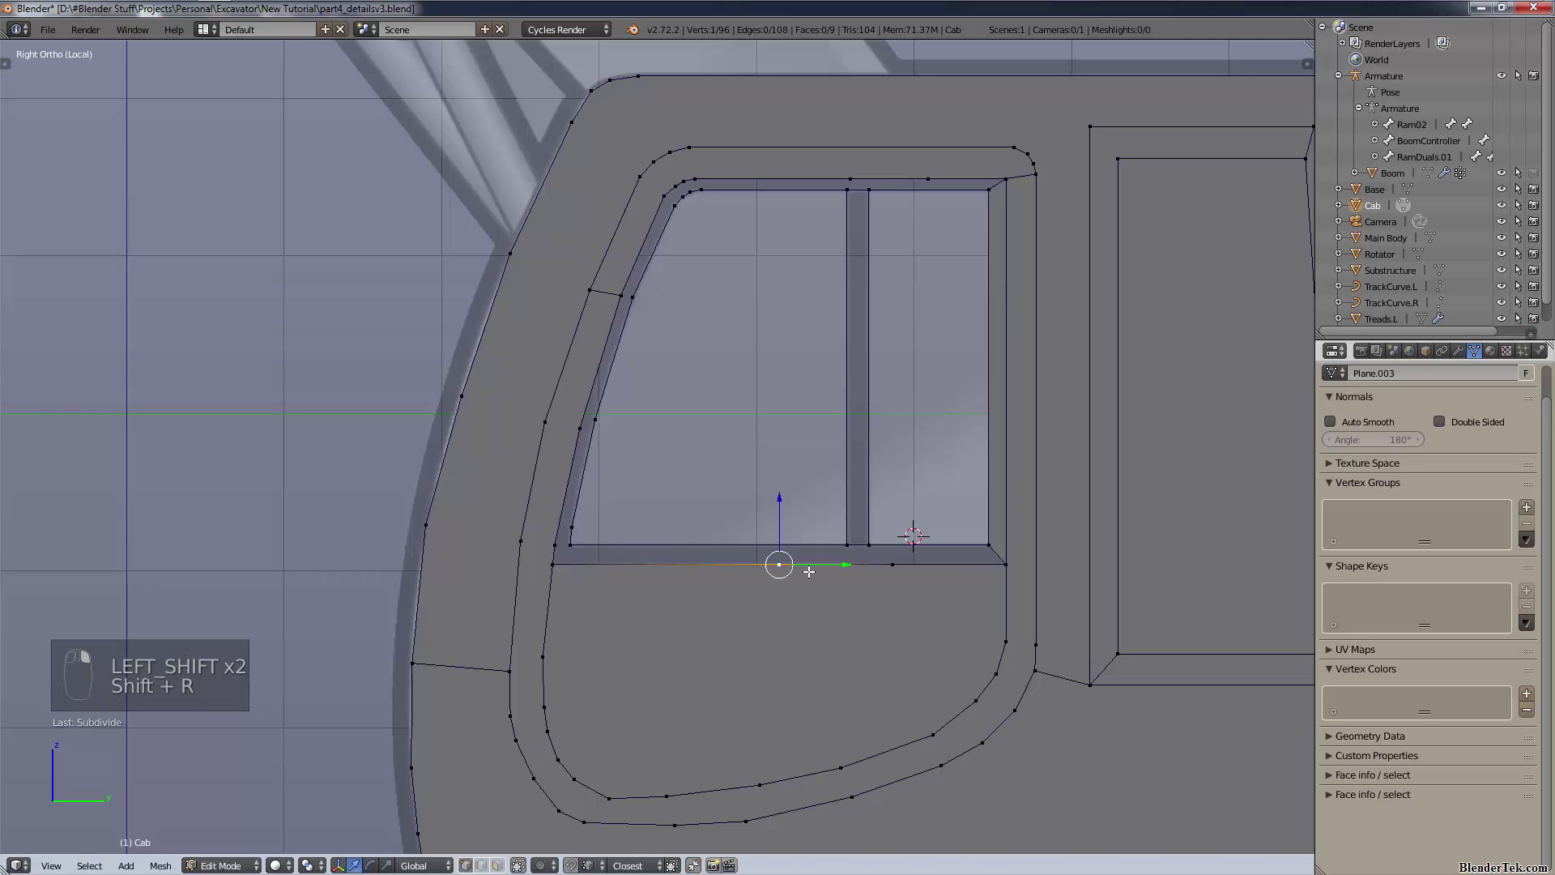
pyautogui.press('g')
pyautogui.press('g')
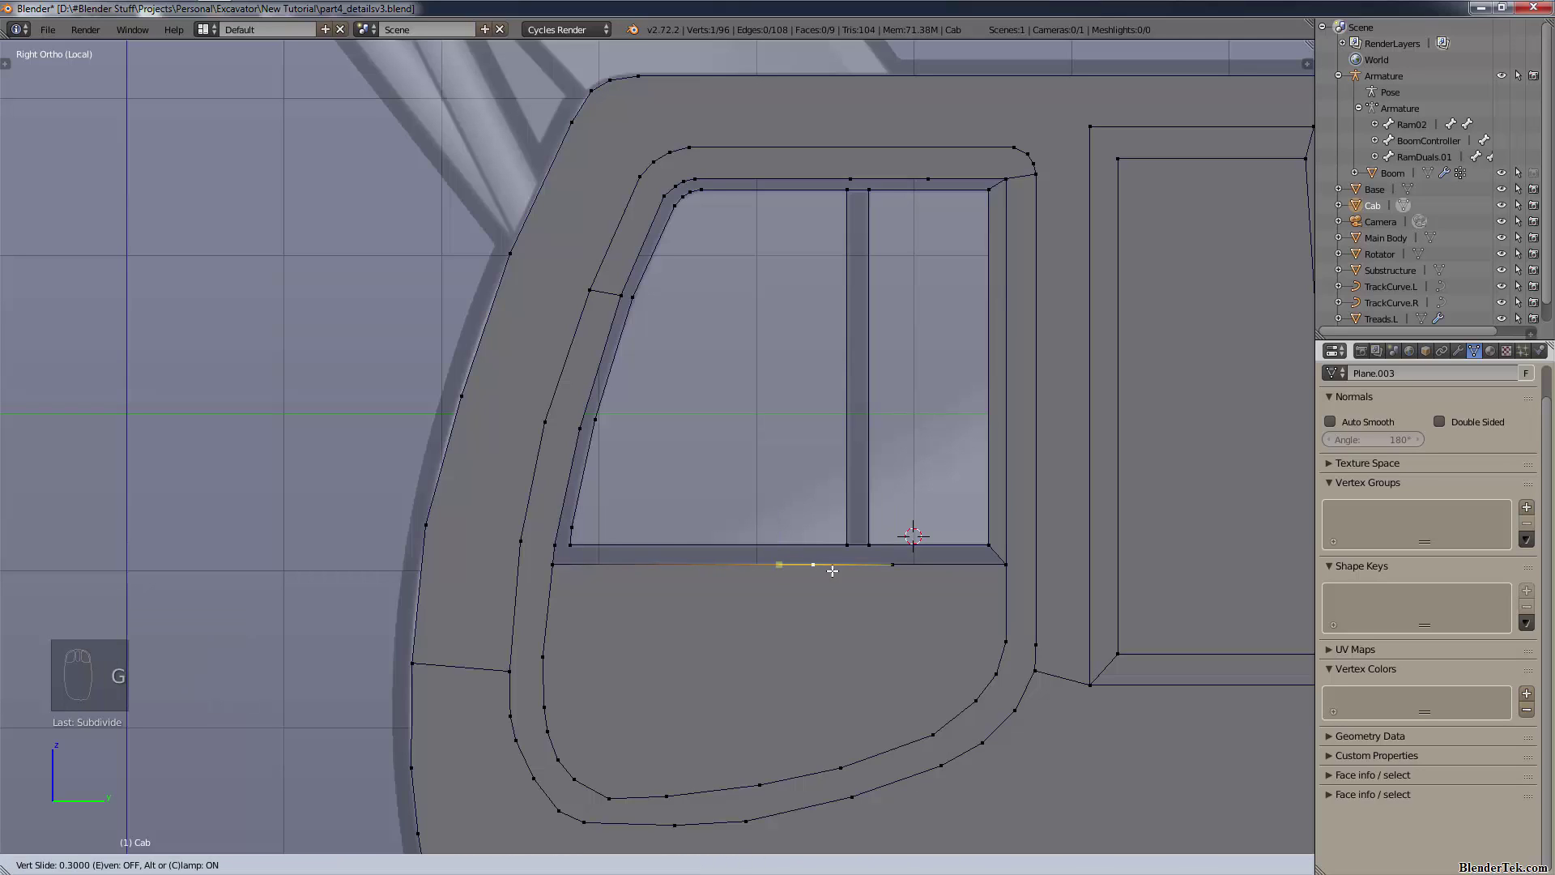
pyautogui.click(847, 575)
pyautogui.press('g')
pyautogui.press('y')
pyautogui.keyDown('ctrl'); pyautogui.click(851, 561); pyautogui.keyUp('ctrl')
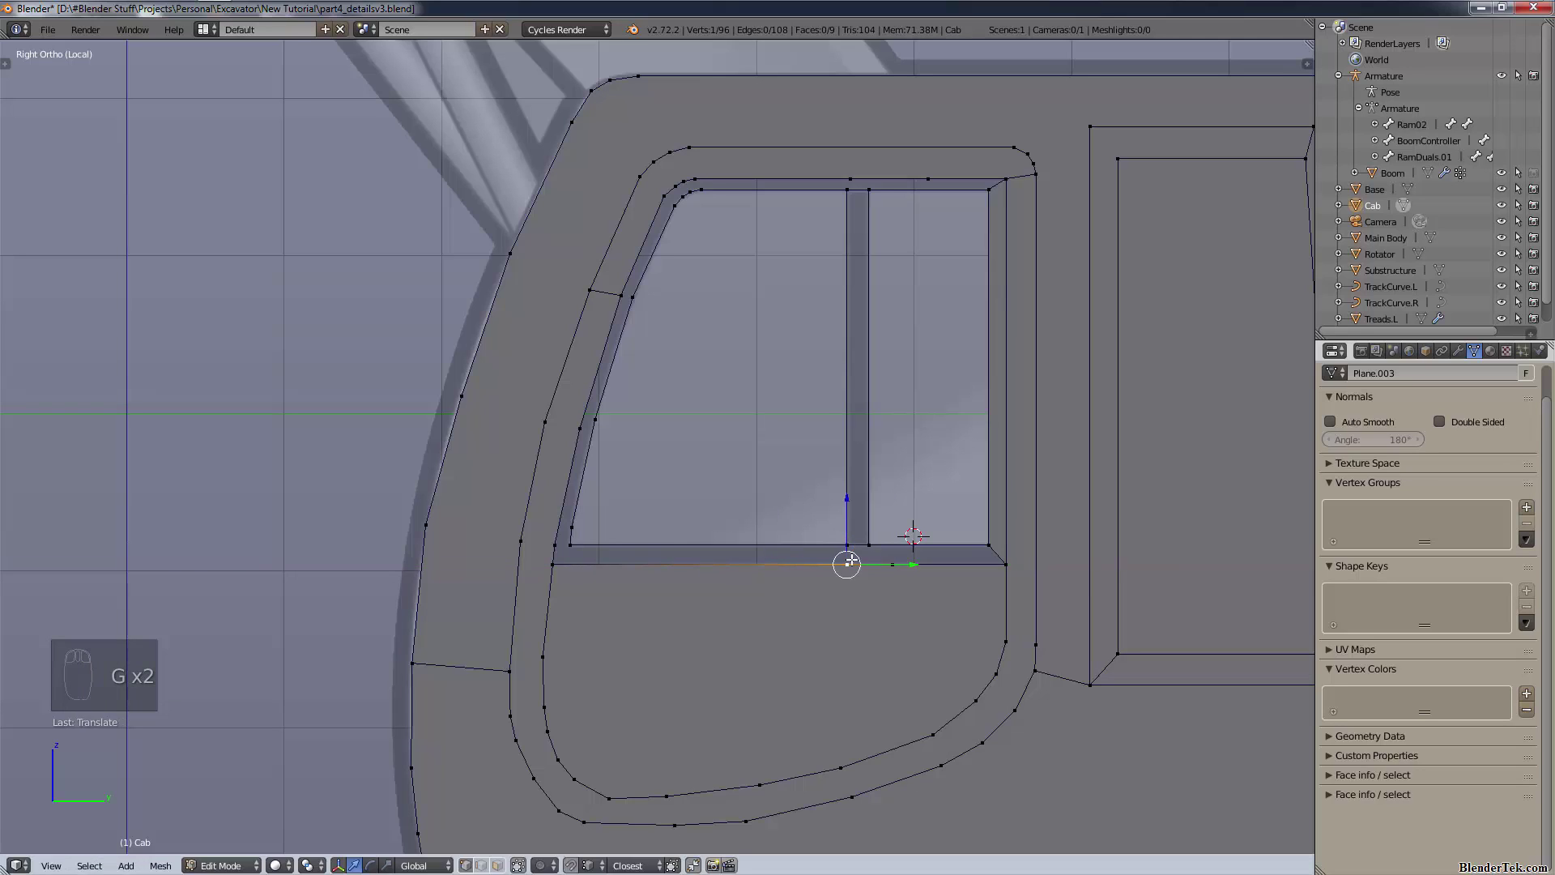
pyautogui.rightClick(878, 562)
pyautogui.press('g')
pyautogui.press('y')
pyautogui.keyDown('ctrl'); pyautogui.click(869, 553); pyautogui.keyUp('ctrl')
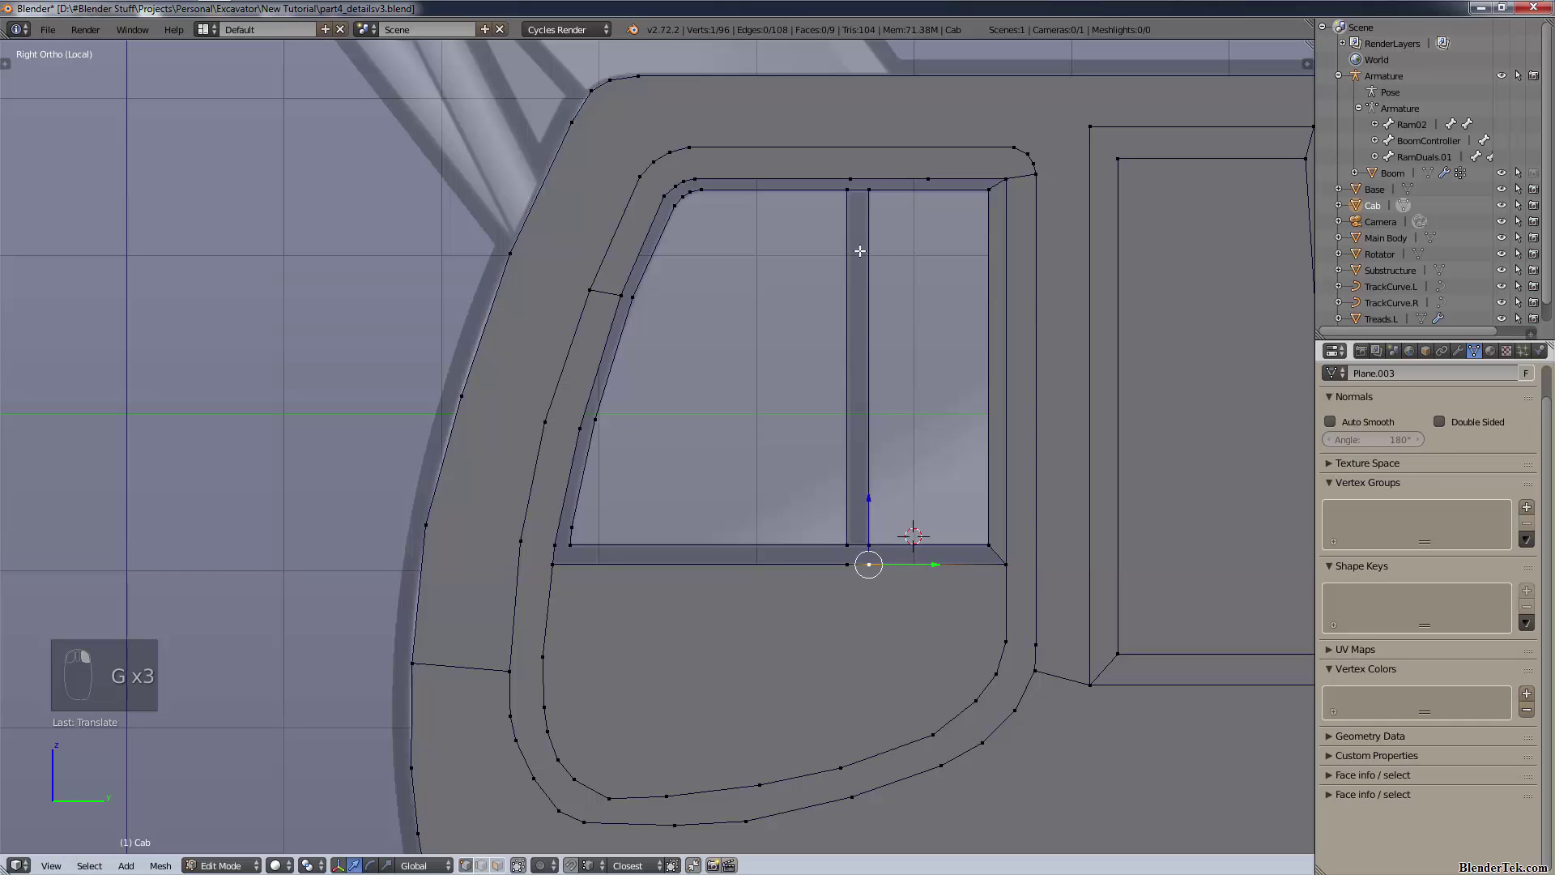
# - Try to snap the front new vertex on the top edge along Y to the divider, and undo the move
pyautogui.rightClick(852, 183)
pyautogui.press('g')
pyautogui.press('y')
pyautogui.keyDown('ctrl'); pyautogui.click(850, 190); pyautogui.keyUp('ctrl')
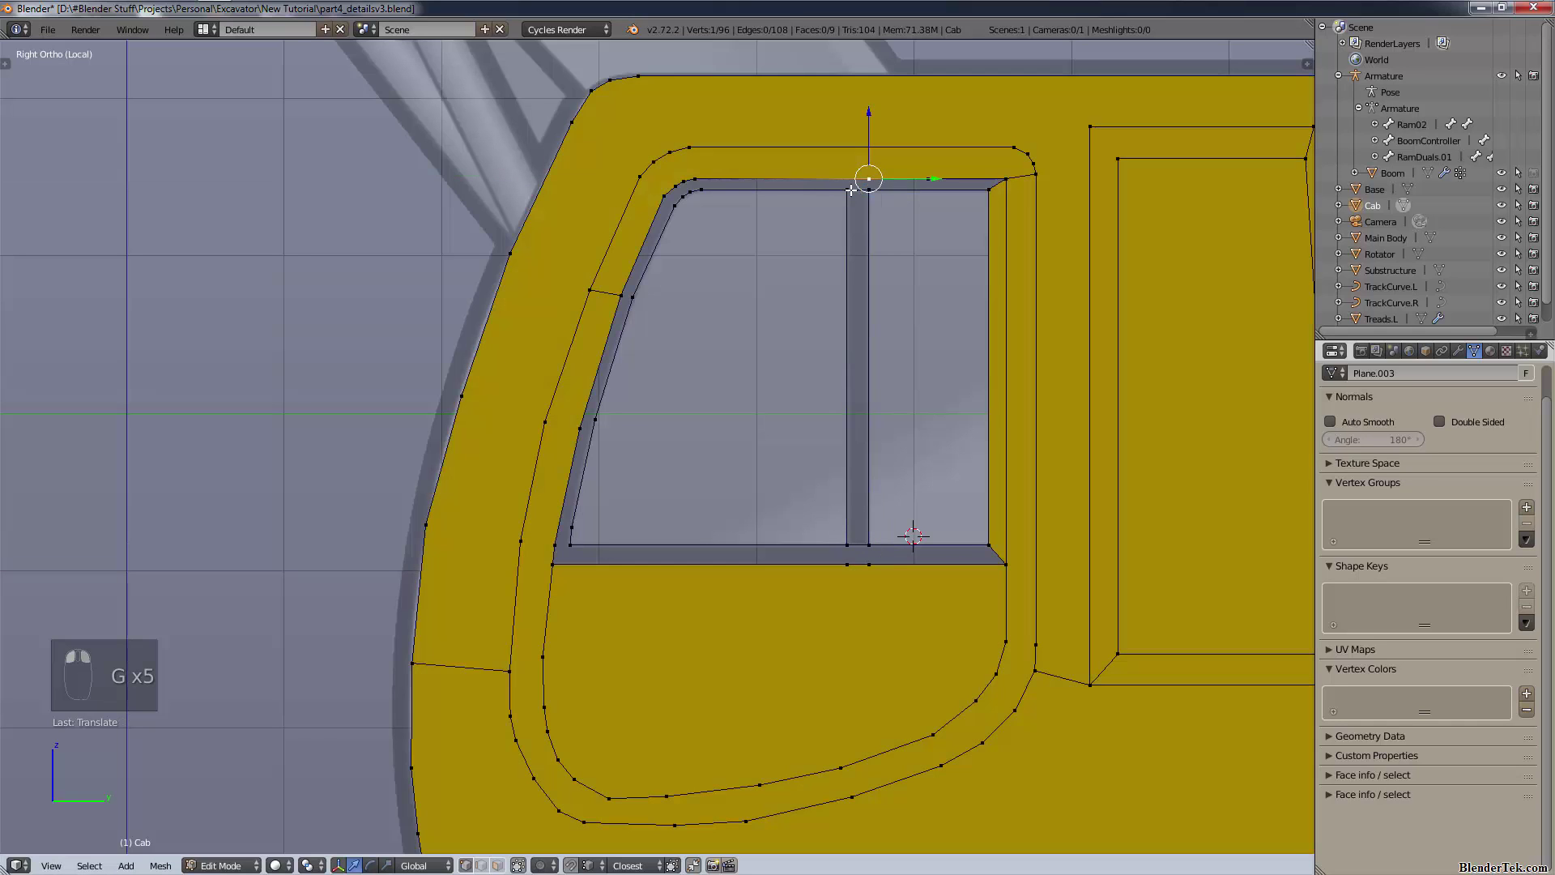
pyautogui.hotkey('ctrl', 'z')
pyautogui.hotkey('ctrl', 'z')
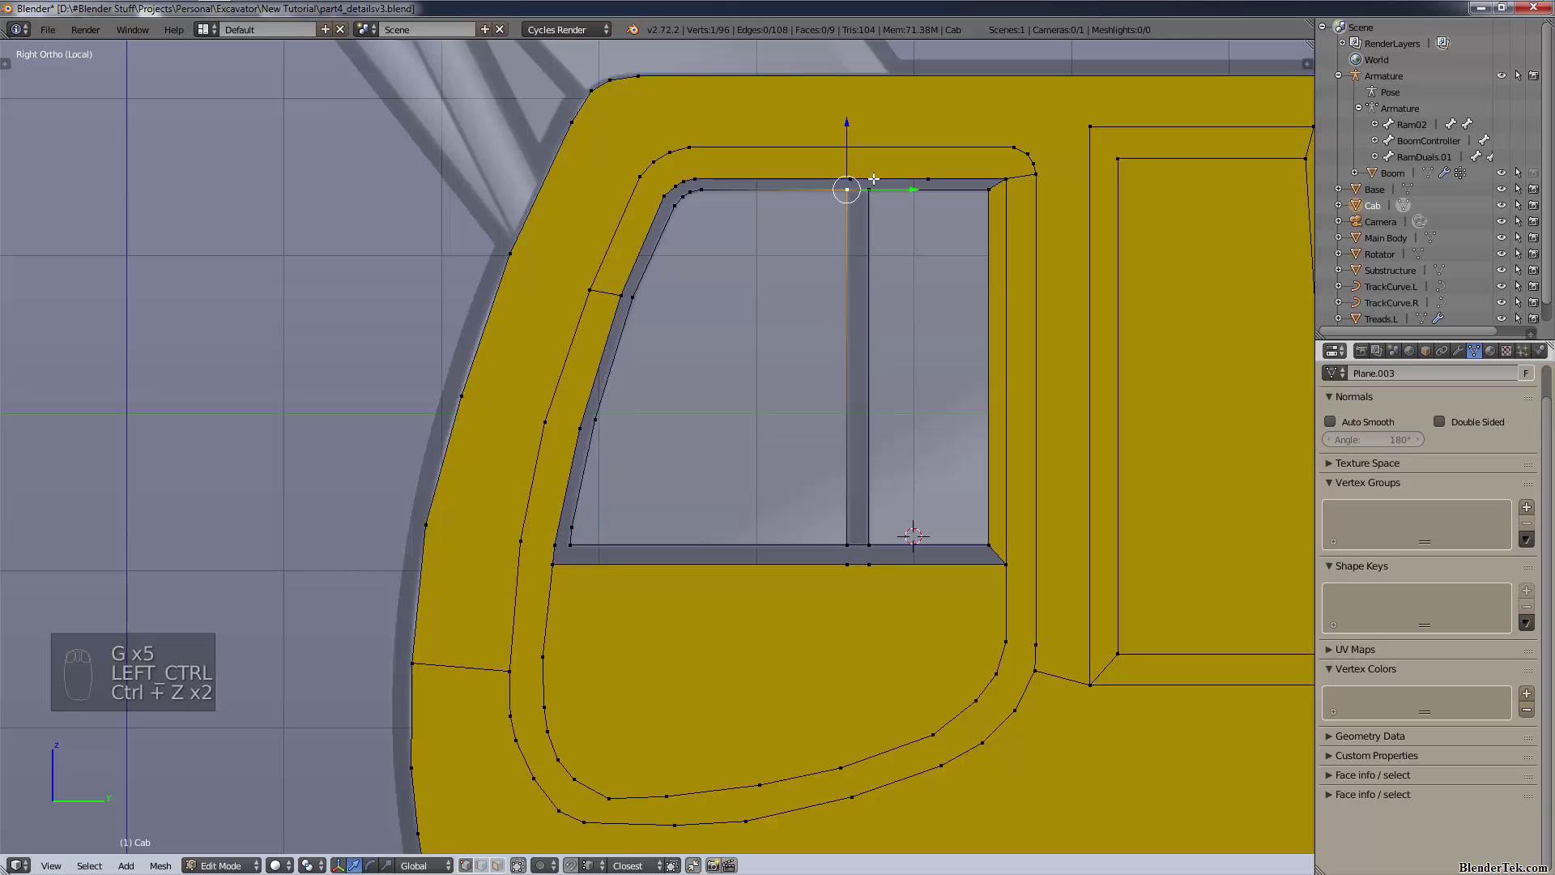
# - Move the two new vertices on the top edge along Y in line with the window divider's two sides
pyautogui.rightClick(852, 181)
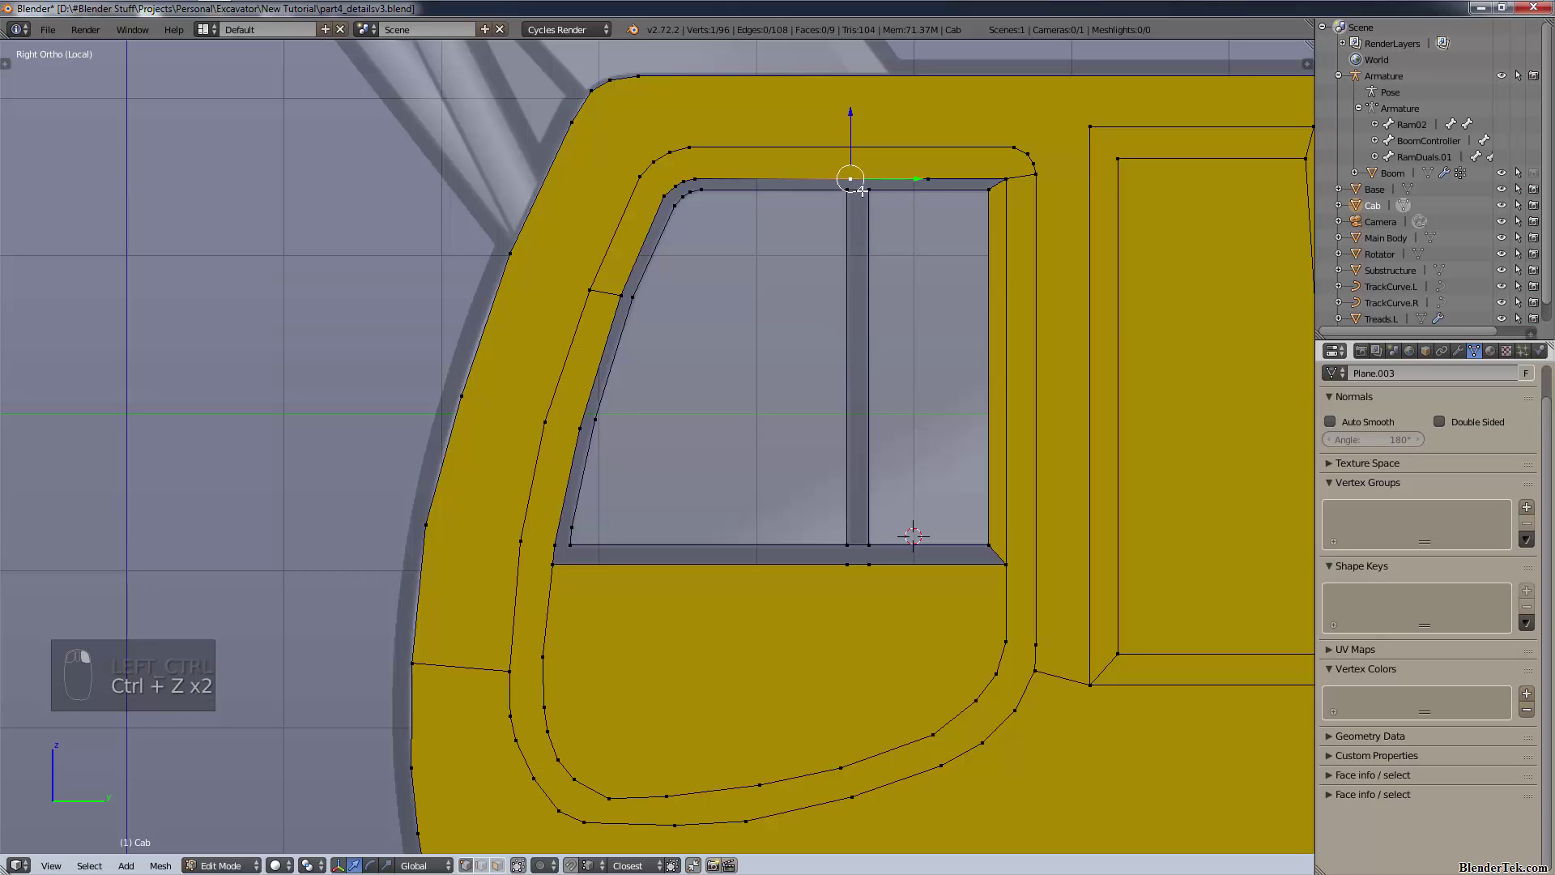
pyautogui.press('g')
pyautogui.press('y')
pyautogui.click(845, 189)
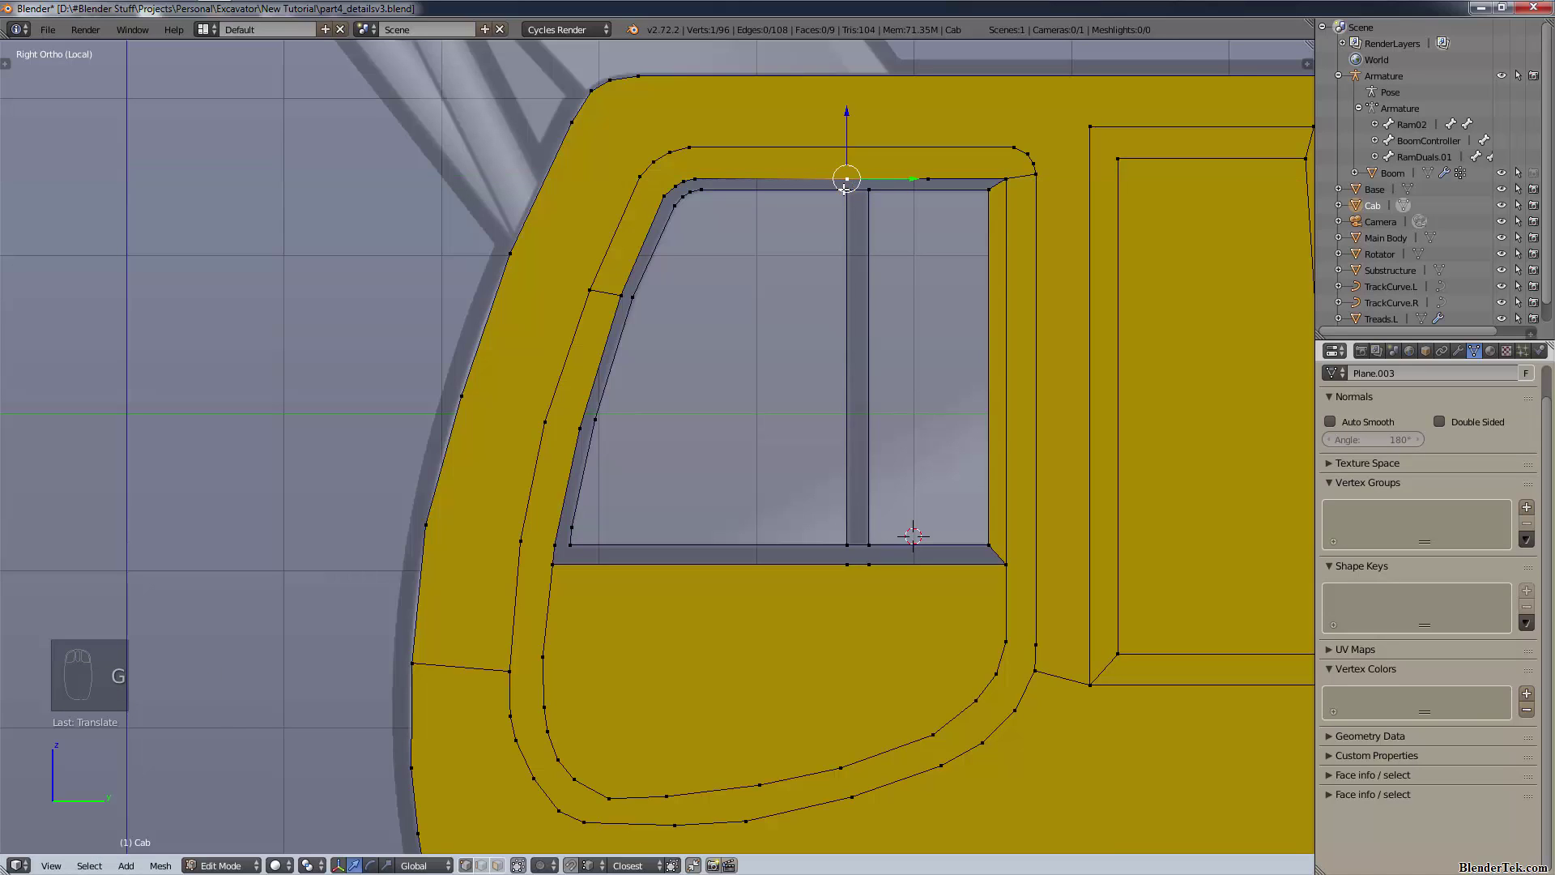
pyautogui.rightClick(926, 178)
pyautogui.press('g')
pyautogui.press('y')
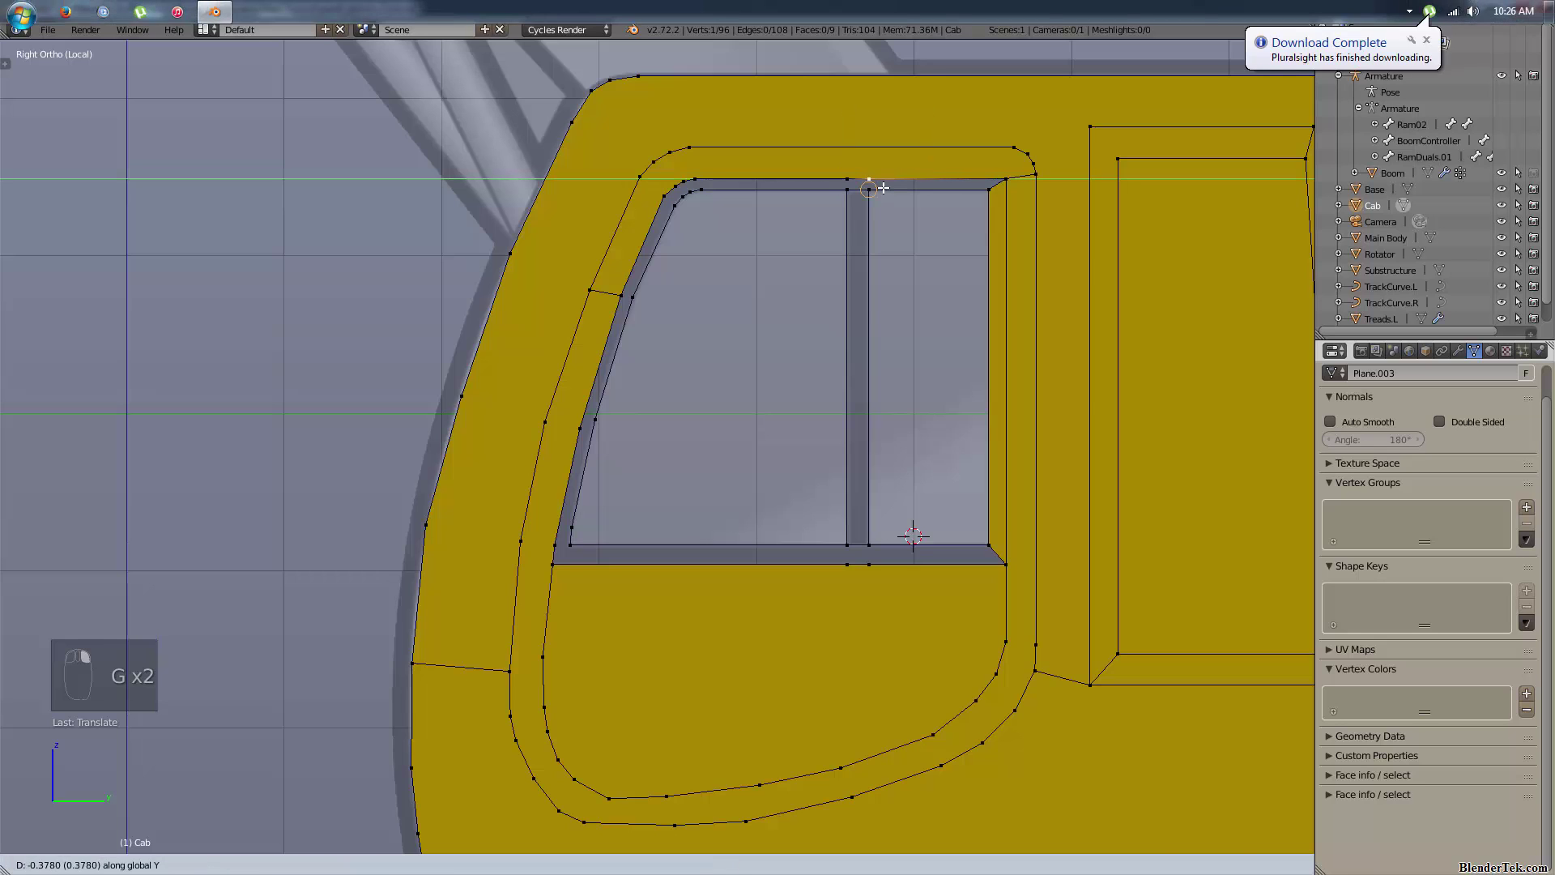
pyautogui.click(878, 188)
# - Connect both sides of the window divider to the outer frame with edges at the bottom and the top
pyautogui.scroll(-2, 845, 546)
pyautogui.keyDown('shift'); pyautogui.moveTo(846, 546); pyautogui.dragTo(758, 575, button='middle'); pyautogui.keyUp('shift')
pyautogui.scroll(3, 758, 599)
pyautogui.keyDown('shift'); pyautogui.rightClick(826, 673); pyautogui.keyUp('shift')
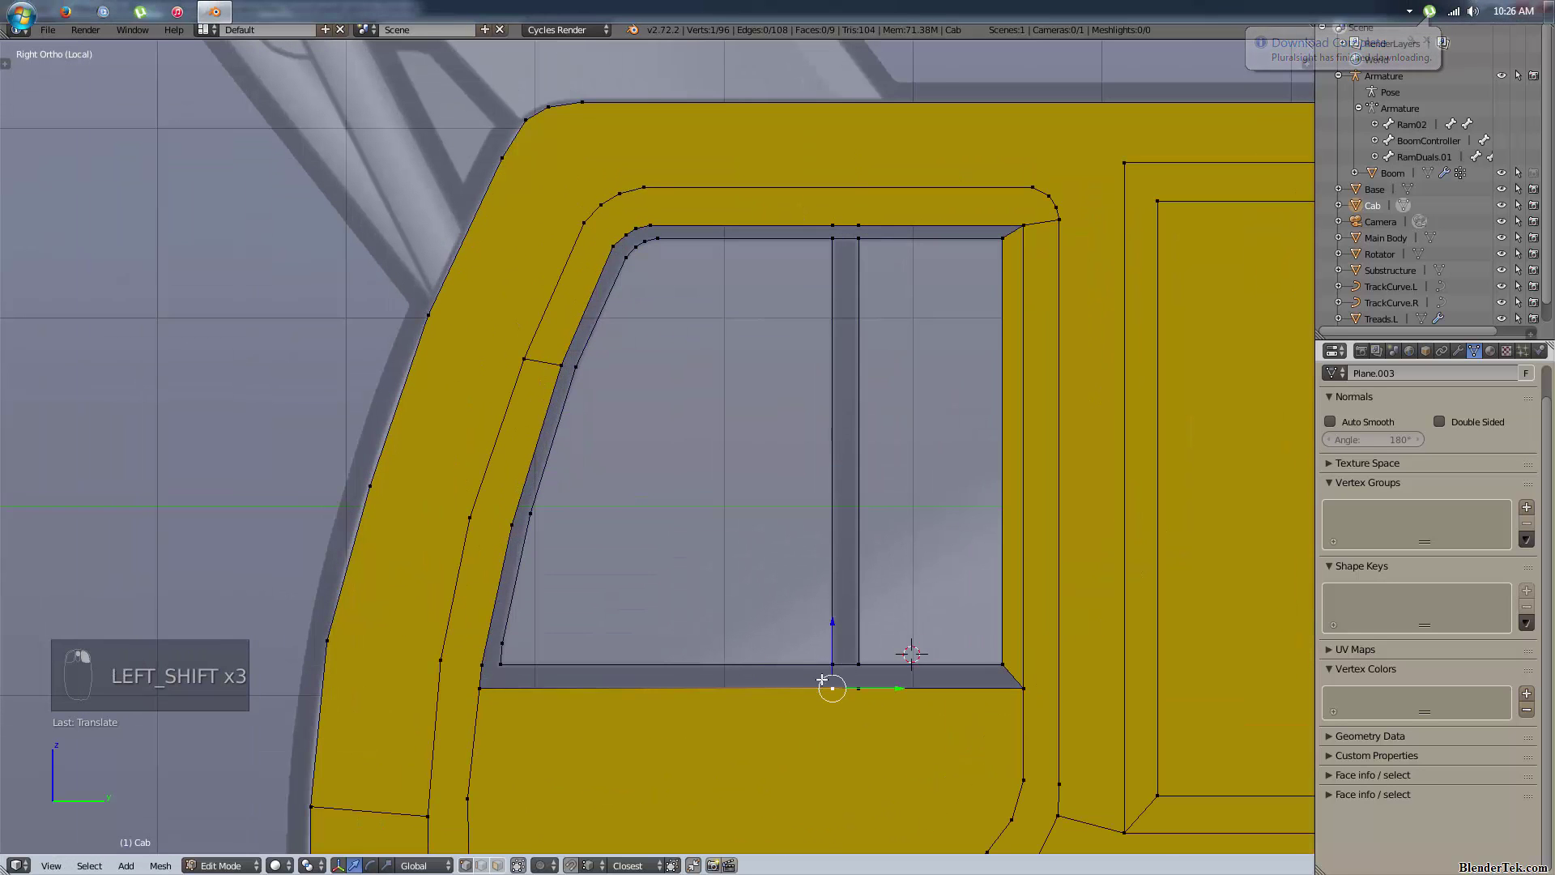
pyautogui.press('f')
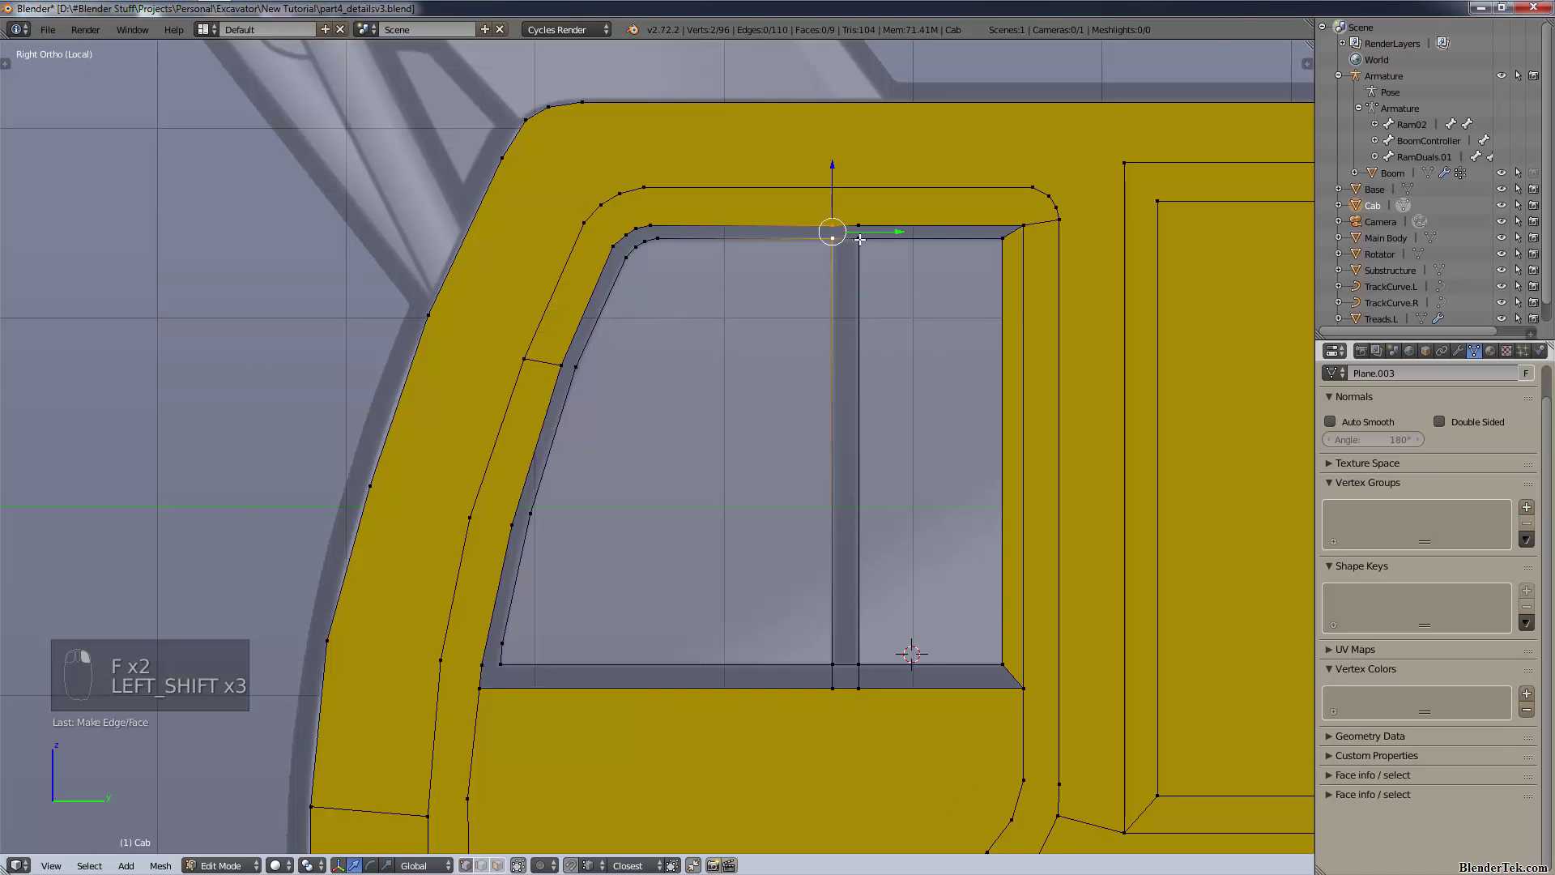
pyautogui.press('f')
pyautogui.rightClick(858, 232)
pyautogui.keyDown('shift'); pyautogui.rightClick(858, 227); pyautogui.keyUp('shift')
pyautogui.press('f')
pyautogui.press('f')
pyautogui.press('a')
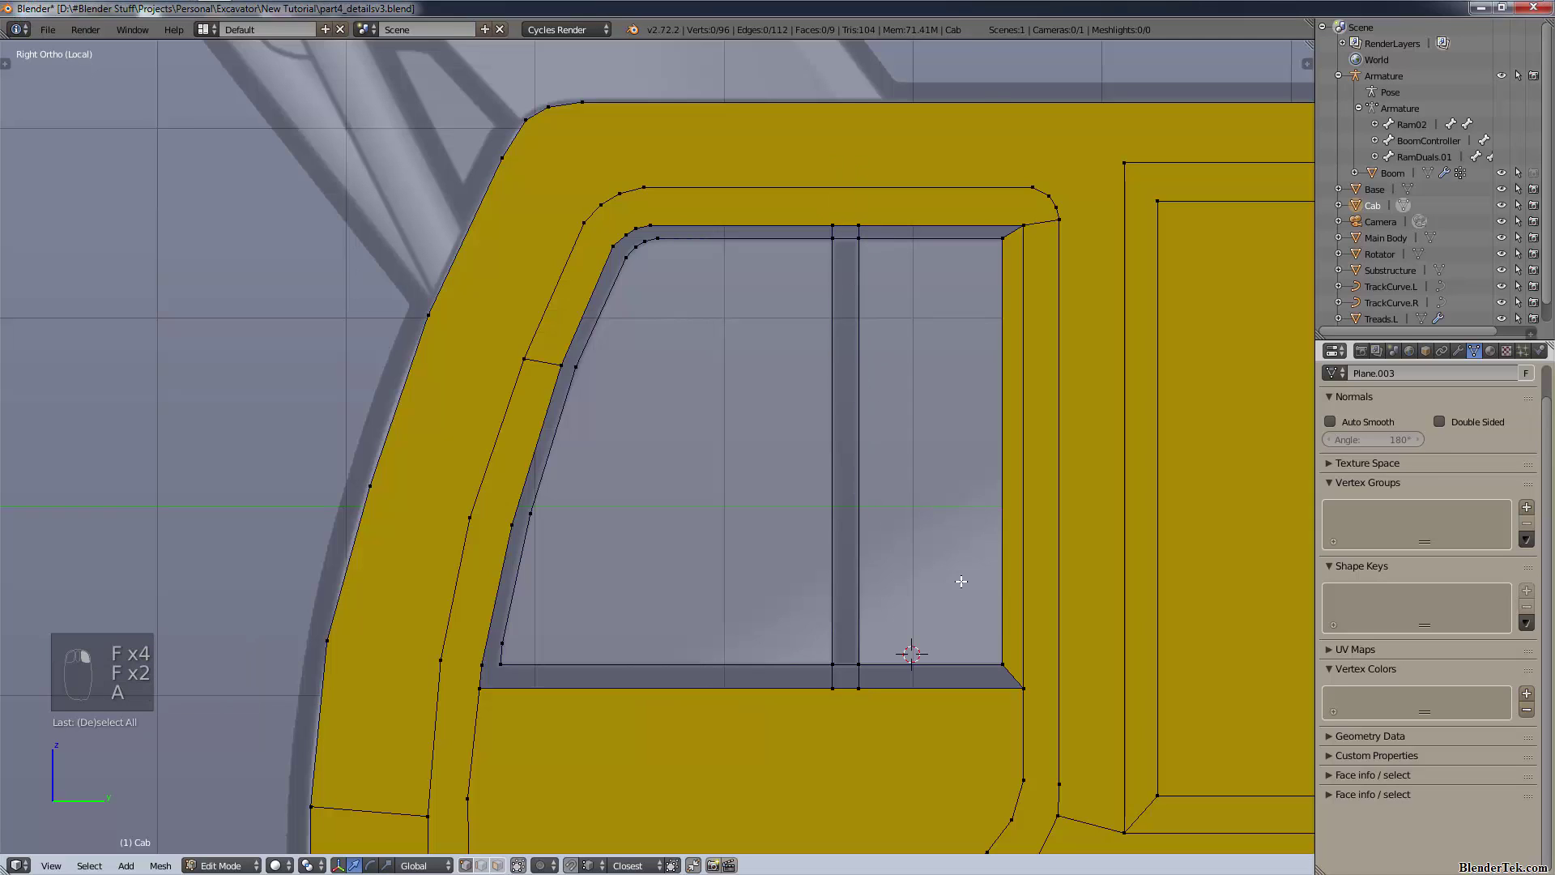
# - Fill the bottom strip of the upper window's frame with faces, starting from the edge at the rear lower corner
pyautogui.rightClick(1002, 663)
pyautogui.keyDown('shift'); pyautogui.rightClick(1022, 686); pyautogui.keyUp('shift')
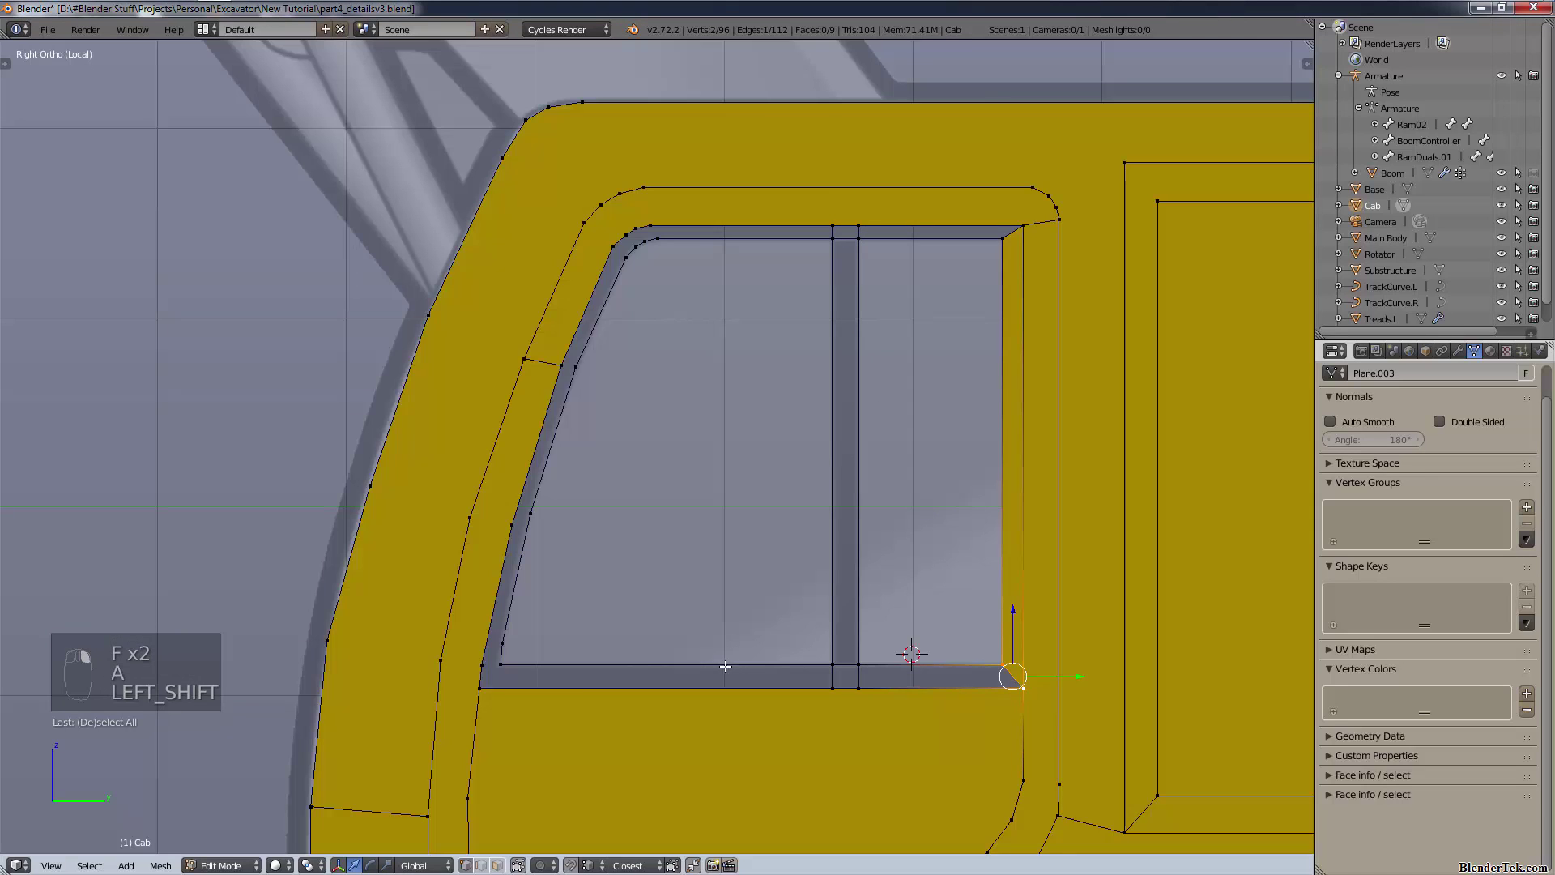
pyautogui.press('f')
pyautogui.press('f')
pyautogui.press('f')
pyautogui.press('f')
pyautogui.press('f')
pyautogui.press('f')
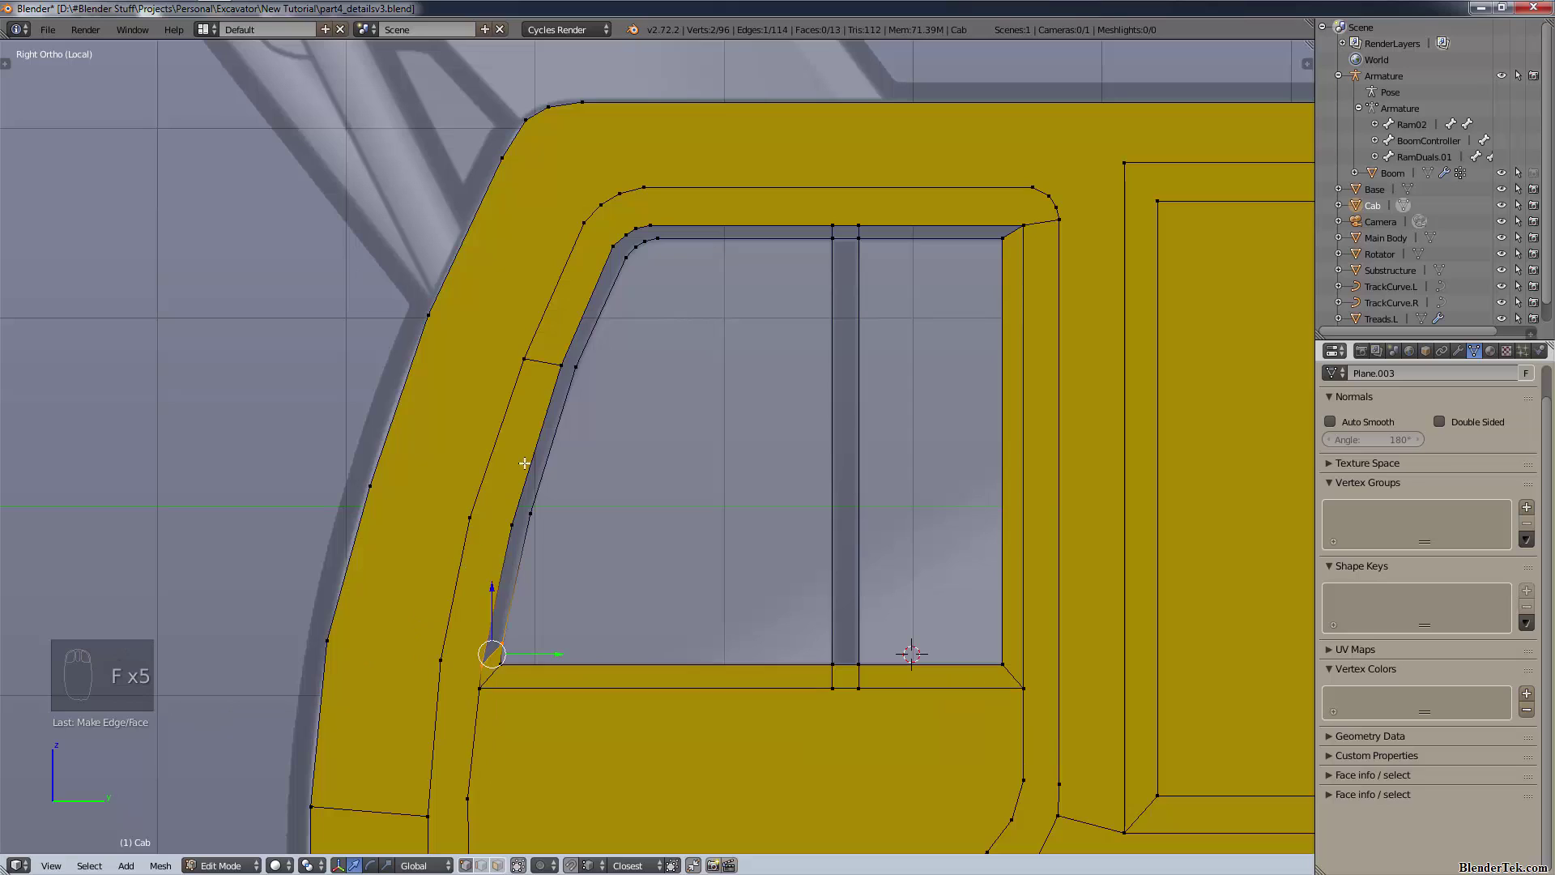
# - Fill the front, rounded corner and top strips of the upper window's frame with faces up to the rear upper corner
pyautogui.press('f')
pyautogui.press('f')
pyautogui.press('f')
pyautogui.press('f')
pyautogui.press('f')
pyautogui.press('f')
pyautogui.press('f')
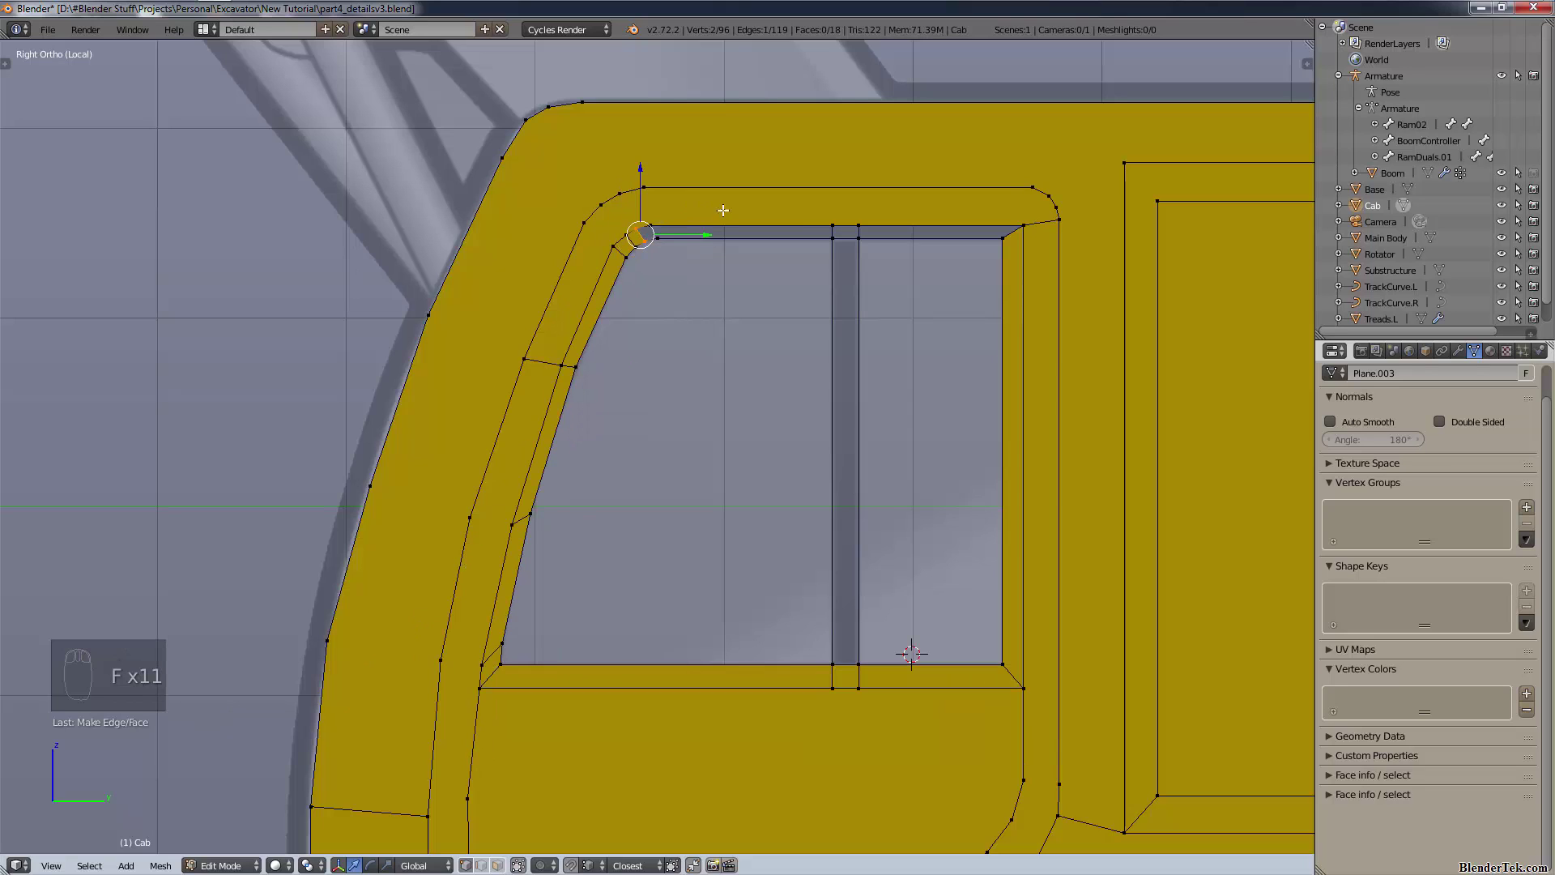
pyautogui.press('f')
pyautogui.press('f')
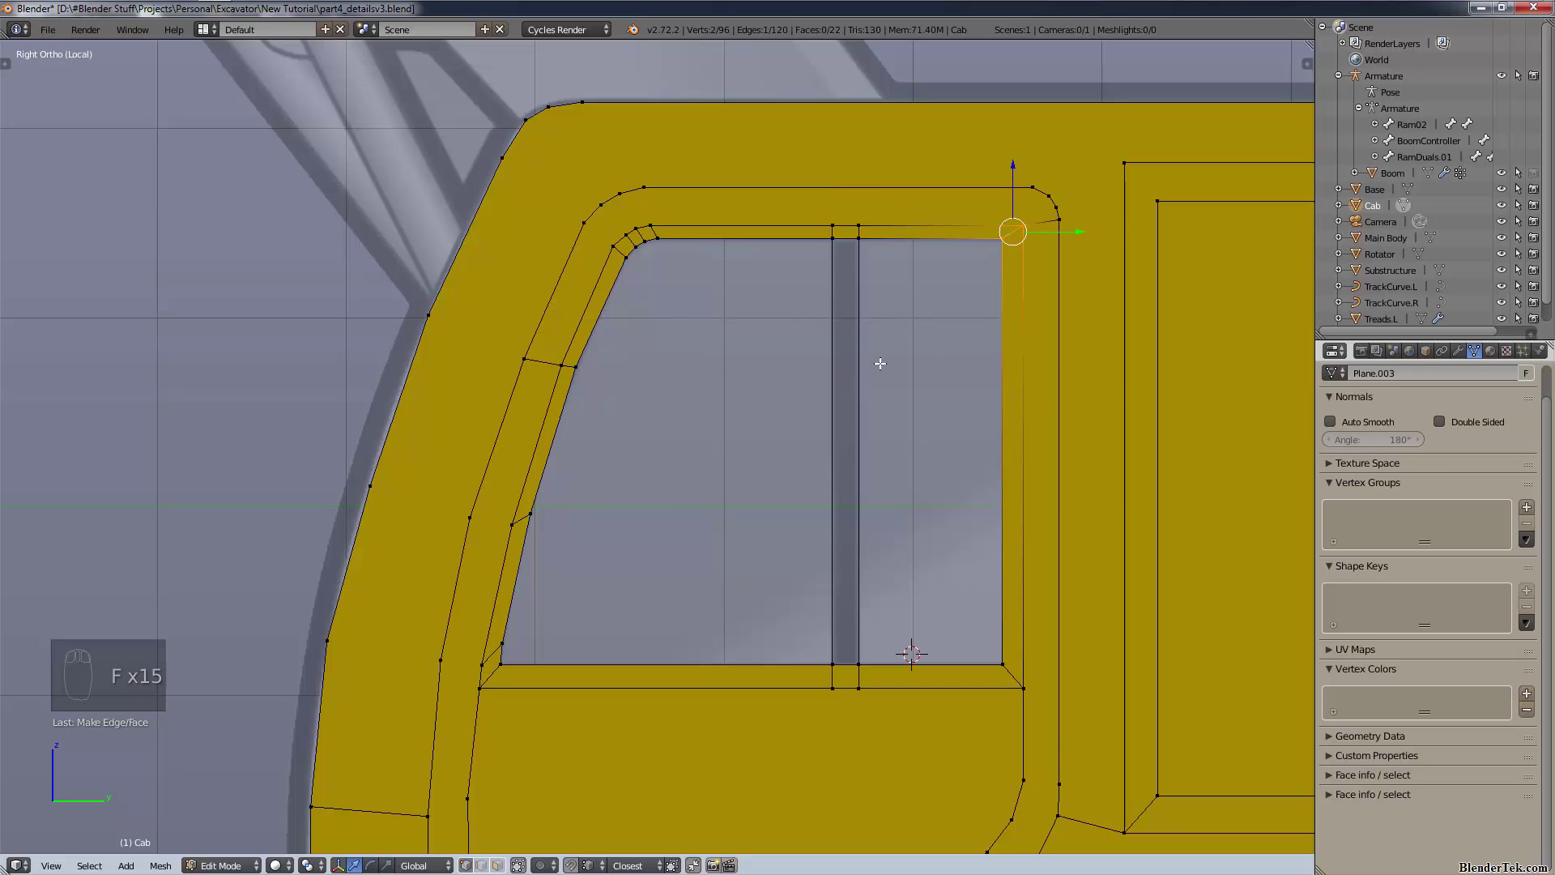
# - Fill the vertical divider of the upper window with a face
pyautogui.press('a')
pyautogui.keyDown('shift'); pyautogui.rightClick(846, 237); pyautogui.keyUp('shift')
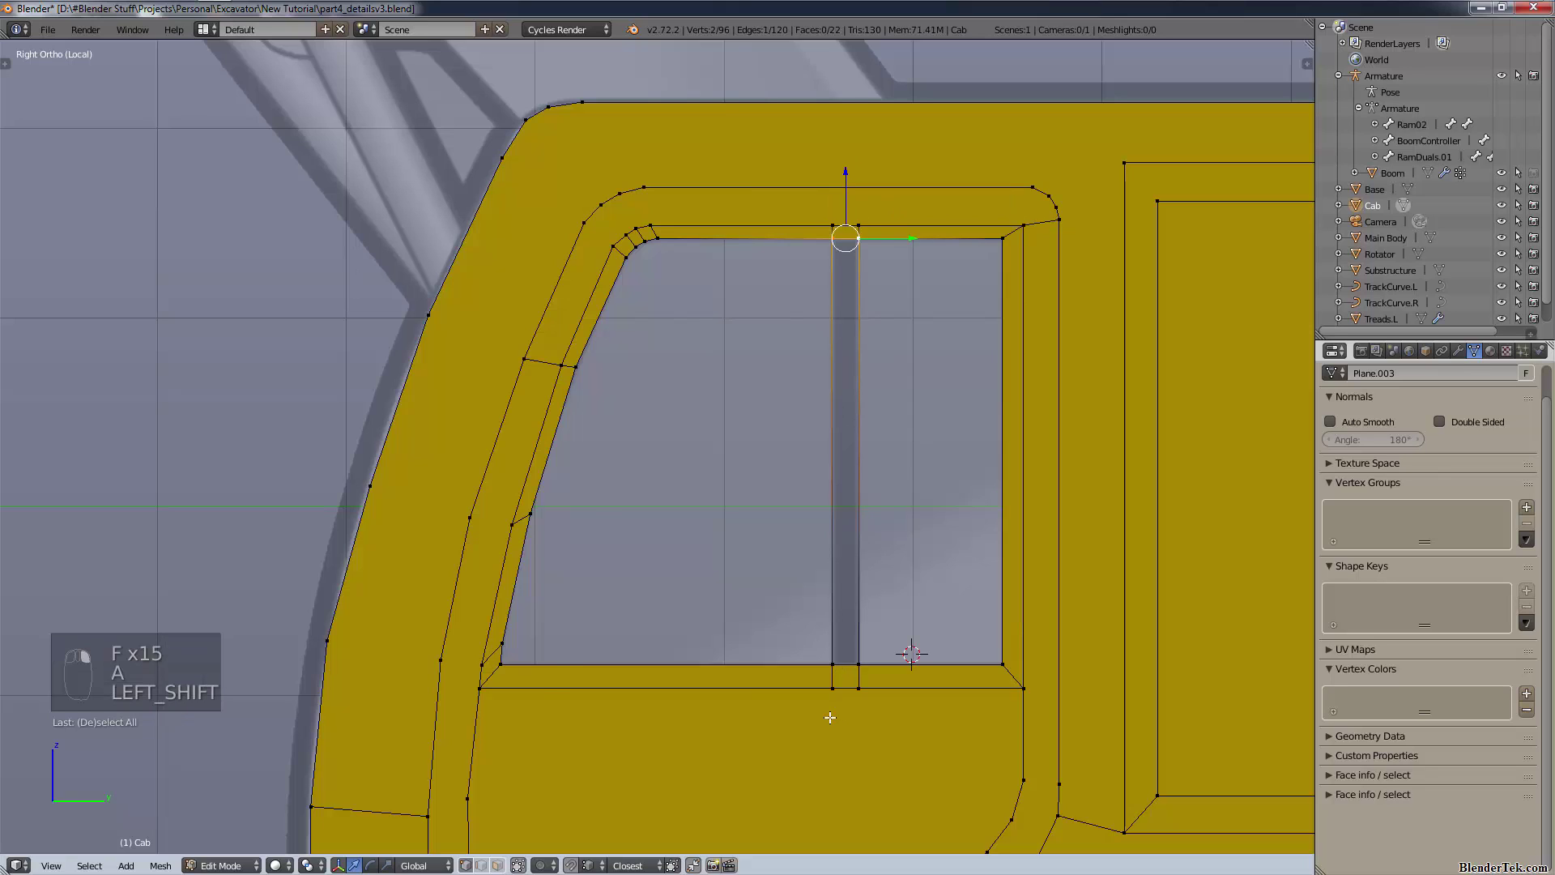
pyautogui.keyDown('shift'); pyautogui.rightClick(842, 690); pyautogui.keyUp('shift')
pyautogui.press('f')
pyautogui.press('a')
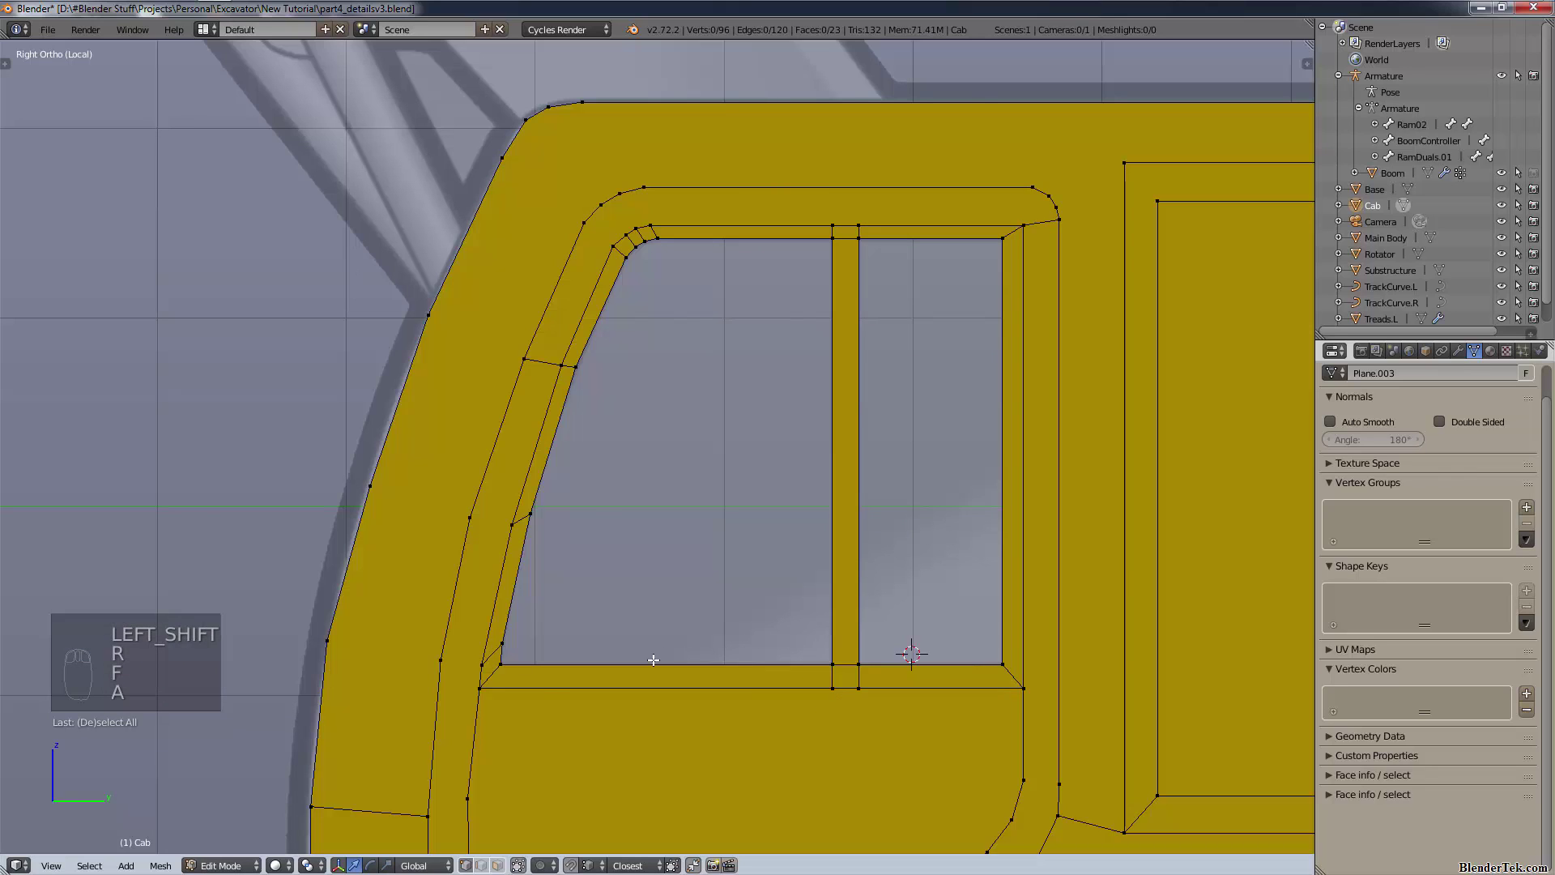
# - Fill the upper window's front and rear panes with one face each and clear the selection
pyautogui.keyDown('alt'); pyautogui.rightClick(653, 660); pyautogui.keyUp('alt')
pyautogui.press('f')
pyautogui.press('f')
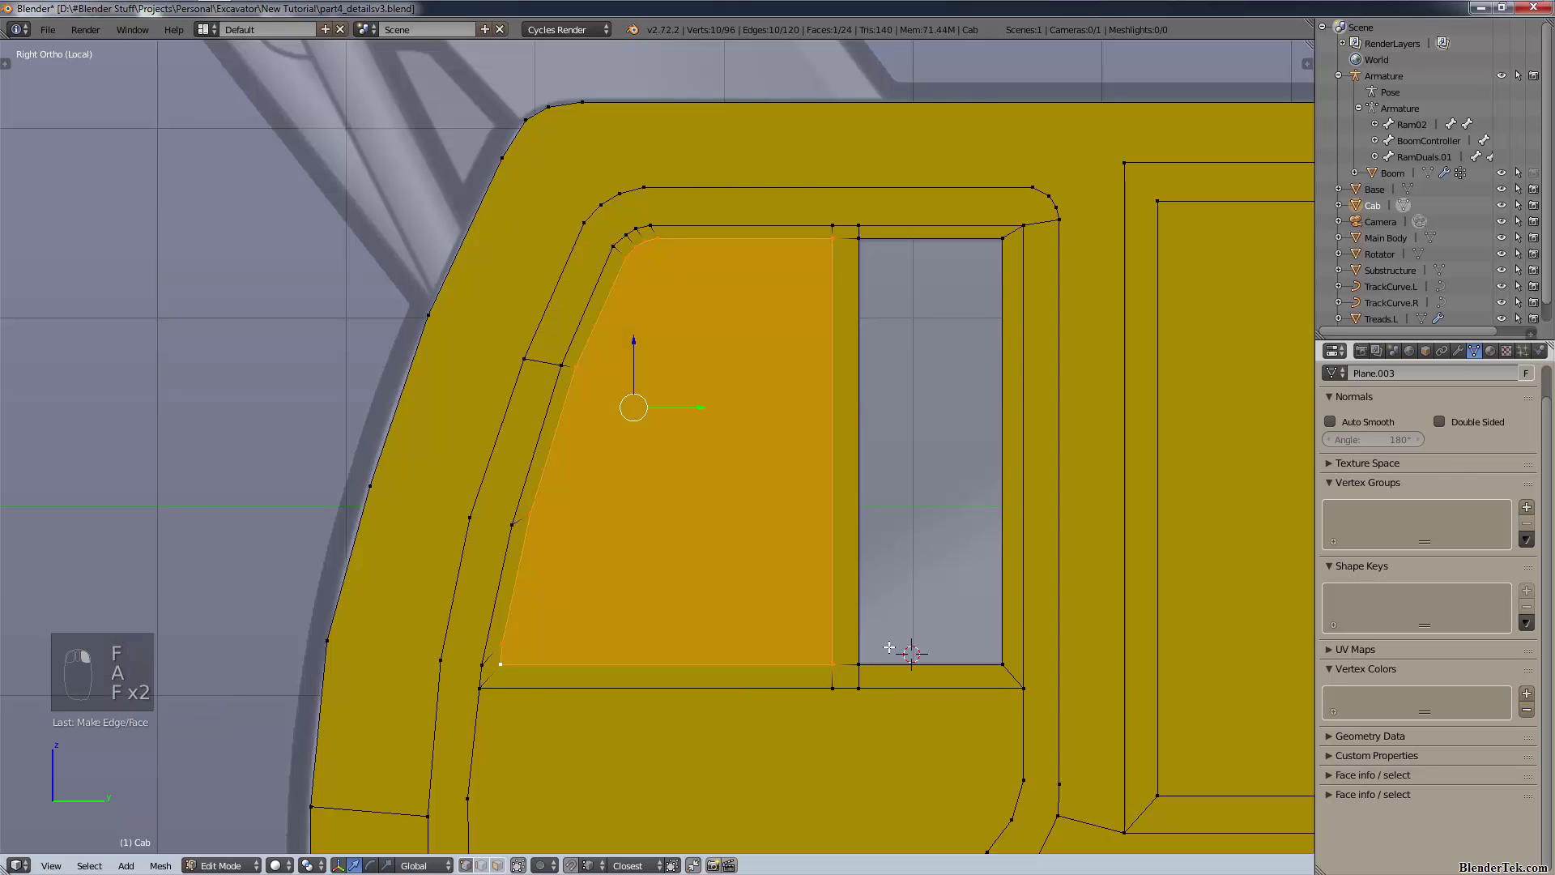
pyautogui.keyDown('alt'); pyautogui.rightClick(889, 650); pyautogui.keyUp('alt')
pyautogui.press('f')
pyautogui.press('f')
pyautogui.scroll(-3, 887, 647)
pyautogui.press('a')
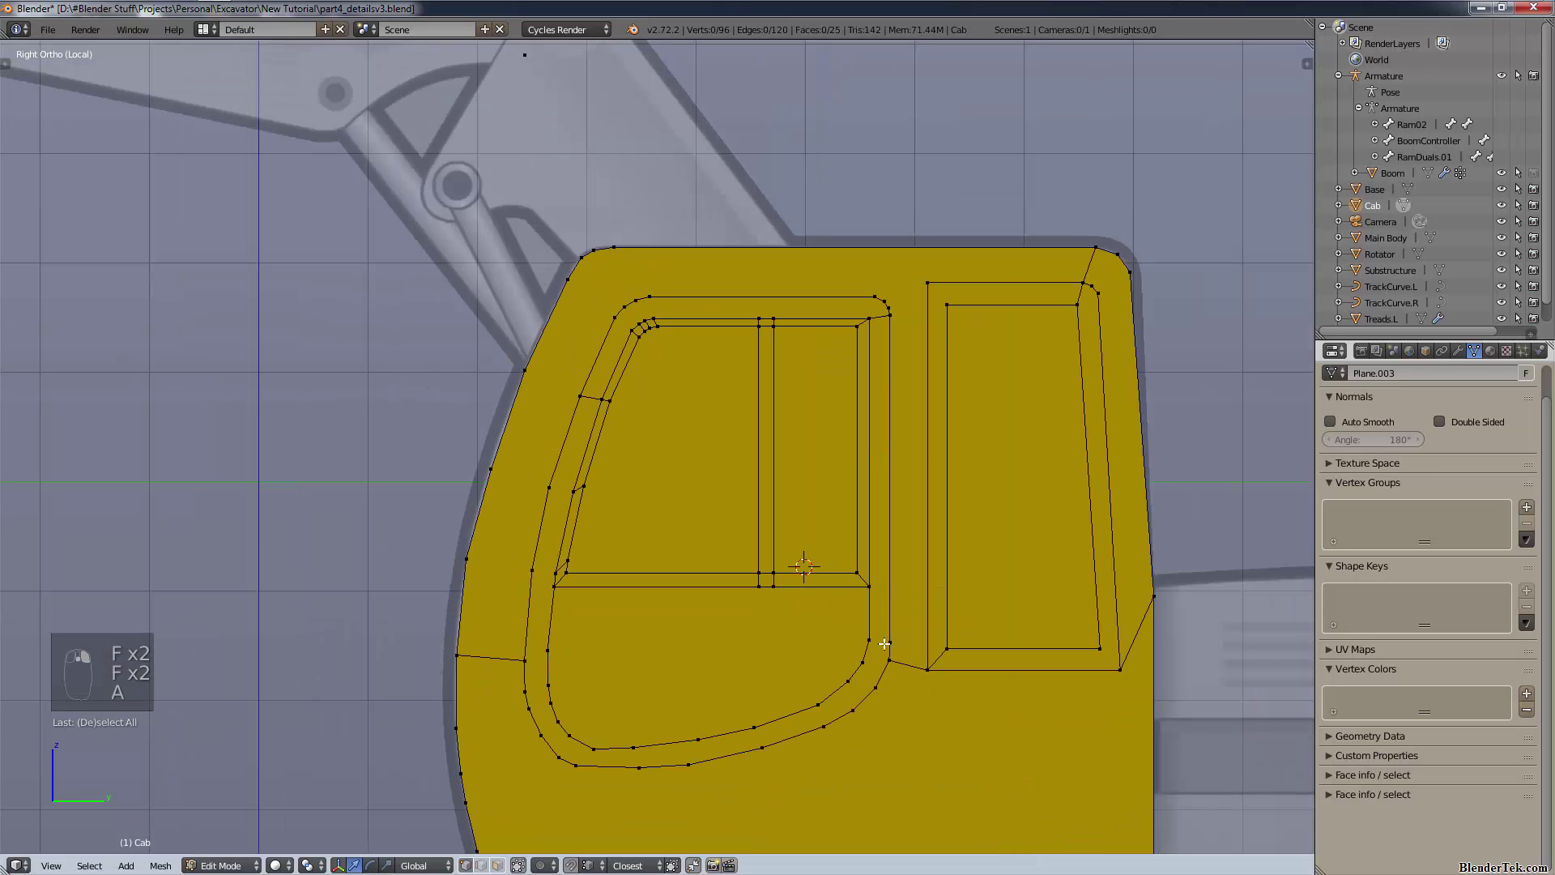
# - Examine in face selection mode which areas the individual faces of the cab side, door frame and windows cover
pyautogui.click(497, 866)
pyautogui.rightClick(704, 423)
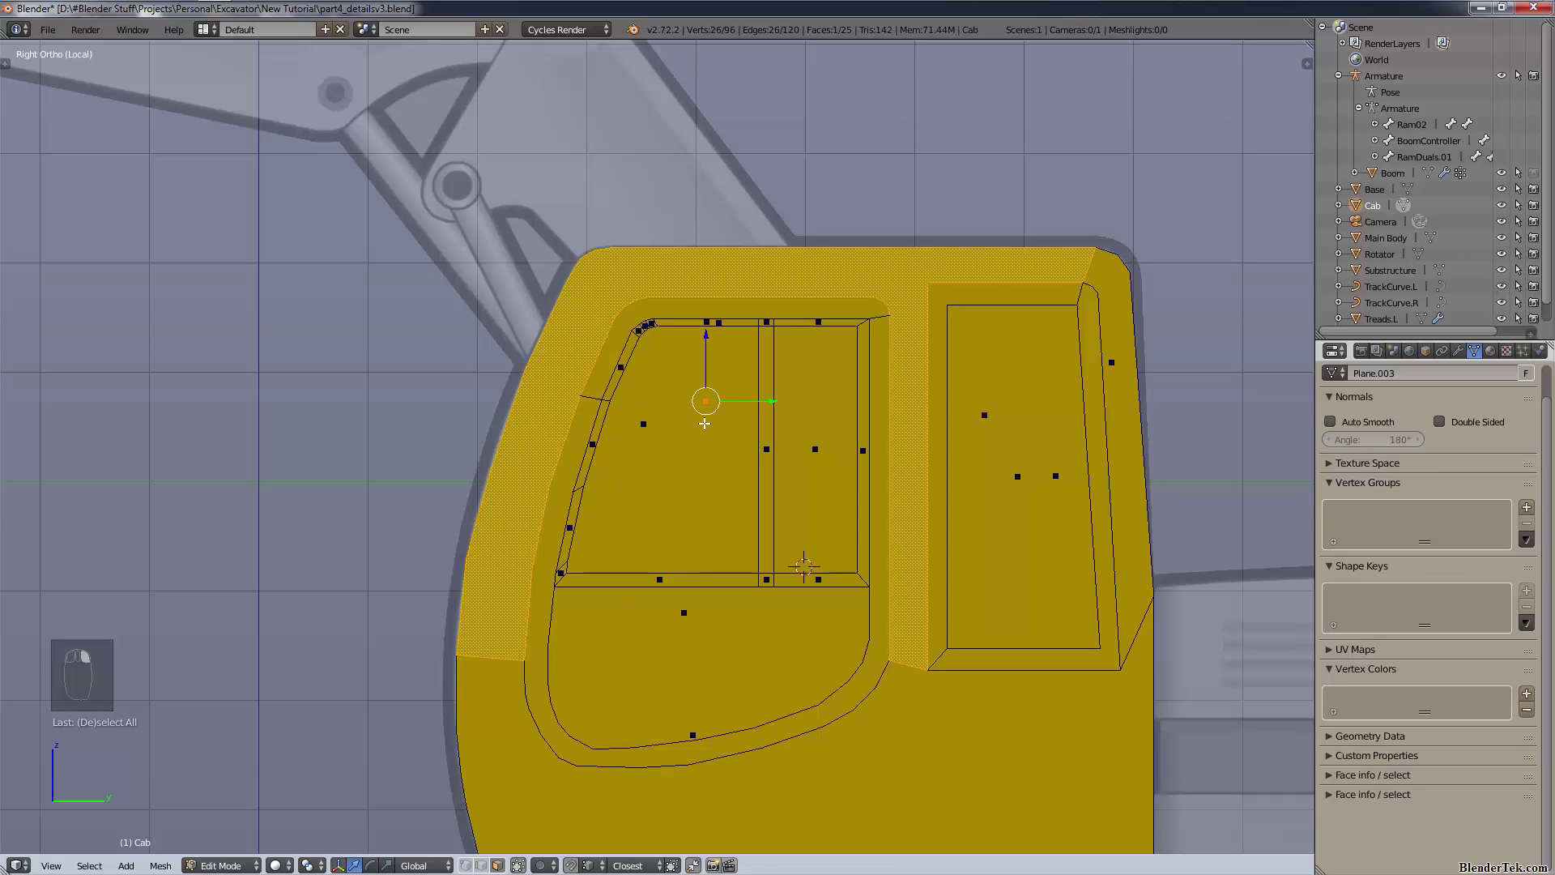
pyautogui.rightClick(592, 444)
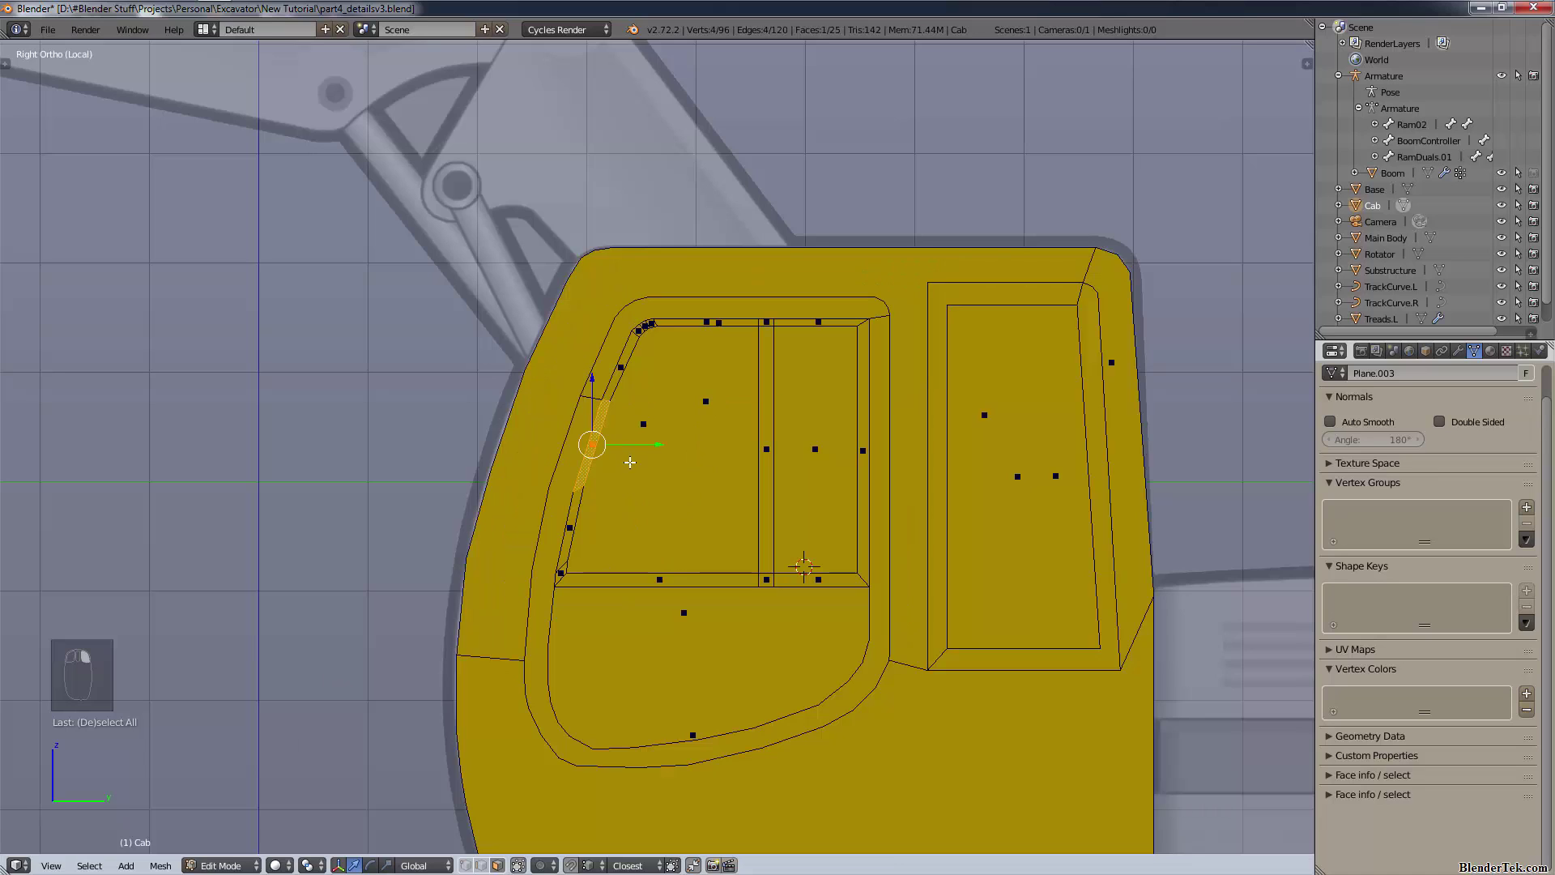
pyautogui.rightClick(688, 755)
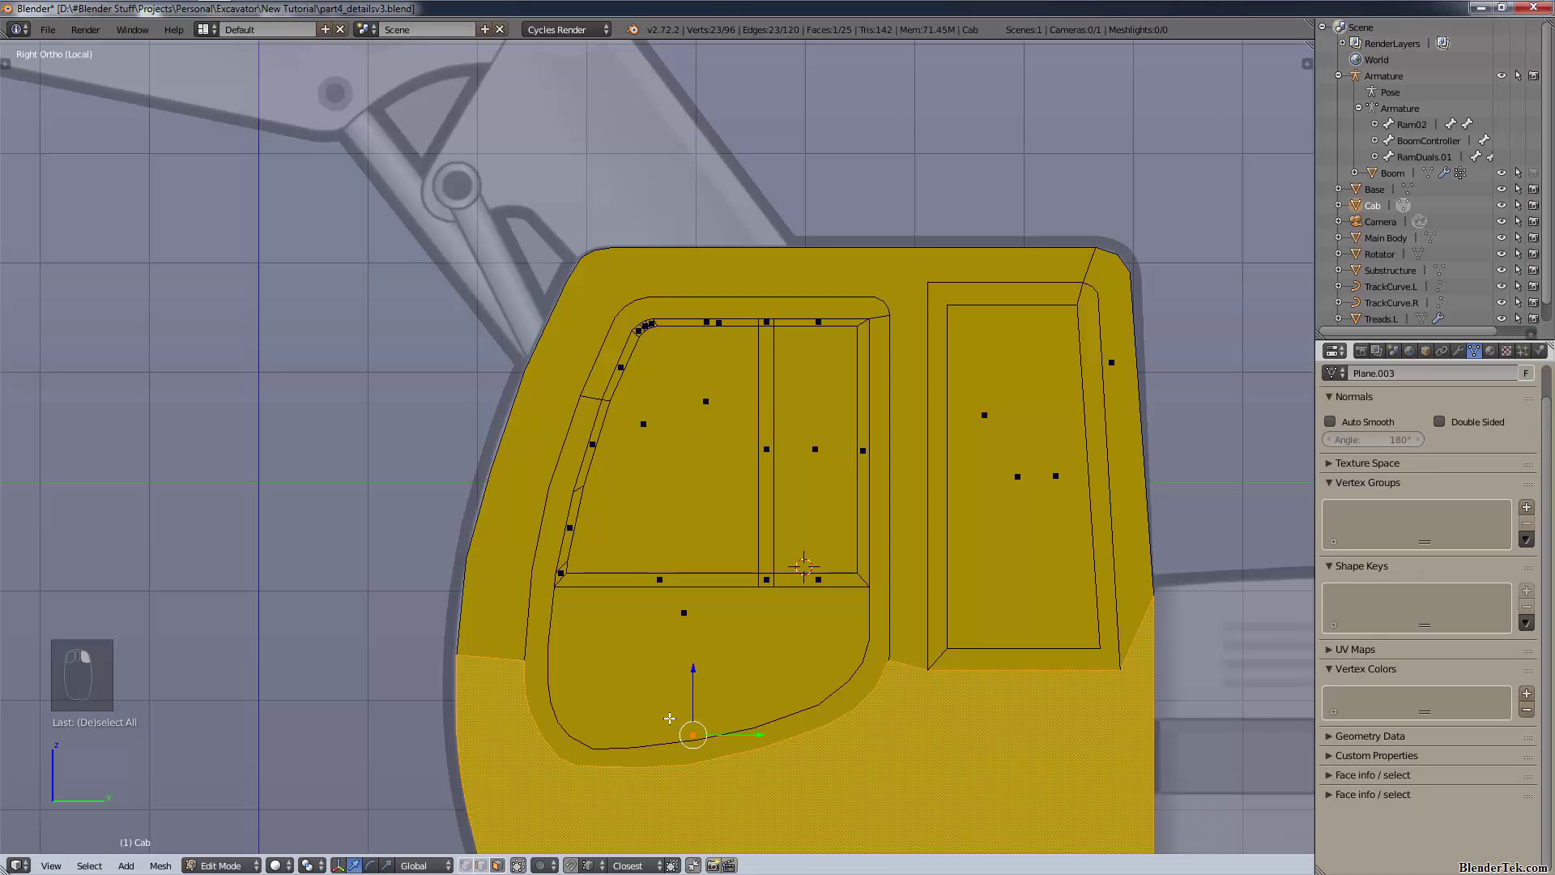
pyautogui.rightClick(861, 465)
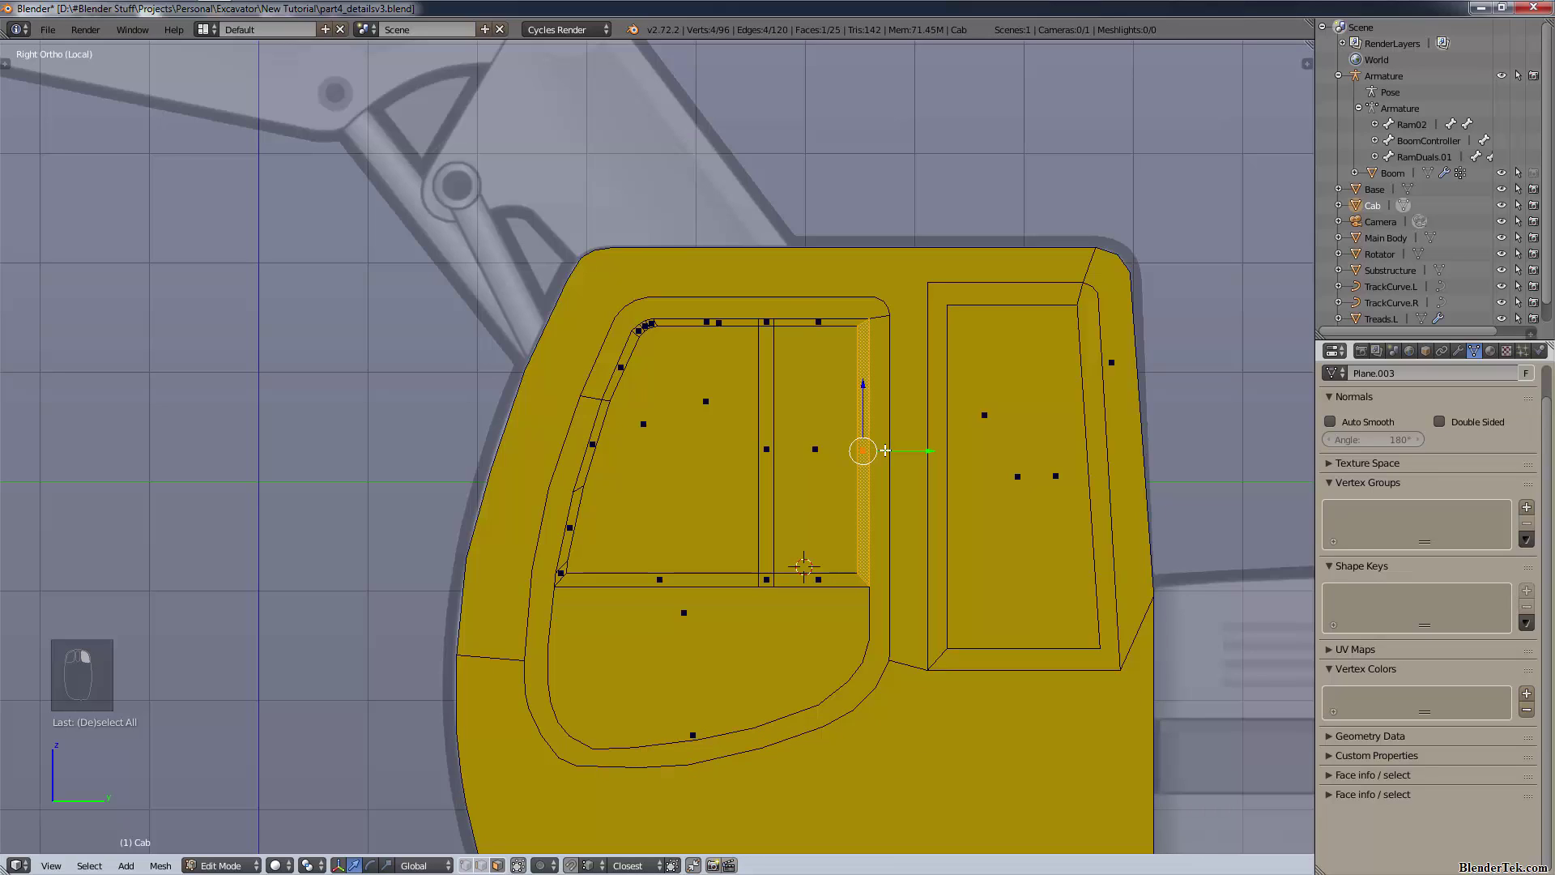
pyautogui.rightClick(857, 330)
pyautogui.moveTo(801, 298); pyautogui.dragTo(776, 311, button='right')
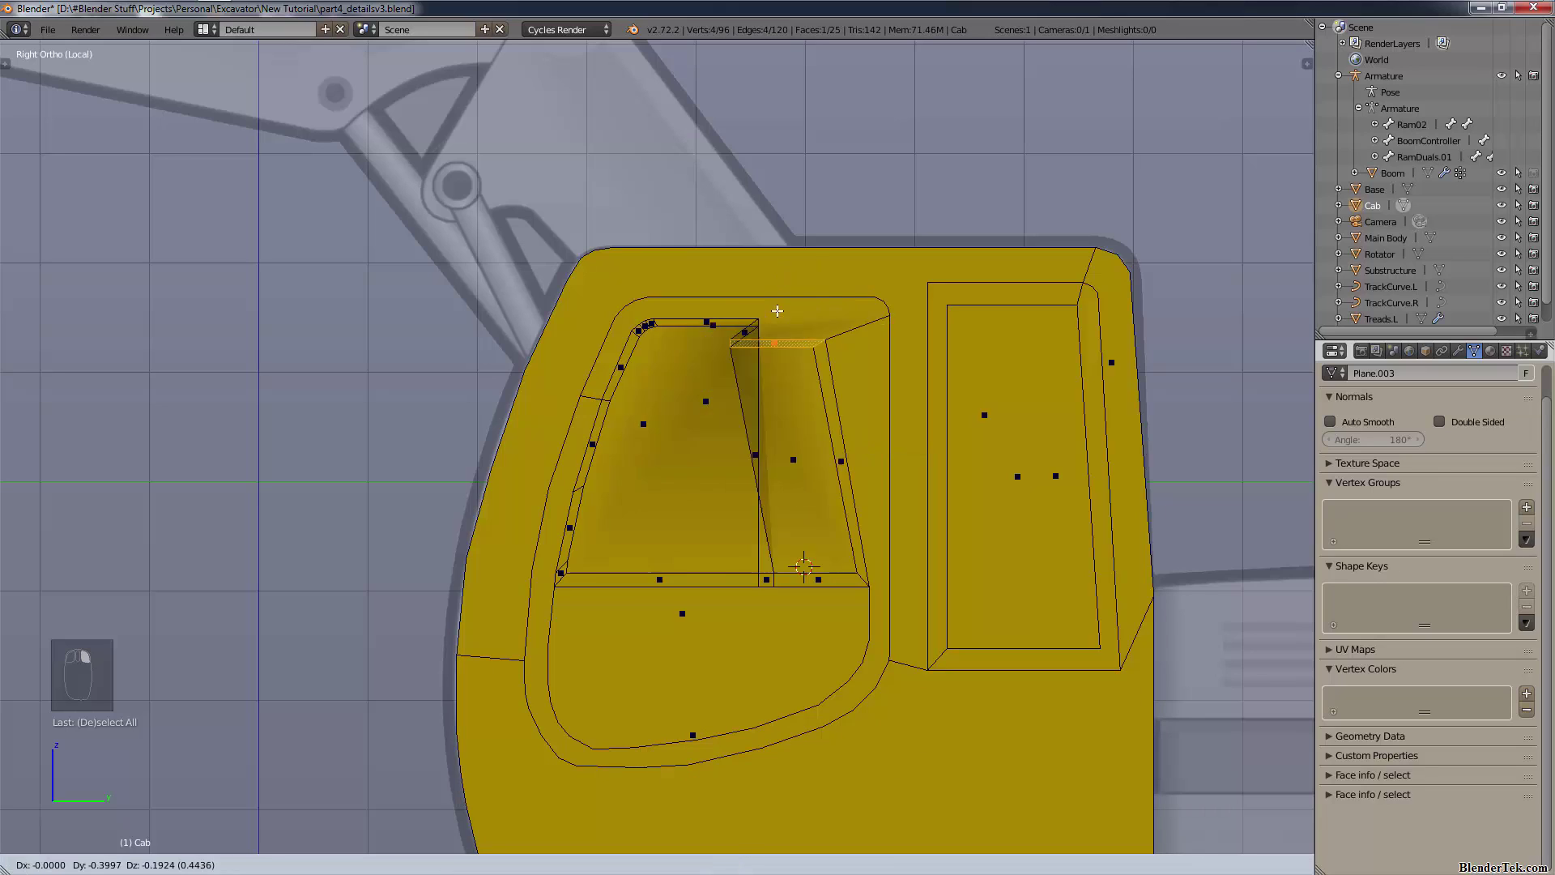
pyautogui.rightClick(776, 311)
pyautogui.rightClick(652, 321)
pyautogui.rightClick(642, 321)
pyautogui.rightClick(615, 335)
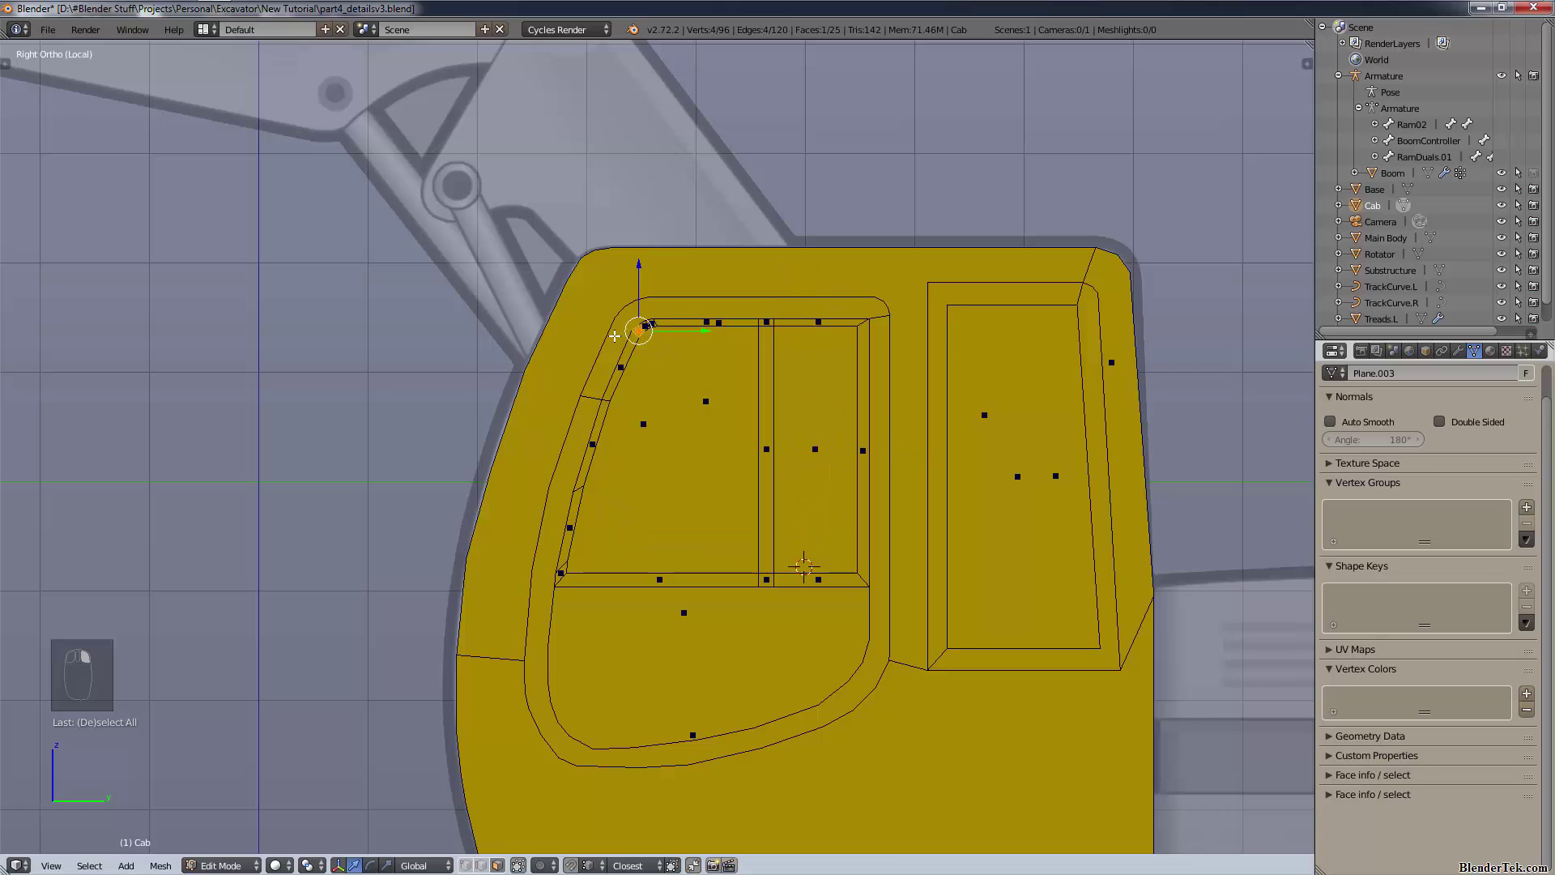
pyautogui.rightClick(539, 441)
pyautogui.rightClick(690, 735)
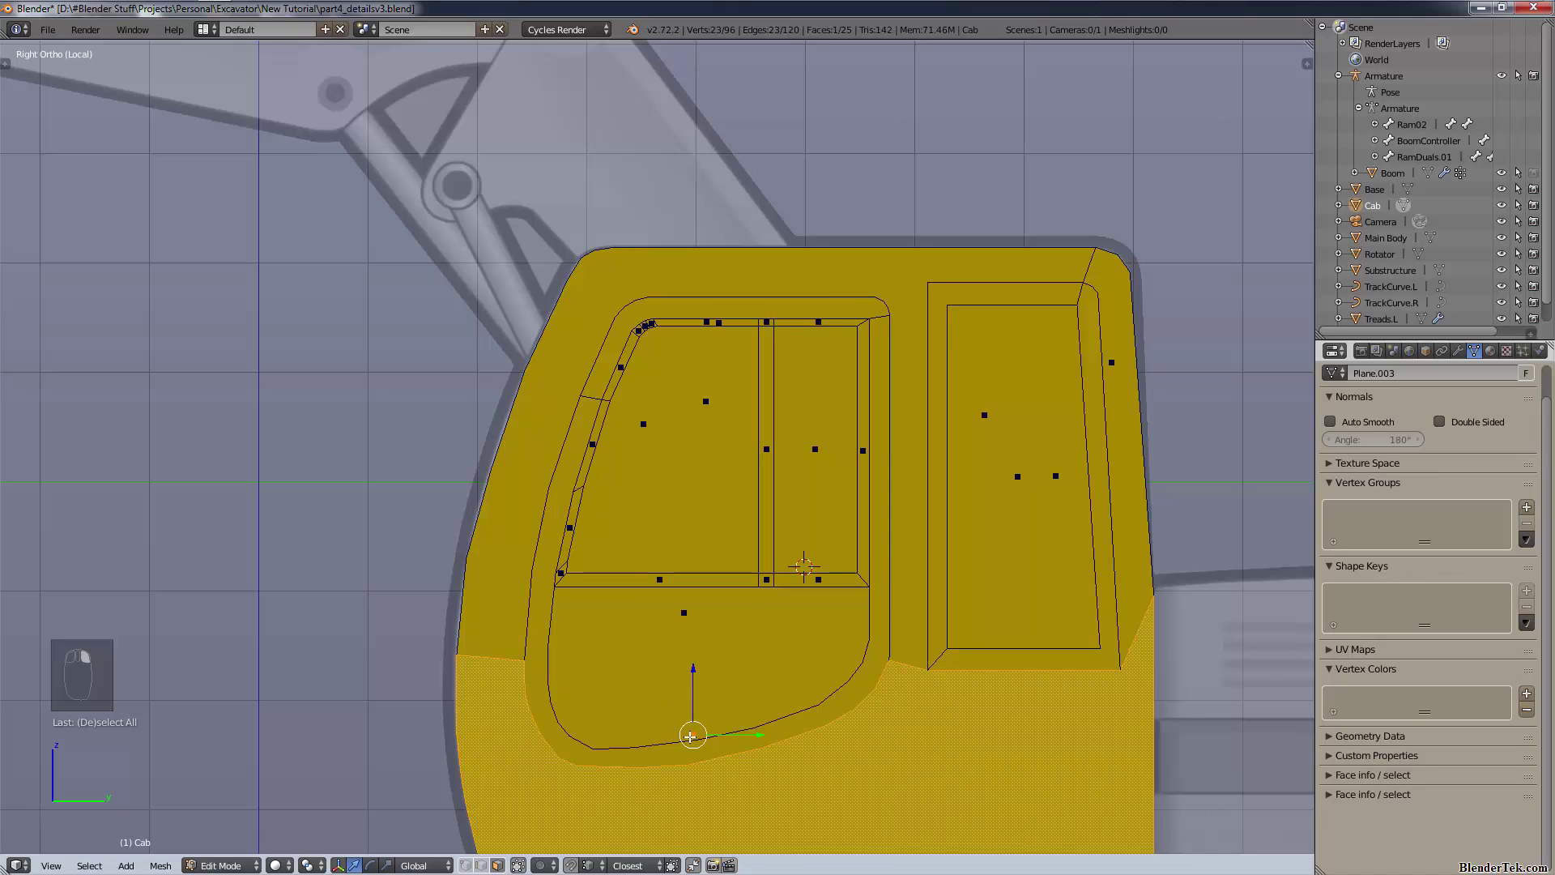
pyautogui.rightClick(692, 603)
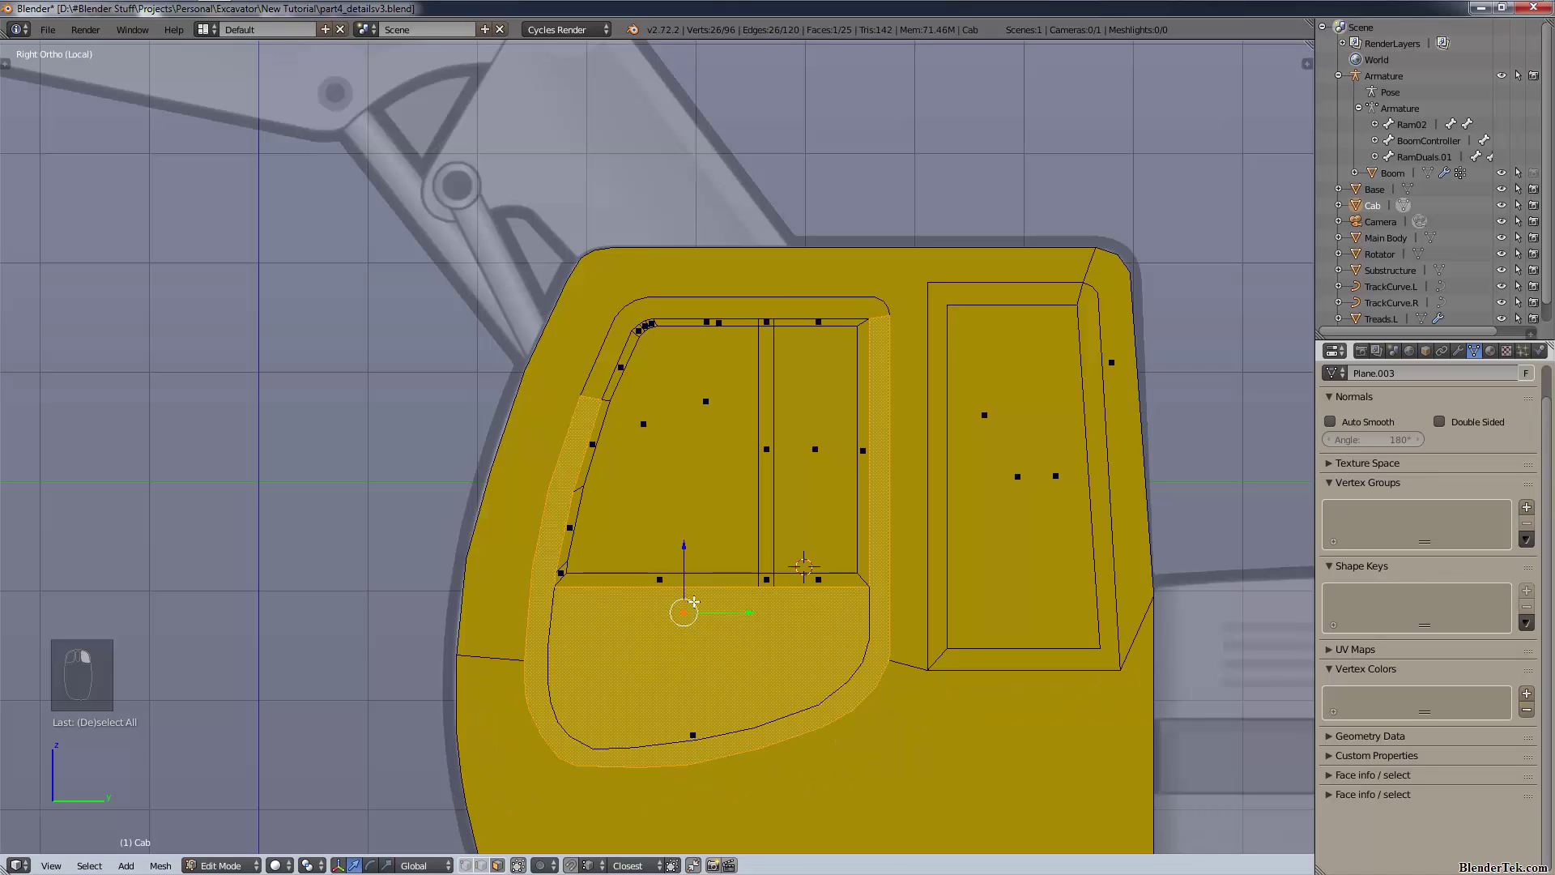
pyautogui.rightClick(686, 730)
pyautogui.rightClick(695, 636)
pyautogui.rightClick(659, 580)
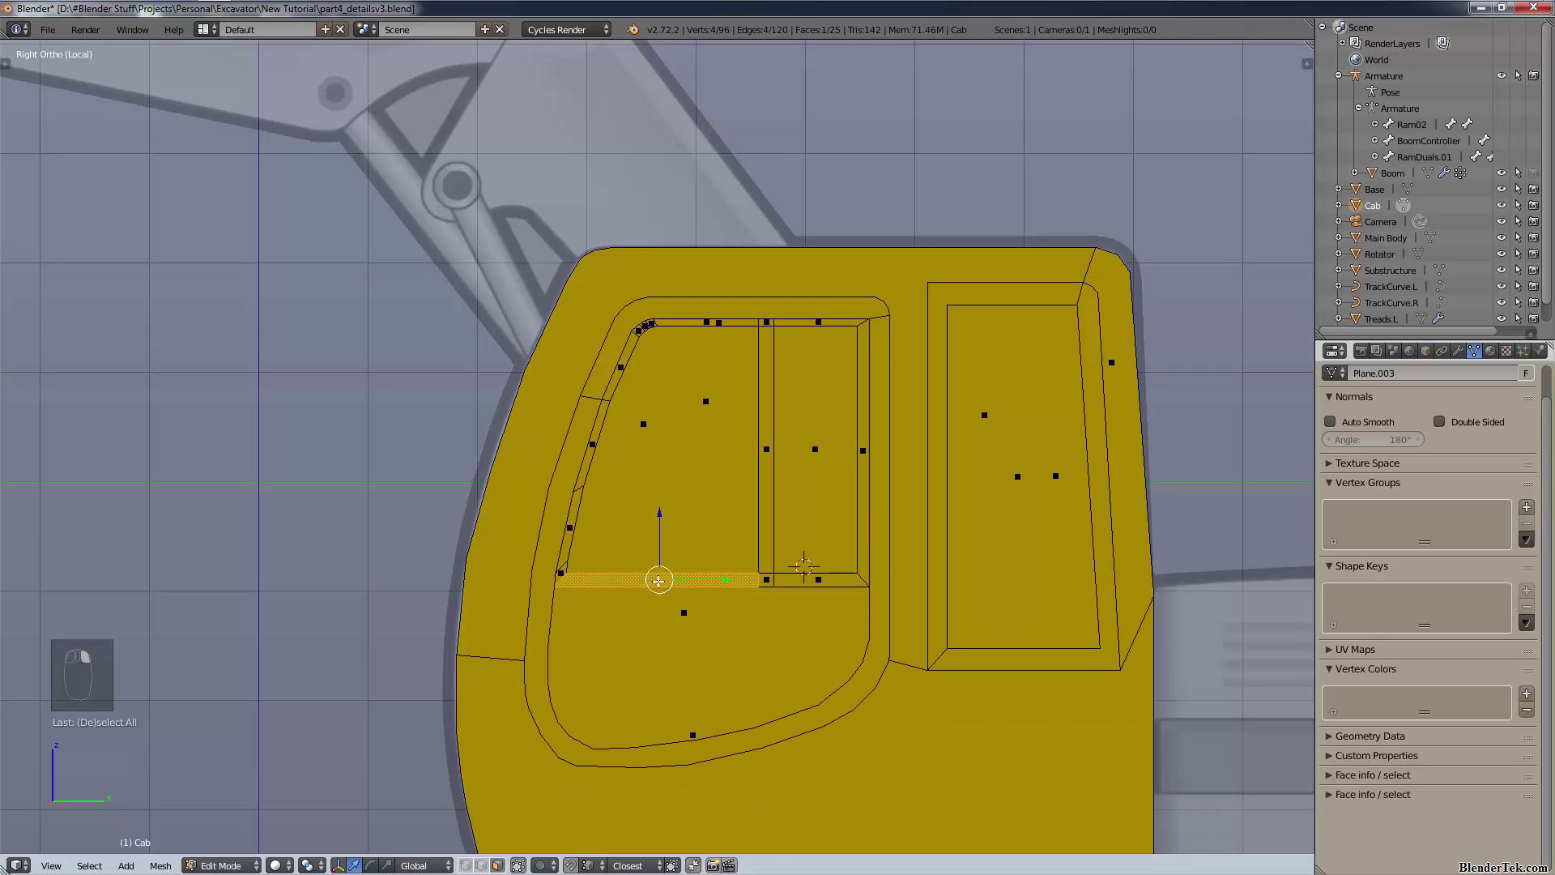
pyautogui.rightClick(742, 585)
# - Delete only the face that covers both the lower glass and the door frame around it, keeping its edges and vertices
pyautogui.rightClick(676, 614)
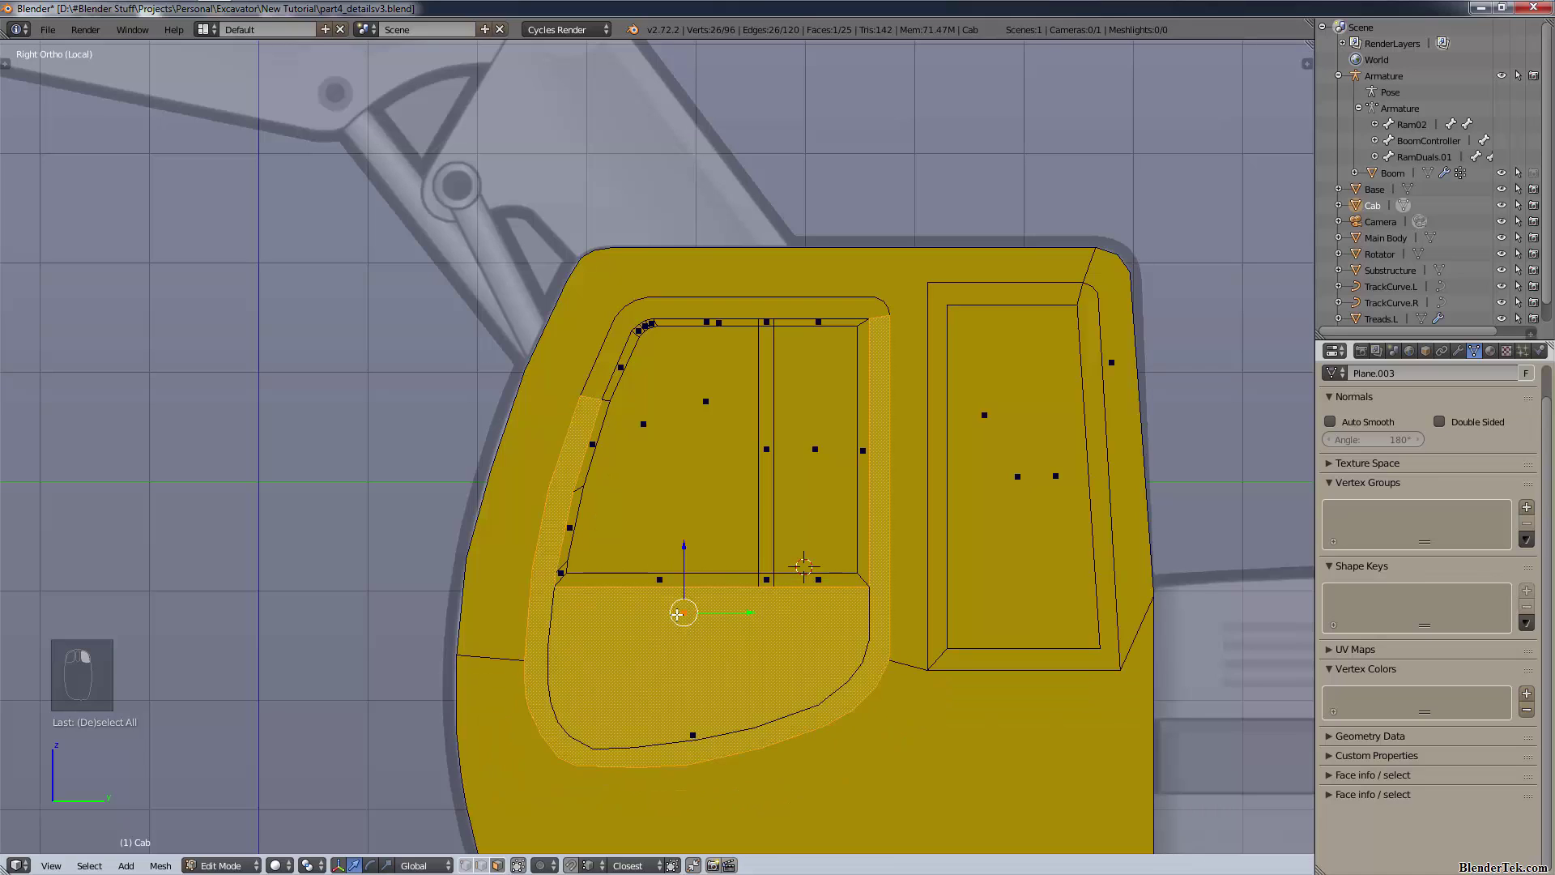
pyautogui.scroll(3, 749, 754)
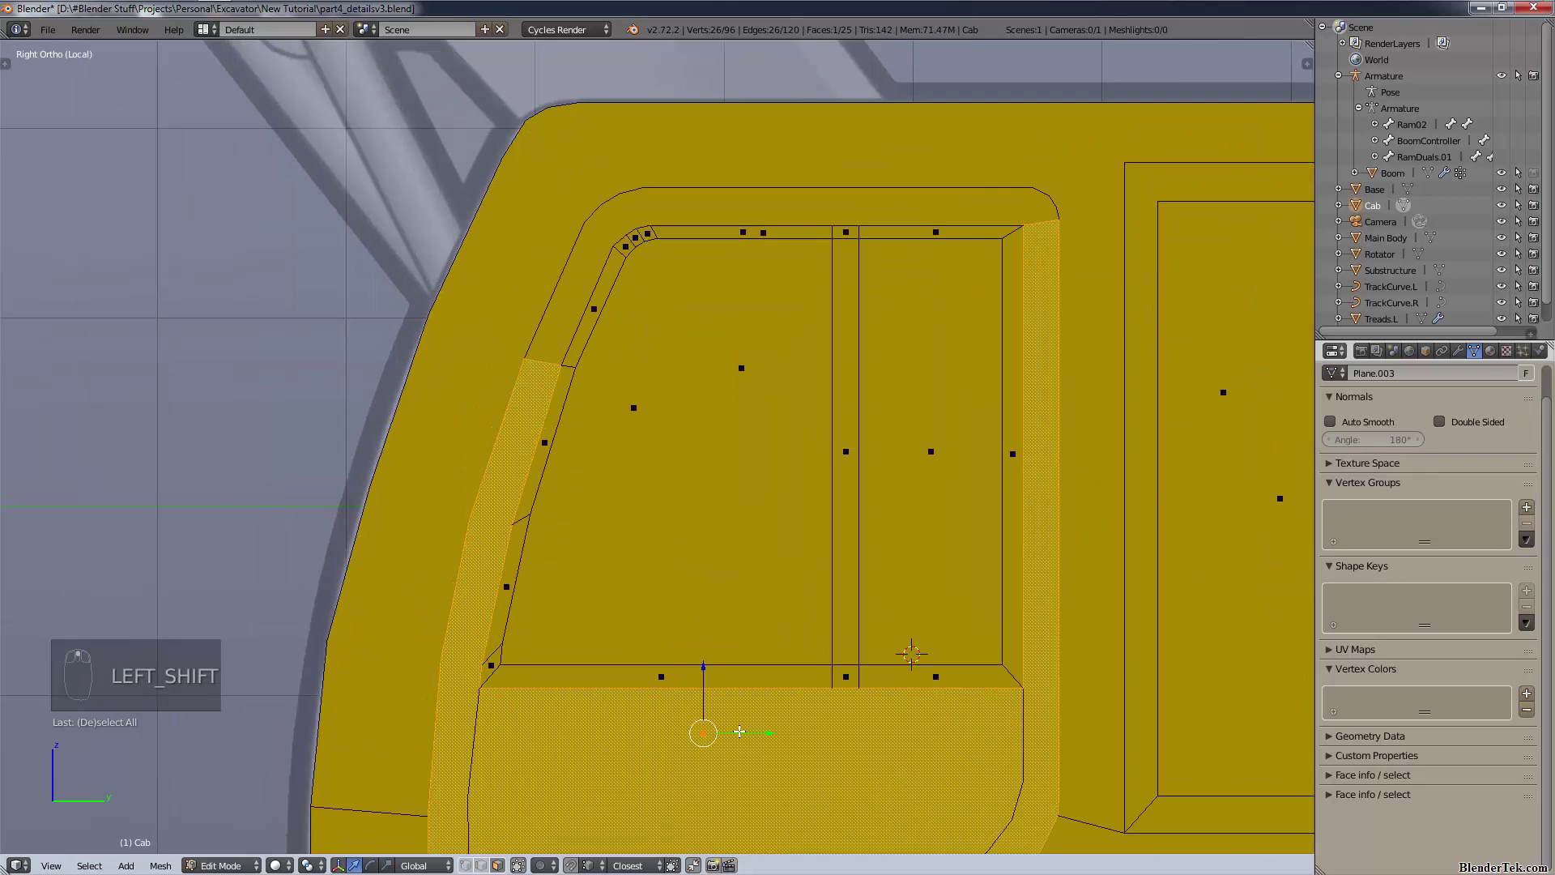
pyautogui.keyDown('shift'); pyautogui.scroll(-4, 751, 651); pyautogui.keyUp('shift')
pyautogui.scroll(-2, 784, 612)
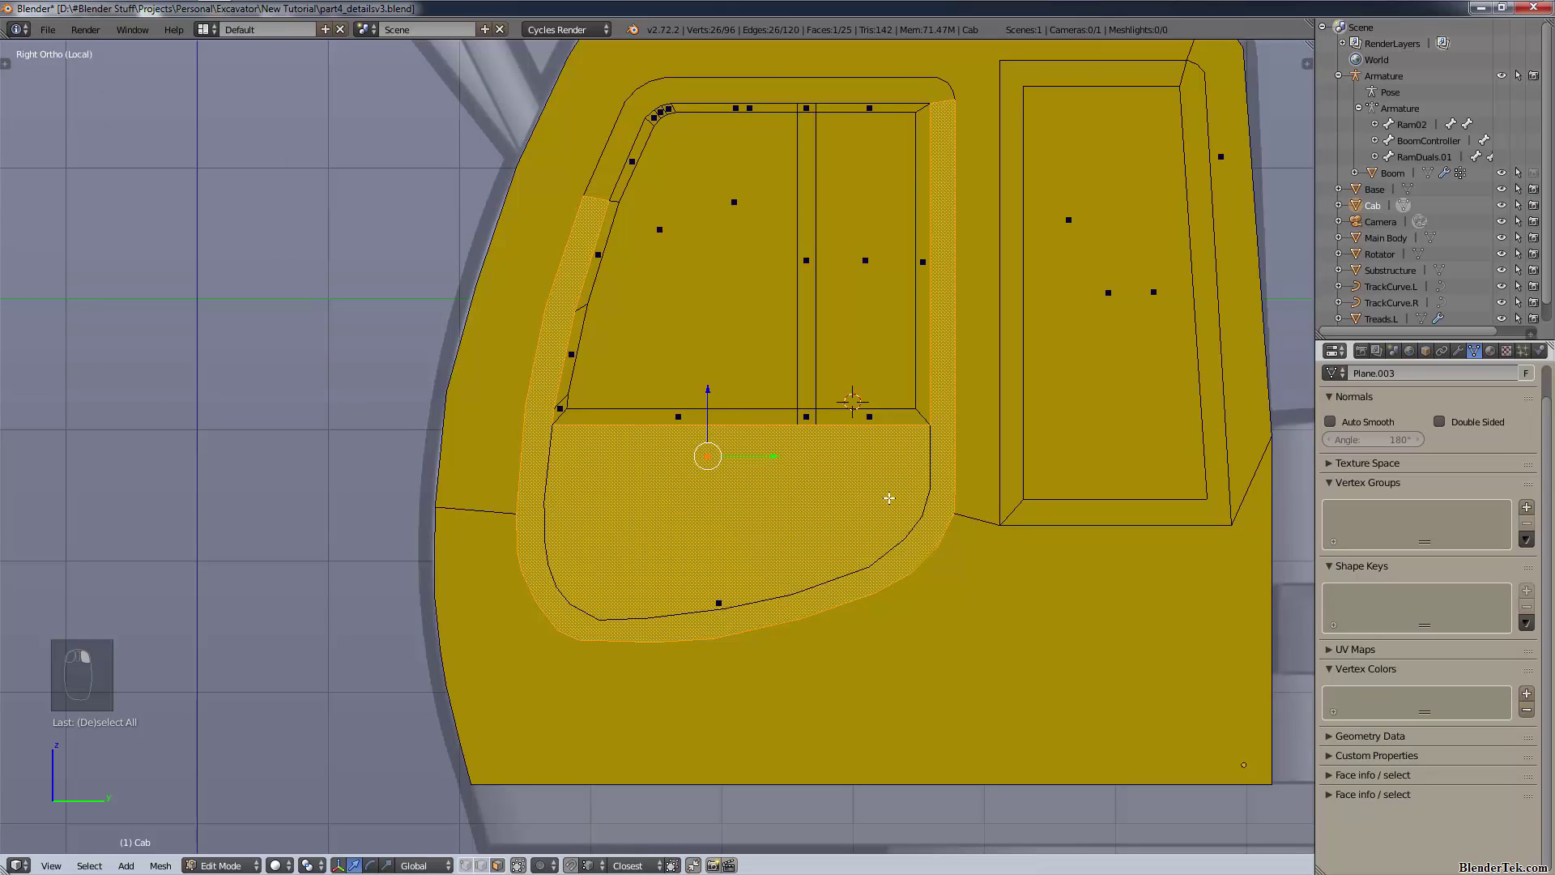
pyautogui.press('x')
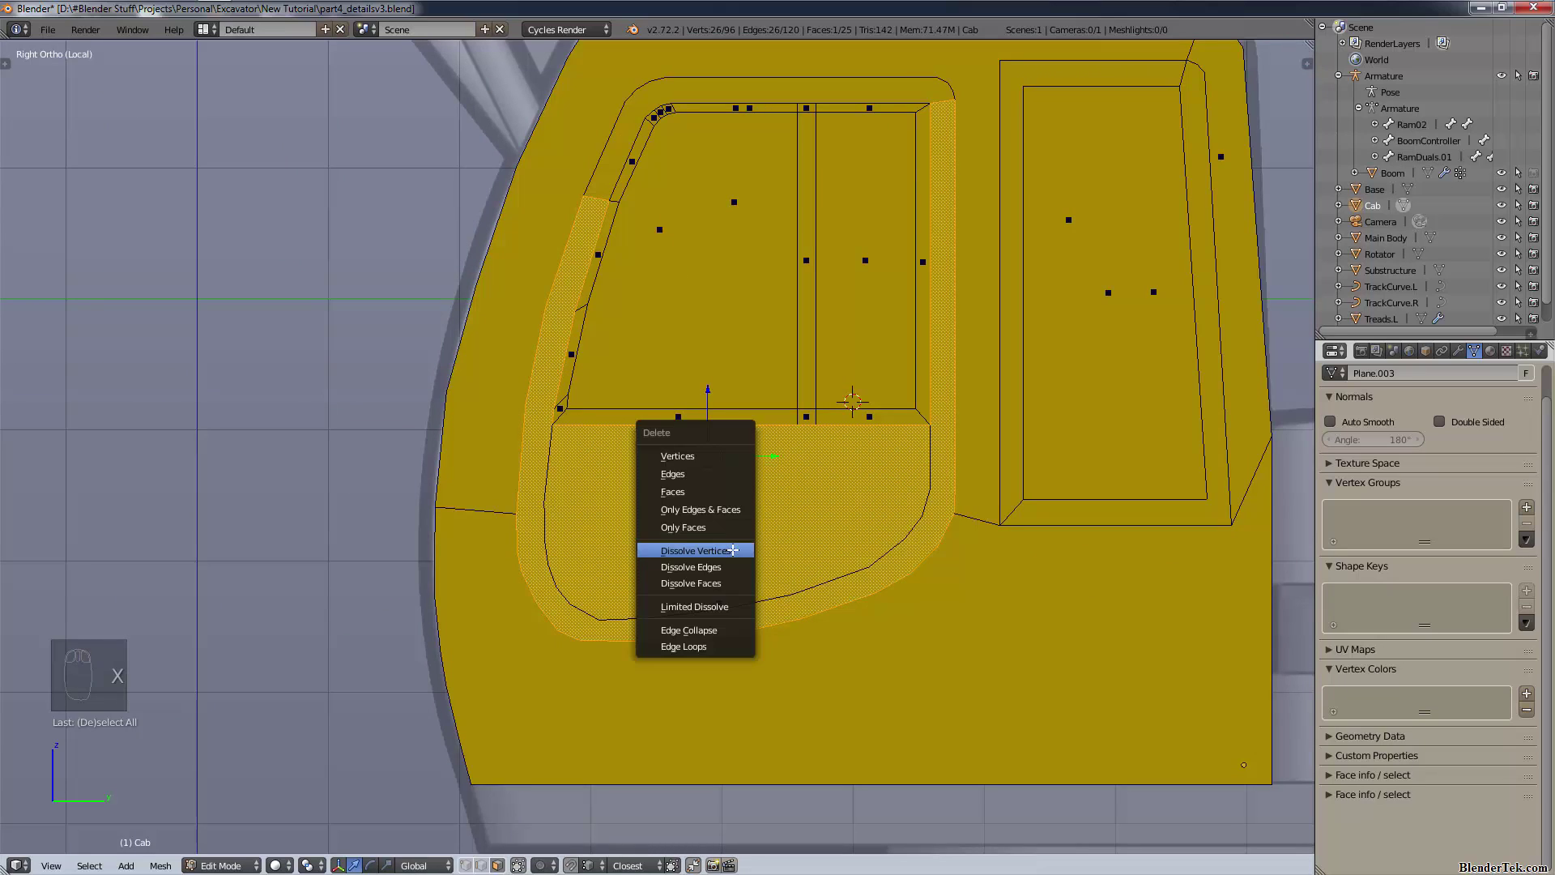
pyautogui.click(733, 524)
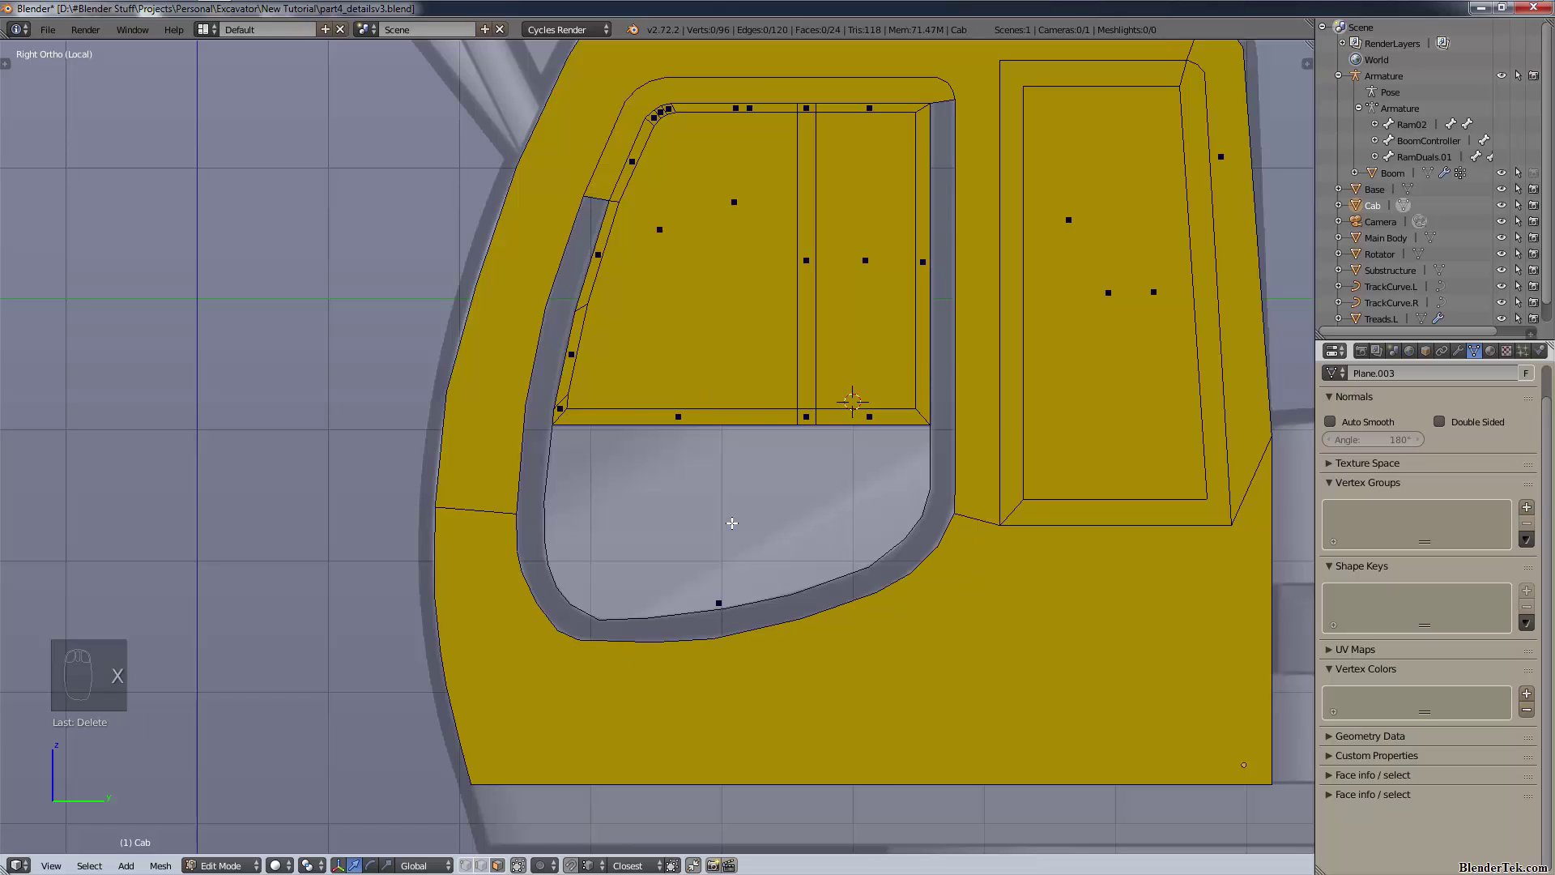
# - Fill the open door frame strip and the lower glass area with separate faces, selecting their boundary edges in vertex mode
pyautogui.click(466, 865)
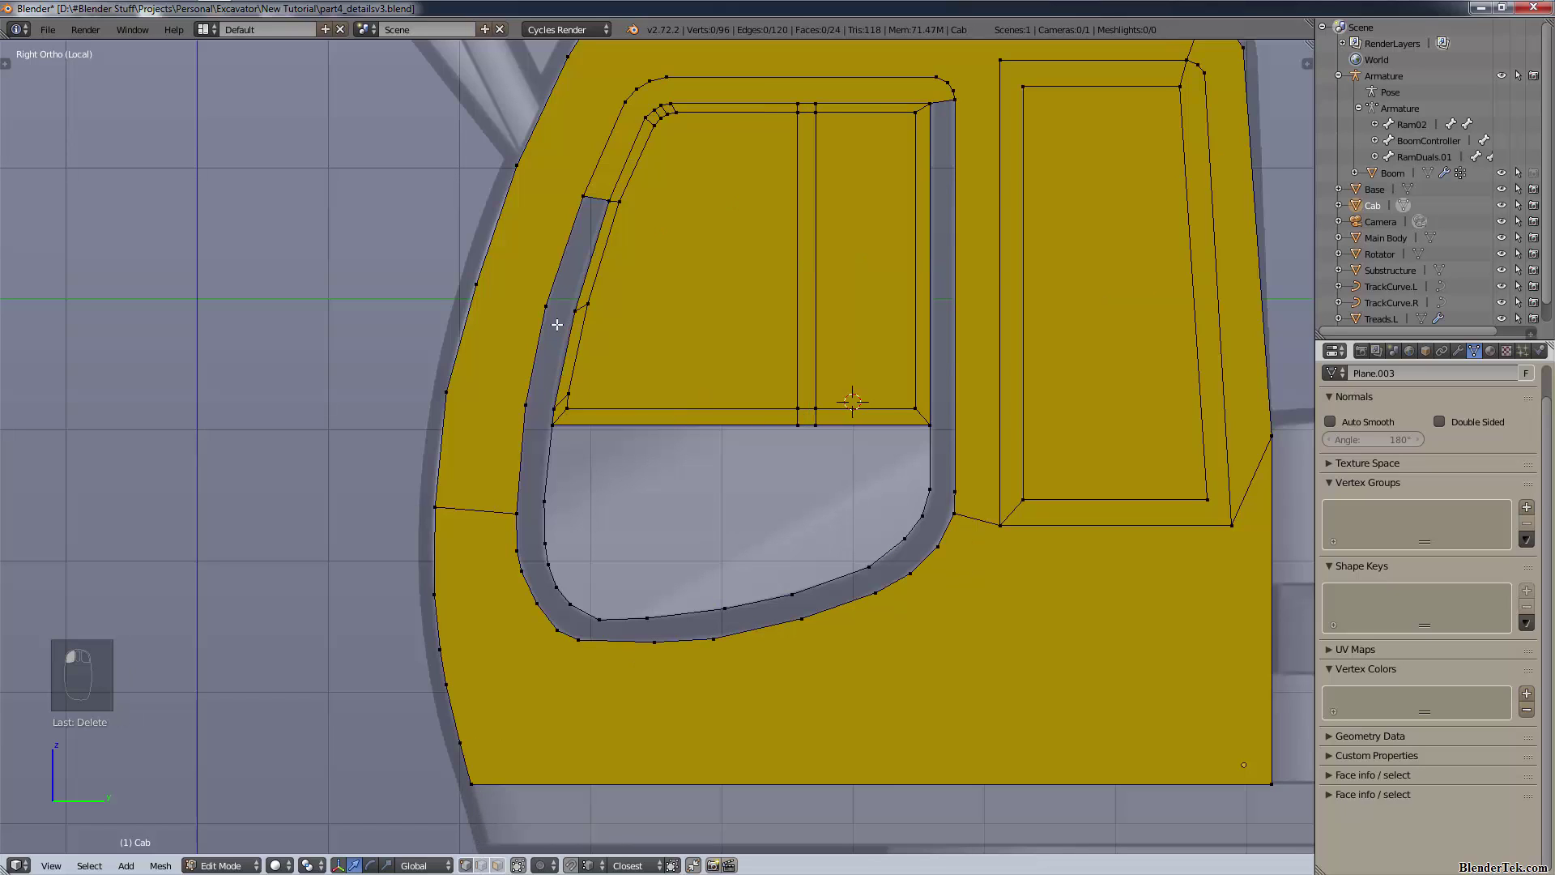
pyautogui.keyDown('alt'); pyautogui.rightClick(553, 283); pyautogui.keyUp('alt')
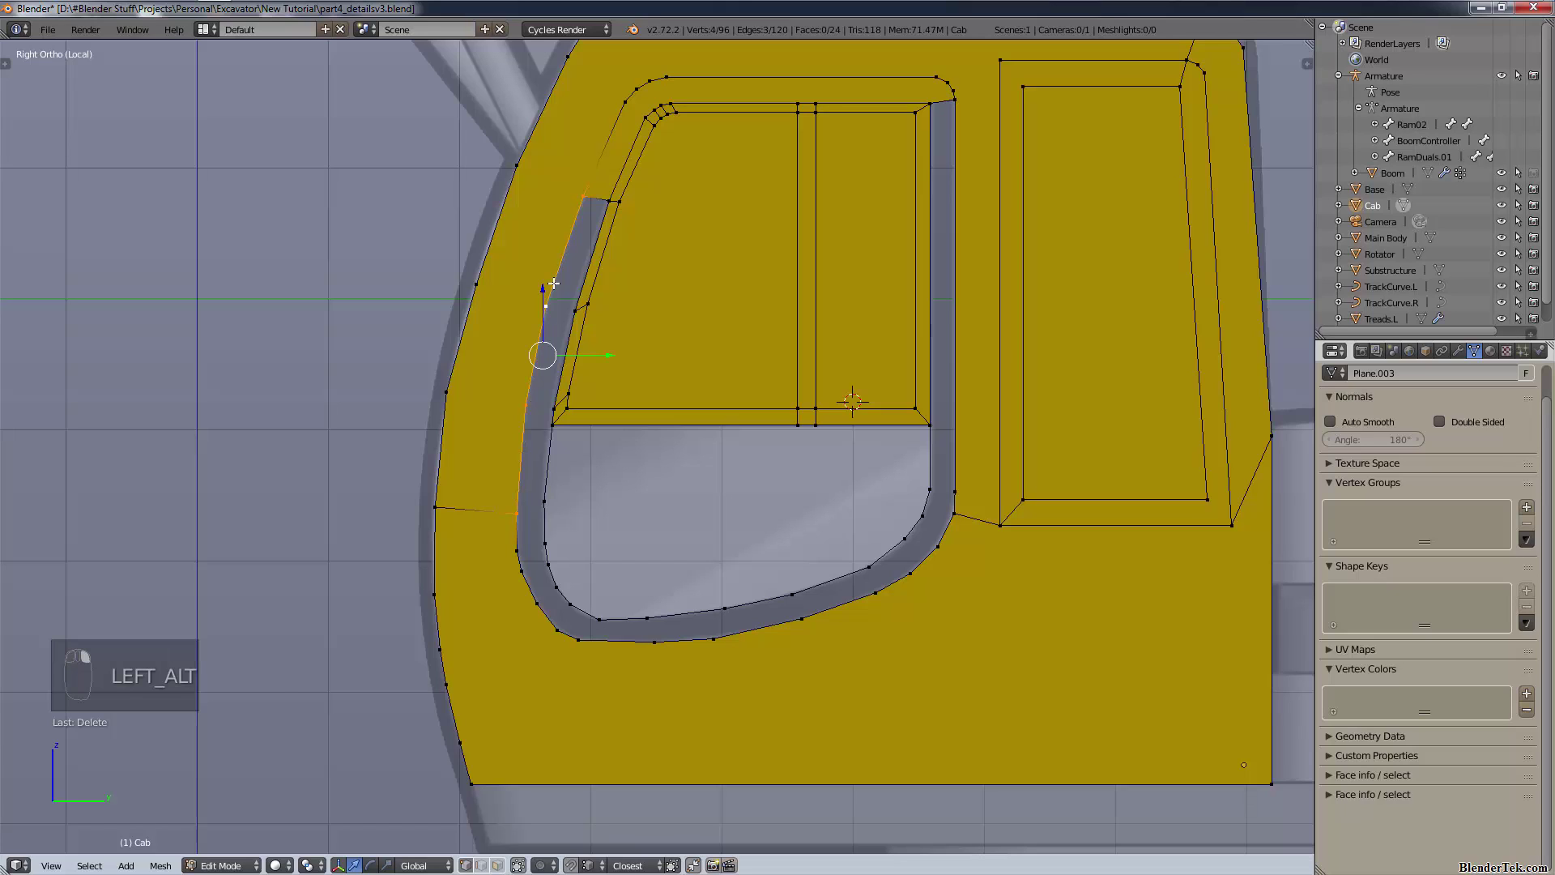
pyautogui.keyDown('alt'); pyautogui.keyDown('shift'); pyautogui.rightClick(552, 300); pyautogui.keyUp('shift'); pyautogui.keyUp('alt')
pyautogui.keyDown('alt'); pyautogui.keyDown('shift'); pyautogui.rightClick(556, 282); pyautogui.keyUp('shift'); pyautogui.keyUp('alt')
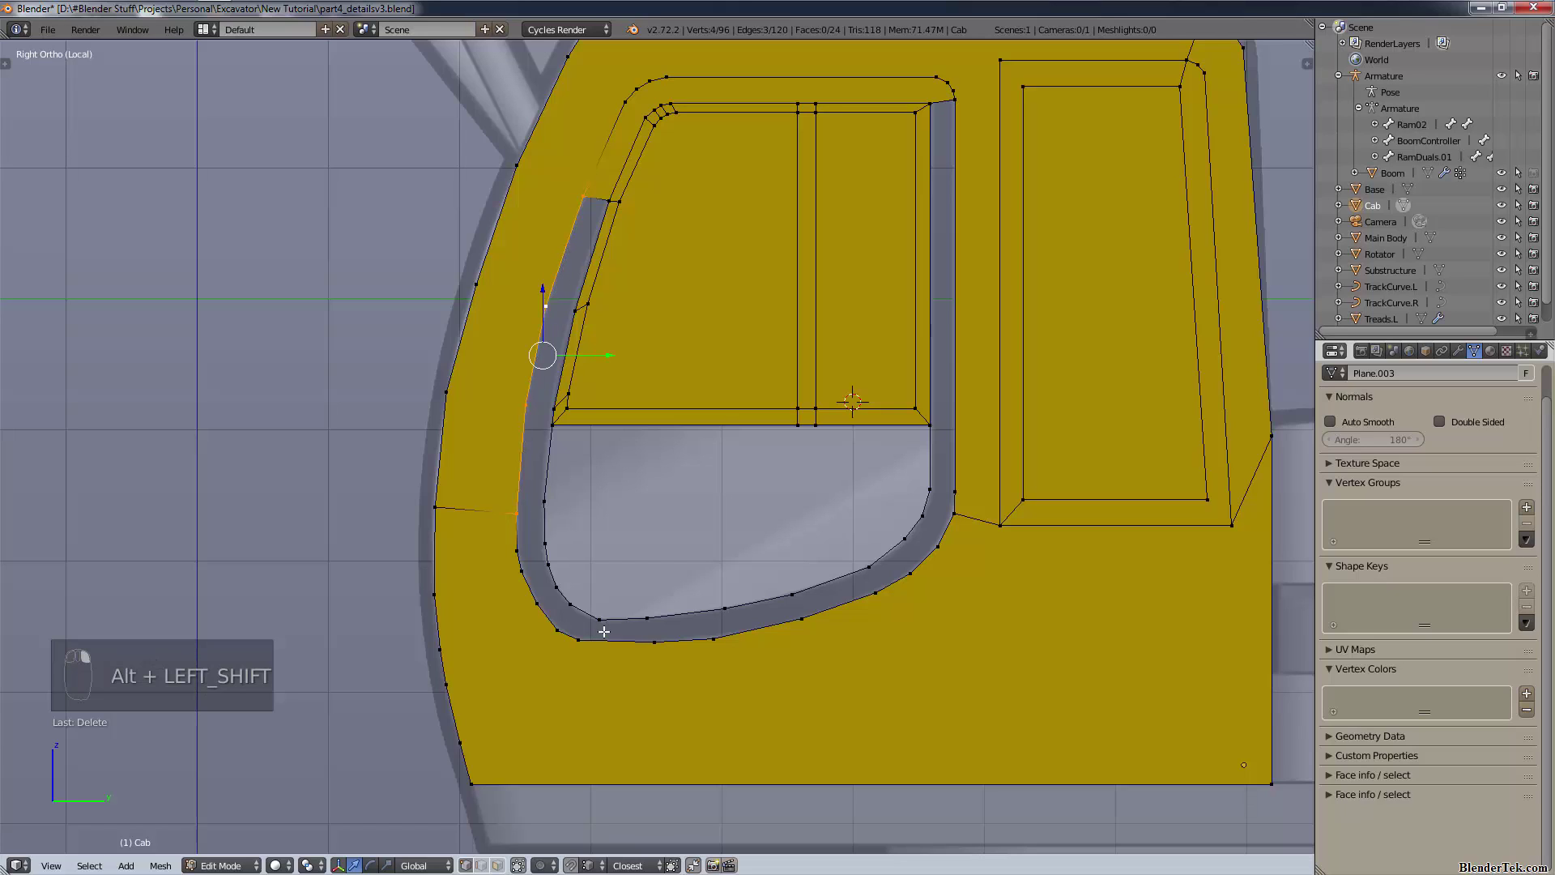
pyautogui.keyDown('alt'); pyautogui.keyDown('shift'); pyautogui.rightClick(603, 643); pyautogui.keyUp('shift'); pyautogui.keyUp('alt')
pyautogui.keyDown('alt'); pyautogui.keyDown('shift'); pyautogui.rightClick(958, 324); pyautogui.keyUp('shift'); pyautogui.keyUp('alt')
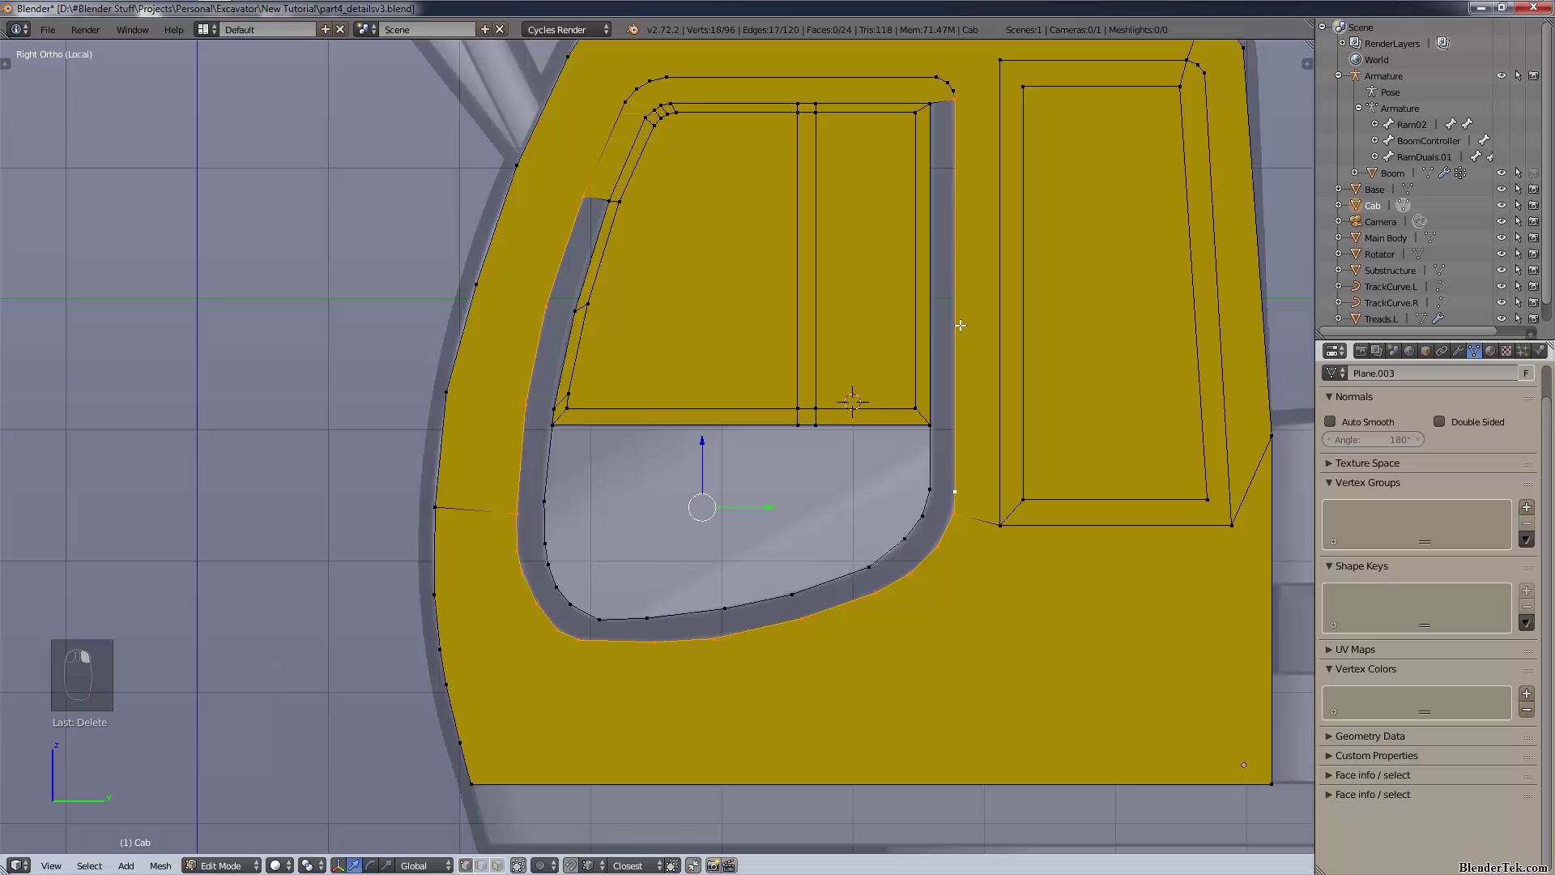
pyautogui.keyDown('alt'); pyautogui.keyDown('shift'); pyautogui.rightClick(933, 275); pyautogui.keyUp('shift'); pyautogui.keyUp('alt')
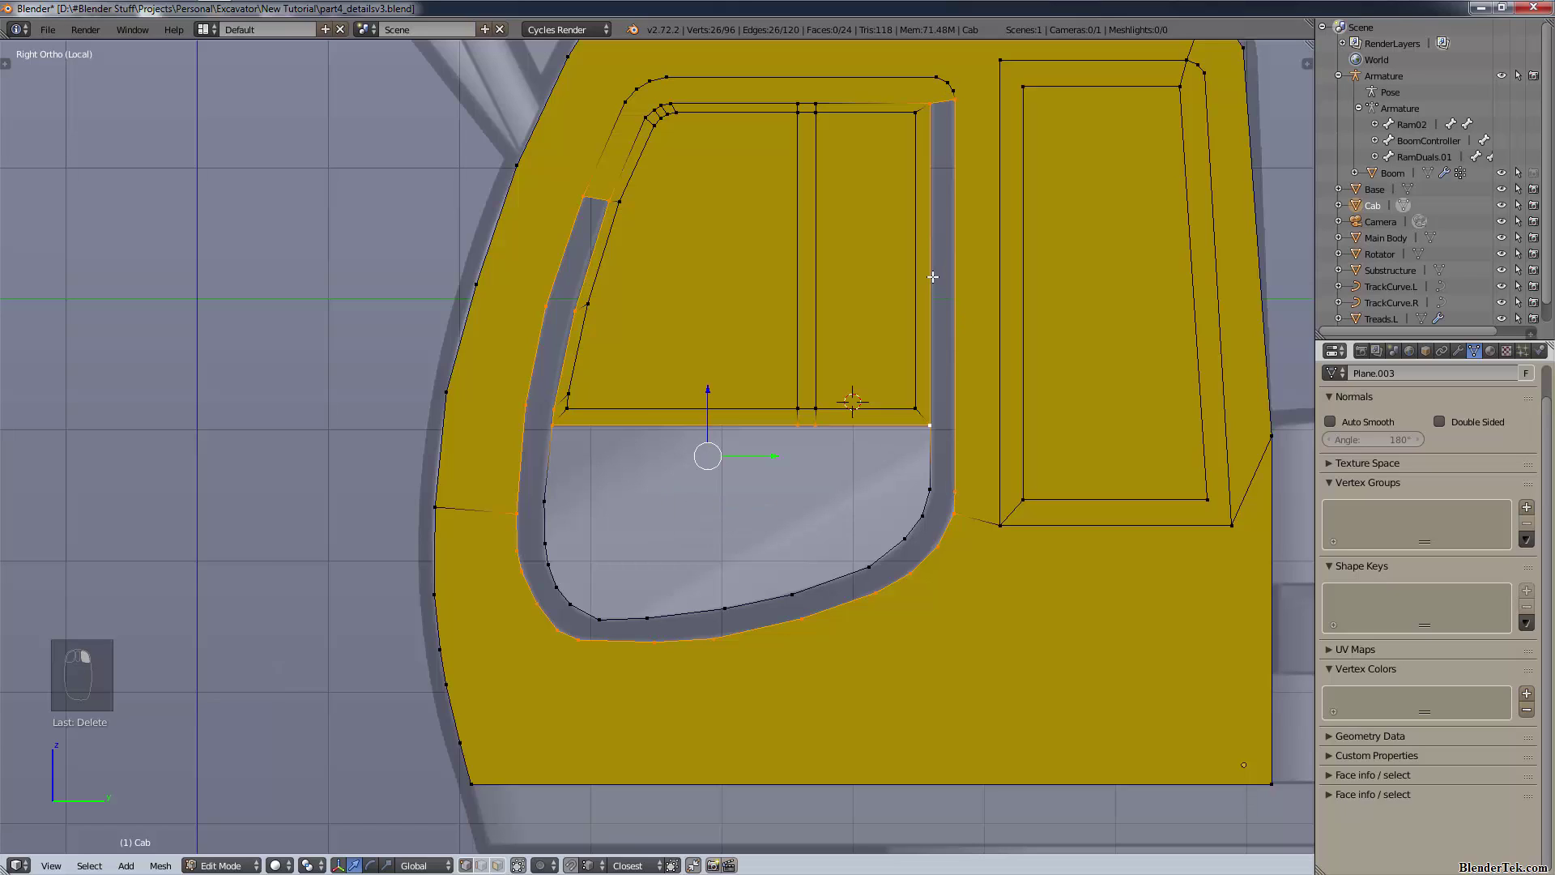
pyautogui.keyDown('alt'); pyautogui.keyDown('shift'); pyautogui.rightClick(742, 599); pyautogui.keyUp('shift'); pyautogui.keyUp('alt')
pyautogui.press('f')
pyautogui.press('a')
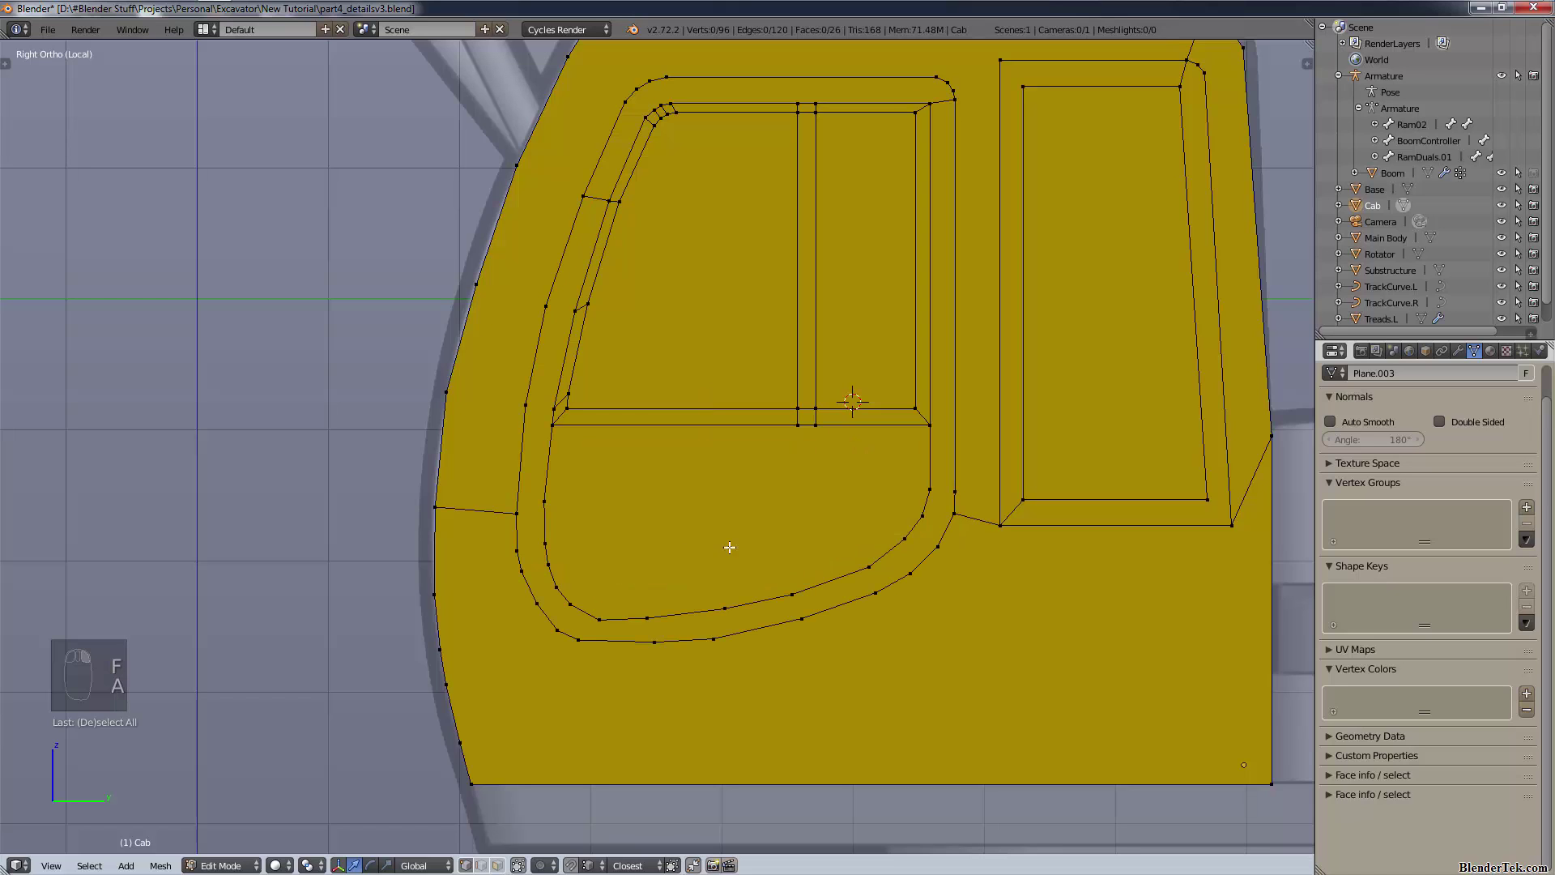
# - Check the new lower glass and door frame faces in face selection mode, and select the frame face
pyautogui.click(370, 865)
pyautogui.rightClick(705, 580)
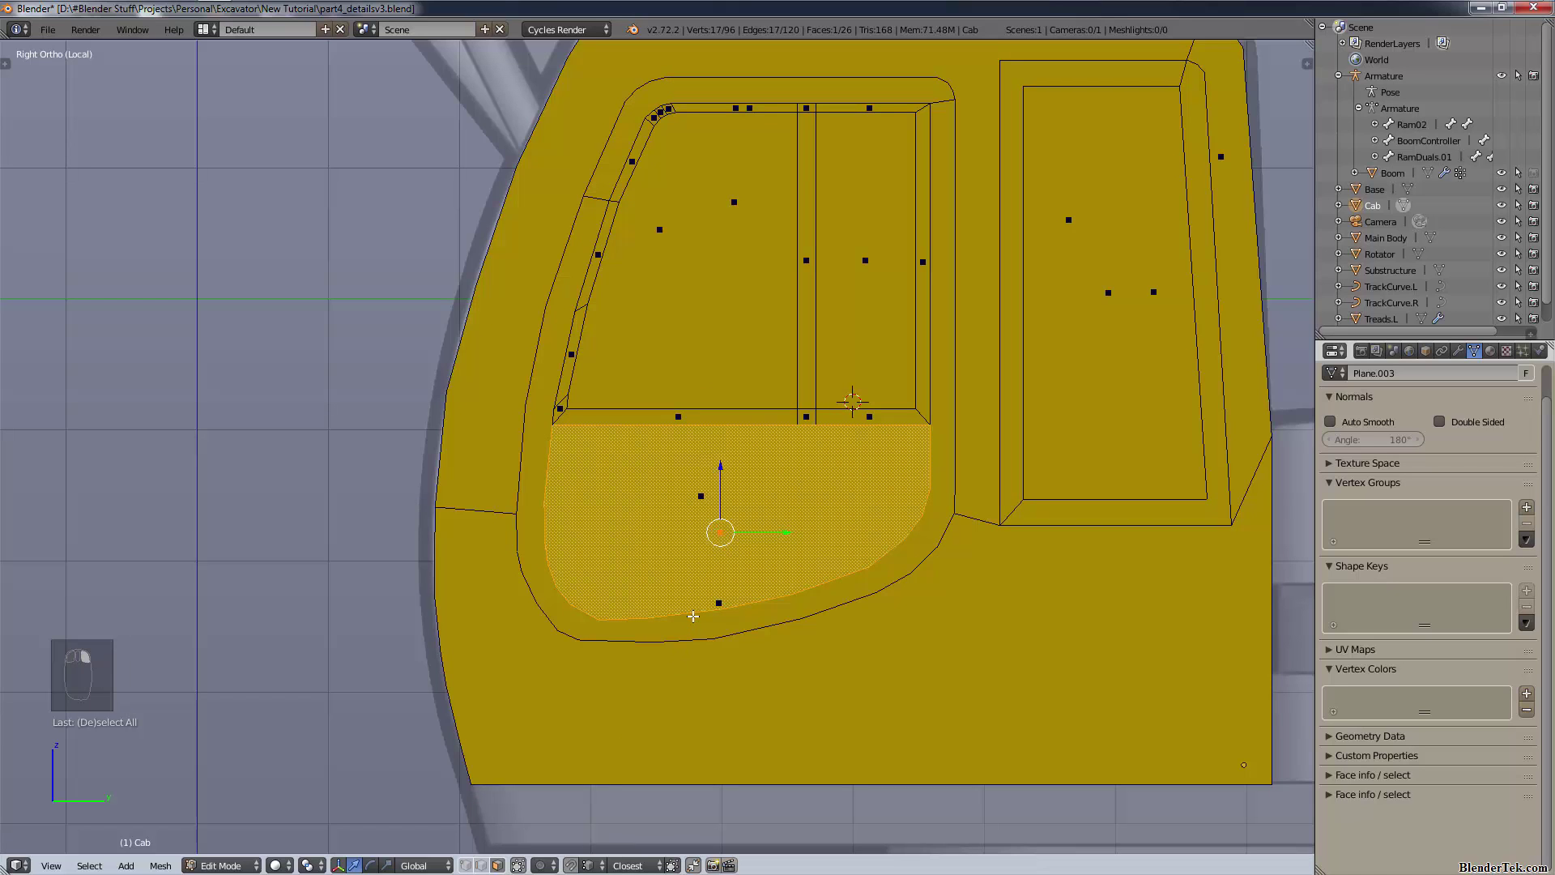
pyautogui.rightClick(717, 621)
pyautogui.rightClick(715, 532)
pyautogui.rightClick(709, 503)
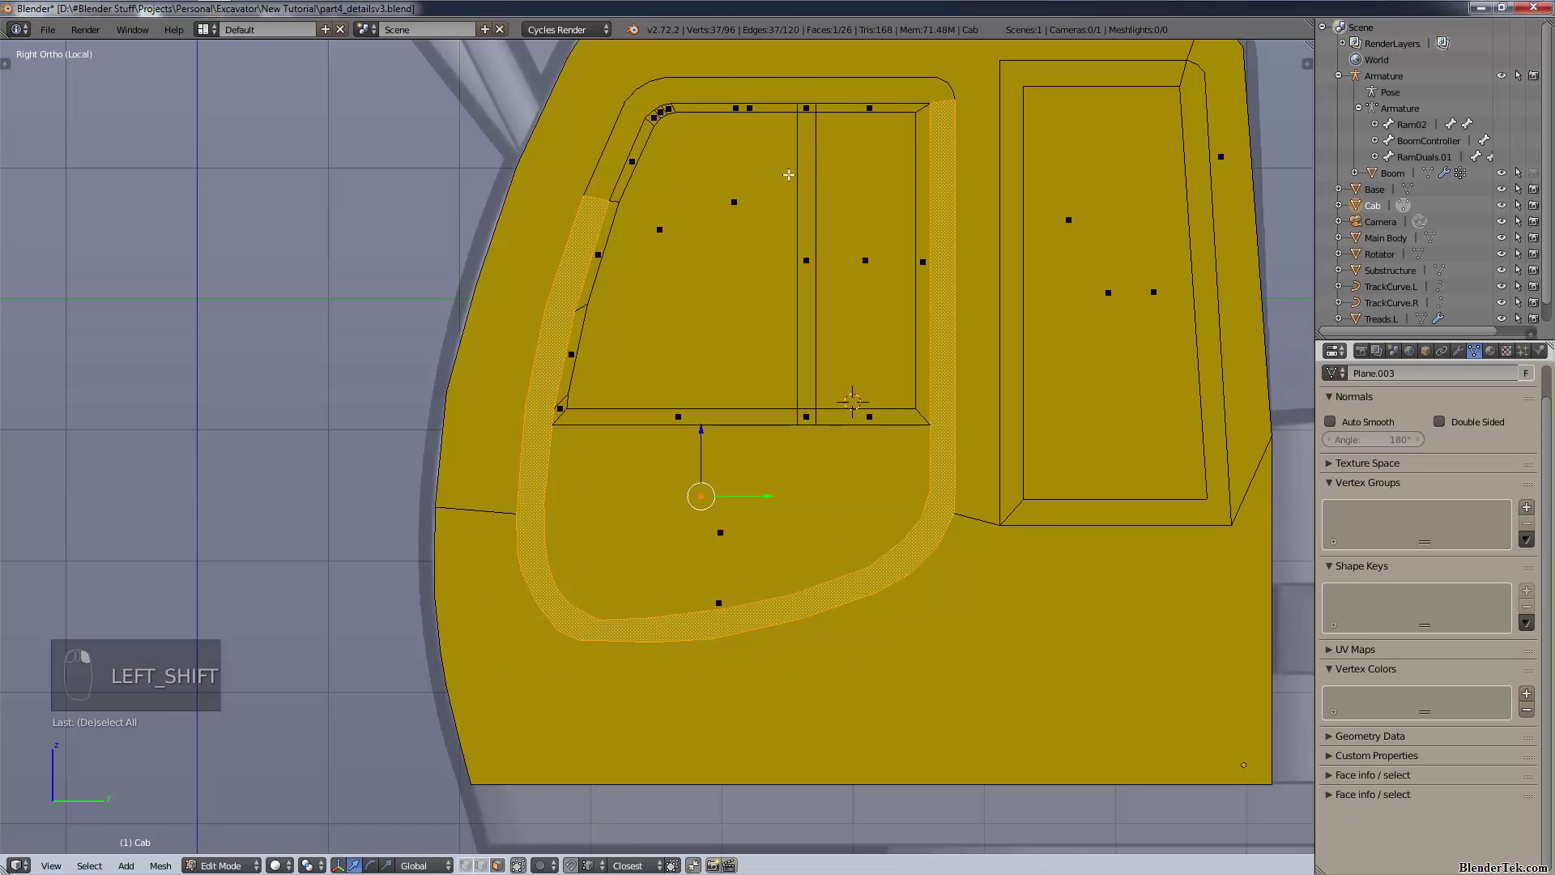
# - Try to add the upper window's pane and divider faces to the selection one by one
pyautogui.keyDown('shift'); pyautogui.rightClick(715, 195); pyautogui.keyUp('shift')
pyautogui.keyDown('shift'); pyautogui.rightClick(740, 197); pyautogui.keyUp('shift')
pyautogui.keyDown('shift'); pyautogui.rightClick(808, 254); pyautogui.keyUp('shift')
pyautogui.keyDown('shift'); pyautogui.rightClick(808, 253); pyautogui.keyUp('shift')
pyautogui.keyDown('shift'); pyautogui.rightClick(693, 235); pyautogui.keyUp('shift')
pyautogui.keyDown('shift'); pyautogui.rightClick(688, 227); pyautogui.keyUp('shift')
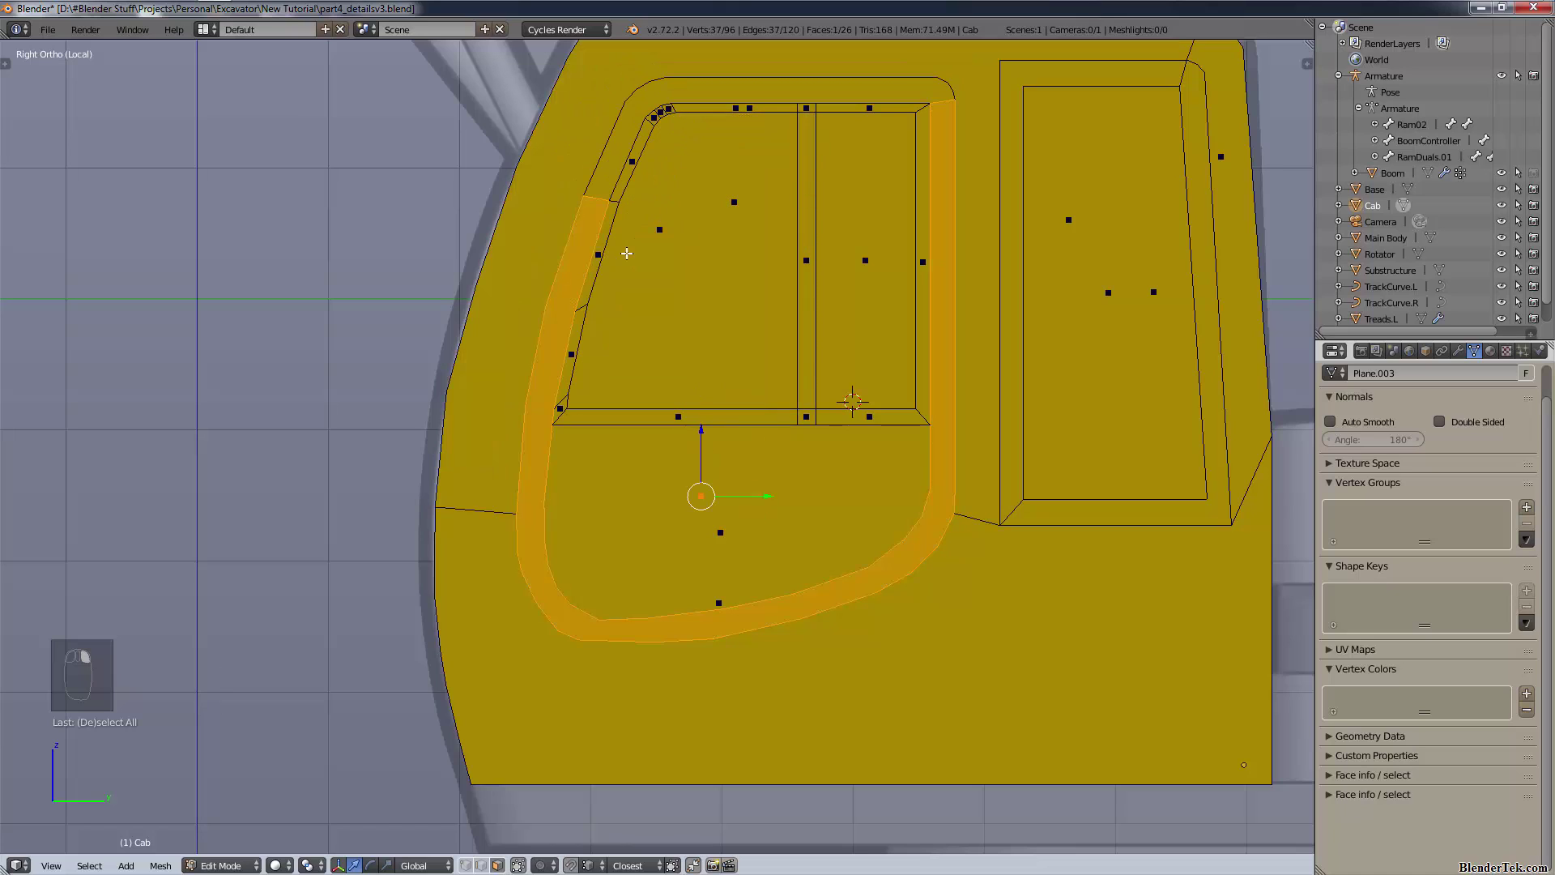
pyautogui.keyDown('shift'); pyautogui.rightClick(874, 247); pyautogui.keyUp('shift')
pyautogui.keyDown('shift'); pyautogui.rightClick(875, 248); pyautogui.keyUp('shift')
pyautogui.keyDown('shift'); pyautogui.rightClick(806, 259); pyautogui.keyUp('shift')
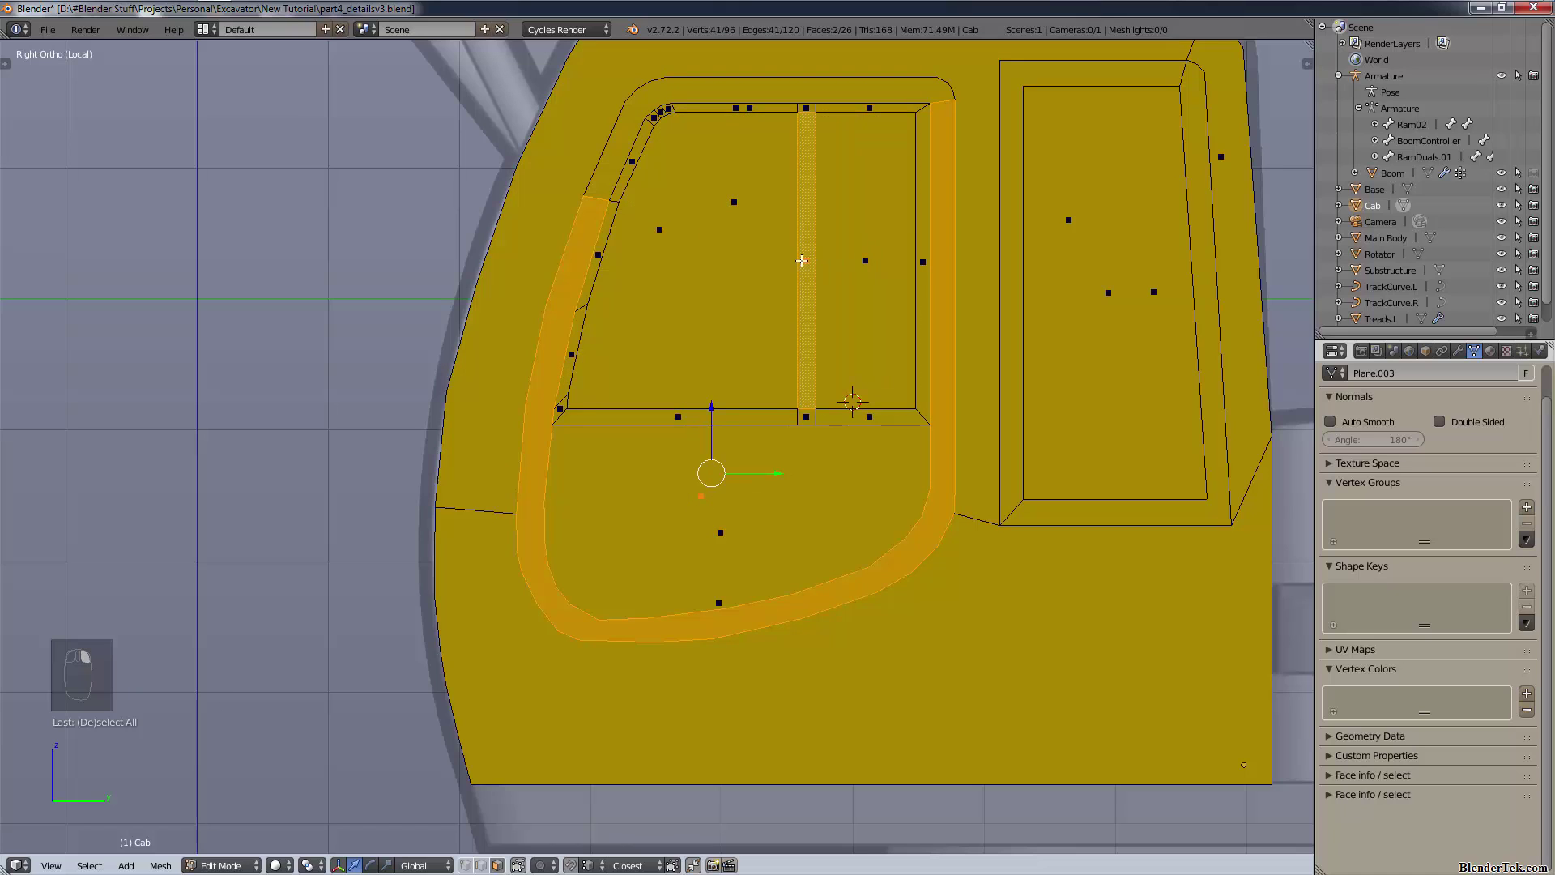
pyautogui.keyDown('shift'); pyautogui.rightClick(807, 259); pyautogui.keyUp('shift')
pyautogui.keyDown('shift'); pyautogui.rightClick(723, 191); pyautogui.keyUp('shift')
pyautogui.keyDown('shift'); pyautogui.rightClick(734, 260); pyautogui.keyUp('shift')
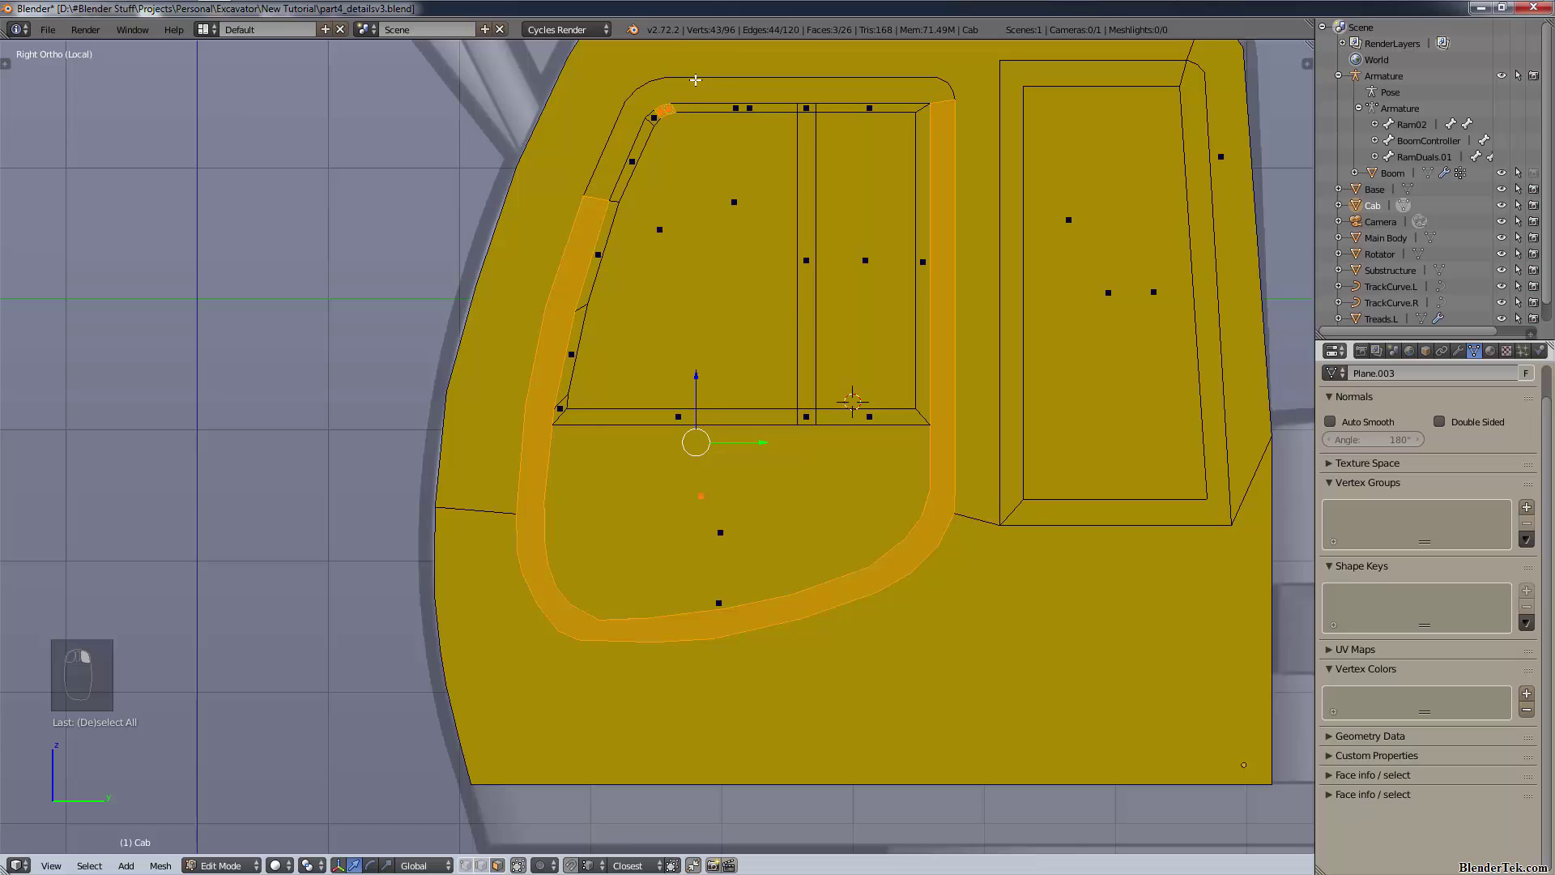
# - Use circle select to leave only the two faces of the door's outer frame strip selected
pyautogui.press('c')
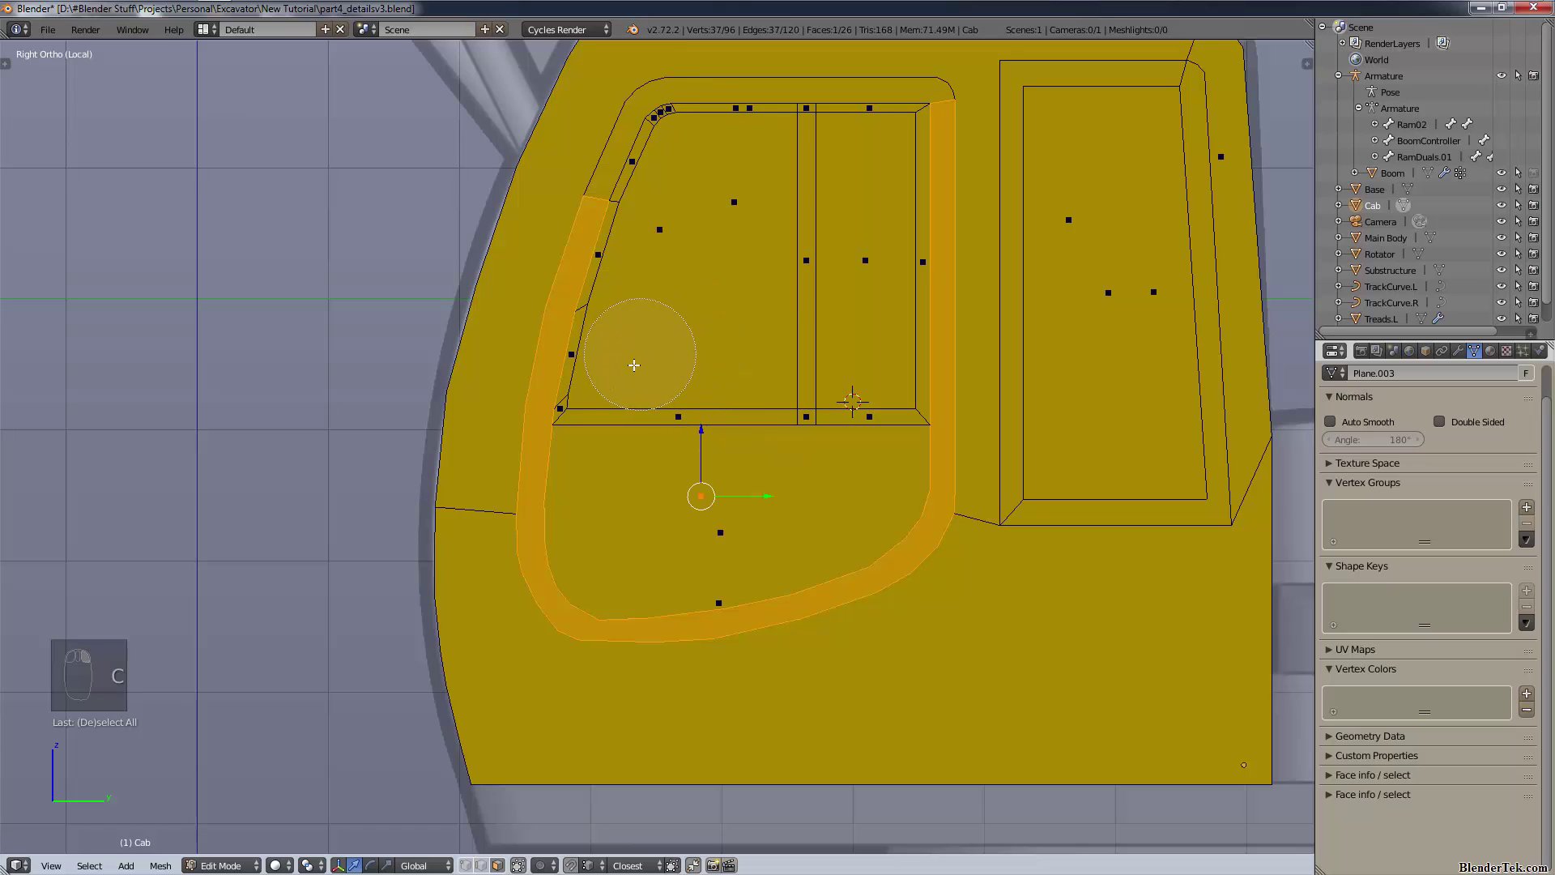
pyautogui.moveTo(635, 365)
pyautogui.mouseDown()
pyautogui.moveTo(611, 385)
pyautogui.moveTo(615, 254)
pyautogui.moveTo(642, 348)
pyautogui.moveTo(778, 433)
pyautogui.mouseUp()
pyautogui.moveTo(759, 556)
pyautogui.mouseDown()
pyautogui.moveTo(847, 403)
pyautogui.moveTo(819, 294)
pyautogui.moveTo(861, 226)
pyautogui.moveTo(868, 143)
pyautogui.moveTo(776, 148)
pyautogui.moveTo(789, 214)
pyautogui.moveTo(764, 187)
pyautogui.mouseUp()
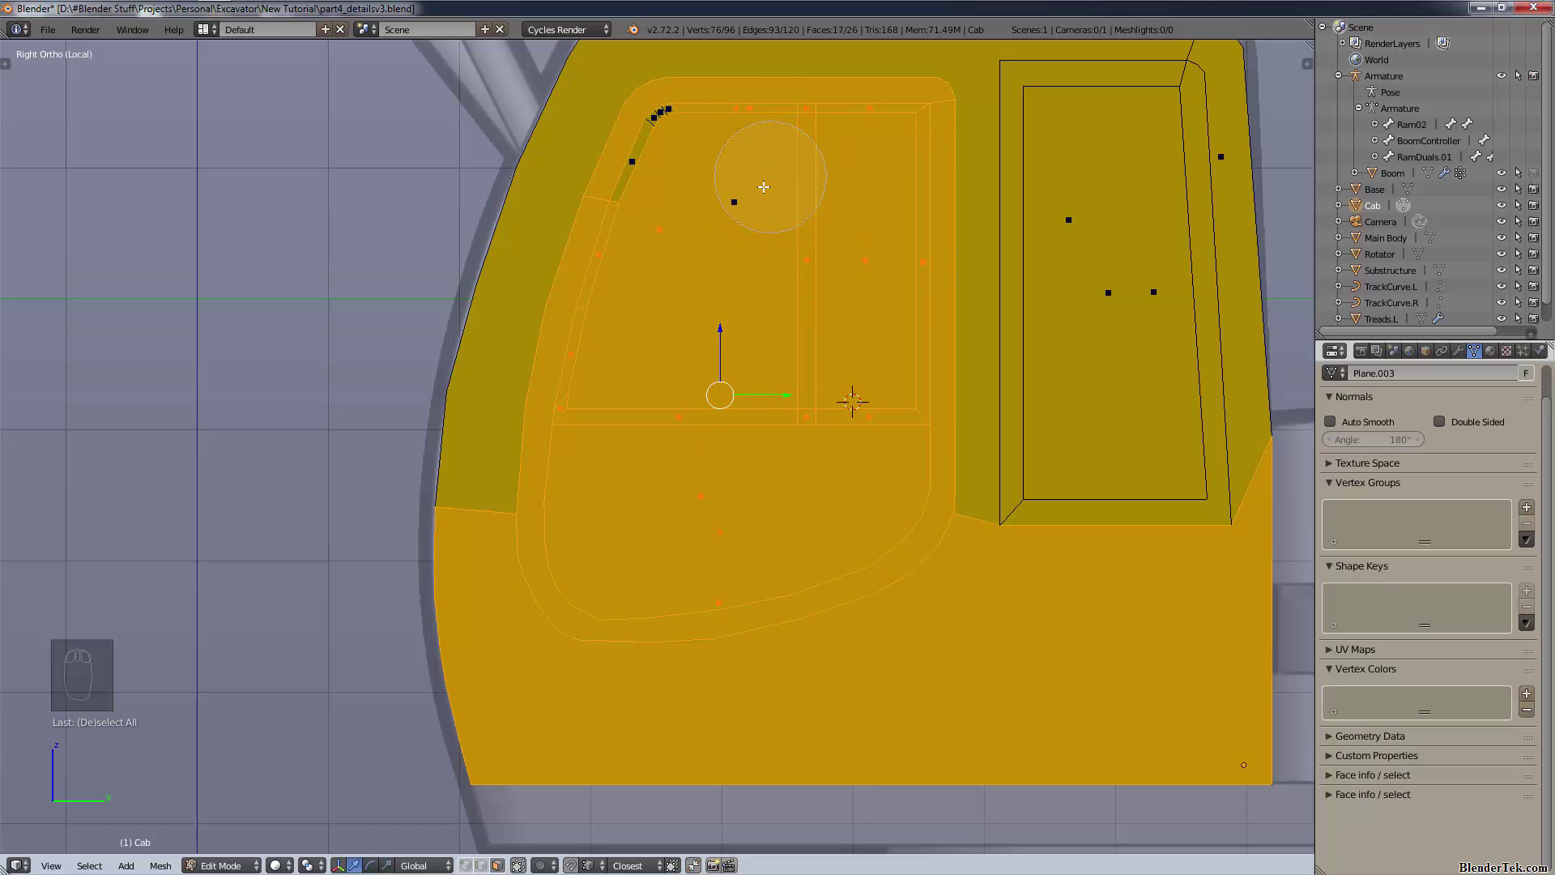
pyautogui.moveTo(694, 159)
pyautogui.mouseDown(button='middle')
pyautogui.moveTo(659, 157)
pyautogui.moveTo(685, 219)
pyautogui.moveTo(821, 160)
pyautogui.mouseUp(button='middle')
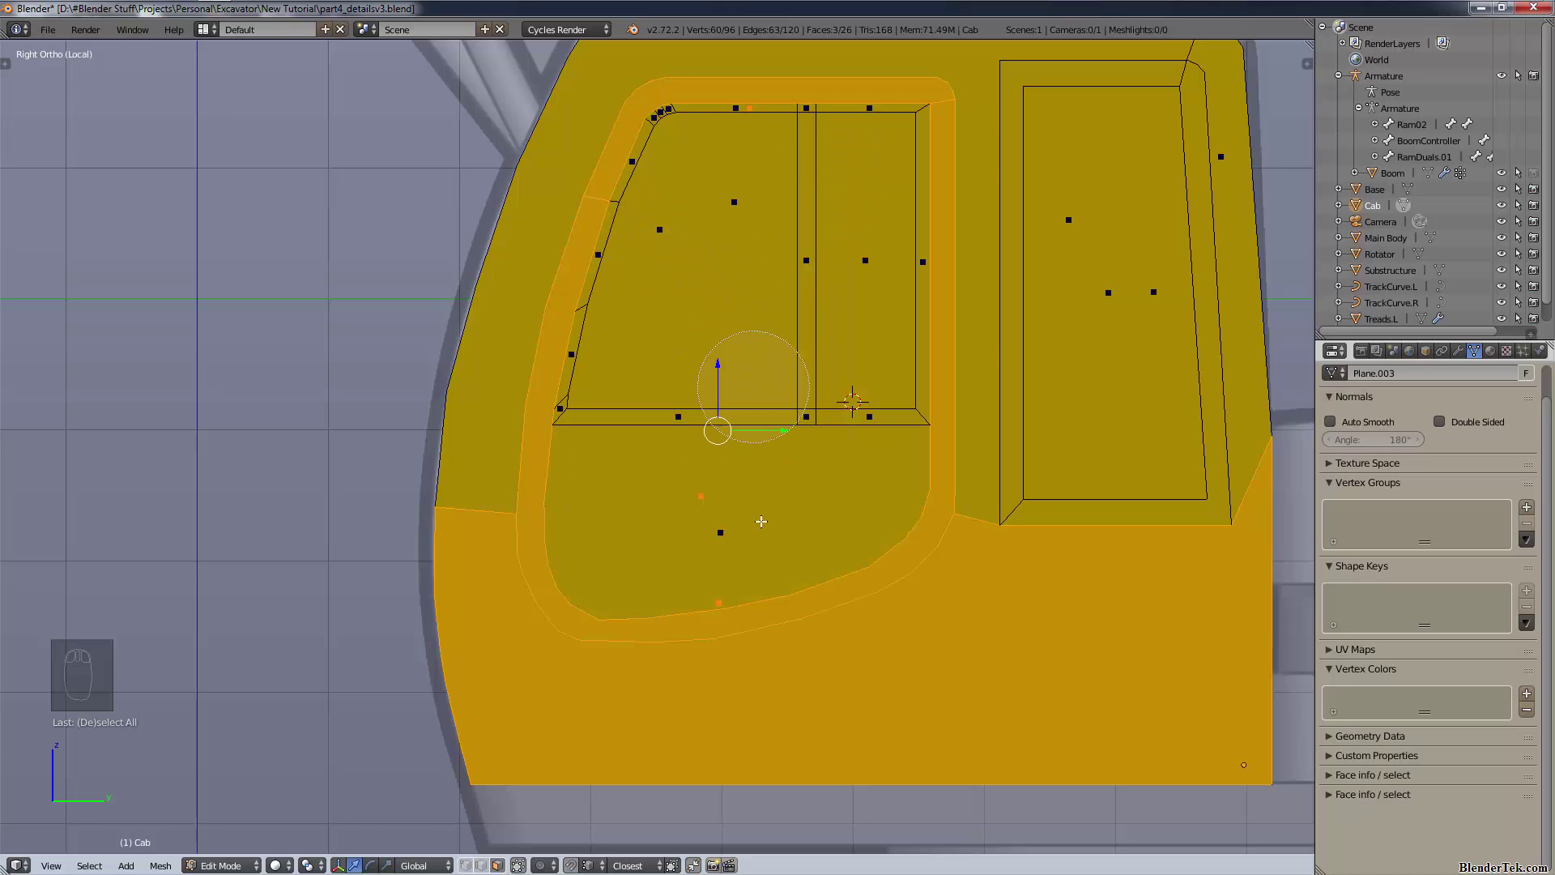
pyautogui.moveTo(730, 658); pyautogui.dragTo(726, 644, button='middle')
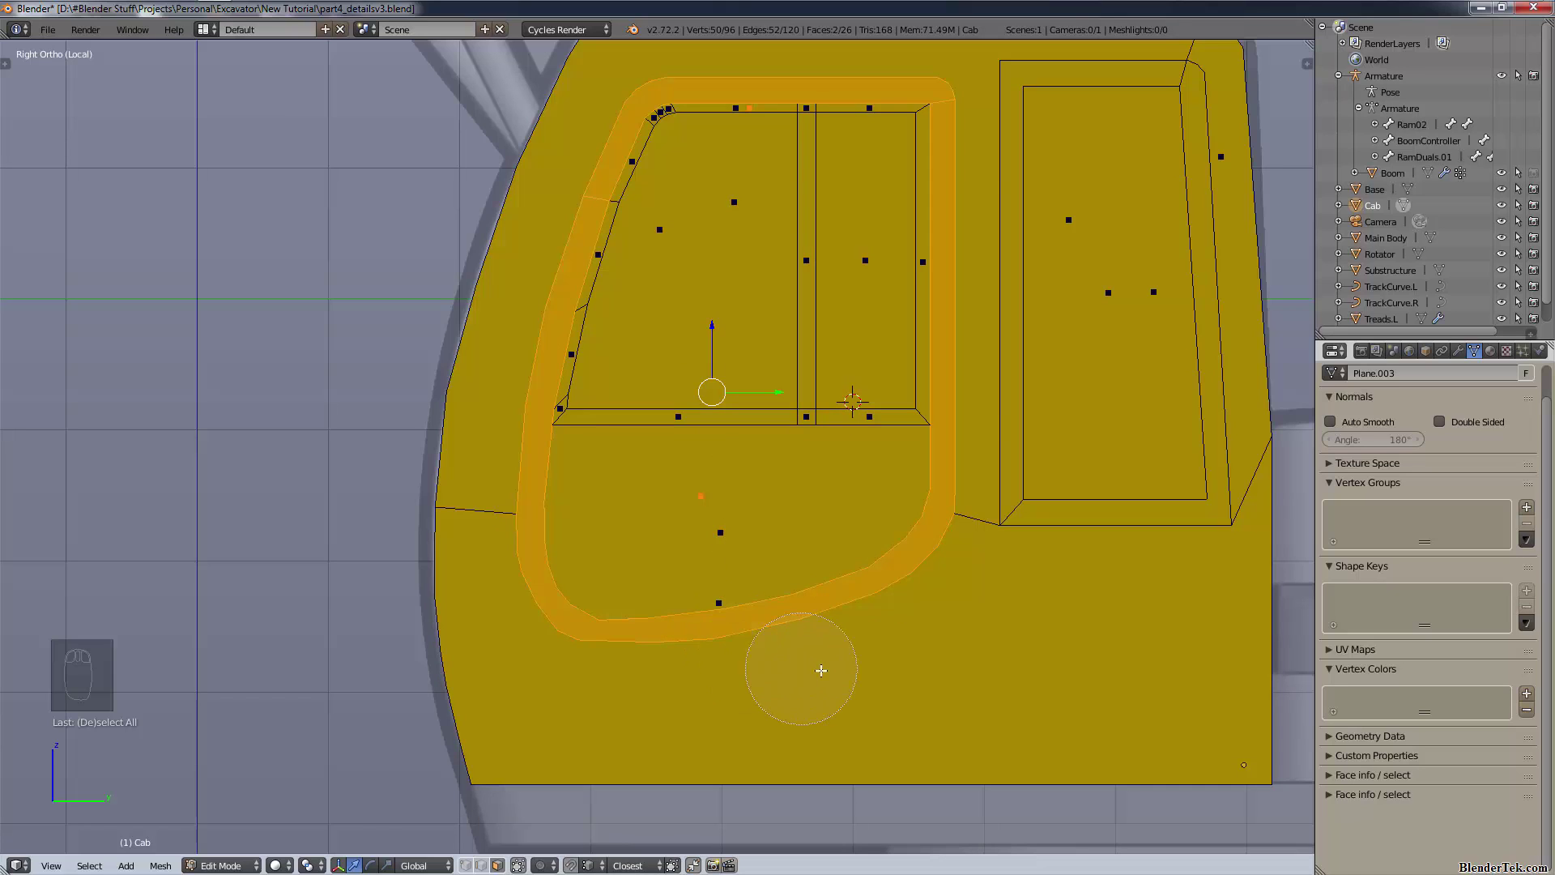
# - Add a material slot with the existing BlackPaint.mat and assign it to the selected door frame faces
pyautogui.click(1489, 350)
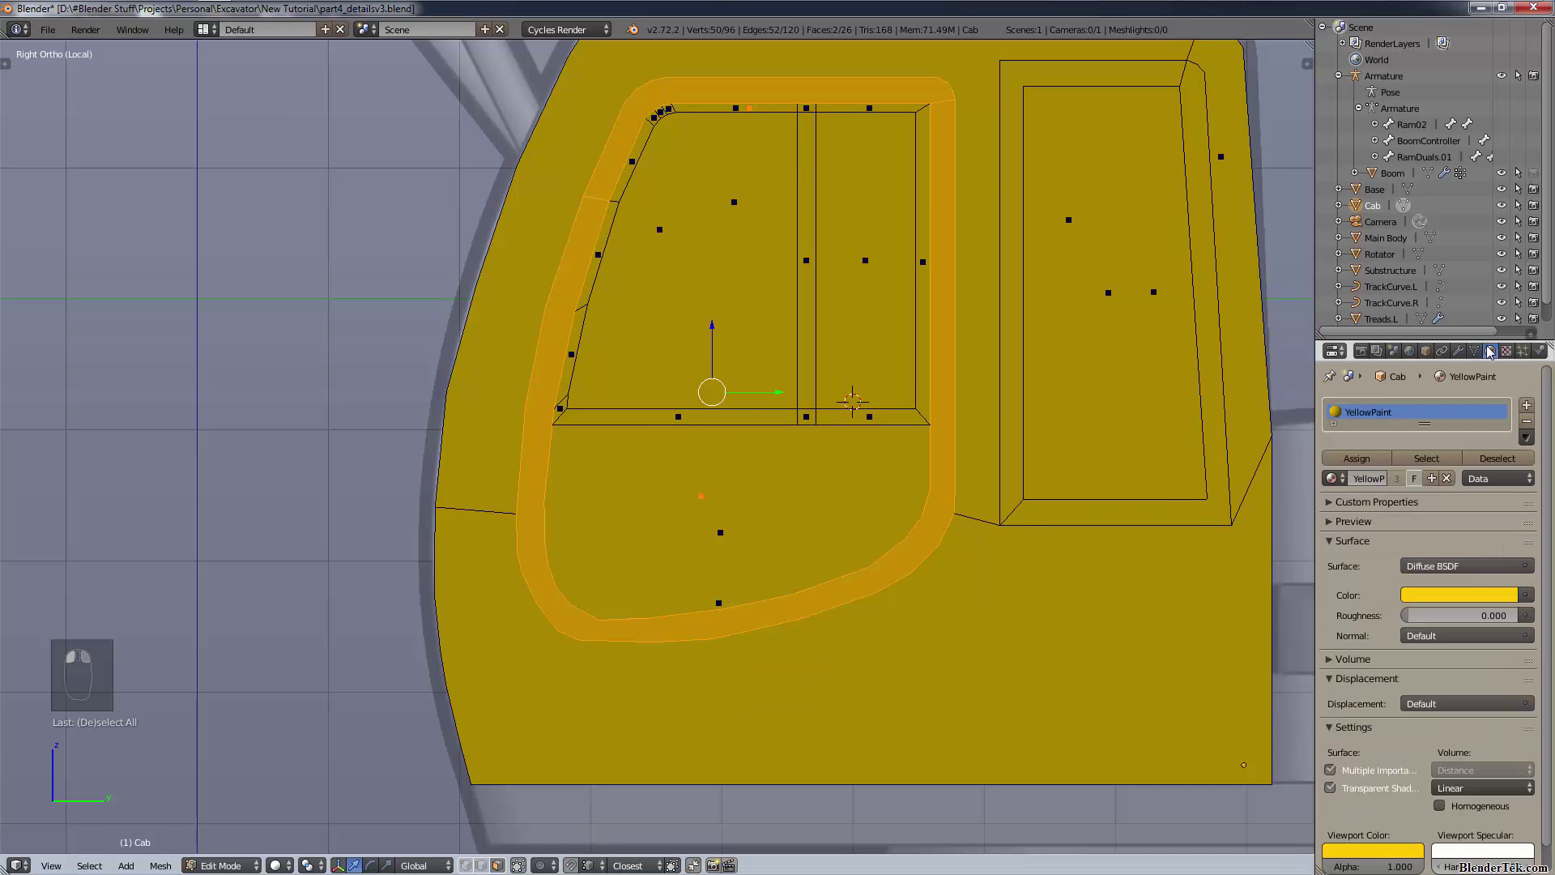
pyautogui.click(1525, 407)
pyautogui.click(1332, 480)
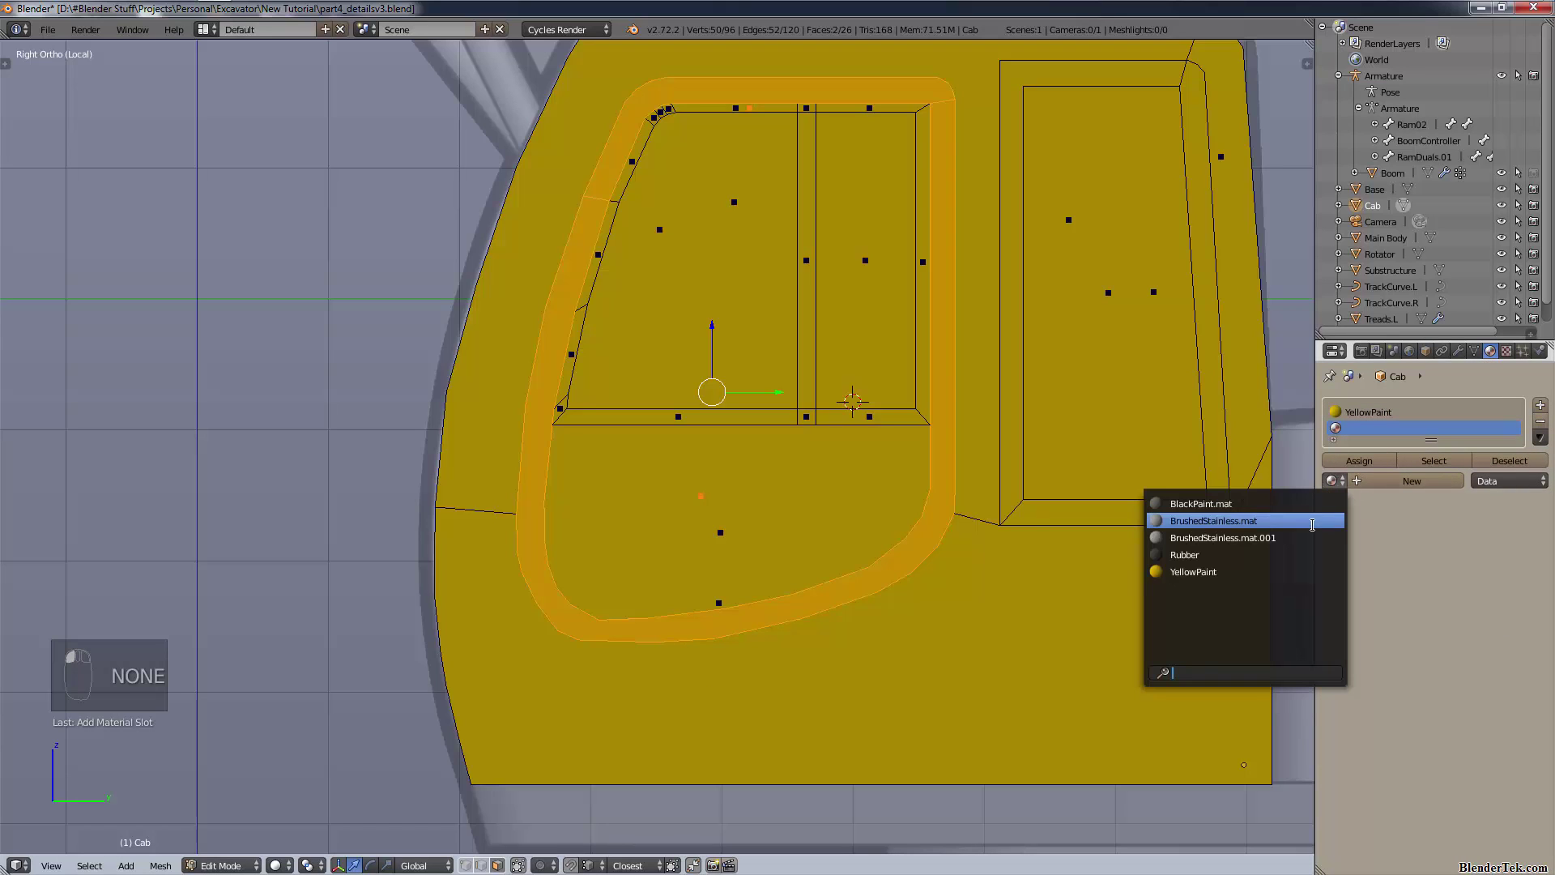
pyautogui.click(1296, 505)
pyautogui.click(1357, 460)
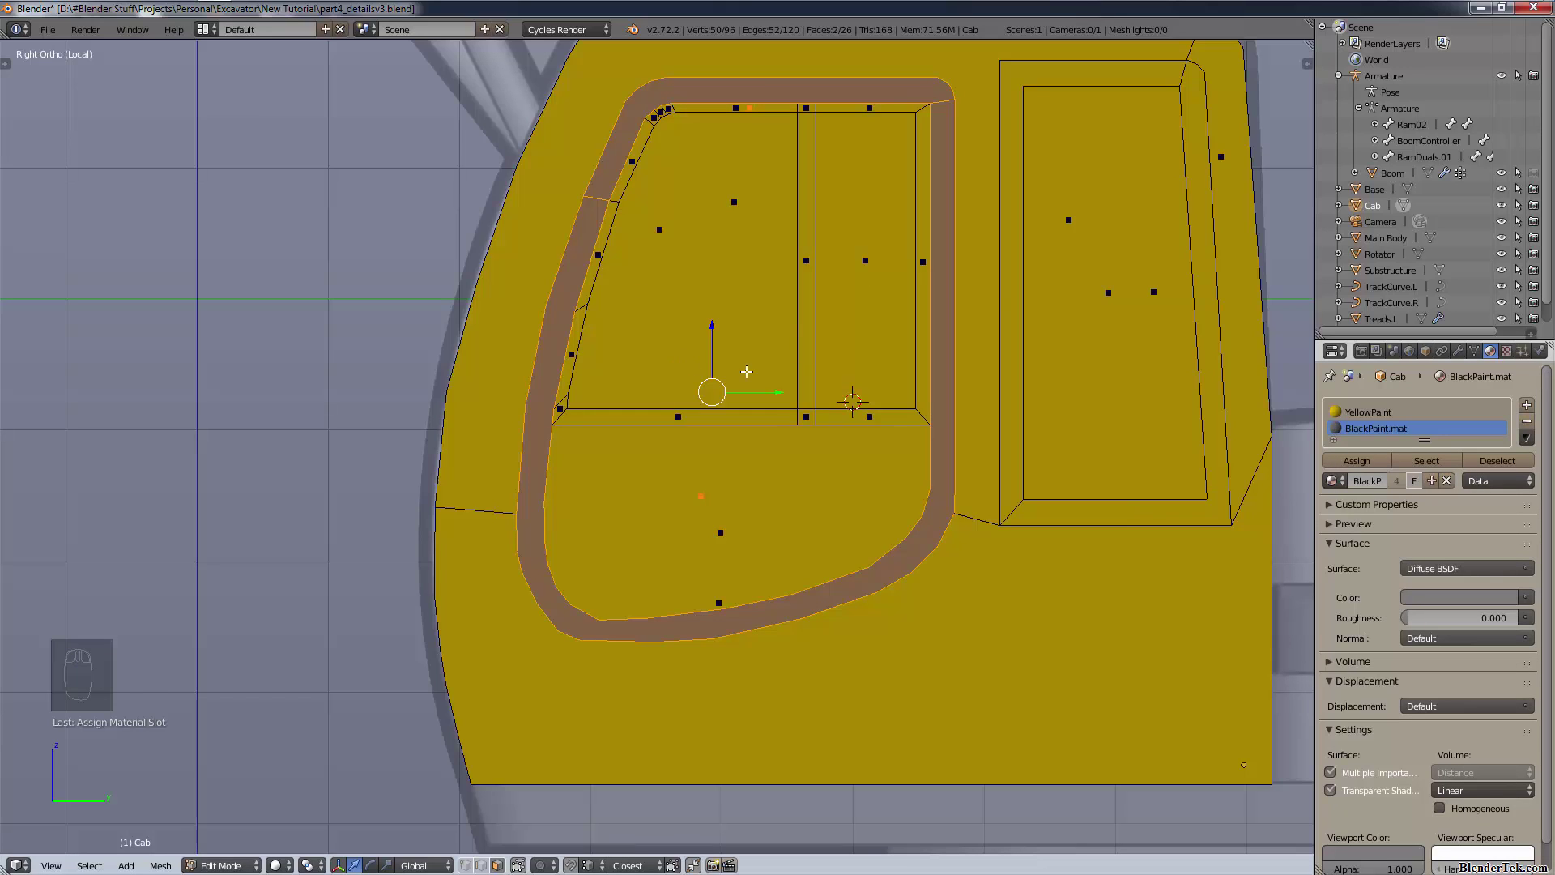
# - Clear the selection and select all the narrow trim faces around the upper door window, excluding the upright divider
pyautogui.press('a')
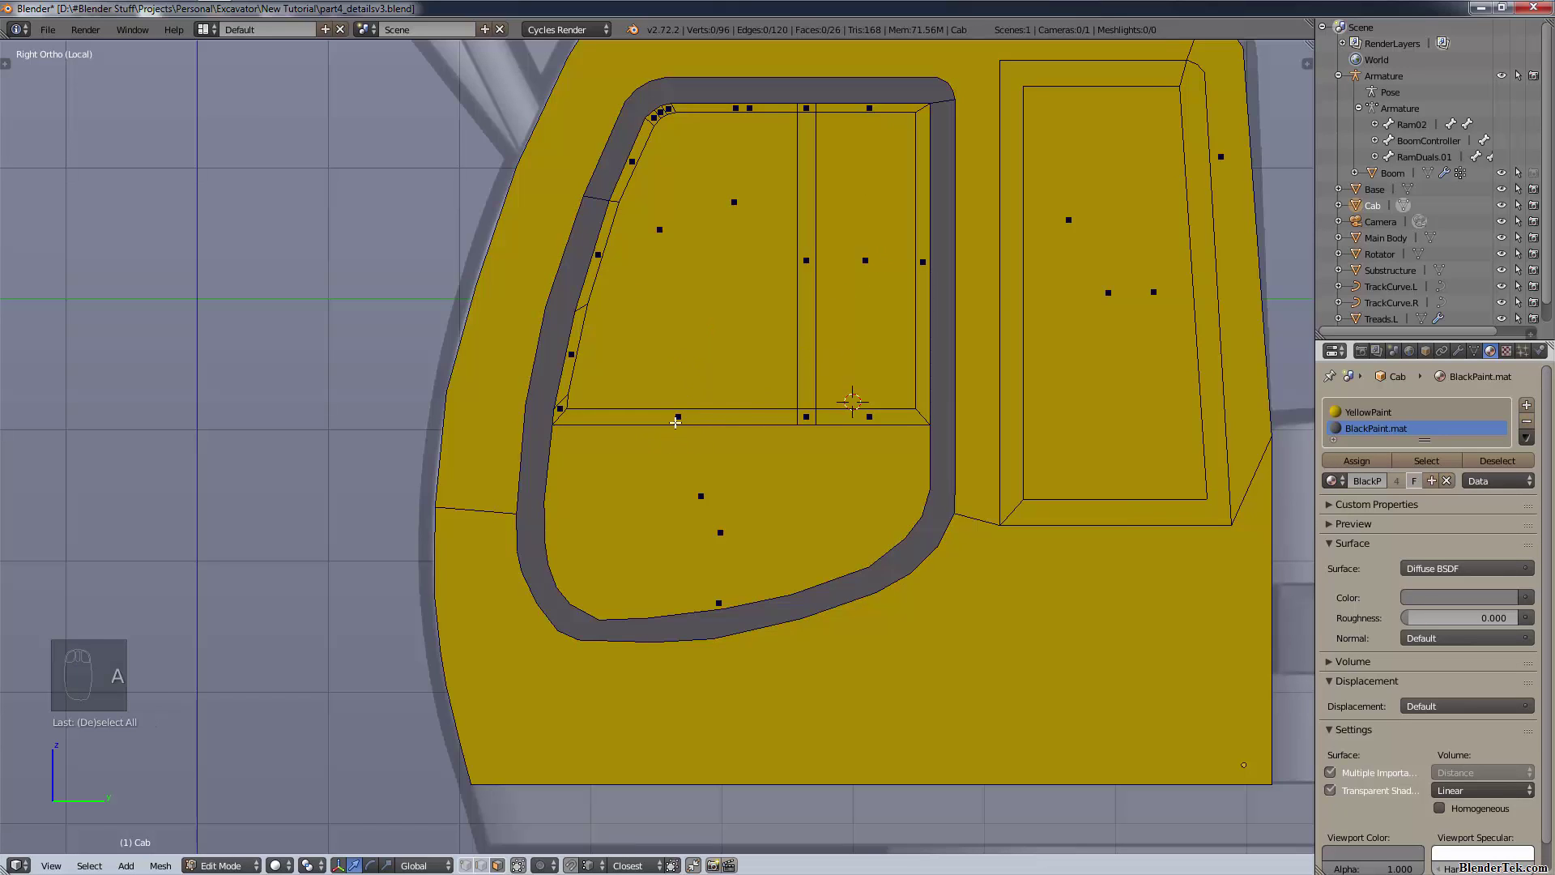
pyautogui.press('c')
pyautogui.rightClick(690, 419)
pyautogui.rightClick(689, 419)
pyautogui.keyDown('shift'); pyautogui.rightClick(807, 414); pyautogui.keyUp('shift')
pyautogui.keyDown('shift'); pyautogui.rightClick(865, 413); pyautogui.keyUp('shift')
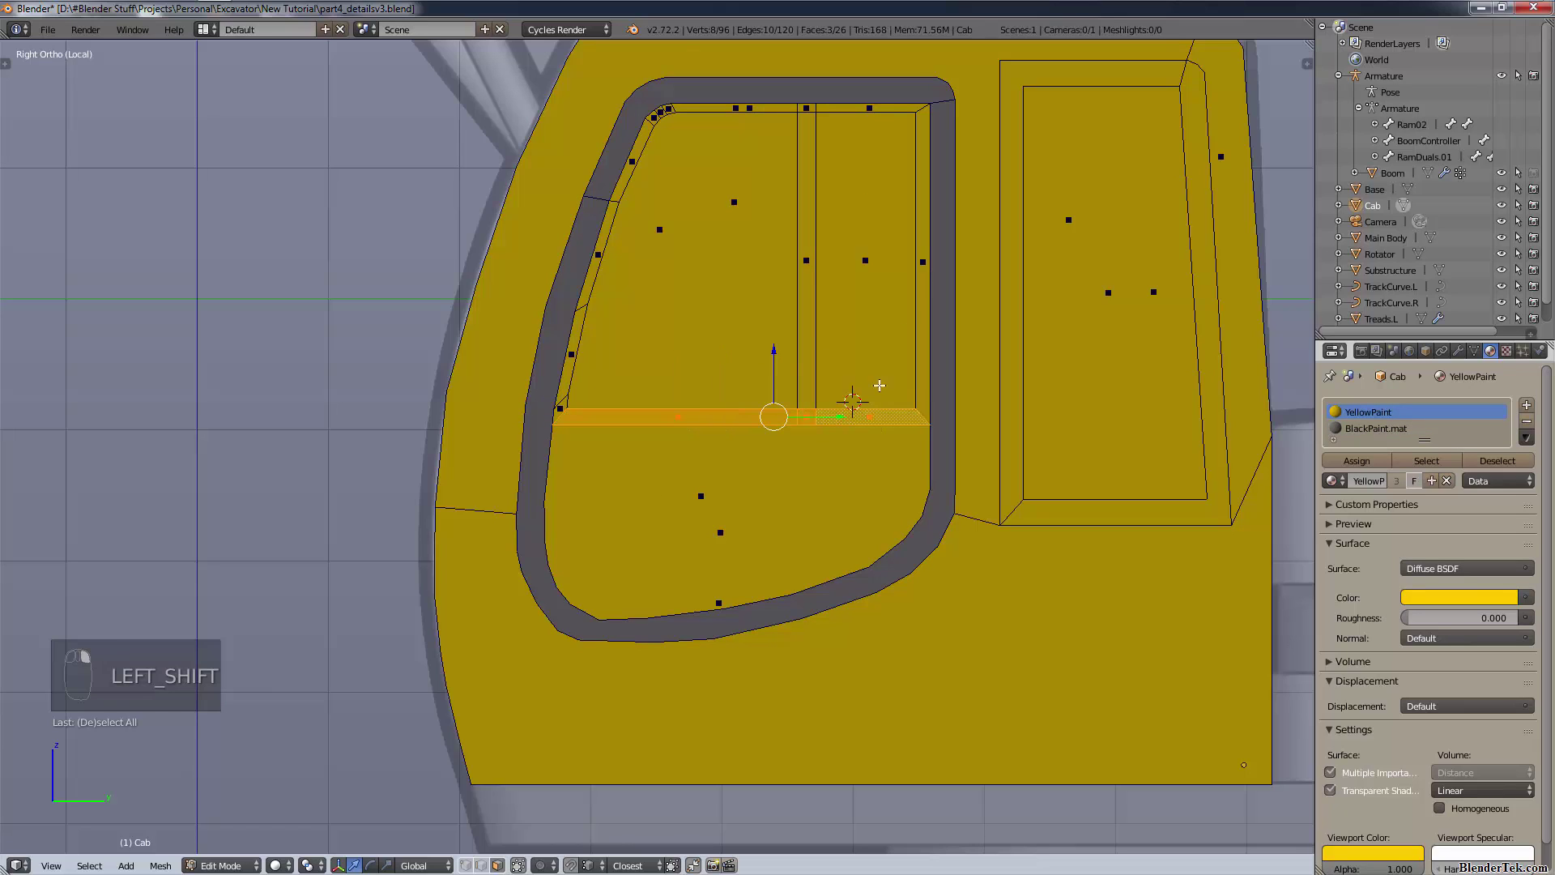
pyautogui.keyDown('shift'); pyautogui.rightClick(922, 257); pyautogui.keyUp('shift')
pyautogui.keyDown('shift'); pyautogui.rightClick(865, 108); pyautogui.keyUp('shift')
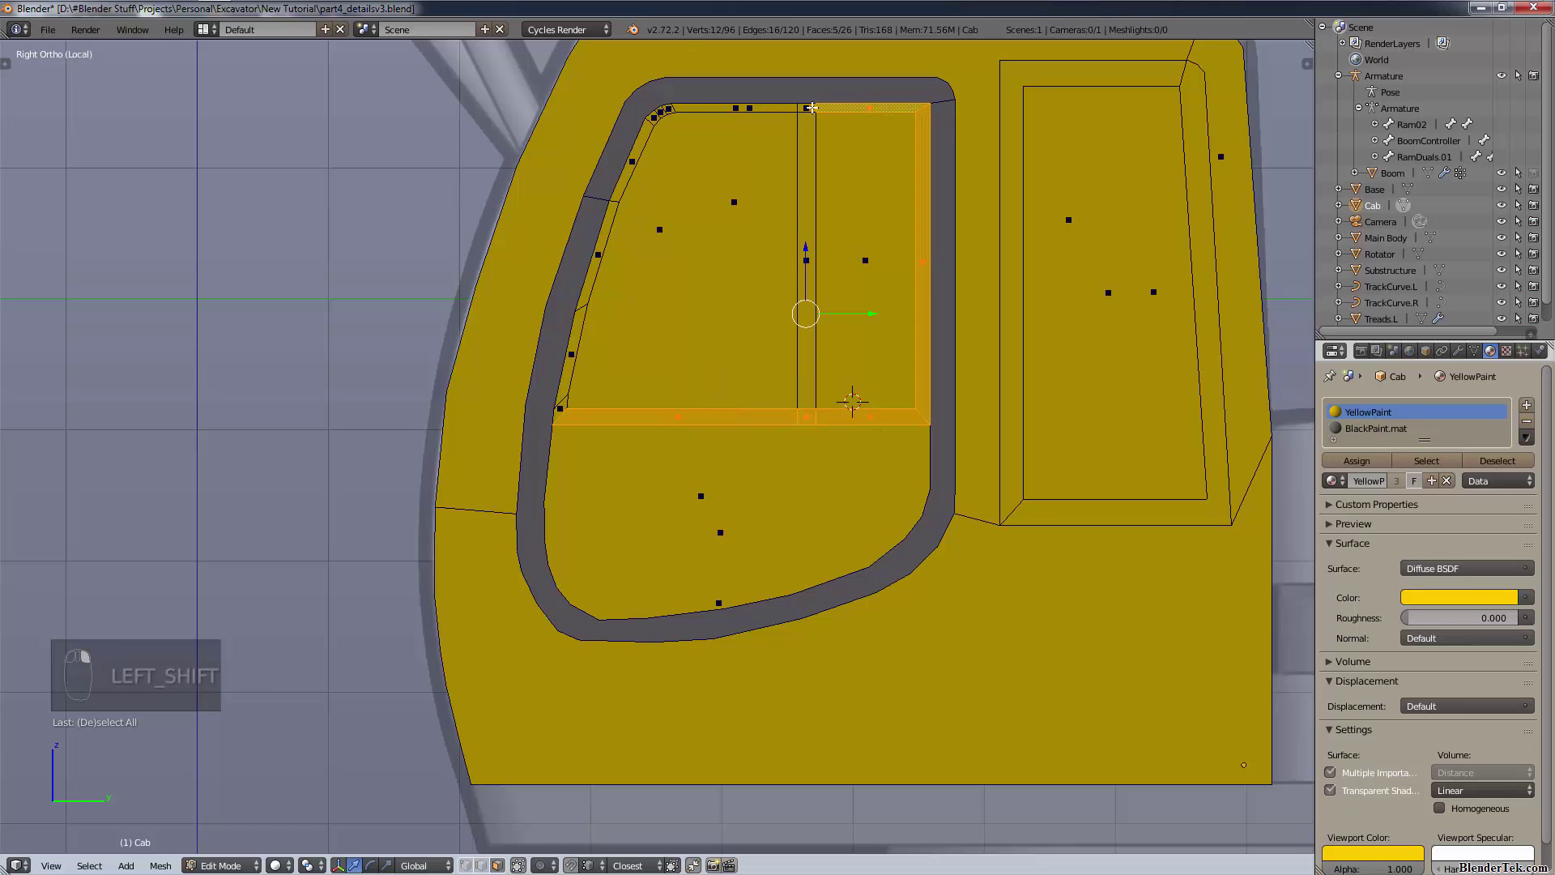
pyautogui.keyDown('shift'); pyautogui.rightClick(807, 109); pyautogui.keyUp('shift')
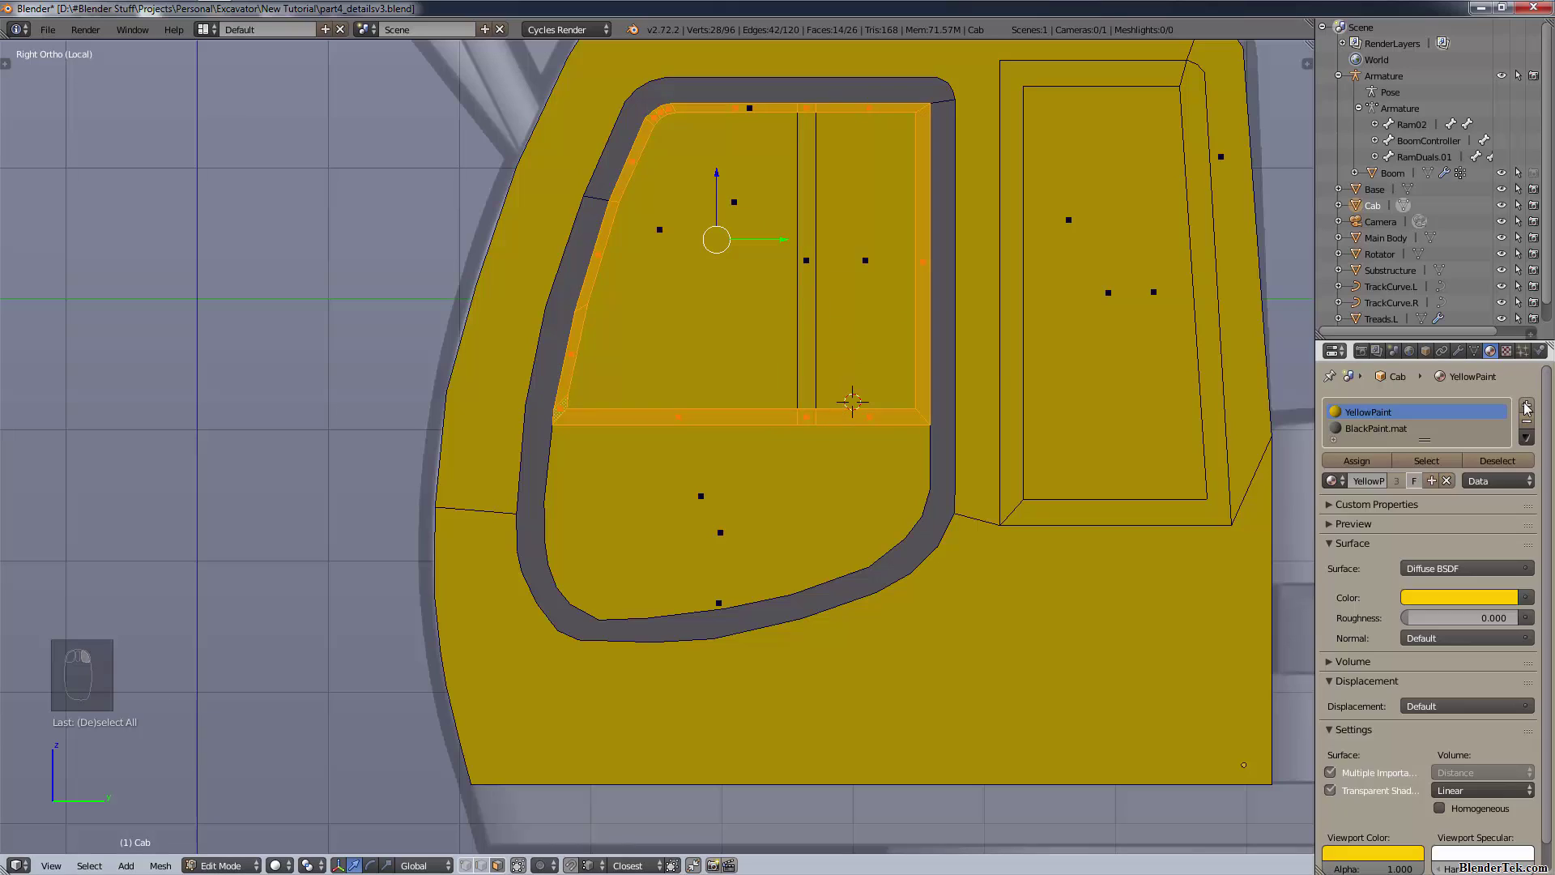
# - Add a material slot with the existing Rubber material and assign it to the upper window's trim faces
pyautogui.click(1527, 401)
pyautogui.click(1333, 496)
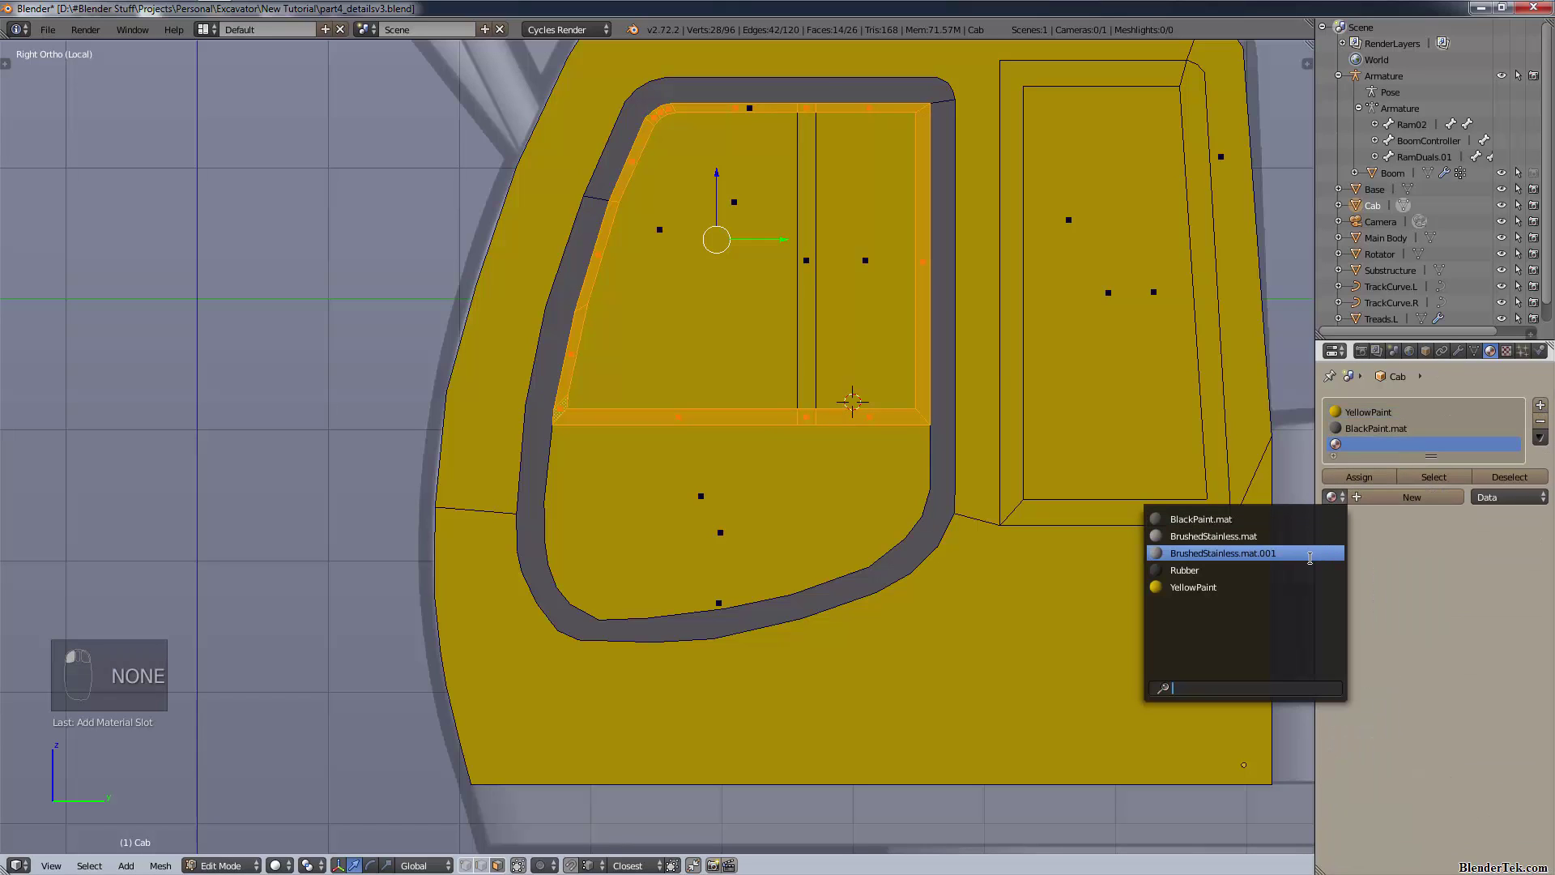
pyautogui.click(1310, 570)
pyautogui.click(1374, 479)
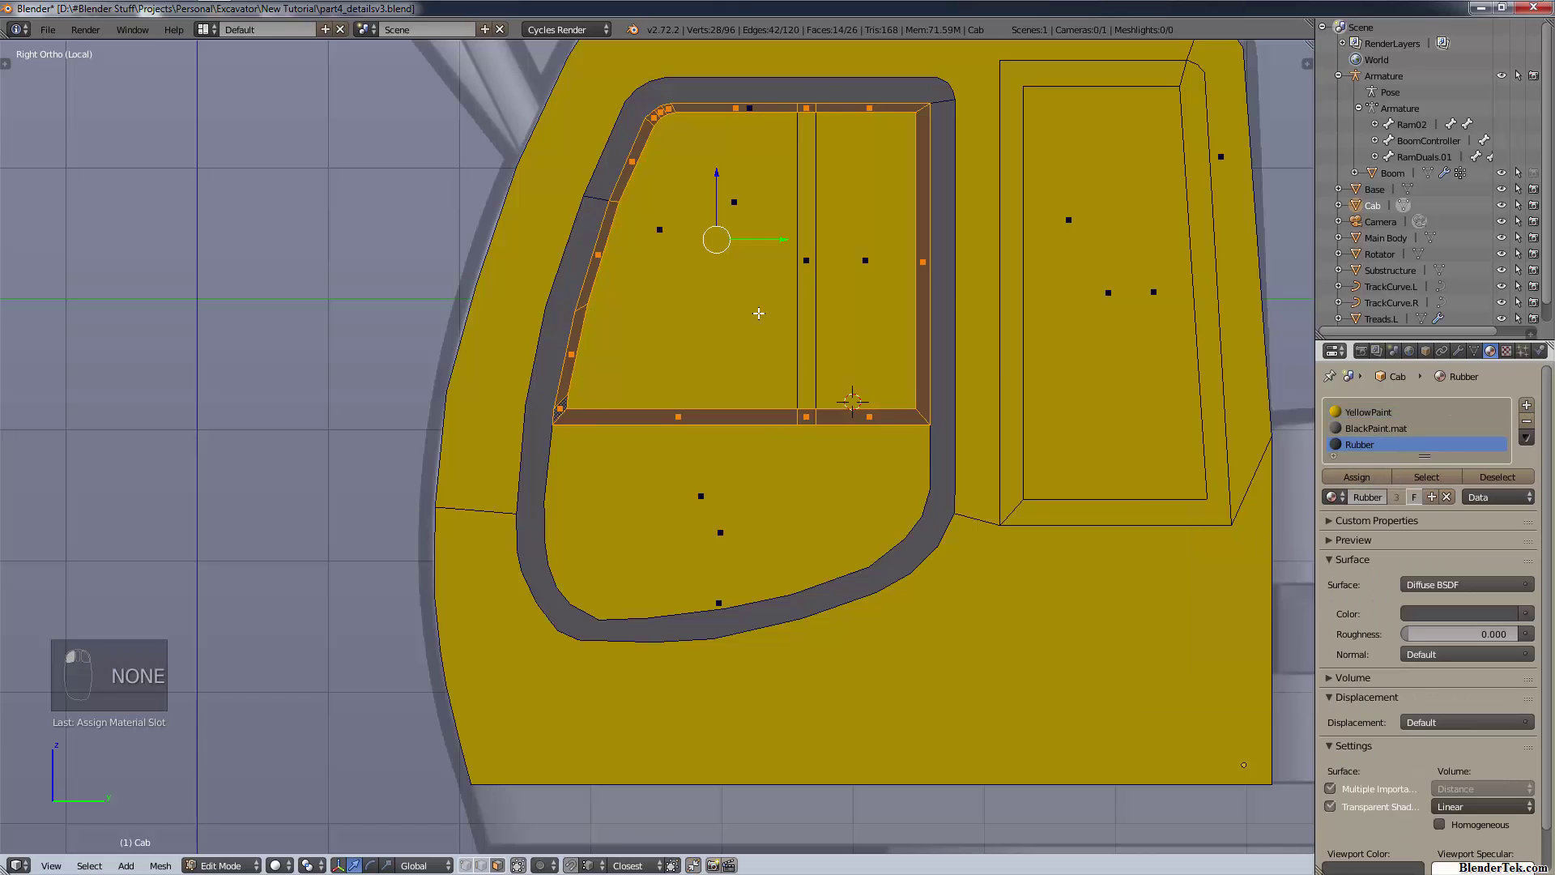
pyautogui.rightClick(710, 507)
pyautogui.rightClick(741, 520)
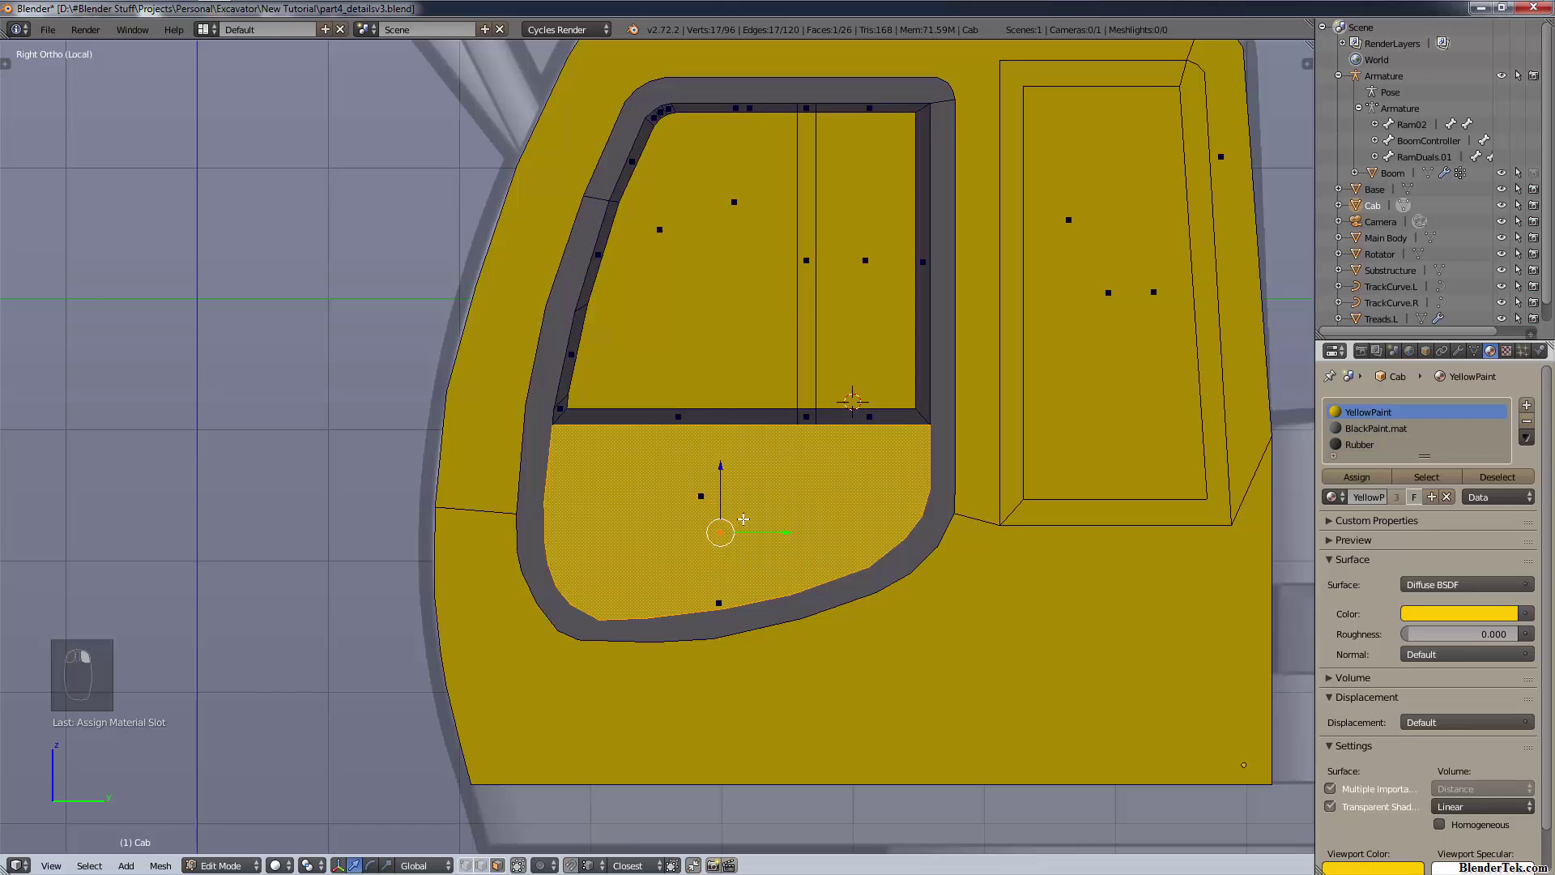
pyautogui.keyDown('shift'); pyautogui.rightClick(687, 239); pyautogui.keyUp('shift')
pyautogui.keyDown('shift'); pyautogui.rightClick(883, 248); pyautogui.keyUp('shift')
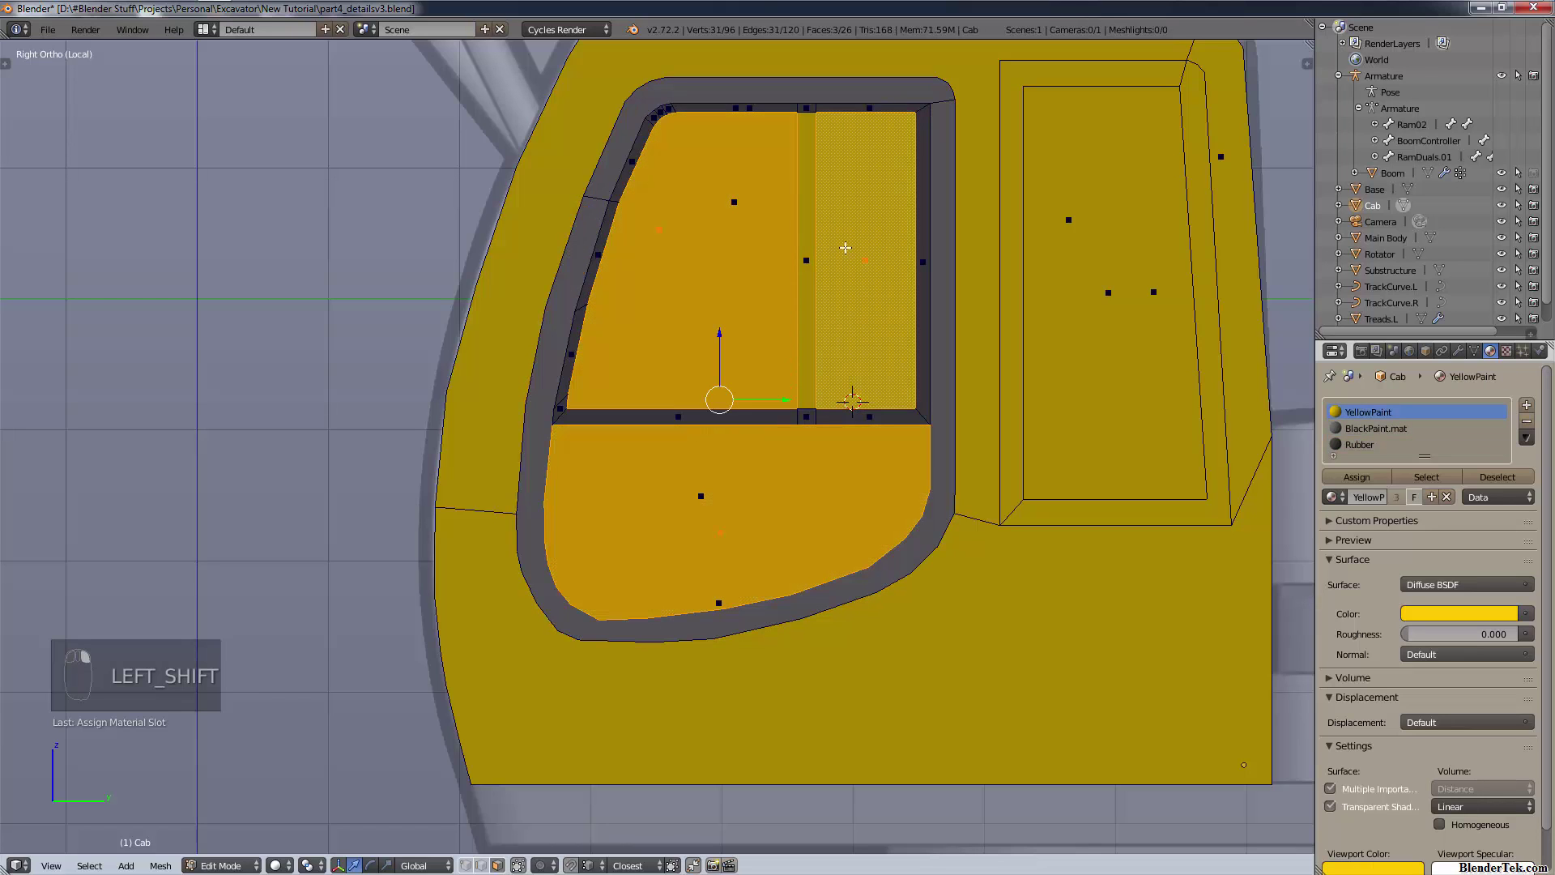
# - Assign the Rubber material to the upright divider between the two upper window panes
pyautogui.rightClick(802, 255)
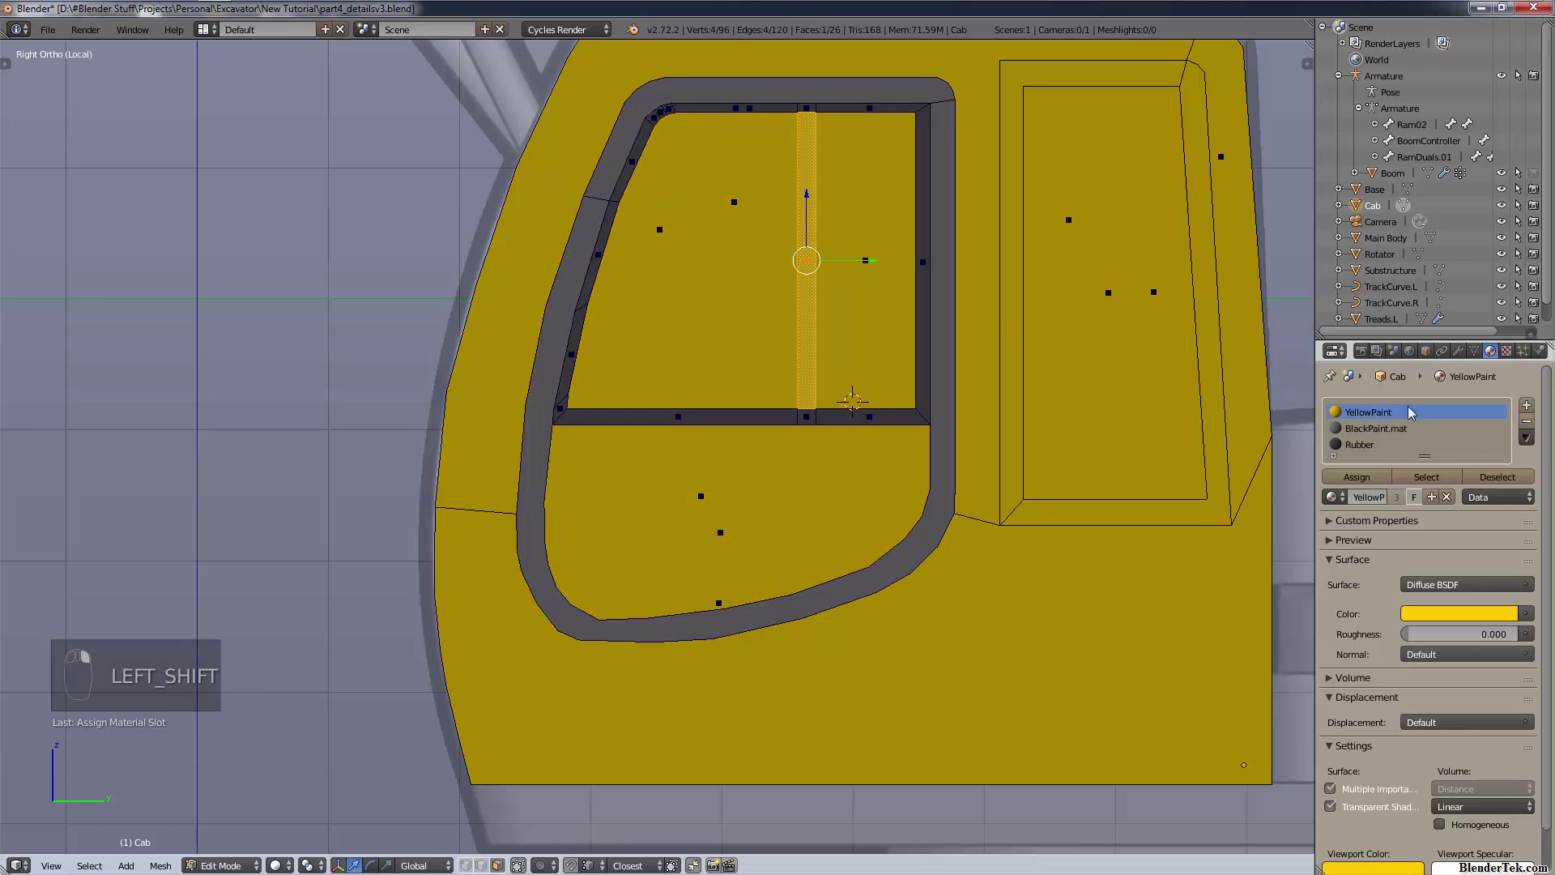
pyautogui.click(1357, 444)
# - Select both upper window panes and create a new material named Glass.mat in an additional slot
pyautogui.rightClick(651, 246)
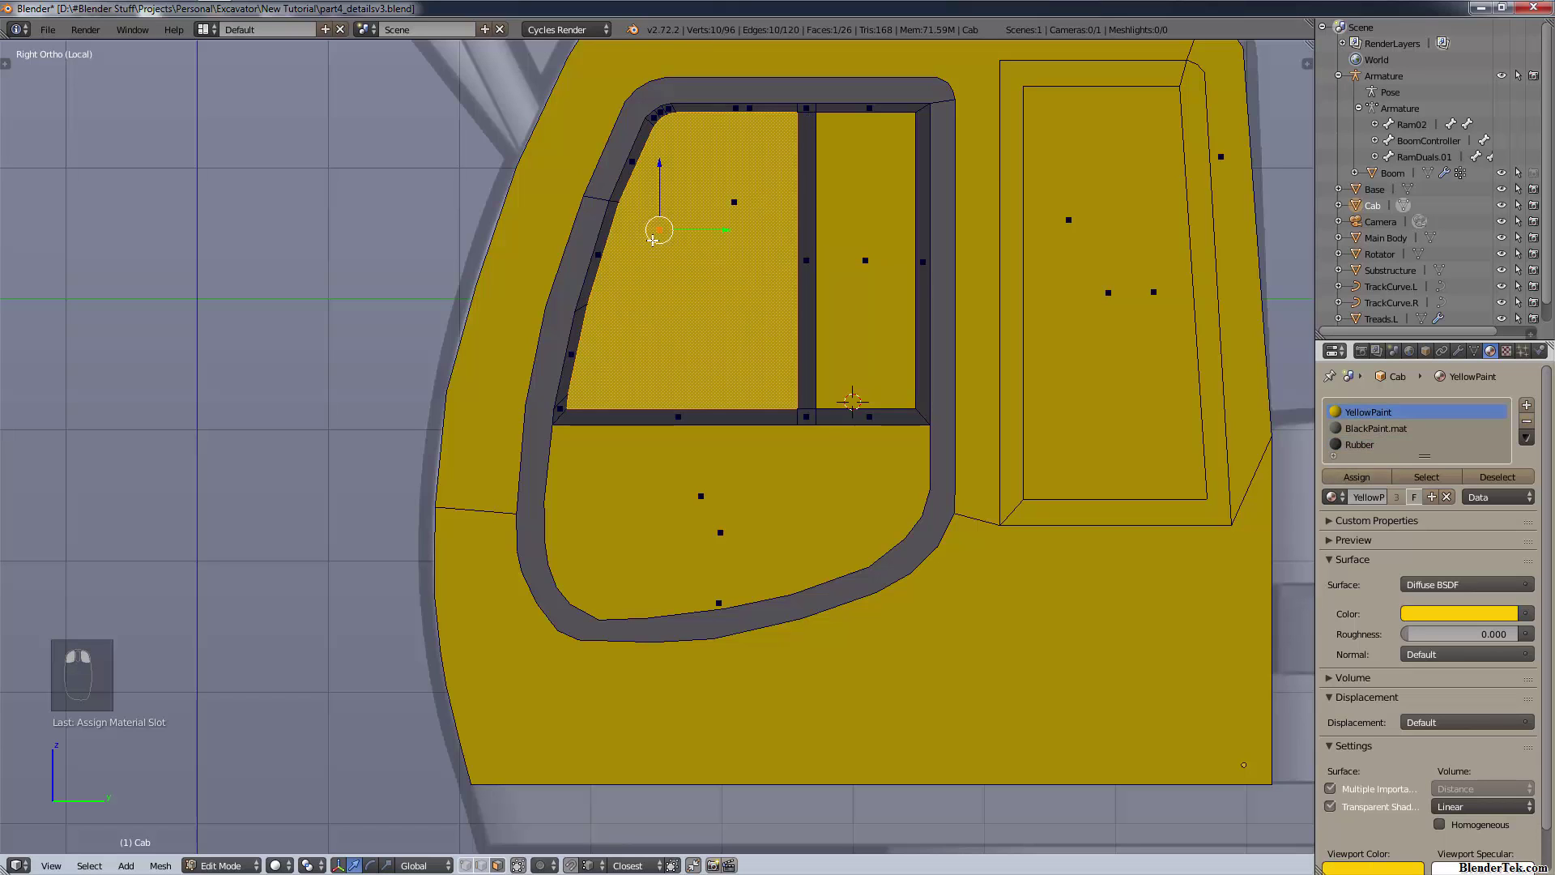
pyautogui.keyDown('shift'); pyautogui.rightClick(884, 267); pyautogui.keyUp('shift')
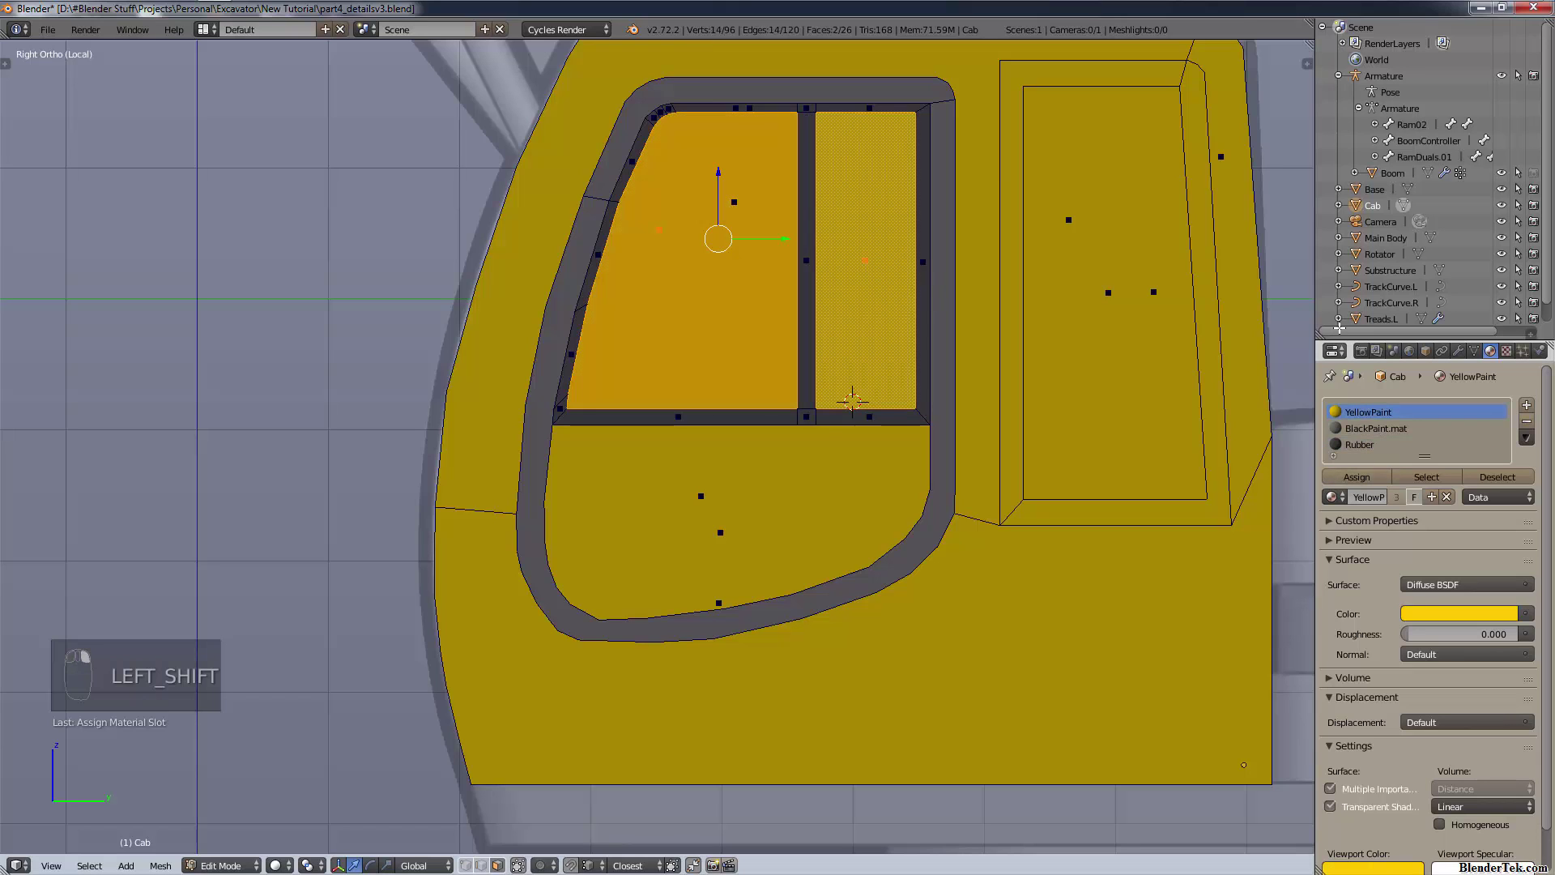
pyautogui.click(1526, 408)
pyautogui.click(1375, 513)
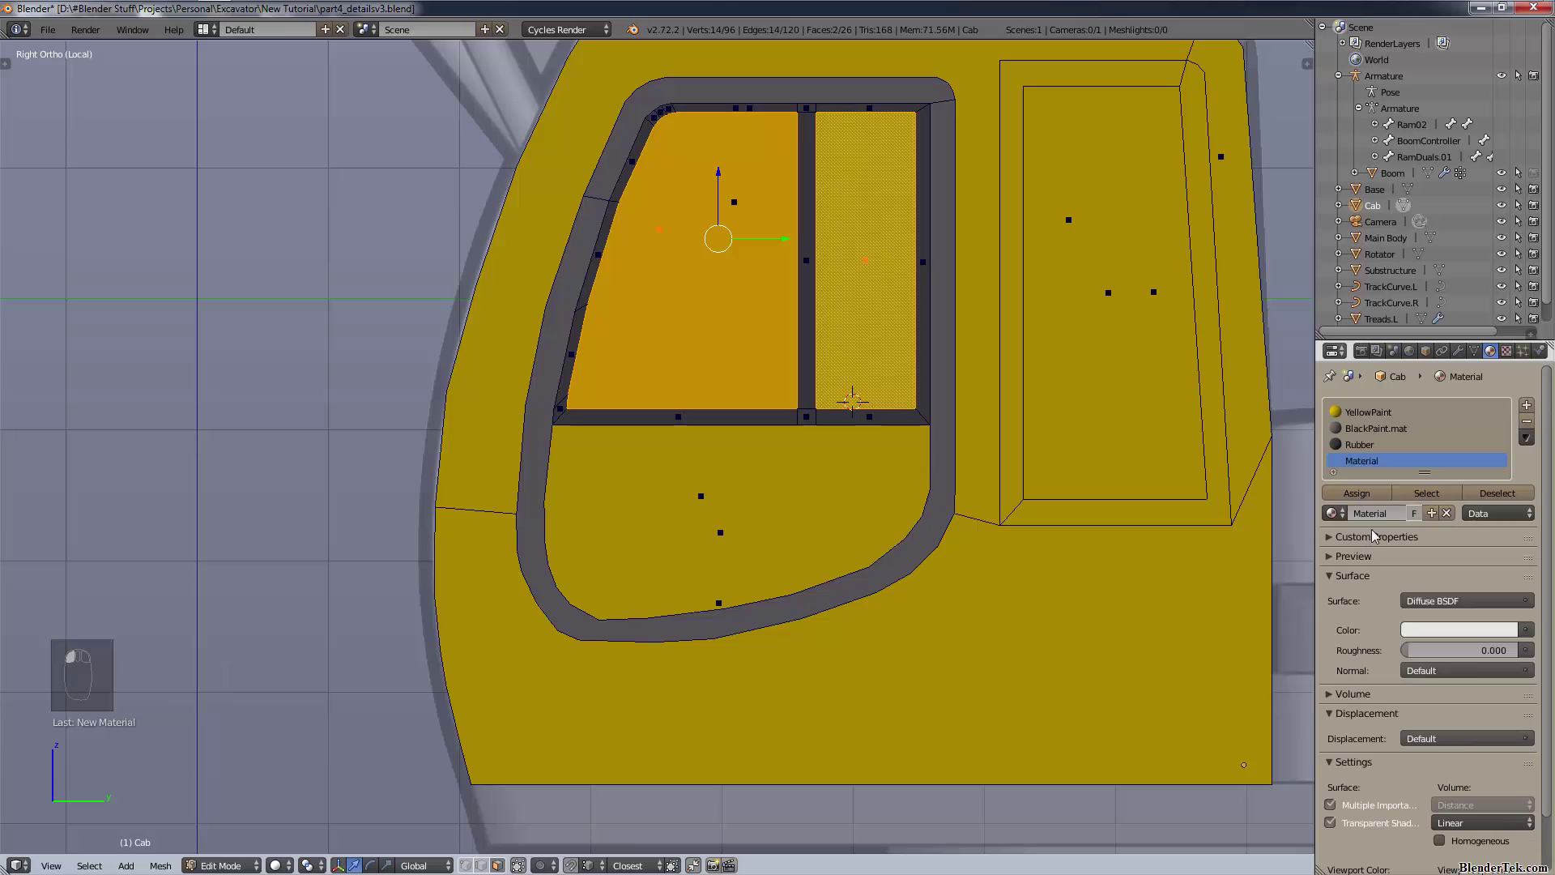
pyautogui.click(1374, 513)
pyautogui.write('Glass')
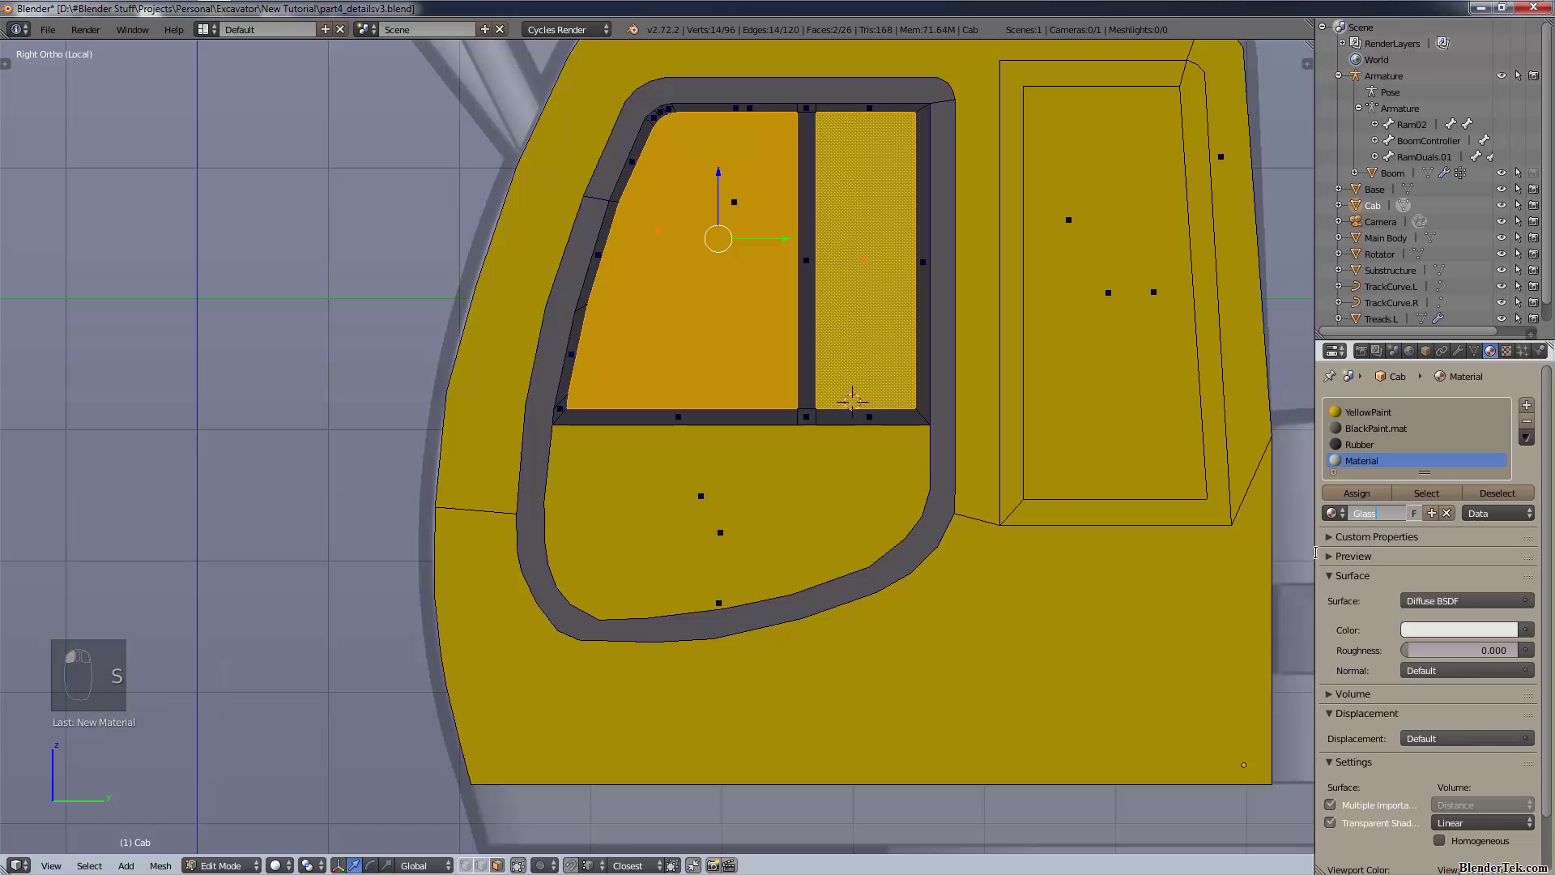
pyautogui.write('.mat')
pyautogui.press('Return')
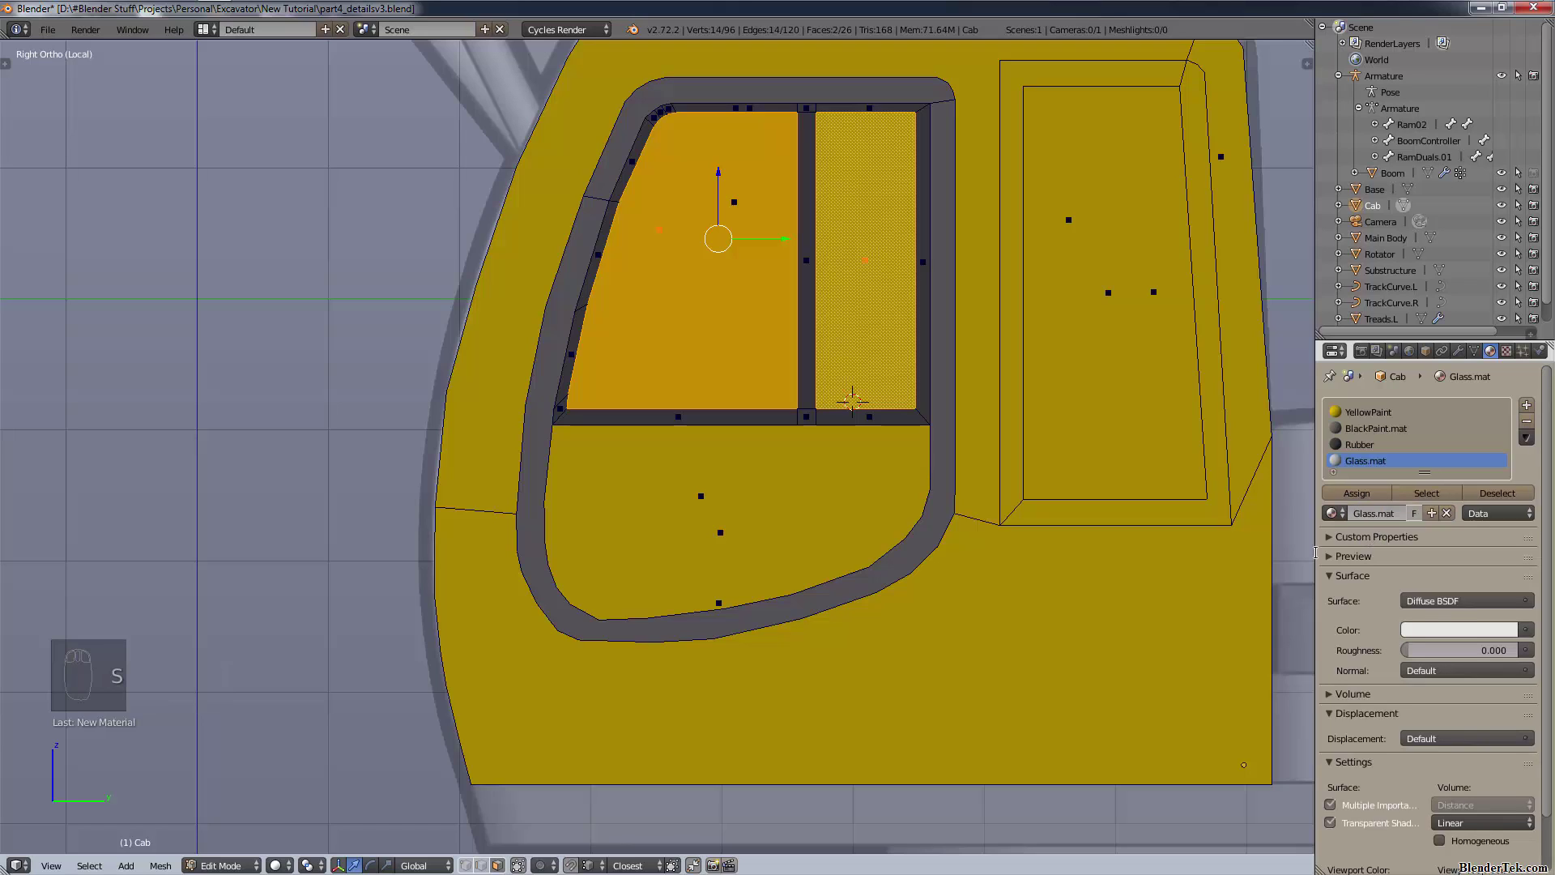
# - Give Glass.mat a Glass BSDF surface with a pale blue tint and a light blue viewport color, and assign it to the selected panes
pyautogui.click(1458, 600)
pyautogui.click(1369, 260)
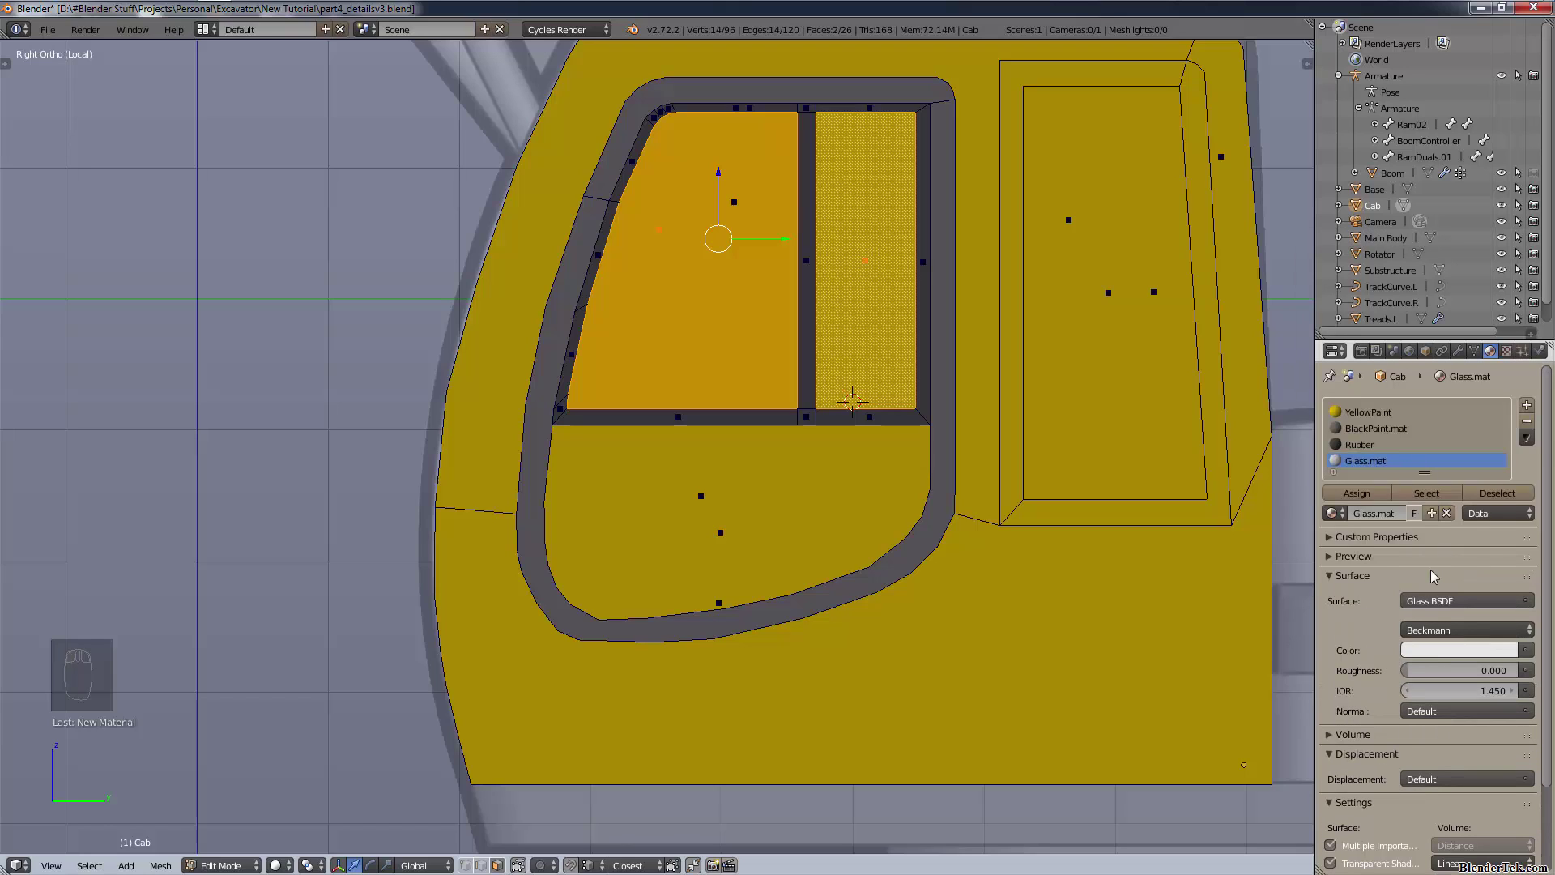
pyautogui.click(1434, 653)
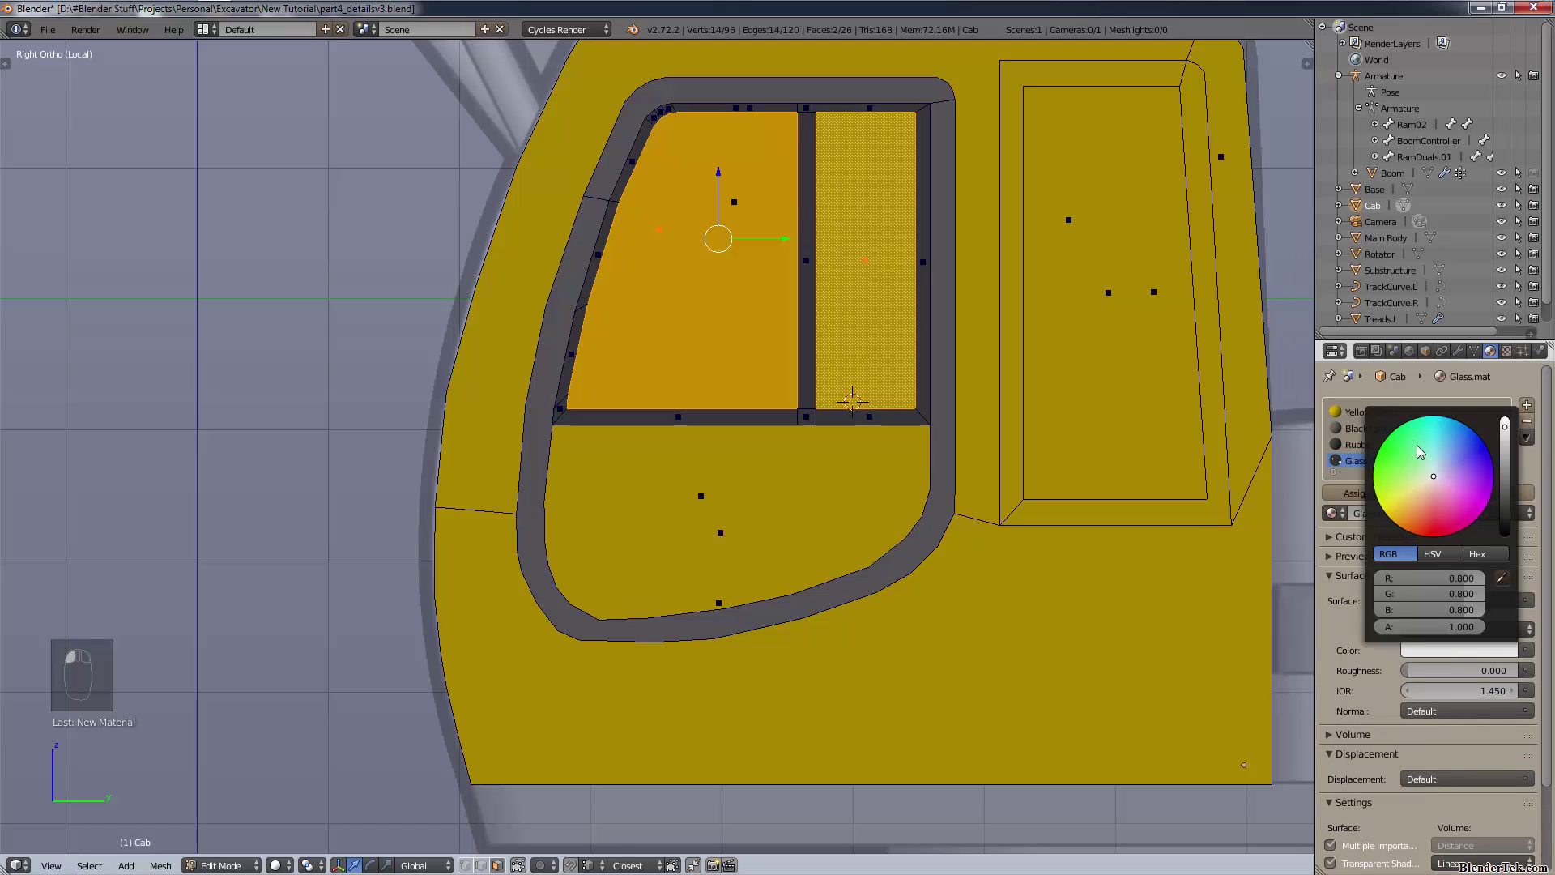
pyautogui.click(1446, 478)
pyautogui.scroll(-3, 1448, 696)
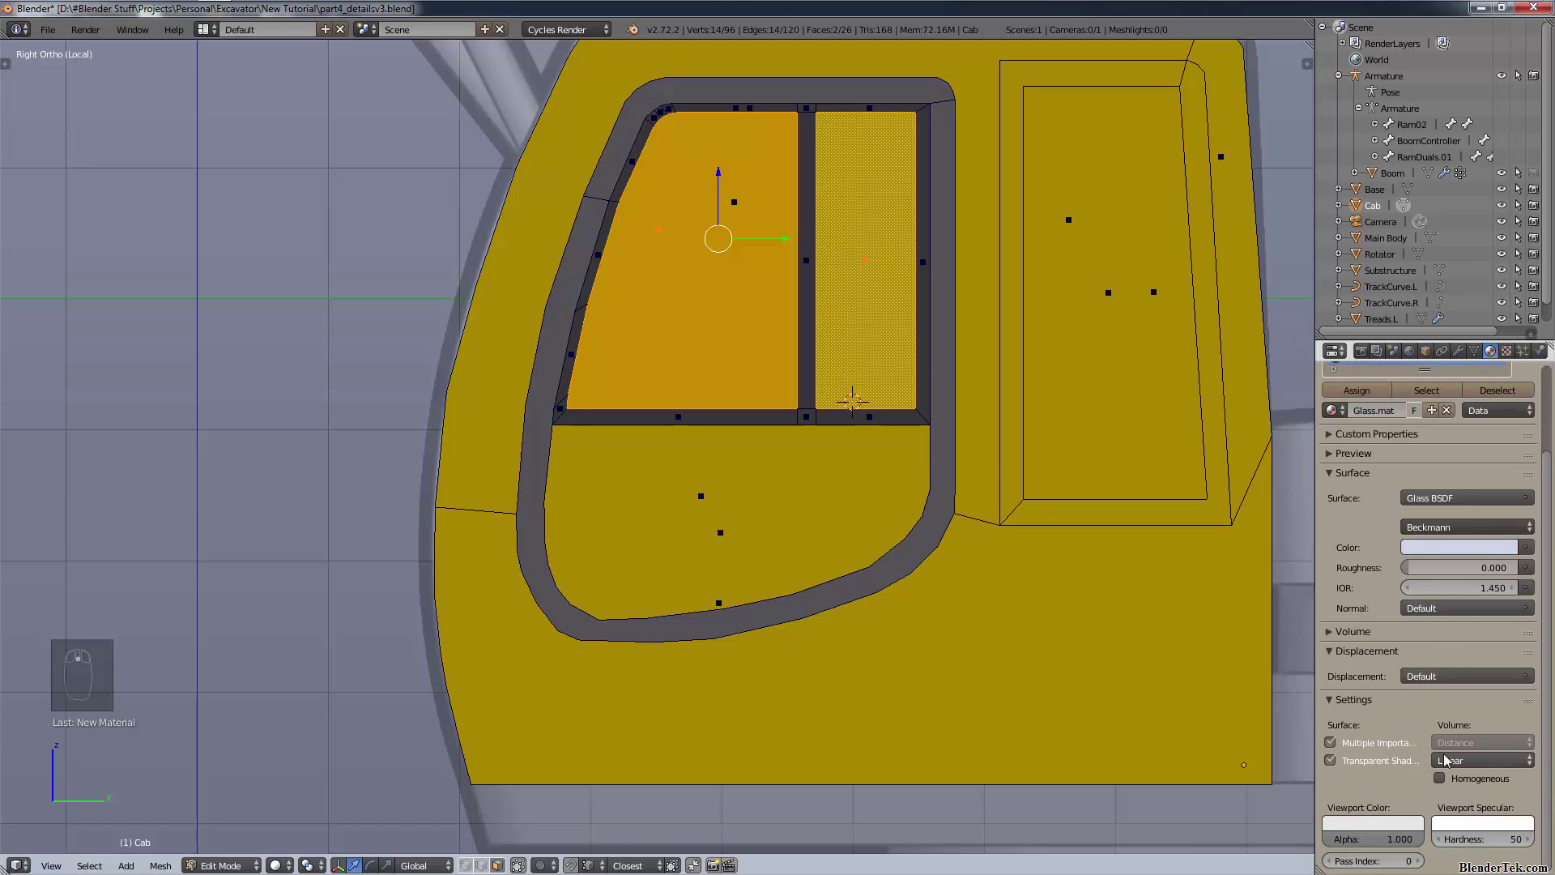
pyautogui.click(1375, 822)
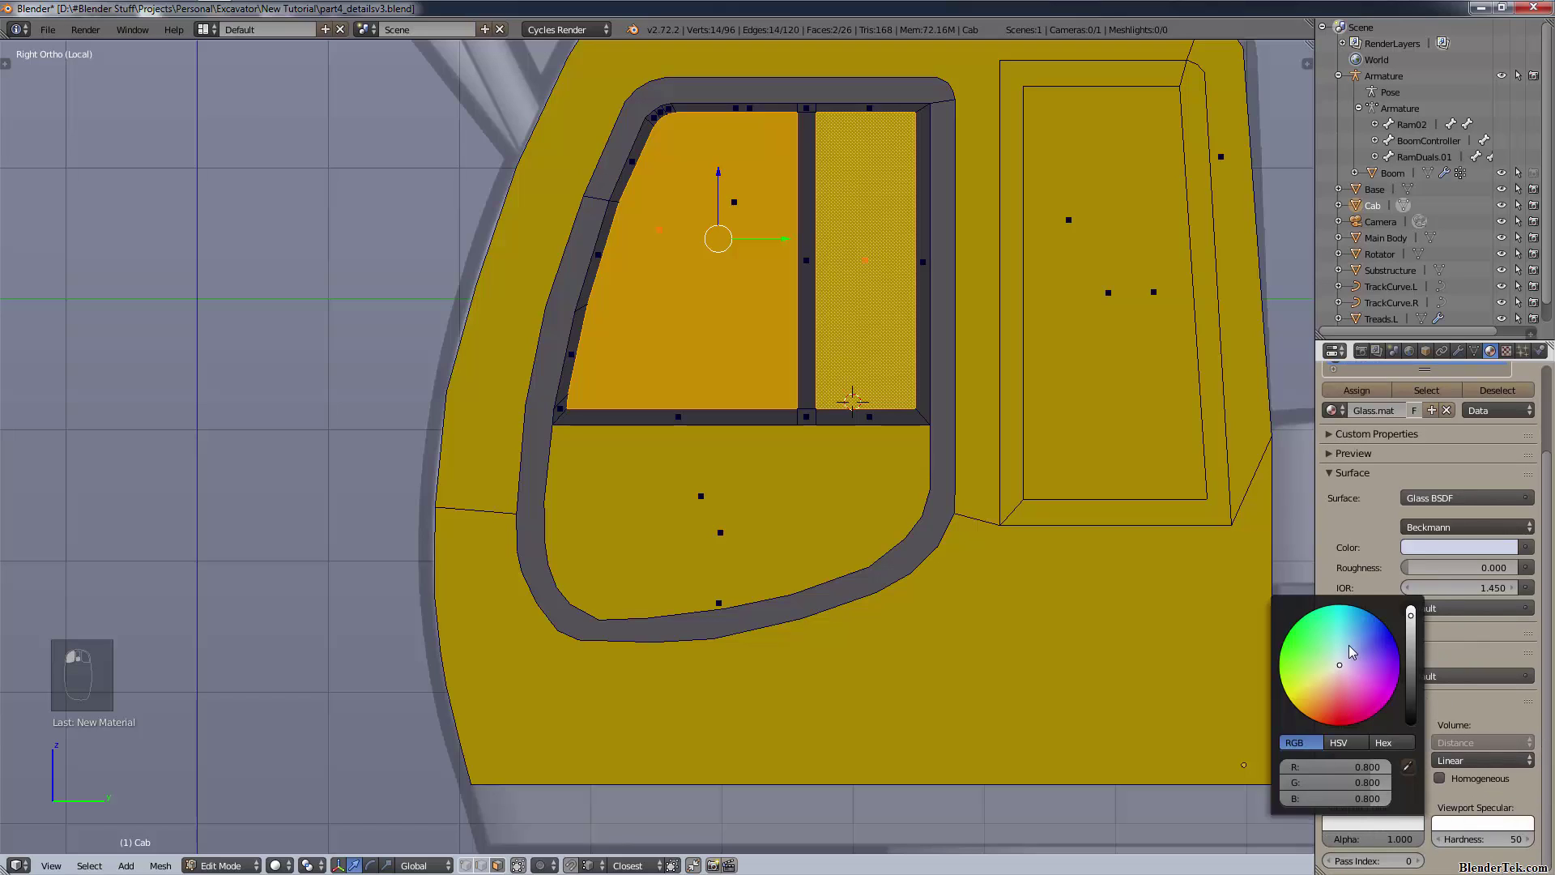
pyautogui.click(1351, 652)
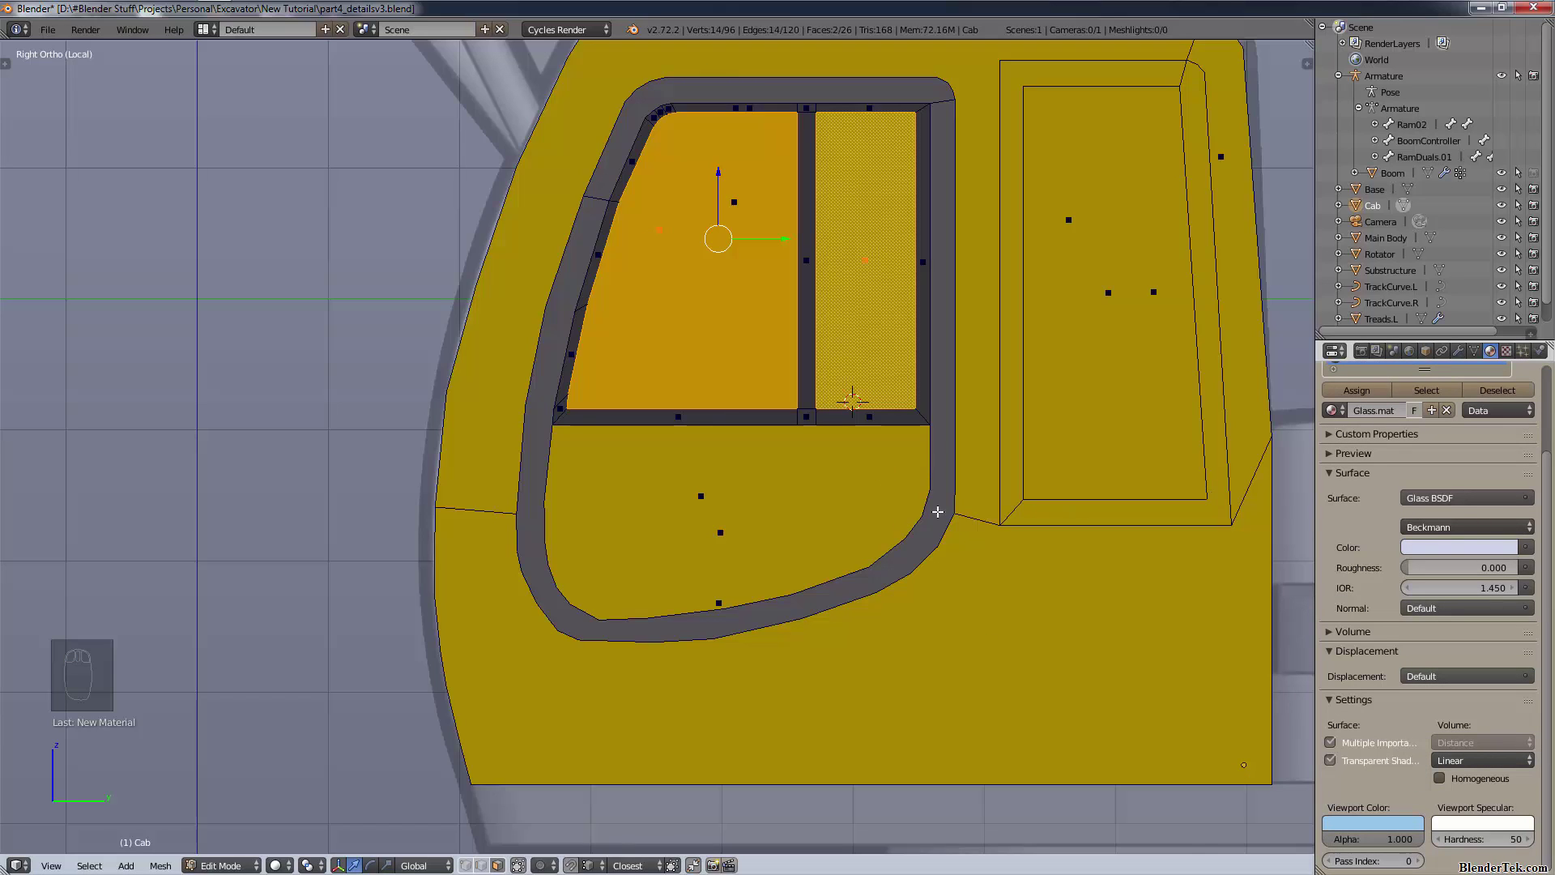
pyautogui.click(1366, 392)
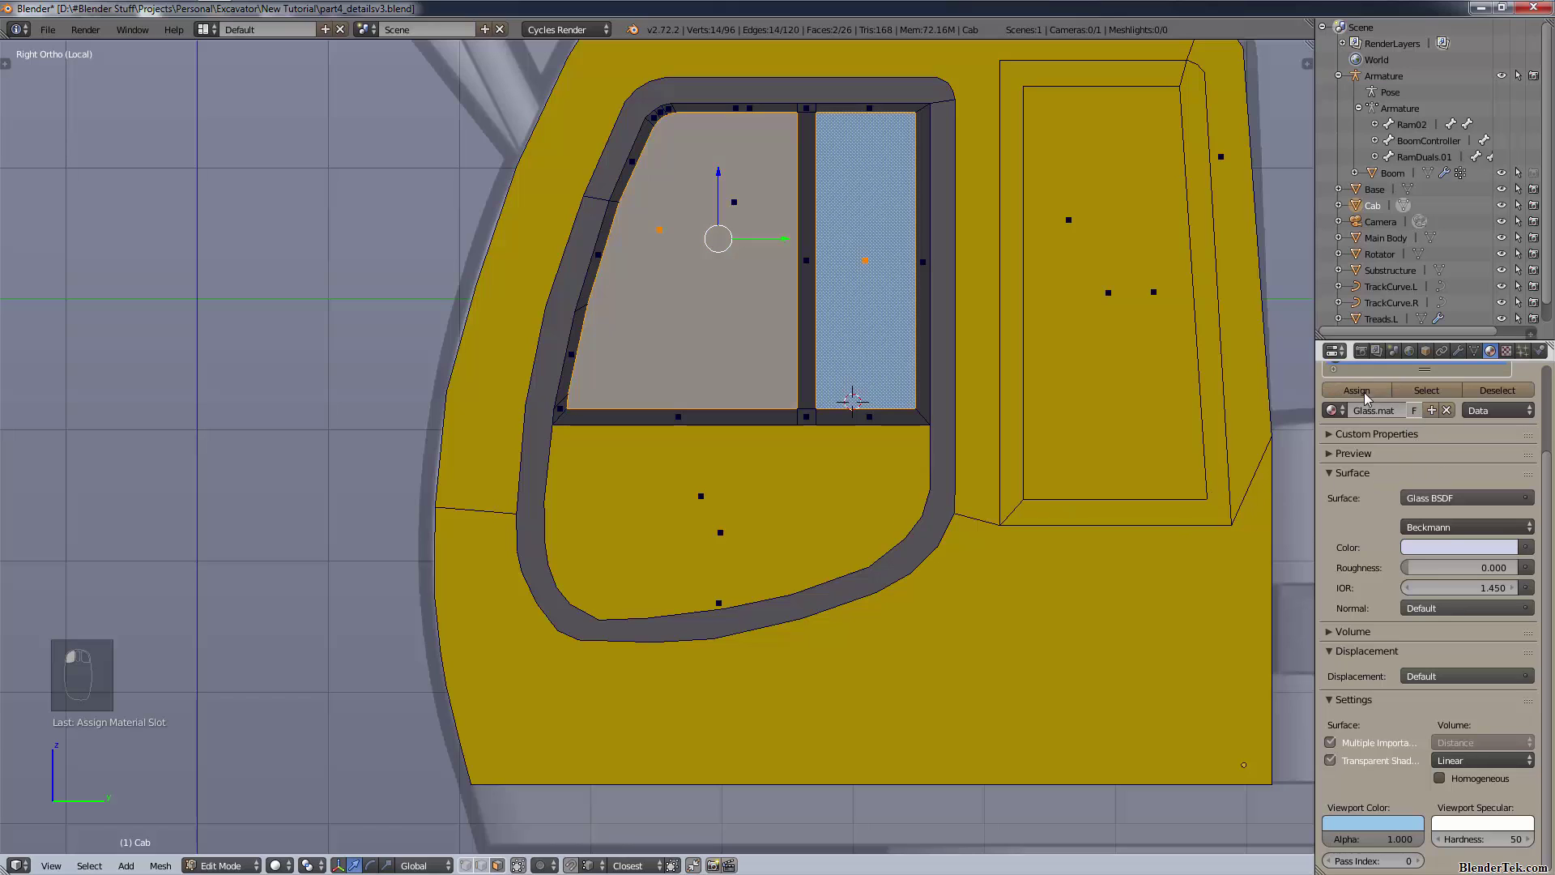
# - Select the door's lower window face and assign Glass.mat to it
pyautogui.rightClick(711, 481)
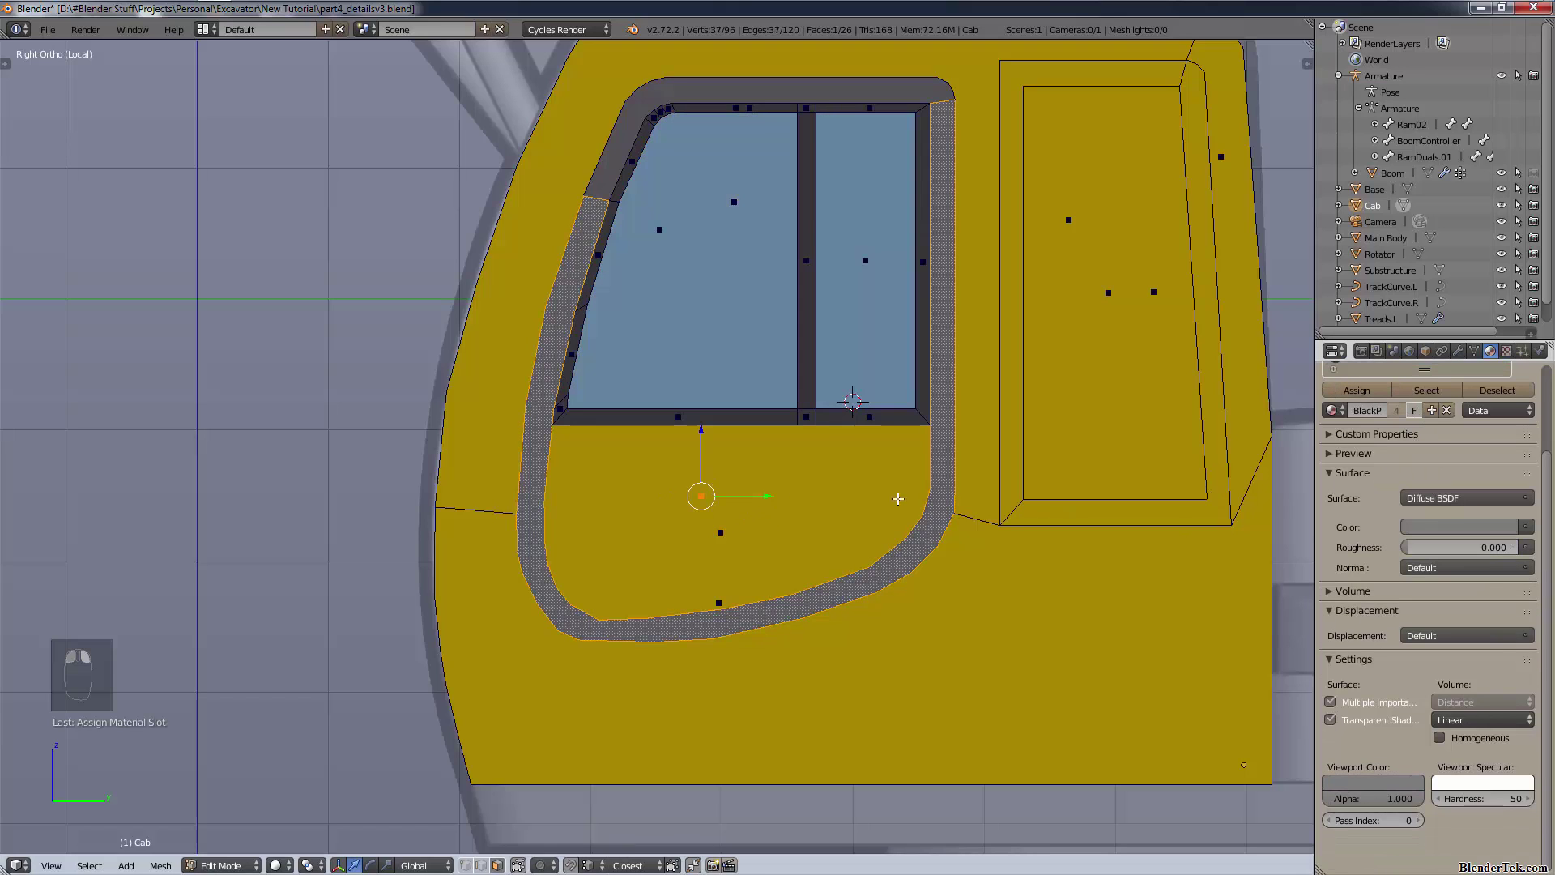
pyautogui.rightClick(753, 558)
pyautogui.scroll(3, 1367, 394)
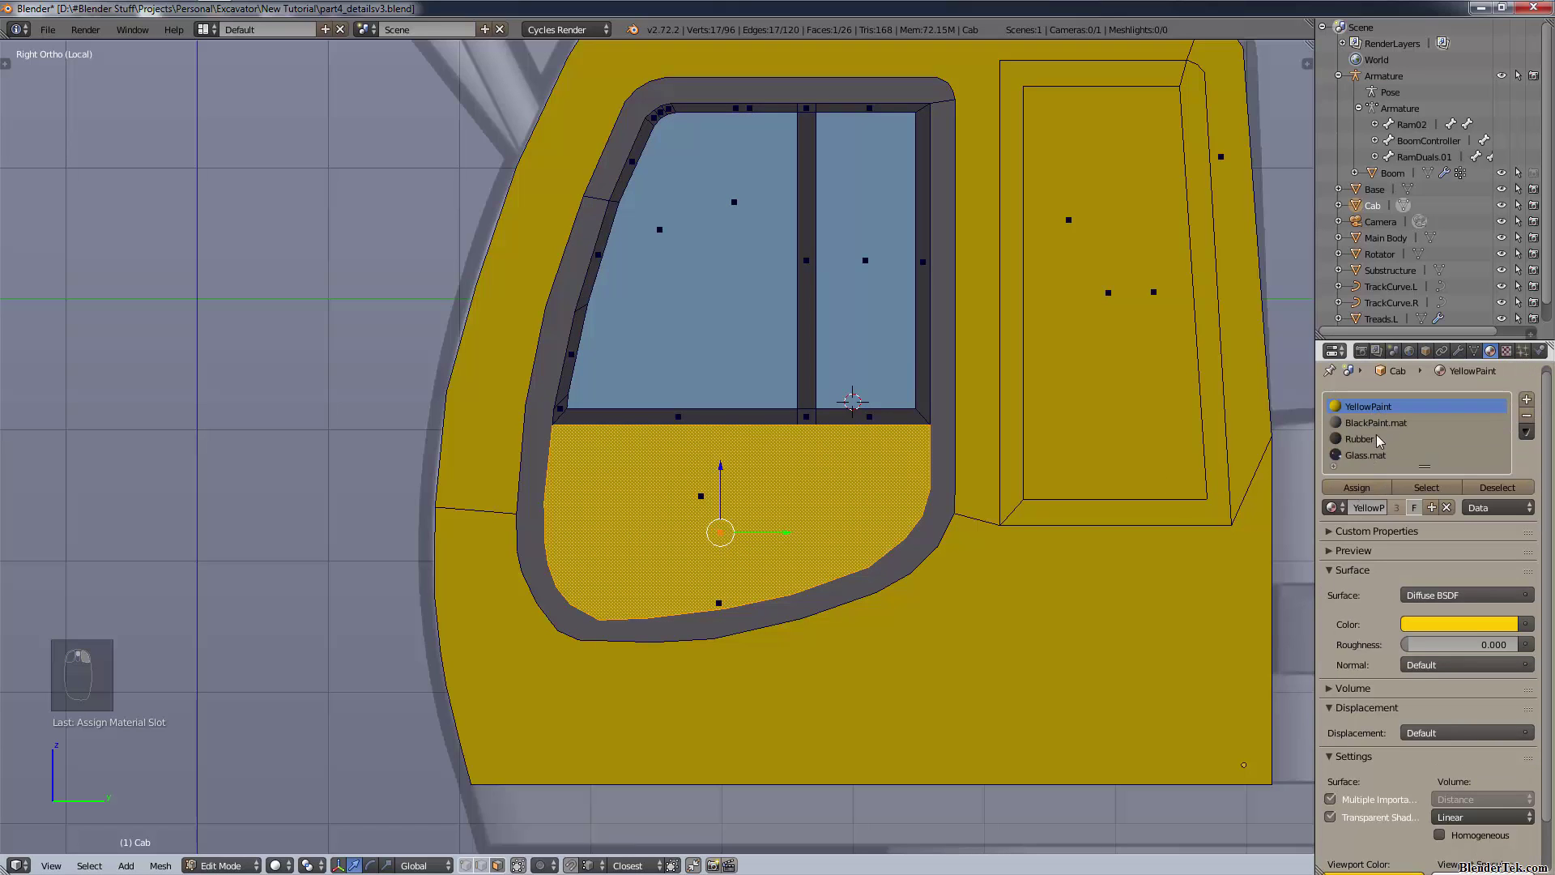
pyautogui.click(1369, 454)
pyautogui.click(1360, 489)
# - Assign Glass.mat to the tall side window pane behind the door
pyautogui.rightClick(1080, 307)
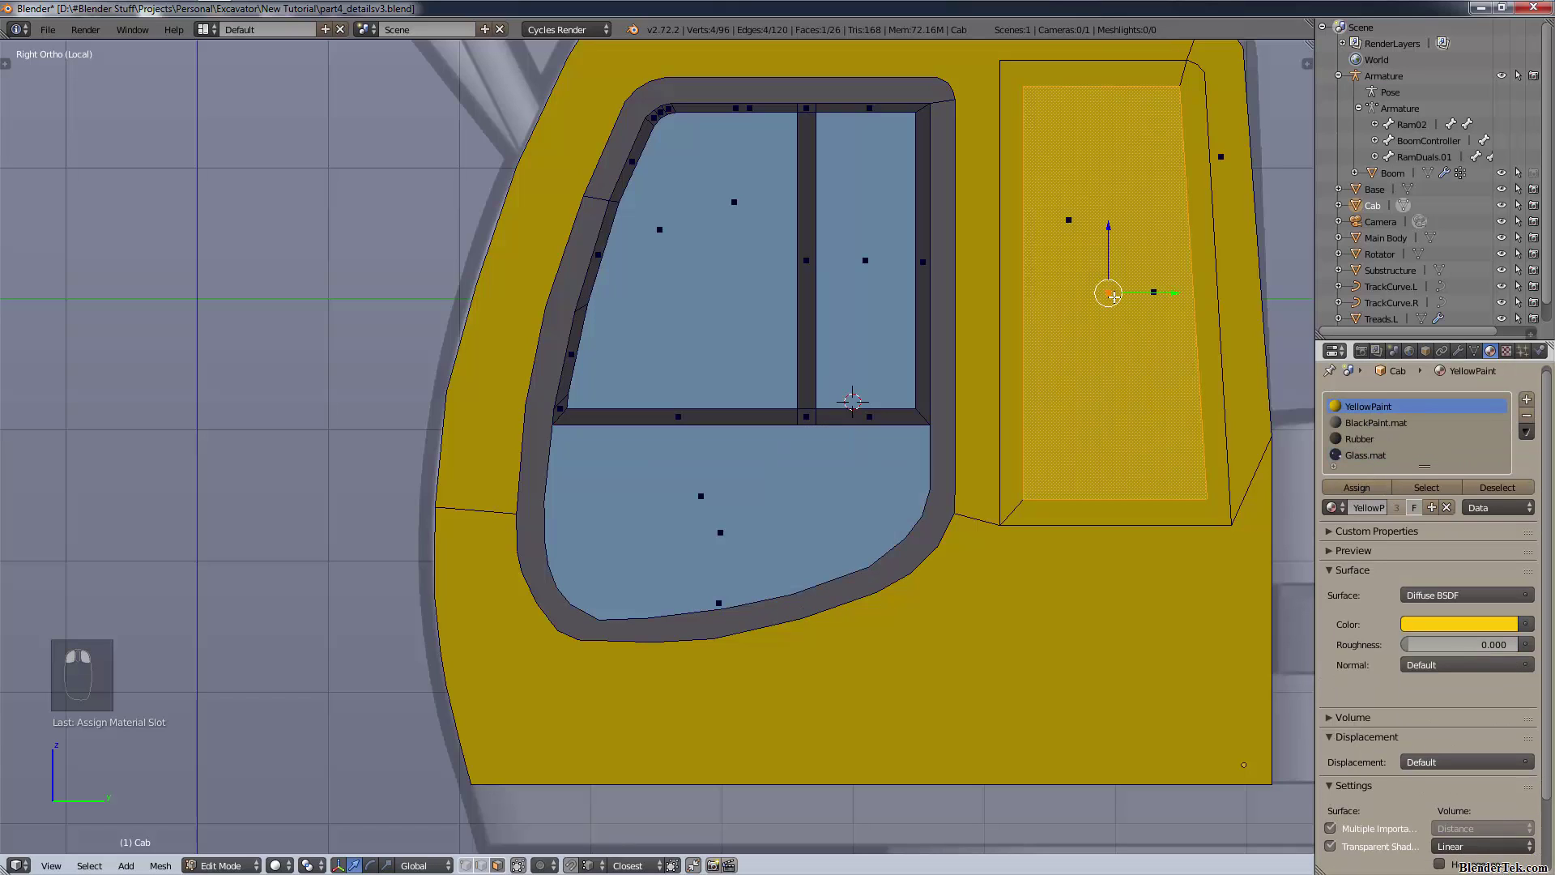
pyautogui.click(1369, 454)
pyautogui.click(1361, 489)
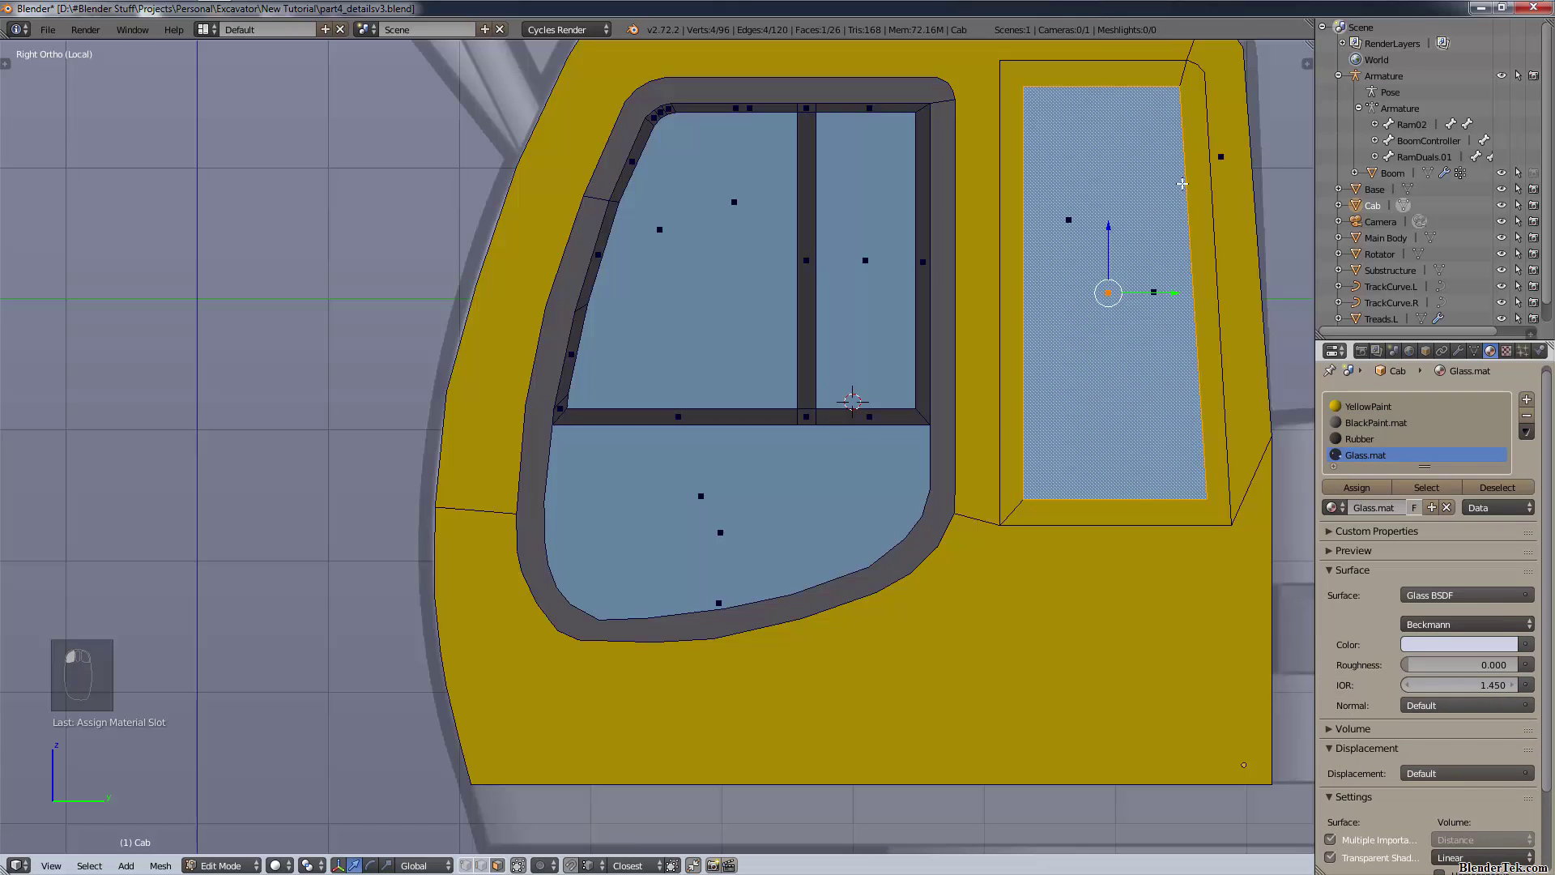
# - Select the two trim faces around the tall side window and assign the Rubber material to them
pyautogui.rightClick(1189, 174)
pyautogui.rightClick(1154, 291)
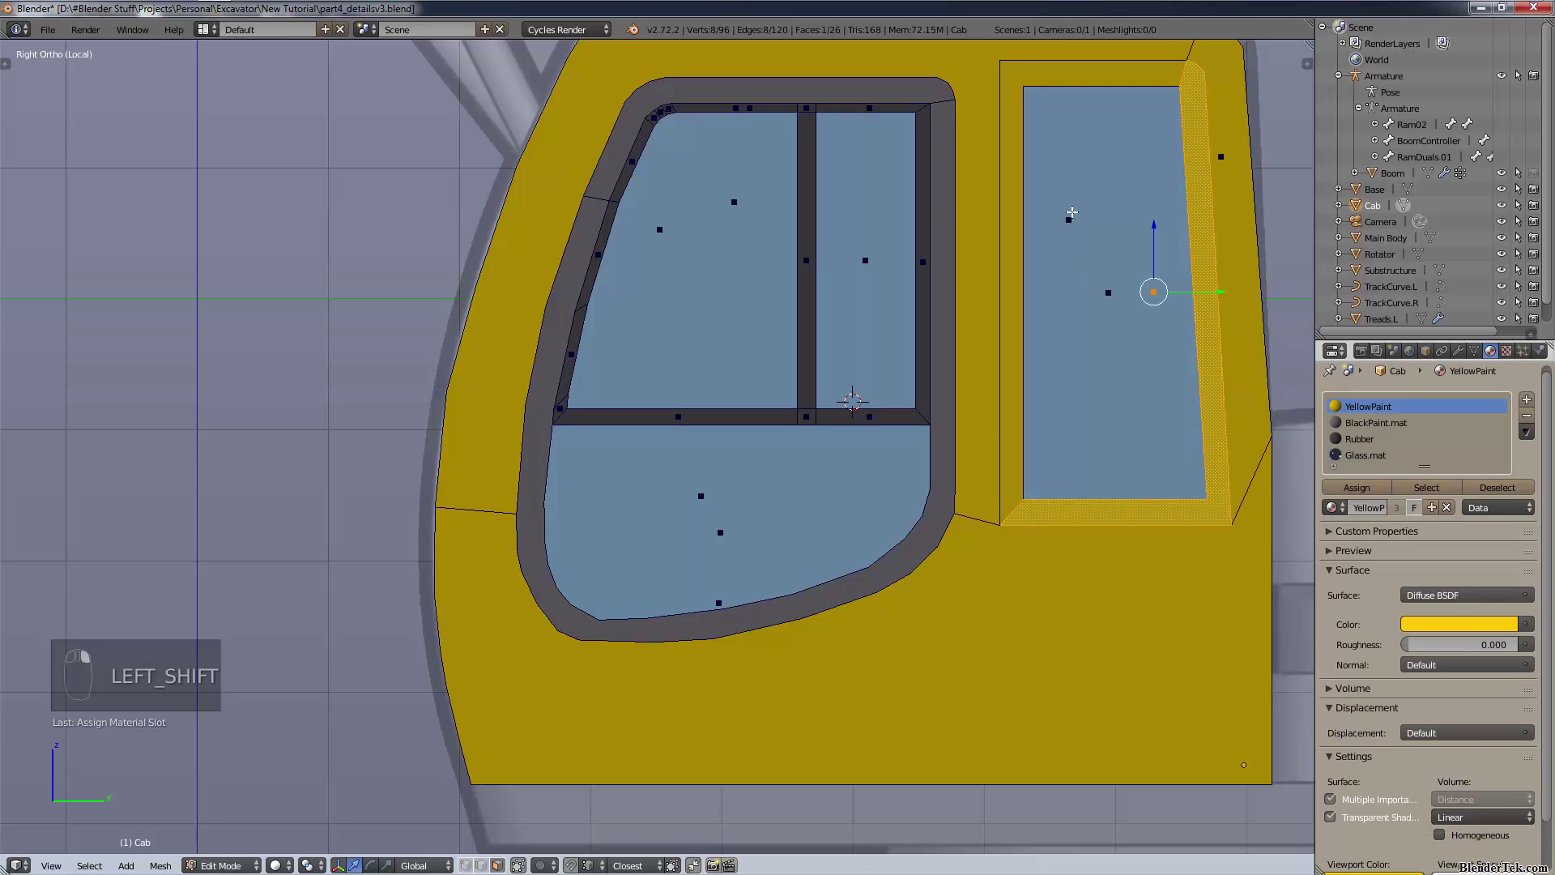
pyautogui.keyDown('shift'); pyautogui.rightClick(1069, 217); pyautogui.keyUp('shift')
pyautogui.click(1369, 442)
pyautogui.click(1357, 486)
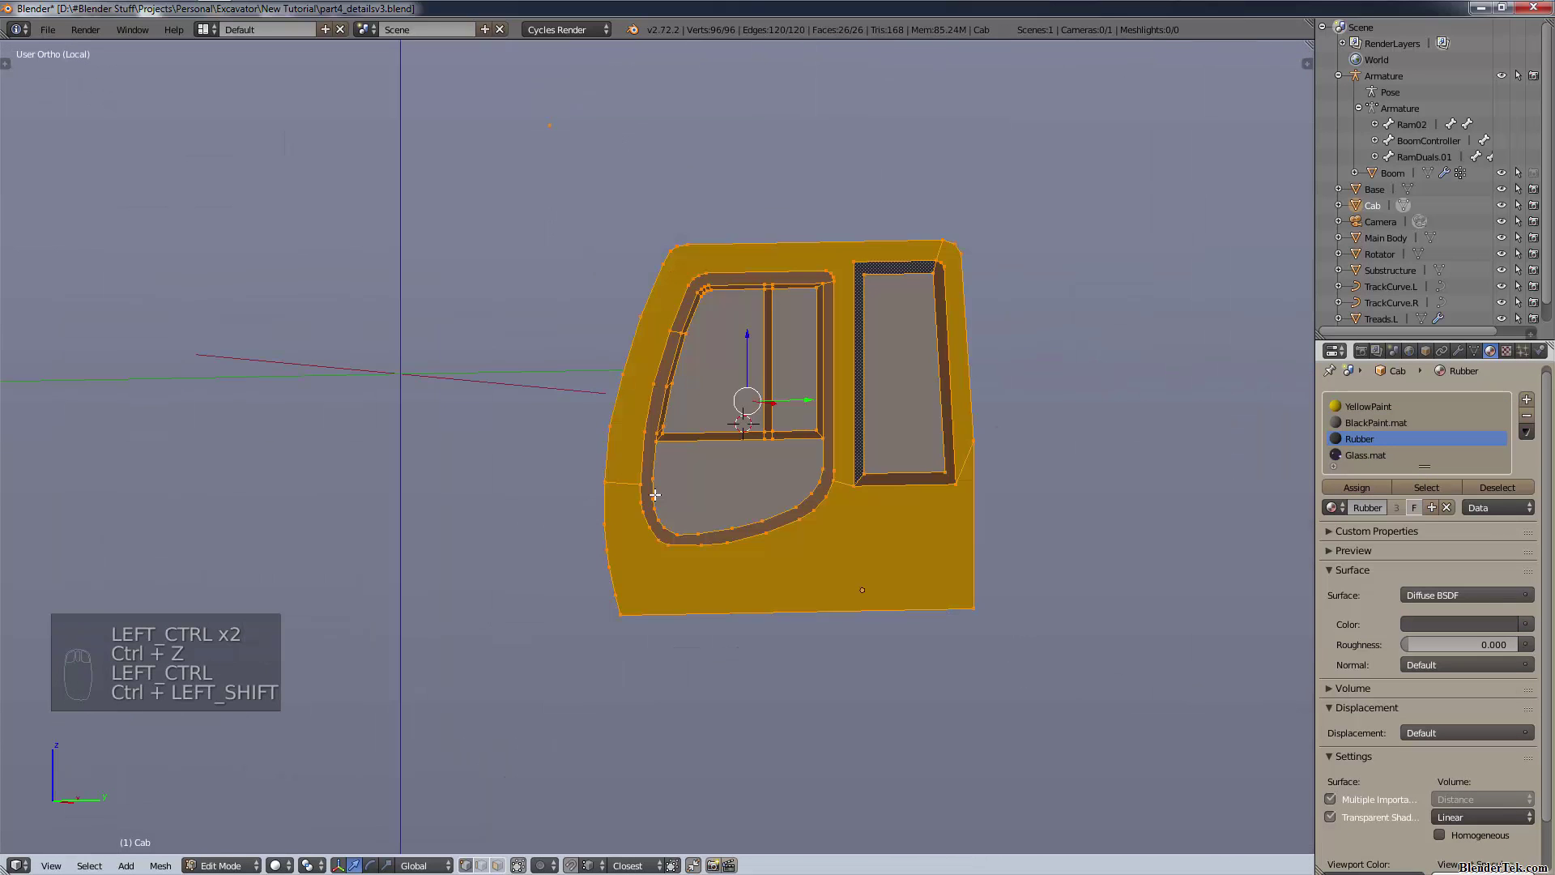
# - Box-select the cab side panel in front view and extrude it about 3.55 units across the cab's full width
pyautogui.hotkey('ctrl', 'shift', 'z')
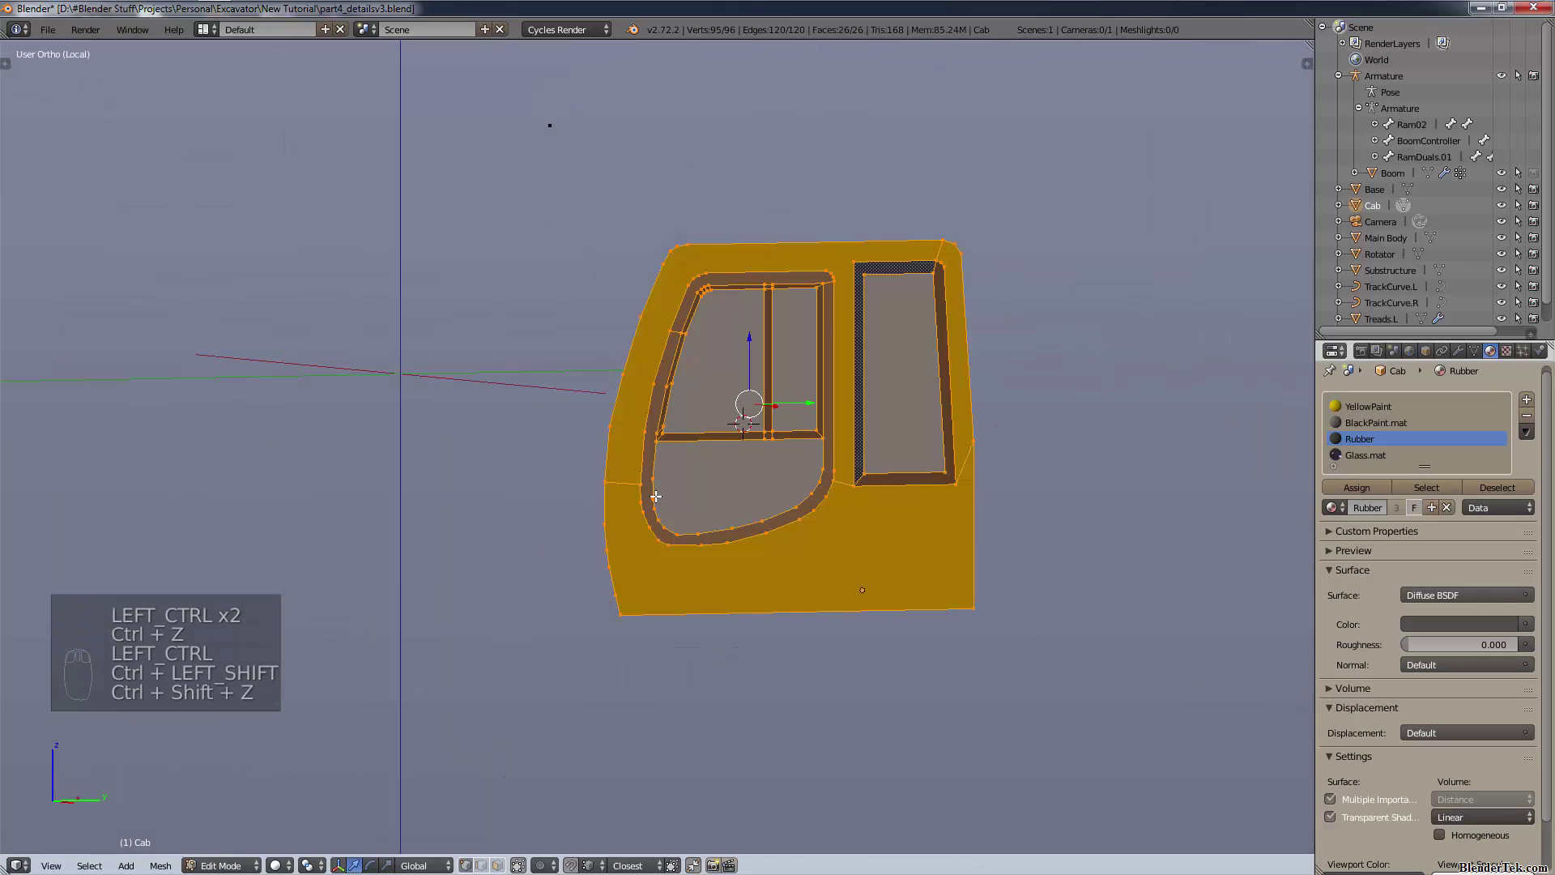
pyautogui.press('KP_1')
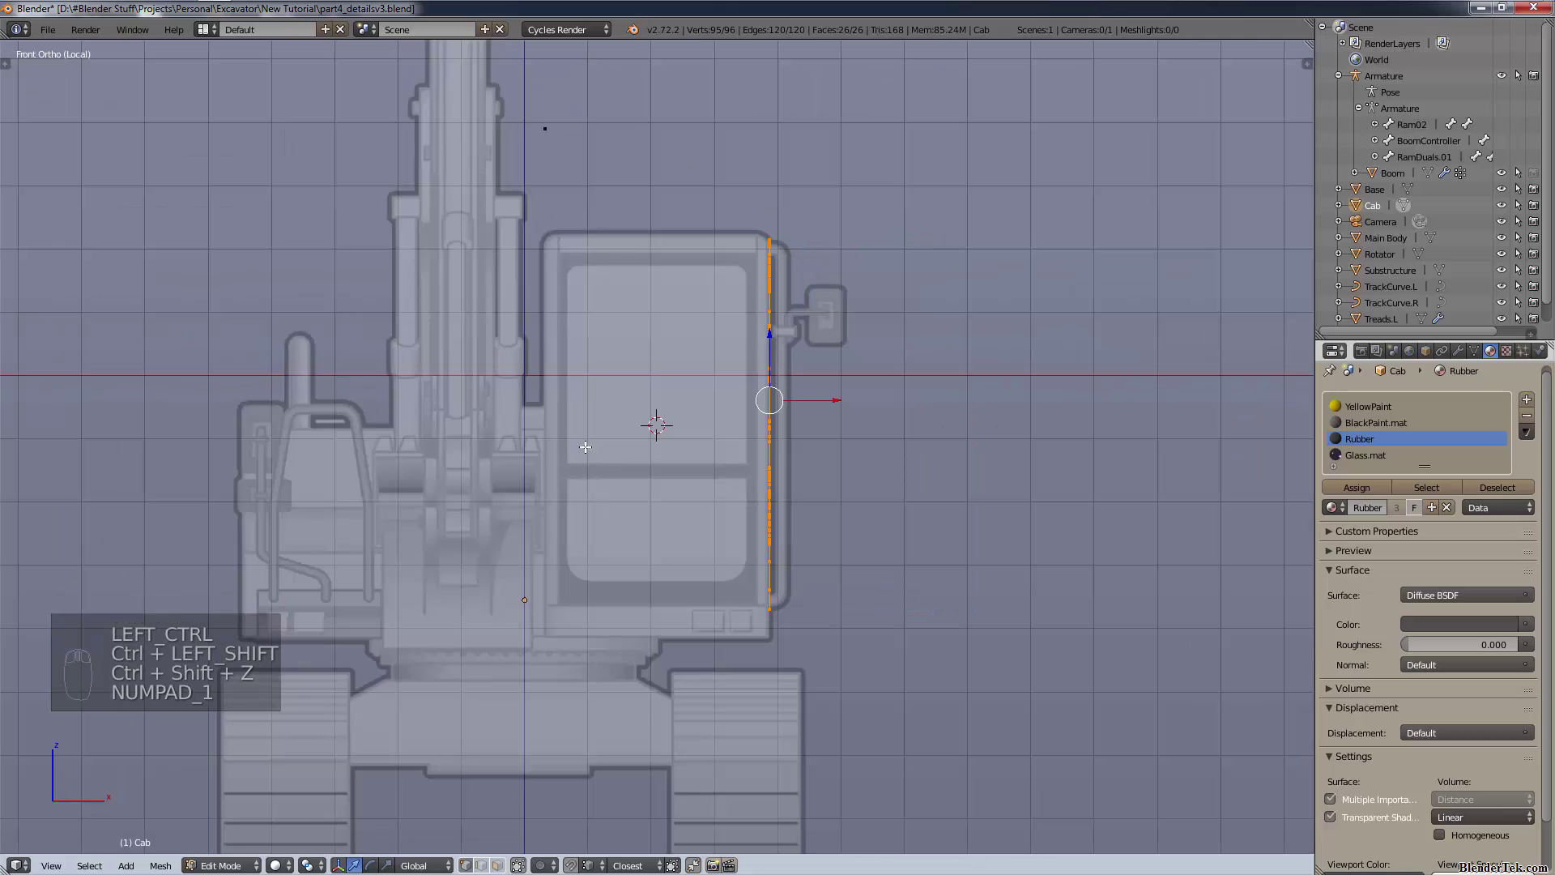
pyautogui.press('a')
pyautogui.press('a')
pyautogui.press('b')
pyautogui.moveTo(877, 186); pyautogui.dragTo(629, 806)
pyautogui.press('KP_1')
pyautogui.press('e')
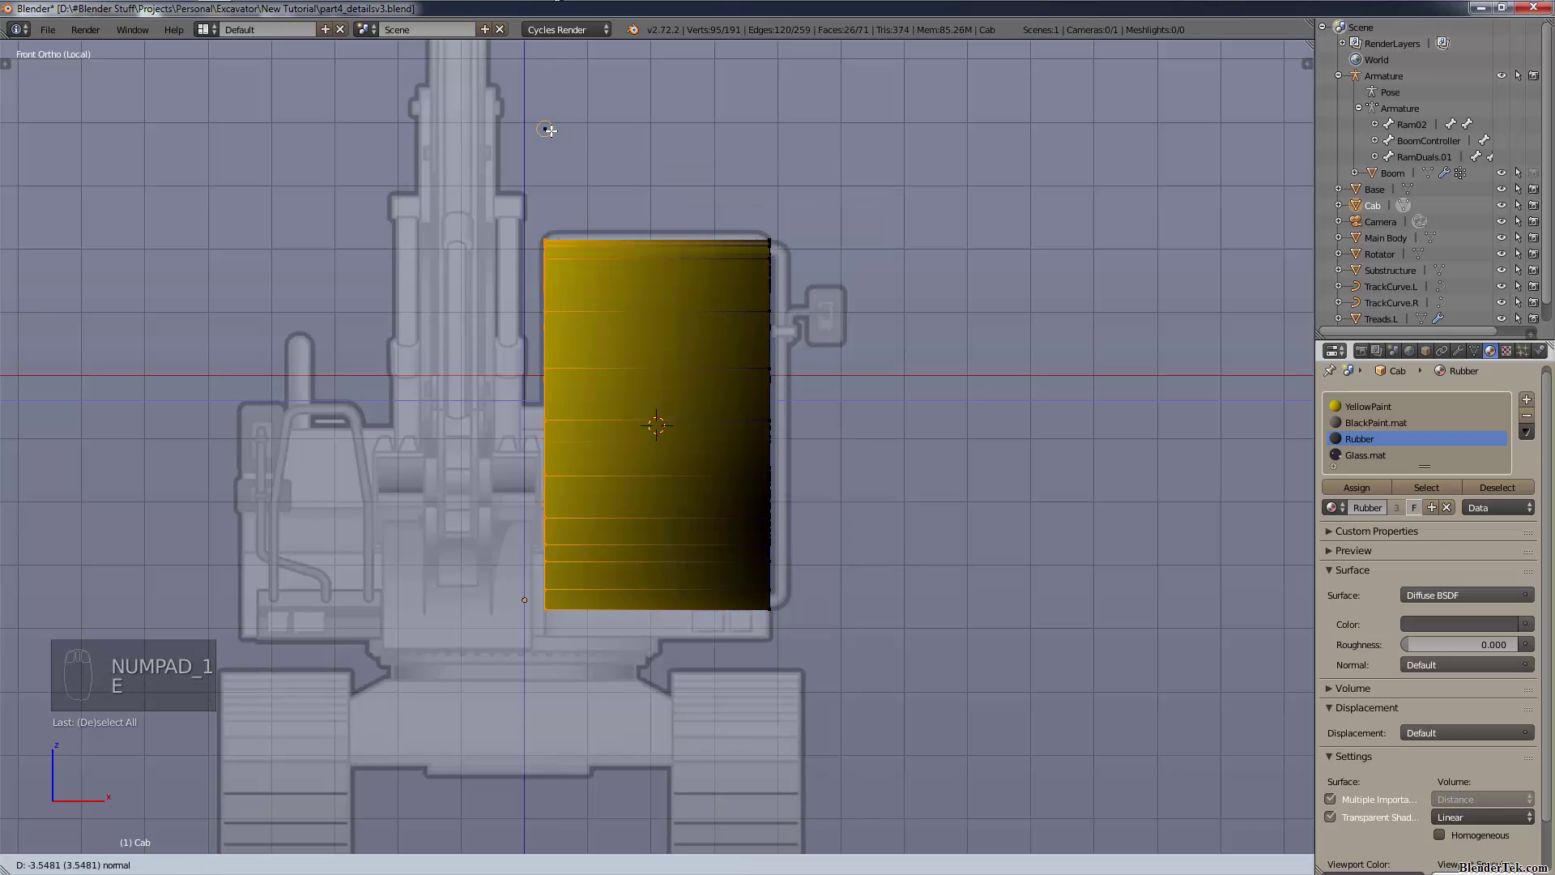
pyautogui.click(550, 131)
# - Select the entire cab mesh, recalculate its normals, and clear the selection
pyautogui.press('a')
pyautogui.moveTo(732, 379); pyautogui.dragTo(683, 409, button='middle')
pyautogui.press('a')
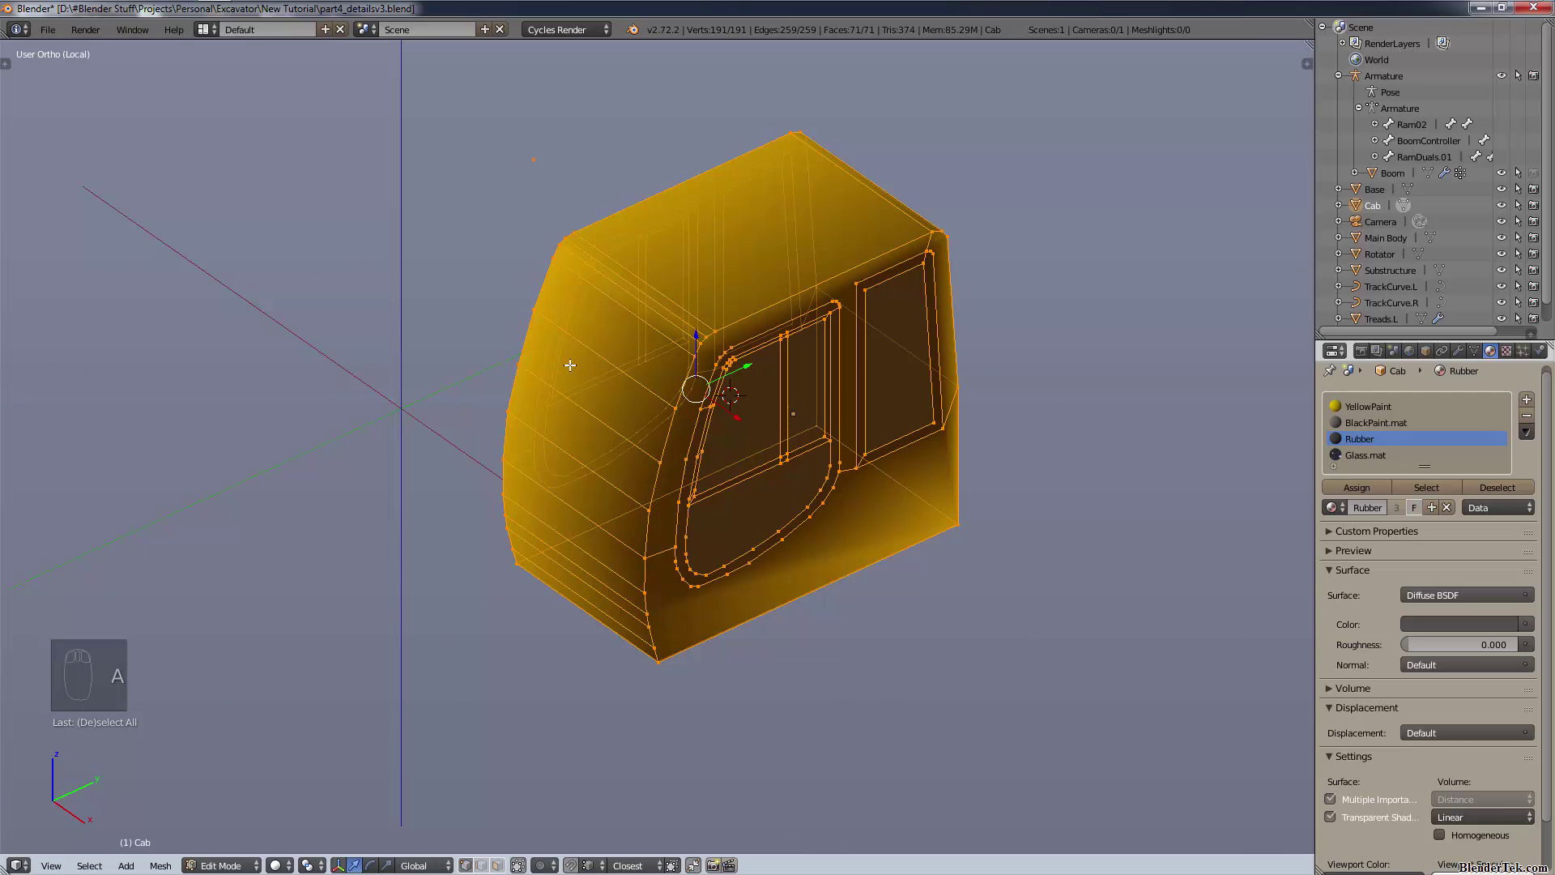
pyautogui.press('t')
pyautogui.click(69, 192)
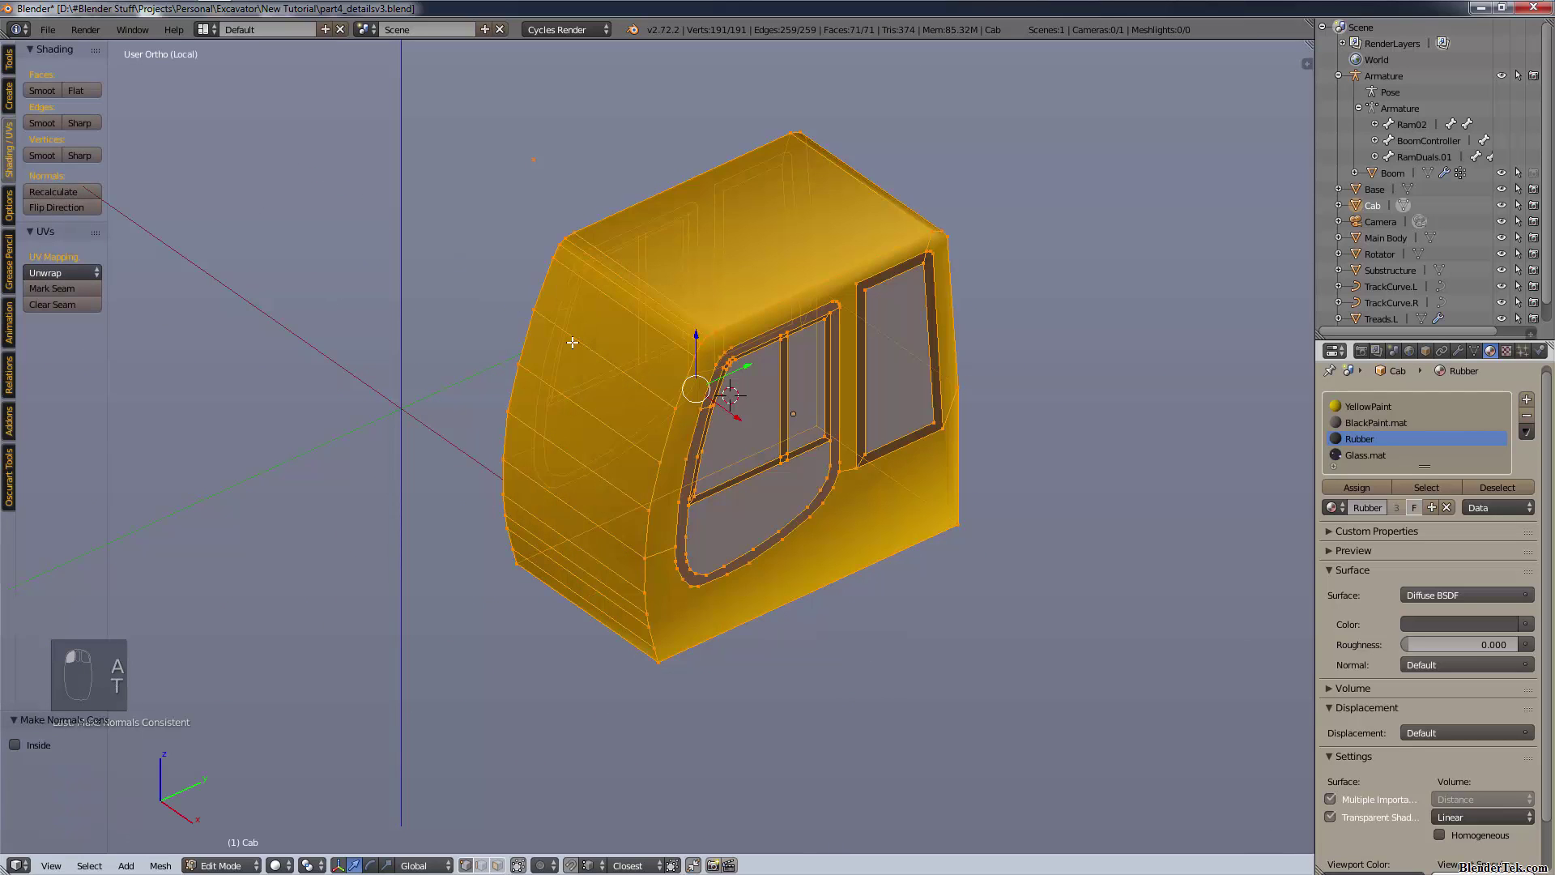
pyautogui.press('a')
pyautogui.press('a')
pyautogui.press('a')
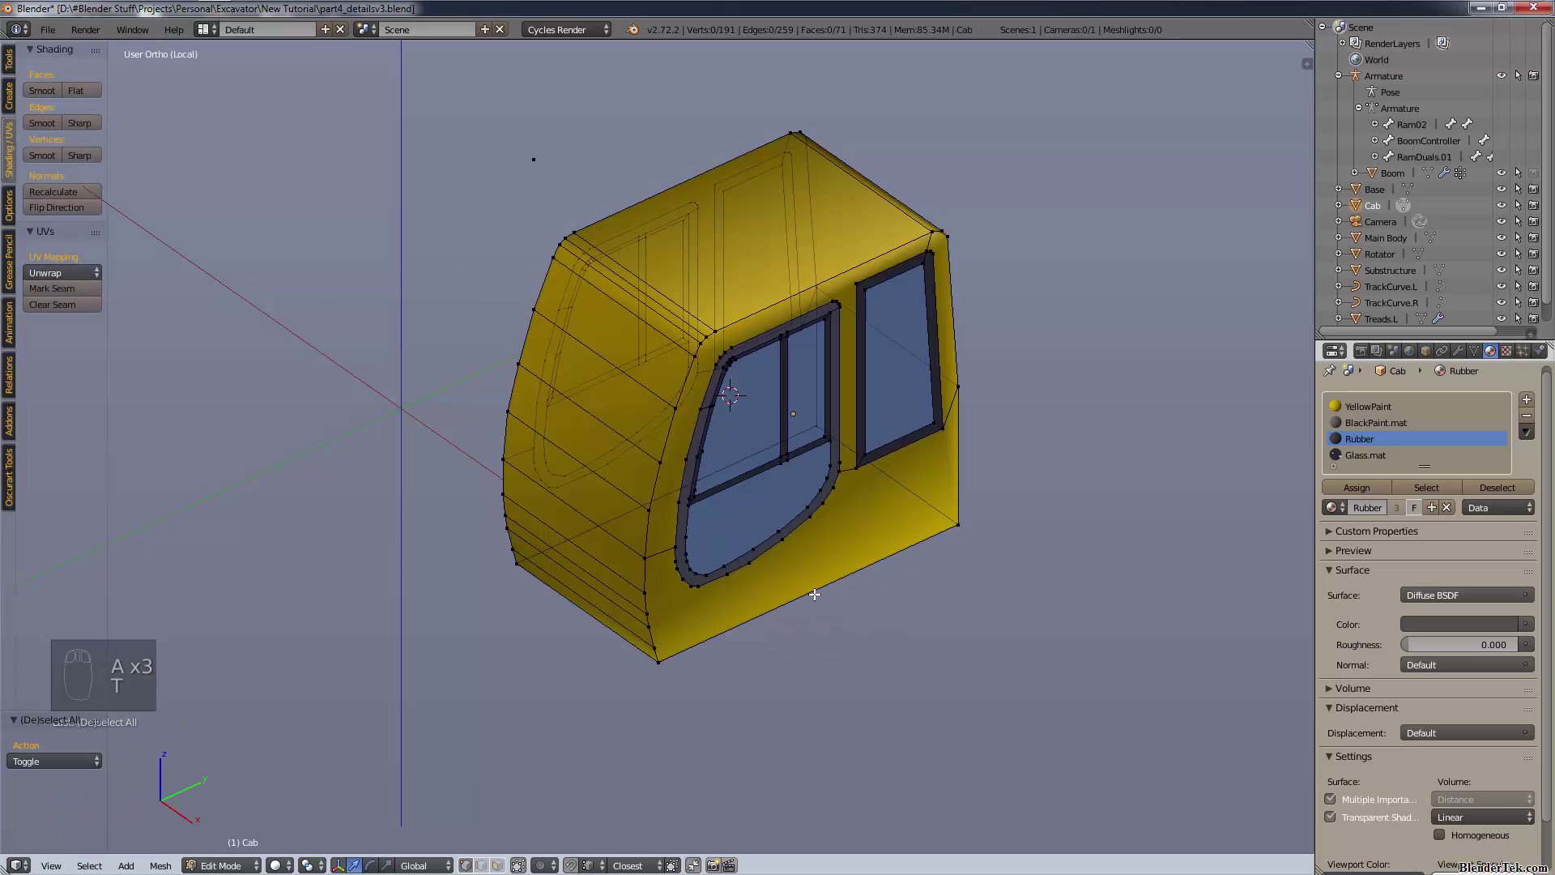
pyautogui.press('t')
# - Shade the cab flat in Object Mode and leave local view to show the whole excavator
pyautogui.press('z')
pyautogui.moveTo(797, 639)
pyautogui.mouseDown(button='middle')
pyautogui.moveTo(656, 545)
pyautogui.moveTo(614, 597)
pyautogui.moveTo(635, 643)
pyautogui.moveTo(792, 704)
pyautogui.mouseUp(button='middle')
pyautogui.press('Tab')
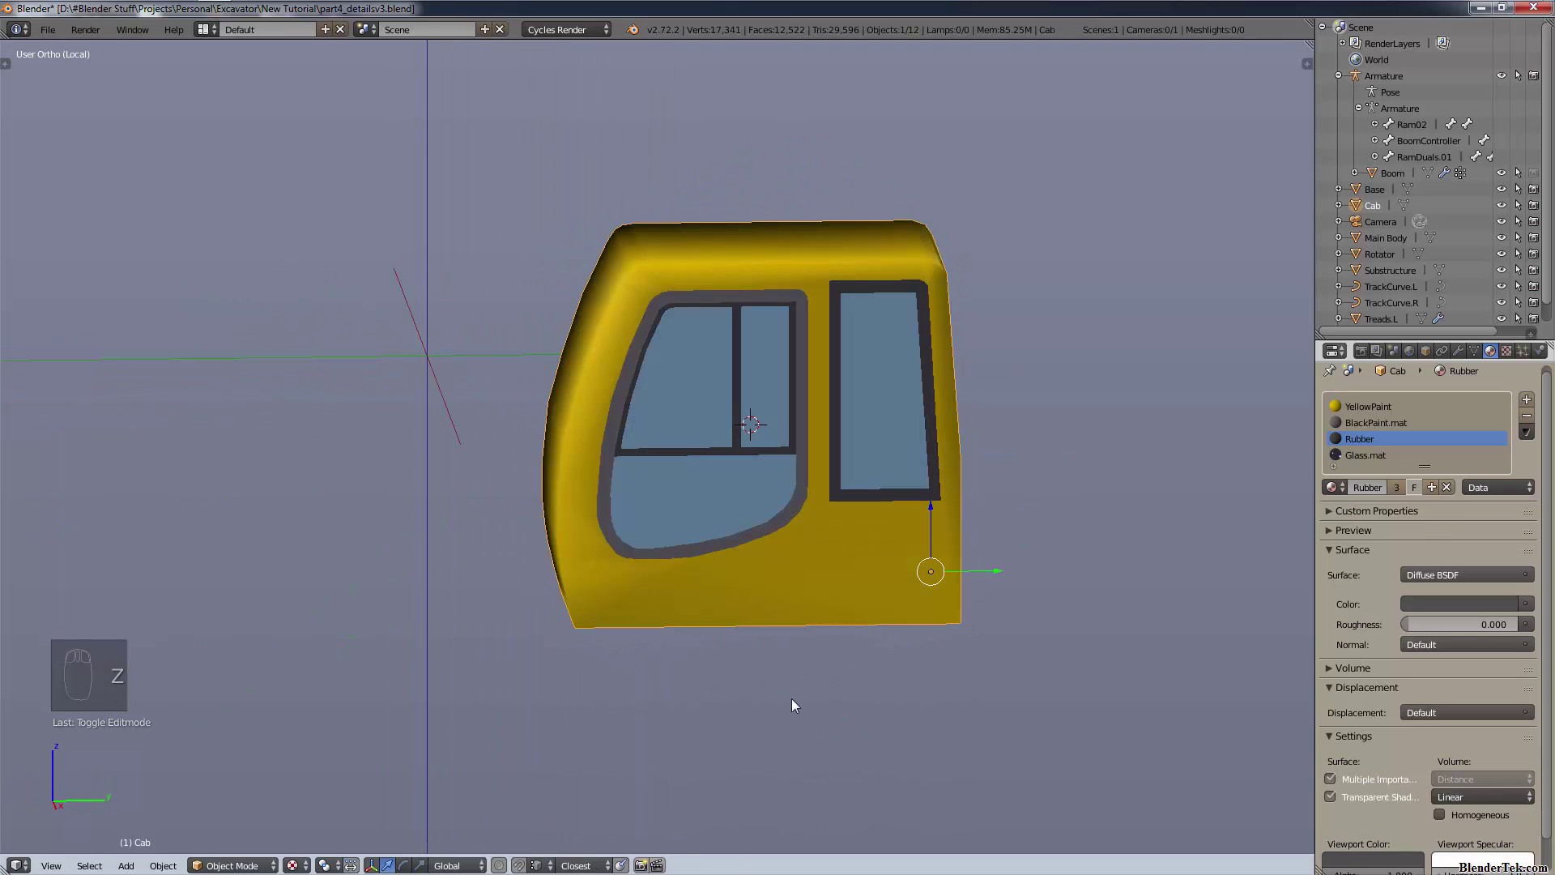
pyautogui.press('z')
pyautogui.click(902, 763)
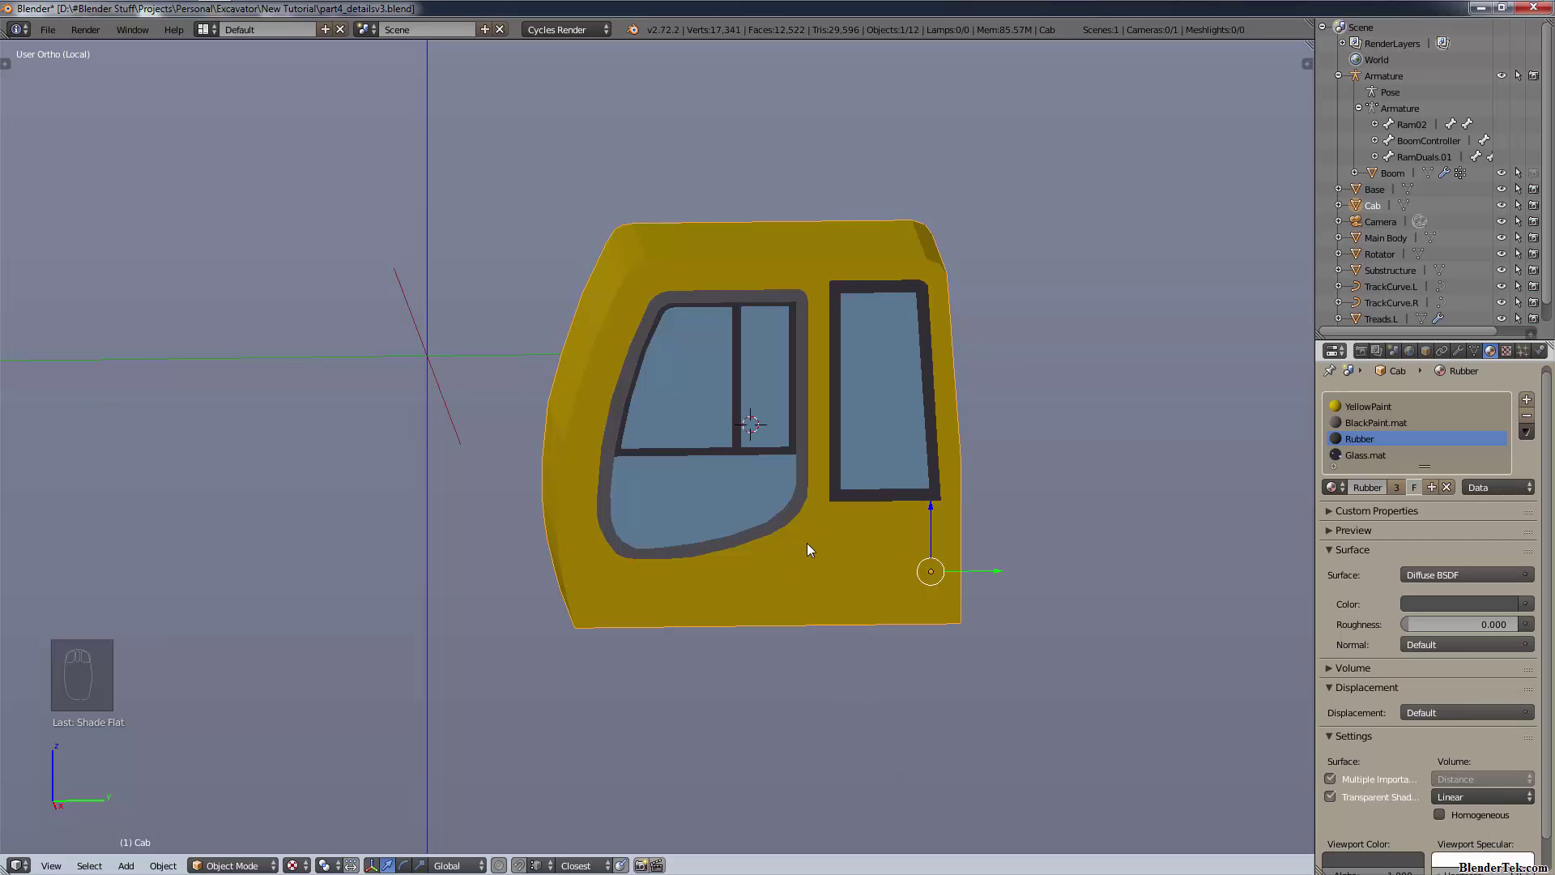
pyautogui.press('KP_Divide')
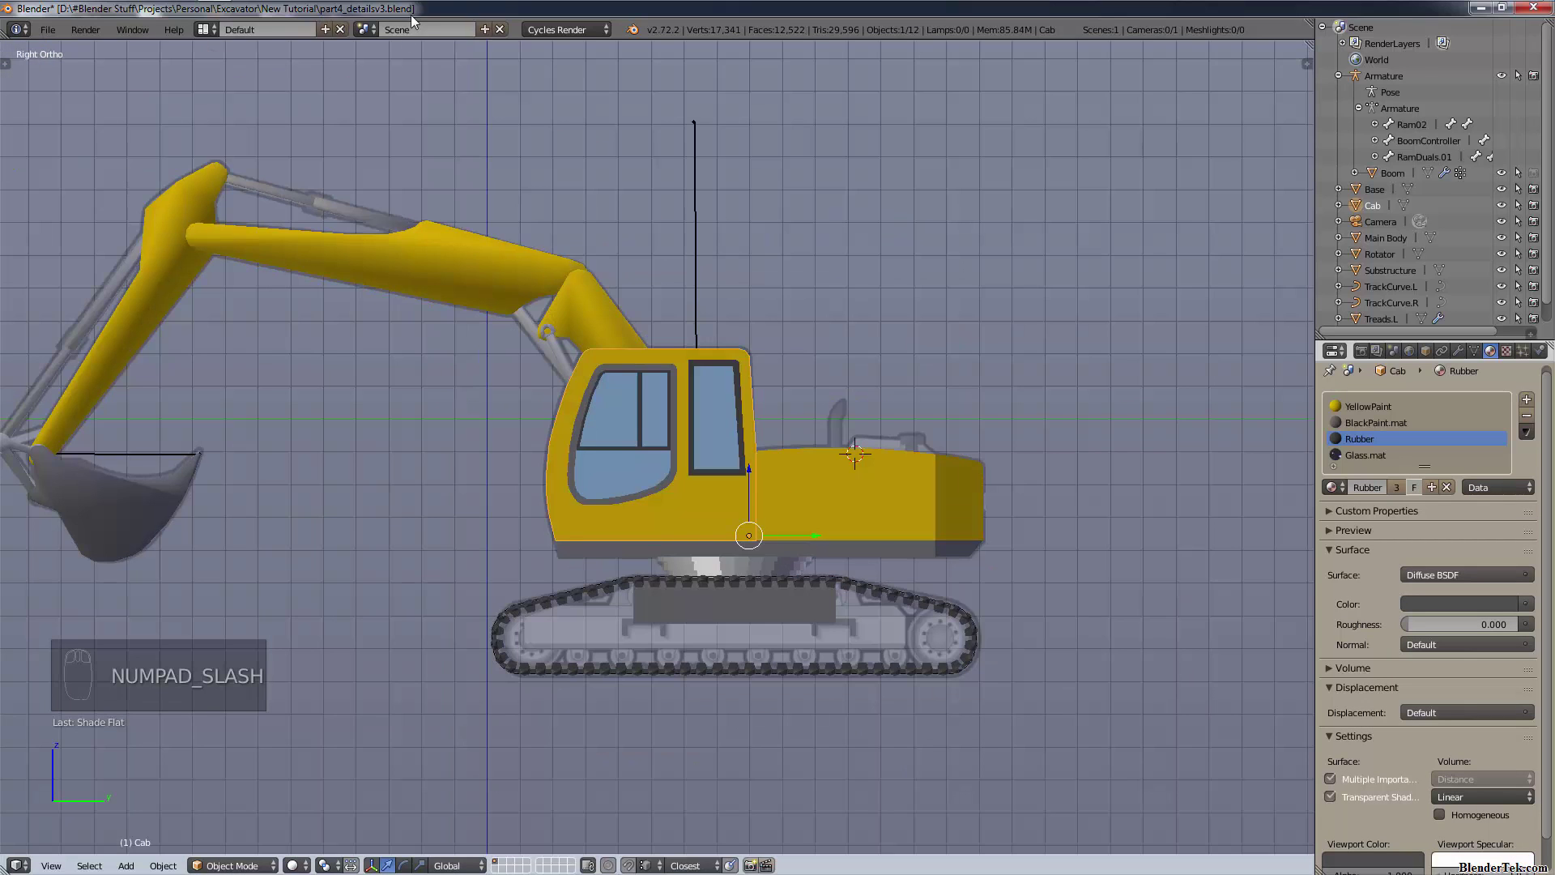
# - Select the boom and set its shading to flat
pyautogui.rightClick(419, 256)
pyautogui.keyDown('shift'); pyautogui.moveTo(419, 256); pyautogui.dragTo(549, 396, button='middle'); pyautogui.keyUp('shift')
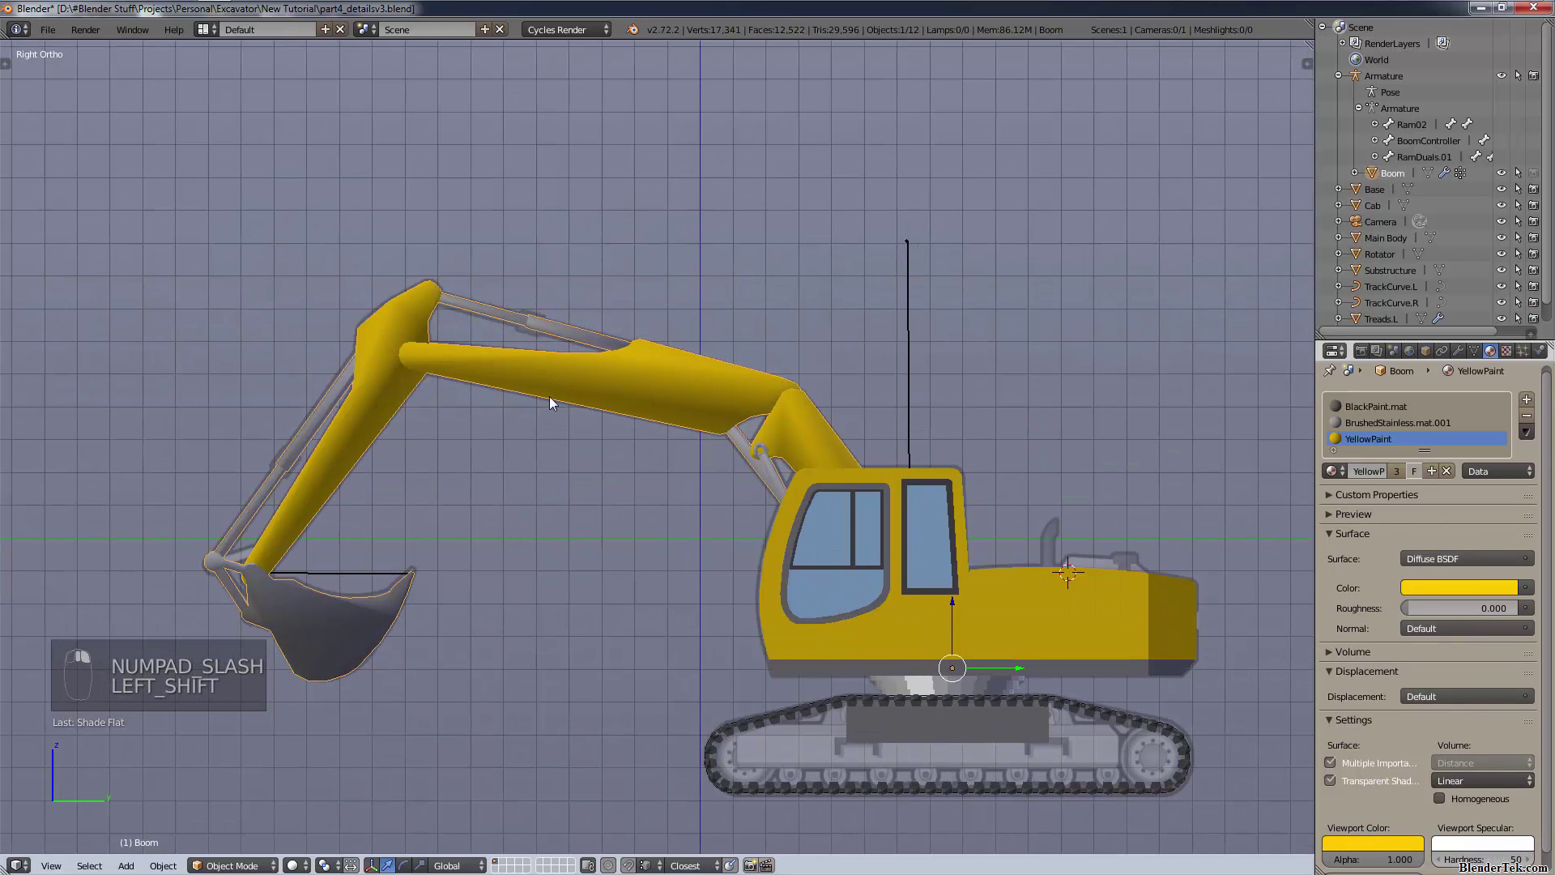
pyautogui.press('z')
pyautogui.click(652, 465)
pyautogui.press('z')
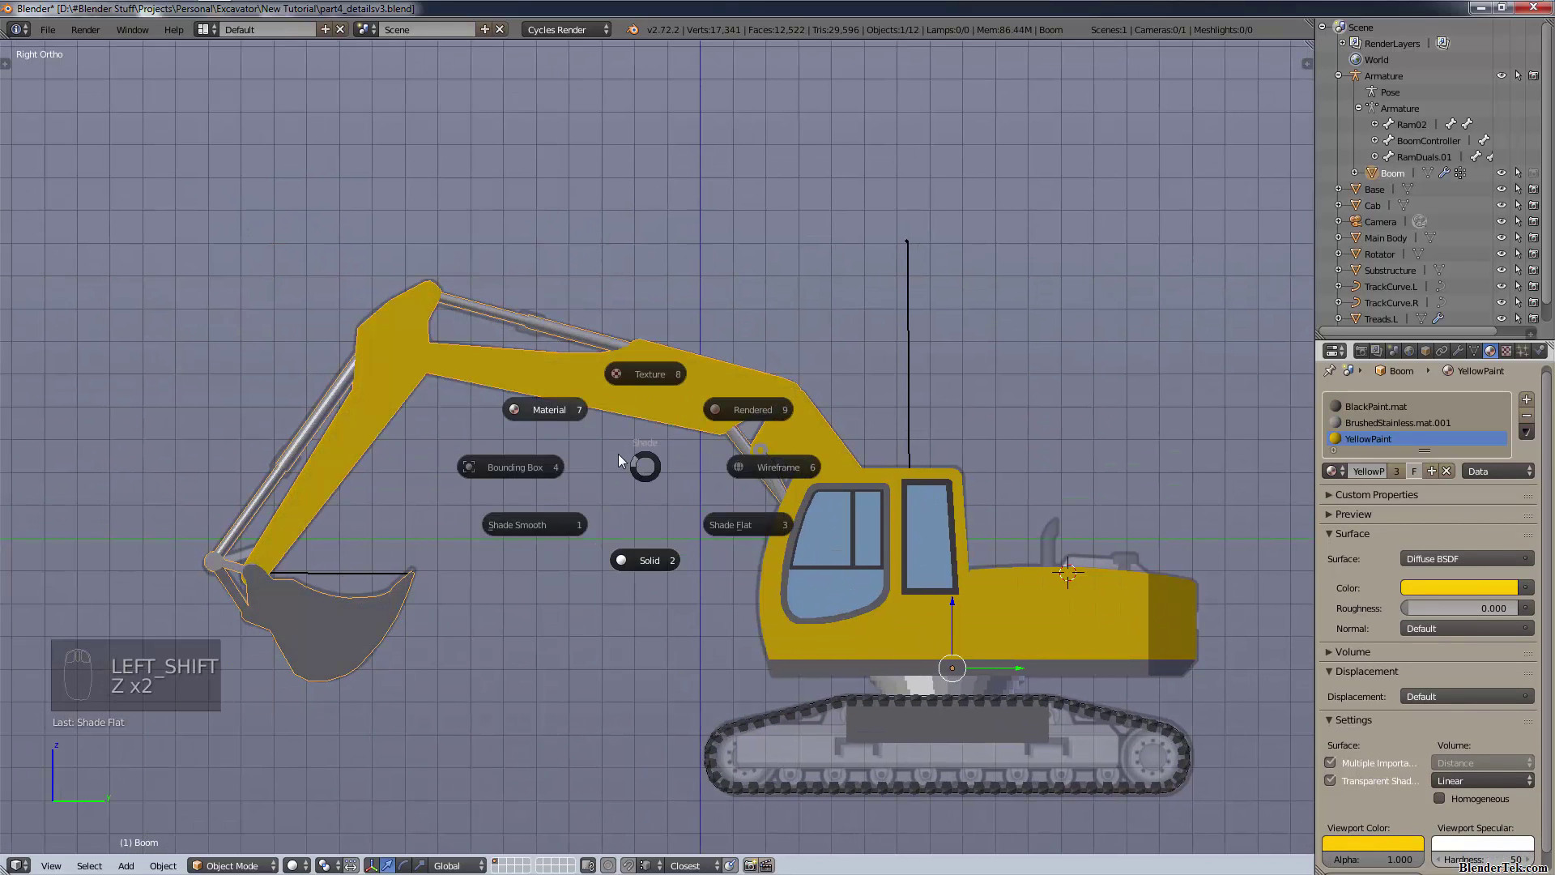
pyautogui.press('Escape')
# - Examine the boom, hydraulic rams, bucket and cab from several angles and distances
pyautogui.moveTo(728, 240); pyautogui.dragTo(755, 387, button='middle')
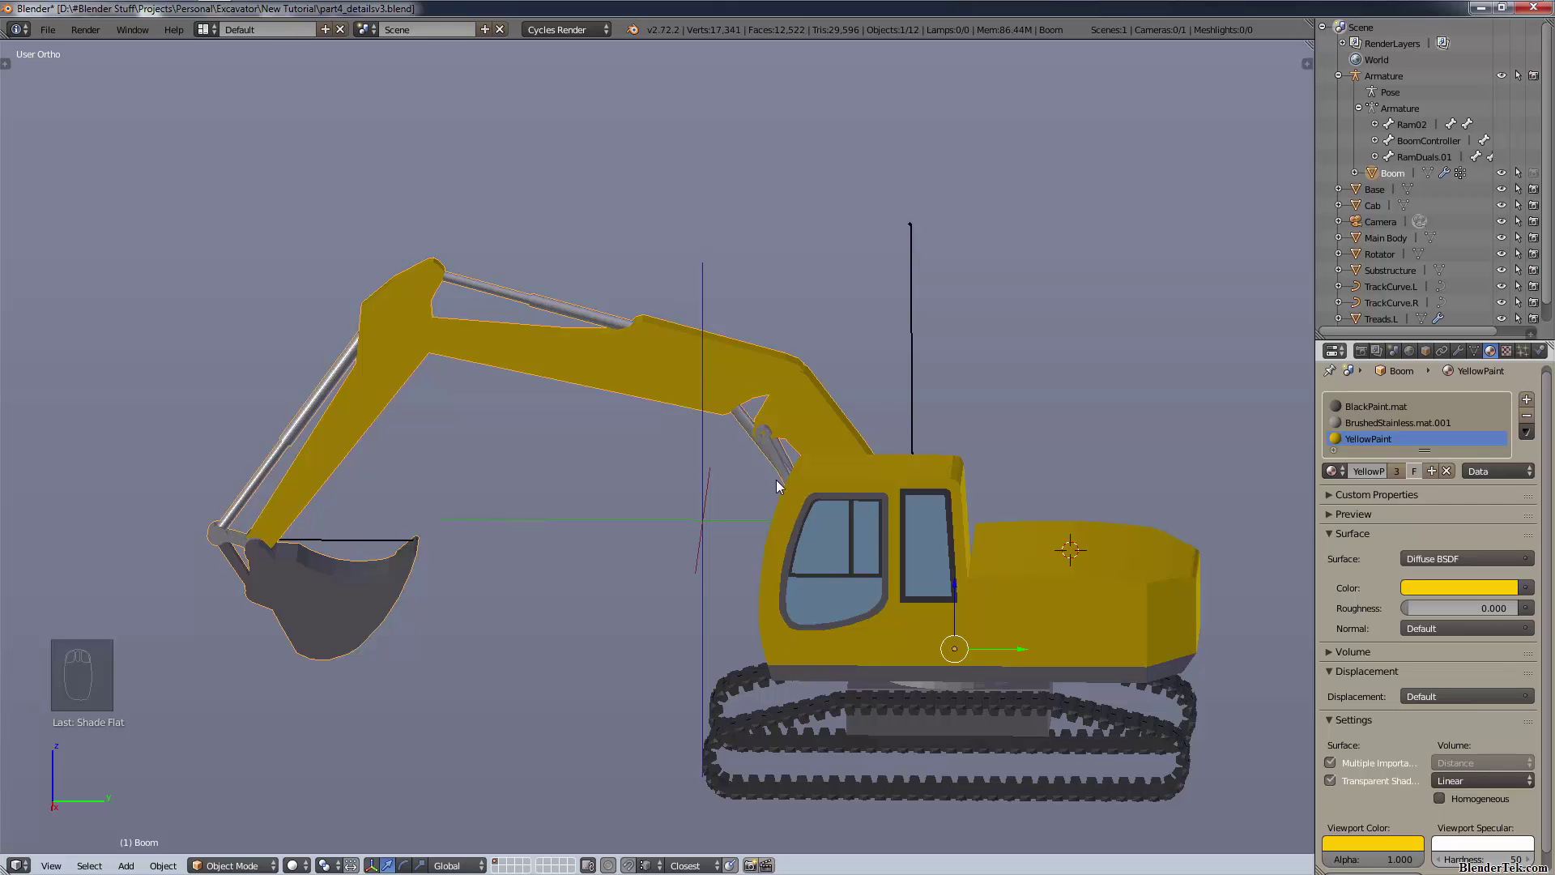
pyautogui.moveTo(429, 312); pyautogui.dragTo(653, 474, button='middle')
pyautogui.scroll(5, 518, 678)
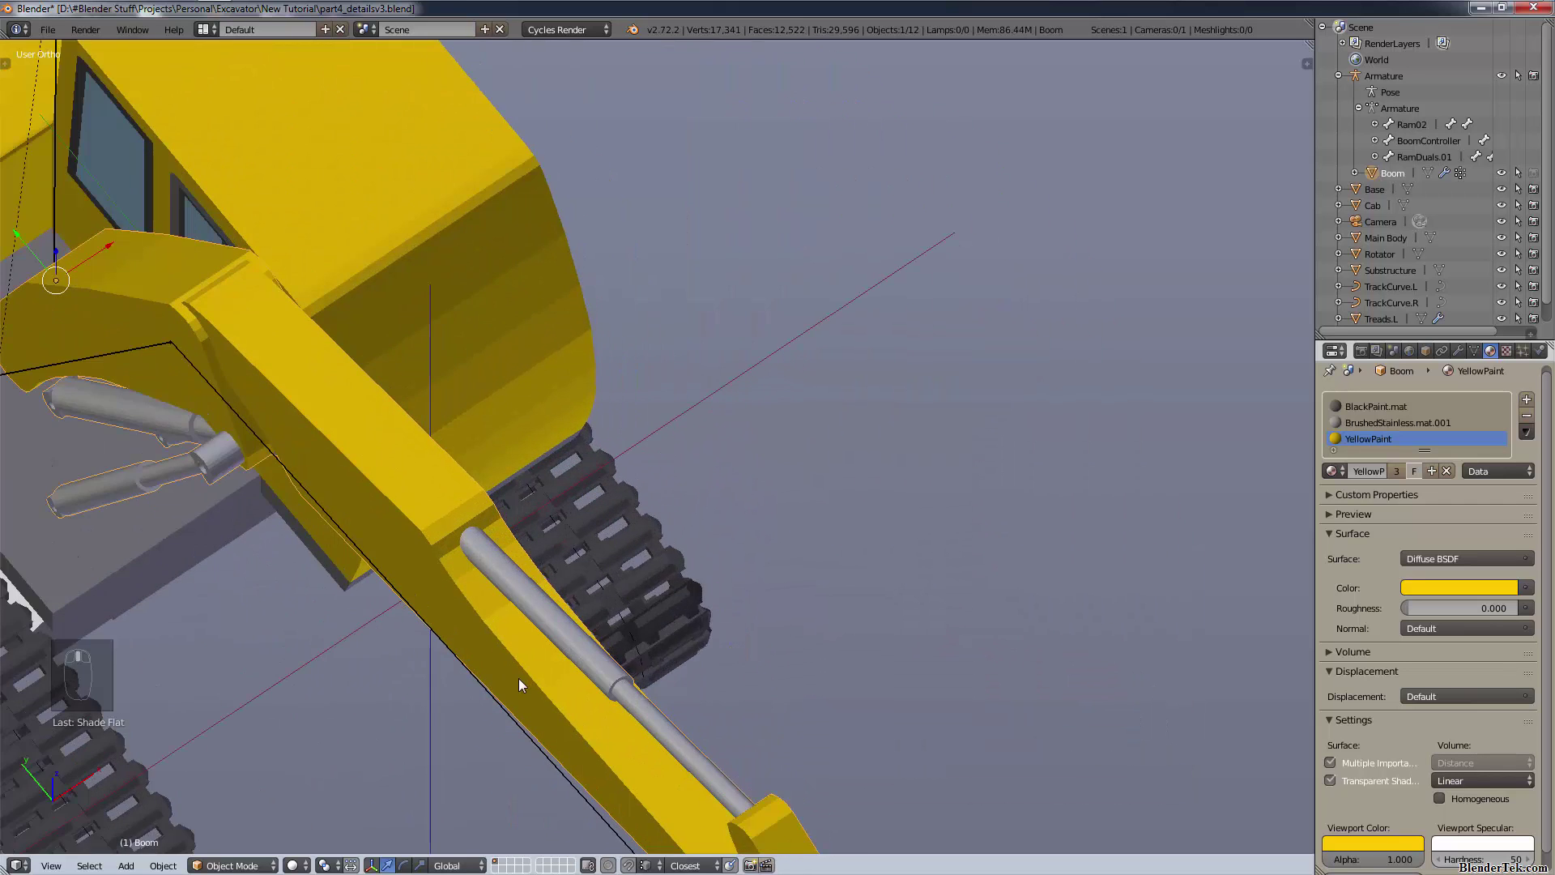
pyautogui.keyDown('shift'); pyautogui.moveTo(518, 678); pyautogui.dragTo(565, 360, button='middle'); pyautogui.keyUp('shift')
pyautogui.scroll(6, 548, 405)
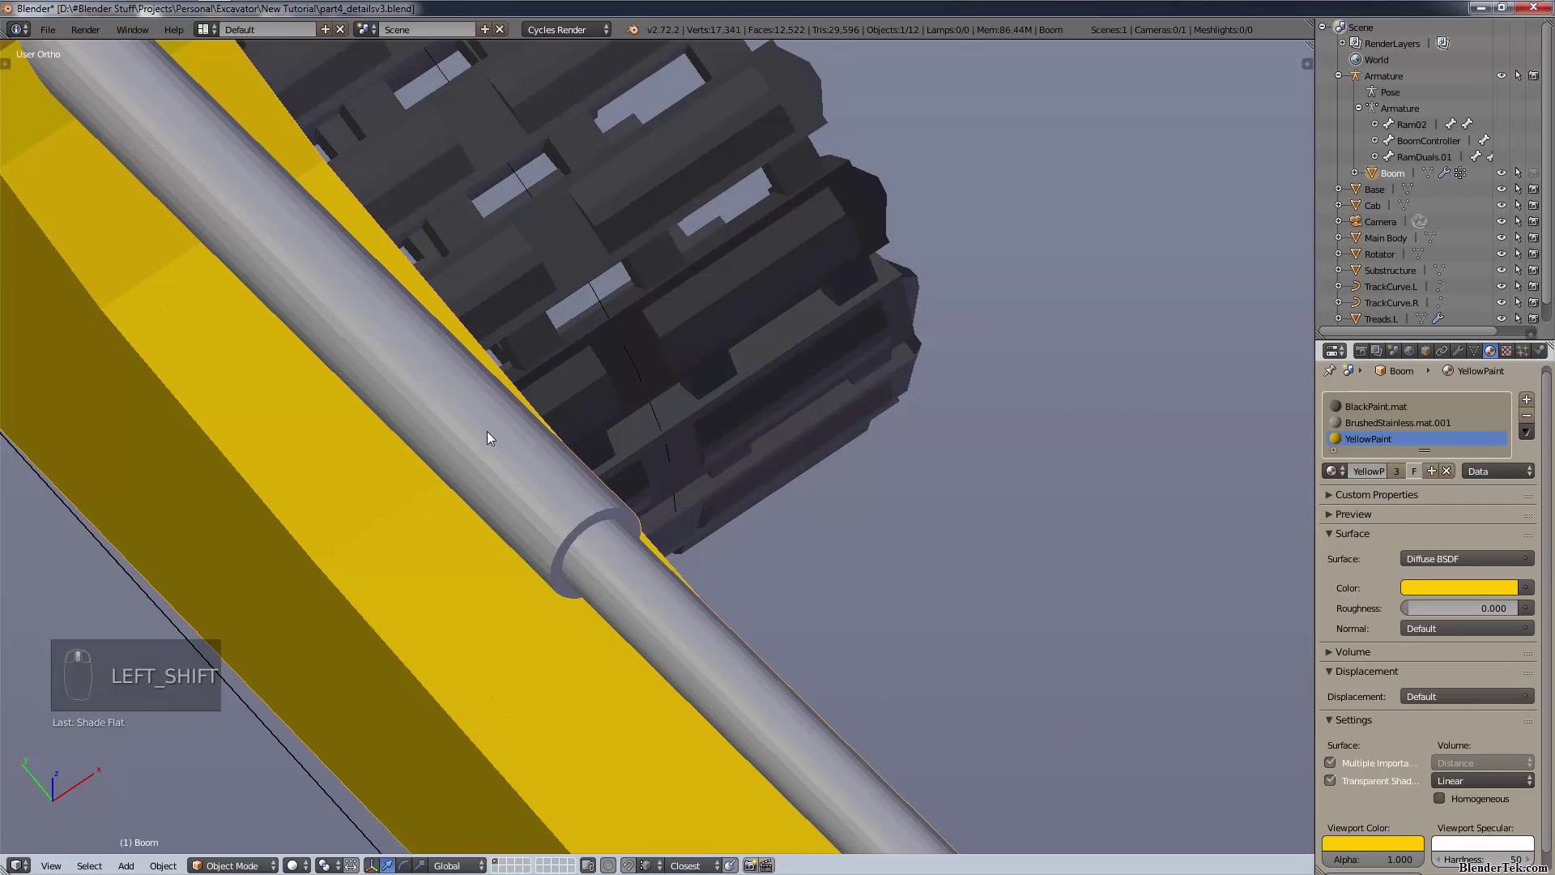
pyautogui.scroll(-10, 432, 464)
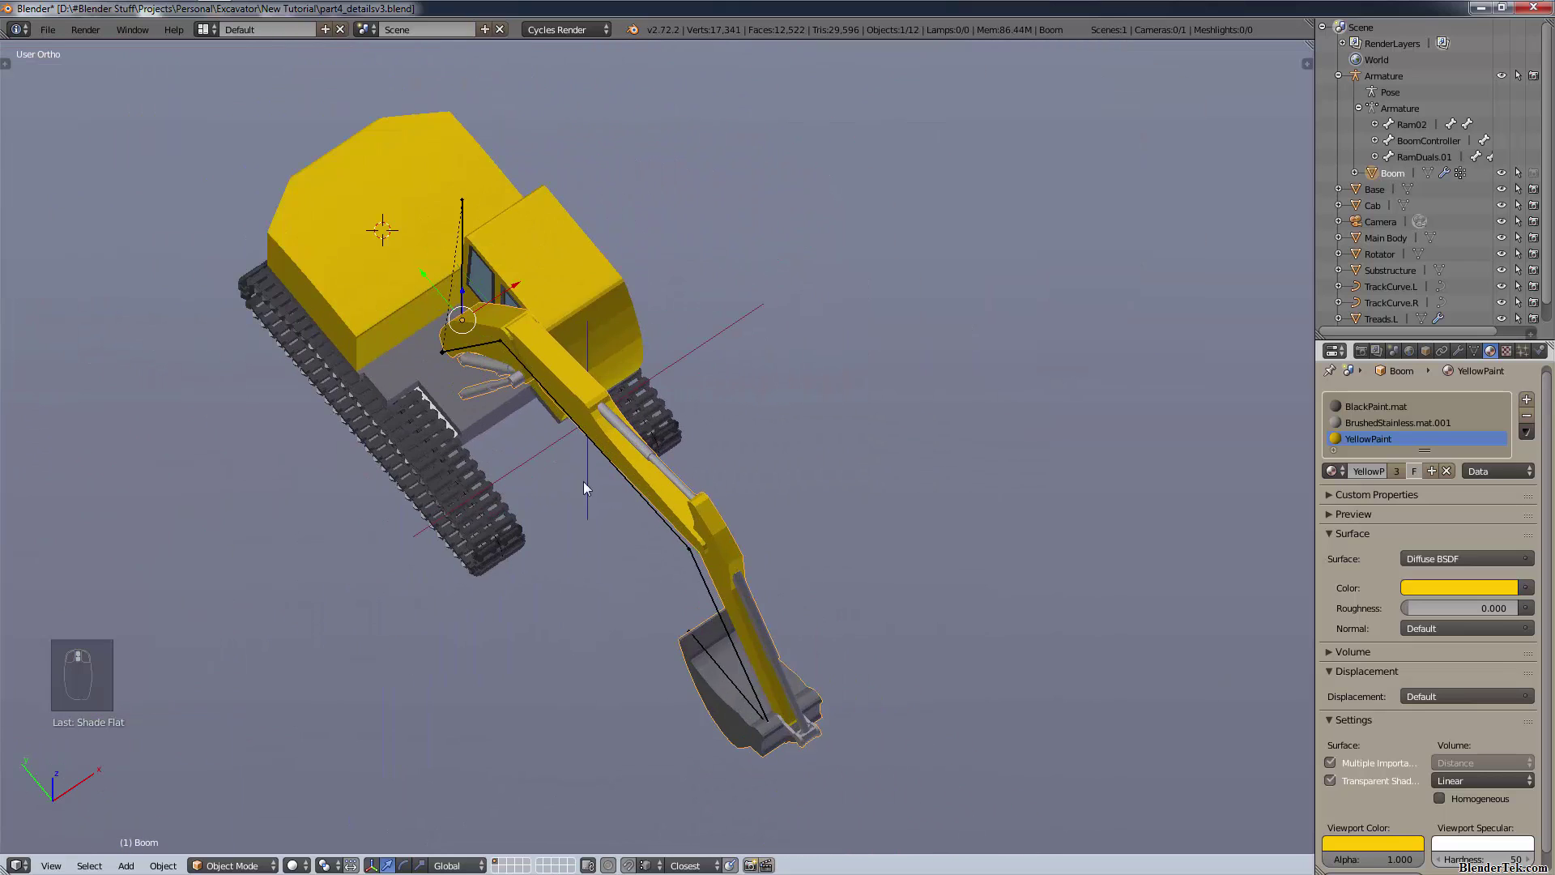
pyautogui.moveTo(655, 448); pyautogui.dragTo(536, 361, button='middle')
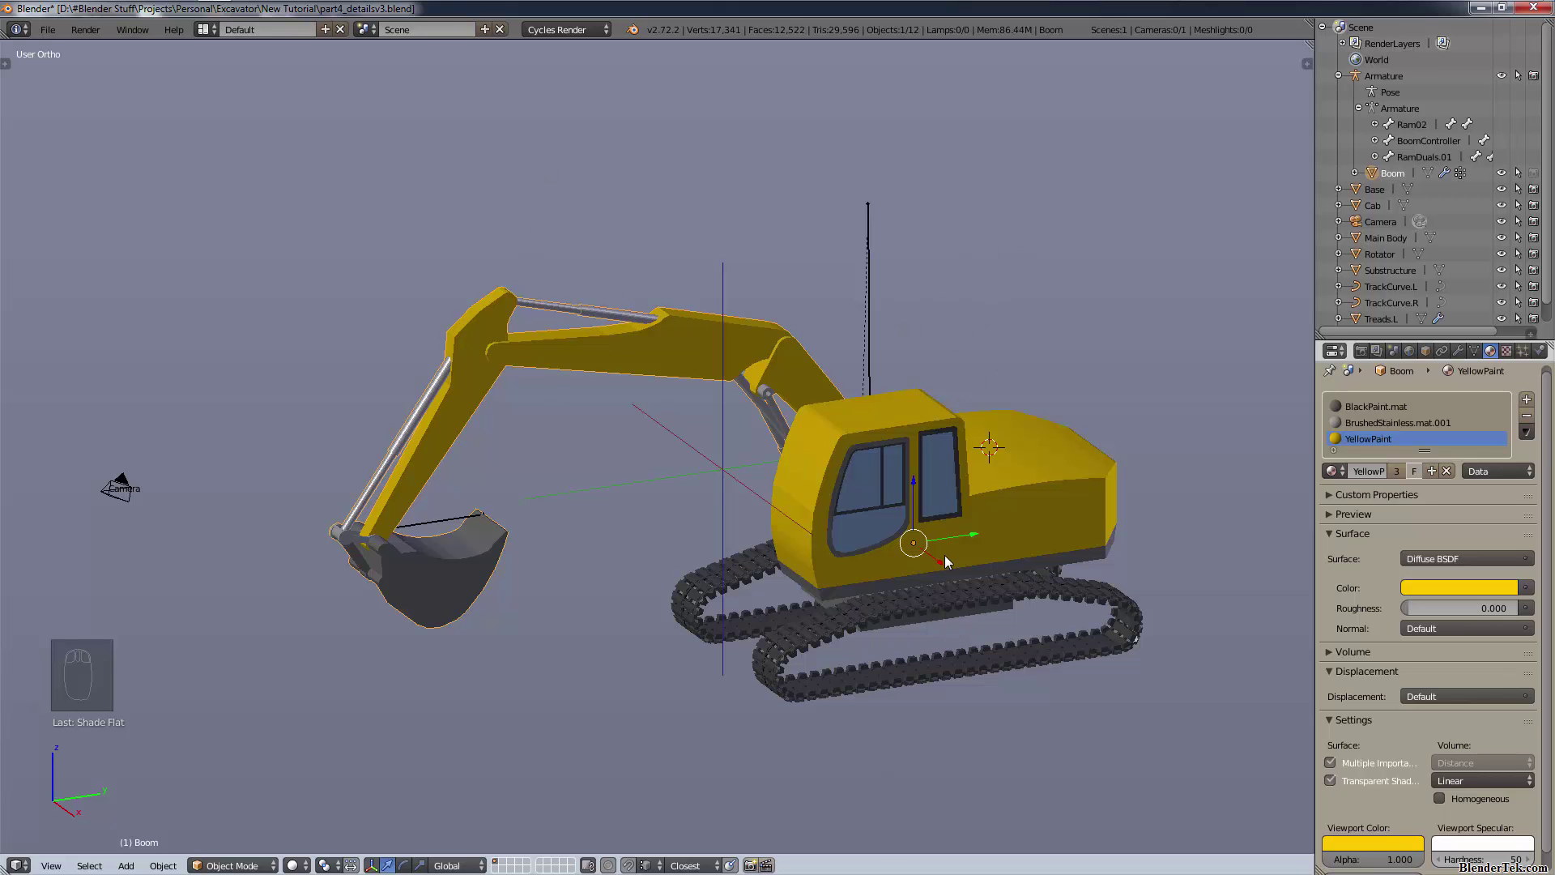
pyautogui.scroll(3, 964, 567)
pyautogui.scroll(-2, 990, 578)
pyautogui.keyDown('shift'); pyautogui.moveTo(1093, 507); pyautogui.dragTo(897, 551, button='middle'); pyautogui.keyUp('shift')
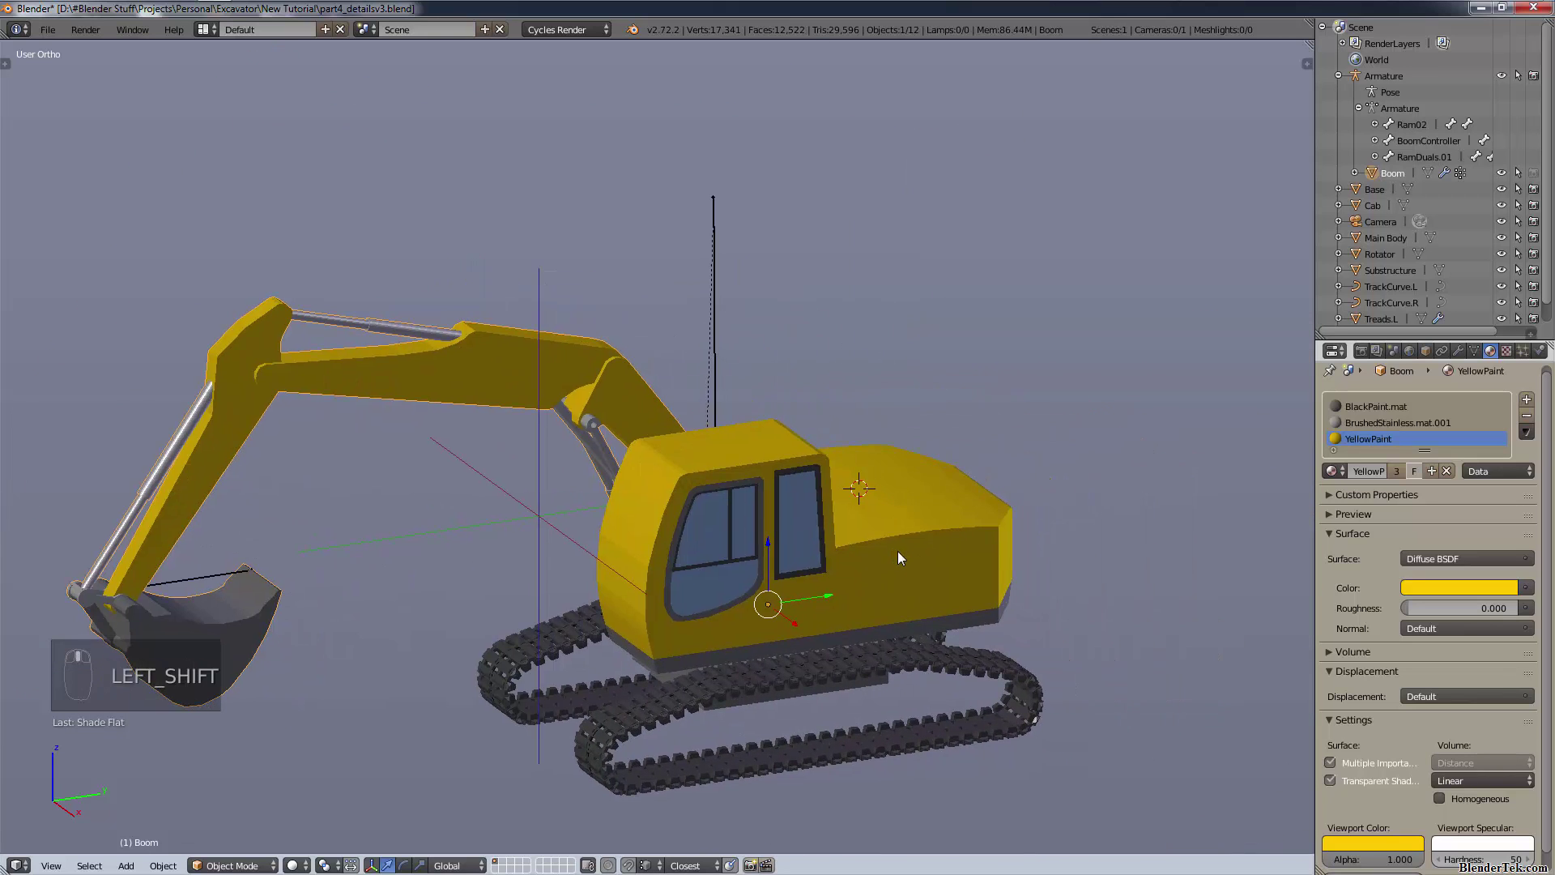
# - Switch the viewport to wireframe and compare the cab with the side, front and back reference images
pyautogui.press('KP_3')
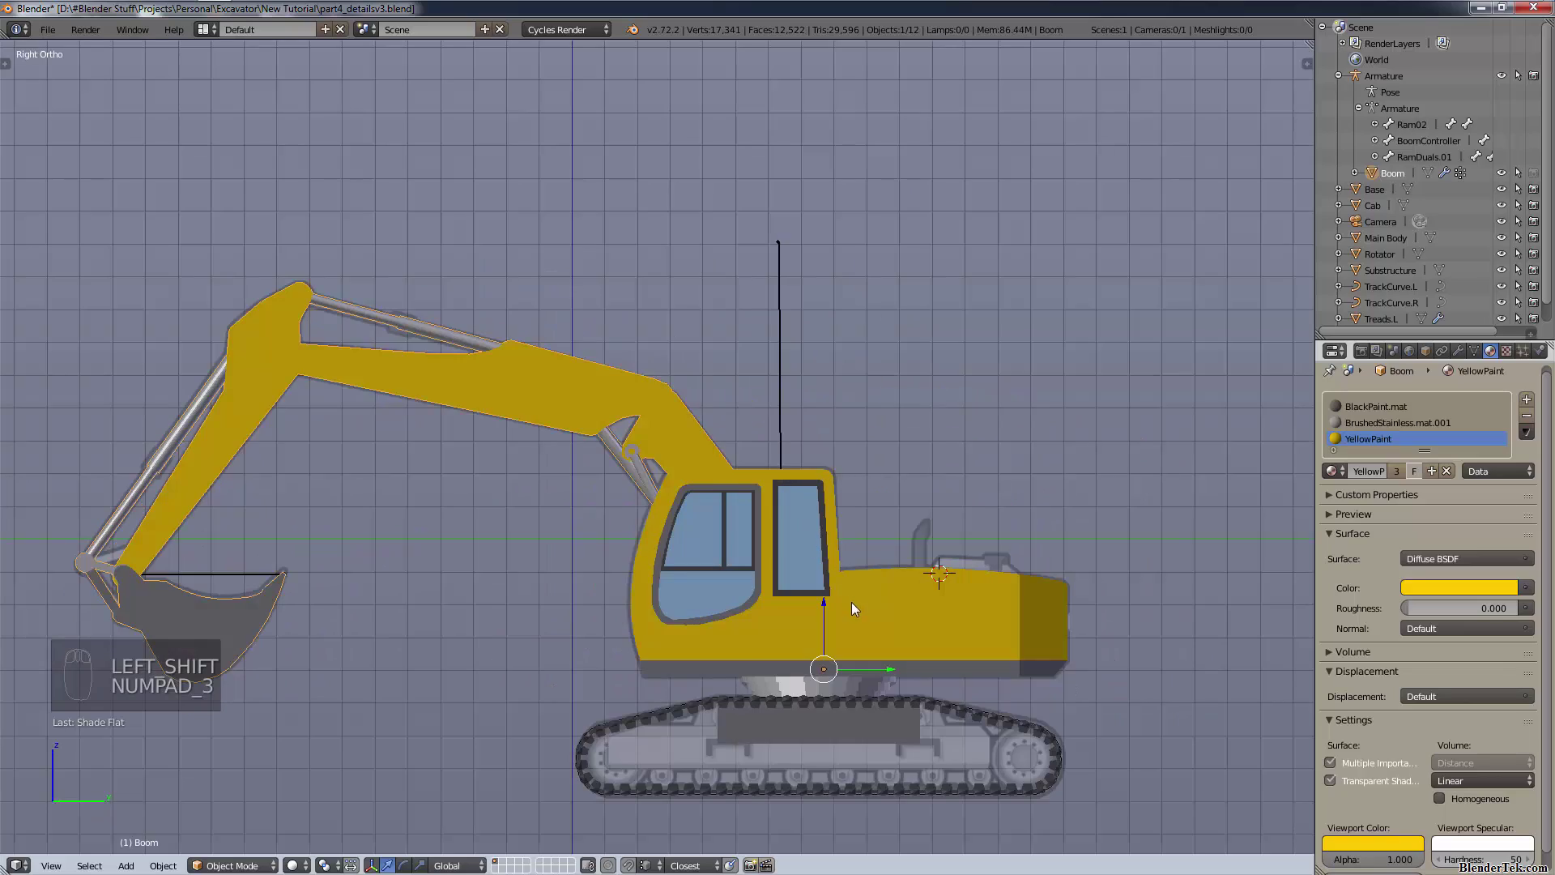
pyautogui.scroll(4, 854, 611)
pyautogui.moveTo(857, 637)
pyautogui.mouseDown(button='middle')
pyautogui.moveTo(989, 690)
pyautogui.moveTo(1192, 658)
pyautogui.moveTo(813, 742)
pyautogui.moveTo(902, 693)
pyautogui.moveTo(868, 618)
pyautogui.mouseUp(button='middle')
pyautogui.press('ctrl+KP_3')
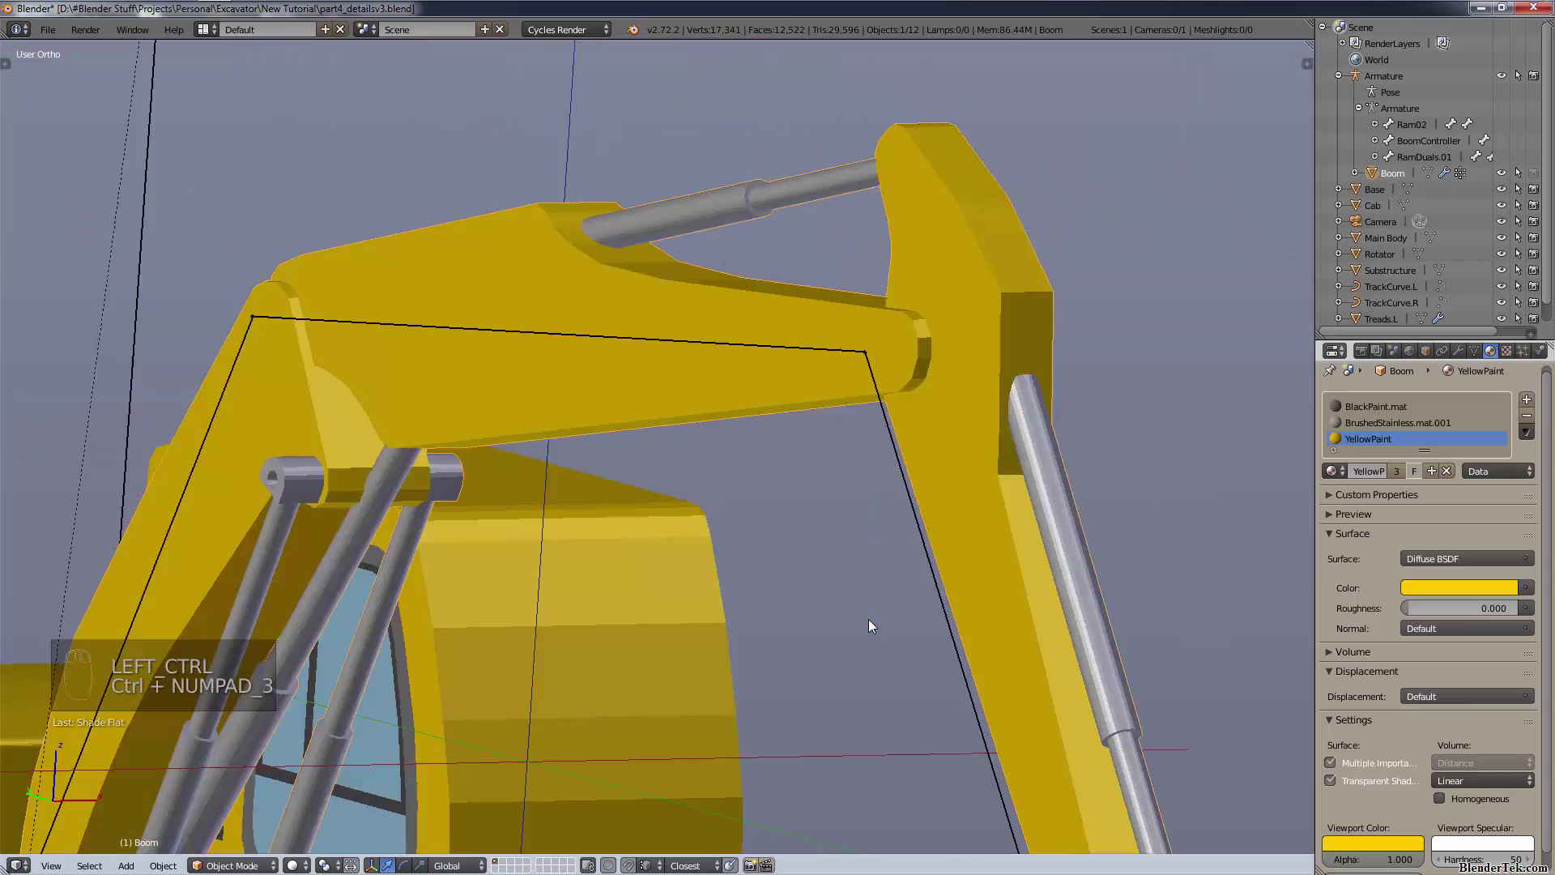
pyautogui.press('z')
pyautogui.click(853, 568)
pyautogui.keyDown('shift'); pyautogui.moveTo(1003, 417); pyautogui.dragTo(1285, 108, button='middle'); pyautogui.keyUp('shift')
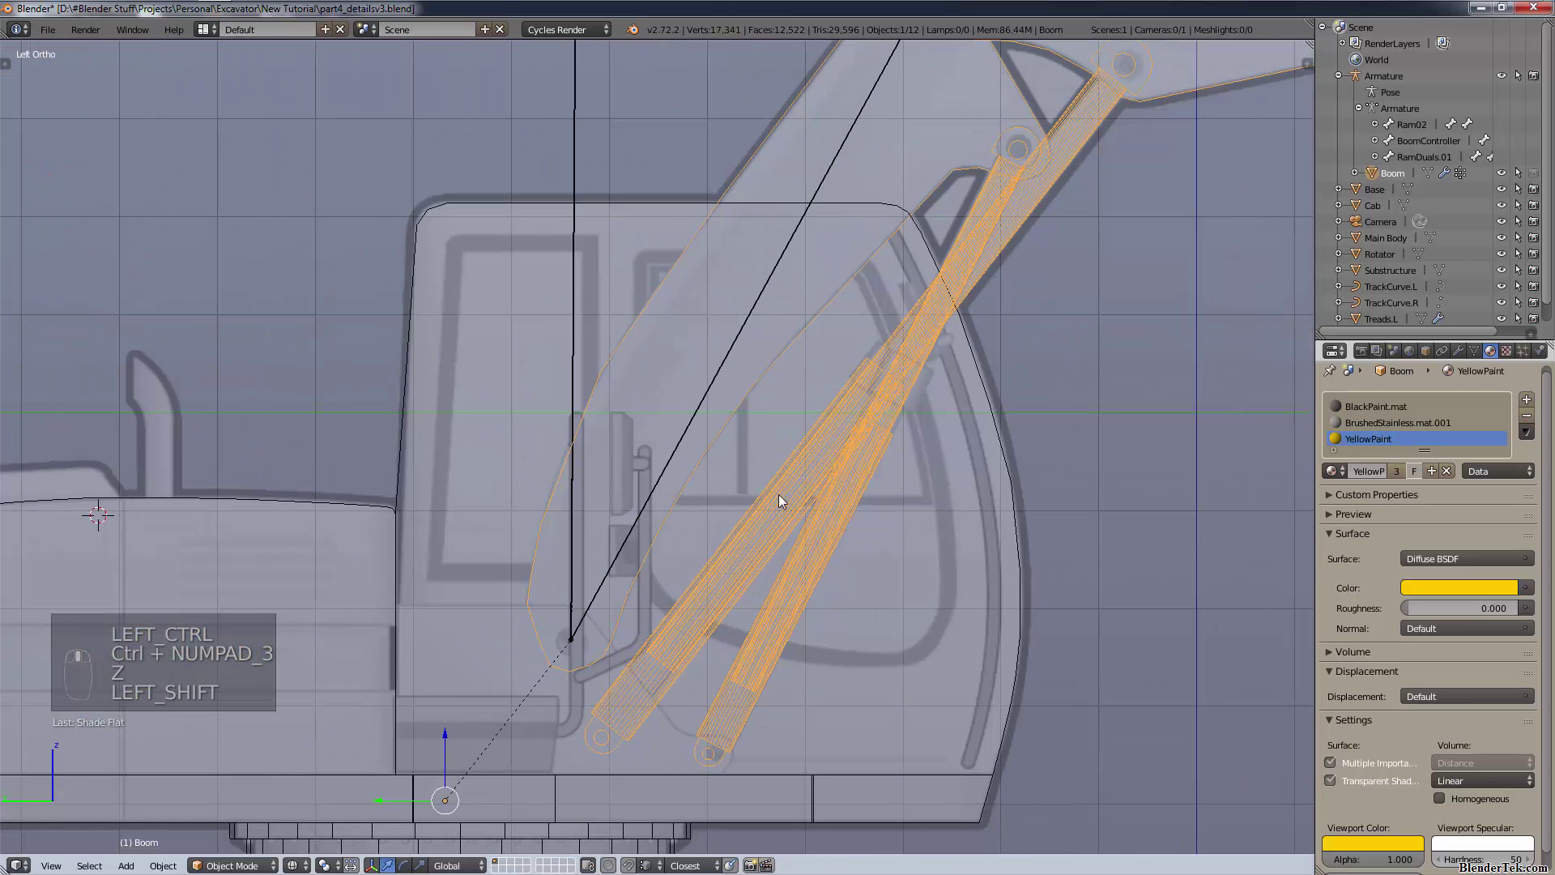
pyautogui.press('KP_3')
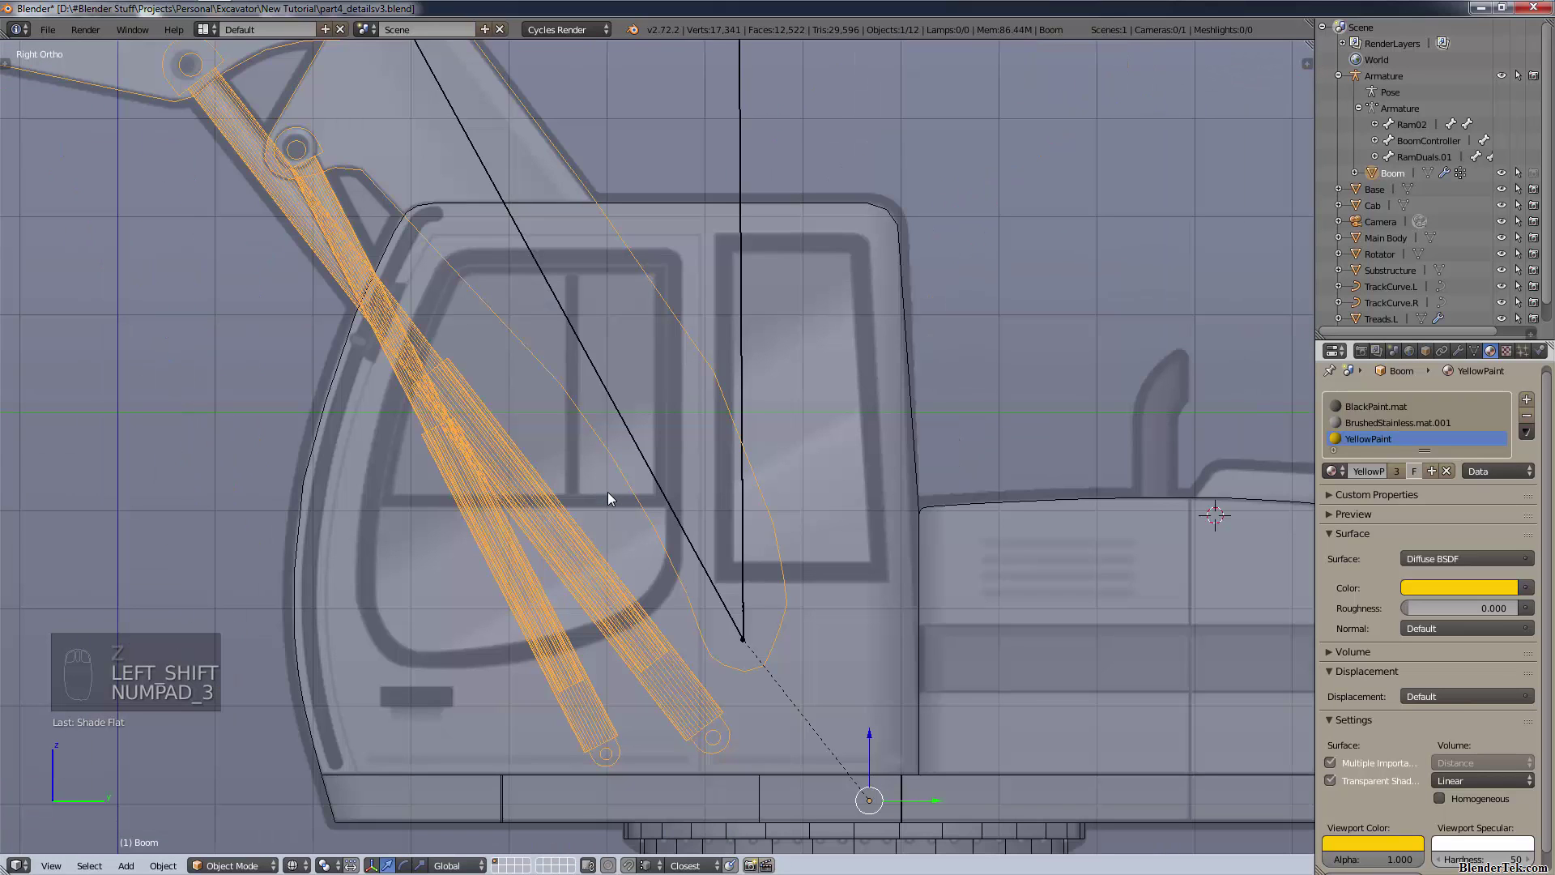
pyautogui.press('KP_1')
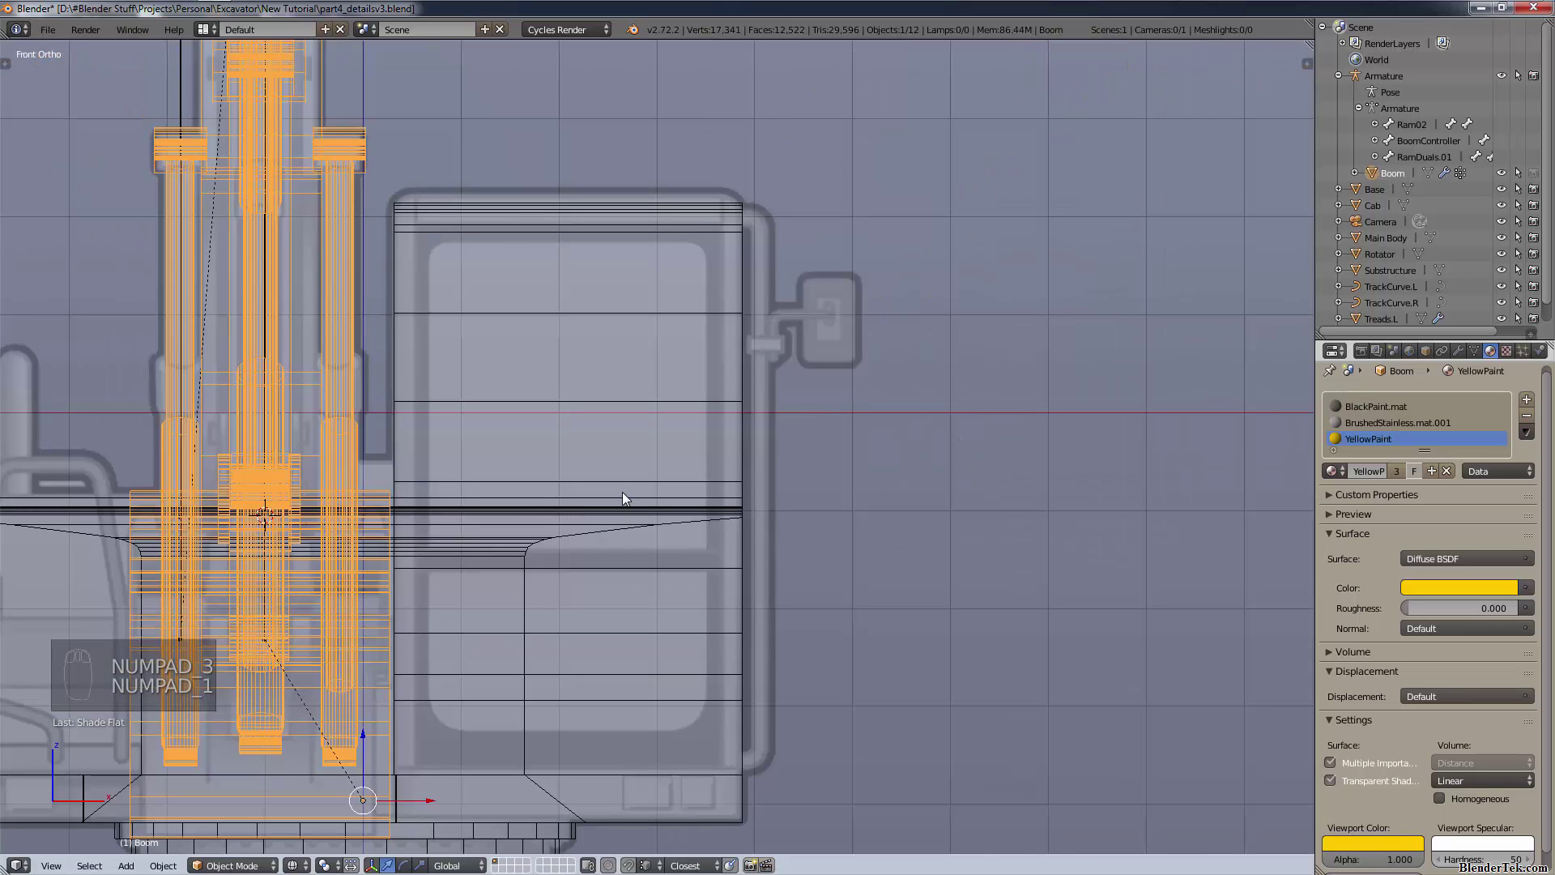
pyautogui.press('ctrl+KP_1')
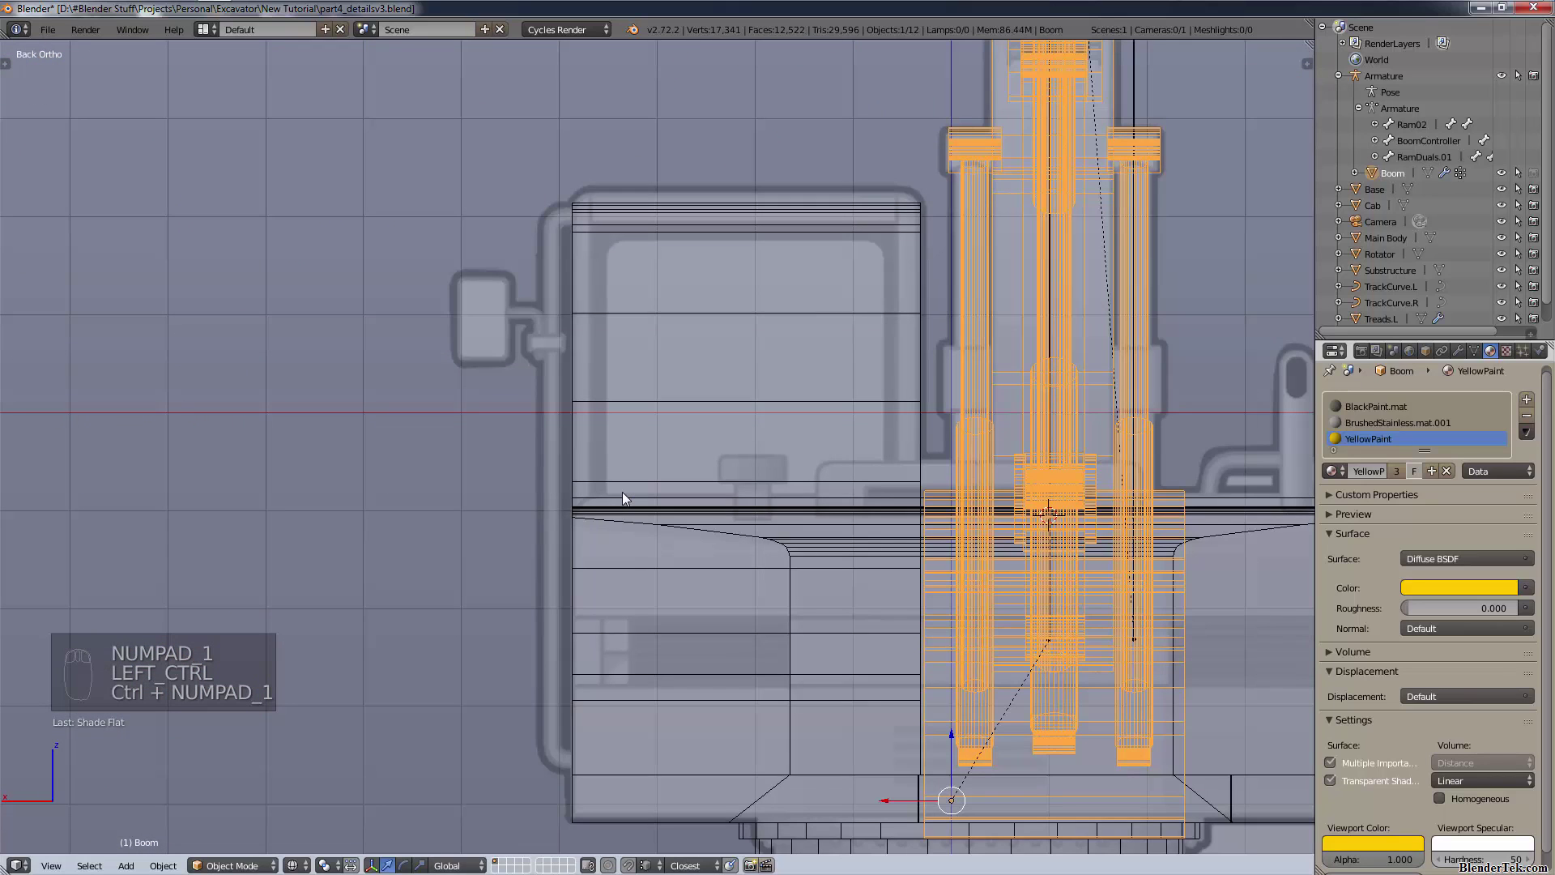
pyautogui.press('KP_1')
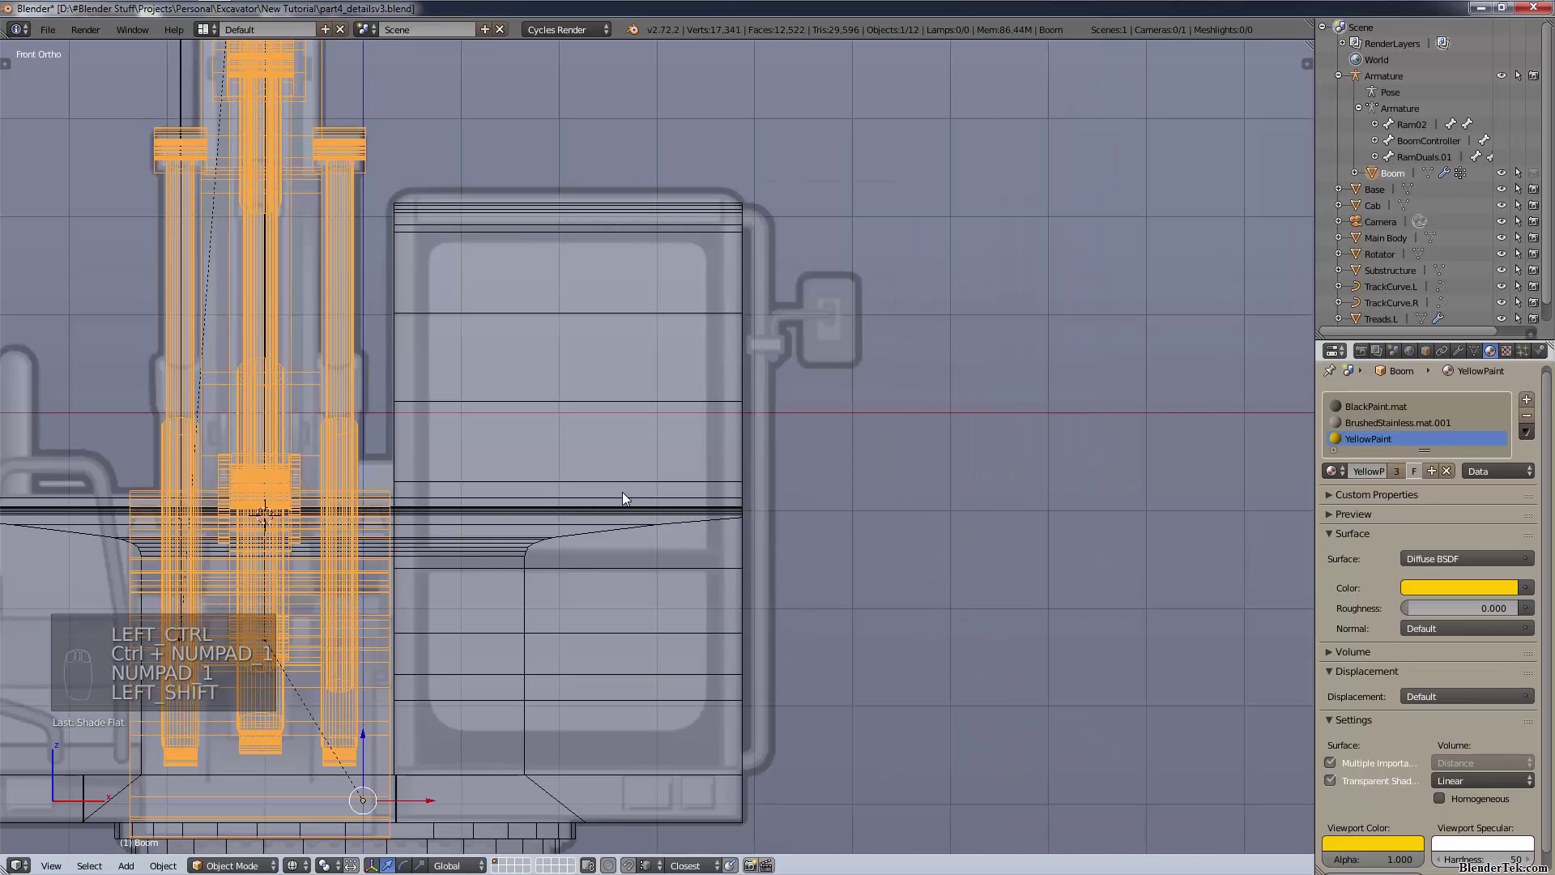
pyautogui.keyDown('shift'); pyautogui.moveTo(502, 394); pyautogui.dragTo(633, 384, button='middle'); pyautogui.keyUp('shift')
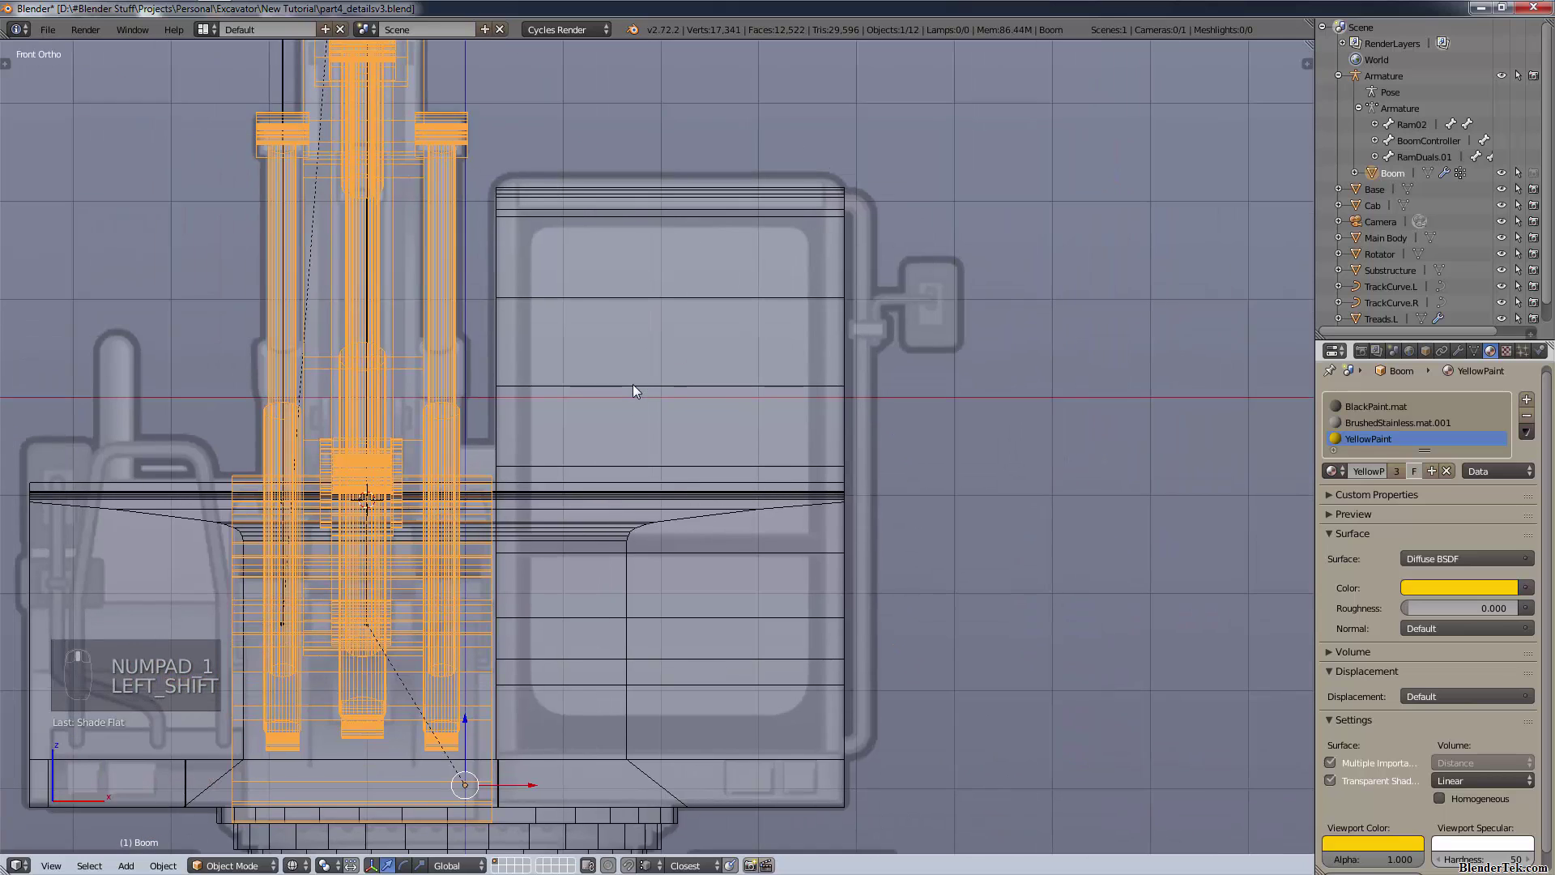
# - Isolate the cab in local view and enter Edit Mode on it
pyautogui.rightClick(764, 224)
pyautogui.press('KP_Divide')
pyautogui.press('Tab')
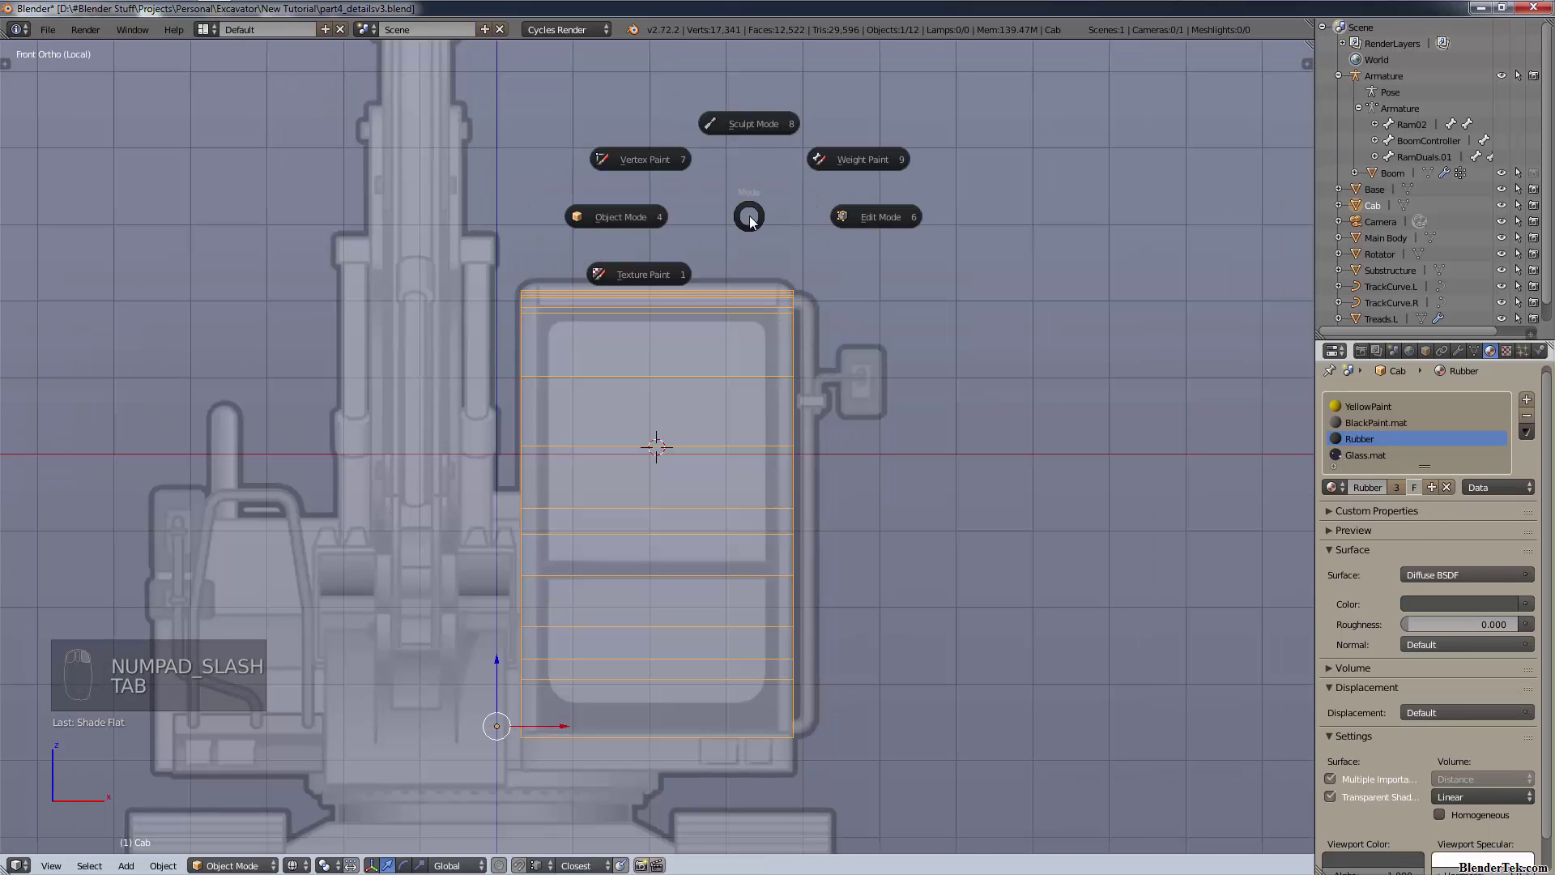
pyautogui.scroll(1, 729, 476)
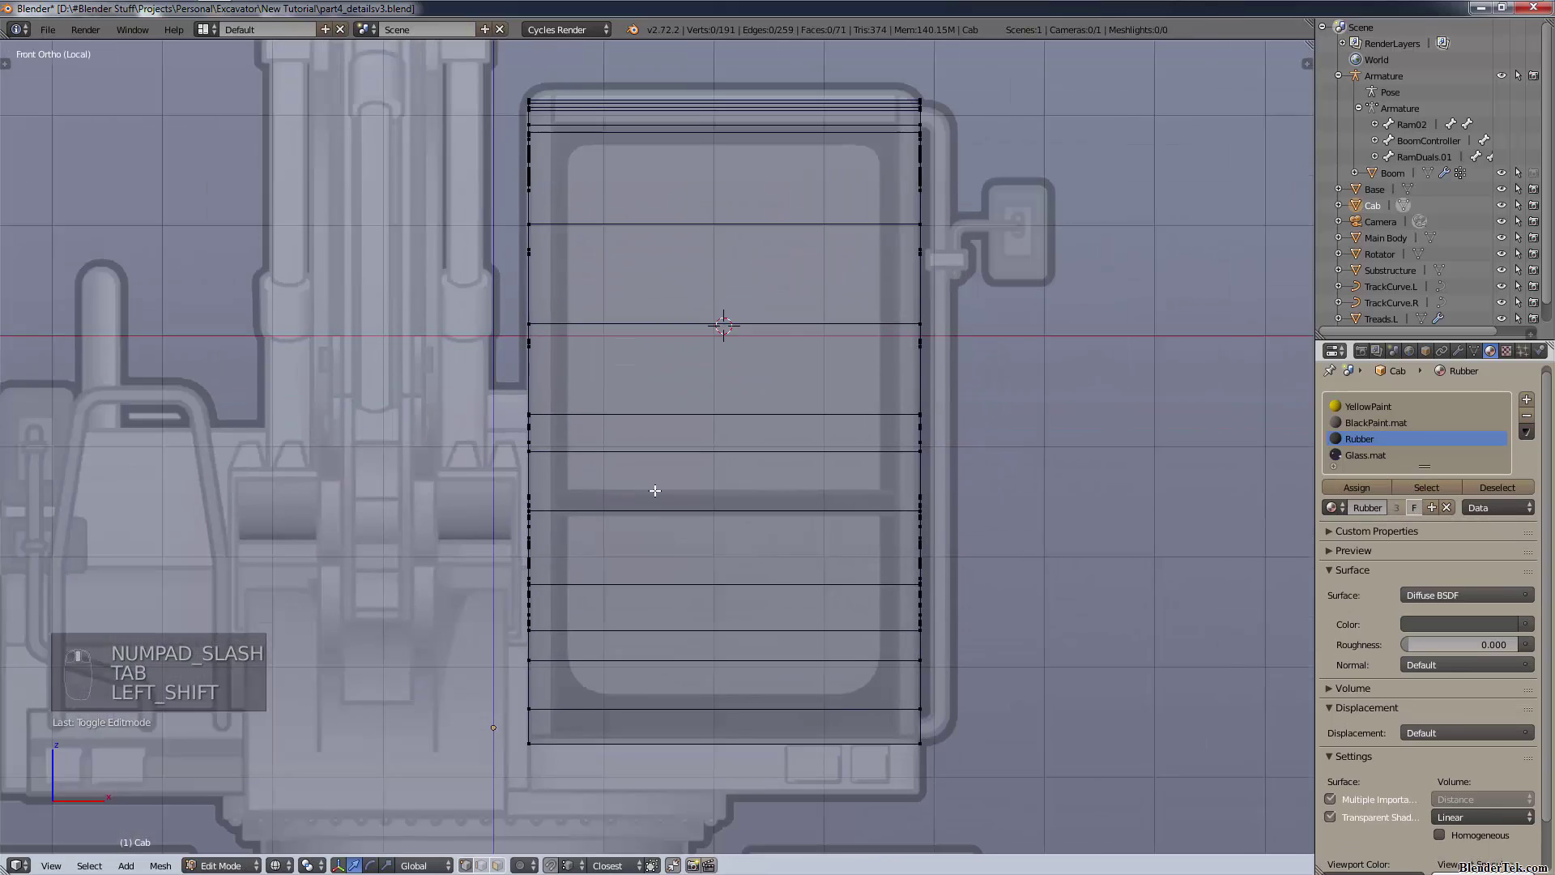
pyautogui.keyDown('shift'); pyautogui.scroll(-1, 653, 486); pyautogui.keyUp('shift')
# - Knife a vertical, angle-constrained cut-through line along the boom-side edge of the front windscreen surround, from the cab's base to its roof
pyautogui.press('k')
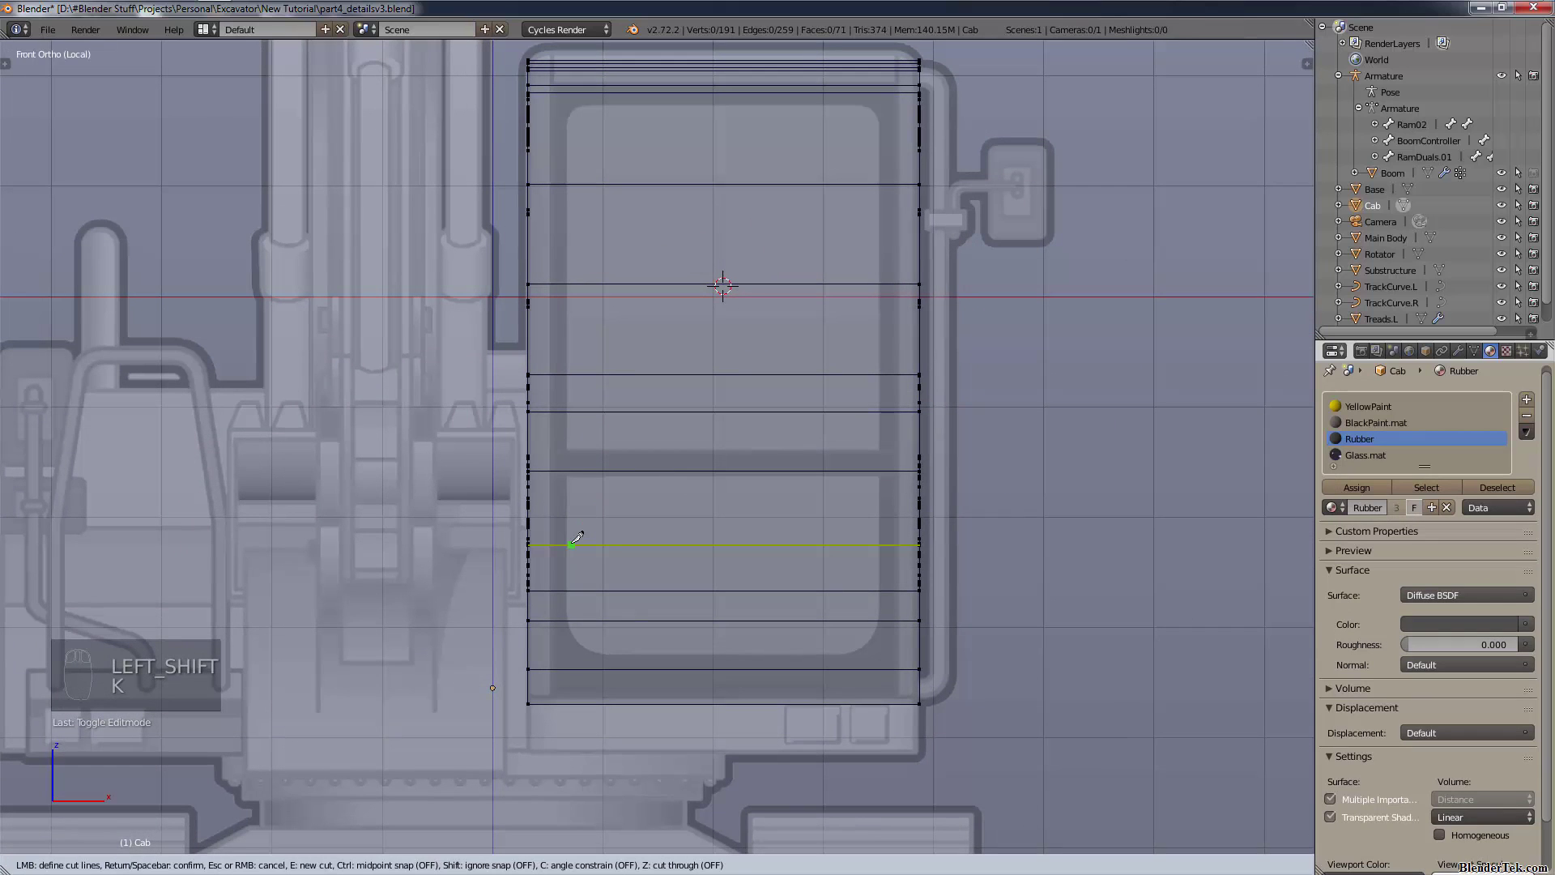
pyautogui.scroll(2, 814, 348)
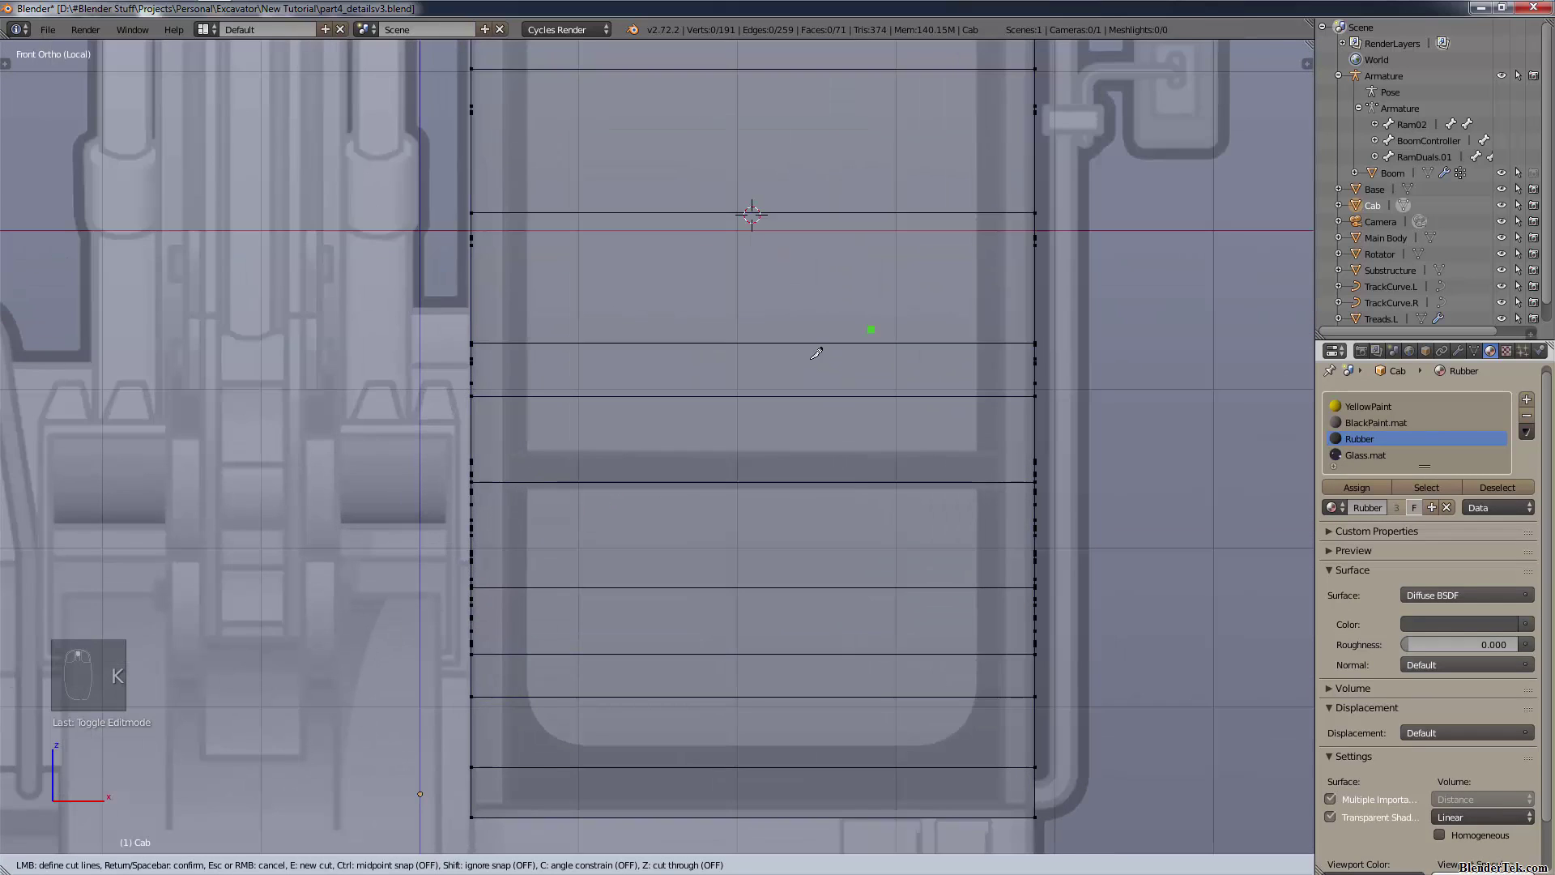
pyautogui.keyDown('shift'); pyautogui.scroll(-1, 567, 712); pyautogui.keyUp('shift')
pyautogui.click(541, 754)
pyautogui.scroll(-3, 573, 531)
pyautogui.keyDown('shift'); pyautogui.scroll(3, 582, 393); pyautogui.keyUp('shift')
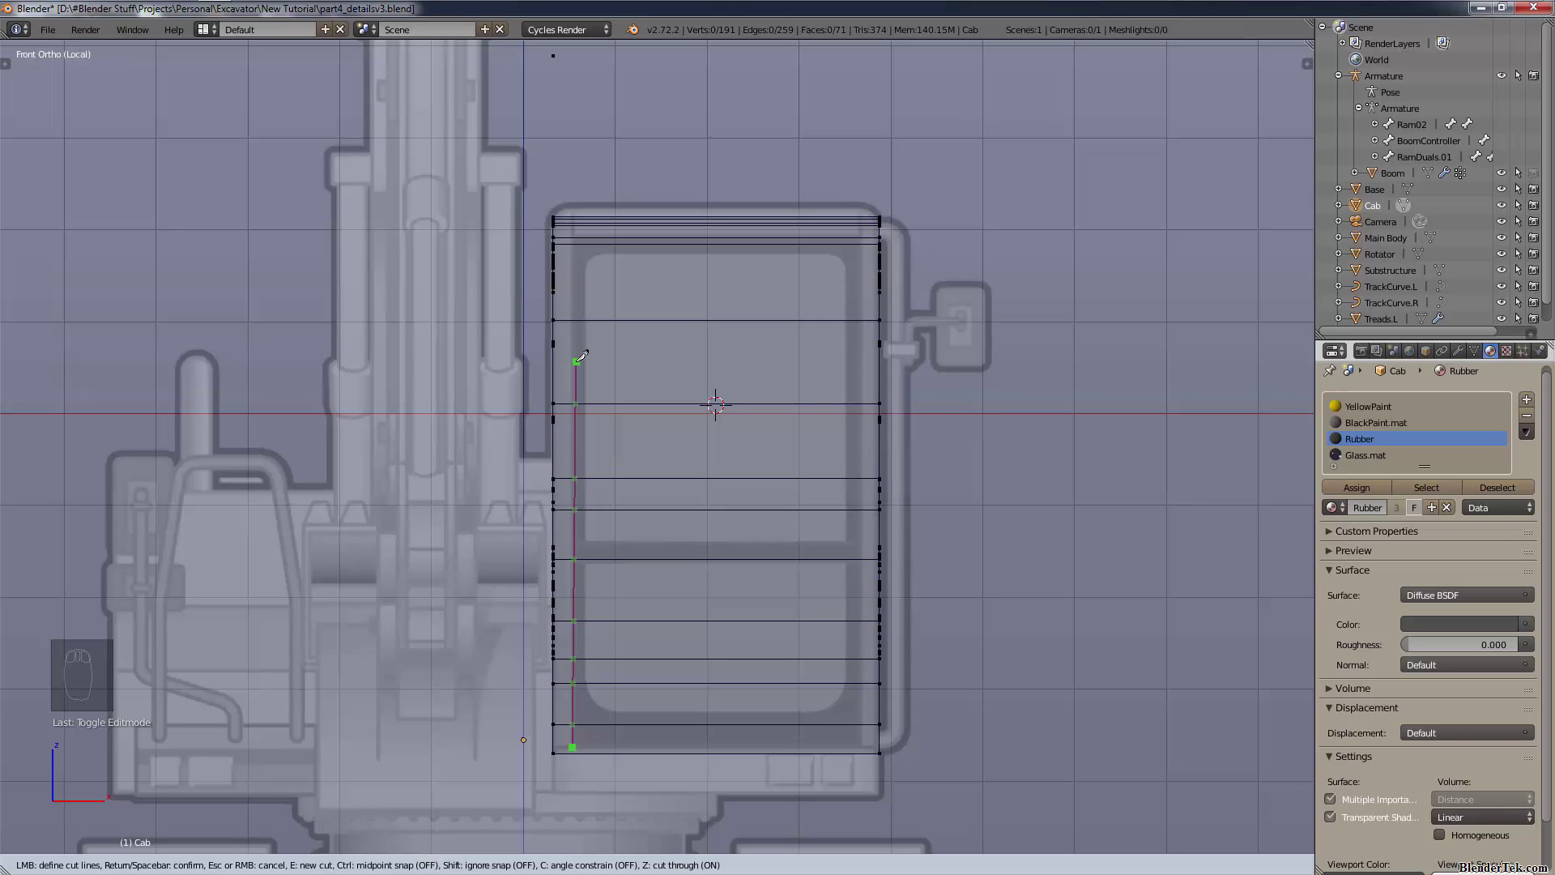
pyautogui.press('c')
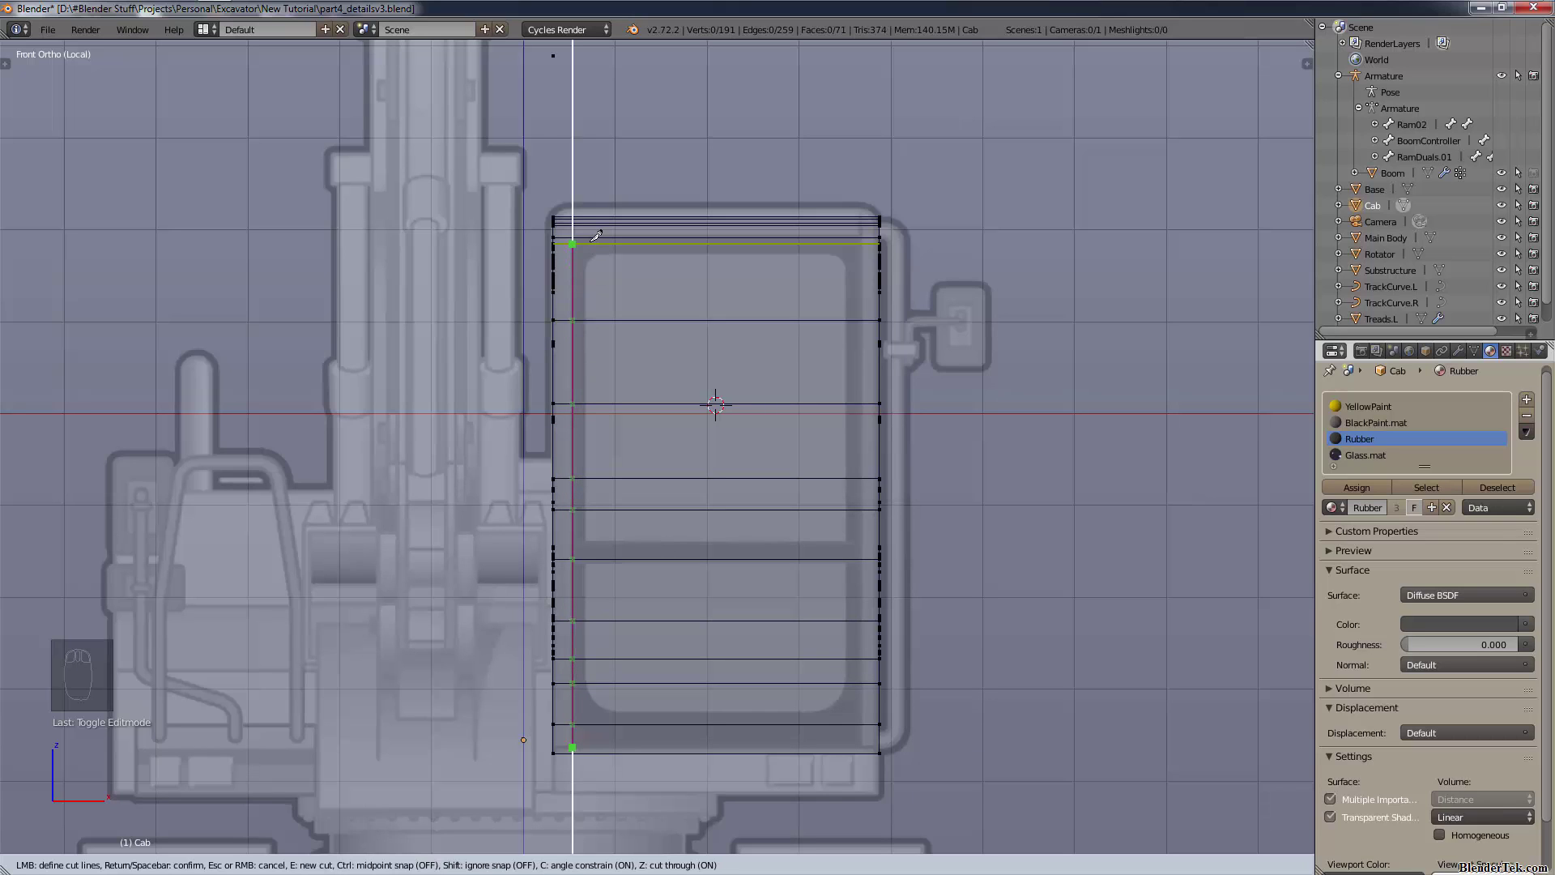
pyautogui.scroll(3, 597, 230)
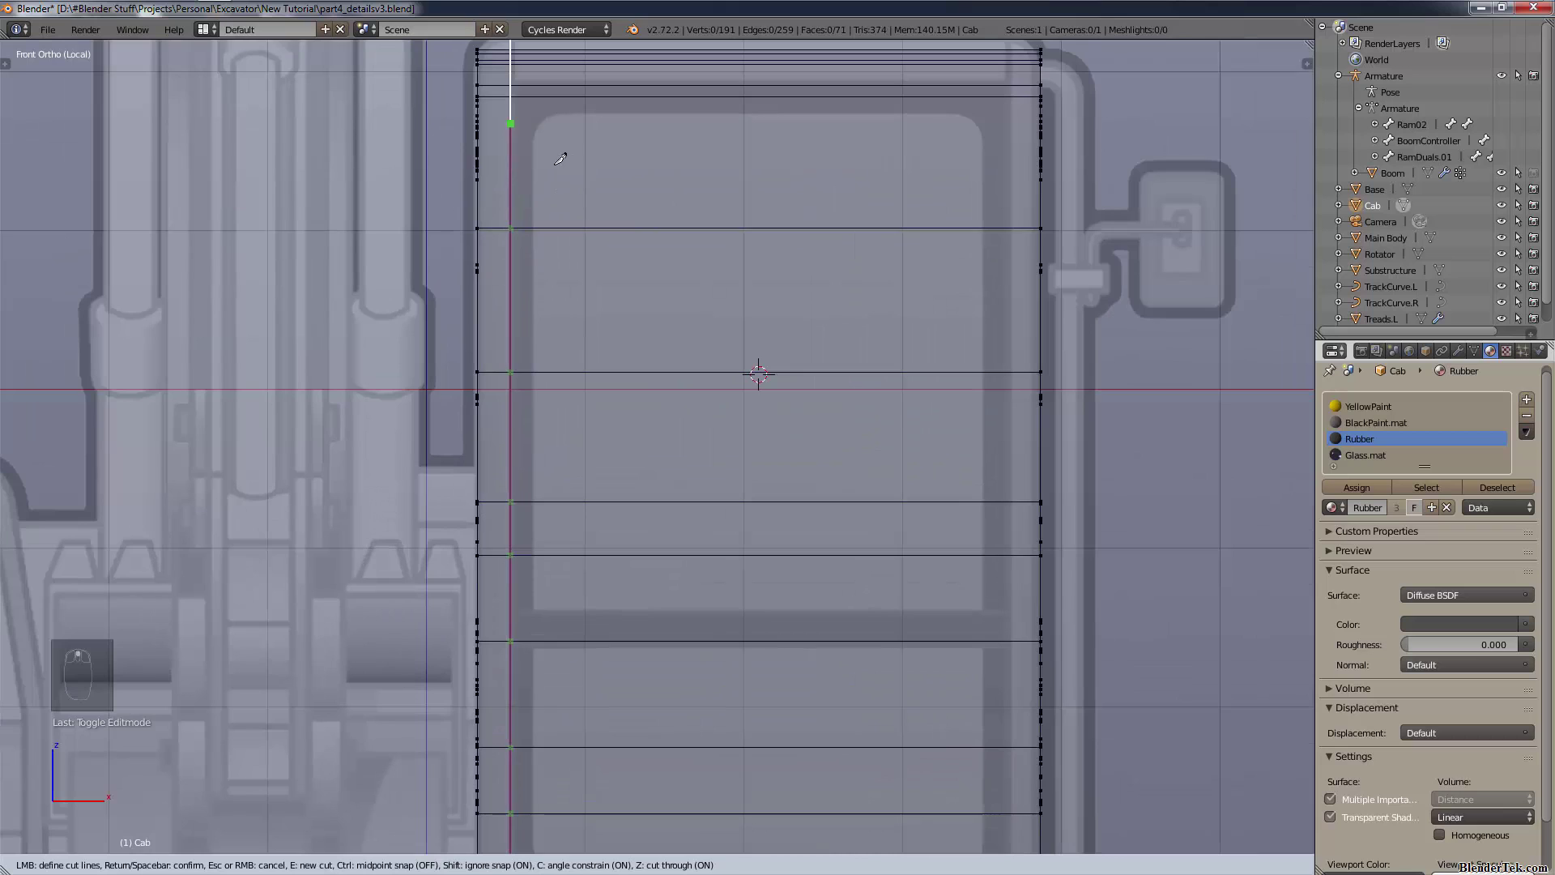
pyautogui.keyDown('shift'); pyautogui.scroll(5, 590, 215); pyautogui.keyUp('shift')
pyautogui.scroll(7, 551, 434)
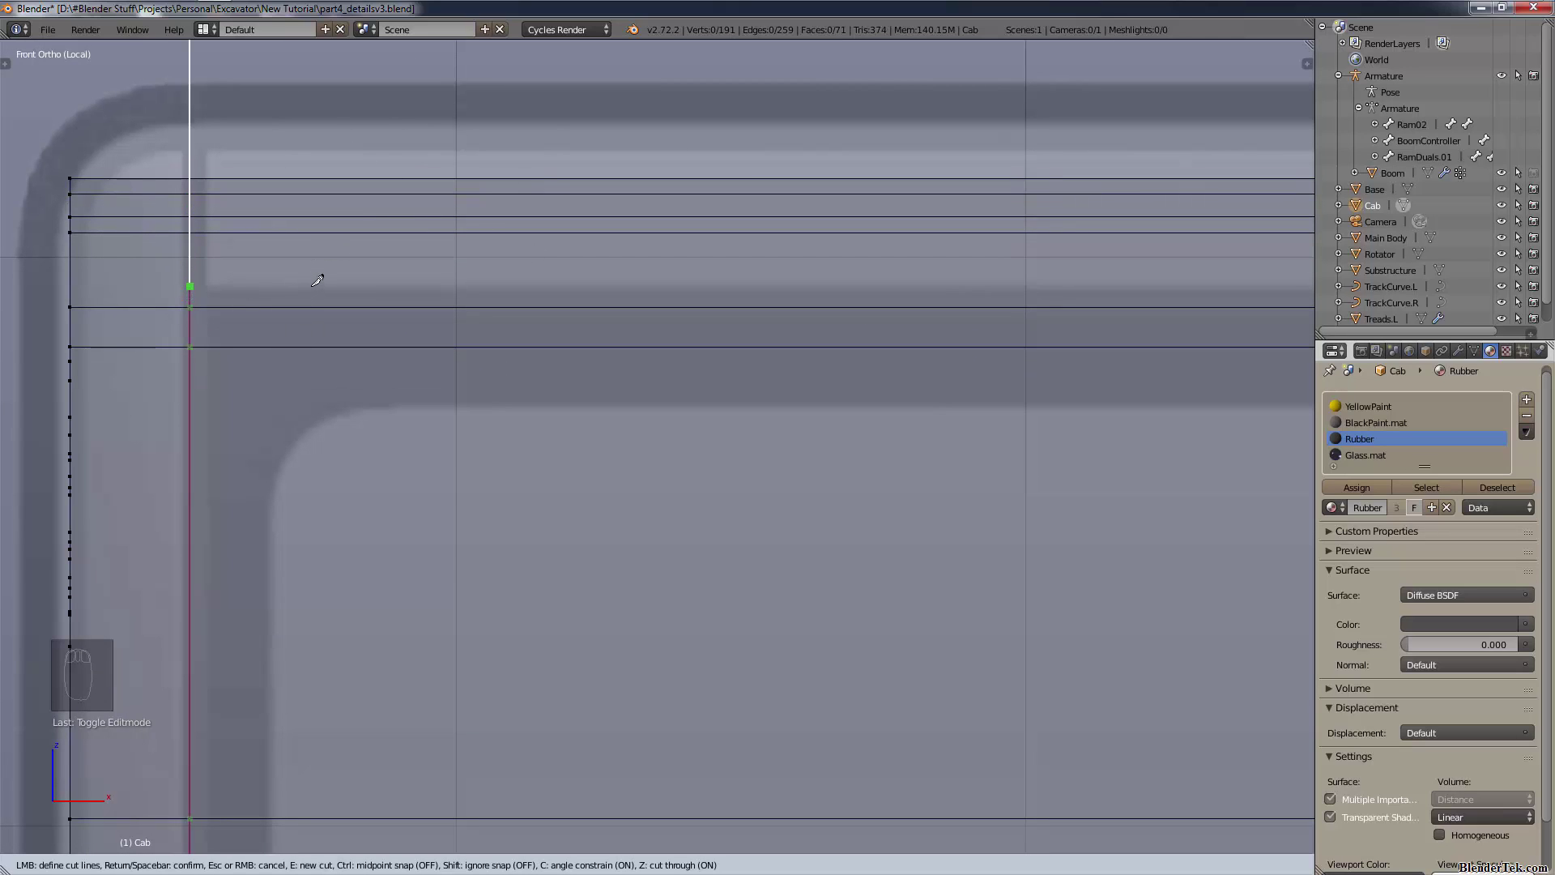
# - Complete the angle-constrained cut-through outline of the front windscreen surround around the cab's remaining edges, close it at its starting corner and apply the cut
pyautogui.scroll(-8, 317, 279)
pyautogui.keyDown('shift'); pyautogui.moveTo(317, 279); pyautogui.dragTo(1018, 146, button='middle'); pyautogui.keyUp('shift')
pyautogui.scroll(4, 814, 640)
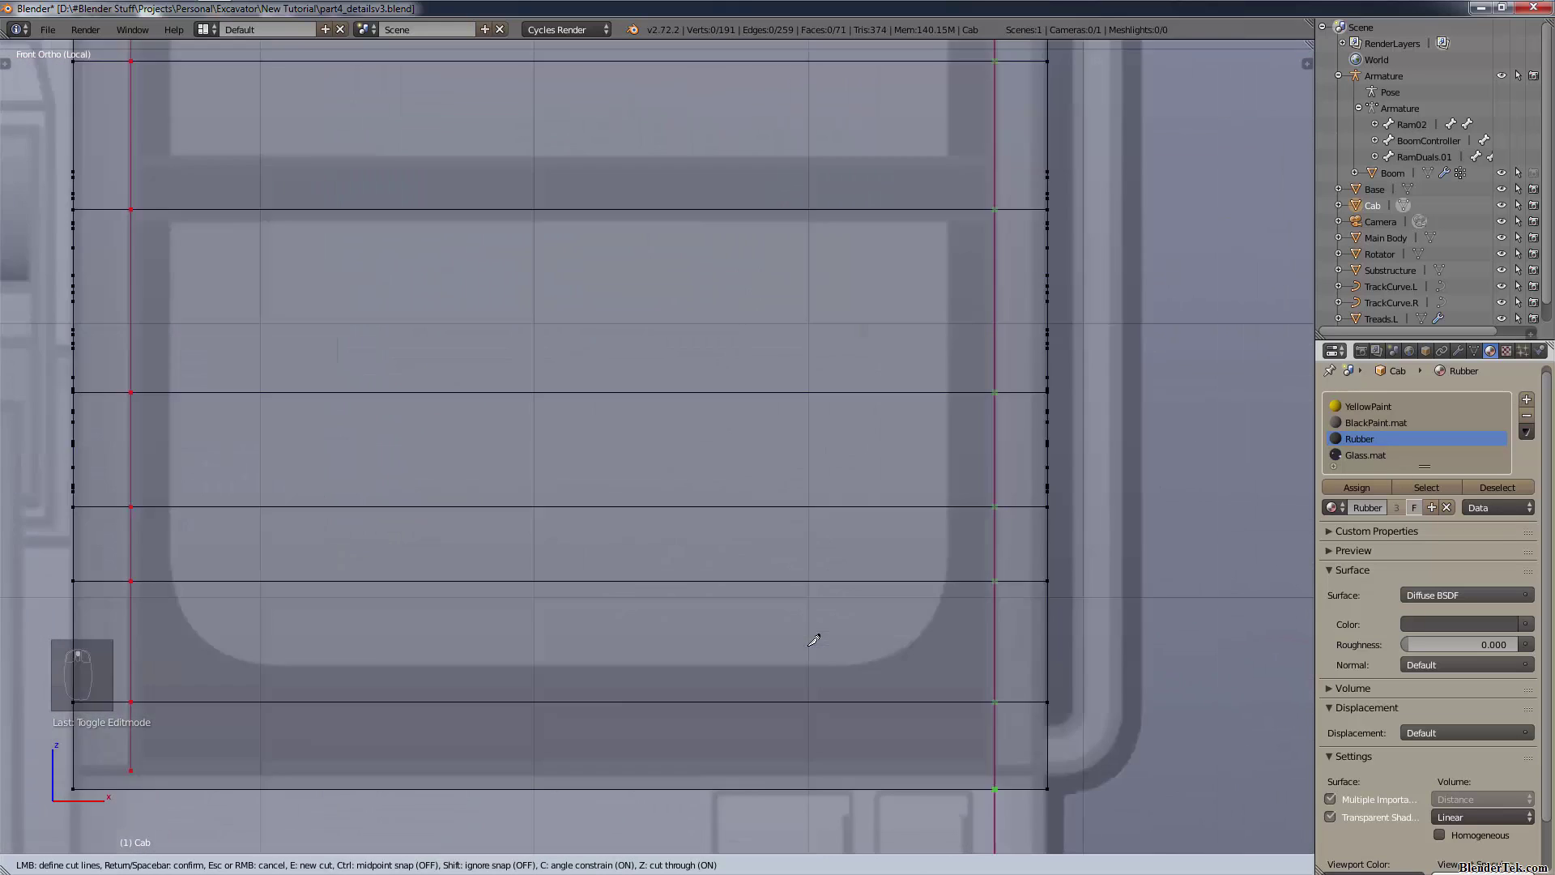
pyautogui.scroll(3, 814, 640)
pyautogui.click(1155, 435)
pyautogui.scroll(-3, 1158, 434)
pyautogui.scroll(5, 694, 599)
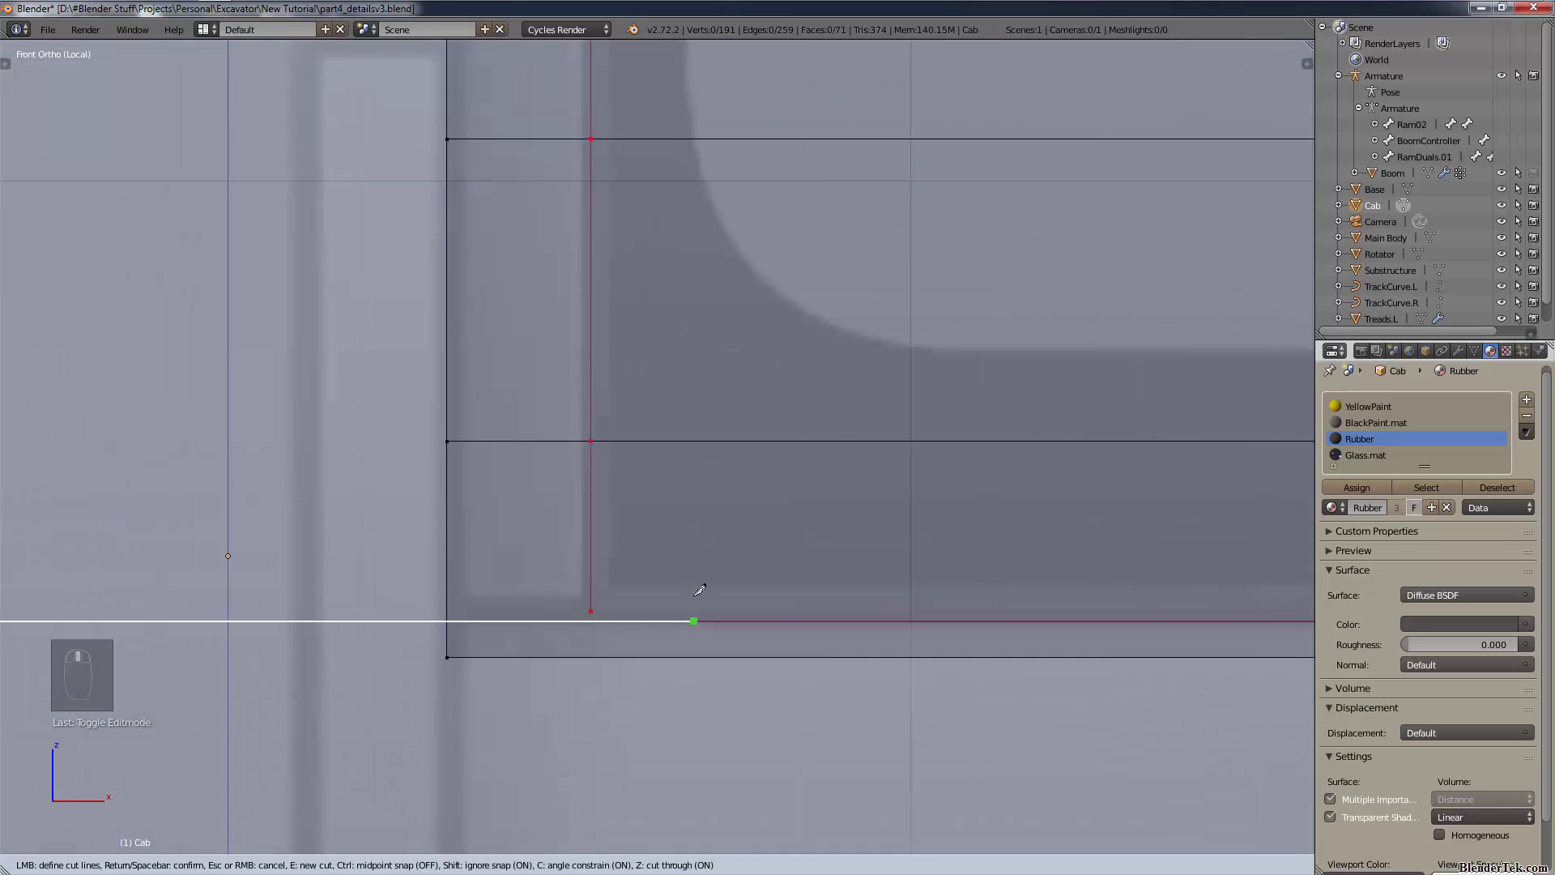
pyautogui.press('ctrl')
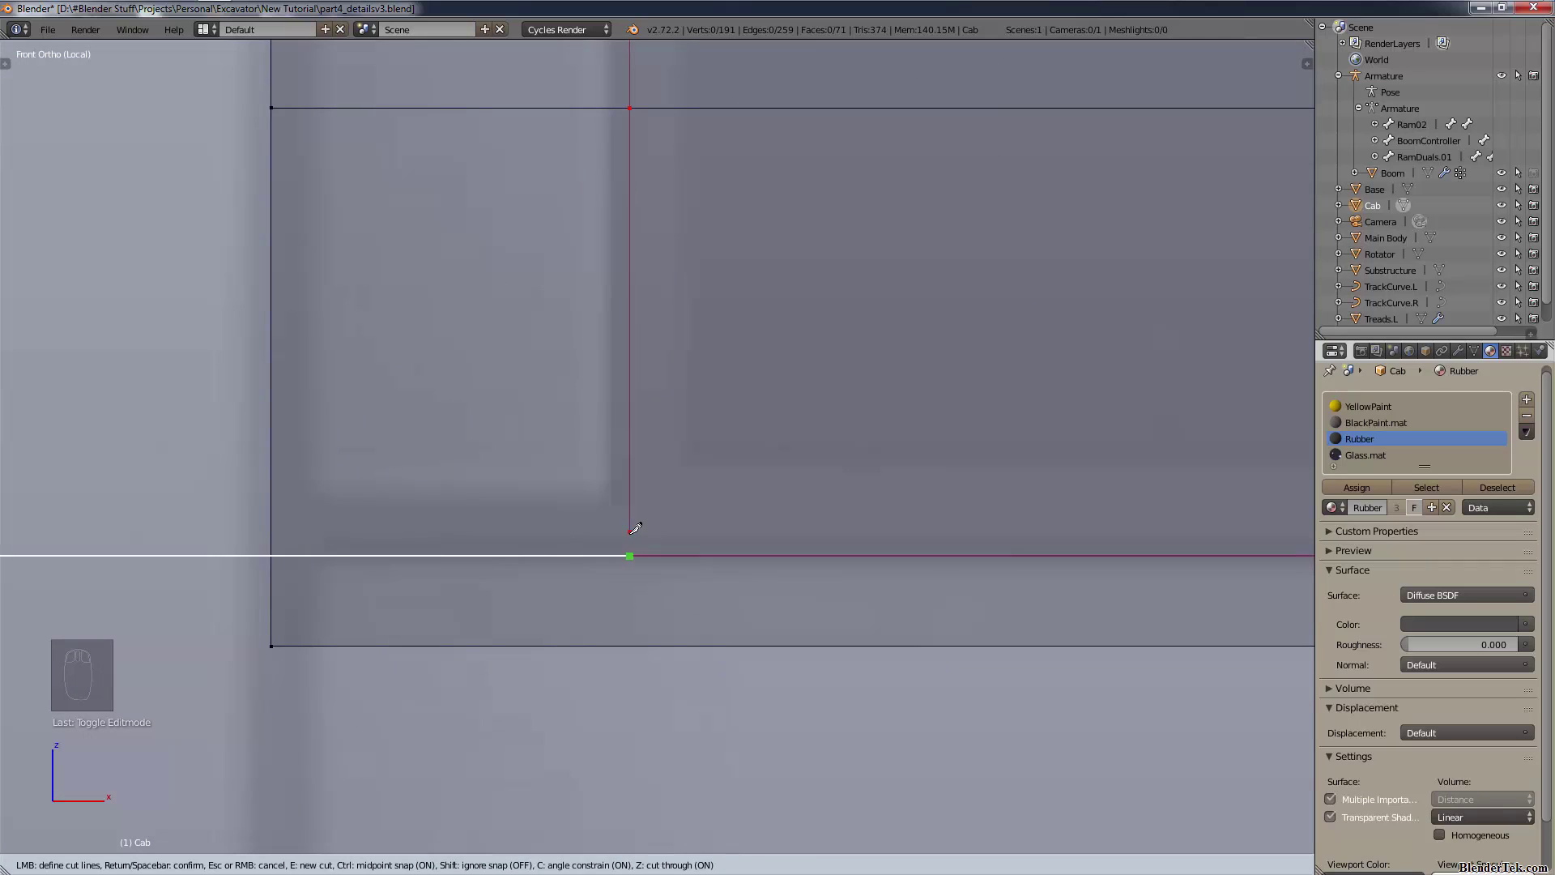
pyautogui.keyDown('ctrl'); pyautogui.click(630, 533); pyautogui.keyUp('ctrl')
pyautogui.click(630, 525)
pyautogui.press('Return')
# - Try to clean up the surround outline's lower boom-side corner by dissolving the stray vertices beside it
pyautogui.scroll(2, 636, 526)
pyautogui.scroll(3, 625, 571)
pyautogui.rightClick(625, 662)
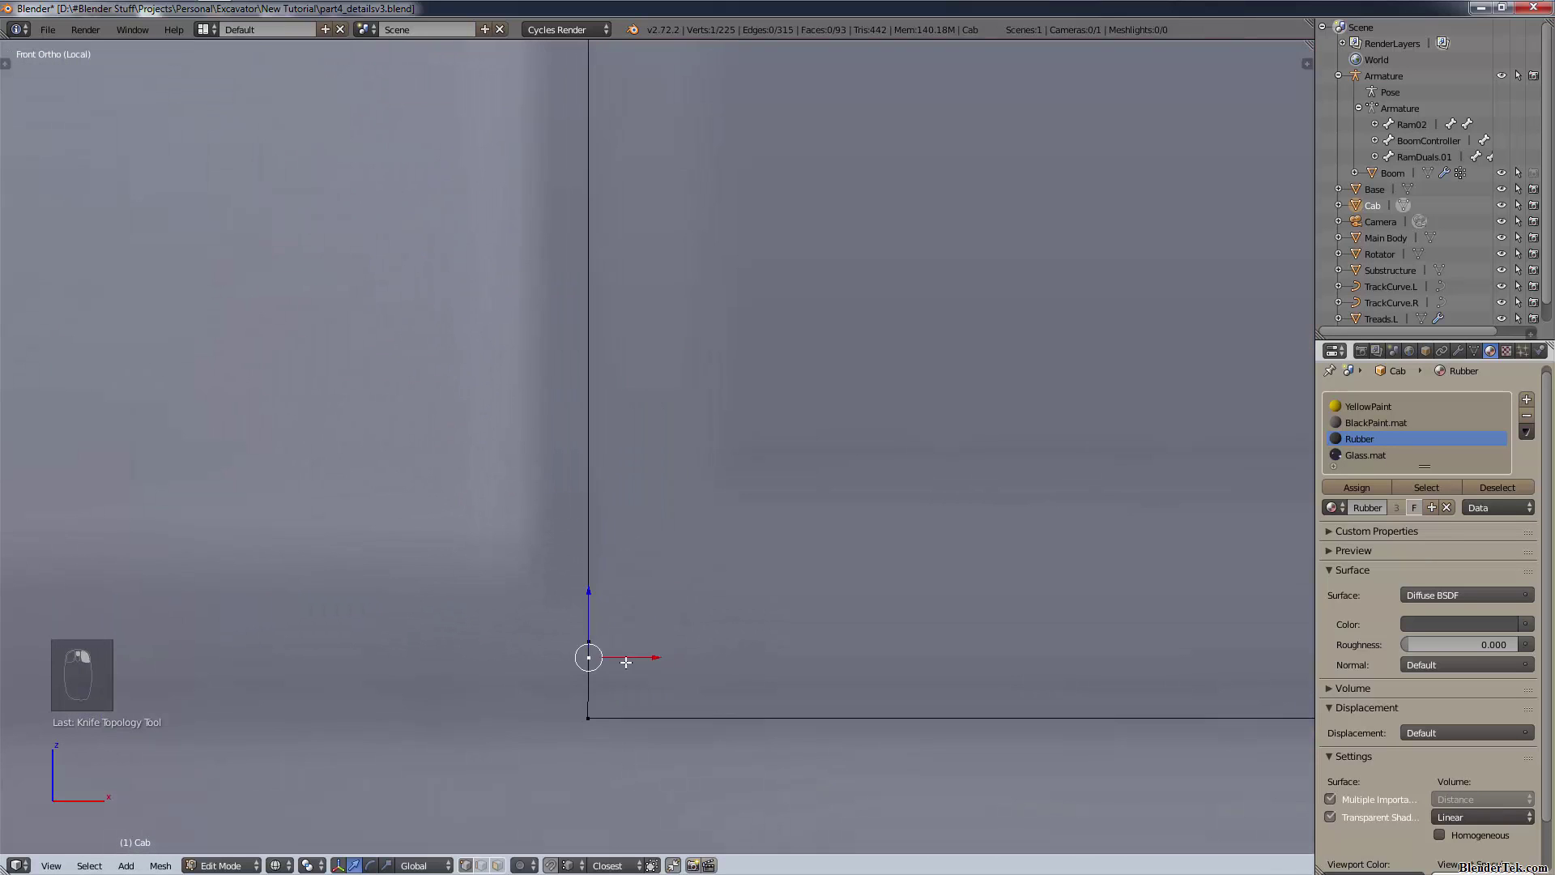
pyautogui.keyDown('shift'); pyautogui.rightClick(608, 636); pyautogui.keyUp('shift')
pyautogui.press('x')
pyautogui.click(618, 659)
pyautogui.rightClick(612, 658)
pyautogui.keyDown('shift'); pyautogui.rightClick(594, 639); pyautogui.keyUp('shift')
pyautogui.press('x')
pyautogui.click(595, 640)
pyautogui.scroll(-4, 697, 595)
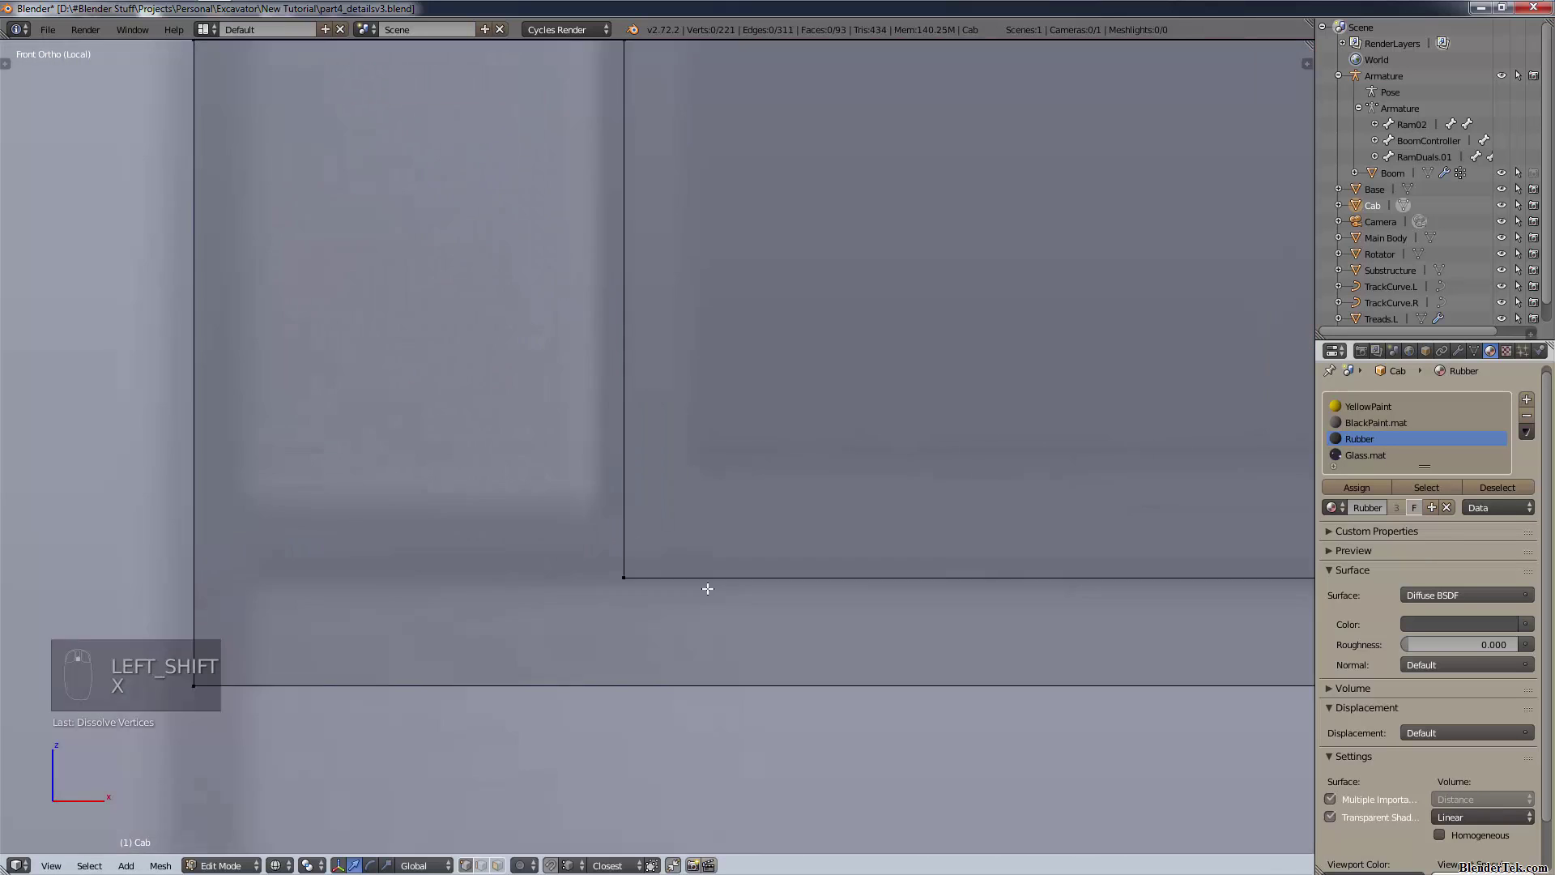
# - Undo the vertex clean-up at the lower corner of the surround outline
pyautogui.scroll(-3, 708, 589)
pyautogui.hotkey('ctrl', 'z')
pyautogui.hotkey('ctrl', 'z')
pyautogui.hotkey('ctrl', 'z')
pyautogui.hotkey('ctrl', 'z')
pyautogui.hotkey('ctrl', 'z')
pyautogui.hotkey('ctrl', 'z')
pyautogui.hotkey('ctrl', 'z')
pyautogui.hotkey('ctrl', 'z')
# - Inspect the surround cut on the cab in solid shading, and compare it with the reference in wireframe from above
pyautogui.scroll(-3, 652, 454)
pyautogui.press('z')
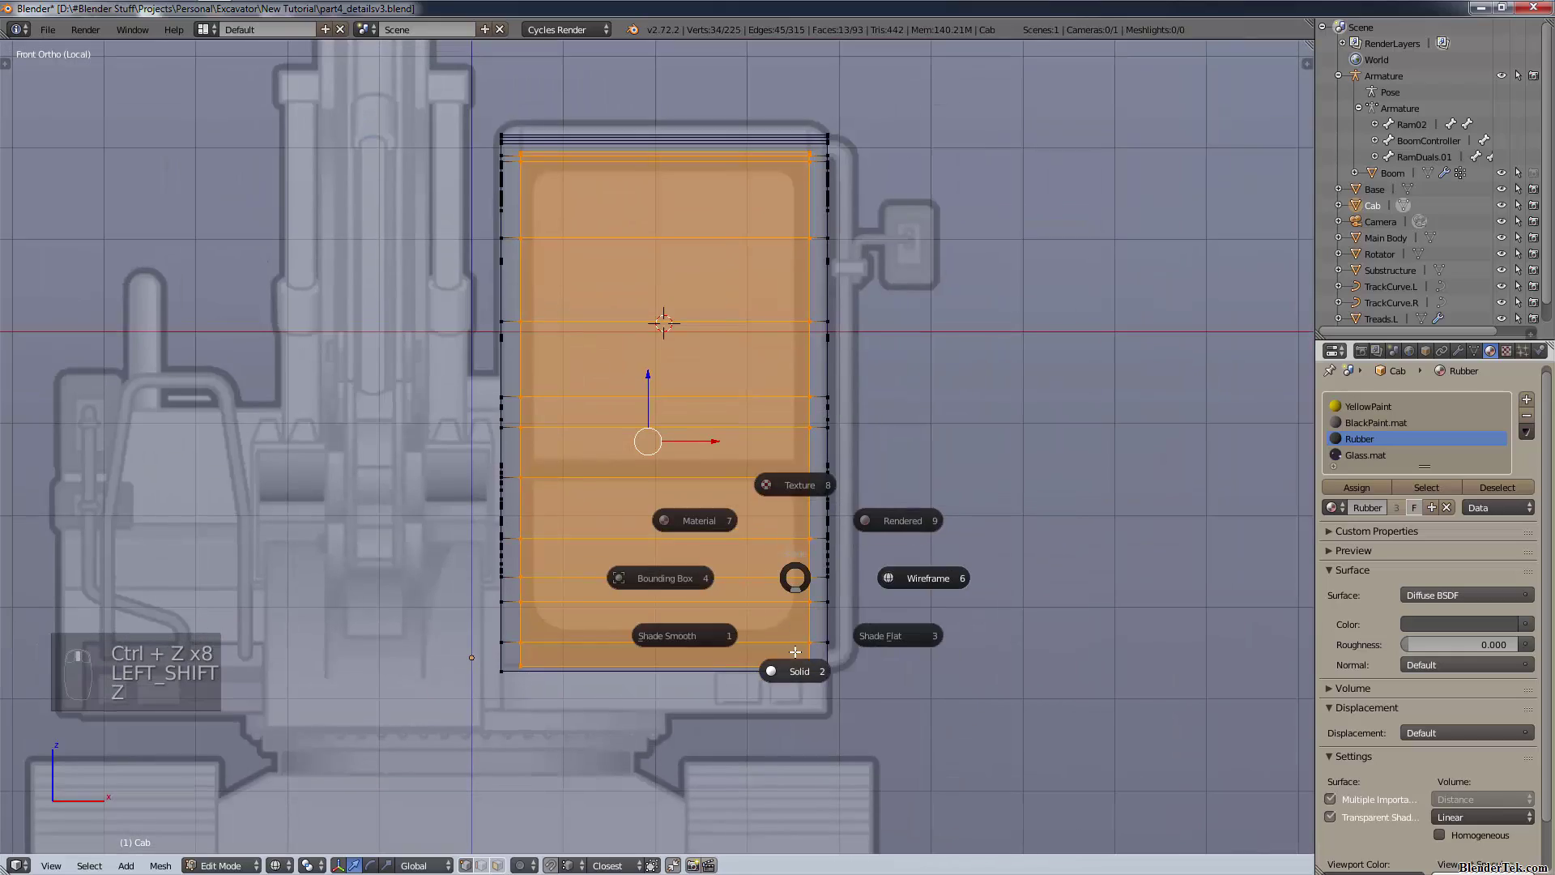
pyautogui.click(796, 662)
pyautogui.moveTo(792, 660)
pyautogui.mouseDown(button='middle')
pyautogui.moveTo(880, 462)
pyautogui.moveTo(917, 434)
pyautogui.moveTo(778, 479)
pyautogui.moveTo(646, 467)
pyautogui.mouseUp(button='middle')
pyautogui.press('a')
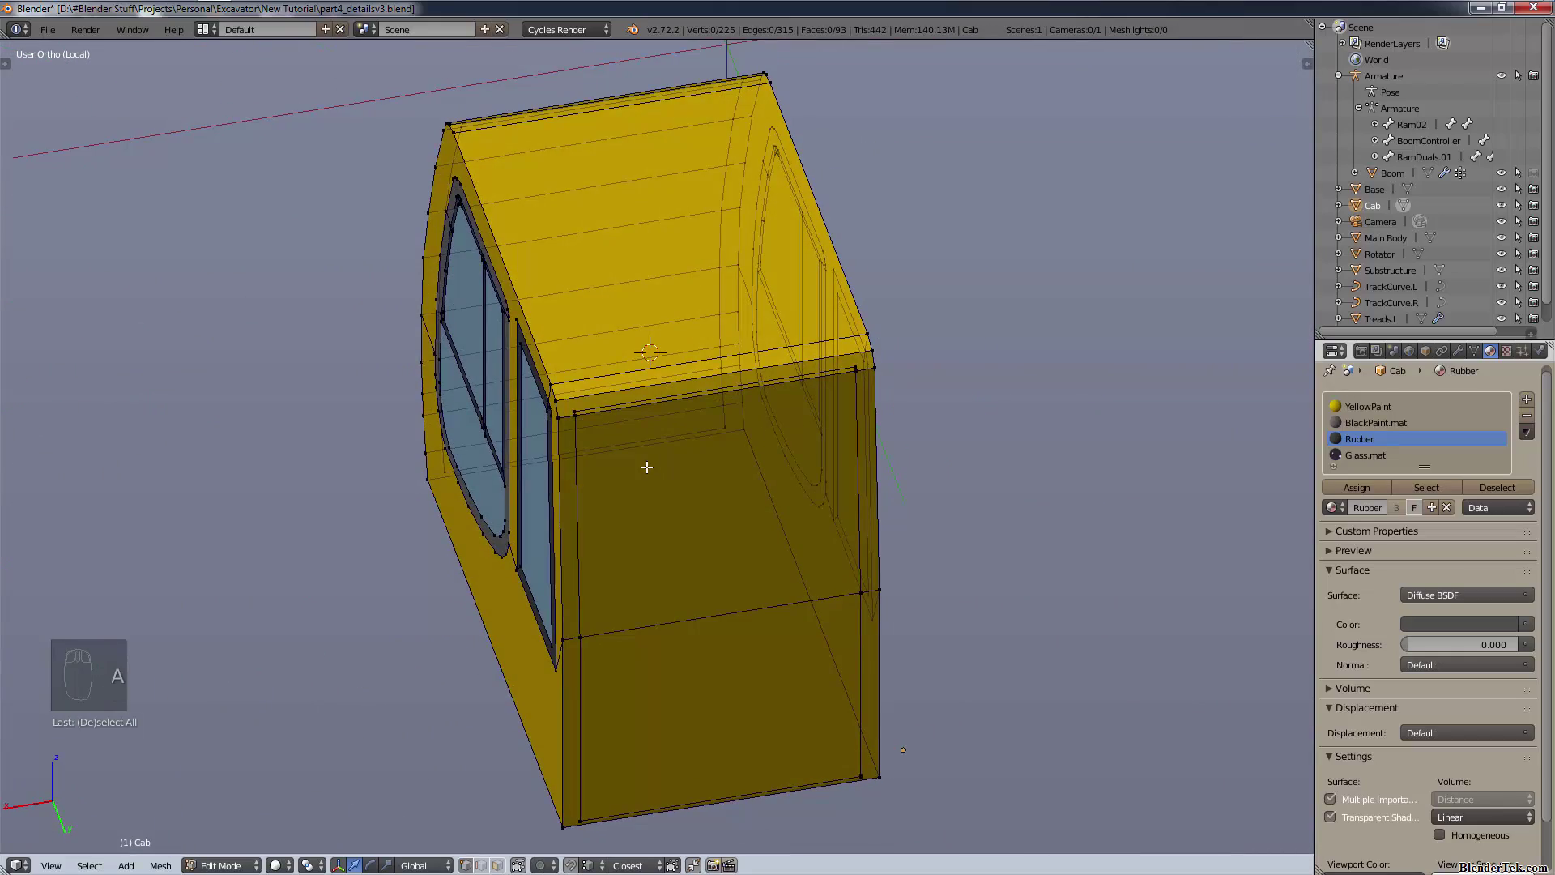
pyautogui.scroll(6, 647, 467)
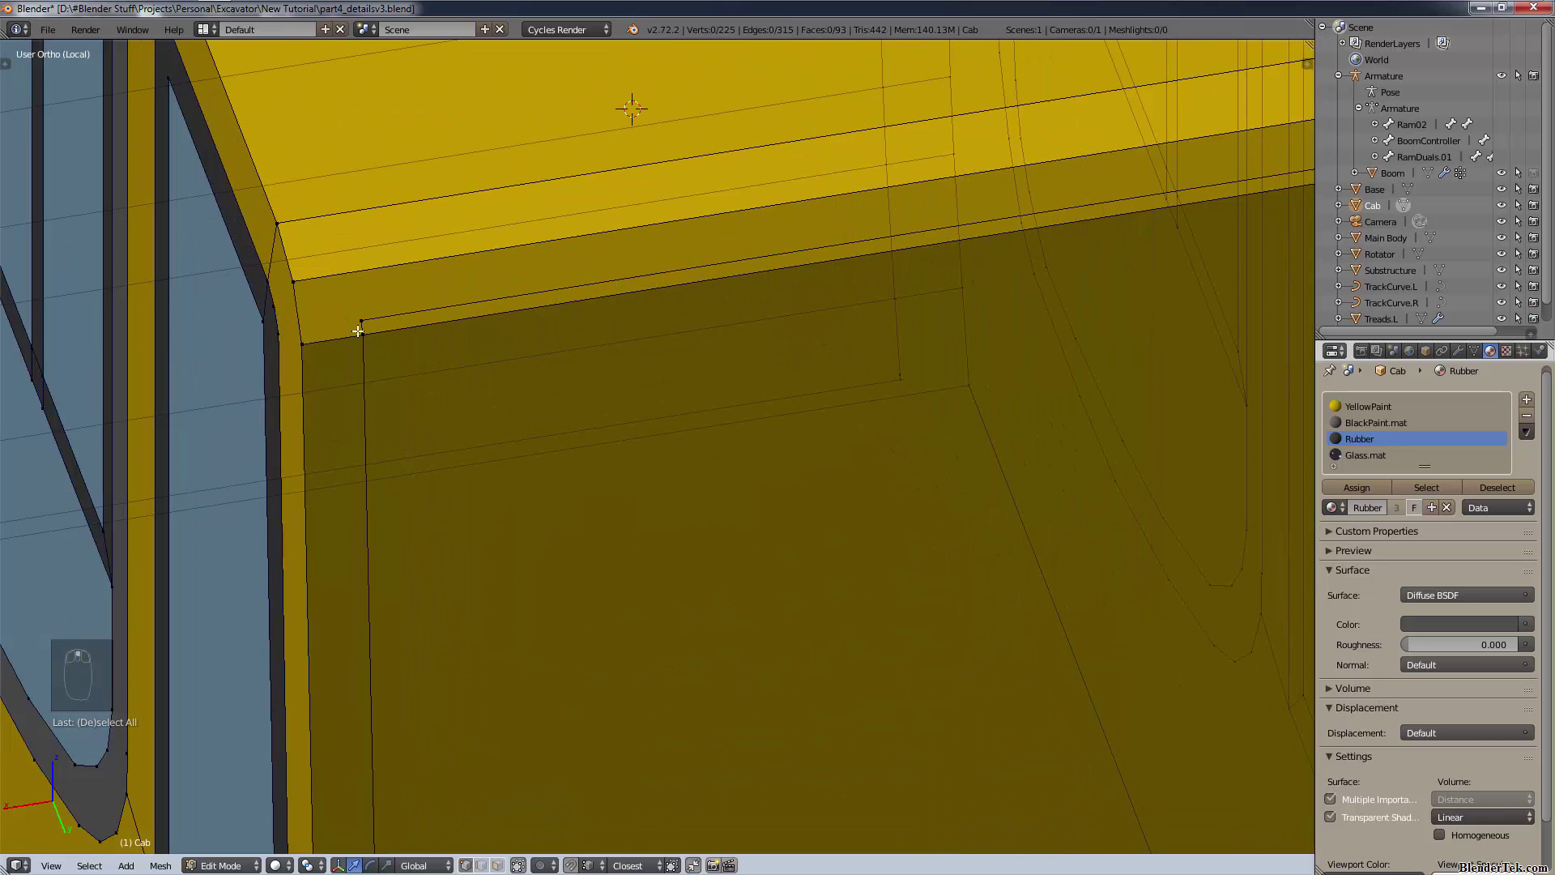
pyautogui.scroll(-8, 519, 299)
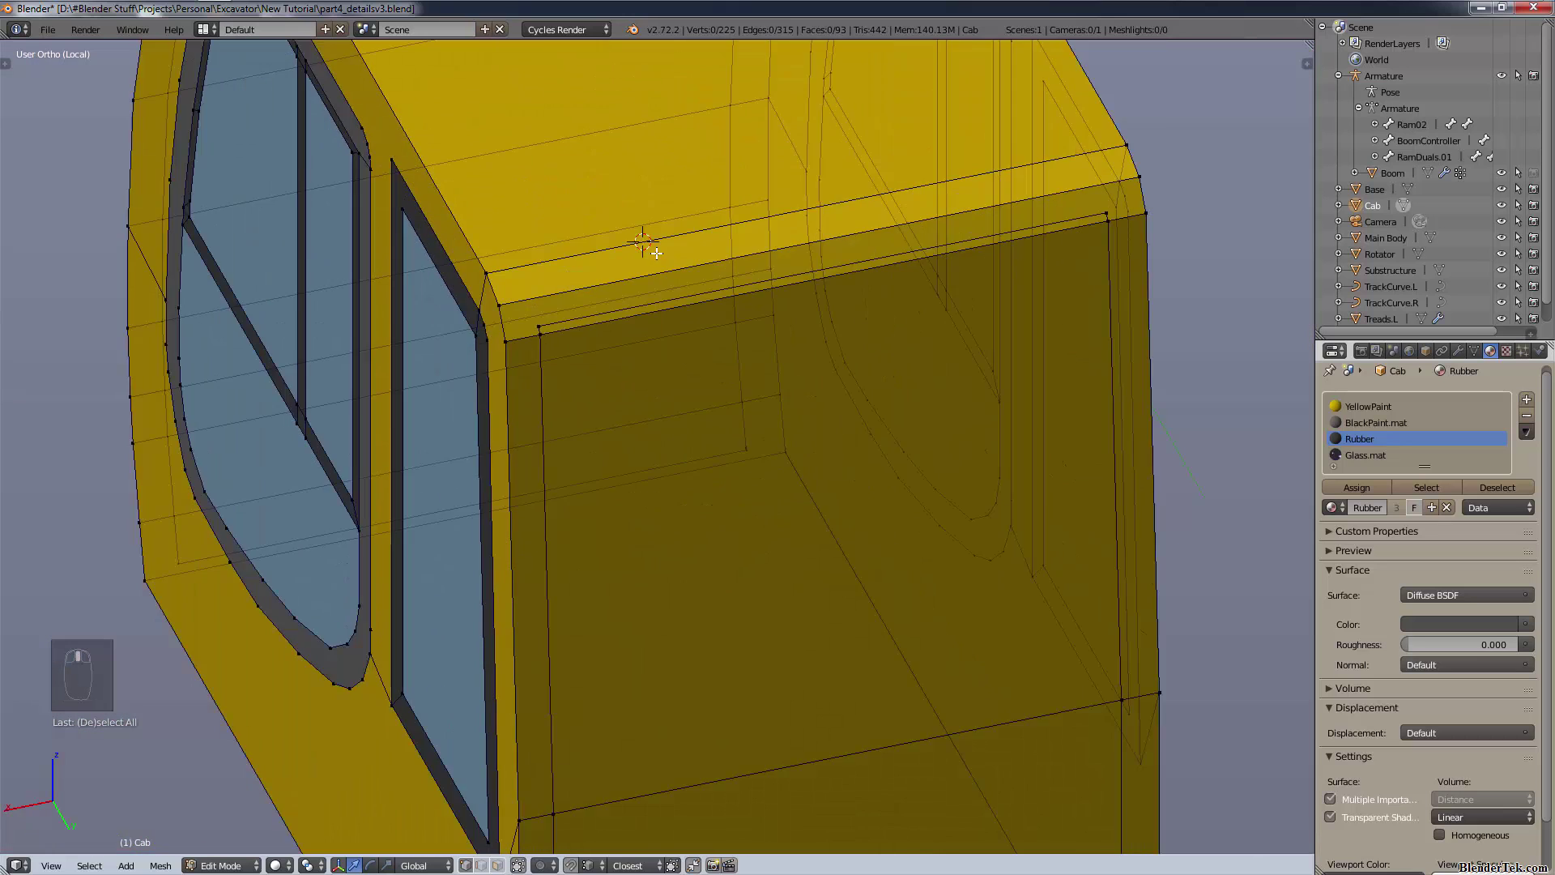
pyautogui.press('KP_7')
pyautogui.press('z')
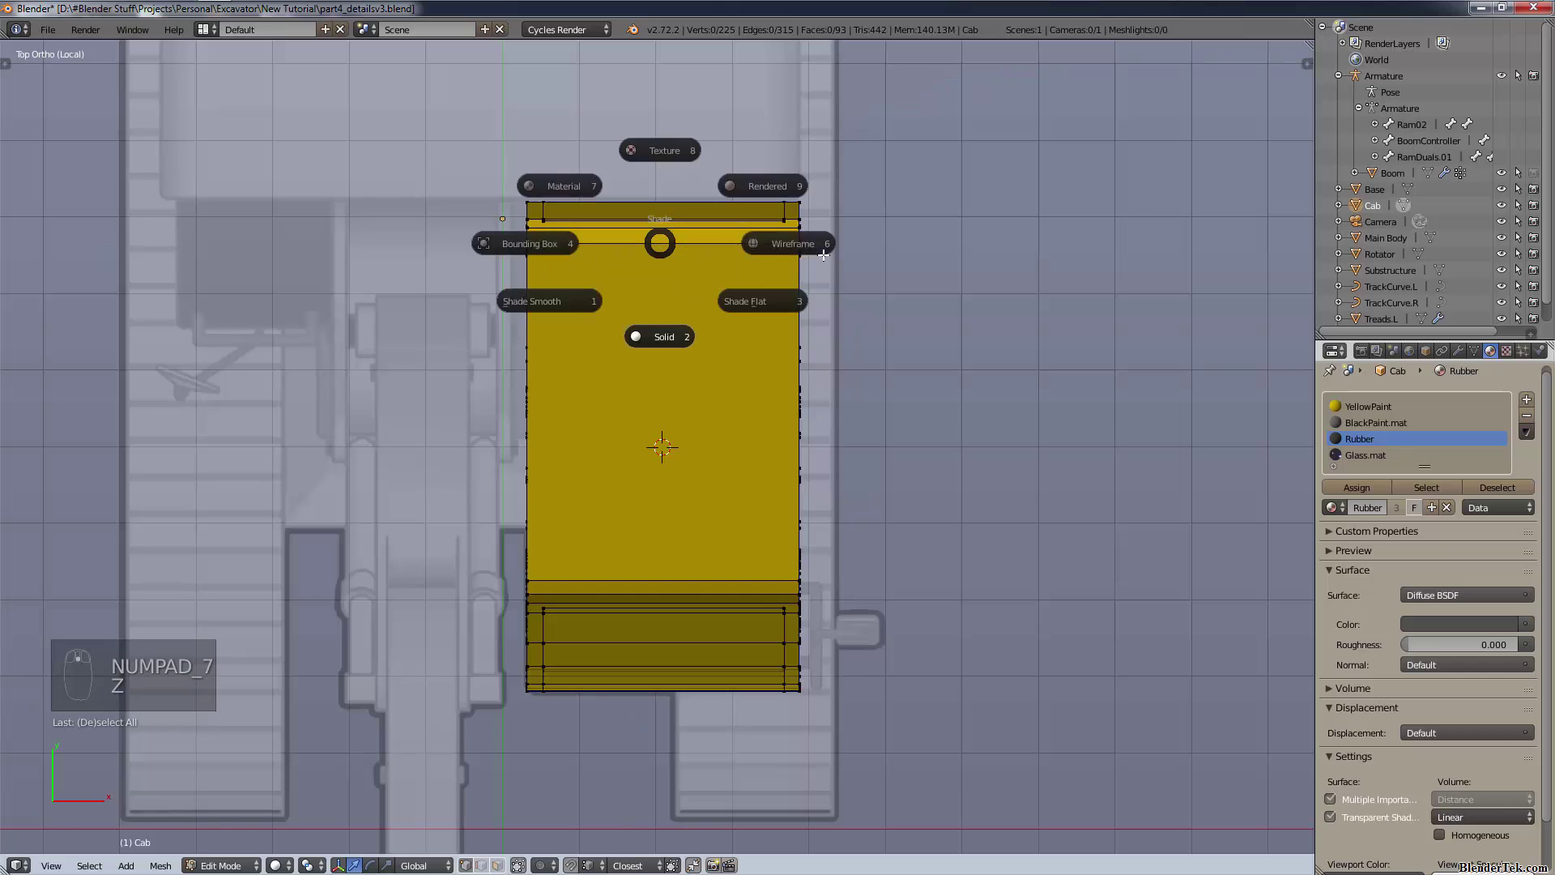
pyautogui.click(818, 247)
pyautogui.scroll(6, 503, 156)
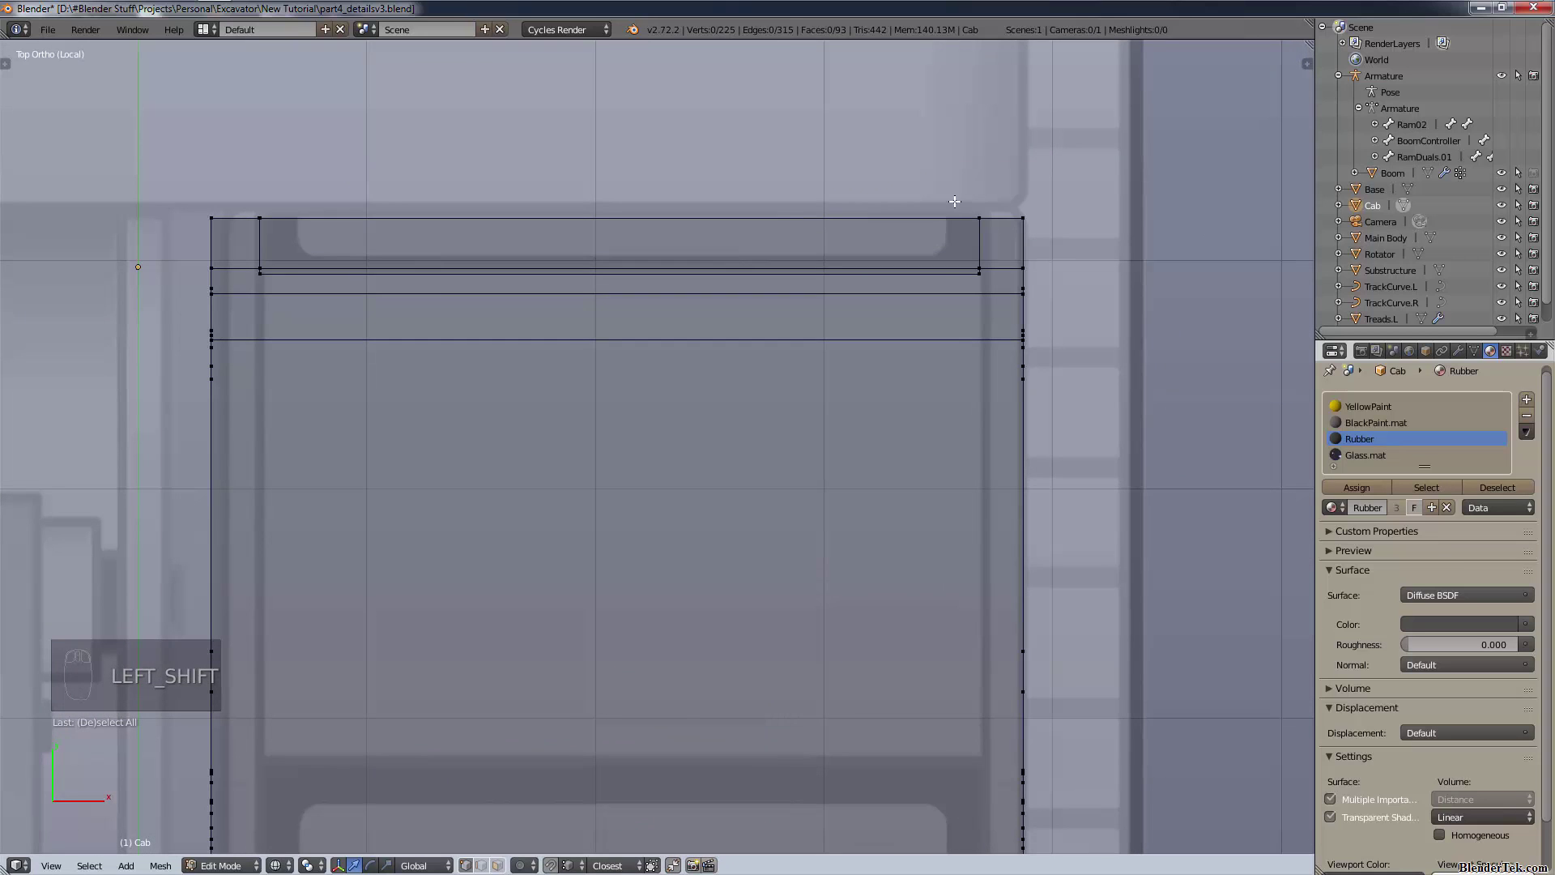
# - In front view, begin a cut-through knife outline up the upper windscreen pane's boom-side edge and around its rounded upper corner
pyautogui.press('KP_1')
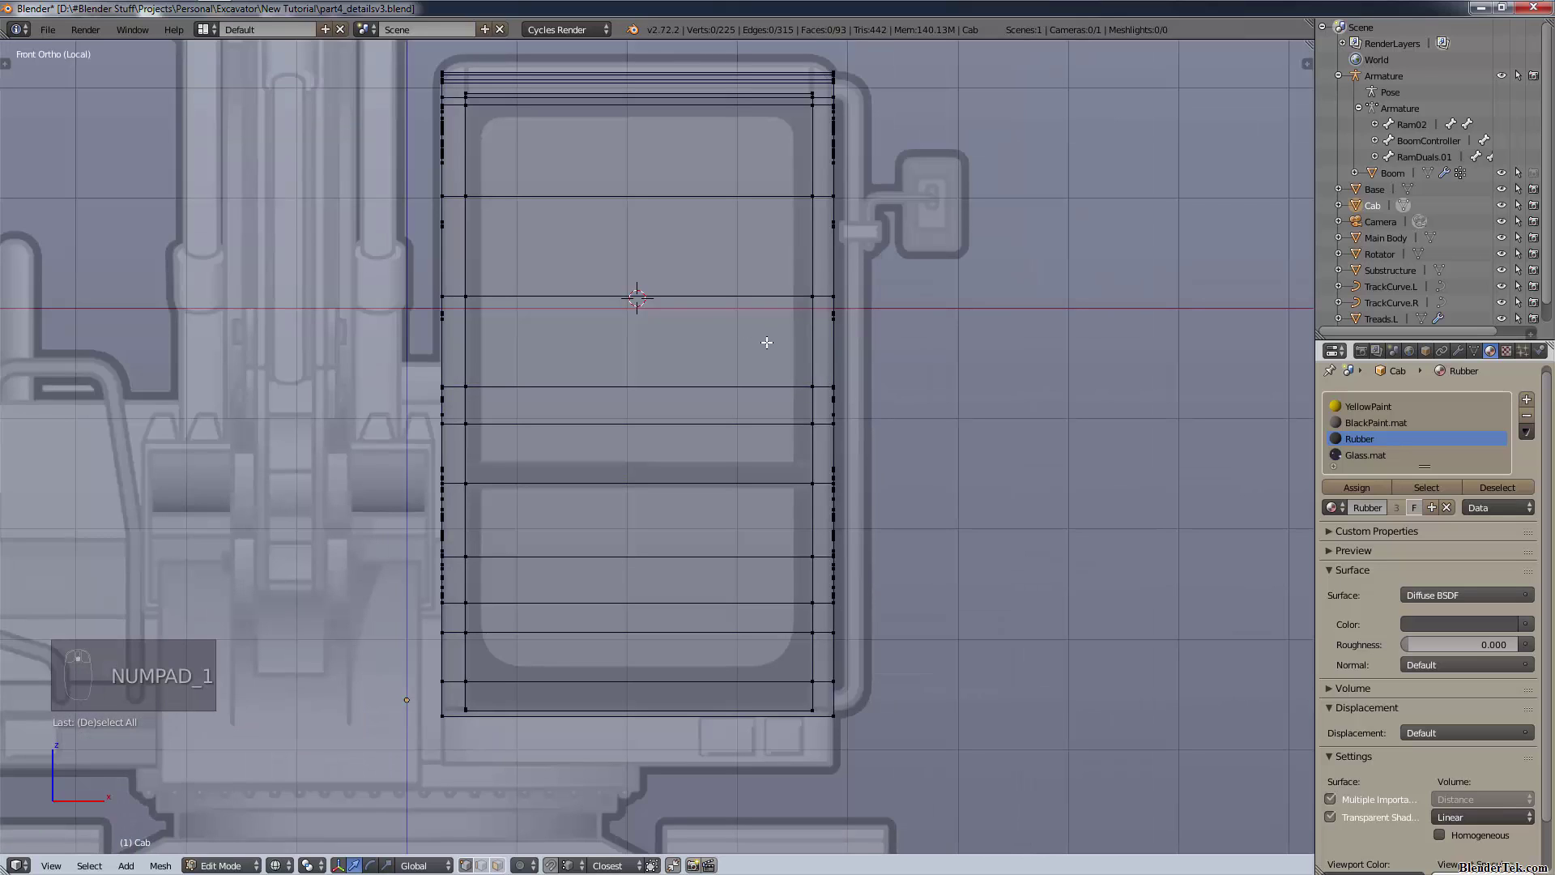
pyautogui.press('k')
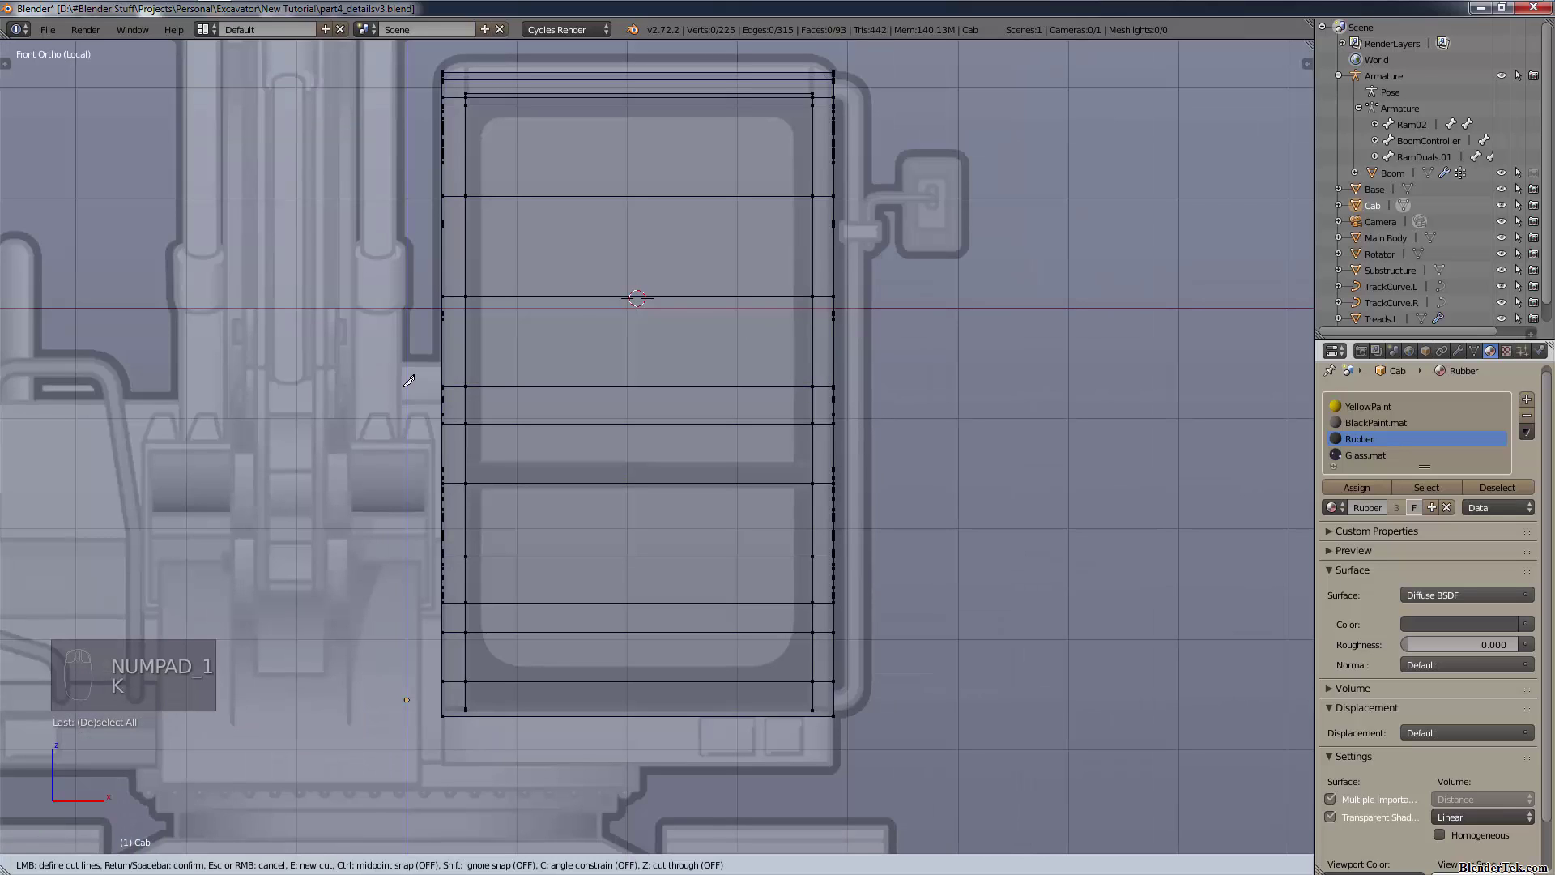
pyautogui.click(484, 459)
pyautogui.press('c')
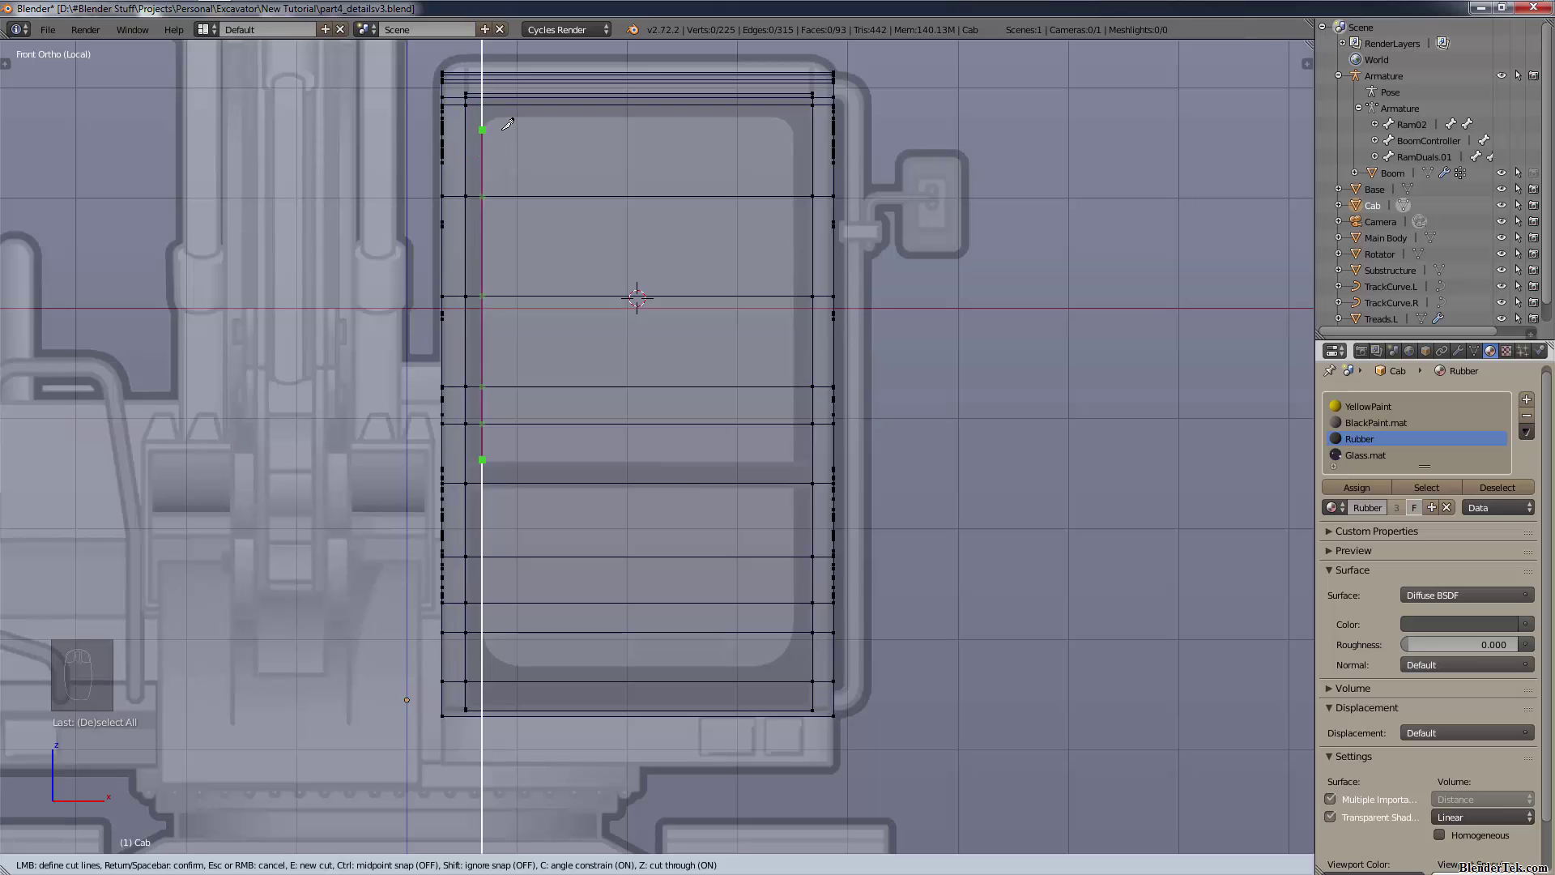
pyautogui.scroll(8, 604, 61)
pyautogui.press('c')
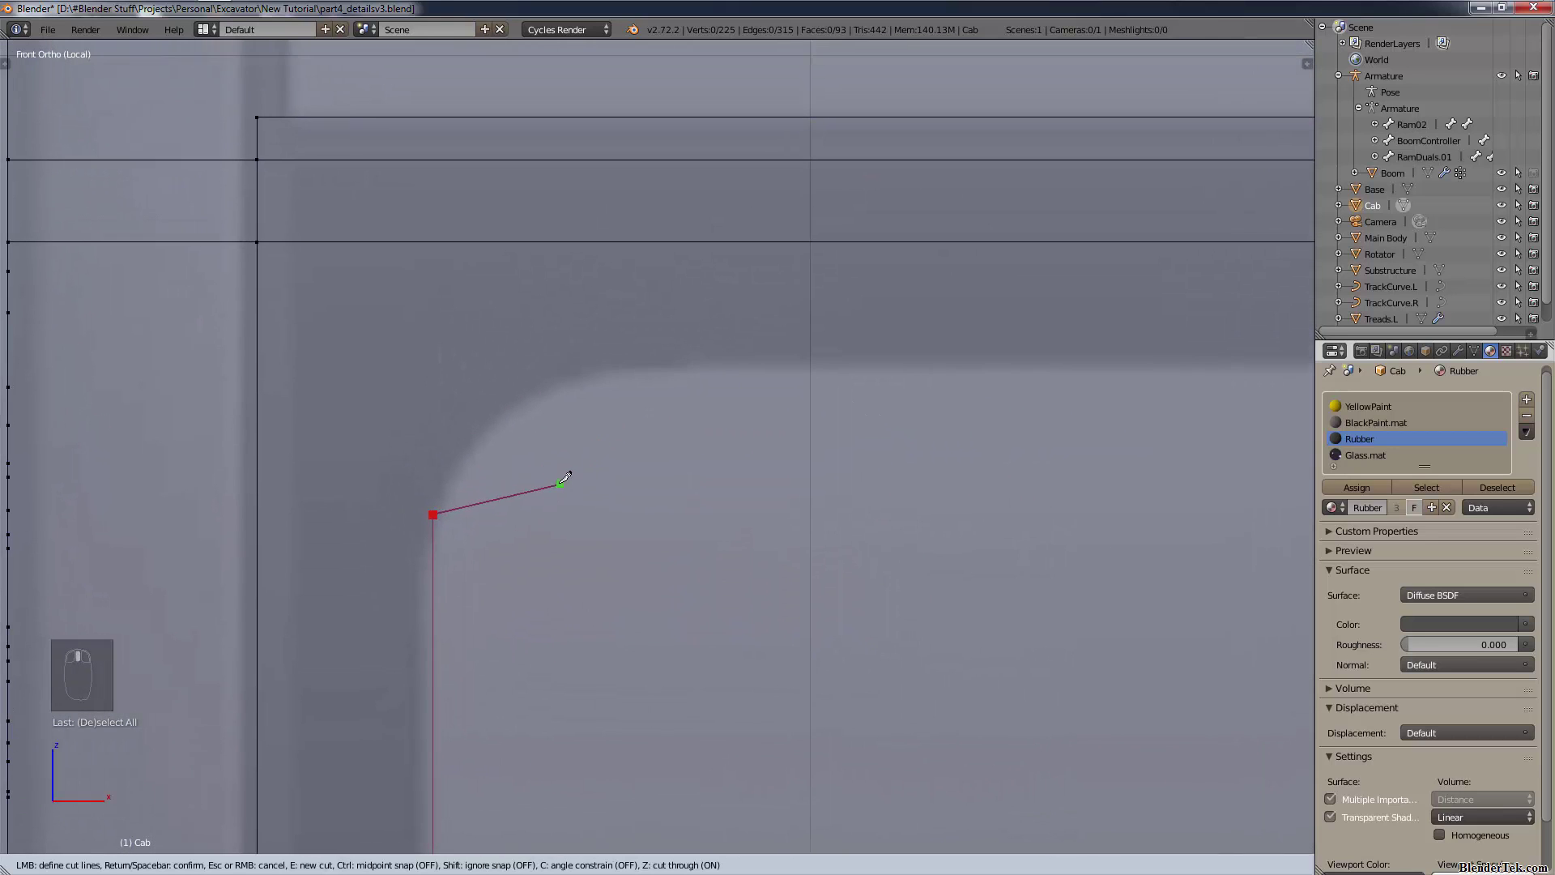
pyautogui.scroll(2, 565, 478)
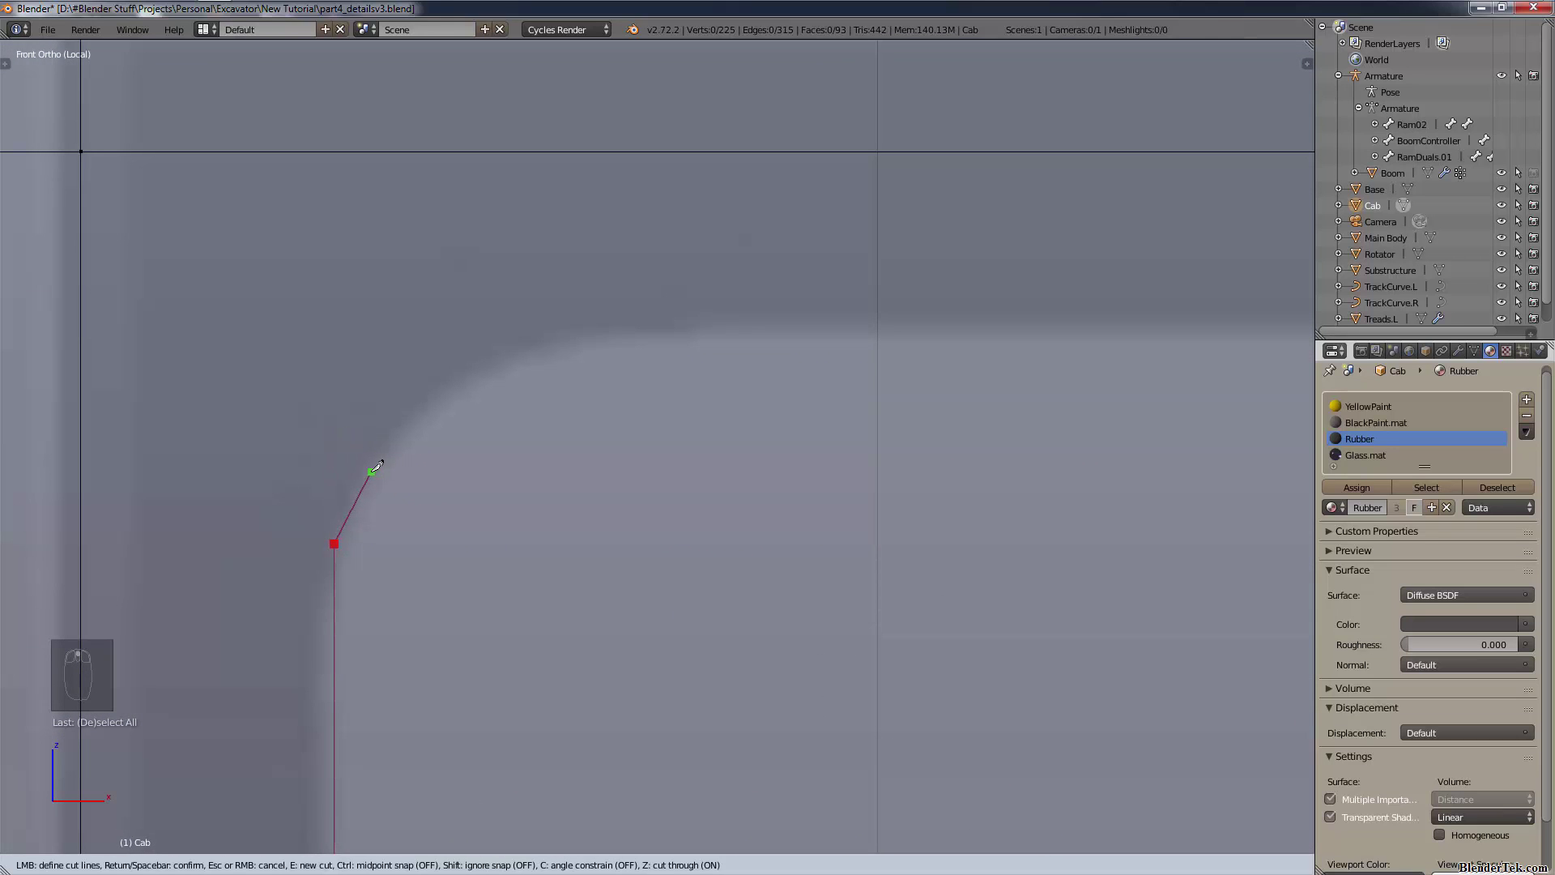
pyautogui.click(453, 387)
pyautogui.click(598, 334)
# - Continue the knife outline straight along the upper pane's top edge and around its outer rounded corner, following the reference
pyautogui.scroll(-6, 625, 343)
pyautogui.scroll(5, 454, 506)
pyautogui.press('c')
pyautogui.click(559, 197)
pyautogui.keyDown('shift'); pyautogui.moveTo(1089, 569); pyautogui.dragTo(439, 509, button='middle'); pyautogui.keyUp('shift')
pyautogui.press('c')
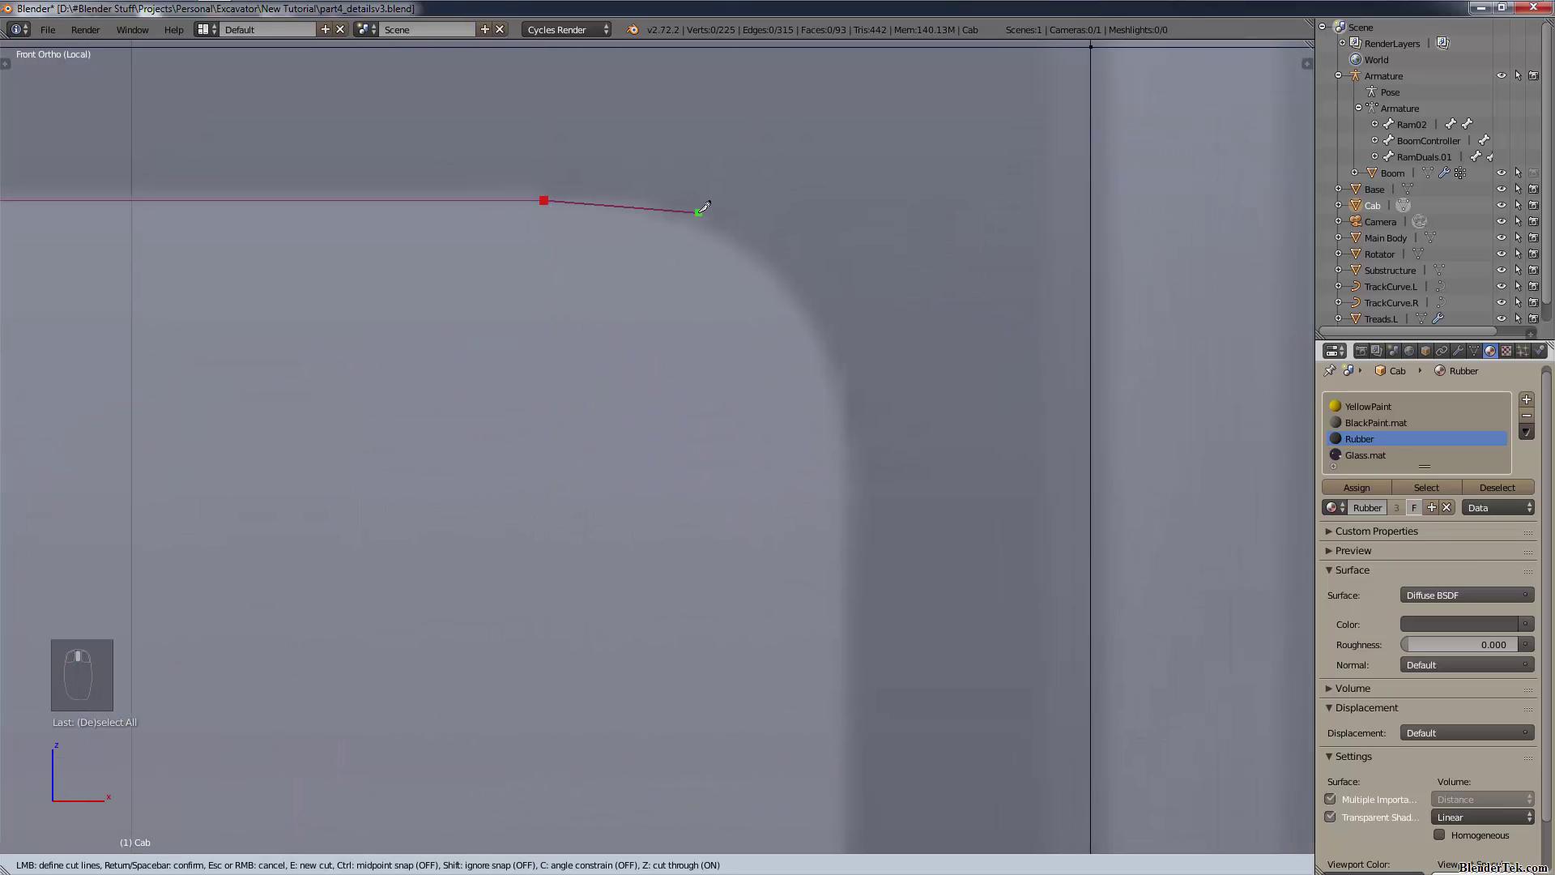
pyautogui.click(694, 218)
pyautogui.click(809, 307)
pyautogui.click(847, 423)
# - Run the knife outline down the upper pane's outer side and along its bottom edge, close it at the starting point and apply it
pyautogui.scroll(-4, 843, 503)
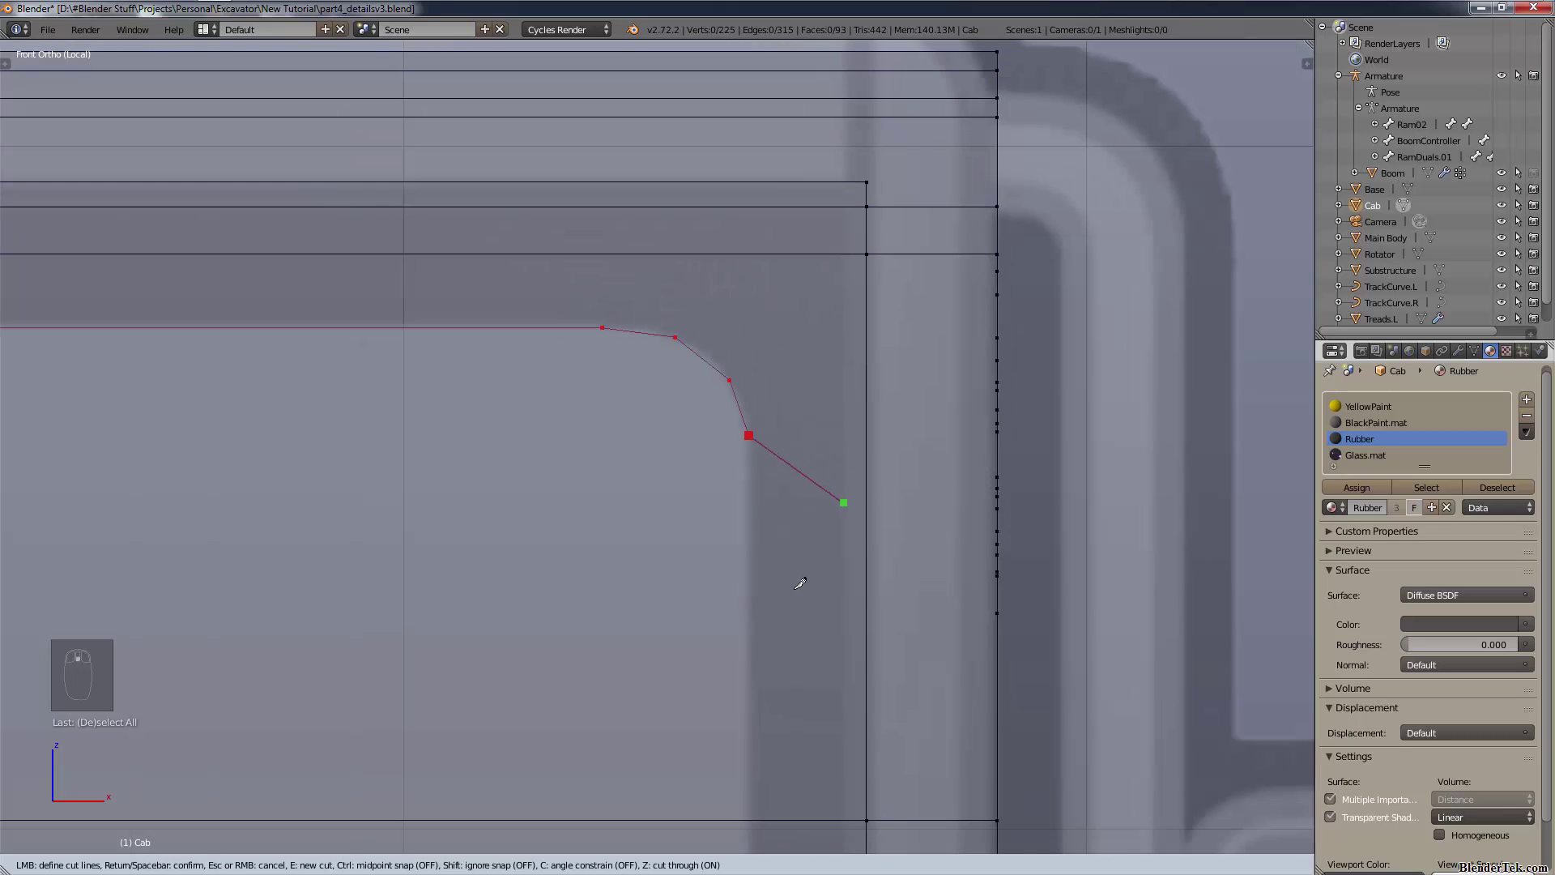
pyautogui.keyDown('shift'); pyautogui.moveTo(796, 586); pyautogui.dragTo(808, 91, button='middle'); pyautogui.keyUp('shift')
pyautogui.scroll(-11, 747, 538)
pyautogui.moveTo(735, 543)
pyautogui.keyDown('shift'); pyautogui.mouseDown(button='middle')
pyautogui.moveTo(839, 122)
pyautogui.moveTo(368, 689)
pyautogui.moveTo(394, 688)
pyautogui.mouseUp(button='middle'); pyautogui.keyUp('shift')
pyautogui.scroll(6, 800, 148)
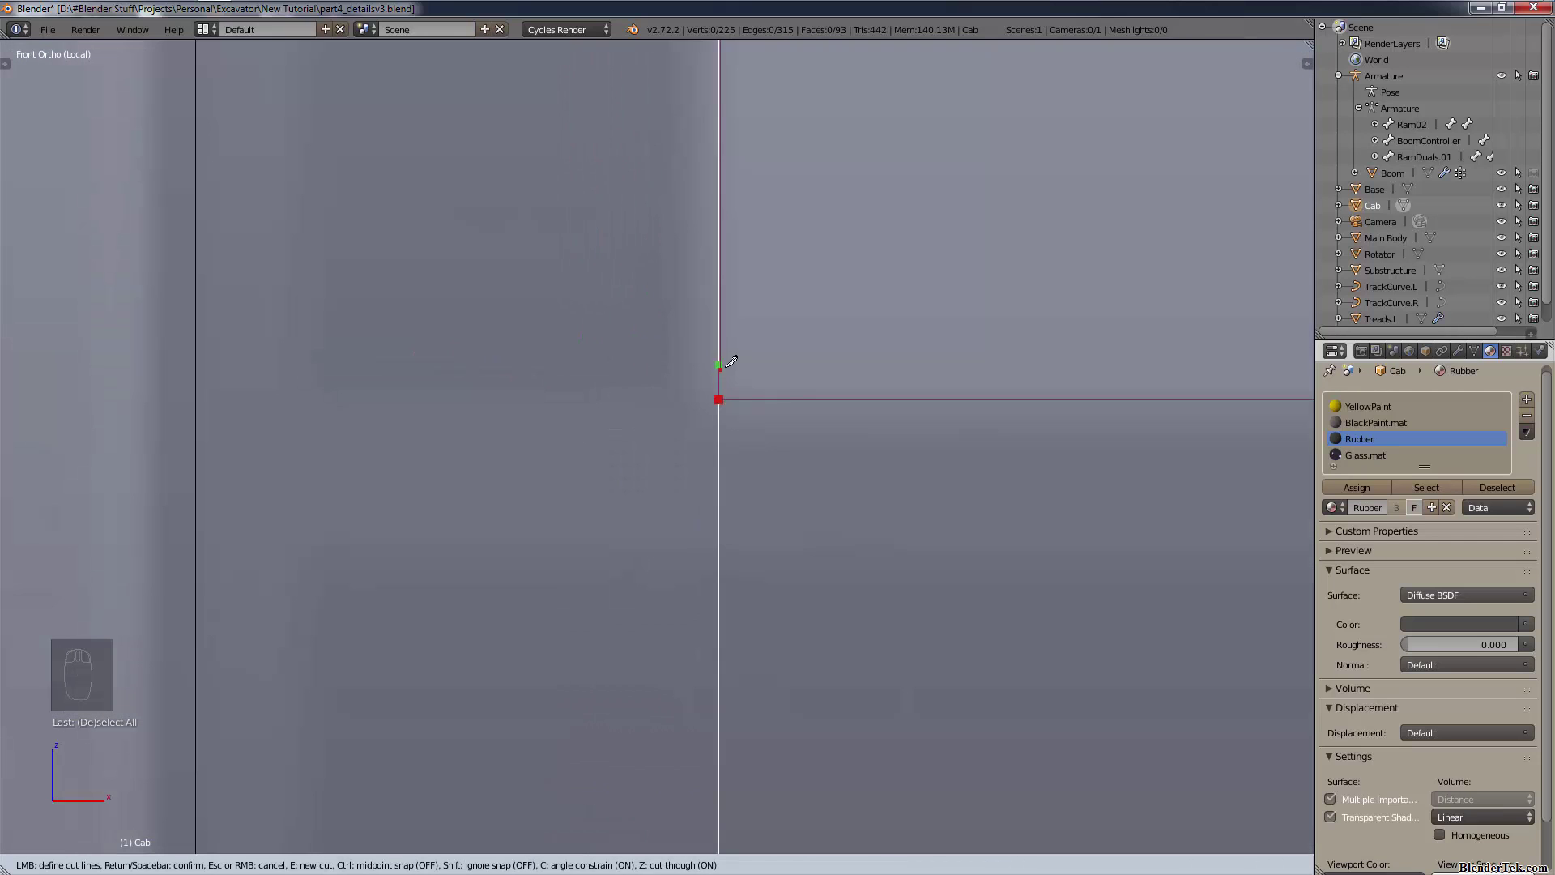
pyautogui.press('c')
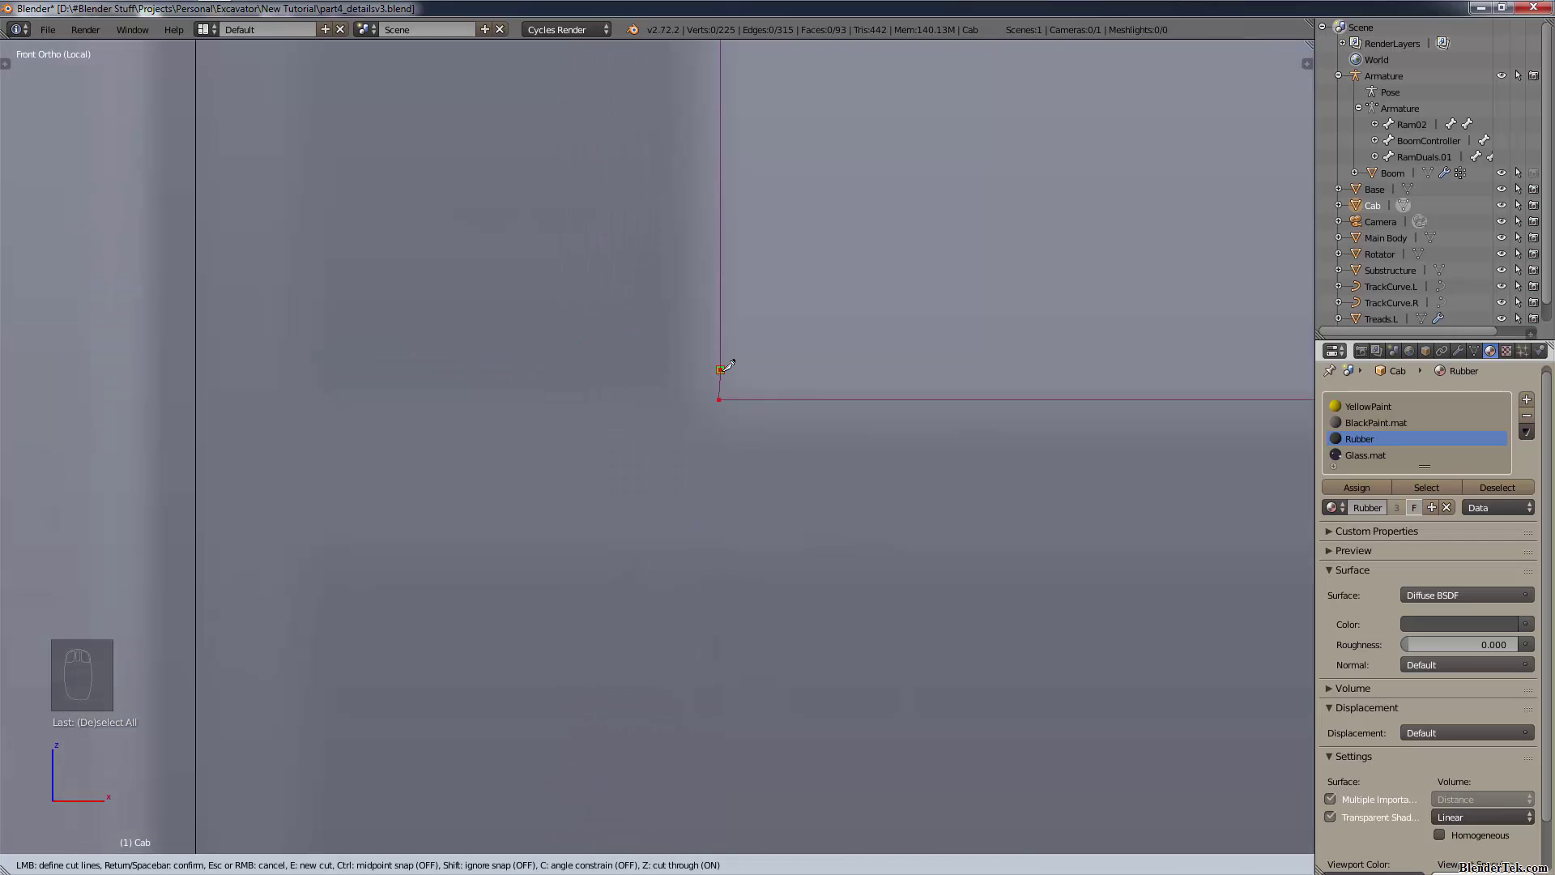
pyautogui.press('Return')
pyautogui.scroll(-6, 872, 469)
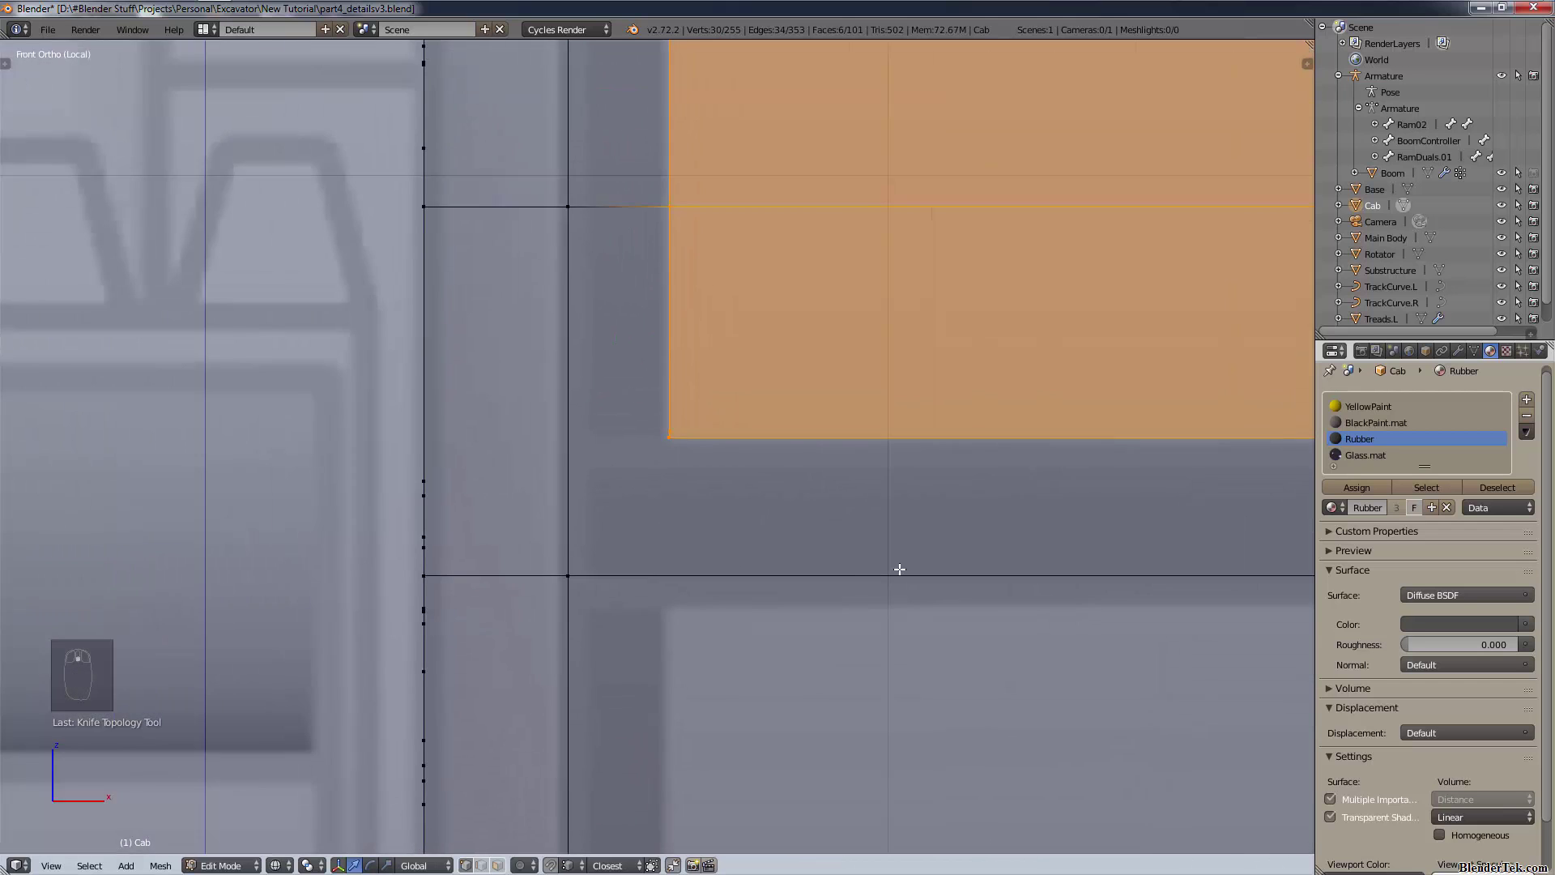
# - Knife a cut-through outline of the lower windscreen pane in wireframe, with a straight top edge and two rounded bottom corners
pyautogui.scroll(-2, 866, 573)
pyautogui.scroll(5, 958, 585)
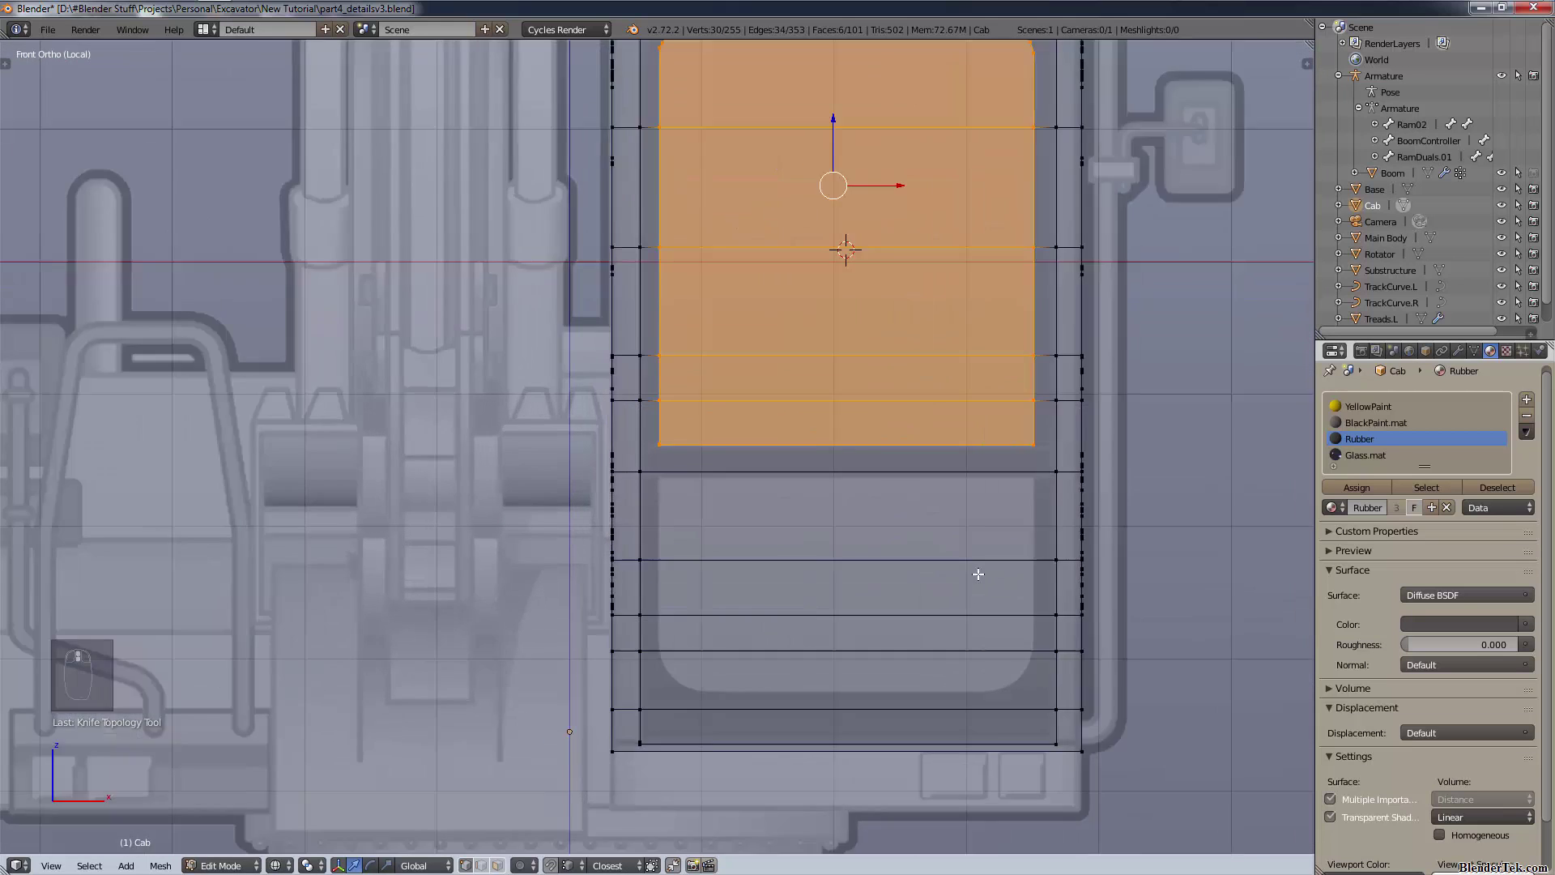
pyautogui.press('a')
pyautogui.hotkey('shift', 'z')
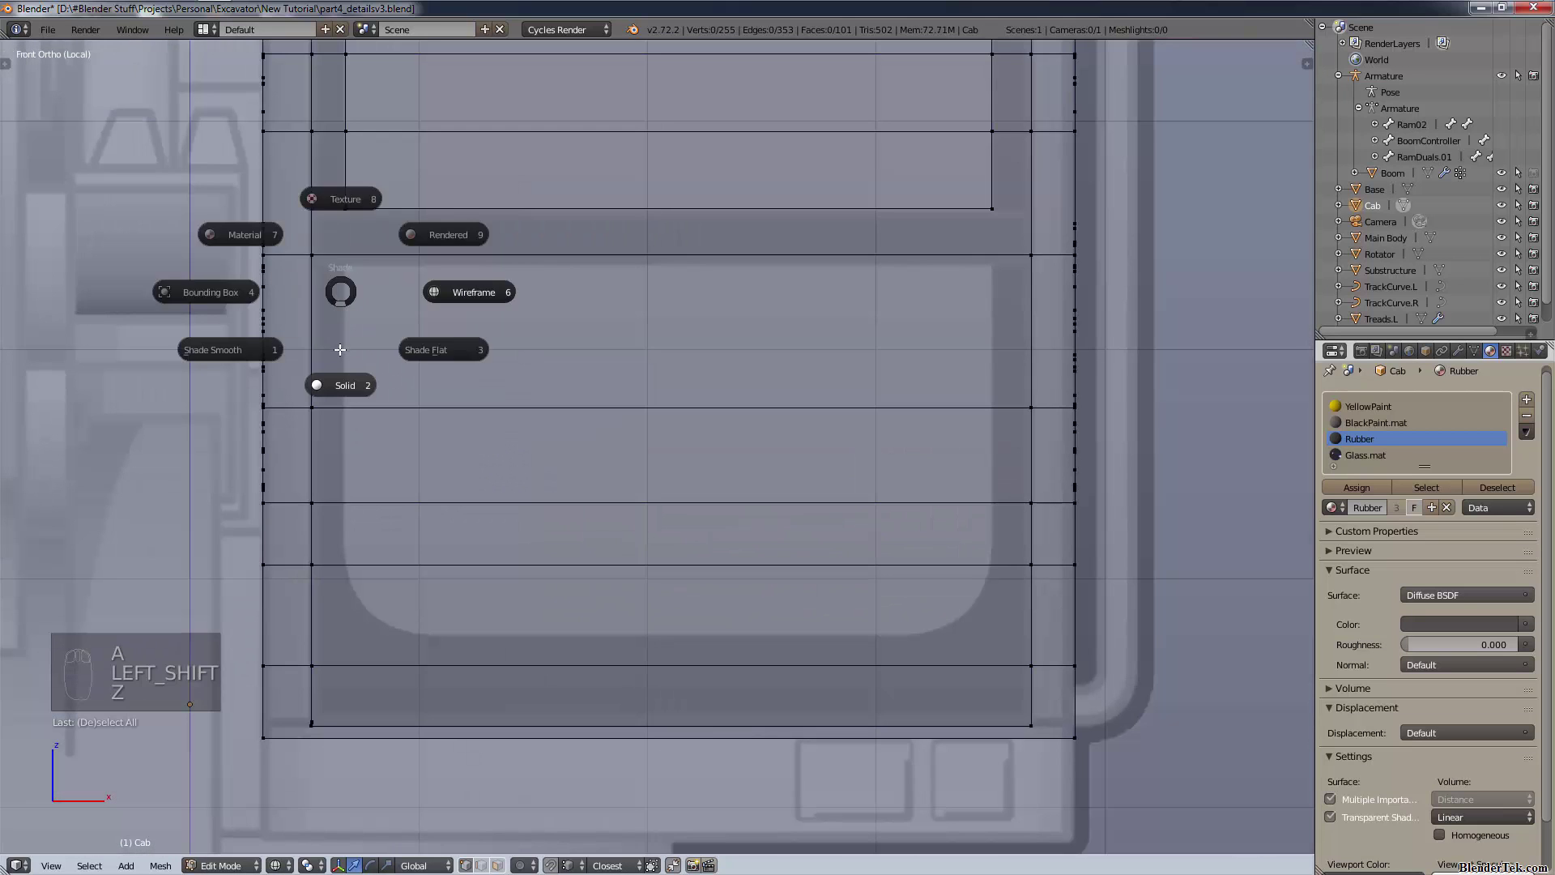
pyautogui.click(338, 374)
pyautogui.press('z')
pyautogui.click(580, 371)
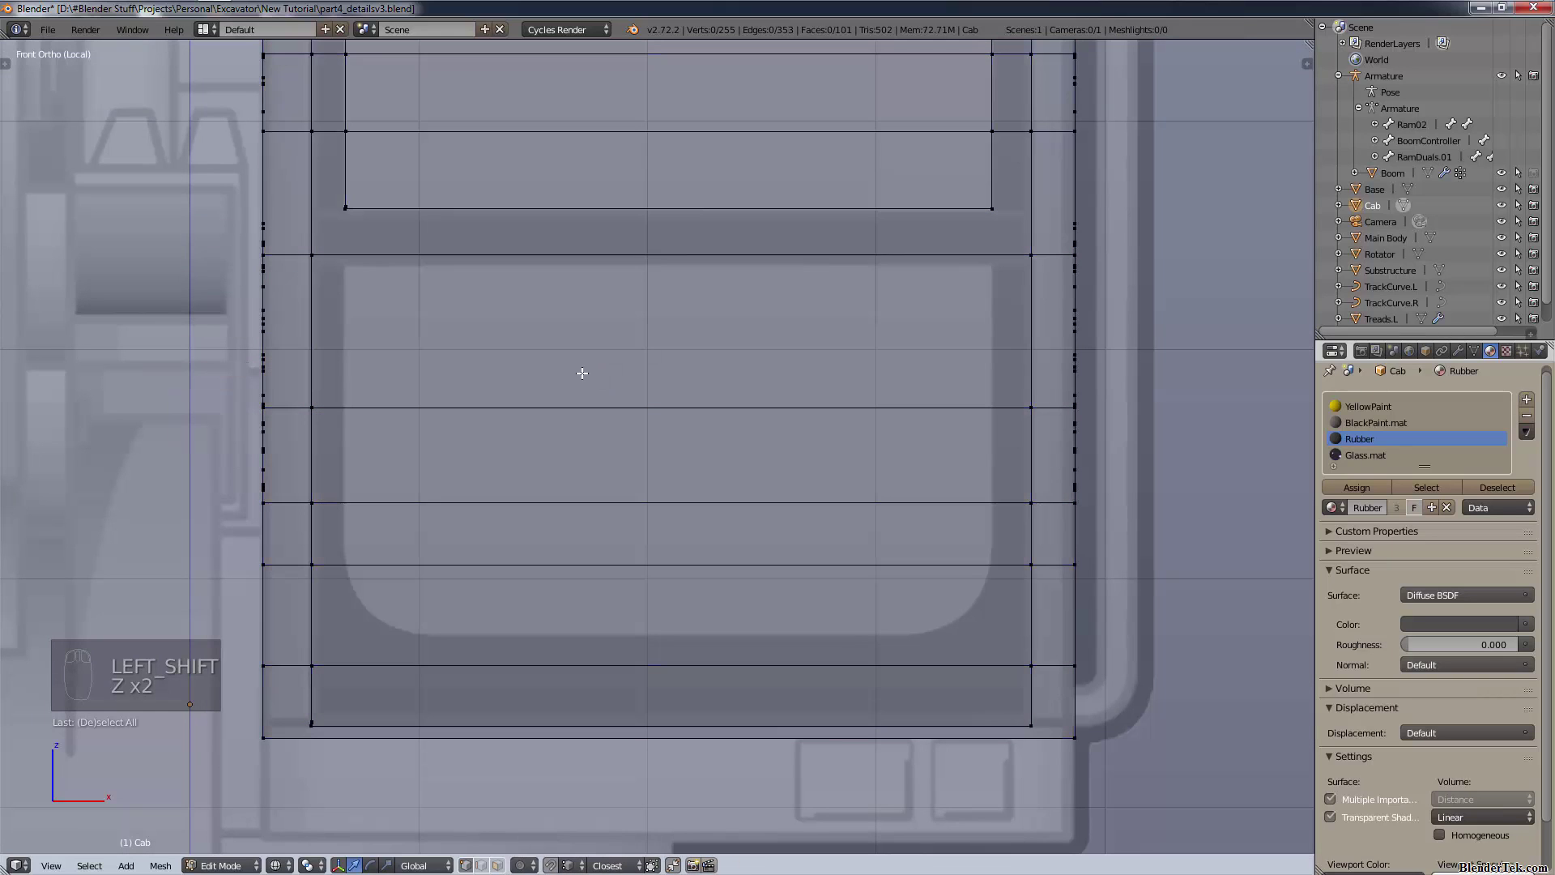
pyautogui.press('k')
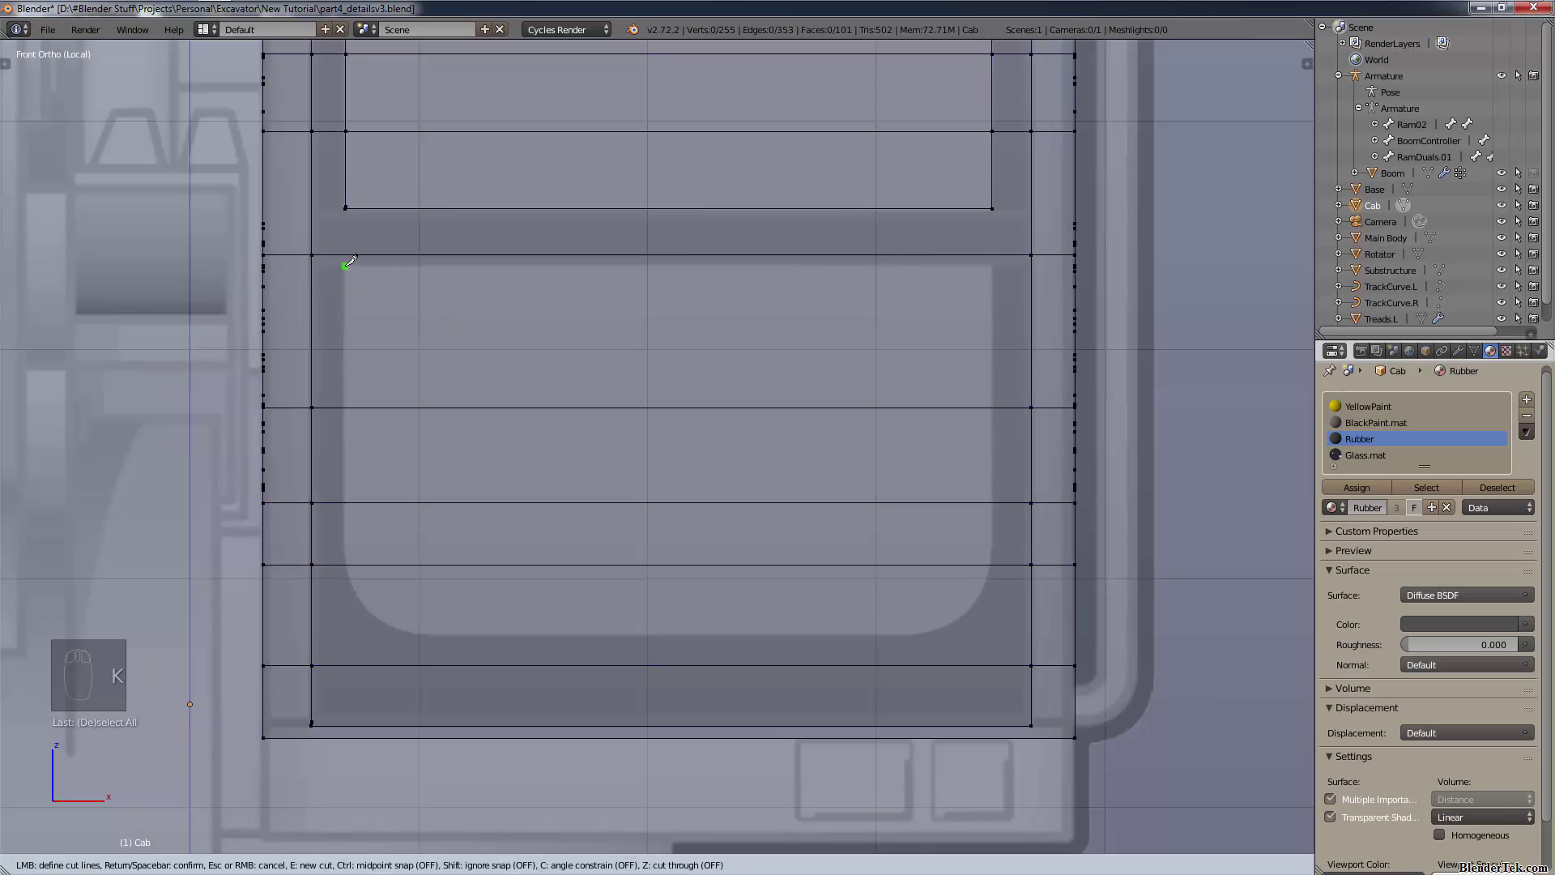
pyautogui.press('z')
pyautogui.click(347, 265)
pyautogui.press('c')
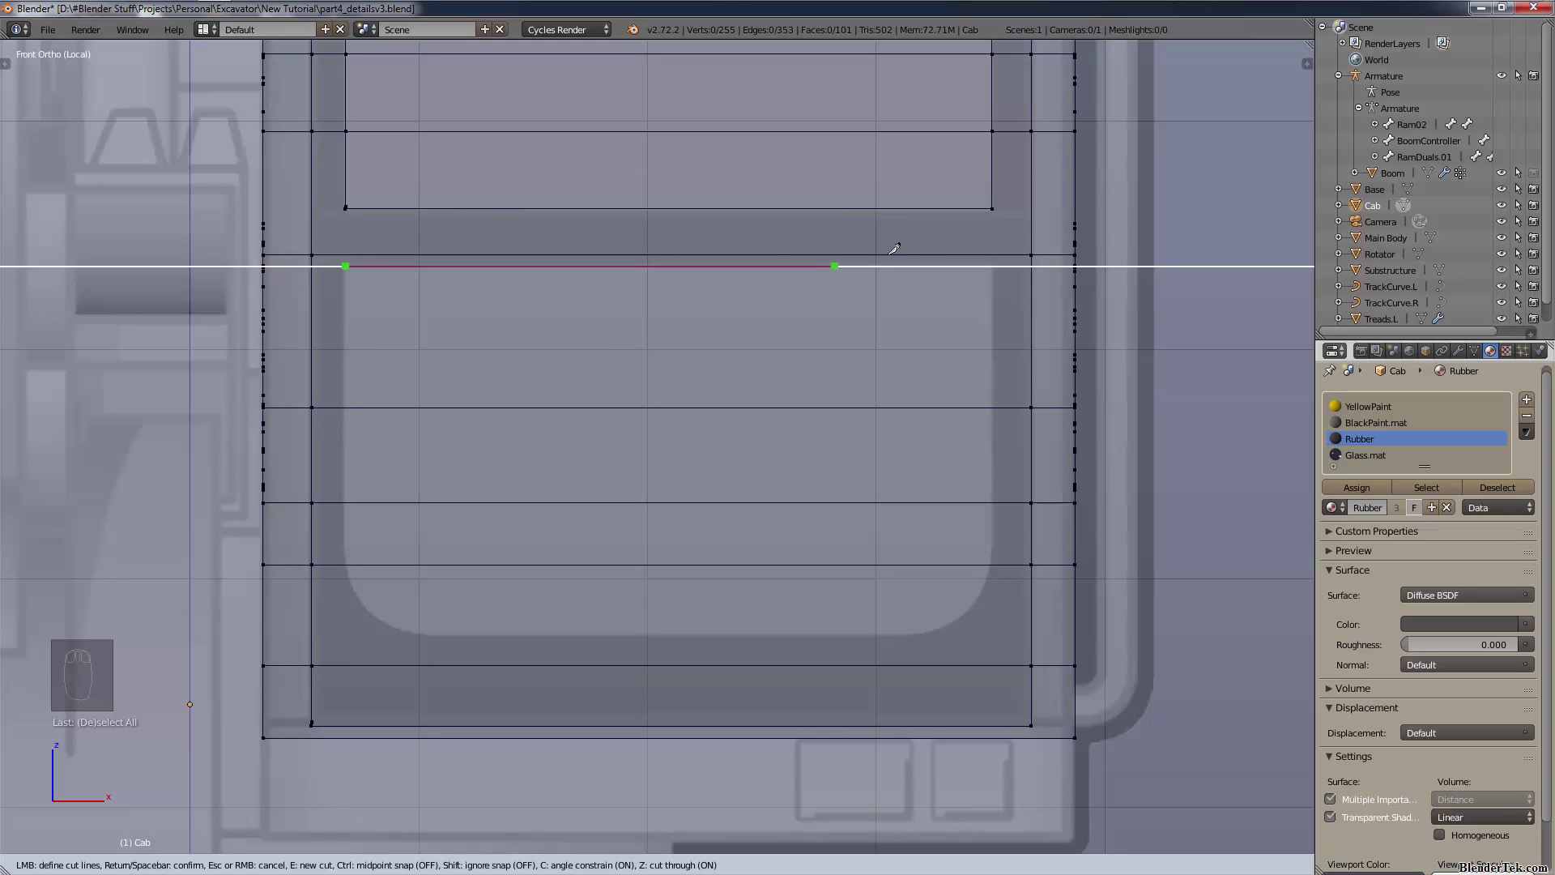
pyautogui.click(994, 273)
pyautogui.press('Return')
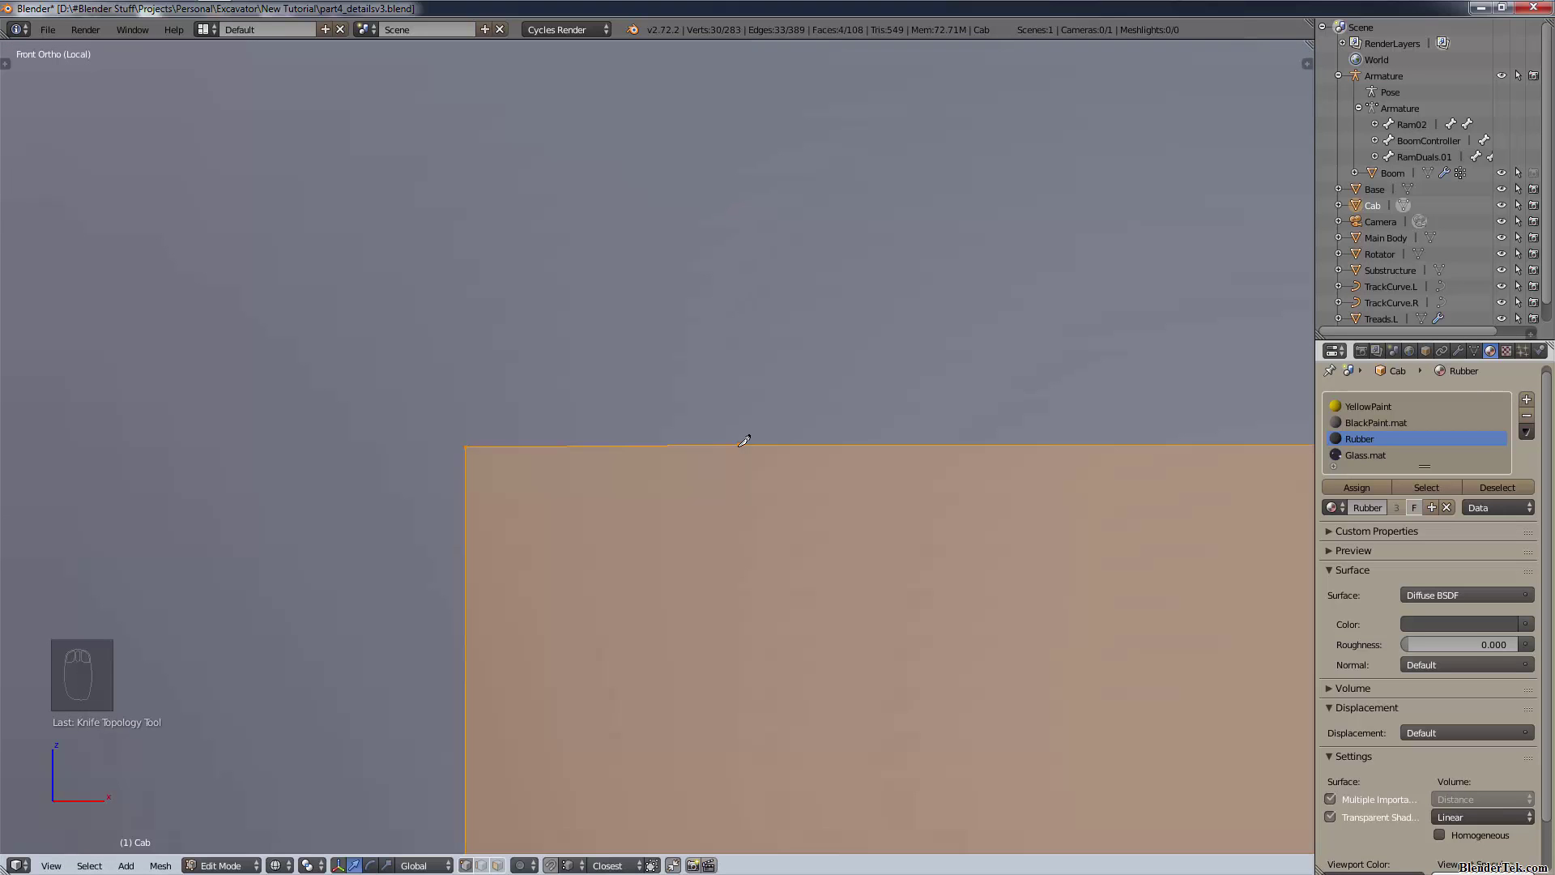
# - Examine the lower pane's outline and the surrounding edges in both solid and wireframe shading
pyautogui.scroll(-3, 839, 561)
pyautogui.scroll(-5, 839, 561)
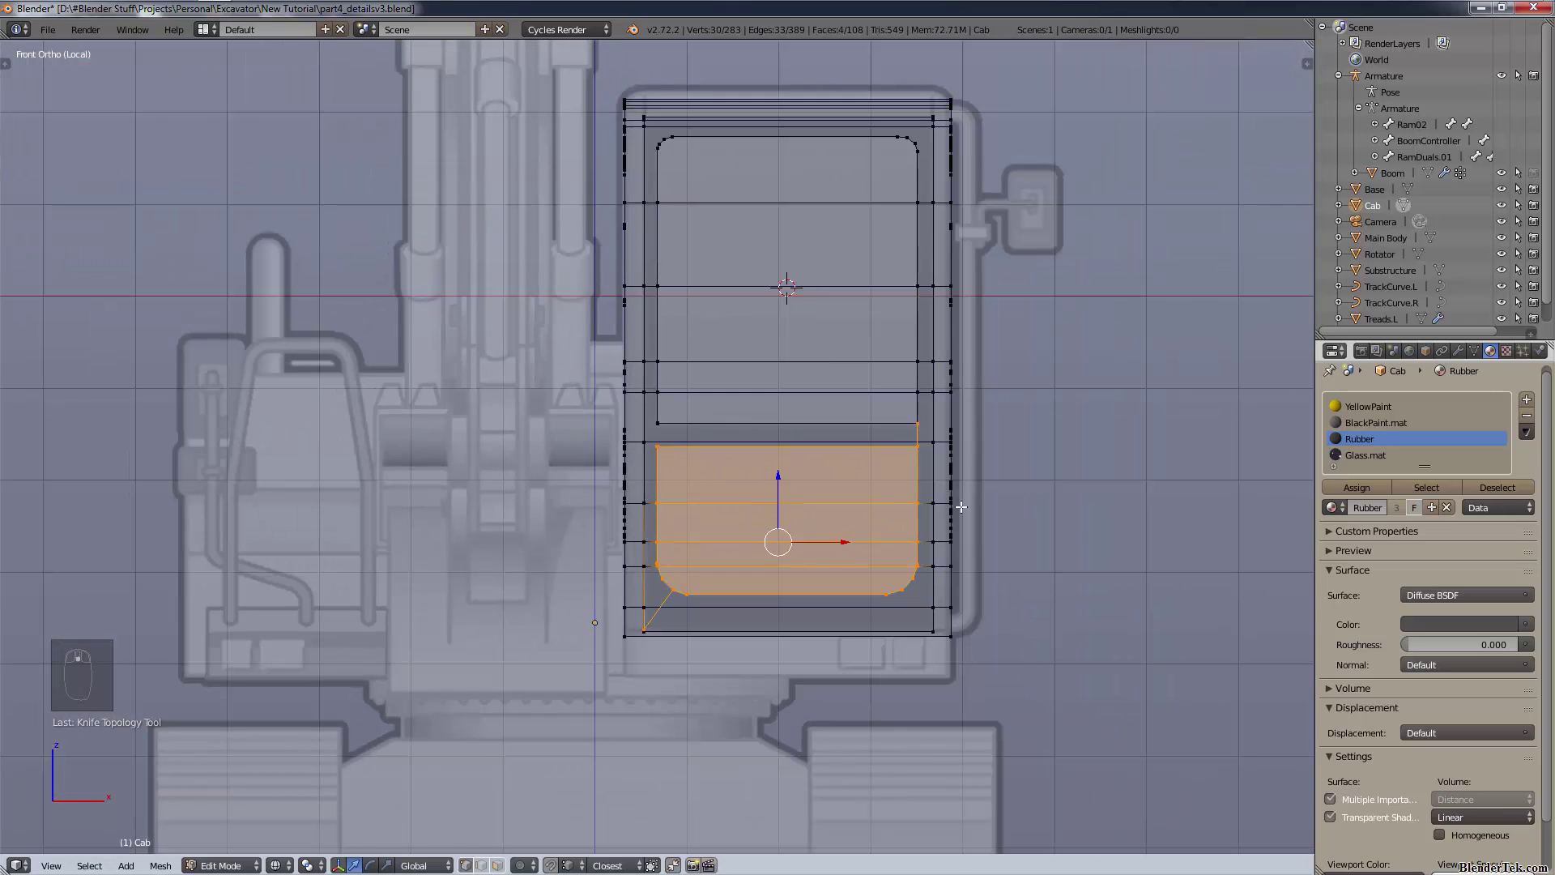
pyautogui.scroll(2, 946, 474)
pyautogui.press('a')
pyautogui.press('z')
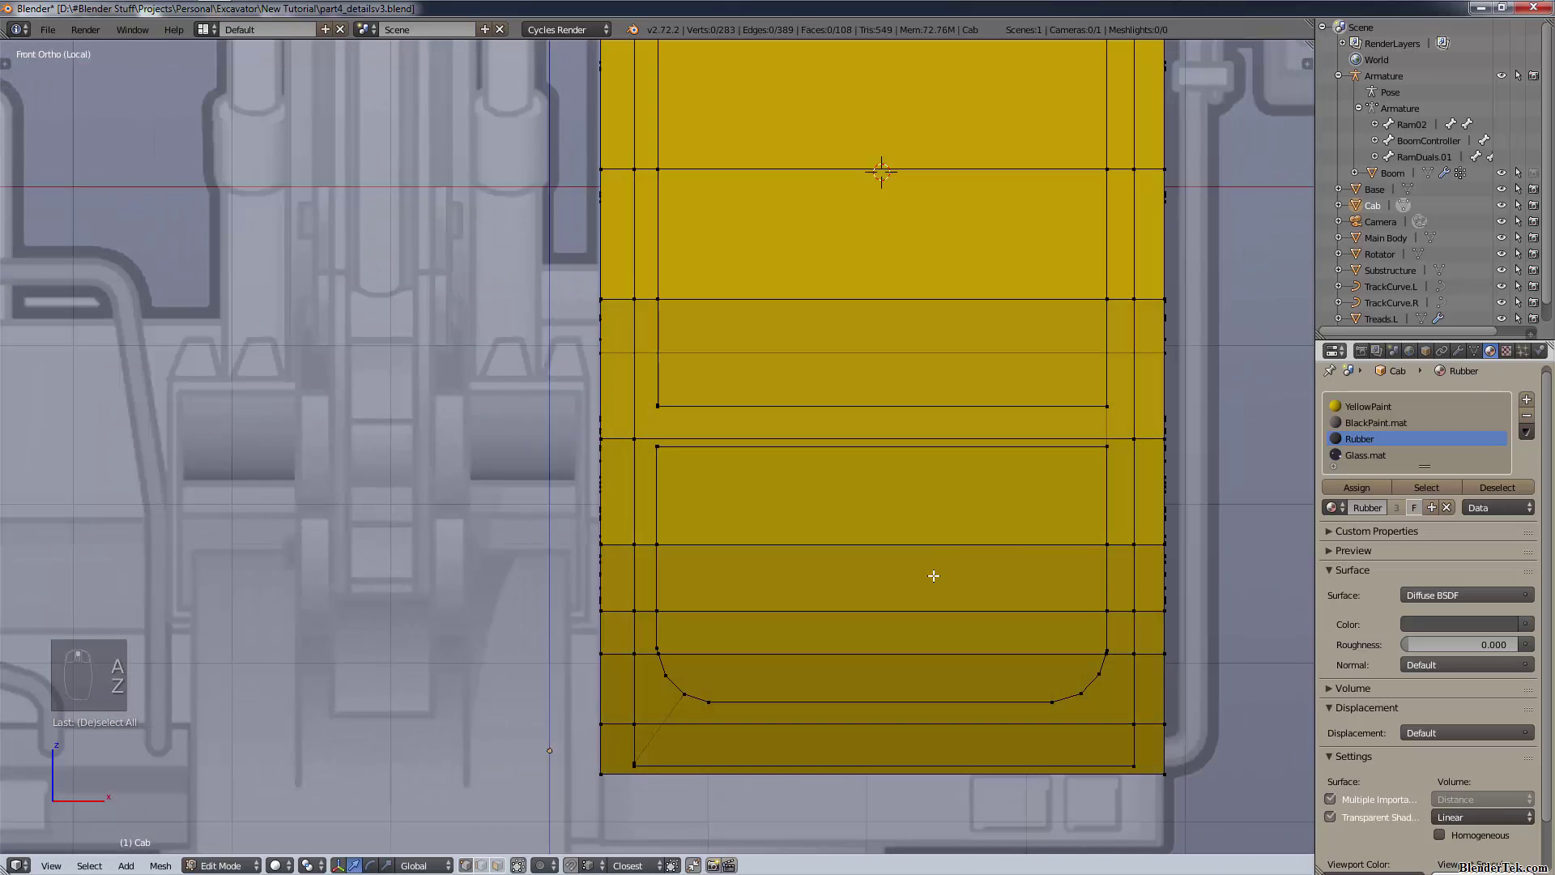
pyautogui.scroll(-1, 923, 570)
pyautogui.press('a')
pyautogui.press('z')
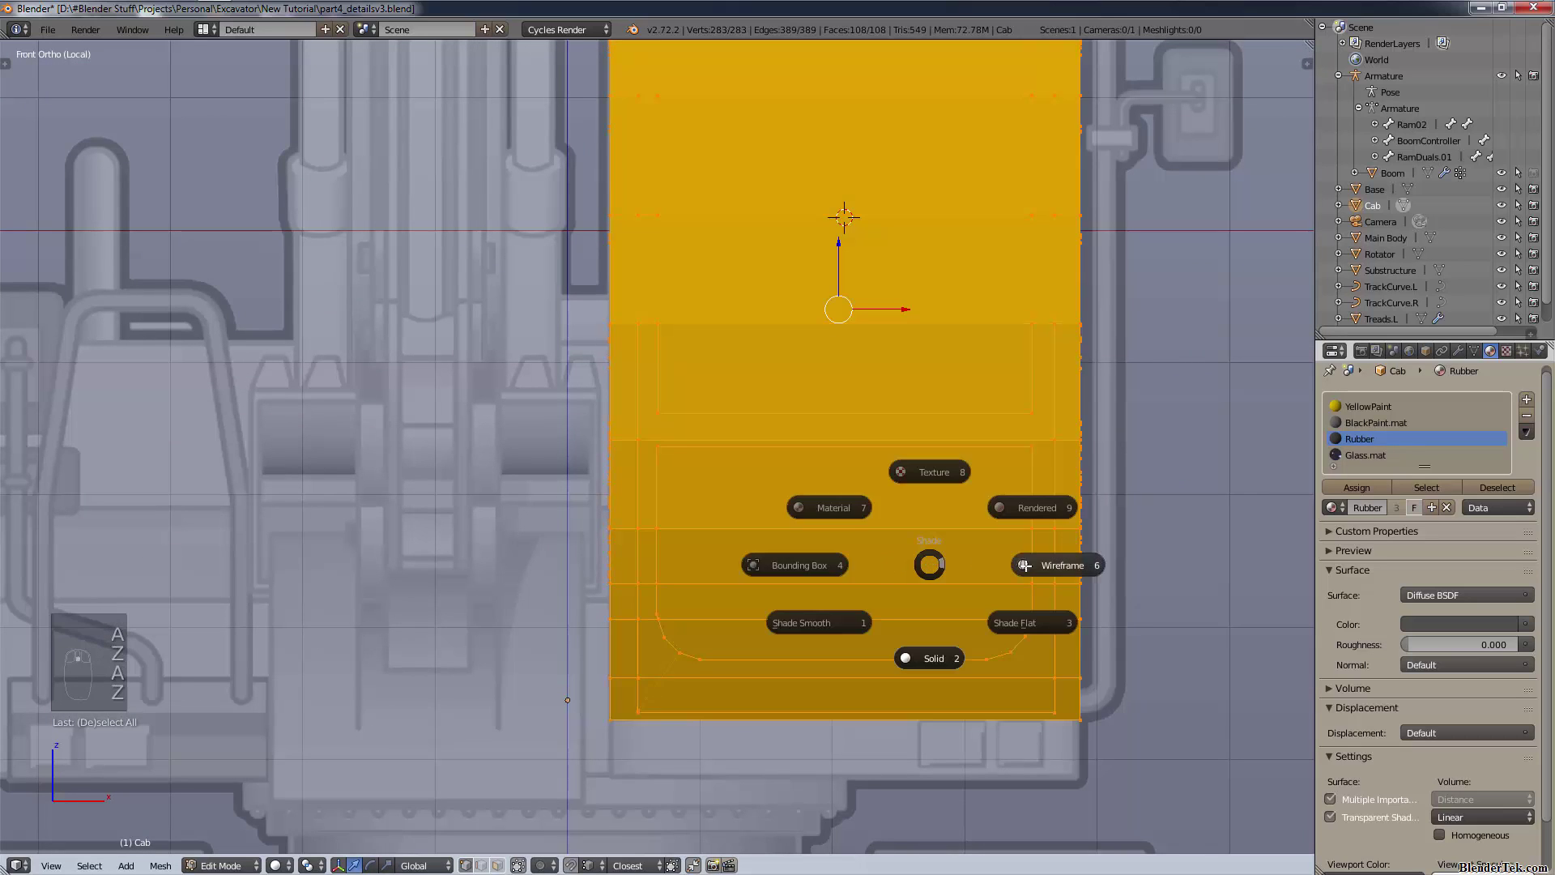
pyautogui.click(1014, 548)
pyautogui.moveTo(1028, 496)
pyautogui.keyDown('shift'); pyautogui.mouseDown(button='middle')
pyautogui.moveTo(961, 552)
pyautogui.moveTo(958, 592)
pyautogui.mouseUp(button='middle'); pyautogui.keyUp('shift')
pyautogui.press('a')
# - Display the cab in solid shading and switch the mesh to face selection
pyautogui.press('z')
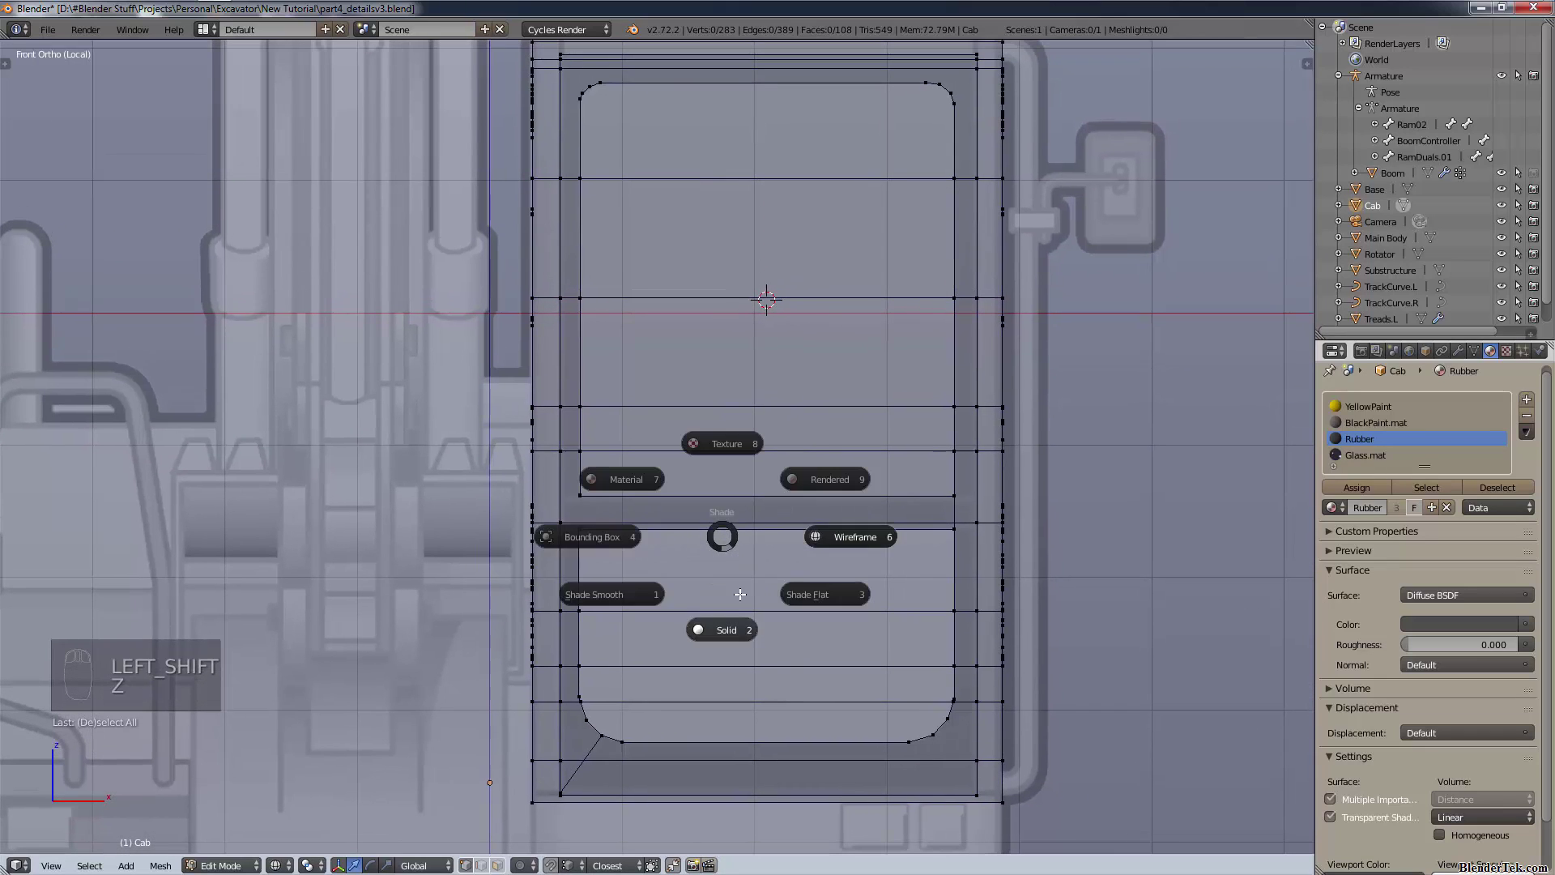
pyautogui.click(730, 624)
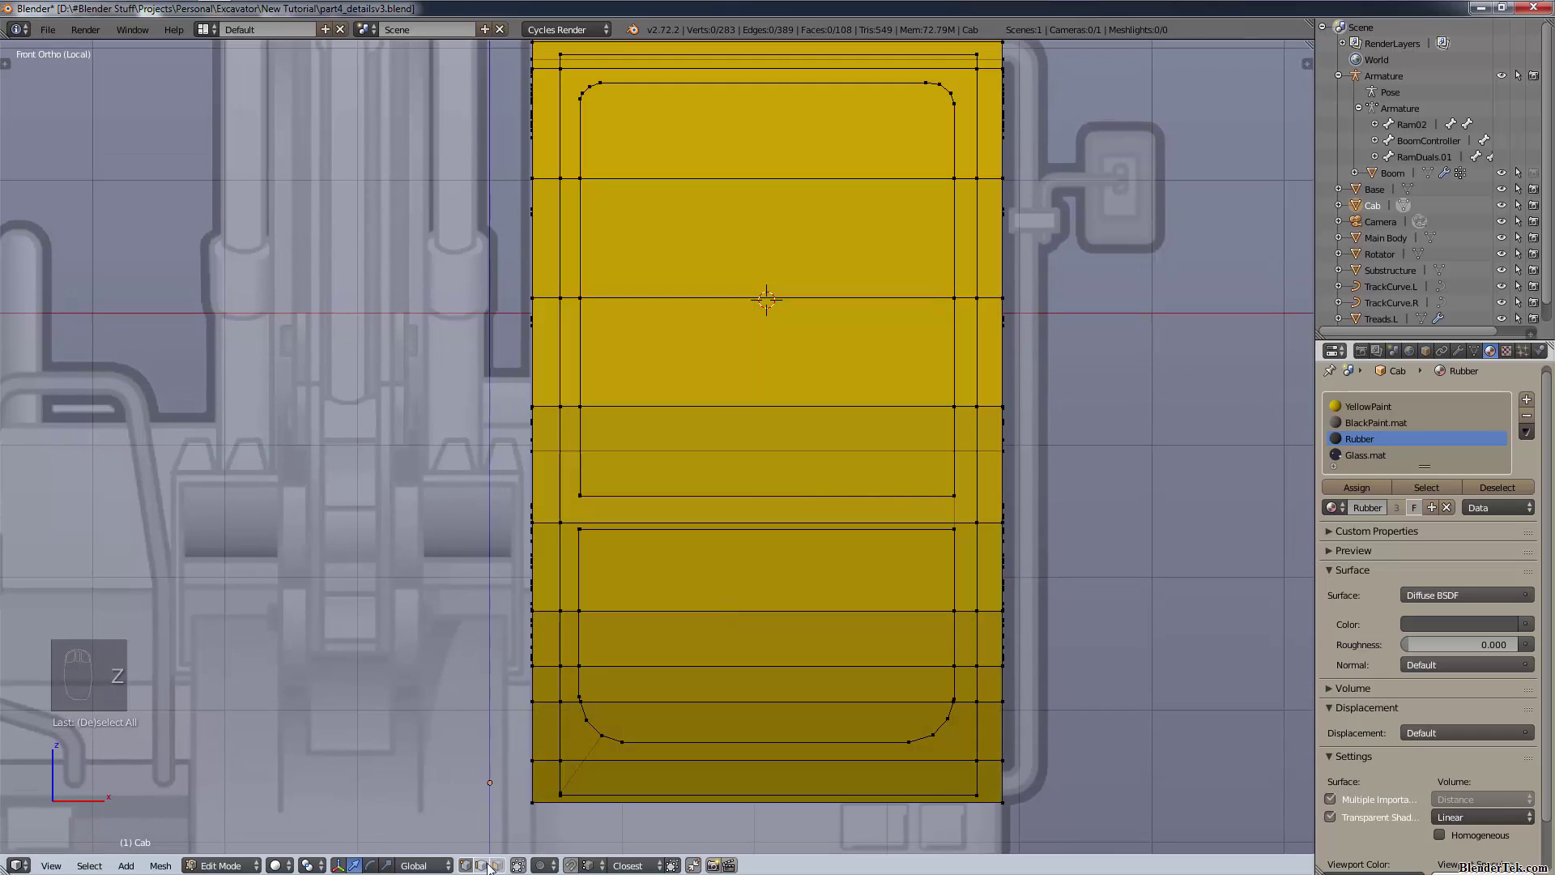
pyautogui.hotkey('ctrl', 'Tab')
pyautogui.click(648, 443)
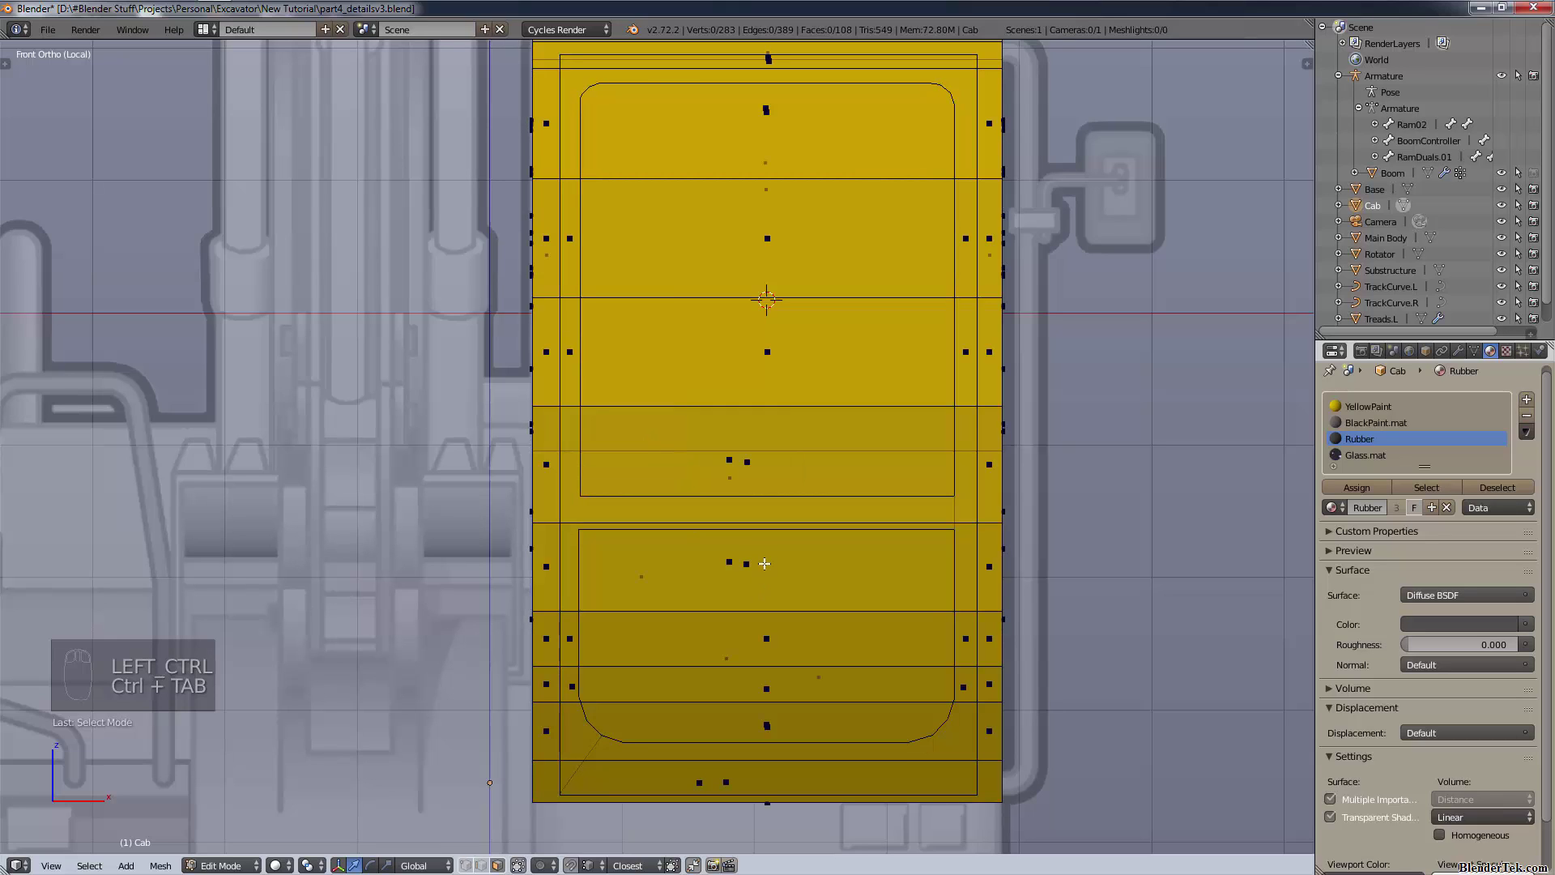
pyautogui.rightClick(765, 564)
pyautogui.keyDown('shift'); pyautogui.rightClick(571, 644); pyautogui.keyUp('shift')
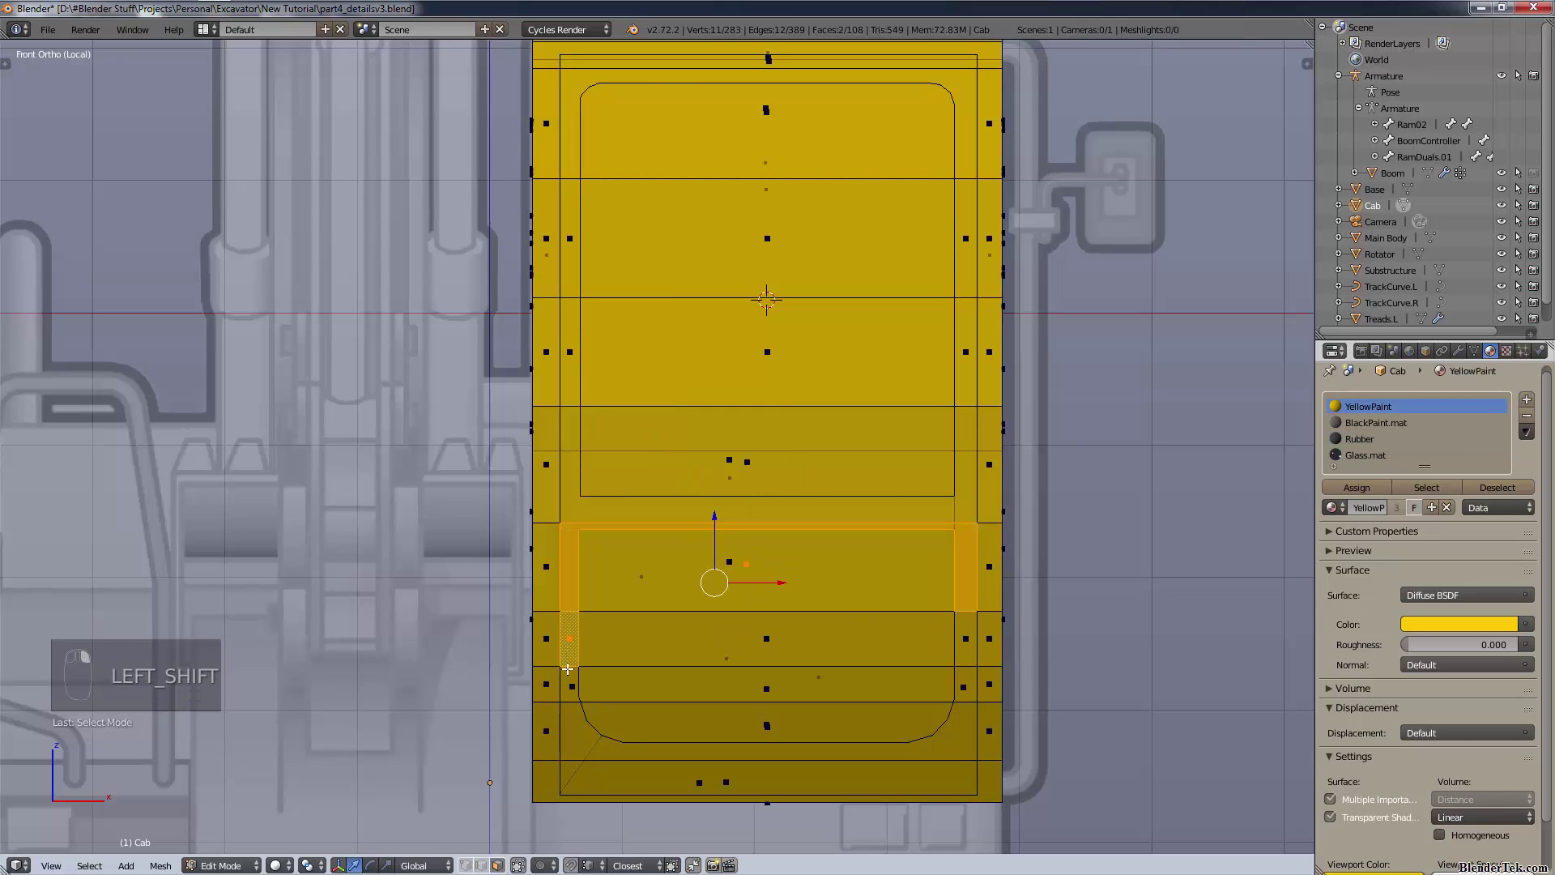
pyautogui.keyDown('alt'); pyautogui.keyDown('shift'); pyautogui.rightClick(611, 798); pyautogui.keyUp('shift'); pyautogui.keyUp('alt')
# - Limit selection to visible geometry, clear the selection, and select the front faces surrounding the lower and upper windscreen panes
pyautogui.click(518, 865)
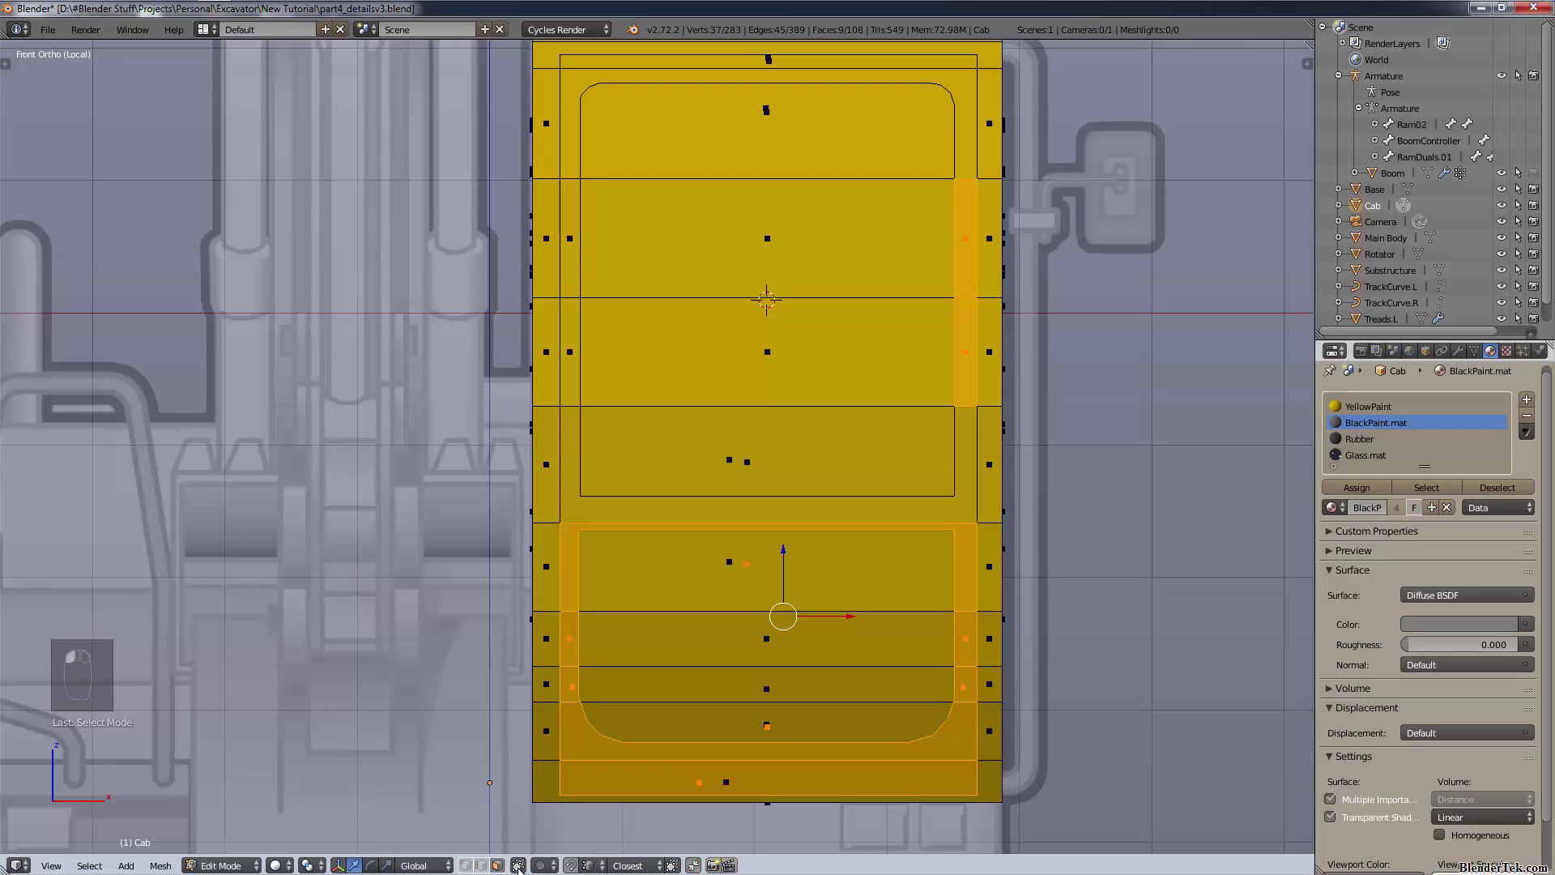
pyautogui.press('a')
pyautogui.keyDown('shift'); pyautogui.rightClick(692, 773); pyautogui.keyUp('shift')
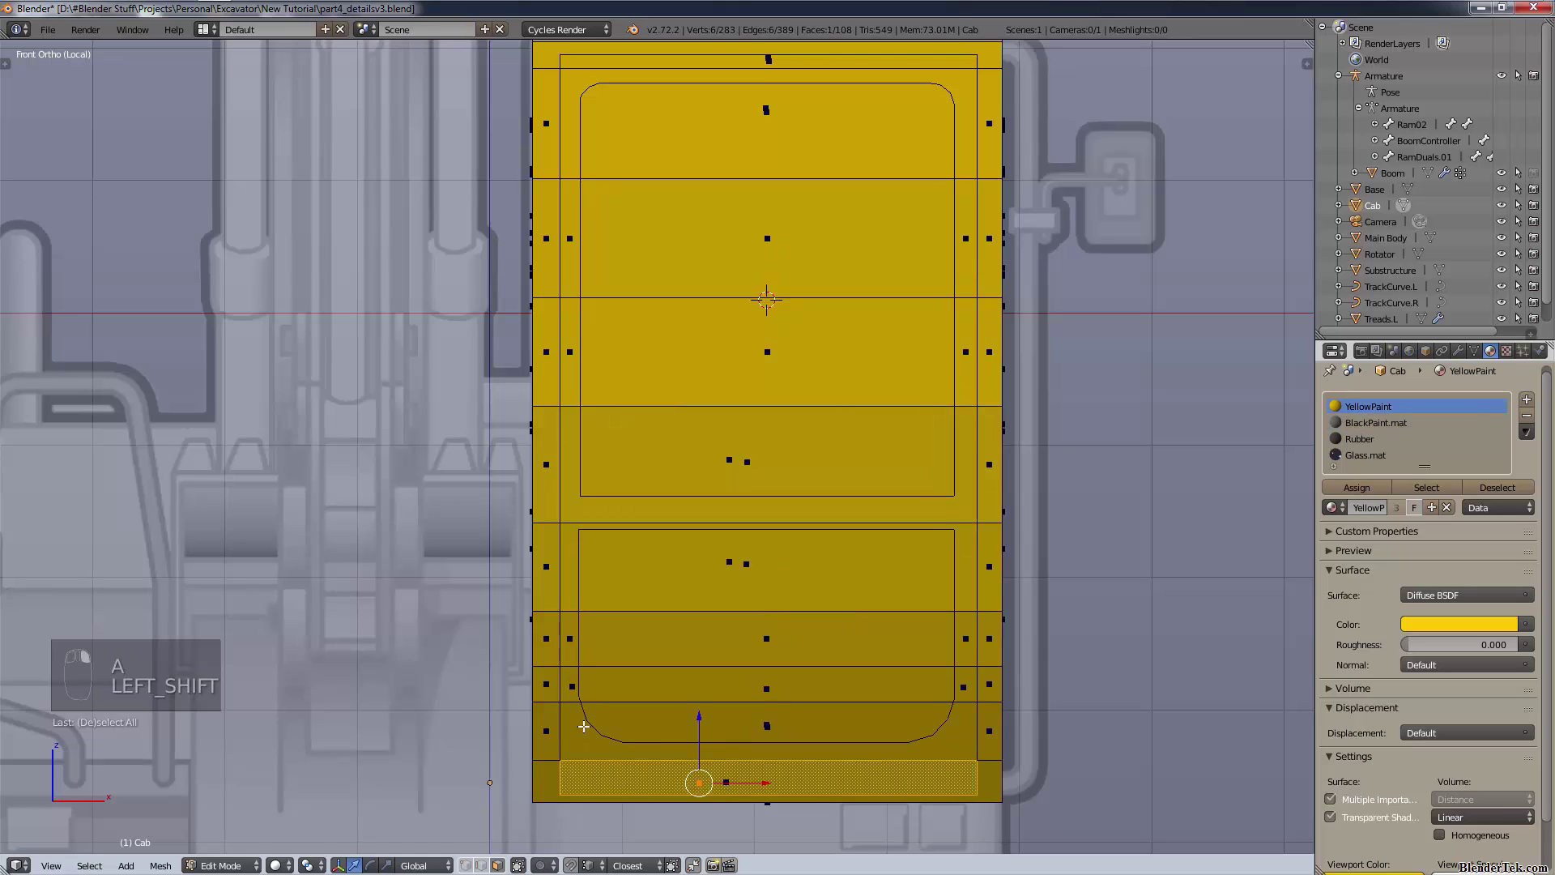
pyautogui.keyDown('shift'); pyautogui.rightClick(570, 676); pyautogui.keyUp('shift')
pyautogui.keyDown('shift'); pyautogui.rightClick(568, 641); pyautogui.keyUp('shift')
pyautogui.keyDown('shift'); pyautogui.rightClick(562, 565); pyautogui.keyUp('shift')
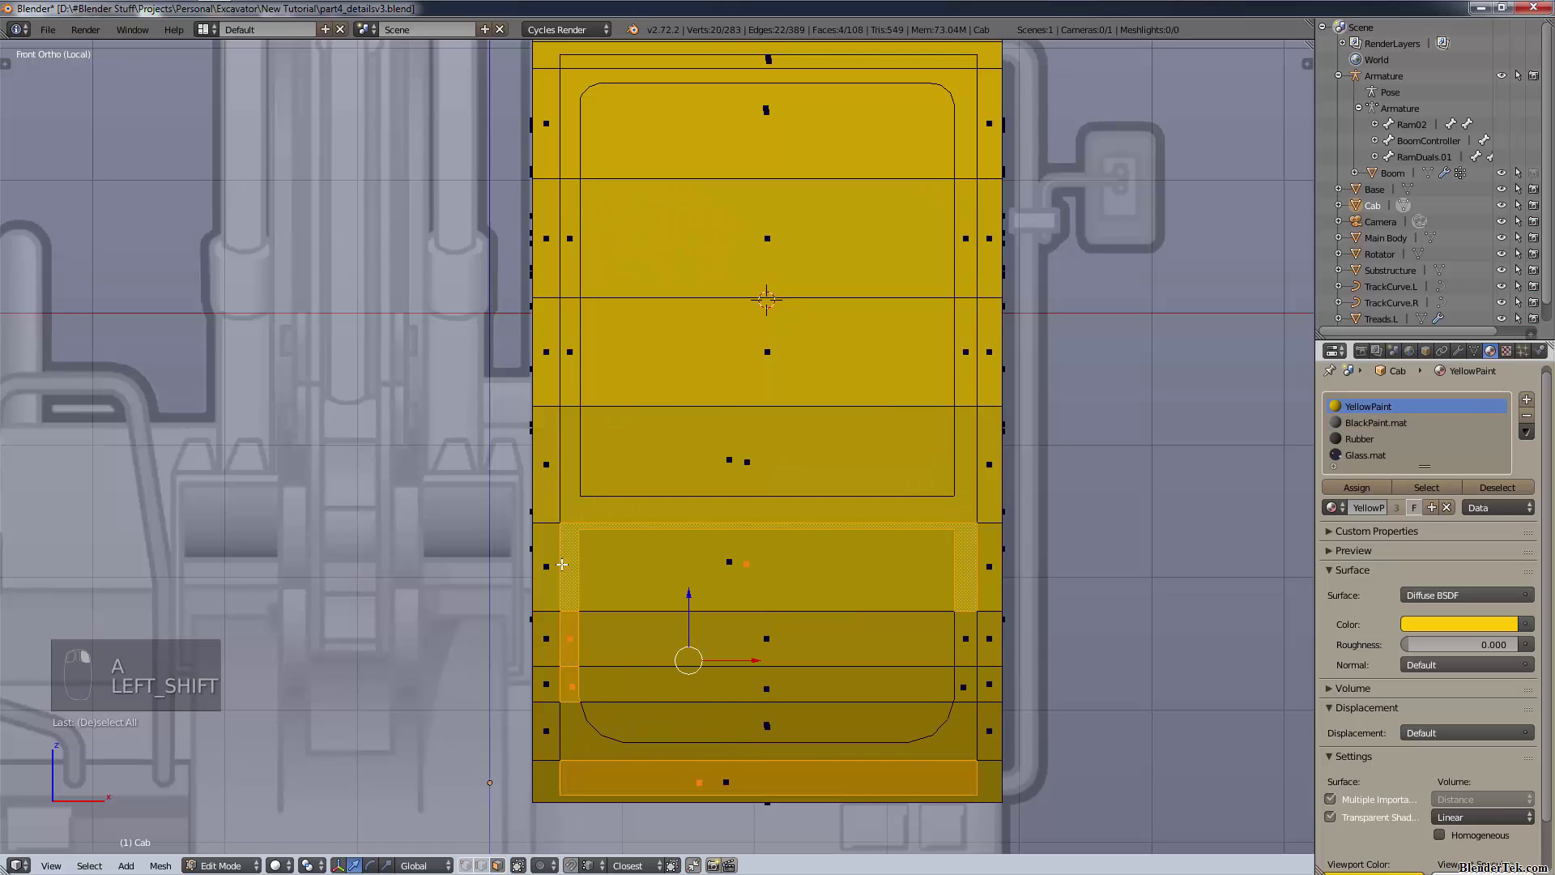
pyautogui.keyDown('alt'); pyautogui.keyDown('shift'); pyautogui.rightClick(797, 787); pyautogui.keyUp('shift'); pyautogui.keyUp('alt')
# - Add the thin strip above the upper pane to the selection and assign the Rubber material to the windscreen surround
pyautogui.scroll(-1, 744, 288)
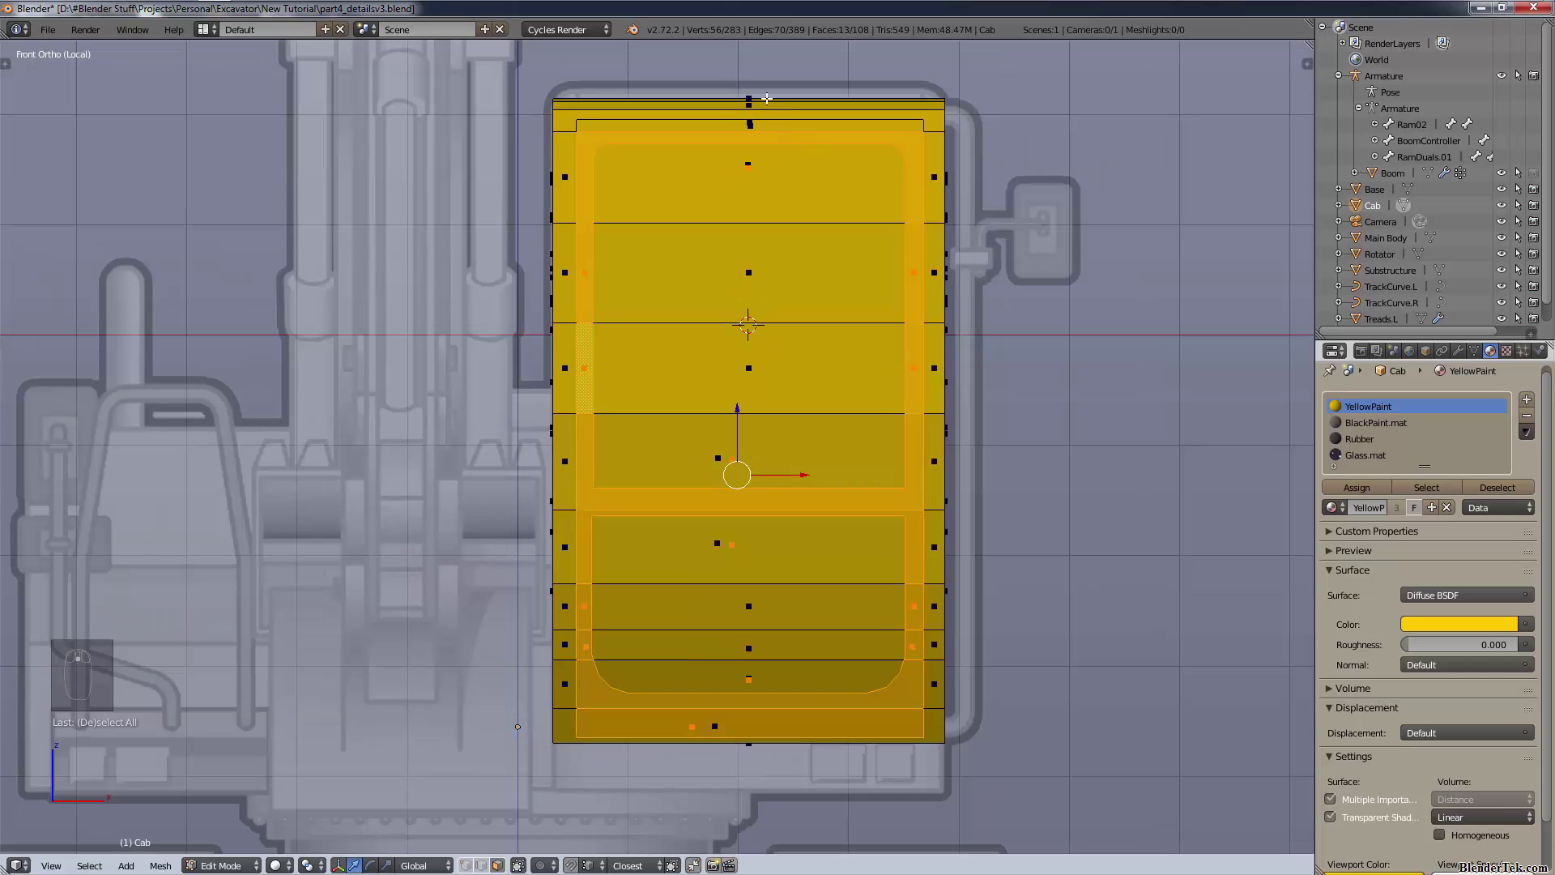
pyautogui.scroll(5, 843, 192)
pyautogui.keyDown('shift'); pyautogui.scroll(4, 885, 181); pyautogui.keyUp('shift')
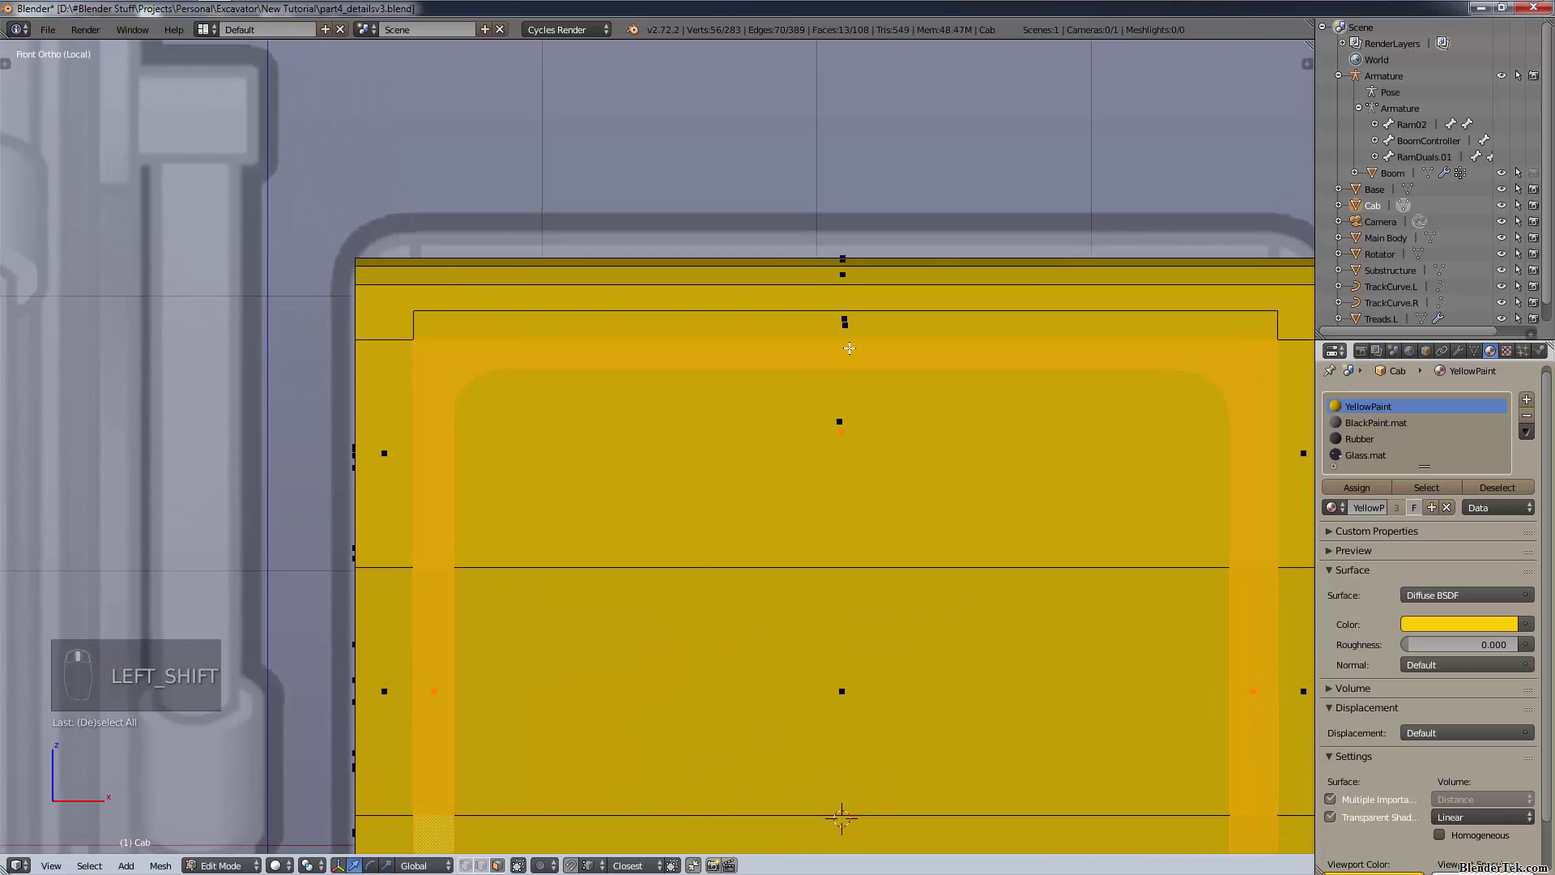
pyautogui.scroll(3, 908, 316)
pyautogui.keyDown('shift'); pyautogui.rightClick(974, 218); pyautogui.keyUp('shift')
pyautogui.scroll(-8, 974, 219)
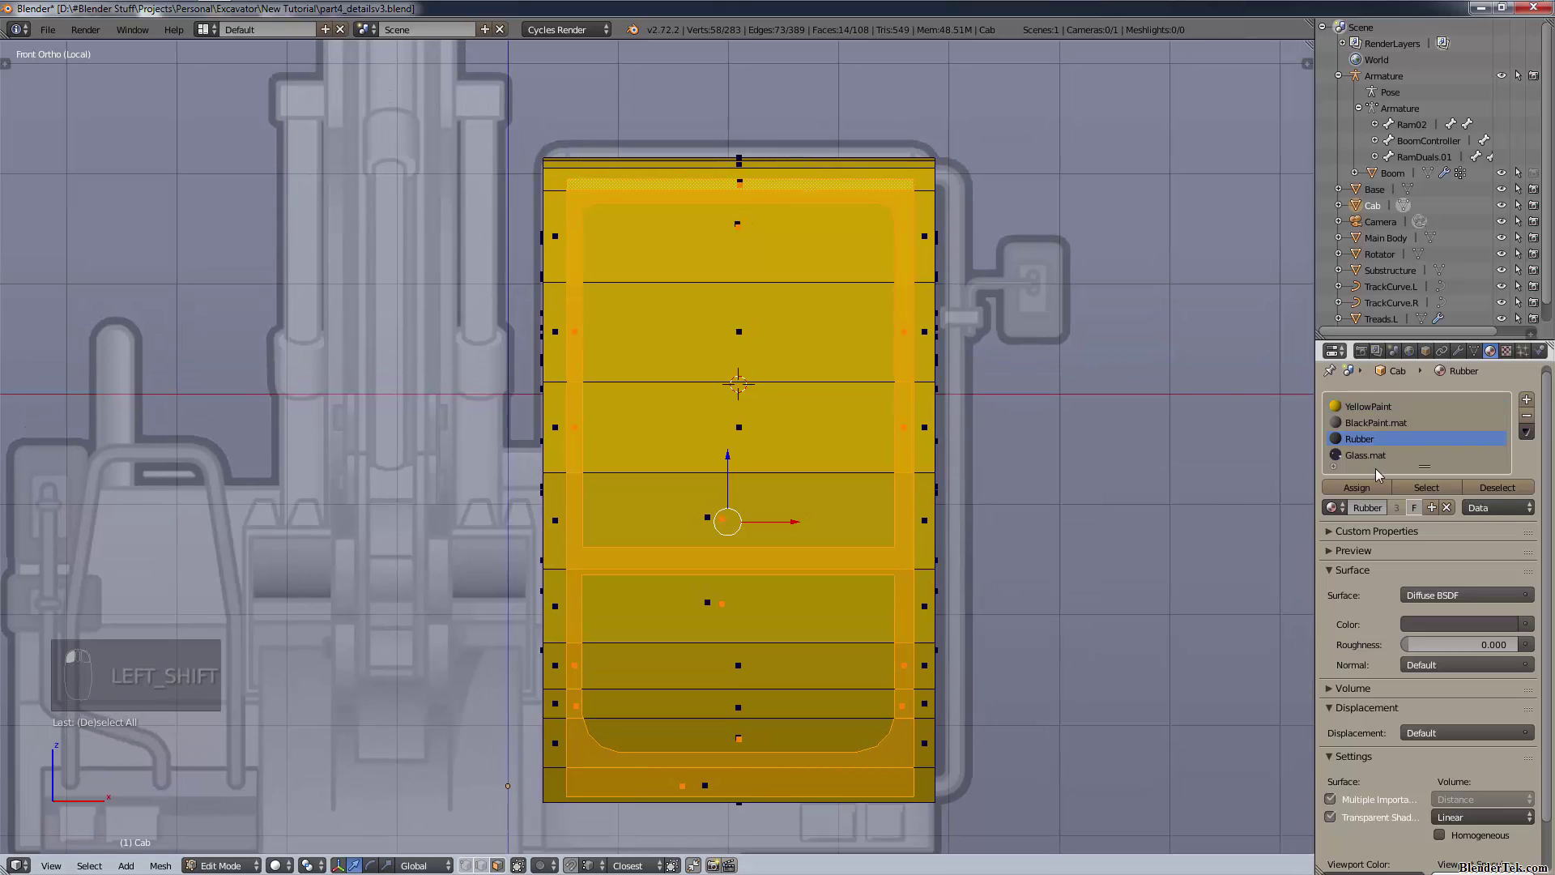
pyautogui.click(1377, 442)
pyautogui.click(1356, 487)
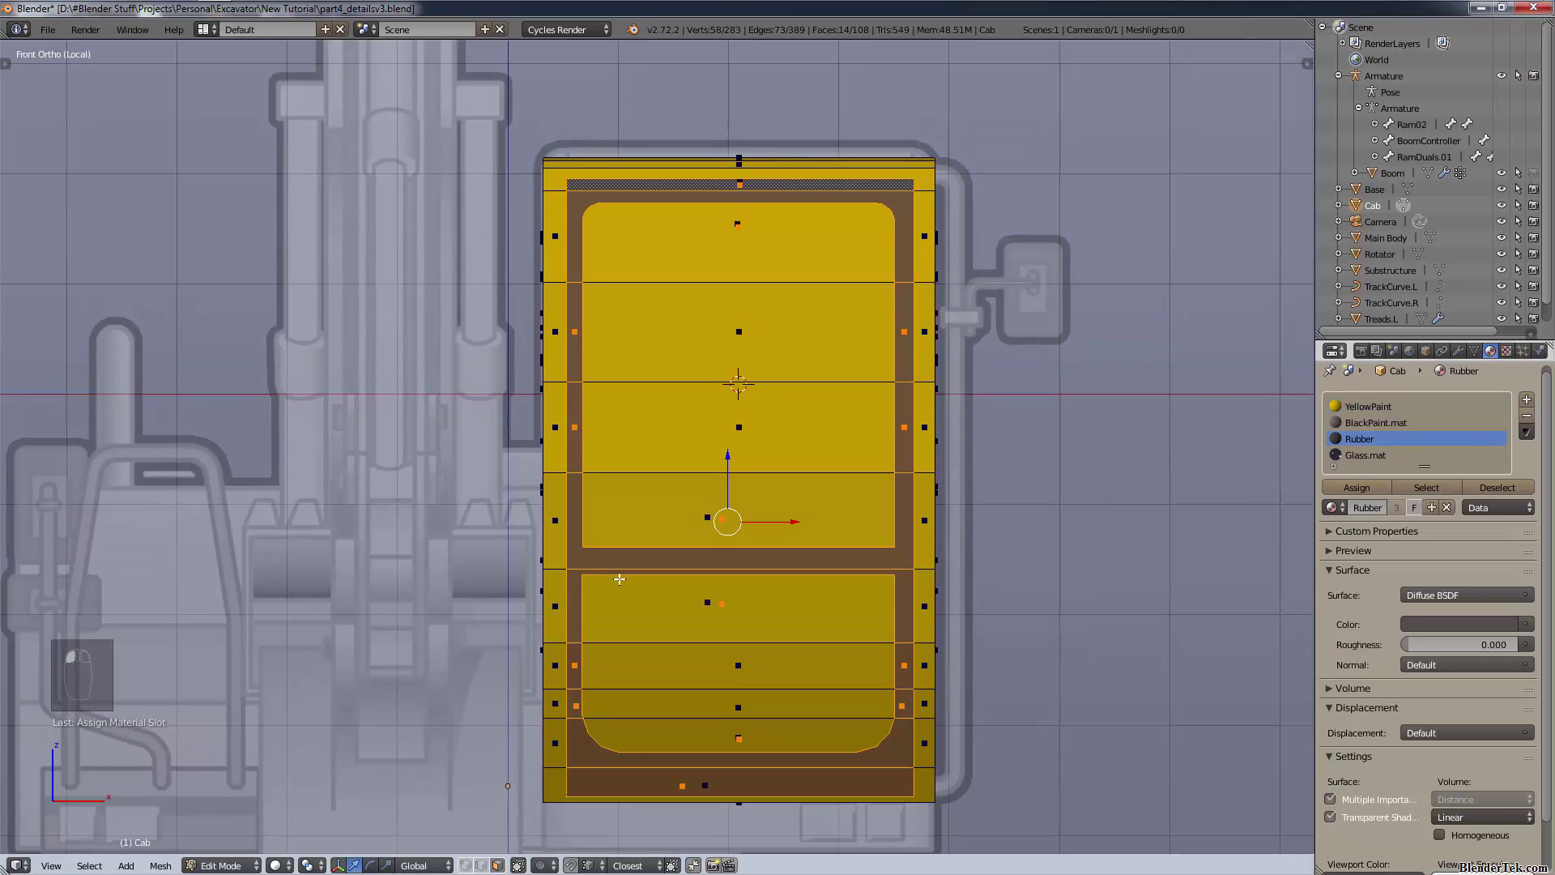
# - Select all faces inside the lower and upper windscreen panes and assign them the Glass.mat material
pyautogui.press('a')
pyautogui.rightClick(695, 610)
pyautogui.keyDown('shift'); pyautogui.rightClick(733, 666); pyautogui.keyUp('shift')
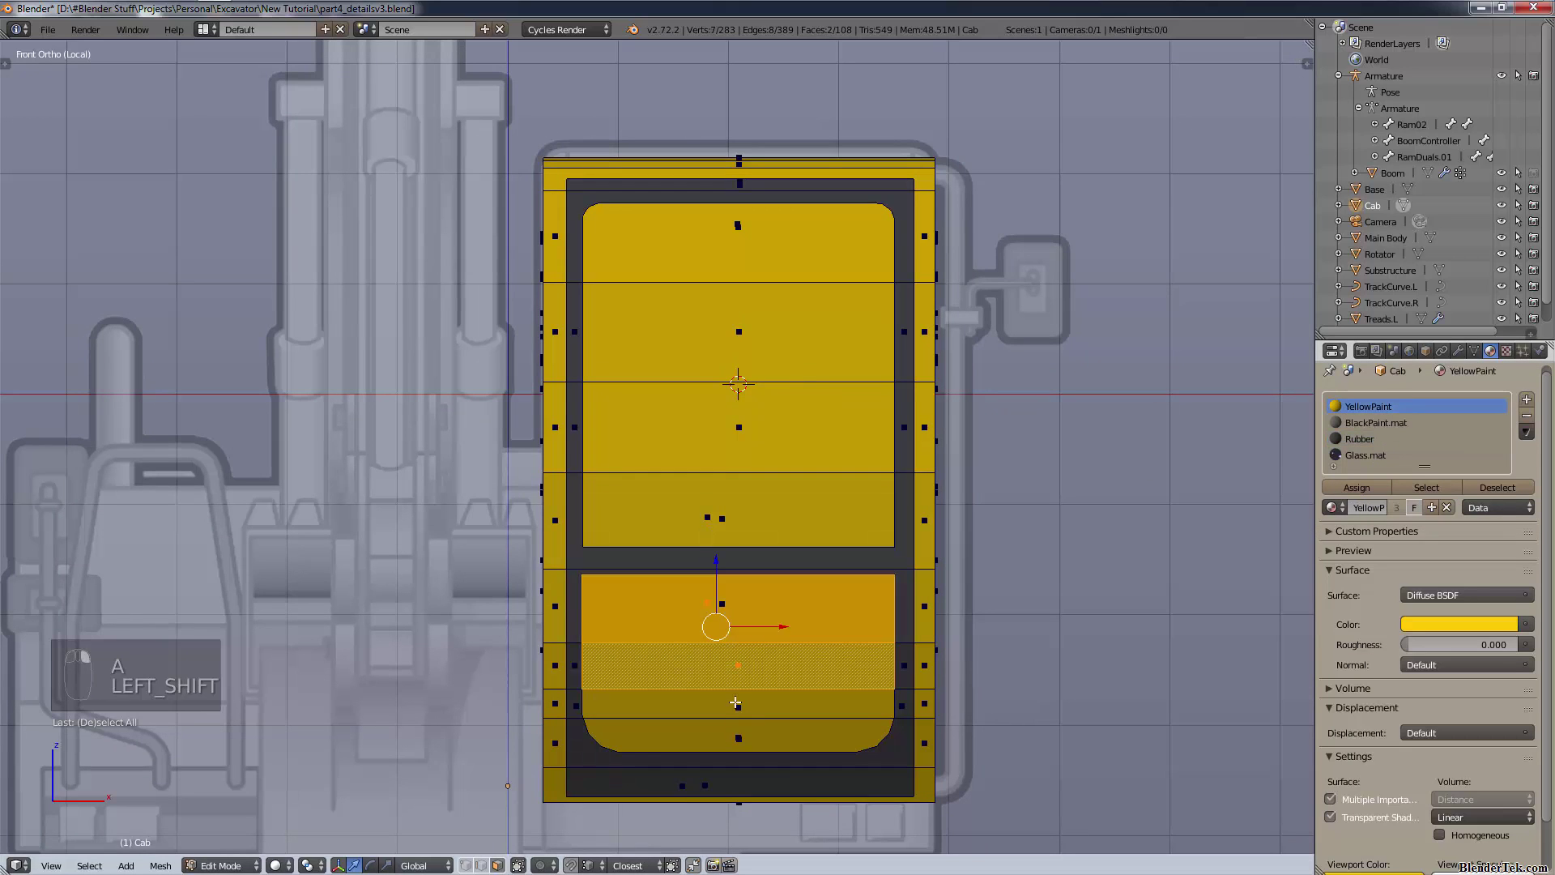
pyautogui.keyDown('shift'); pyautogui.rightClick(739, 727); pyautogui.keyUp('shift')
pyautogui.keyDown('shift'); pyautogui.rightClick(745, 711); pyautogui.keyUp('shift')
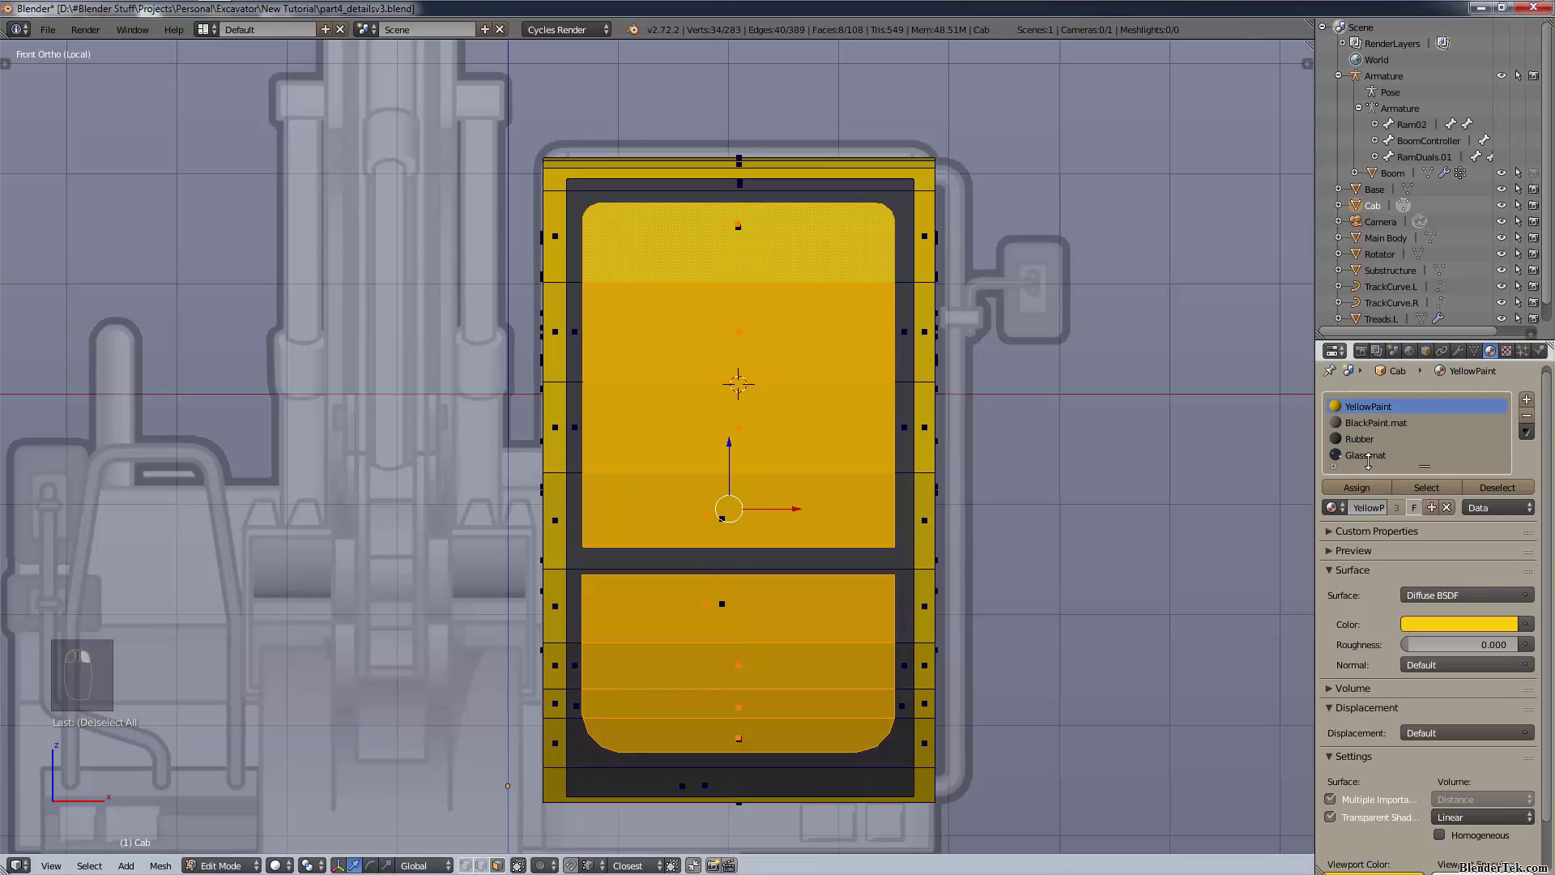
pyautogui.click(1368, 455)
pyautogui.click(1357, 487)
pyautogui.press('a')
# - Fill the open lower window at the cab's rear with a face made from its boundary vertices
pyautogui.moveTo(1028, 587); pyautogui.dragTo(703, 586, button='middle')
pyautogui.keyDown('shift'); pyautogui.moveTo(606, 667); pyautogui.dragTo(619, 573, button='middle'); pyautogui.keyUp('shift')
pyautogui.scroll(2, 534, 667)
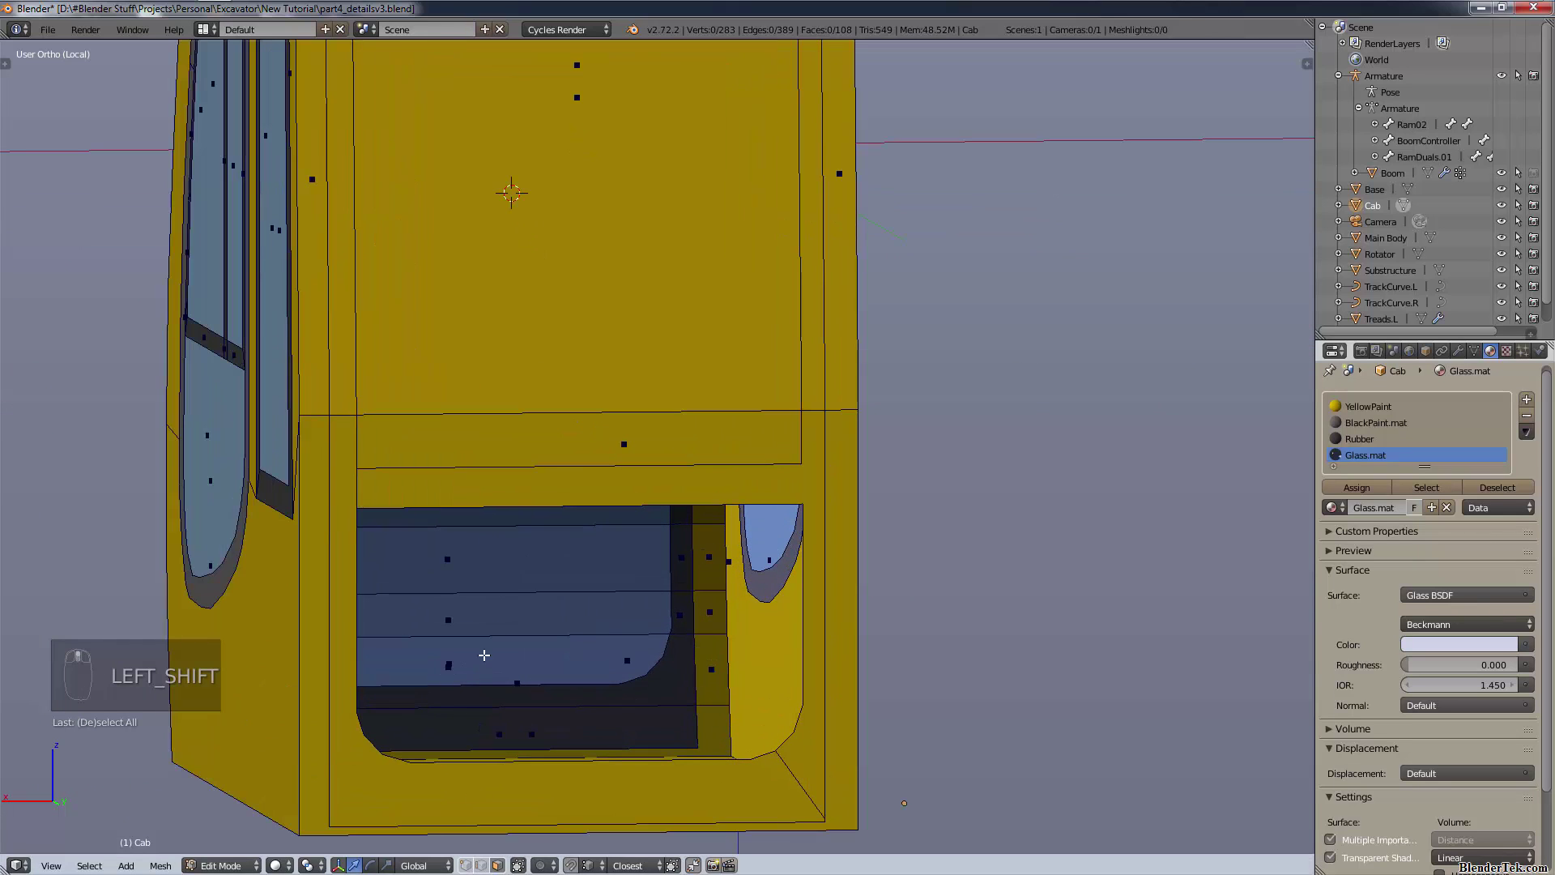
pyautogui.hotkey('ctrl', 'Tab')
pyautogui.click(508, 558)
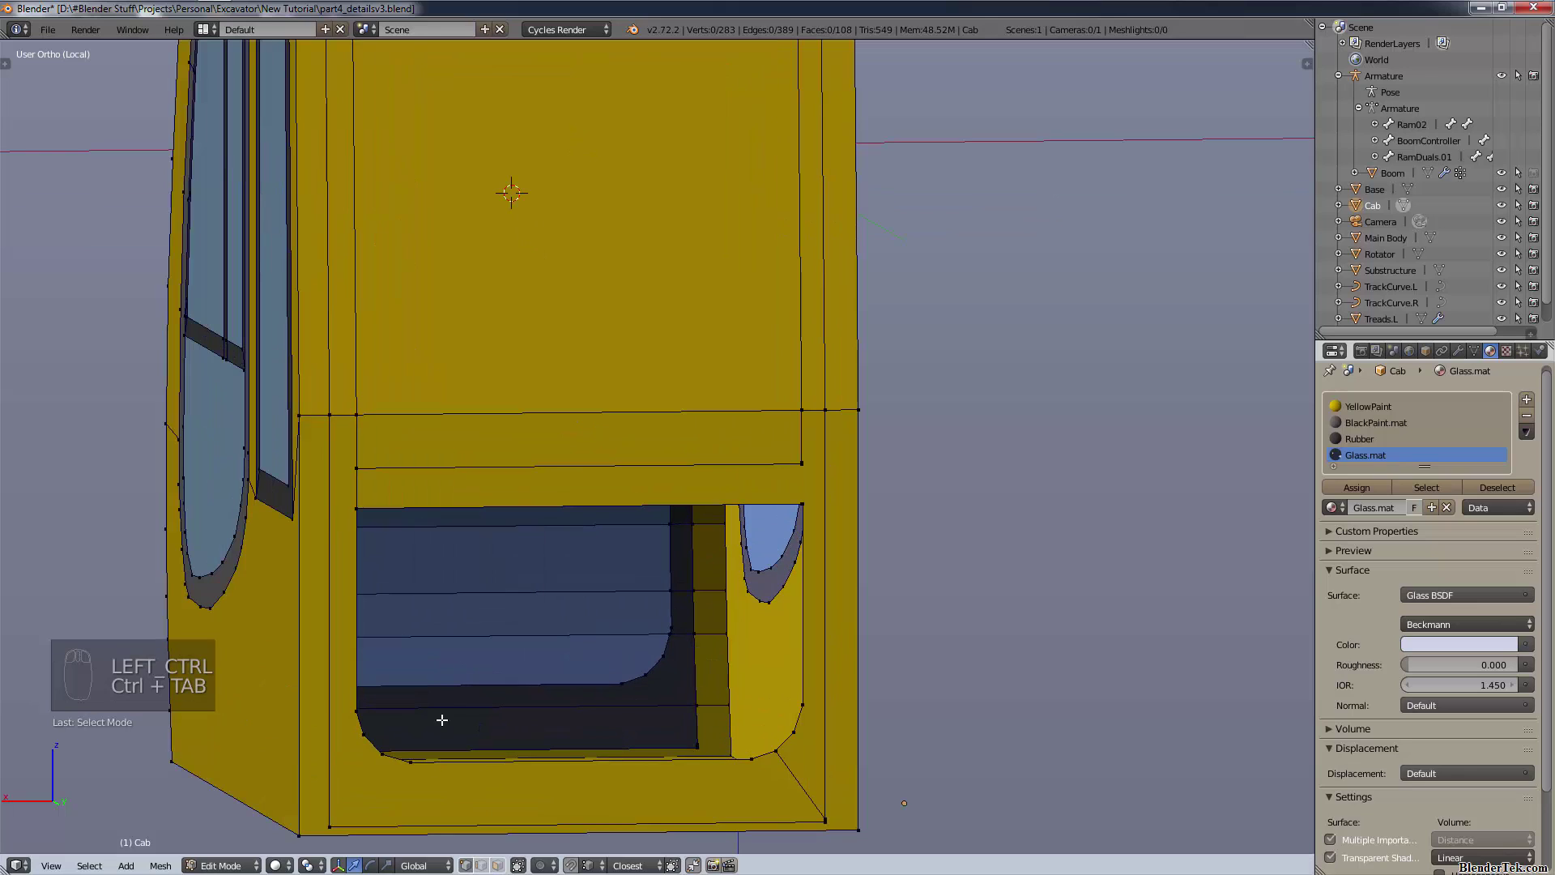
pyautogui.keyDown('alt'); pyautogui.rightClick(484, 768); pyautogui.keyUp('alt')
pyautogui.keyDown('alt'); pyautogui.keyDown('shift'); pyautogui.rightClick(753, 506); pyautogui.keyUp('shift'); pyautogui.keyUp('alt')
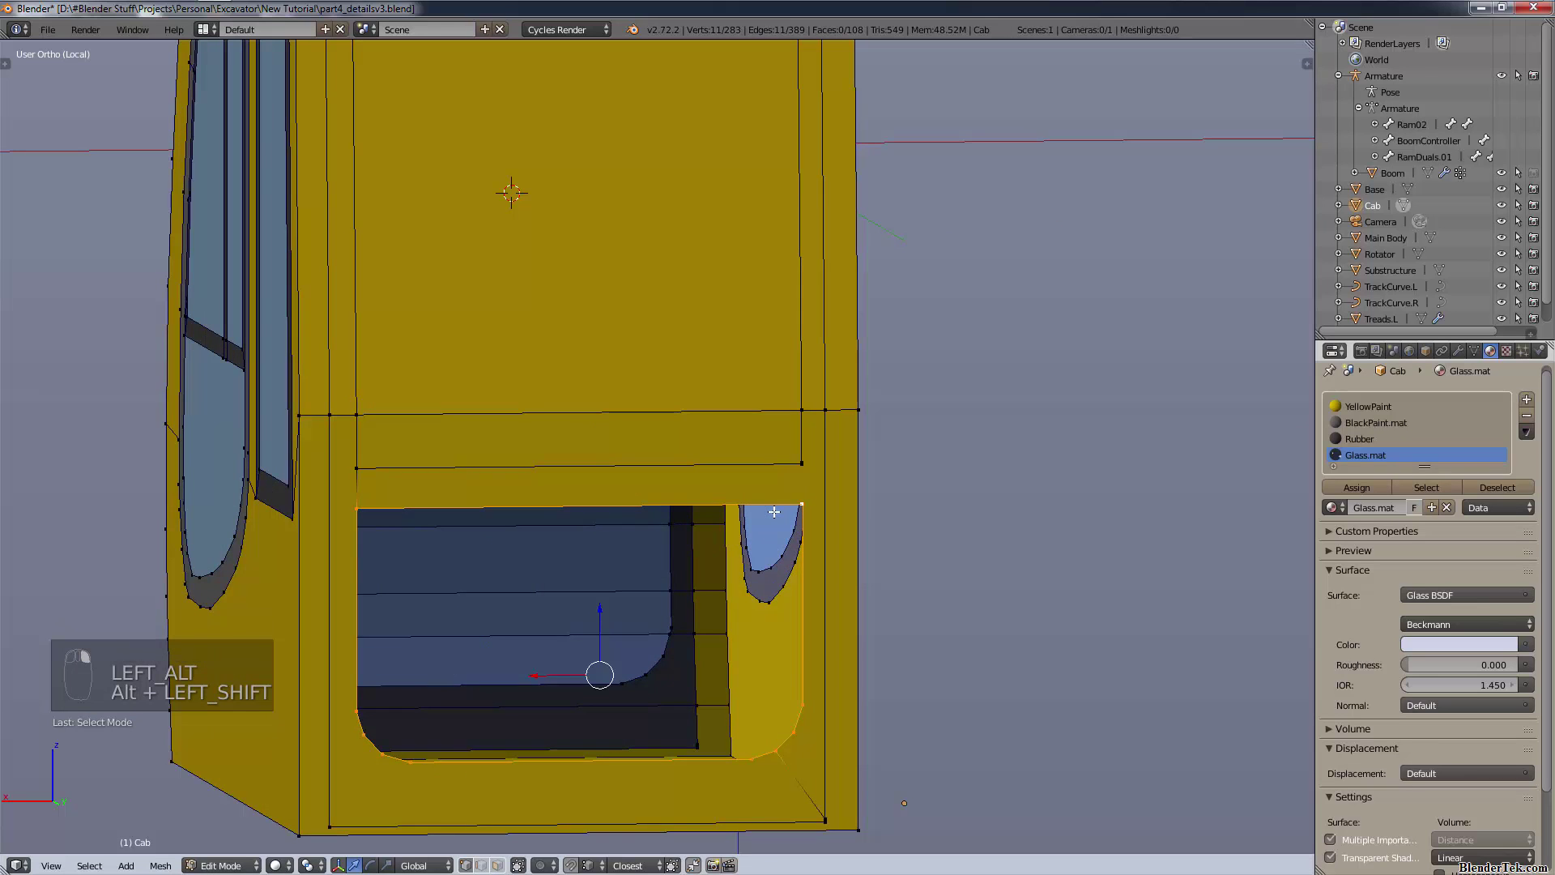
pyautogui.press('f')
pyautogui.press('a')
# - Select the faces surrounding both rear windows in the back view and assign them the Rubber material
pyautogui.scroll(-2, 571, 540)
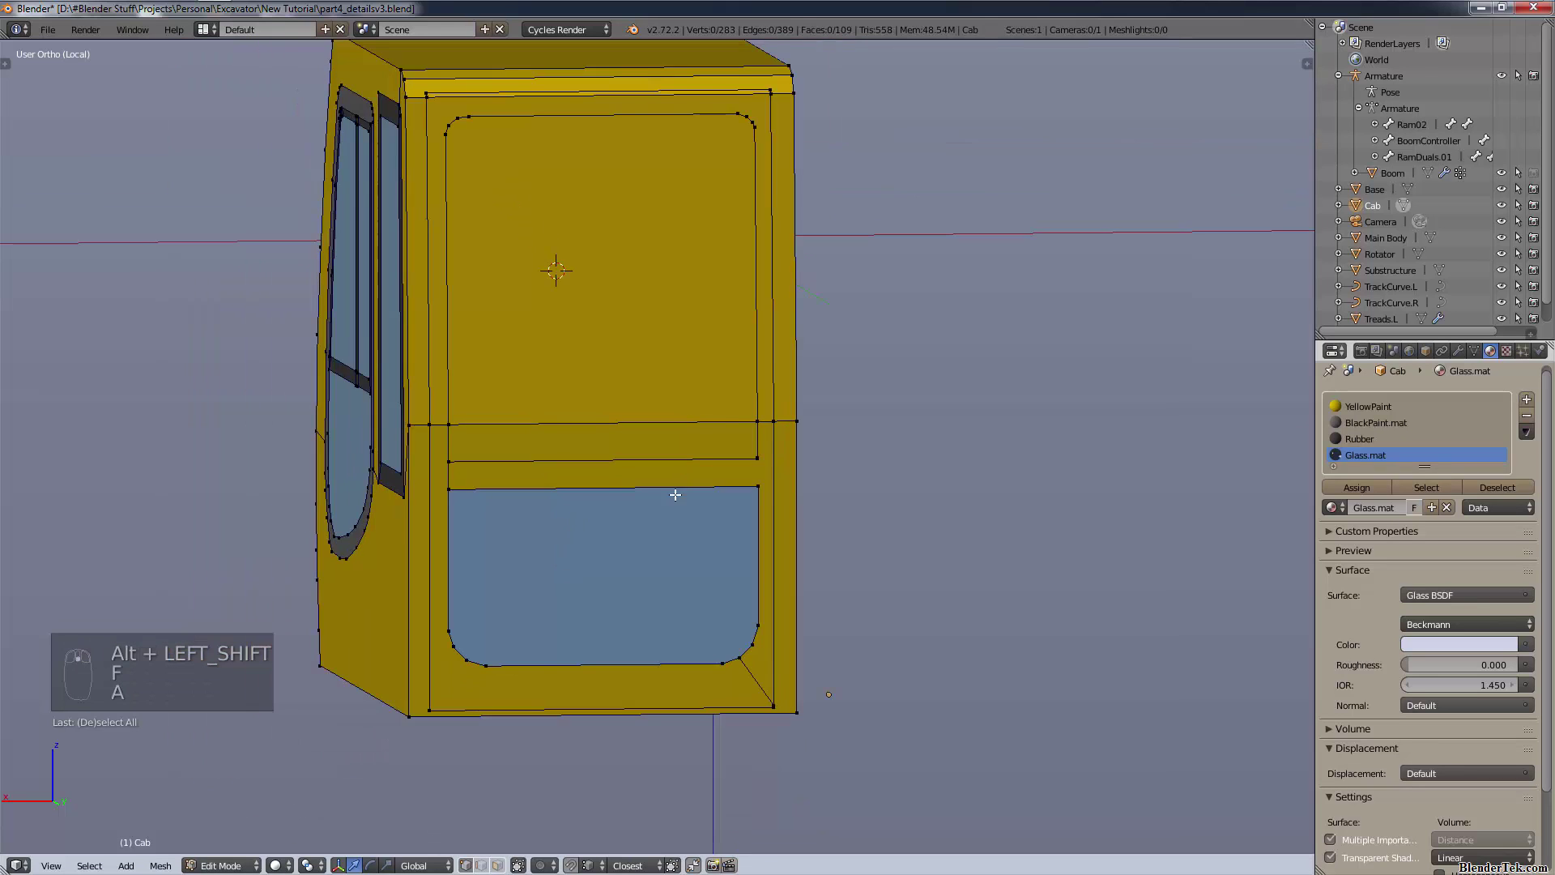
pyautogui.moveTo(705, 489); pyautogui.dragTo(736, 594, button='middle')
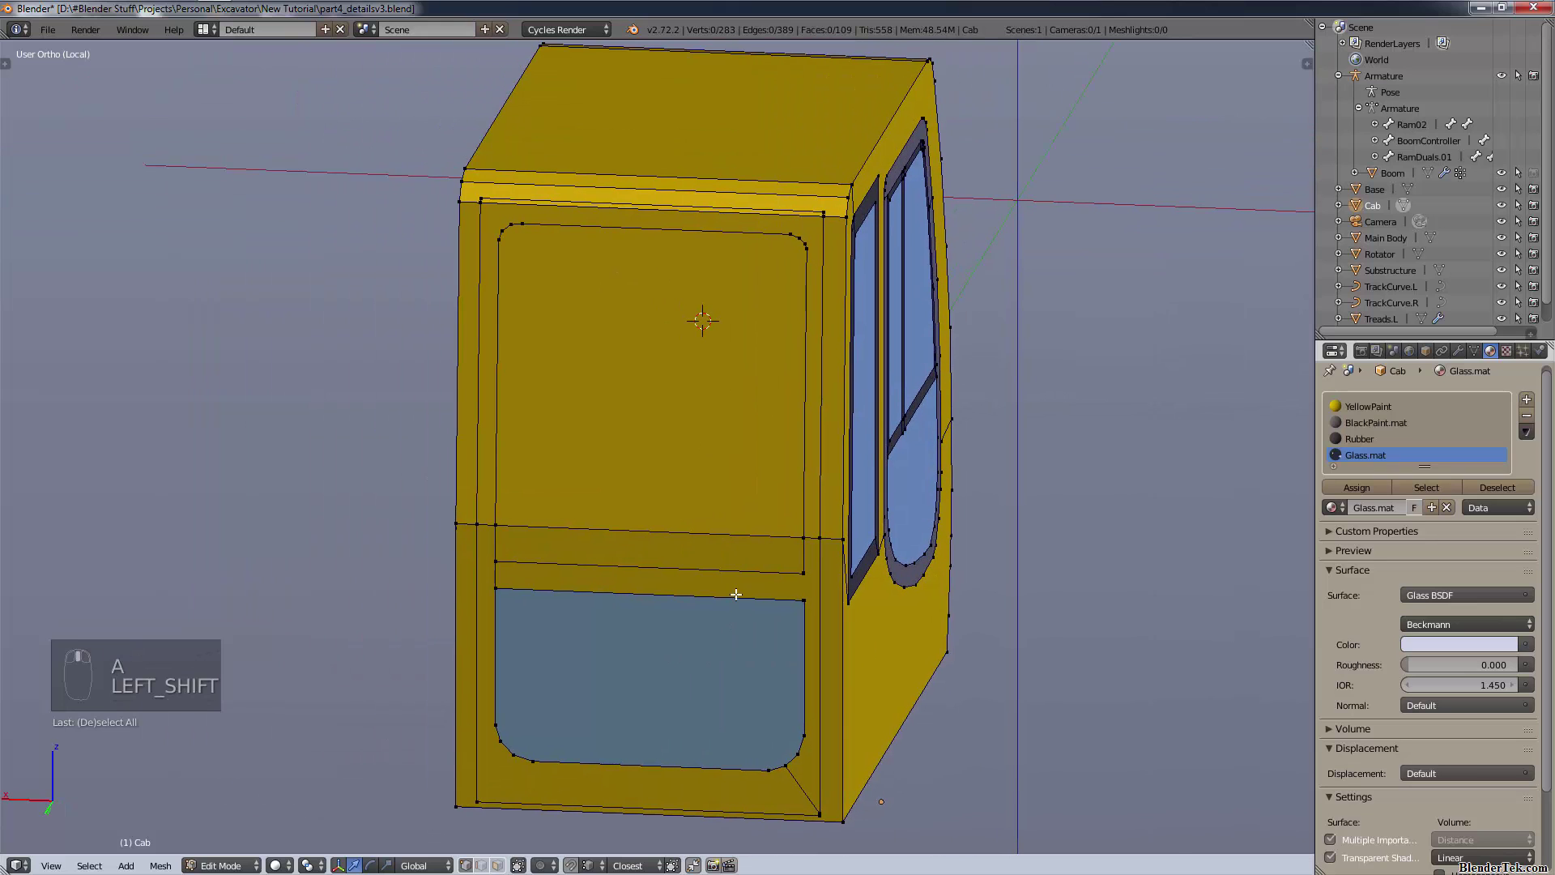
pyautogui.press('ctrl+KP_1')
pyautogui.click(496, 867)
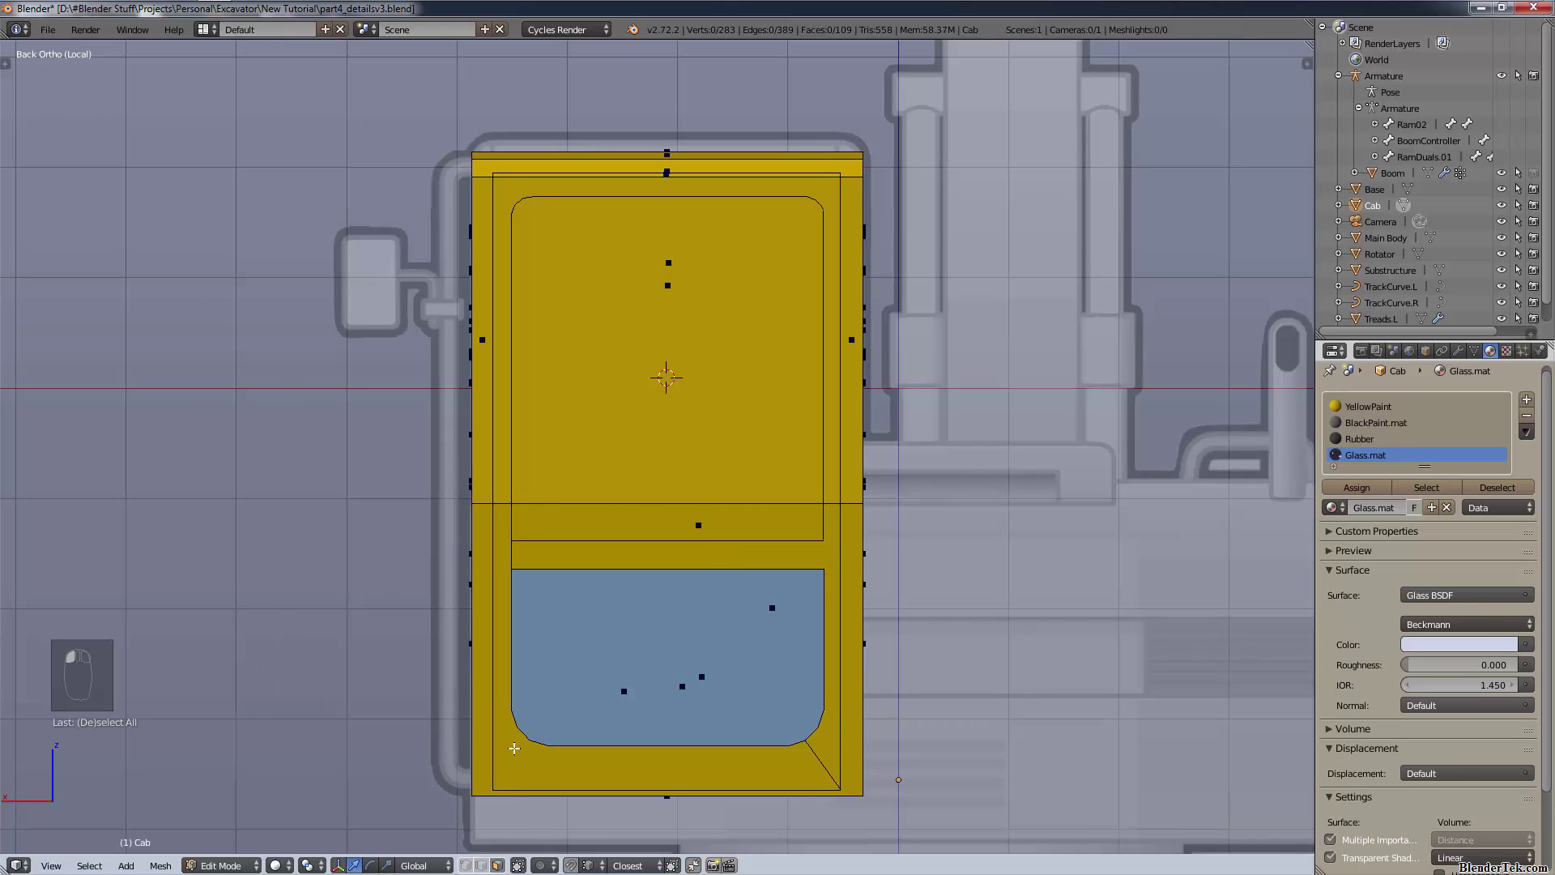
pyautogui.rightClick(516, 746)
pyautogui.keyDown('shift'); pyautogui.rightClick(528, 555); pyautogui.keyUp('shift')
pyautogui.keyDown('shift'); pyautogui.rightClick(510, 491); pyautogui.keyUp('shift')
pyautogui.click(1397, 440)
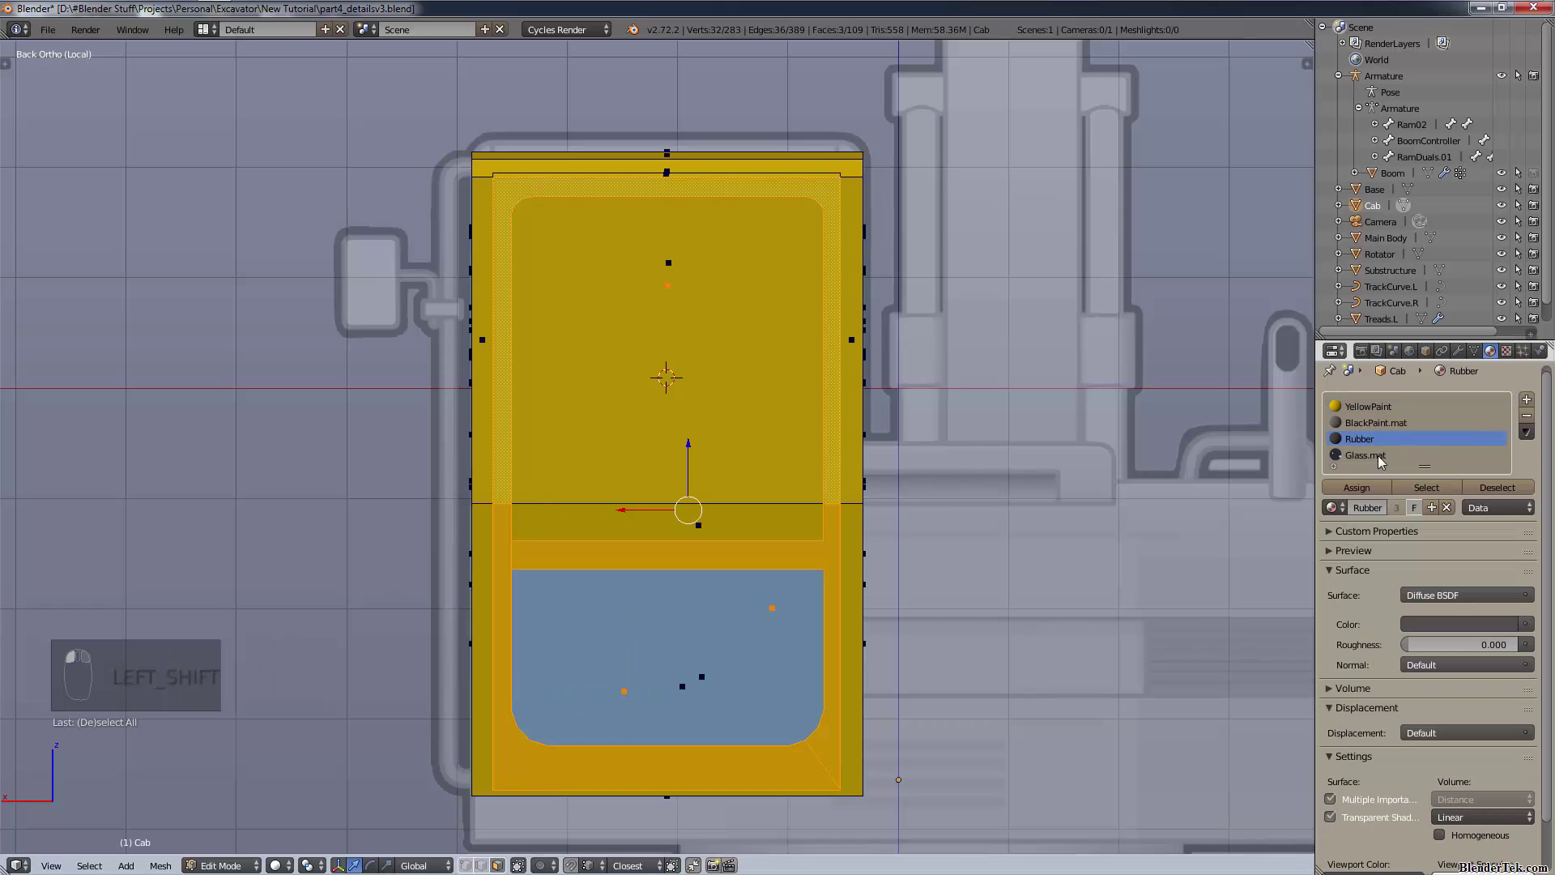
pyautogui.click(1369, 487)
# - Assign Glass.mat to the two faces of the rear upper window and save the file over the existing one
pyautogui.rightClick(628, 291)
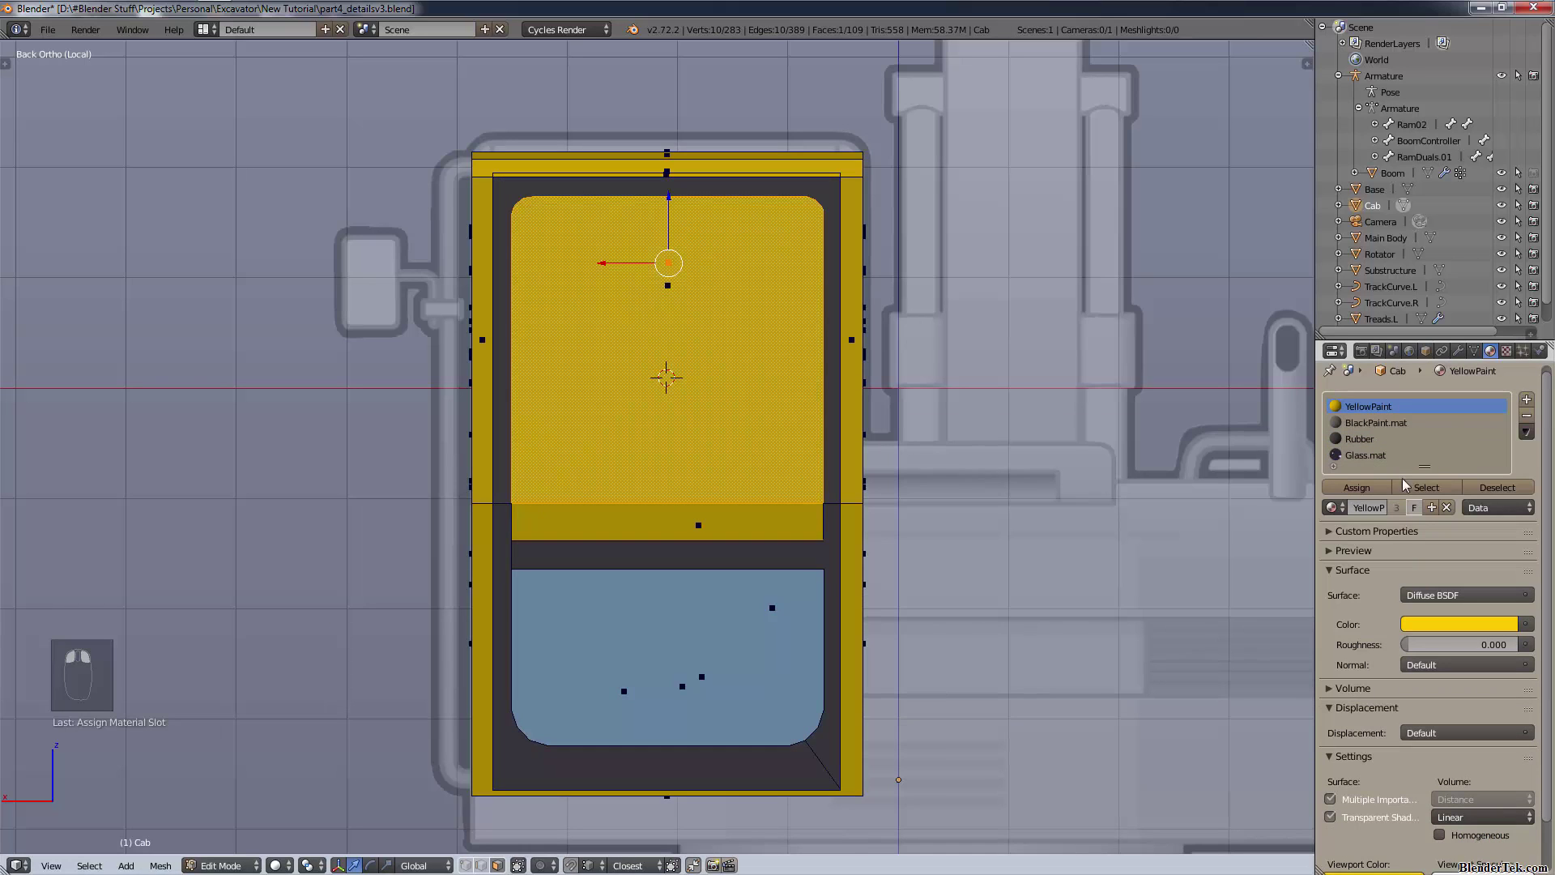
pyautogui.click(1366, 454)
pyautogui.click(1357, 487)
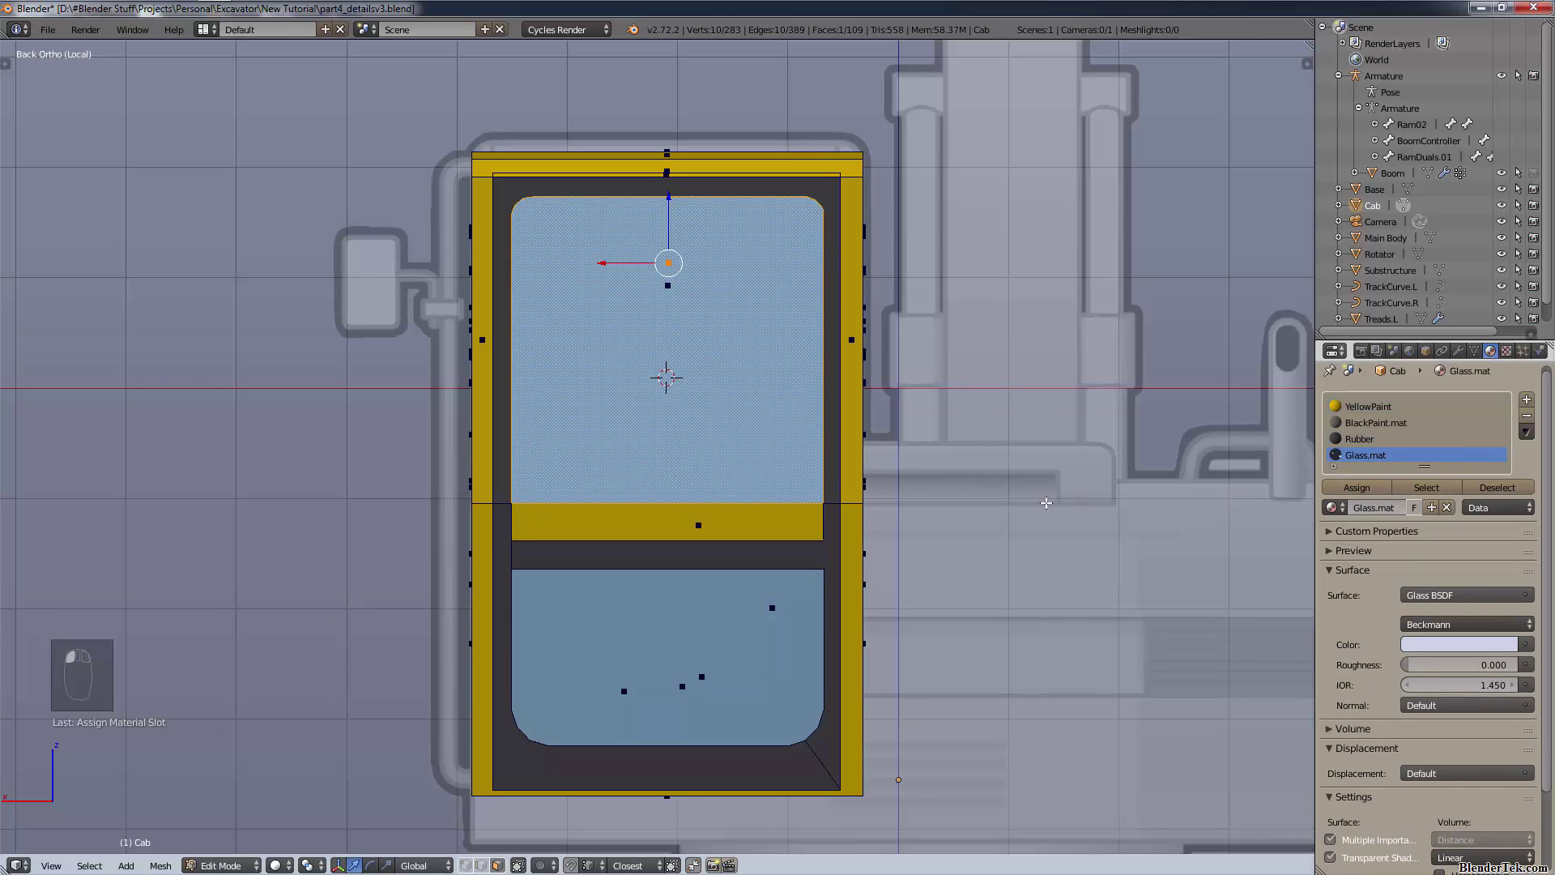
pyautogui.rightClick(685, 548)
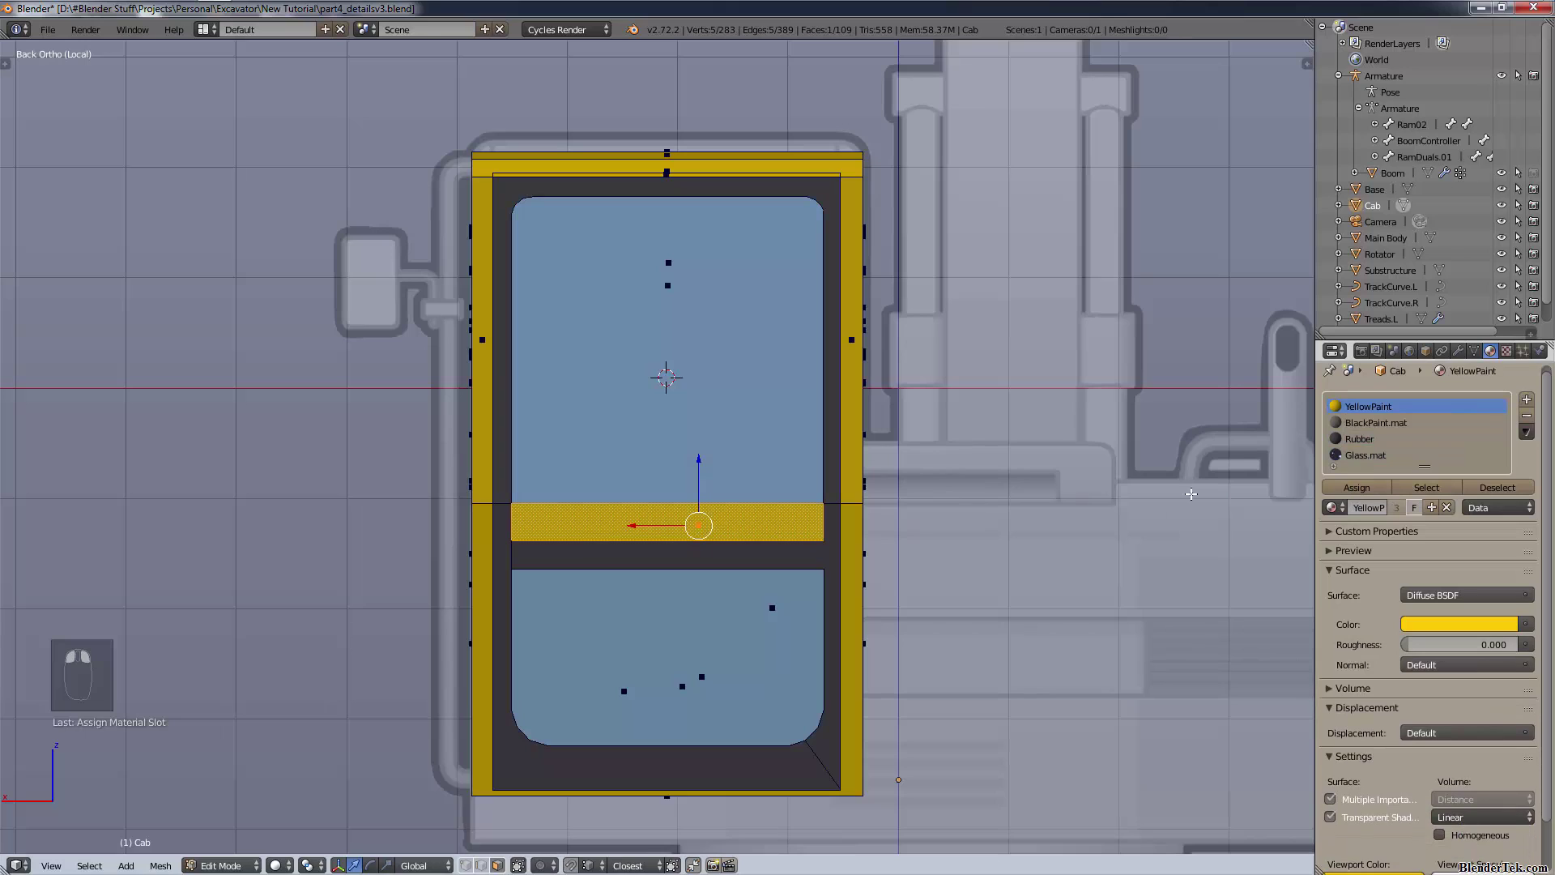
pyautogui.click(1367, 455)
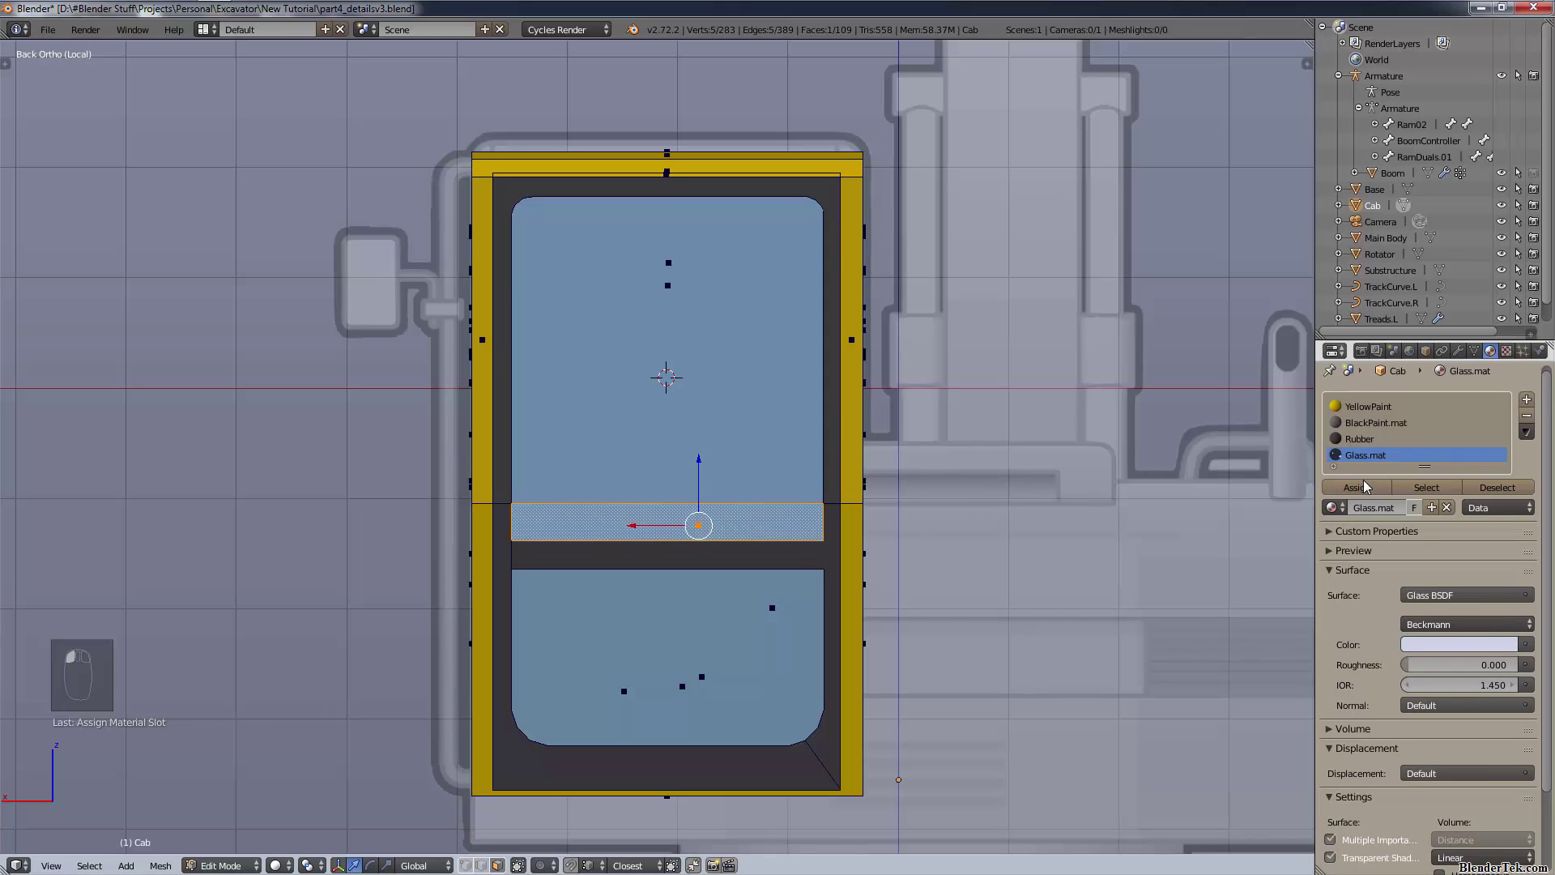
pyautogui.press('a')
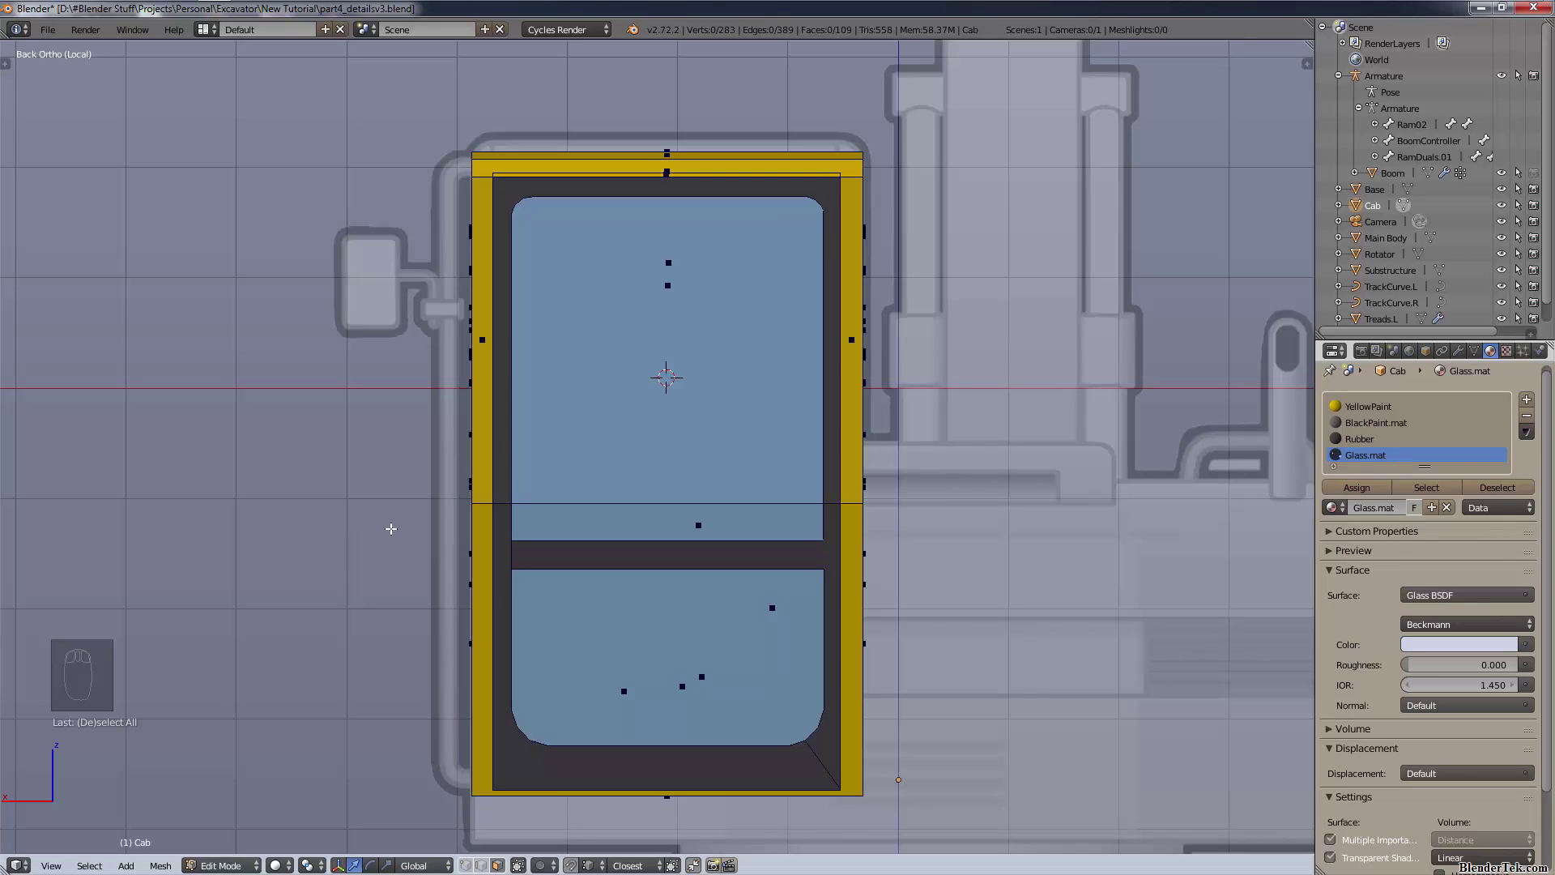
pyautogui.hotkey('ctrl', 's')
pyautogui.click(233, 363)
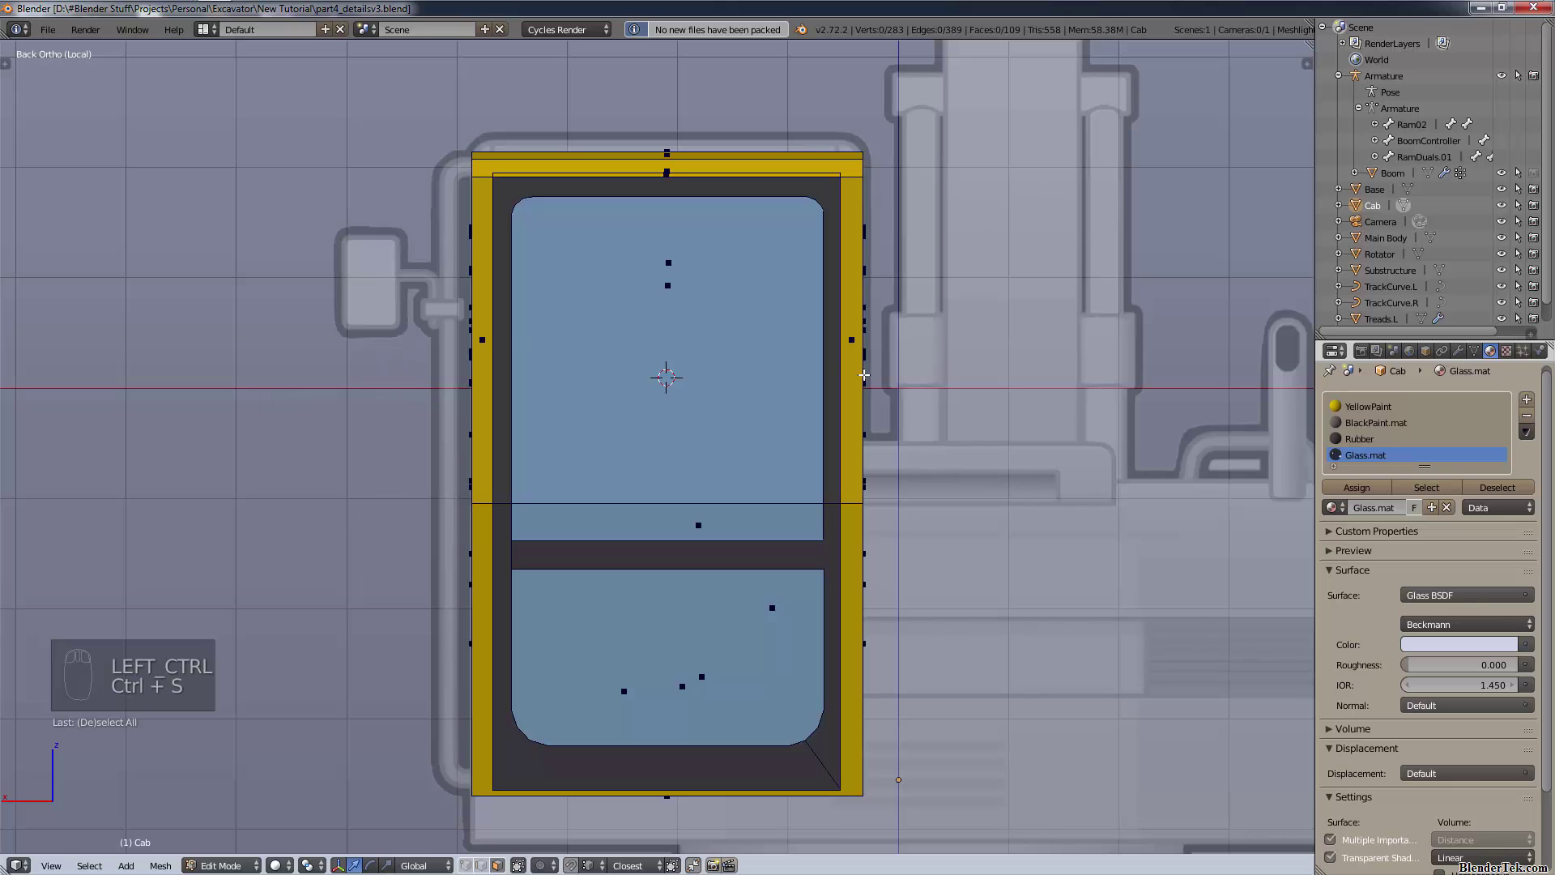
# - Show the cab roof from the top in wireframe, framed over the reference's roof window
pyautogui.press('KP_7')
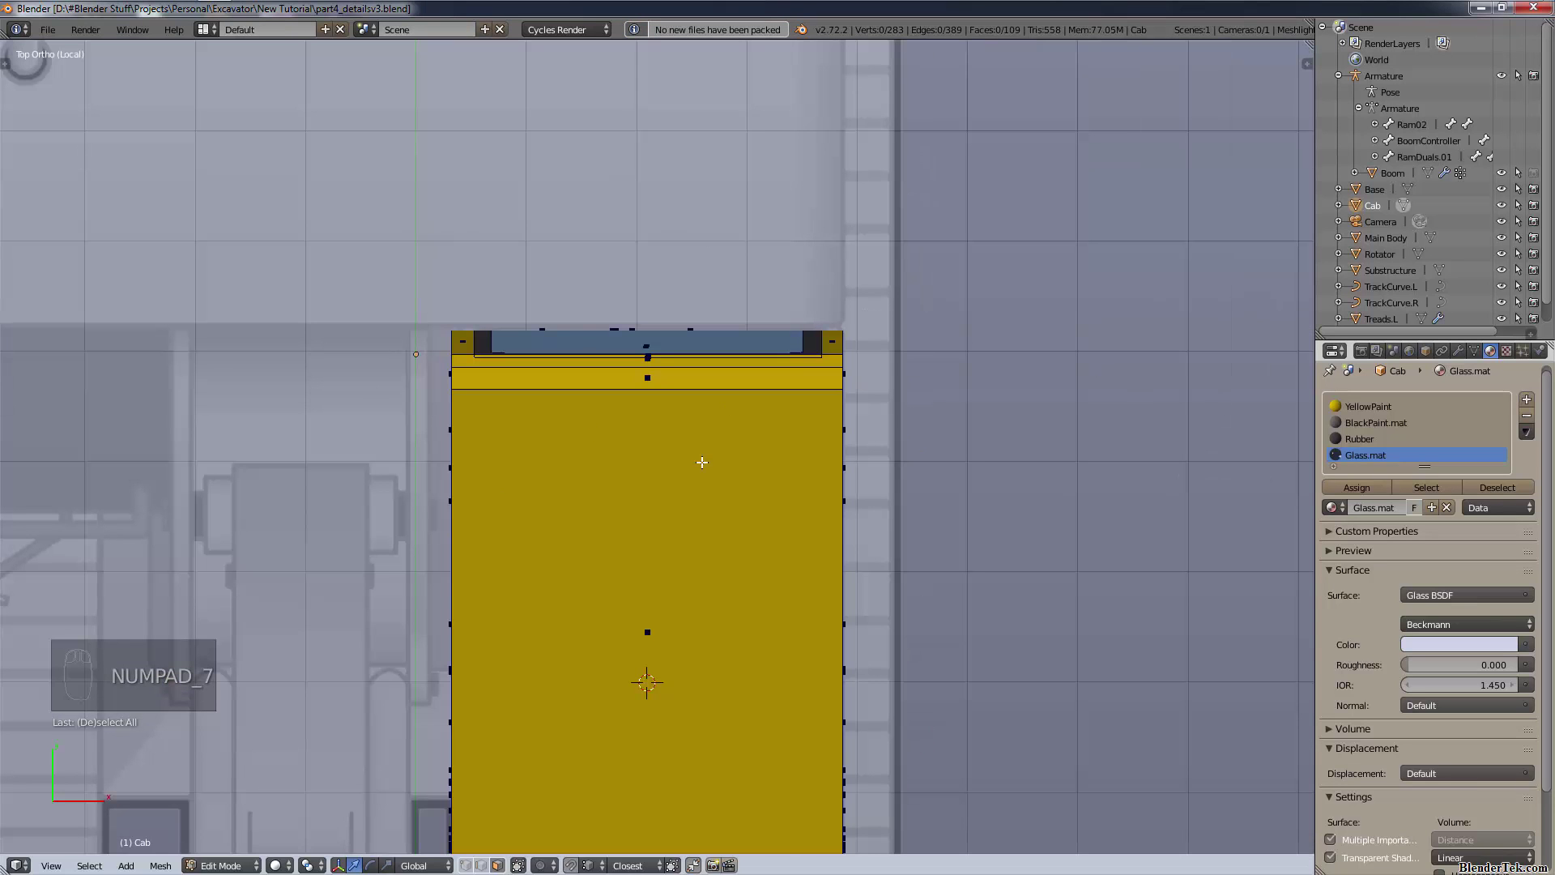
pyautogui.scroll(-3, 673, 421)
pyautogui.keyDown('shift'); pyautogui.moveTo(823, 378); pyautogui.dragTo(873, 175, button='middle'); pyautogui.keyUp('shift')
pyautogui.scroll(1, 695, 345)
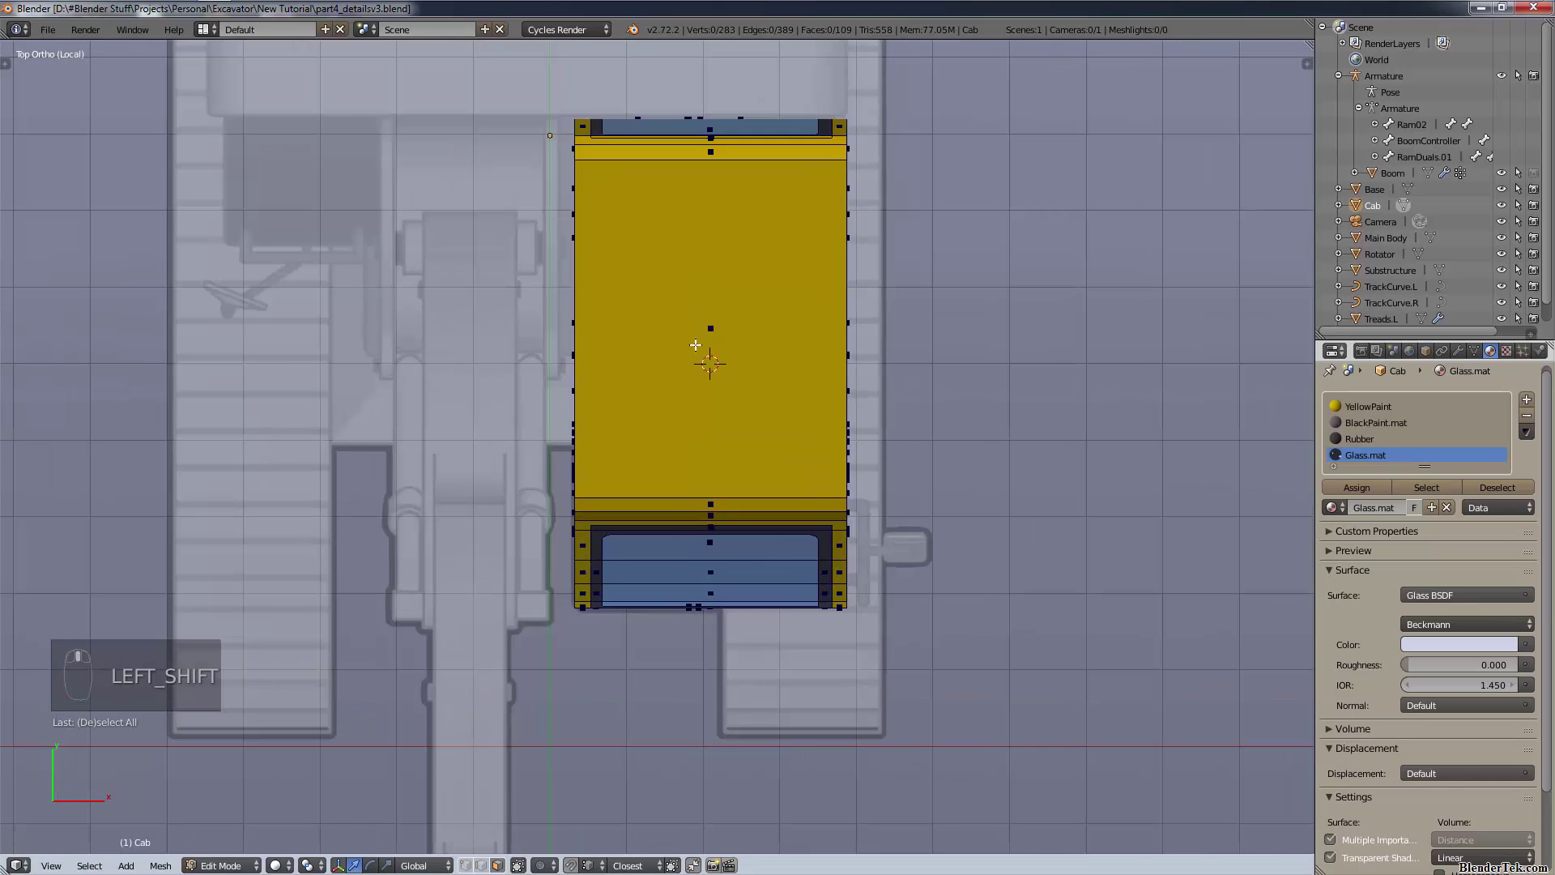
pyautogui.scroll(3, 746, 292)
pyautogui.keyDown('shift'); pyautogui.moveTo(813, 250); pyautogui.dragTo(739, 409, button='middle'); pyautogui.keyUp('shift')
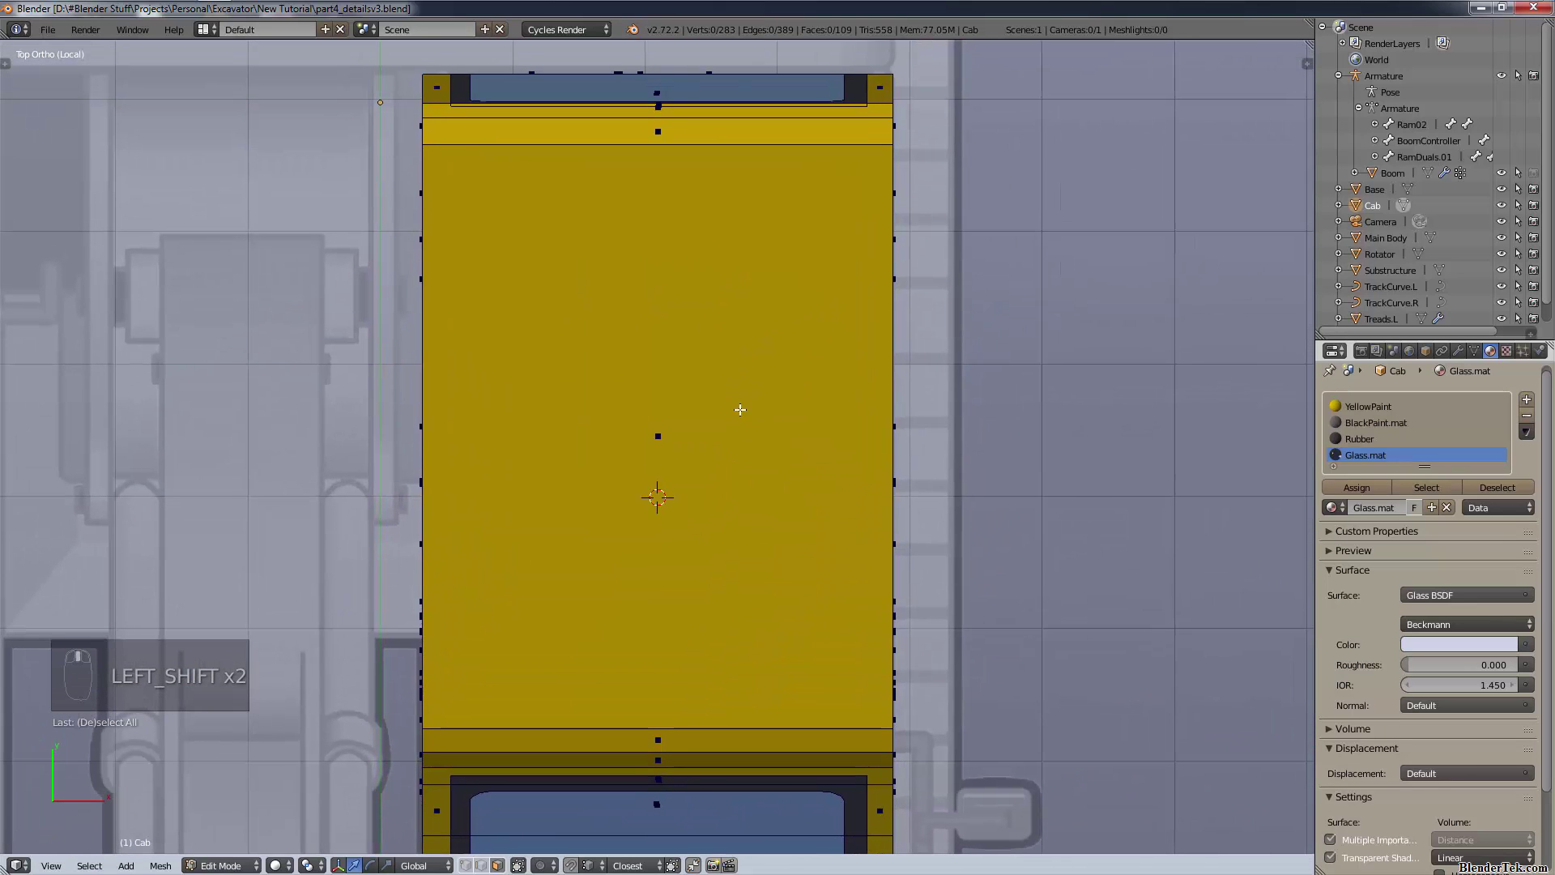
pyautogui.press('z')
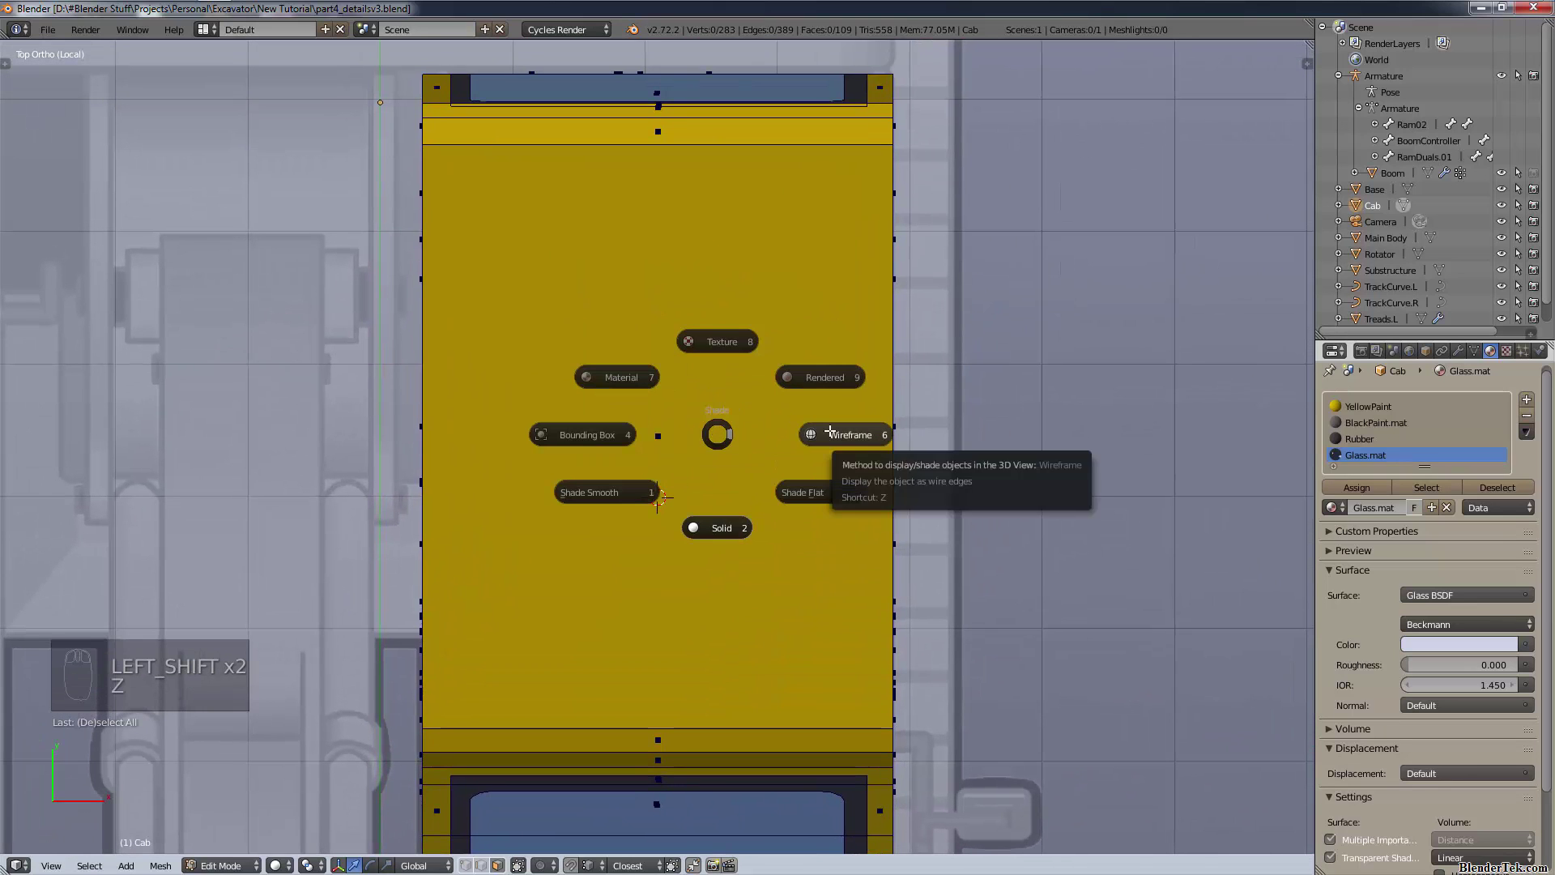
pyautogui.click(826, 432)
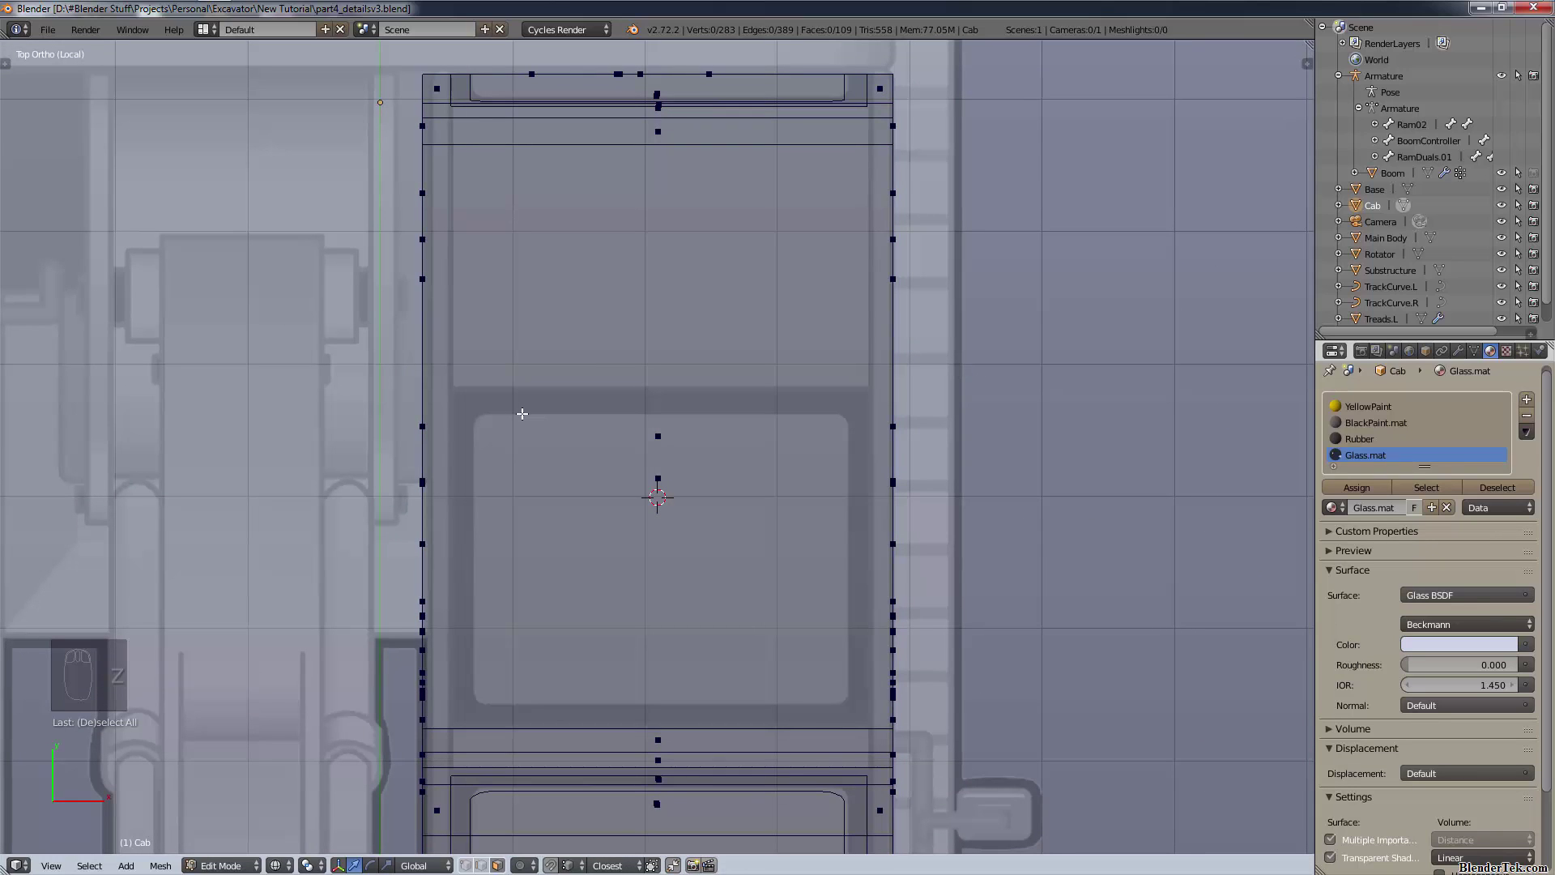
# - Knife-cut the outer rectangular frame of the roof window into the cab roof, using angle-constrained cuts that follow the top-view reference
pyautogui.press('k')
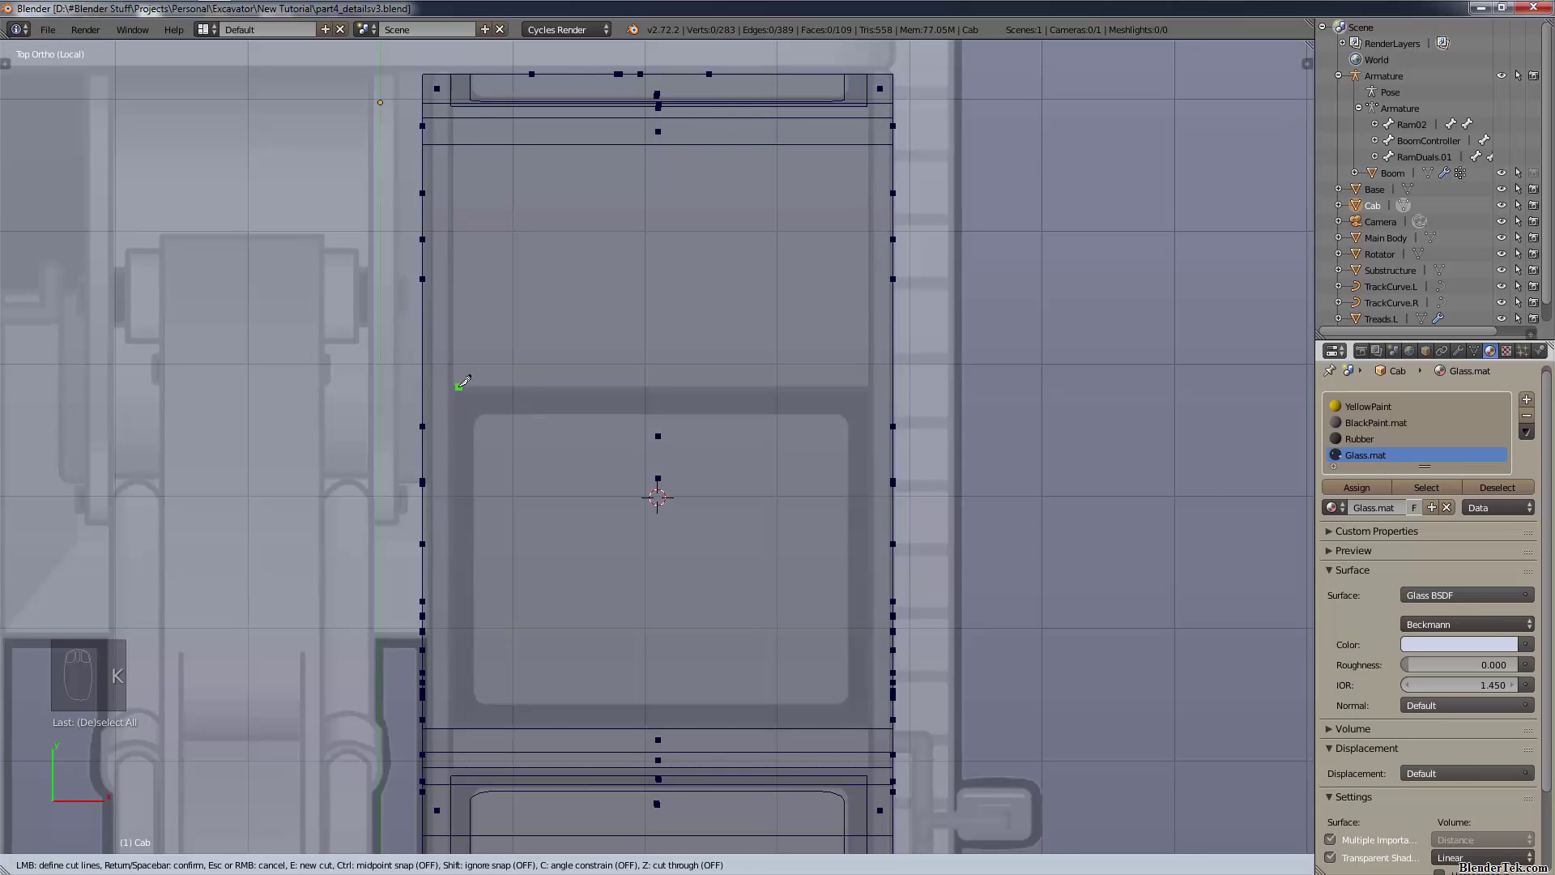
pyautogui.scroll(7, 451, 382)
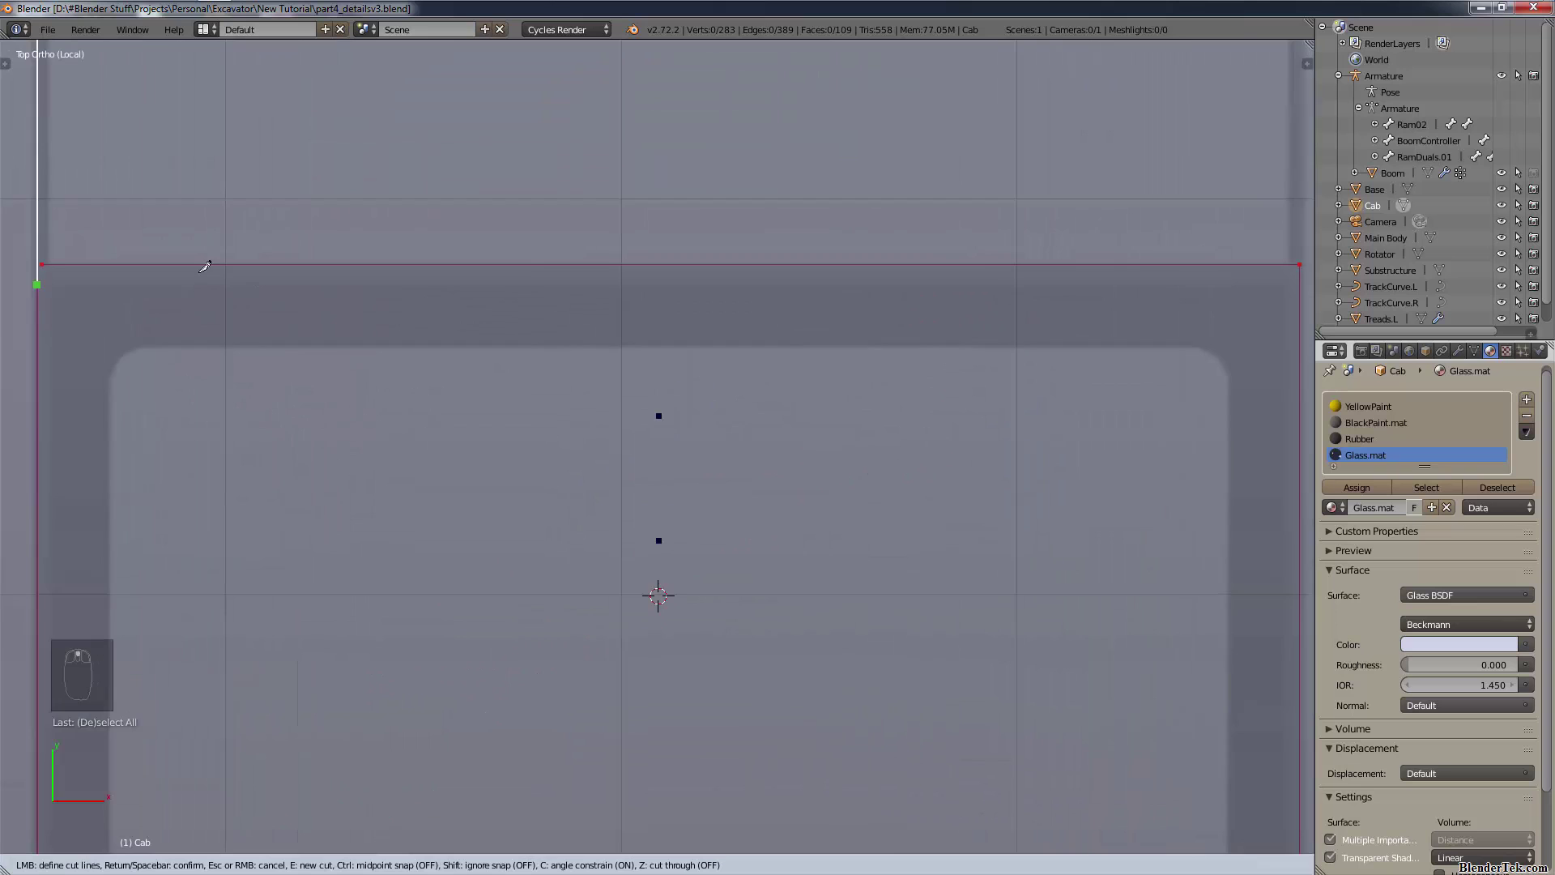
pyautogui.moveTo(395, 280)
pyautogui.keyDown('shift'); pyautogui.mouseDown(button='middle')
pyautogui.moveTo(724, 370)
pyautogui.moveTo(1059, 425)
pyautogui.mouseUp(button='middle'); pyautogui.keyUp('shift')
pyautogui.scroll(5, 573, 390)
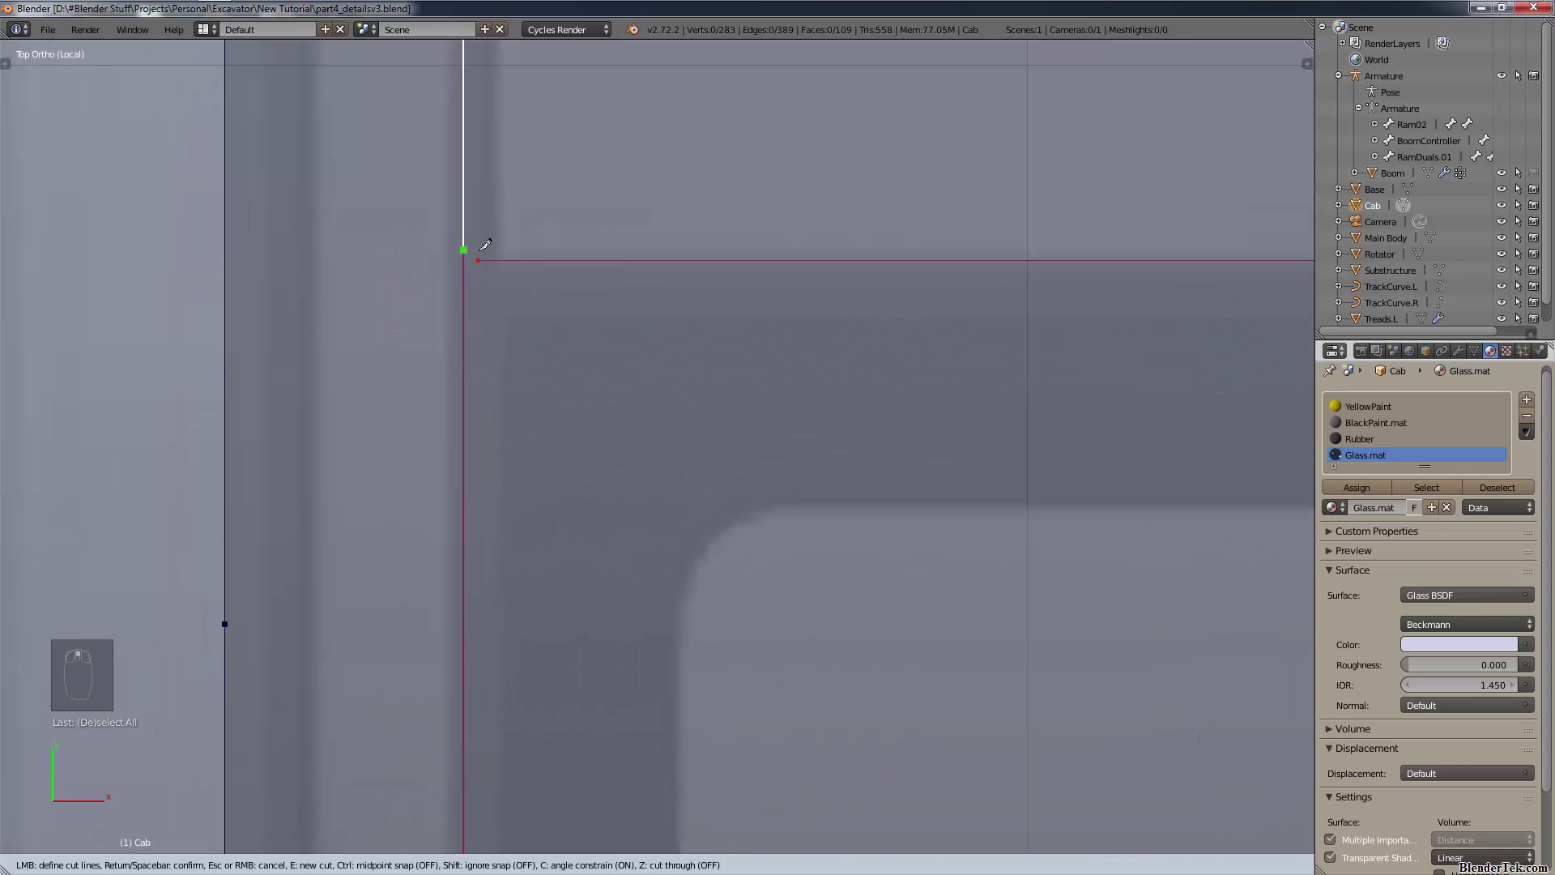
pyautogui.scroll(3, 452, 253)
pyautogui.keyDown('shift'); pyautogui.moveTo(379, 197); pyautogui.dragTo(519, 404, button='middle'); pyautogui.keyUp('shift')
pyautogui.scroll(4, 441, 348)
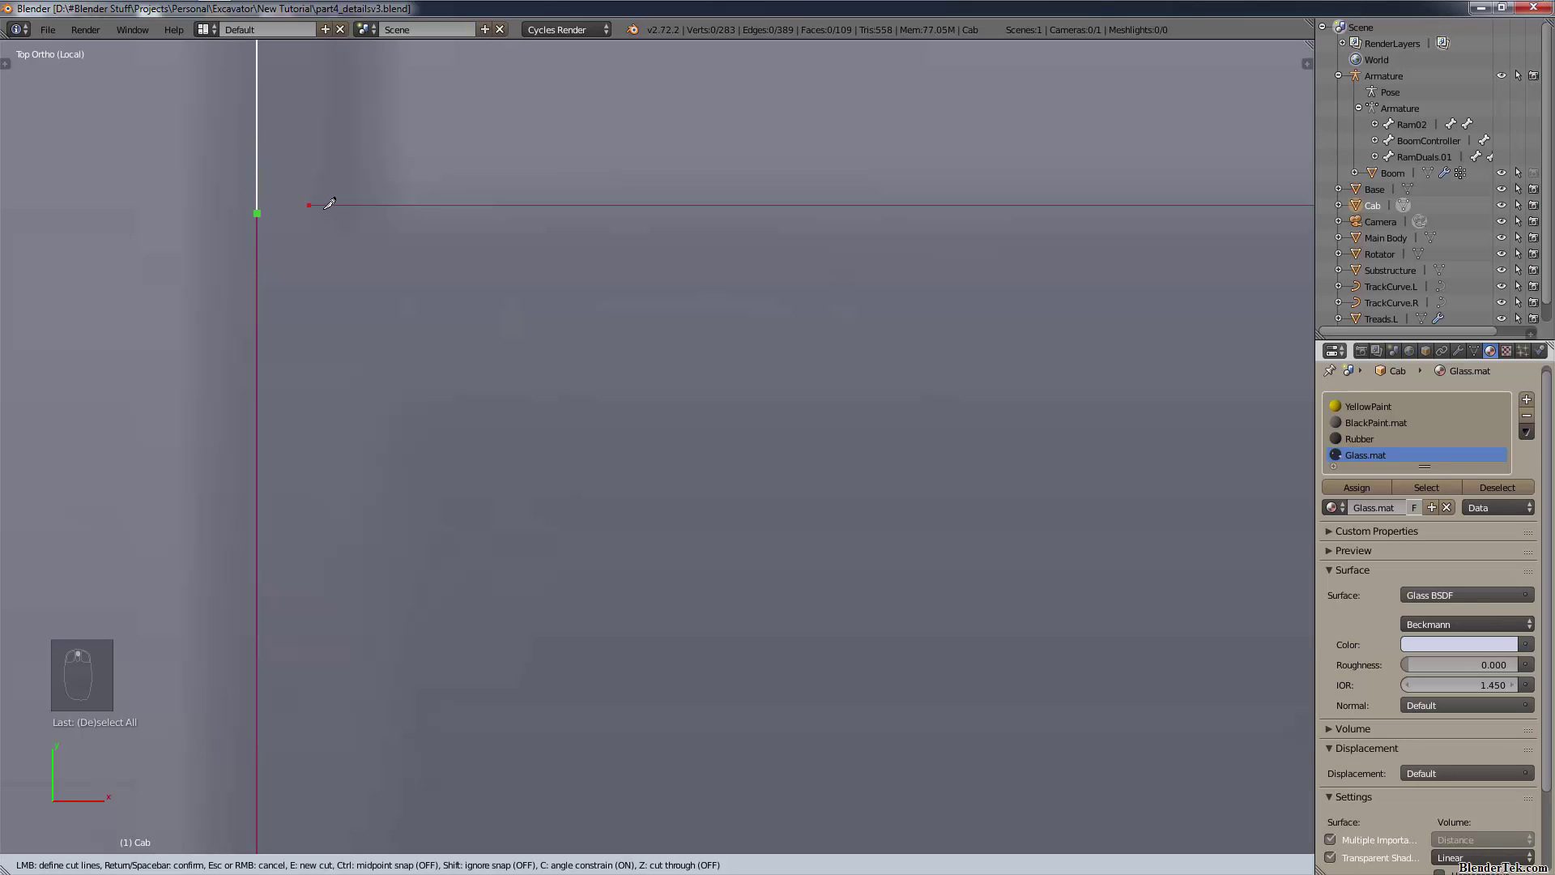
pyautogui.click(324, 197)
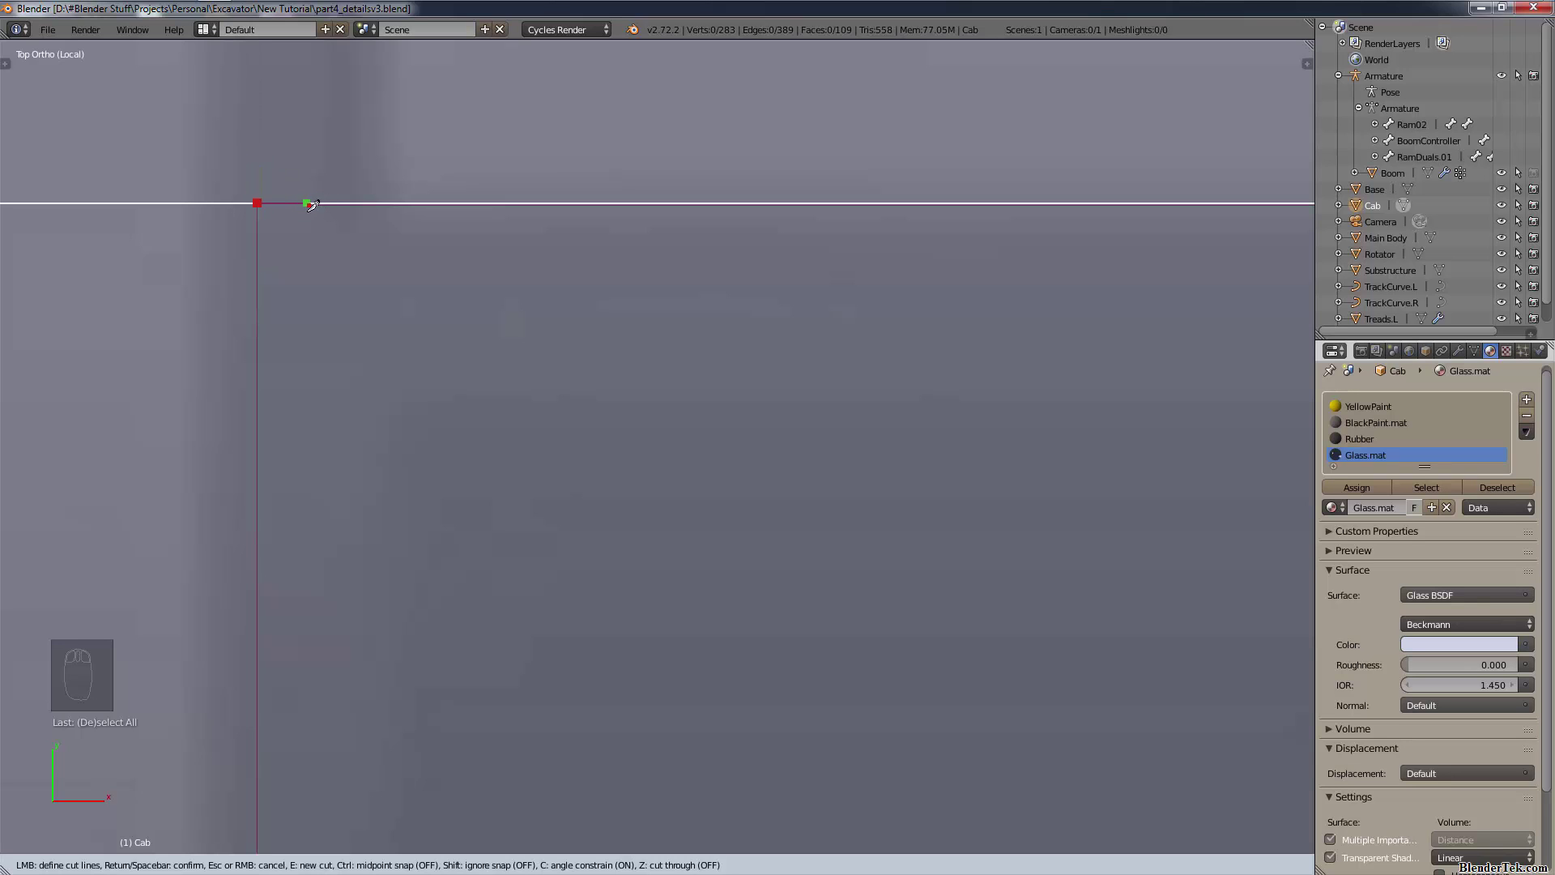
pyautogui.press('Return')
# - Fill the open rectangle in the cab roof with a face made from its boundary edges
pyautogui.scroll(-15, 337, 226)
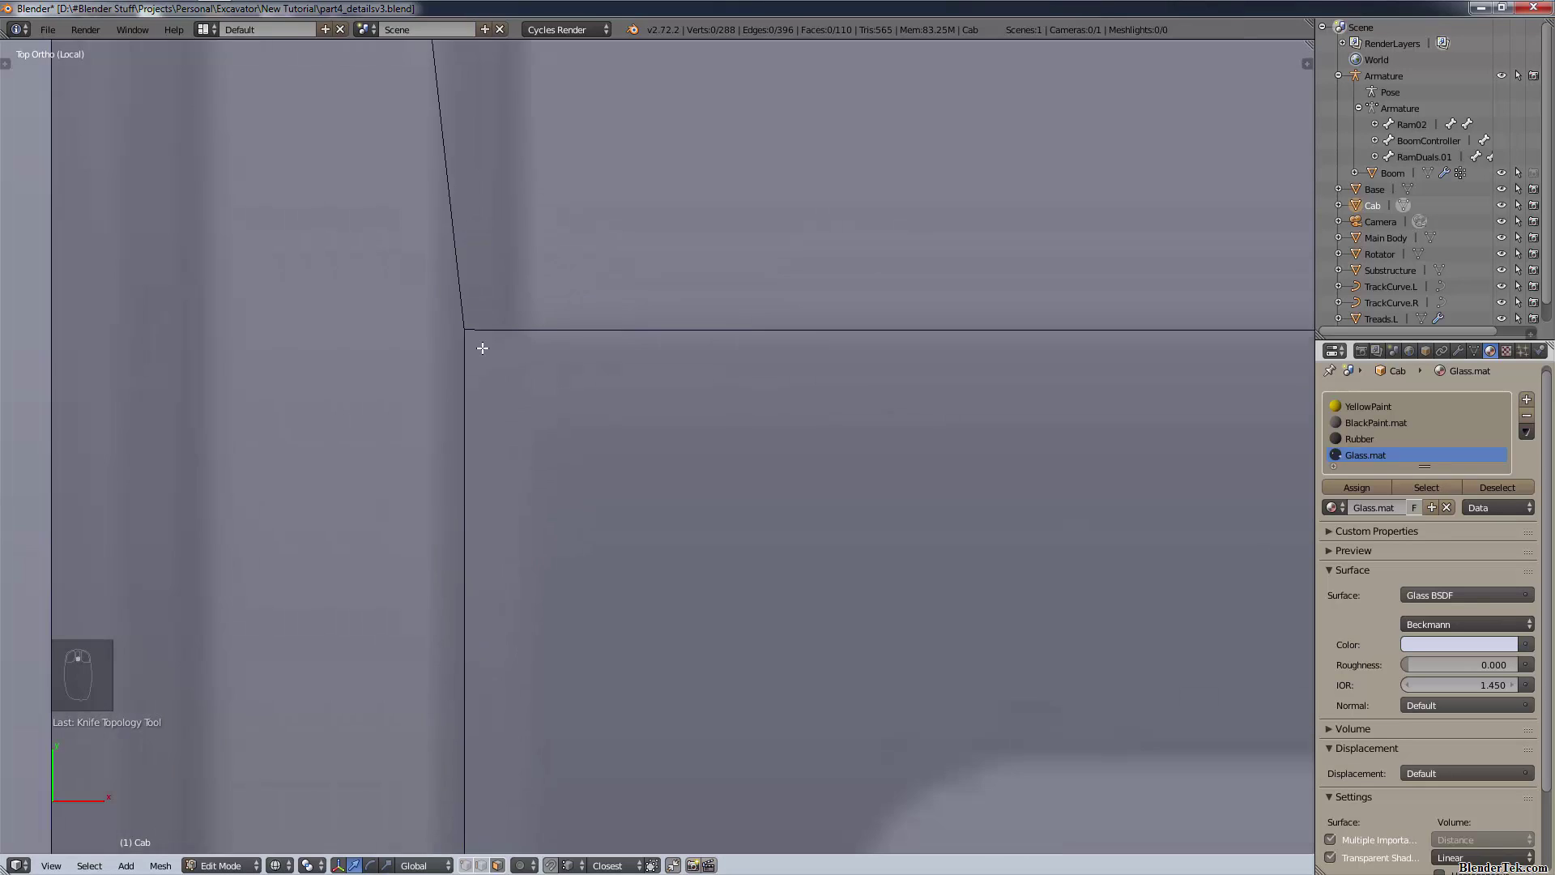
pyautogui.scroll(8, 743, 425)
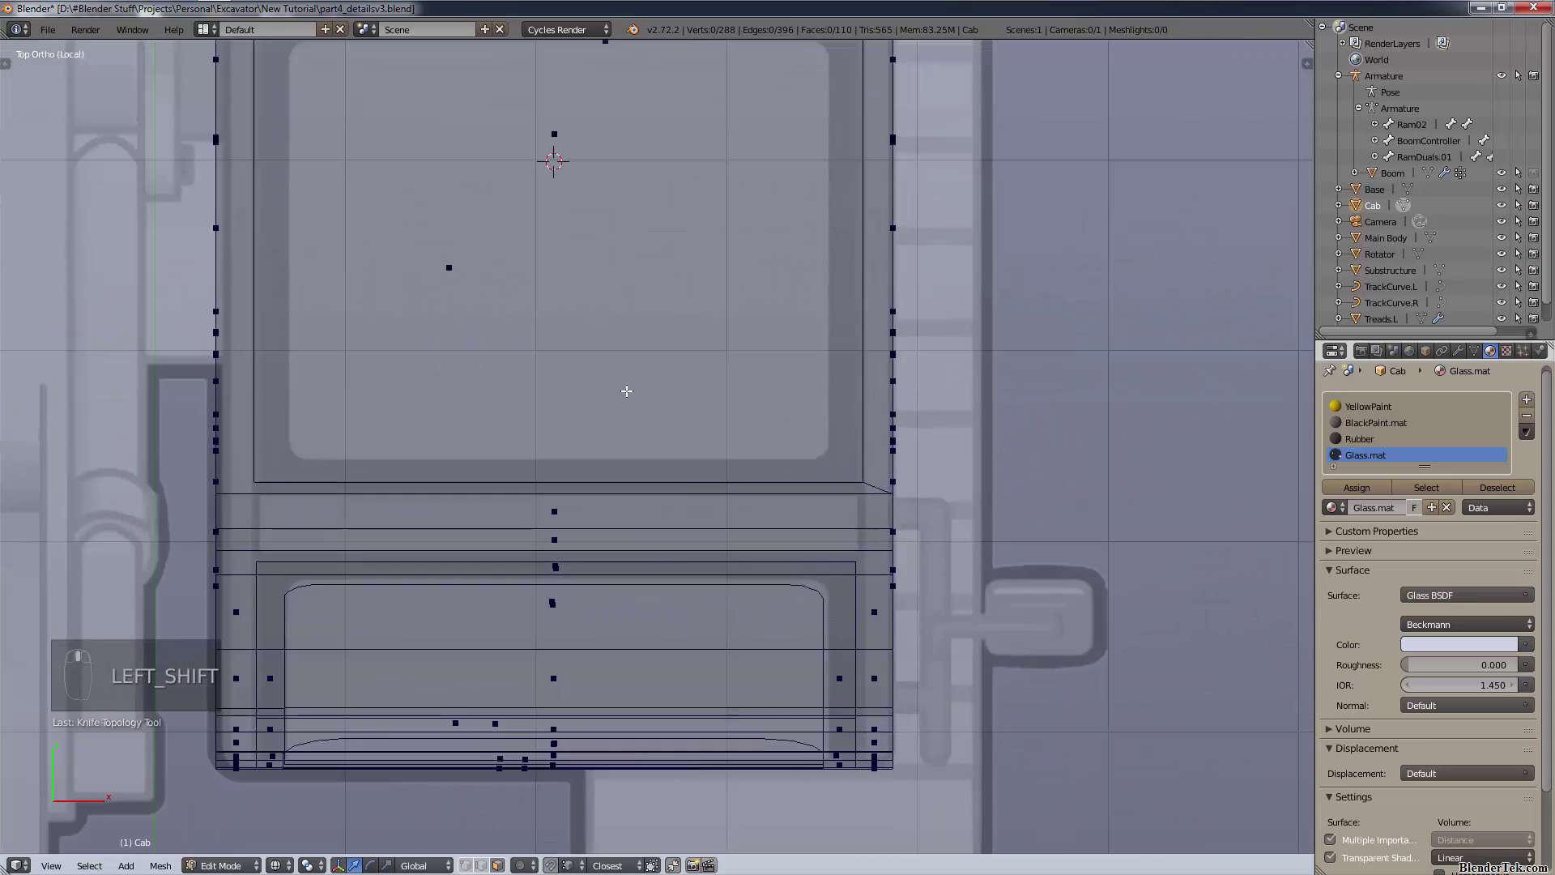
pyautogui.press('z')
pyautogui.click(478, 631)
pyautogui.click(535, 295)
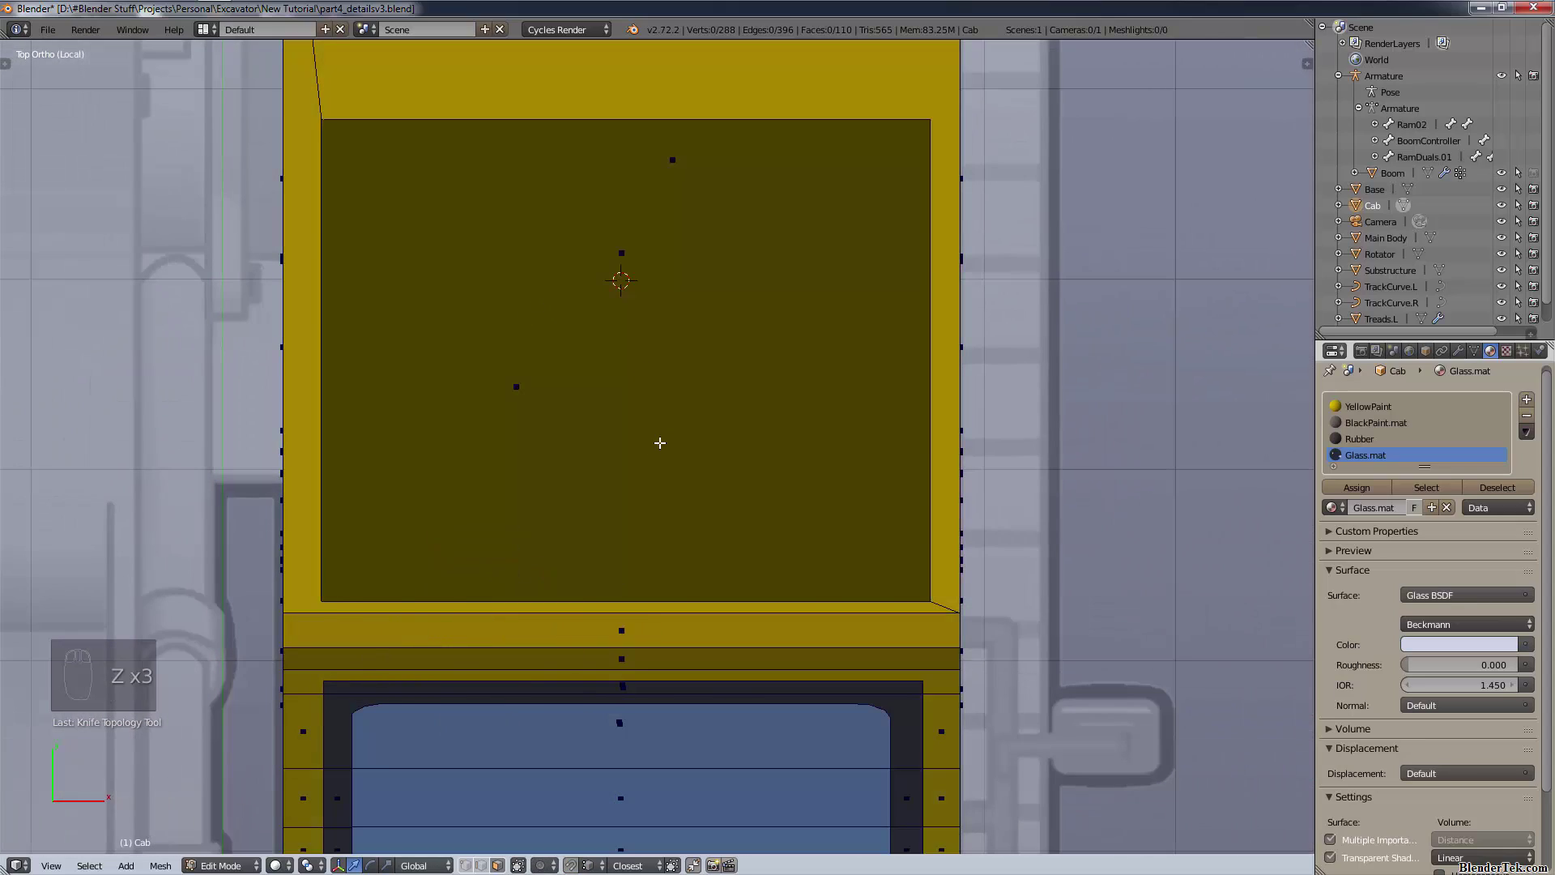
pyautogui.moveTo(660, 440)
pyautogui.mouseDown(button='middle')
pyautogui.moveTo(611, 396)
pyautogui.moveTo(609, 412)
pyautogui.mouseUp(button='middle')
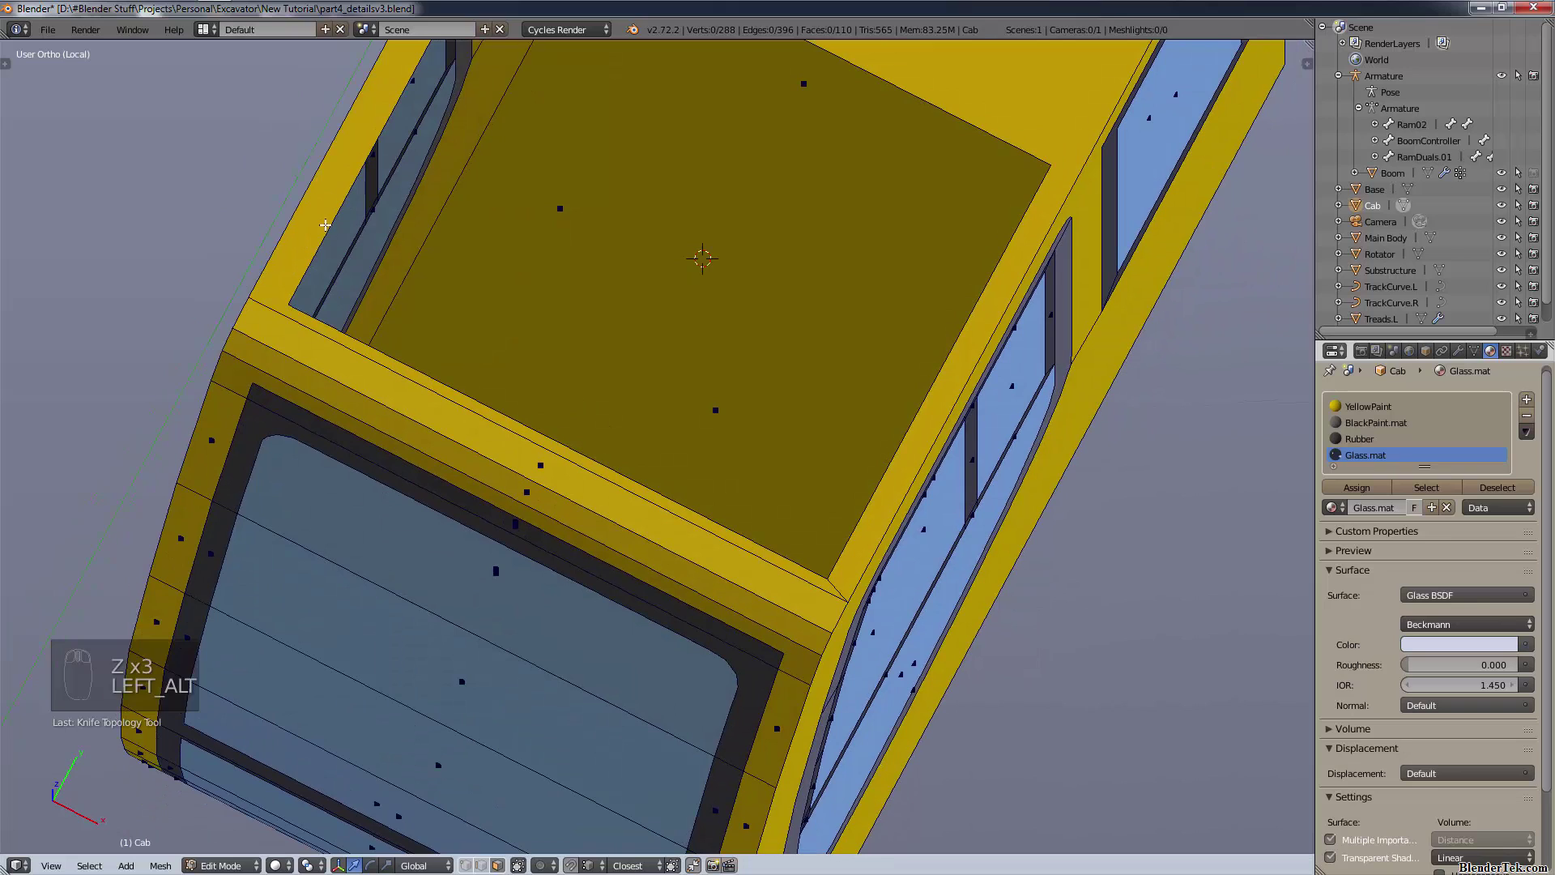
pyautogui.hotkey('ctrl', 'z')
pyautogui.moveTo(327, 226); pyautogui.dragTo(813, 134, button='middle')
pyautogui.keyDown('alt'); pyautogui.keyDown('shift'); pyautogui.click(812, 134); pyautogui.keyUp('shift'); pyautogui.keyUp('alt')
pyautogui.press('f')
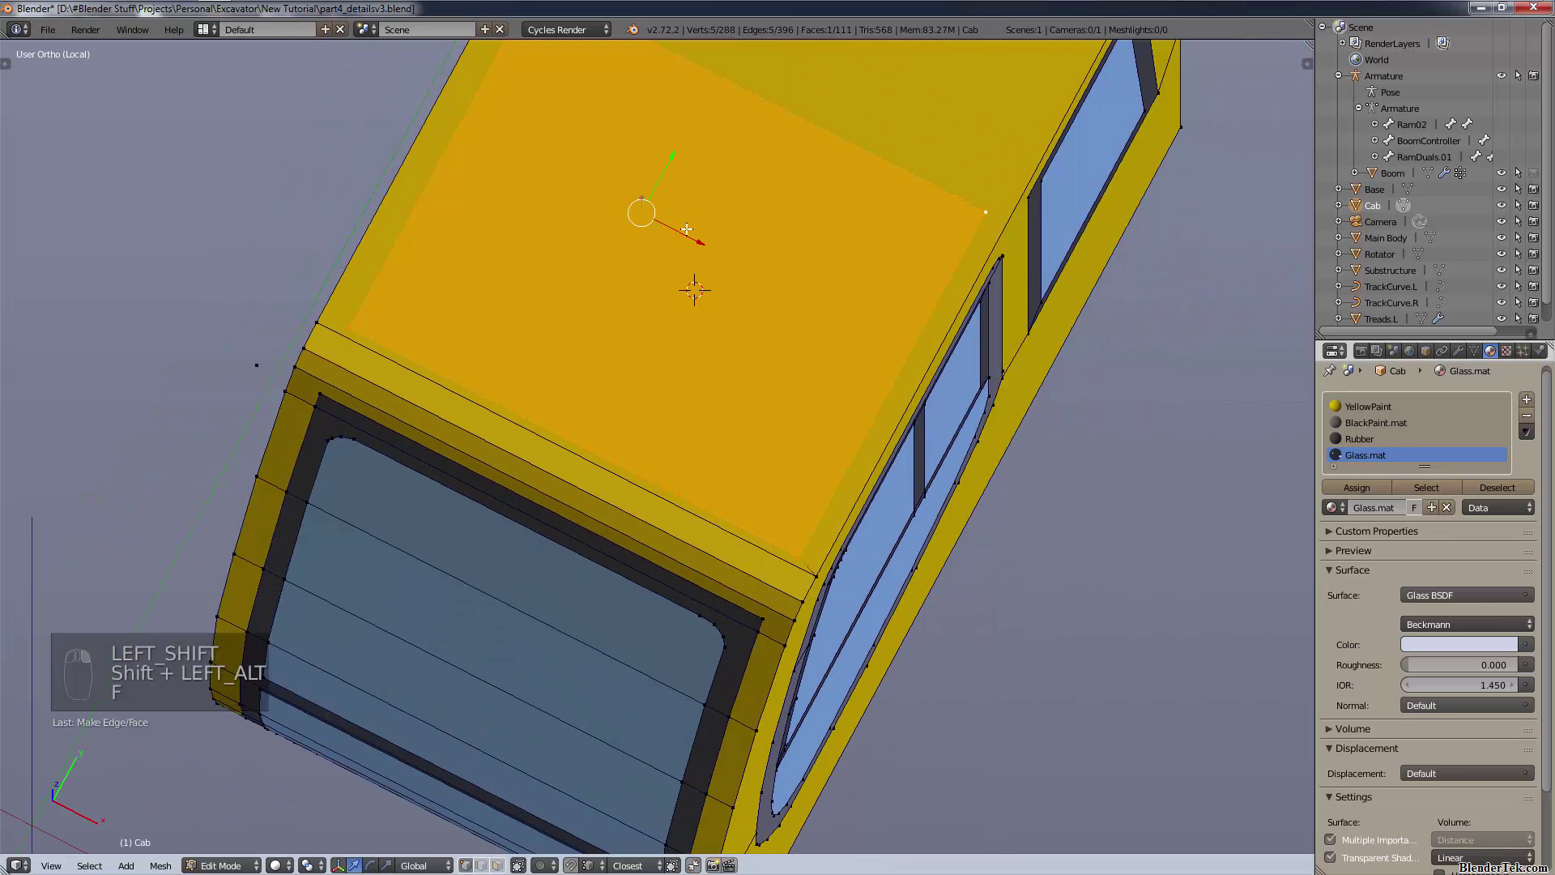
# - Knife-cut the inner roof window outline with rounded corners inside the rectangular frame, tracing the top-view reference
pyautogui.press('KP_7')
pyautogui.press('a')
pyautogui.press('a')
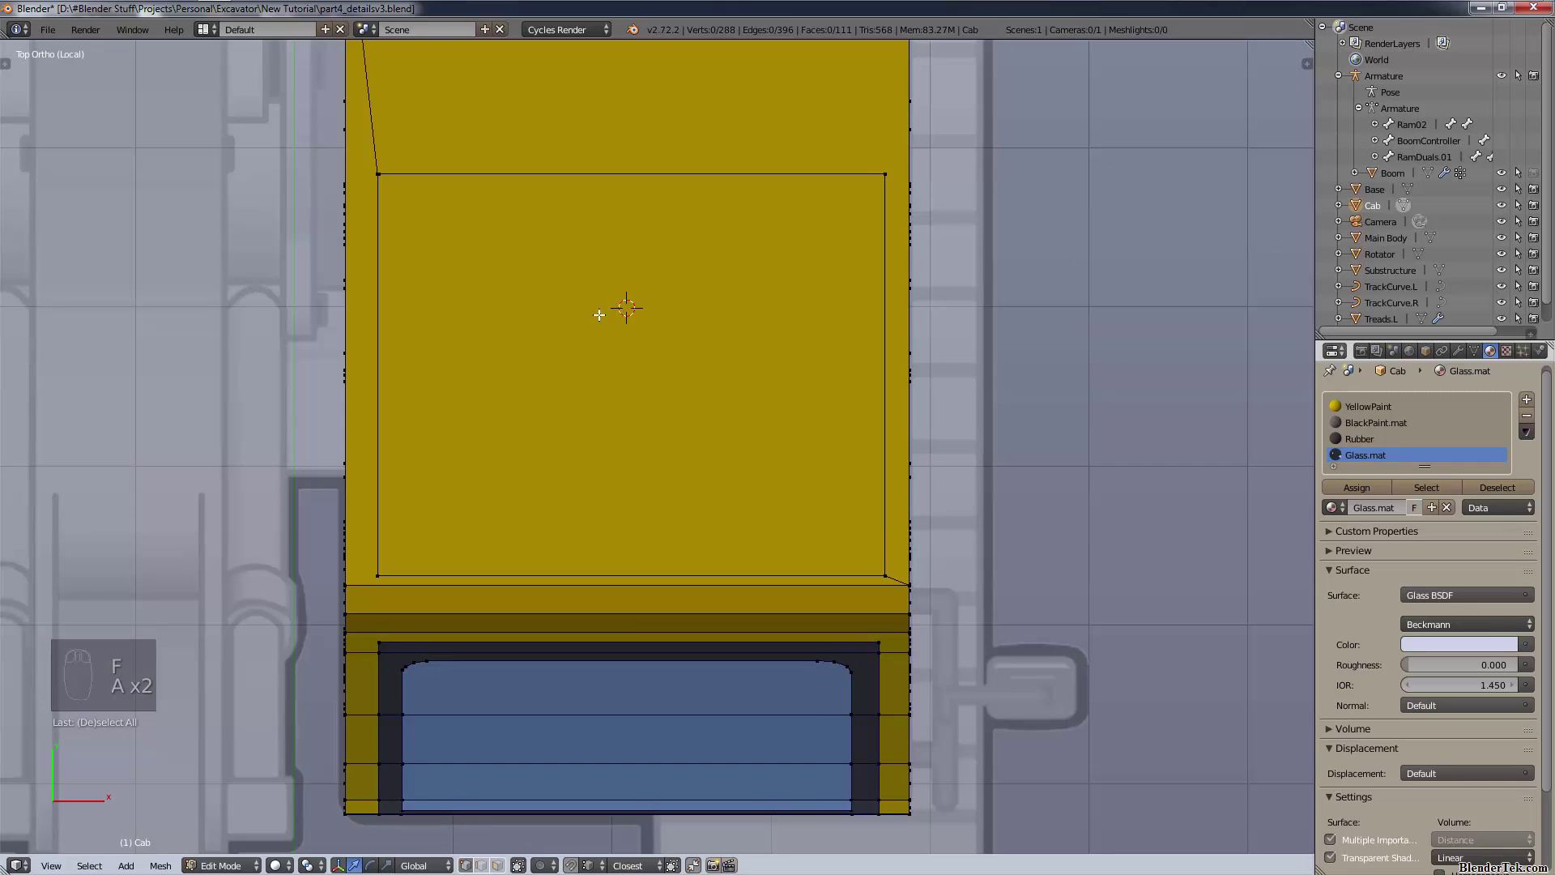
pyautogui.press('z')
pyautogui.click(744, 328)
pyautogui.press('k')
pyautogui.scroll(2, 744, 329)
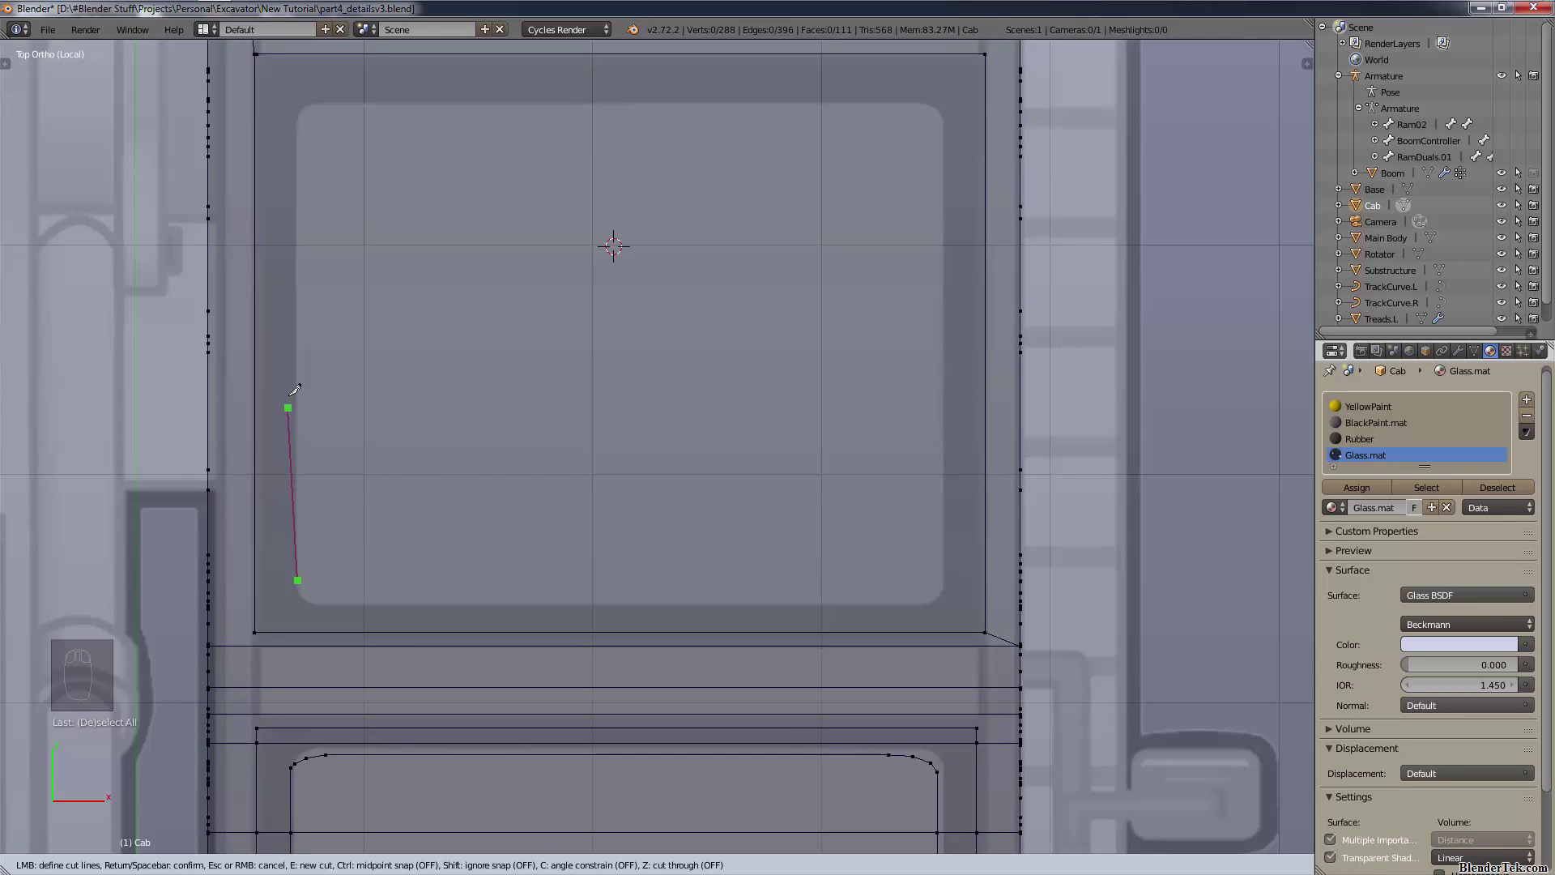
pyautogui.scroll(10, 618, 472)
pyautogui.press('c')
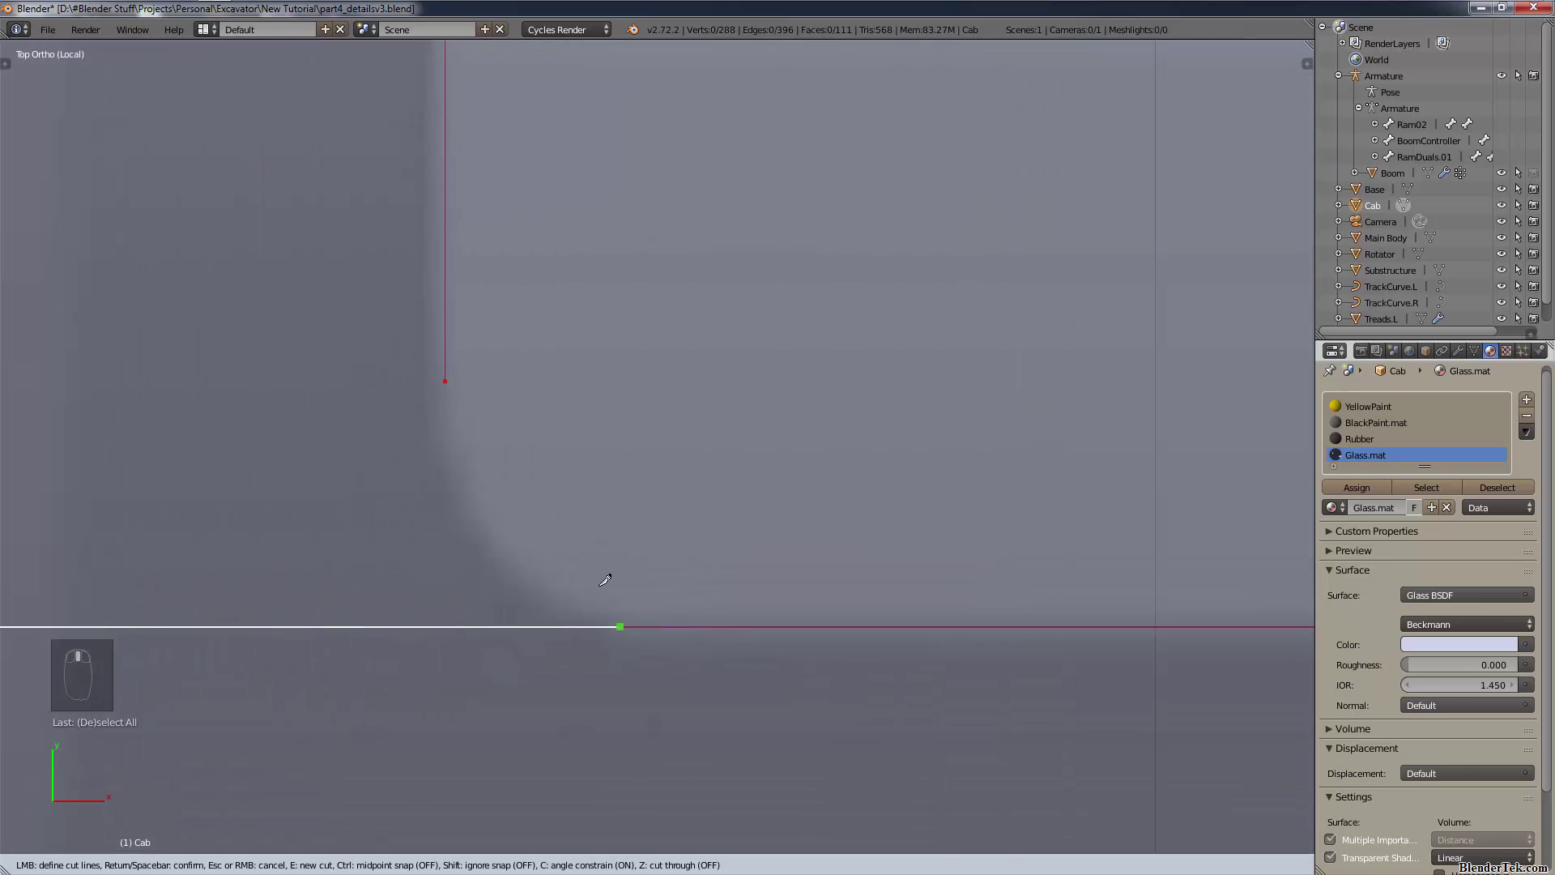
pyautogui.click(649, 593)
pyautogui.press('c')
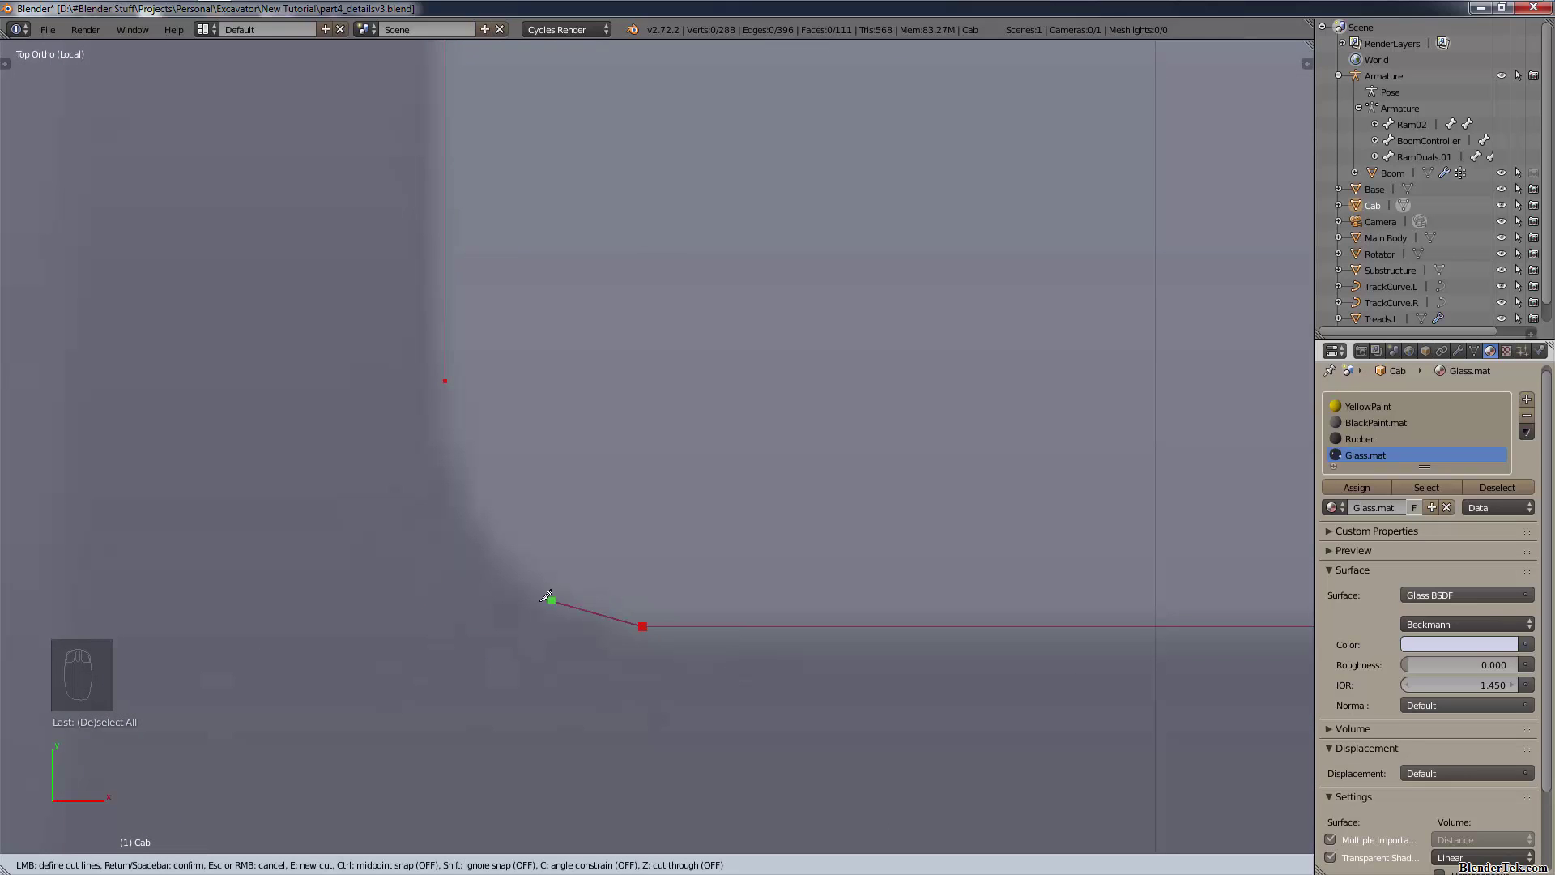
pyautogui.click(548, 600)
pyautogui.press('c')
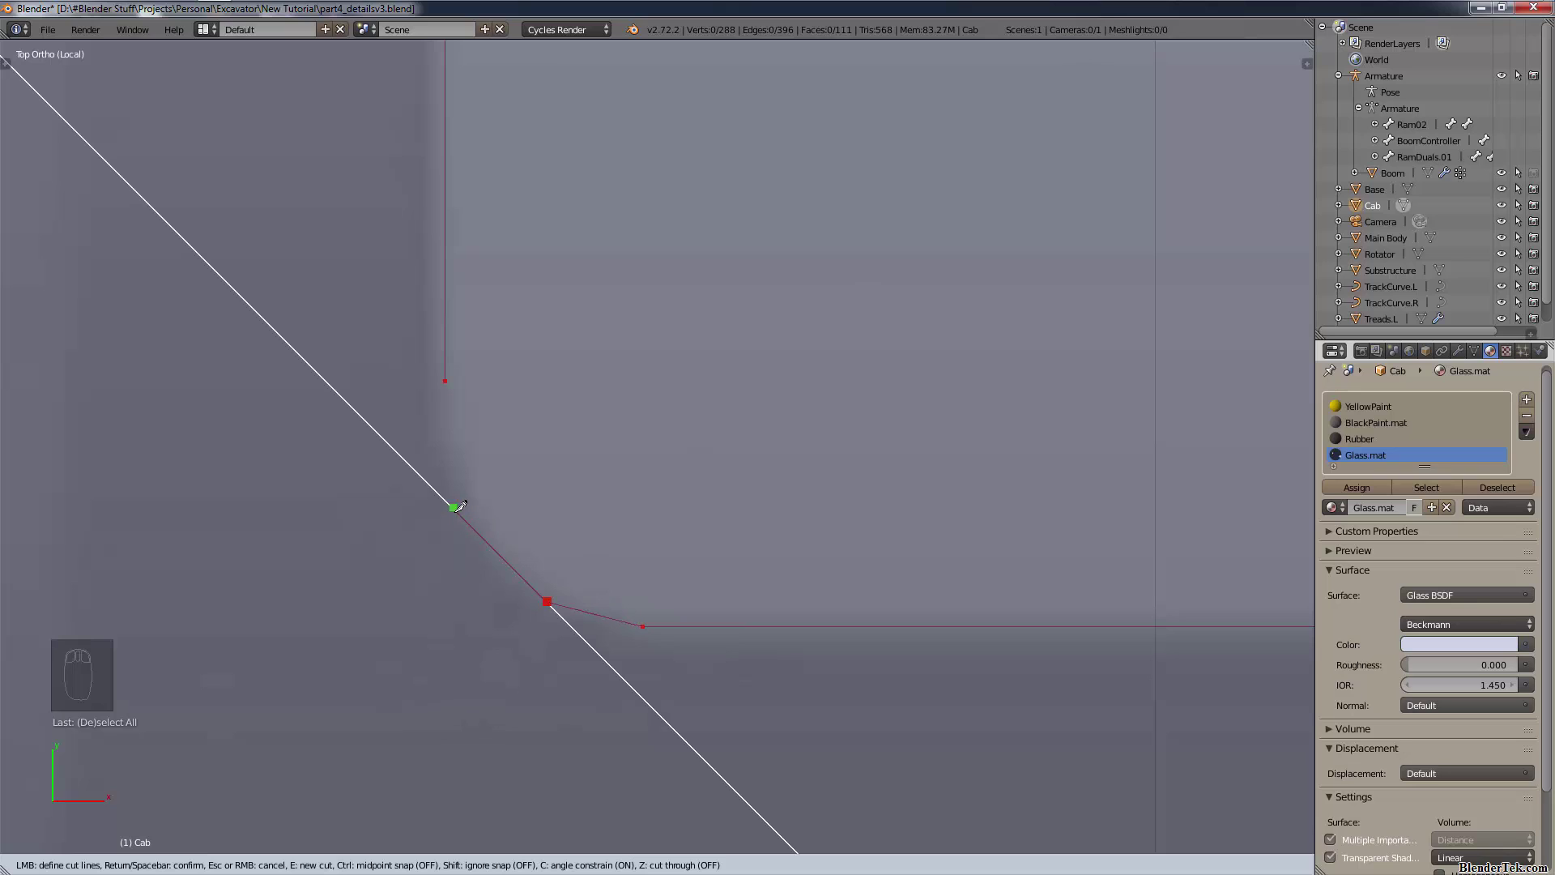
pyautogui.click(463, 514)
pyautogui.press('c')
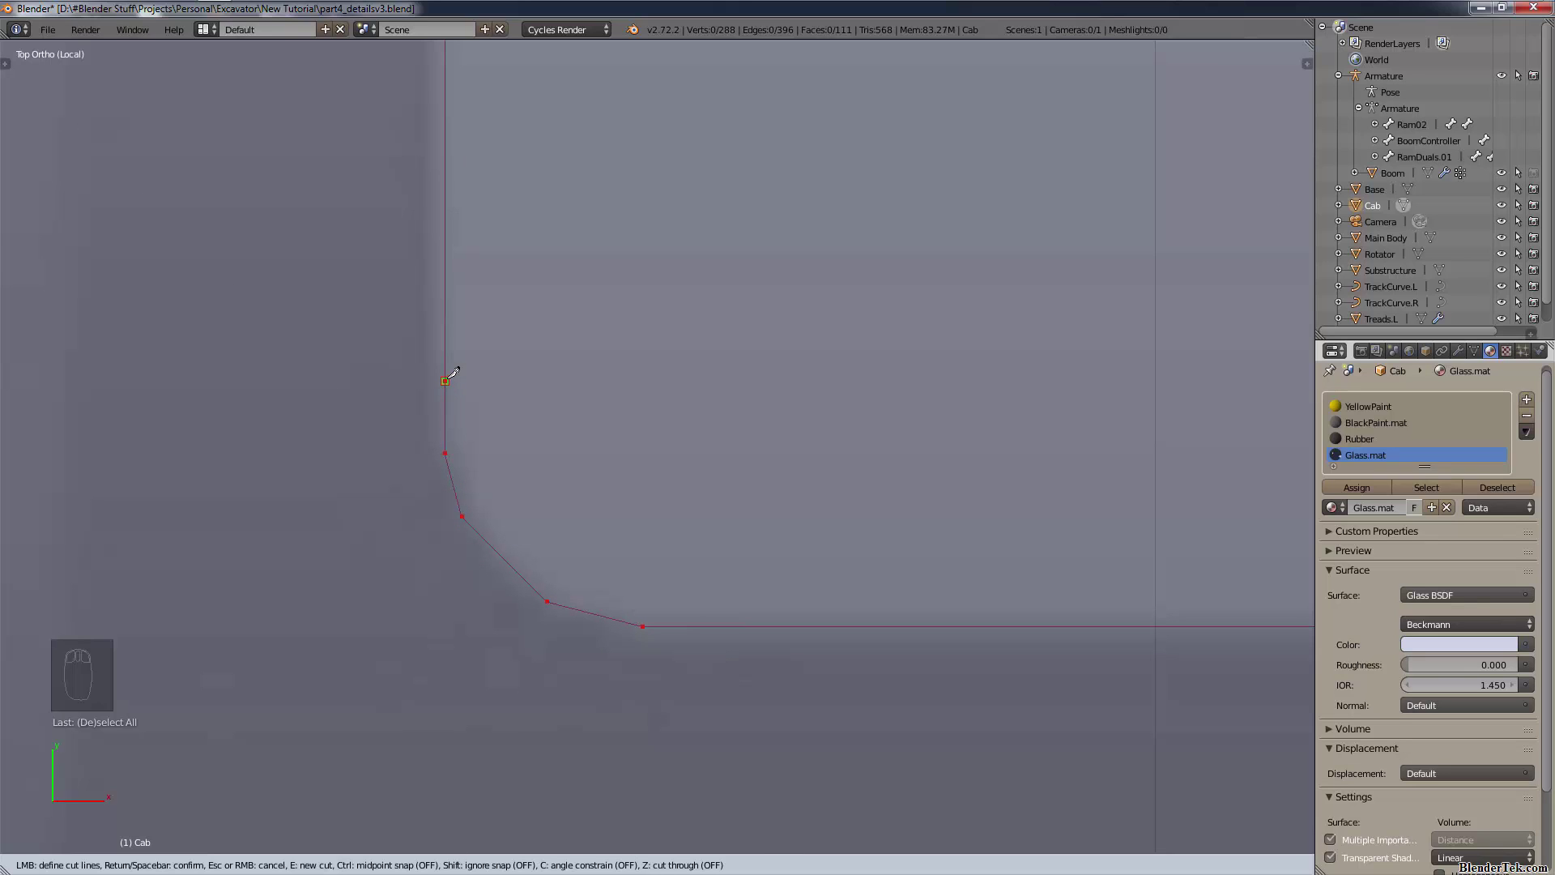
pyautogui.press('Return')
# - Fill the rounded inner outline of the roof window with a face and clear the selection
pyautogui.scroll(-16, 734, 300)
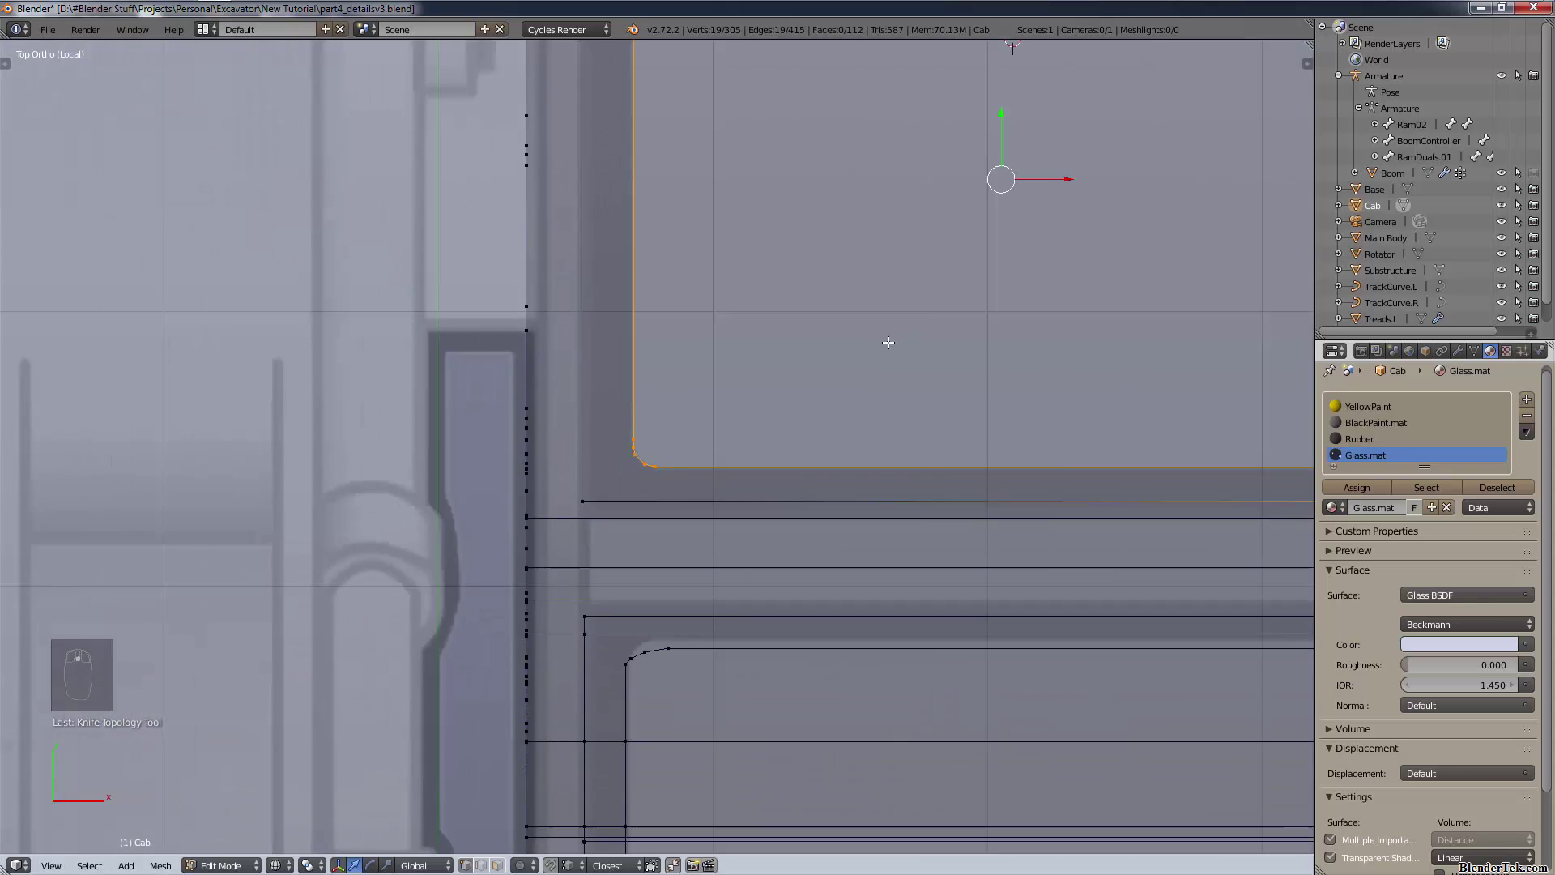
pyautogui.keyDown('shift'); pyautogui.moveTo(891, 286); pyautogui.dragTo(755, 389, button='middle'); pyautogui.keyUp('shift')
pyautogui.press('f')
pyautogui.press('f')
pyautogui.press('a')
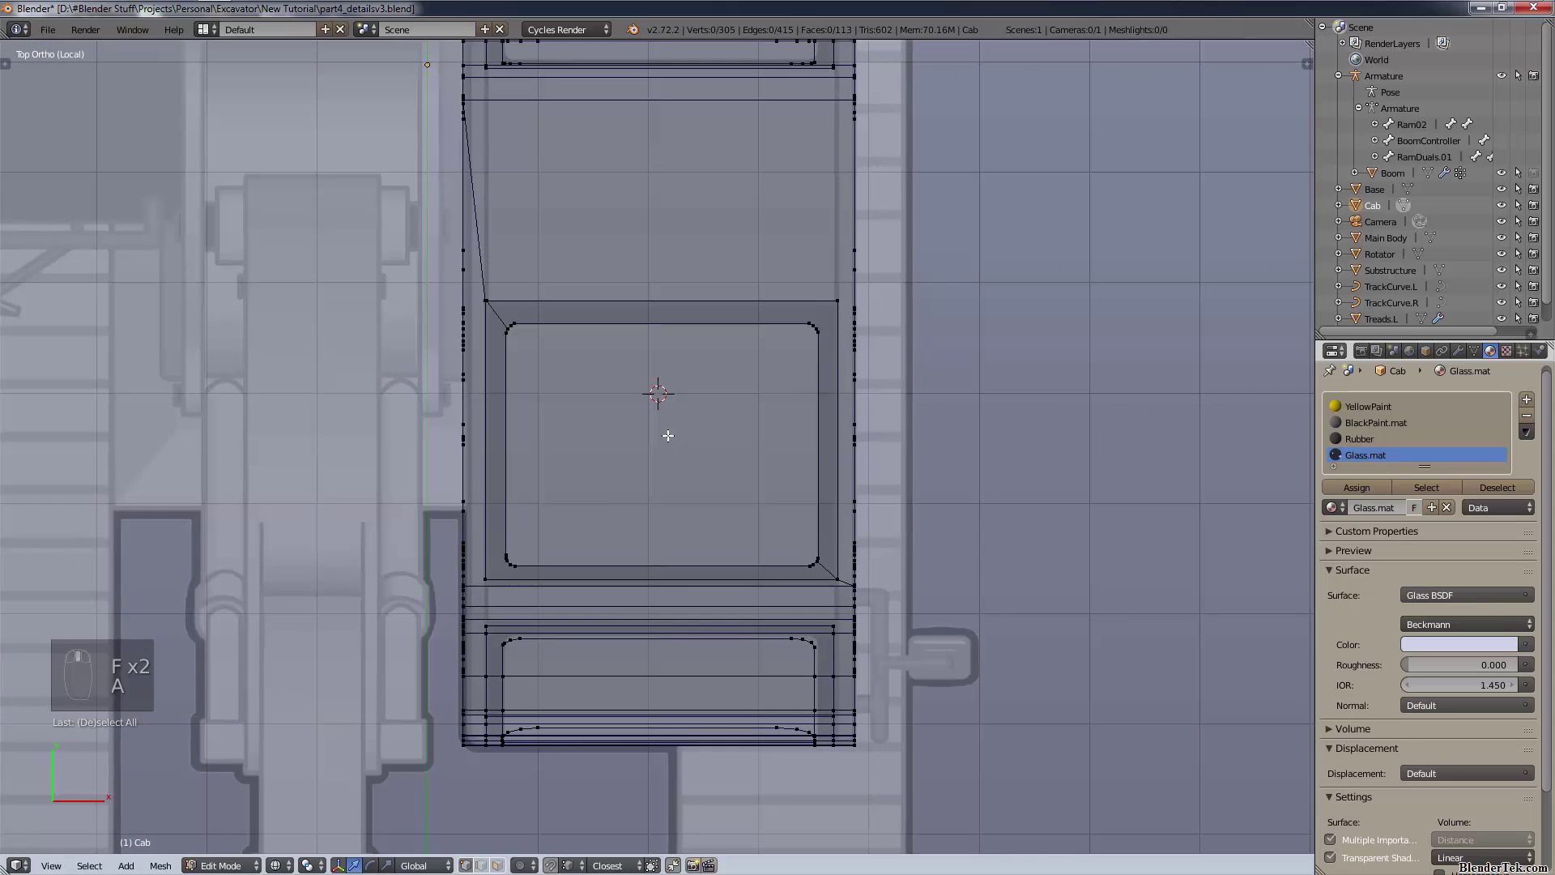
# - Select the inner face of the roof window in solid view and assign it Glass.mat
pyautogui.press('z')
pyautogui.click(685, 528)
pyautogui.scroll(2, 676, 511)
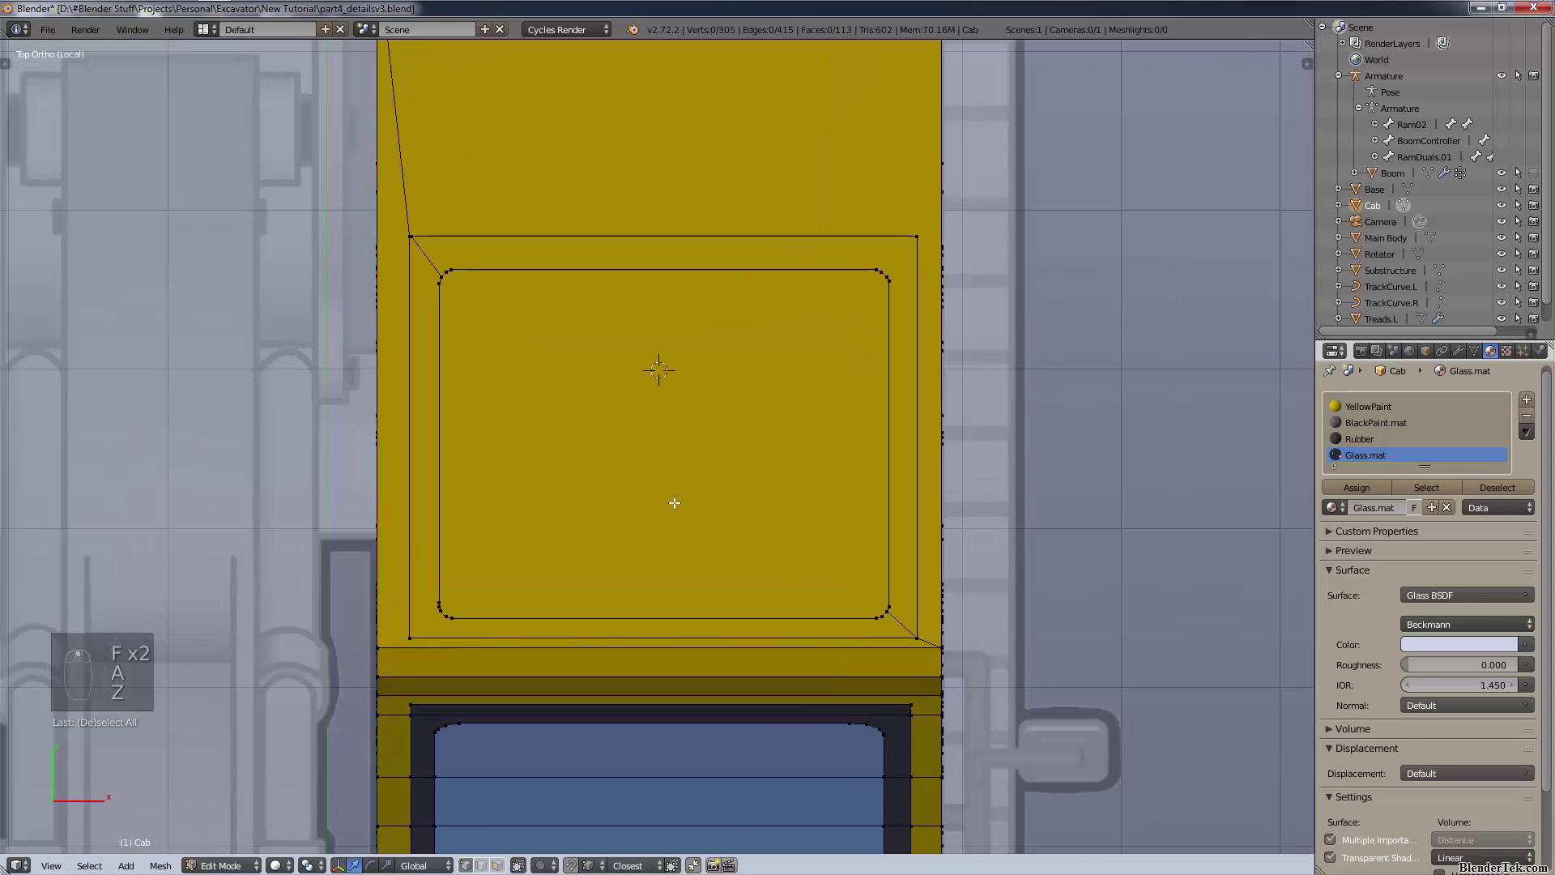
pyautogui.click(499, 865)
pyautogui.rightClick(635, 462)
# - Select the two frame faces around the roof window and assign them the Rubber material
pyautogui.rightClick(720, 343)
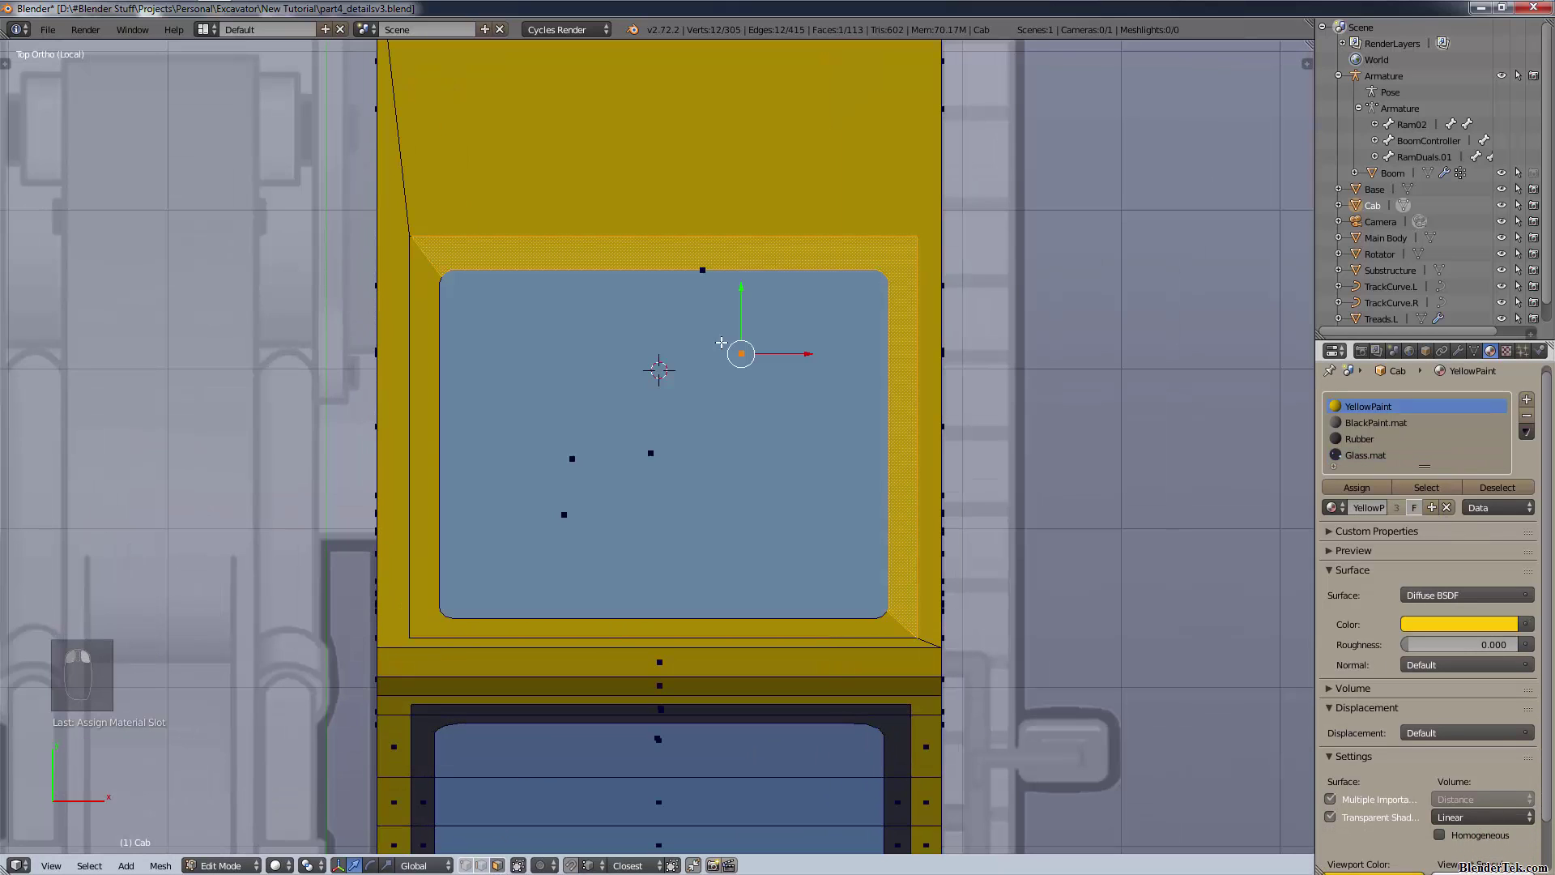
pyautogui.keyDown('shift'); pyautogui.rightClick(418, 447); pyautogui.keyUp('shift')
pyautogui.click(1382, 441)
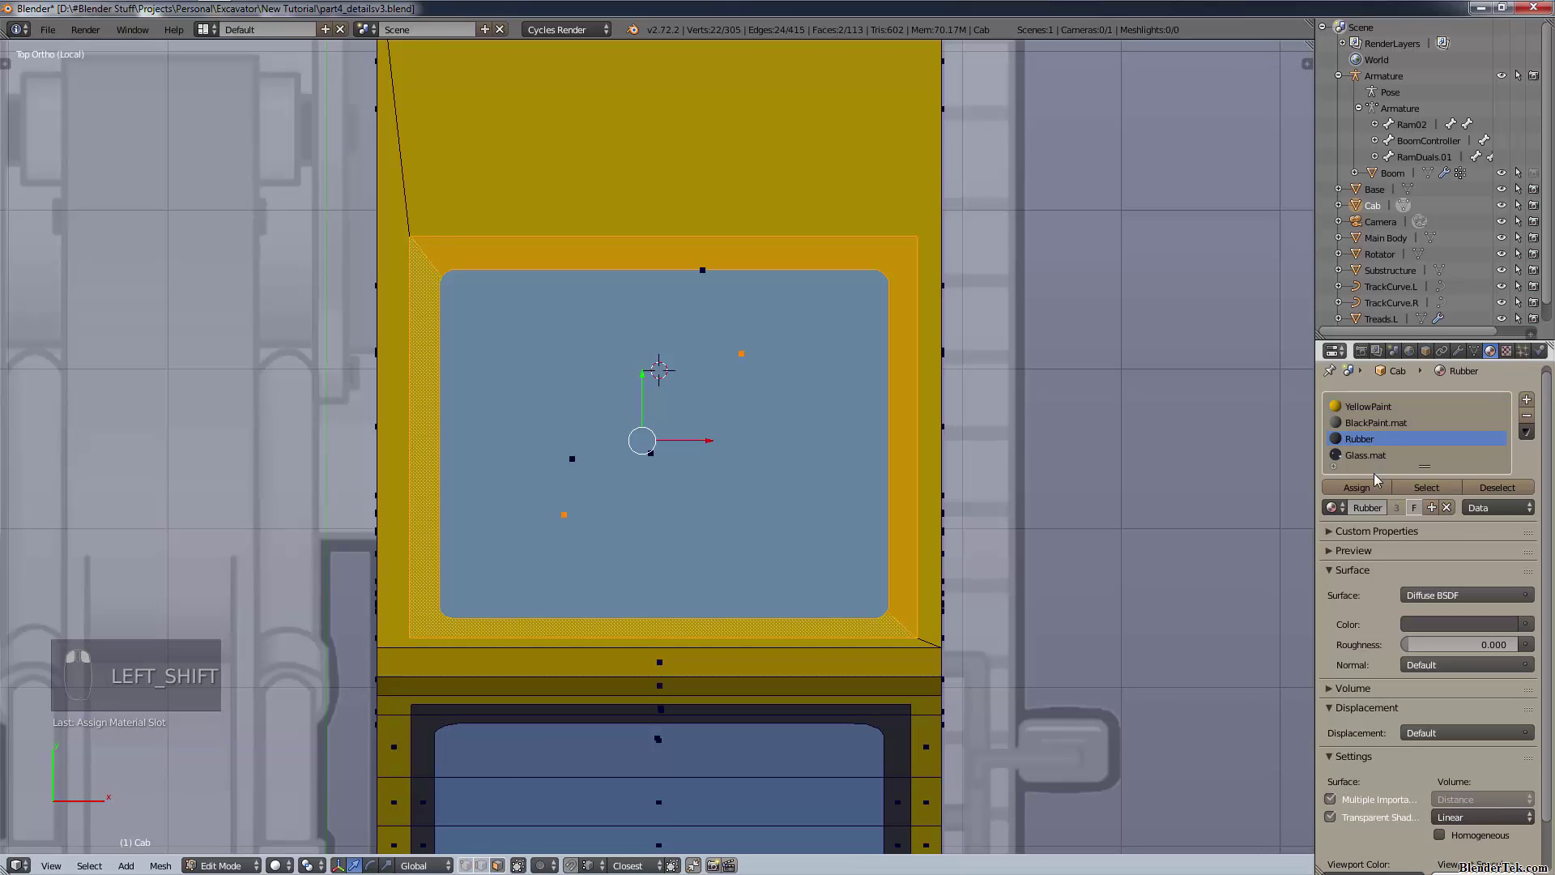
pyautogui.click(1356, 488)
pyautogui.scroll(-3, 944, 490)
pyautogui.press('a')
# - Leave local view, show the excavator in solid shading, and recalculate the normals of the whole cab mesh
pyautogui.moveTo(944, 490); pyautogui.dragTo(311, 398, button='middle')
pyautogui.scroll(3, 735, 462)
pyautogui.press('a')
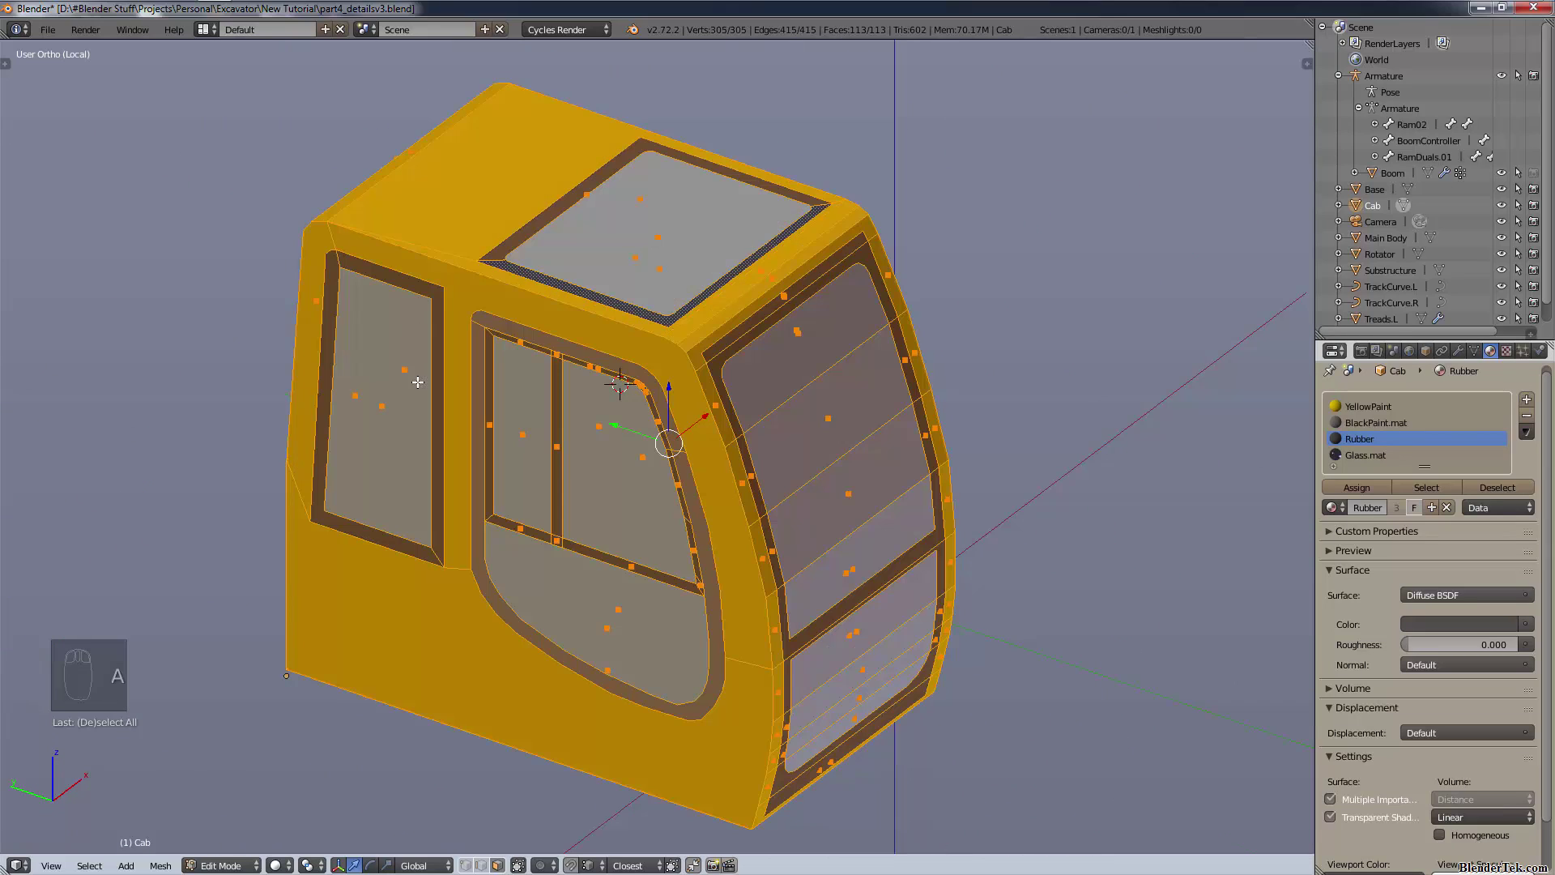
pyautogui.press('KP_Divide')
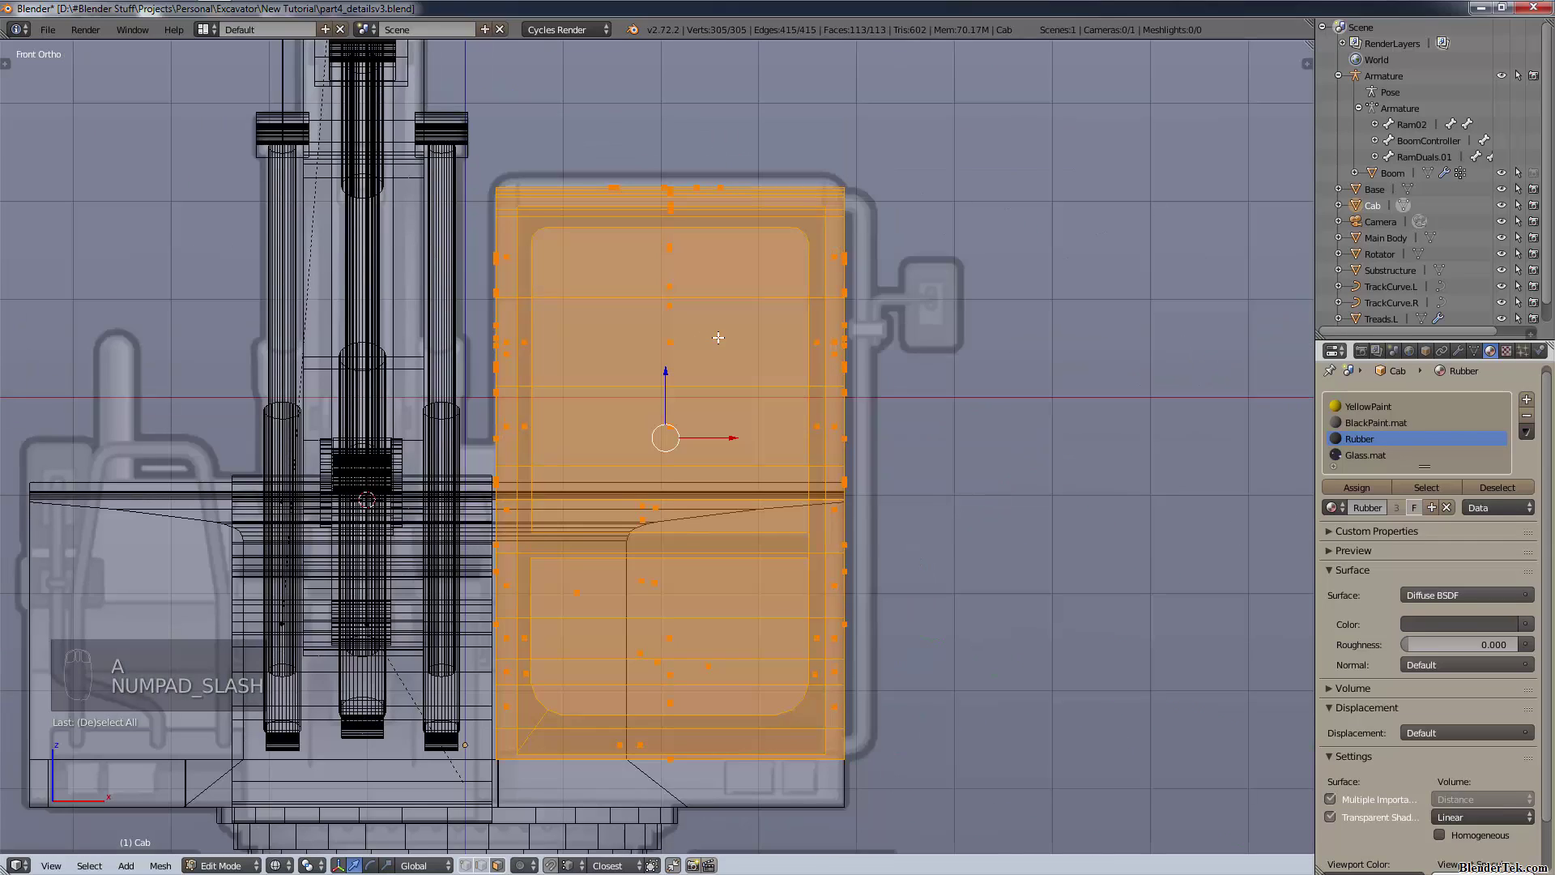
pyautogui.moveTo(718, 338)
pyautogui.mouseDown(button='middle')
pyautogui.moveTo(754, 361)
pyautogui.moveTo(826, 215)
pyautogui.moveTo(703, 453)
pyautogui.mouseUp(button='middle')
pyautogui.press('z')
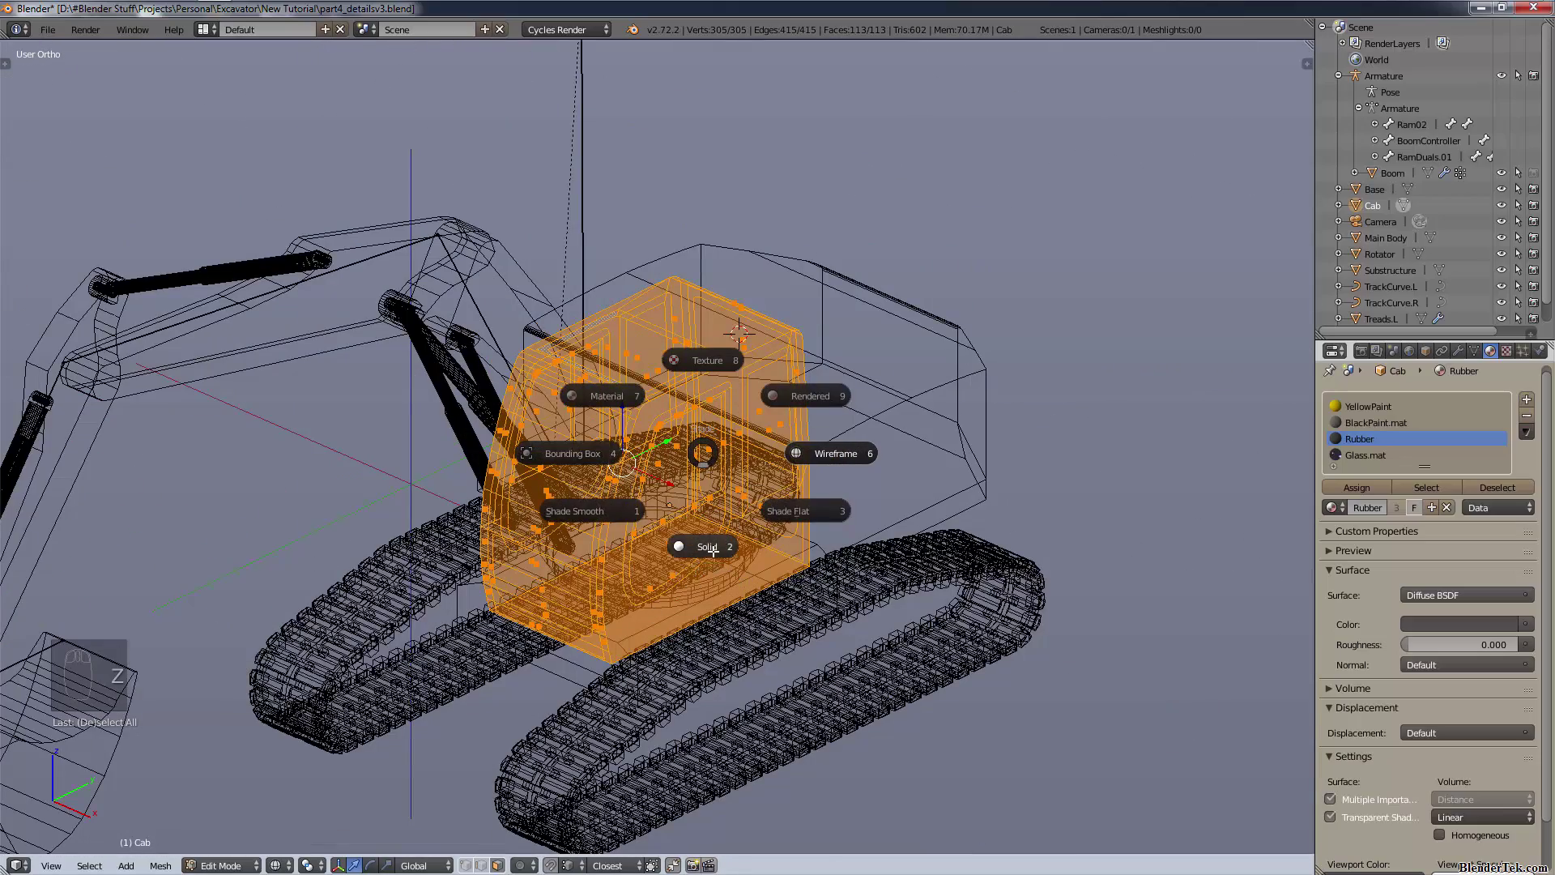
pyautogui.click(708, 546)
pyautogui.press('t')
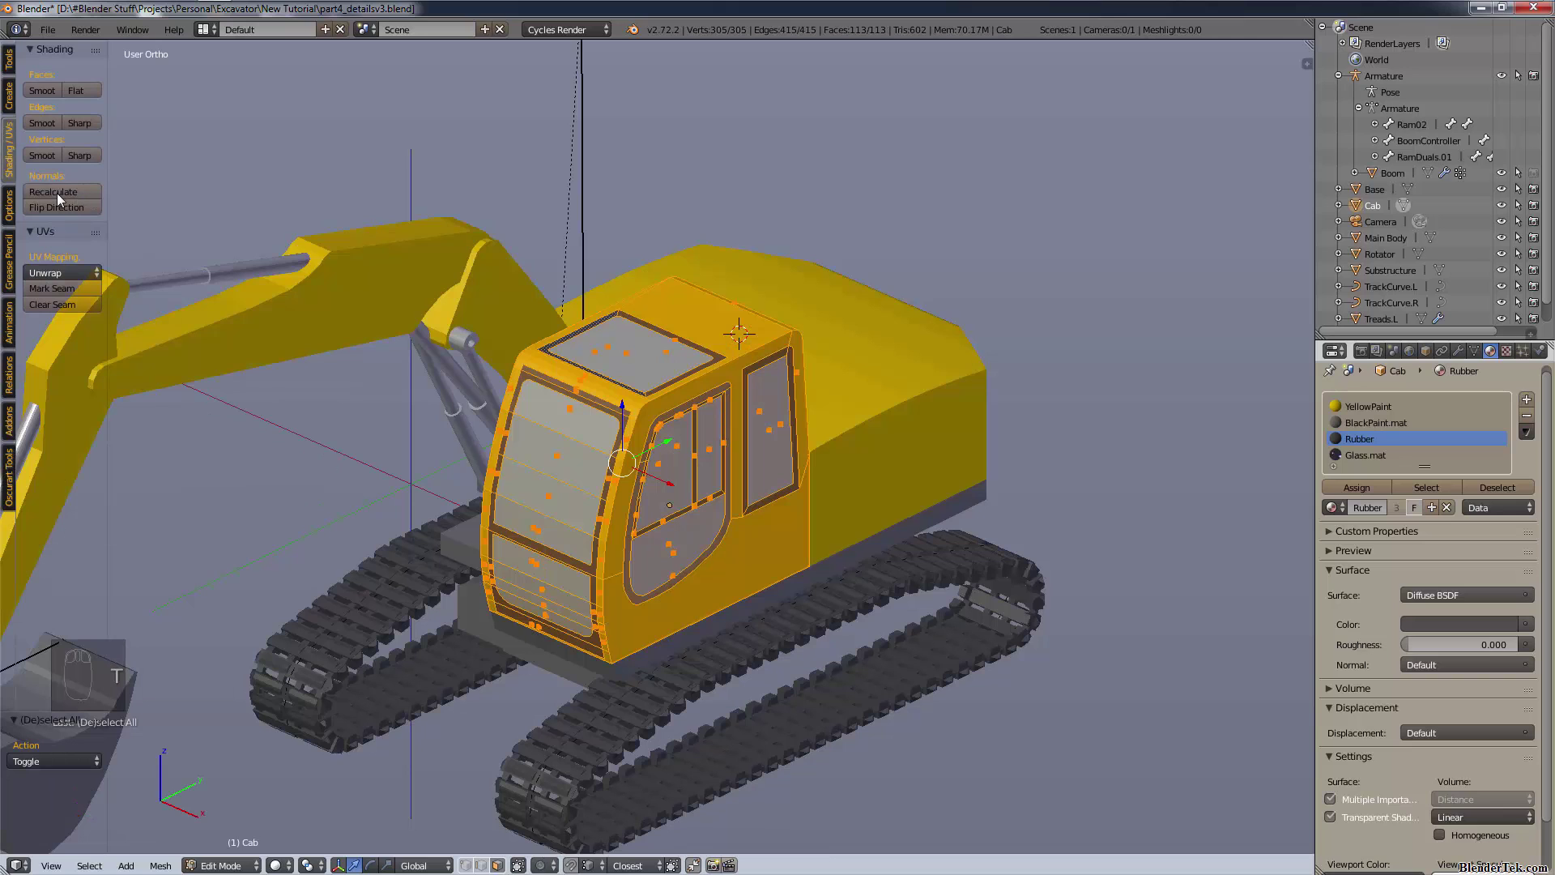
pyautogui.click(56, 193)
pyautogui.press('t')
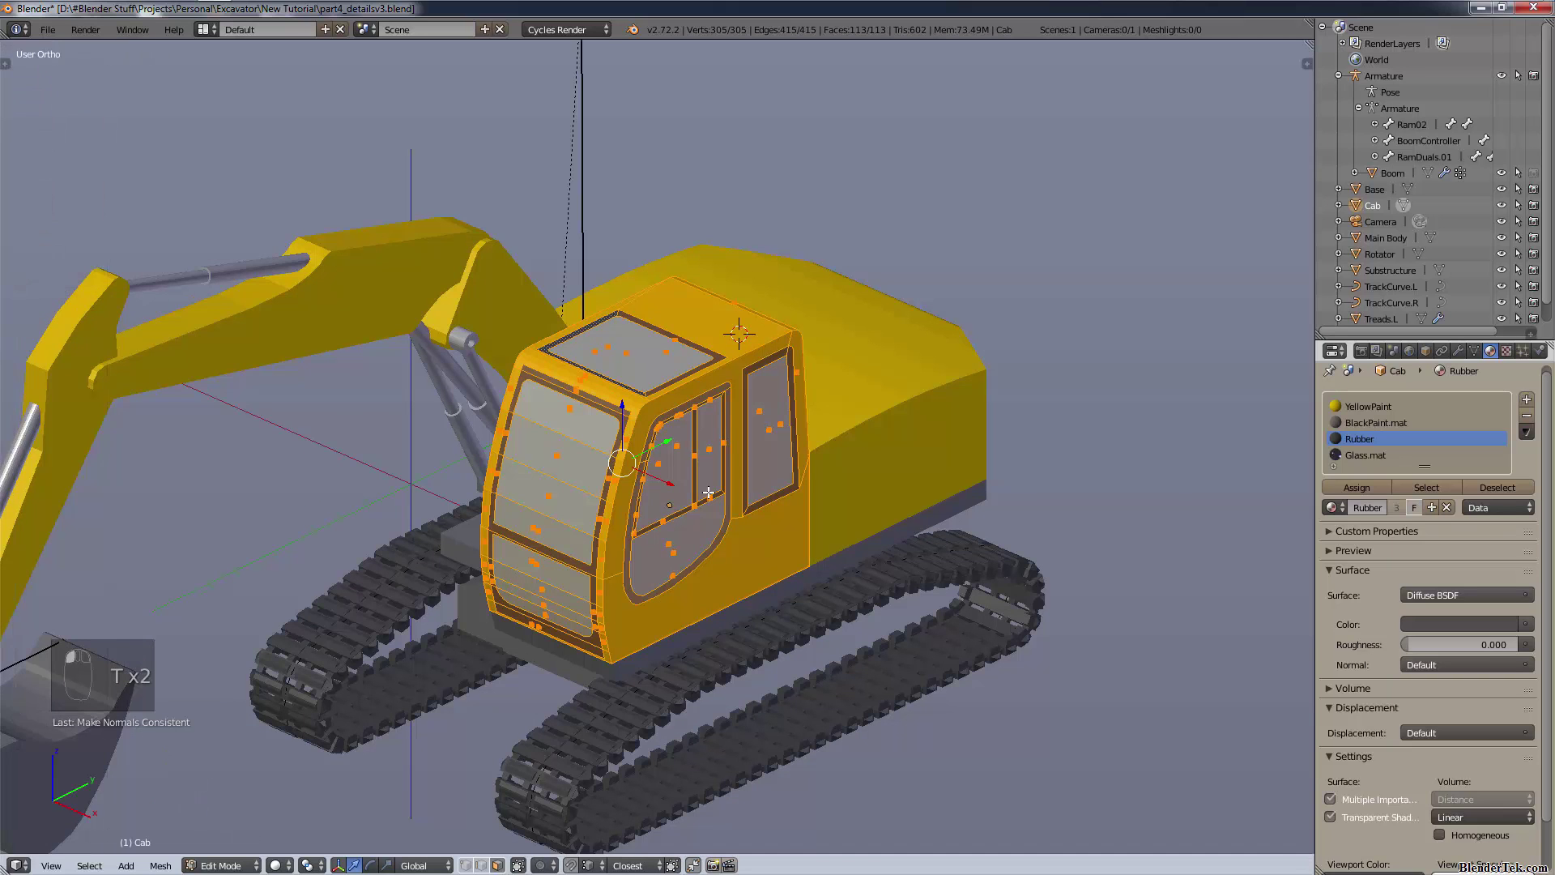
pyautogui.press('q')
pyautogui.press('a')
# - Examine the excavator and its finished cab windows from the side, underneath, around and above
pyautogui.press('KP_1')
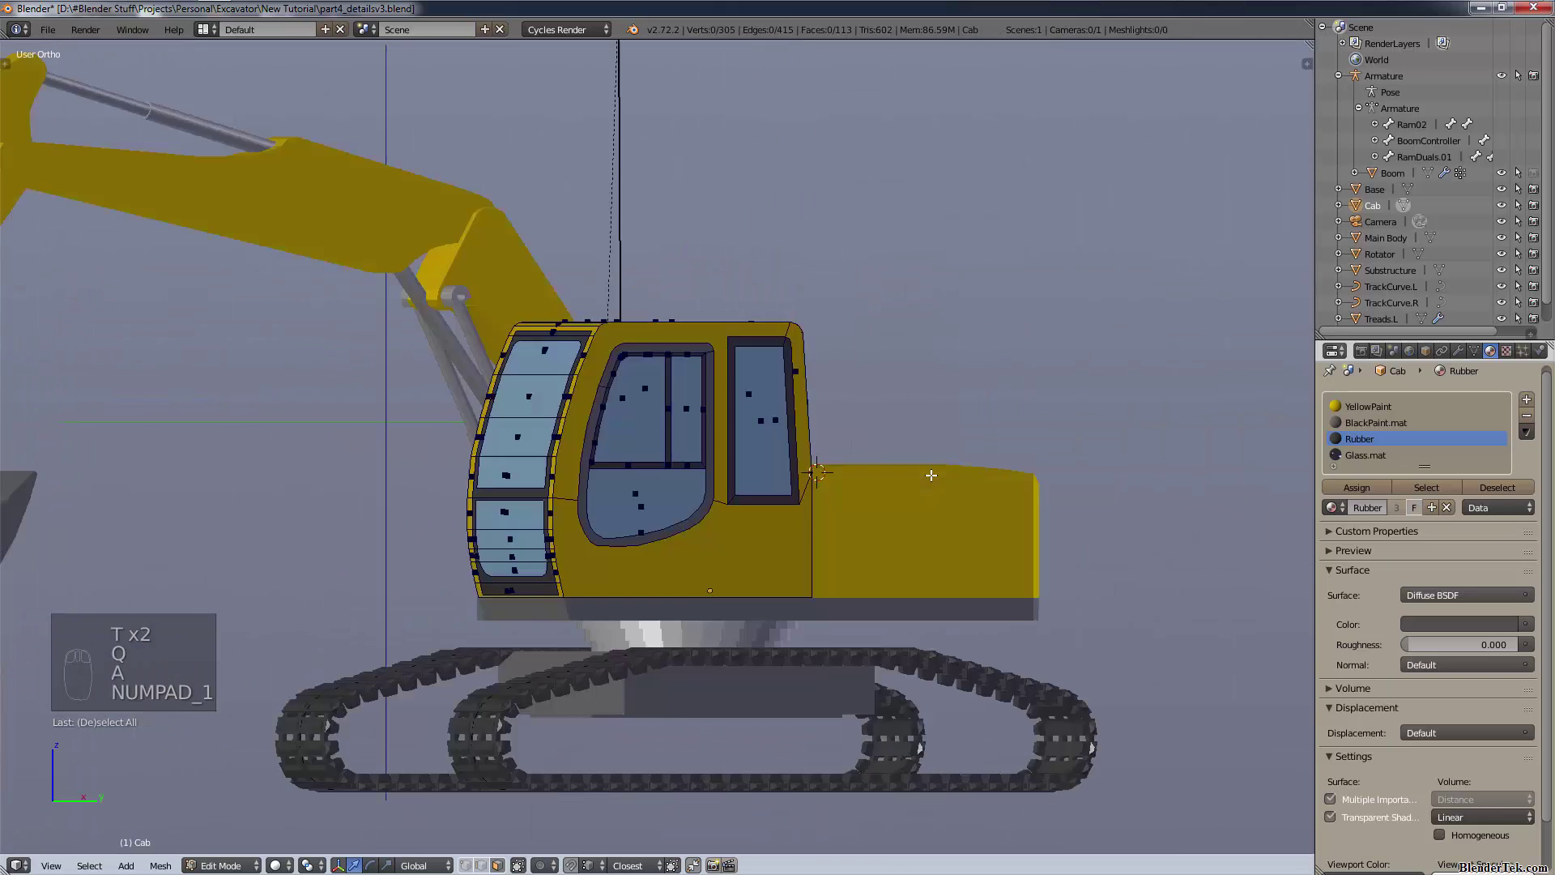
pyautogui.press('KP_2')
pyautogui.press('KP_3')
pyautogui.press('KP_2')
pyautogui.press('KP_2')
pyautogui.press('KP_2')
pyautogui.press('KP_2')
pyautogui.press('KP_2')
pyautogui.press('KP_2')
pyautogui.press('KP_2')
pyautogui.press('KP_2')
pyautogui.press('KP_2')
pyautogui.press('KP_2')
pyautogui.press('KP_2')
pyautogui.press('KP_2')
pyautogui.press('KP_2')
pyautogui.press('KP_2')
pyautogui.press('KP_2')
pyautogui.press('KP_2')
pyautogui.press('KP_2')
pyautogui.press('KP_2')
pyautogui.press('KP_2')
pyautogui.press('KP_2')
pyautogui.press('KP_2')
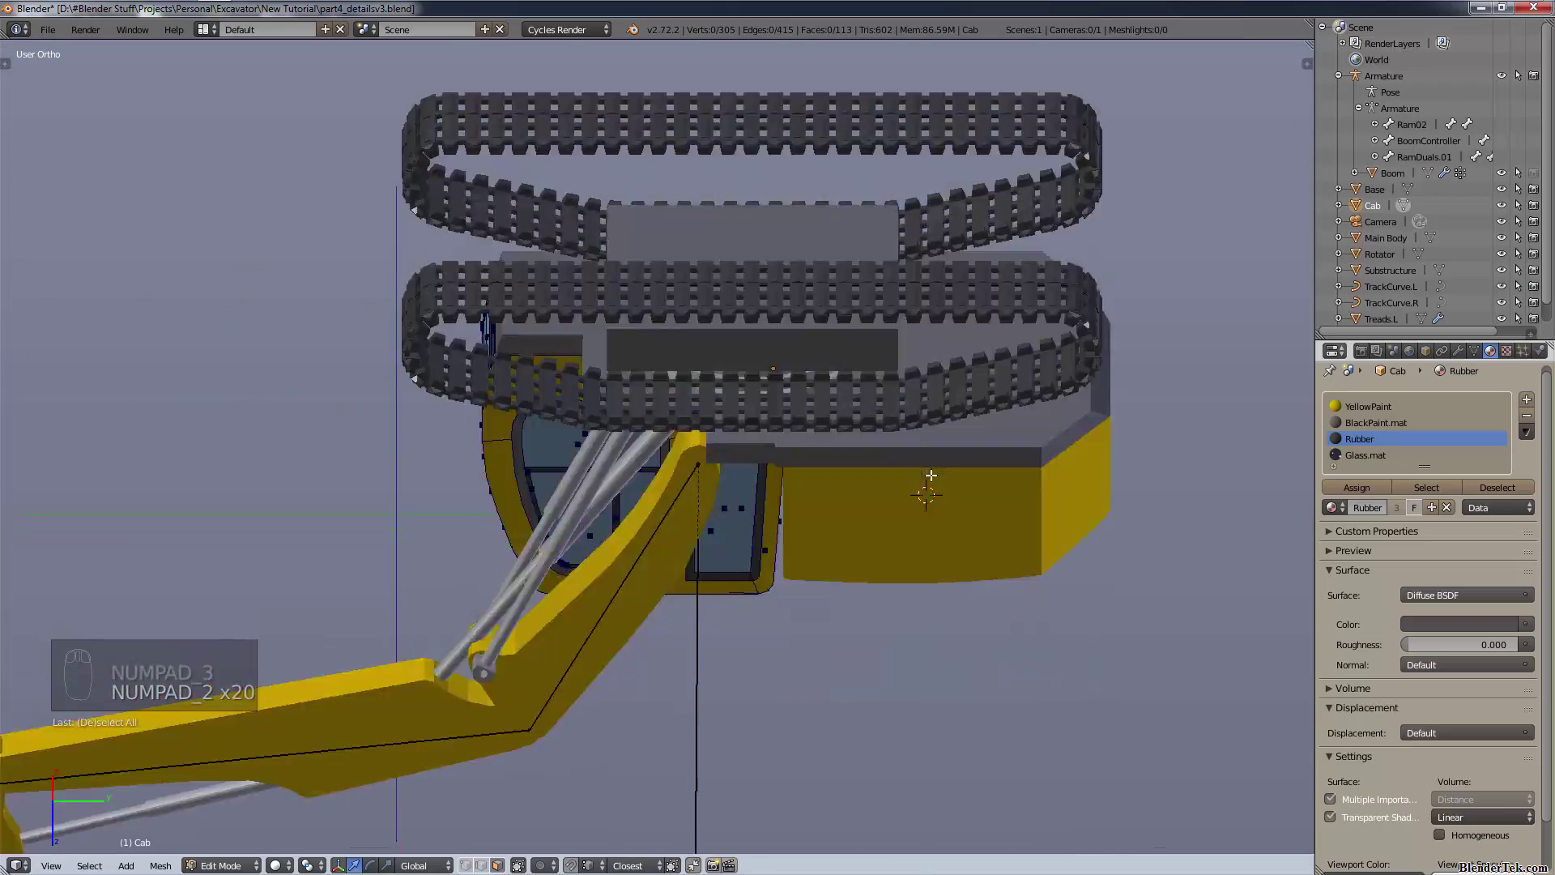
pyautogui.press('KP_4')
pyautogui.press('KP_4')
pyautogui.press('KP_4')
pyautogui.press('KP_4')
pyautogui.press('KP_4')
pyautogui.press('KP_4')
pyautogui.press('KP_4')
pyautogui.press('KP_4')
pyautogui.press('KP_4')
pyautogui.press('KP_4')
pyautogui.press('KP_4')
pyautogui.press('KP_4')
pyautogui.press('KP_4')
pyautogui.press('KP_4')
pyautogui.press('KP_4')
pyautogui.press('KP_4')
pyautogui.press('KP_4')
pyautogui.press('KP_4')
pyautogui.press('KP_4')
pyautogui.press('KP_4')
pyautogui.press('KP_6')
pyautogui.press('KP_6')
pyautogui.press('KP_6')
pyautogui.press('KP_6')
pyautogui.press('KP_6')
pyautogui.press('KP_6')
pyautogui.press('KP_6')
pyautogui.press('KP_6')
pyautogui.press('KP_6')
pyautogui.press('KP_6')
pyautogui.press('KP_4')
pyautogui.press('KP_4')
pyautogui.press('KP_4')
pyautogui.press('KP_4')
pyautogui.press('KP_4')
pyautogui.press('KP_4')
pyautogui.press('KP_4')
pyautogui.press('KP_4')
pyautogui.press('KP_4')
pyautogui.press('KP_8')
pyautogui.press('KP_8')
pyautogui.press('KP_8')
pyautogui.press('KP_8')
pyautogui.press('KP_8')
pyautogui.press('KP_8')
pyautogui.press('KP_8')
pyautogui.press('KP_8')
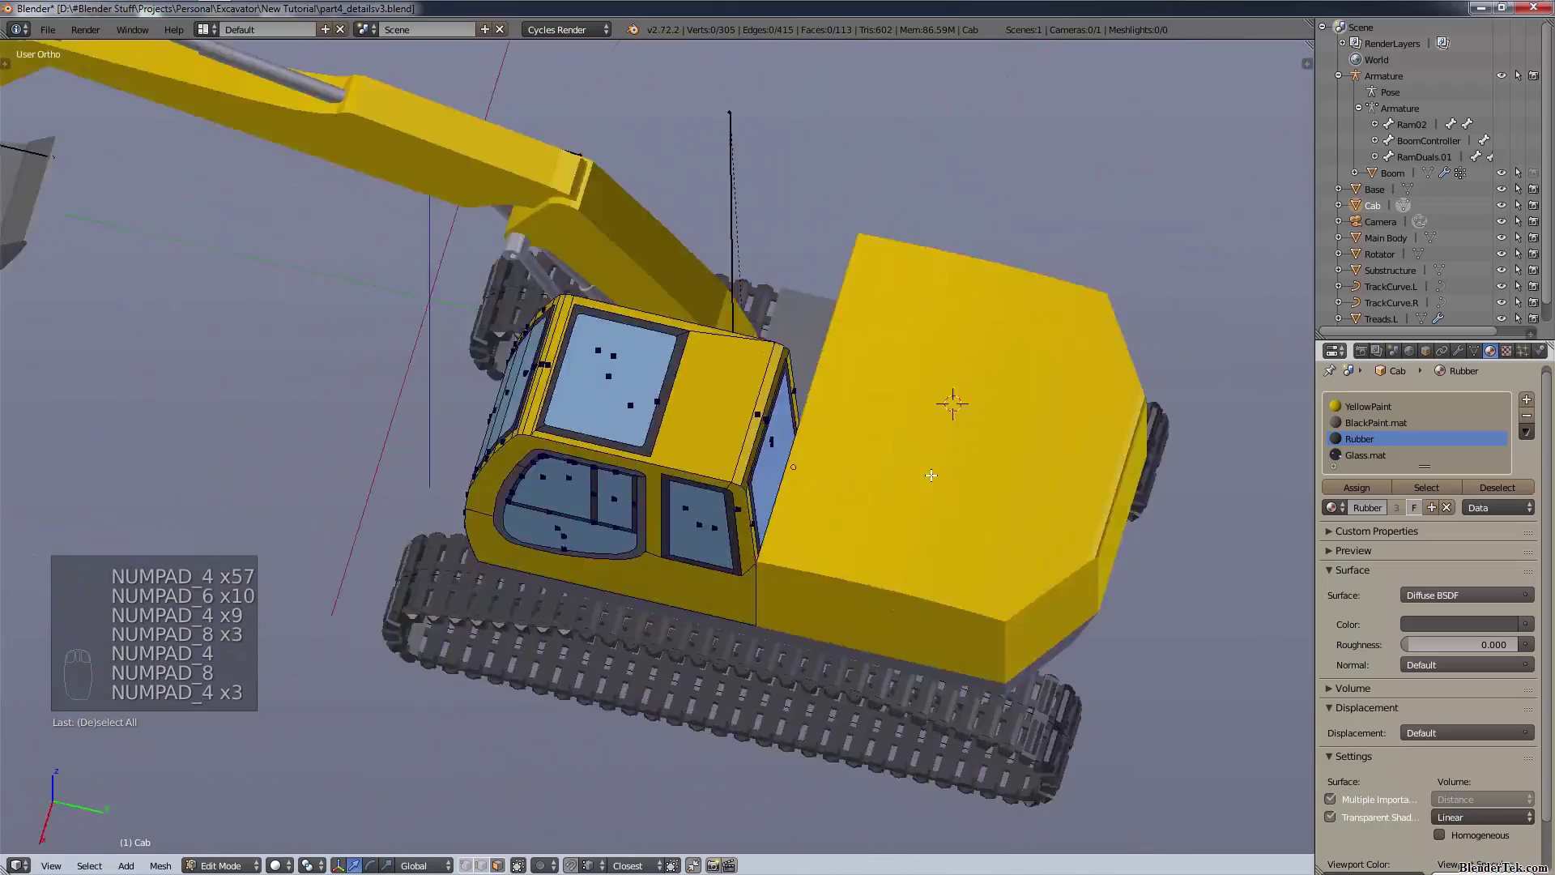
# - Examine the tracks, body and cab of the excavator from all around and check the model through the camera
pyautogui.press('KP_4')
pyautogui.press('KP_4')
pyautogui.press('KP_4')
pyautogui.press('KP_4')
pyautogui.press('KP_4')
pyautogui.press('KP_4')
pyautogui.press('KP_2')
pyautogui.press('KP_2')
pyautogui.press('KP_2')
pyautogui.press('KP_2')
pyautogui.press('KP_4')
pyautogui.press('KP_4')
pyautogui.press('KP_4')
pyautogui.press('KP_4')
pyautogui.press('KP_4')
pyautogui.press('KP_4')
pyautogui.press('KP_4')
pyautogui.press('KP_4')
pyautogui.press('KP_4')
pyautogui.press('KP_4')
pyautogui.press('KP_4')
pyautogui.press('KP_4')
pyautogui.press('KP_4')
pyautogui.press('KP_4')
pyautogui.press('KP_5')
pyautogui.press('KP_4')
pyautogui.press('KP_4')
pyautogui.press('KP_5')
pyautogui.press('KP_4')
pyautogui.press('KP_4')
pyautogui.press('KP_4')
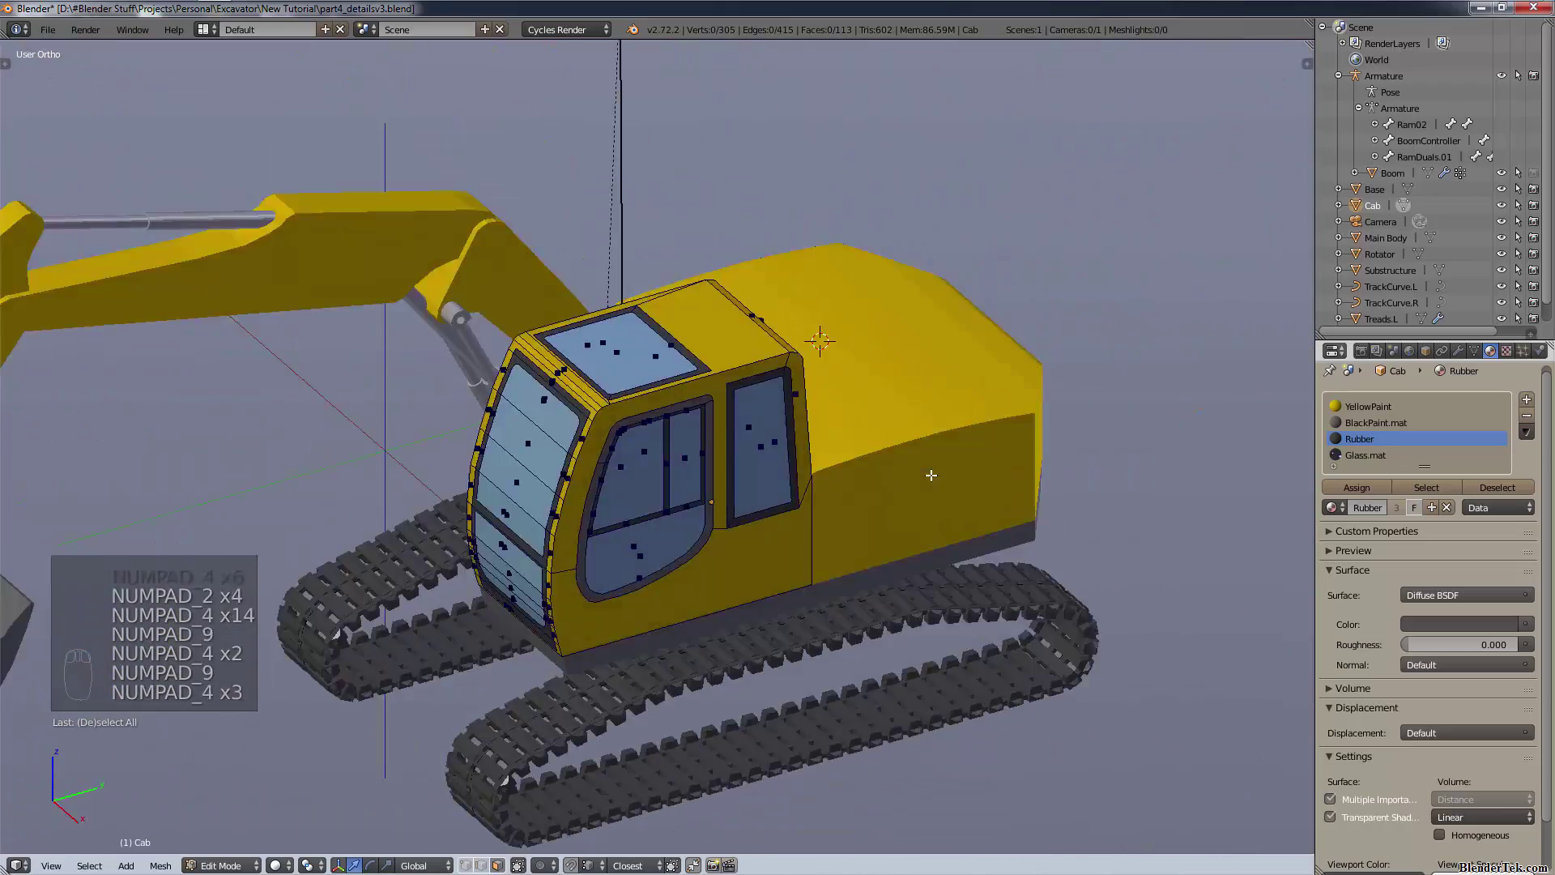
pyautogui.press('KP_7')
pyautogui.press('KP_8')
pyautogui.press('KP_8')
pyautogui.press('KP_2')
pyautogui.press('KP_0')
pyautogui.press('KP_2')
pyautogui.press('KP_2')
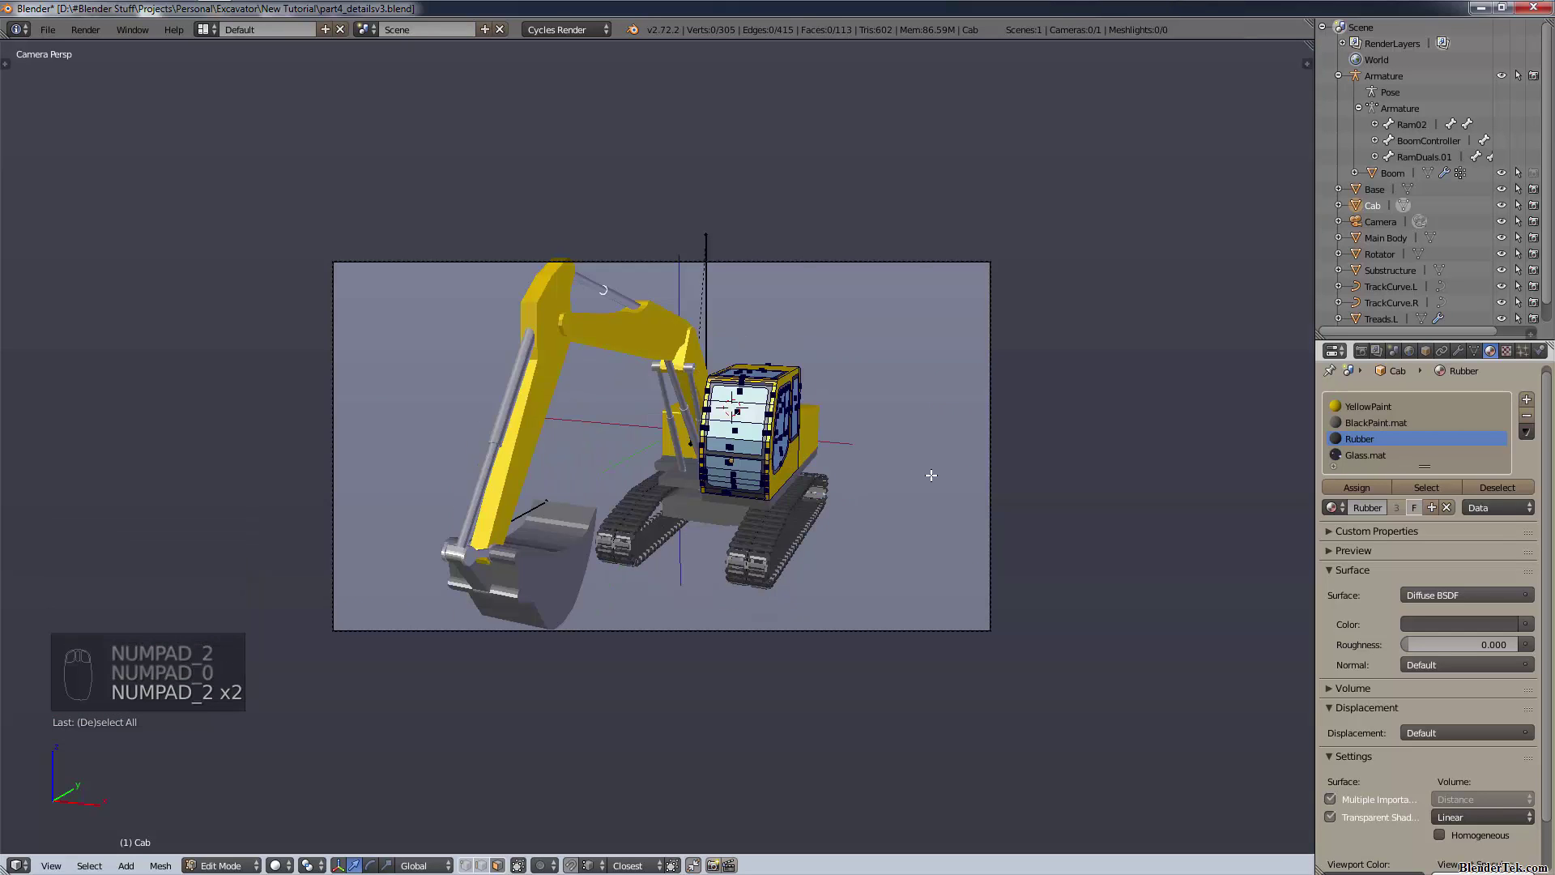
# - Select the thin yellow face along the upper edge of the cab's rear window from above and assign it the Rubber material
pyautogui.press('KP_8')
pyautogui.press('KP_5')
pyautogui.press('KP_6')
pyautogui.press('KP_7')
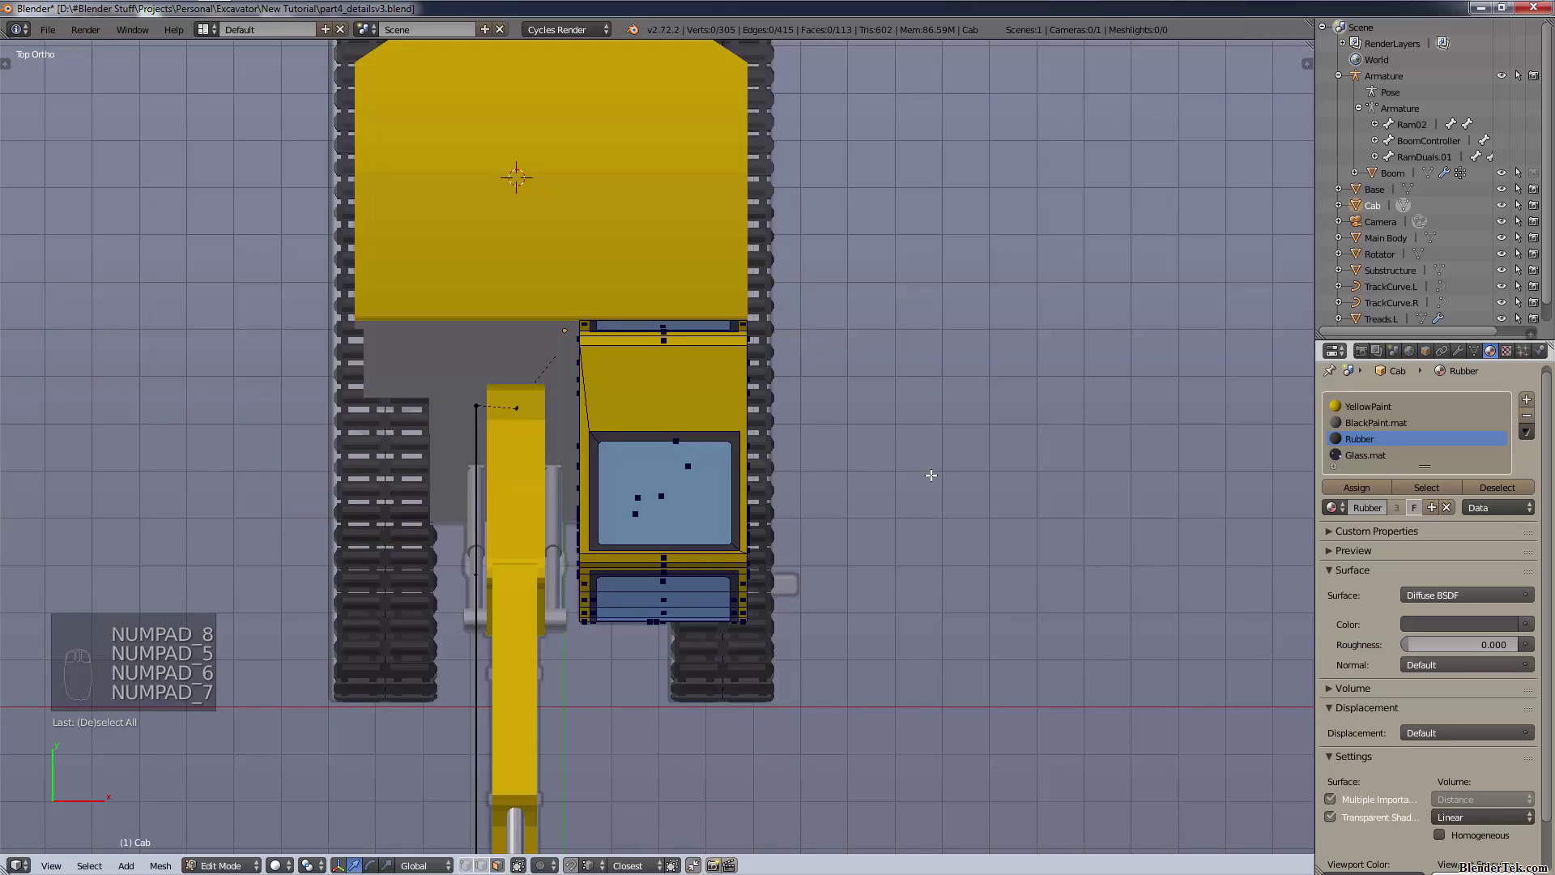
pyautogui.scroll(5, 932, 470)
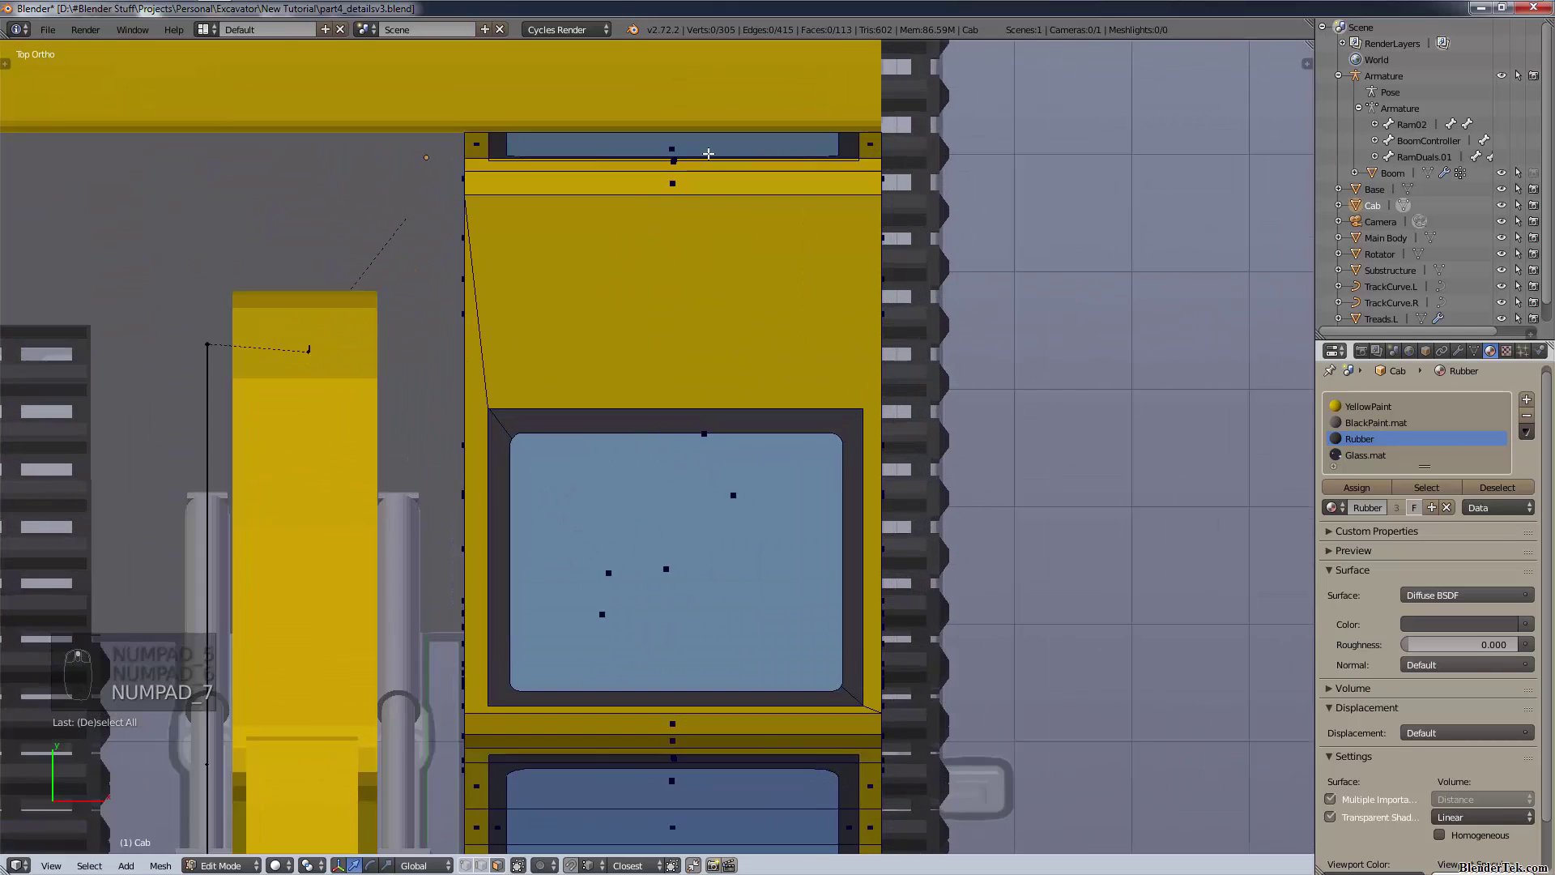
pyautogui.scroll(1, 709, 154)
pyautogui.keyDown('shift'); pyautogui.moveTo(709, 153); pyautogui.dragTo(683, 434, button='middle'); pyautogui.keyUp('shift')
pyautogui.scroll(5, 669, 343)
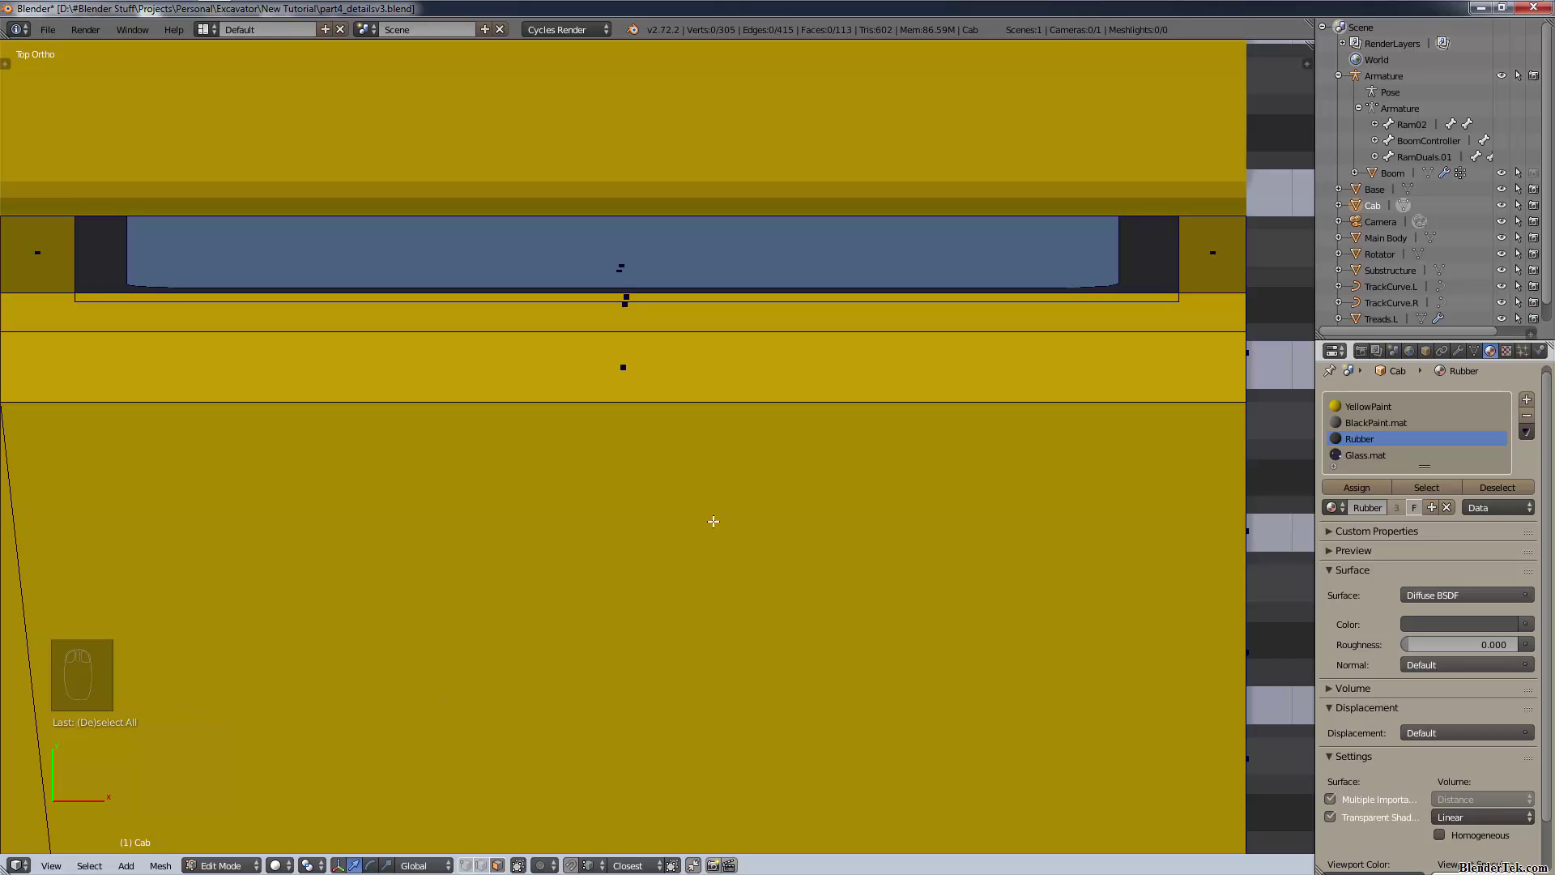
pyautogui.rightClick(635, 302)
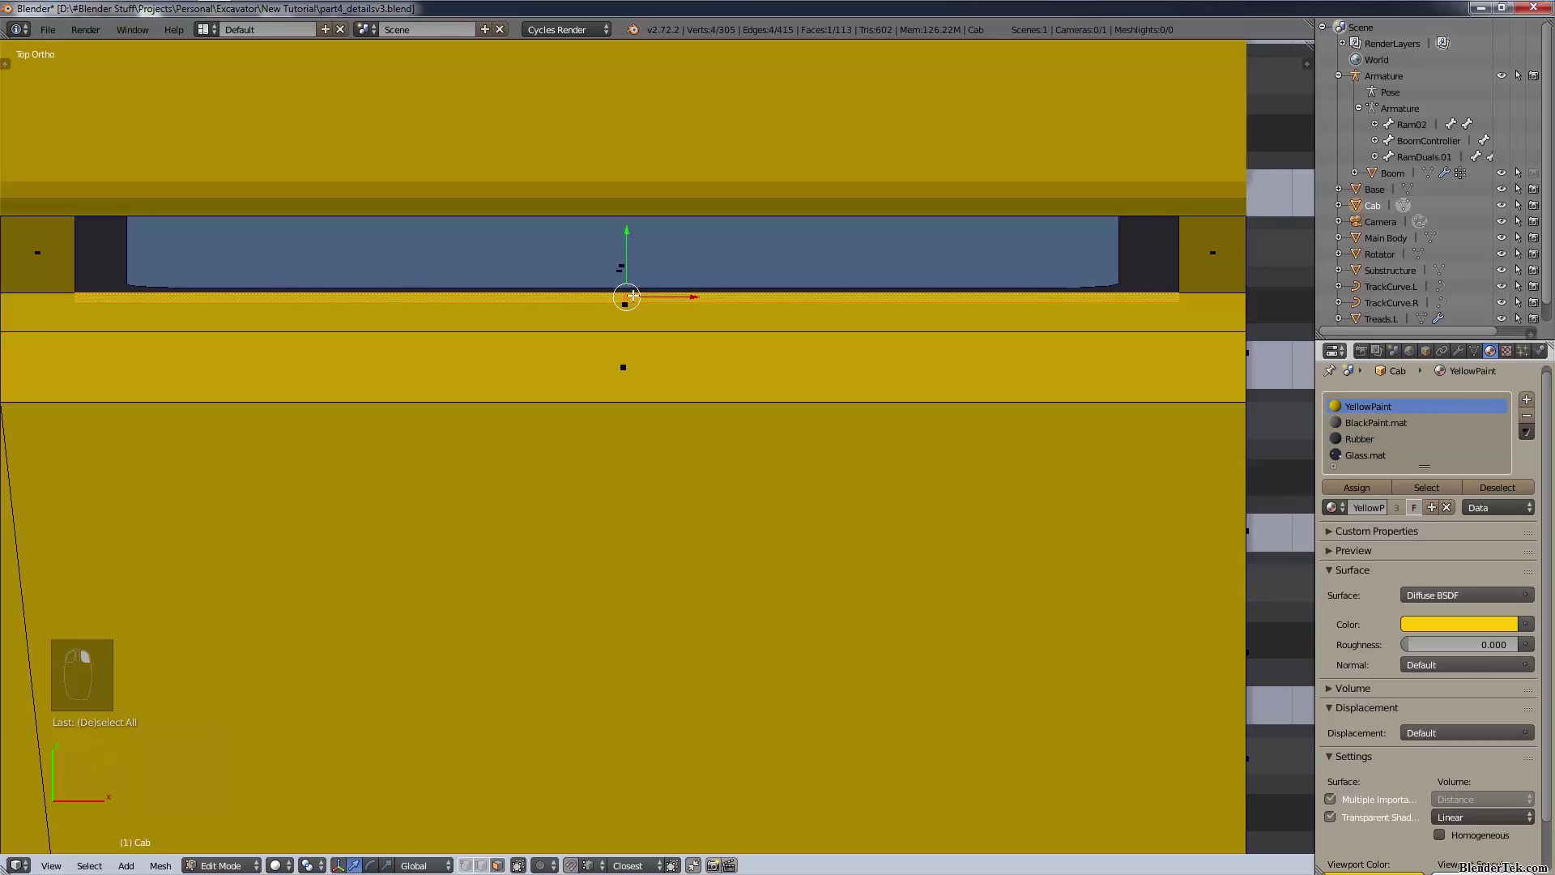
pyautogui.click(1392, 442)
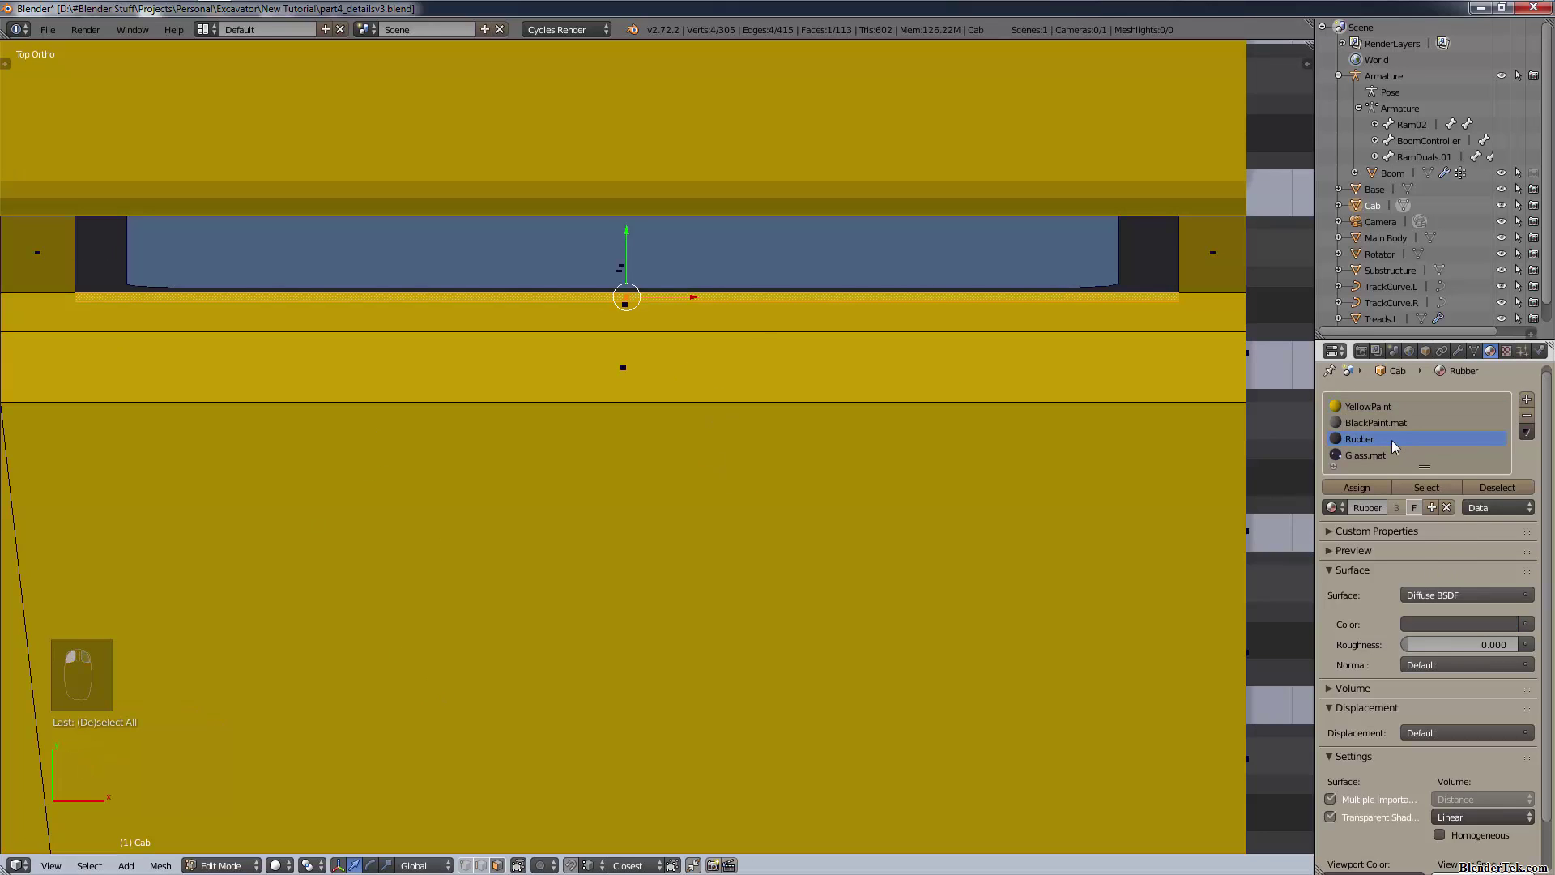
pyautogui.click(1369, 484)
pyautogui.press('a')
# - Inspect the rear window's rubber frame up close and from a distance, selecting its frame face to check it
pyautogui.moveTo(1107, 330); pyautogui.dragTo(699, 467, button='middle')
pyautogui.scroll(-4, 837, 243)
pyautogui.scroll(3, 699, 467)
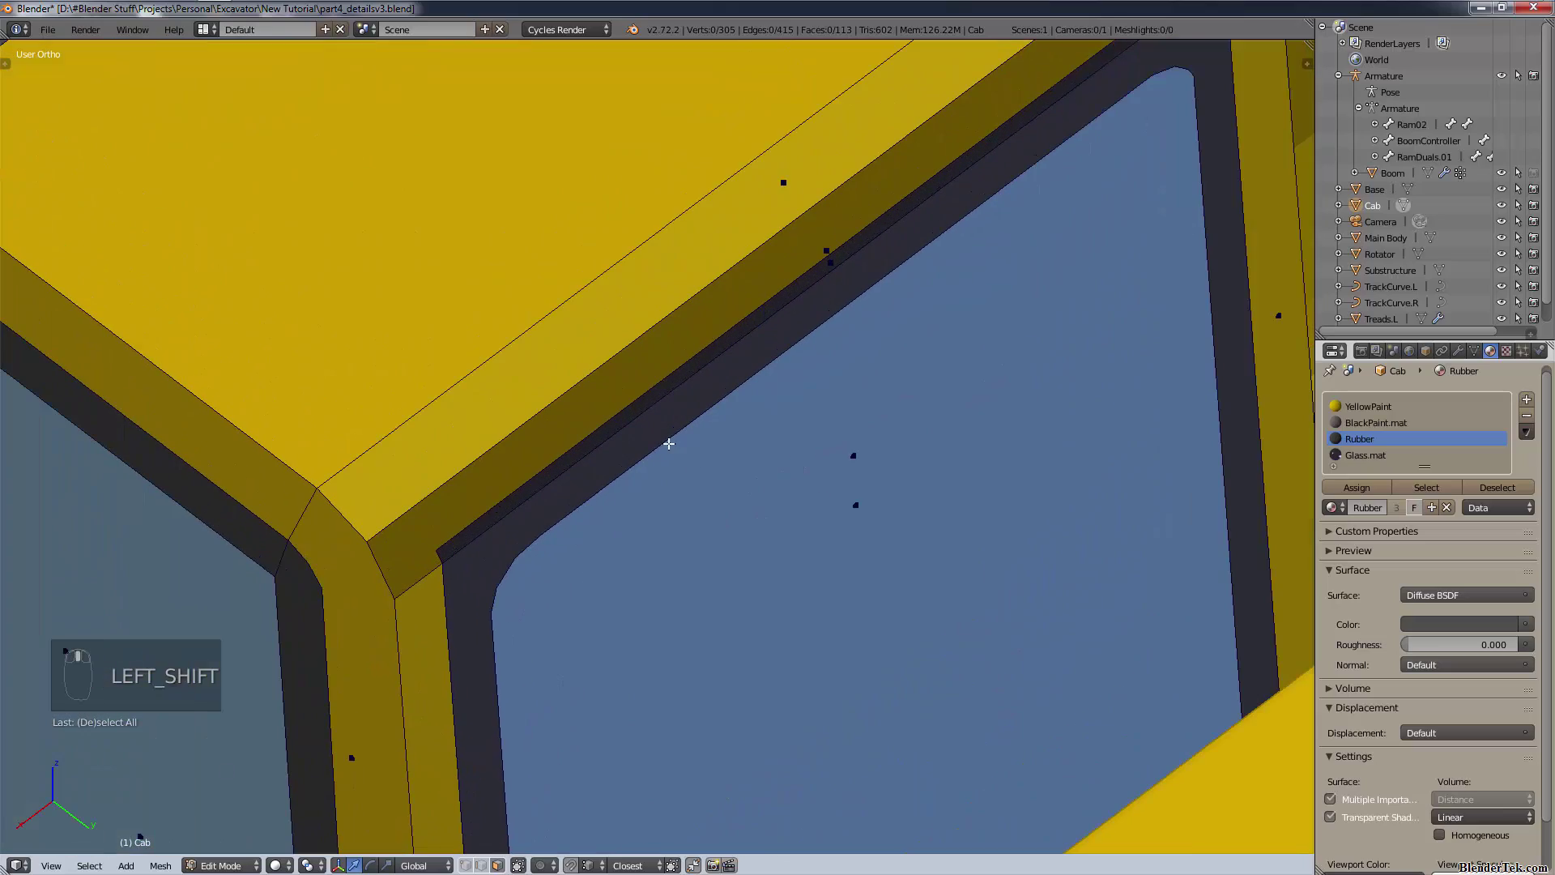
pyautogui.rightClick(669, 444)
pyautogui.rightClick(673, 424)
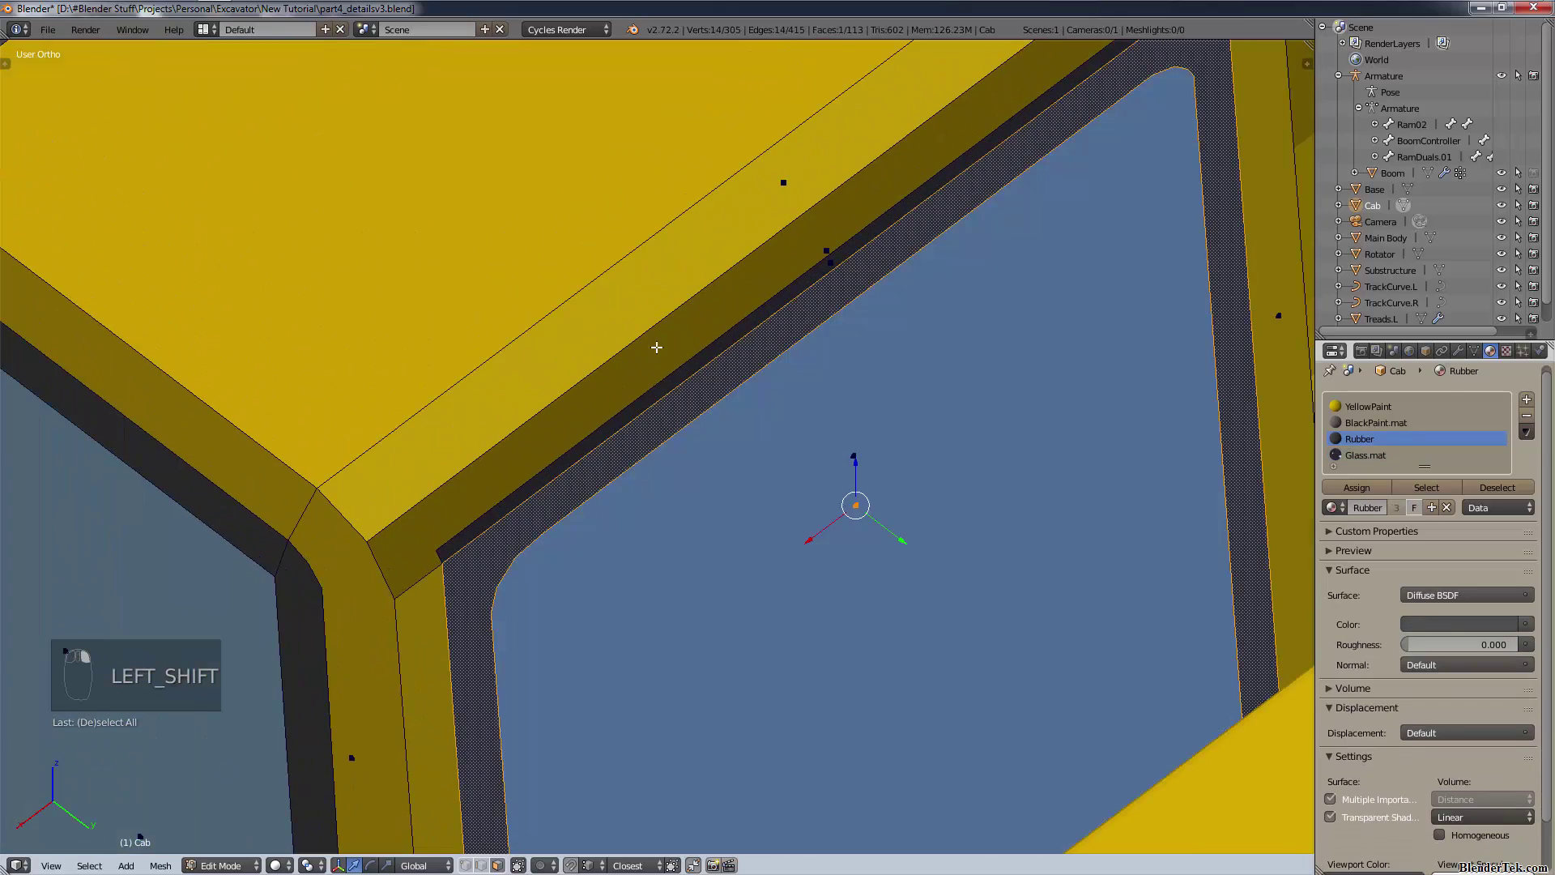
pyautogui.scroll(-8, 656, 346)
pyautogui.scroll(4, 750, 391)
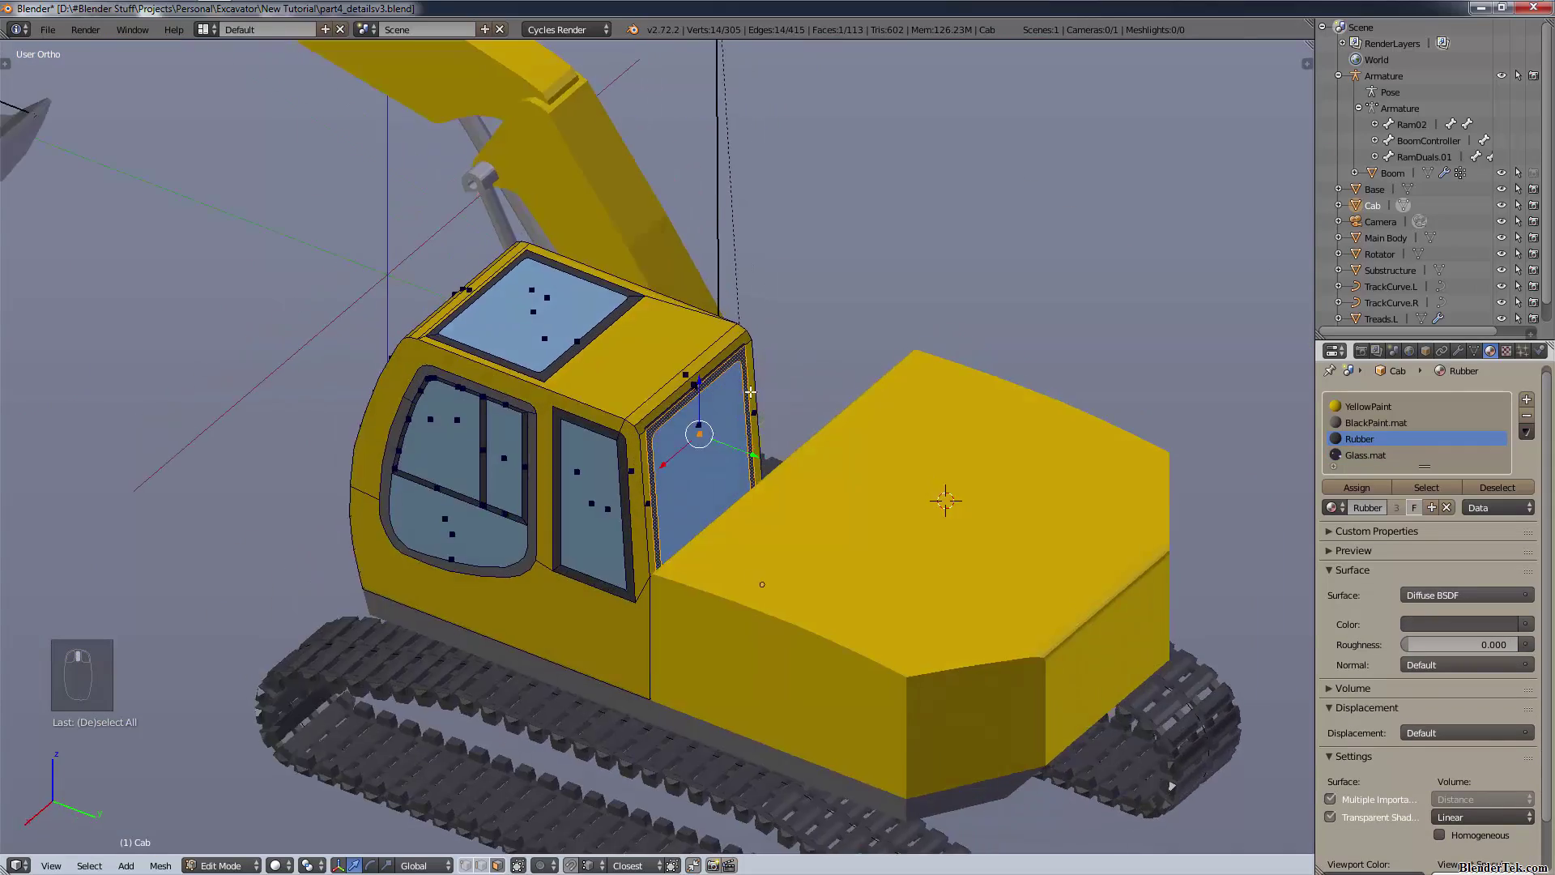
pyautogui.scroll(6, 750, 391)
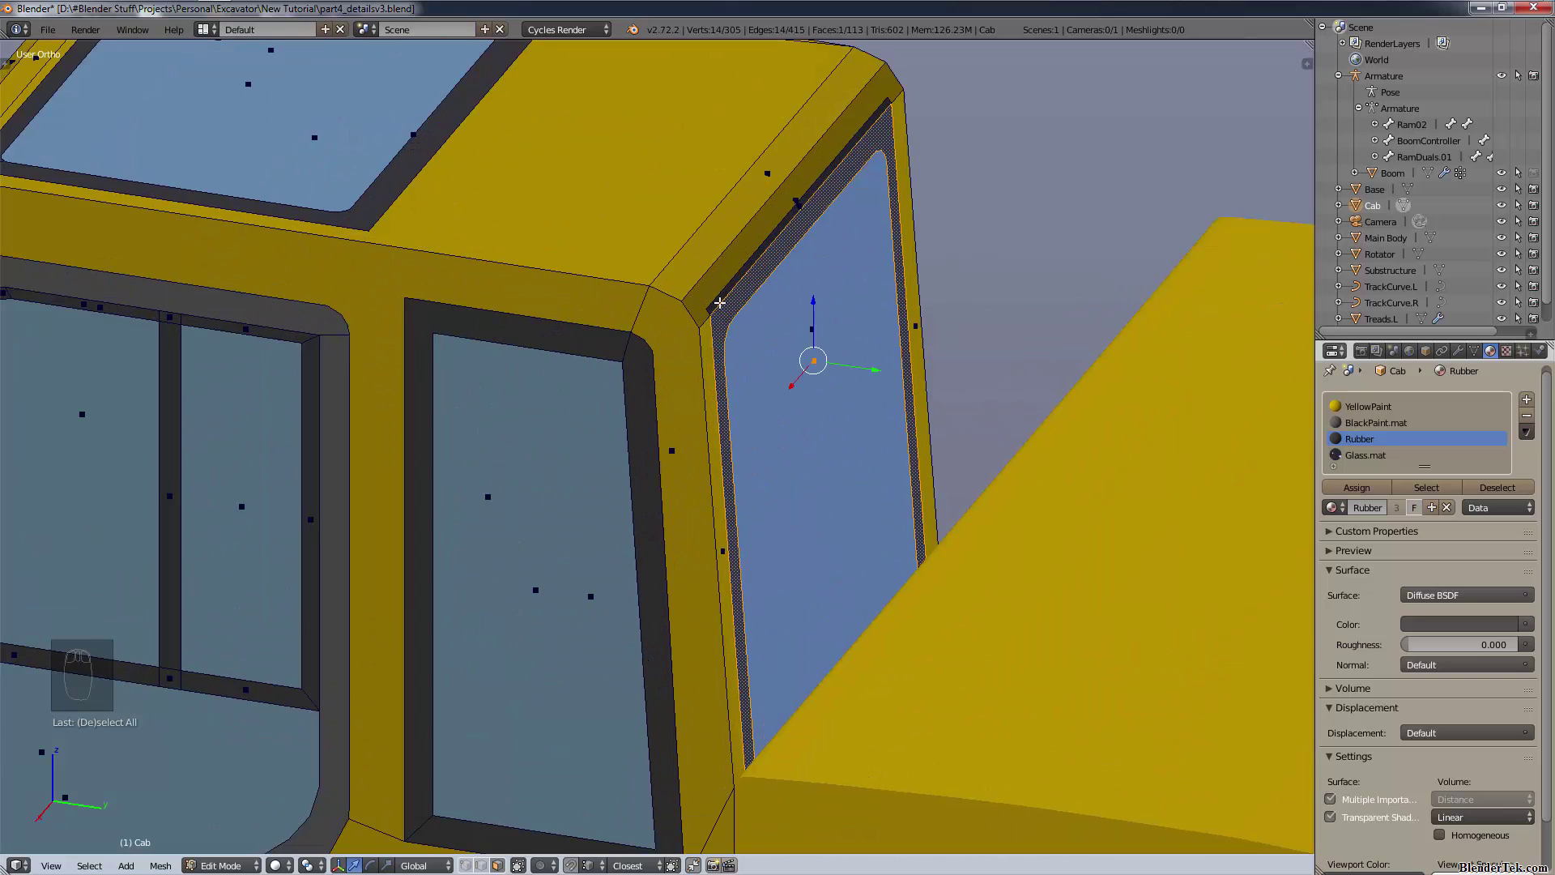
pyautogui.scroll(-8, 719, 302)
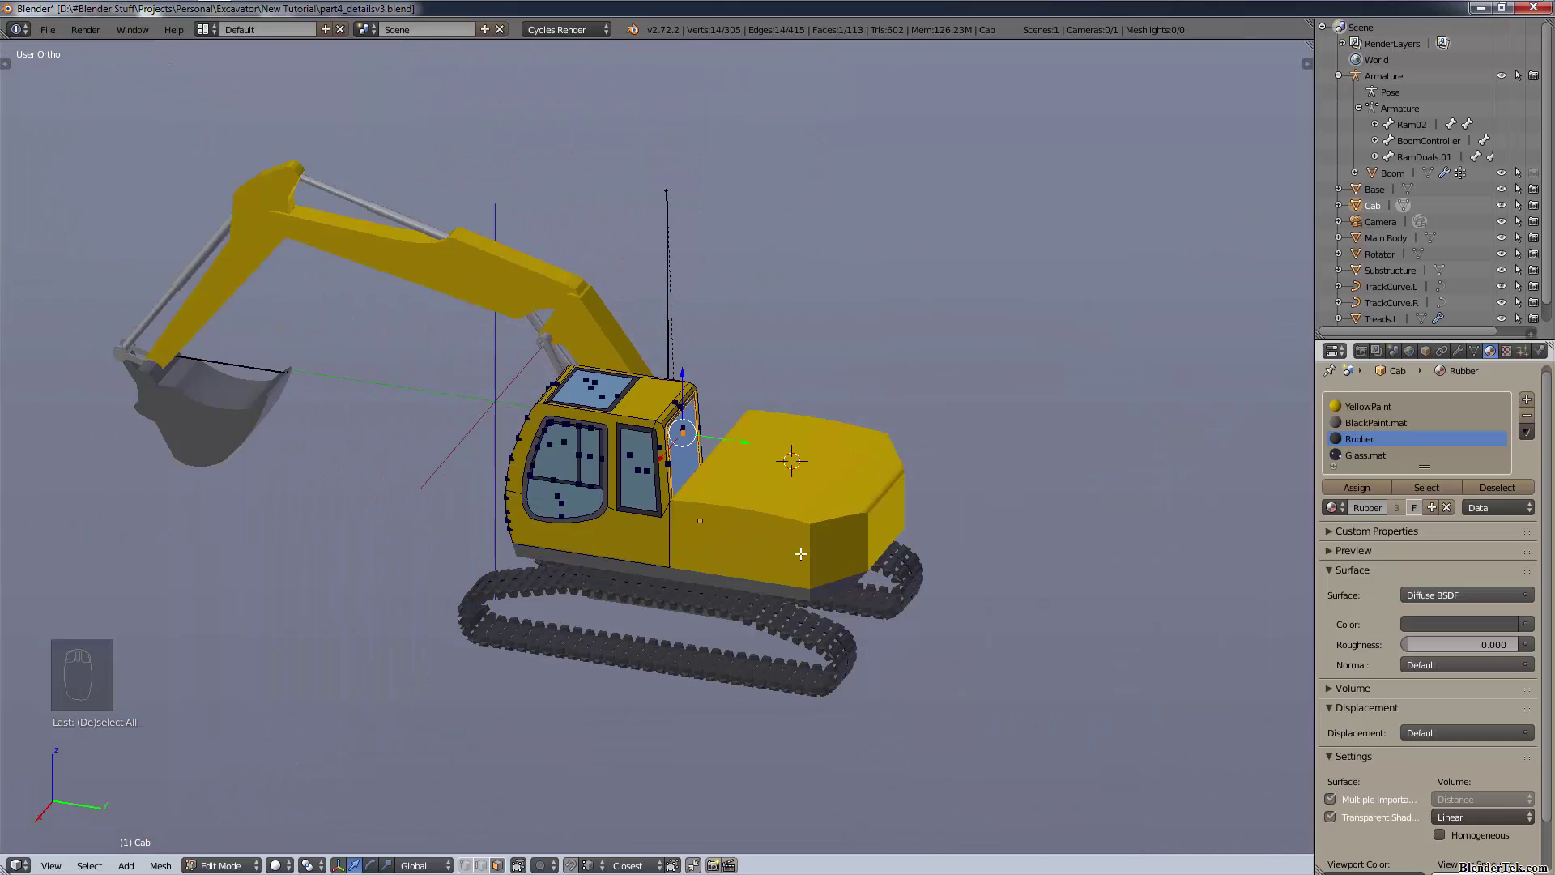
# - Return the cab to Object Mode and show the excavator's body in right side view against the reference drawing
pyautogui.press('KP_3')
pyautogui.press('z')
pyautogui.press('Tab')
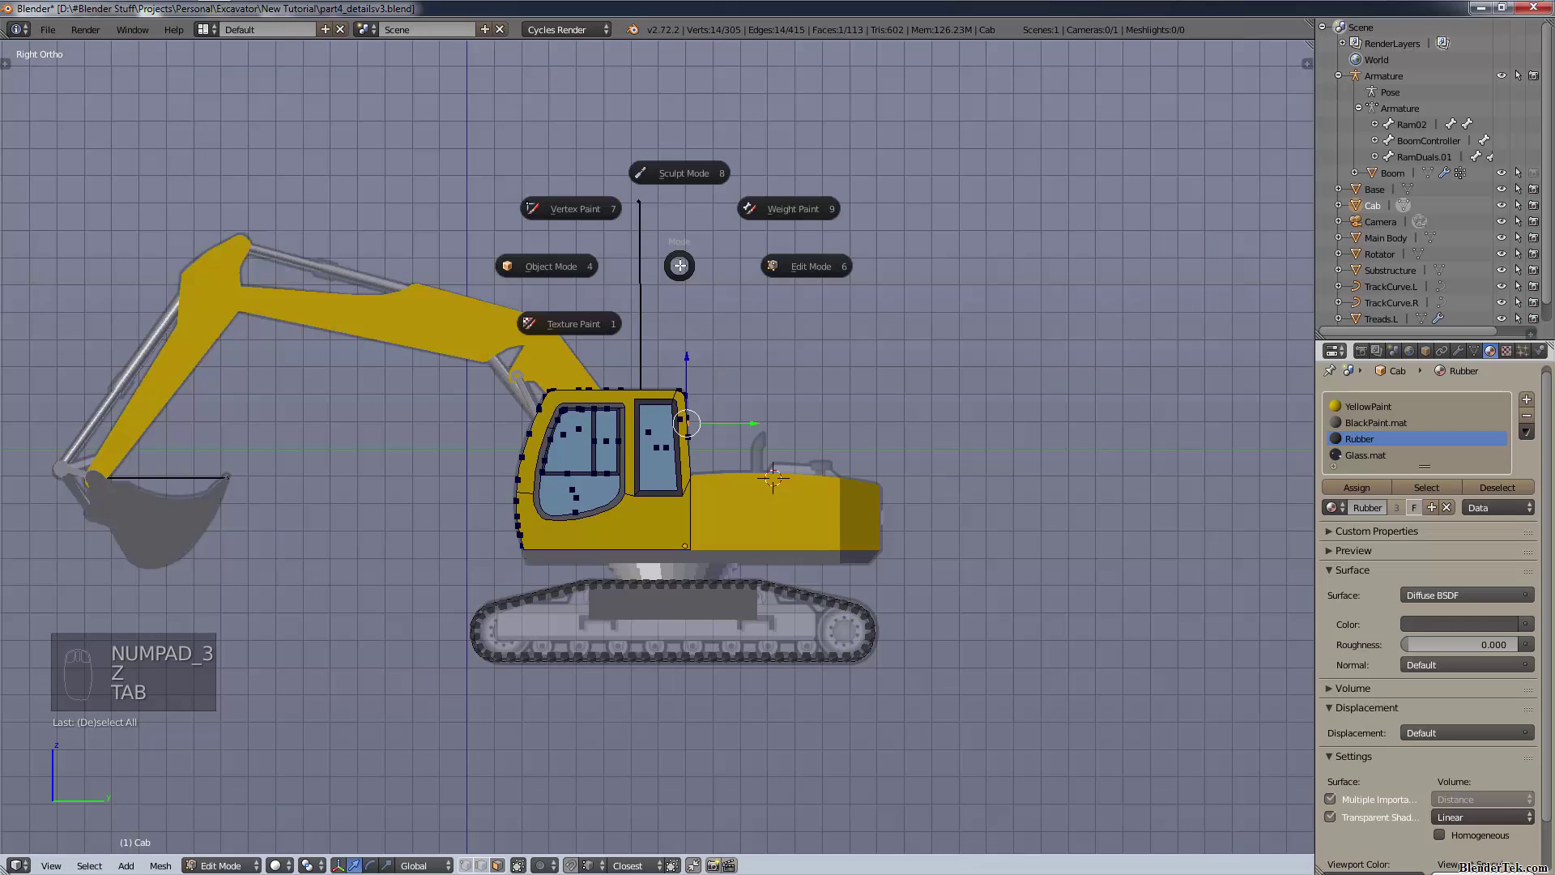
pyautogui.click(591, 267)
pyautogui.scroll(4, 903, 569)
pyautogui.keyDown('shift'); pyautogui.moveTo(897, 570); pyautogui.dragTo(772, 530, button='middle'); pyautogui.keyUp('shift')
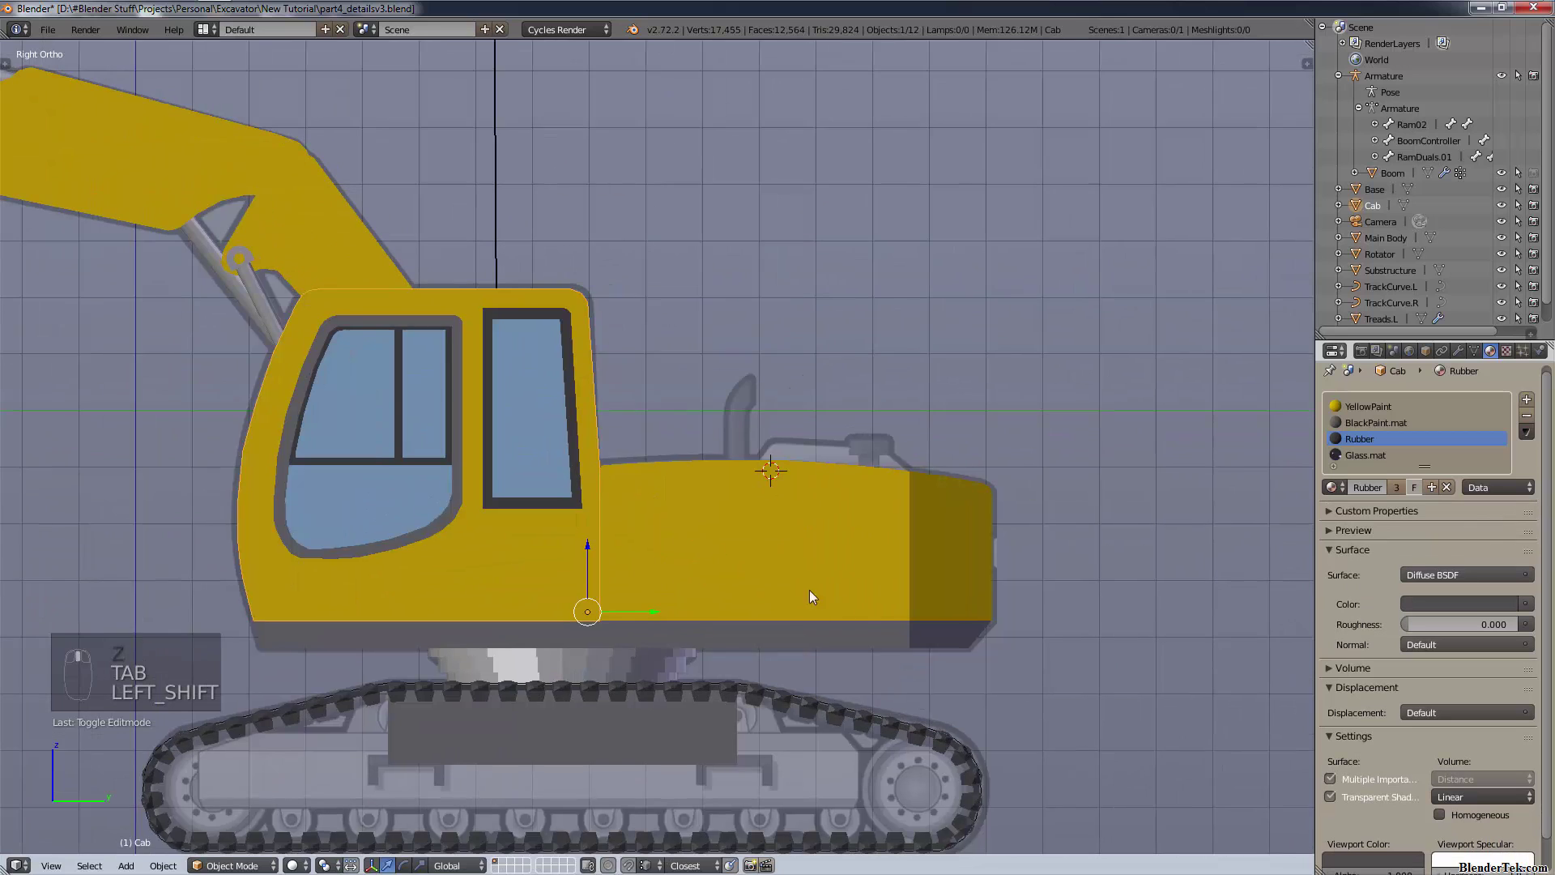
# - Isolate the Main Body in local view and enter Edit Mode with wireframe shading
pyautogui.keyDown('shift'); pyautogui.moveTo(868, 610); pyautogui.dragTo(771, 556, button='middle'); pyautogui.keyUp('shift')
pyautogui.scroll(2, 722, 543)
pyautogui.rightClick(732, 499)
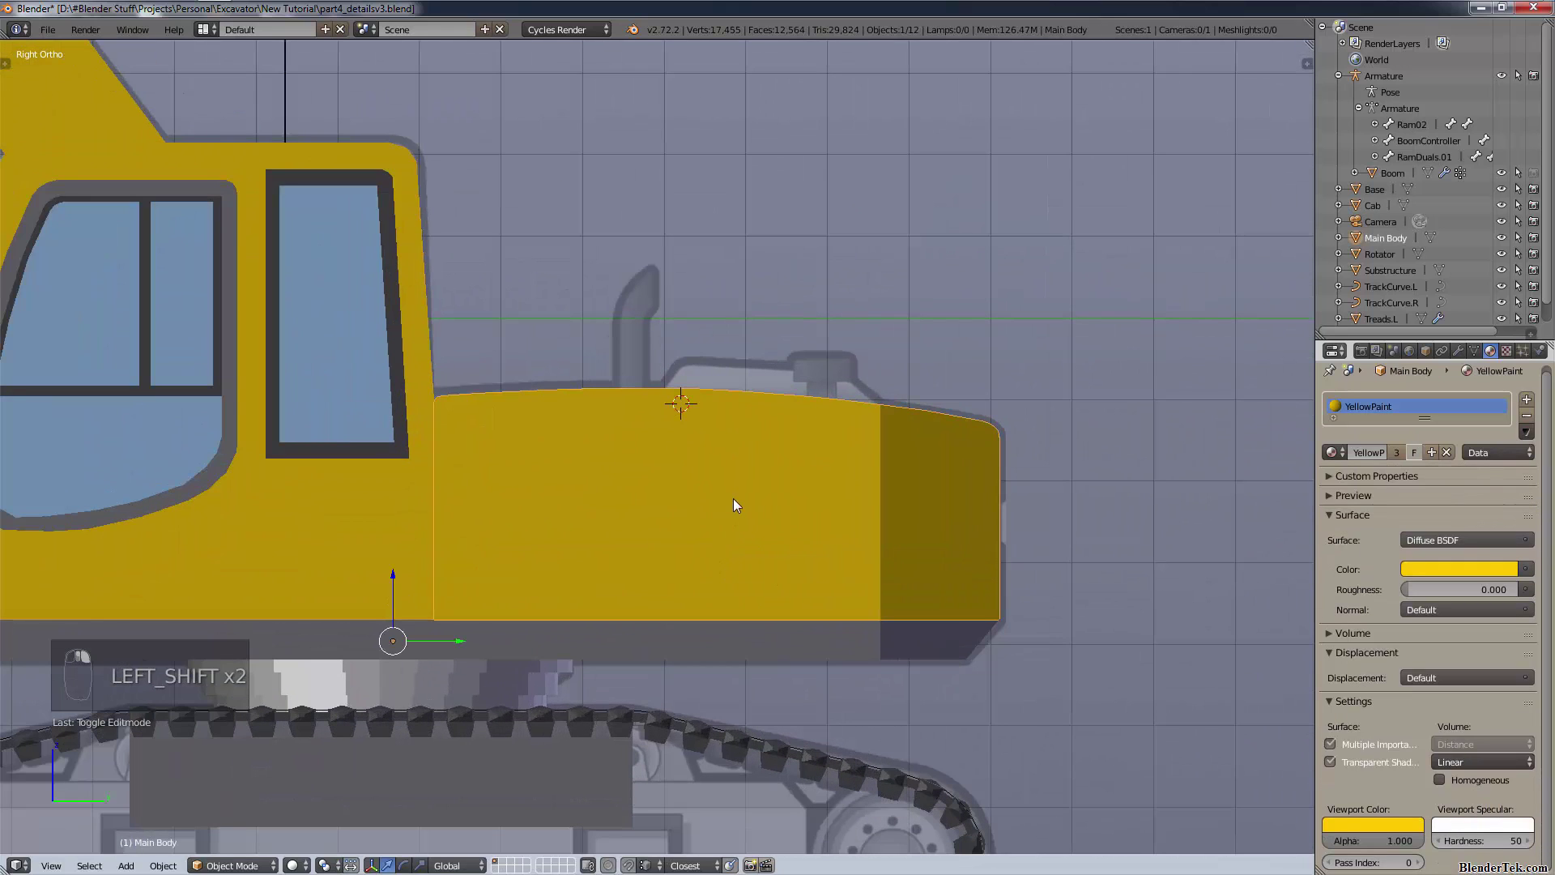
pyautogui.press('KP_Divide')
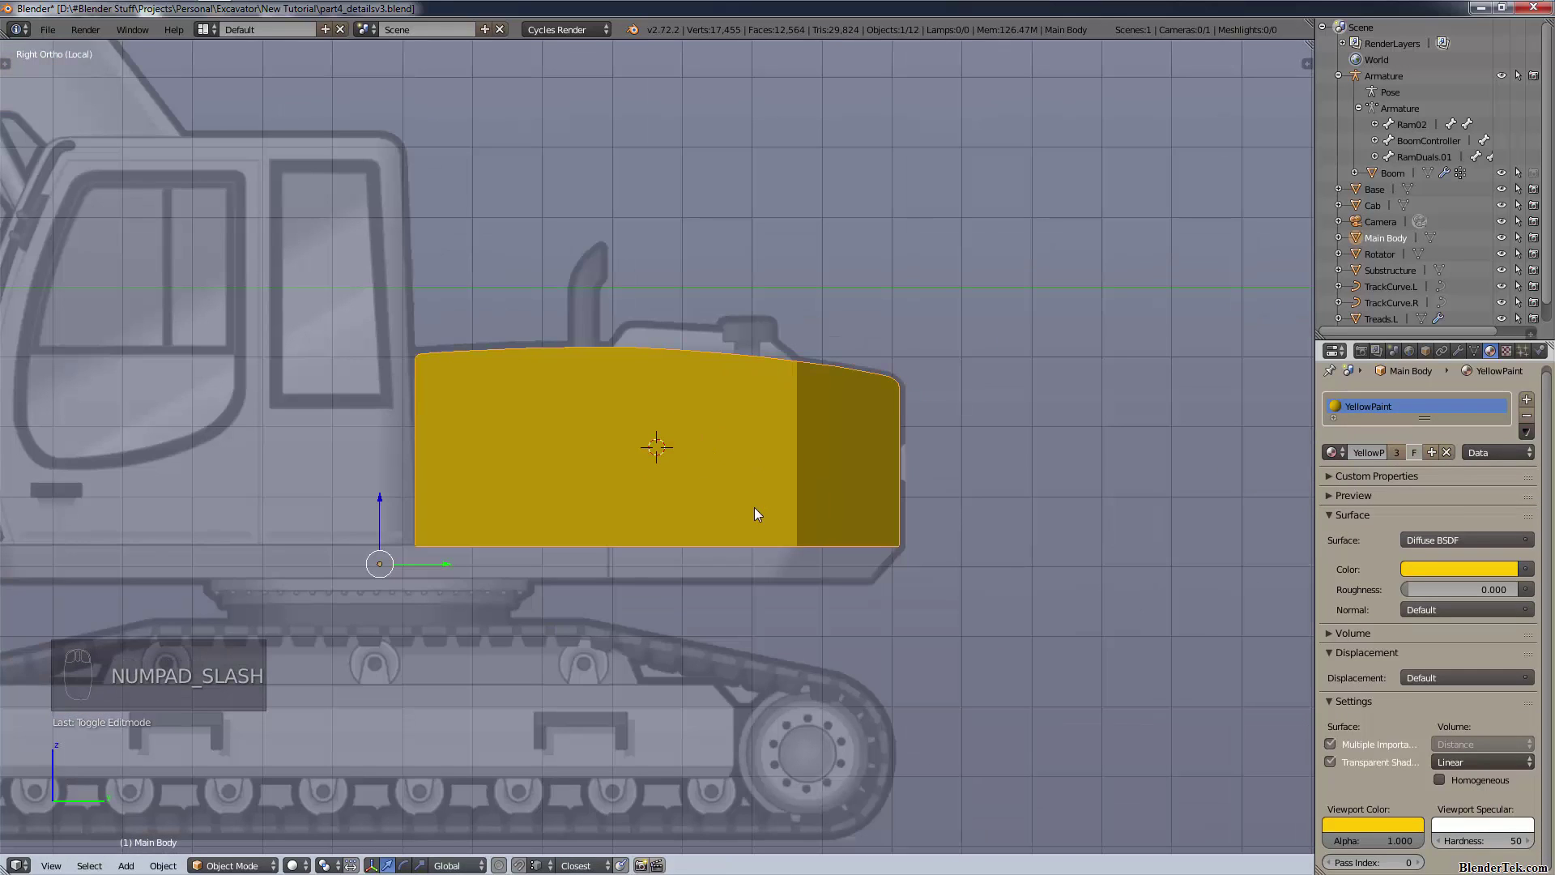
pyautogui.press('Tab')
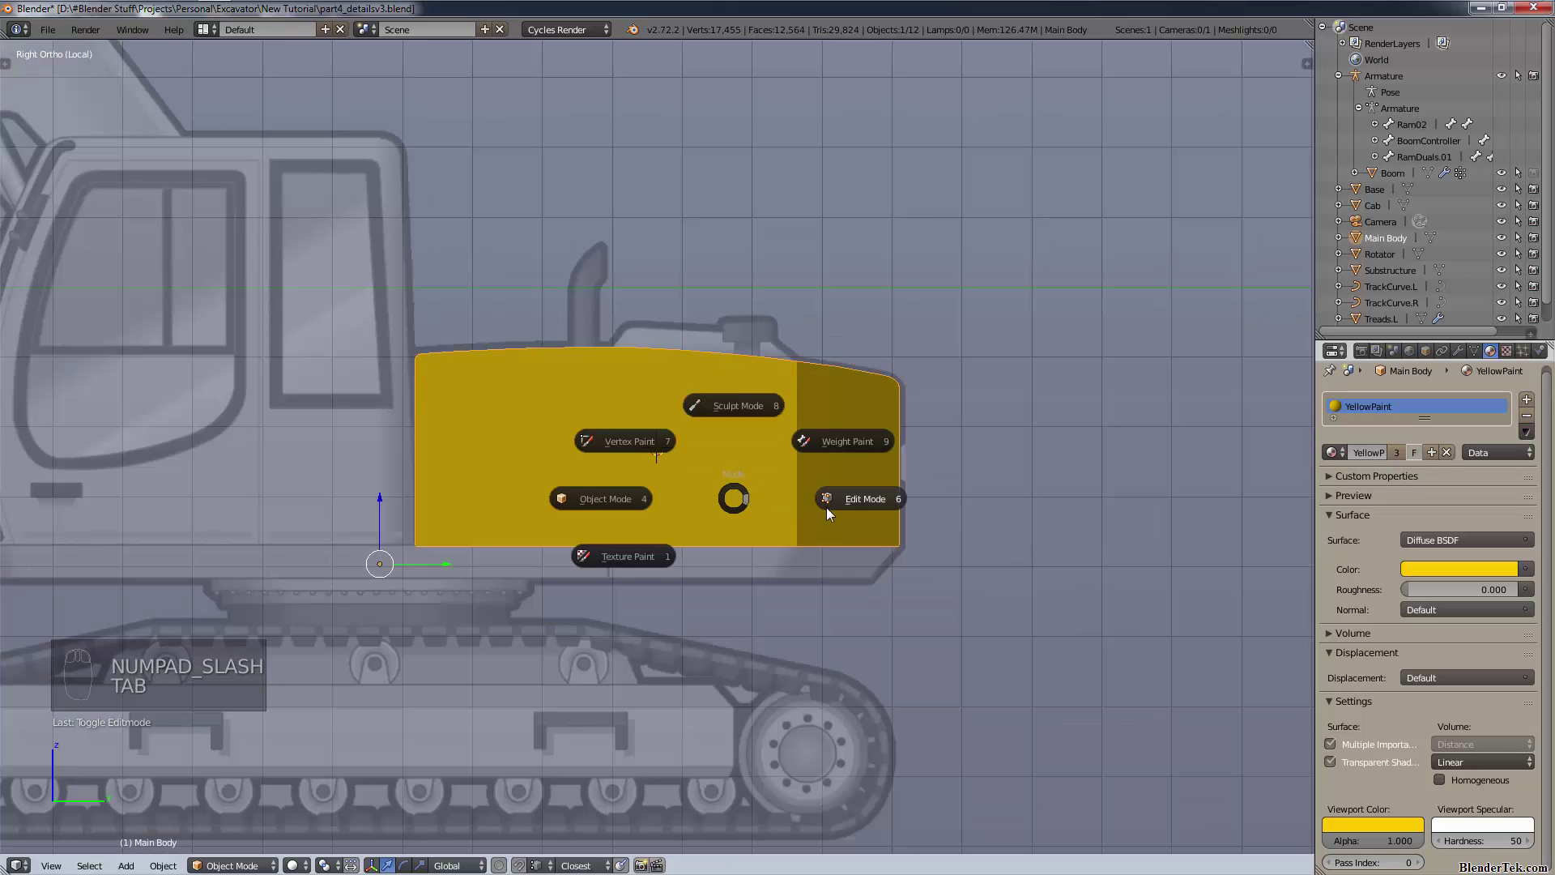
pyautogui.click(859, 503)
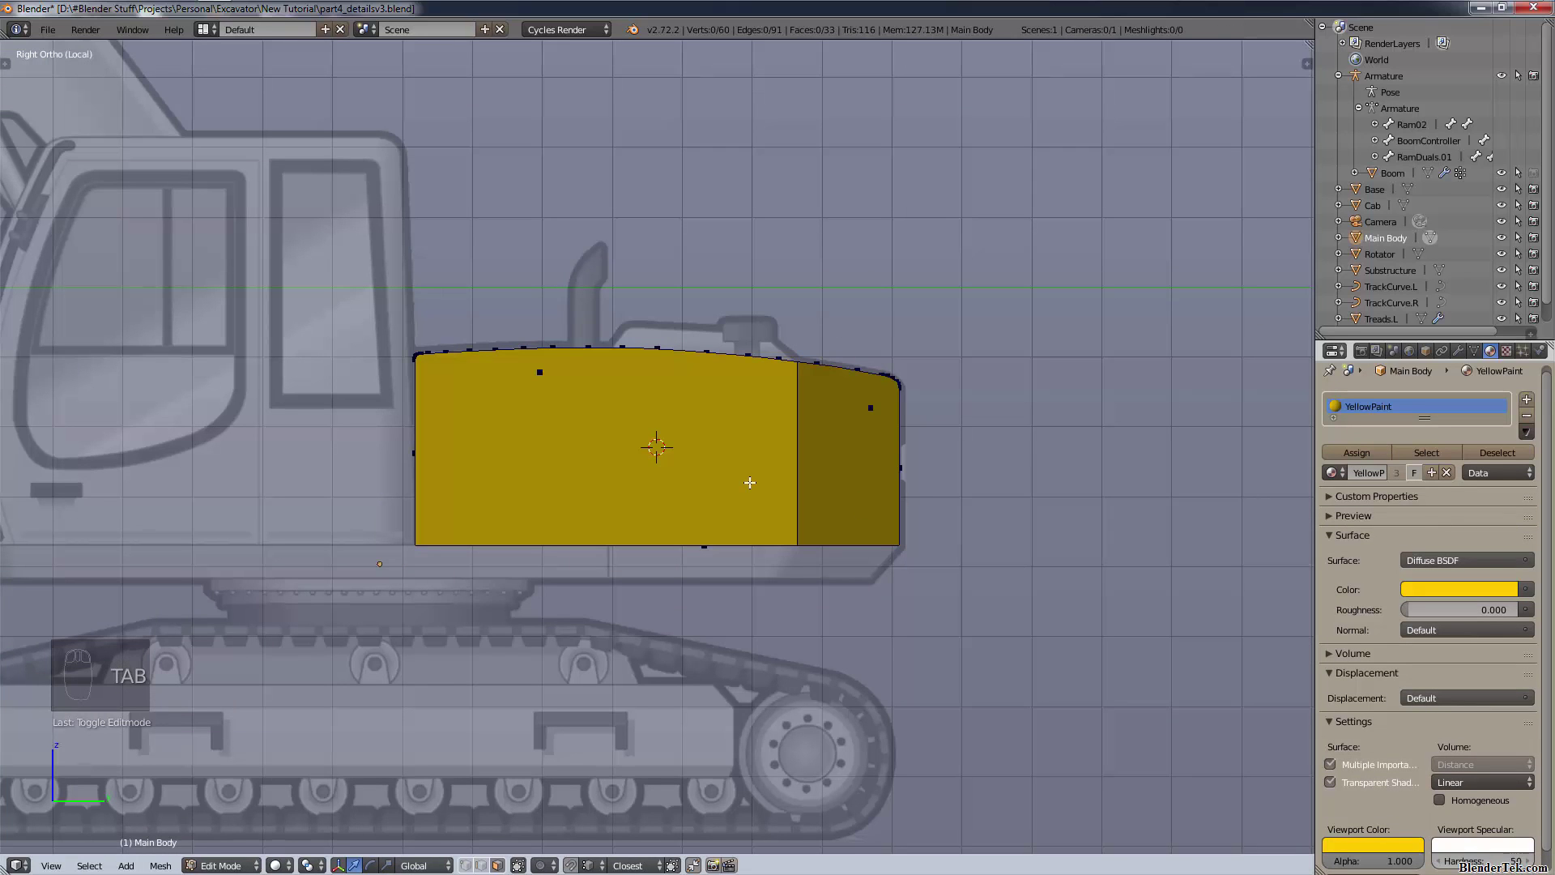
pyautogui.press('z')
pyautogui.click(869, 481)
pyautogui.scroll(3, 602, 375)
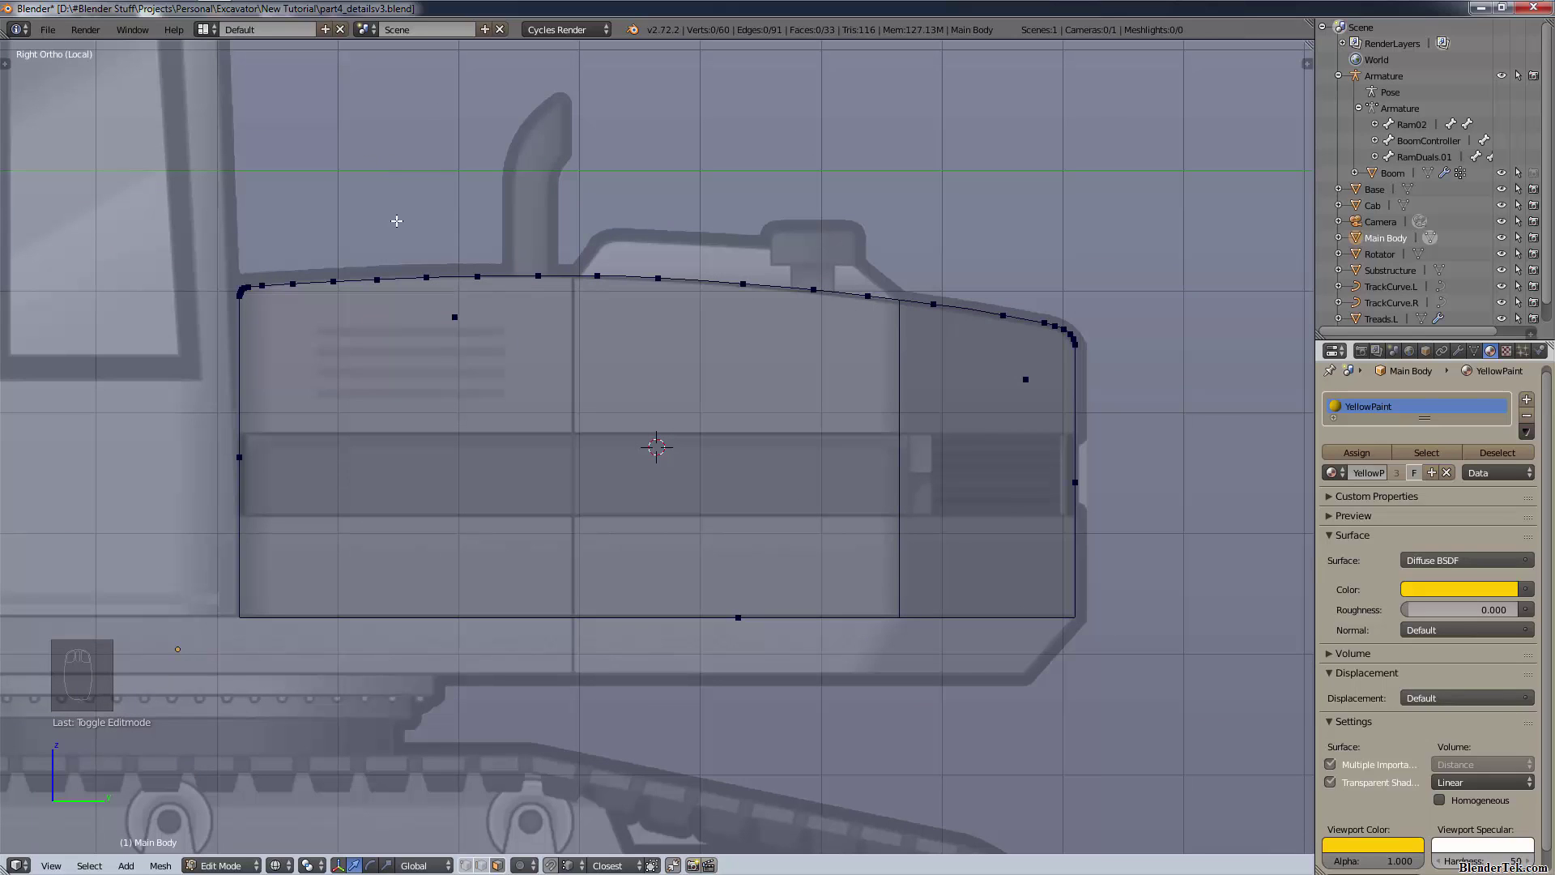
# - Start an angle-constrained knife cut through the body along the upper edge of the blueprint's dark side band, ending on the rear edge
pyautogui.hotkey('ctrl', 'r')
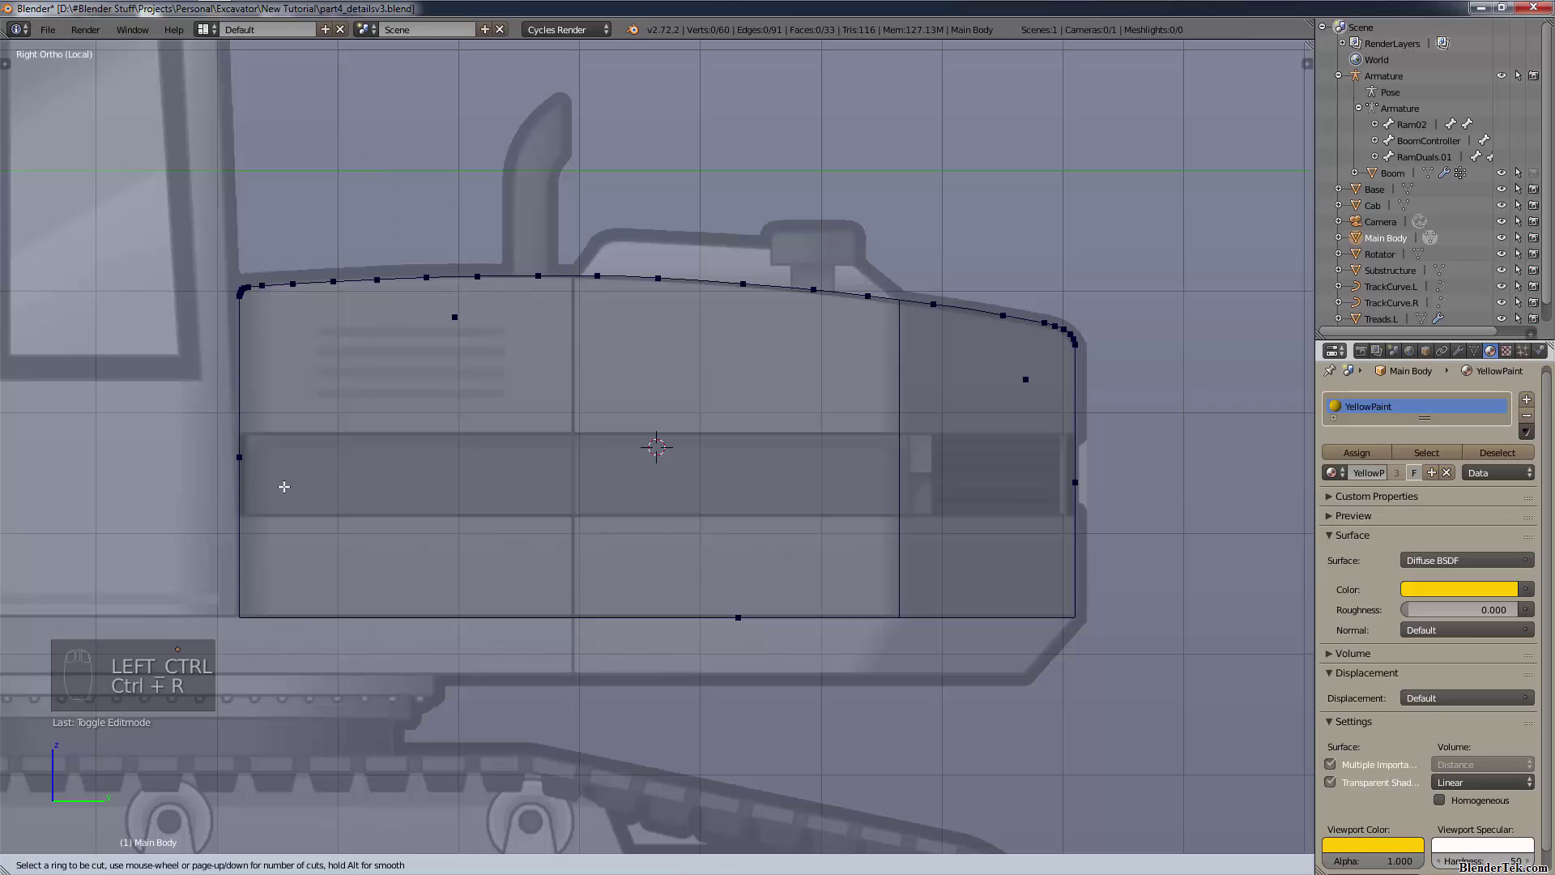
pyautogui.press('Escape')
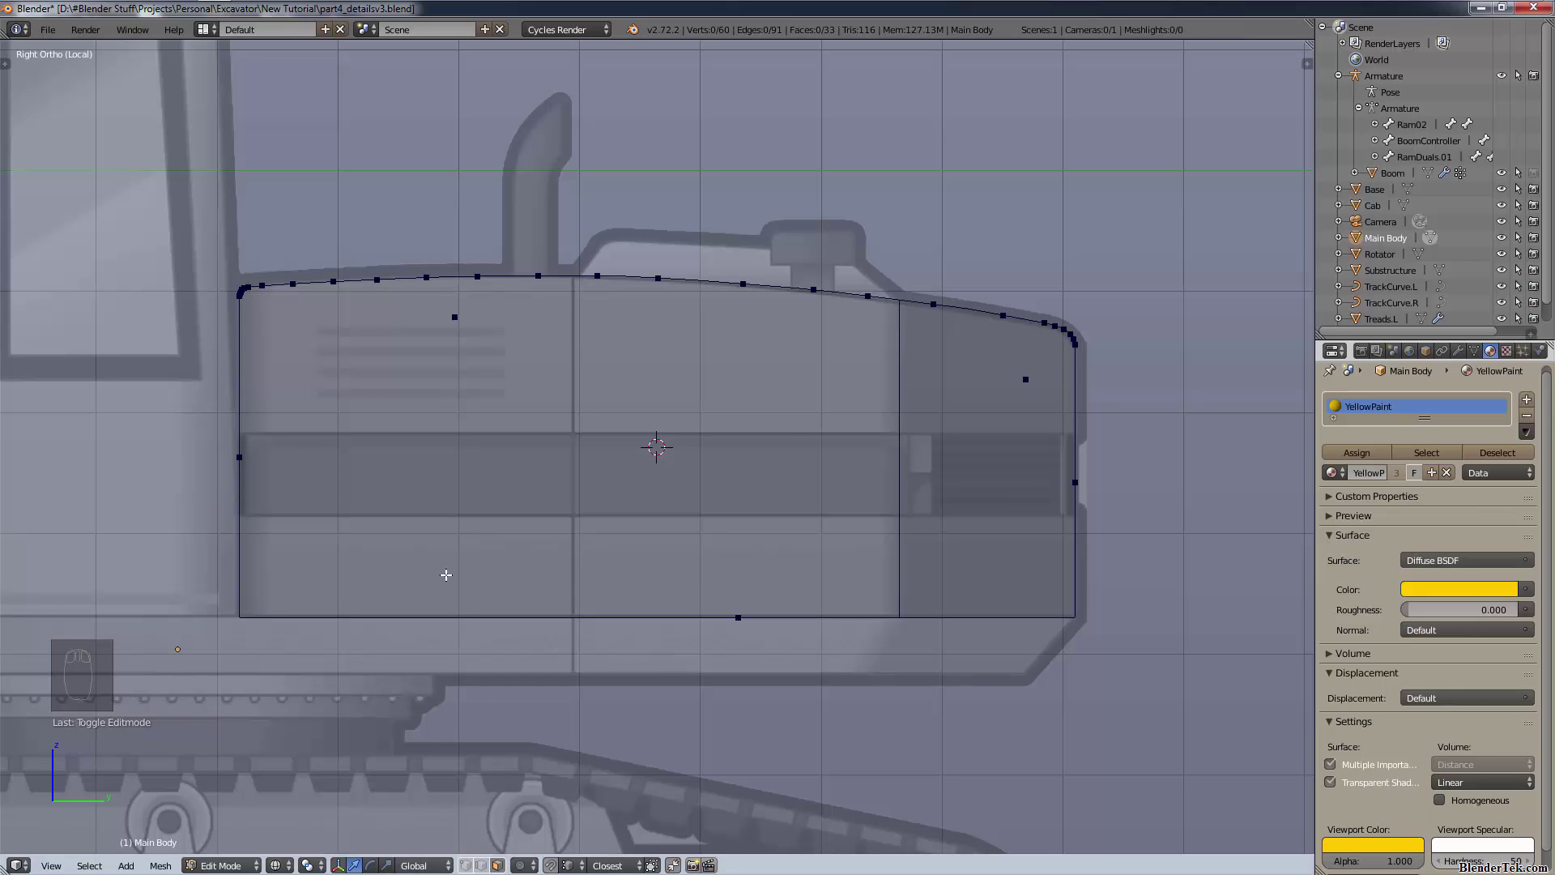
pyautogui.press('k')
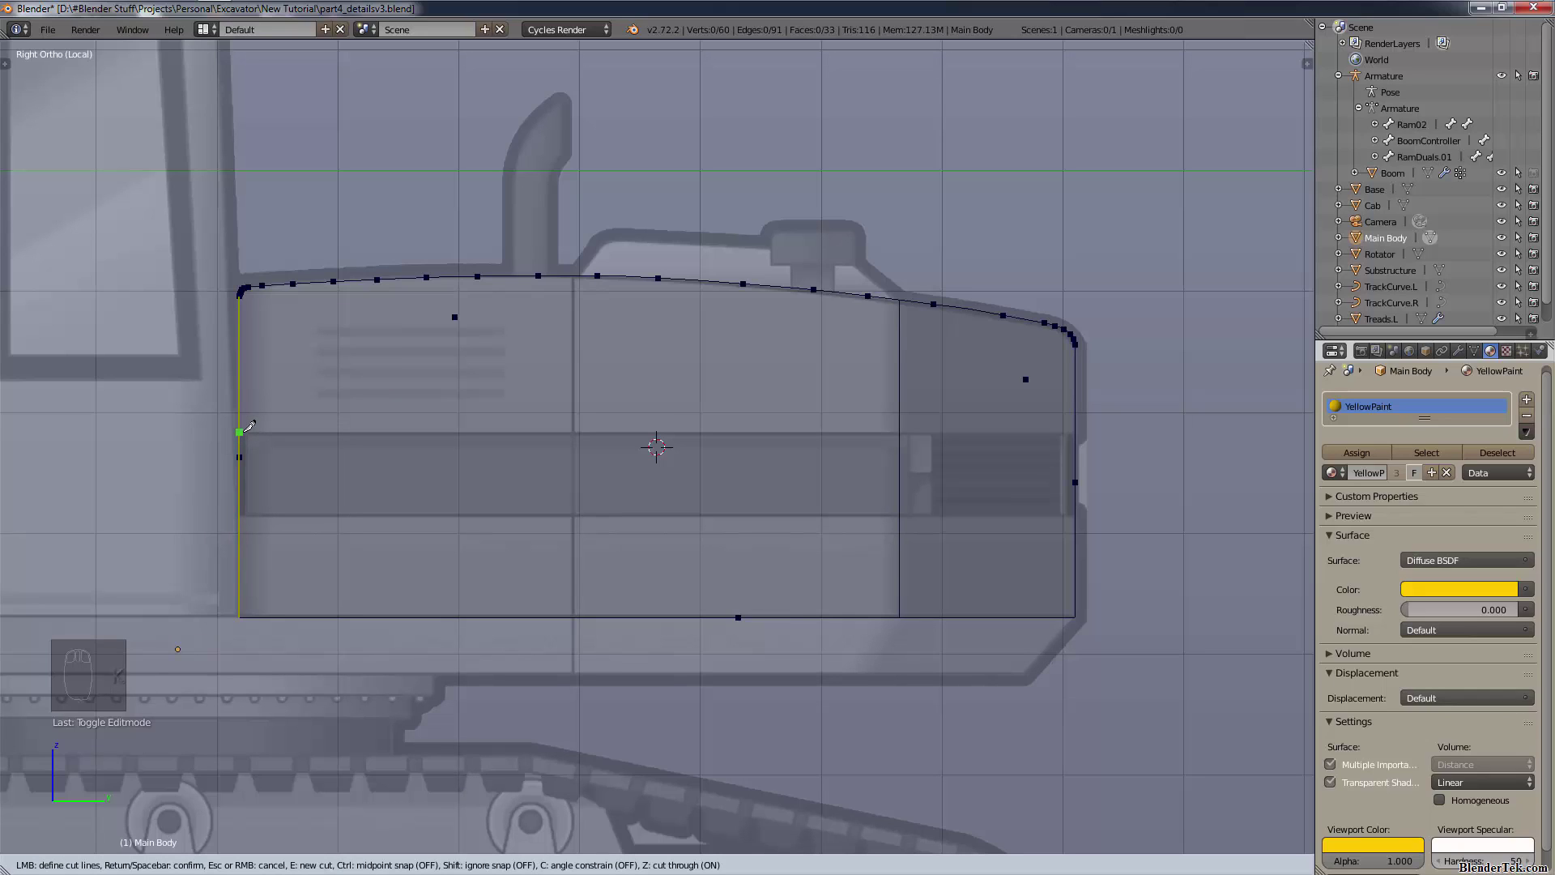
pyautogui.click(242, 431)
pyautogui.press('c')
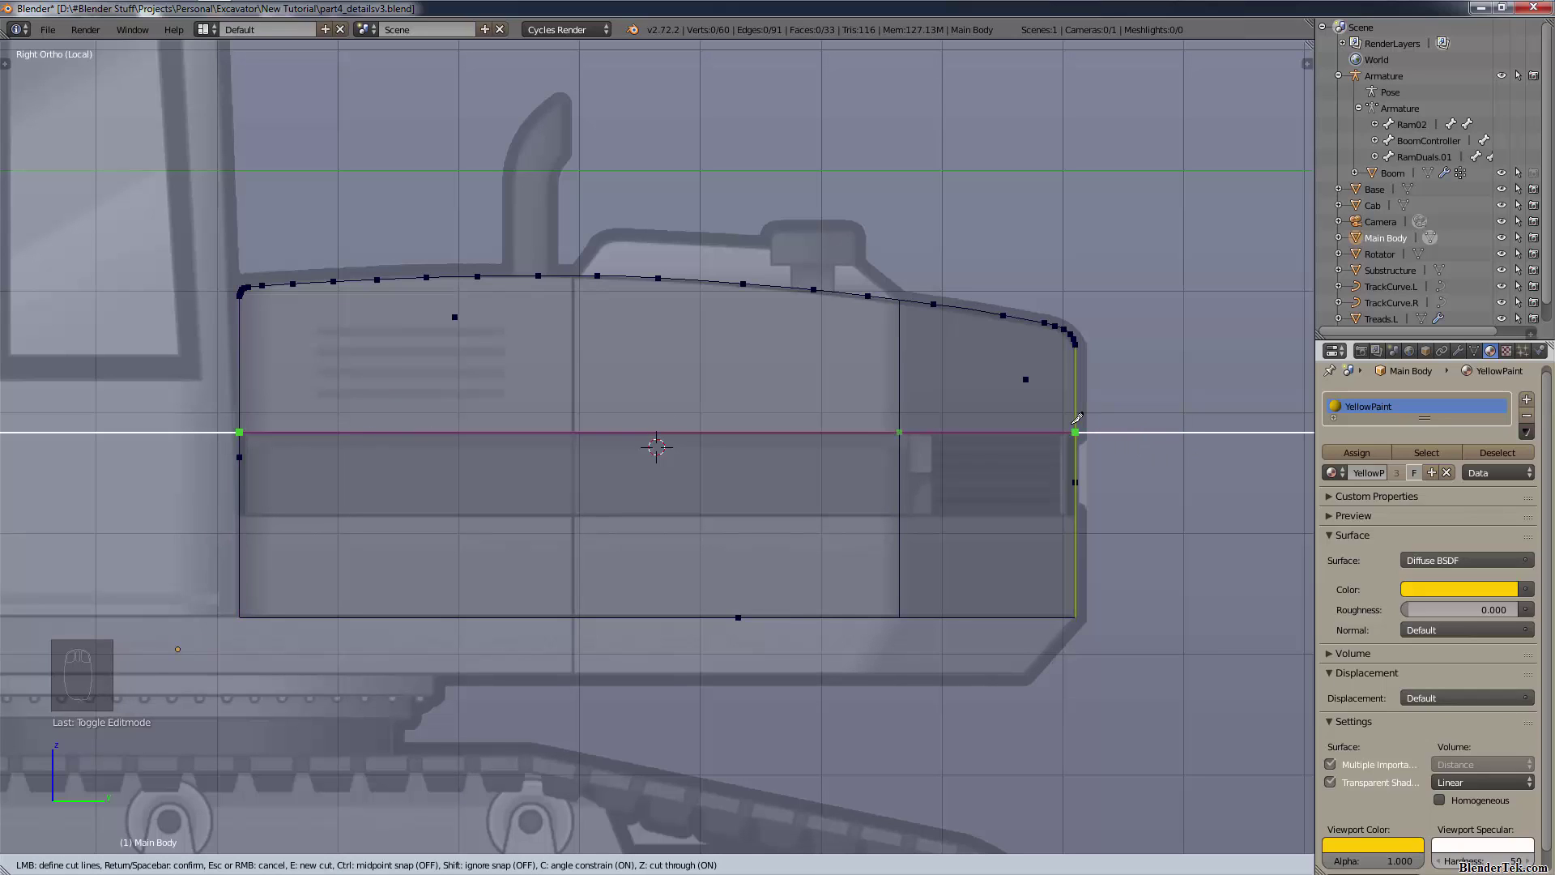
pyautogui.scroll(5, 1089, 435)
pyautogui.keyDown('shift'); pyautogui.moveTo(1103, 435); pyautogui.dragTo(46, 405, button='middle'); pyautogui.keyUp('shift')
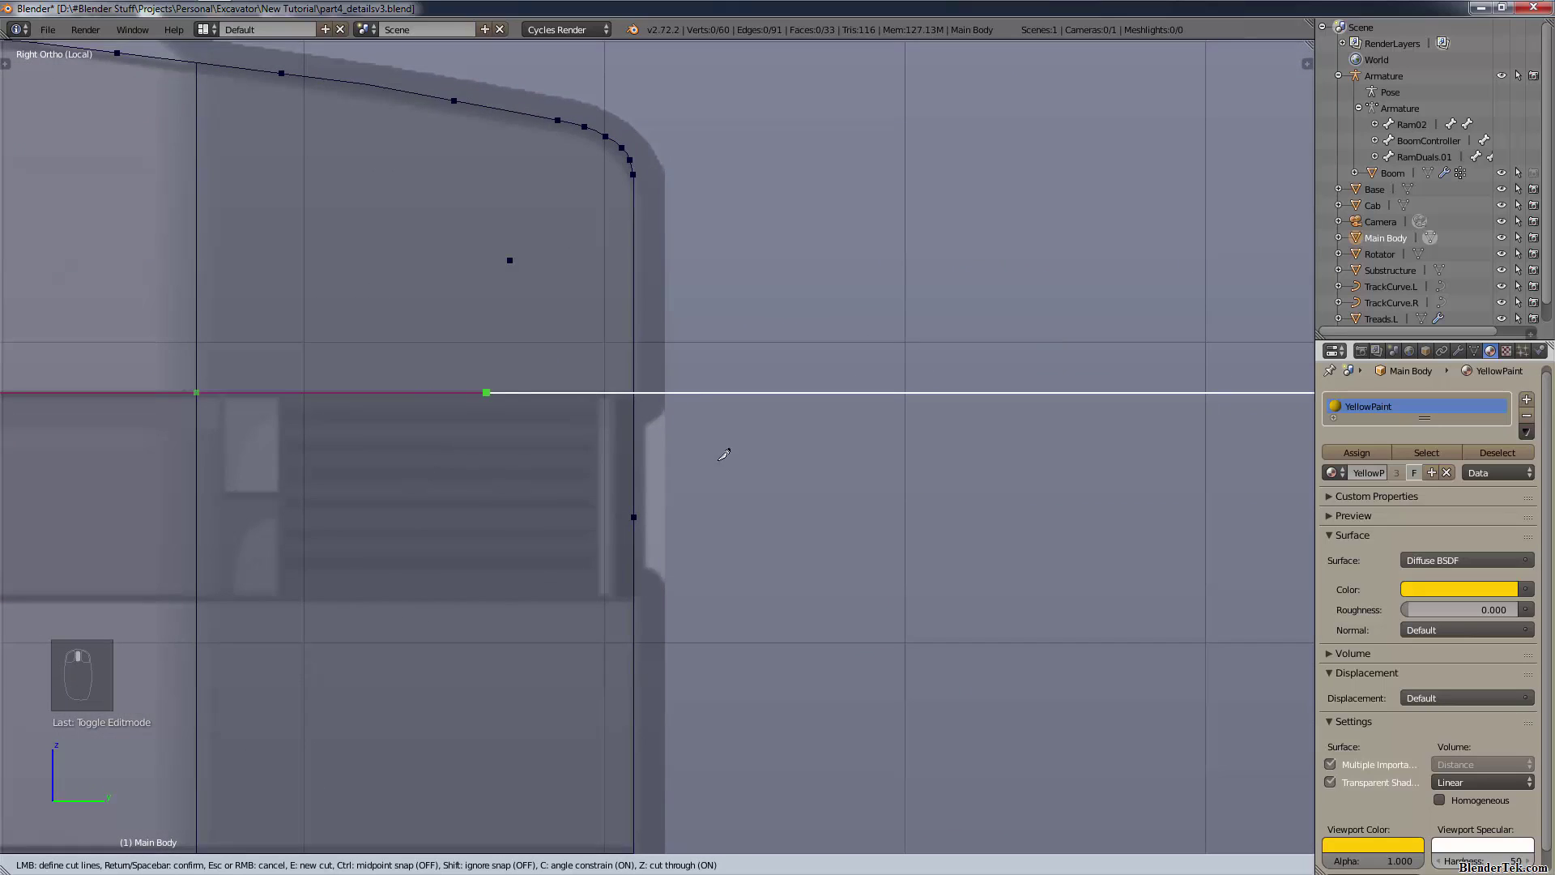
pyautogui.scroll(3, 725, 453)
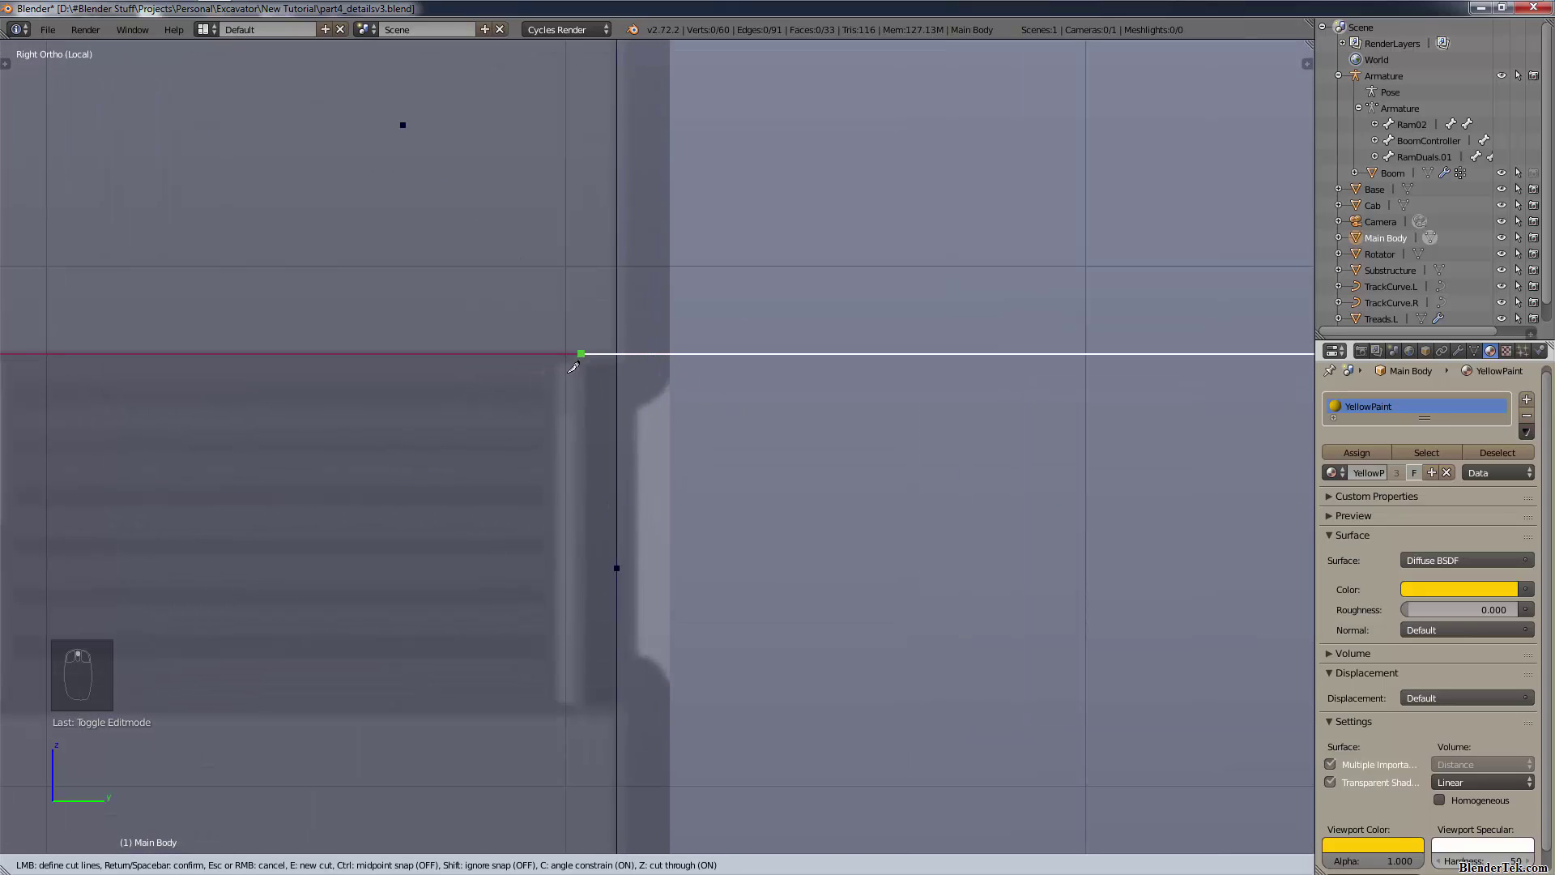
pyautogui.click(617, 354)
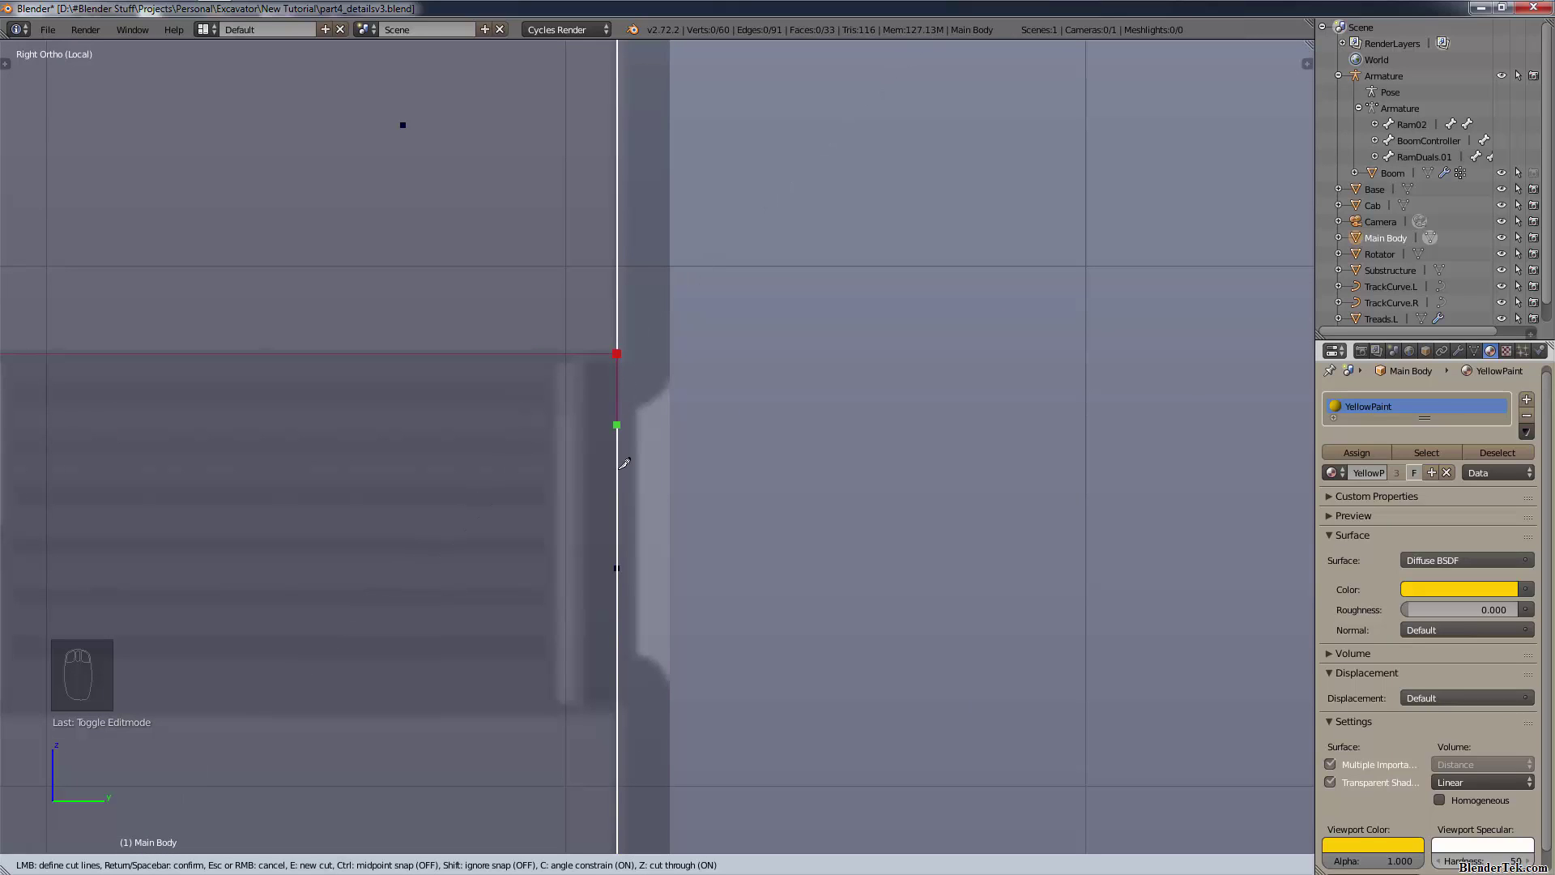
# - Continue the knife cut down the rear edge and forward along the band's lower edge to the body's front edge
pyautogui.click(624, 710)
pyautogui.scroll(-8, 623, 710)
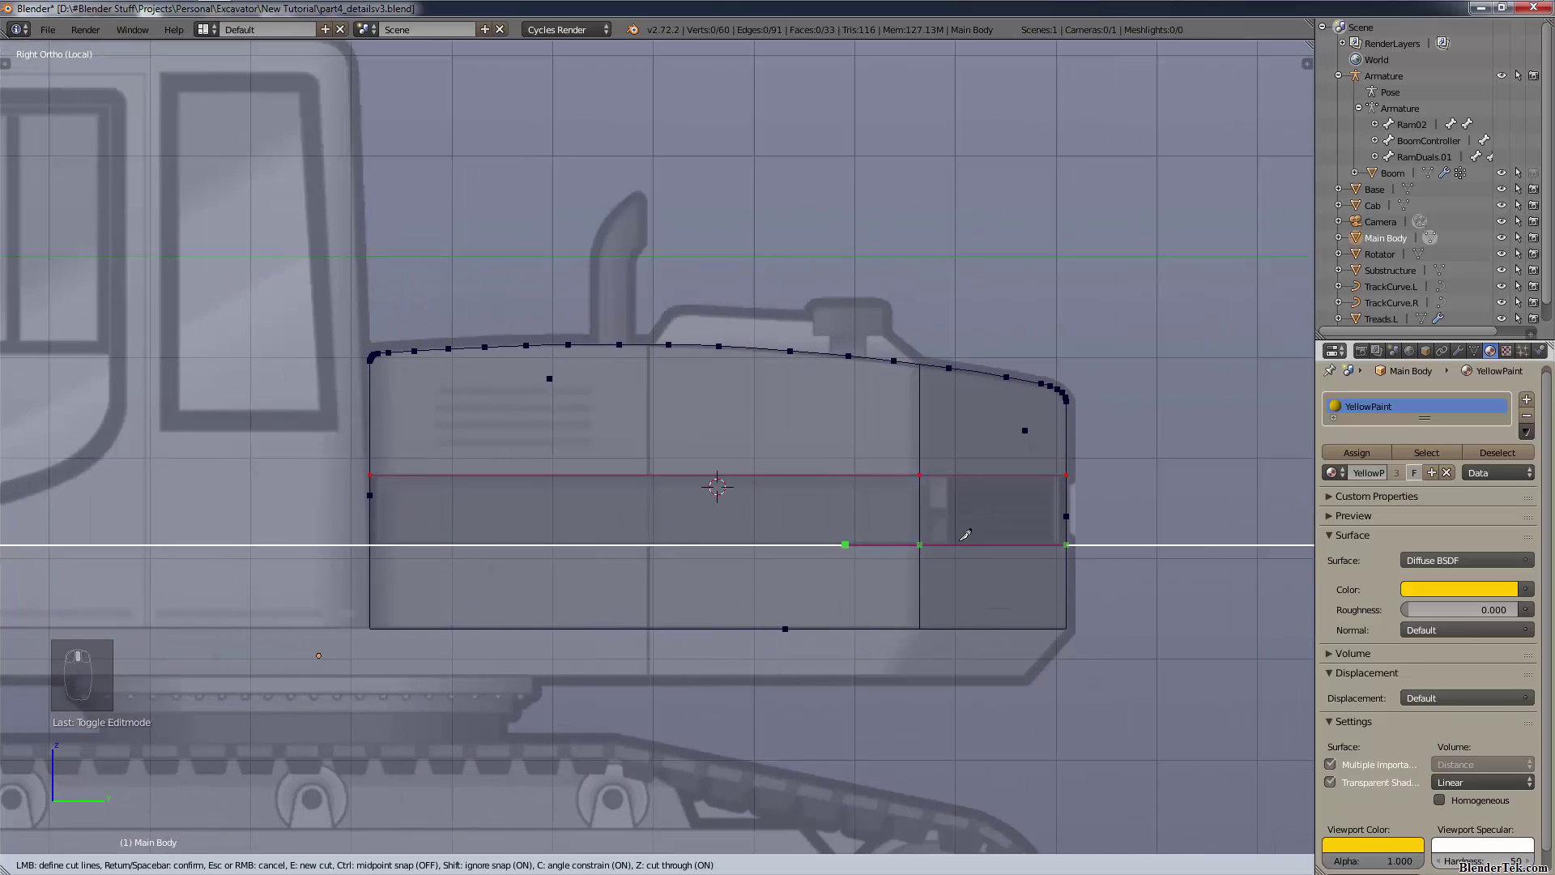
pyautogui.keyDown('shift'); pyautogui.moveTo(961, 539); pyautogui.dragTo(1089, 582, button='middle'); pyautogui.keyUp('shift')
pyautogui.scroll(5, 564, 641)
pyautogui.keyDown('shift'); pyautogui.moveTo(550, 741); pyautogui.dragTo(572, 565, button='middle'); pyautogui.keyUp('shift')
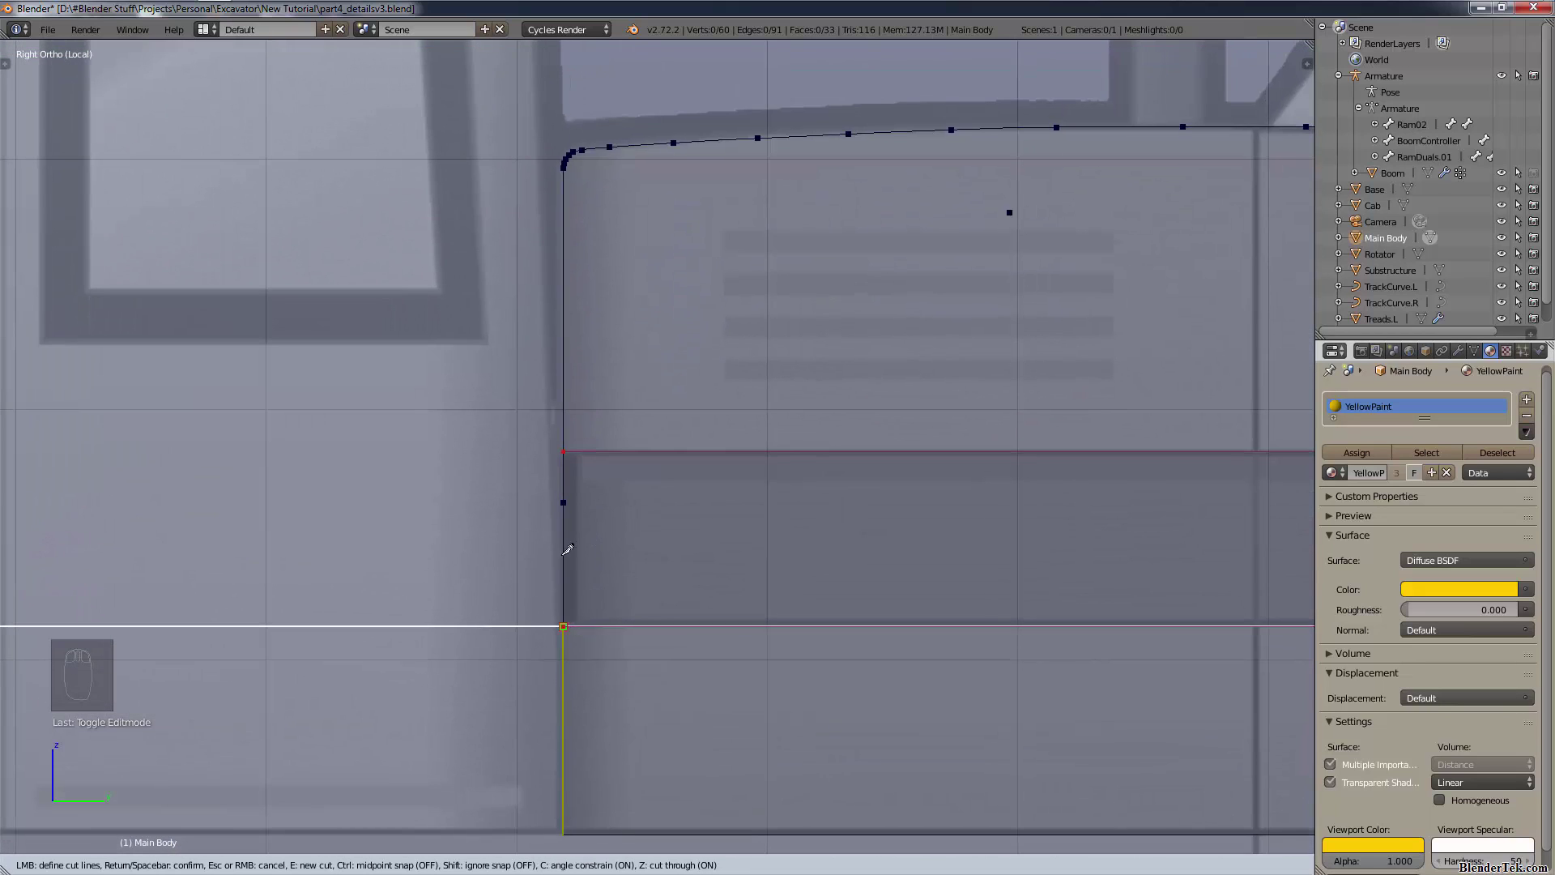
pyautogui.click(565, 625)
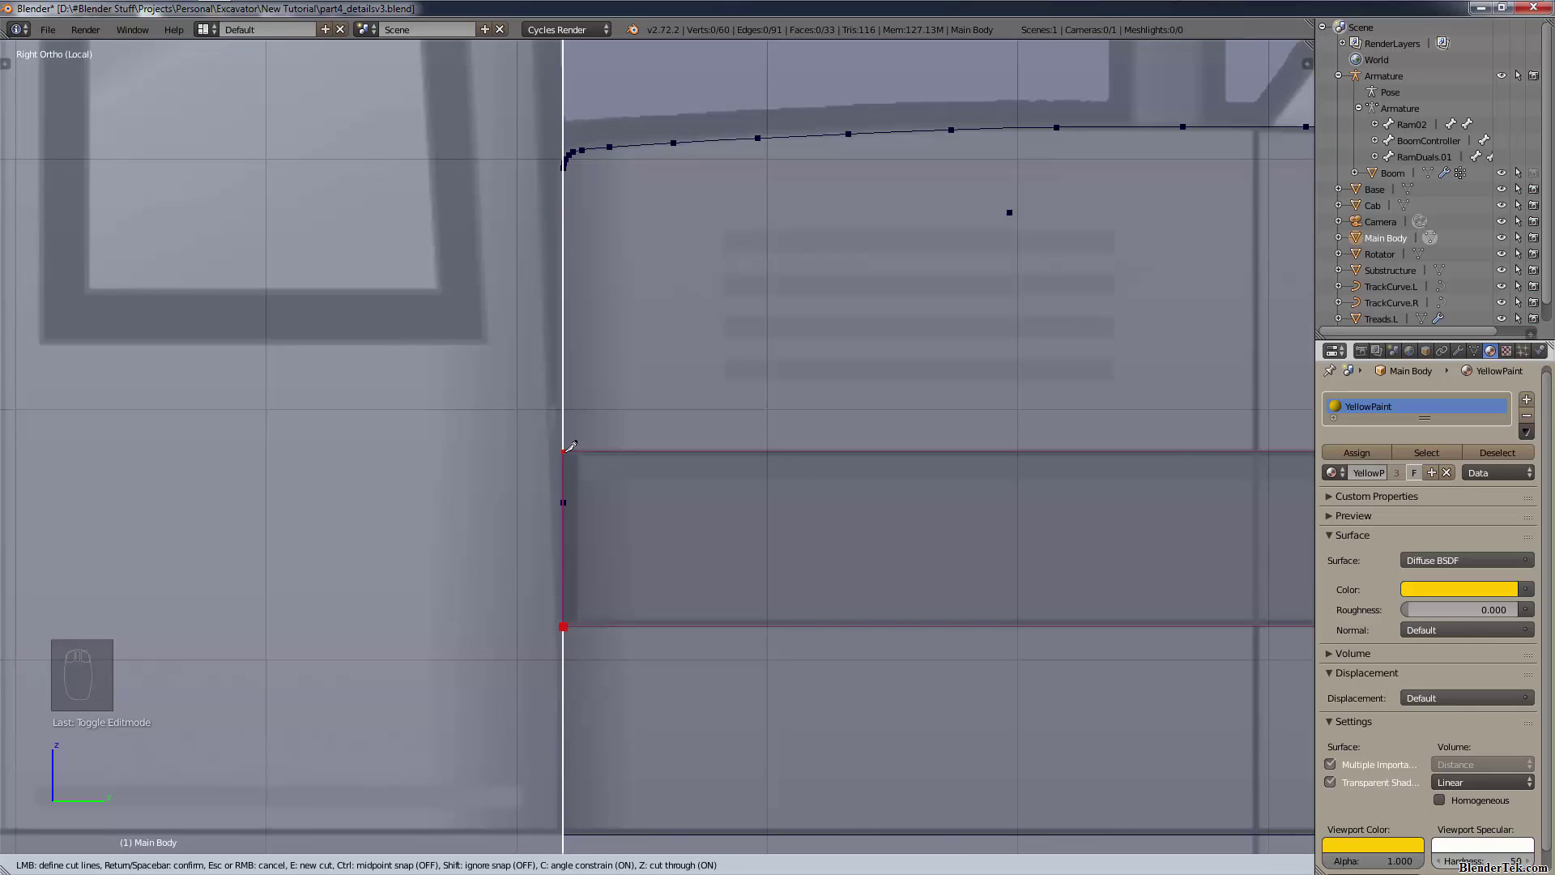
# - Close the knife outline at its starting corner on the front edge and apply the cut
pyautogui.scroll(6, 569, 443)
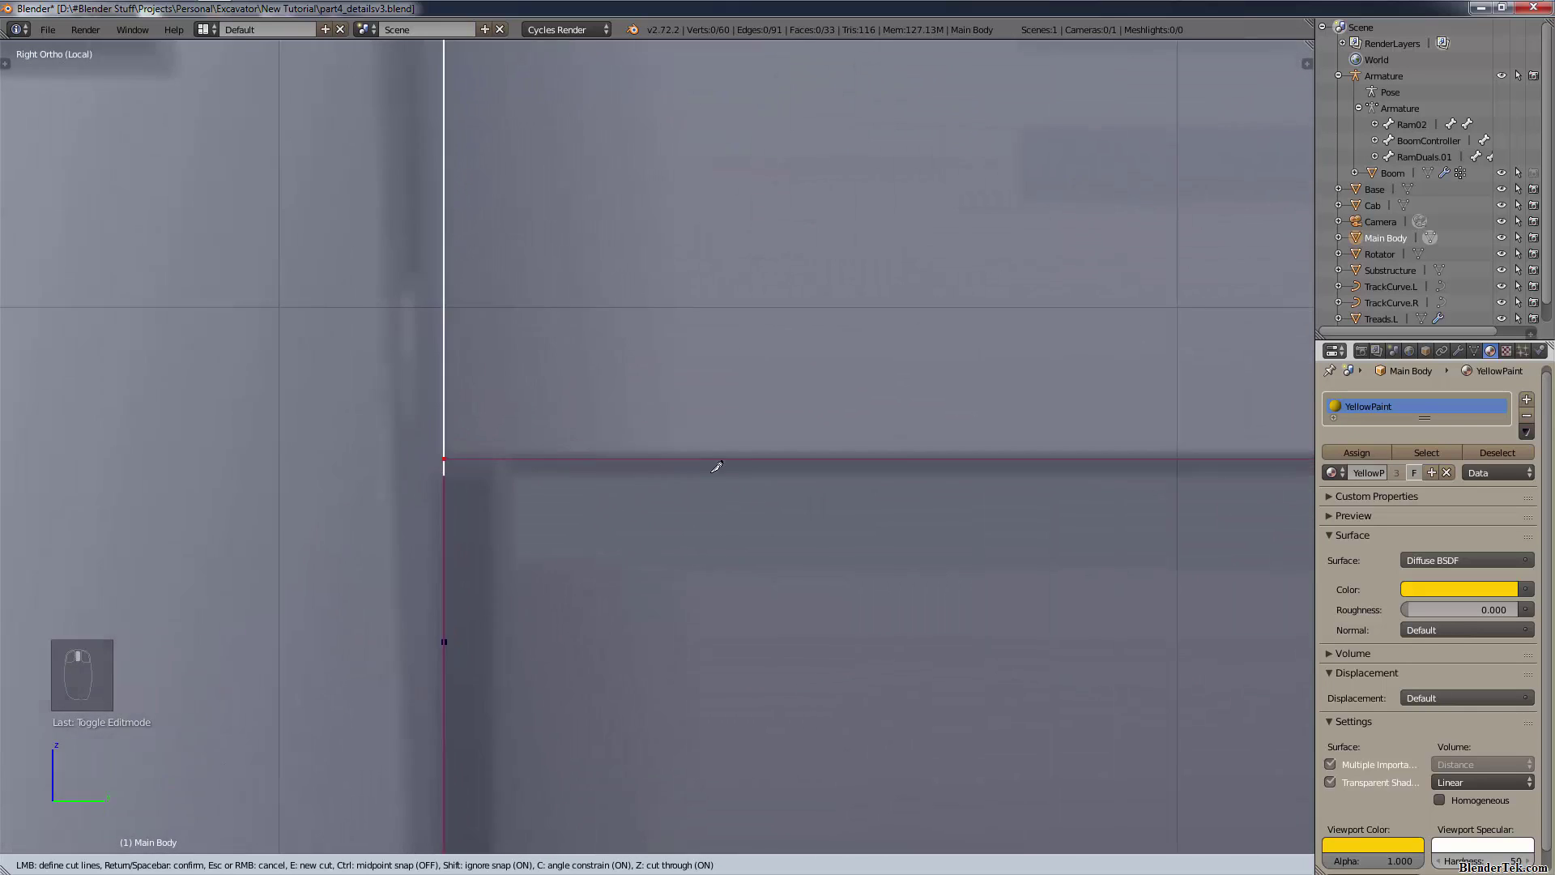
pyautogui.keyDown('ctrl'); pyautogui.scroll(4, 711, 462); pyautogui.keyUp('ctrl')
pyautogui.scroll(6, 721, 486)
pyautogui.scroll(5, 1031, 562)
pyautogui.keyDown('shift'); pyautogui.moveTo(886, 556); pyautogui.dragTo(126, 369, button='middle'); pyautogui.keyUp('shift')
pyautogui.scroll(8, 631, 421)
pyautogui.keyDown('shift'); pyautogui.moveTo(316, 265); pyautogui.dragTo(640, 409, button='middle'); pyautogui.keyUp('shift')
pyautogui.scroll(5, 620, 409)
pyautogui.scroll(9, 336, 323)
pyautogui.keyDown('shift'); pyautogui.moveTo(359, 272); pyautogui.dragTo(1069, 612, button='middle'); pyautogui.keyUp('shift')
pyautogui.scroll(3, 545, 493)
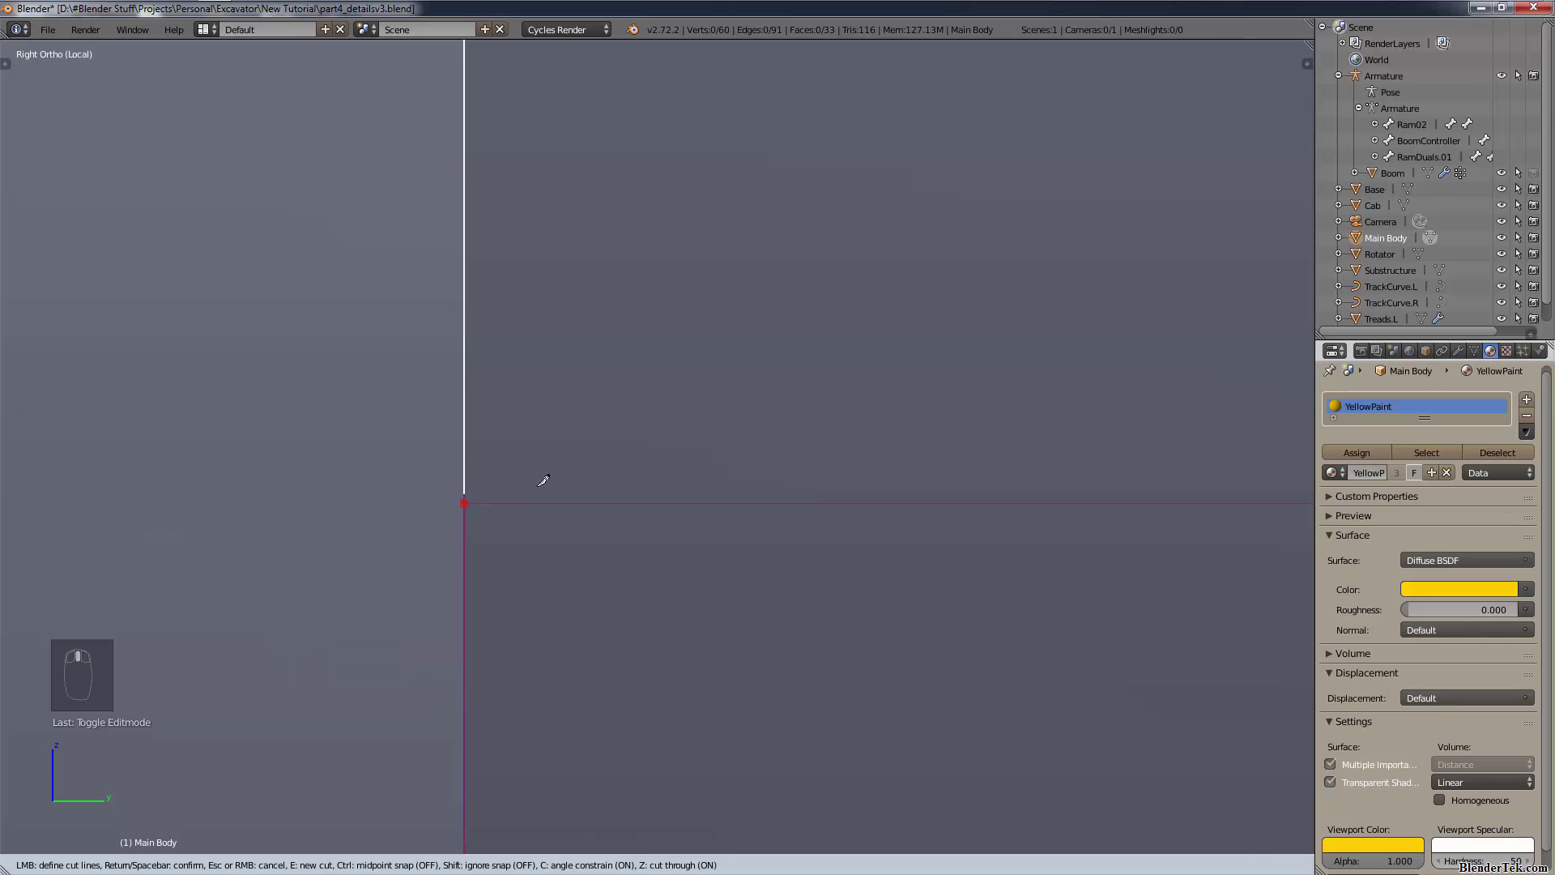
pyautogui.click(466, 501)
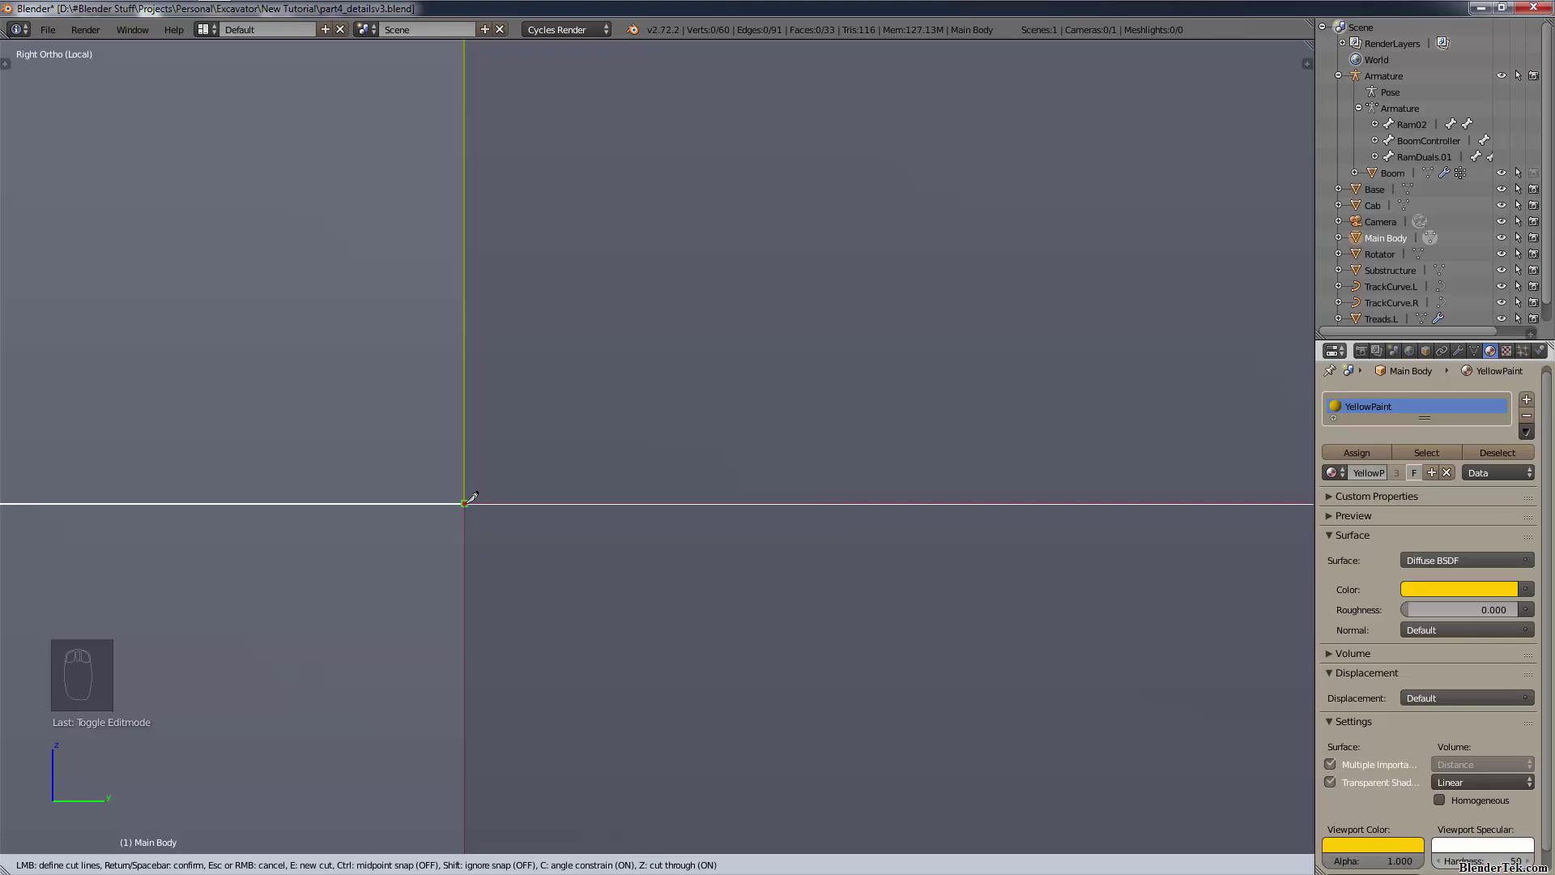
pyautogui.press('Return')
# - Switch the viewport to solid shading and return to the right side view of the body
pyautogui.scroll(-10, 818, 572)
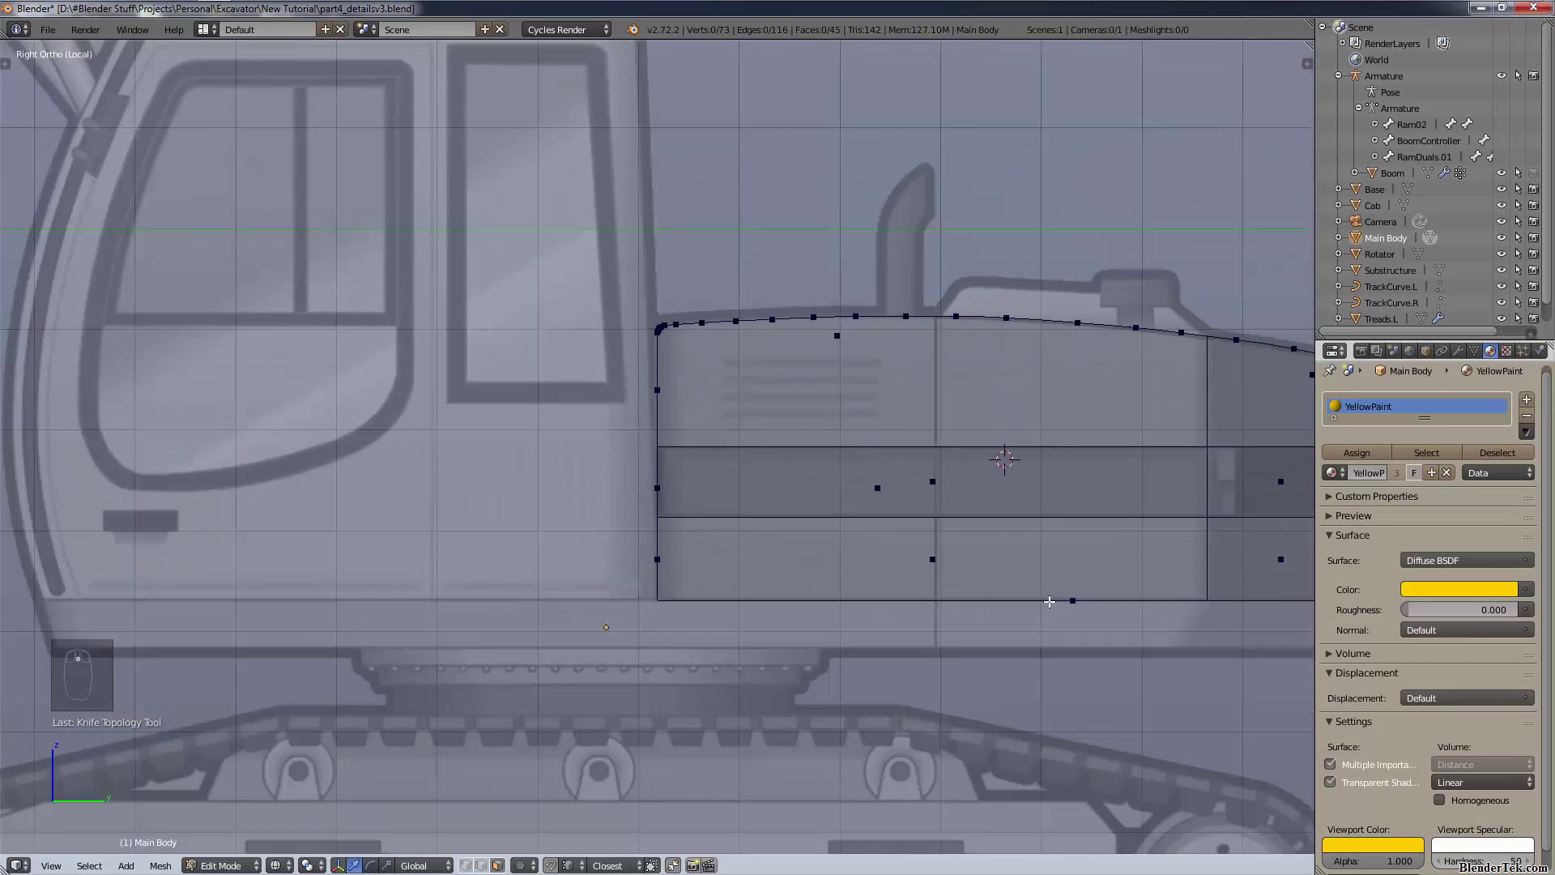
pyautogui.scroll(-3, 1050, 601)
pyautogui.keyDown('shift'); pyautogui.moveTo(1050, 601); pyautogui.dragTo(661, 665, button='middle'); pyautogui.keyUp('shift')
pyautogui.moveTo(826, 579); pyautogui.dragTo(497, 522, button='middle')
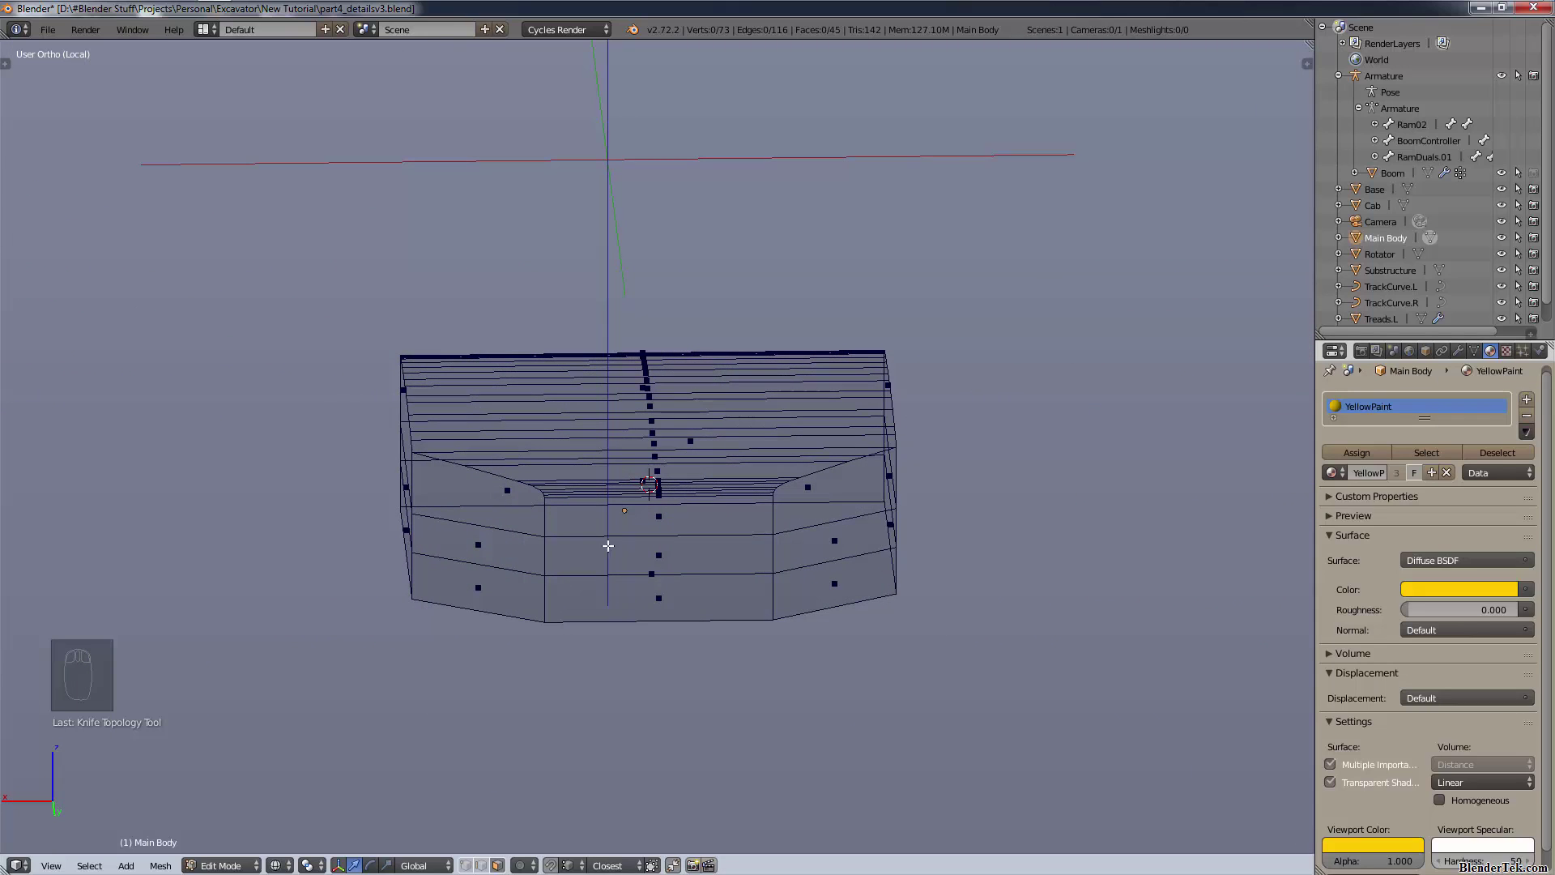
pyautogui.press('z')
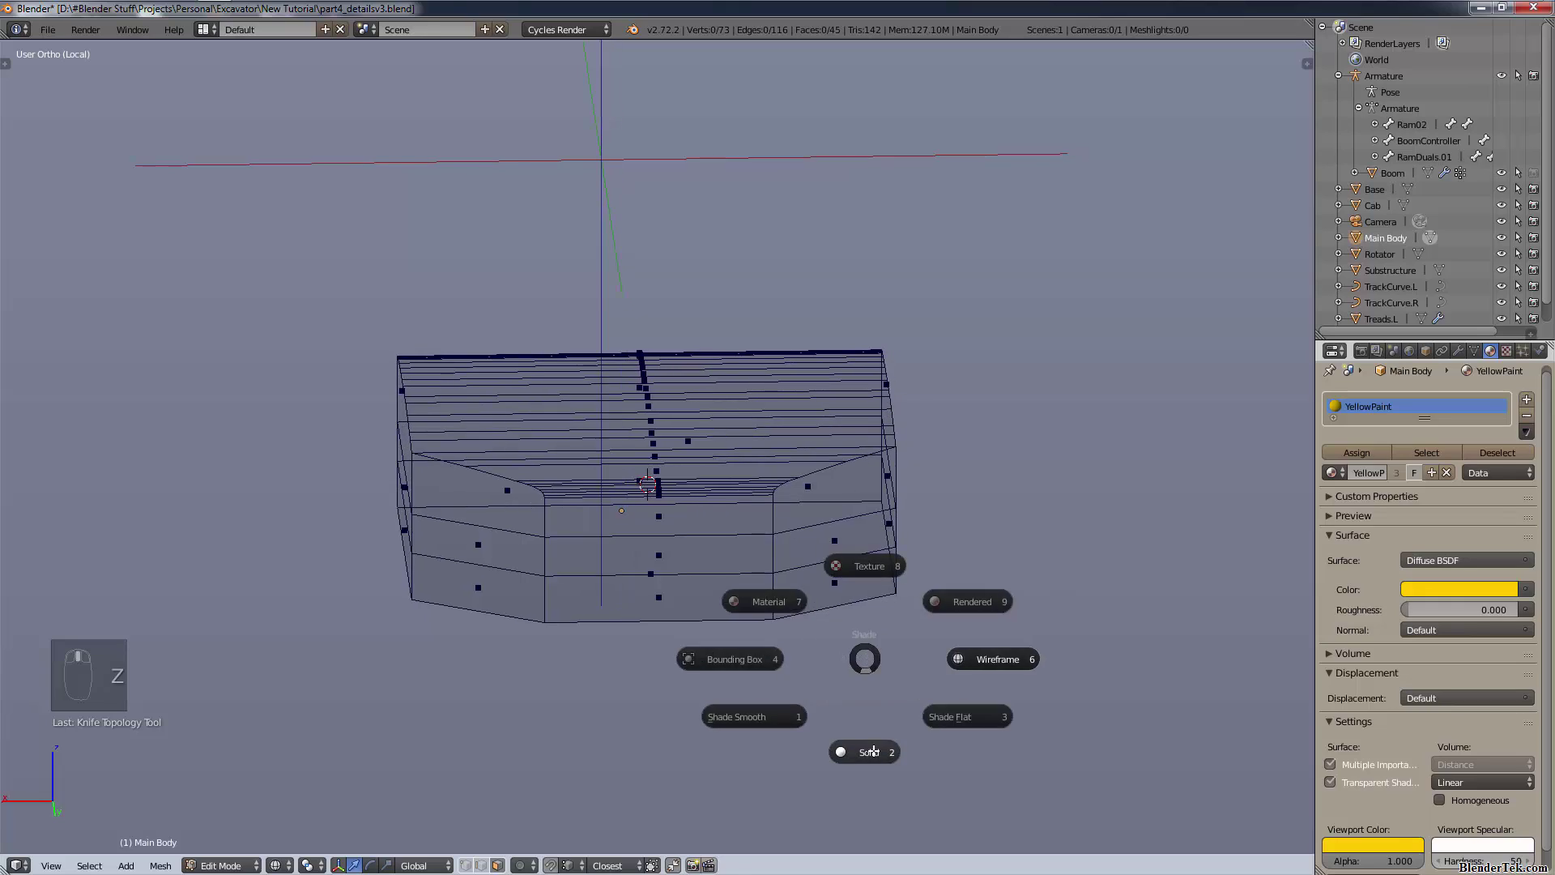
pyautogui.click(873, 741)
pyautogui.moveTo(794, 680)
pyautogui.mouseDown(button='middle')
pyautogui.moveTo(723, 629)
pyautogui.moveTo(864, 573)
pyautogui.moveTo(604, 591)
pyautogui.moveTo(427, 576)
pyautogui.moveTo(303, 641)
pyautogui.moveTo(441, 521)
pyautogui.moveTo(430, 566)
pyautogui.moveTo(343, 603)
pyautogui.mouseUp(button='middle')
pyautogui.press('KP_3')
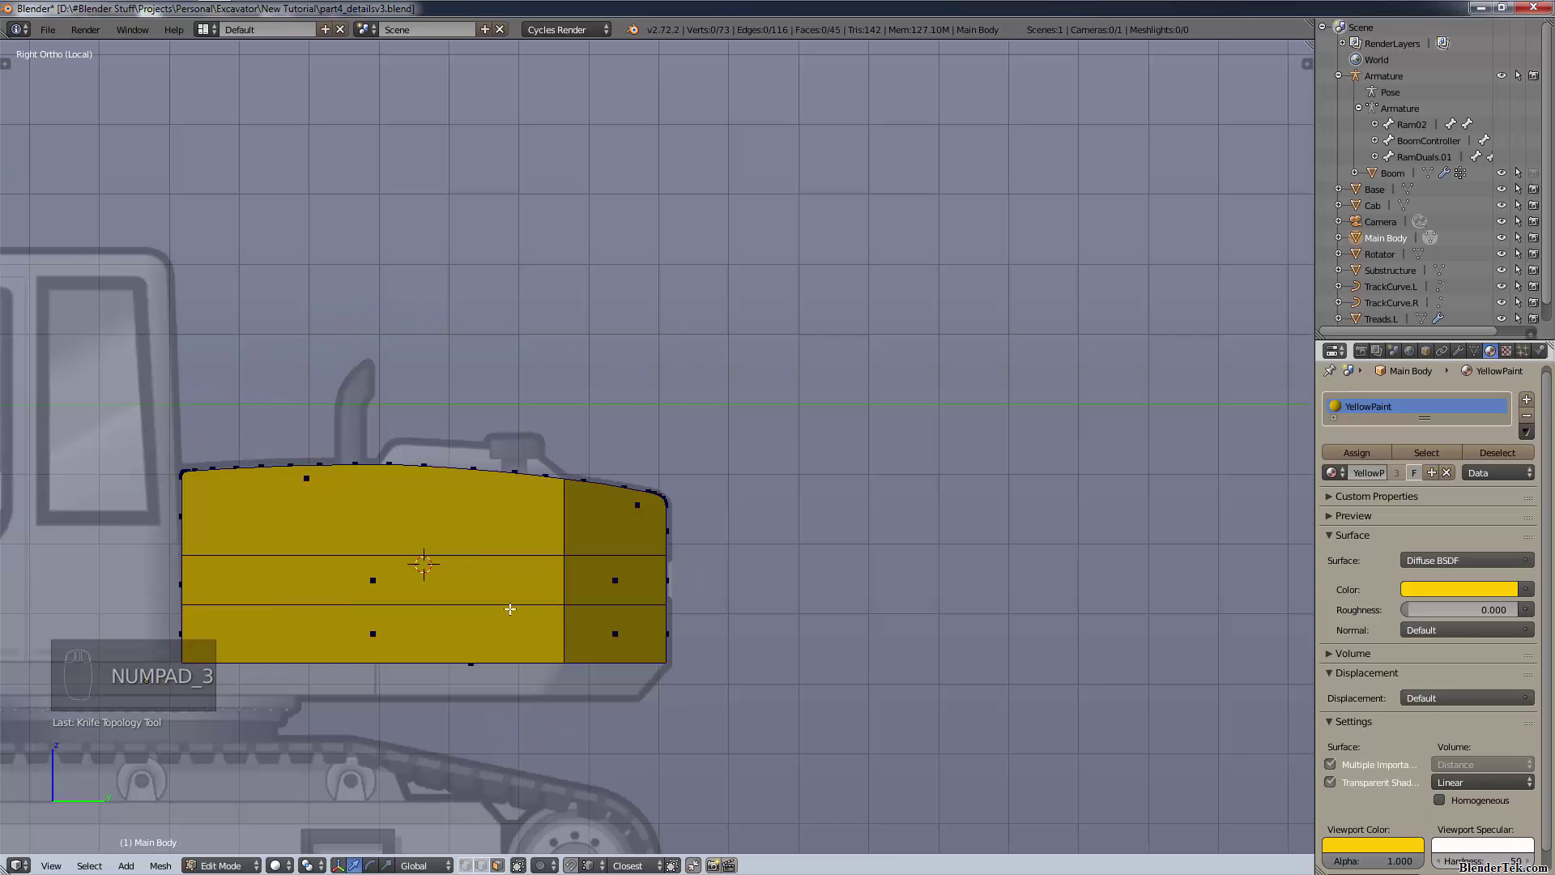
# - Select the five middle band faces along both sides, the angled corners and the rear, and inset them by 0.1
pyautogui.rightClick(418, 581)
pyautogui.keyDown('shift'); pyautogui.rightClick(679, 562); pyautogui.keyUp('shift')
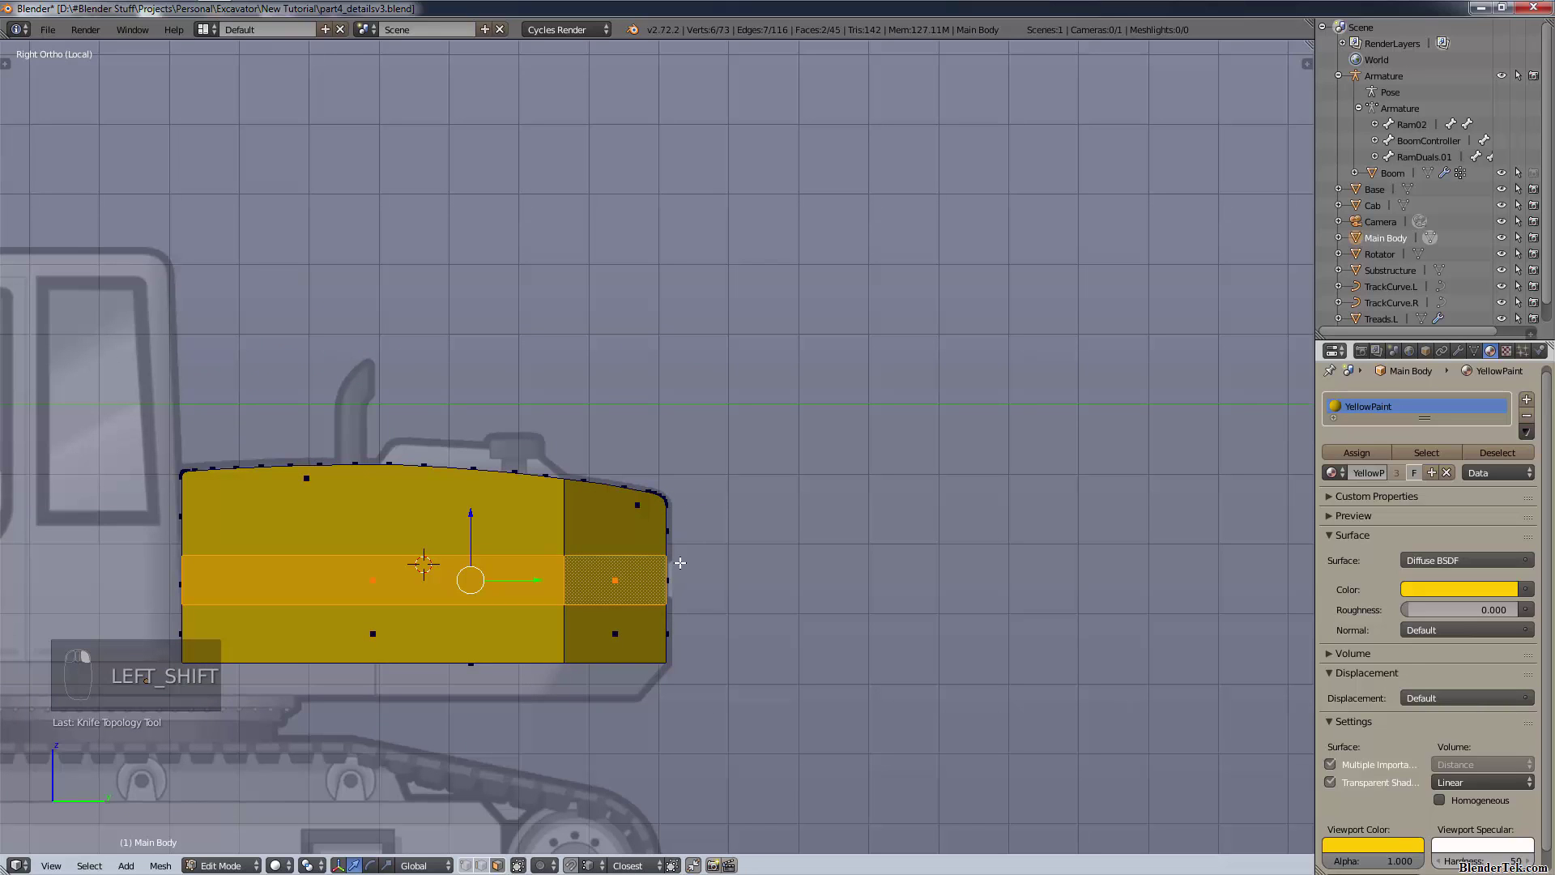
pyautogui.keyDown('shift'); pyautogui.rightClick(564, 582); pyautogui.keyUp('shift')
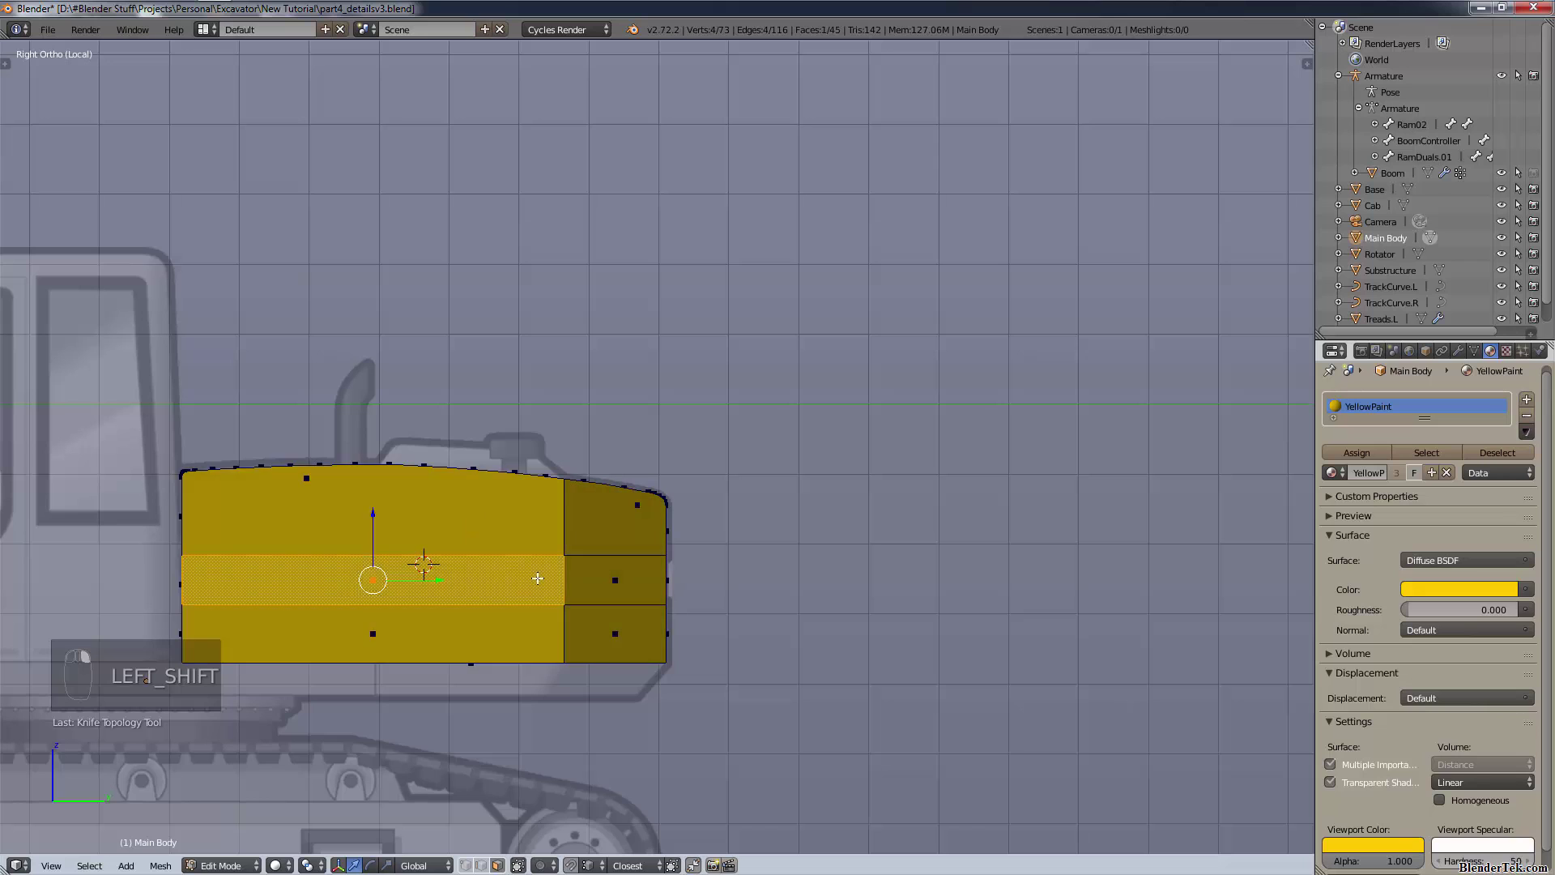
pyautogui.keyDown('shift'); pyautogui.rightClick(597, 581); pyautogui.keyUp('shift')
pyautogui.moveTo(678, 576); pyautogui.dragTo(598, 606, button='middle')
pyautogui.keyDown('shift'); pyautogui.rightClick(670, 583); pyautogui.keyUp('shift')
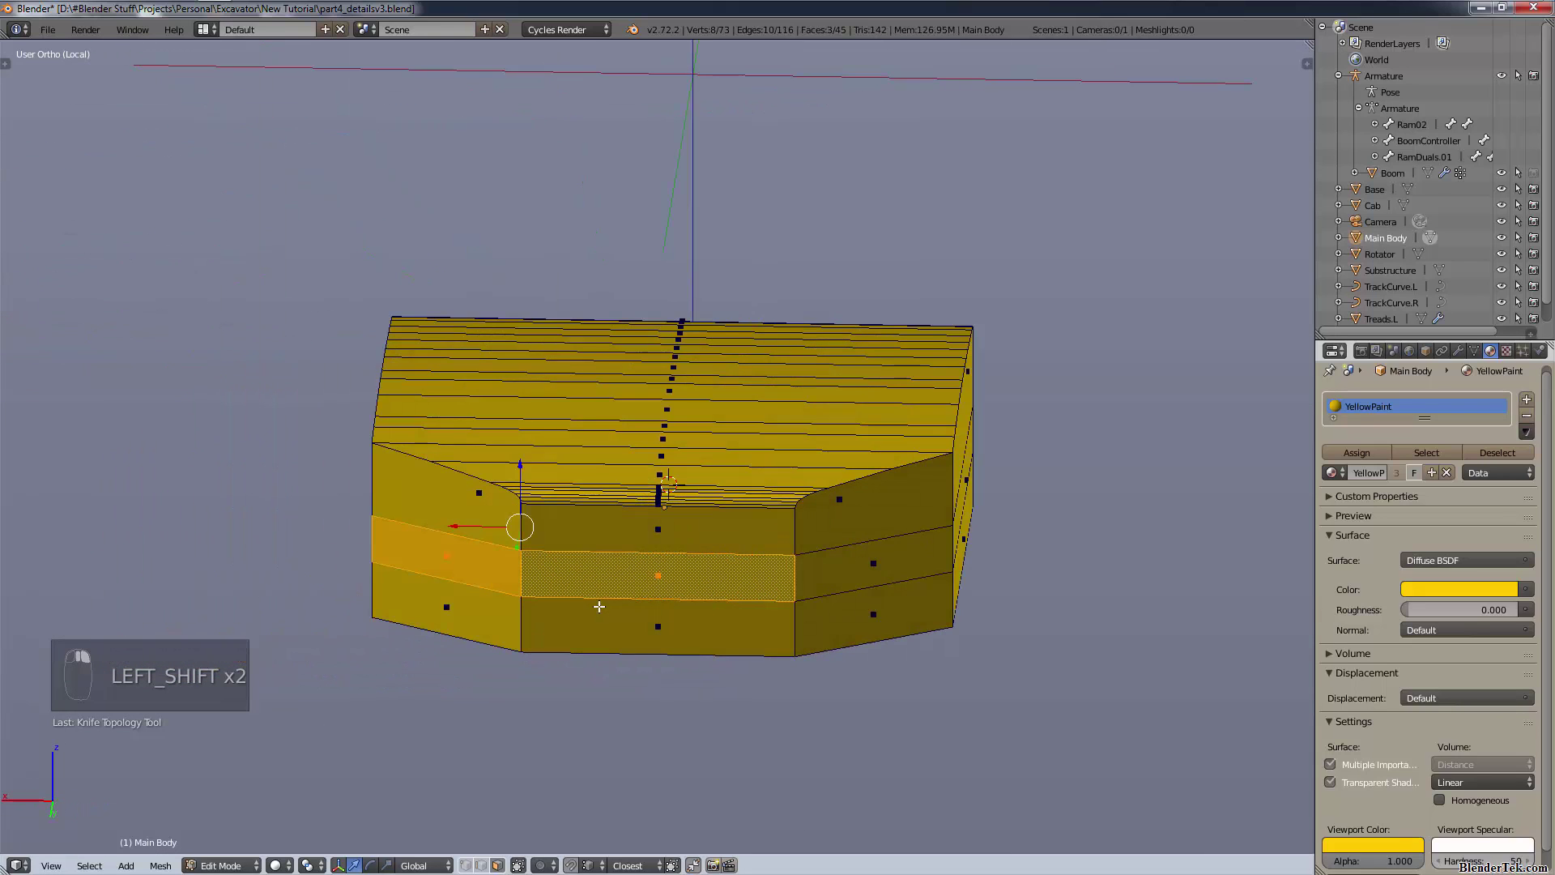
pyautogui.keyDown('shift'); pyautogui.rightClick(854, 576); pyautogui.keyUp('shift')
pyautogui.moveTo(987, 609); pyautogui.dragTo(896, 615, button='middle')
pyautogui.keyDown('shift'); pyautogui.rightClick(928, 641); pyautogui.keyUp('shift')
pyautogui.moveTo(1215, 650); pyautogui.dragTo(950, 634, button='middle')
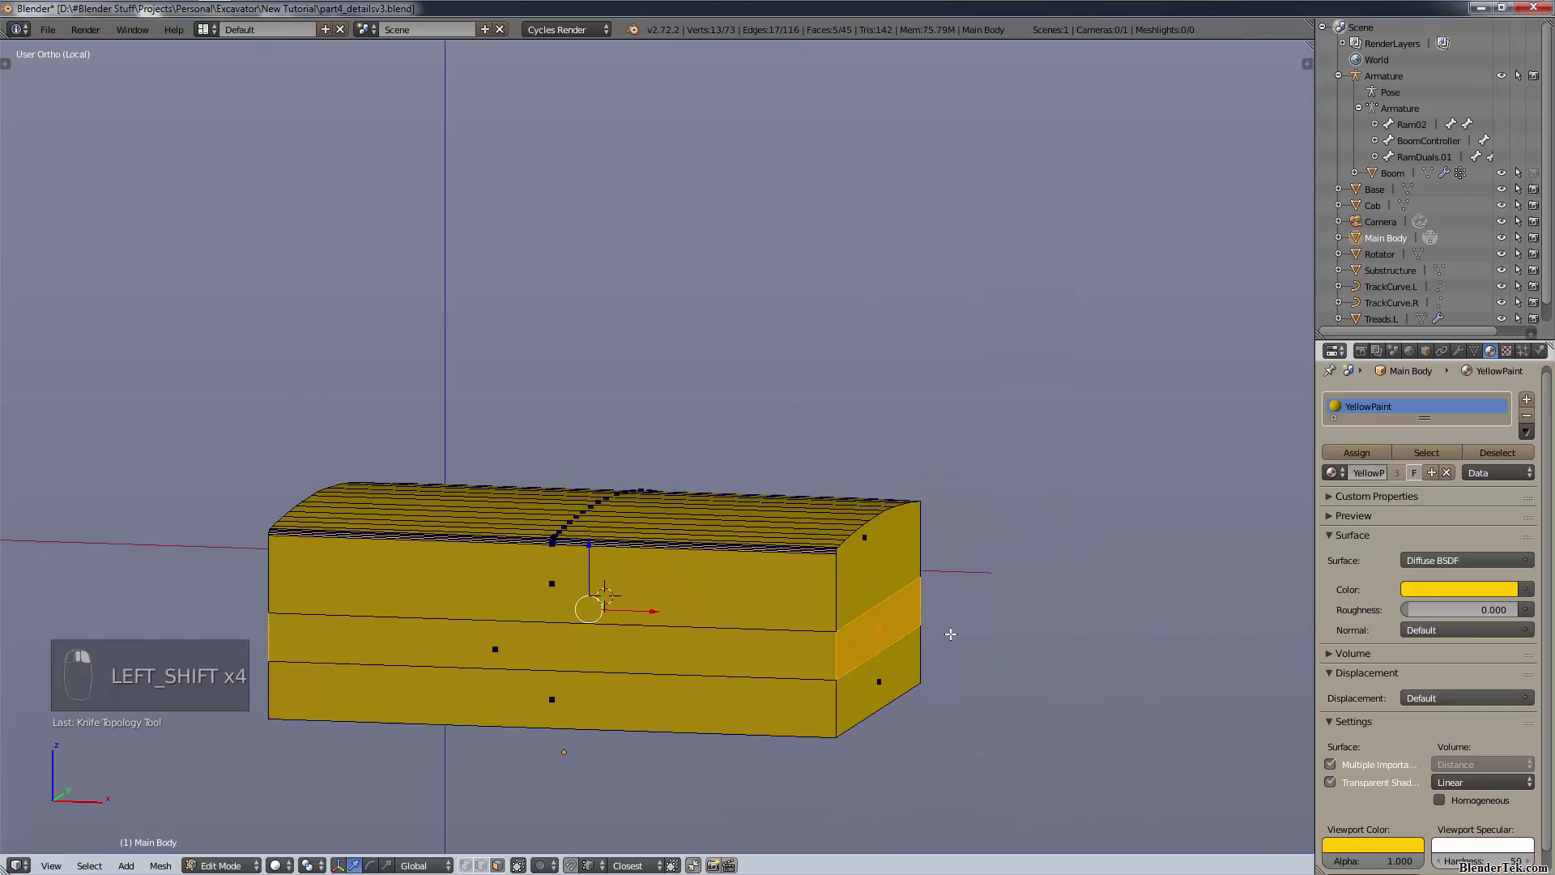
pyautogui.moveTo(695, 650); pyautogui.dragTo(1222, 659, button='middle')
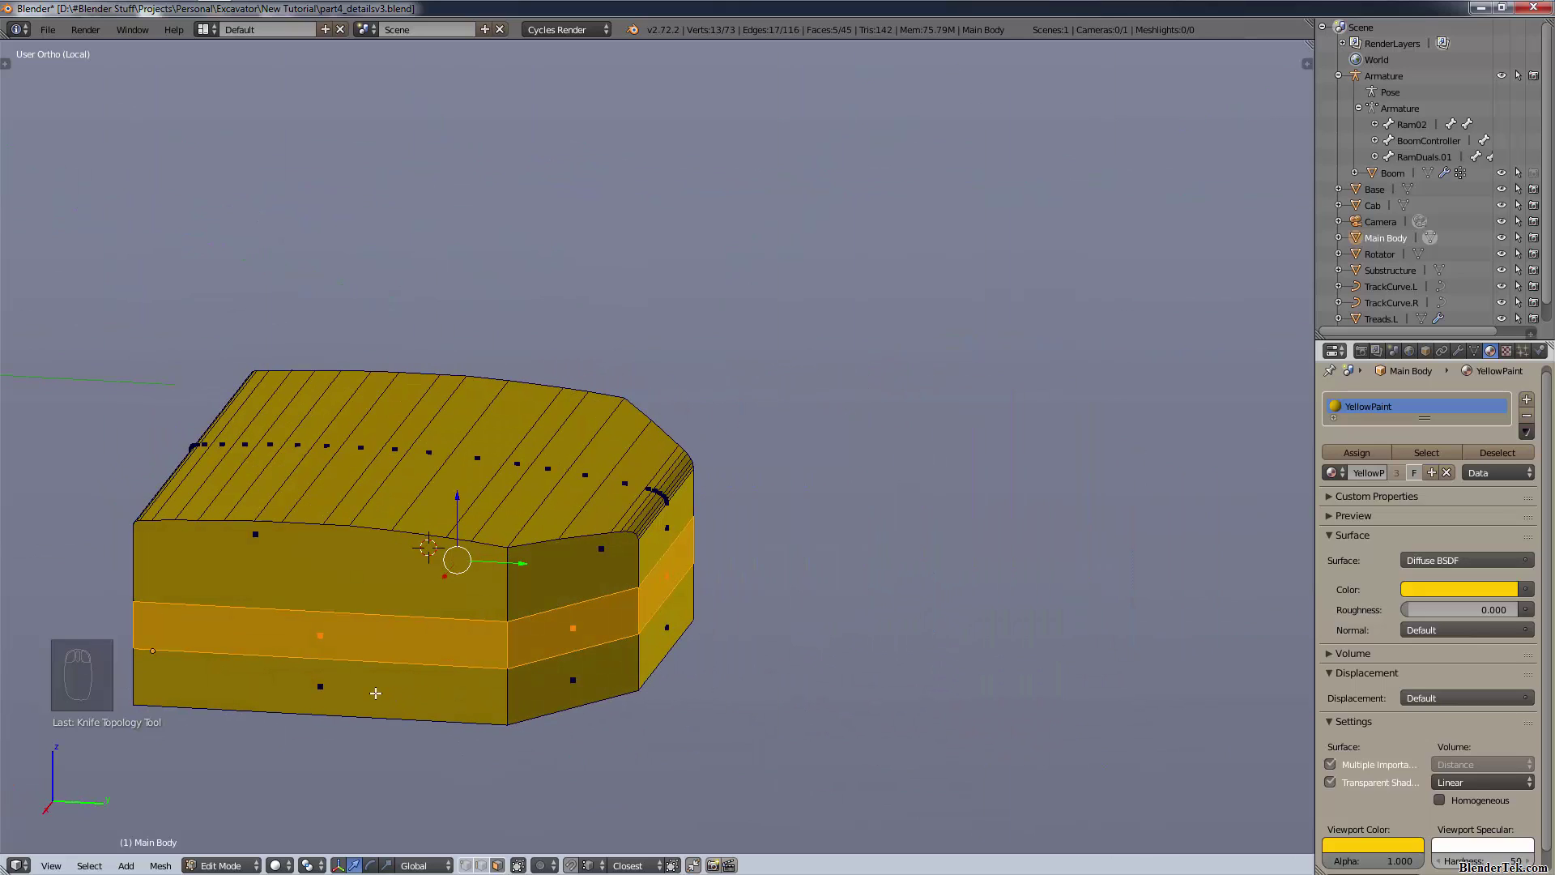
pyautogui.write('i0.1')
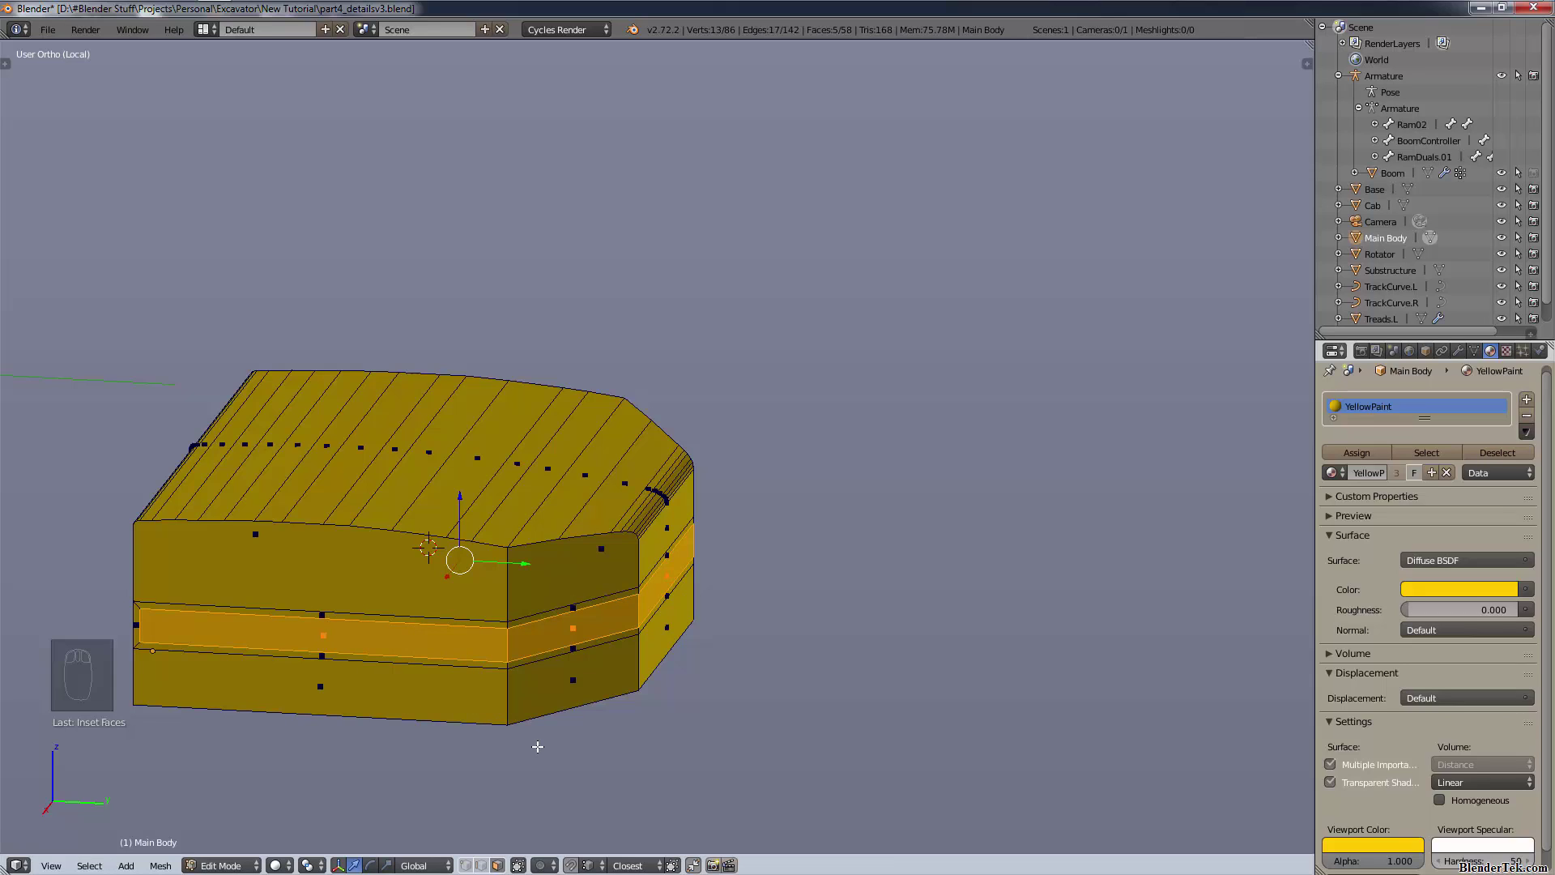
# - Scale the inset band faces to 0.99 to recess them slightly into the body
pyautogui.write('s0.9')
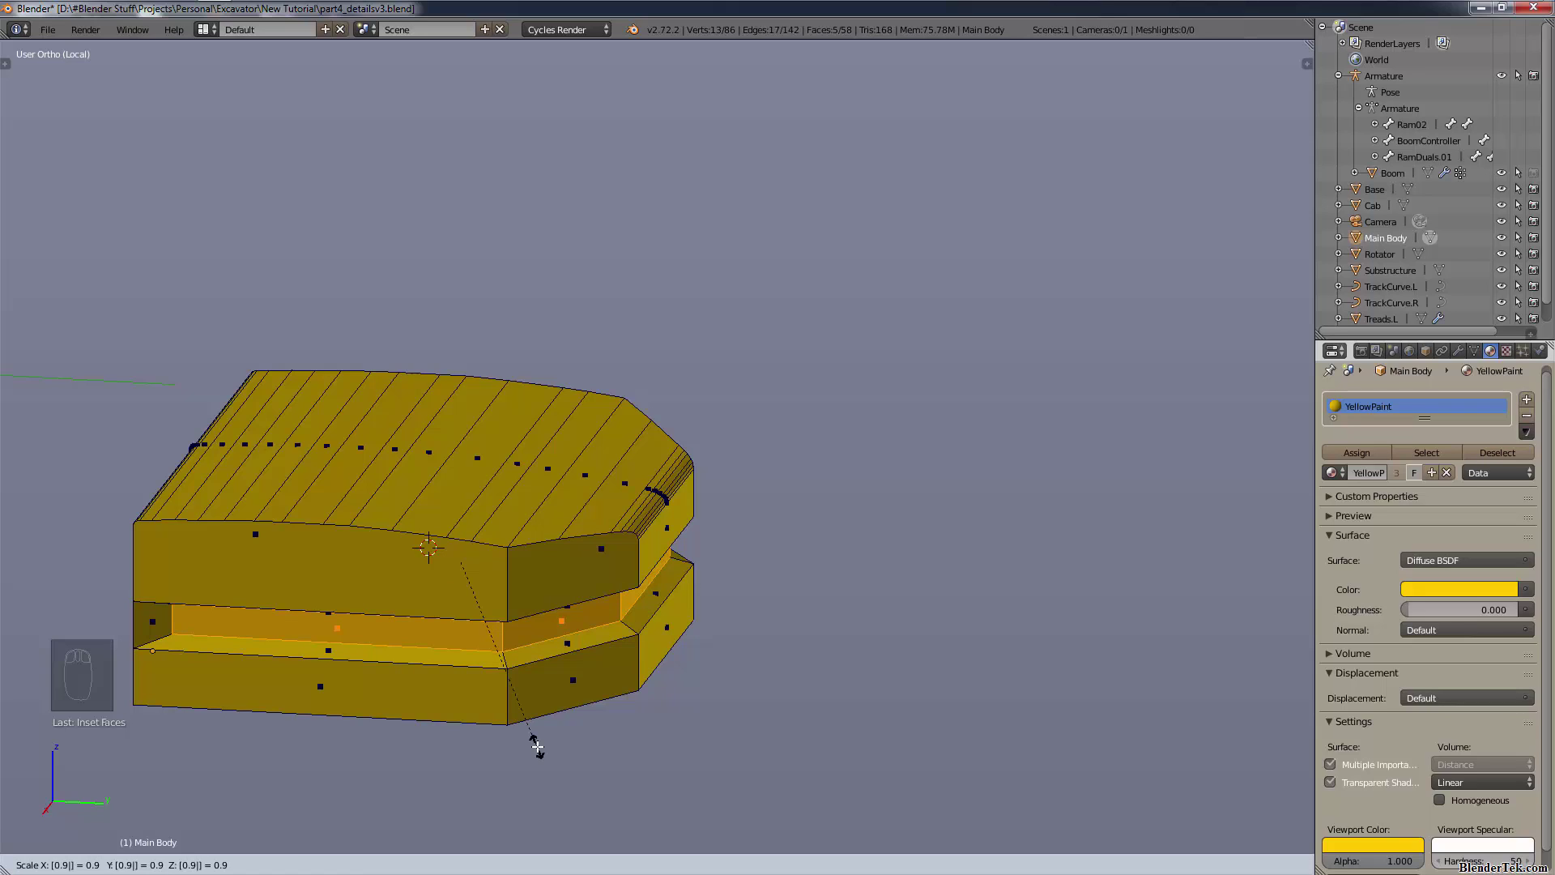
pyautogui.write('5')
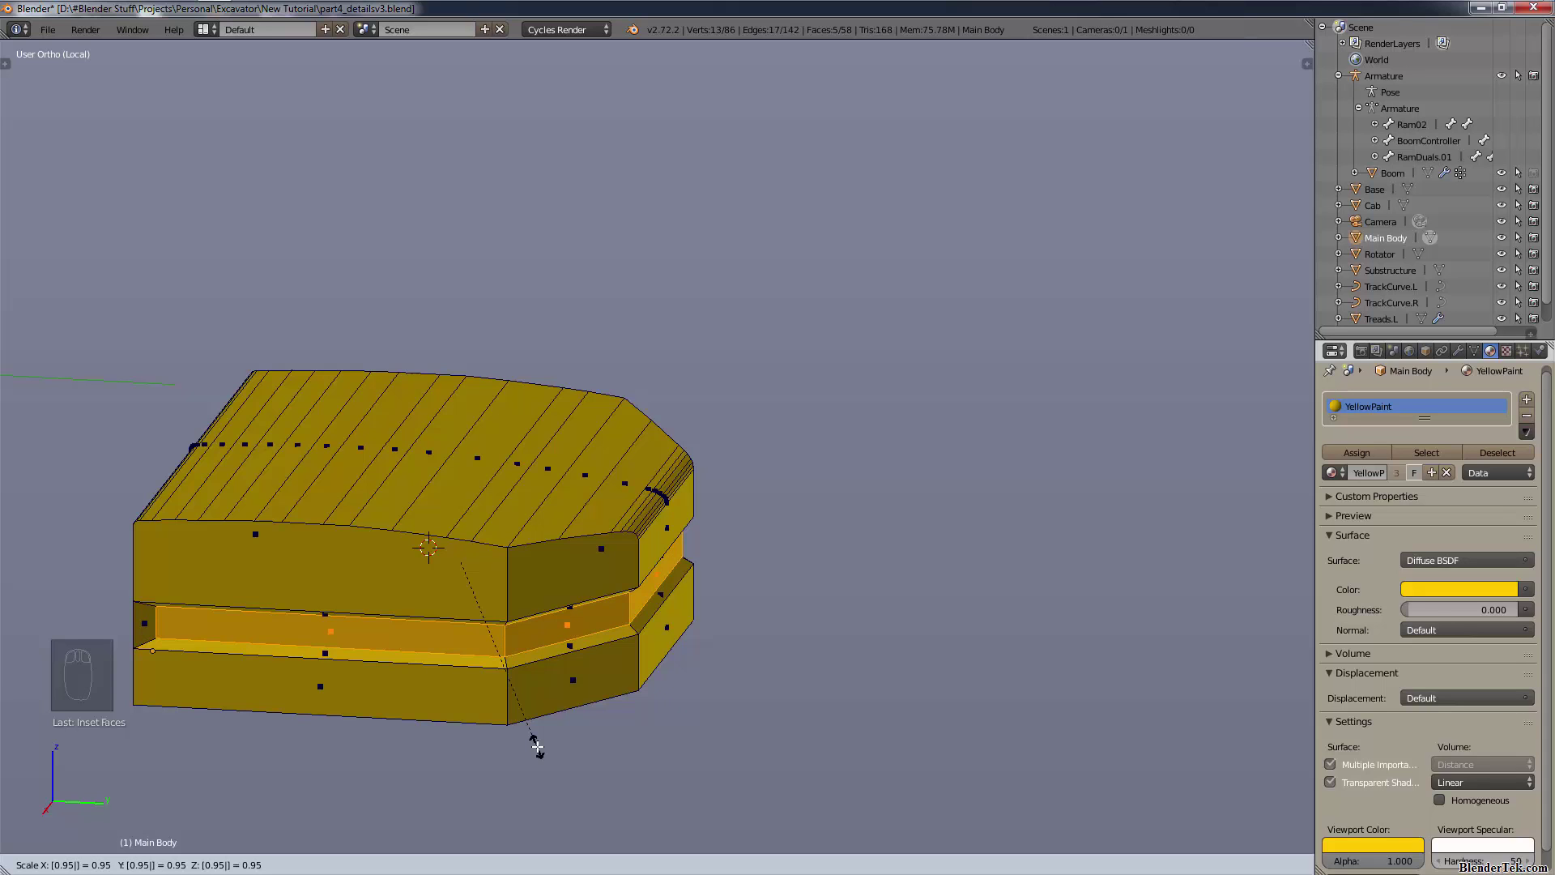
pyautogui.press('BackSpace')
pyautogui.write('9')
pyautogui.press('Return')
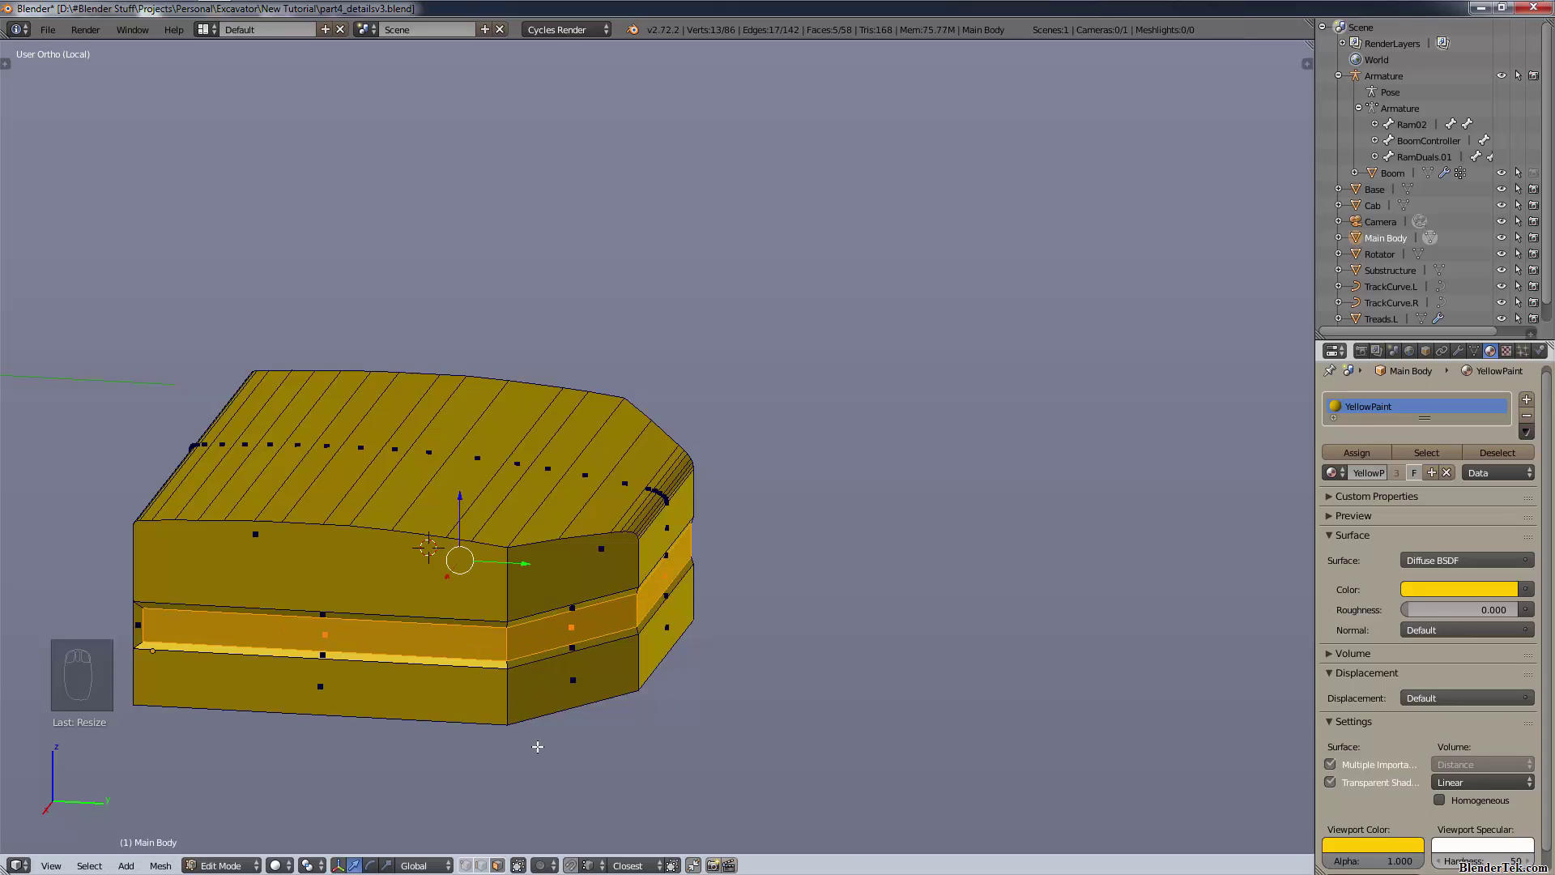
# - Add a second material slot with BlackPaint.mat, assign it to the recessed band faces, and deselect everything
pyautogui.moveTo(573, 601); pyautogui.dragTo(541, 616, button='middle')
pyautogui.scroll(3, 622, 592)
pyautogui.scroll(-5, 728, 592)
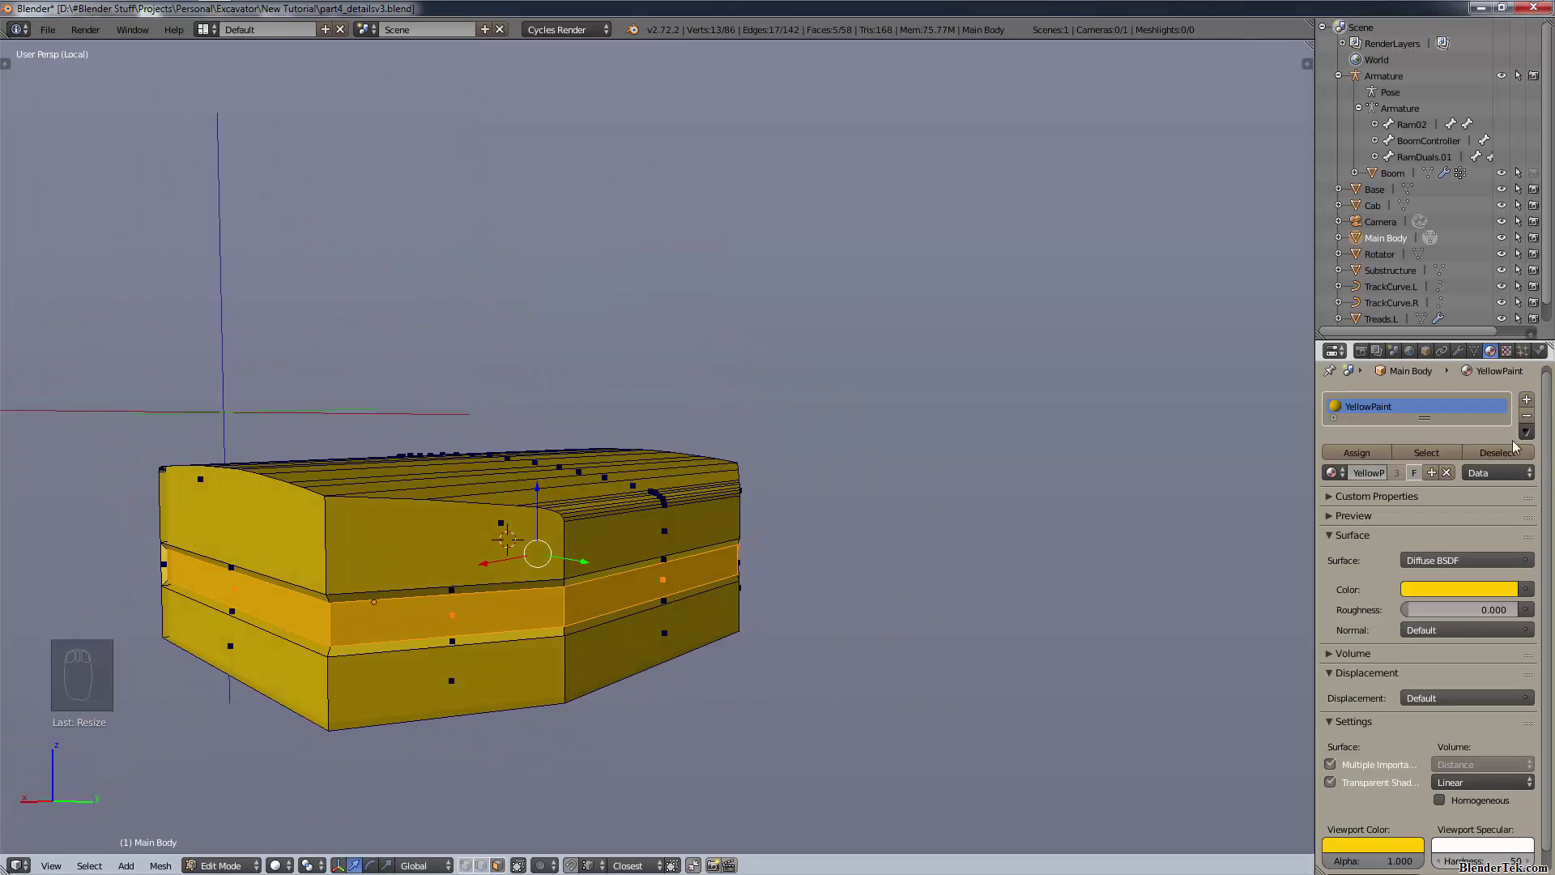
pyautogui.click(1526, 401)
pyautogui.click(1333, 475)
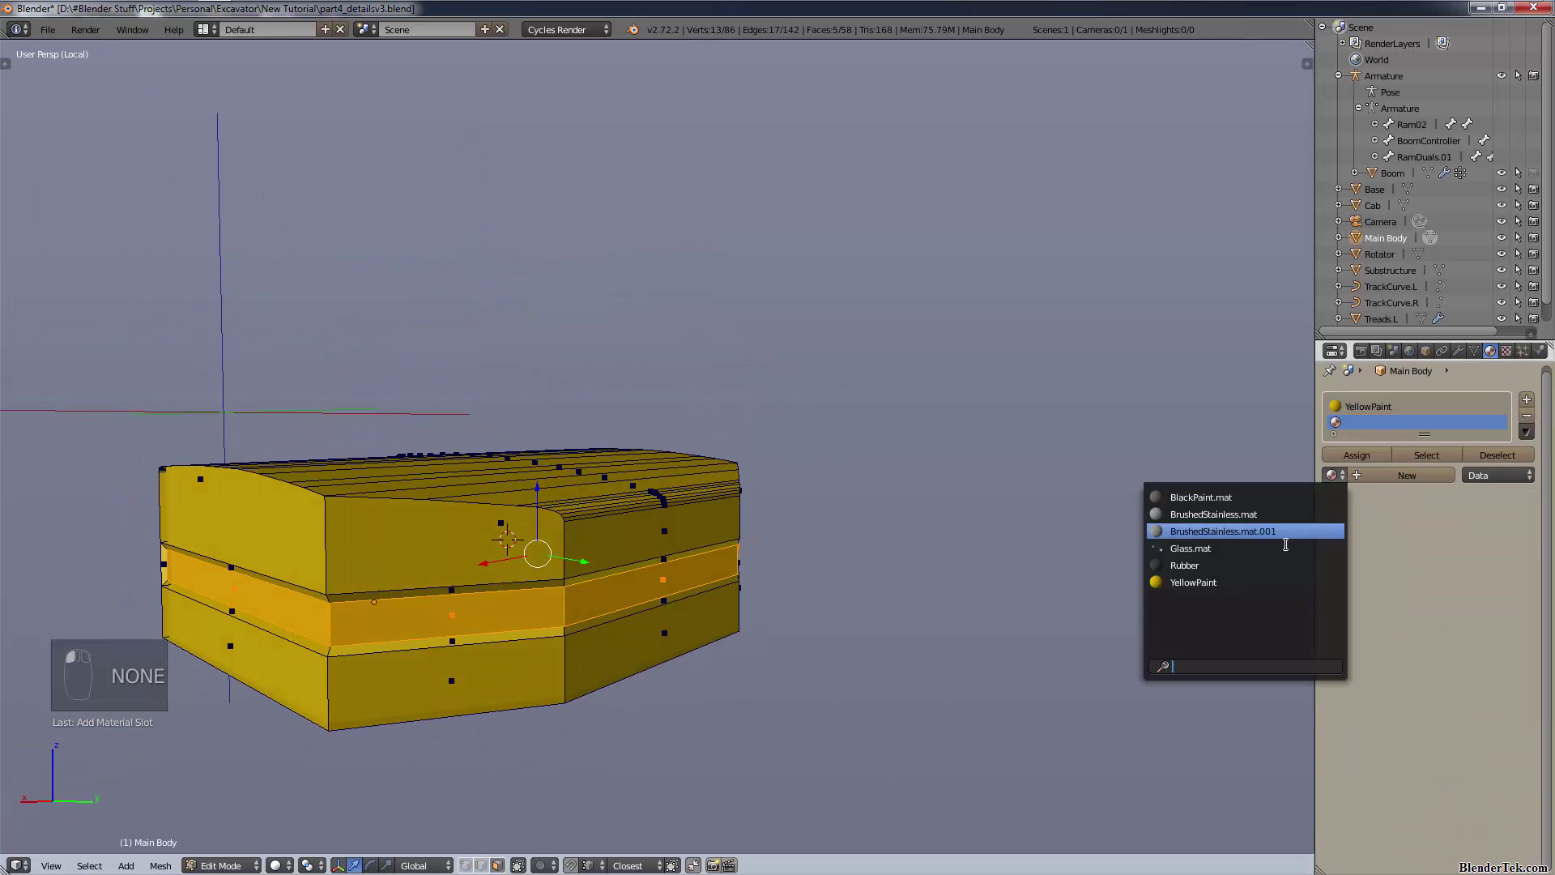
pyautogui.click(1291, 497)
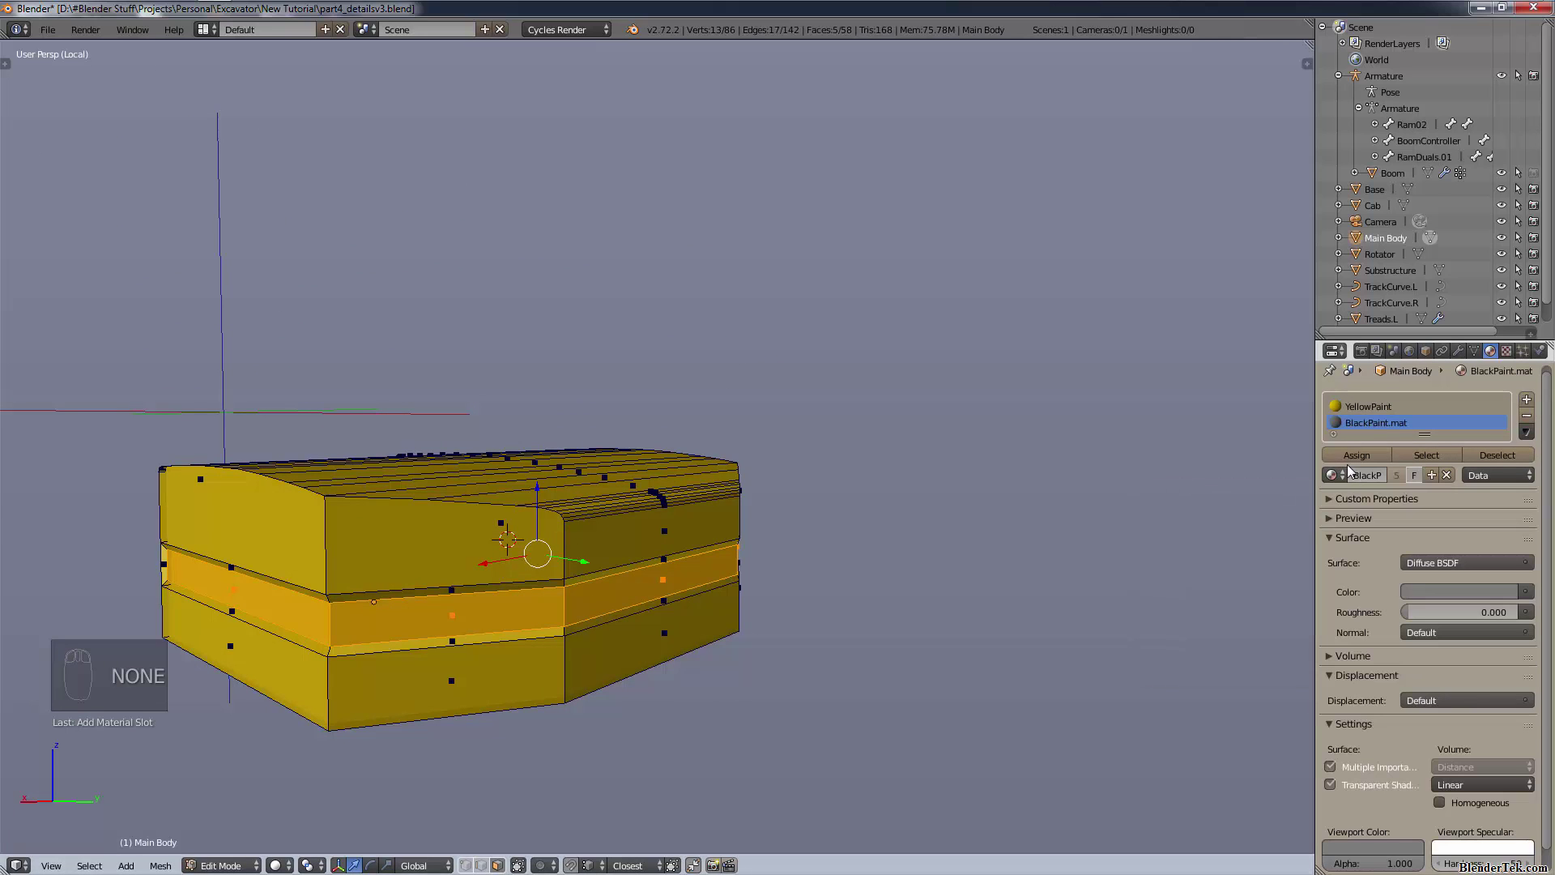
pyautogui.click(1354, 455)
pyautogui.press('a')
pyautogui.scroll(3, 760, 541)
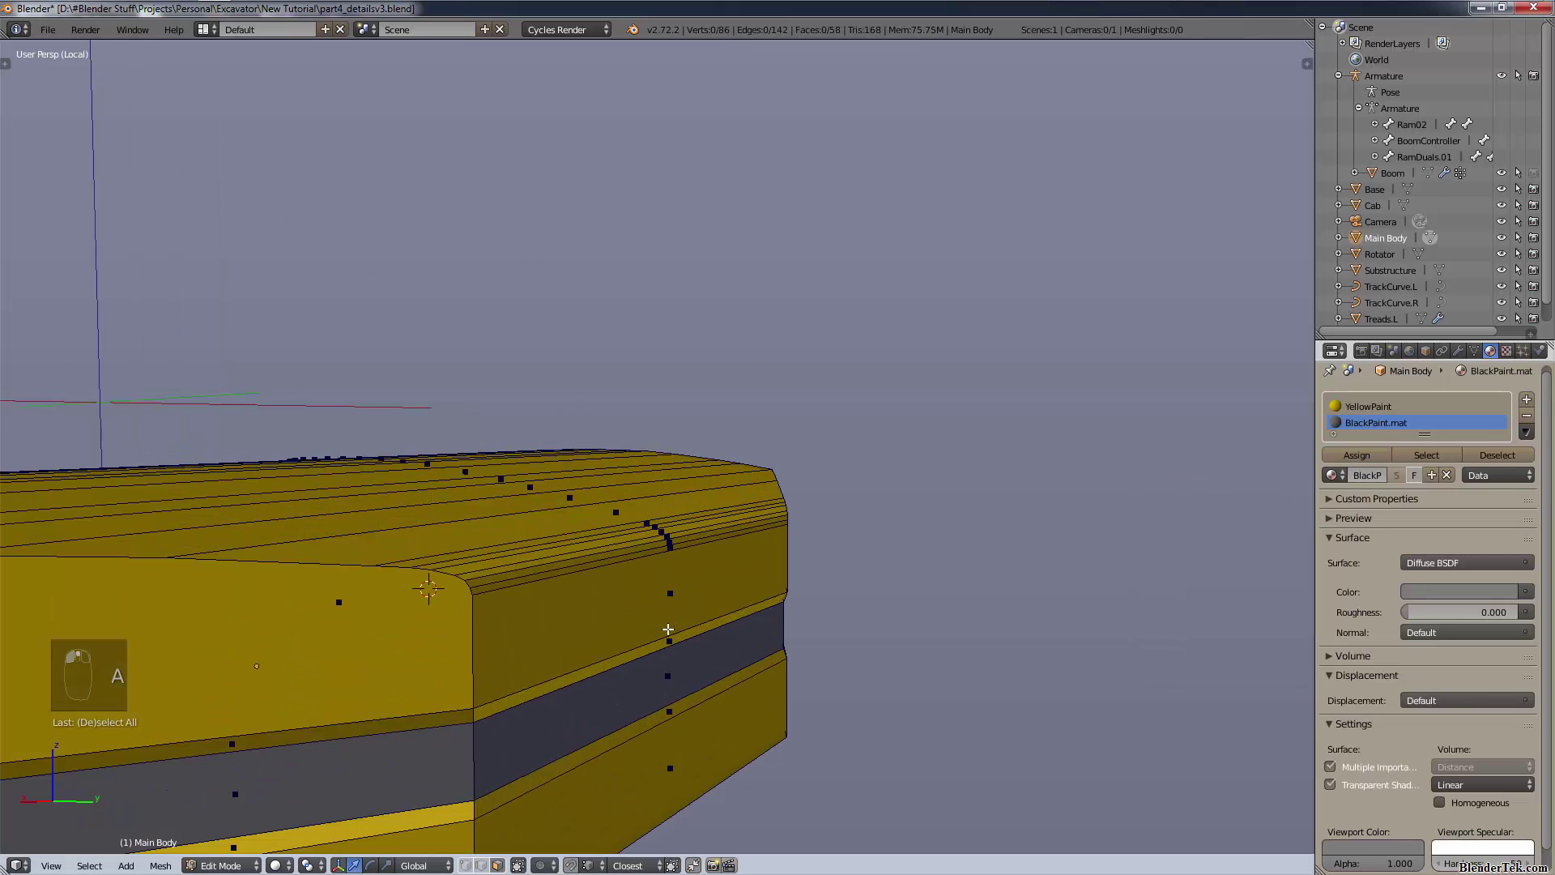
pyautogui.scroll(-5, 667, 629)
pyautogui.press('KP_5')
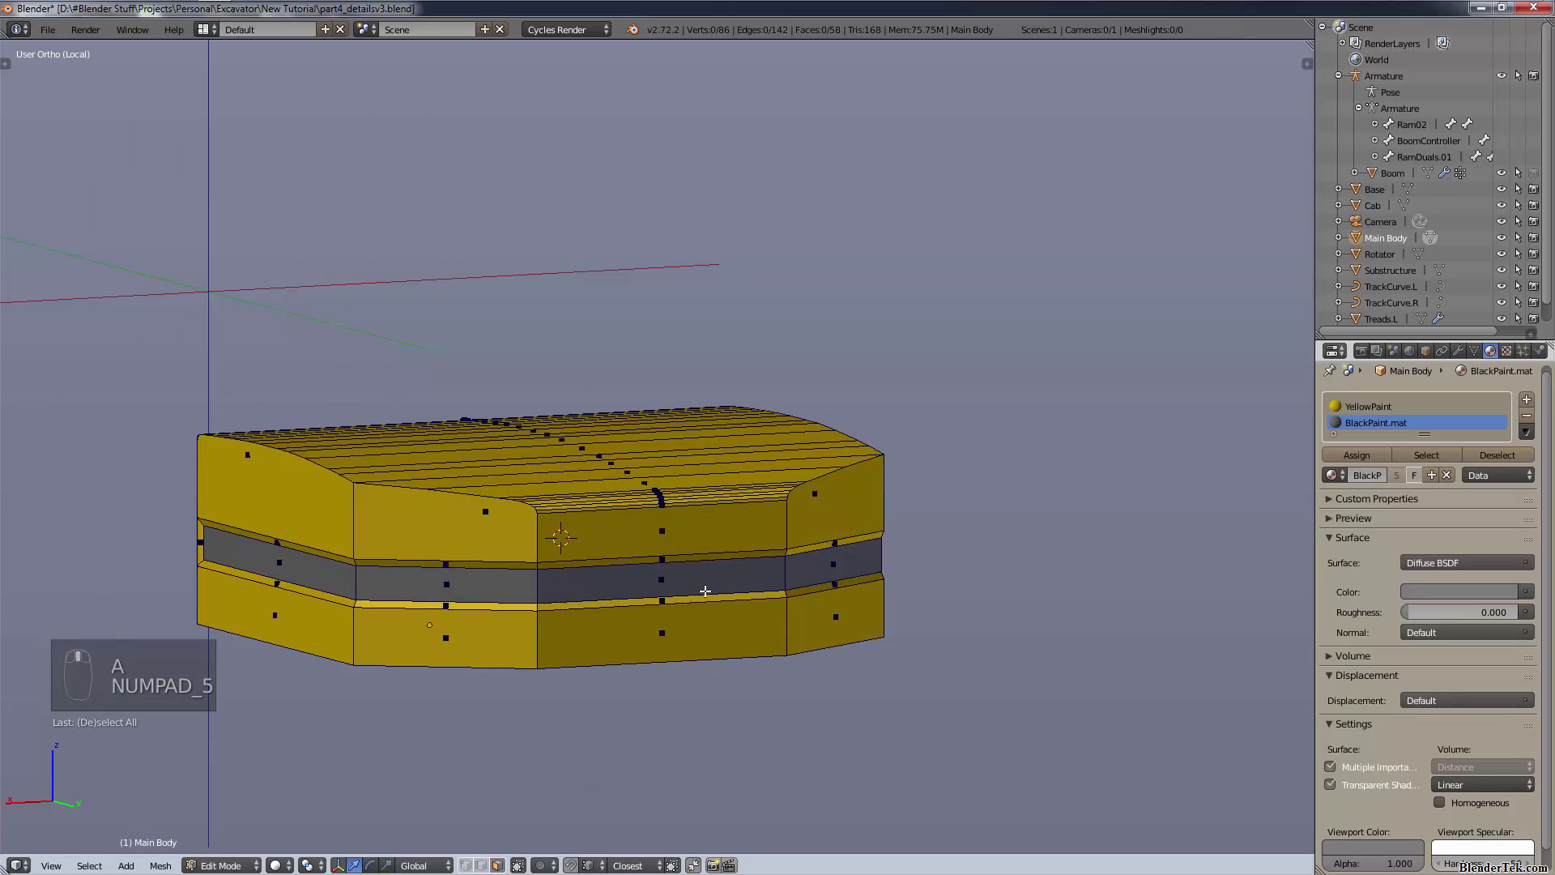
pyautogui.moveTo(705, 590); pyautogui.dragTo(643, 593, button='middle')
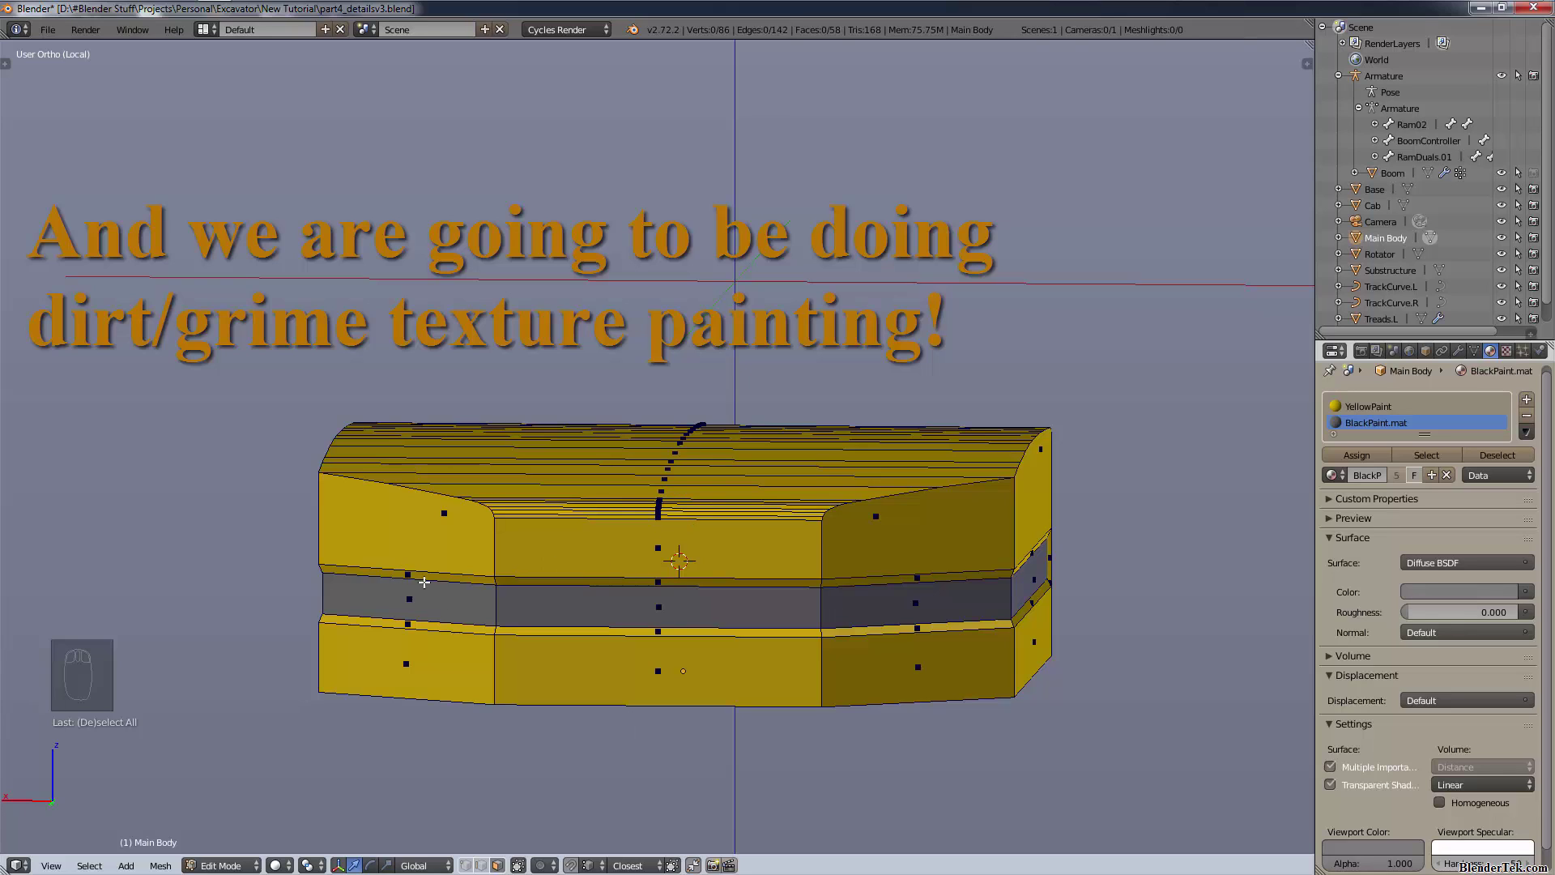
pyautogui.moveTo(424, 582); pyautogui.dragTo(387, 505, button='middle')
pyautogui.keyDown('alt'); pyautogui.rightClick(800, 451); pyautogui.keyUp('alt')
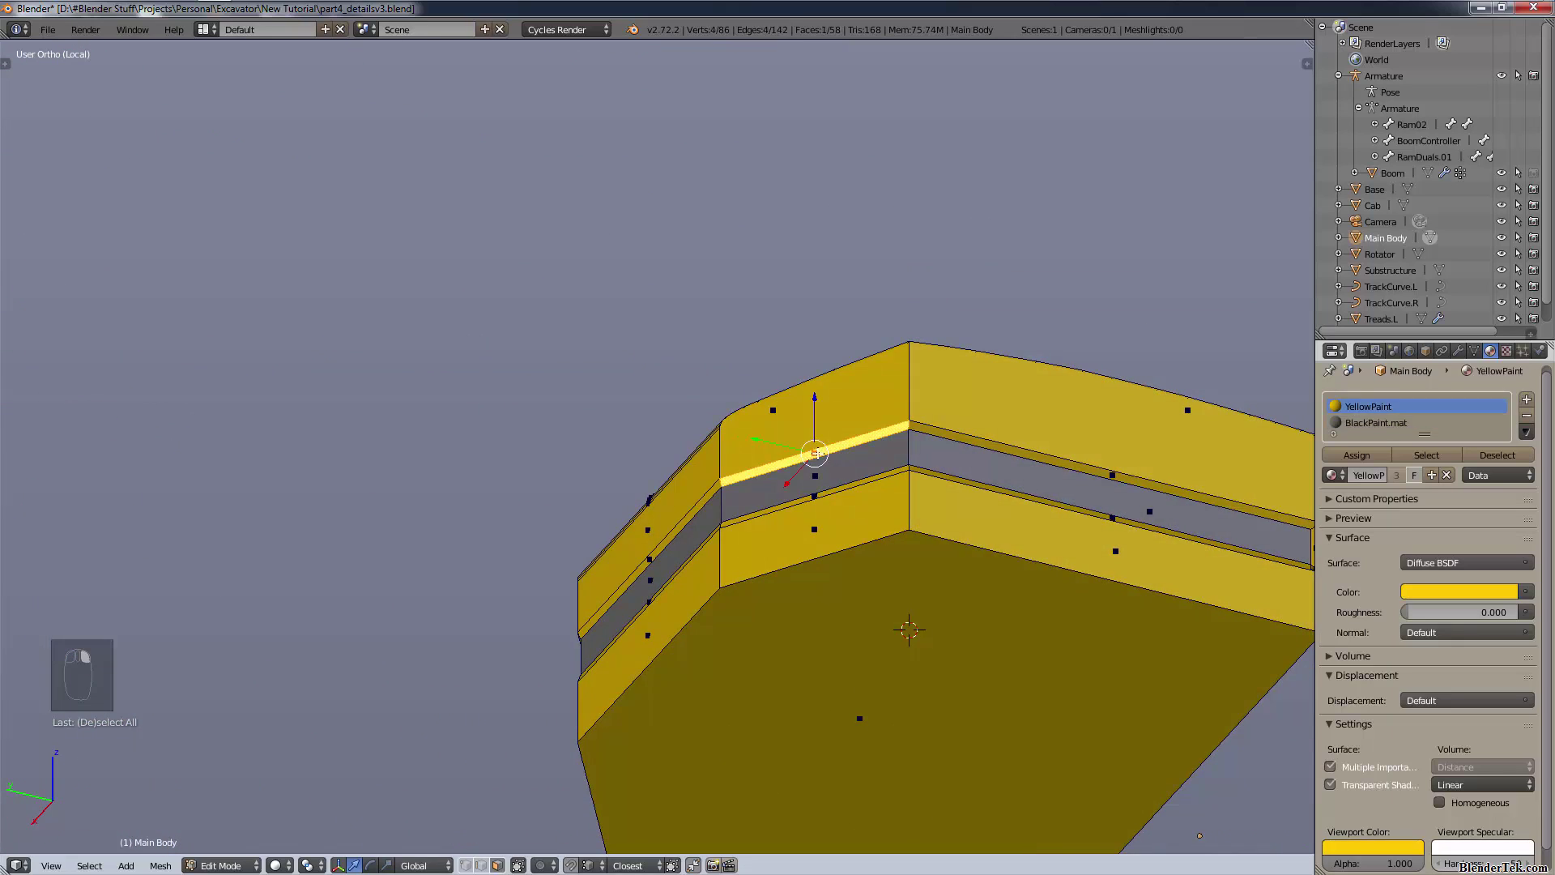
pyautogui.keyDown('alt'); pyautogui.keyDown('shift'); pyautogui.rightClick(823, 491); pyautogui.keyUp('shift'); pyautogui.keyUp('alt')
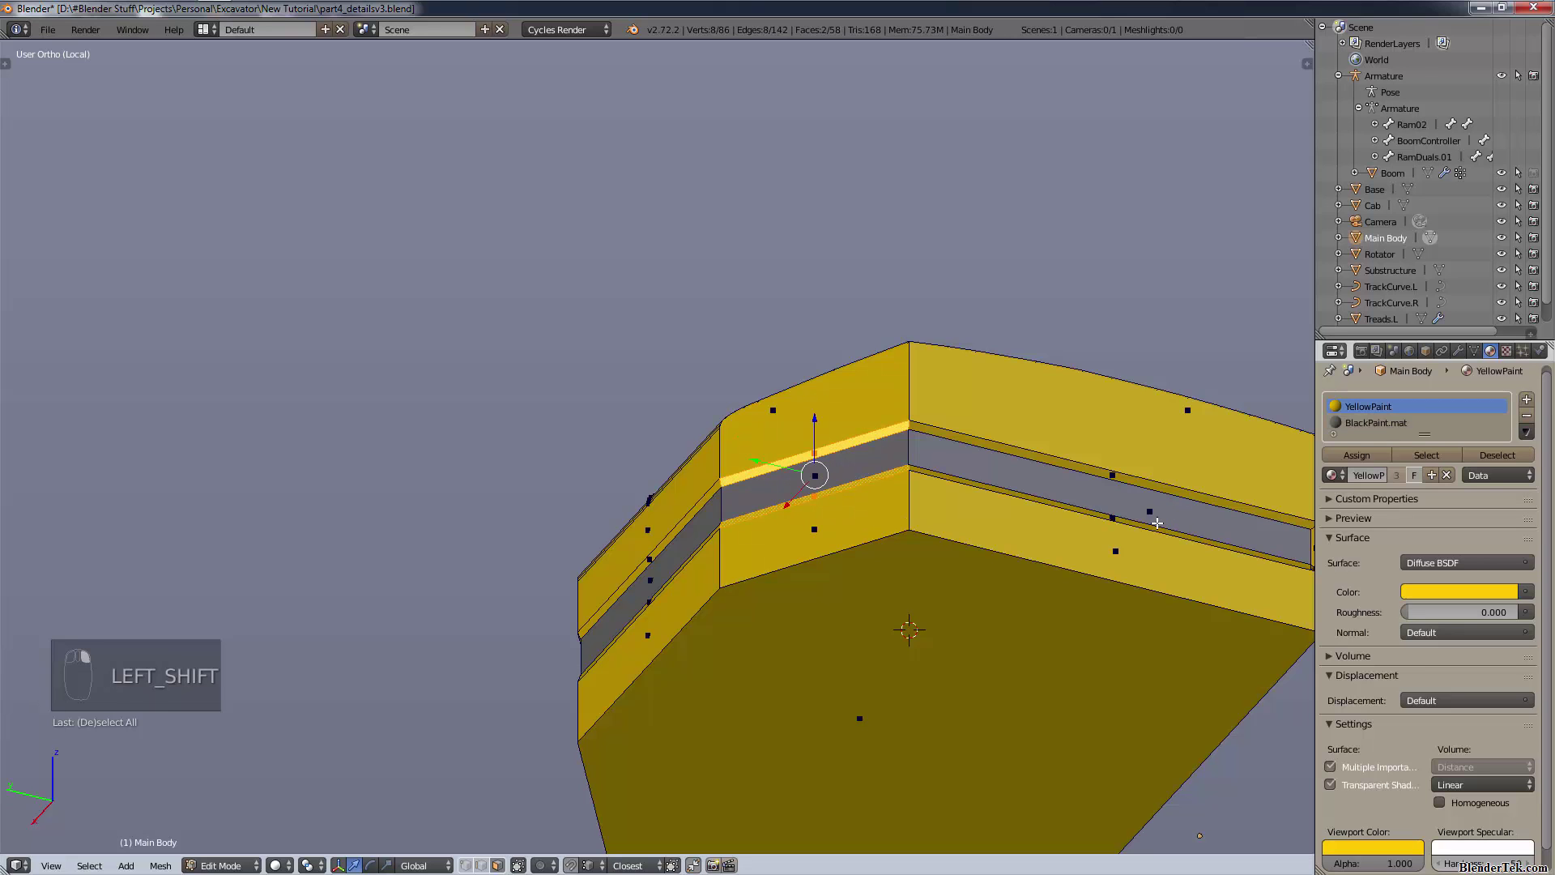
pyautogui.keyDown('shift'); pyautogui.rightClick(1148, 495); pyautogui.keyUp('shift')
pyautogui.keyDown('shift'); pyautogui.rightClick(1142, 485); pyautogui.keyUp('shift')
pyautogui.keyDown('shift'); pyautogui.rightClick(1113, 524); pyautogui.keyUp('shift')
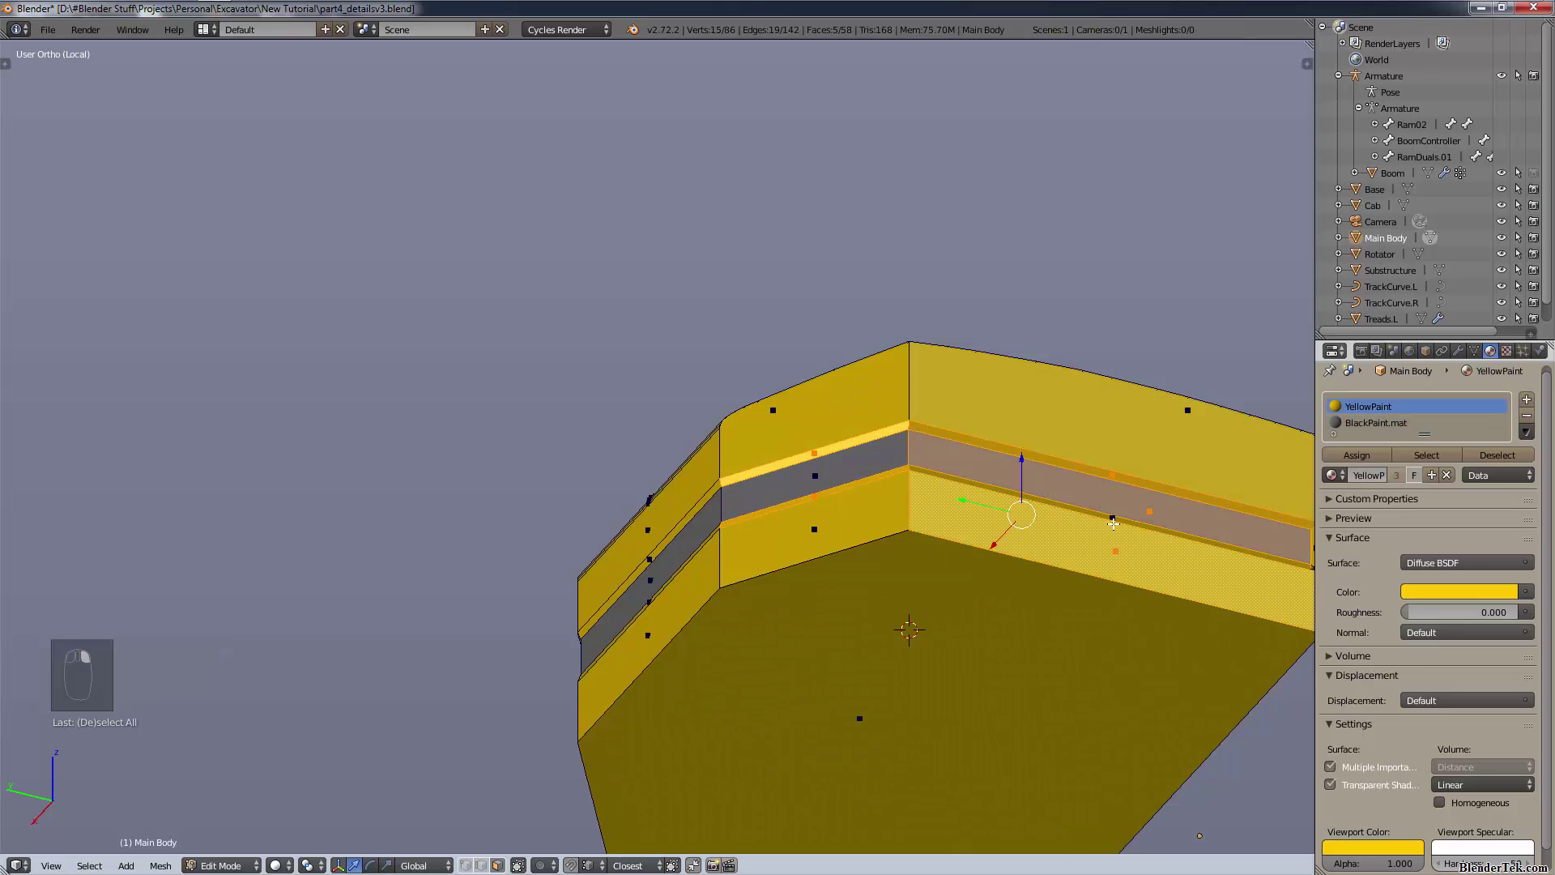
pyautogui.press('a')
# - Return the Main Body to object mode and leave local view to show the whole excavator
pyautogui.scroll(-5, 787, 506)
pyautogui.moveTo(870, 445); pyautogui.dragTo(1113, 565, button='middle')
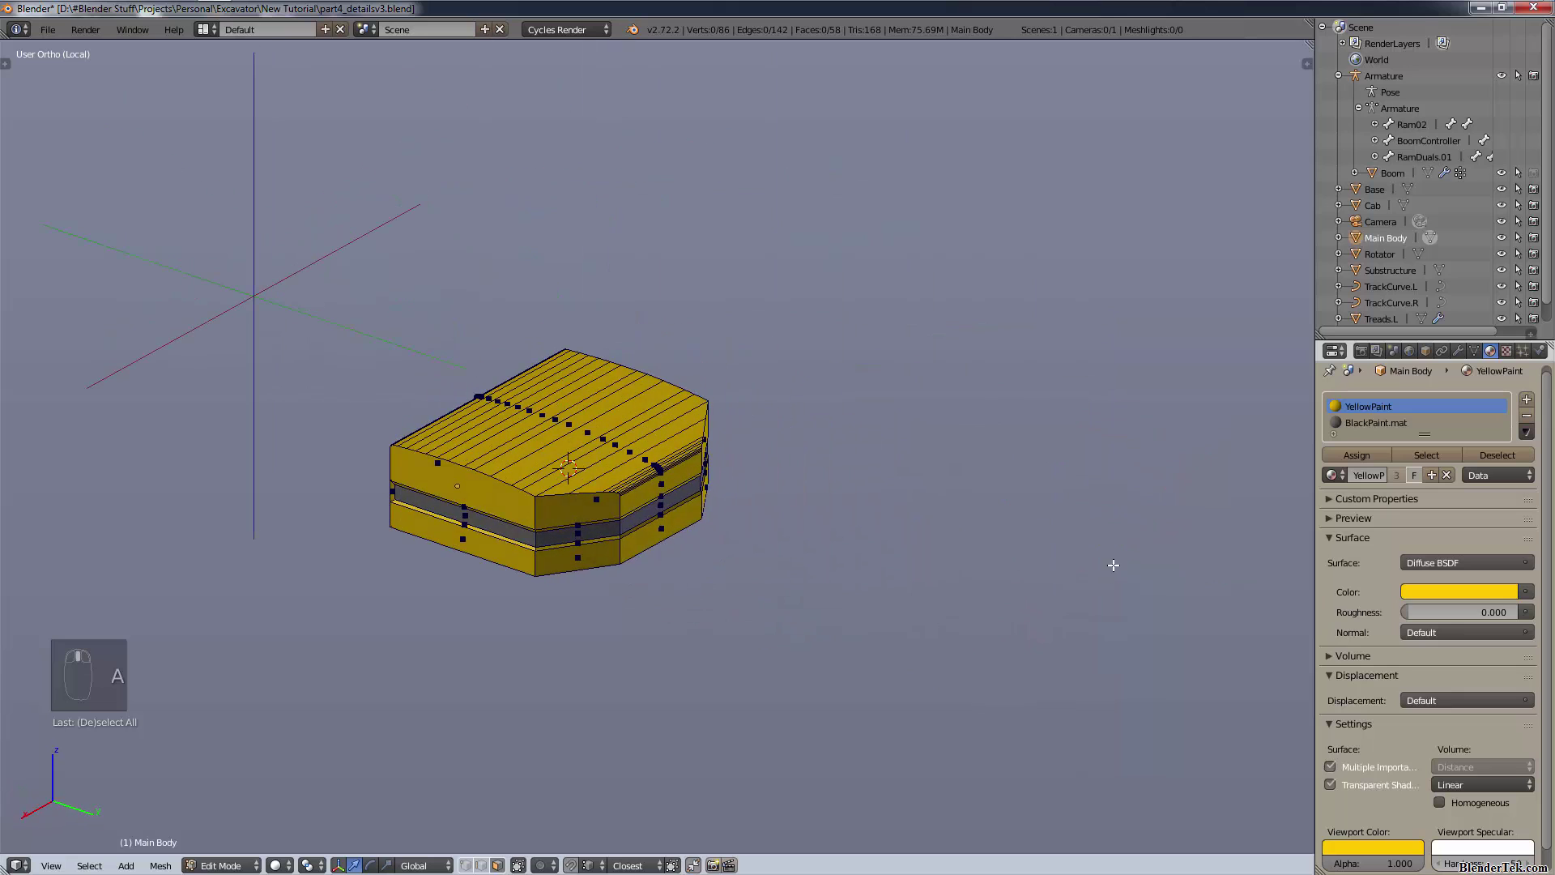
pyautogui.press('z')
pyautogui.press('Tab')
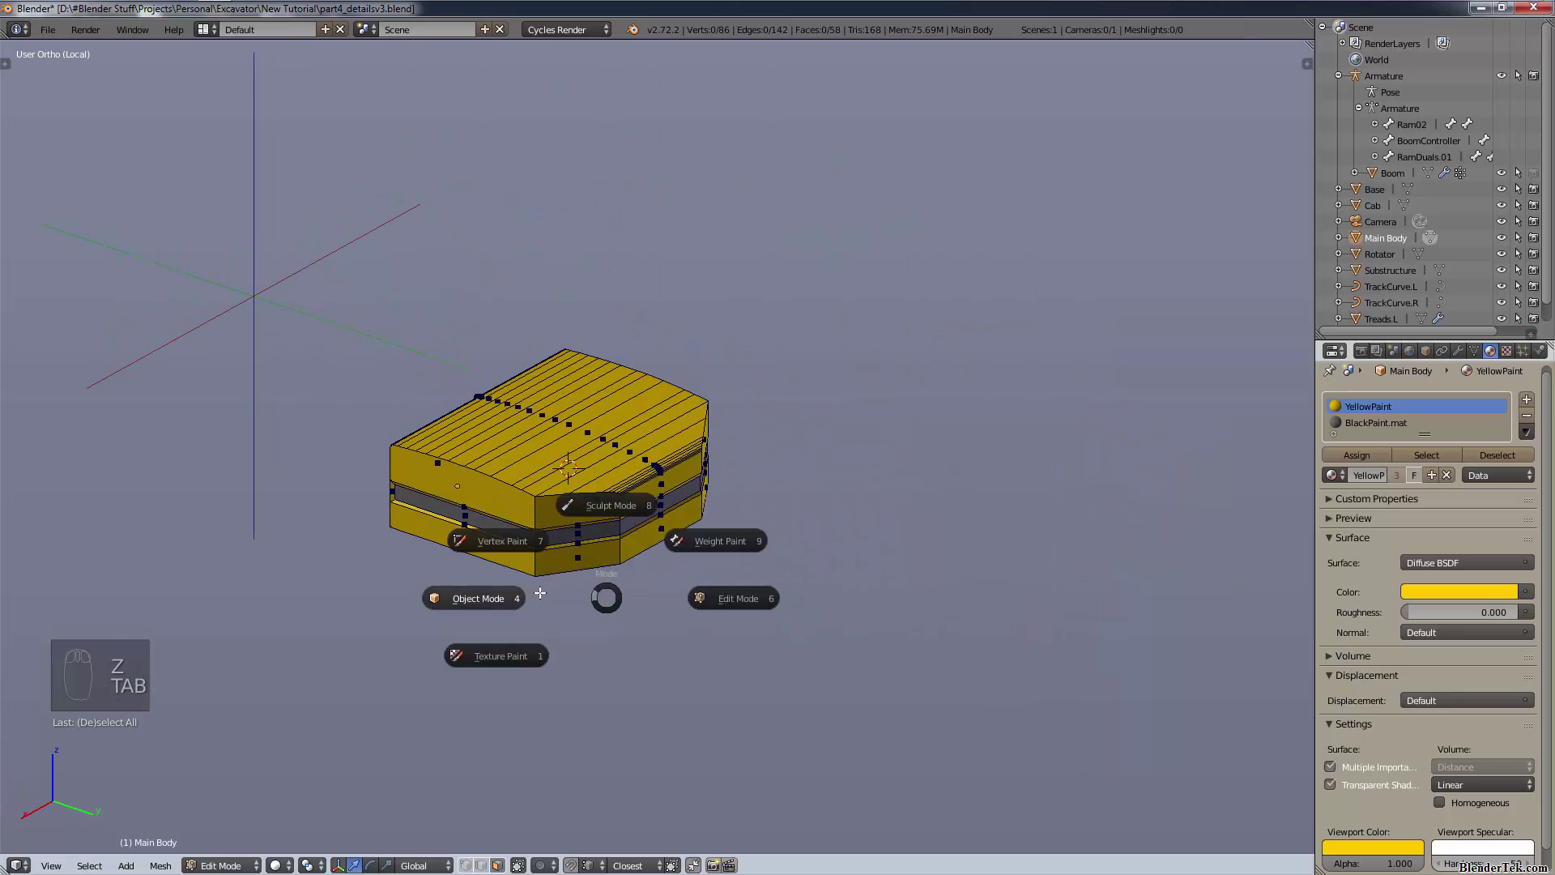
pyautogui.click(477, 598)
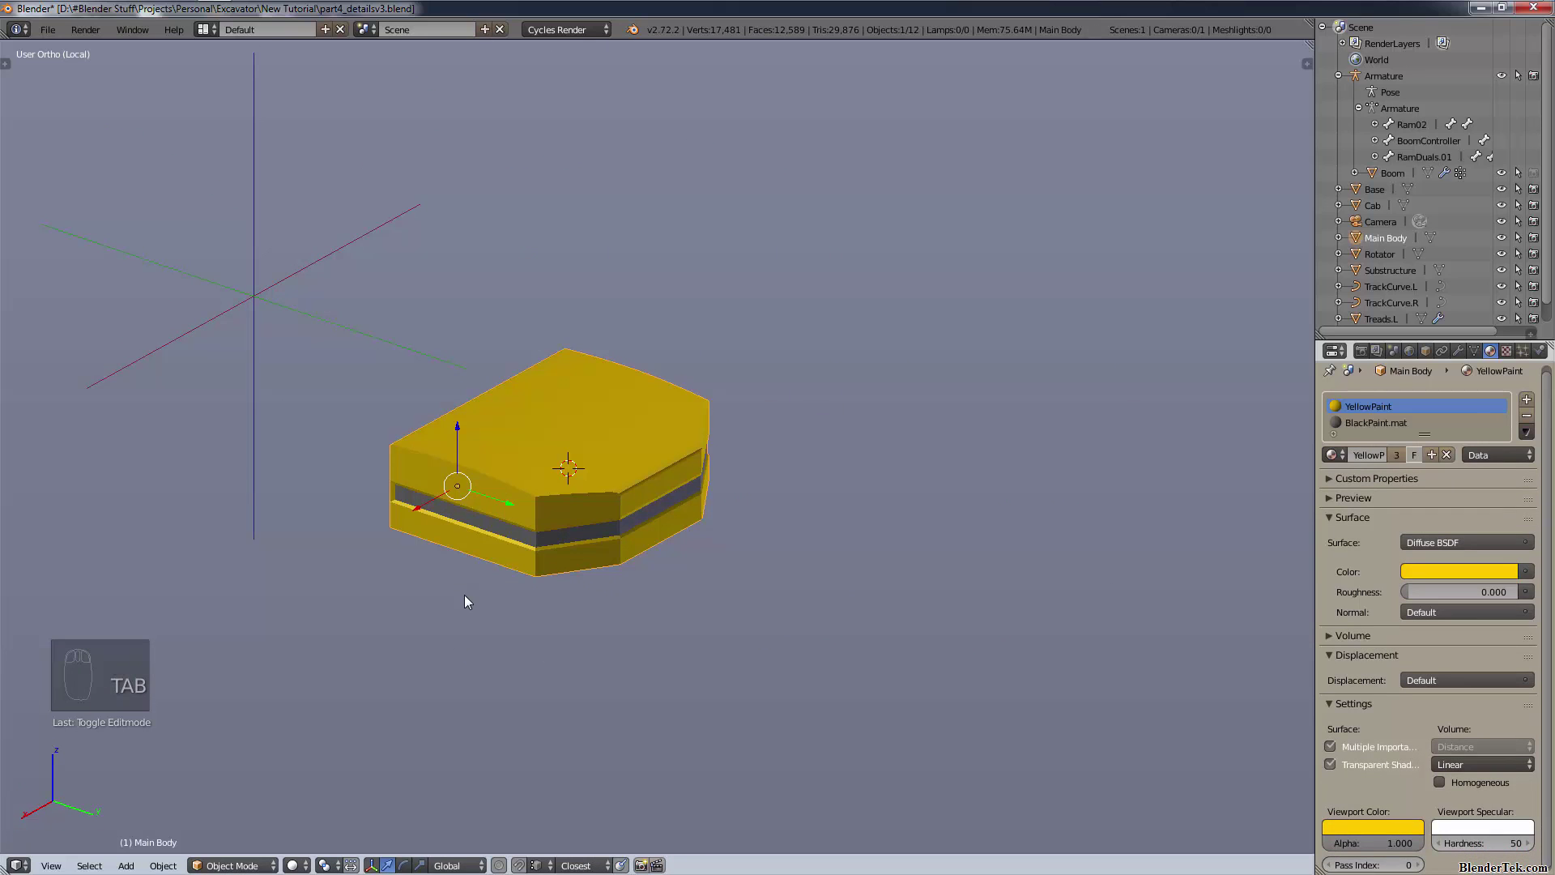
pyautogui.press('KP_Divide')
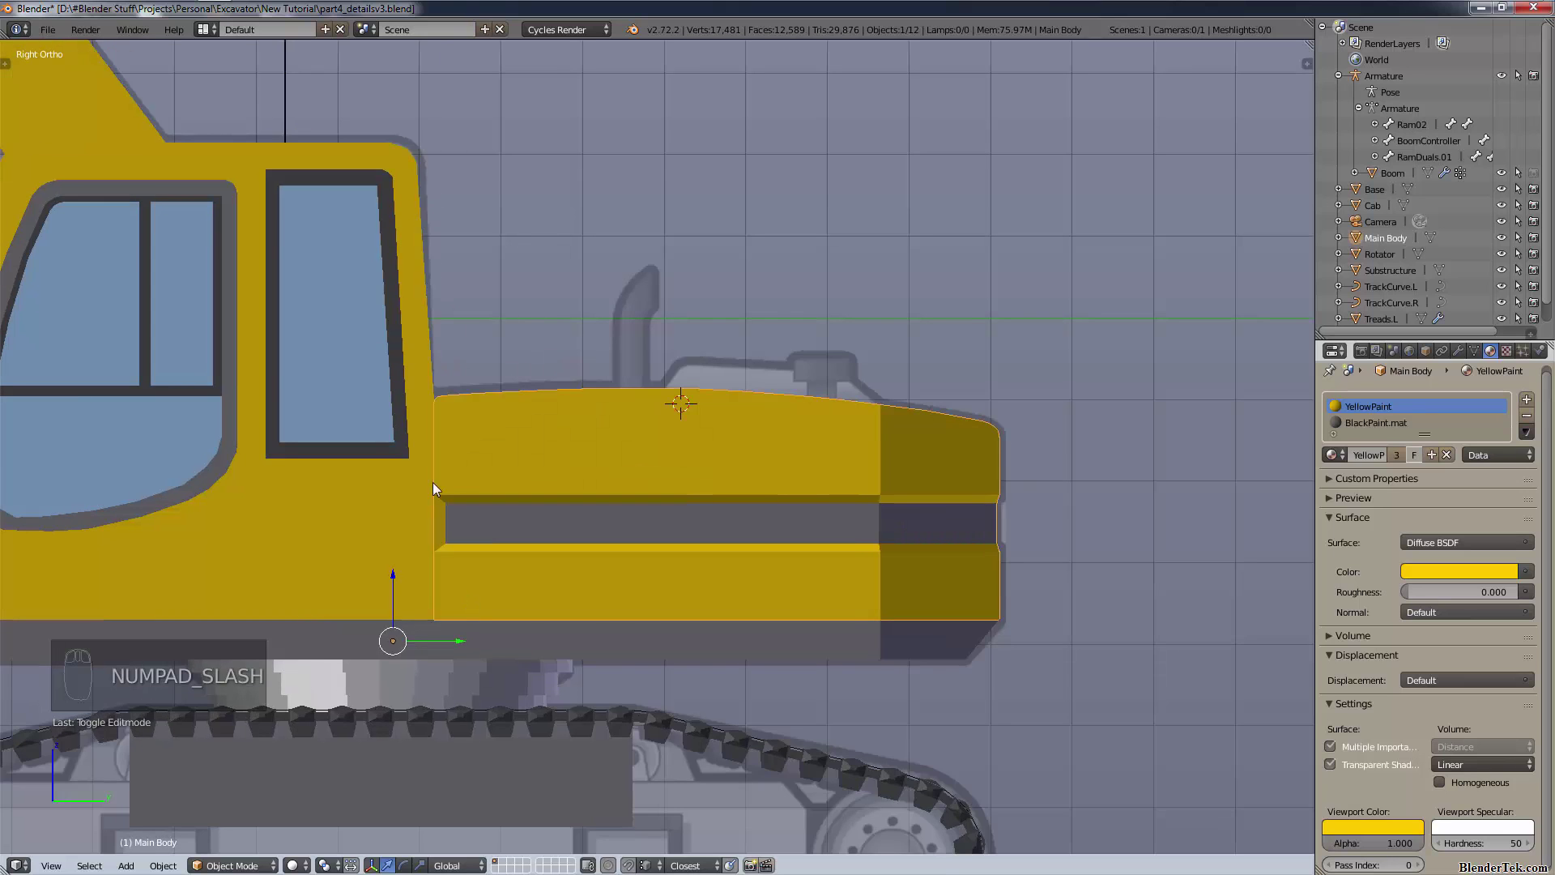
pyautogui.scroll(10, 604, 484)
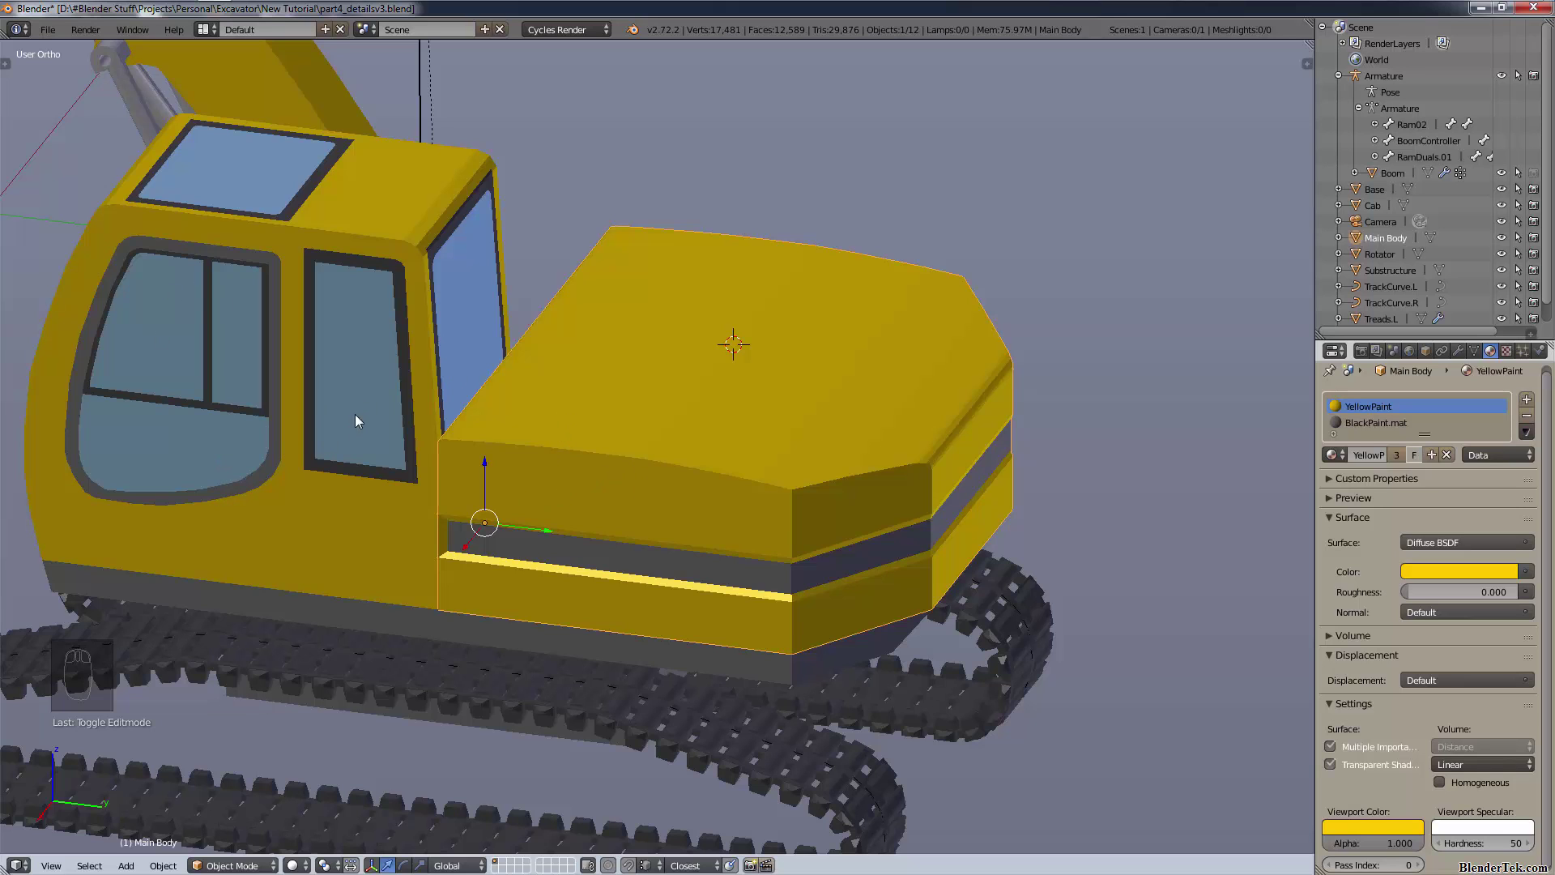
pyautogui.keyDown('shift'); pyautogui.moveTo(716, 427); pyautogui.dragTo(767, 434, button='middle'); pyautogui.keyUp('shift')
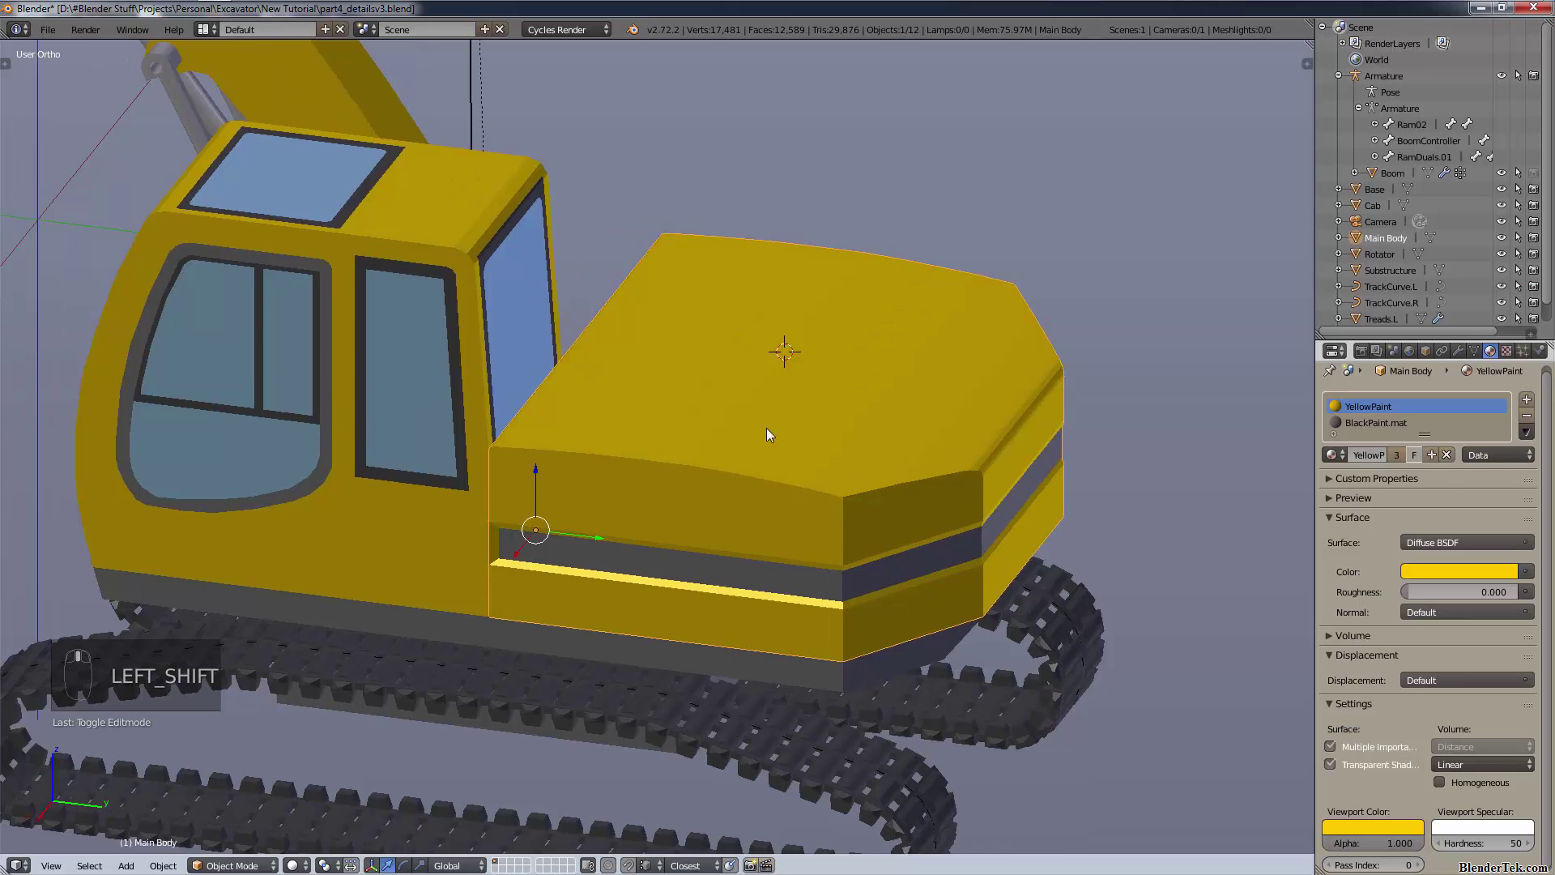
# - Preview the excavator's cab and body with rendered viewport shading
pyautogui.click(296, 865)
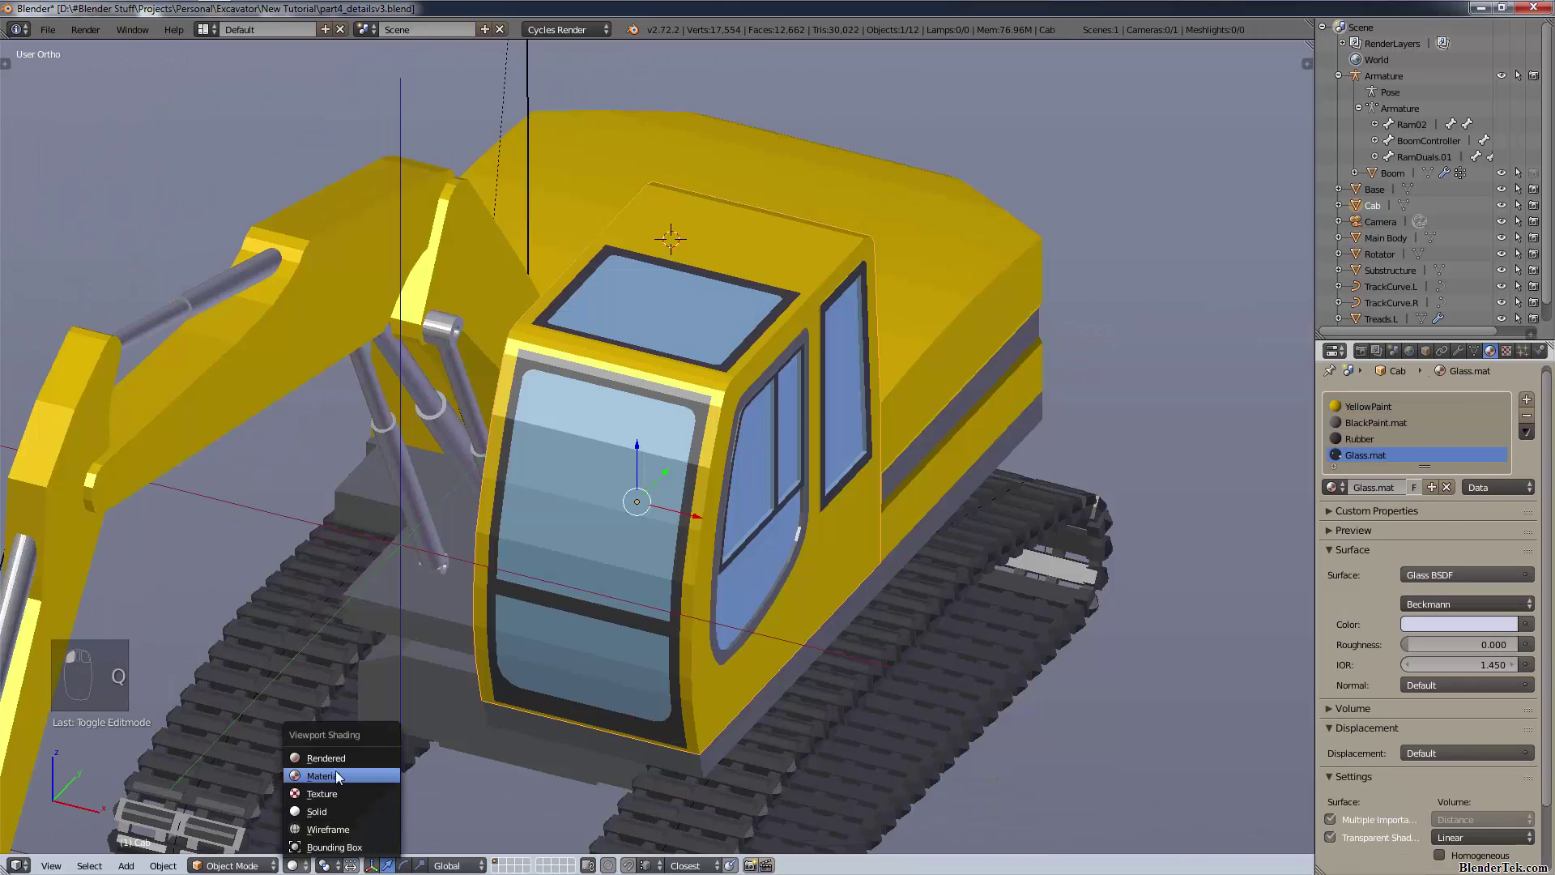
pyautogui.click(326, 758)
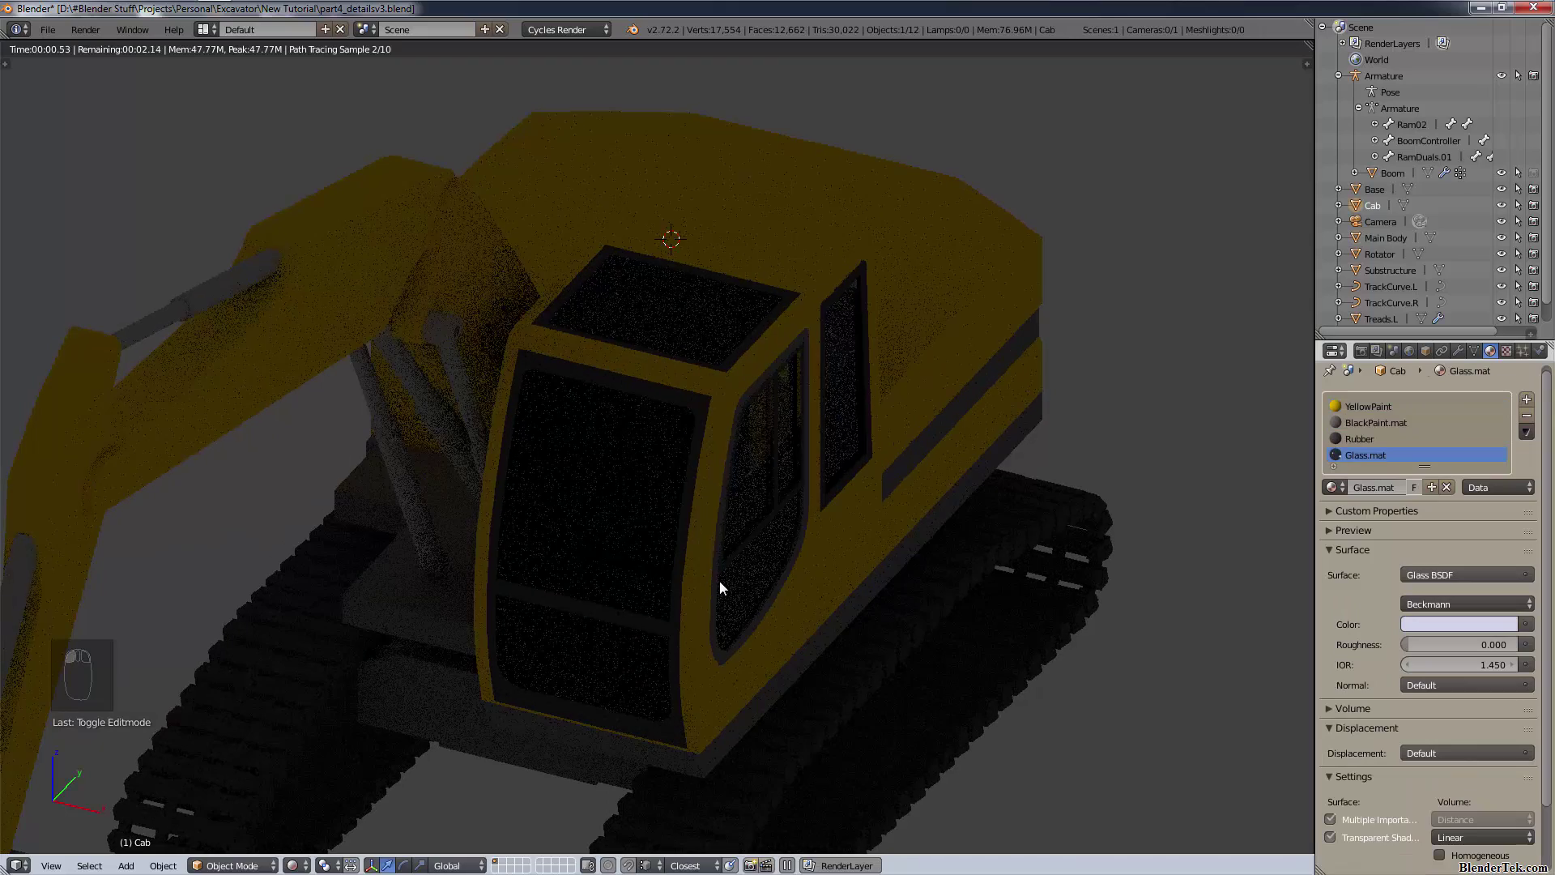
pyautogui.moveTo(800, 543); pyautogui.dragTo(635, 554, button='middle')
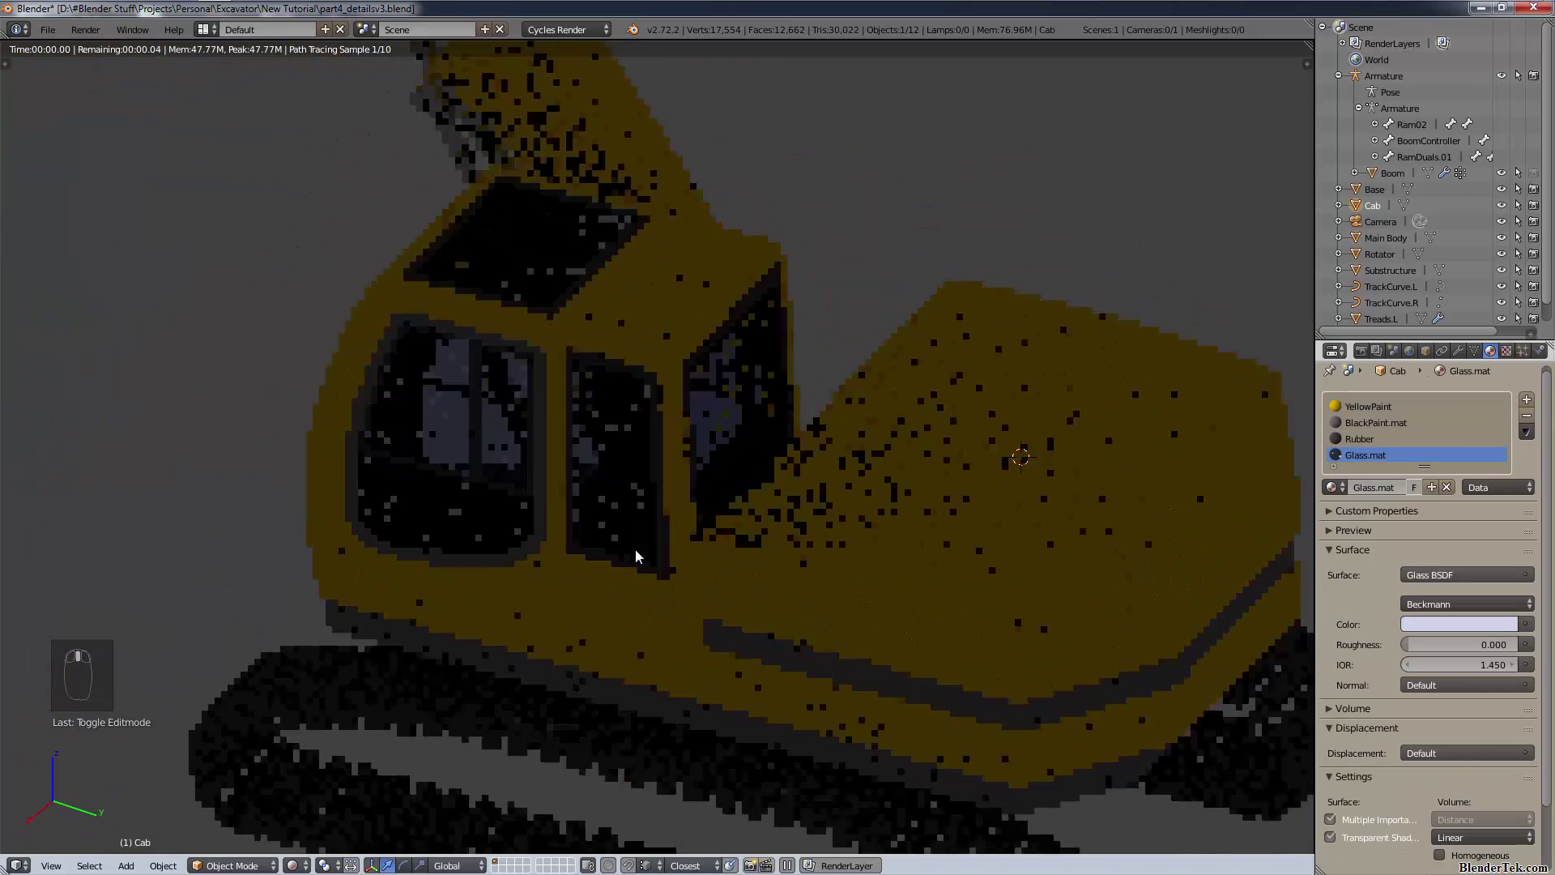
# - Undo the last three changes in the Cab's edit mode, and return to solid shading and object mode
pyautogui.click(236, 865)
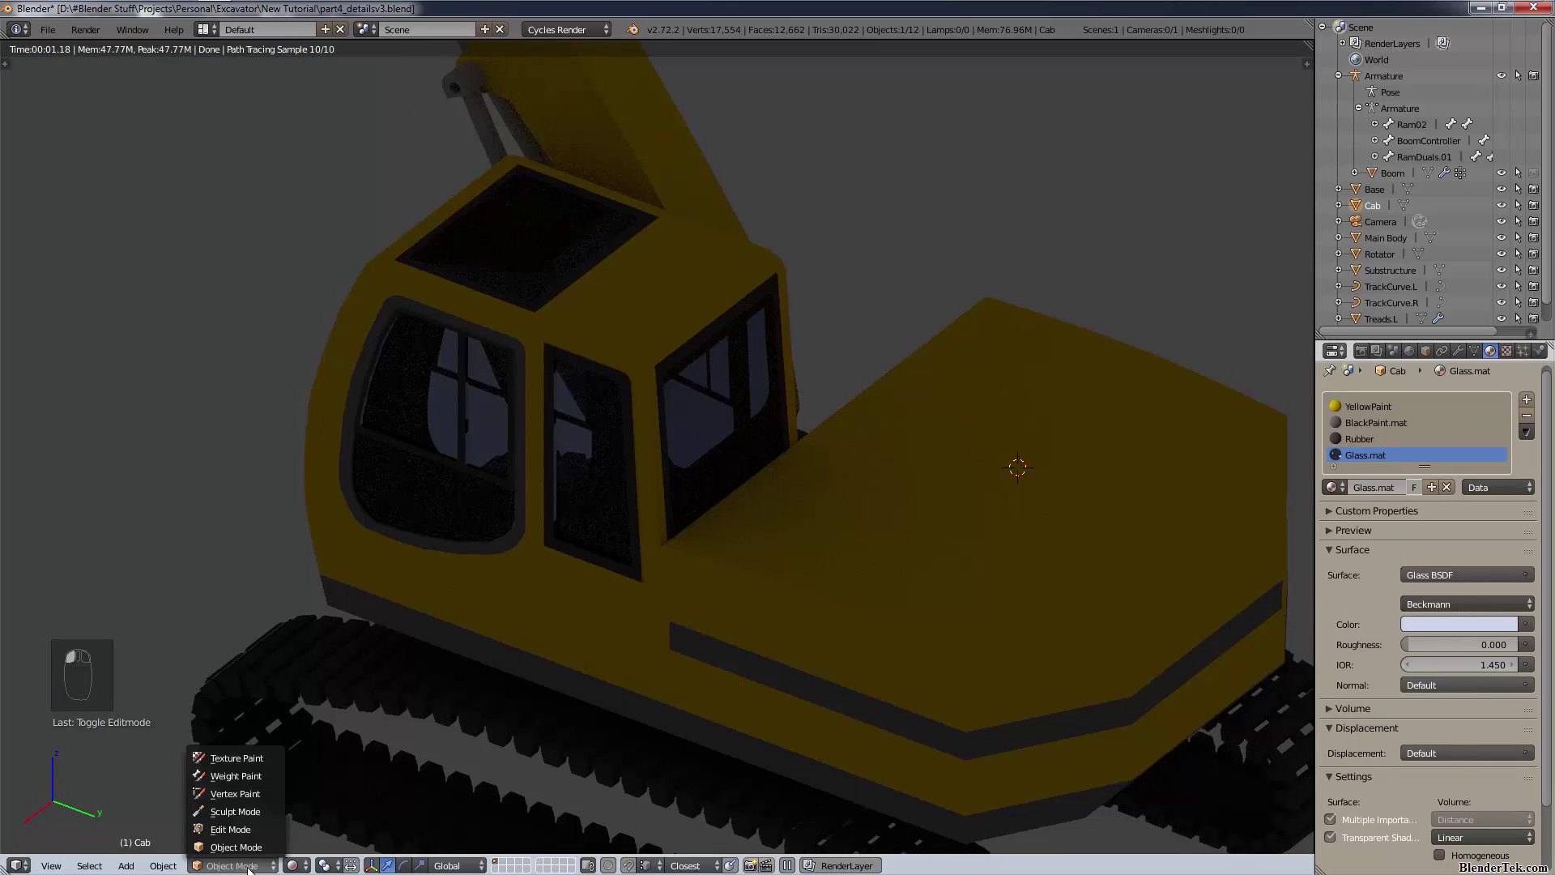
pyautogui.click(246, 829)
pyautogui.hotkey('ctrl', 'z')
pyautogui.hotkey('ctrl', 'z')
pyautogui.hotkey('ctrl', 'z')
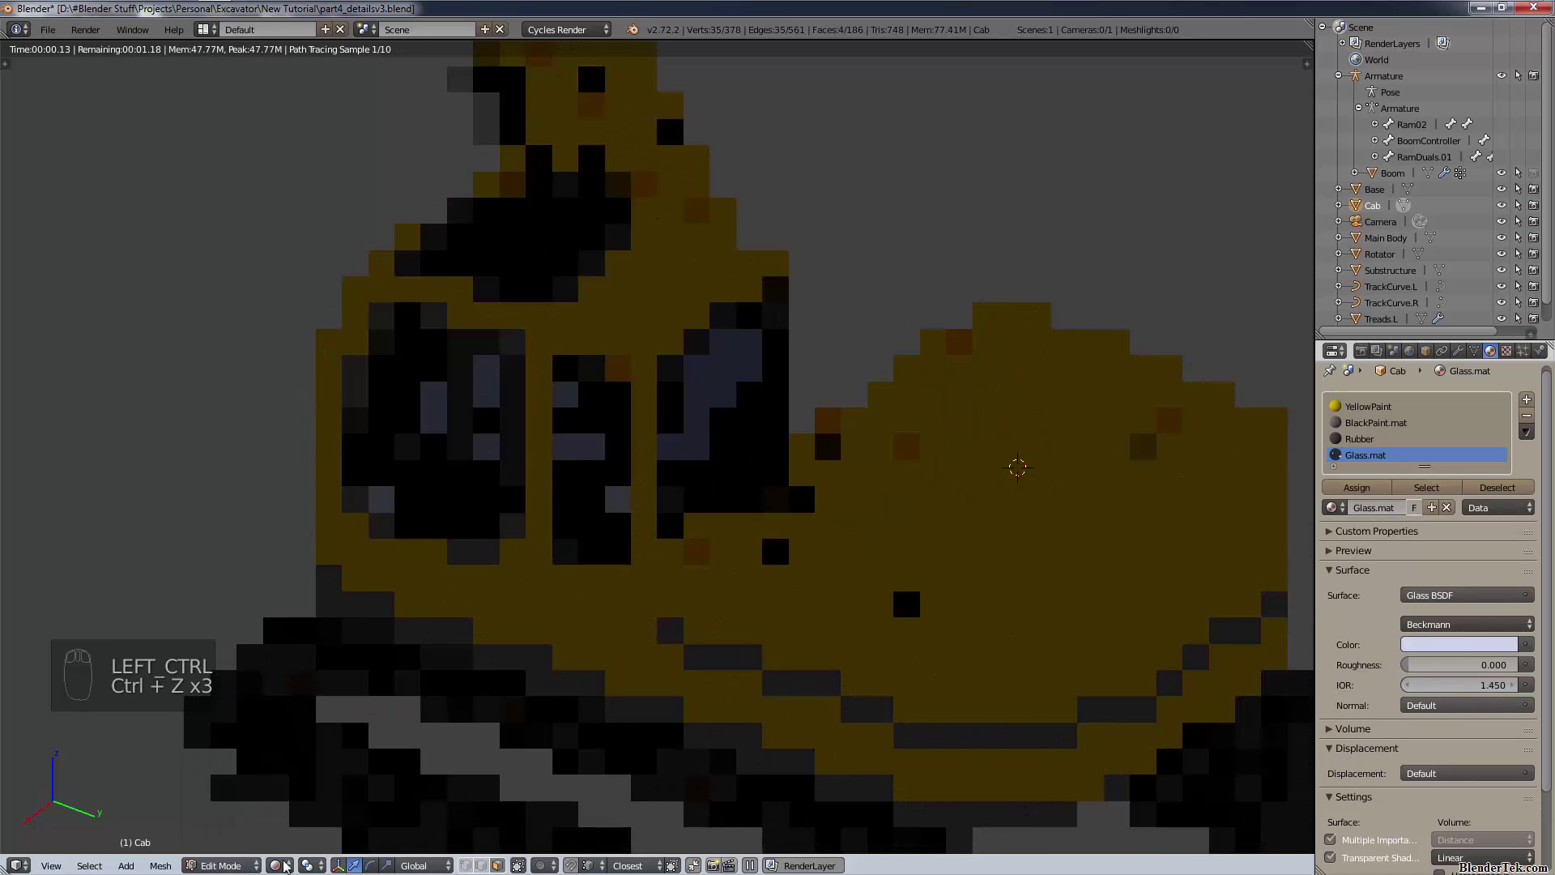
pyautogui.click(275, 865)
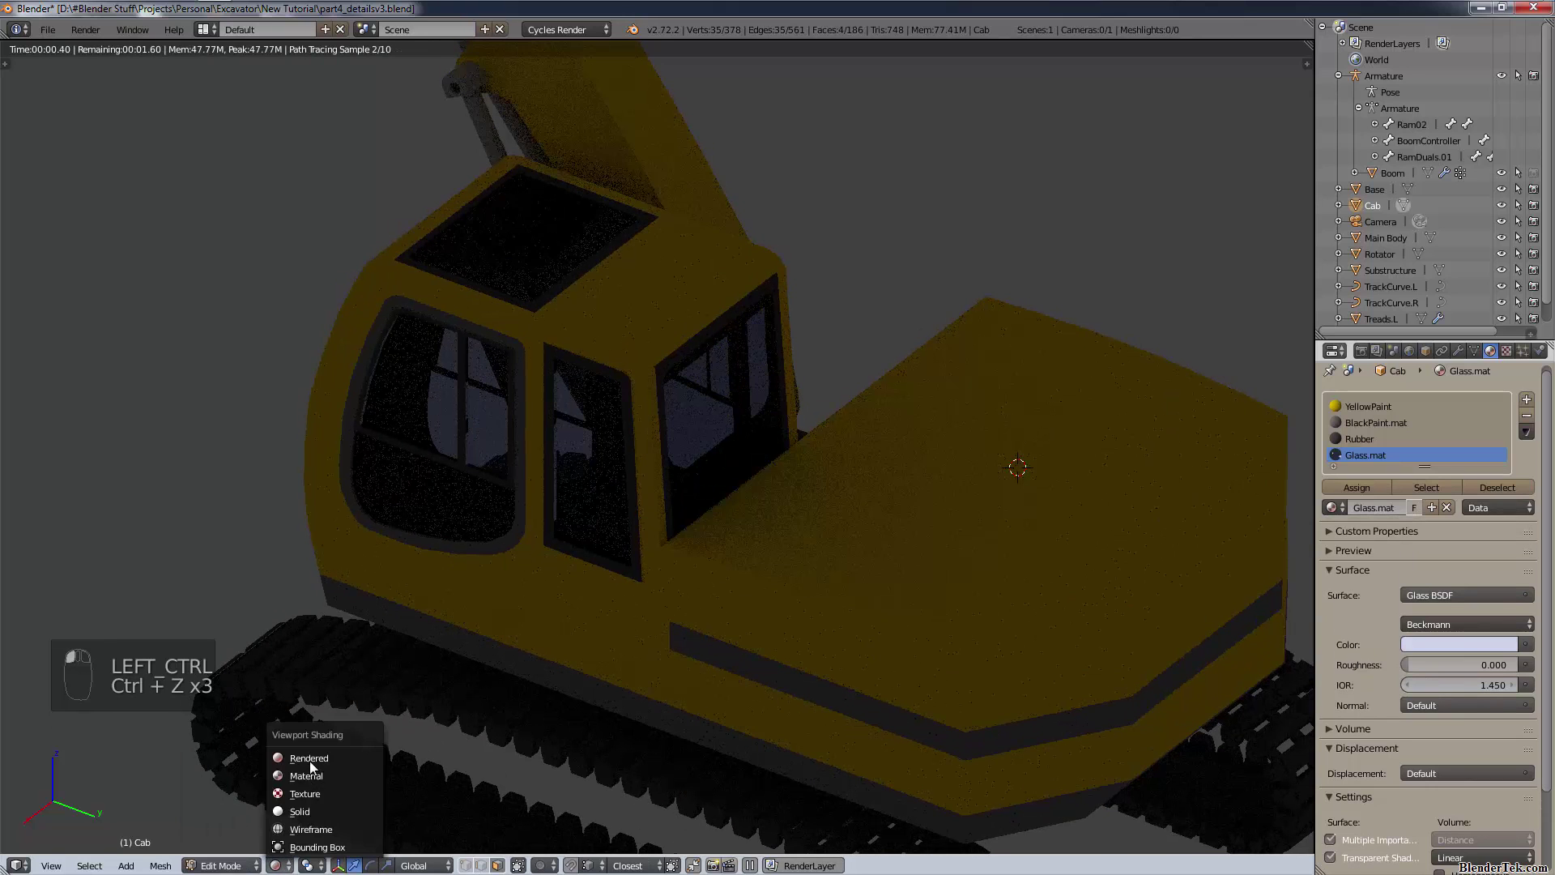
pyautogui.click(313, 810)
pyautogui.press('Tab')
# - Examine the whole excavator from several sides, down to the area where the boom and rams meet the substructure
pyautogui.press('KP_3')
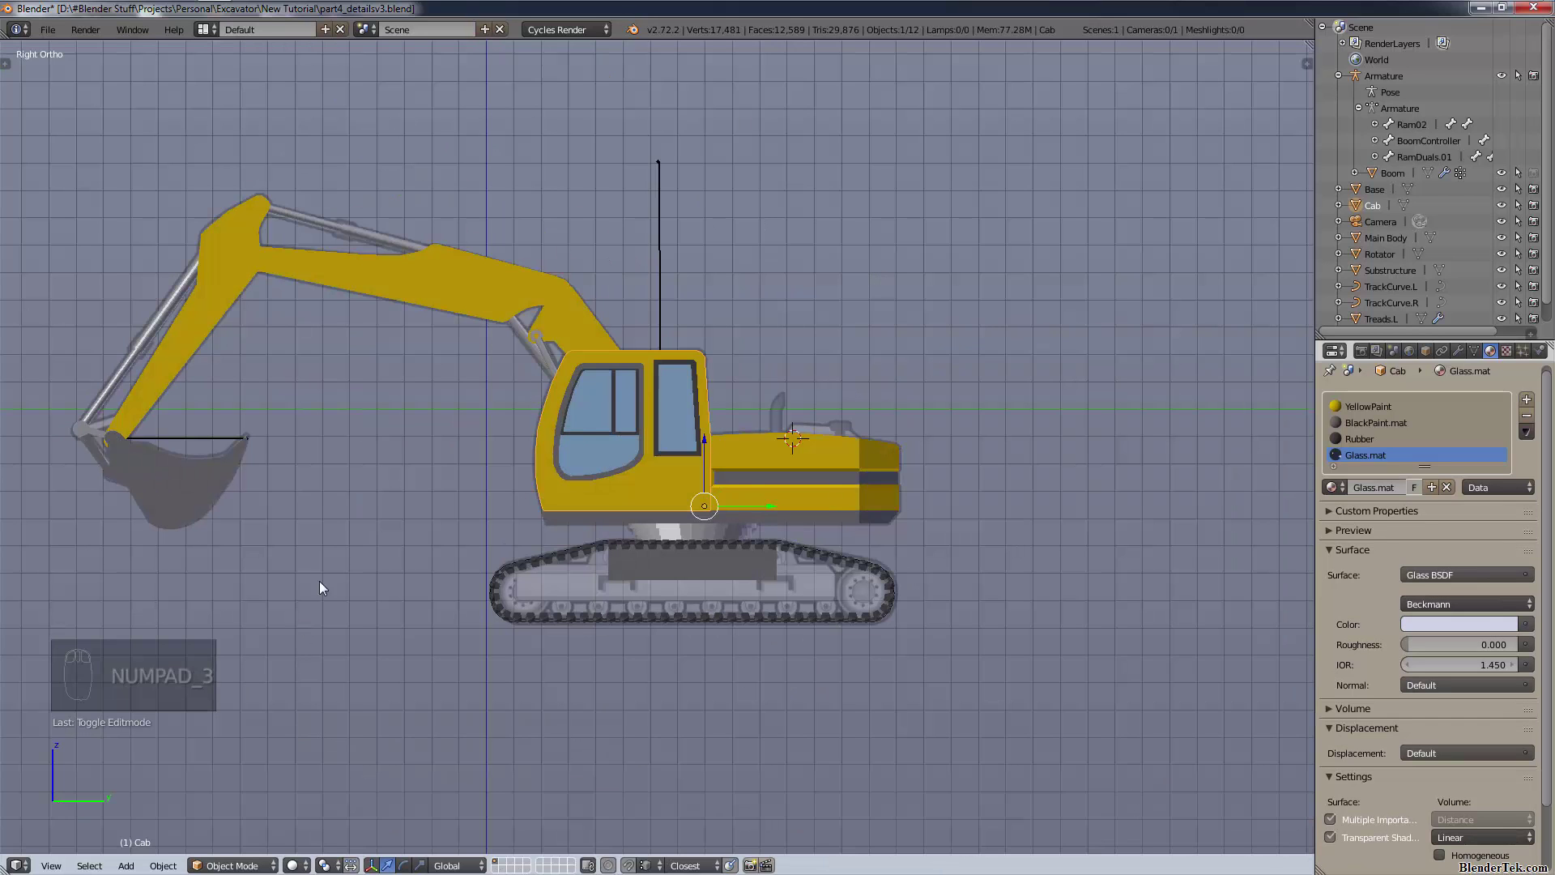
pyautogui.moveTo(512, 265); pyautogui.dragTo(820, 328, button='middle')
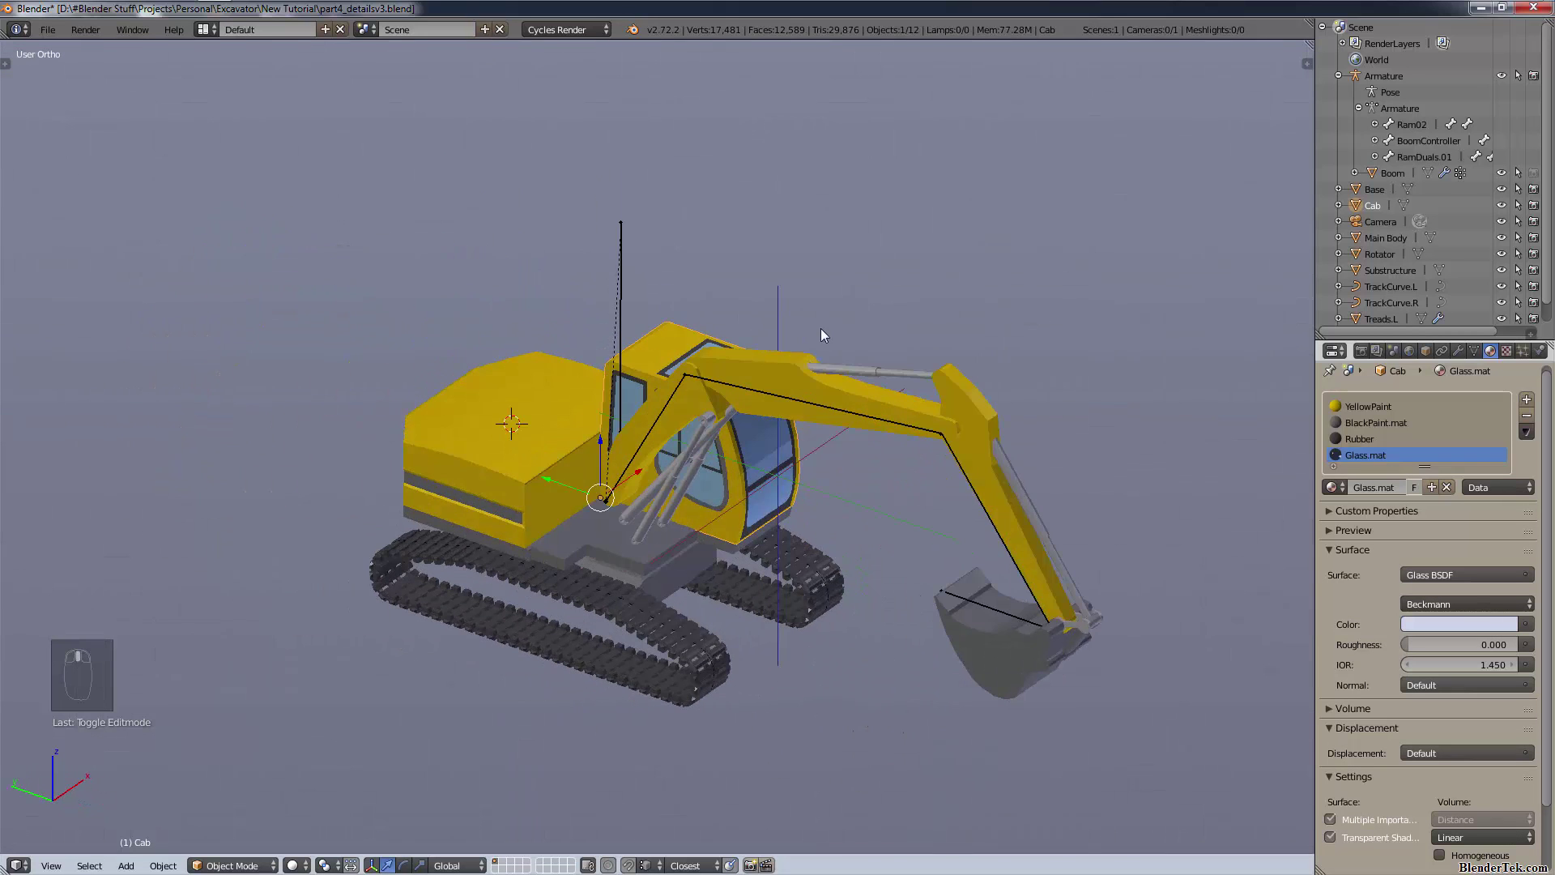
pyautogui.scroll(6, 498, 501)
pyautogui.moveTo(663, 625); pyautogui.dragTo(779, 501, button='middle')
pyautogui.moveTo(855, 445); pyautogui.dragTo(716, 673, button='middle')
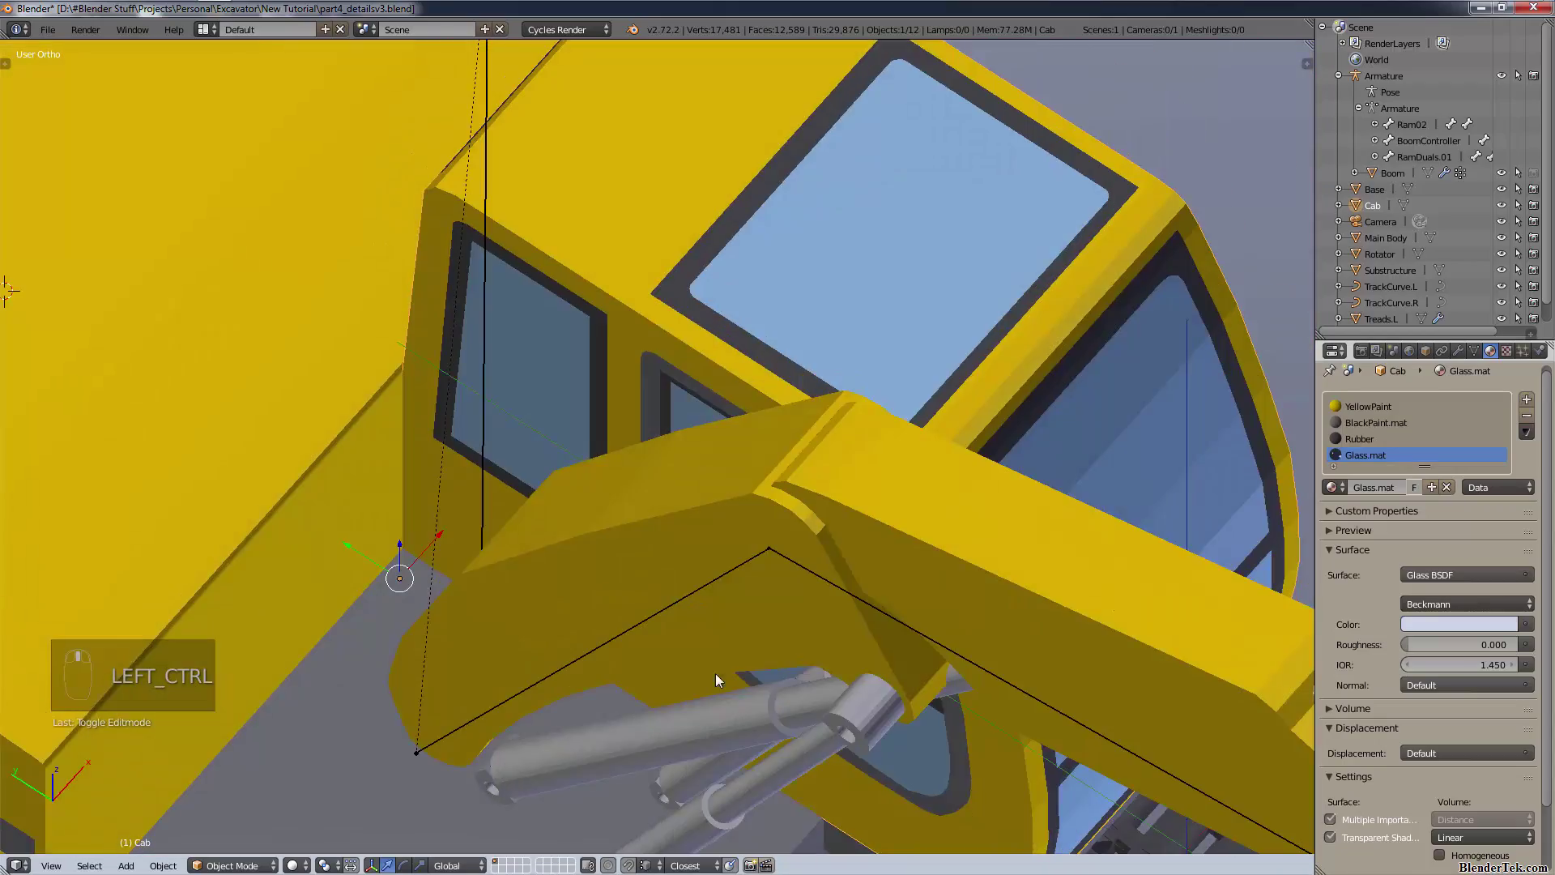
pyautogui.keyDown('shift'); pyautogui.moveTo(595, 672); pyautogui.dragTo(988, 284, button='middle'); pyautogui.keyUp('shift')
pyautogui.scroll(1, 828, 566)
pyautogui.moveTo(828, 574); pyautogui.dragTo(773, 543, button='middle')
# - Switch the viewport to wireframe shading and show the boom's base over the reference image in left side view
pyautogui.press('z')
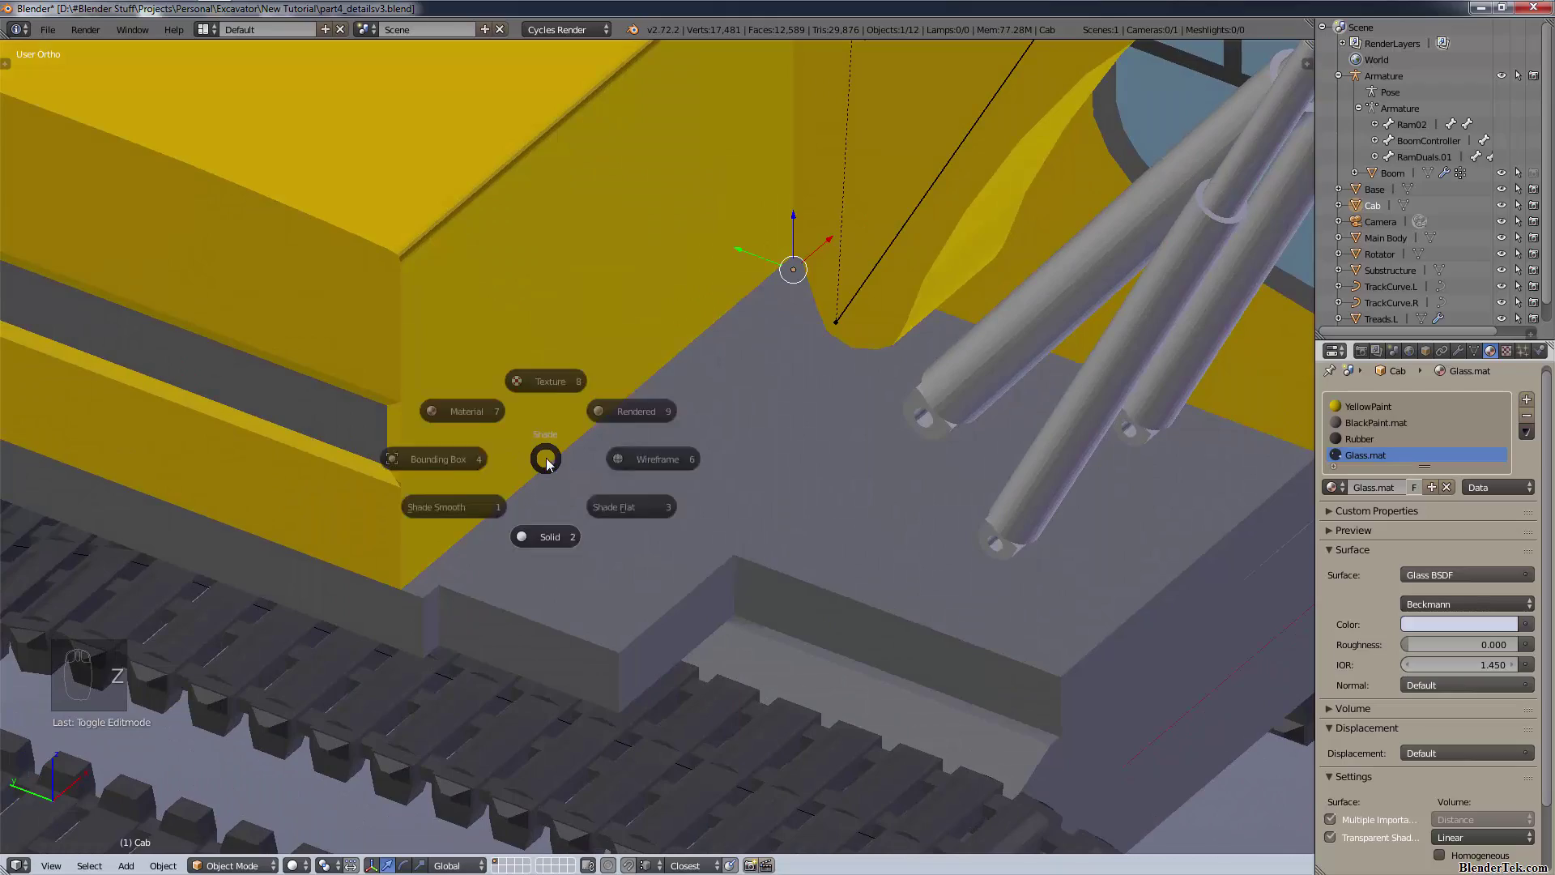
pyautogui.click(663, 460)
pyautogui.moveTo(648, 448); pyautogui.dragTo(541, 514, button='middle')
pyautogui.press('KP_3')
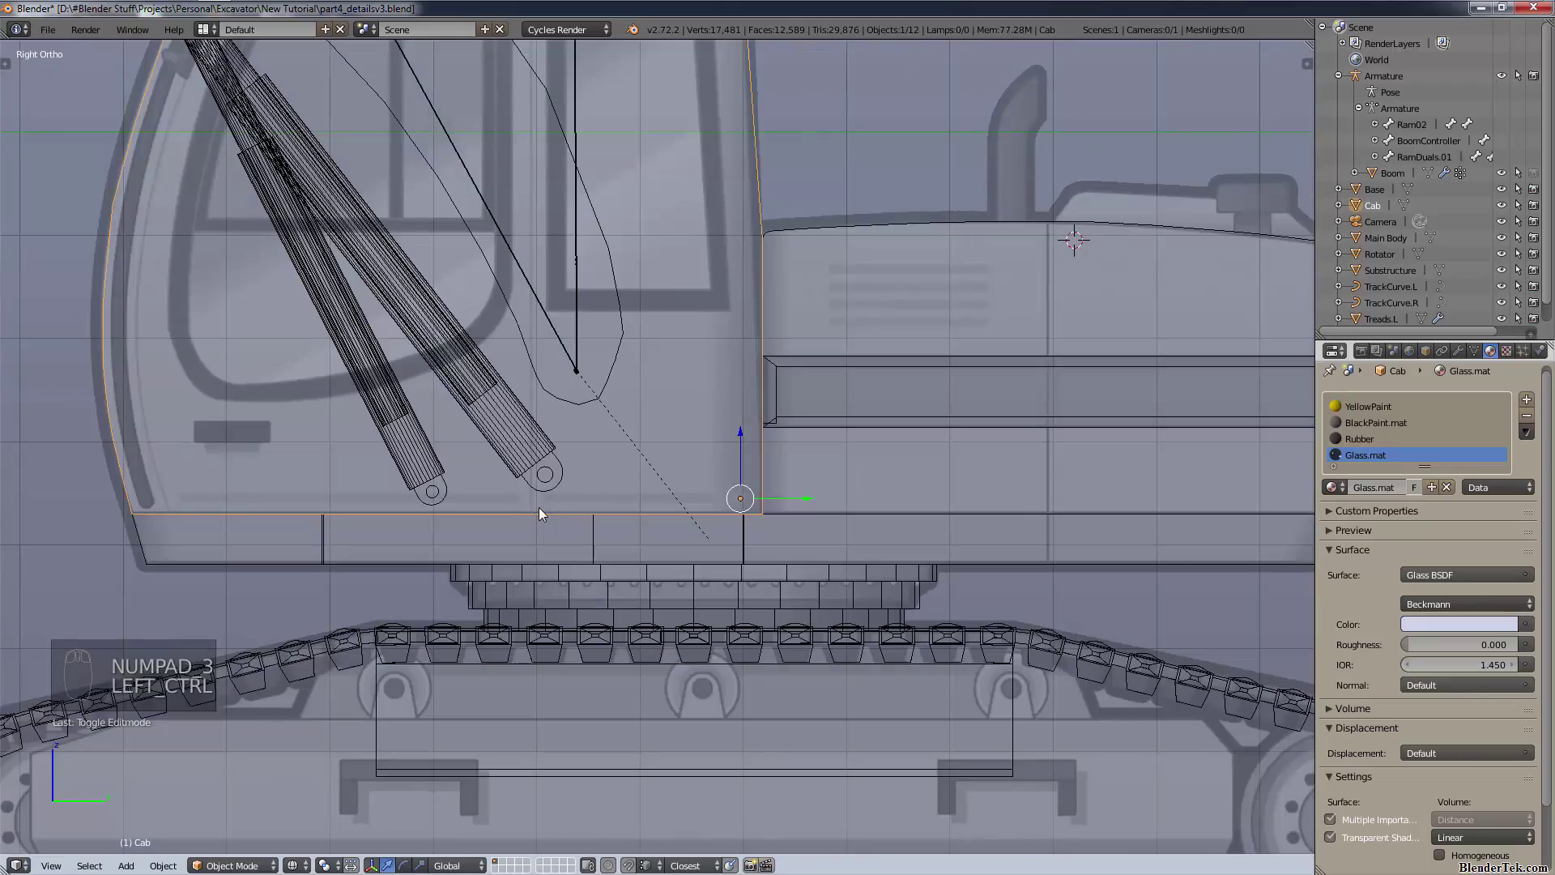
pyautogui.press('ctrl+KP_3')
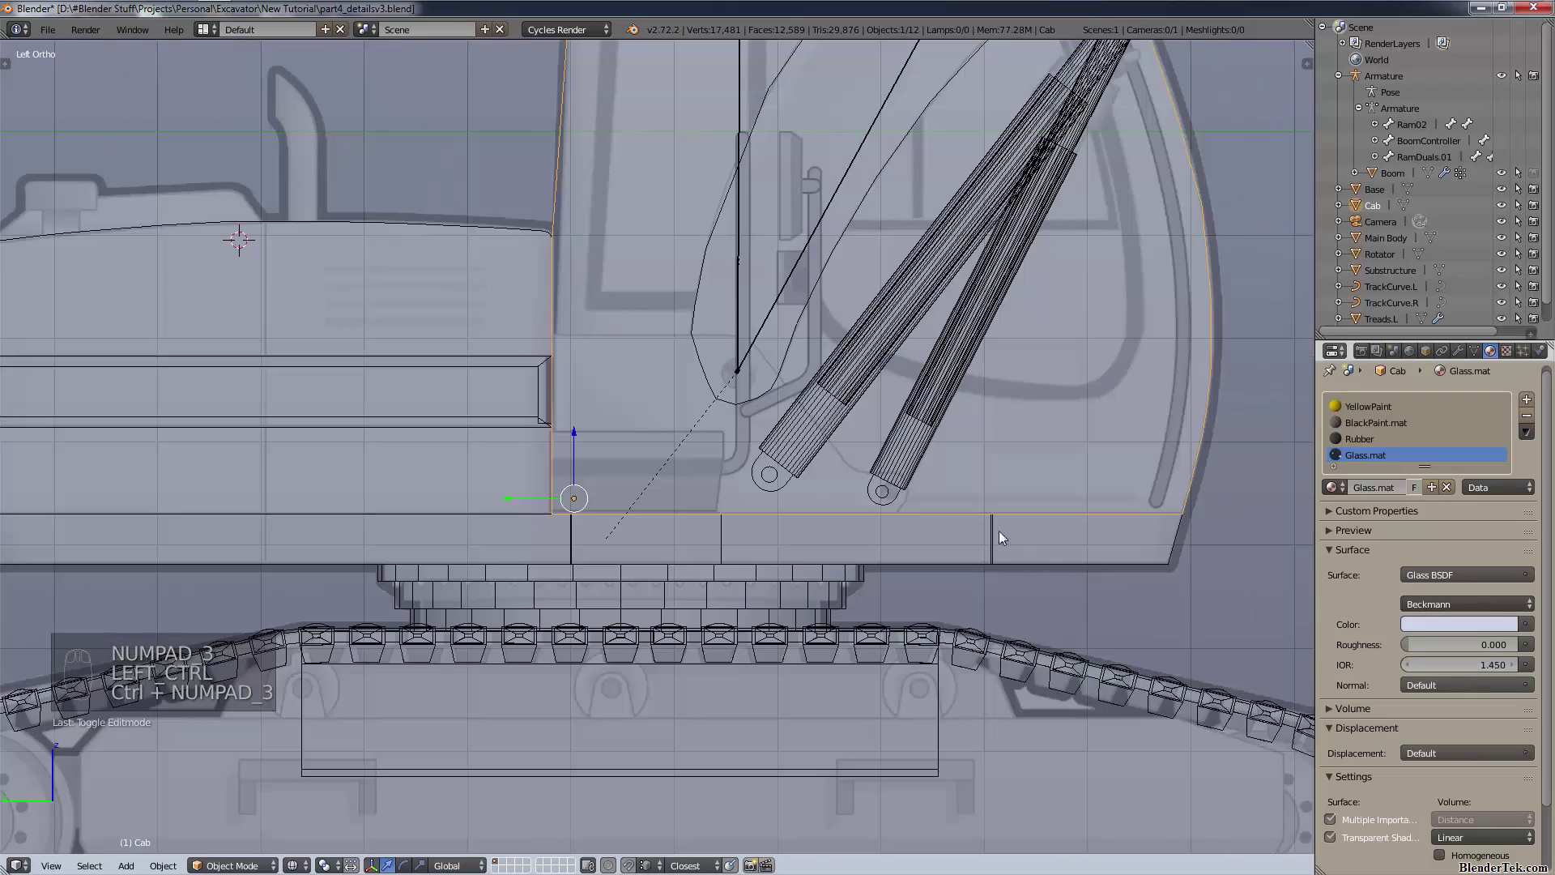
pyautogui.scroll(2, 488, 293)
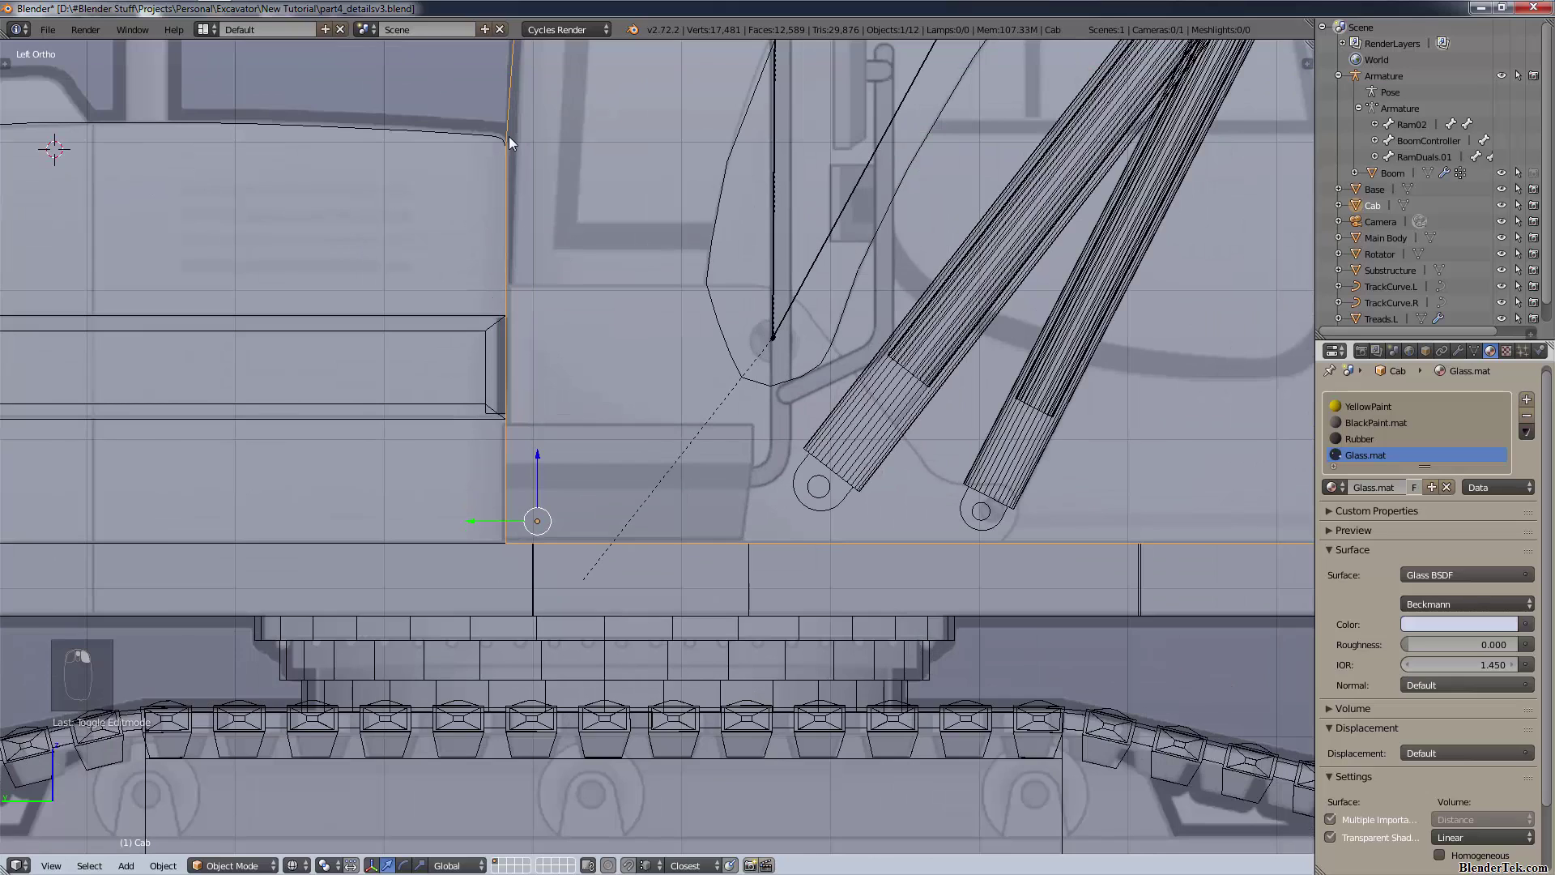
pyautogui.keyDown('shift'); pyautogui.moveTo(614, 220); pyautogui.dragTo(742, 293, button='middle'); pyautogui.keyUp('shift')
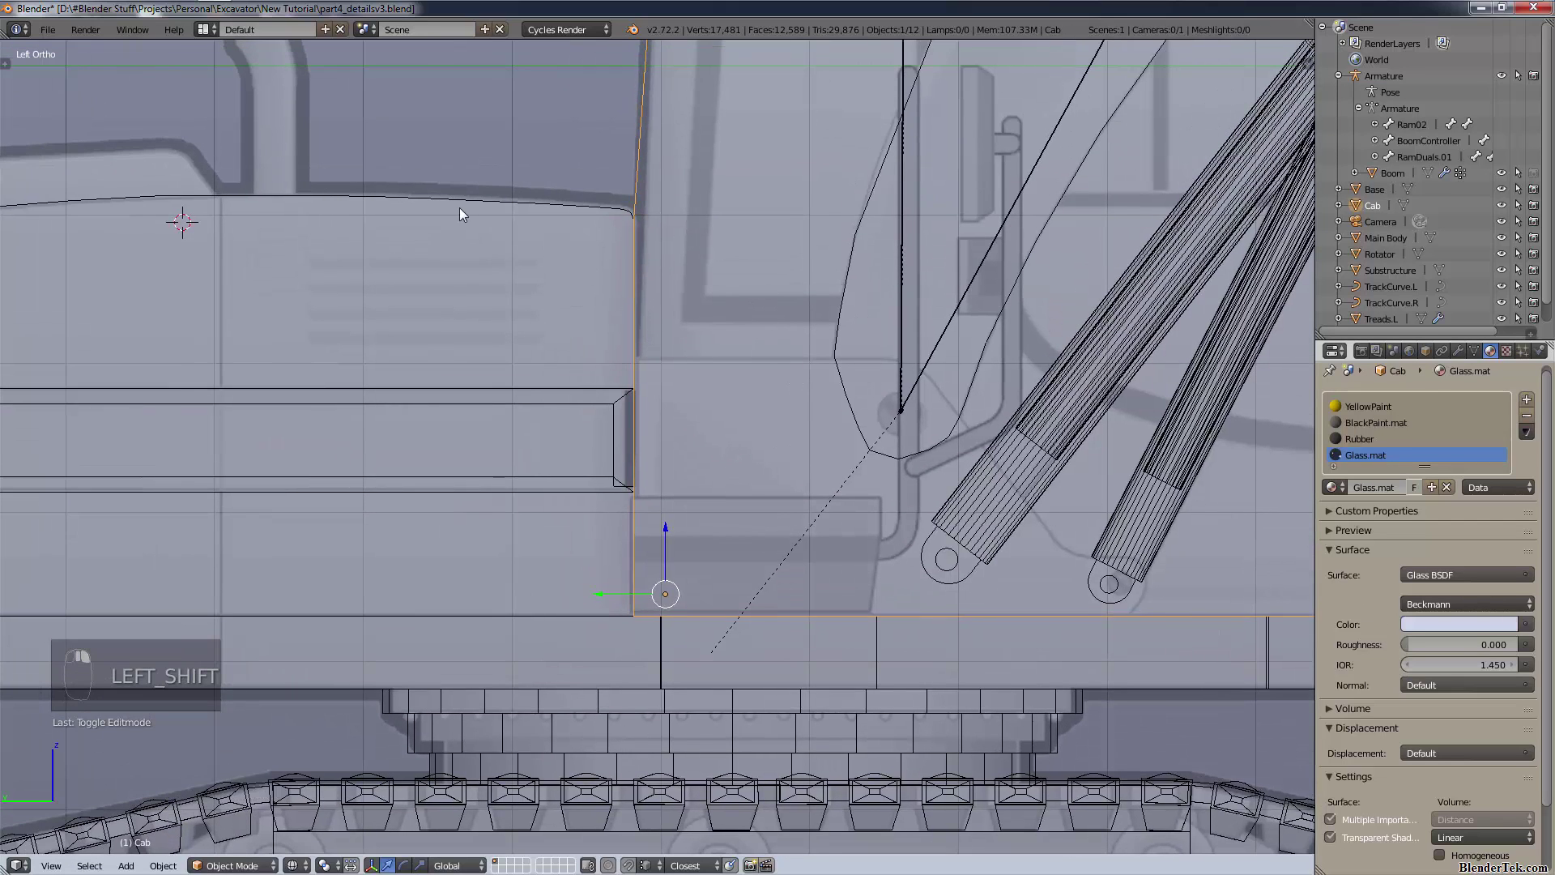
# - In the Main Body mesh, duplicate the vertex at the band's upper front corner and move it about 0.2 up along Z
pyautogui.rightClick(638, 361)
pyautogui.press('Tab')
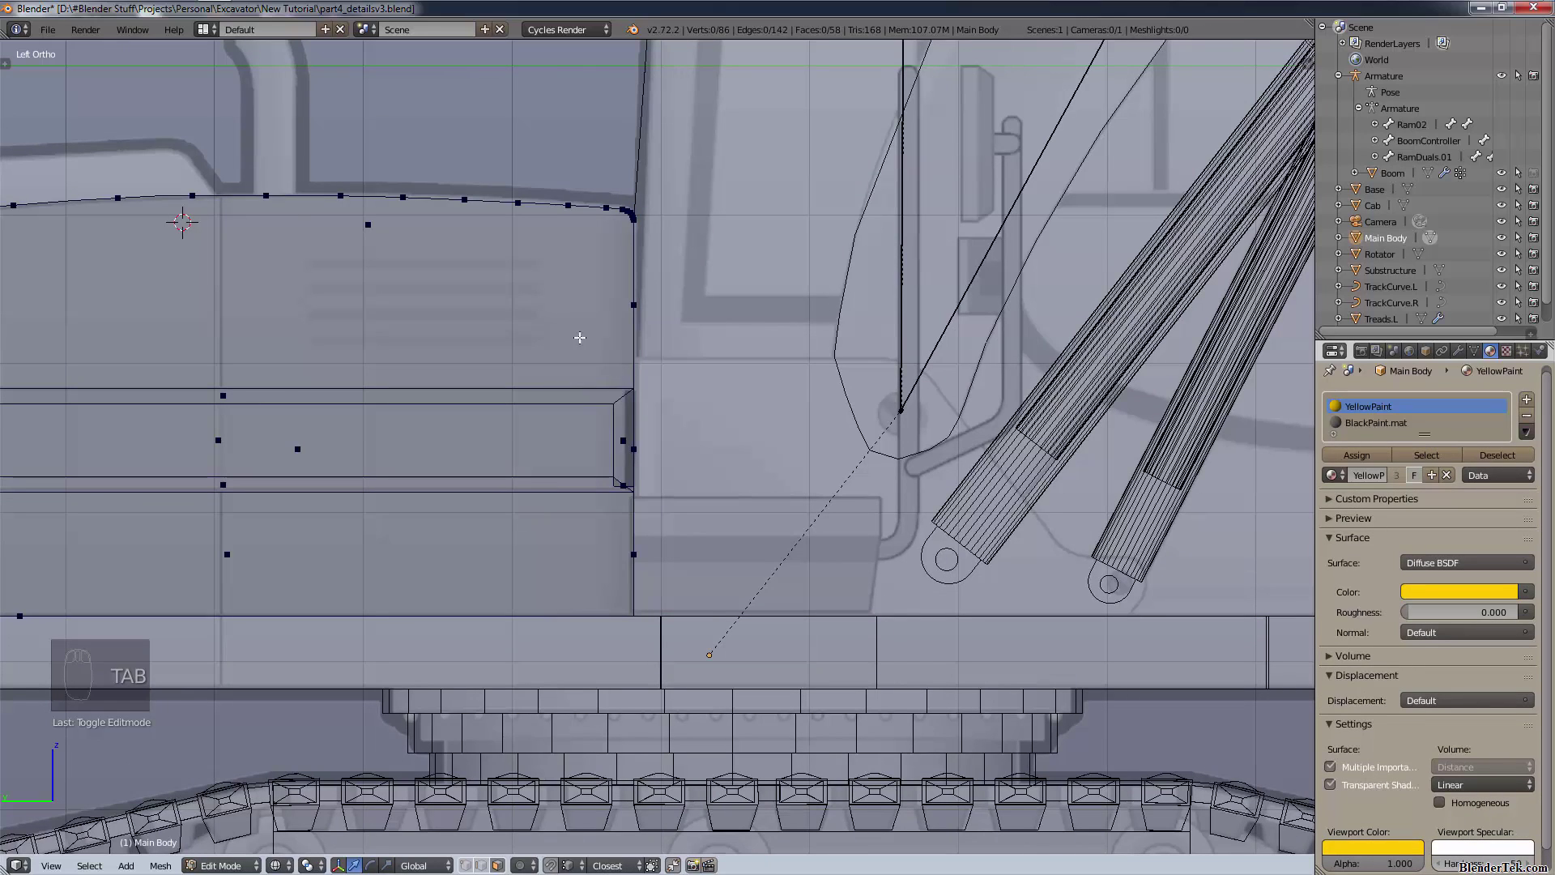
pyautogui.click(498, 865)
pyautogui.rightClick(642, 384)
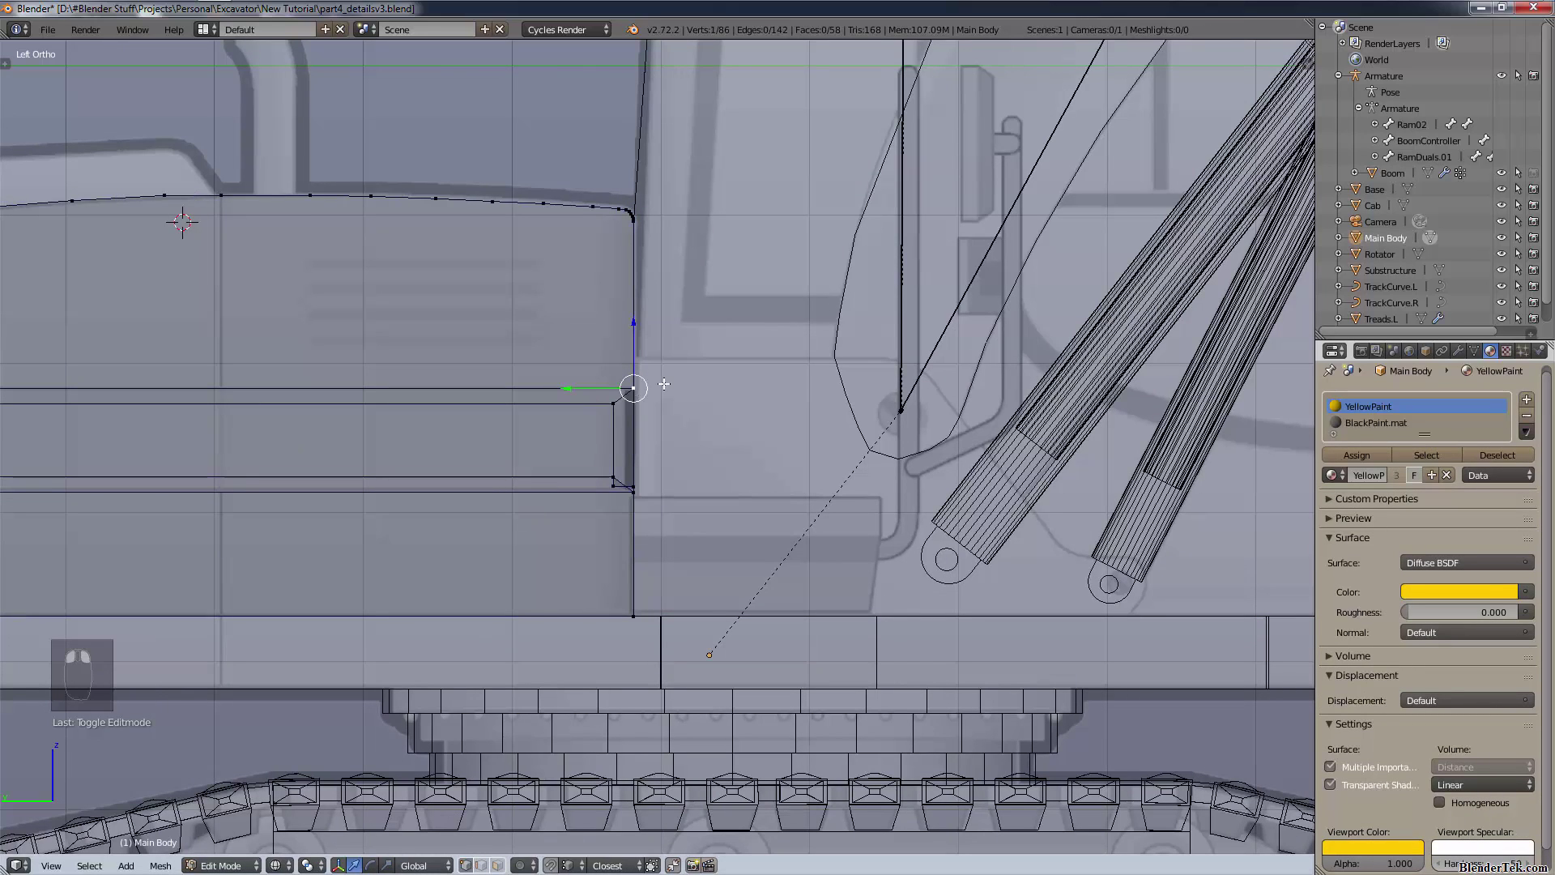
pyautogui.hotkey('shift', 'd')
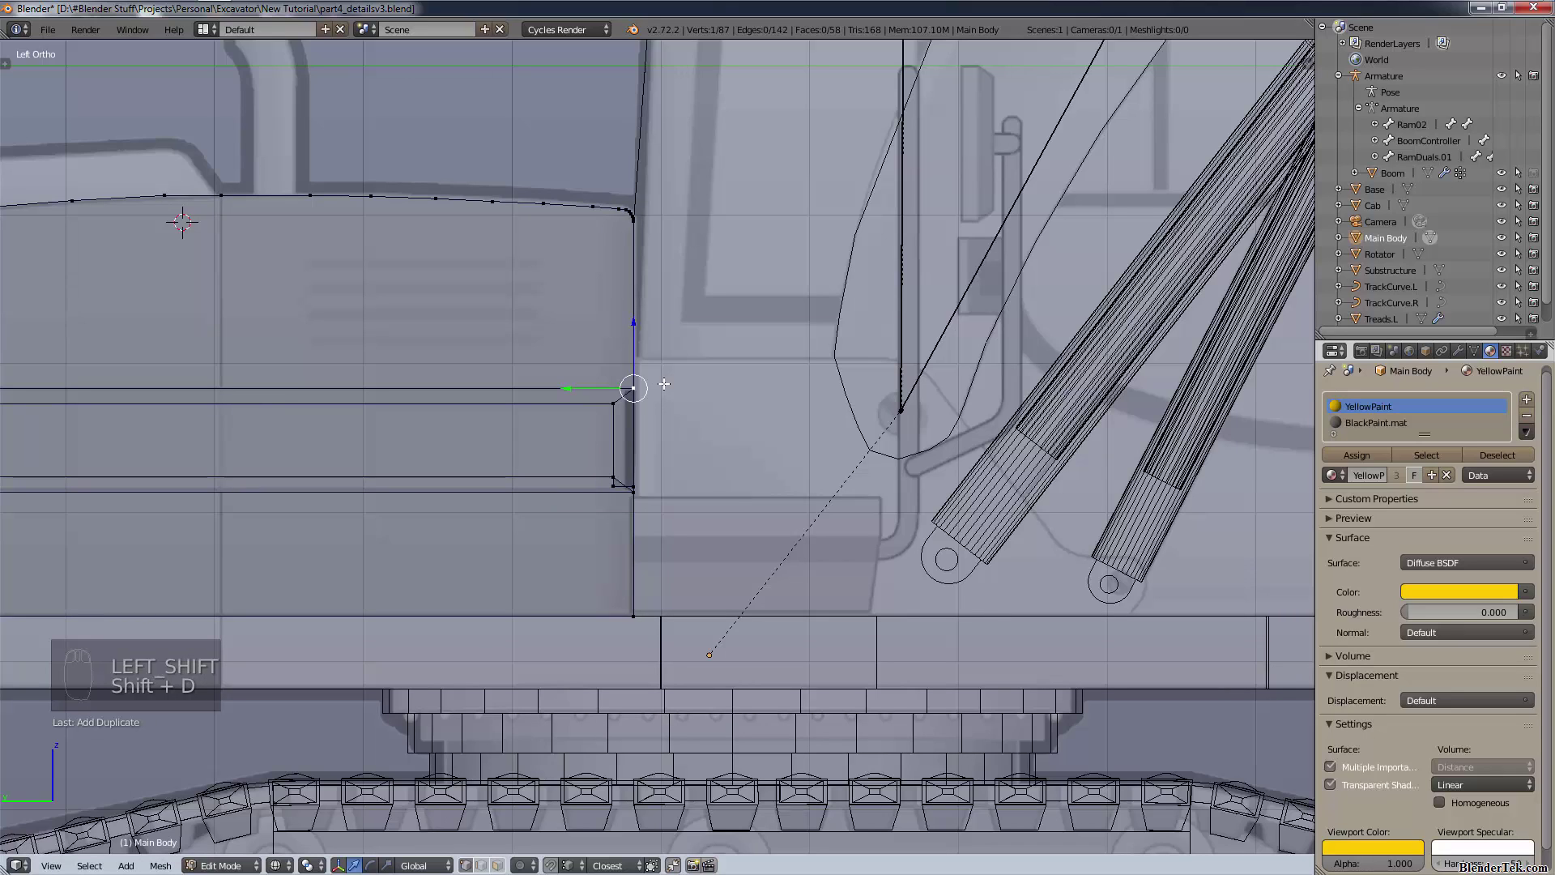
pyautogui.press('z')
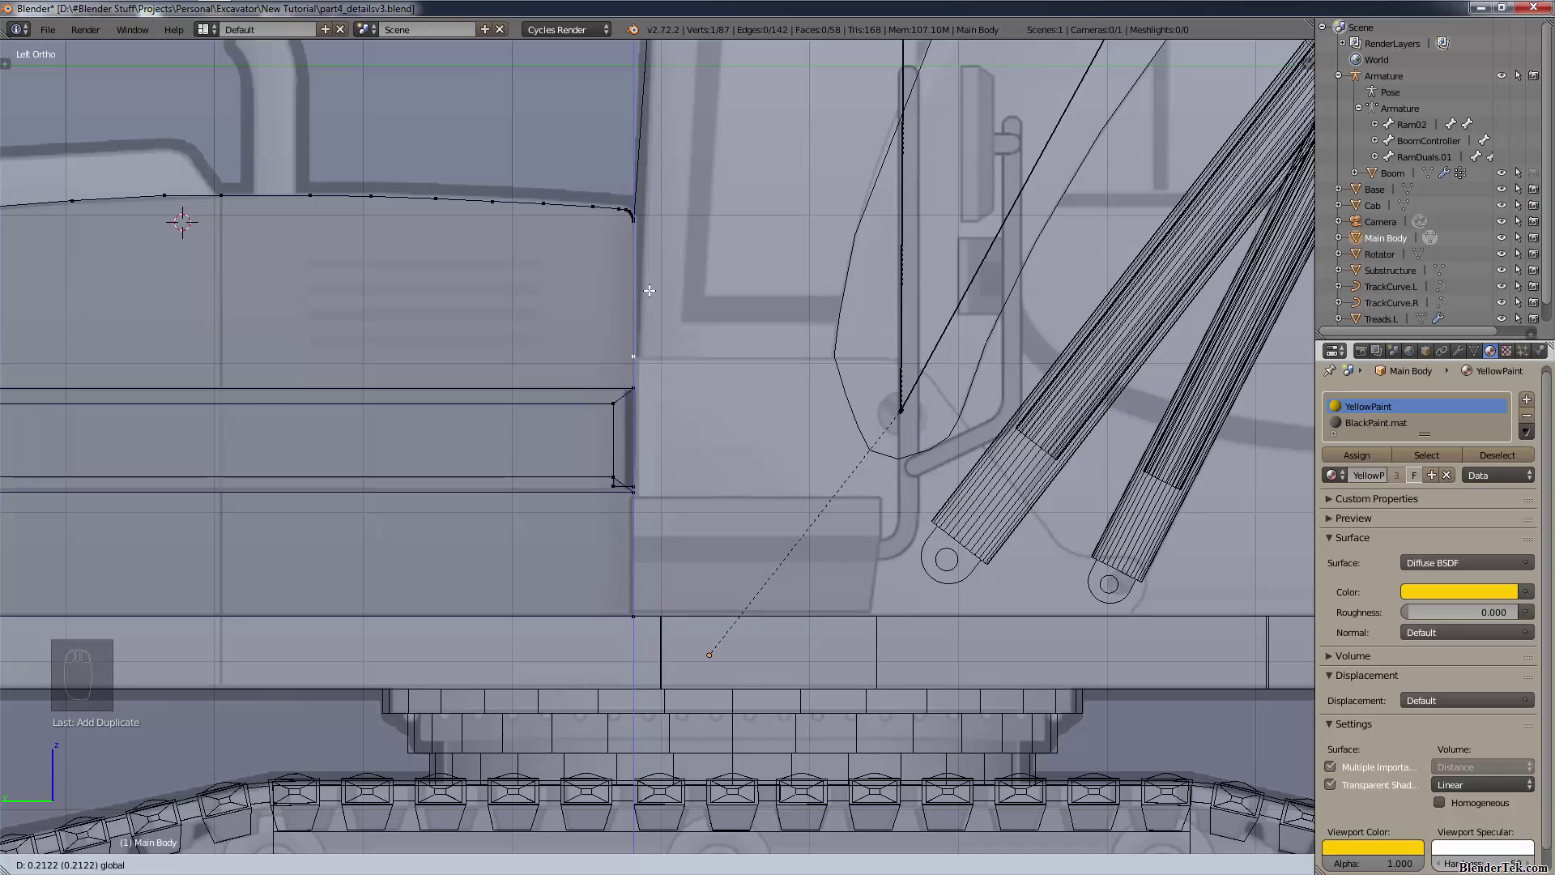
pyautogui.click(657, 293)
# - Separate the duplicated vertex into its own object and rename that object Boom Supports
pyautogui.press('p')
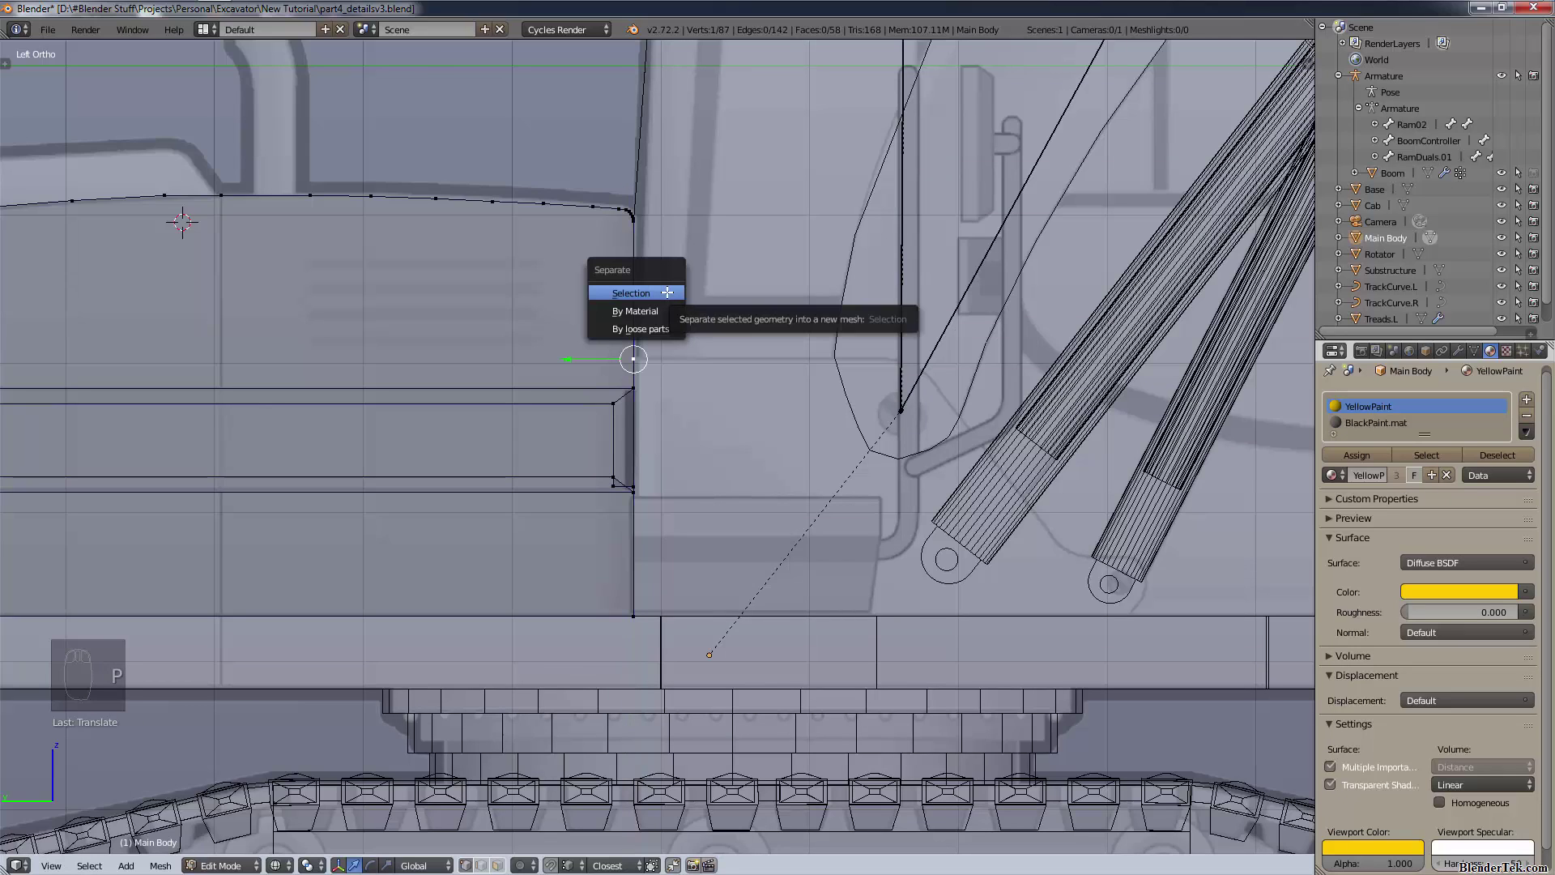
pyautogui.click(667, 292)
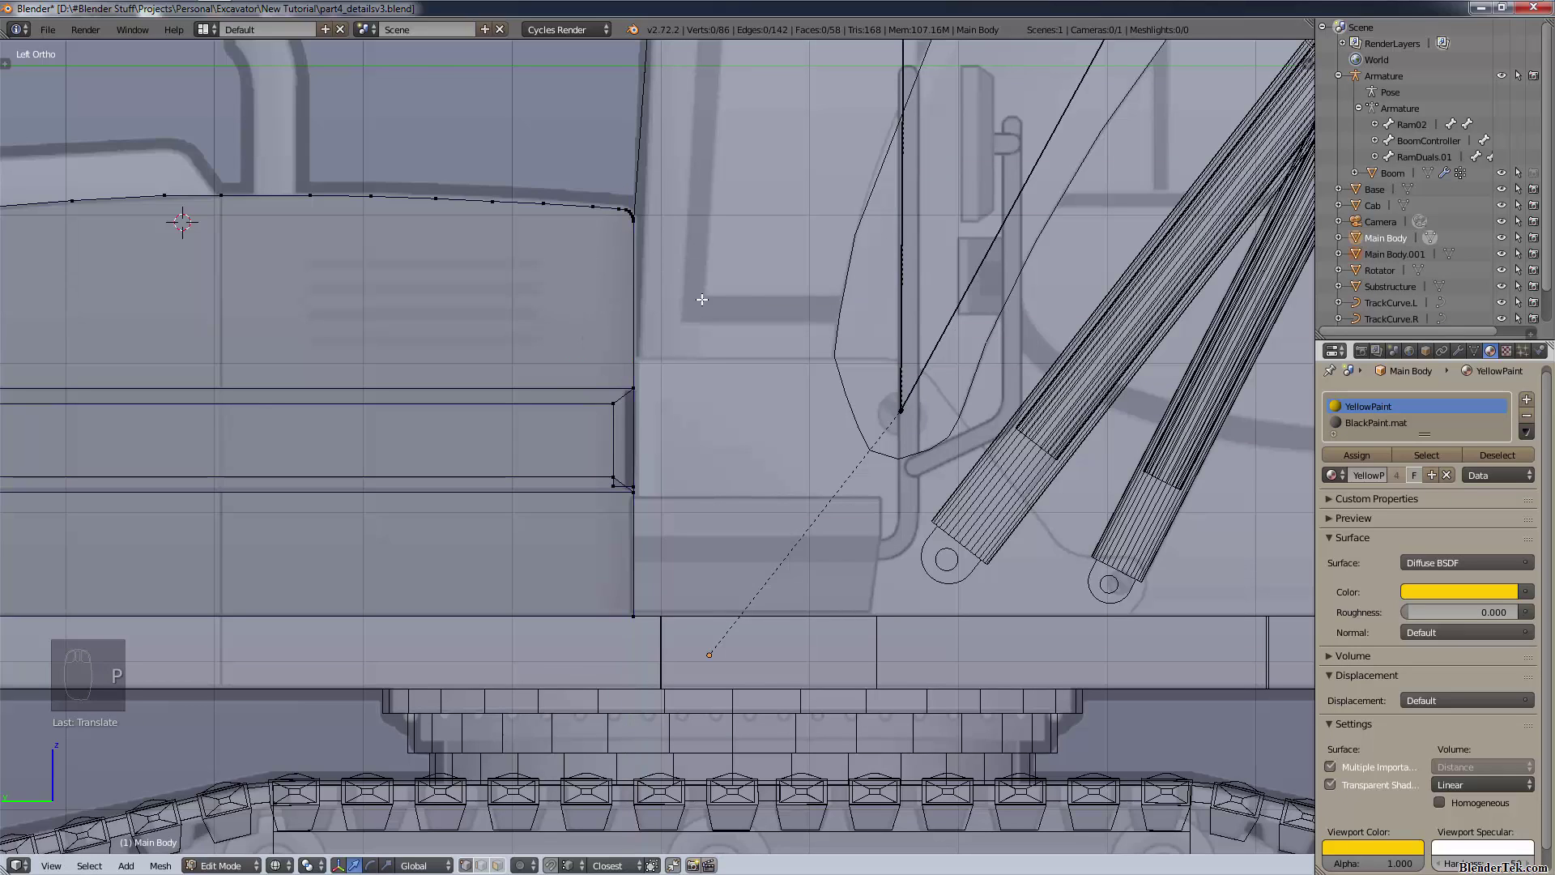
pyautogui.doubleClick(1408, 257)
pyautogui.write('Boom')
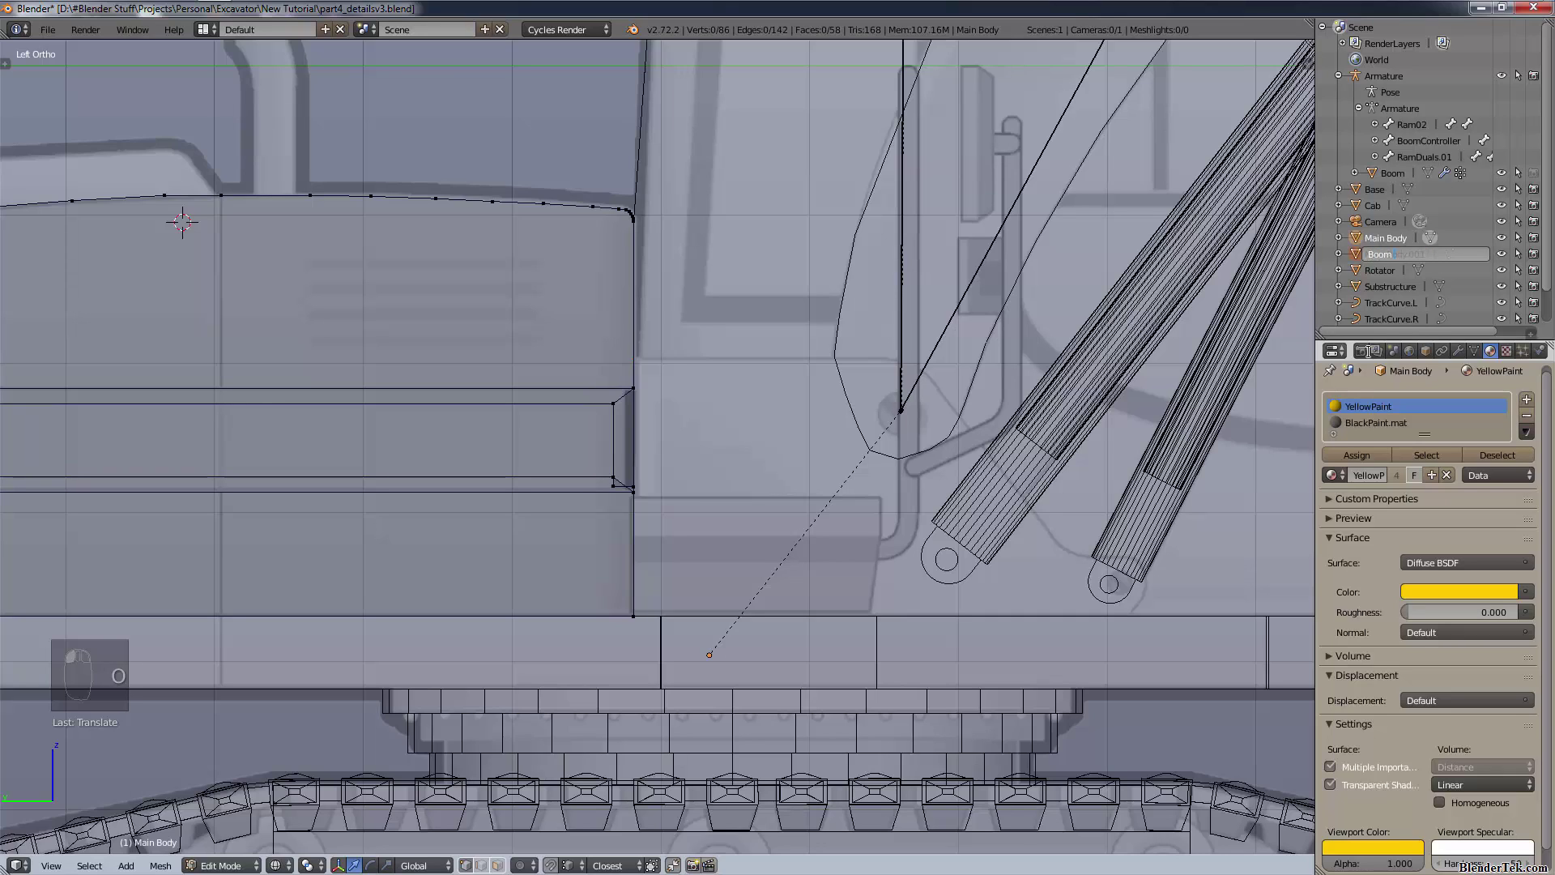
pyautogui.write(' Supports')
pyautogui.press('Return')
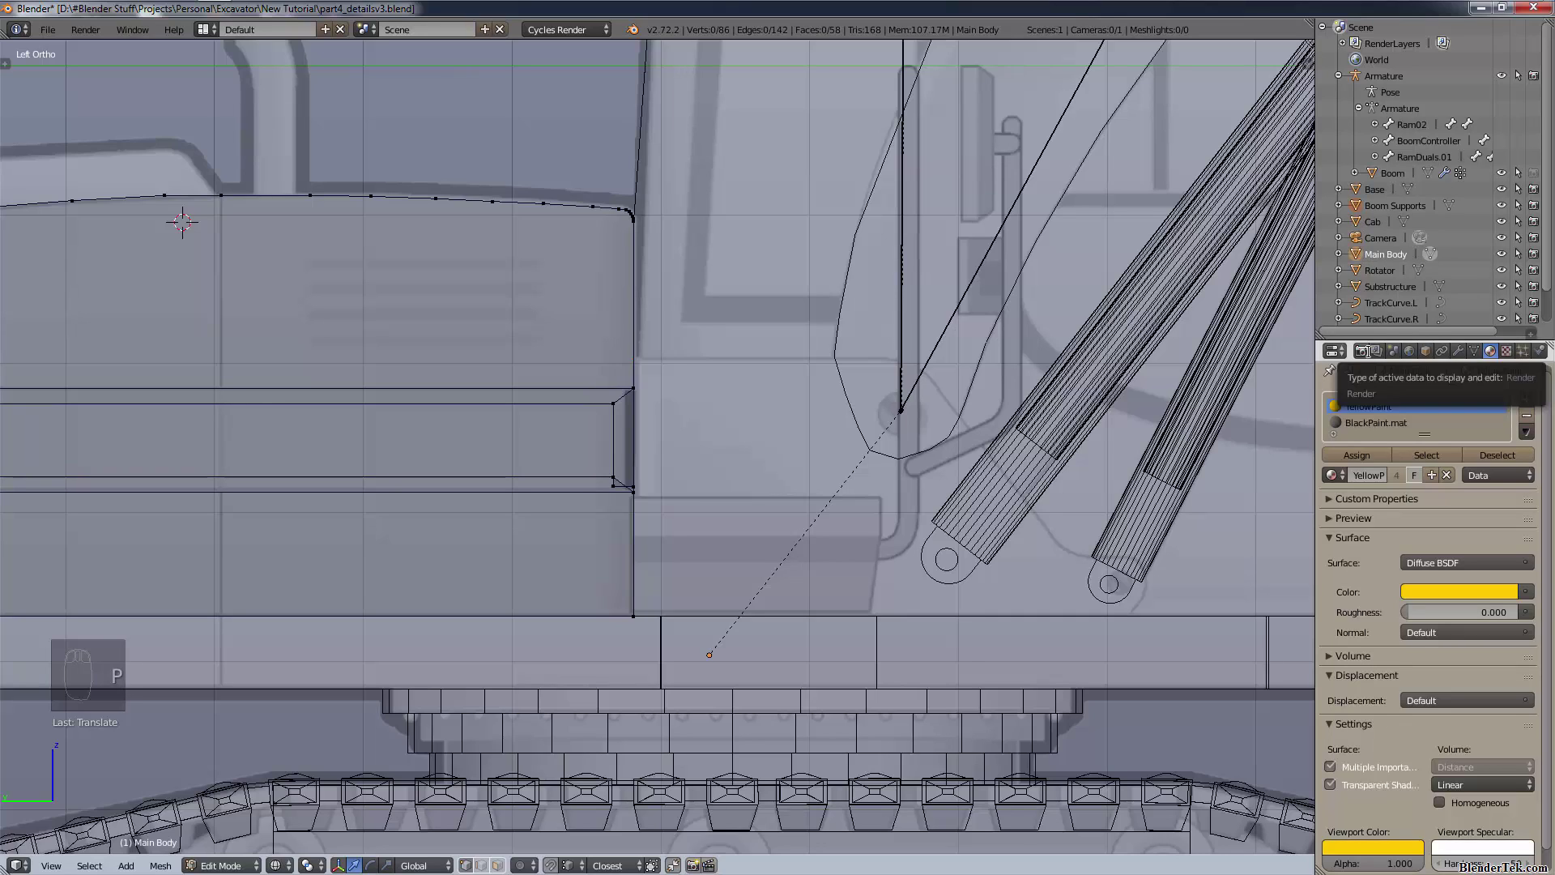
# - Open the Boom Supports mesh for editing and extrude its vertex forward along the support's upper edge in the reference image
pyautogui.click(1394, 206)
pyautogui.press('Tab')
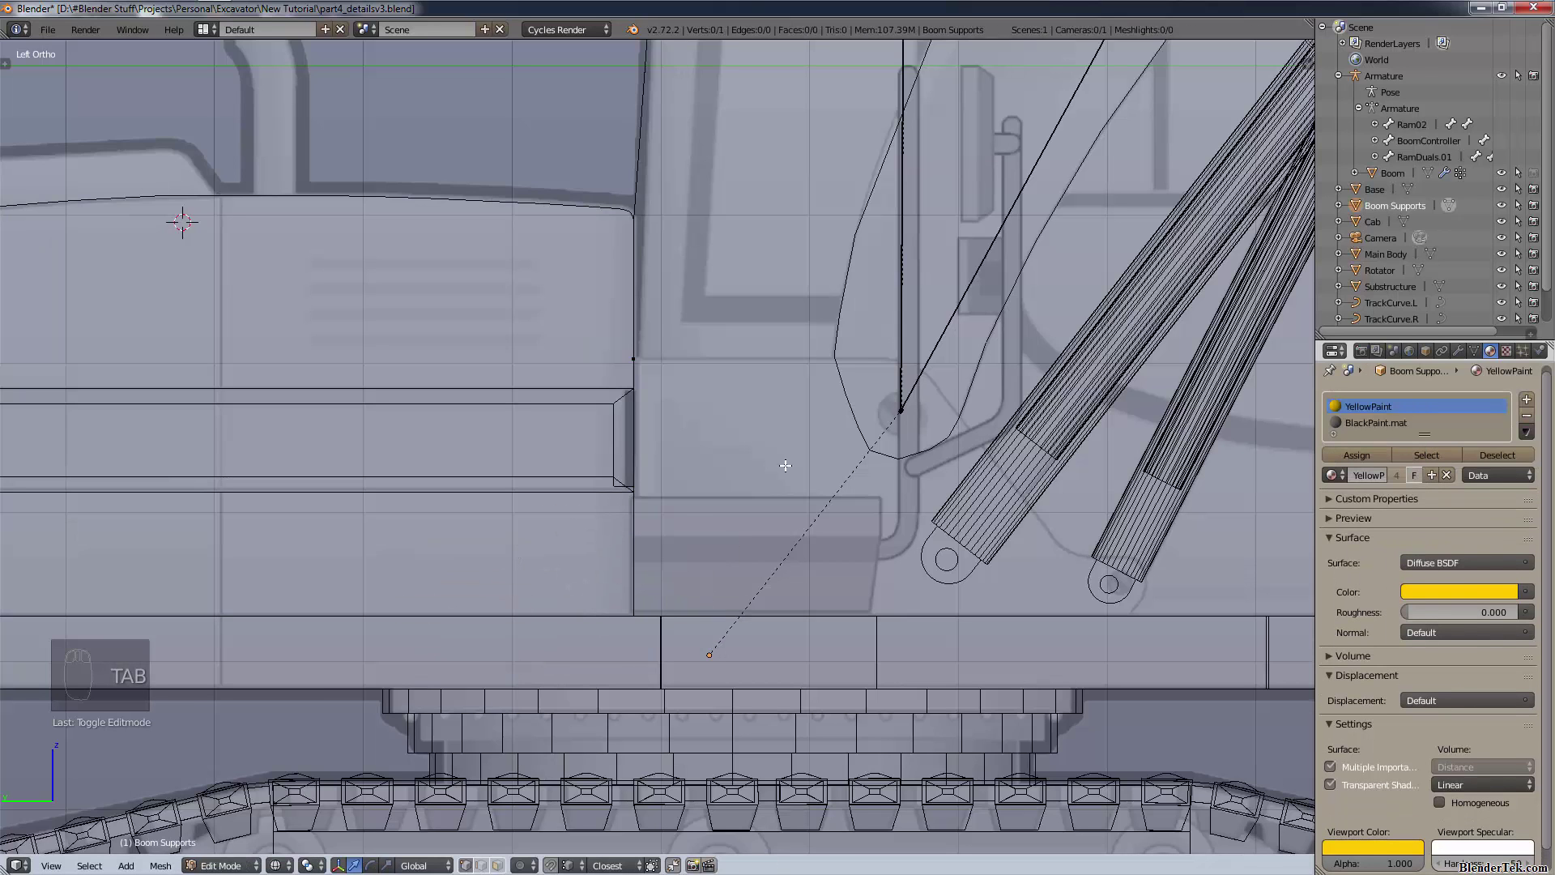
pyautogui.press('a')
pyautogui.press('a')
pyautogui.keyDown('shift'); pyautogui.moveTo(937, 438); pyautogui.dragTo(551, 405, button='middle'); pyautogui.keyUp('shift')
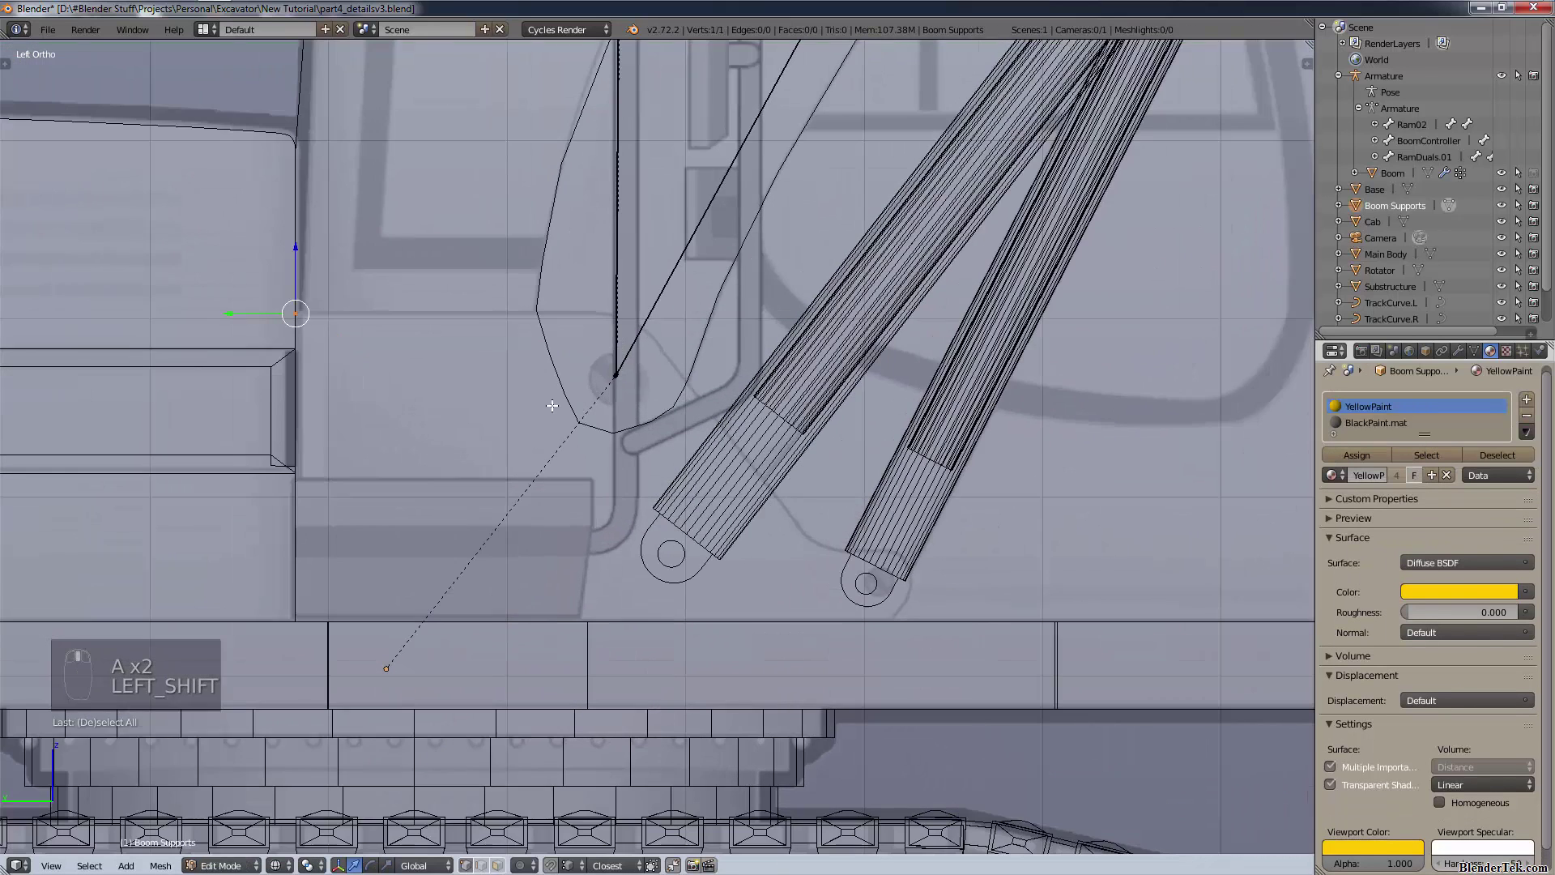
pyautogui.press('e')
pyautogui.click(538, 319)
# - Extrude vertices around the support's upper front corner and down its sloping edge to the lower bend in the reference
pyautogui.scroll(6, 642, 316)
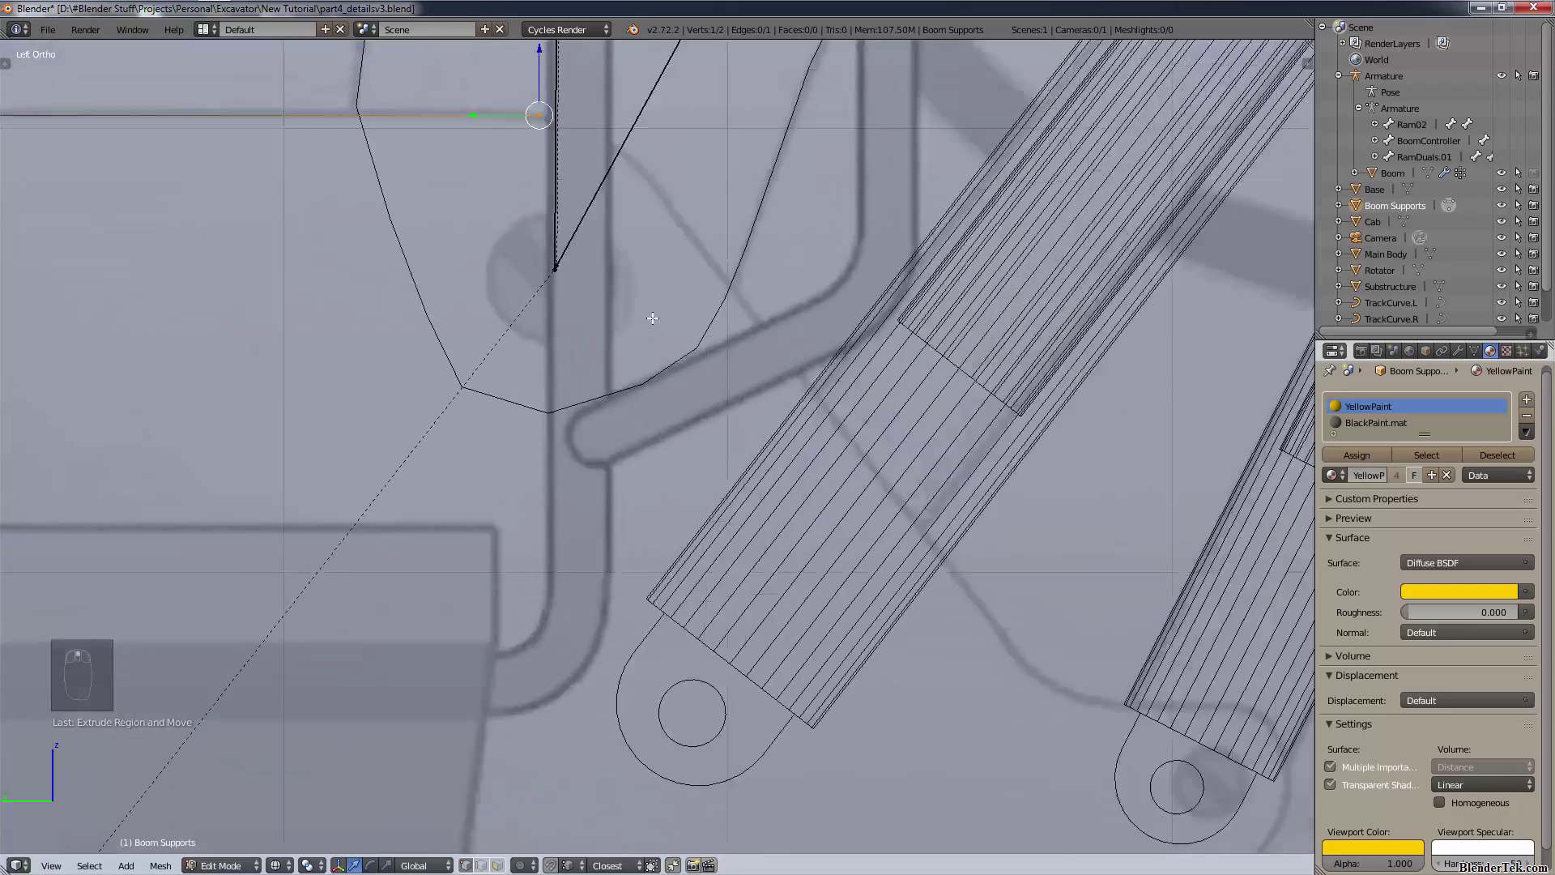
pyautogui.press('e')
pyautogui.click(726, 464)
pyautogui.press('e')
pyautogui.click(781, 523)
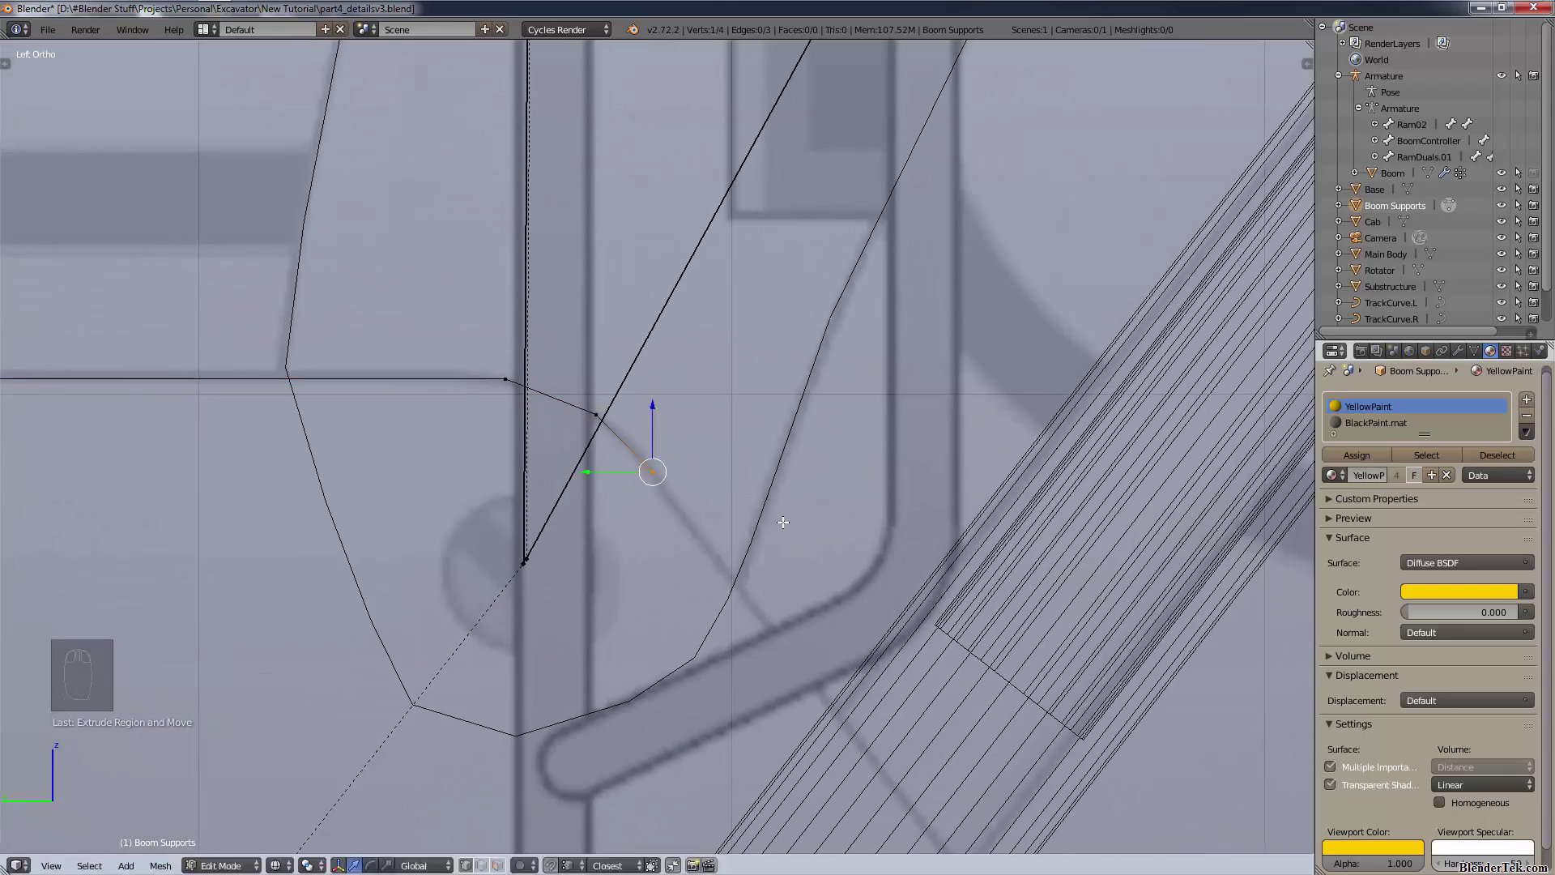
pyautogui.press('e')
pyautogui.click(951, 748)
pyautogui.scroll(-7, 950, 749)
pyautogui.keyDown('shift'); pyautogui.moveTo(837, 703); pyautogui.dragTo(740, 545, button='middle'); pyautogui.keyUp('shift')
pyautogui.scroll(6, 740, 545)
pyautogui.press('g')
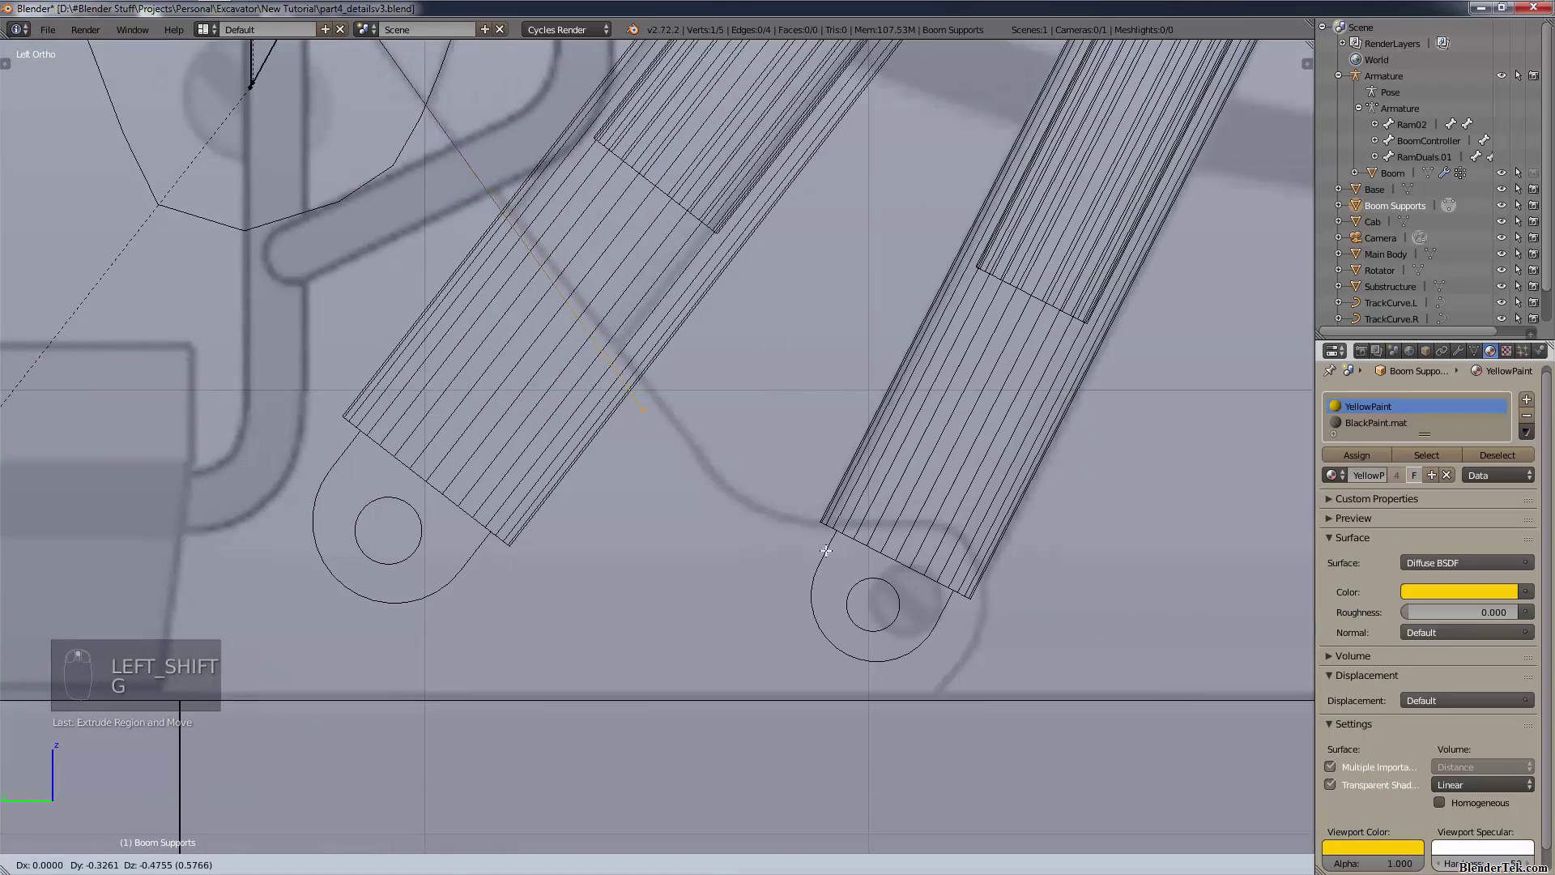
pyautogui.click(870, 589)
# - Extrude the outline through the lower bend, then straight along Y across the flat top above the front ram's mount
pyautogui.keyDown('shift'); pyautogui.moveTo(870, 590); pyautogui.dragTo(478, 511, button='middle'); pyautogui.keyUp('shift')
pyautogui.press('e')
pyautogui.click(537, 564)
pyautogui.press('e')
pyautogui.click(634, 589)
pyautogui.press('e')
pyautogui.press('y')
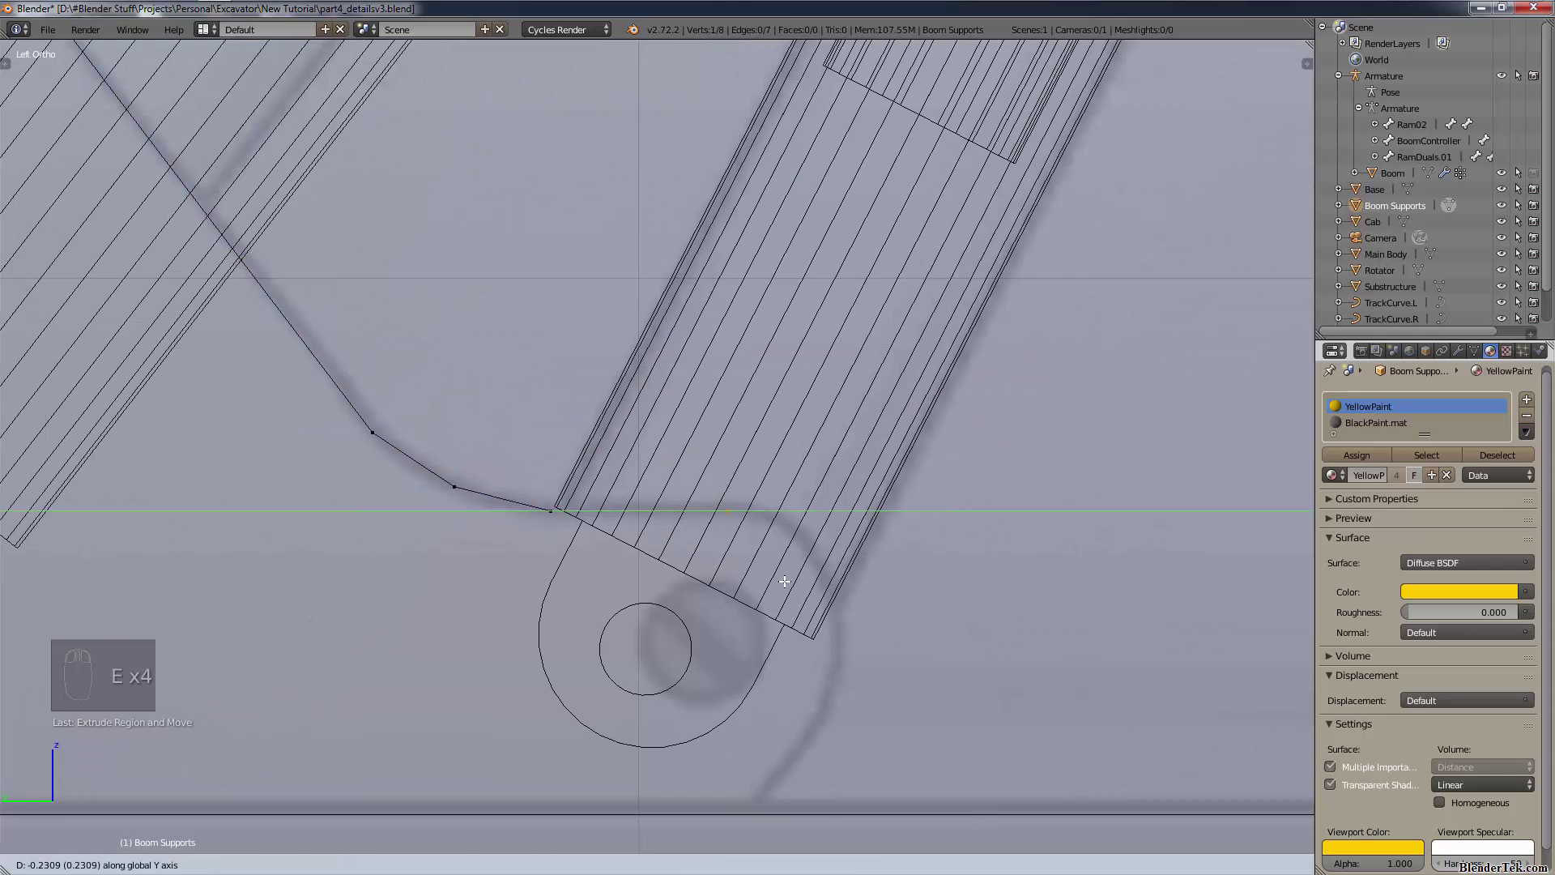
pyautogui.click(813, 590)
# - Extrude vertices around the support's rounded front end and down to just above the substructure's top line
pyautogui.press('e')
pyautogui.click(846, 578)
pyautogui.press('e')
pyautogui.click(871, 645)
pyautogui.press('e')
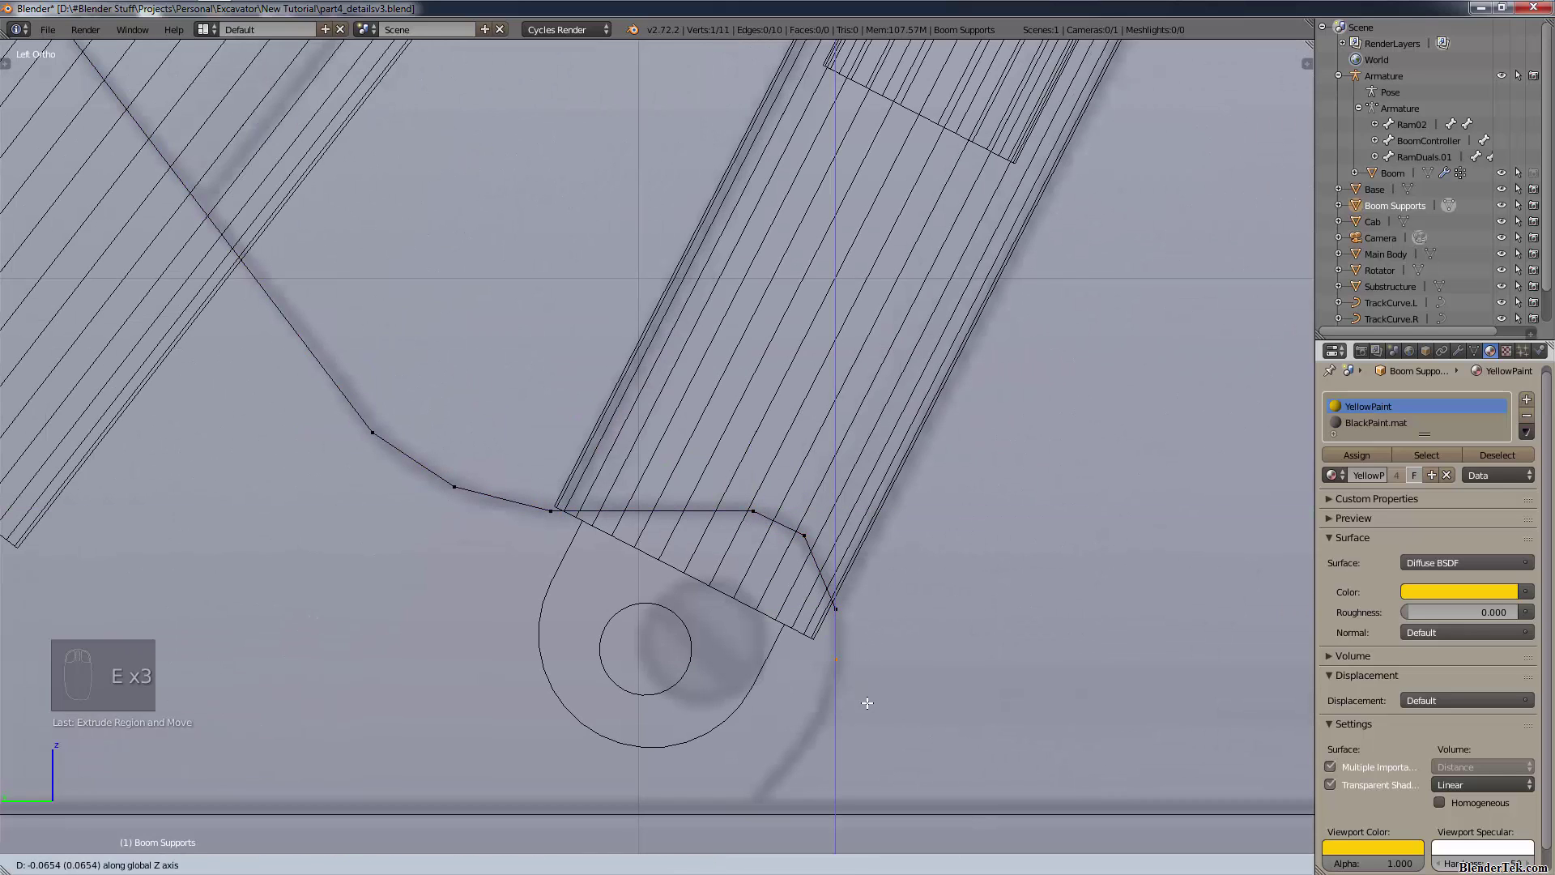
pyautogui.click(861, 704)
pyautogui.press('e')
pyautogui.click(851, 763)
pyautogui.press('e')
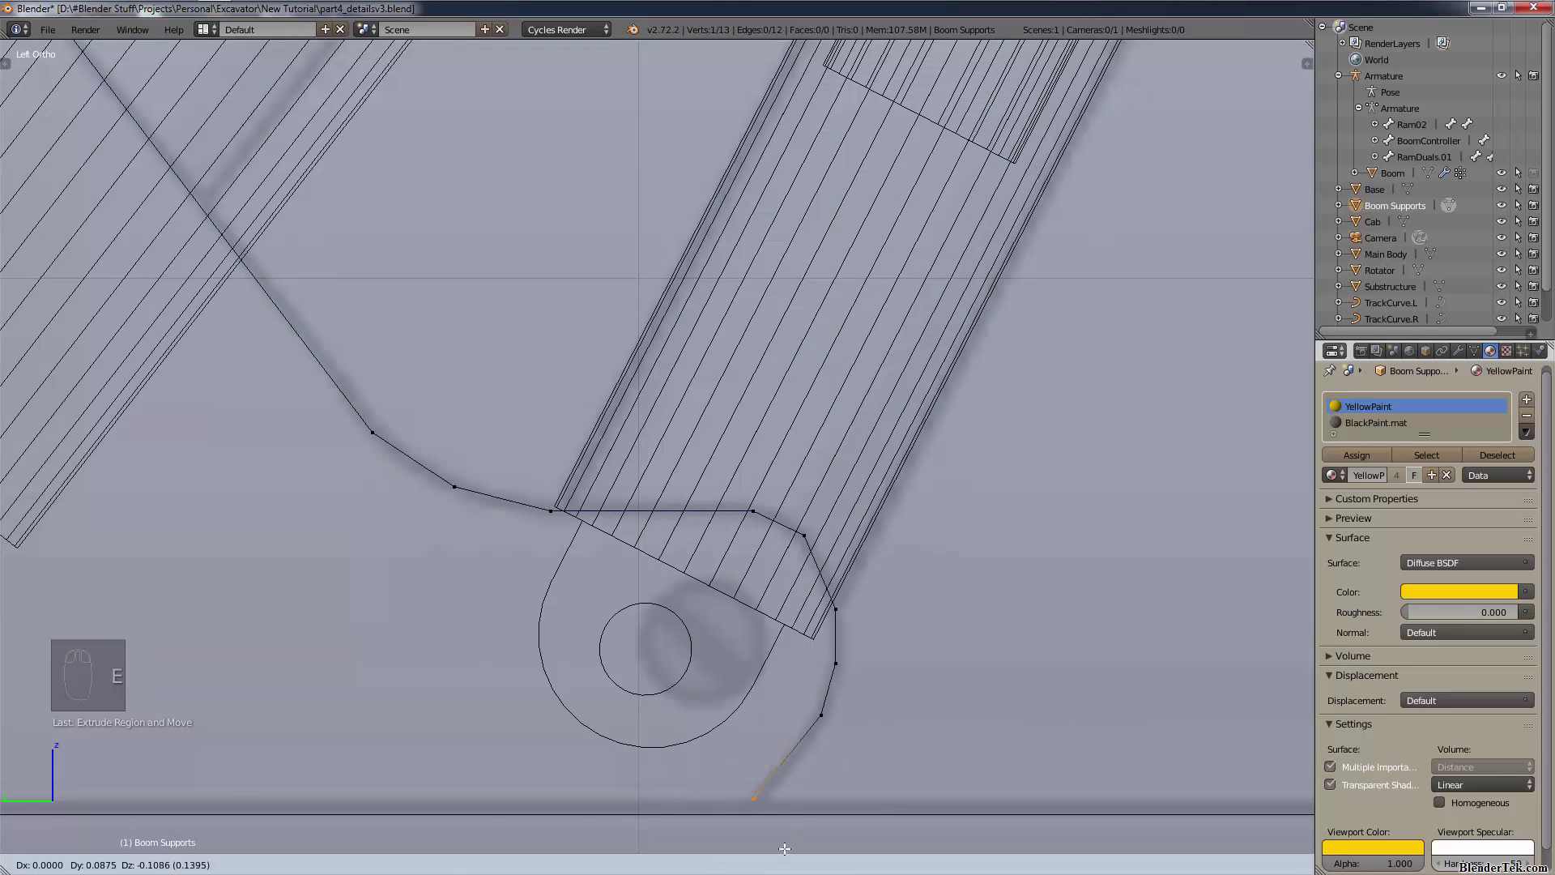
pyautogui.click(781, 848)
# - Set the snap element to Edge and snap the outline's last vertex onto the substructure's top edge
pyautogui.click(576, 864)
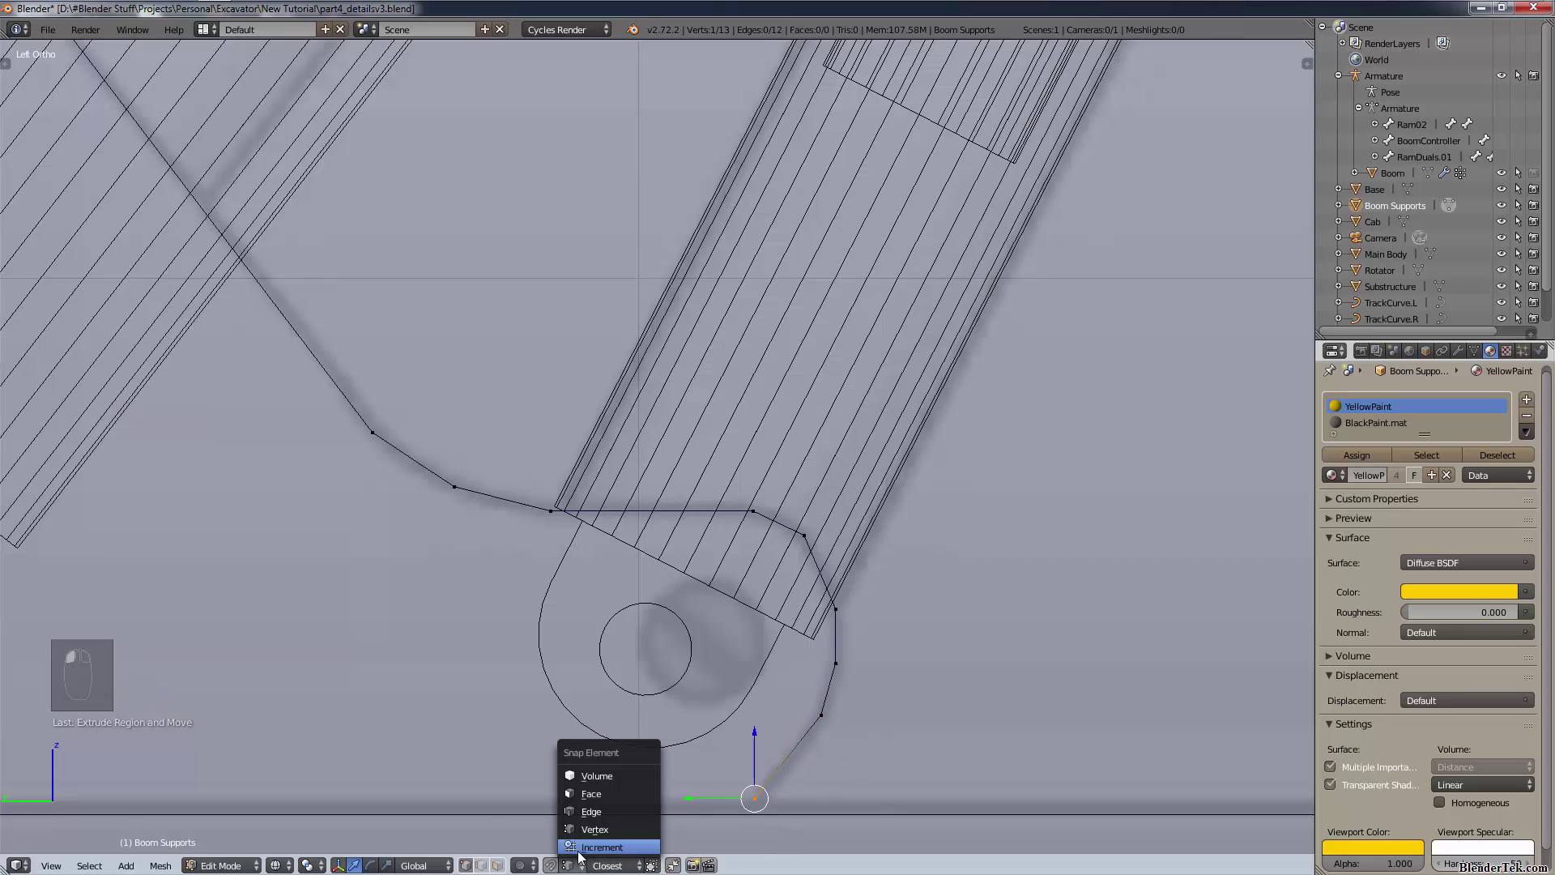
pyautogui.click(600, 813)
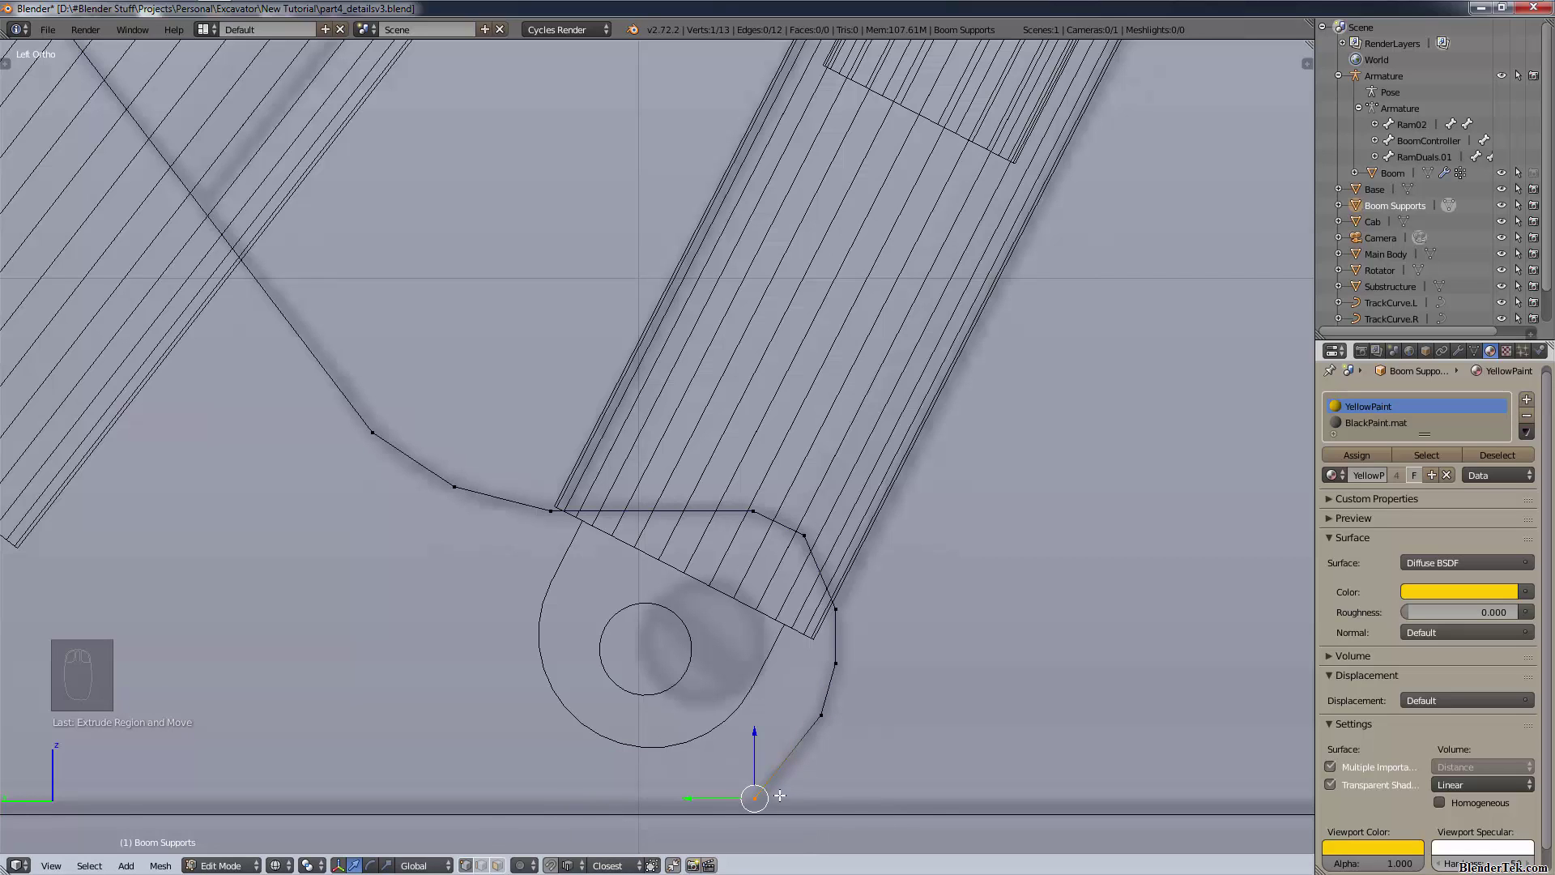
pyautogui.press('g')
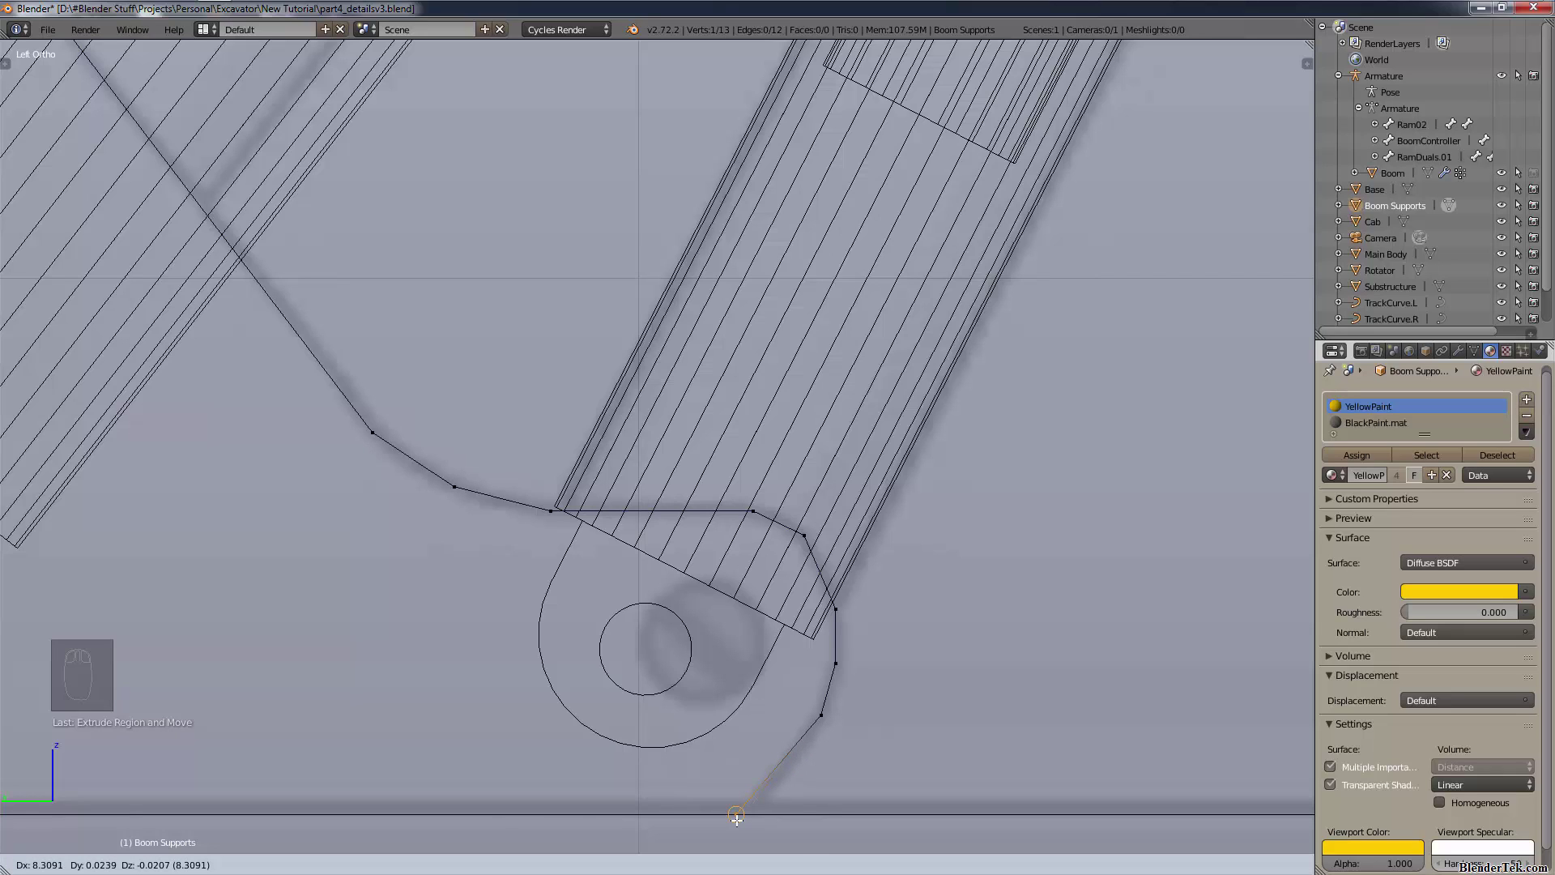
pyautogui.click(740, 815)
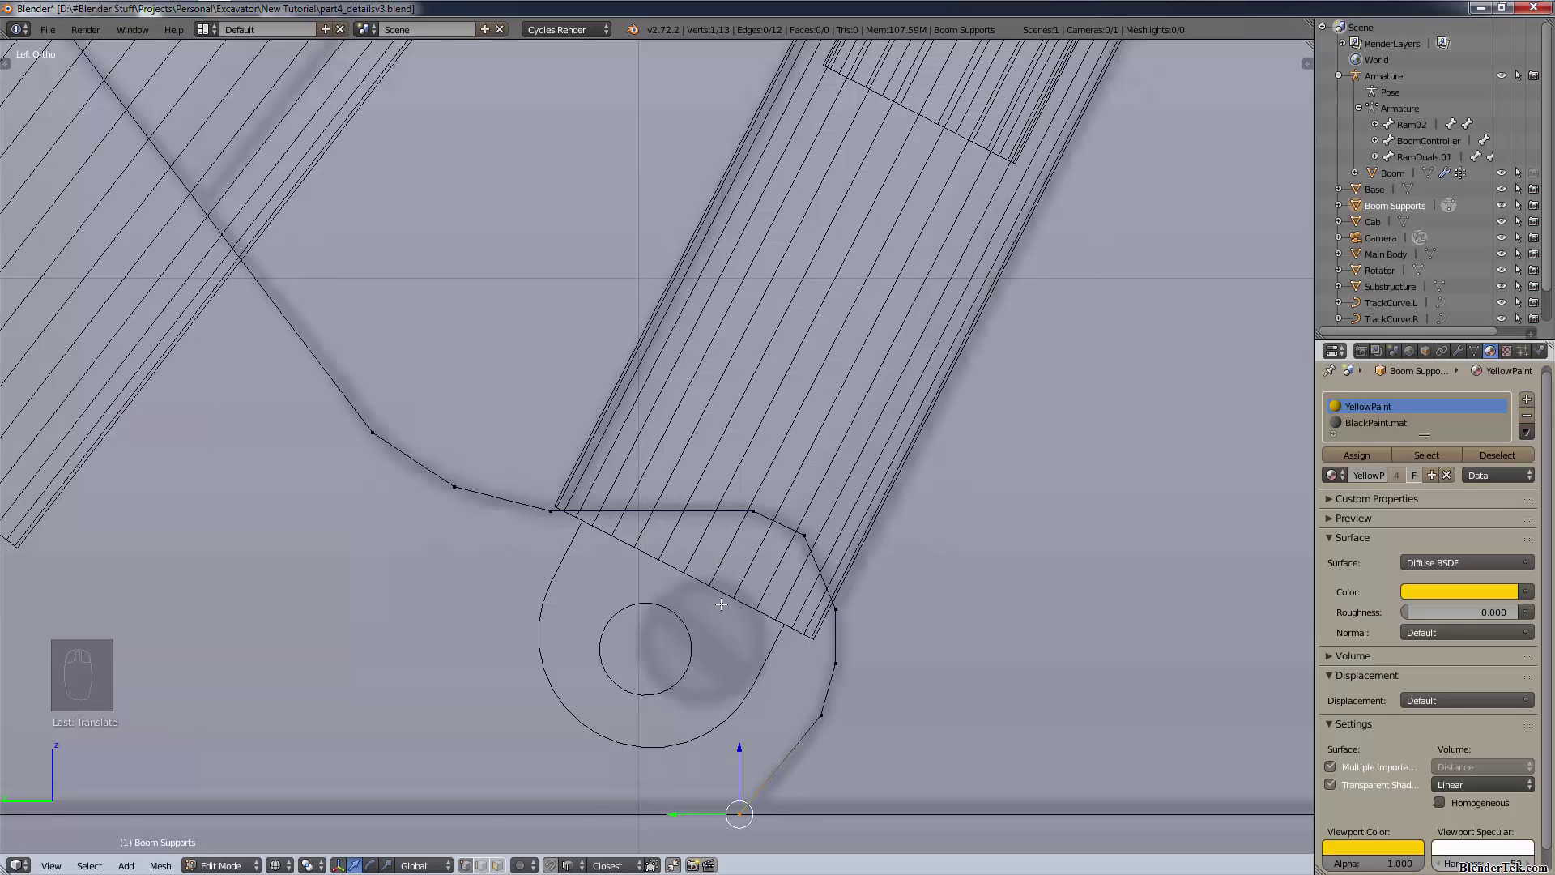
# - Set the snap element to Vertex and extrude the bottom edge back along Y, snapping it in line with the outline's first vertex
pyautogui.scroll(-4, 721, 604)
pyautogui.keyDown('shift'); pyautogui.moveTo(709, 605); pyautogui.dragTo(885, 676, button='middle'); pyautogui.keyUp('shift')
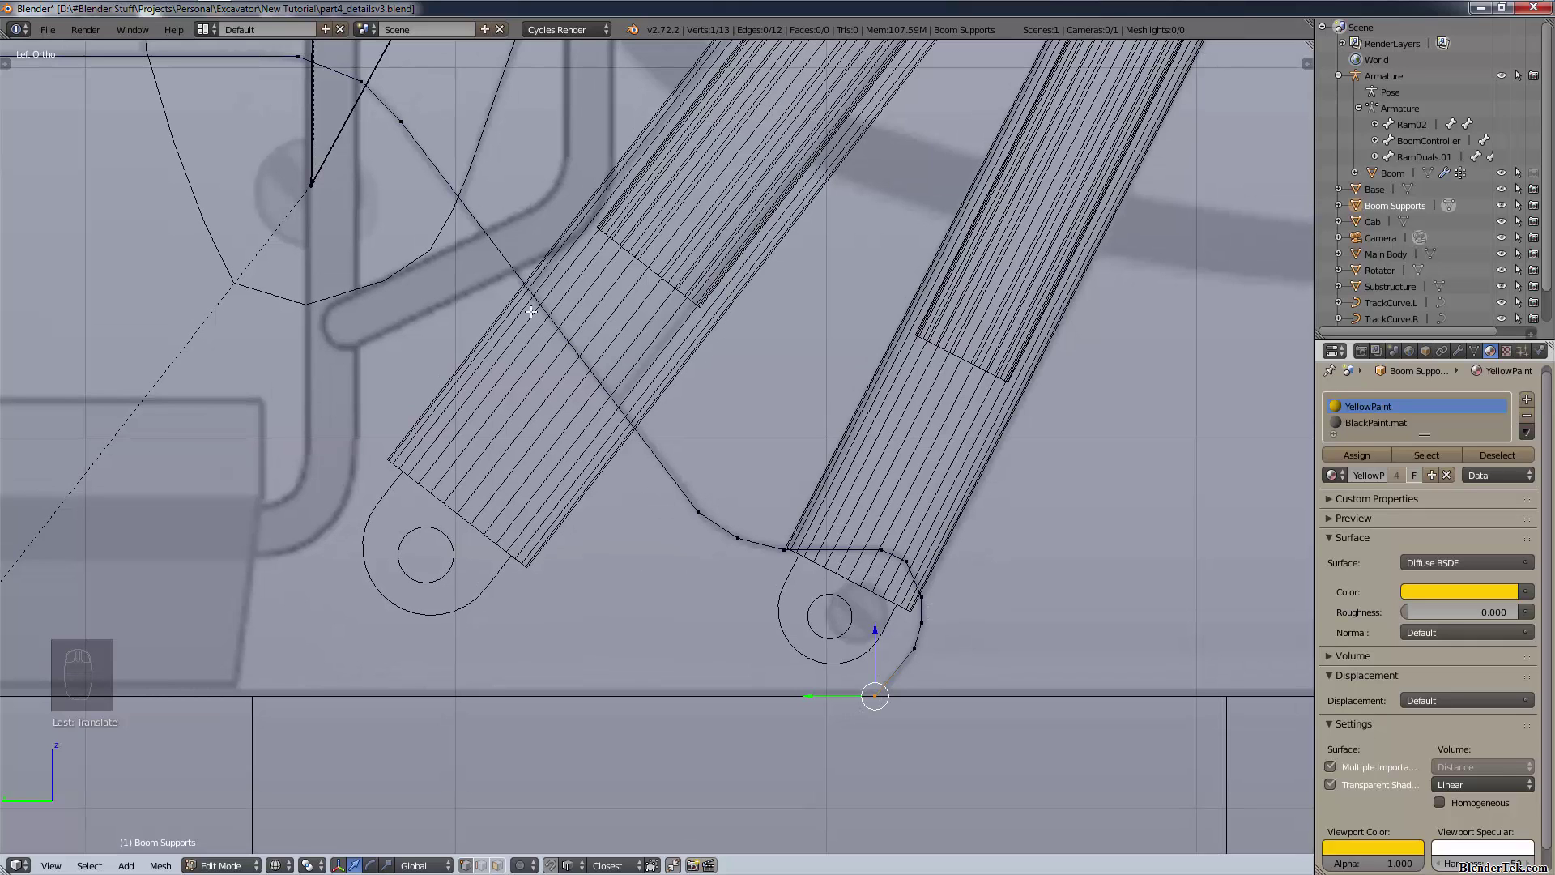
pyautogui.scroll(-1, 531, 311)
pyautogui.keyDown('shift'); pyautogui.moveTo(838, 622); pyautogui.dragTo(1212, 662, button='middle'); pyautogui.keyUp('shift')
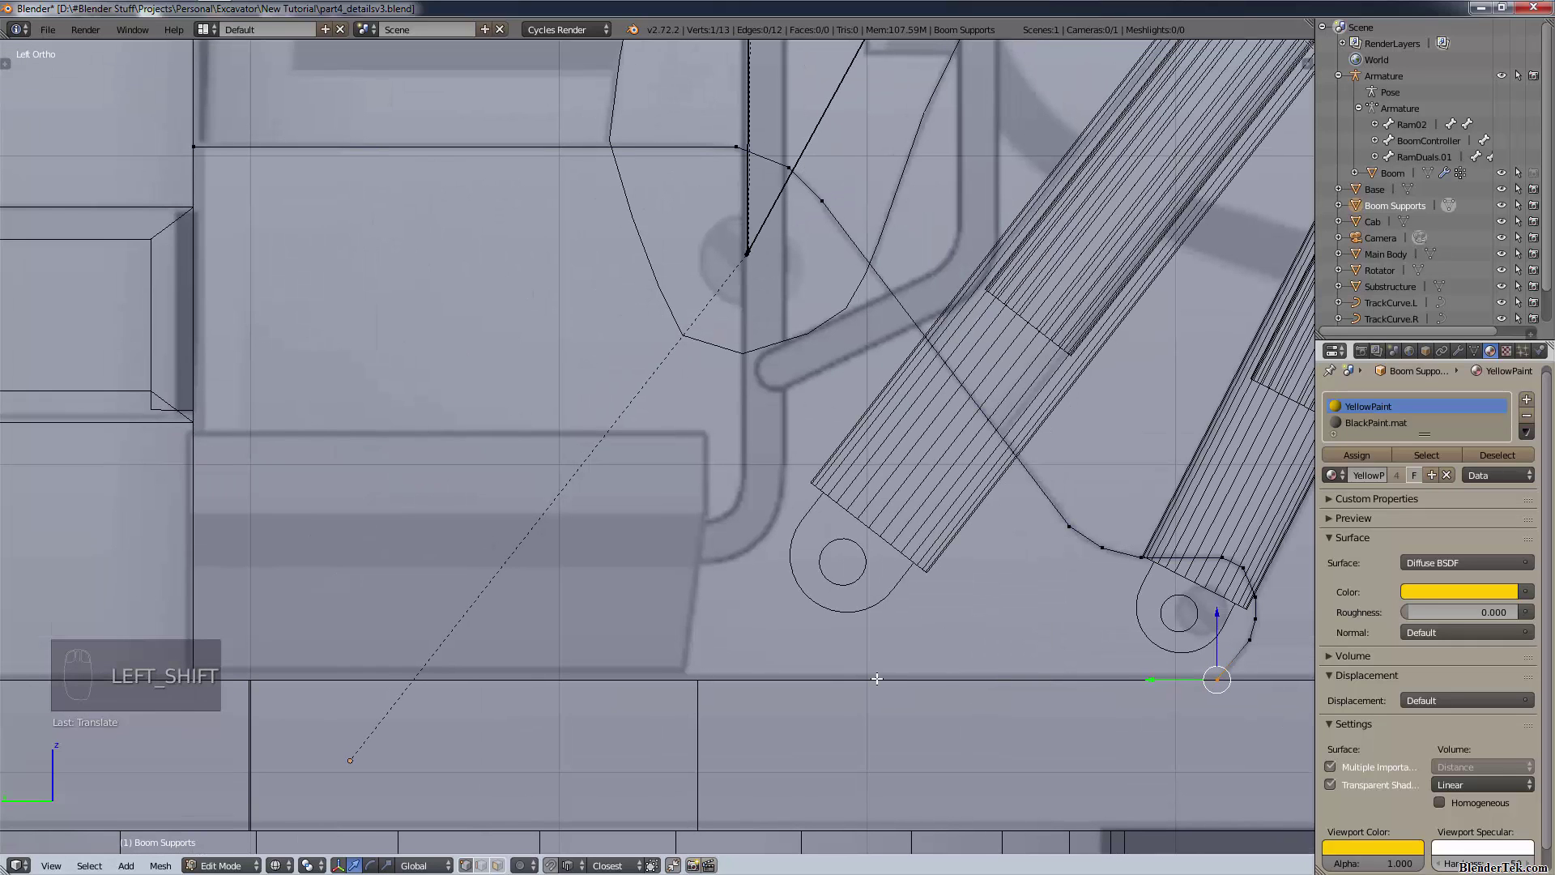
pyautogui.click(568, 865)
pyautogui.click(595, 827)
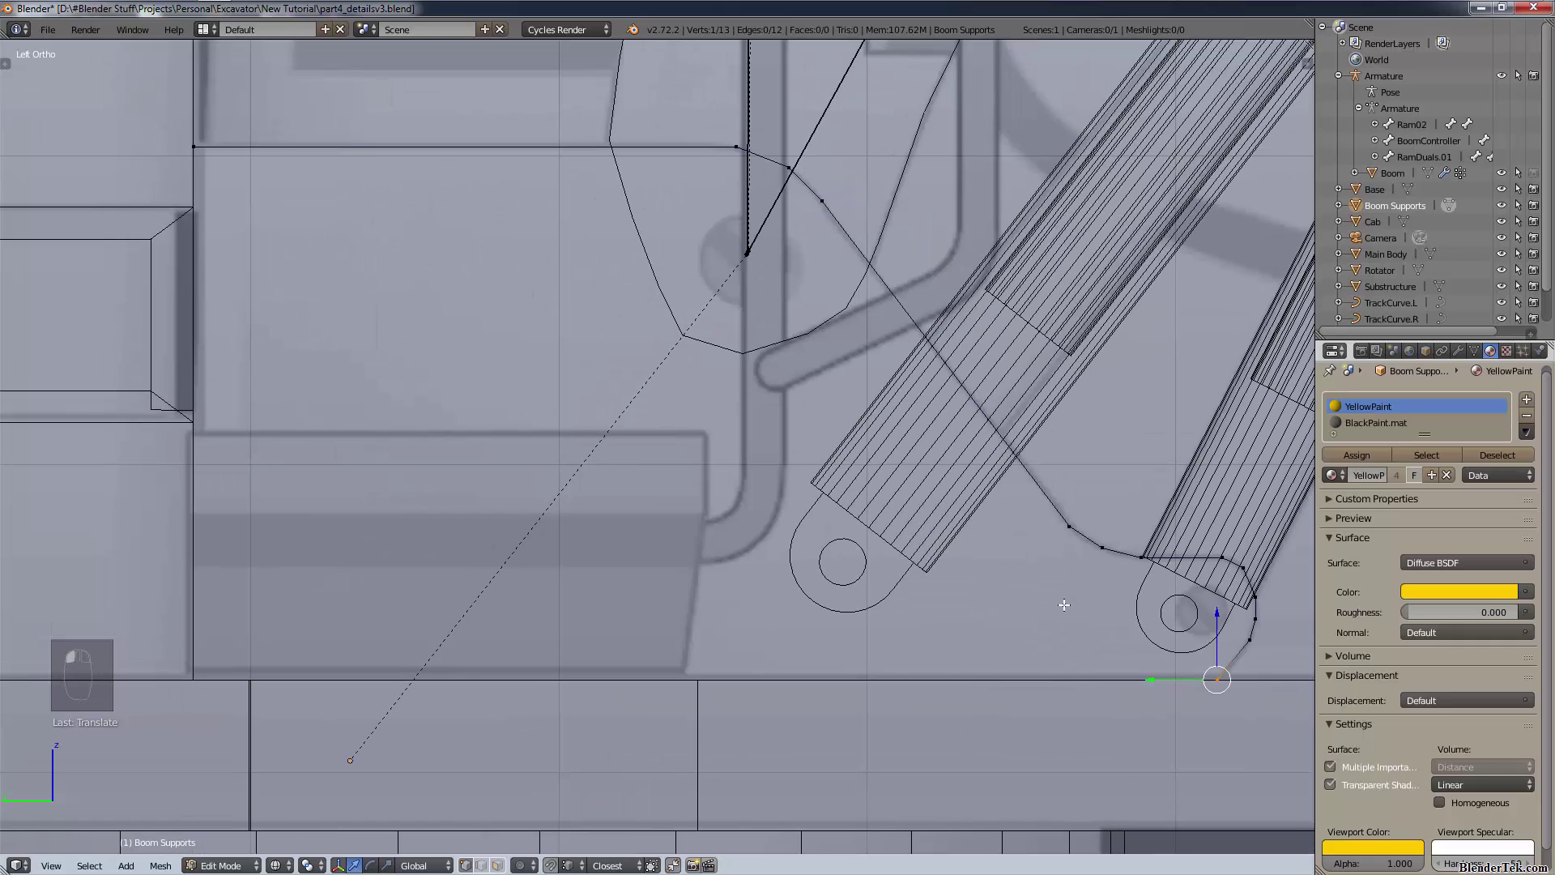
pyautogui.press('e')
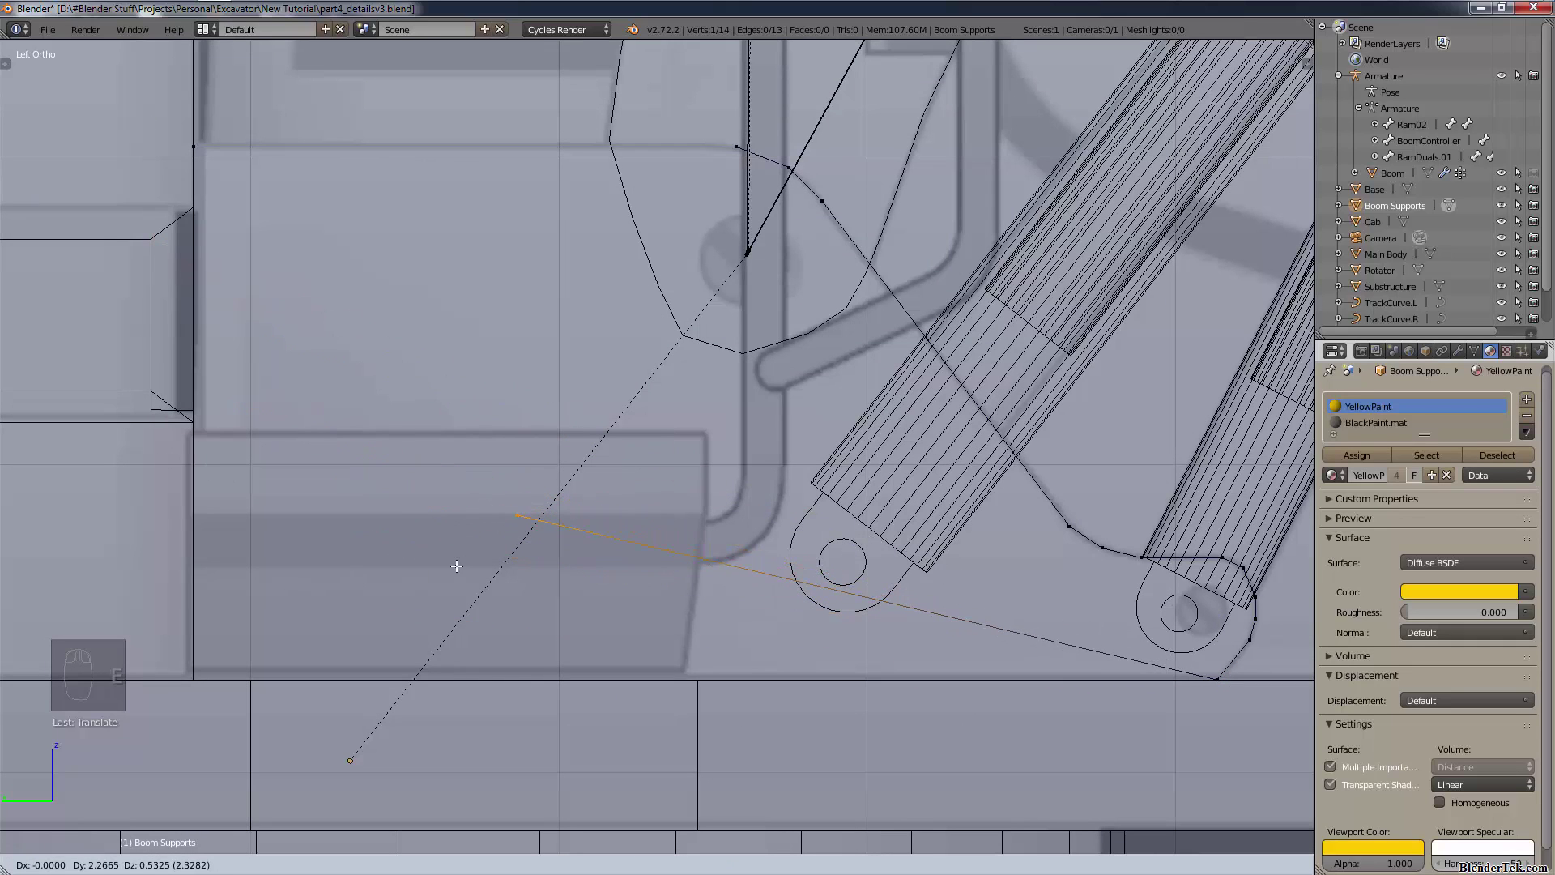
pyautogui.press('y')
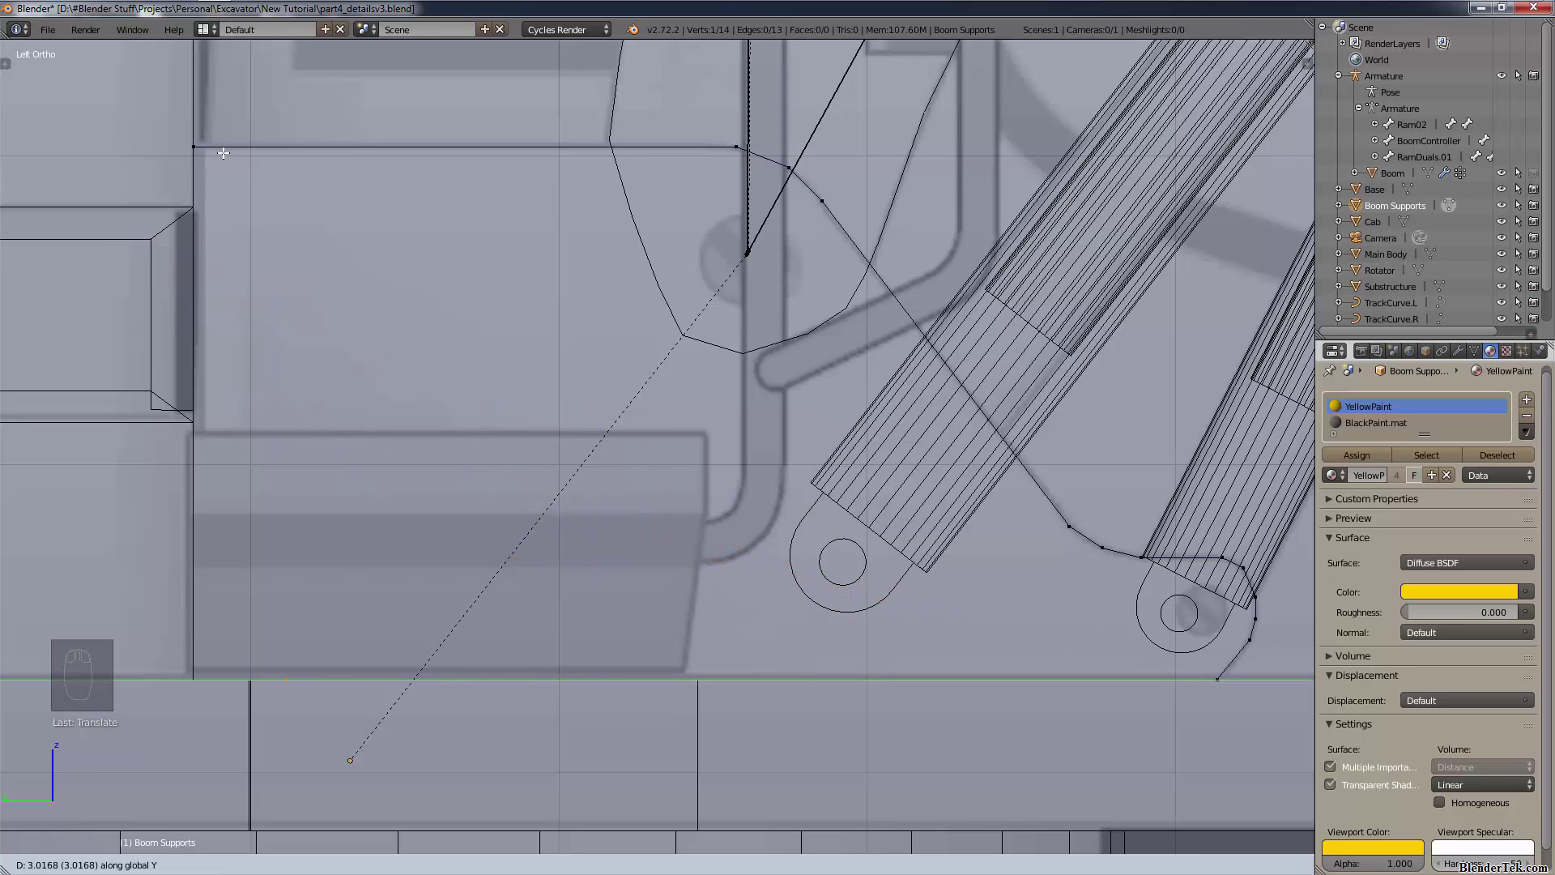
pyautogui.click(203, 157)
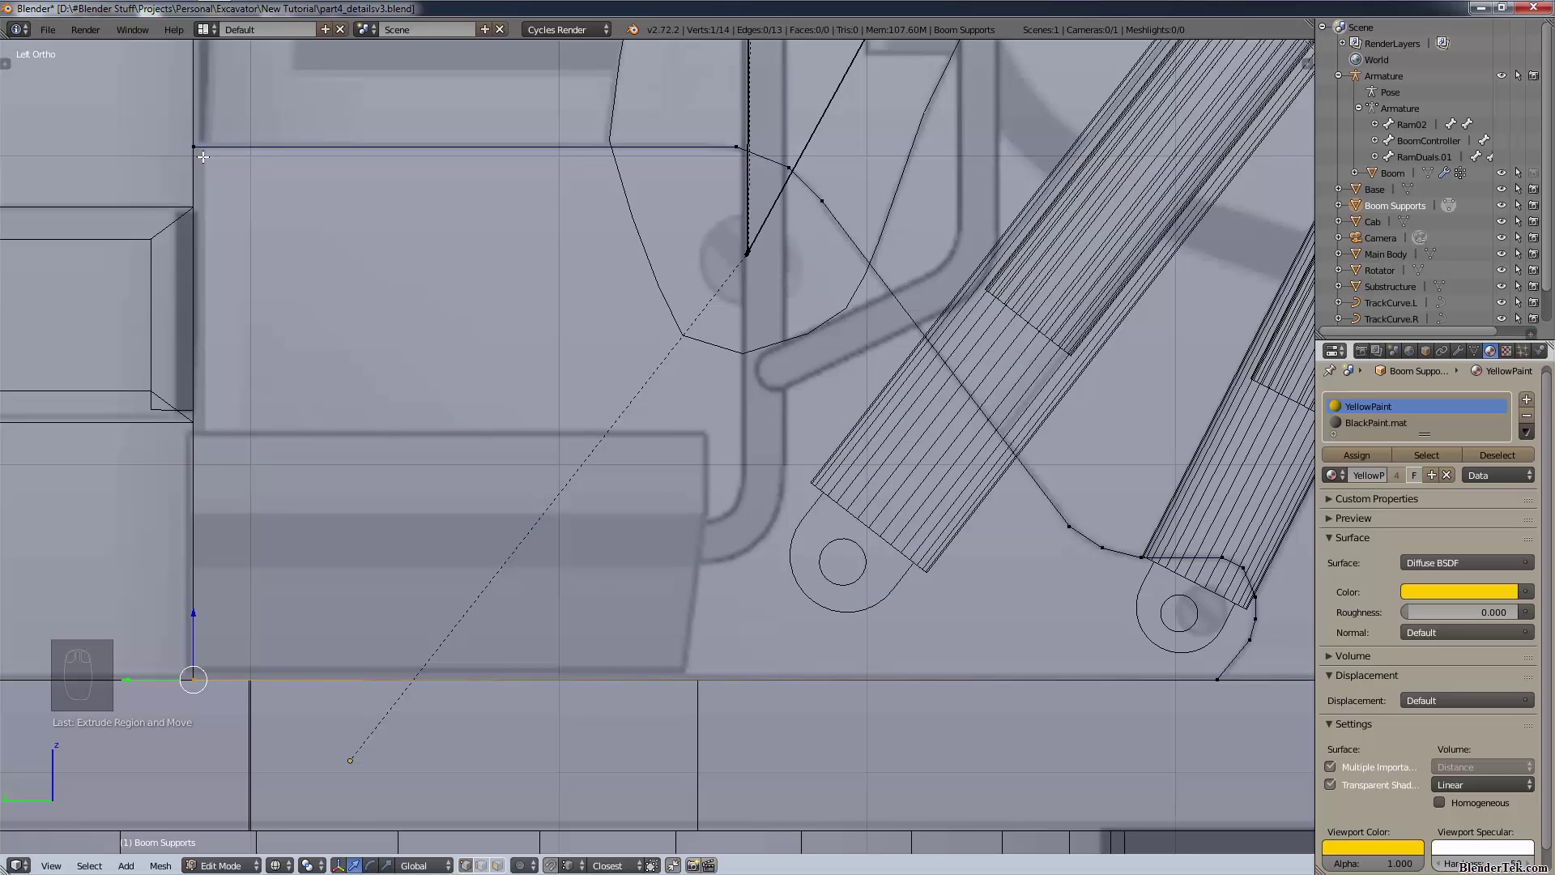
# - Join the bottom rear vertex to the first vertex with an edge to close the support outline
pyautogui.keyDown('shift'); pyautogui.rightClick(203, 156); pyautogui.keyUp('shift')
pyautogui.press('f')
pyautogui.press('f')
pyautogui.press('a')
pyautogui.moveTo(364, 232); pyautogui.dragTo(584, 239, button='middle')
pyautogui.press('a')
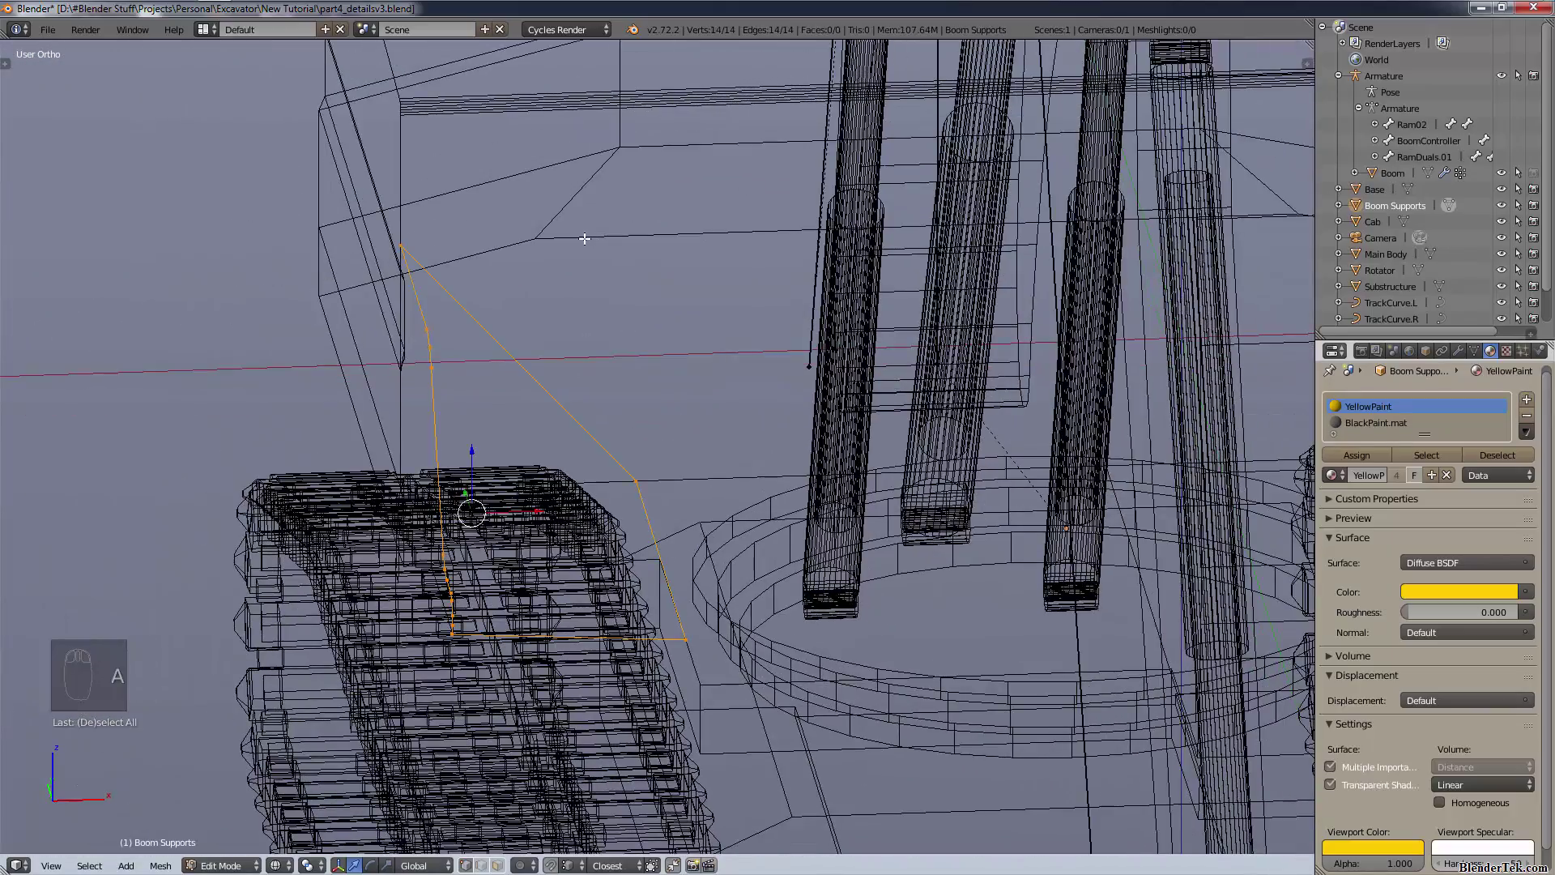
# - Select the outline's two bottom vertices and snap them along X to the upper rear vertex so the profile is flat
pyautogui.moveTo(572, 236); pyautogui.dragTo(632, 377, button='middle')
pyautogui.press('a')
pyautogui.press('c')
pyautogui.click(662, 401)
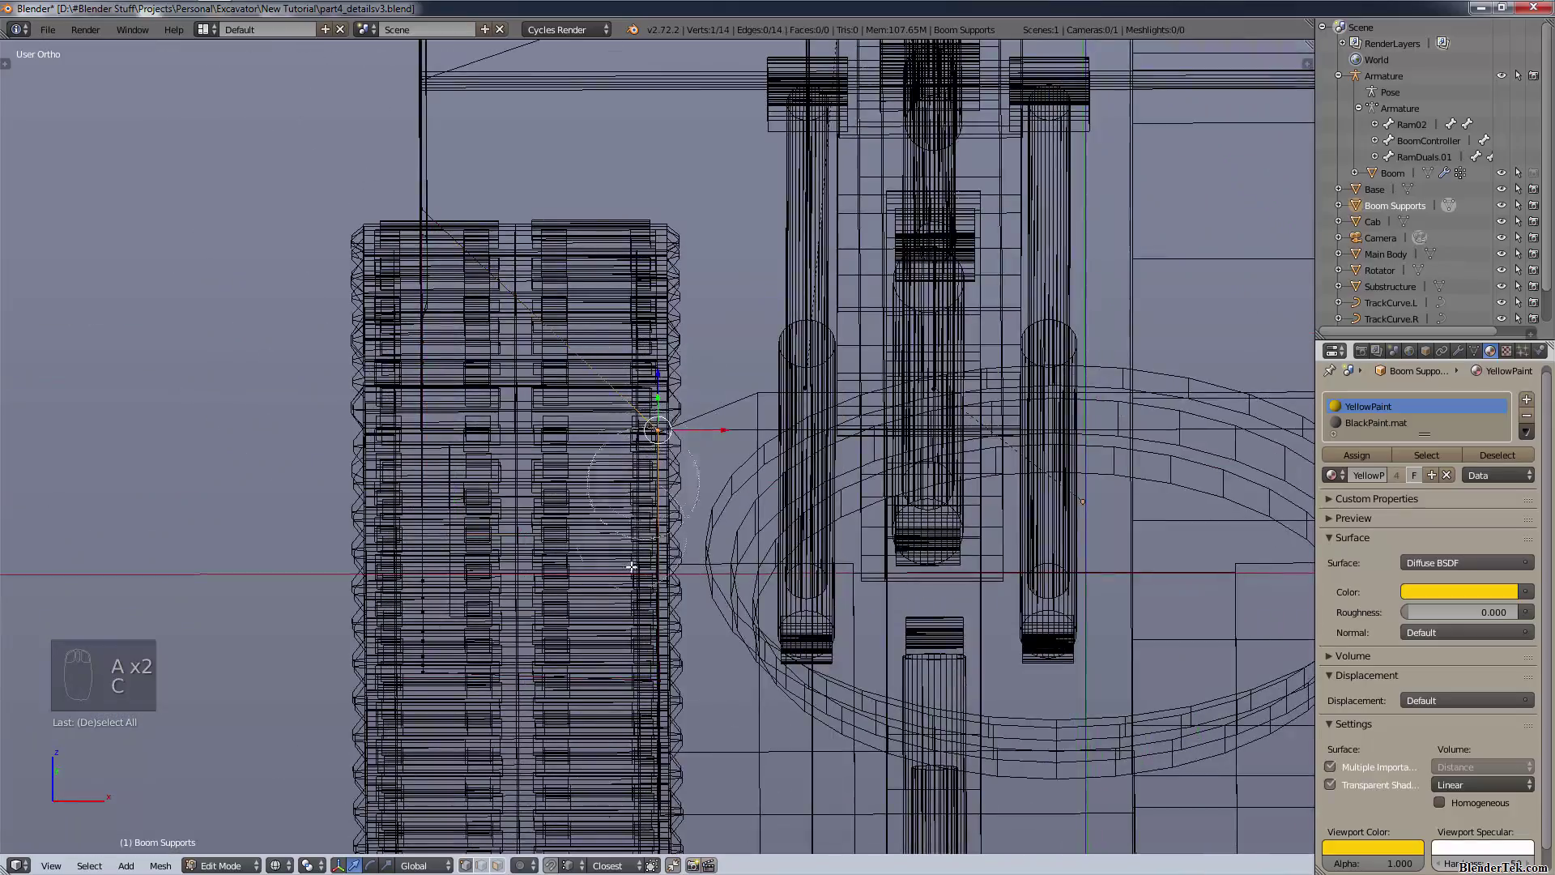
pyautogui.click(628, 672)
pyautogui.rightClick(627, 686)
pyautogui.moveTo(555, 595); pyautogui.dragTo(521, 444, button='middle')
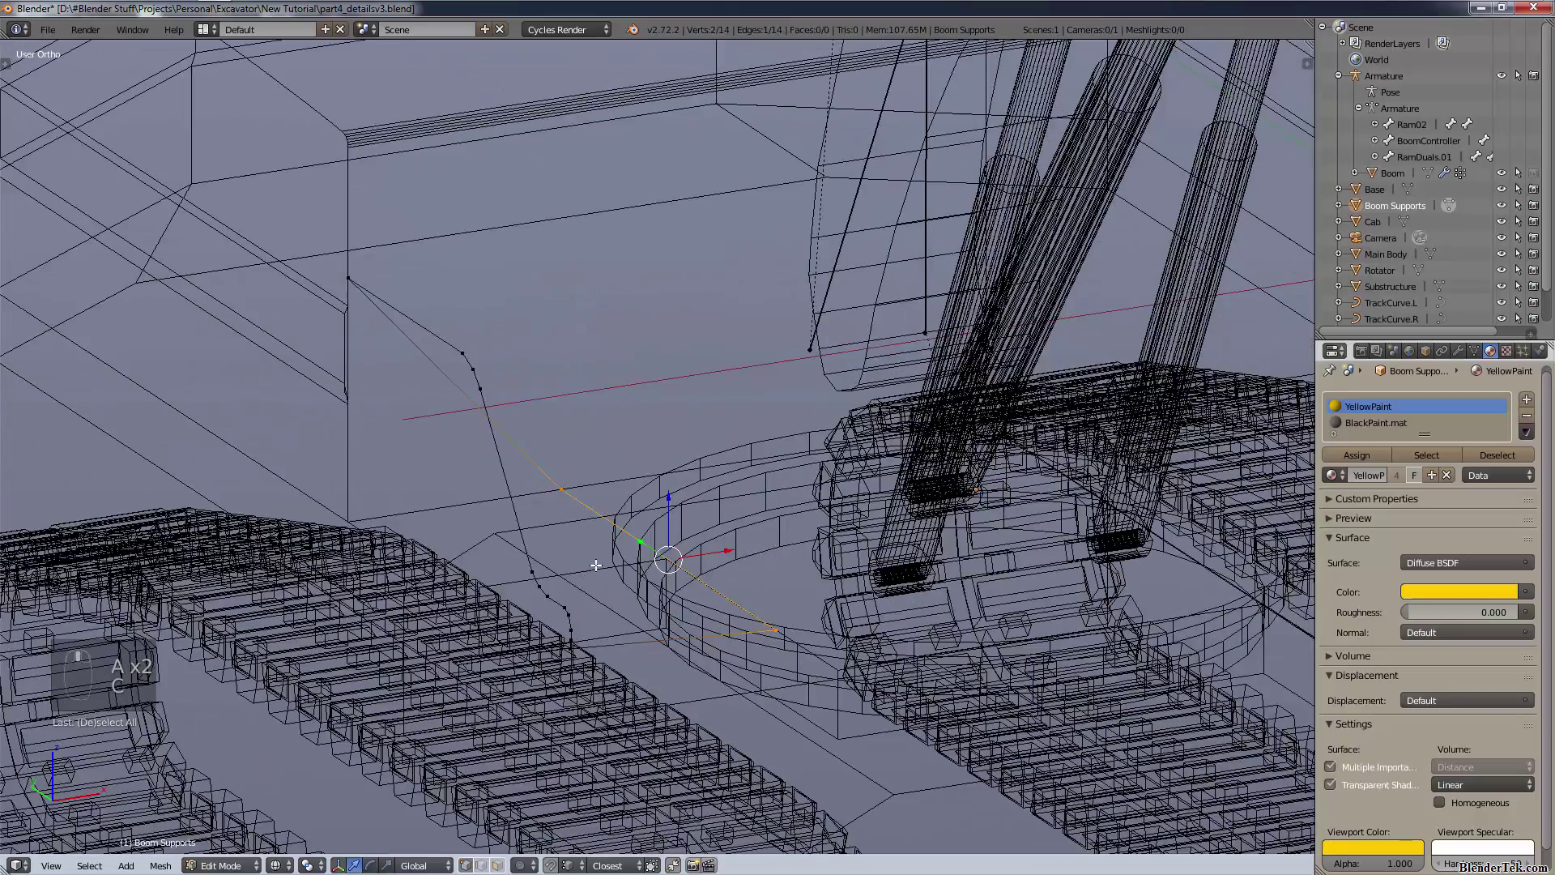
pyautogui.press('g')
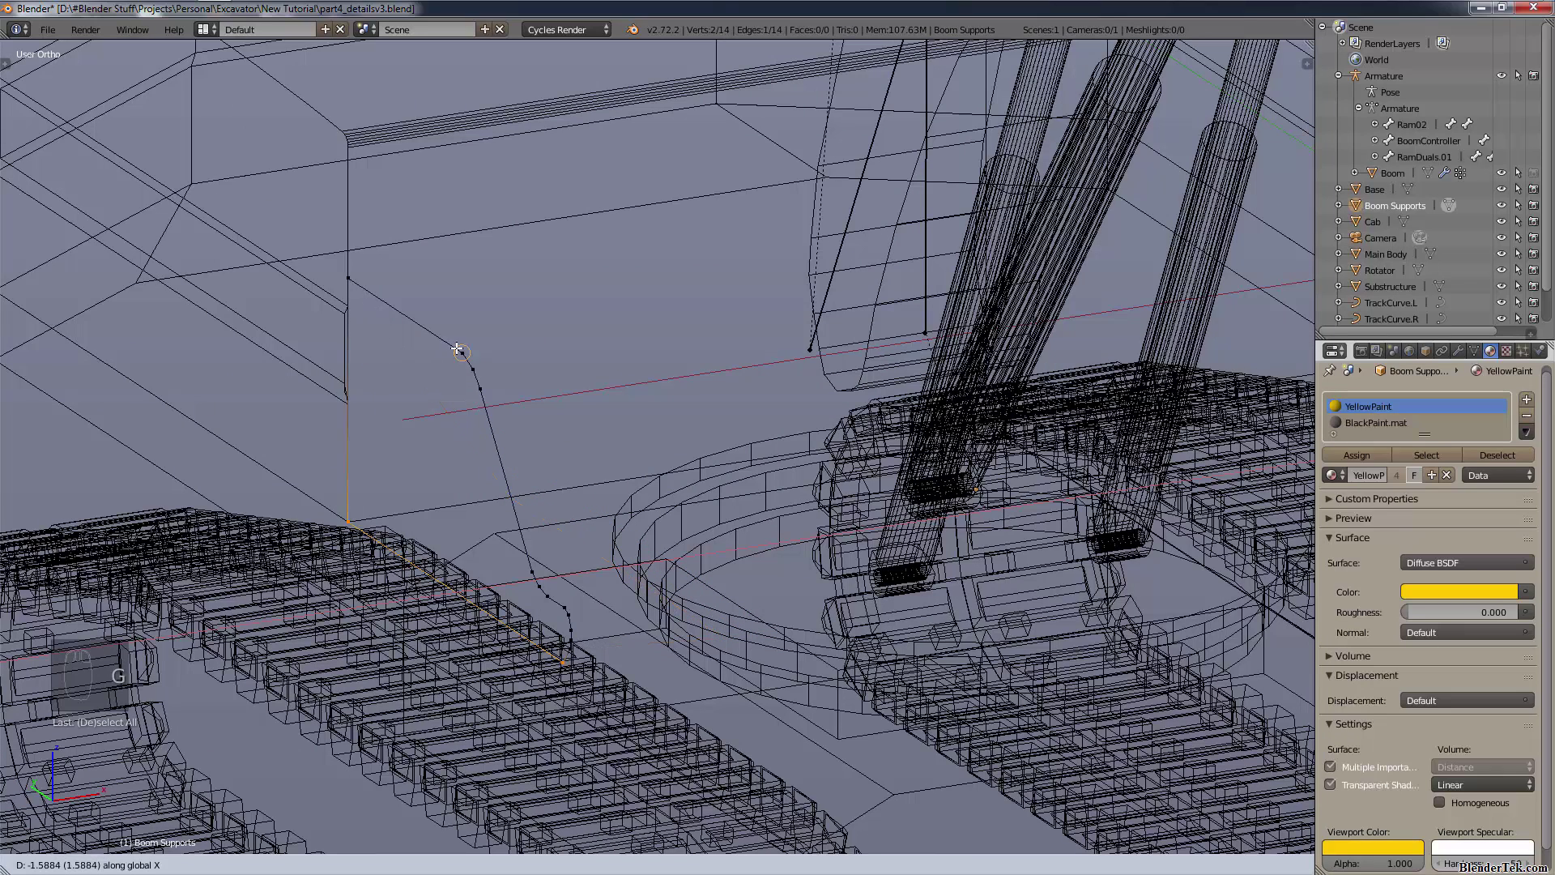
pyautogui.click(350, 281)
# - Select the whole outline and, in top view, move it along X to the outer edge of the support plate beside the boom
pyautogui.press('a')
pyautogui.press('a')
pyautogui.press('a')
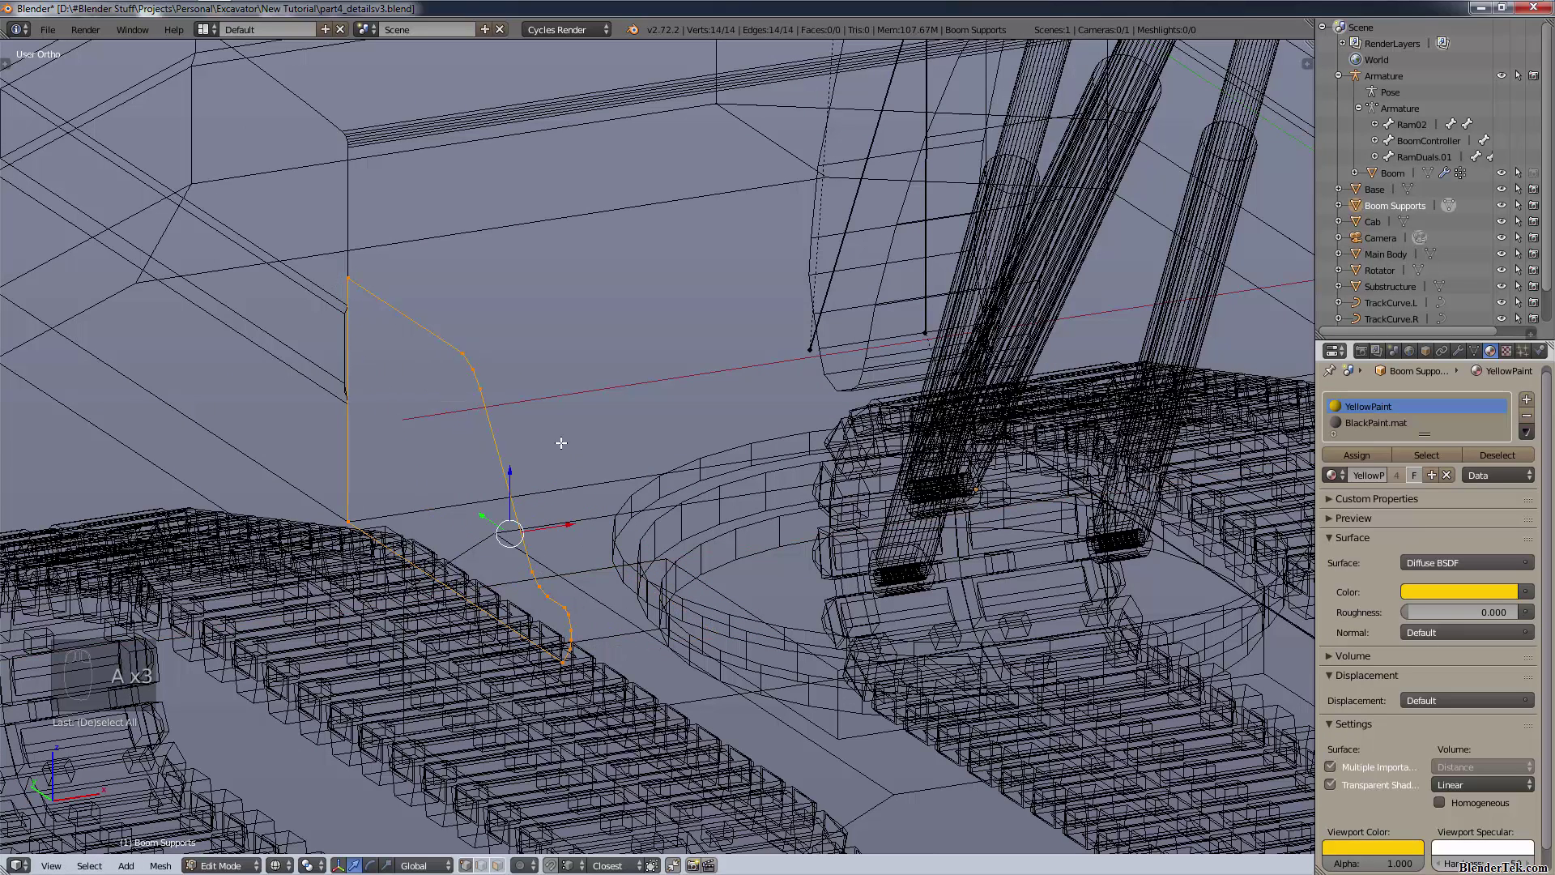
pyautogui.press('KP_7')
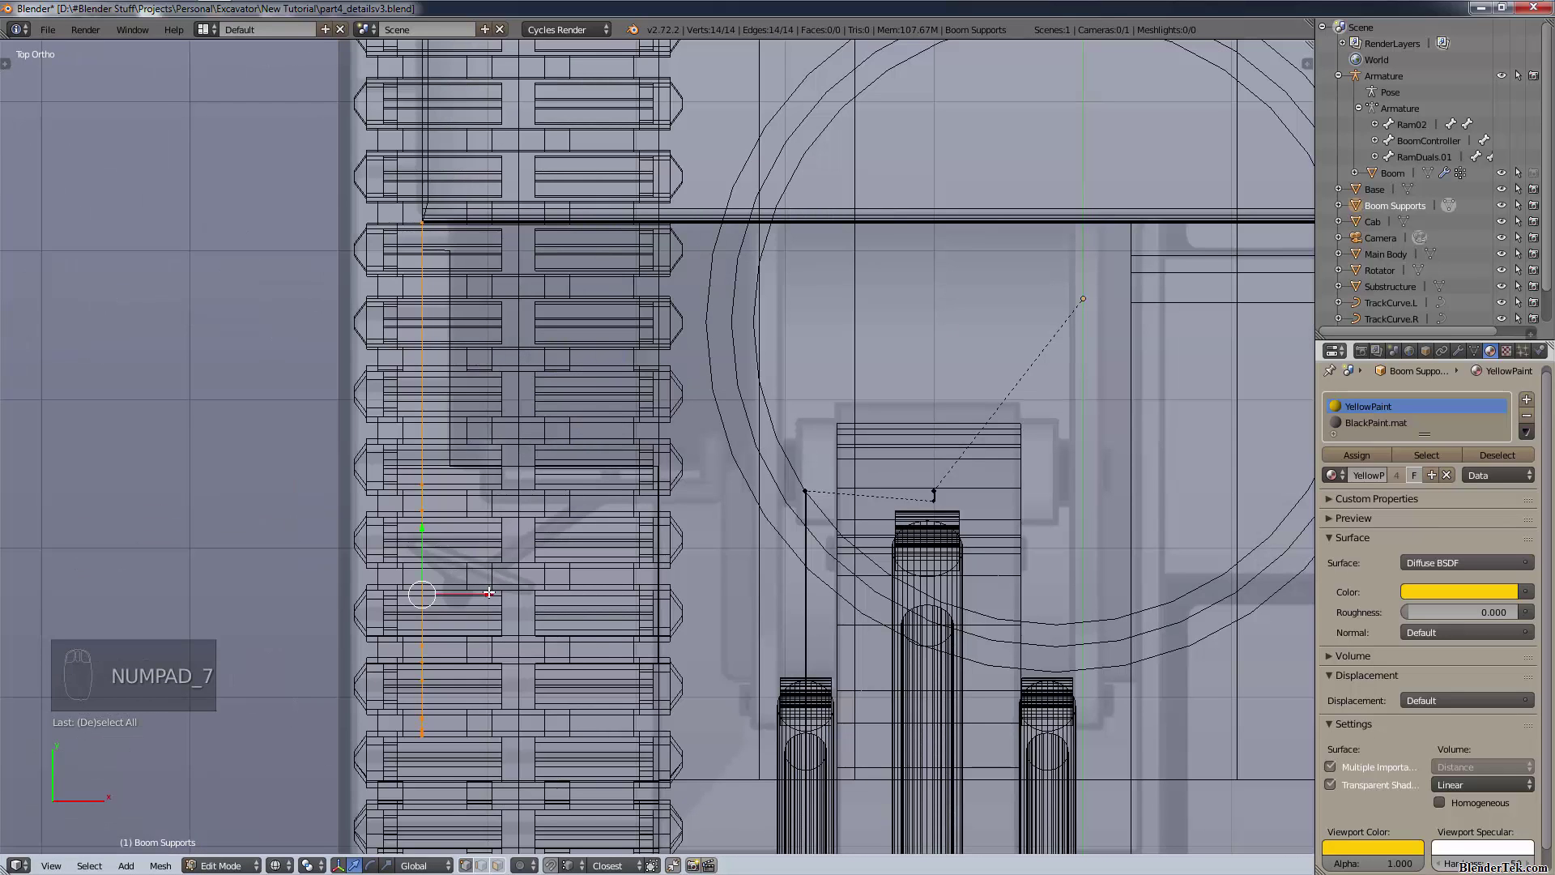
pyautogui.moveTo(489, 592); pyautogui.dragTo(821, 598)
# - Extrude the outline about 0.14 along X to give the support plate thickness
pyautogui.press('e')
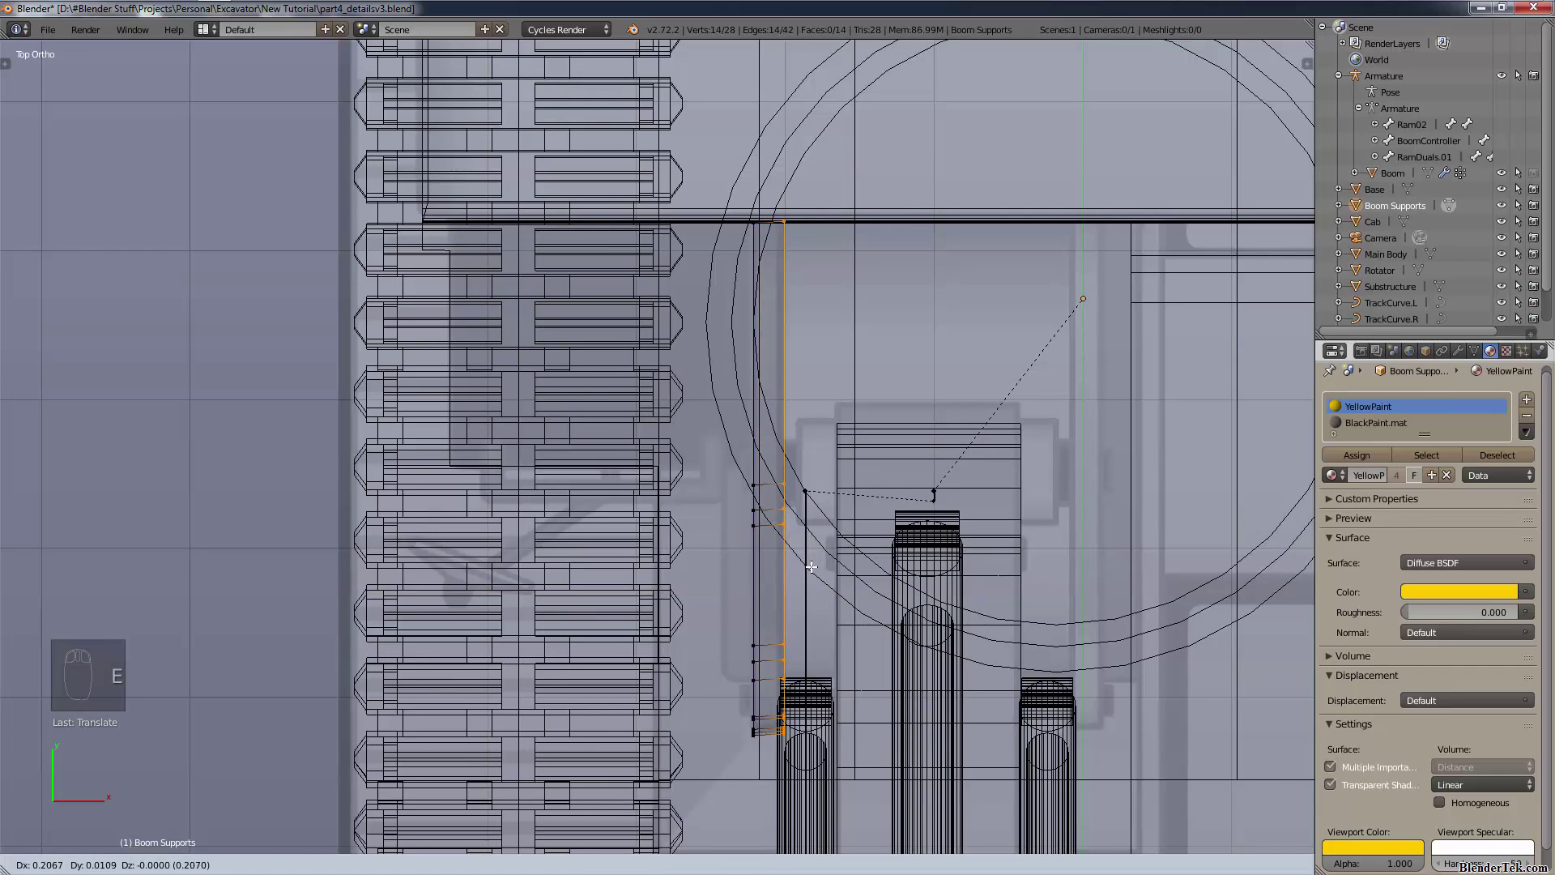
pyautogui.press('x')
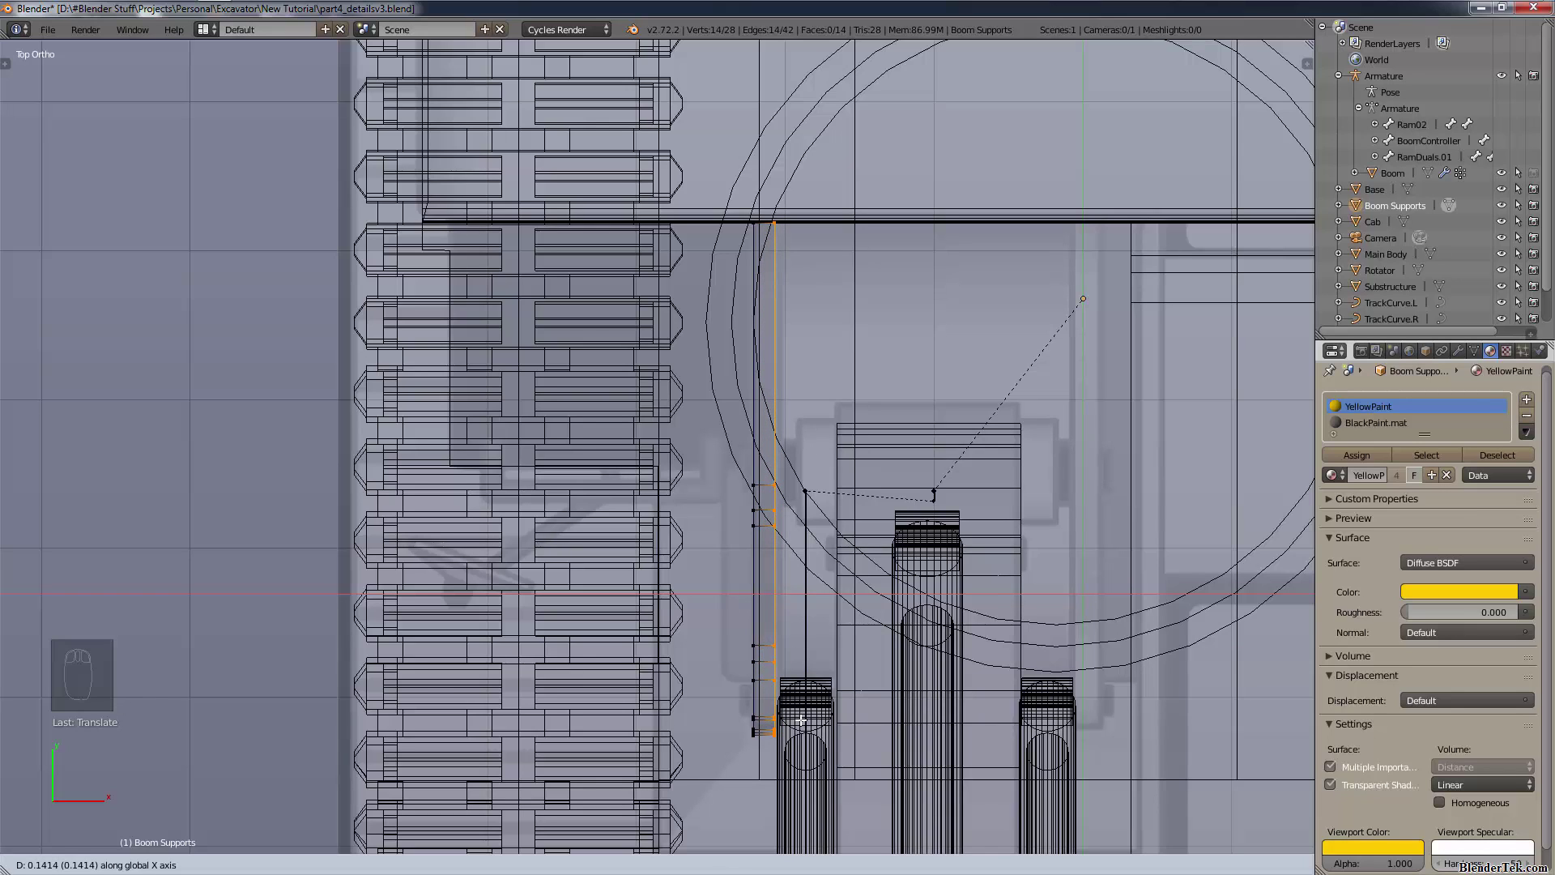
pyautogui.click(801, 719)
# - Move the extruded inner side about 0.03 further along X, up to the neighbouring ram
pyautogui.scroll(5, 826, 773)
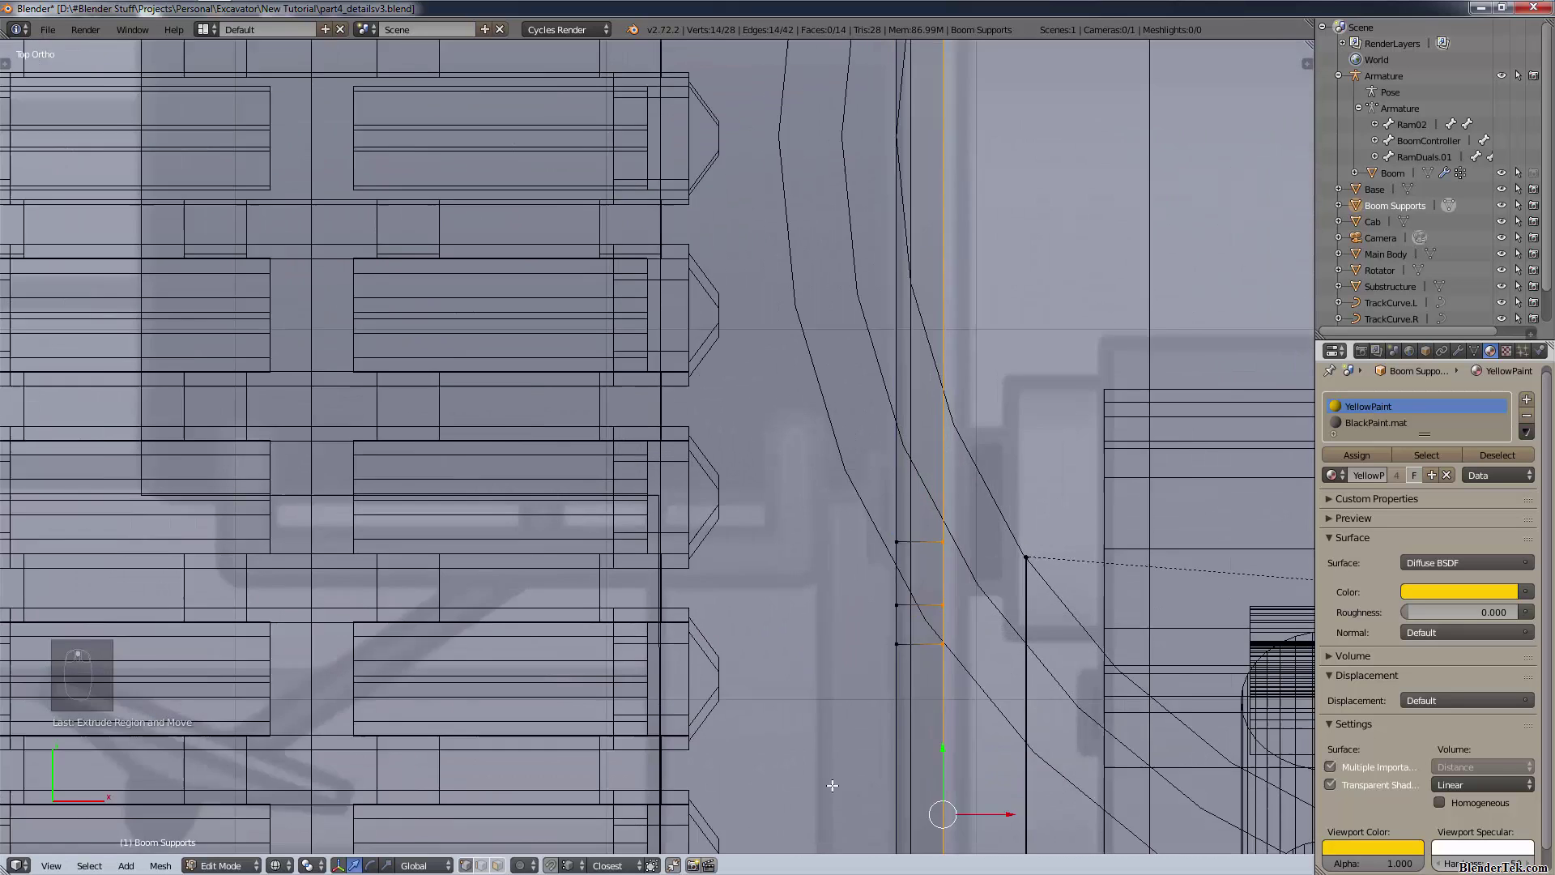
pyautogui.keyDown('shift'); pyautogui.moveTo(833, 784); pyautogui.dragTo(486, 49, button='middle'); pyautogui.keyUp('shift')
pyautogui.scroll(3, 725, 271)
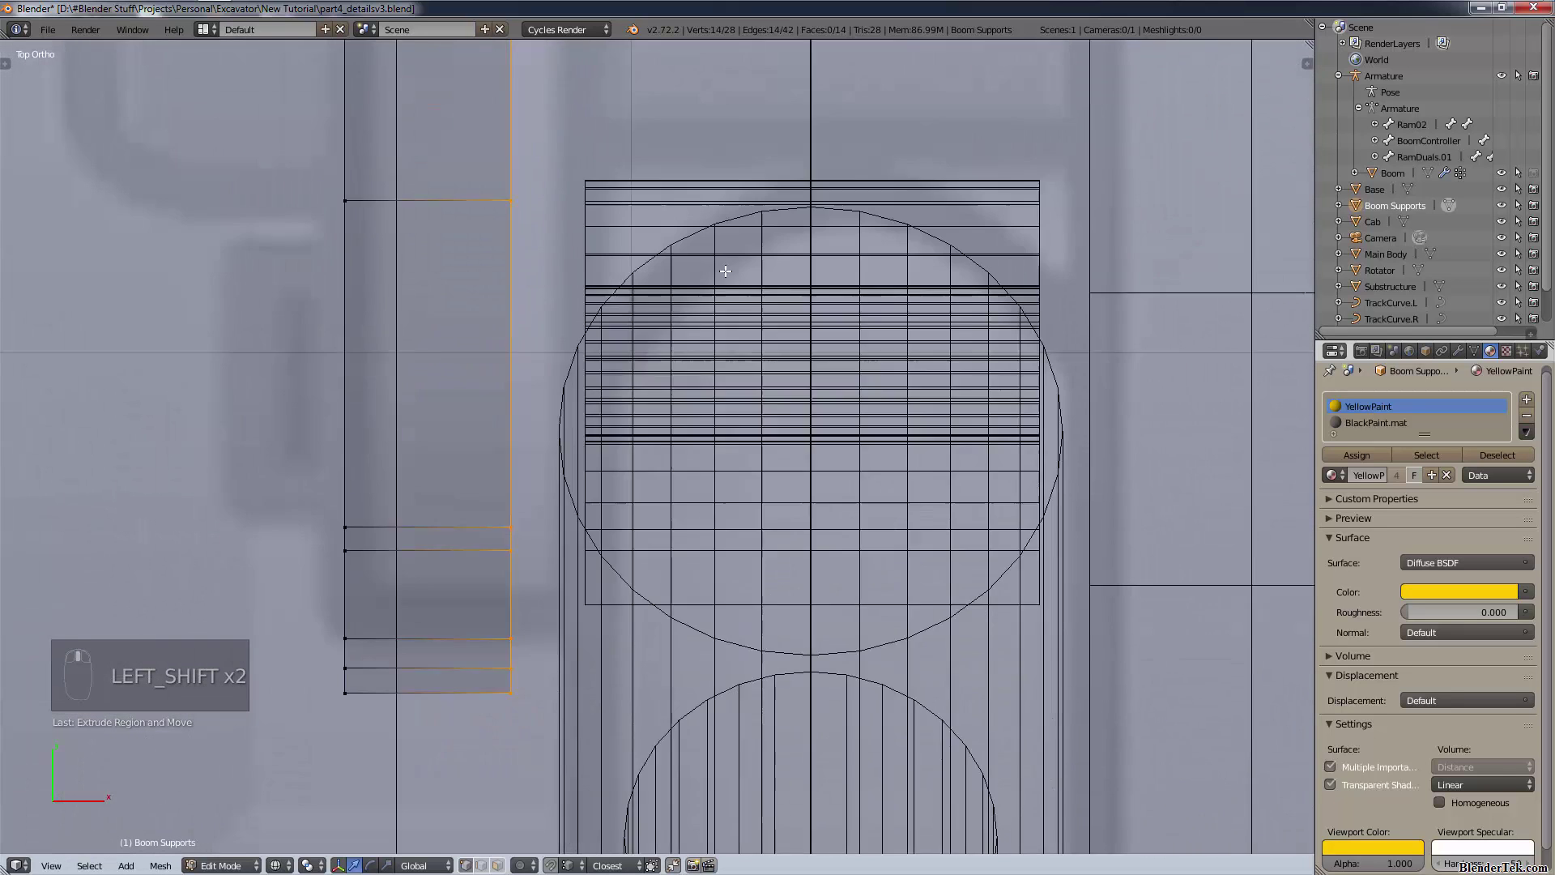
pyautogui.keyDown('shift'); pyautogui.moveTo(725, 271); pyautogui.dragTo(775, 164, button='middle'); pyautogui.keyUp('shift')
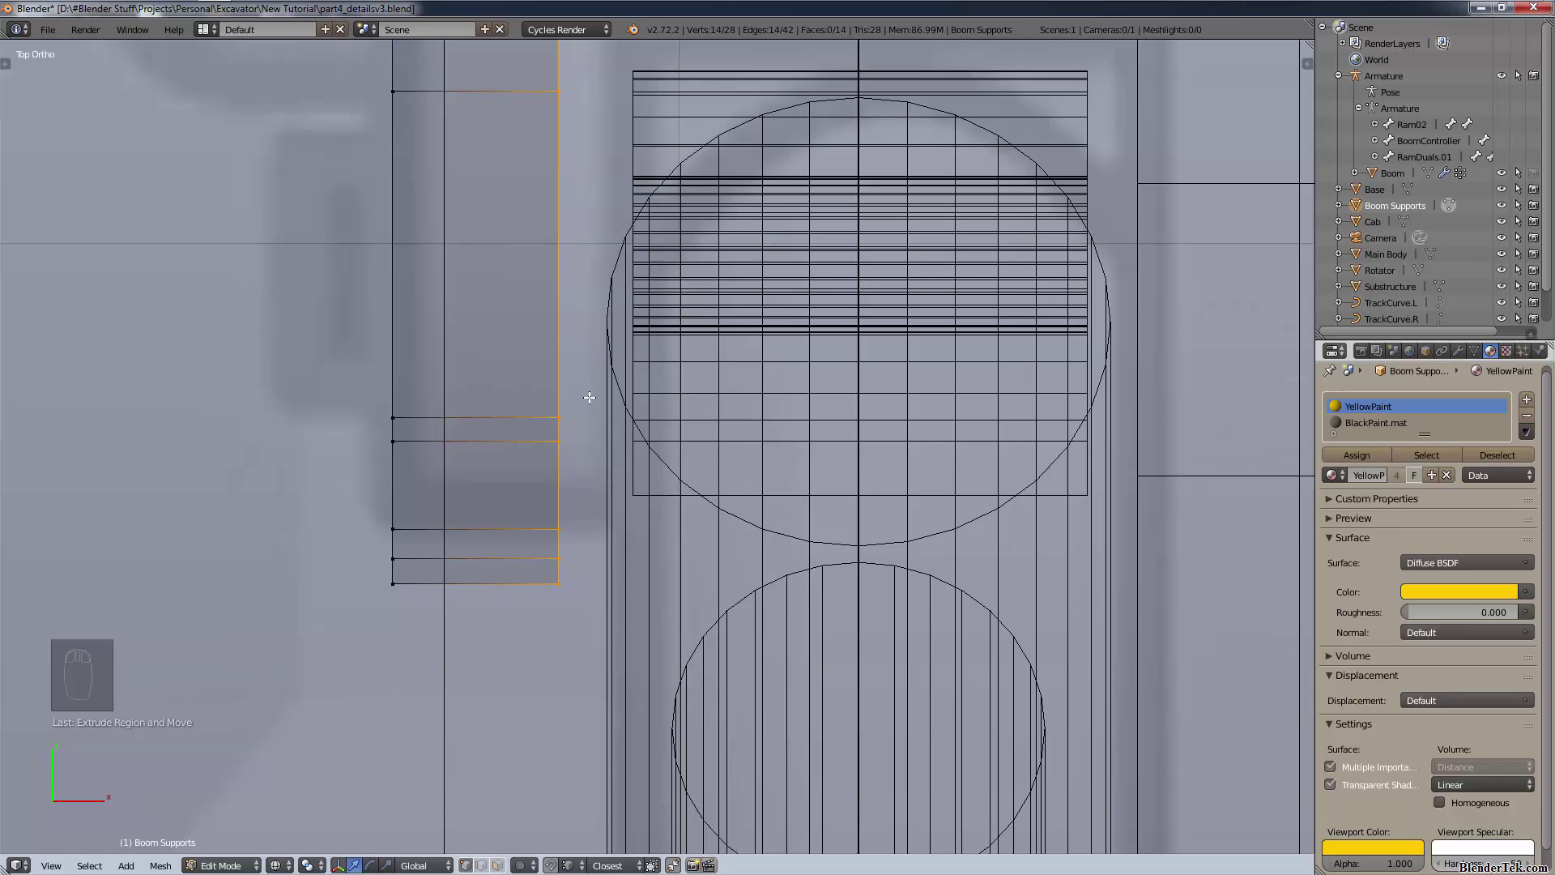
pyautogui.press('g')
pyautogui.press('x')
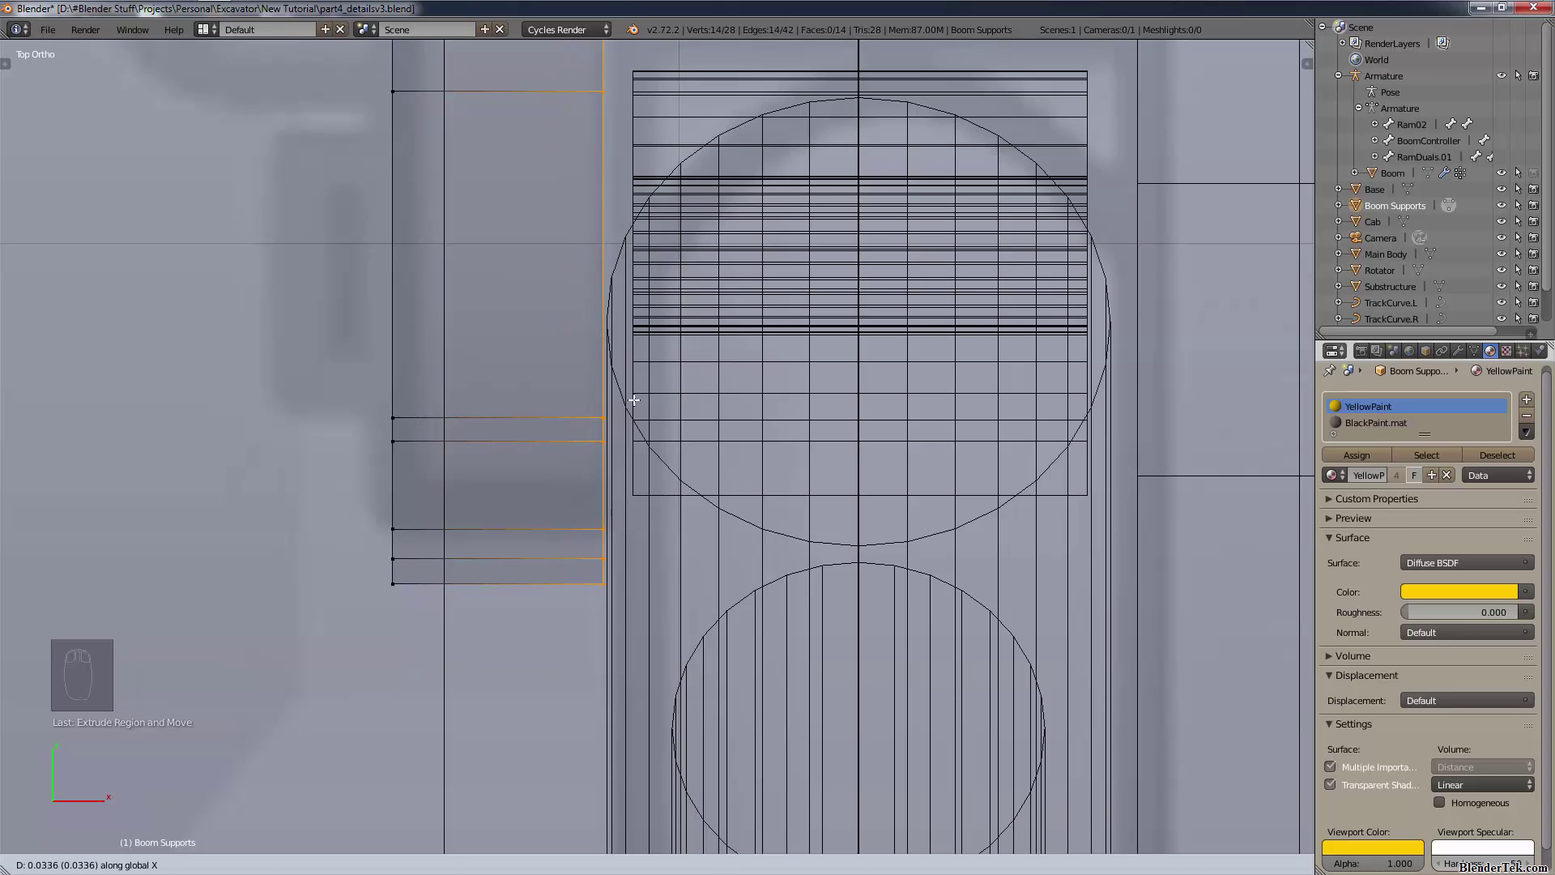
pyautogui.click(633, 400)
# - Duplicate the whole support plate and move the copy about 2.19 along X to the other side of the boom
pyautogui.scroll(-6, 634, 399)
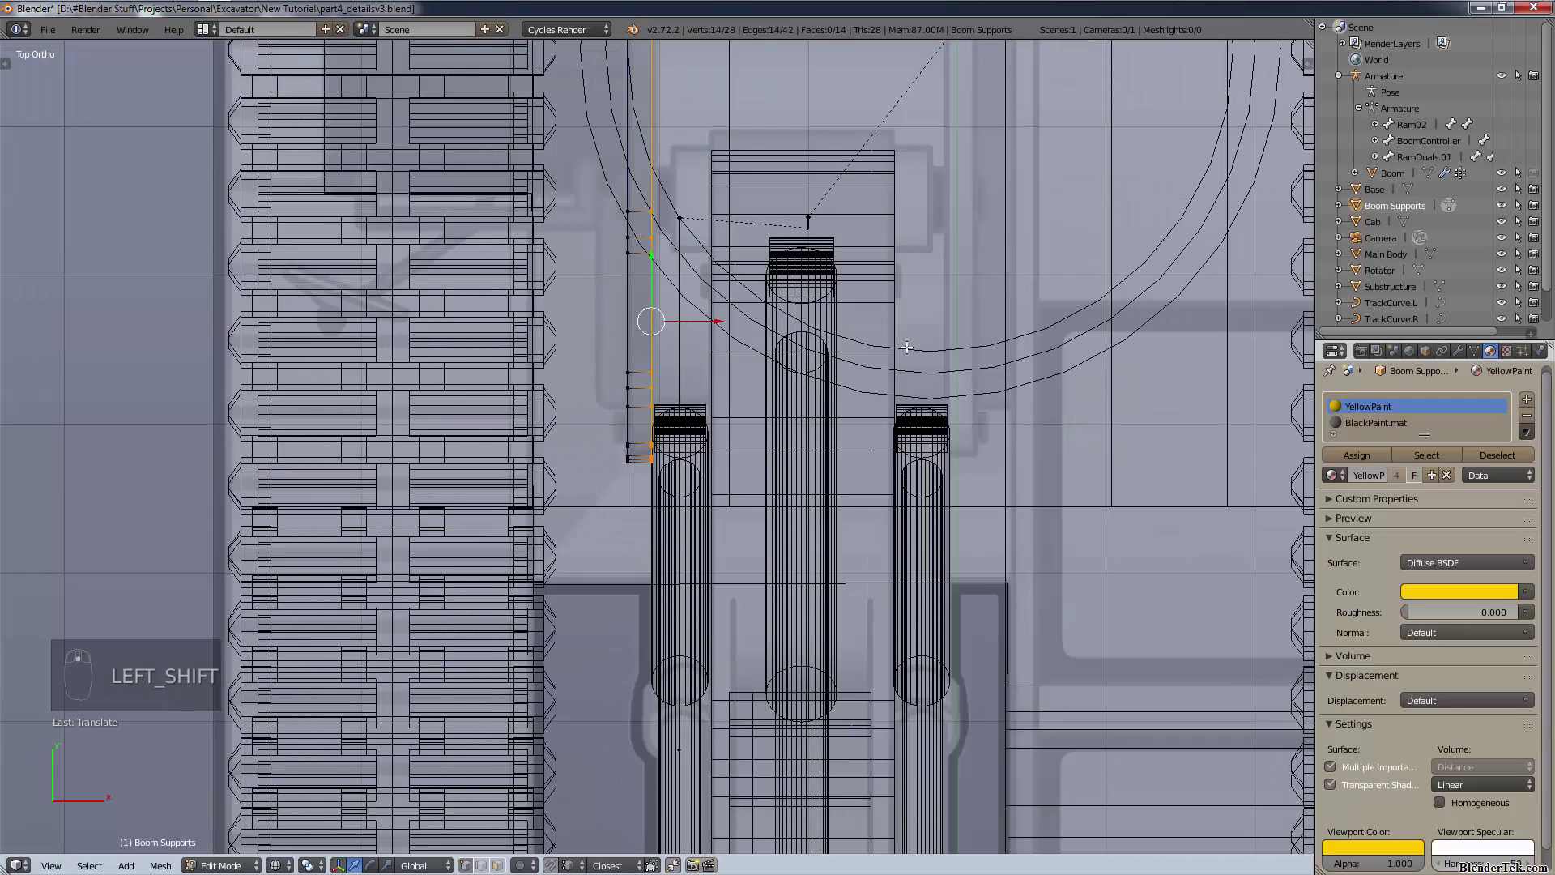
pyautogui.keyDown('shift'); pyautogui.moveTo(907, 347); pyautogui.dragTo(719, 564, button='middle'); pyautogui.keyUp('shift')
pyautogui.scroll(-1, 621, 506)
pyautogui.press('a')
pyautogui.press('a')
pyautogui.press('a')
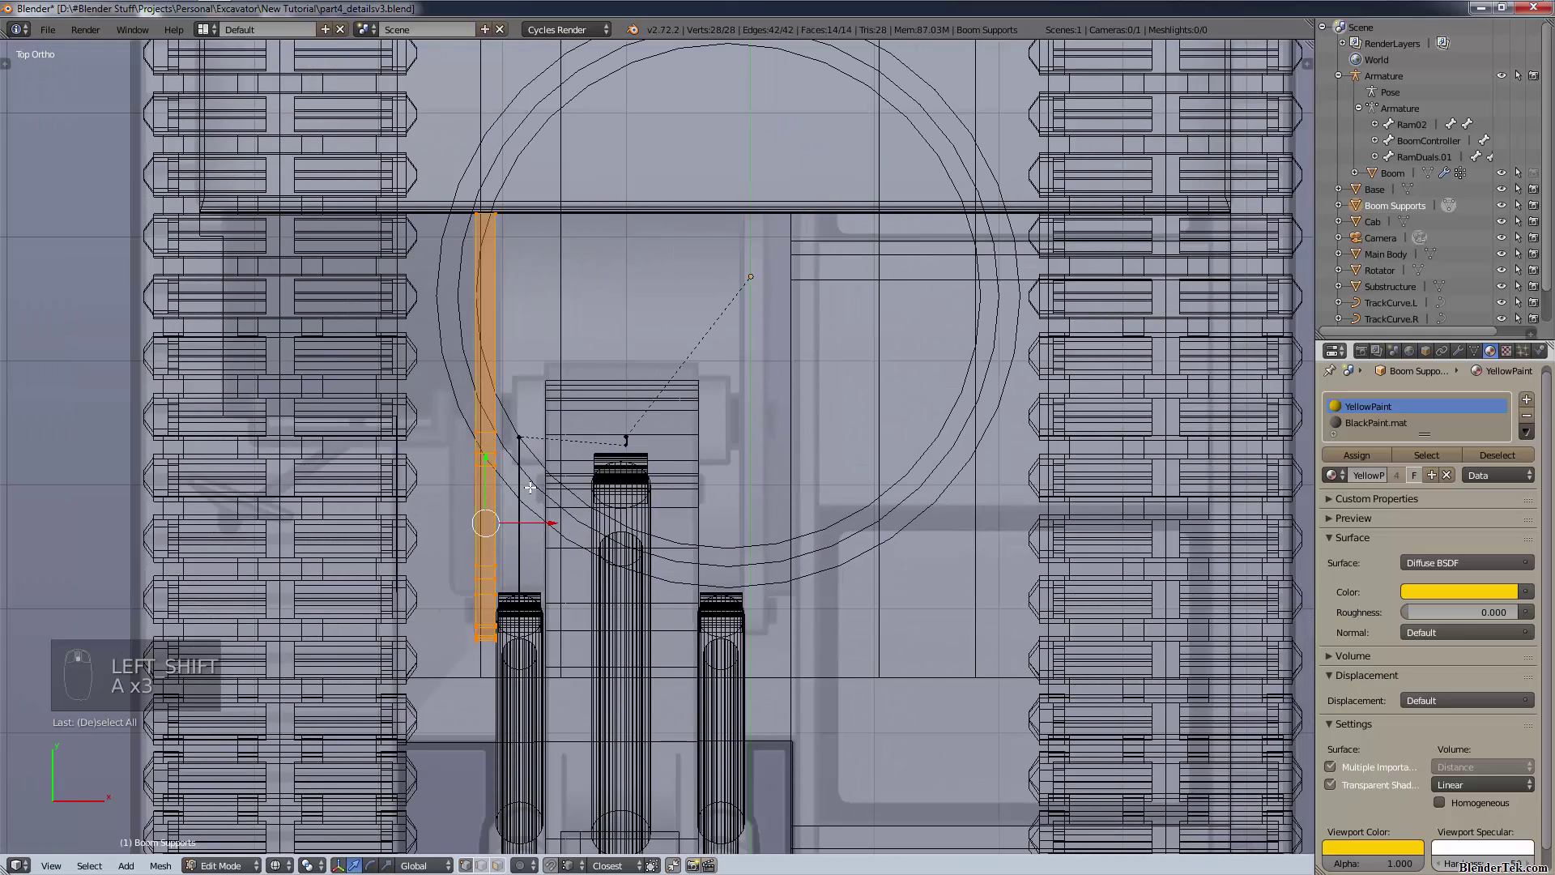
pyautogui.hotkey('shift', 'd')
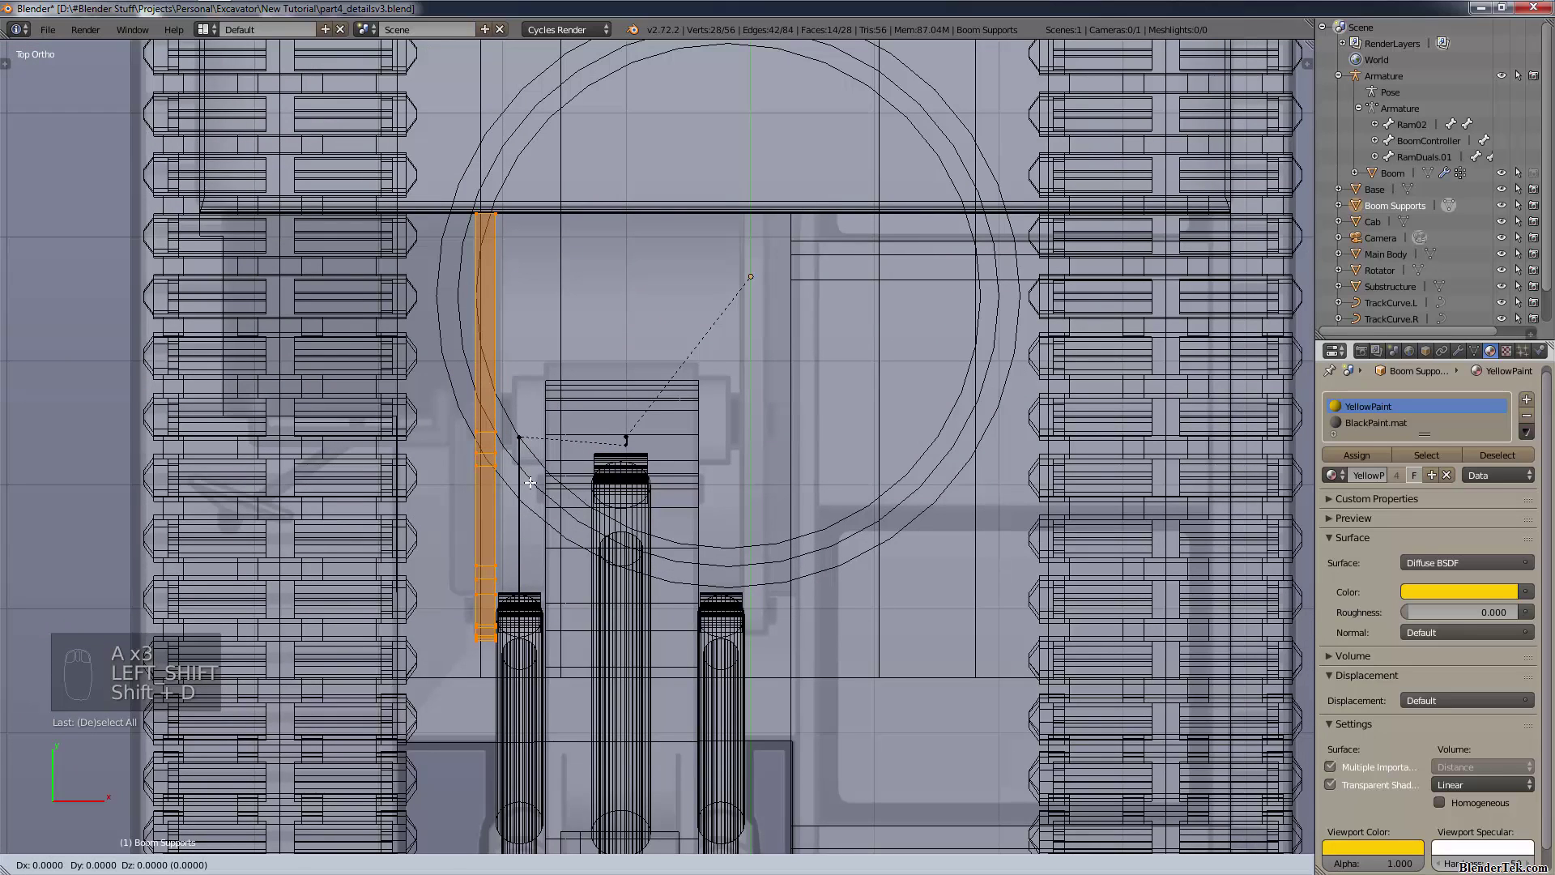
pyautogui.press('x')
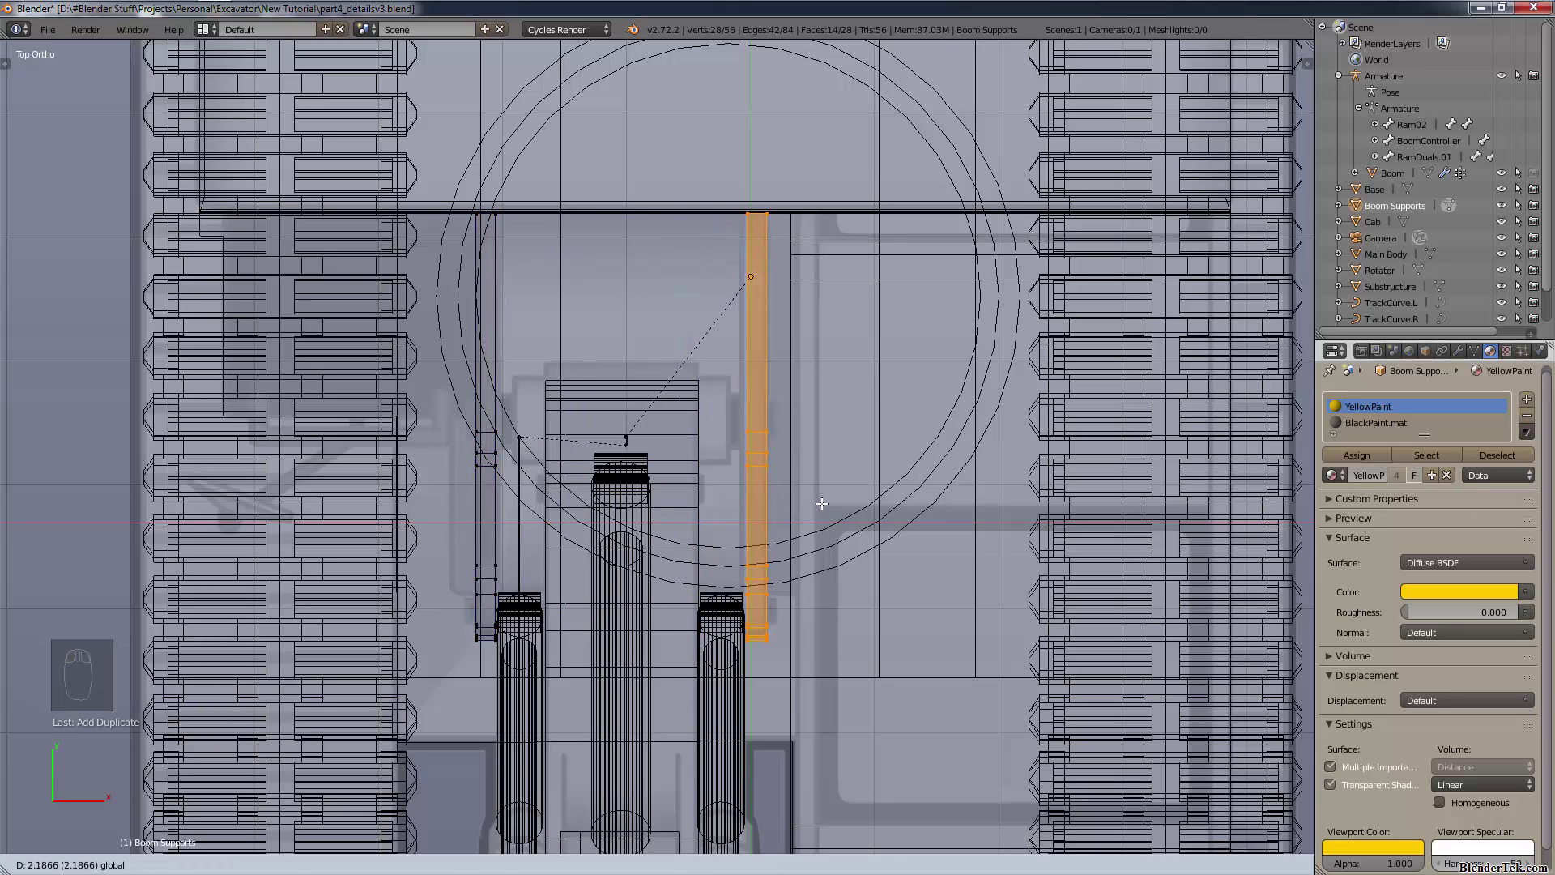
pyautogui.click(821, 503)
pyautogui.scroll(8, 819, 711)
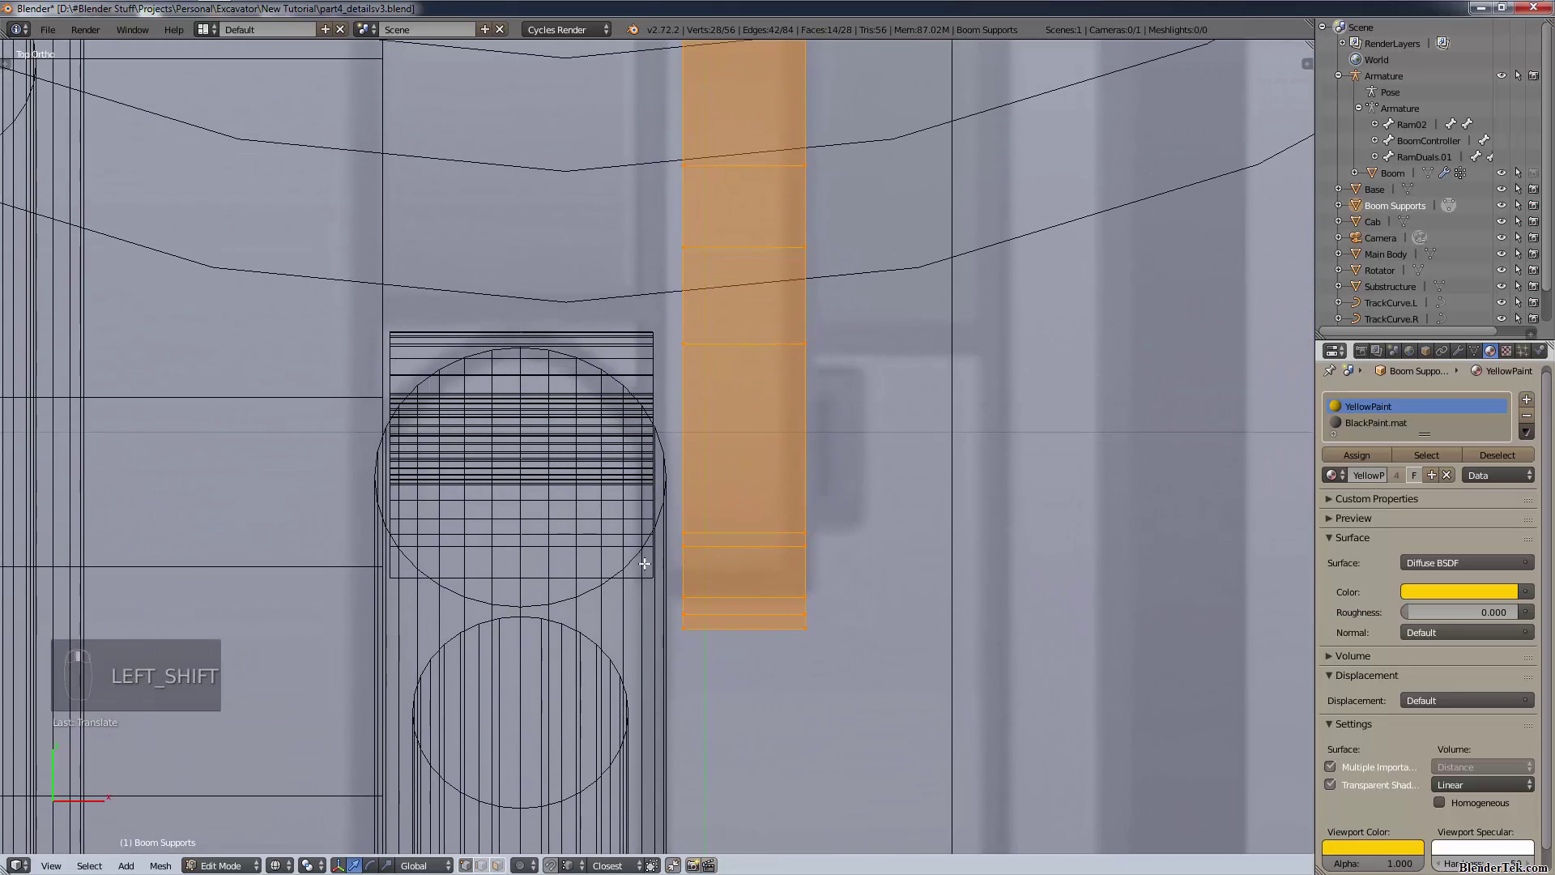
# - Move the duplicated support plate along X until its inner side sits just beside the neighbouring ram
pyautogui.scroll(2, 644, 562)
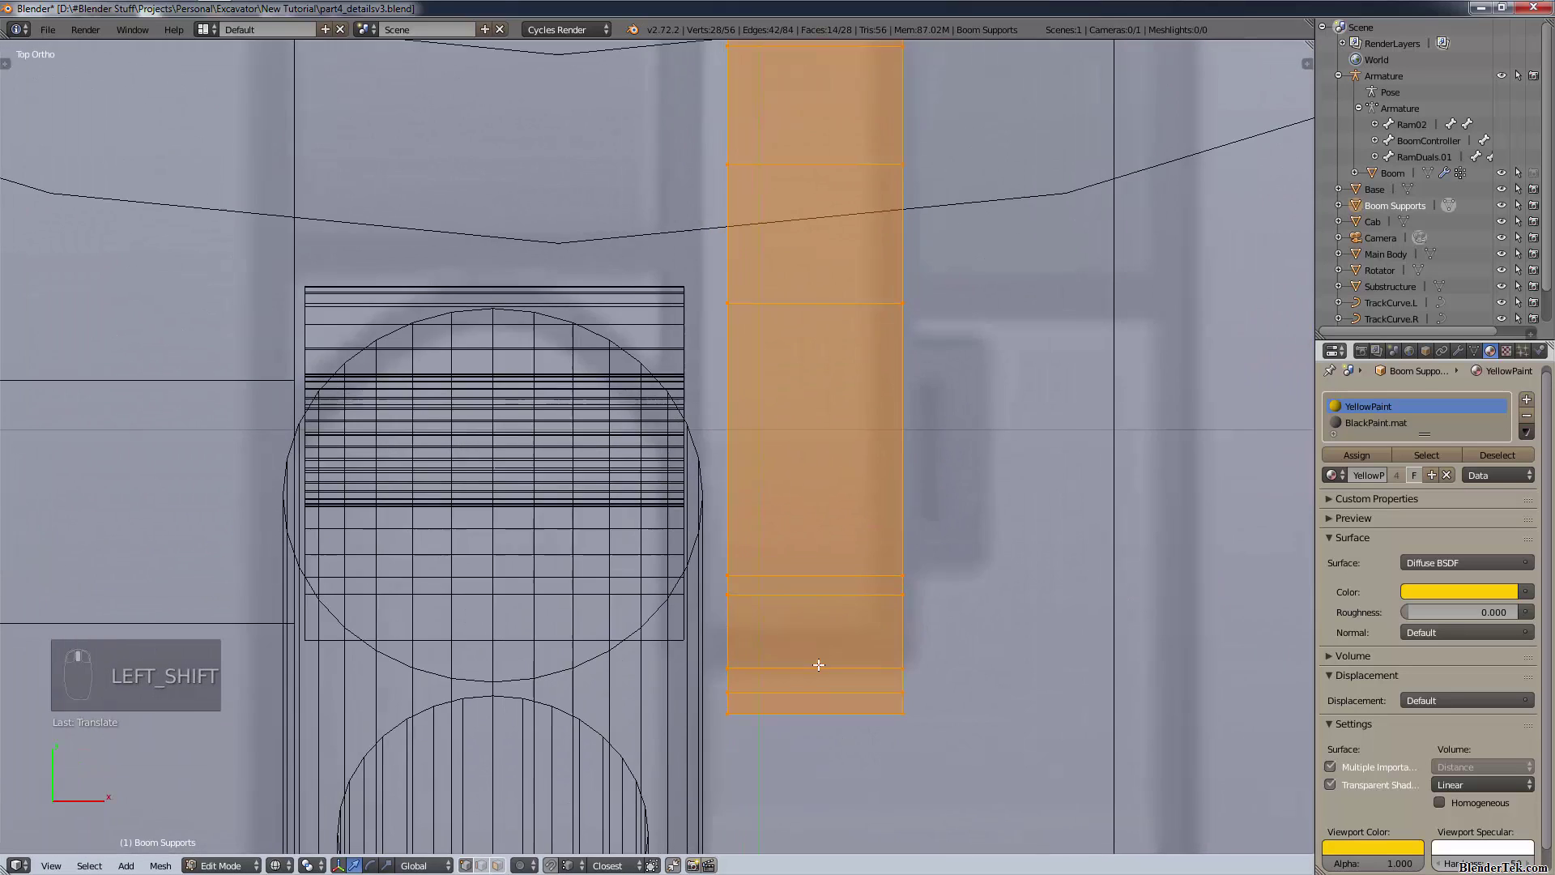
pyautogui.press('g')
pyautogui.click(823, 568)
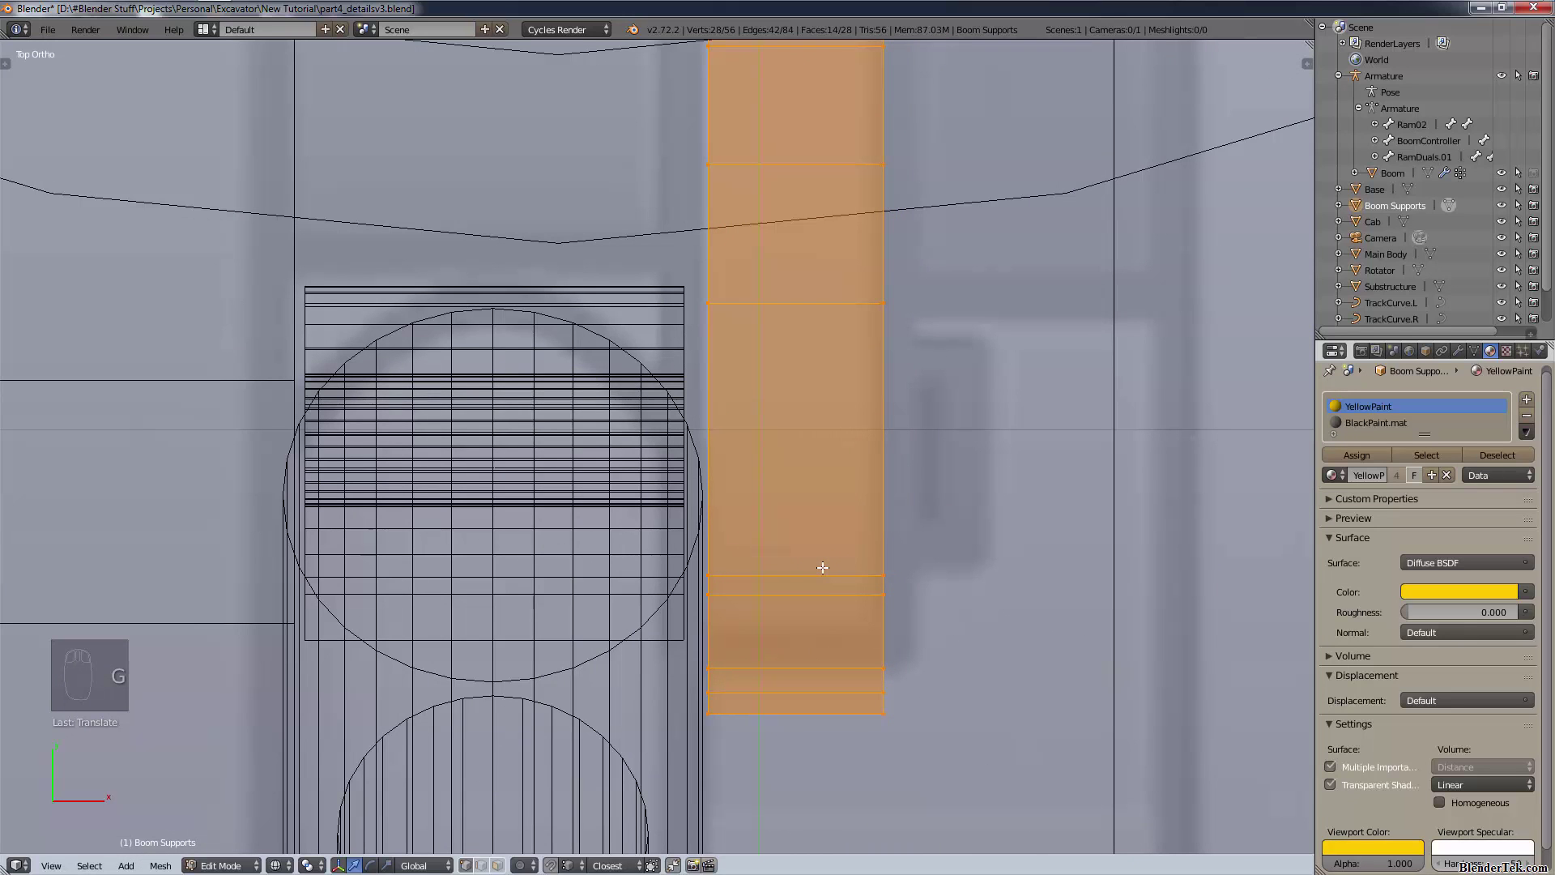
pyautogui.scroll(-10, 822, 574)
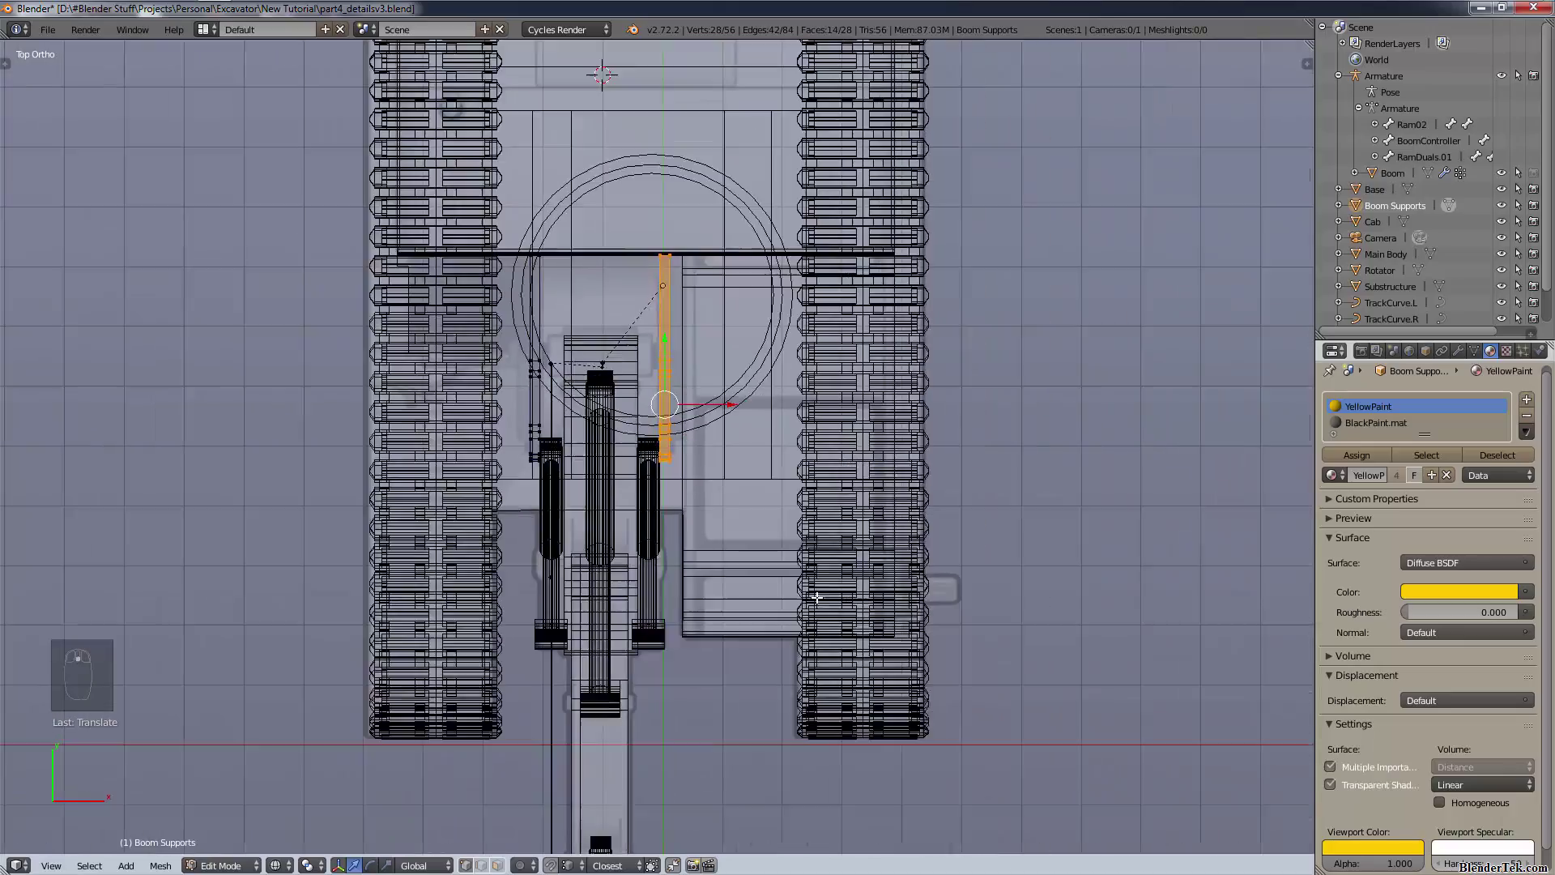
# - In solid shading, select all geometry of both support plates and fill their open sides with faces
pyautogui.moveTo(819, 571)
pyautogui.mouseDown(button='middle')
pyautogui.moveTo(797, 584)
pyautogui.moveTo(750, 489)
pyautogui.moveTo(754, 455)
pyautogui.mouseUp(button='middle')
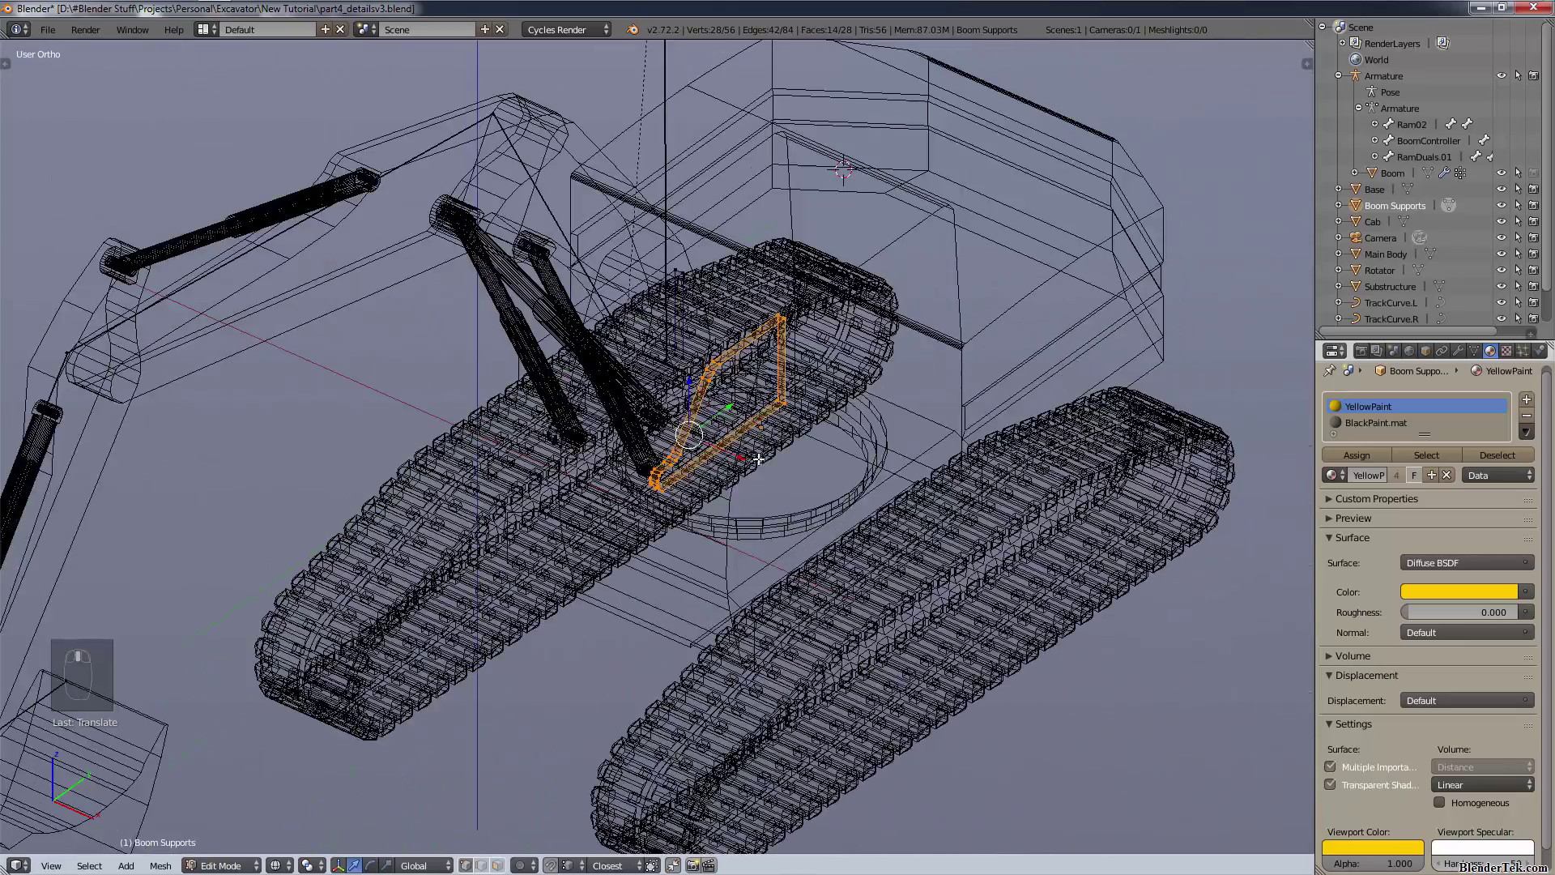
pyautogui.press('z')
pyautogui.click(767, 558)
pyautogui.moveTo(713, 513); pyautogui.dragTo(772, 505, button='middle')
pyautogui.press('a')
pyautogui.press('a')
pyautogui.press('a')
pyautogui.press('f')
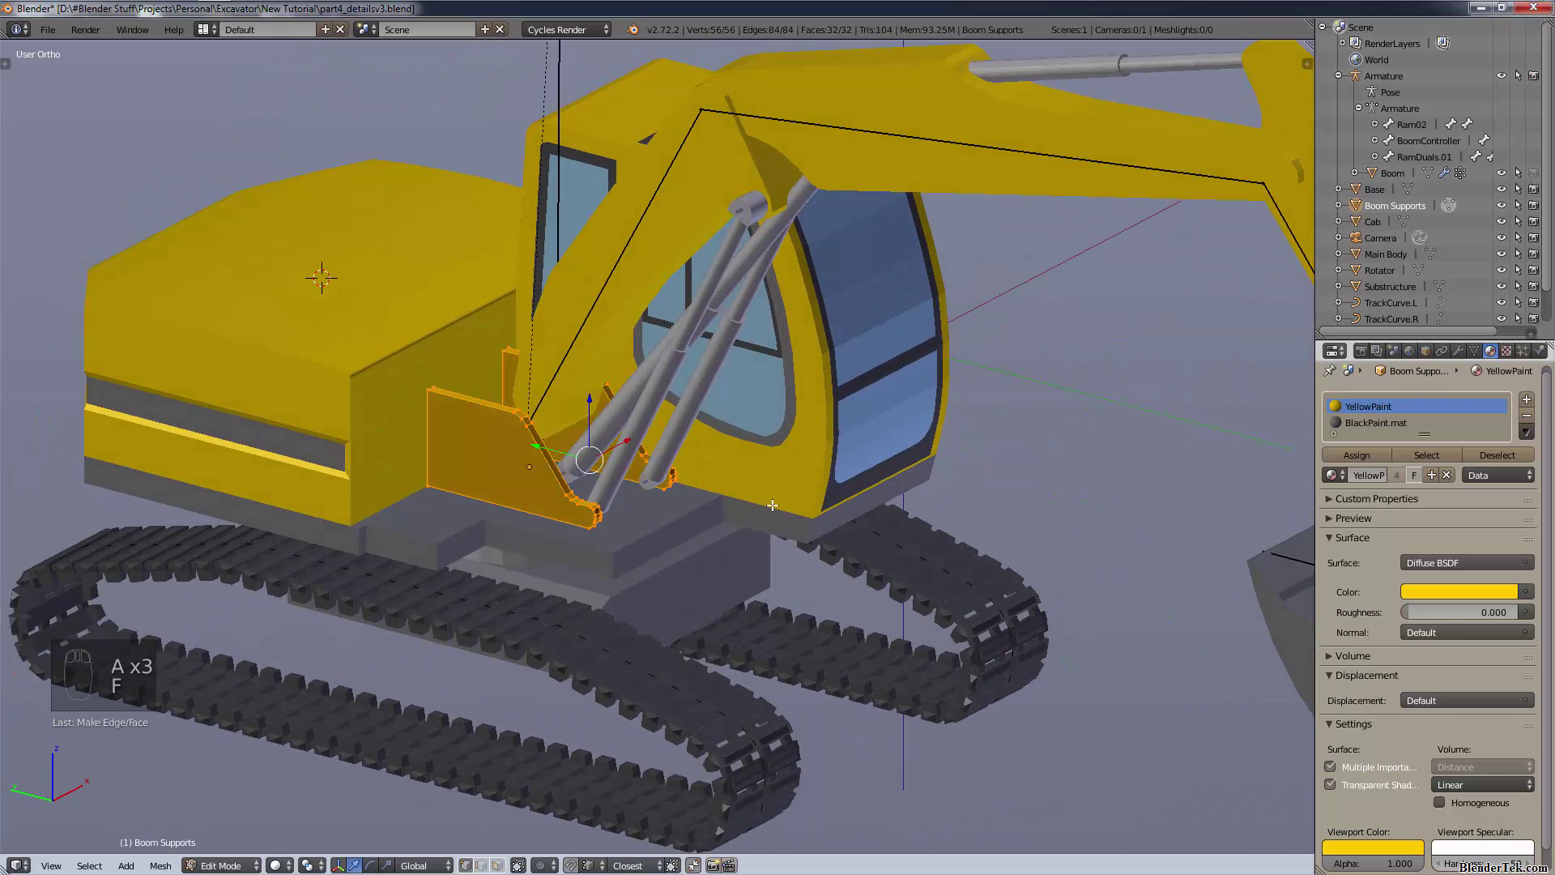
# - Recalculate the normals of both support plates and deselect all their geometry
pyautogui.press('t')
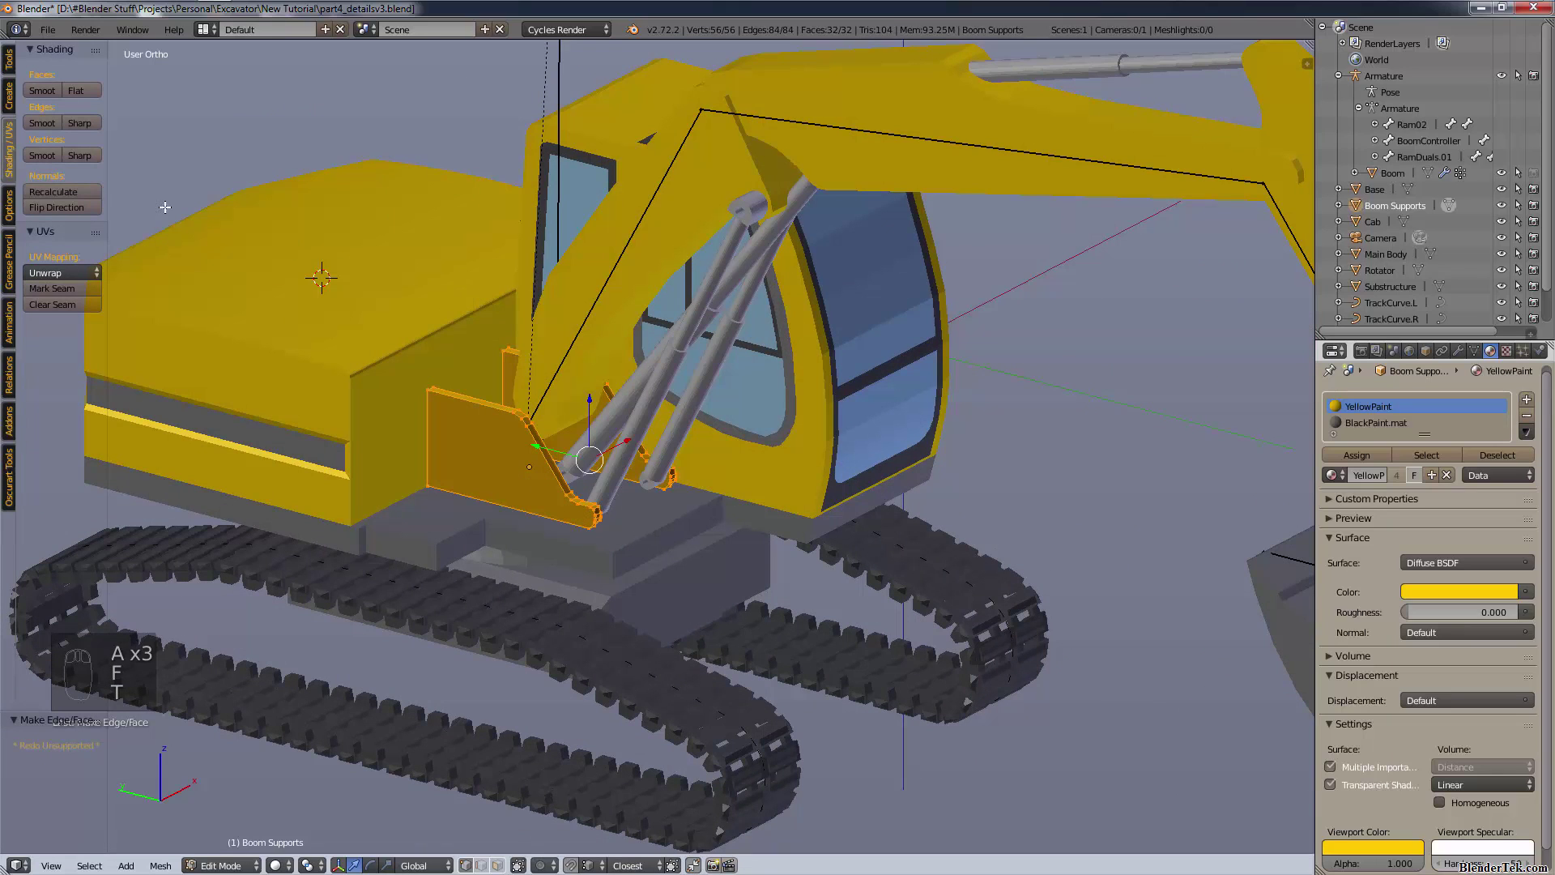
pyautogui.click(89, 186)
pyautogui.press('a')
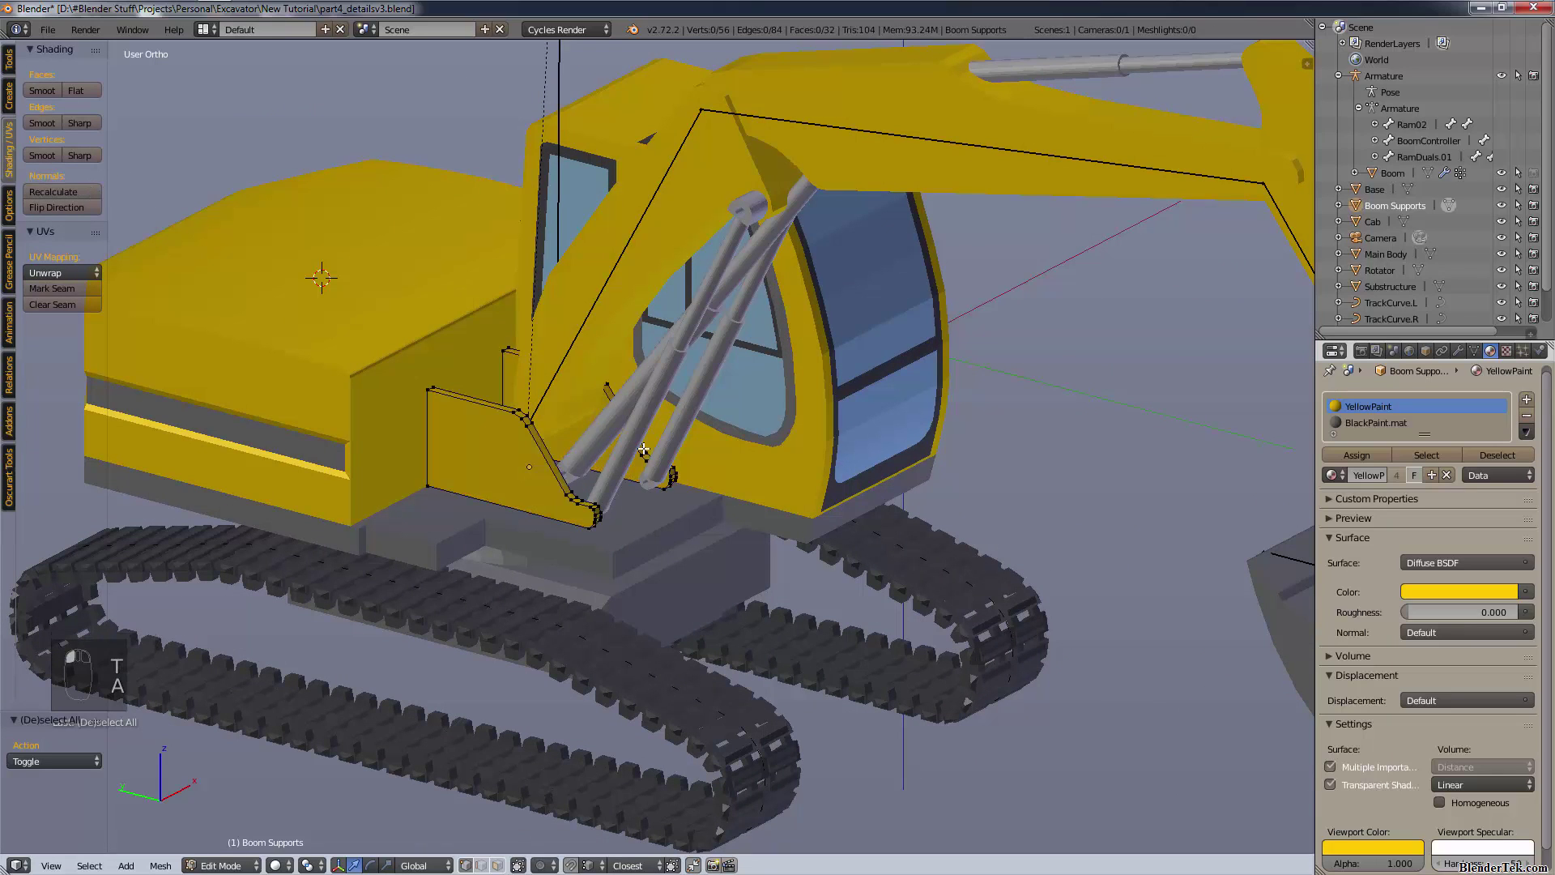
pyautogui.press('a')
pyautogui.press('t')
pyautogui.press('a')
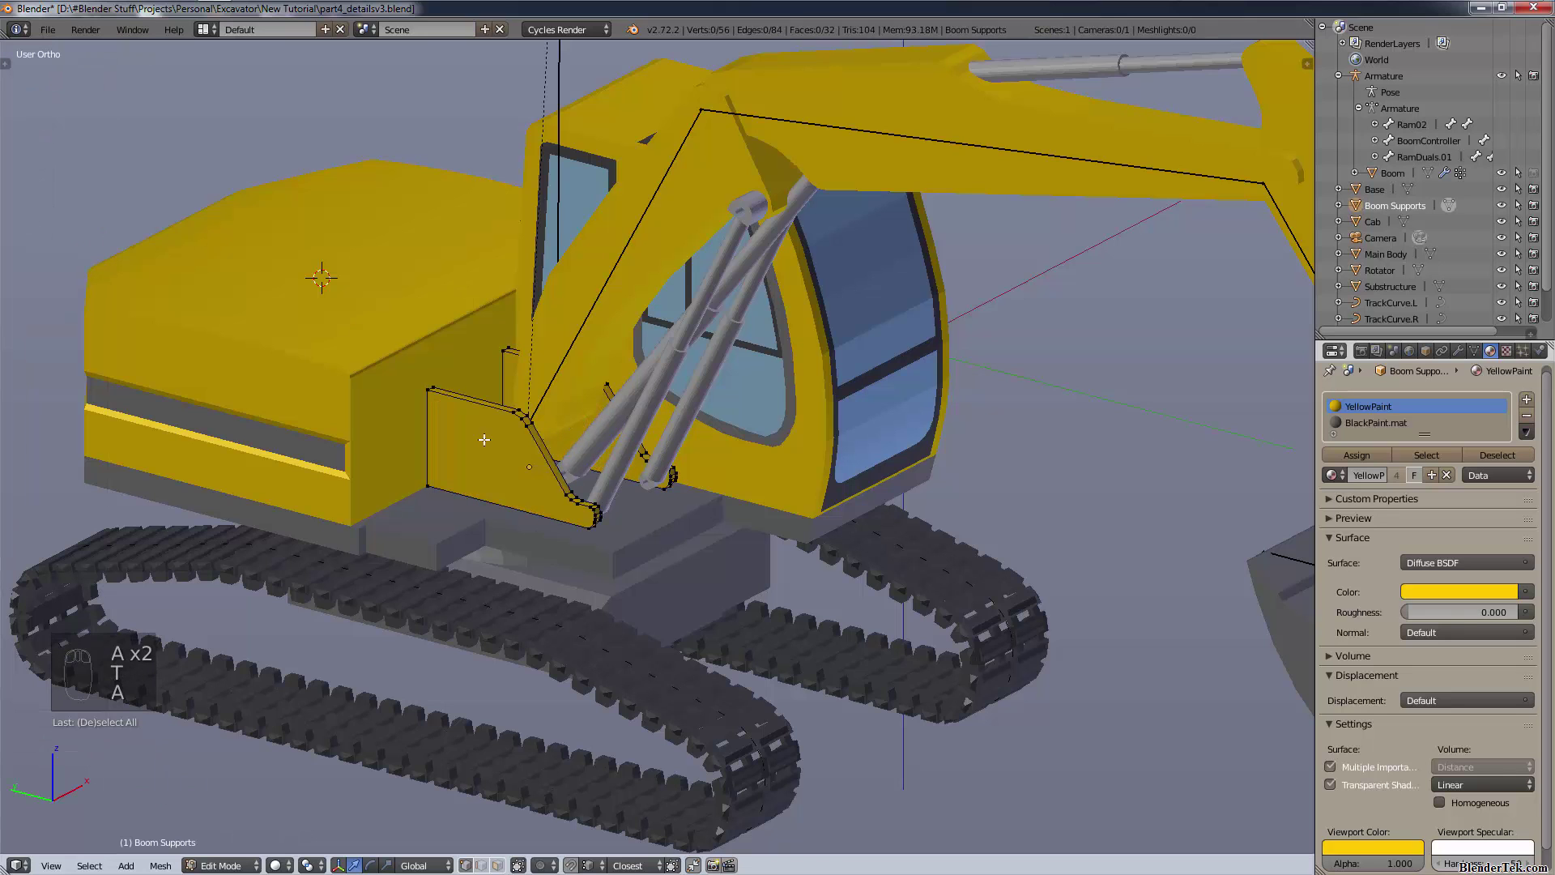
# - Finish editing the Boom Supports, open the Base mesh for editing and select its top corner vertex near the support plate
pyautogui.scroll(2, 484, 439)
pyautogui.keyDown('shift'); pyautogui.moveTo(476, 454); pyautogui.dragTo(827, 553, button='middle'); pyautogui.keyUp('shift')
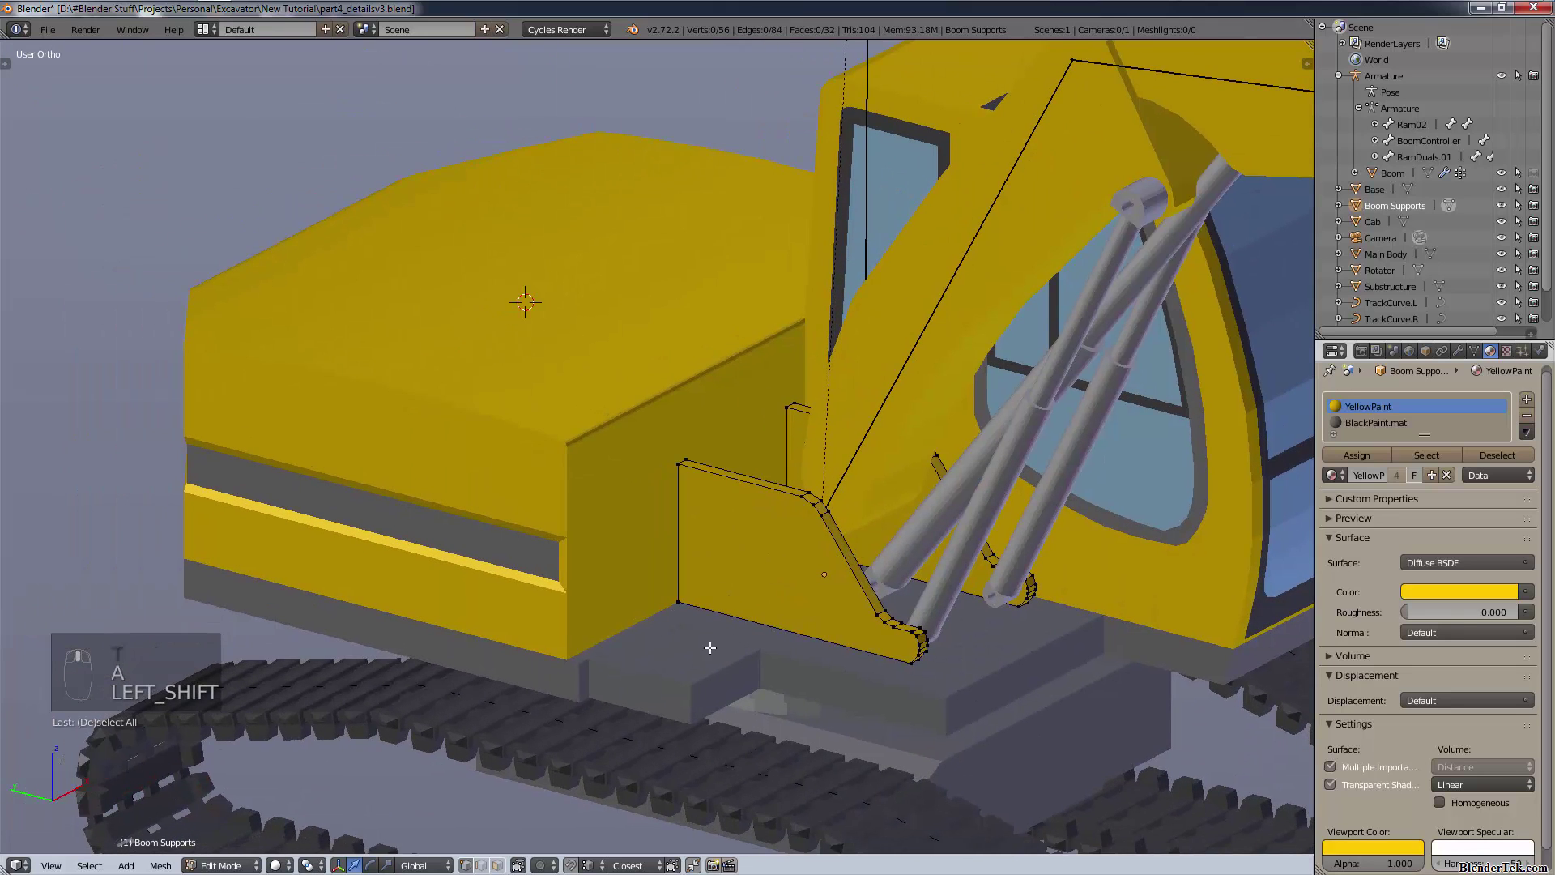
pyautogui.scroll(3, 708, 646)
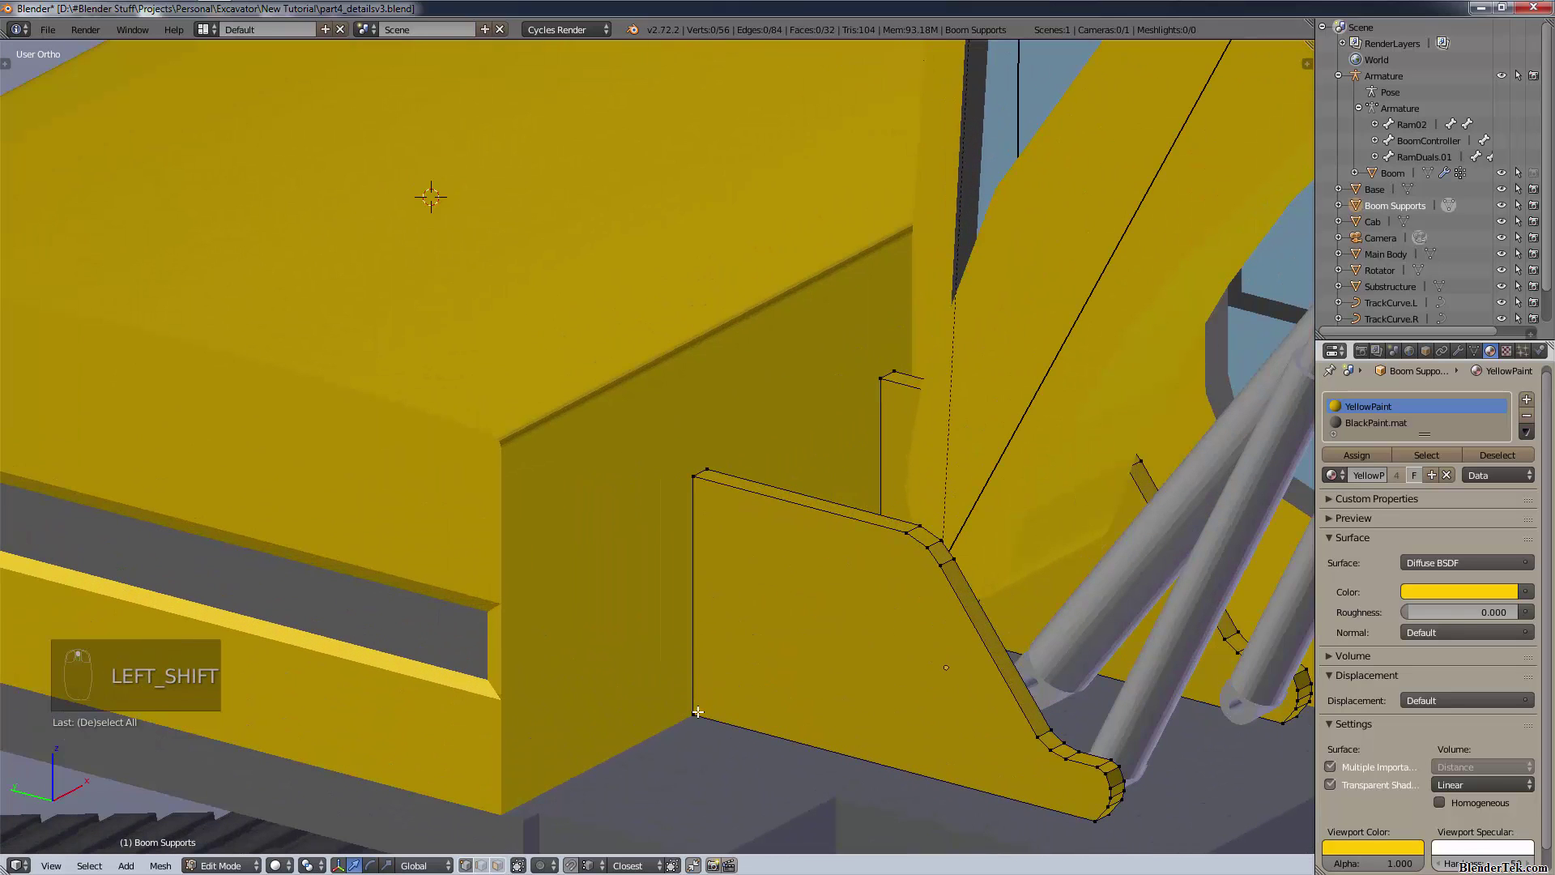
pyautogui.keyDown('shift'); pyautogui.moveTo(642, 729); pyautogui.dragTo(662, 695, button='middle'); pyautogui.keyUp('shift')
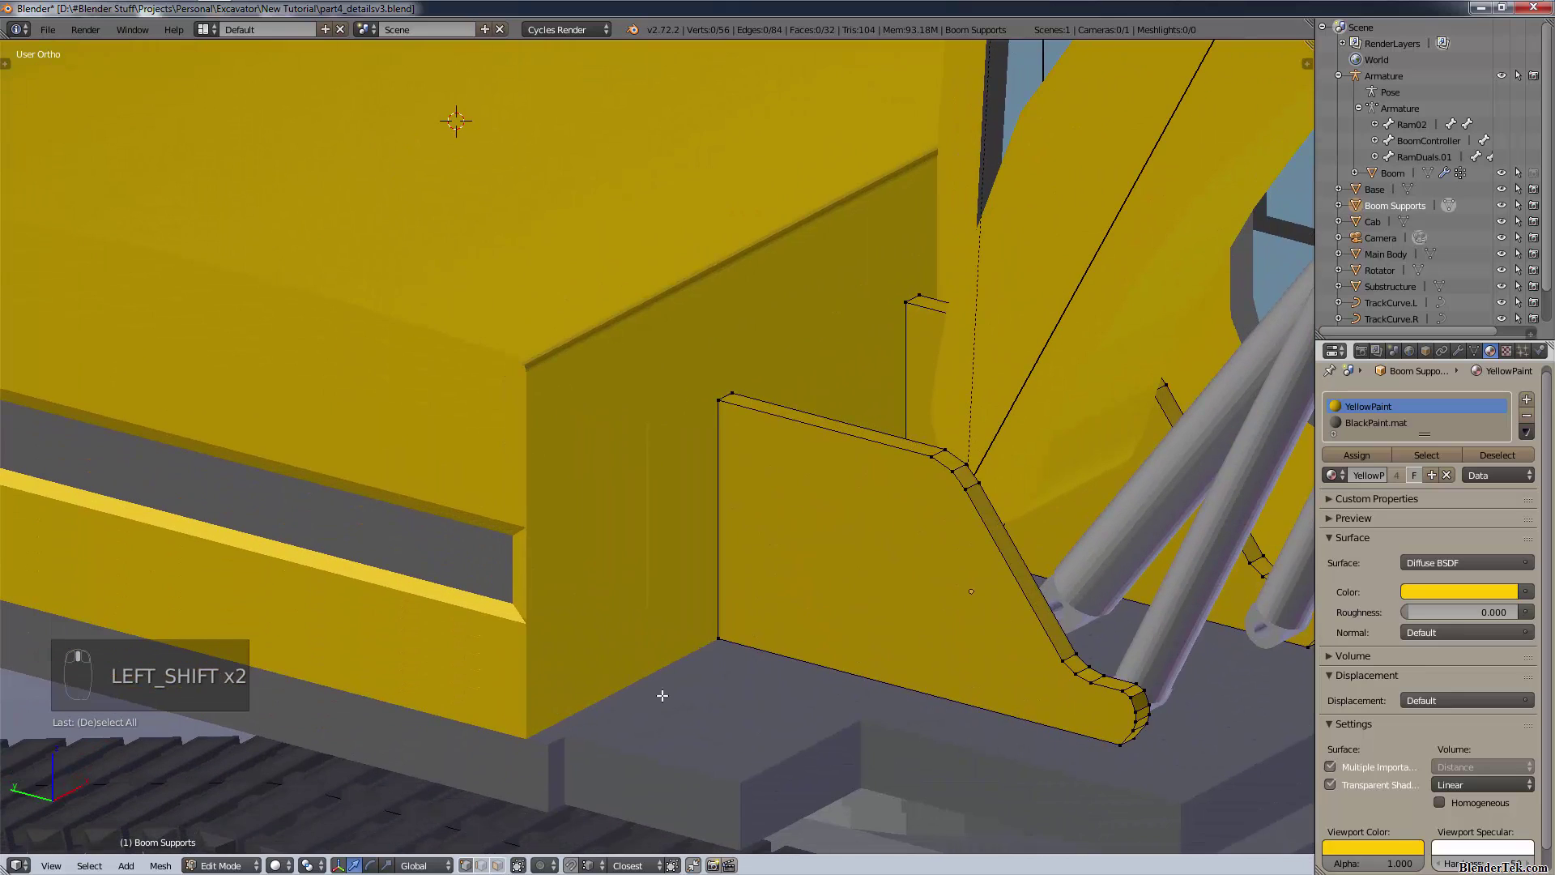
pyautogui.click(229, 854)
pyautogui.click(231, 844)
pyautogui.rightClick(499, 775)
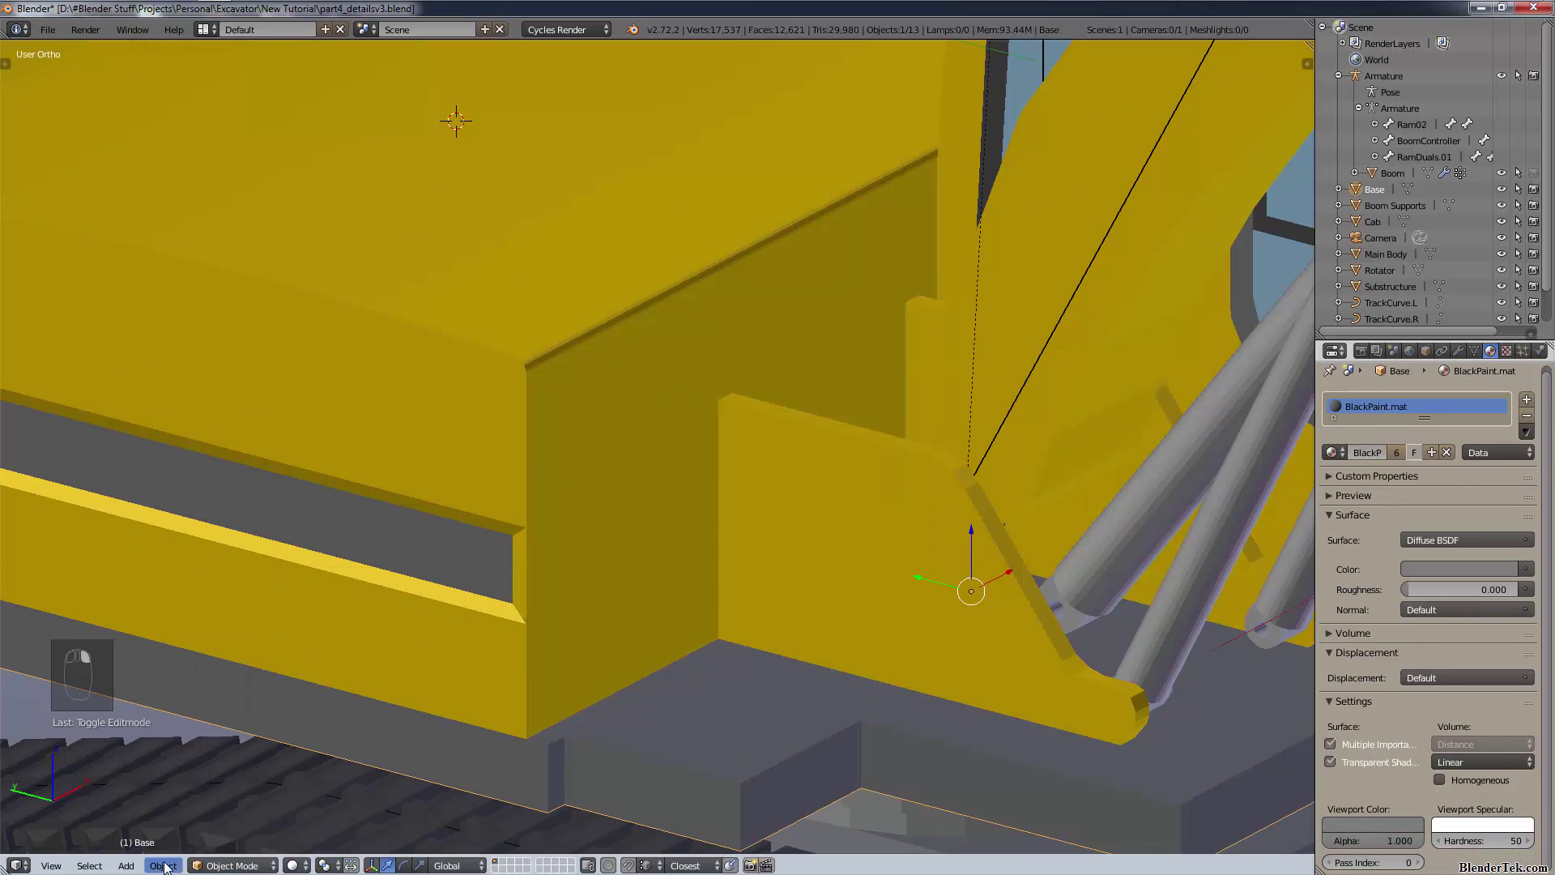
pyautogui.click(227, 865)
pyautogui.click(223, 828)
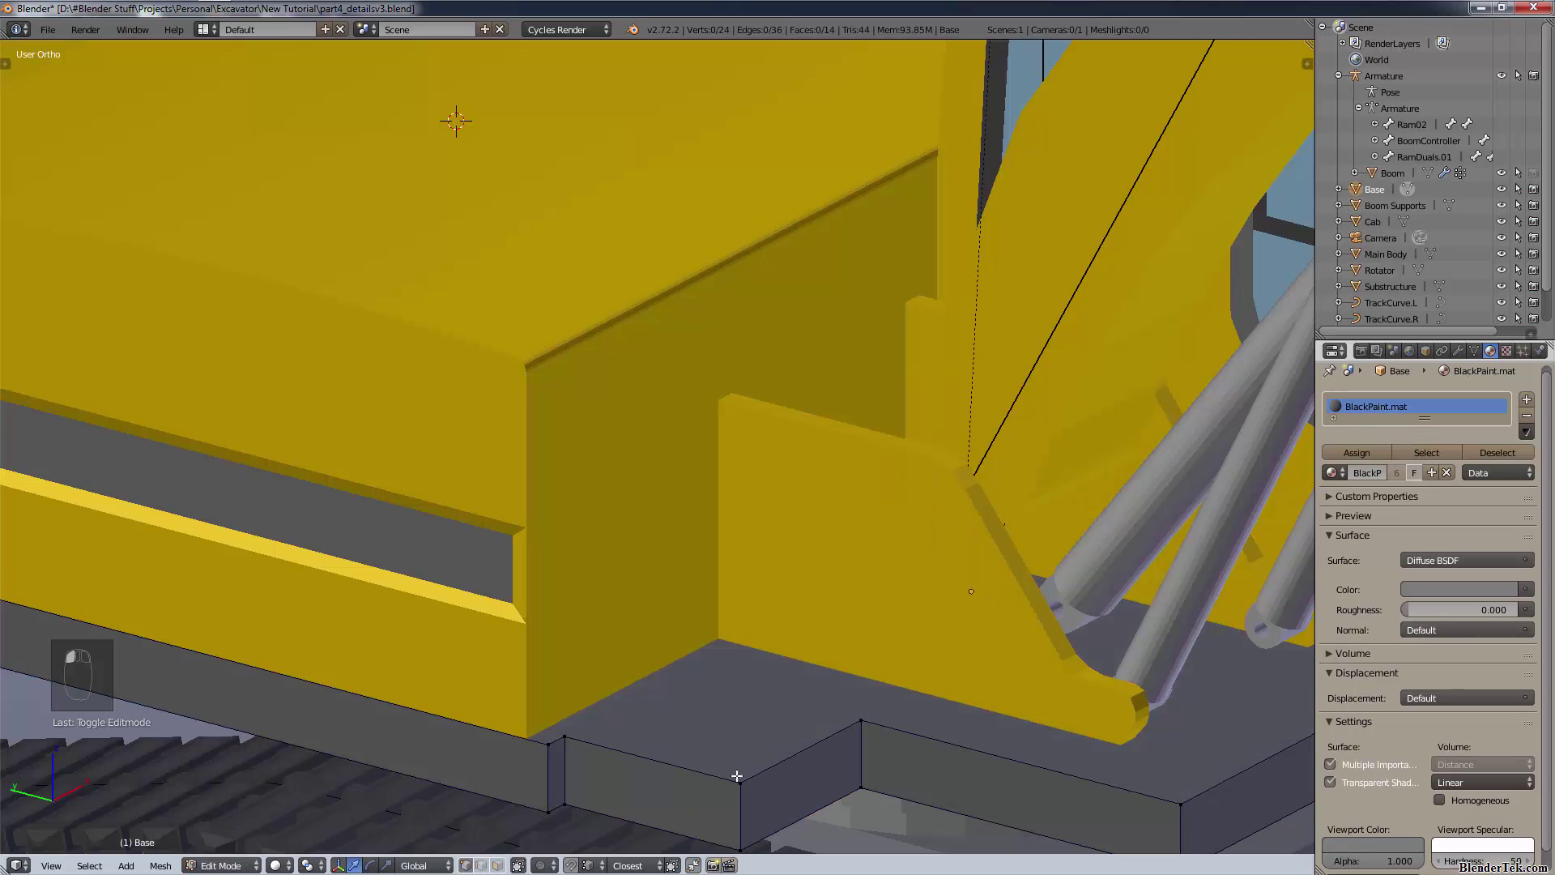
pyautogui.rightClick(738, 777)
# - Show the model in wireframe left view and switch from editing the Base mesh to editing the Main Body mesh
pyautogui.press('KP_3')
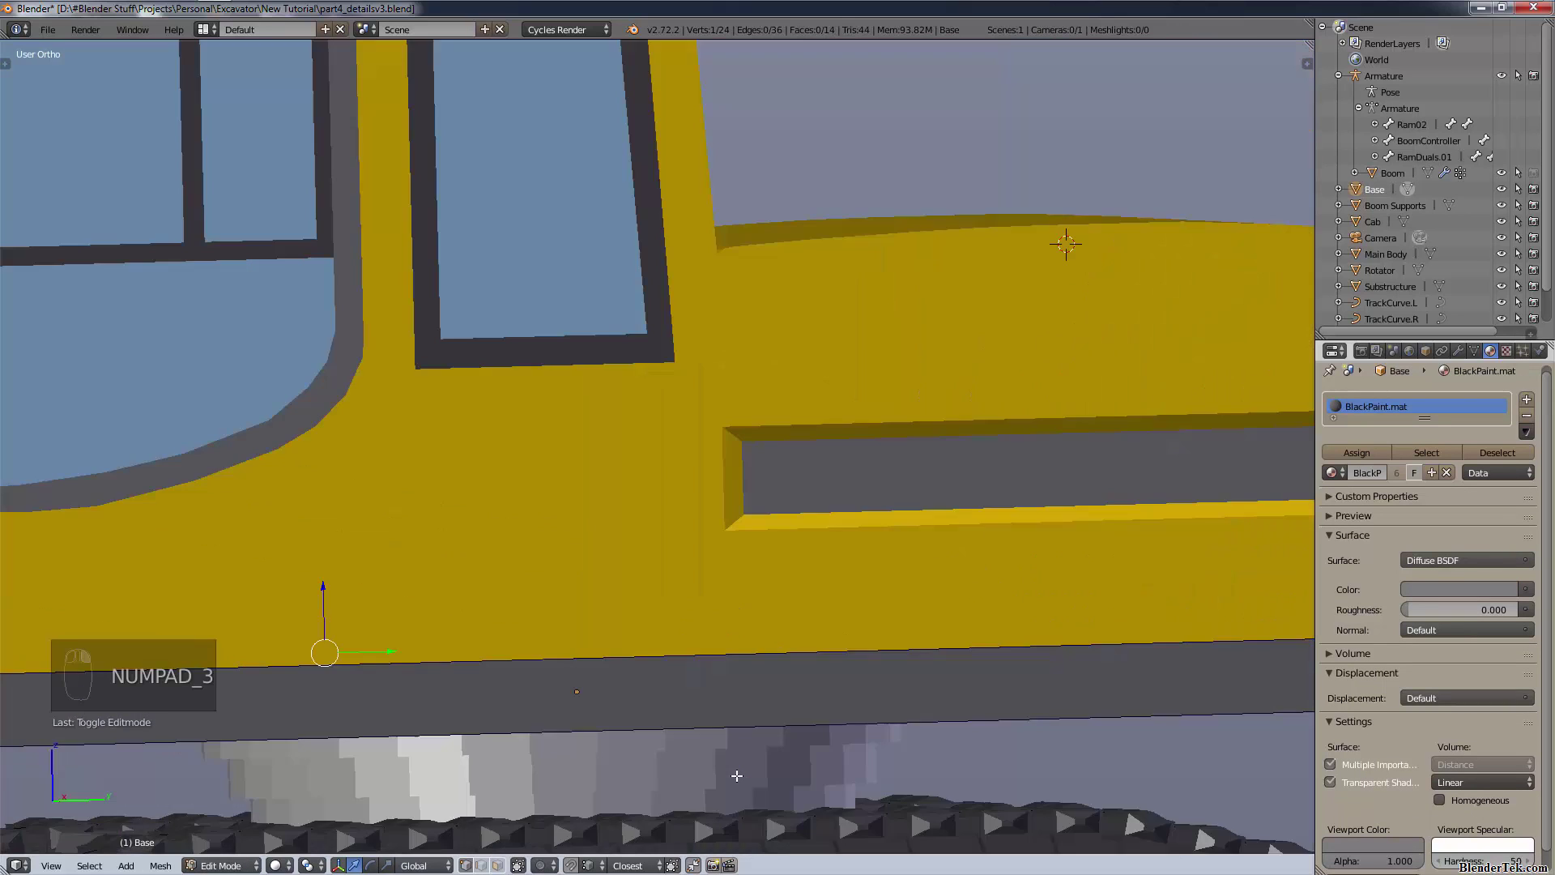
pyautogui.press('ctrl+KP_3')
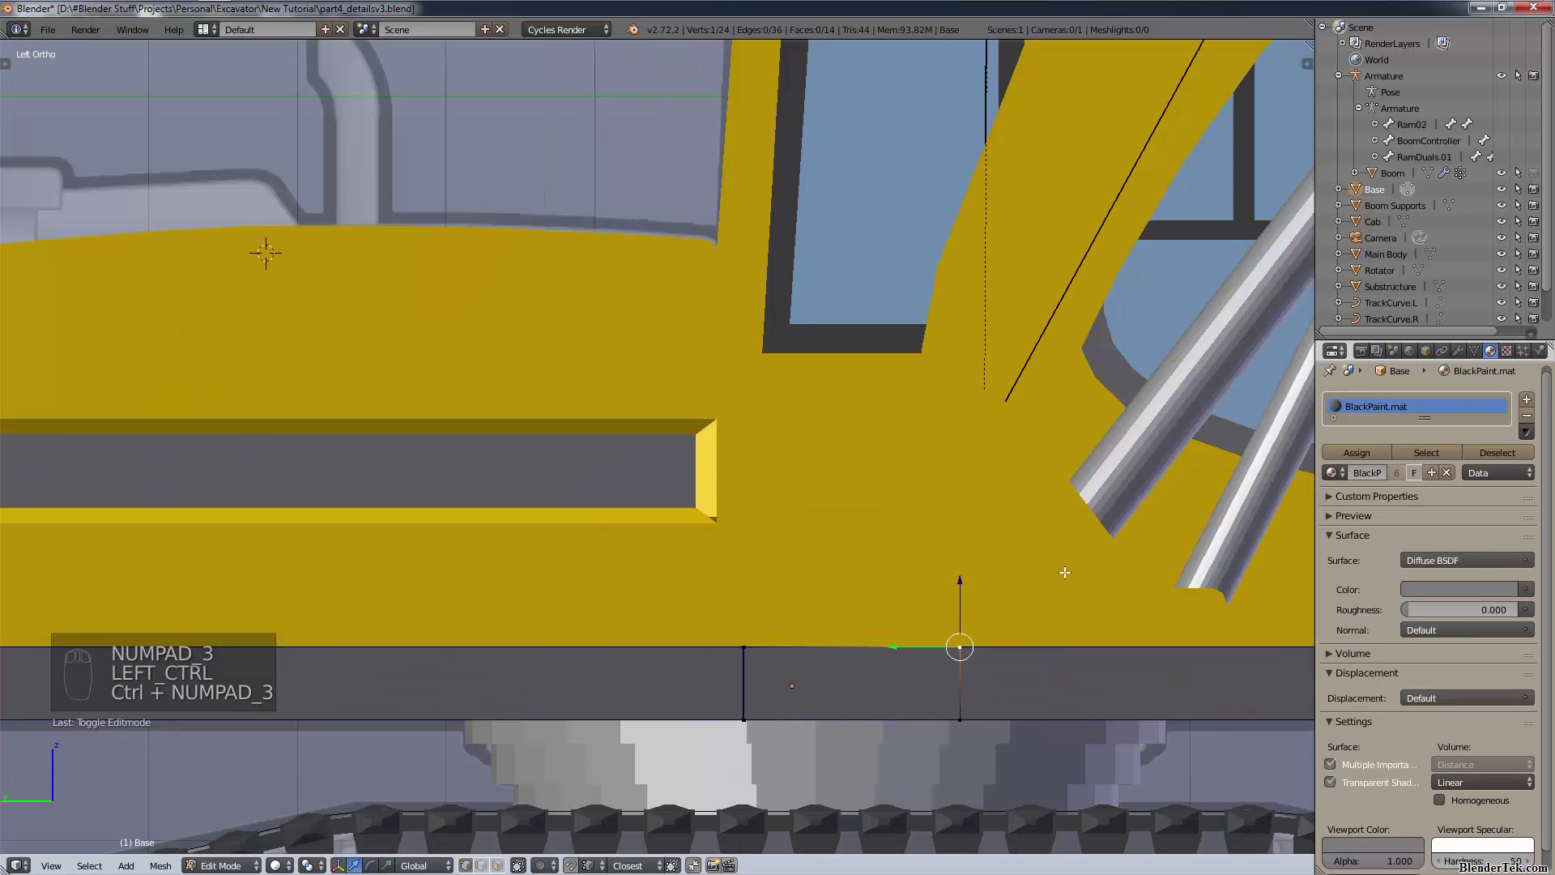
pyautogui.press('z')
pyautogui.scroll(2, 1077, 599)
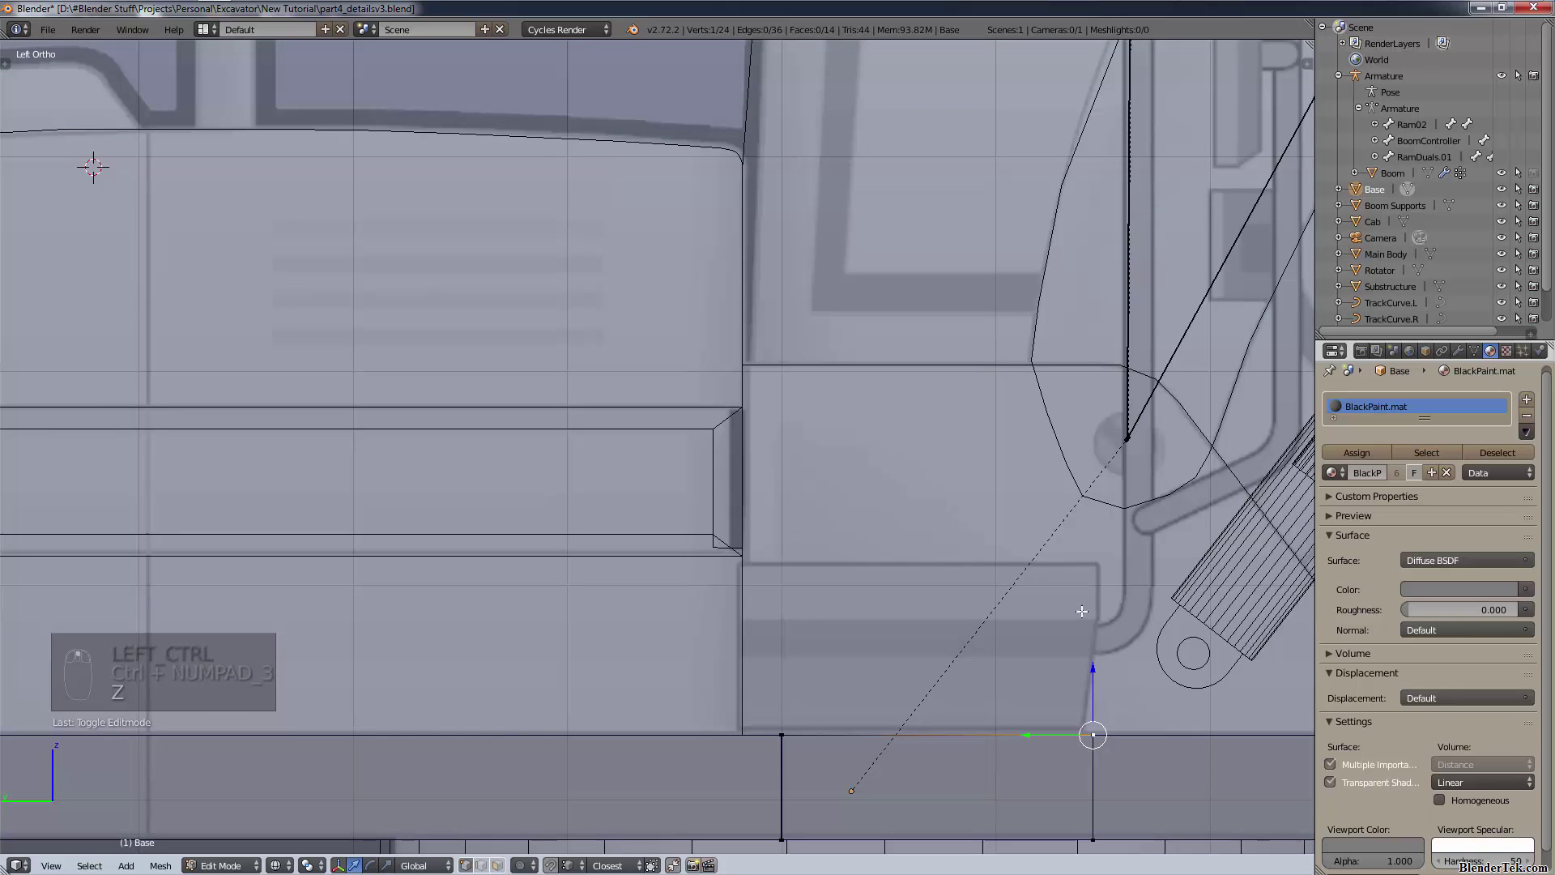
pyautogui.keyDown('shift'); pyautogui.moveTo(1082, 612); pyautogui.dragTo(939, 594, button='middle'); pyautogui.keyUp('shift')
pyautogui.keyDown('shift'); pyautogui.moveTo(1021, 701); pyautogui.dragTo(920, 680, button='middle'); pyautogui.keyUp('shift')
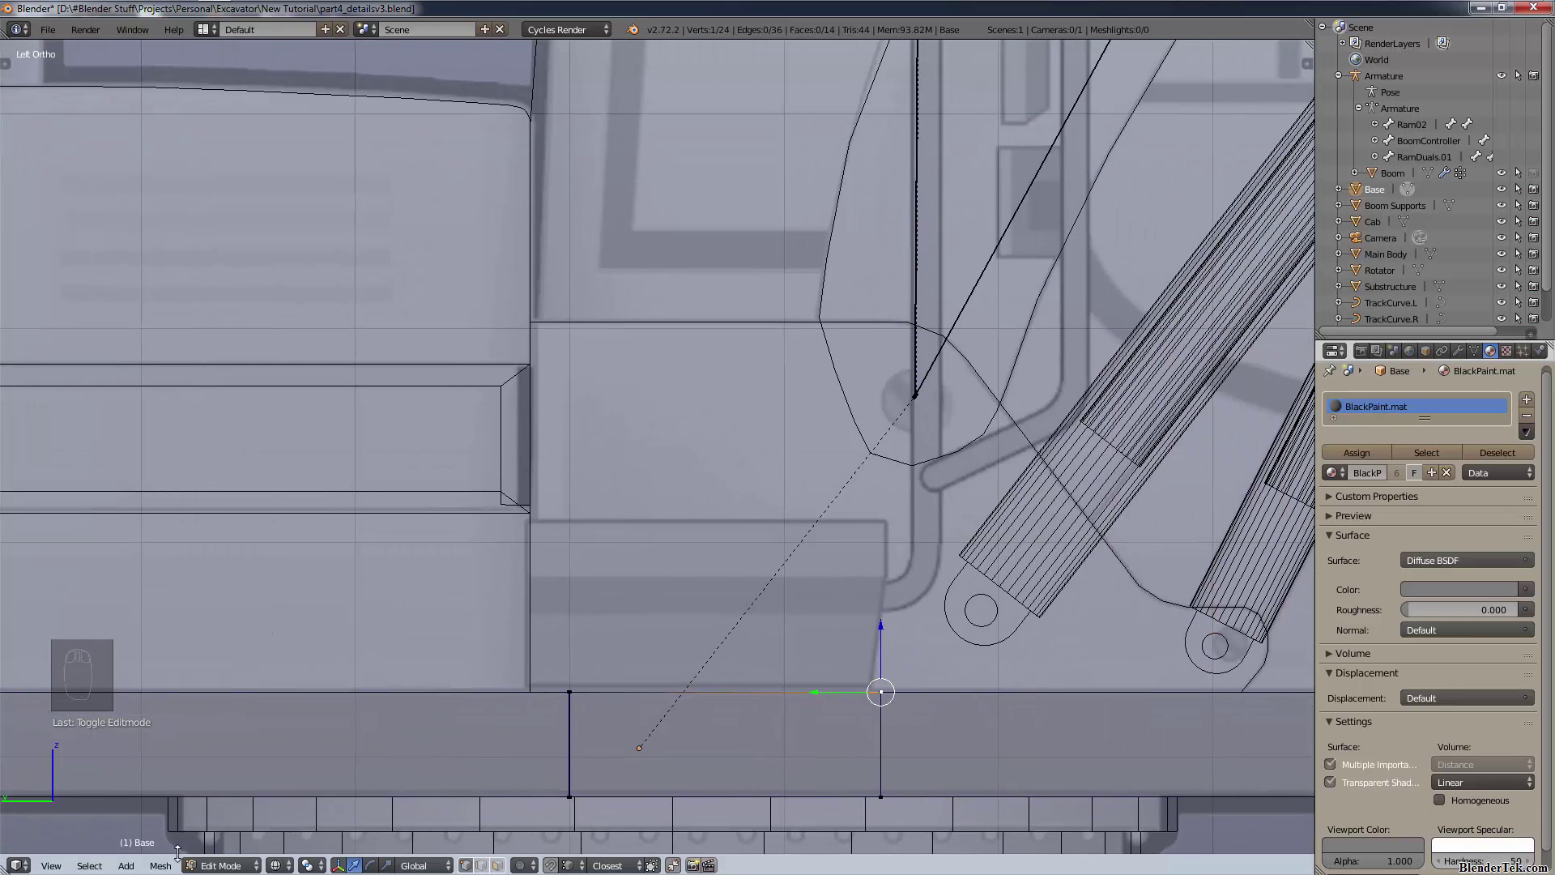
pyautogui.click(223, 865)
pyautogui.click(231, 847)
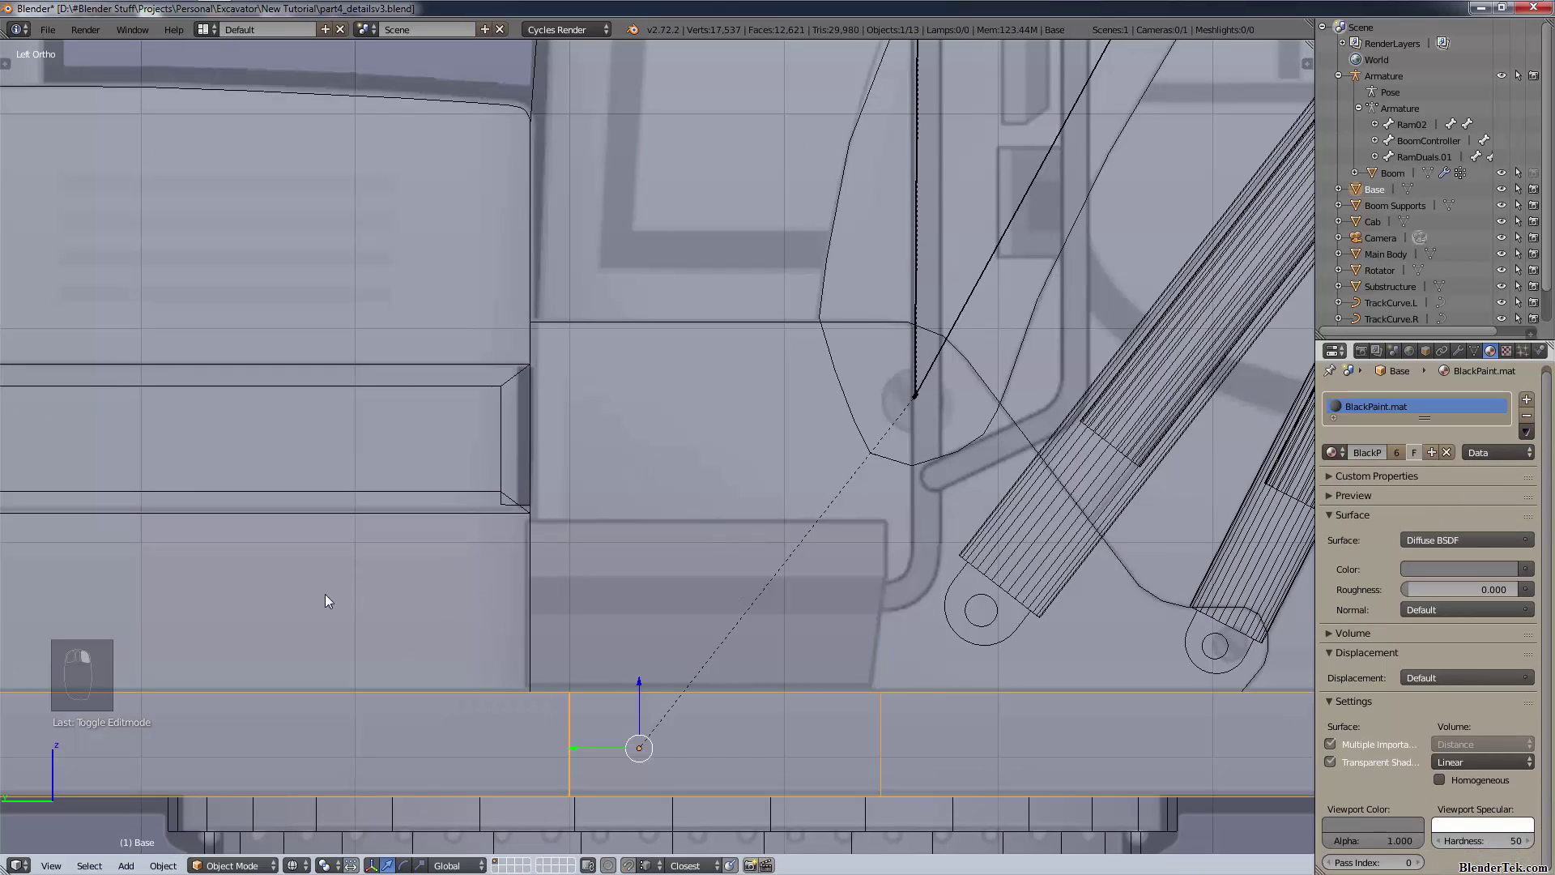
pyautogui.rightClick(261, 491)
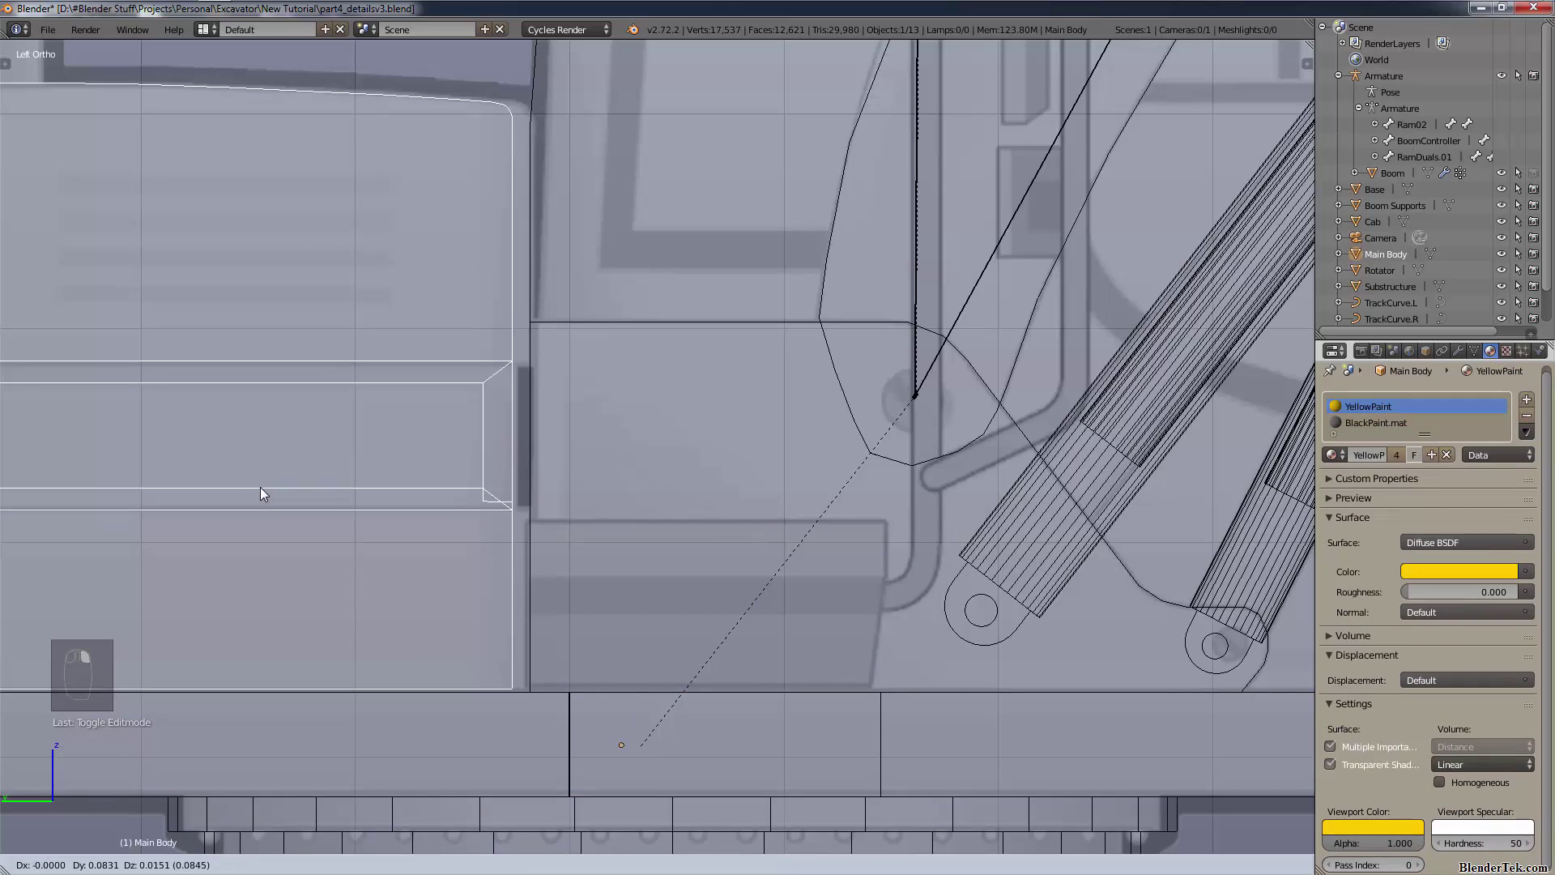
pyautogui.click(231, 865)
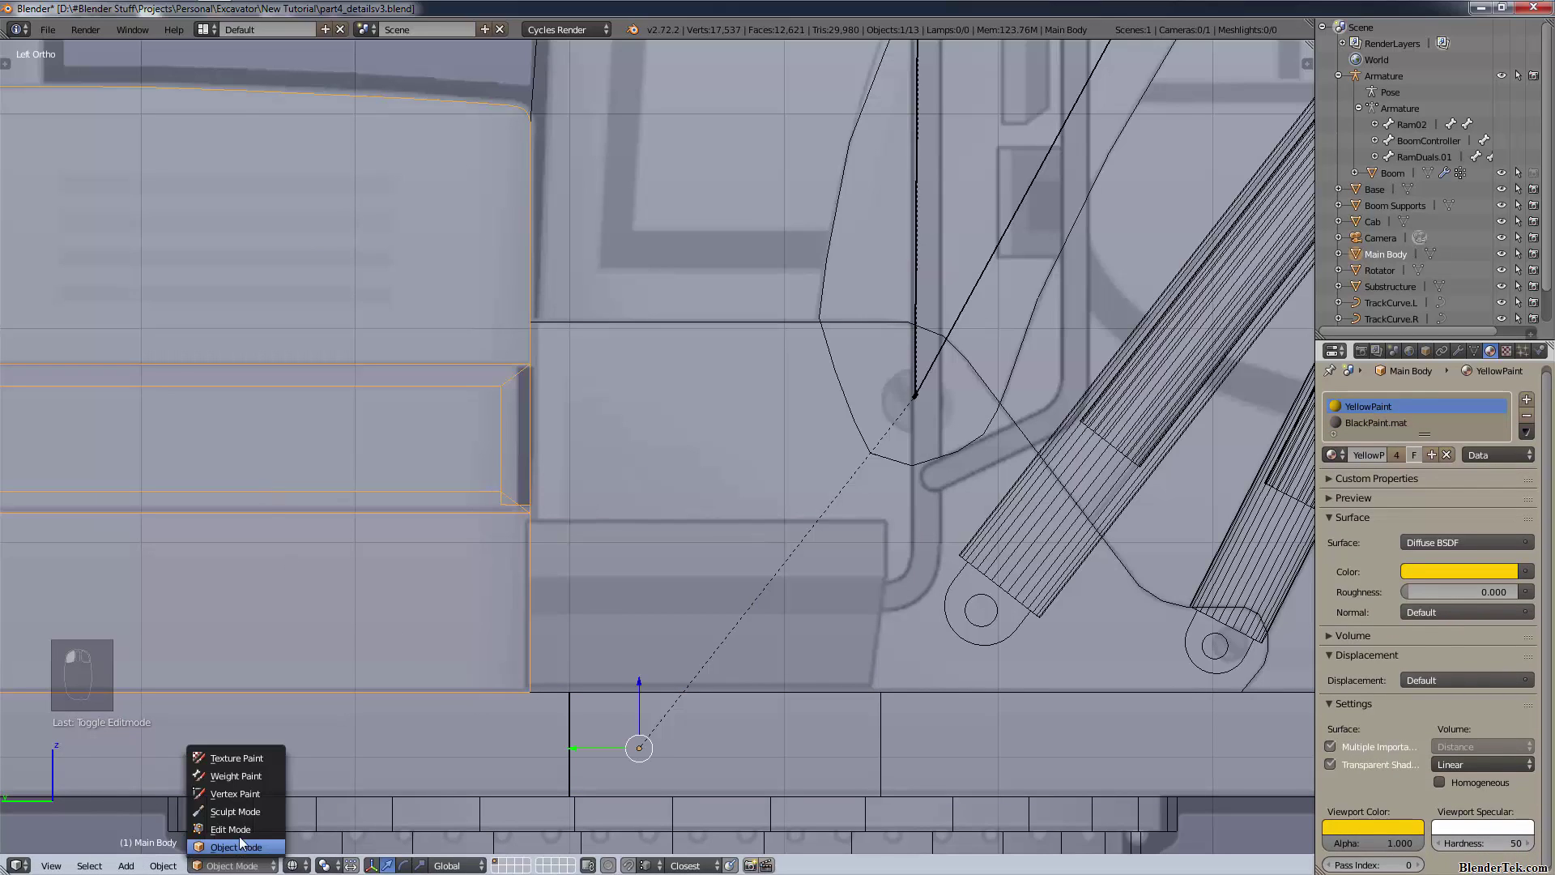
pyautogui.click(238, 833)
# - Try duplicating the Main Body's lower front corner vertex in place and undo the duplicate
pyautogui.rightClick(526, 684)
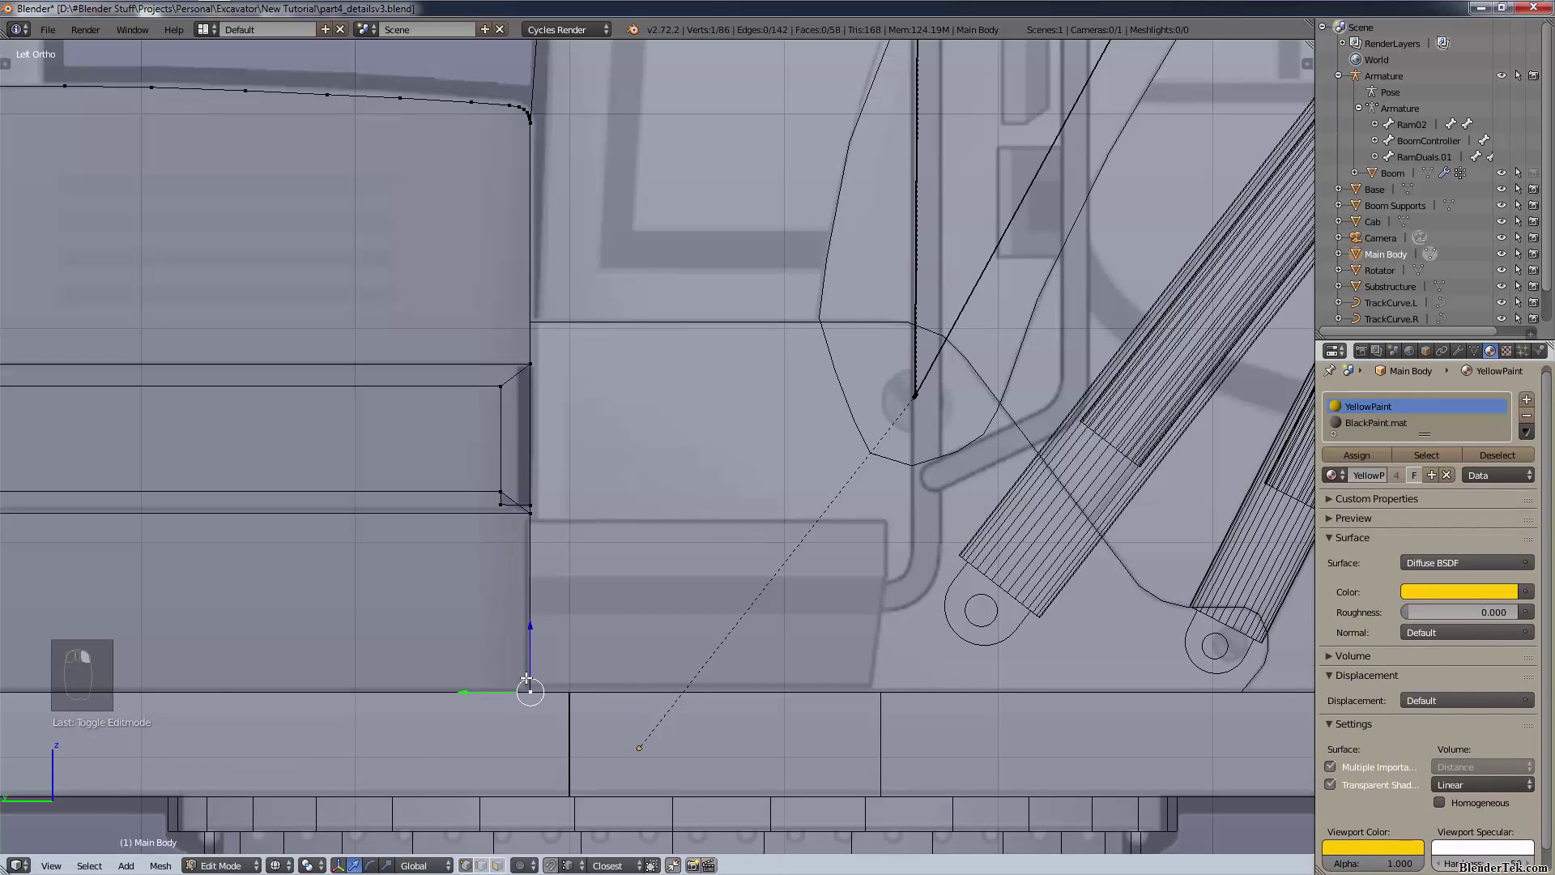
pyautogui.hotkey('shift', 'd')
pyautogui.click(527, 678)
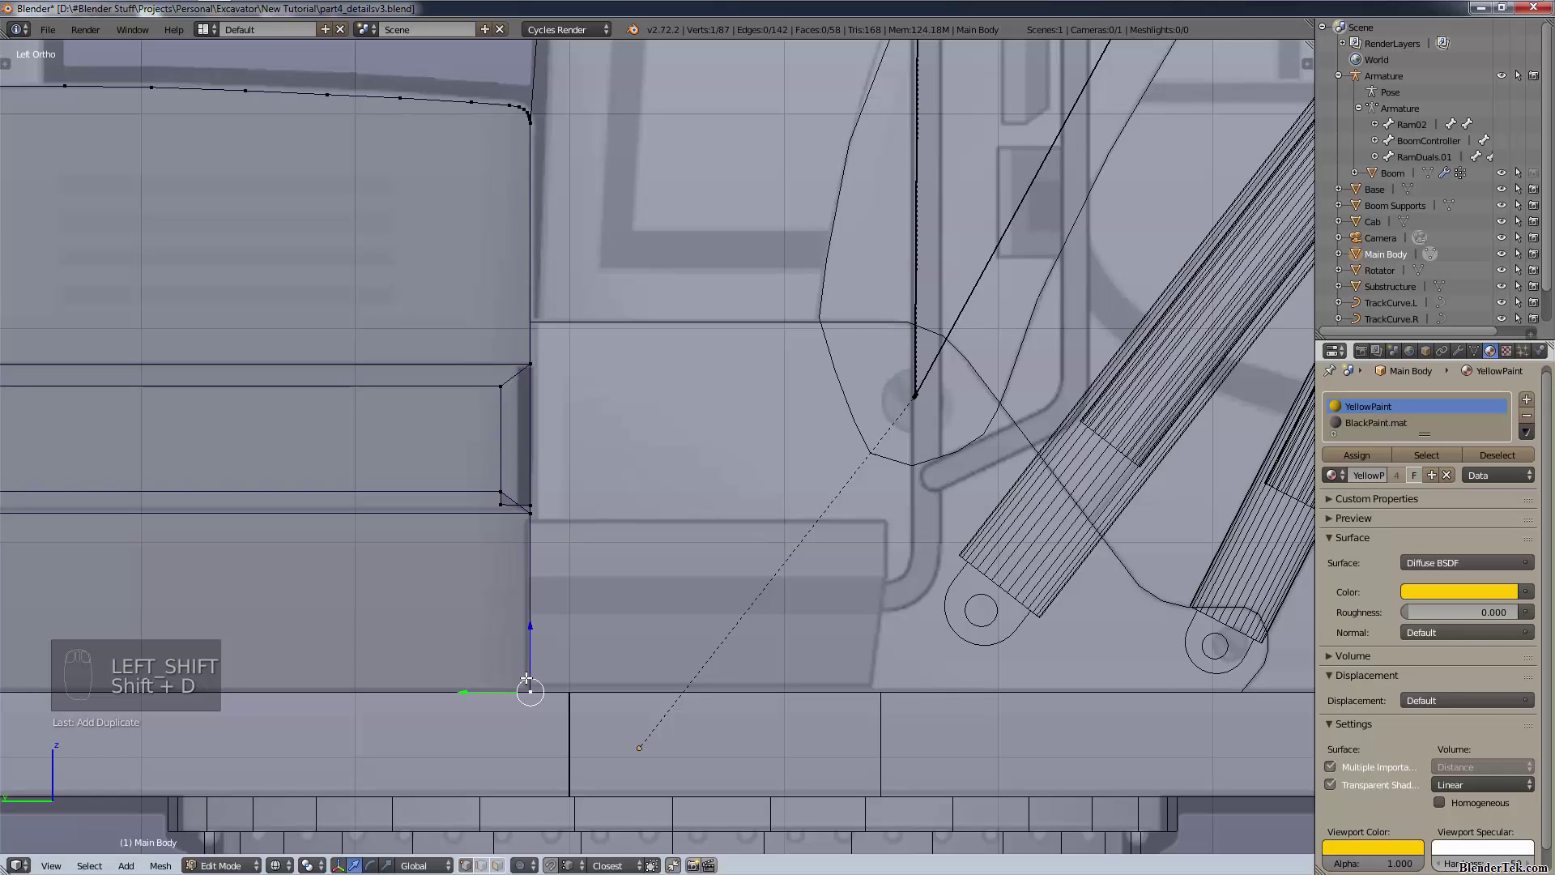
pyautogui.hotkey('ctrl', 'z')
pyautogui.hotkey('ctrl', 'z')
pyautogui.hotkey('ctrl', 'z')
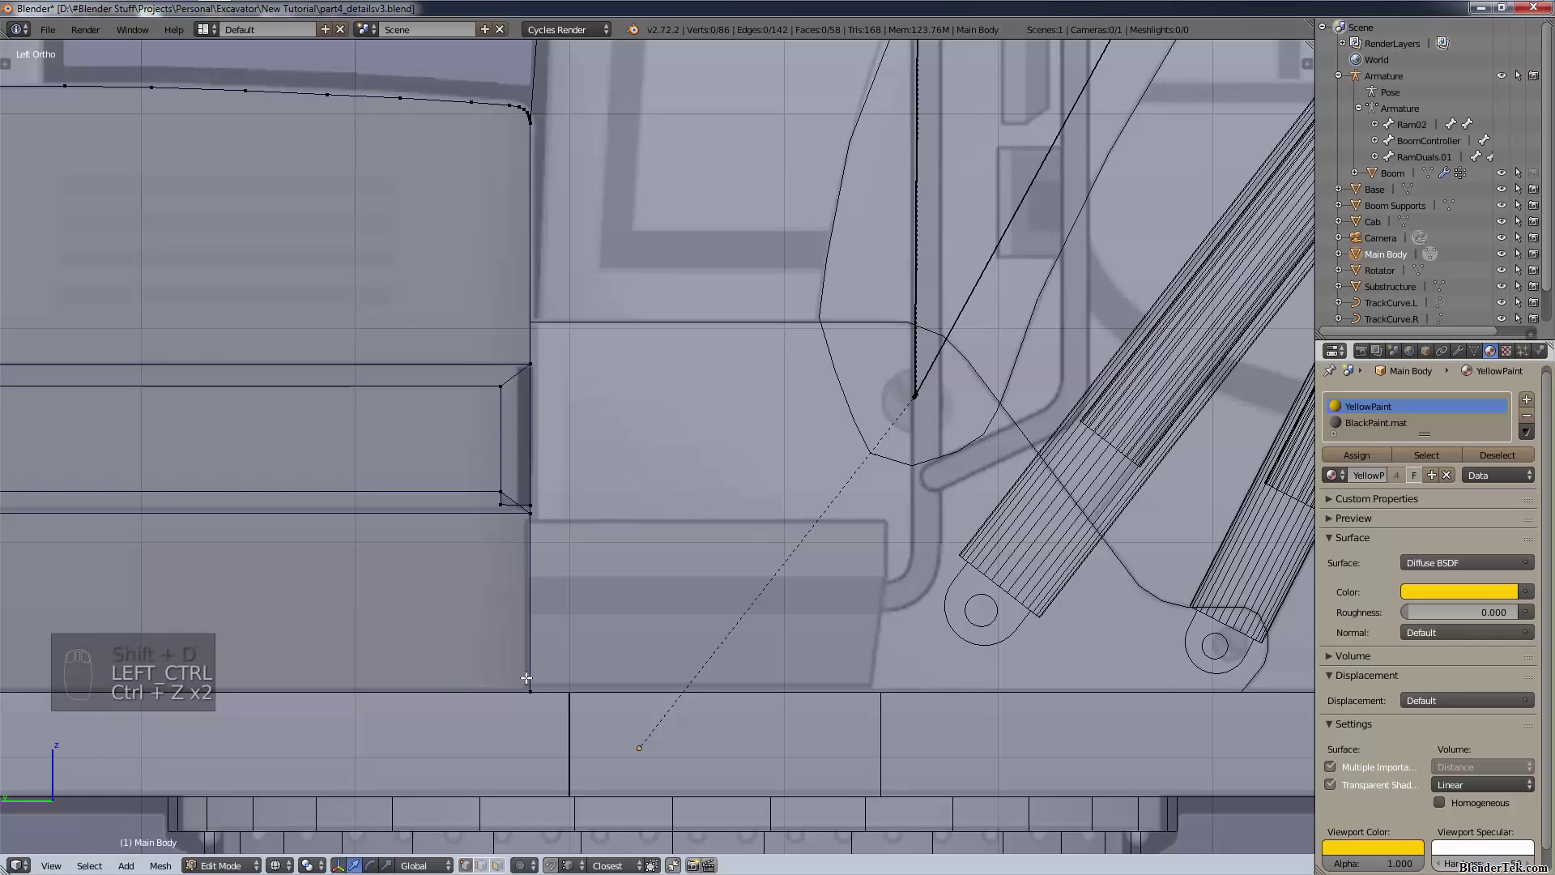
pyautogui.hotkey('ctrl', 'z')
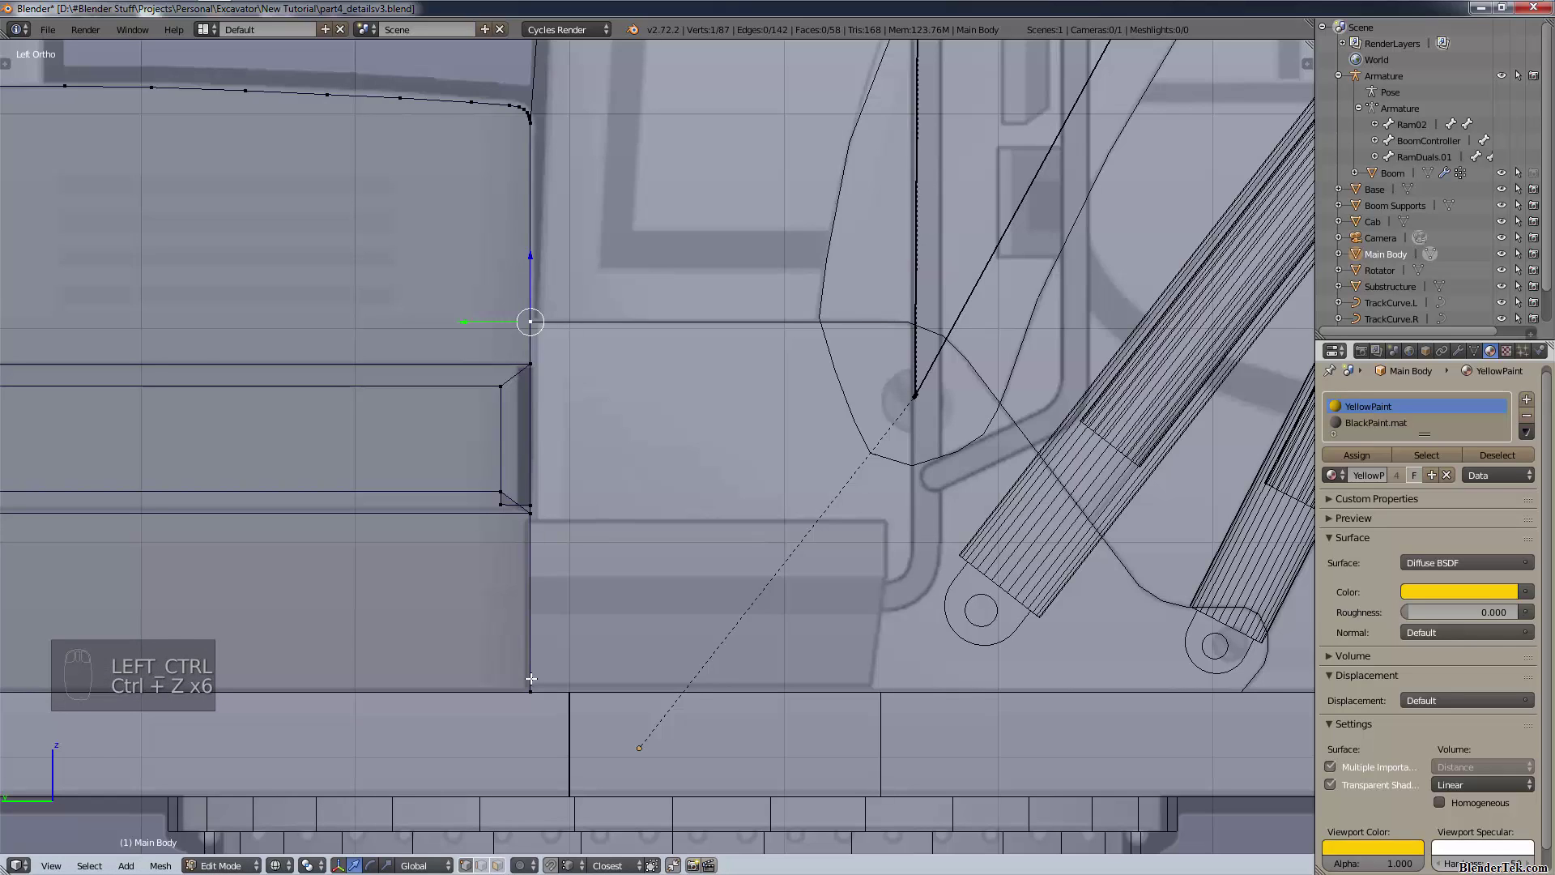
# - Duplicate the Main Body's lower front corner vertex in place and separate the copy into its own object
pyautogui.rightClick(528, 690)
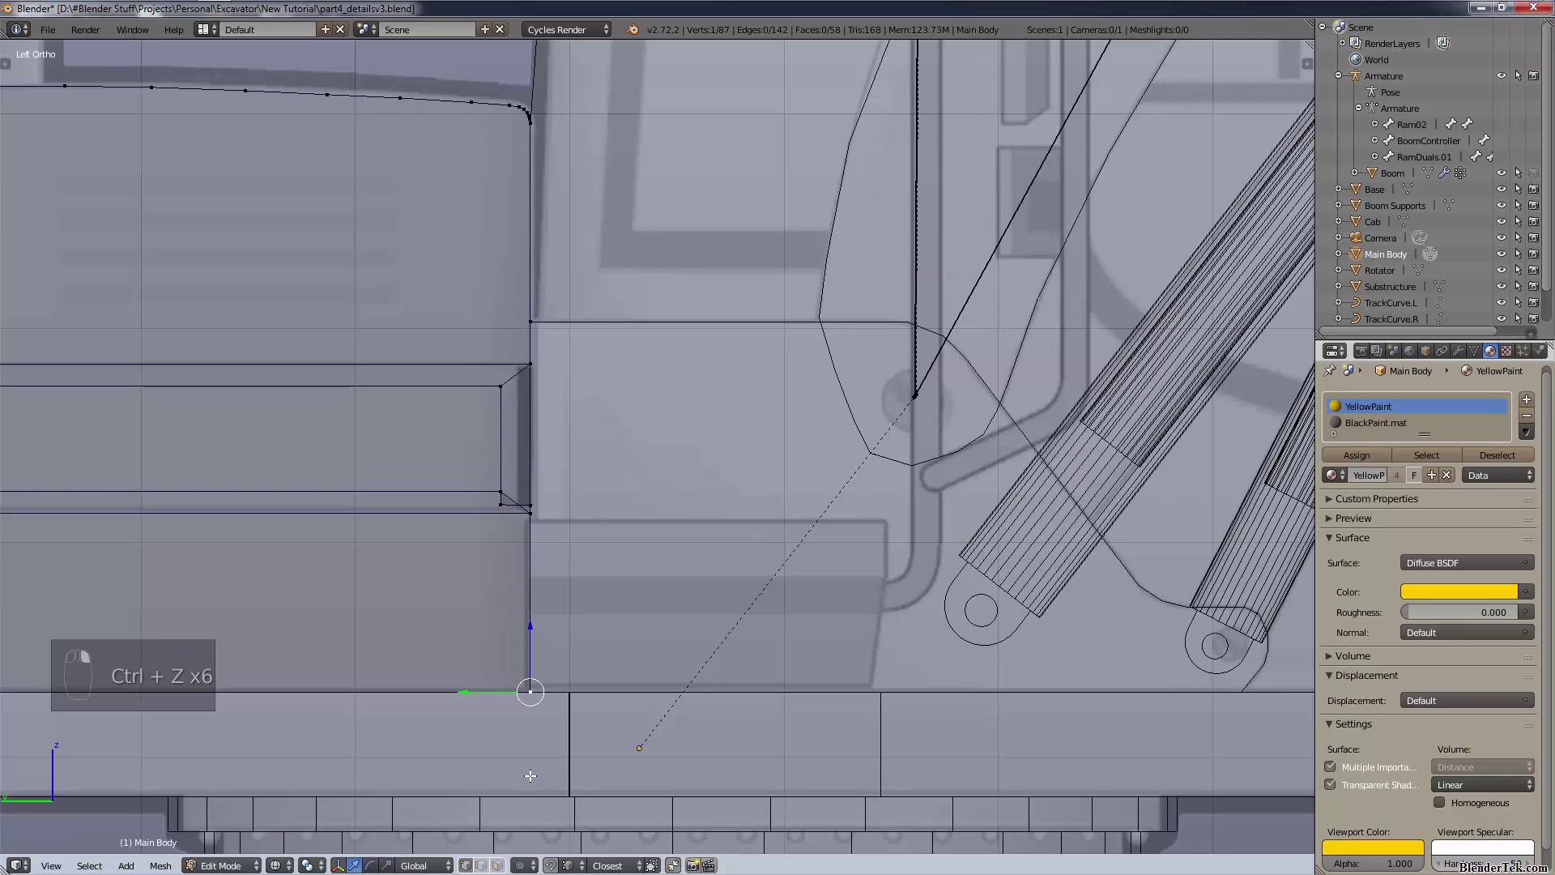
pyautogui.hotkey('shift', 'd')
pyautogui.rightClick(529, 775)
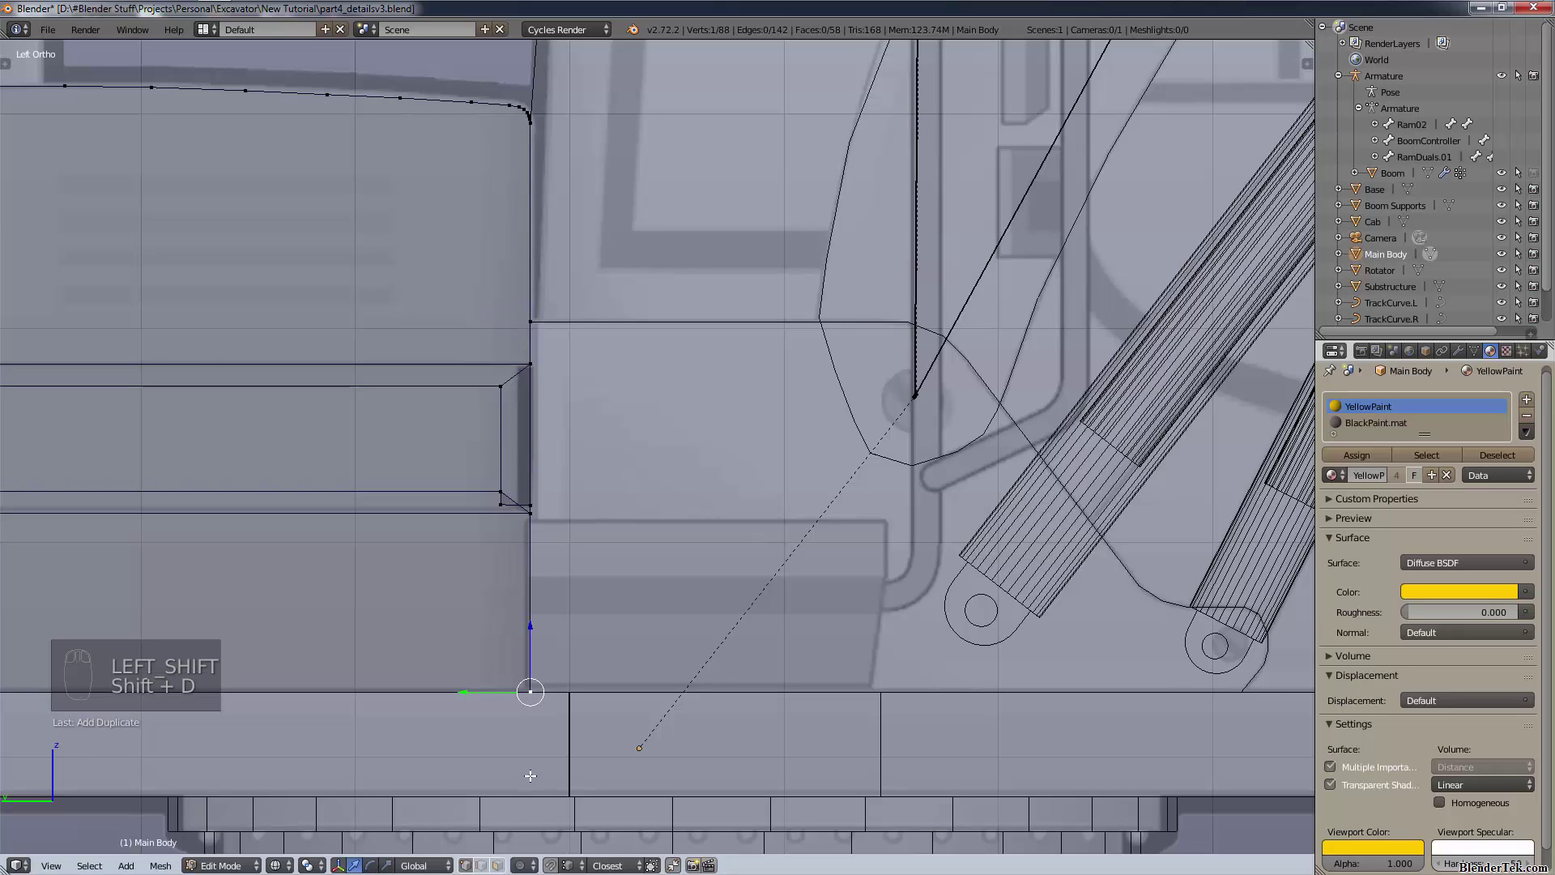
pyautogui.press('p')
pyautogui.click(529, 772)
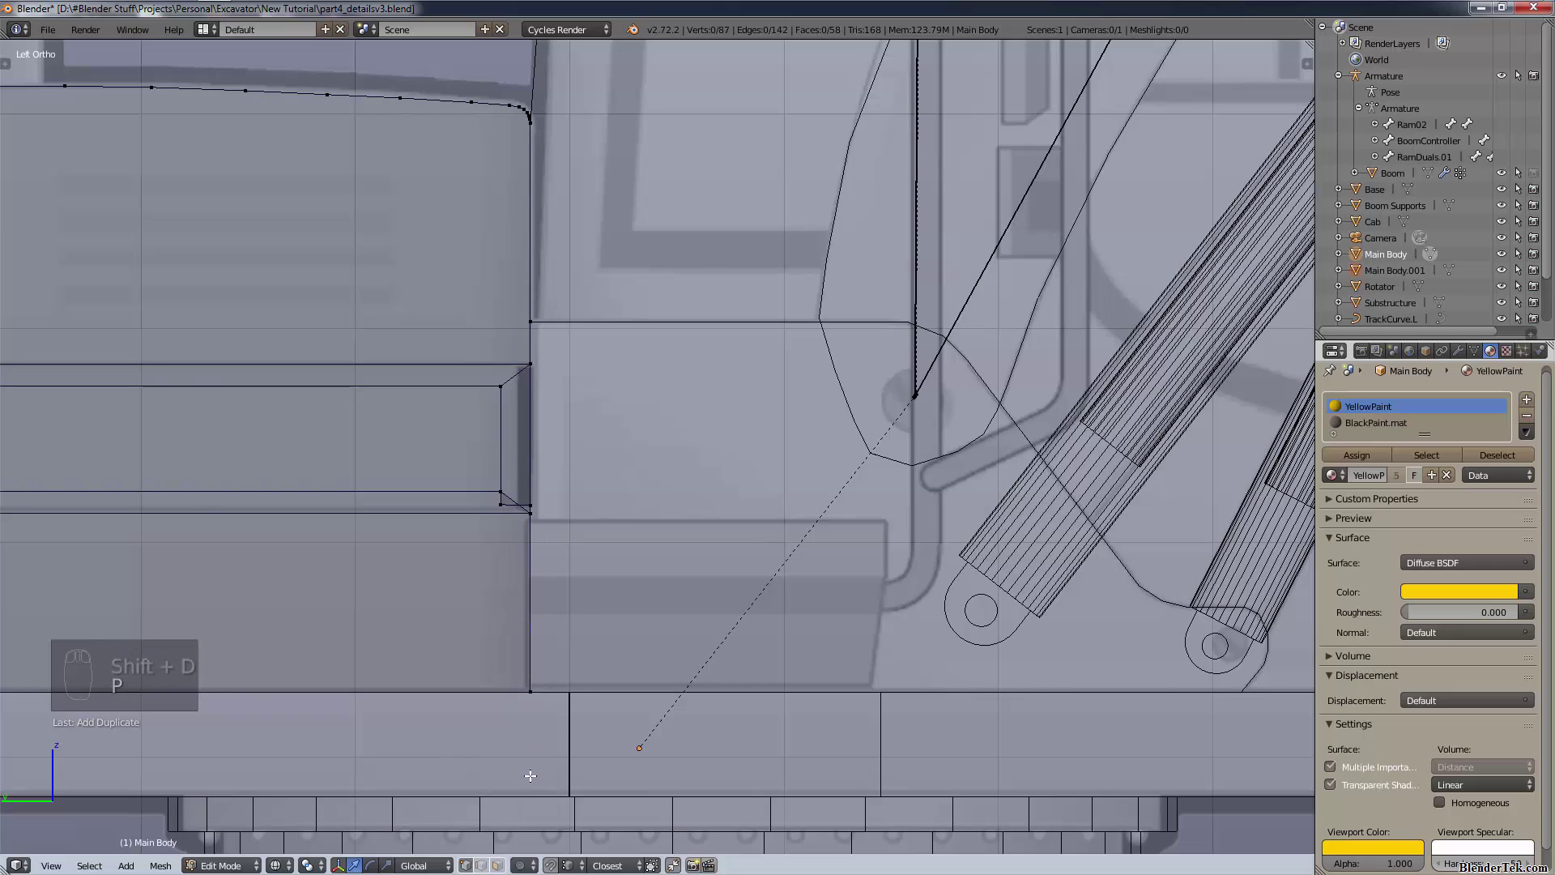
# - Select the newly separated object and rename it Hydro Tank
pyautogui.click(1394, 271)
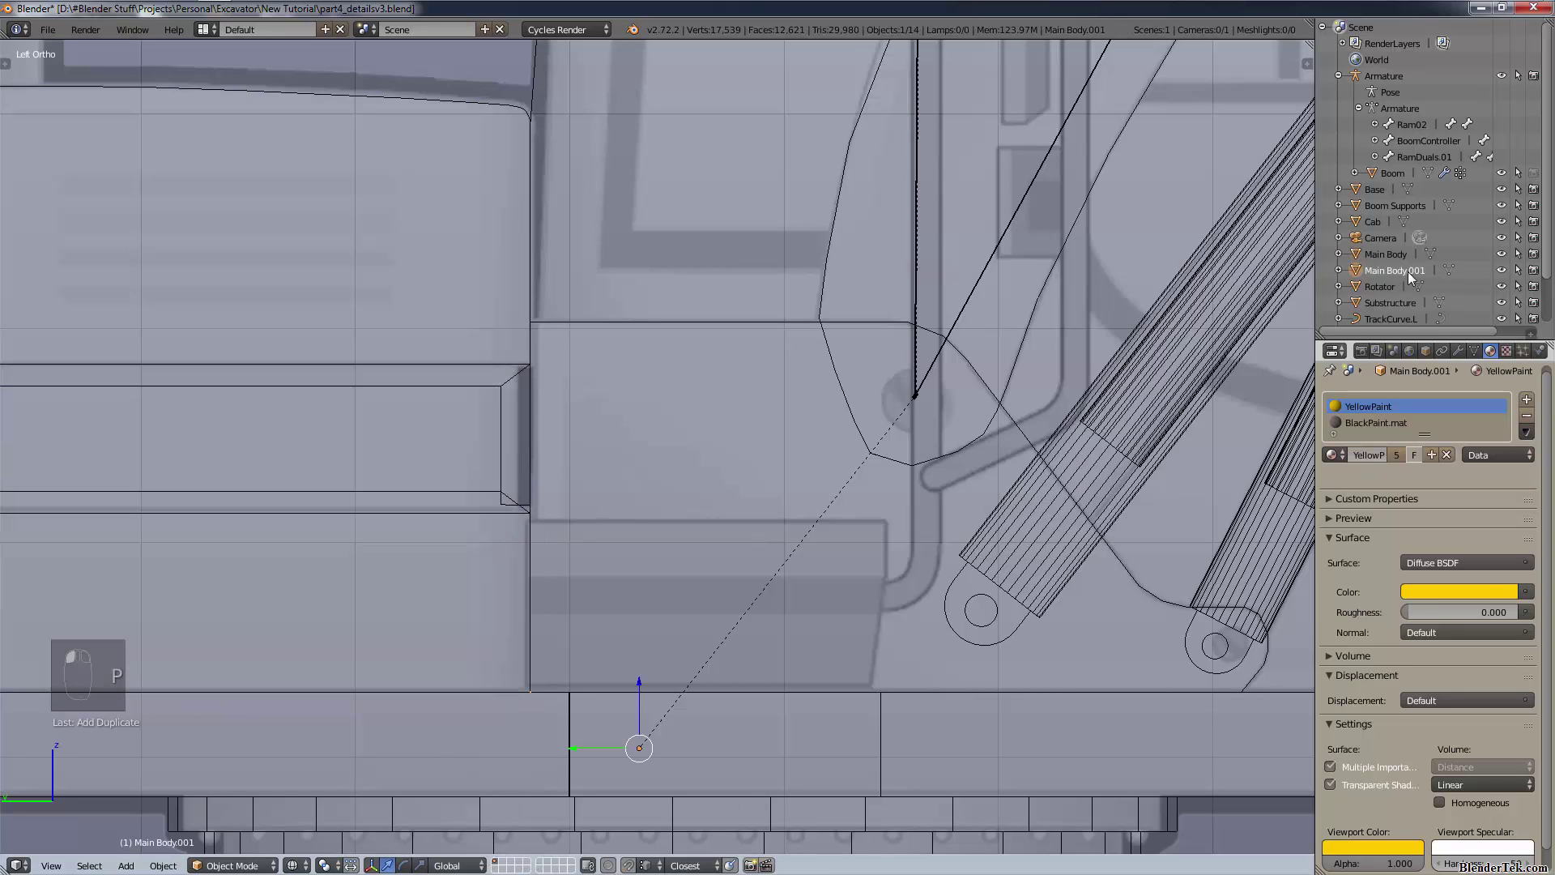
pyautogui.doubleClick(1406, 270)
pyautogui.write('Hyd')
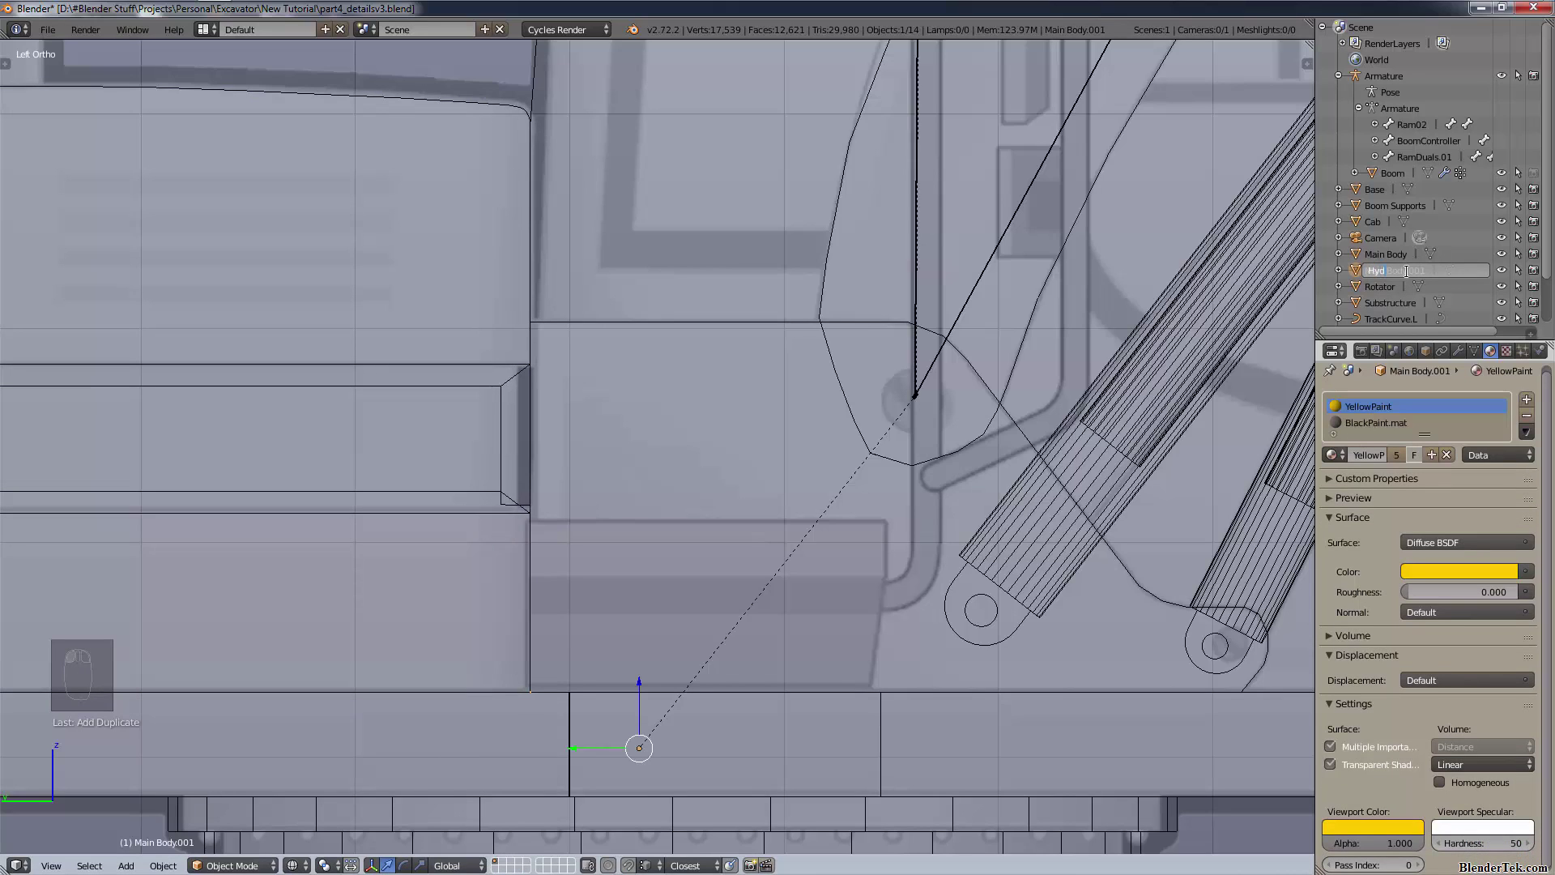
pyautogui.write('ro Tank')
pyautogui.press('Return')
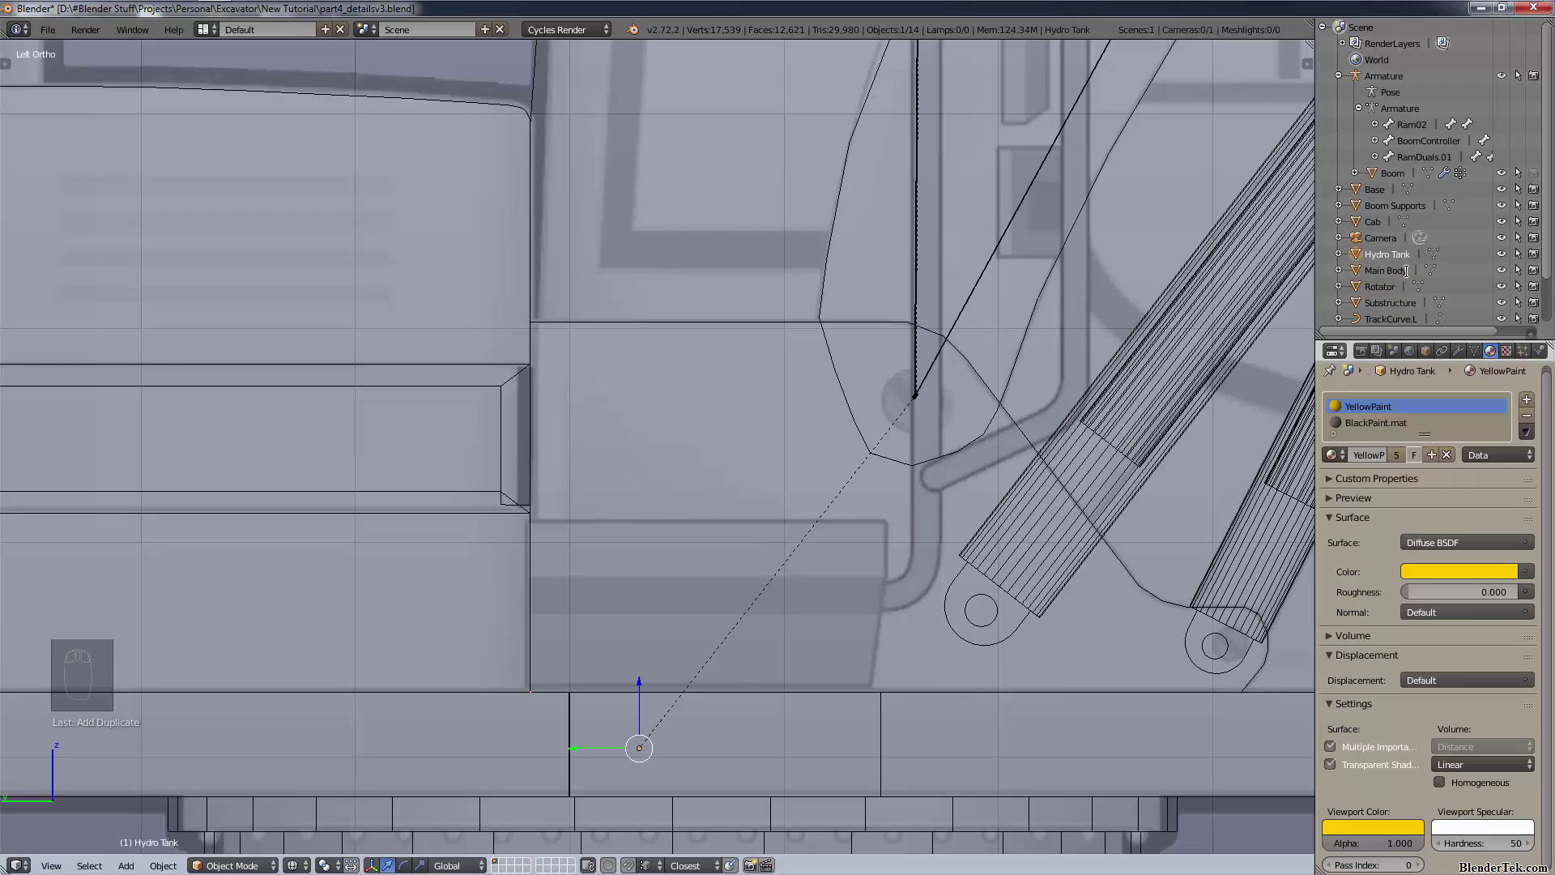
# - In left view, enter Edit Mode on the Hydro Tank and extrude its single vertex straight up along Z to the reference tank's top edge
pyautogui.press('z')
pyautogui.moveTo(567, 713)
pyautogui.mouseDown(button='middle')
pyautogui.moveTo(554, 732)
pyautogui.moveTo(554, 702)
pyautogui.mouseUp(button='middle')
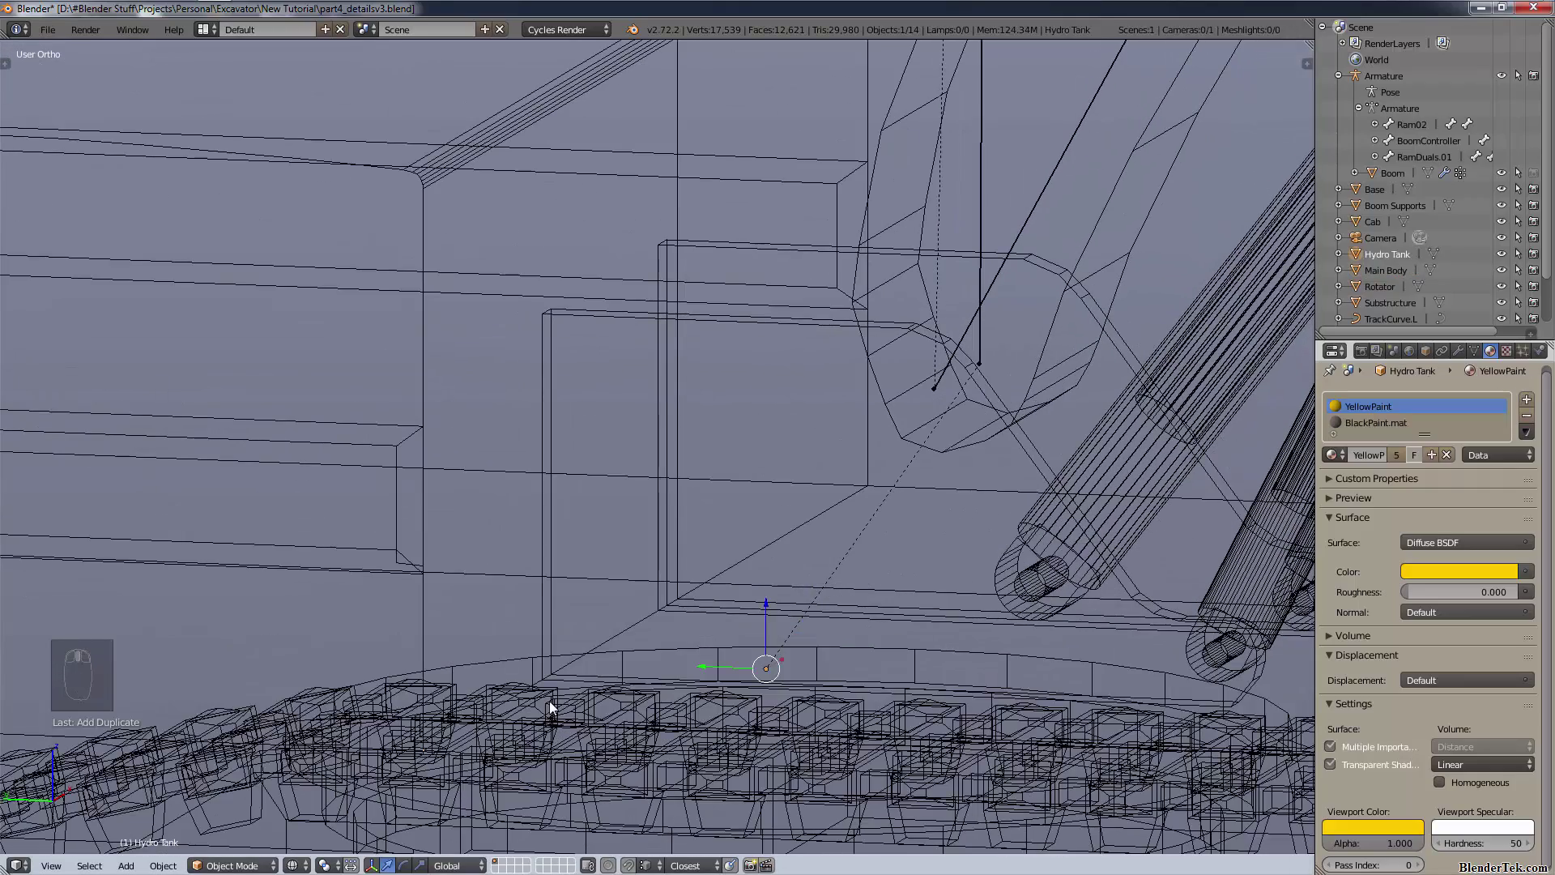
pyautogui.press('KP_3')
pyautogui.press('ctrl+KP_3')
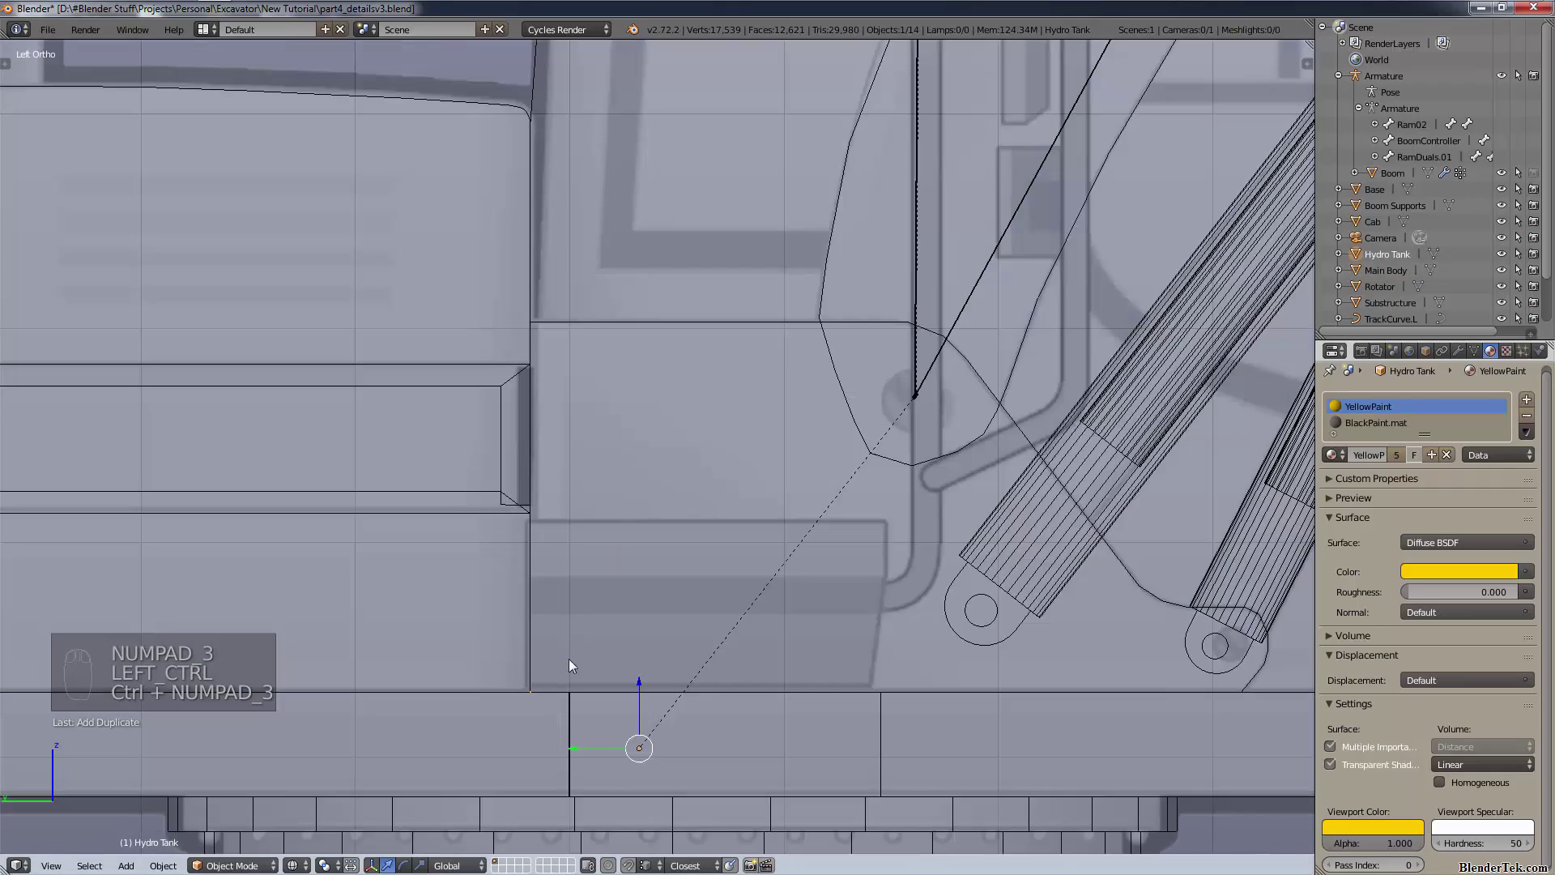
pyautogui.click(252, 865)
pyautogui.click(231, 829)
pyautogui.press('a')
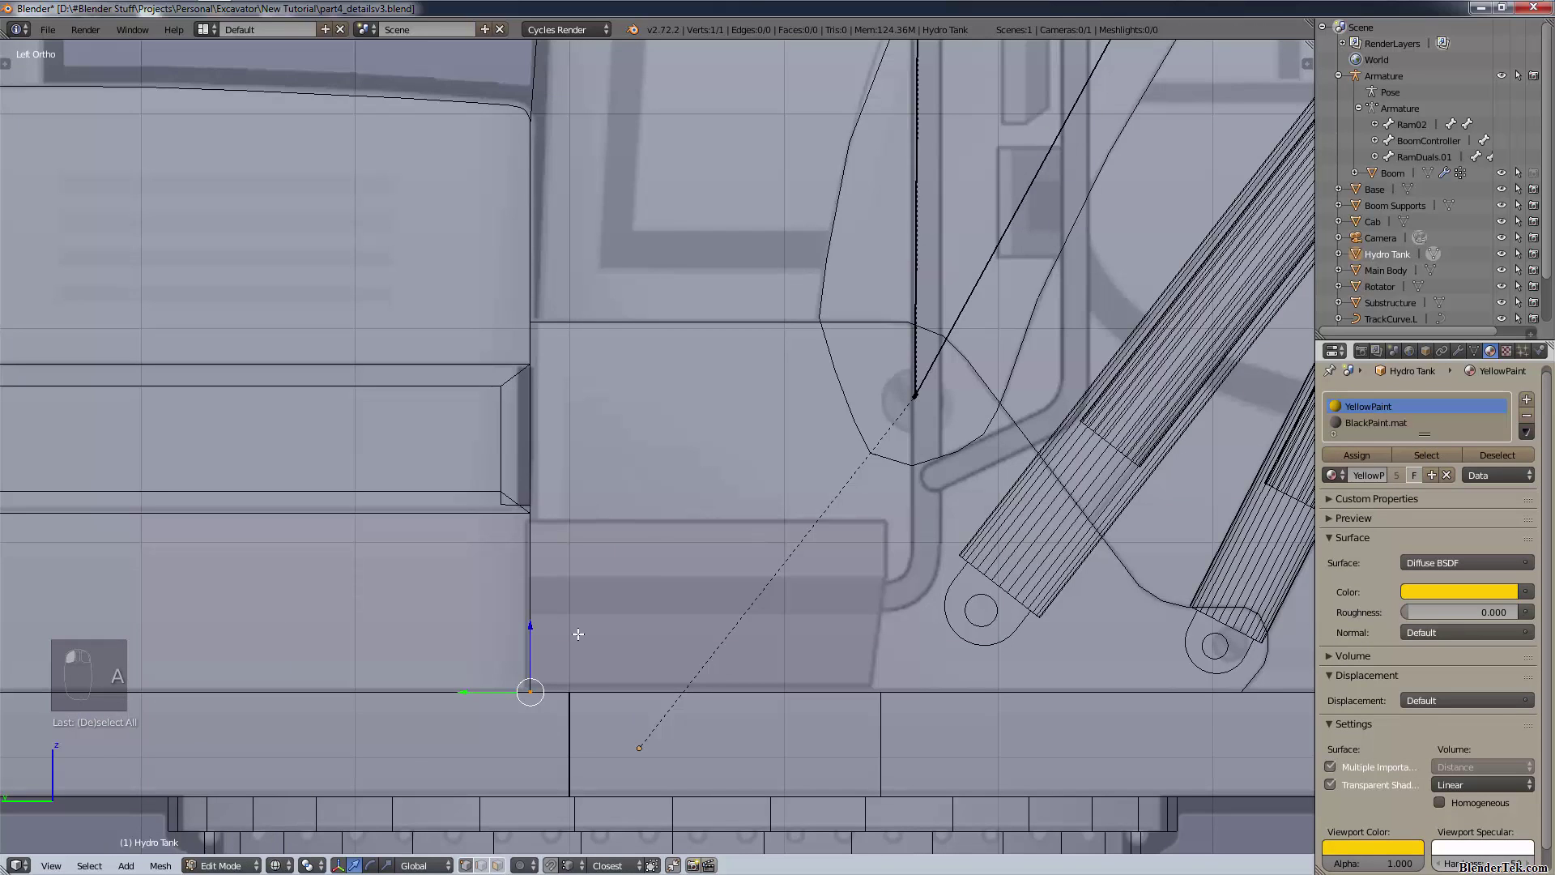
pyautogui.press('e')
pyautogui.press('z')
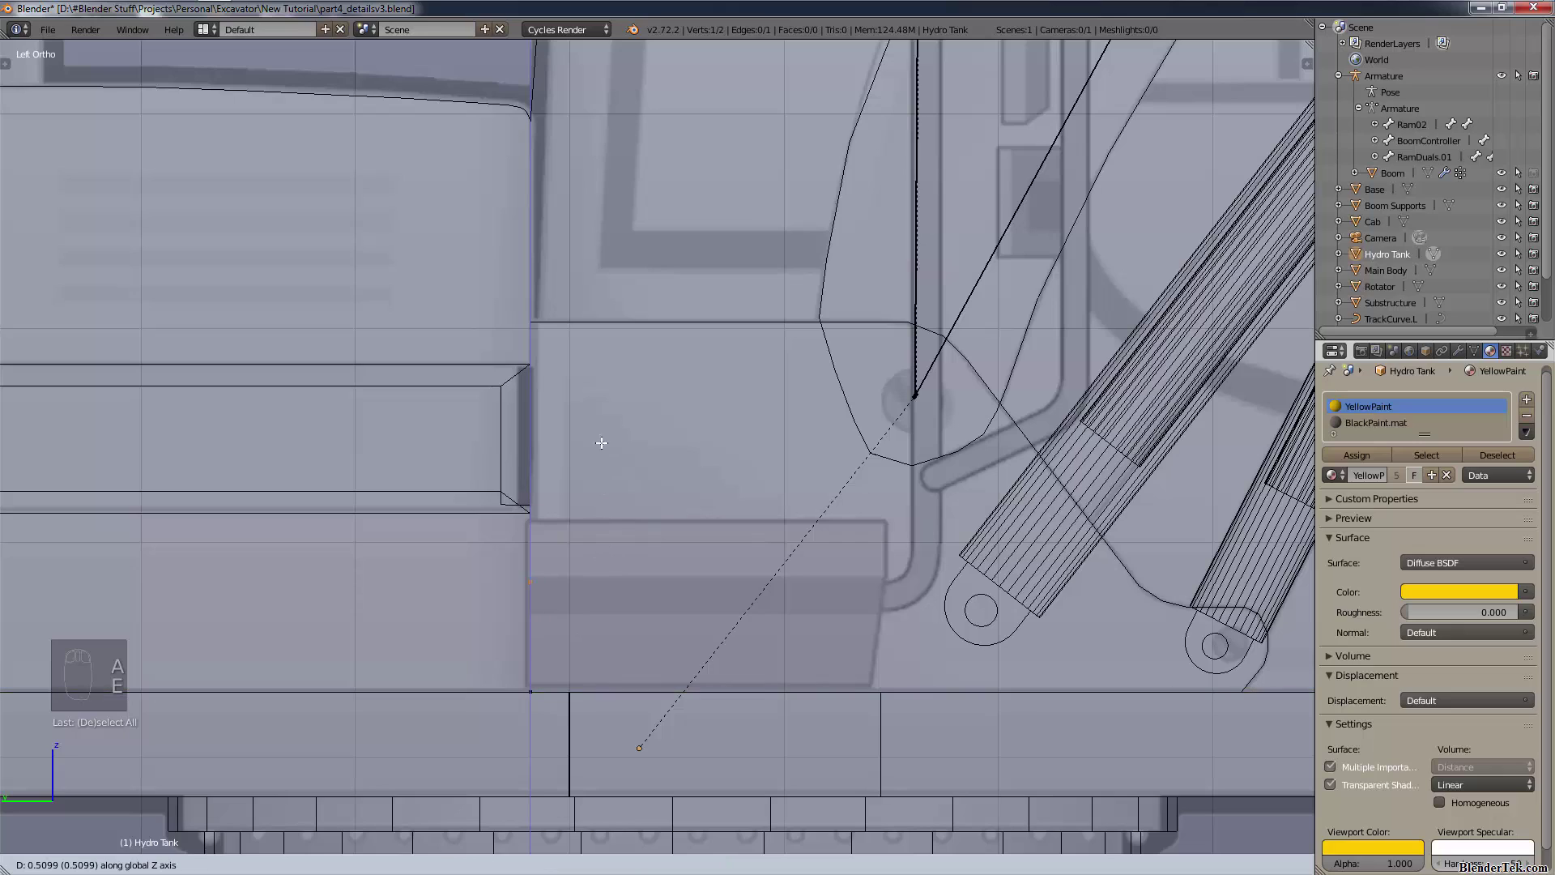
pyautogui.click(585, 407)
# - Extrude the outline about 1.64 along Y to the reference tank's front edge, and down along Z to where the front starts to slant
pyautogui.press('e')
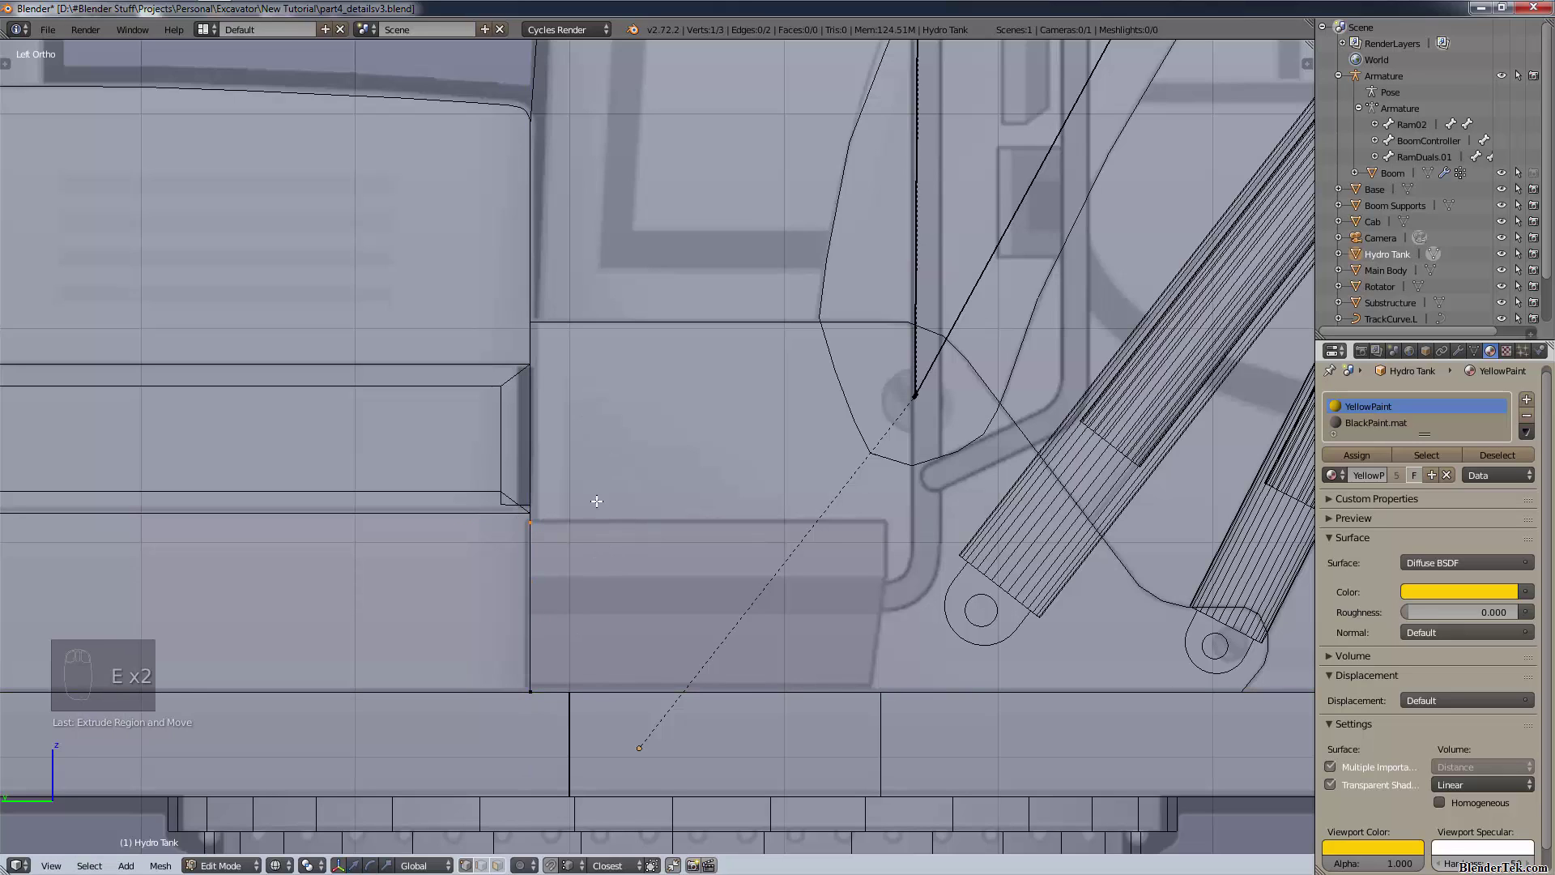
pyautogui.click(906, 562)
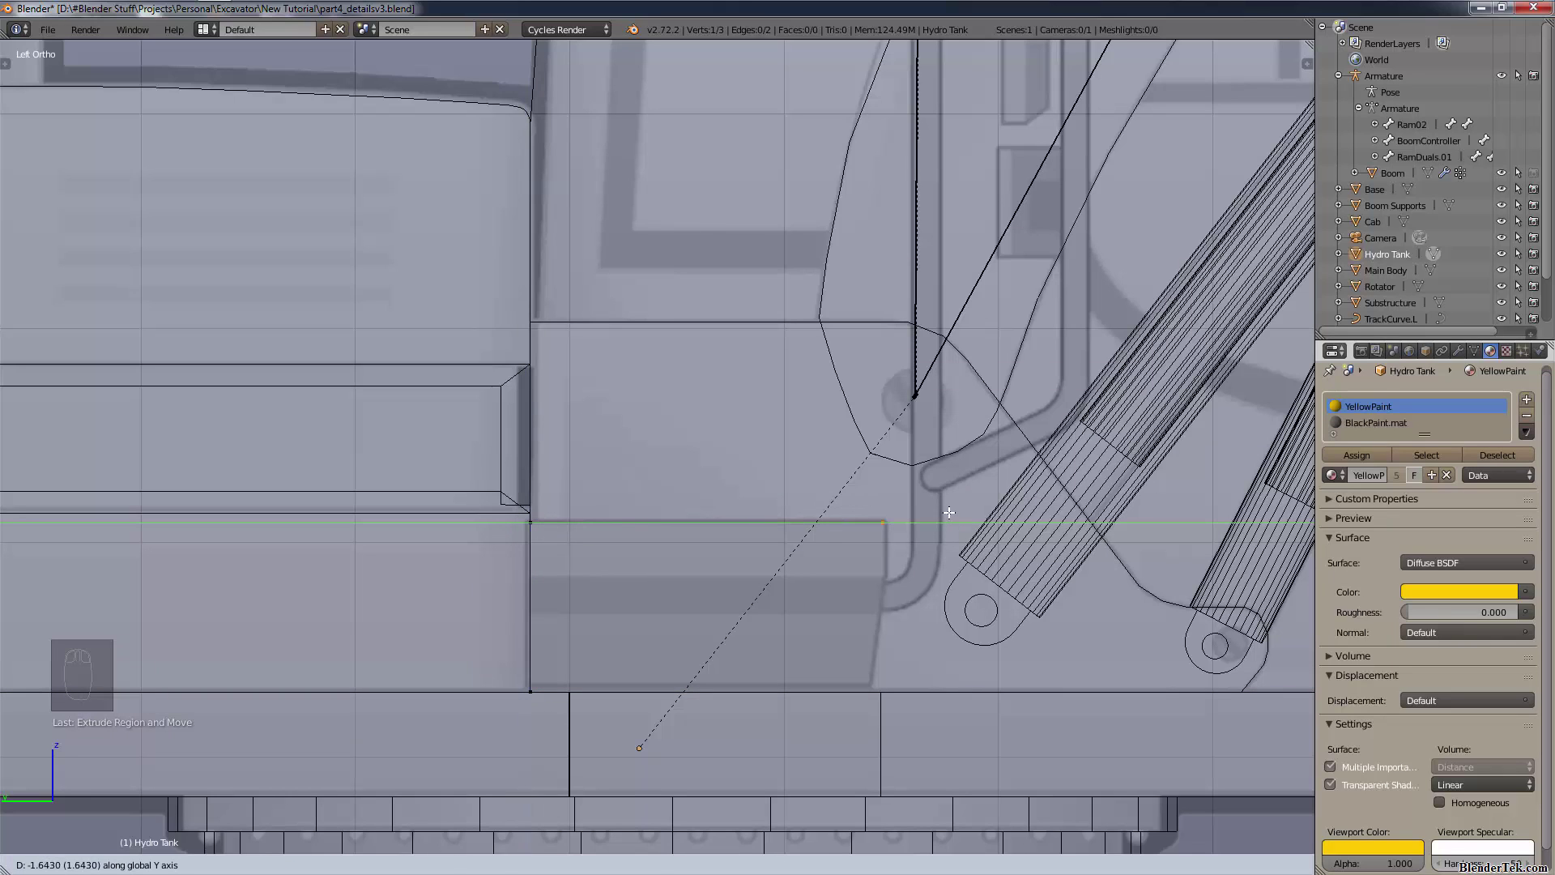
pyautogui.press('e')
pyautogui.press('z')
pyautogui.click(903, 622)
pyautogui.press('e')
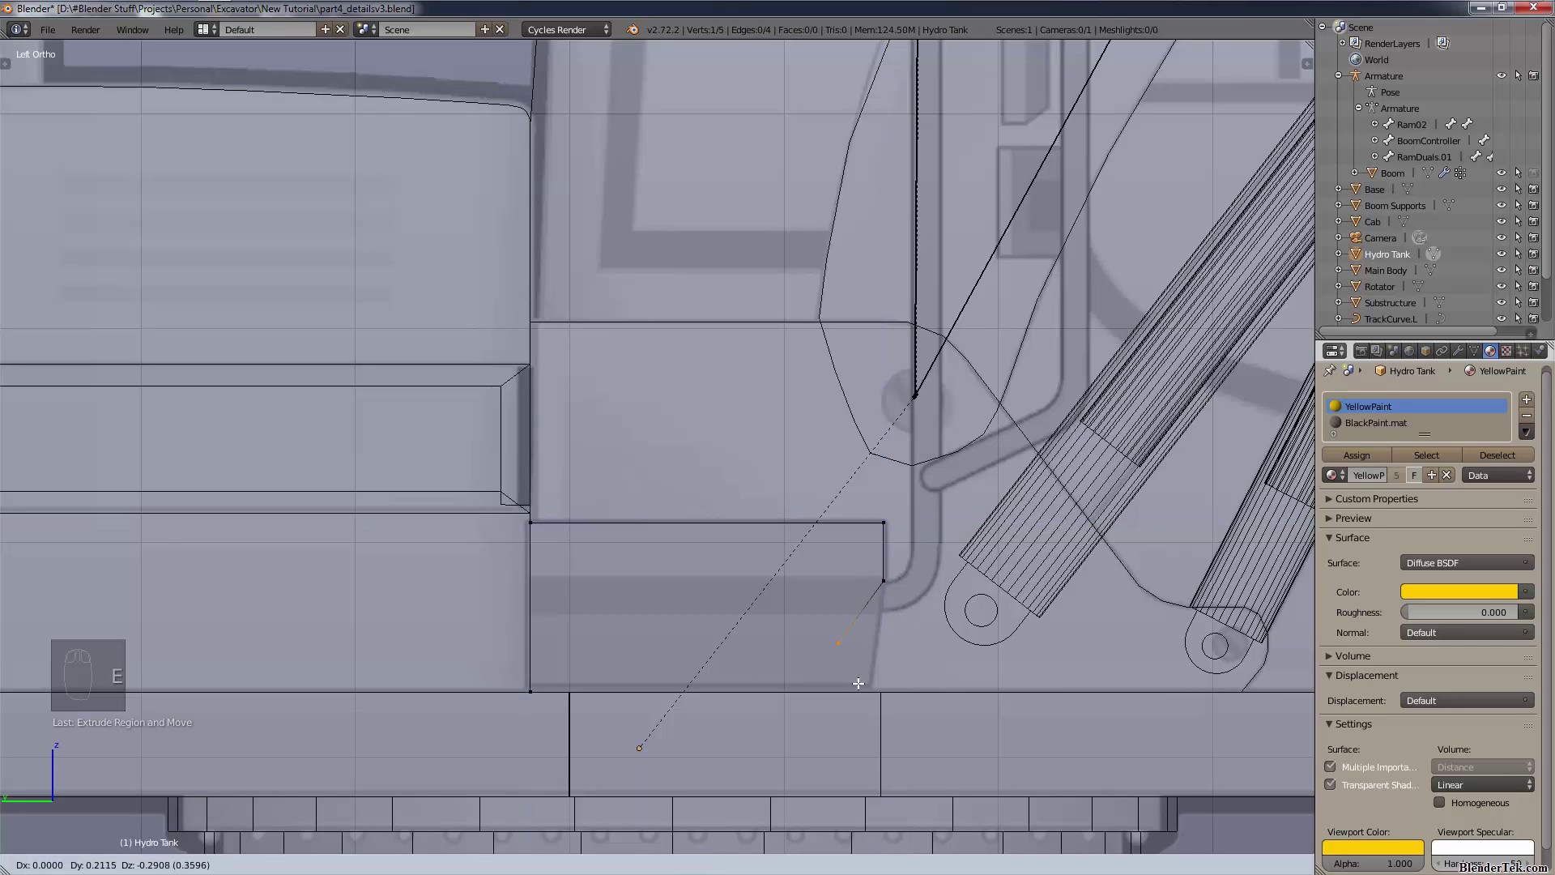
pyautogui.rightClick(878, 721)
pyautogui.hotkey('ctrl', 'z')
# - Extrude the slanted front edge down to the tank's bottom line and close the outline with an edge to the starting vertex
pyautogui.click(571, 865)
pyautogui.click(597, 829)
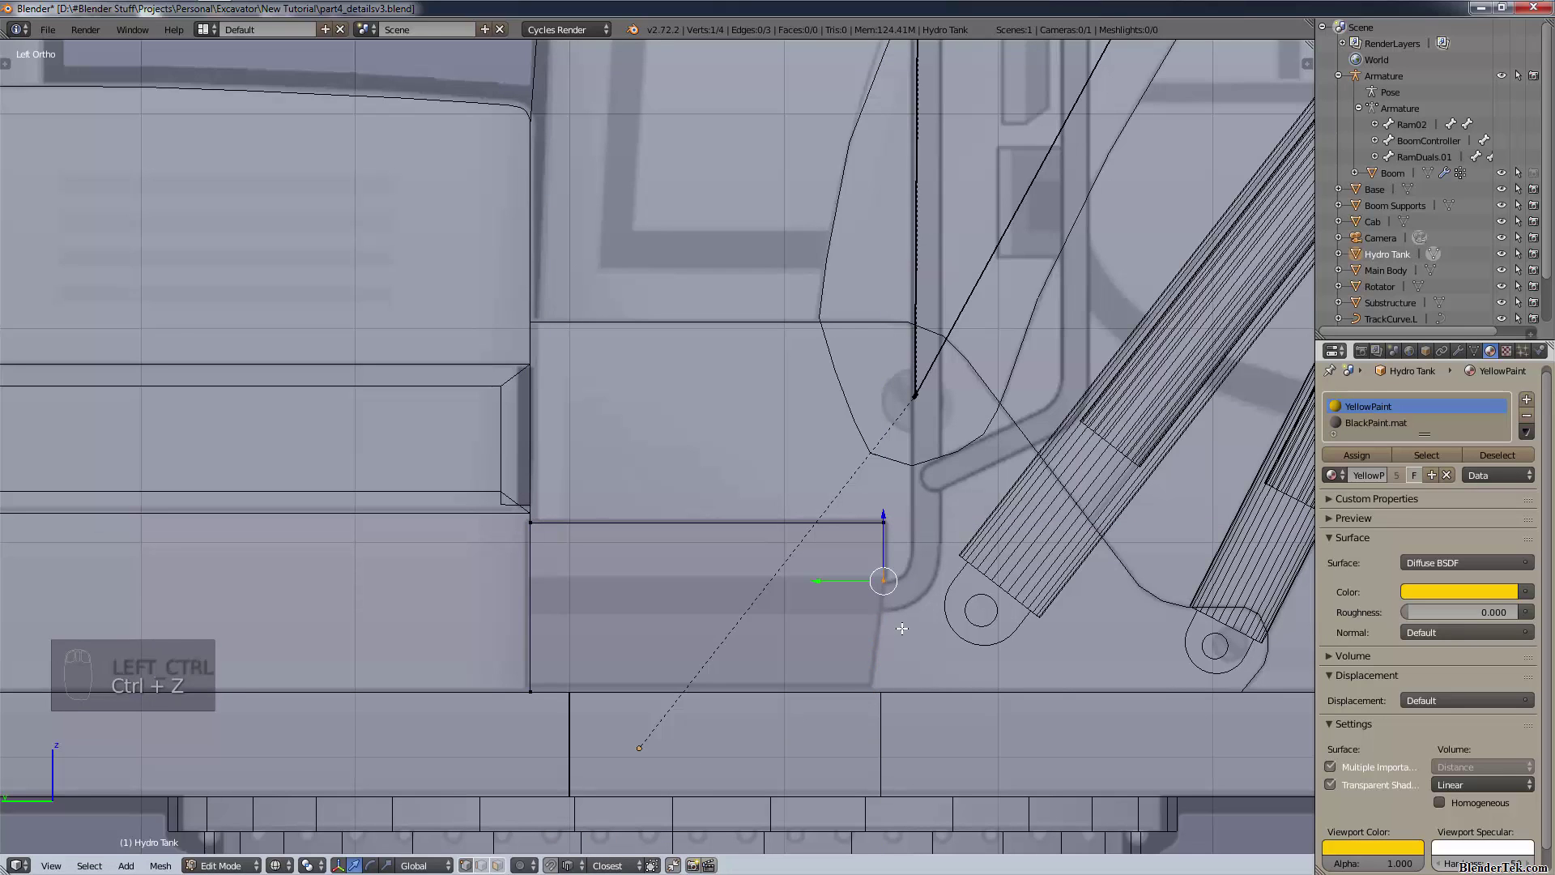
pyautogui.press('e')
pyautogui.click(869, 695)
pyautogui.scroll(5, 878, 708)
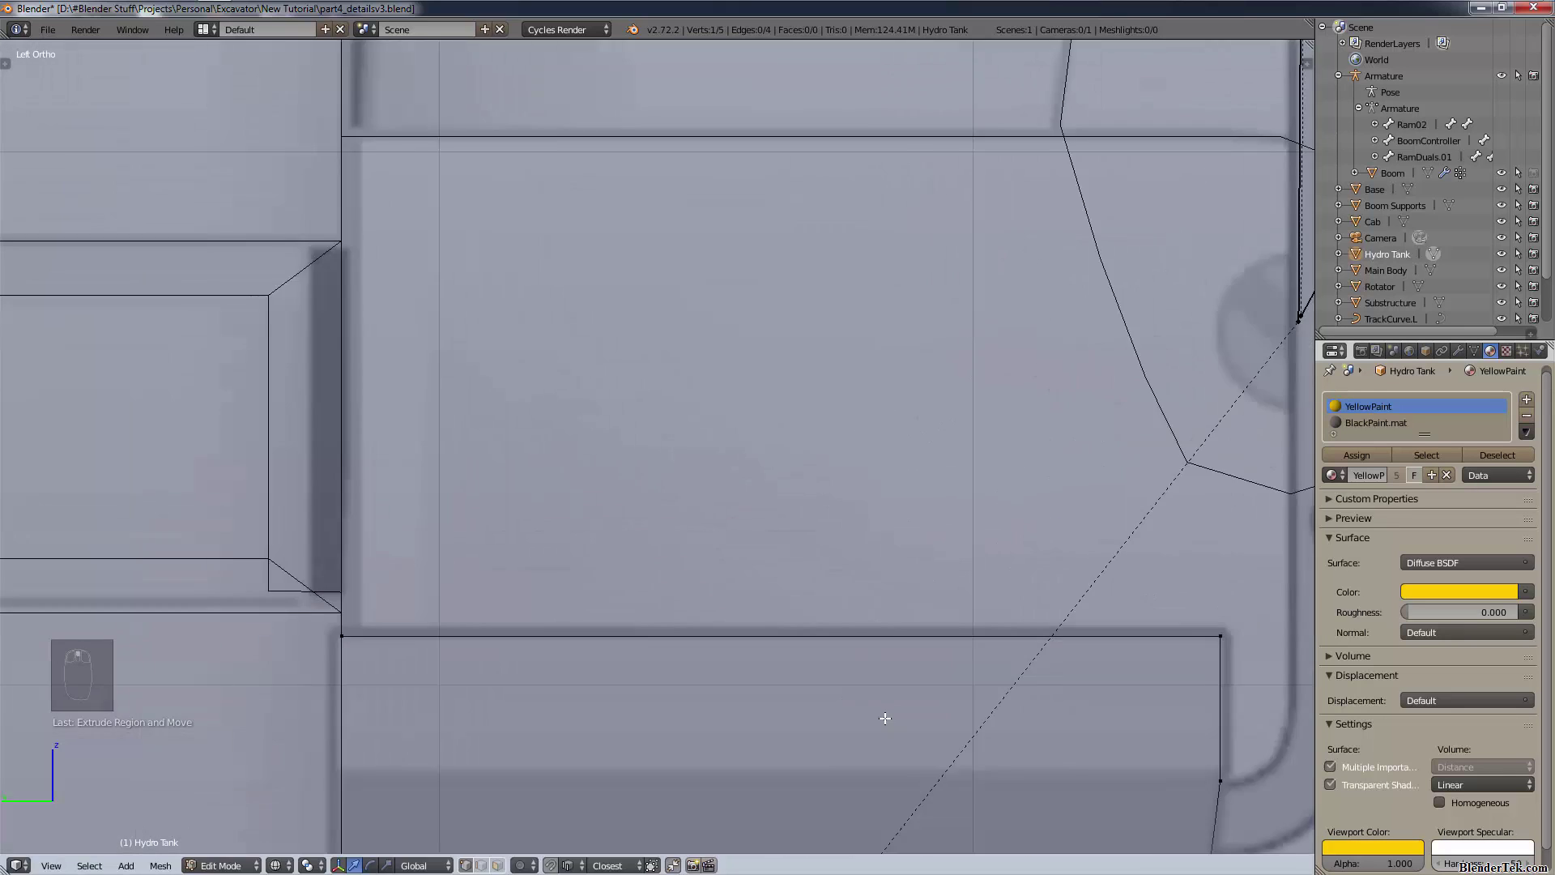
pyautogui.keyDown('shift'); pyautogui.moveTo(867, 726); pyautogui.dragTo(648, 125, button='middle'); pyautogui.keyUp('shift')
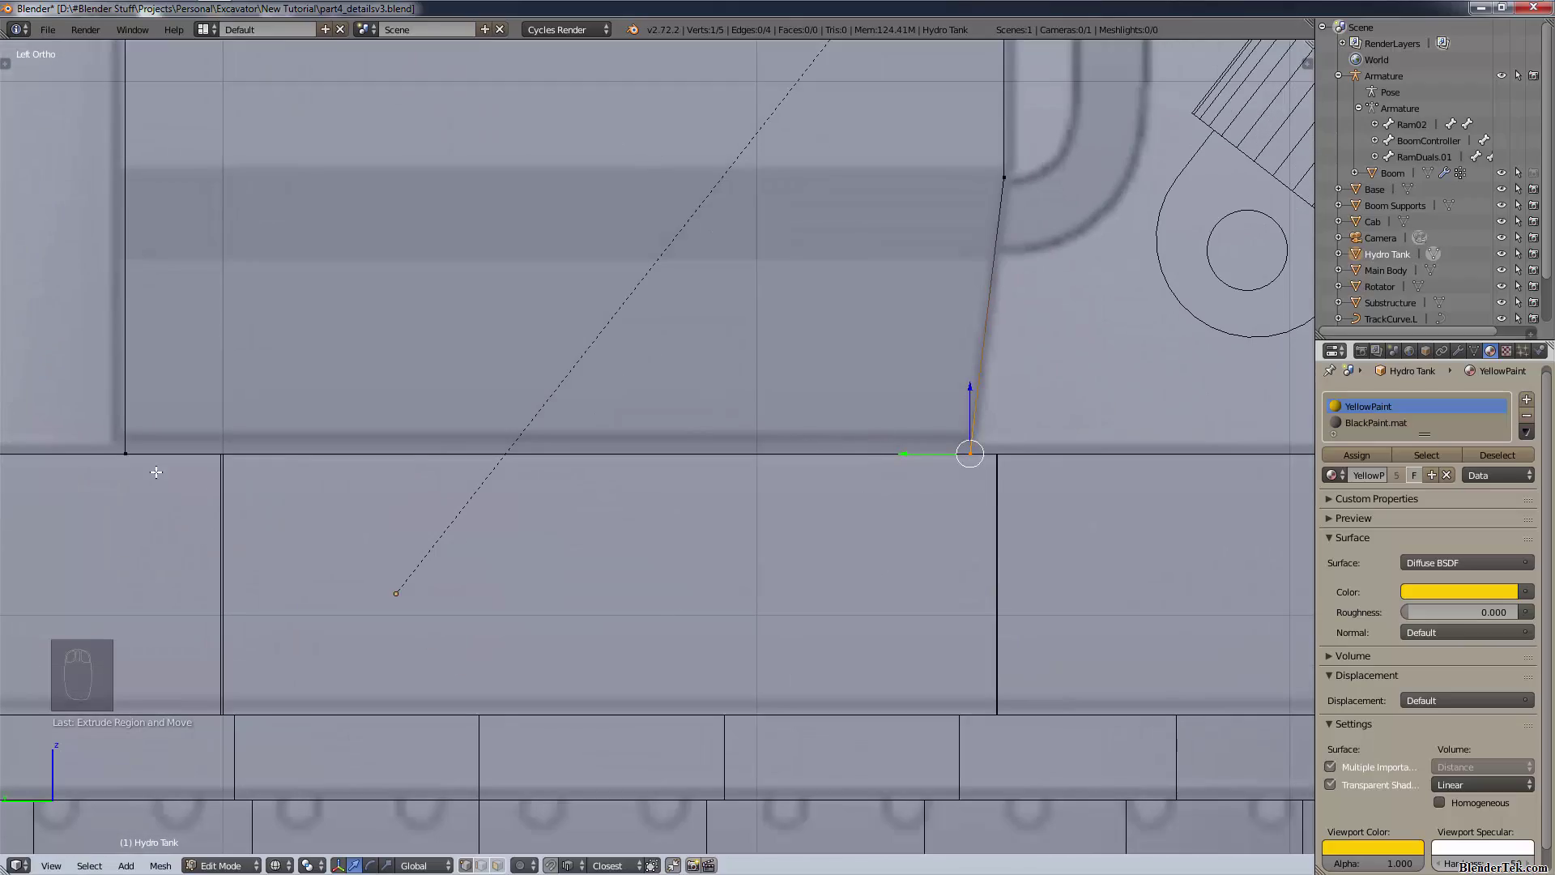
pyautogui.keyDown('shift'); pyautogui.rightClick(125, 452); pyautogui.keyUp('shift')
pyautogui.press('f')
# - In left view, select both ends of the Hydro Tank outline's top edge and subdivide it once
pyautogui.moveTo(126, 453); pyautogui.dragTo(718, 459, button='middle')
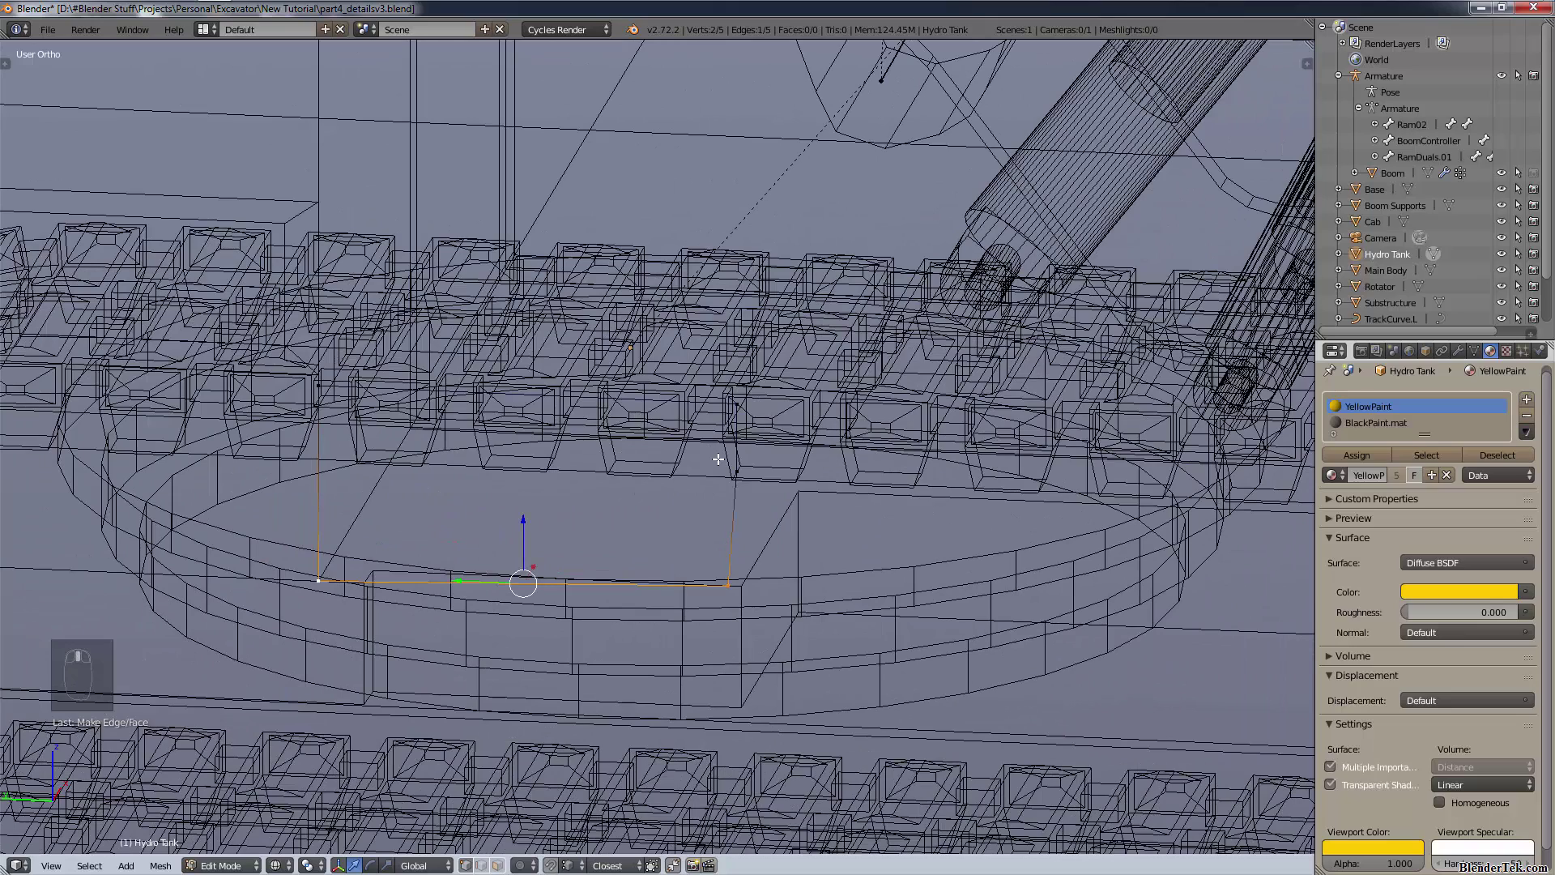
pyautogui.press('KP_3')
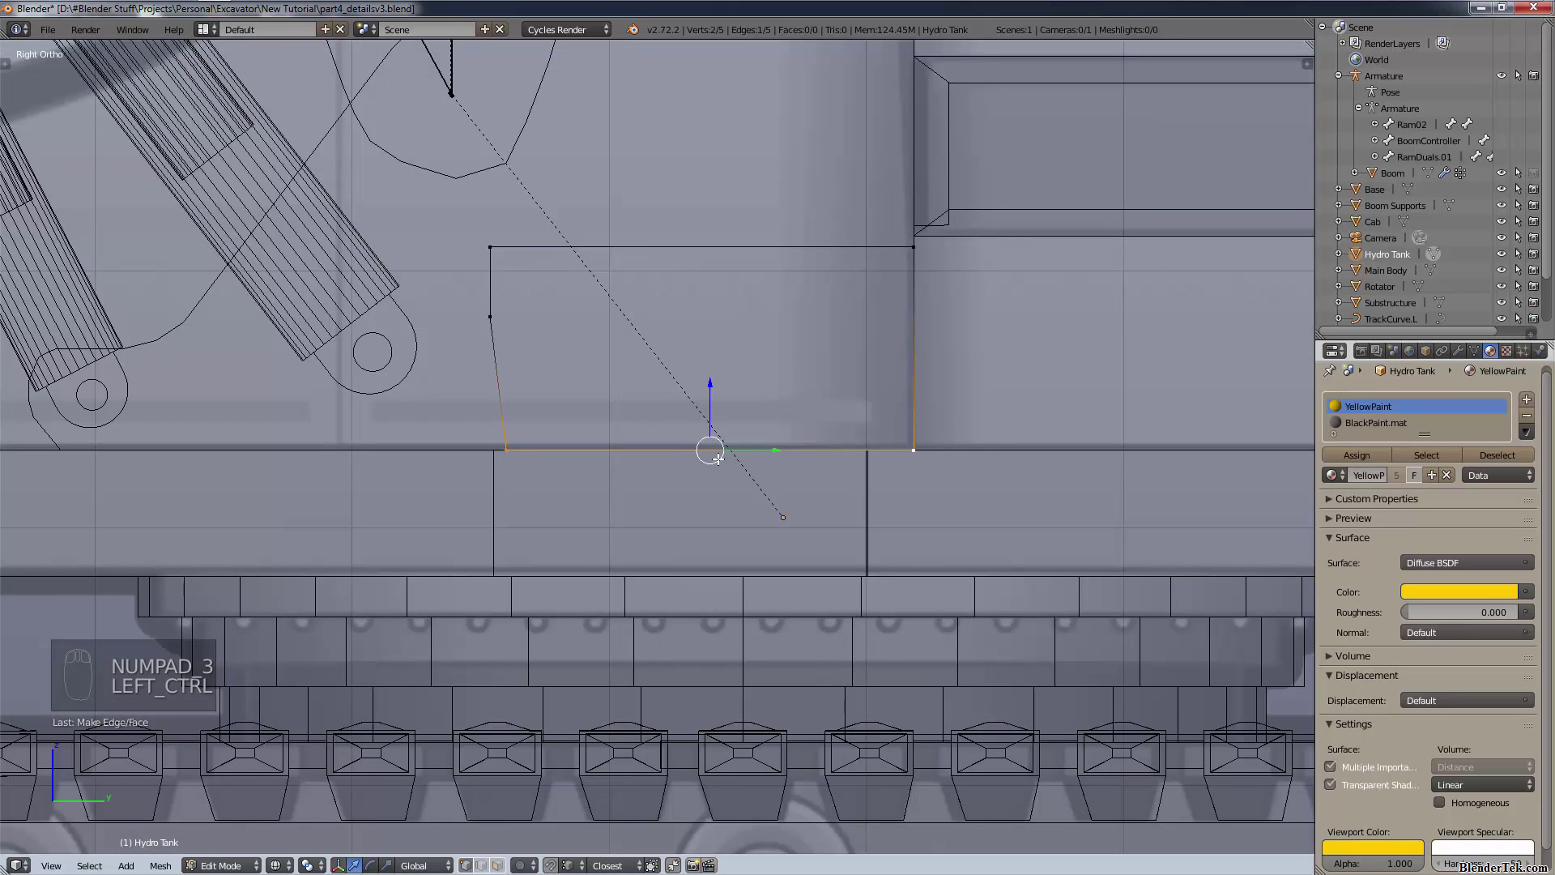
pyautogui.press('ctrl+KP_3')
pyautogui.scroll(3, 971, 326)
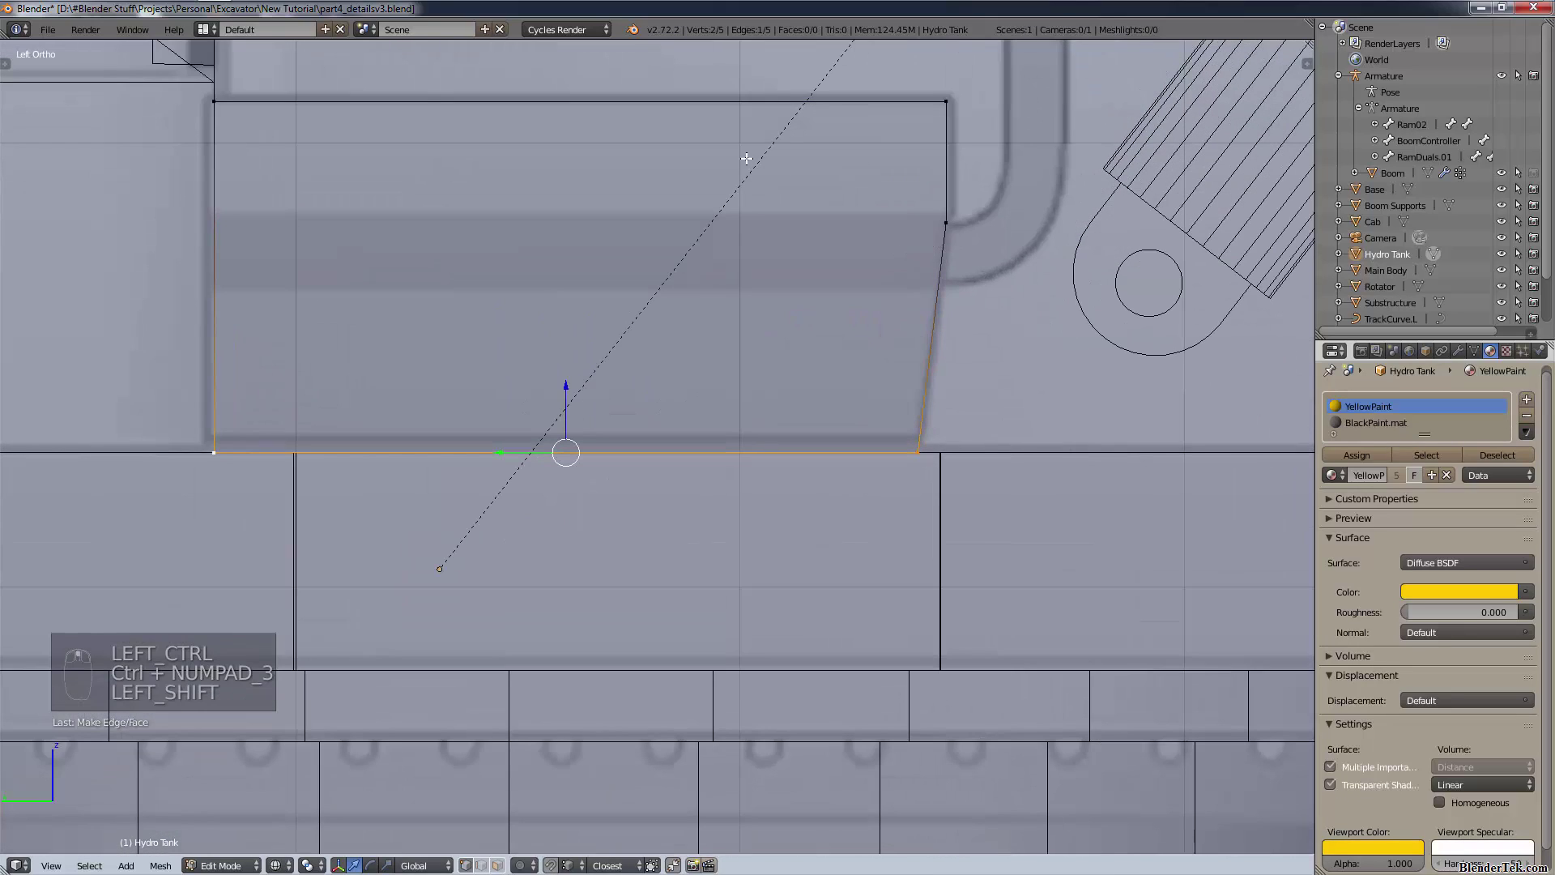
pyautogui.keyDown('shift'); pyautogui.moveTo(836, 230); pyautogui.dragTo(670, 503, button='middle'); pyautogui.keyUp('shift')
pyautogui.scroll(3, 791, 396)
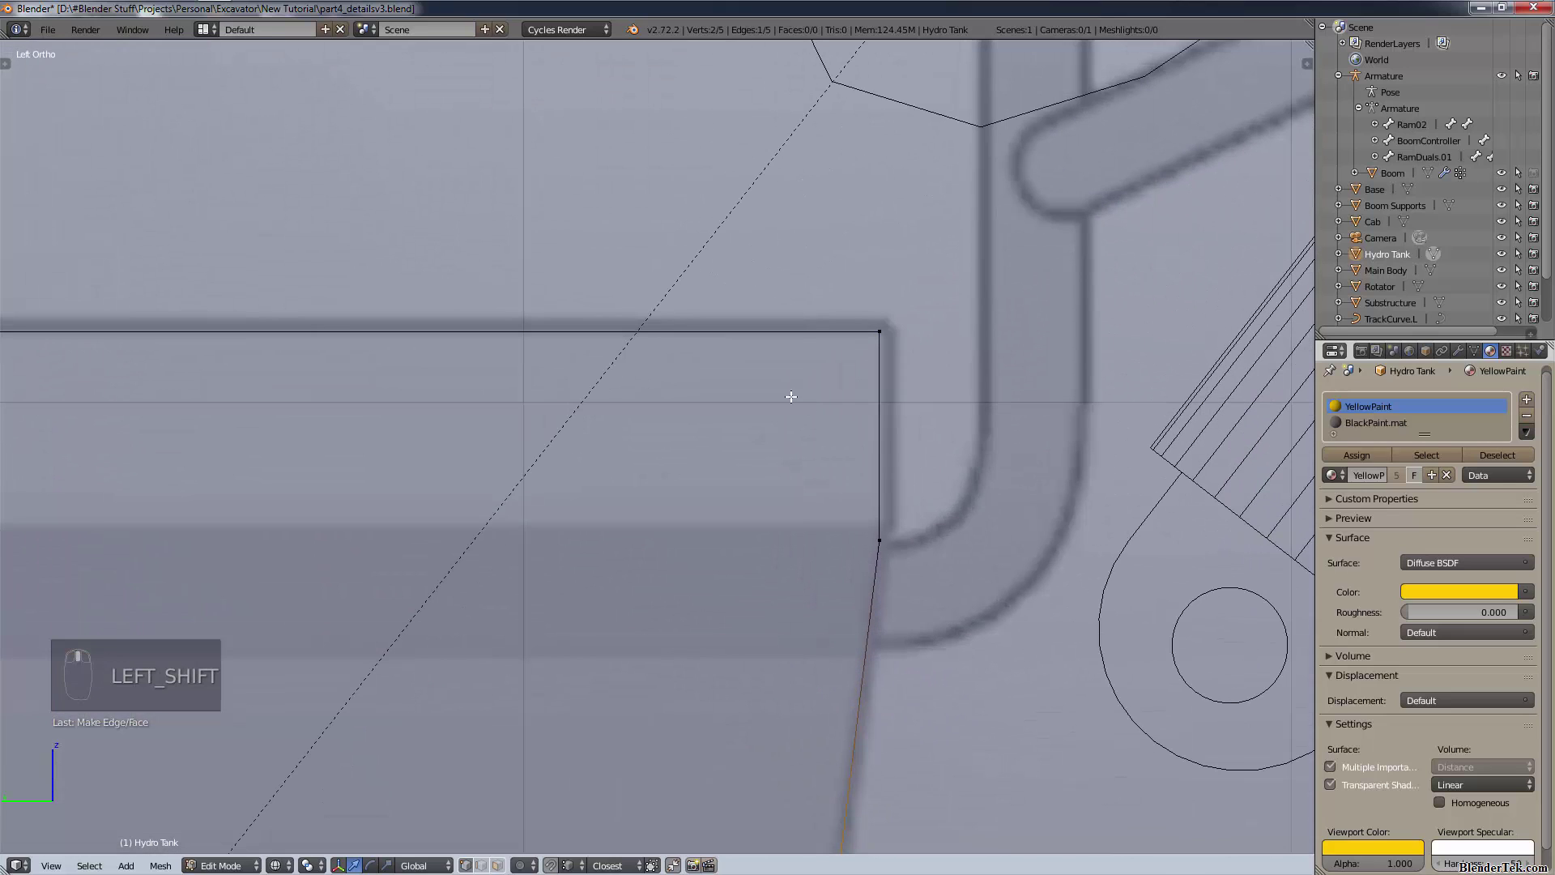
pyautogui.scroll(-3, 770, 384)
pyautogui.rightClick(81, 379)
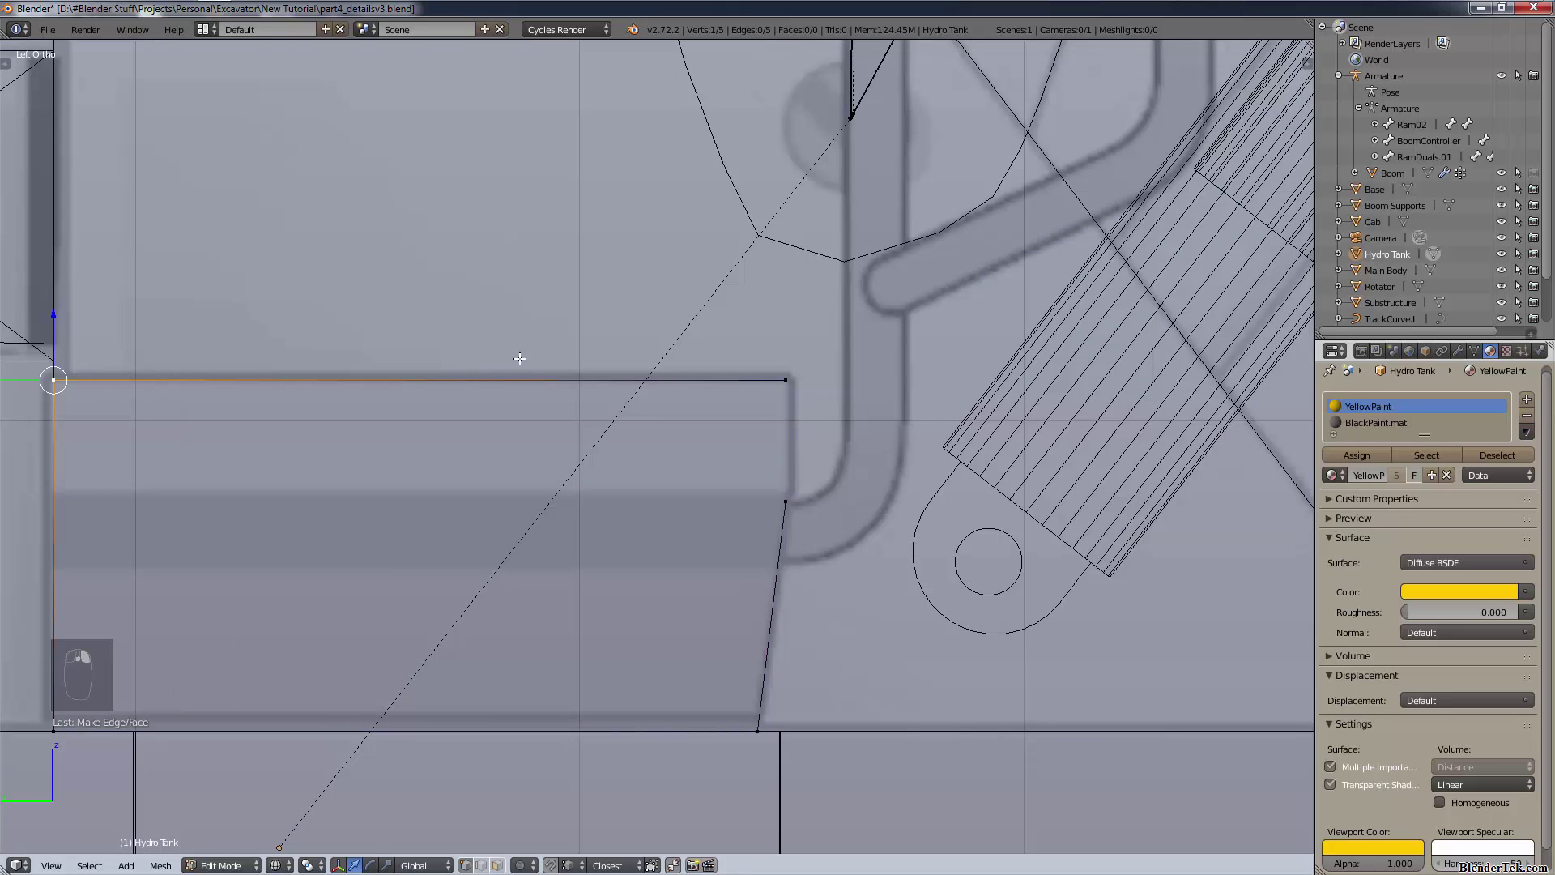
pyautogui.keyDown('shift'); pyautogui.rightClick(777, 378); pyautogui.keyUp('shift')
pyautogui.press('w')
pyautogui.click(668, 346)
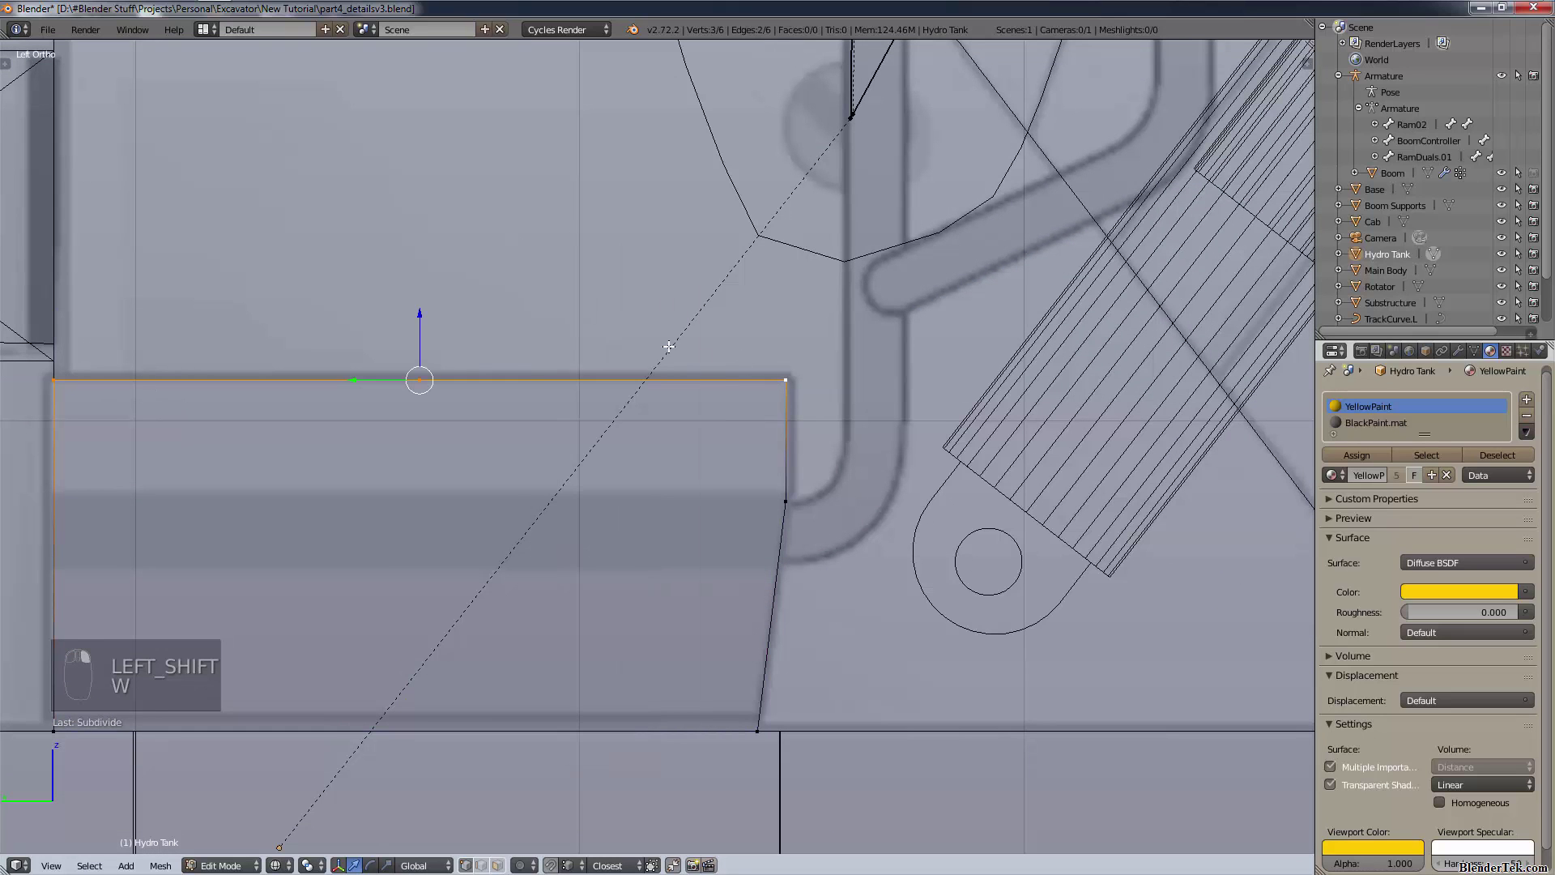
# - Slide the new top-edge vertex close to the upper front corner and slide the corner vertex down the front edge to form a chamfer
pyautogui.rightClick(414, 394)
pyautogui.press('g')
pyautogui.press('g')
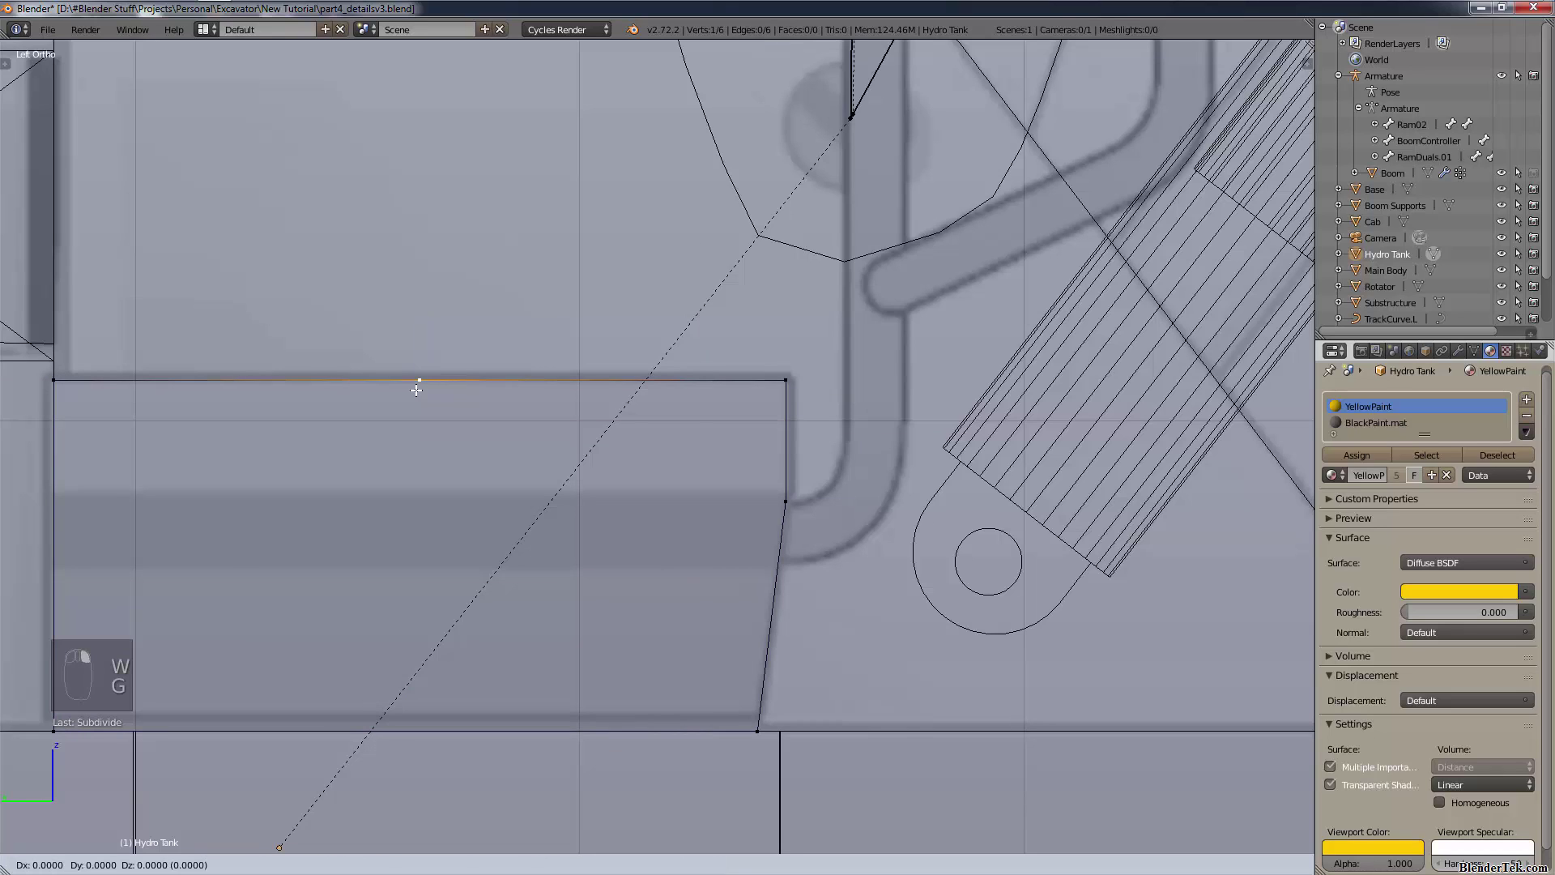
pyautogui.click(743, 408)
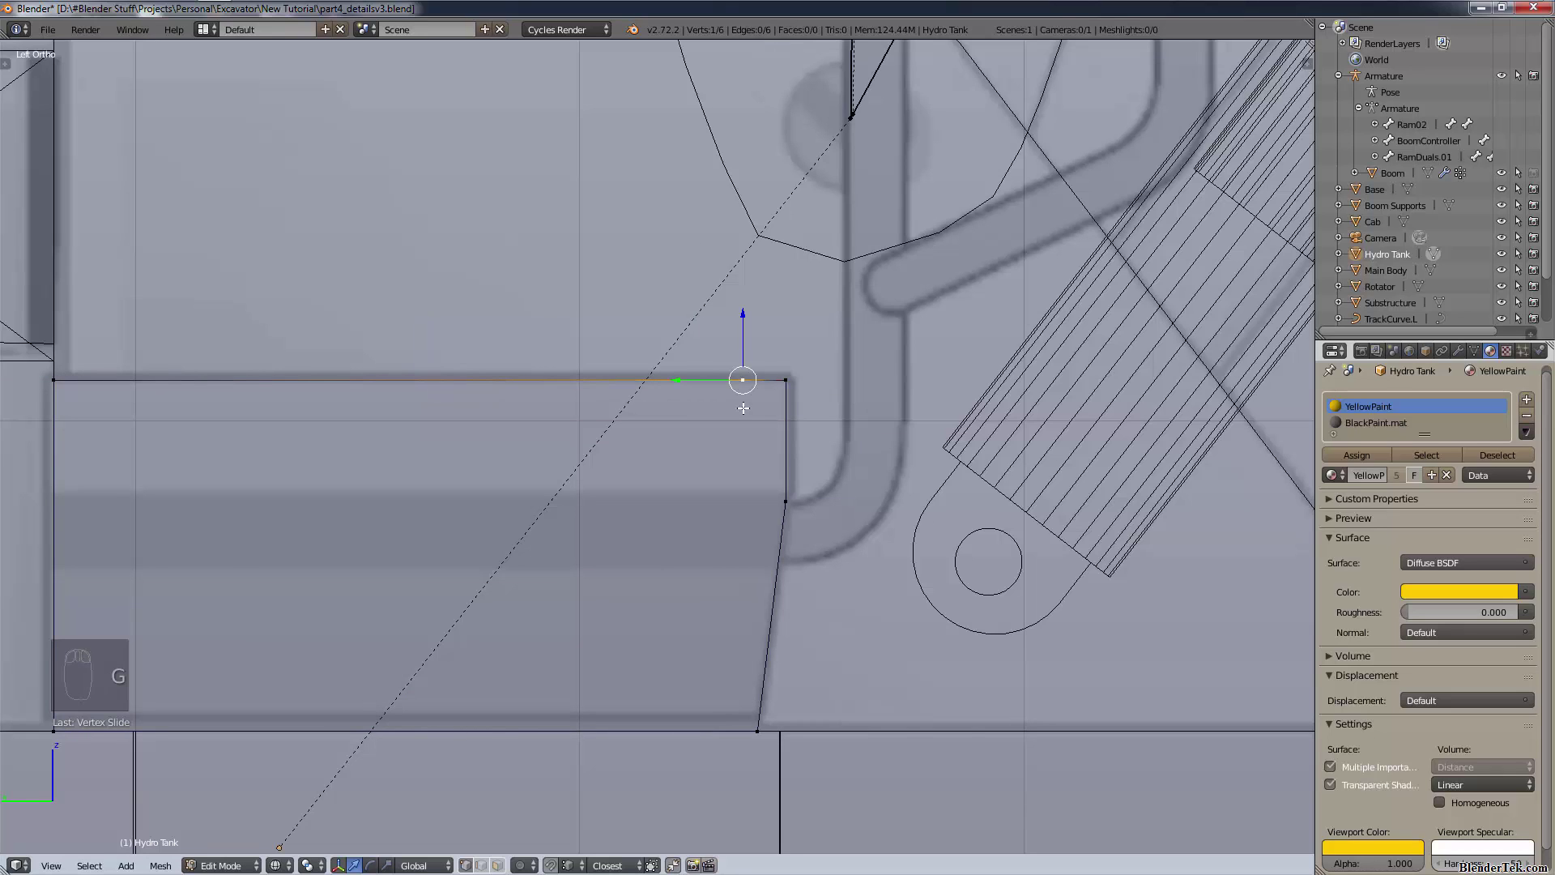
pyautogui.rightClick(783, 414)
pyautogui.press('g')
pyautogui.press('g')
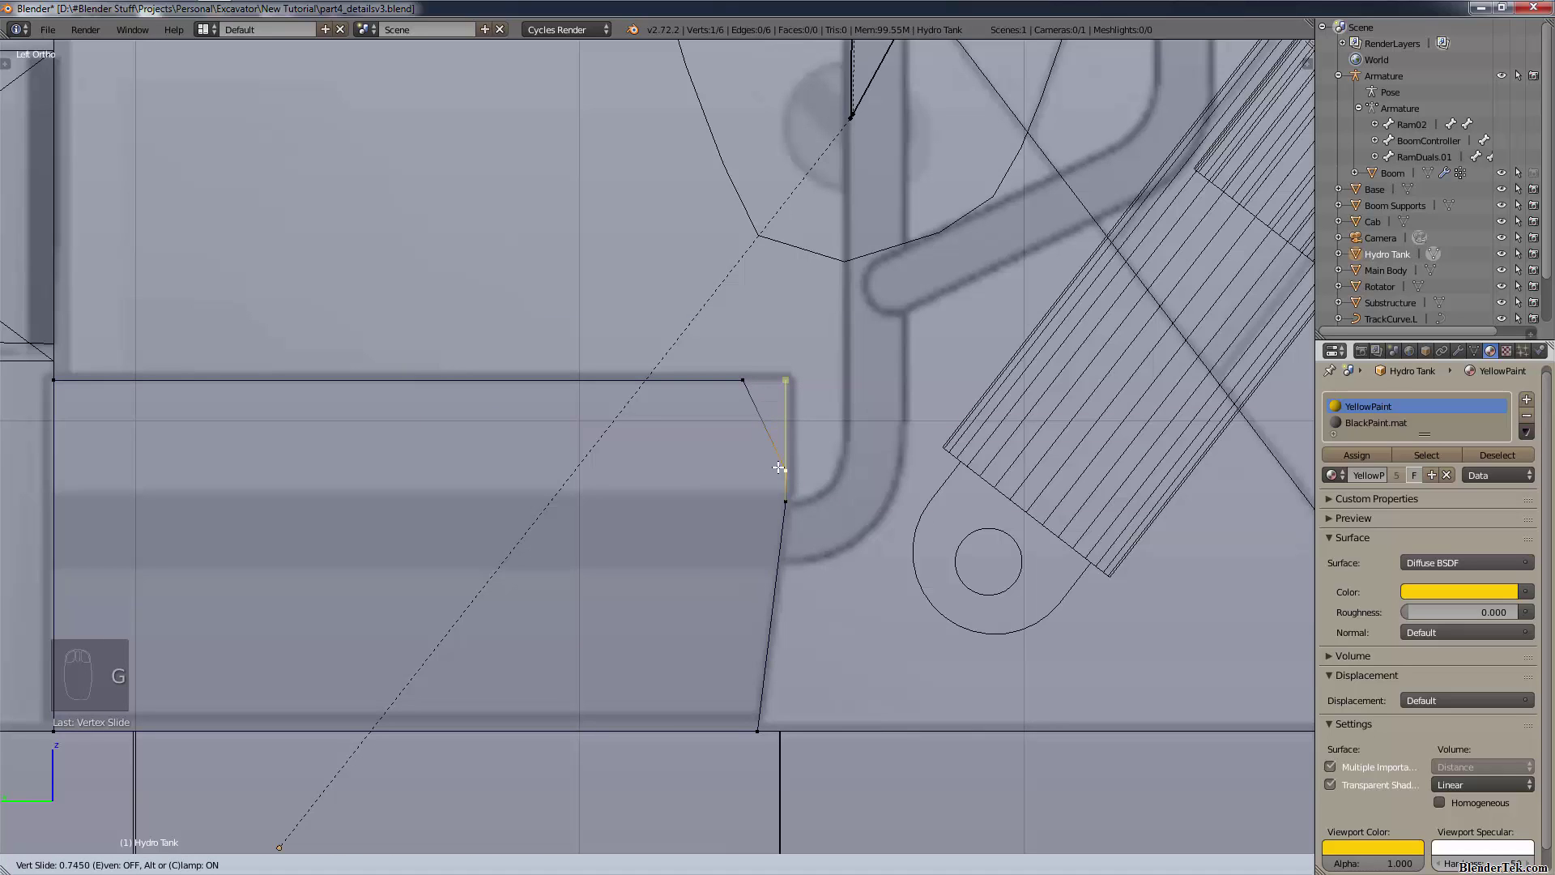
pyautogui.click(802, 419)
# - Tighten the chamfer by moving its top vertex along Y toward the front and its front vertex up along Z
pyautogui.rightClick(752, 381)
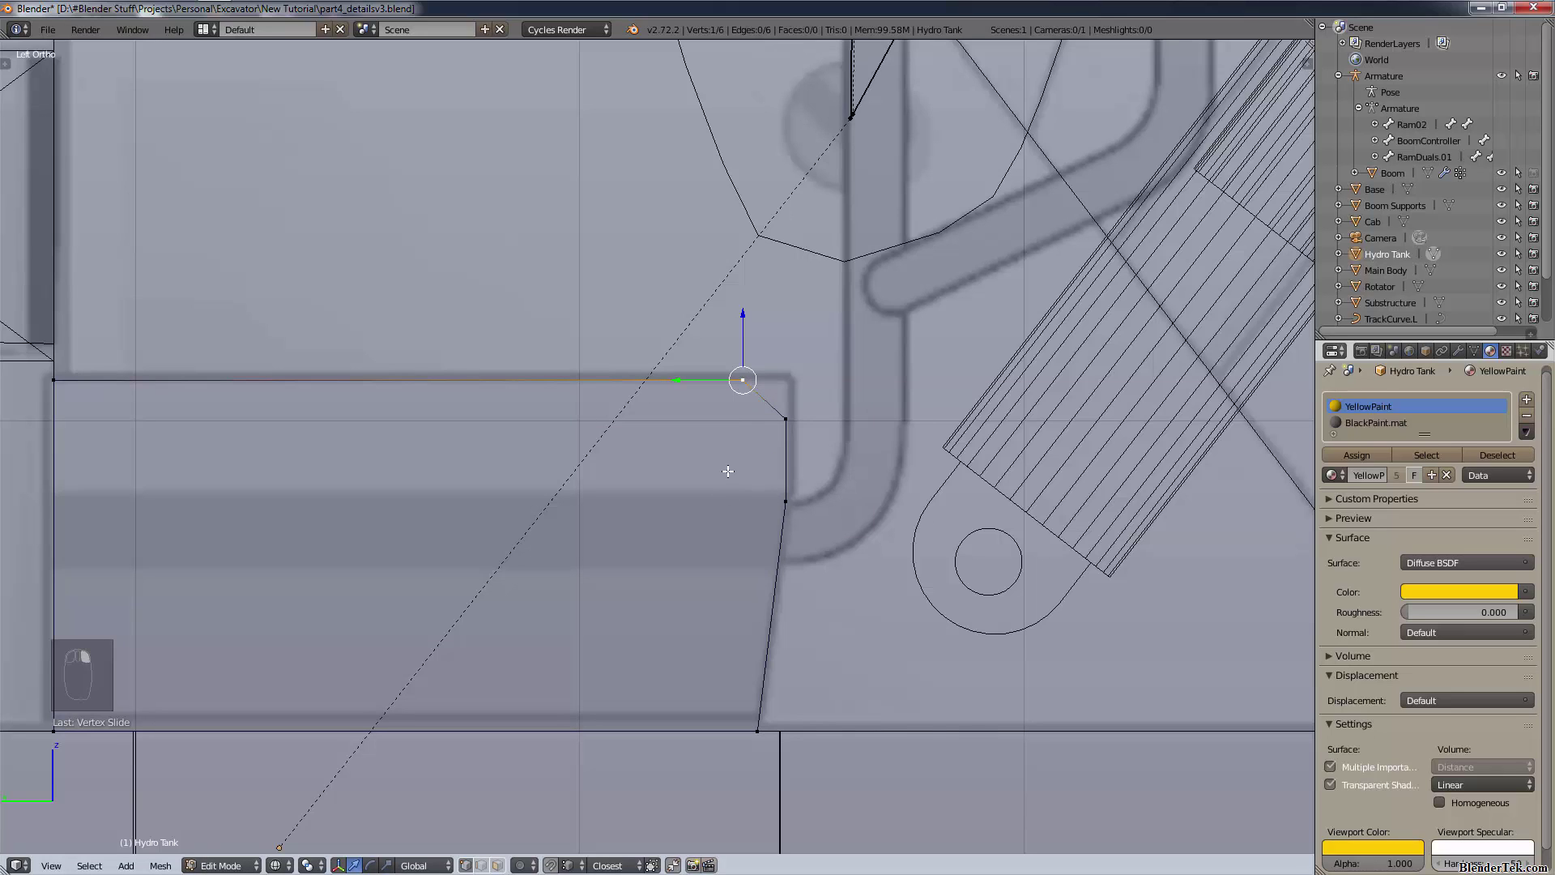
pyautogui.press('g')
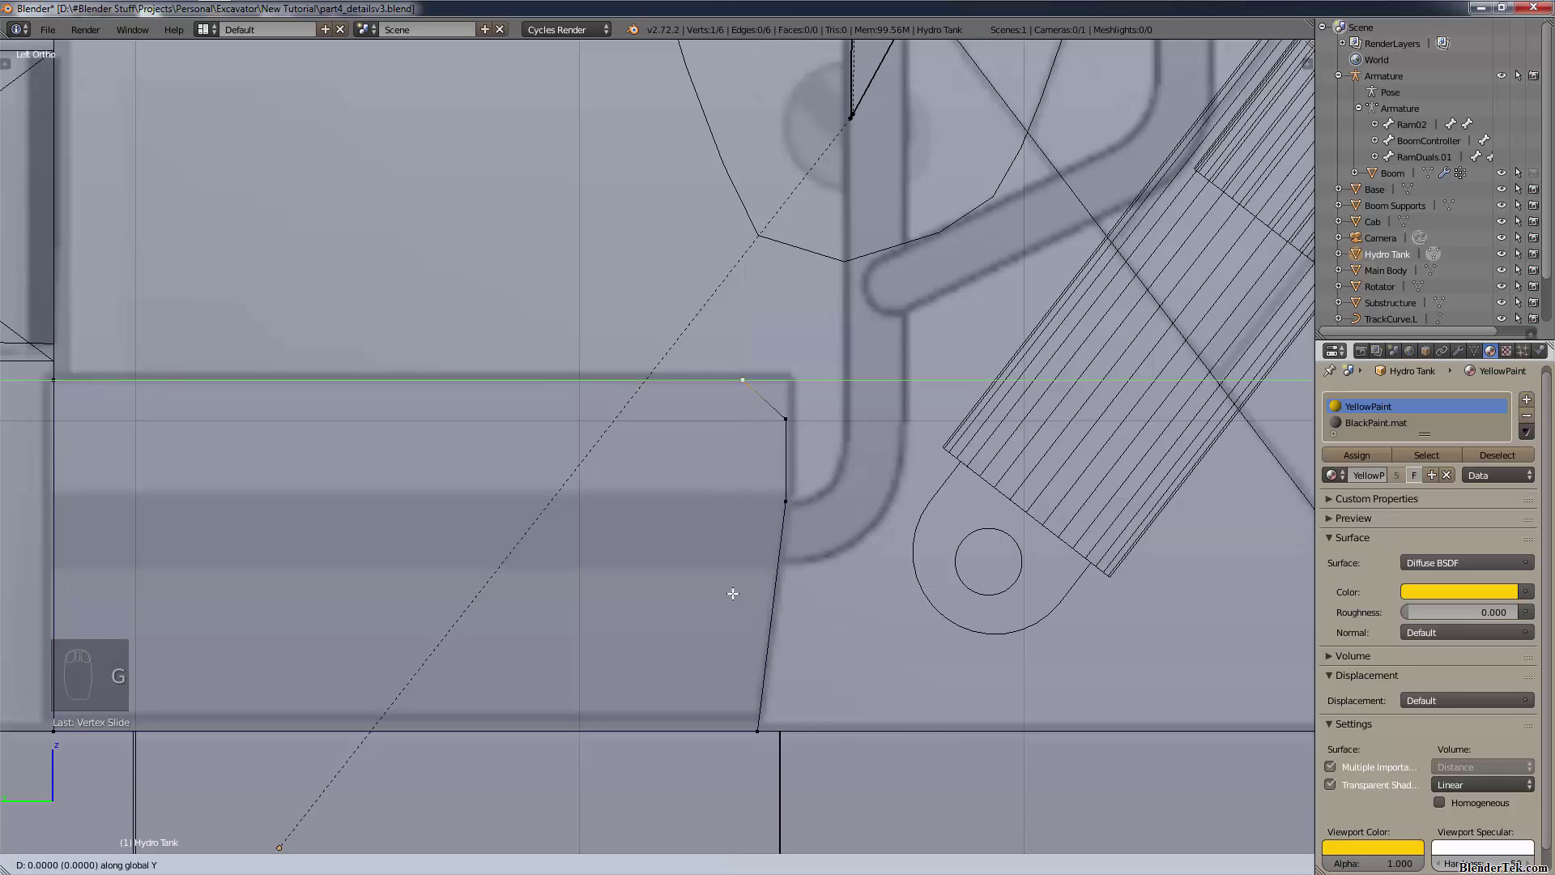
pyautogui.click(757, 662)
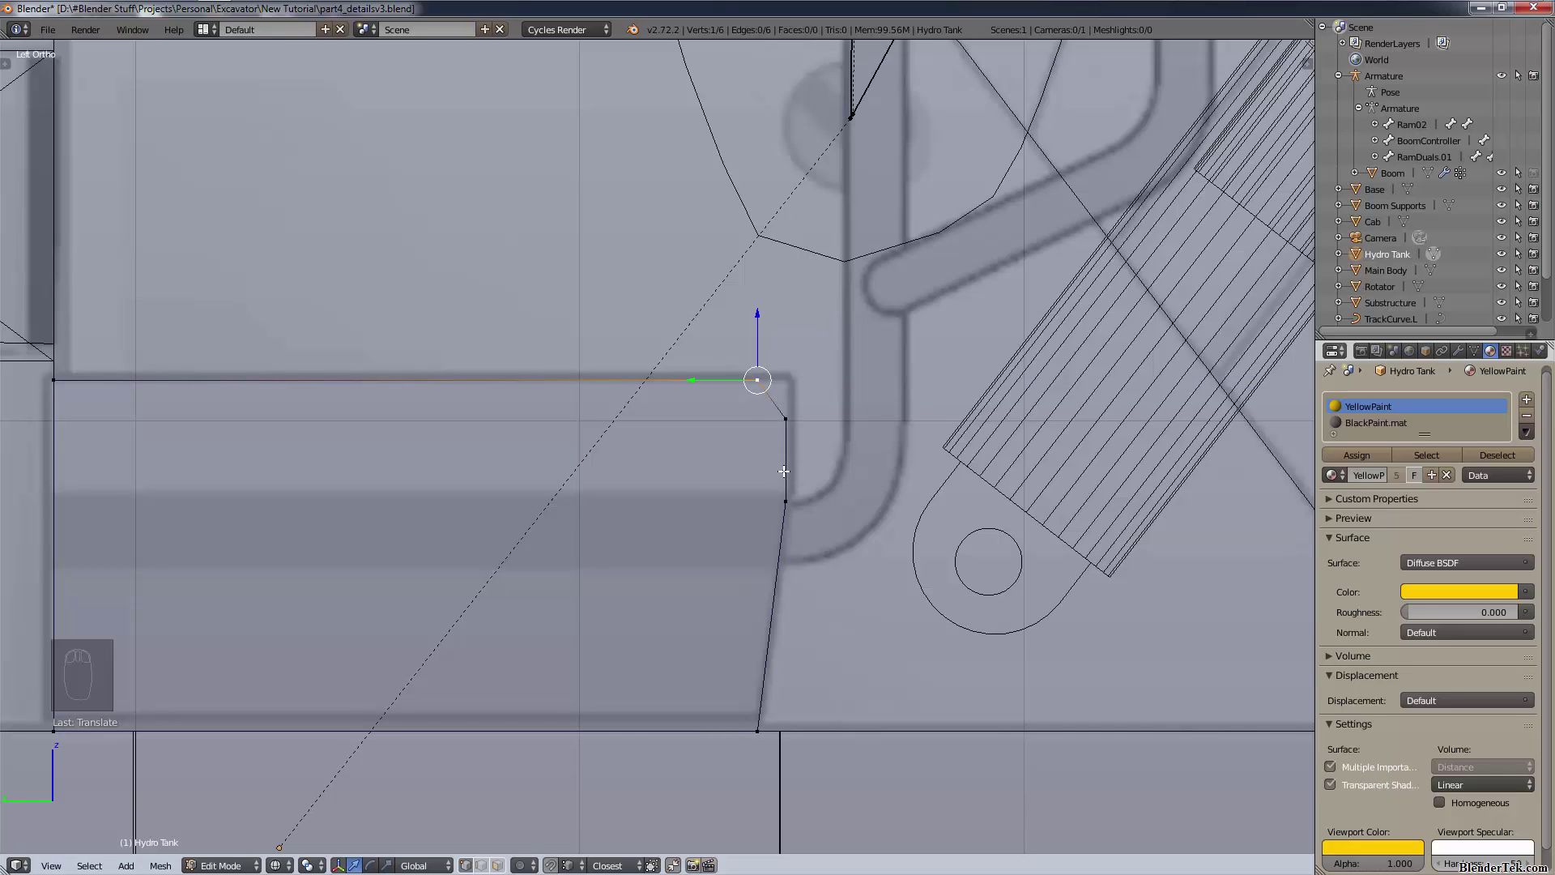
pyautogui.rightClick(778, 429)
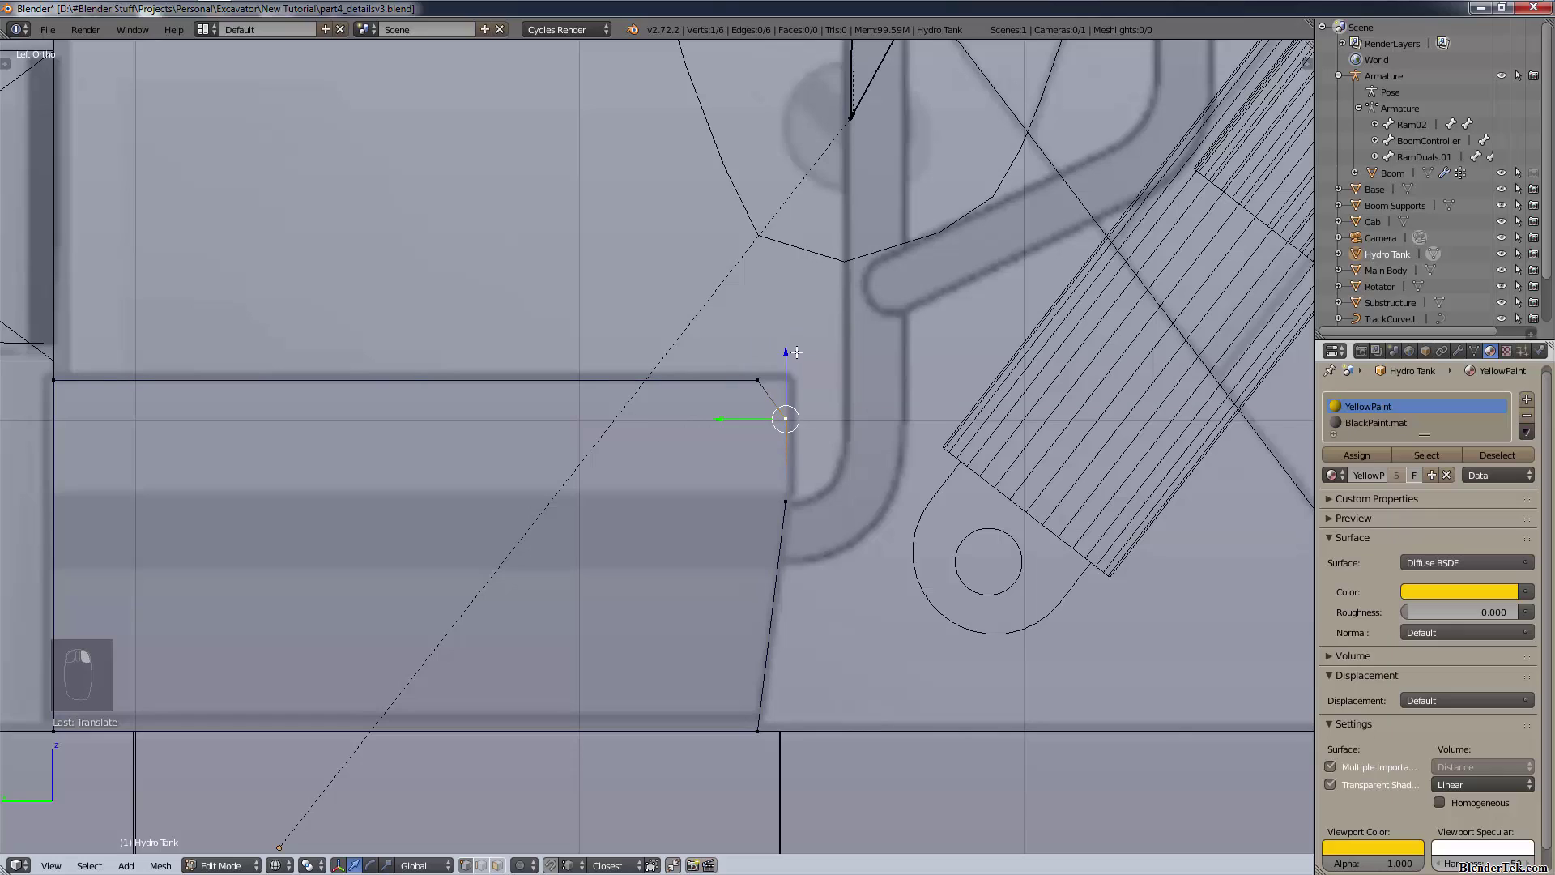
pyautogui.press('g')
pyautogui.press('z')
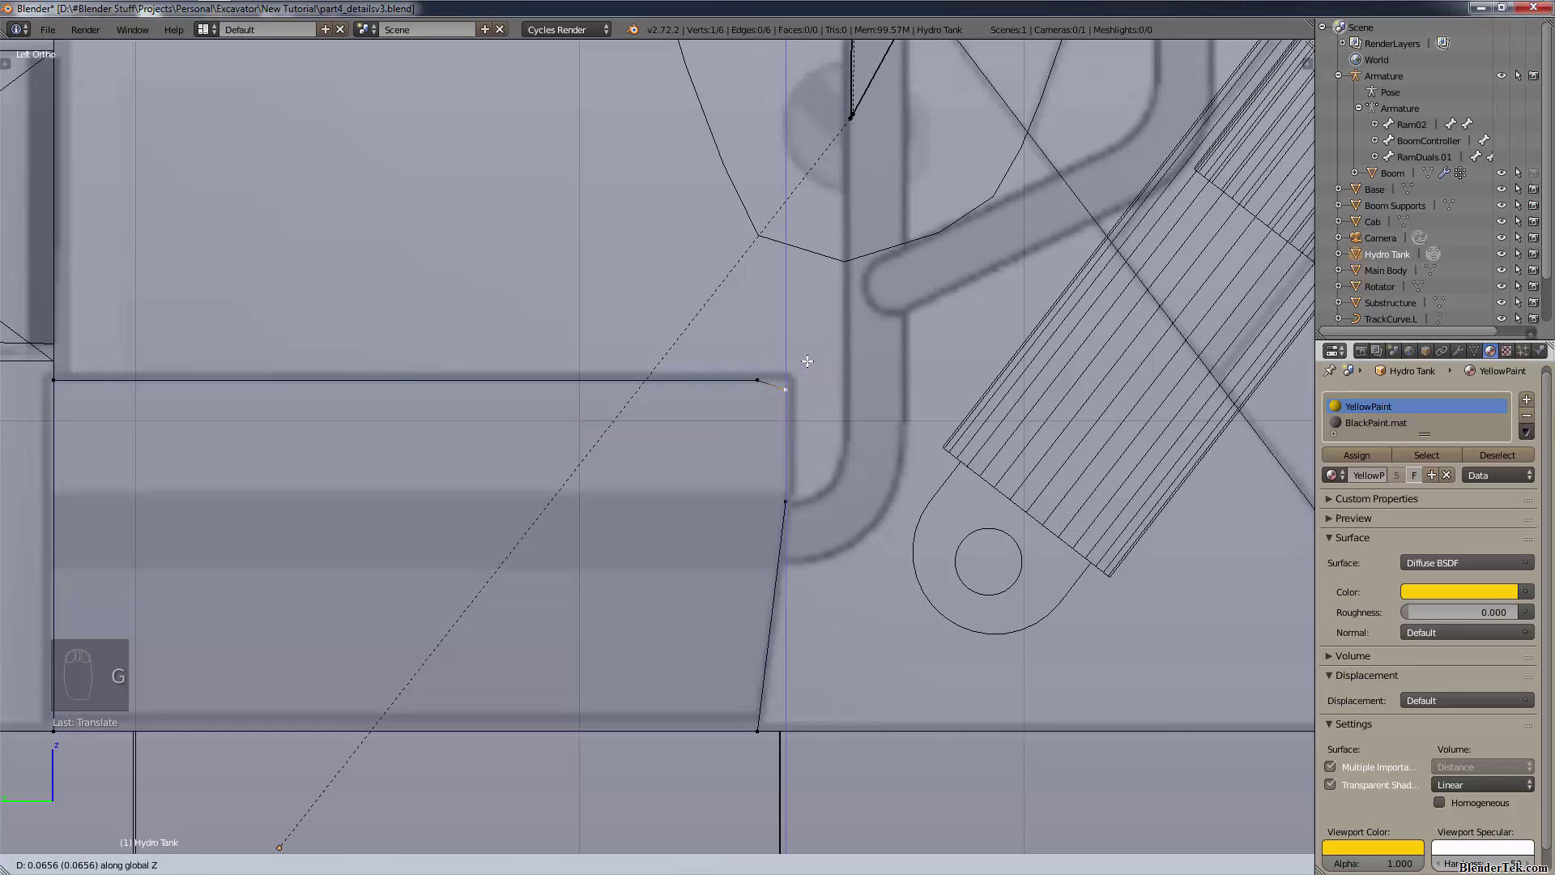
pyautogui.click(796, 366)
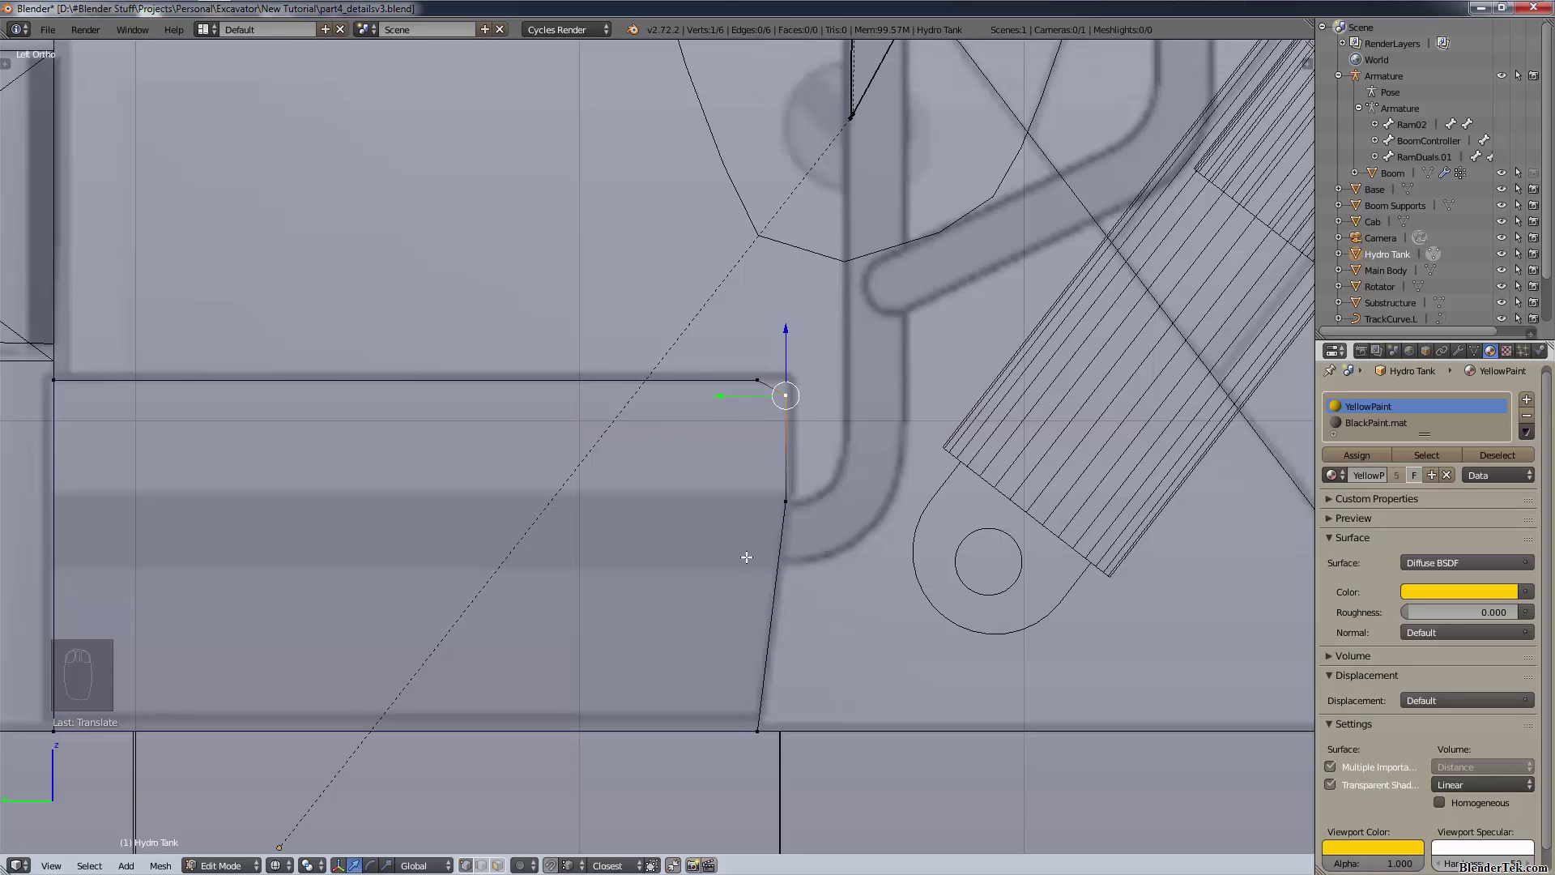
pyautogui.press('s')
pyautogui.rightClick(826, 614)
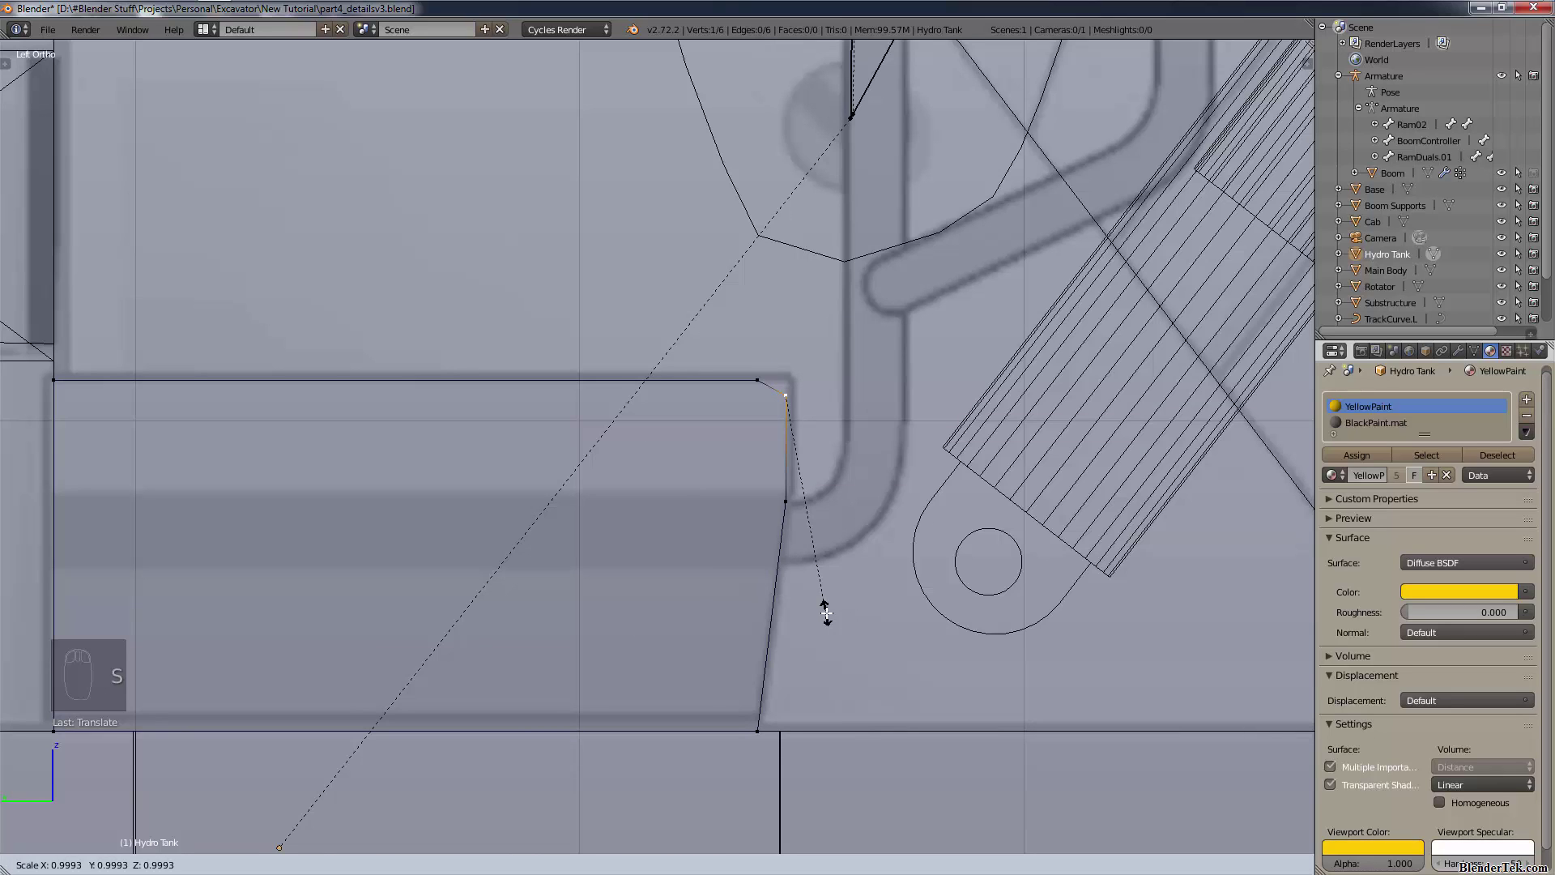
# - Select all vertices of the Hydro Tank outline and fill them with a face
pyautogui.press('a')
pyautogui.press('a')
pyautogui.press('a')
pyautogui.press('f')
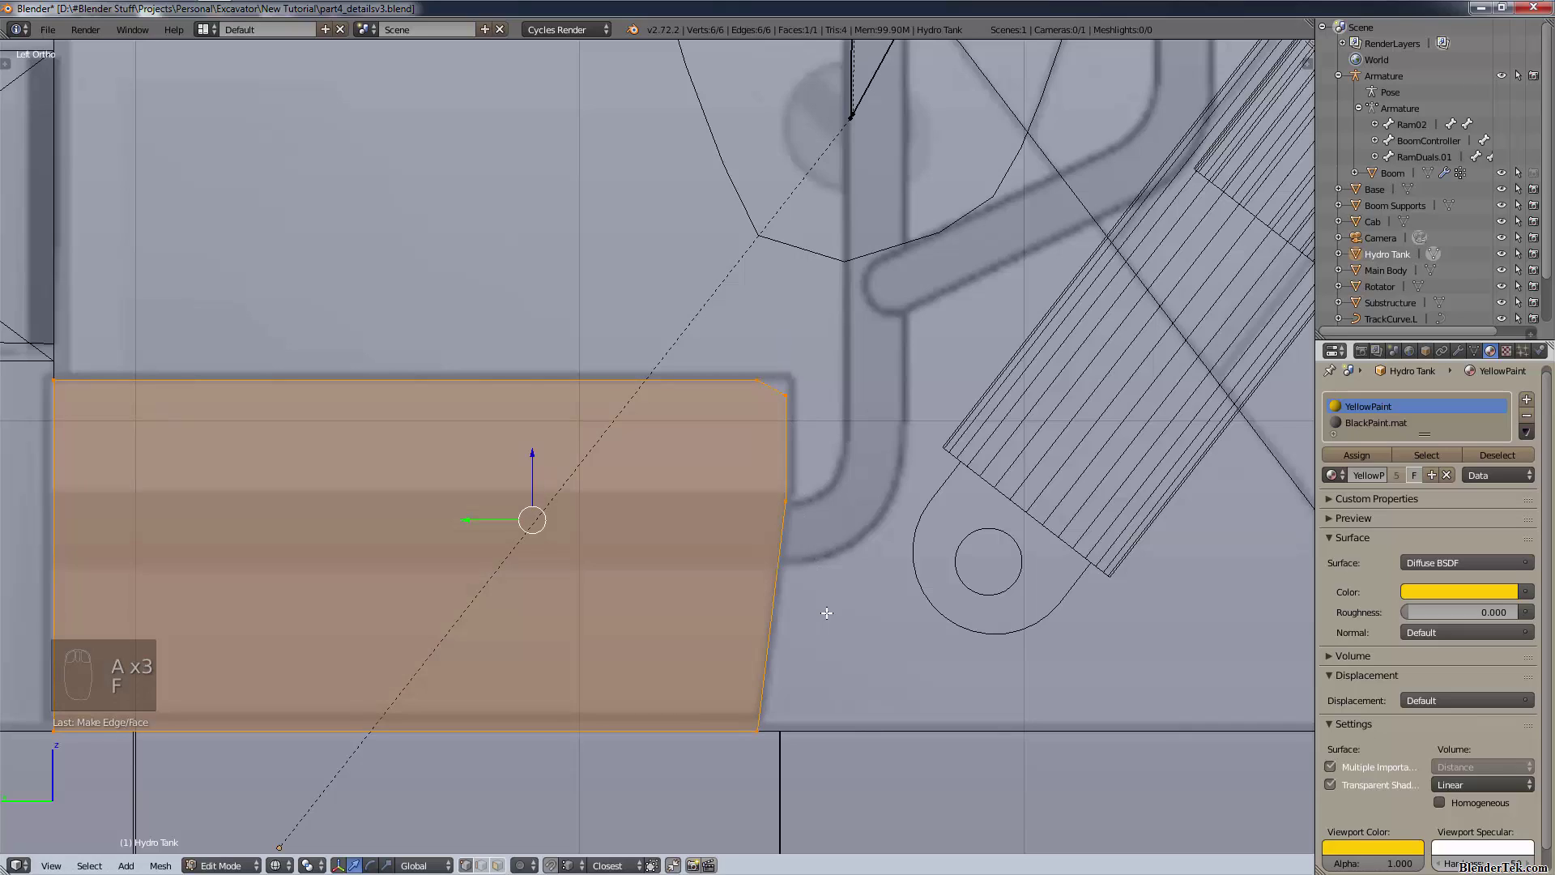
# - In top view, move the outline's bottom front vertex along X into line with the other vertices so the face is flat
pyautogui.press('KP_7')
pyautogui.scroll(-10, 964, 485)
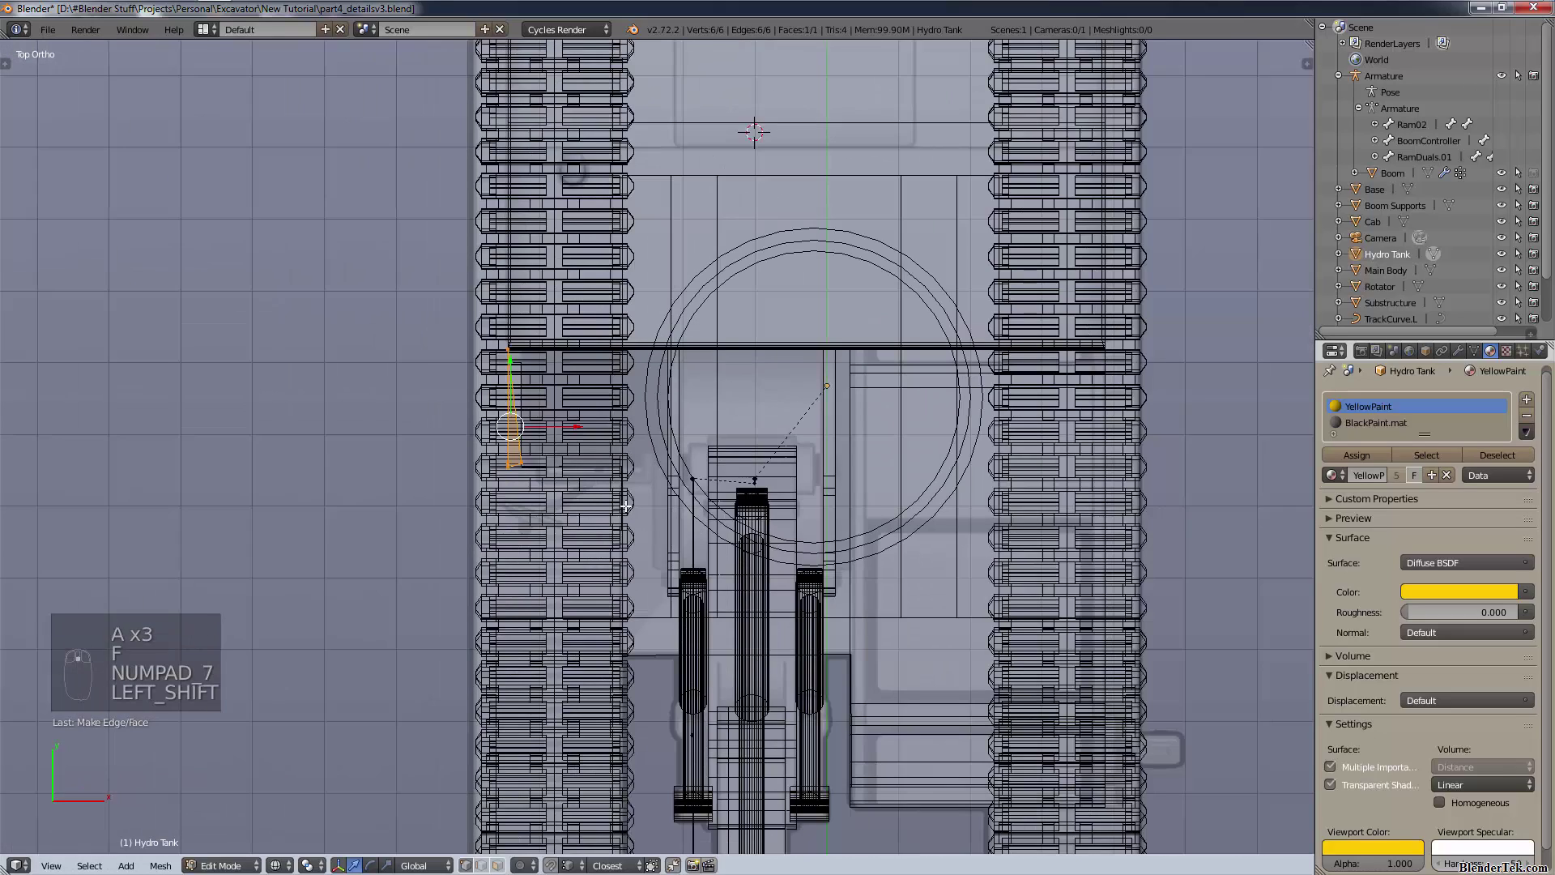
pyautogui.keyDown('shift'); pyautogui.moveTo(753, 132); pyautogui.dragTo(791, 52, button='middle'); pyautogui.keyUp('shift')
pyautogui.scroll(2, 592, 322)
pyautogui.scroll(6, 592, 321)
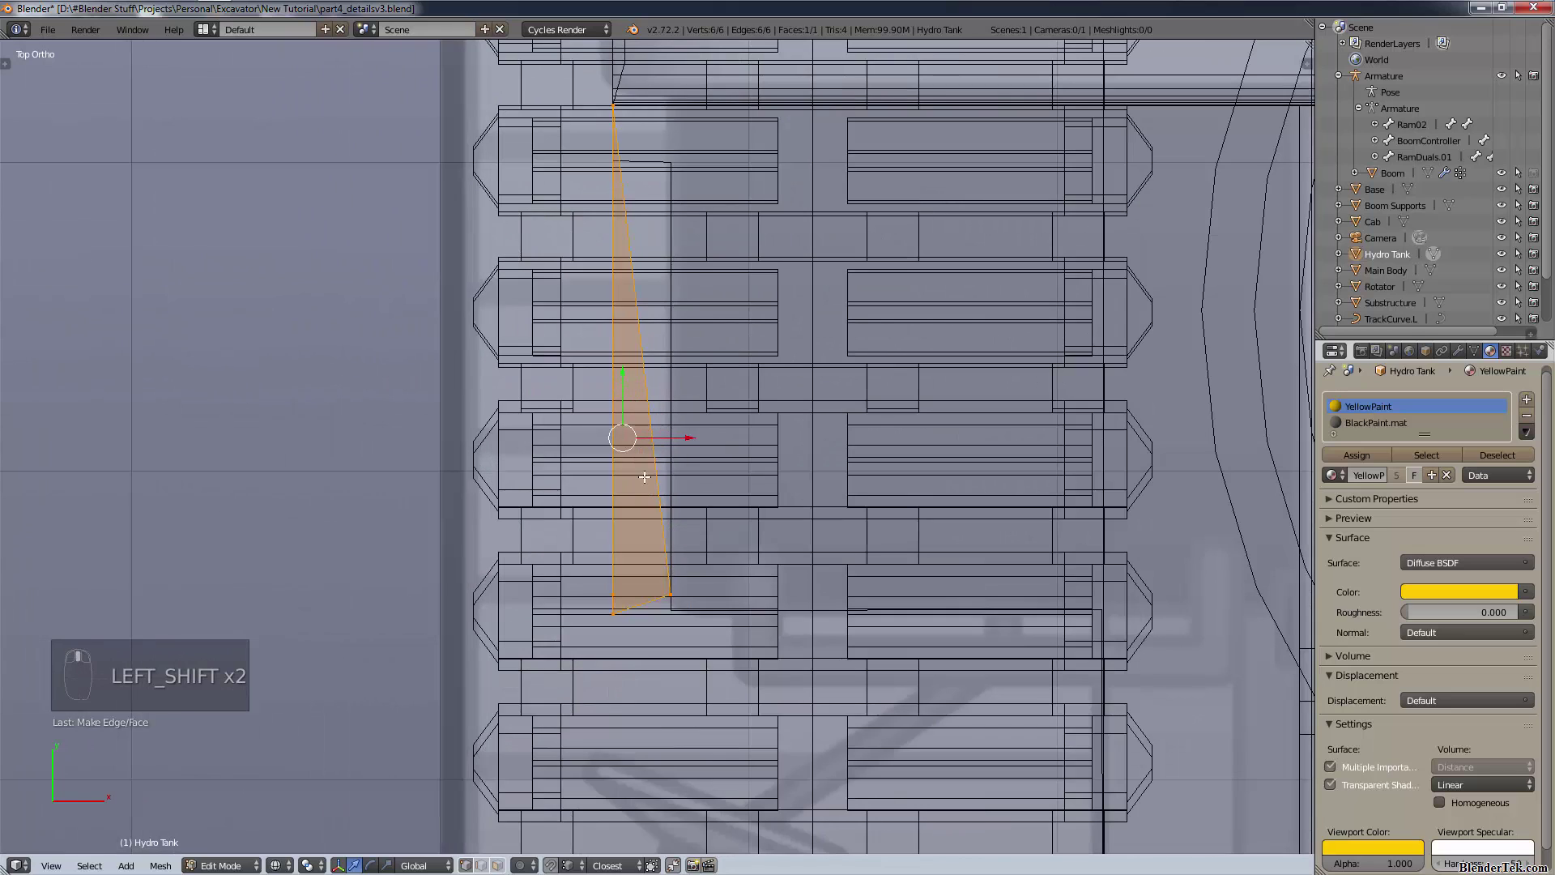
pyautogui.press('a')
pyautogui.press('c')
pyautogui.click(673, 623)
pyautogui.rightClick(685, 614)
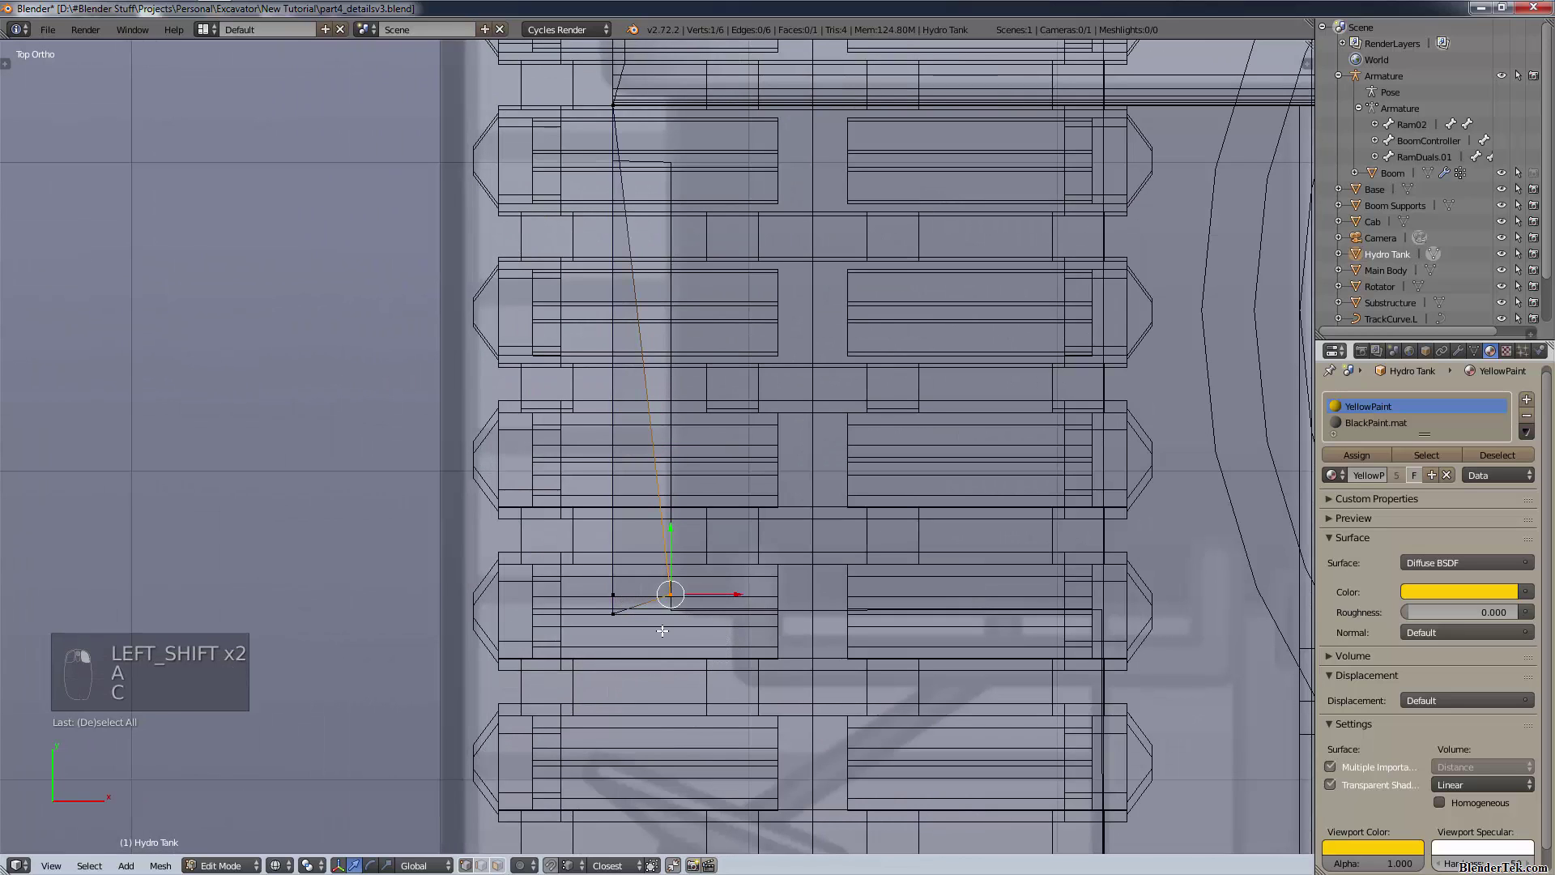
pyautogui.press('g')
pyautogui.press('x')
pyautogui.click(623, 602)
# - Select the whole side face, extrude it about 2.21 along its normal toward the boom support, and inspect the tank in solid shading
pyautogui.scroll(-2, 745, 580)
pyautogui.press('a')
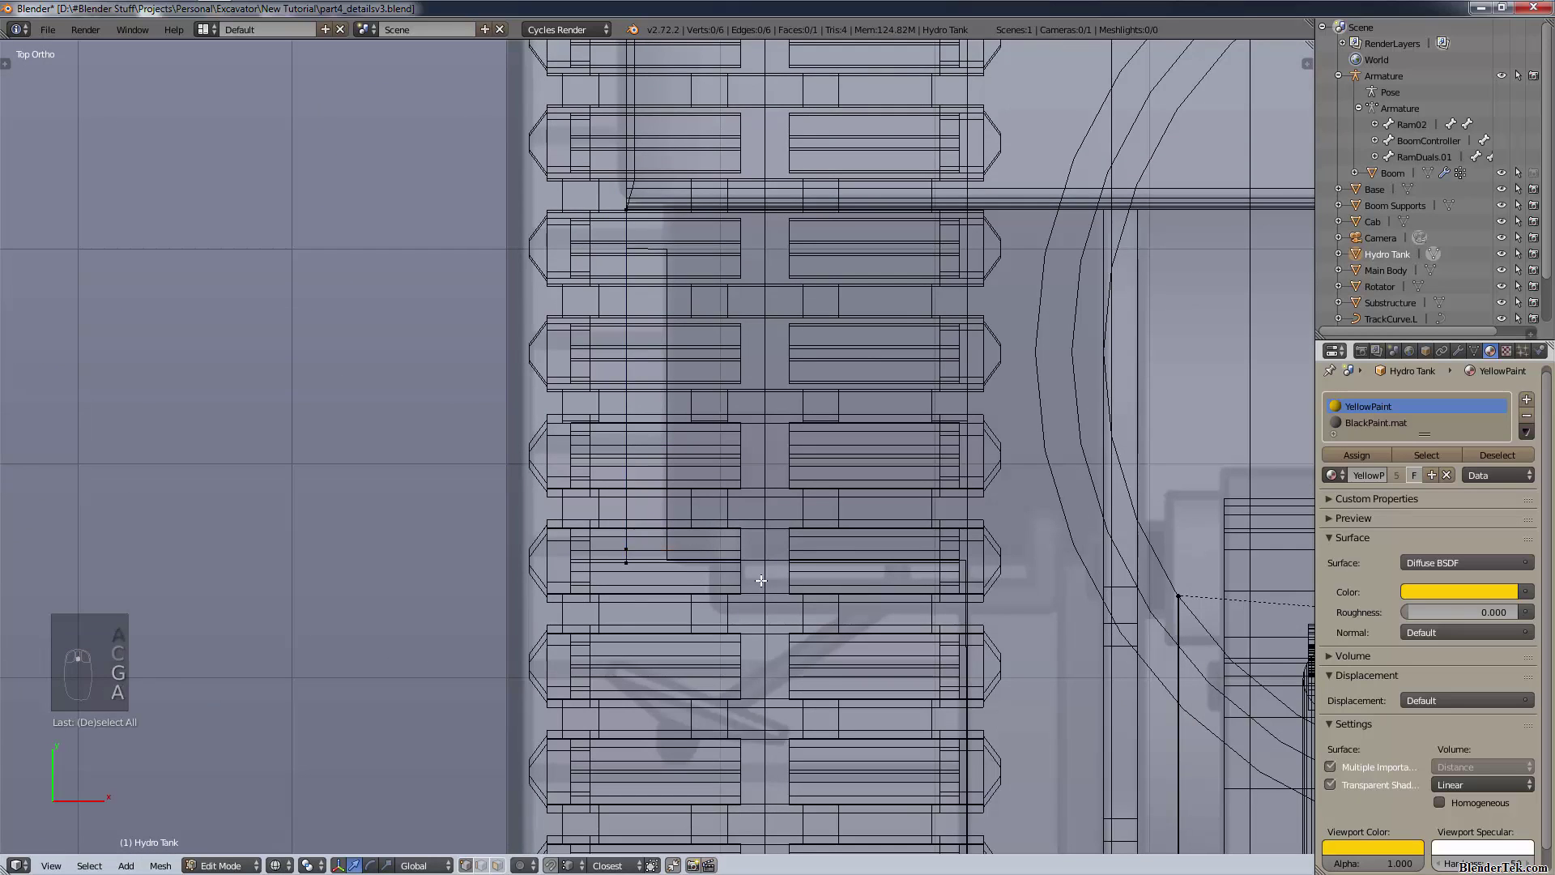
pyautogui.press('a')
pyautogui.keyDown('shift'); pyautogui.moveTo(802, 600); pyautogui.dragTo(580, 607, button='middle'); pyautogui.keyUp('shift')
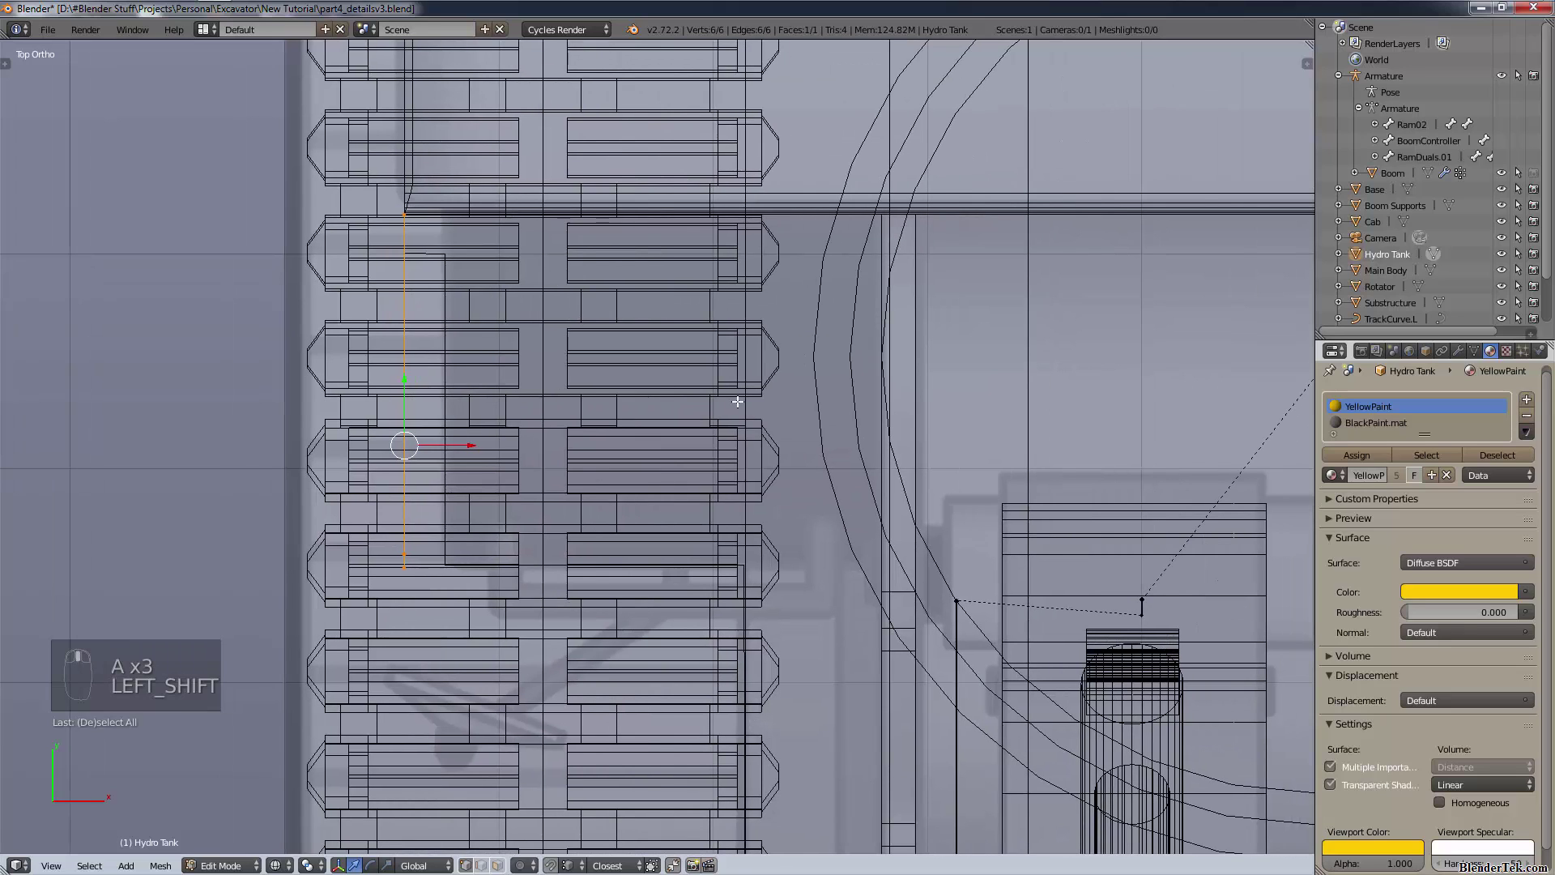
pyautogui.press('e')
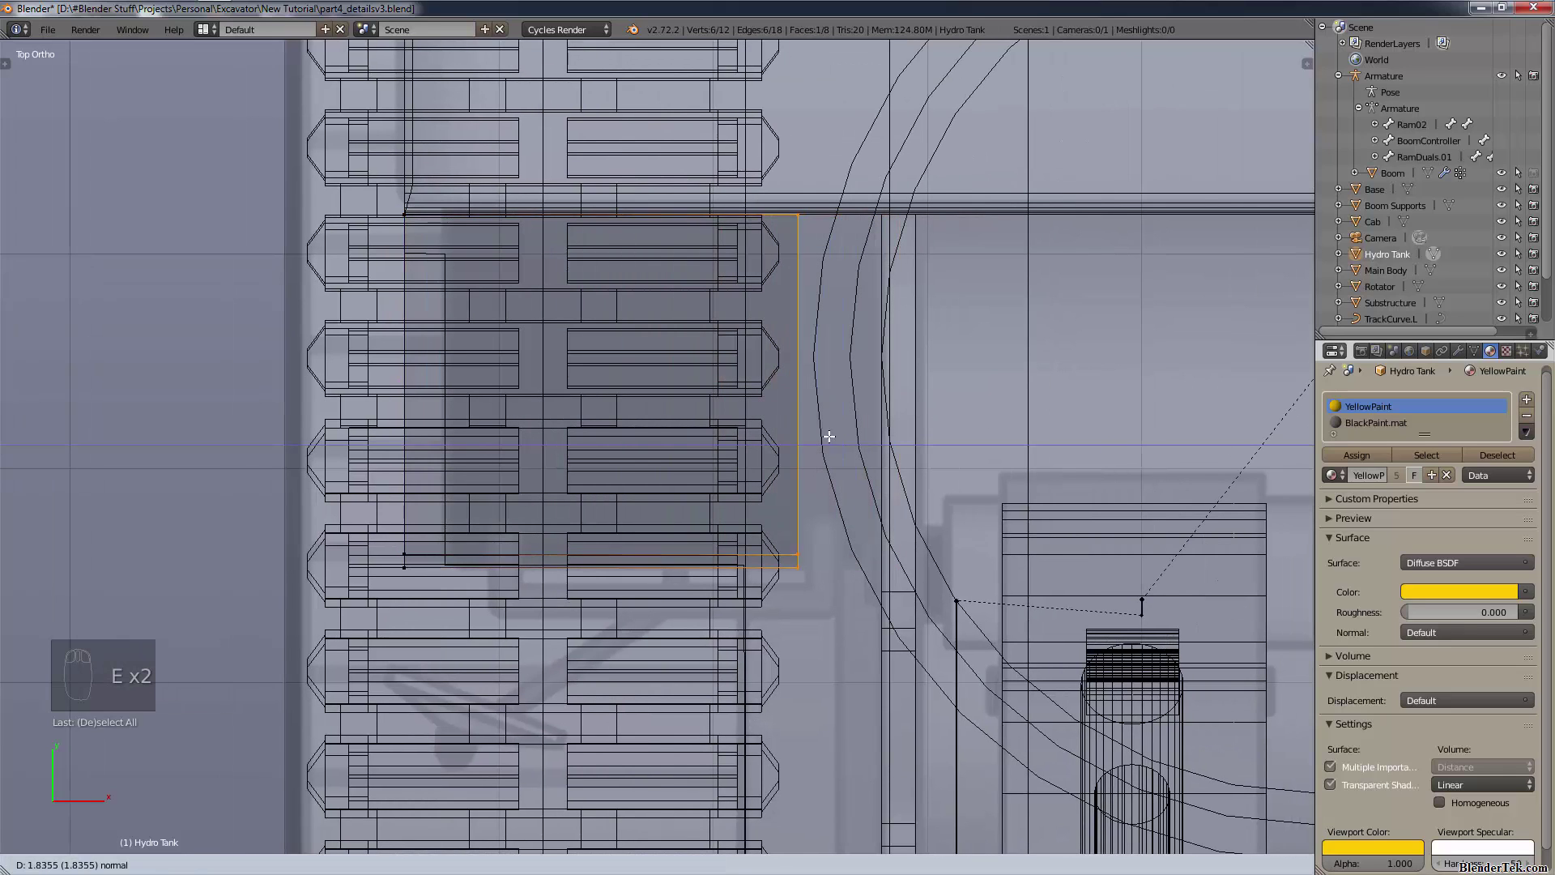
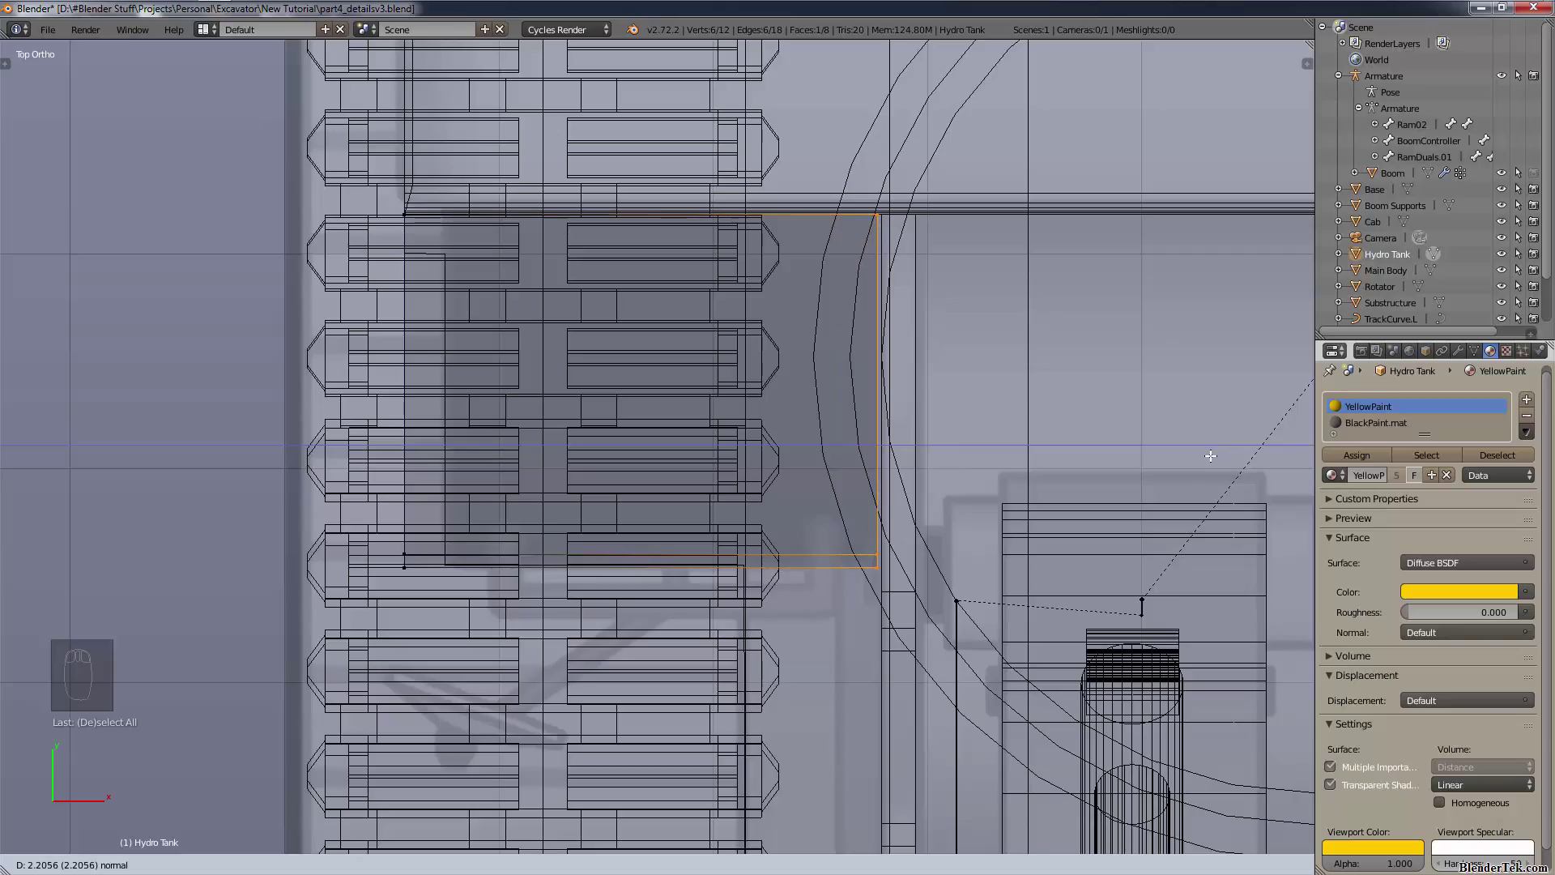
pyautogui.click(1210, 456)
pyautogui.moveTo(584, 478); pyautogui.dragTo(729, 409, button='middle')
pyautogui.press('z')
pyautogui.click(711, 496)
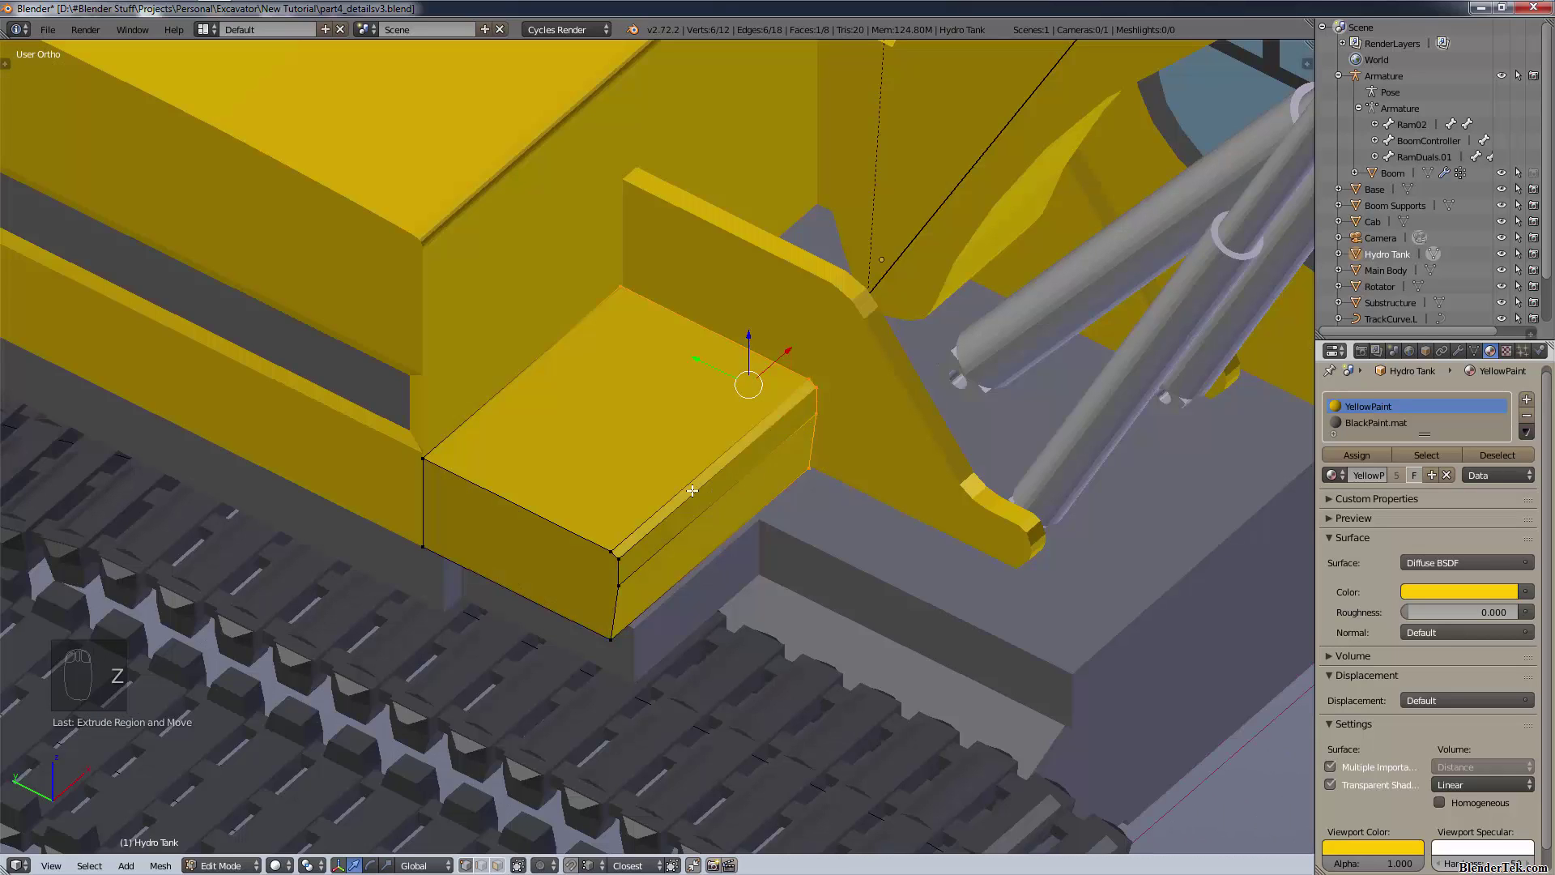
# - Recalculate the normals of the whole Hydro Tank mesh, leaving nothing selected
pyautogui.press('a')
pyautogui.press('a')
pyautogui.press('t')
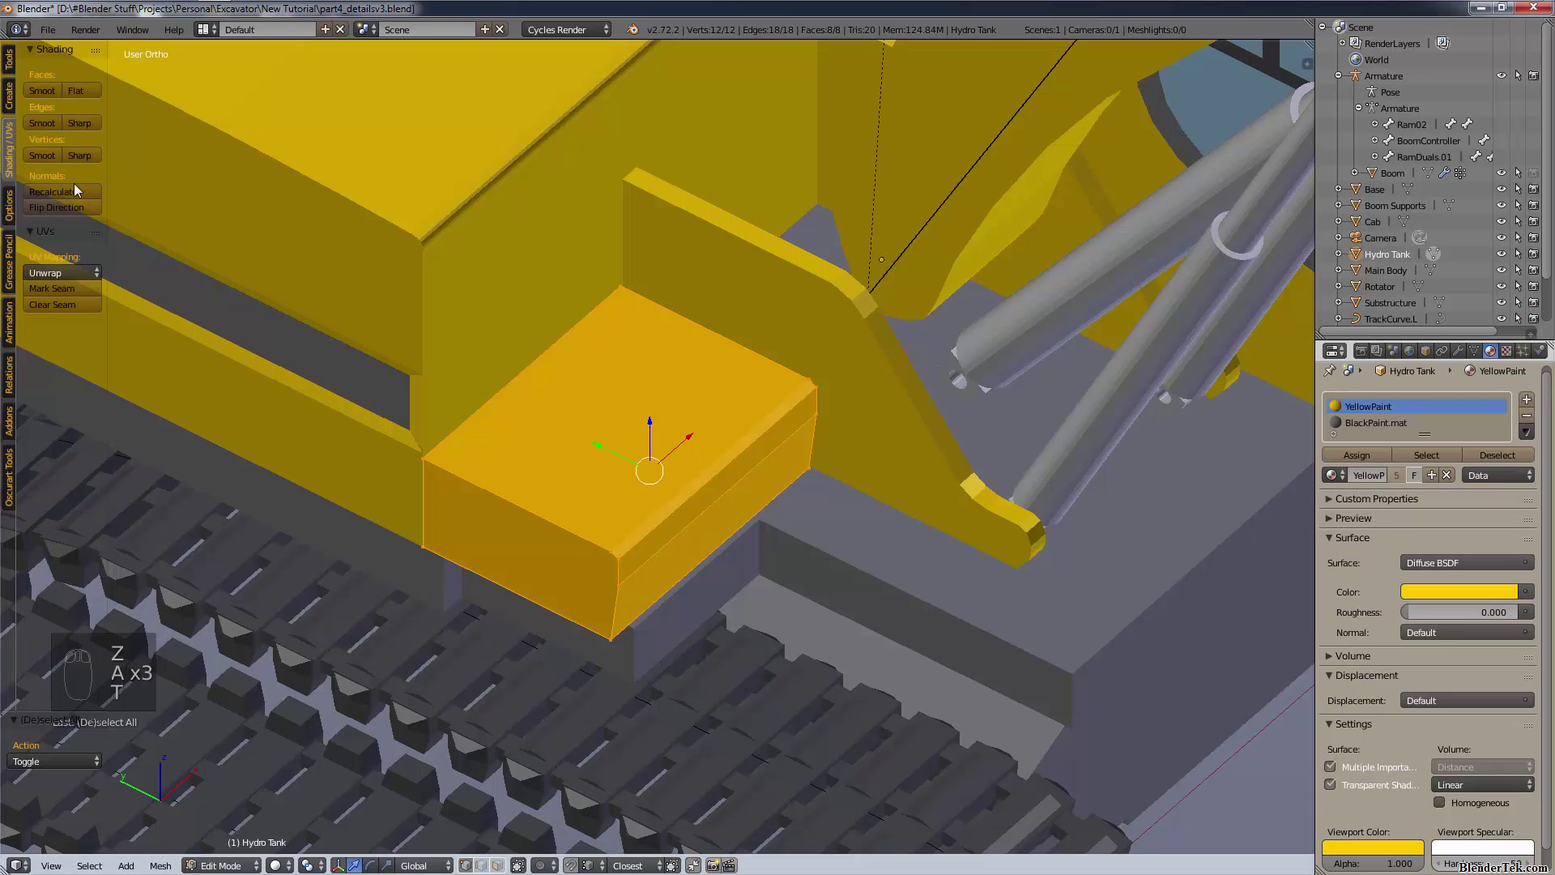
pyautogui.press('t')
pyautogui.press('a')
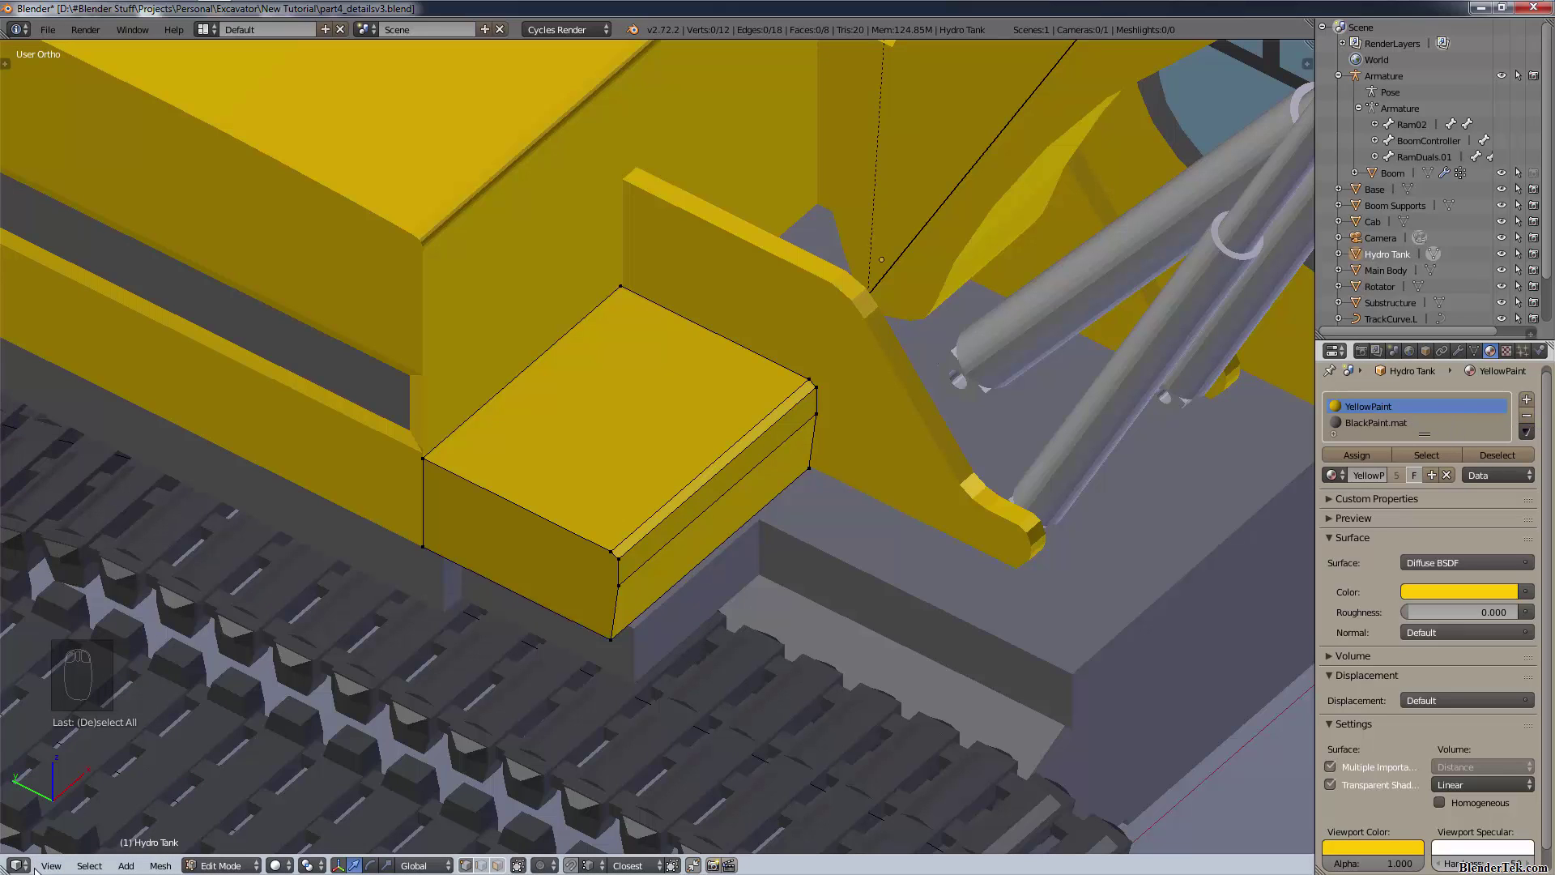
# - In Object Mode, remove both material slots from the Hydro Tank and assign it BrushedStainless.mat
pyautogui.click(249, 866)
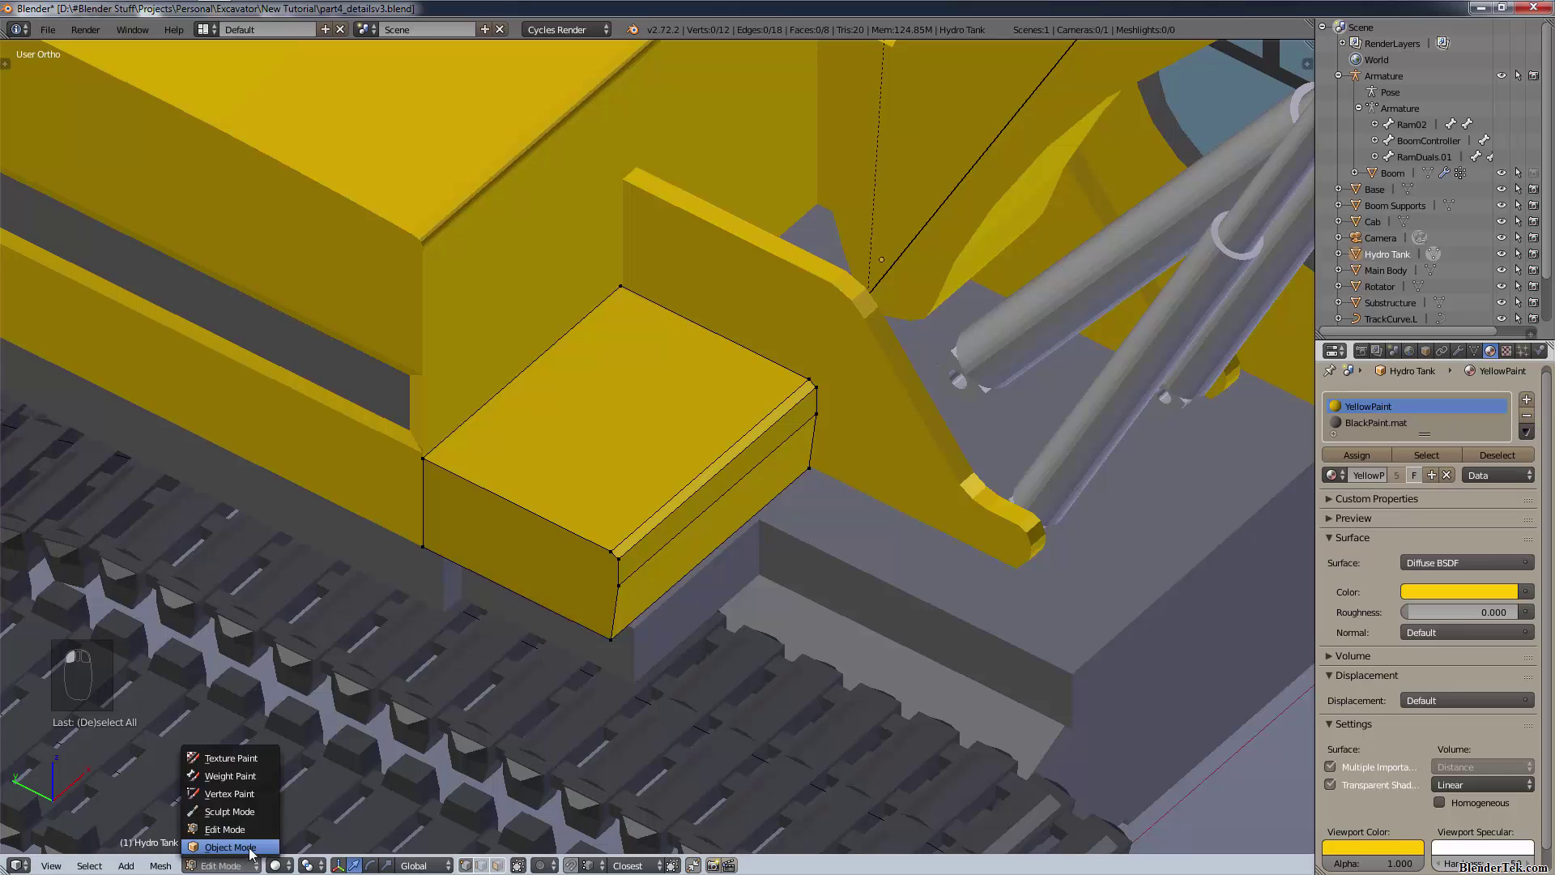
pyautogui.click(1527, 417)
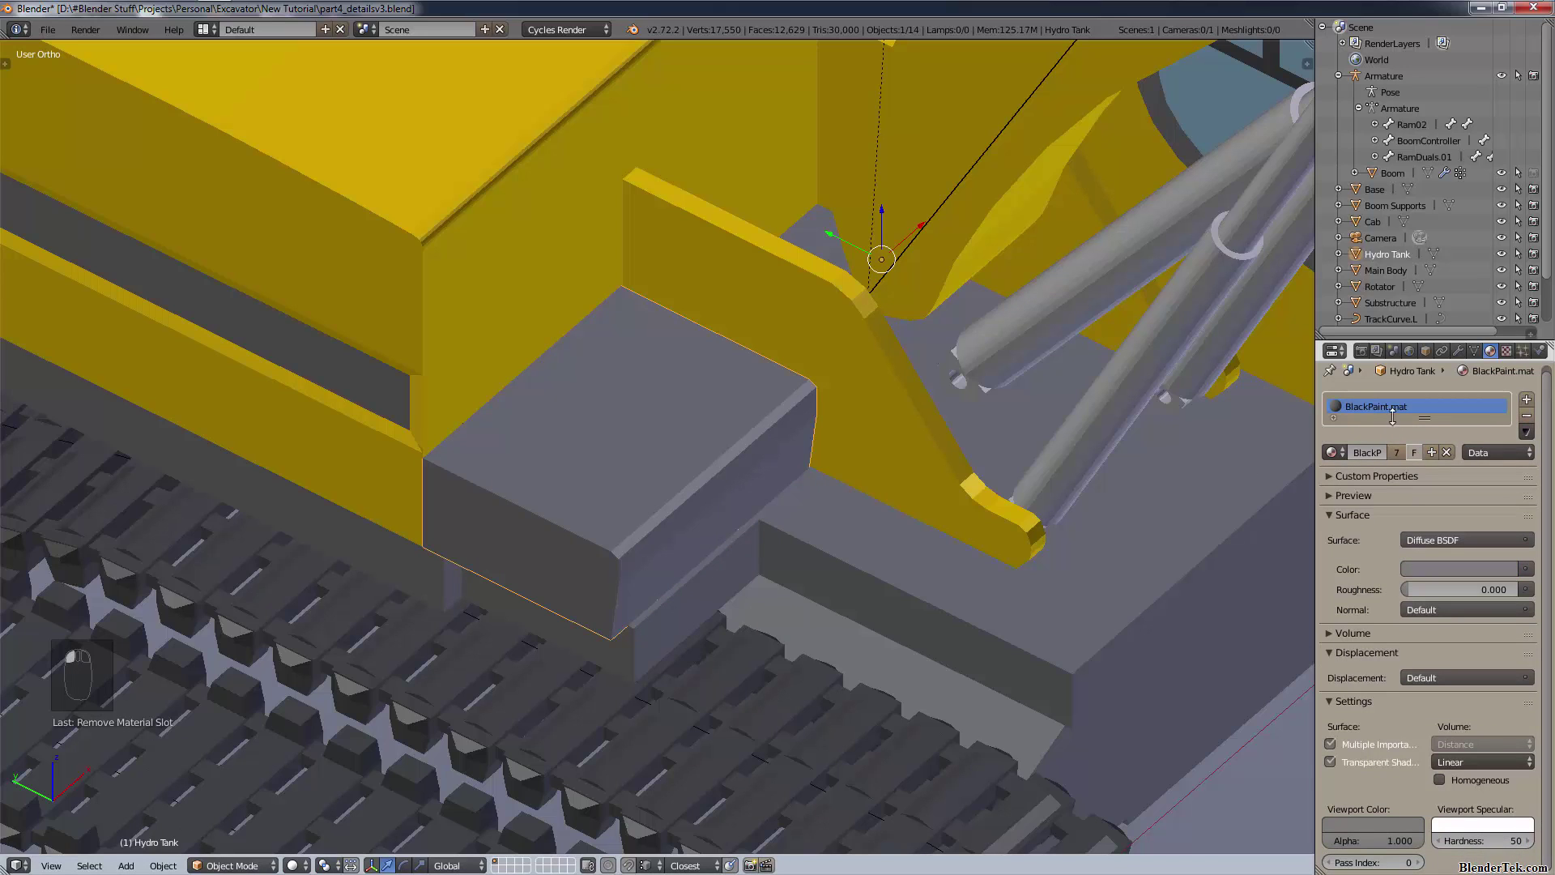
pyautogui.click(1527, 417)
pyautogui.click(1333, 452)
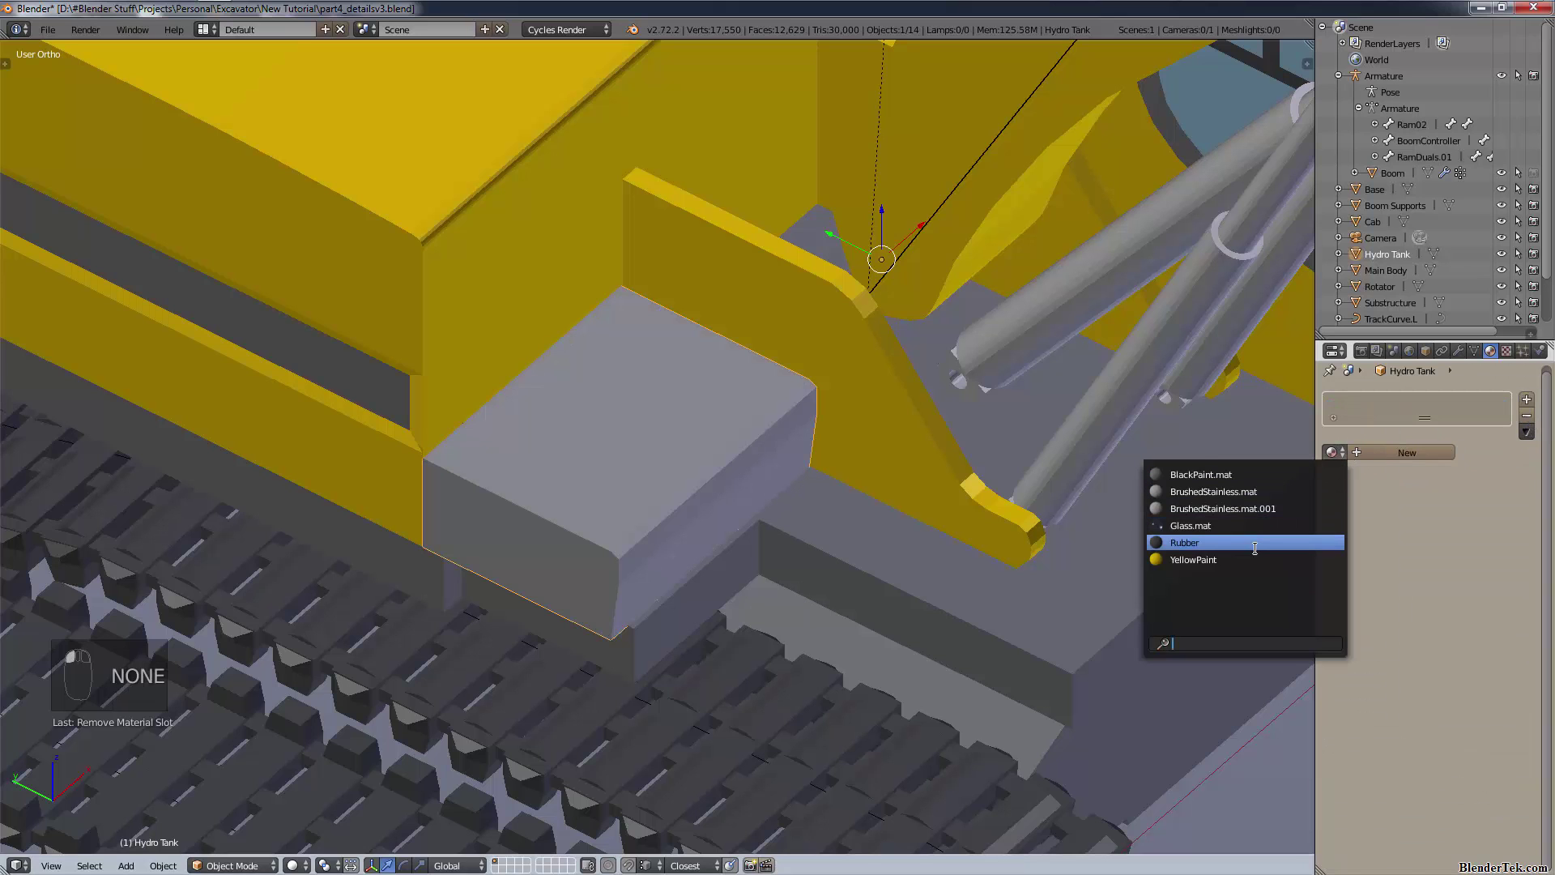
pyautogui.click(1247, 491)
# - Examine the Hydro Tank's placement on the excavator from the right side and from an angle near the boom supports
pyautogui.scroll(-8, 541, 283)
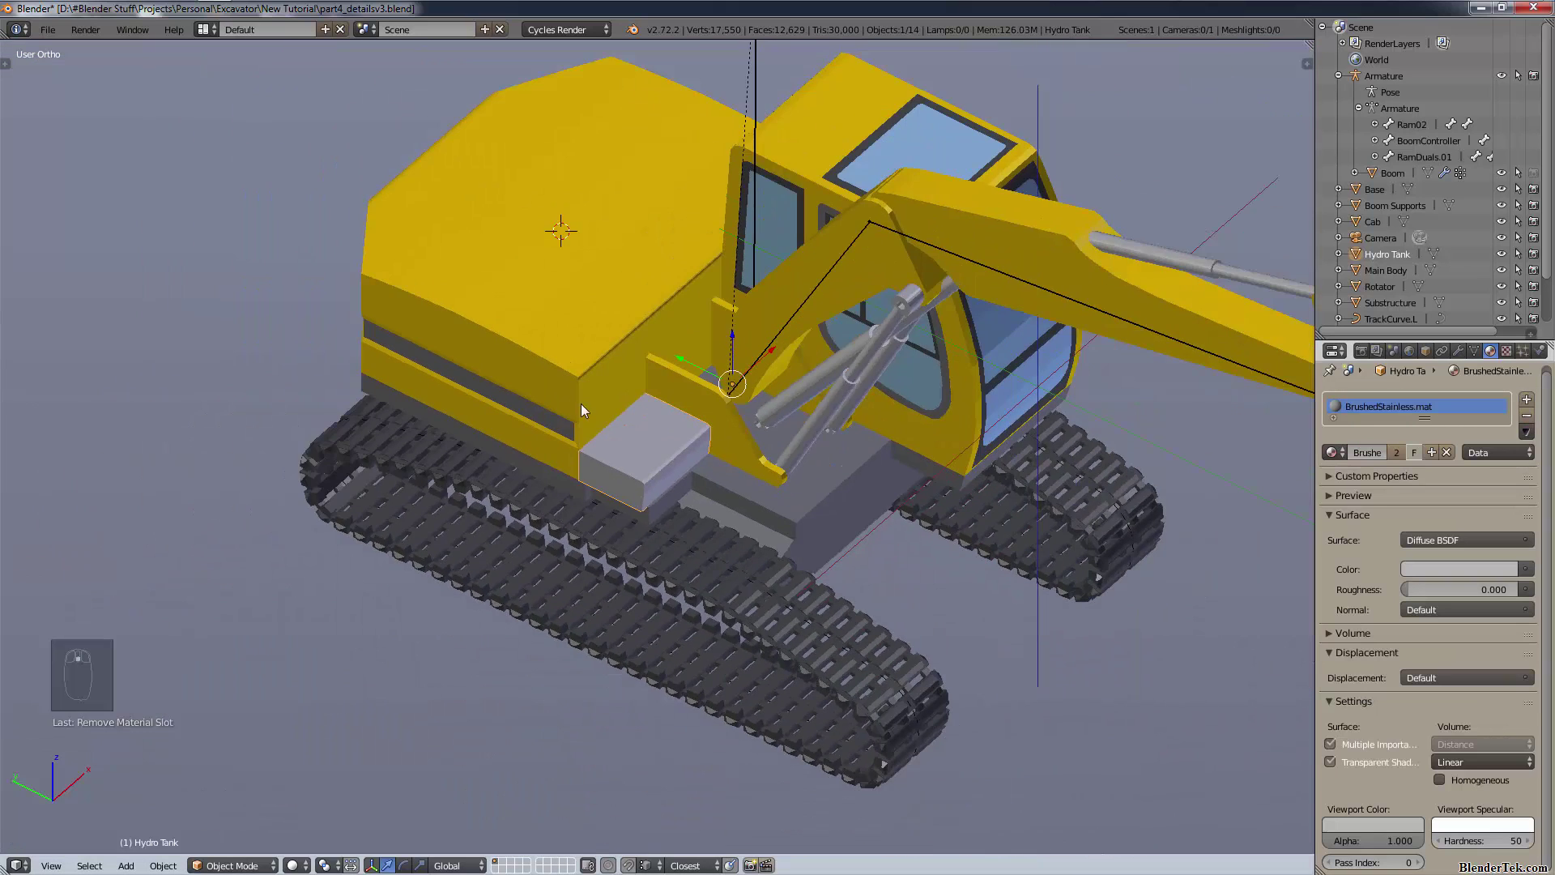
pyautogui.moveTo(580, 403); pyautogui.dragTo(755, 516, button='middle')
pyautogui.press('KP_3')
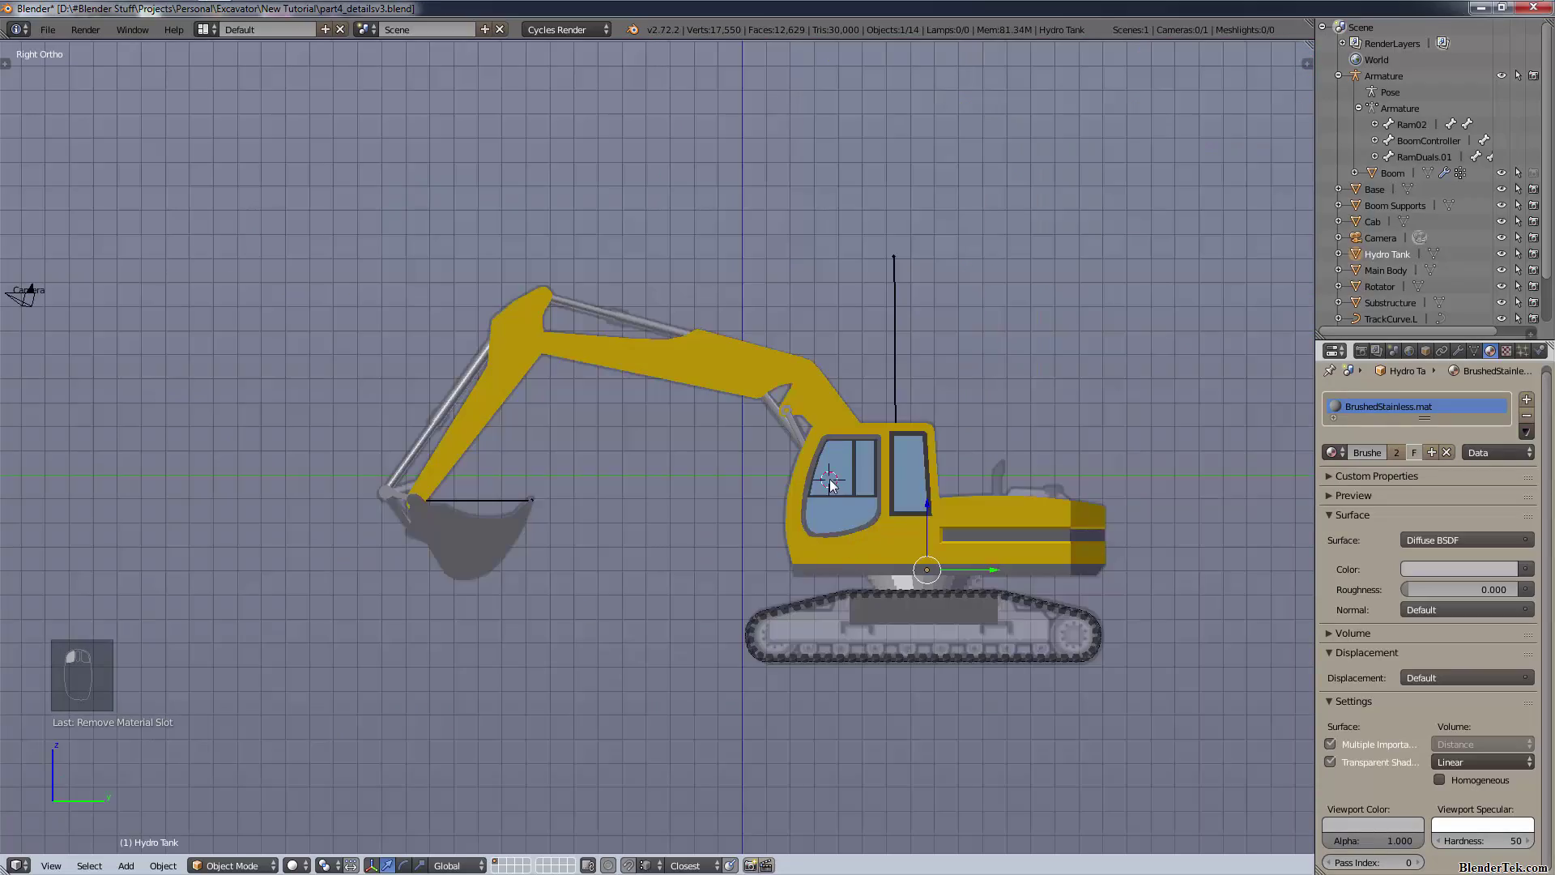
pyautogui.scroll(5, 777, 412)
pyautogui.moveTo(777, 412); pyautogui.dragTo(1024, 460, button='middle')
pyautogui.keyDown('shift'); pyautogui.moveTo(827, 494); pyautogui.dragTo(1052, 526, button='middle'); pyautogui.keyUp('shift')
pyautogui.moveTo(664, 449); pyautogui.dragTo(798, 489, button='middle')
pyautogui.keyDown('shift'); pyautogui.moveTo(565, 477); pyautogui.dragTo(773, 523, button='middle'); pyautogui.keyUp('shift')
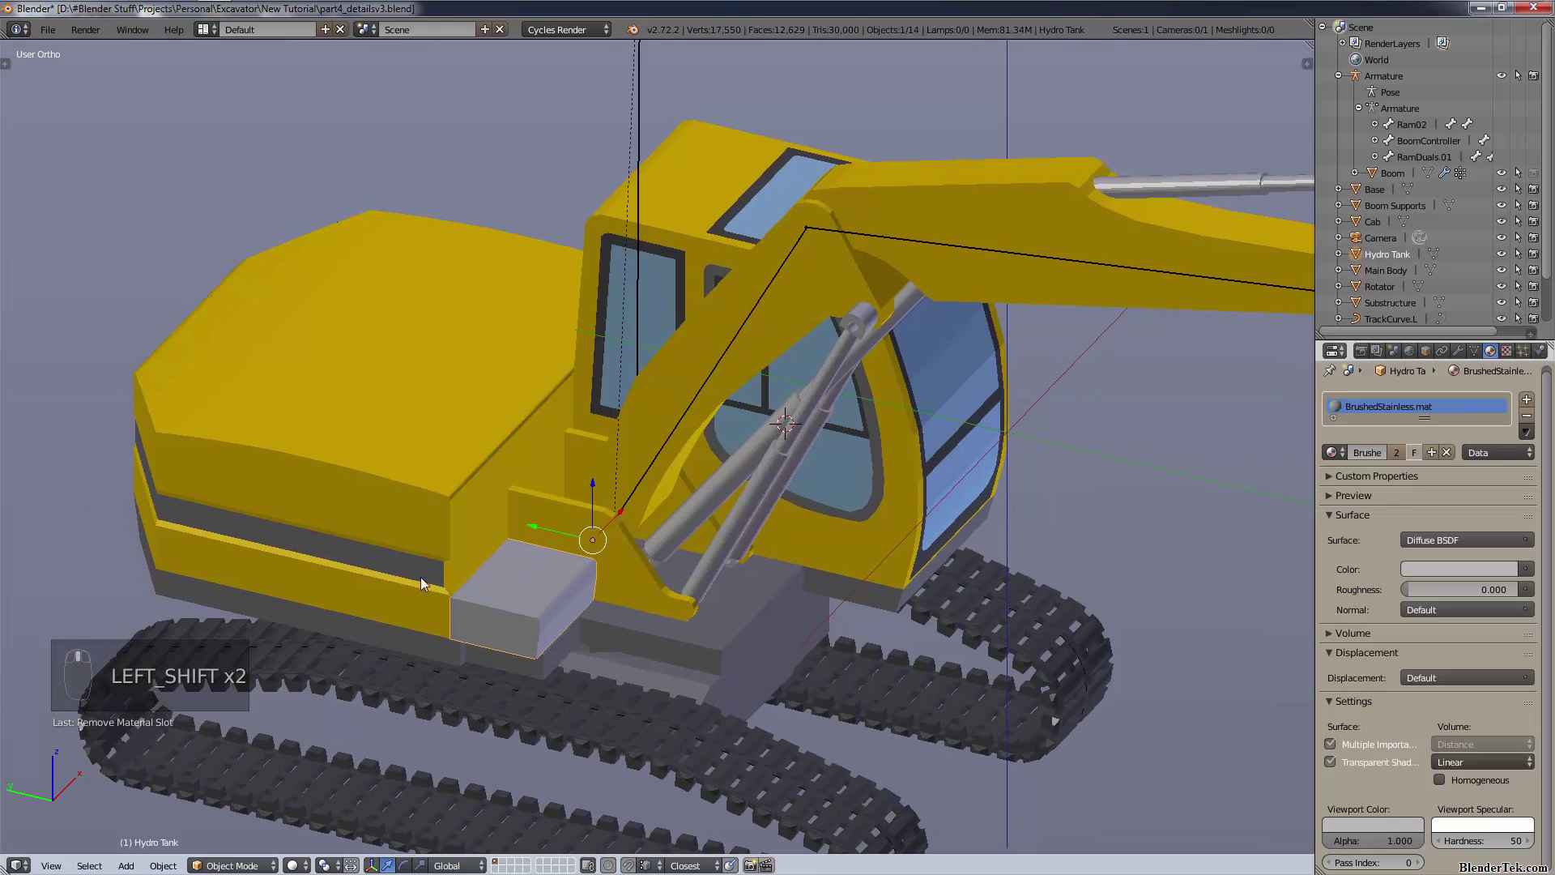
pyautogui.scroll(4, 542, 553)
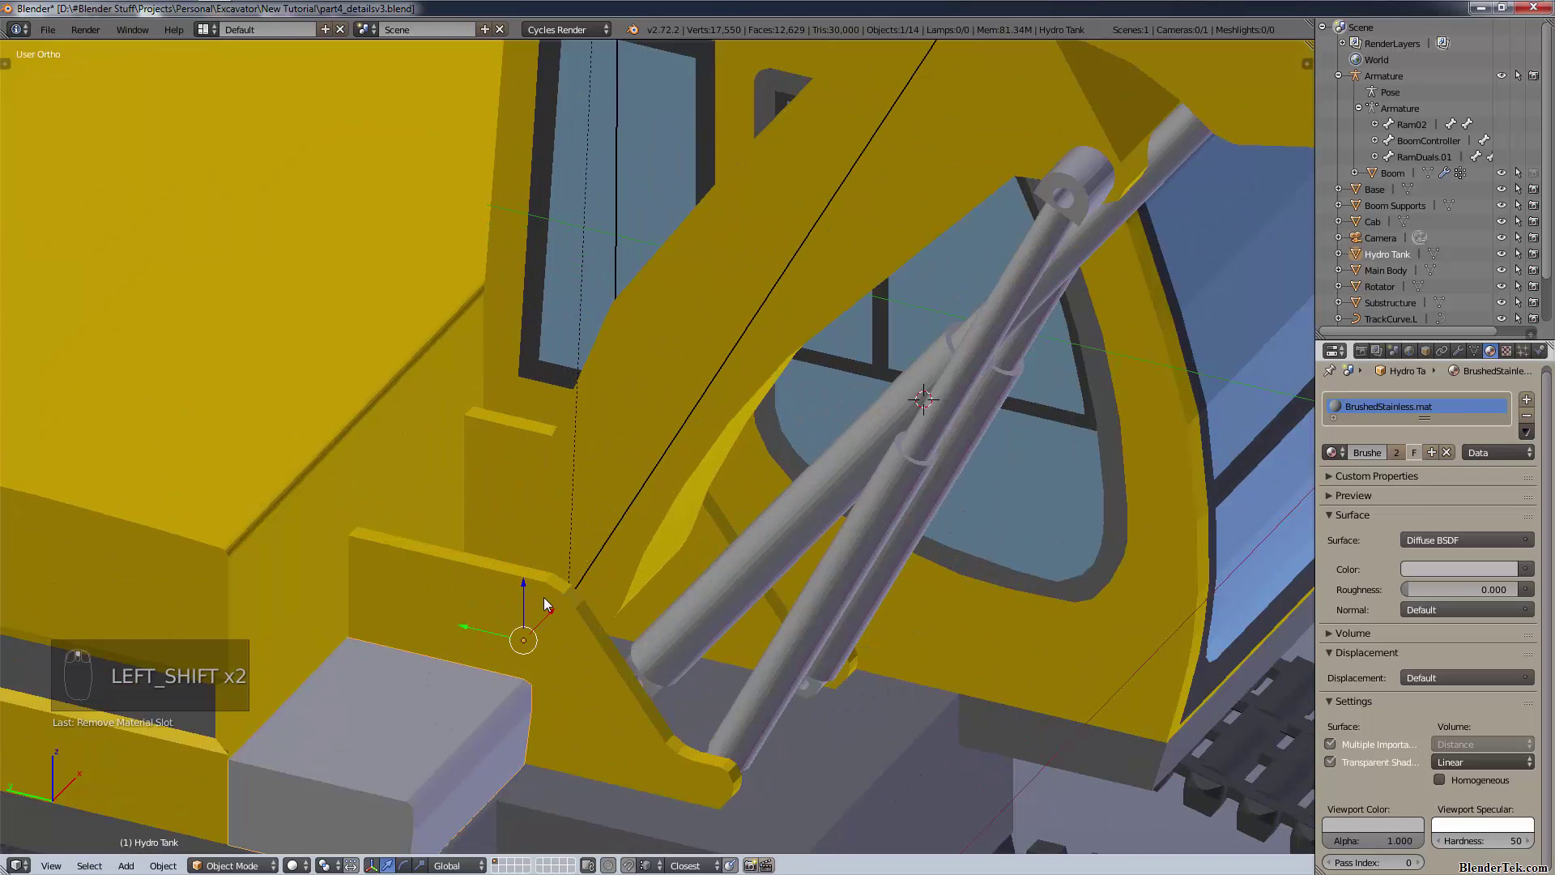
# - Compare the Hydro Tank outline with the reference image in left wireframe view
pyautogui.press('ctrl+KP_3')
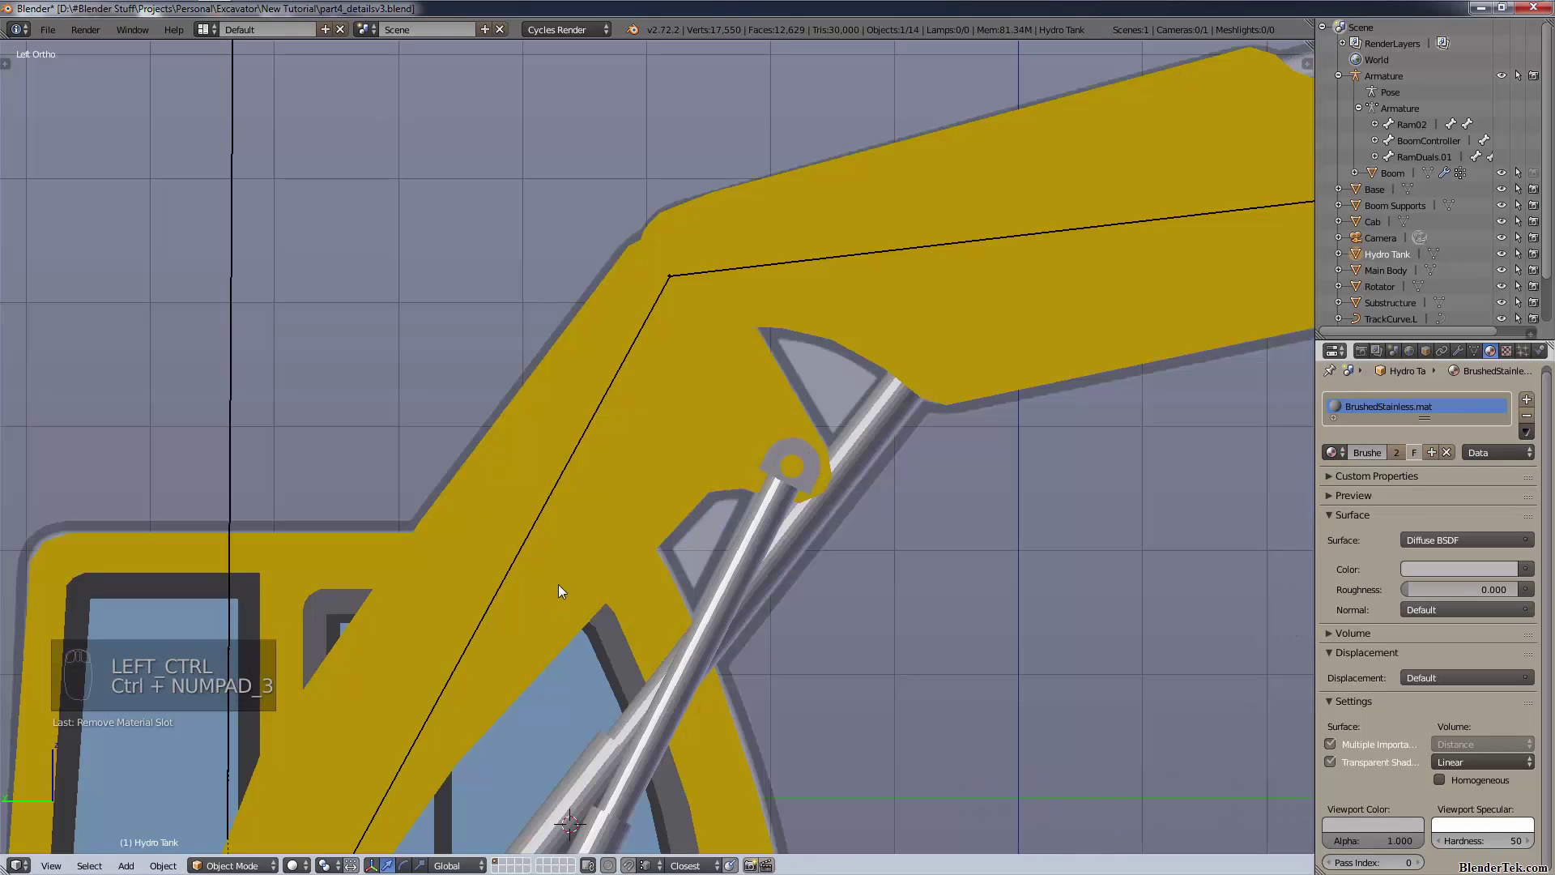
pyautogui.scroll(-4, 558, 584)
pyautogui.keyDown('shift'); pyautogui.moveTo(672, 309); pyautogui.dragTo(745, 104, button='middle'); pyautogui.keyUp('shift')
pyautogui.press('z')
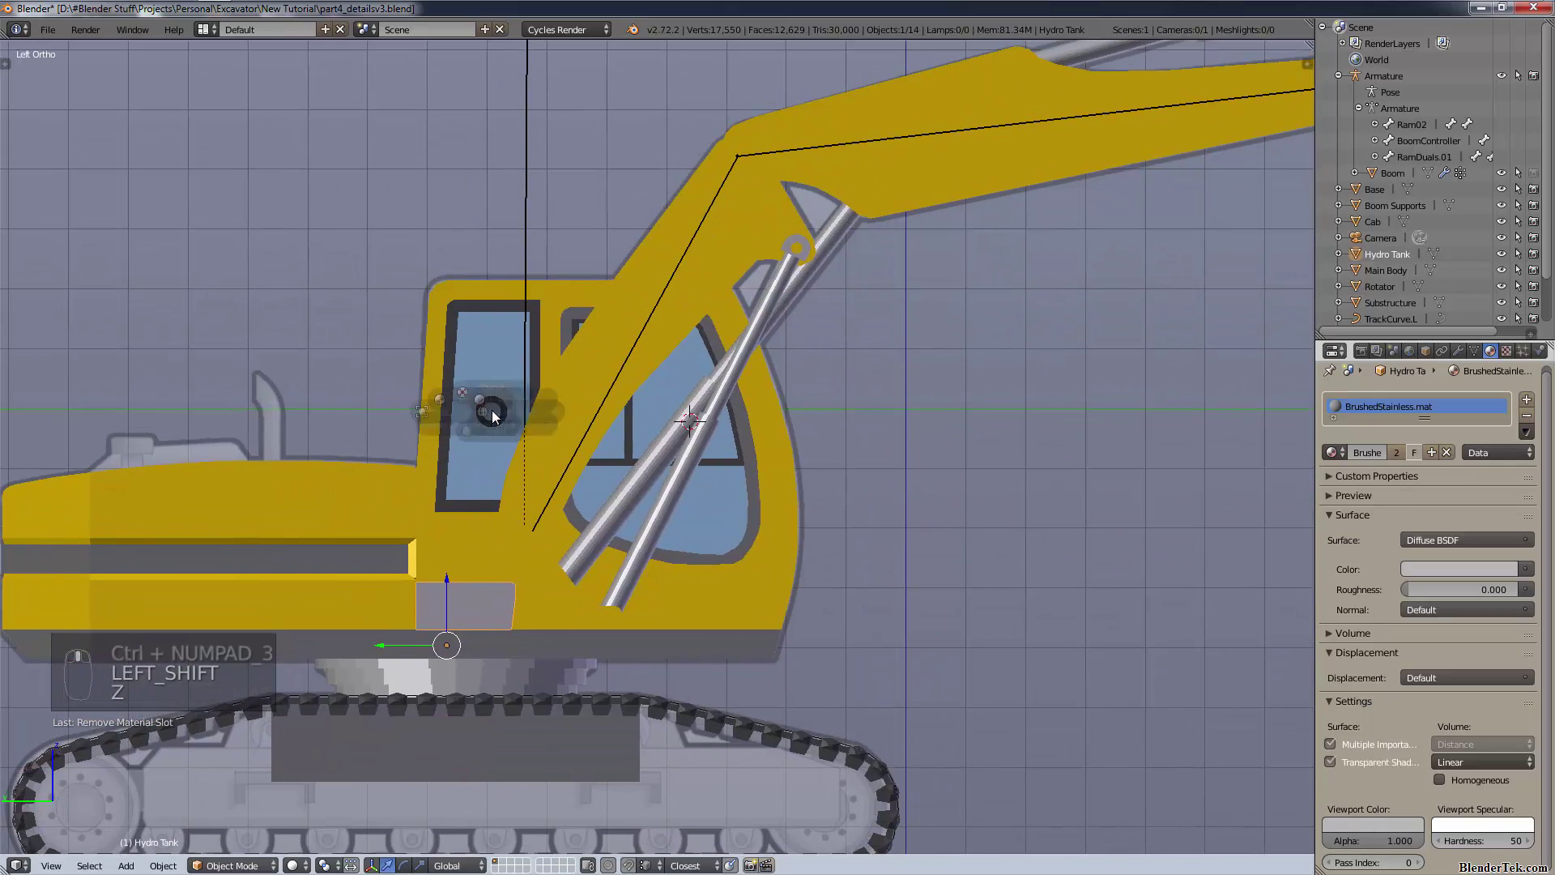
pyautogui.click(594, 405)
pyautogui.scroll(3, 490, 605)
pyautogui.keyDown('shift'); pyautogui.moveTo(490, 605); pyautogui.dragTo(743, 387, button='middle'); pyautogui.keyUp('shift')
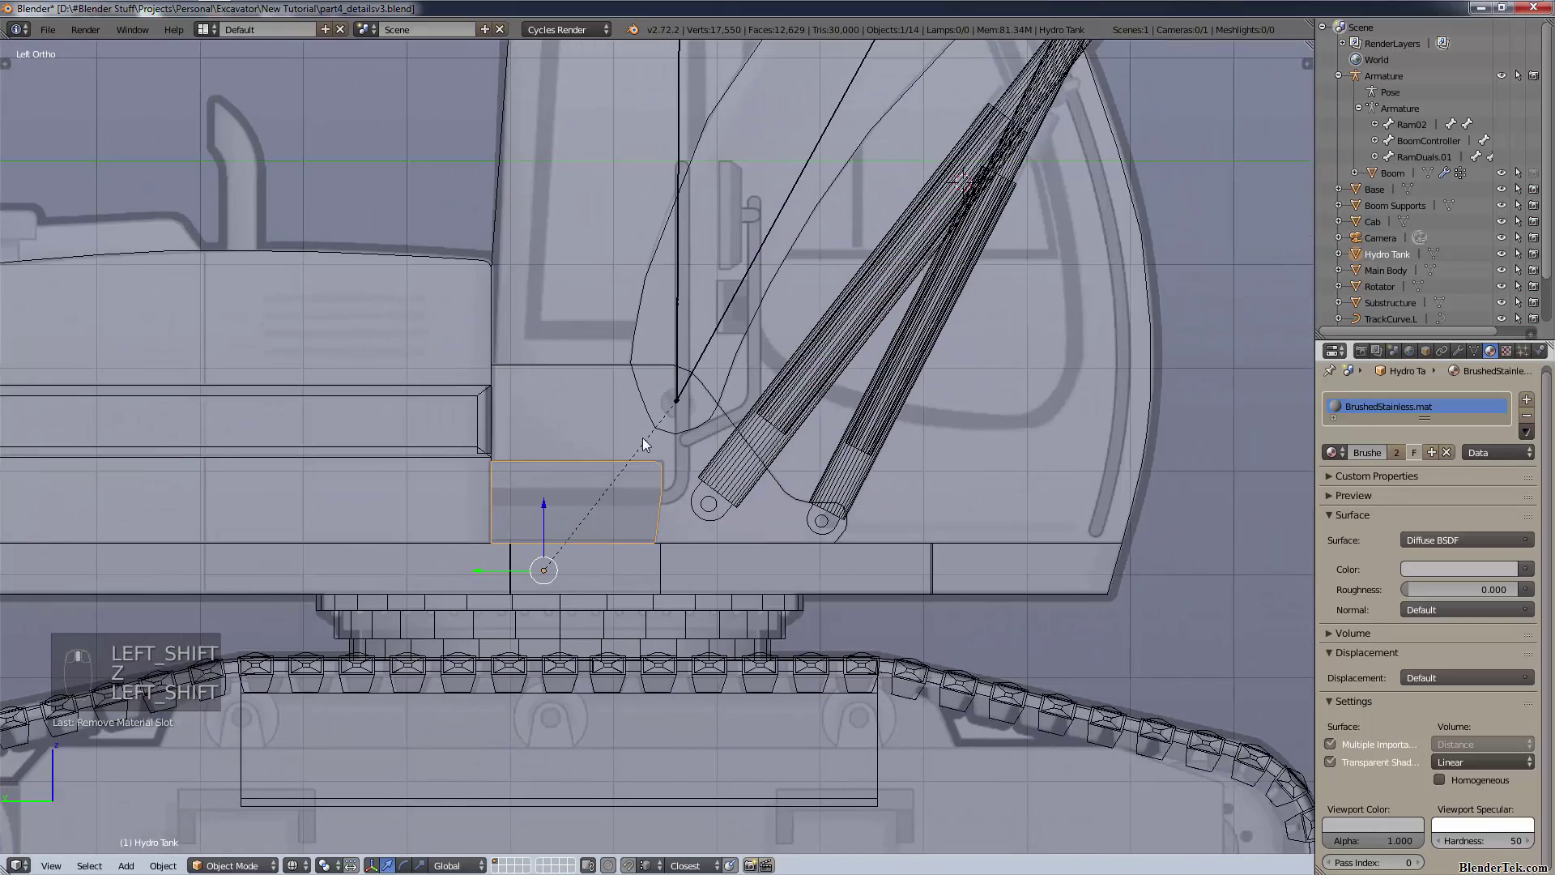
pyautogui.scroll(3, 618, 449)
pyautogui.scroll(1, 619, 449)
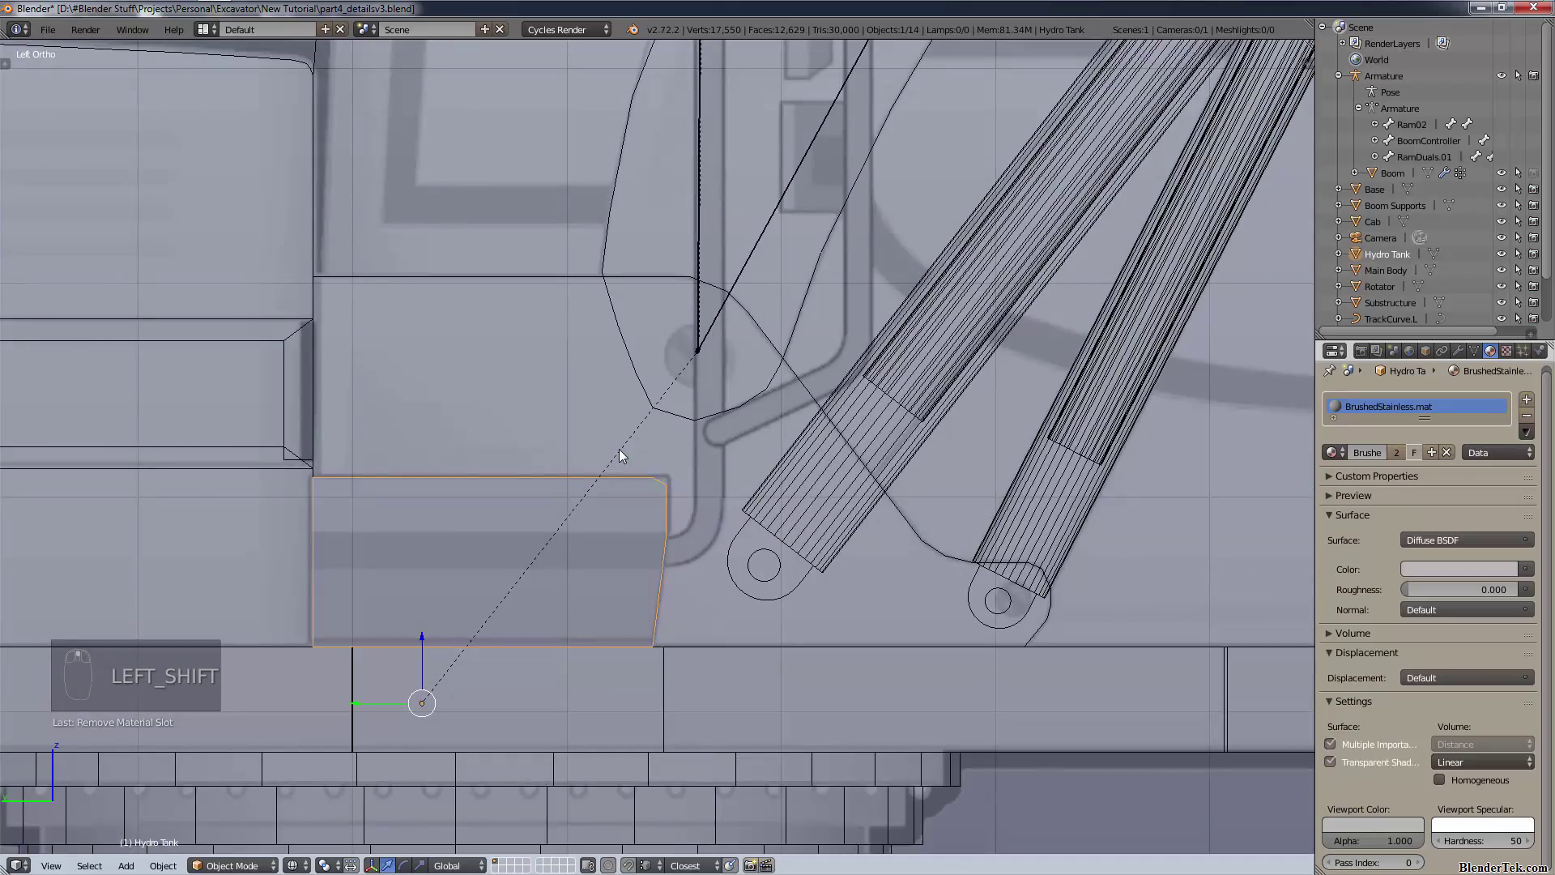
# - Return to solid shading and examine the Hydro Tank and the base beneath it from an angle
pyautogui.moveTo(619, 449)
pyautogui.mouseDown(button='middle')
pyautogui.moveTo(562, 504)
pyautogui.moveTo(739, 328)
pyautogui.moveTo(652, 487)
pyautogui.mouseUp(button='middle')
pyautogui.press('z')
pyautogui.press('z')
pyautogui.click(581, 639)
pyautogui.scroll(-2, 662, 451)
pyautogui.scroll(-1, 682, 439)
pyautogui.keyDown('shift'); pyautogui.moveTo(735, 421); pyautogui.dragTo(682, 450, button='middle'); pyautogui.keyUp('shift')
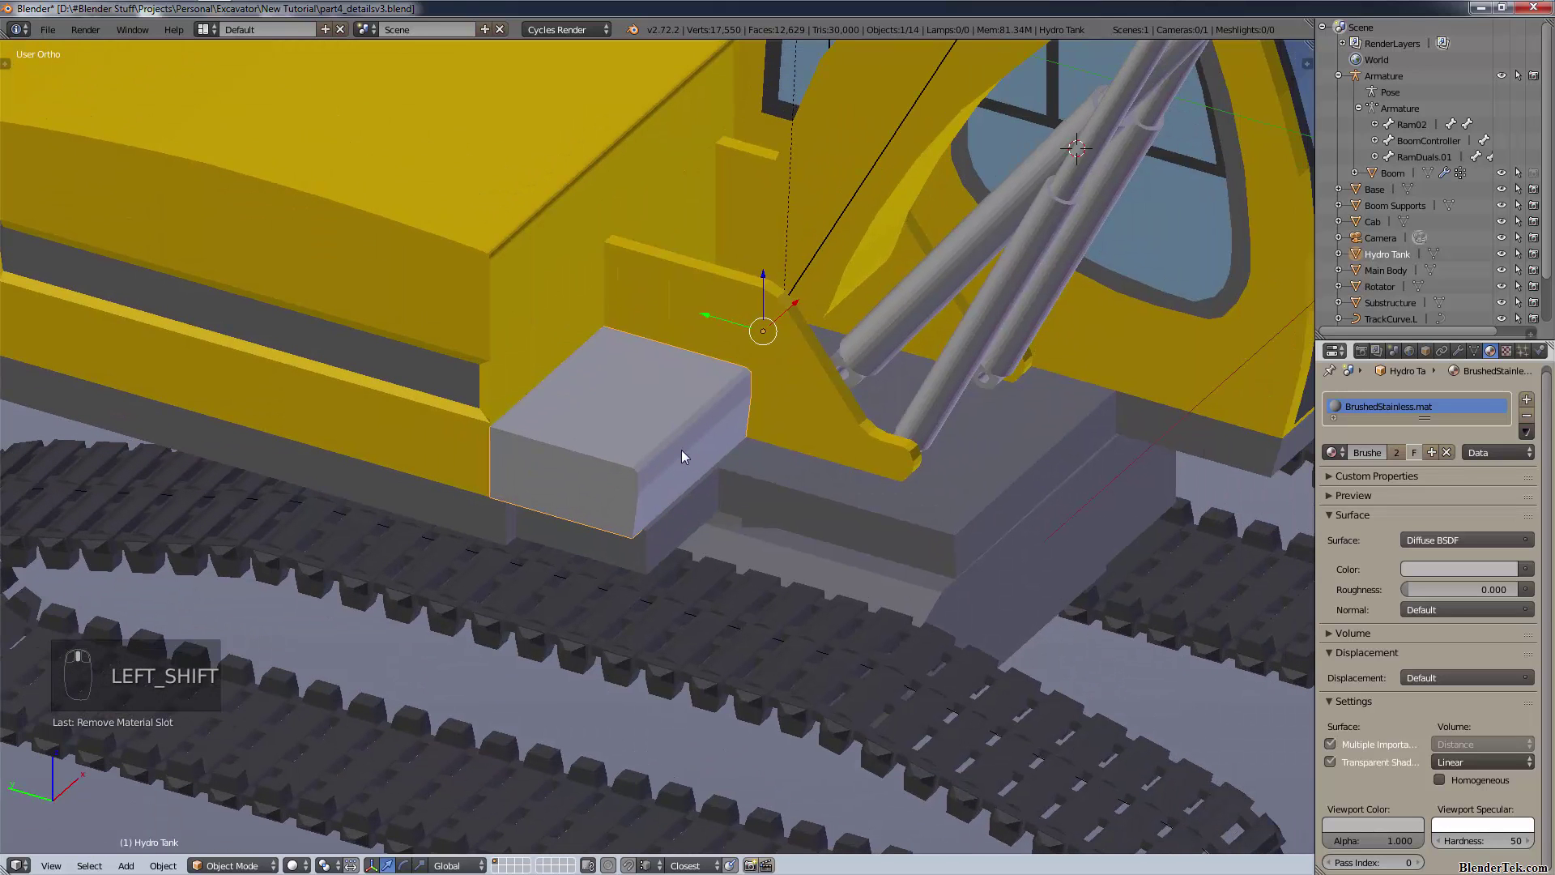
pyautogui.scroll(-5, 681, 449)
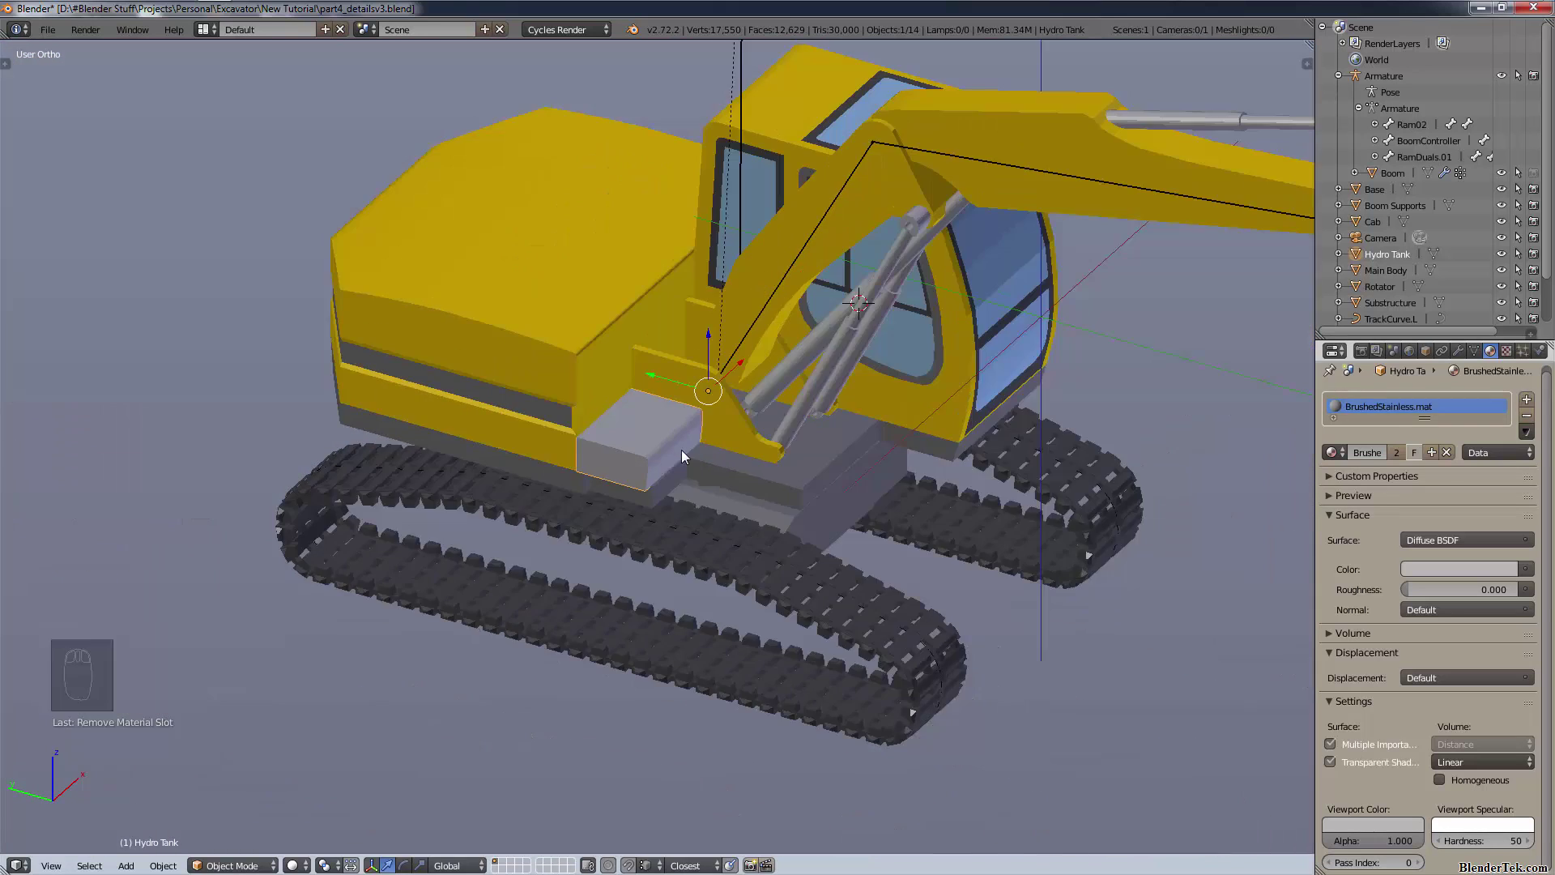
pyautogui.scroll(6, 682, 449)
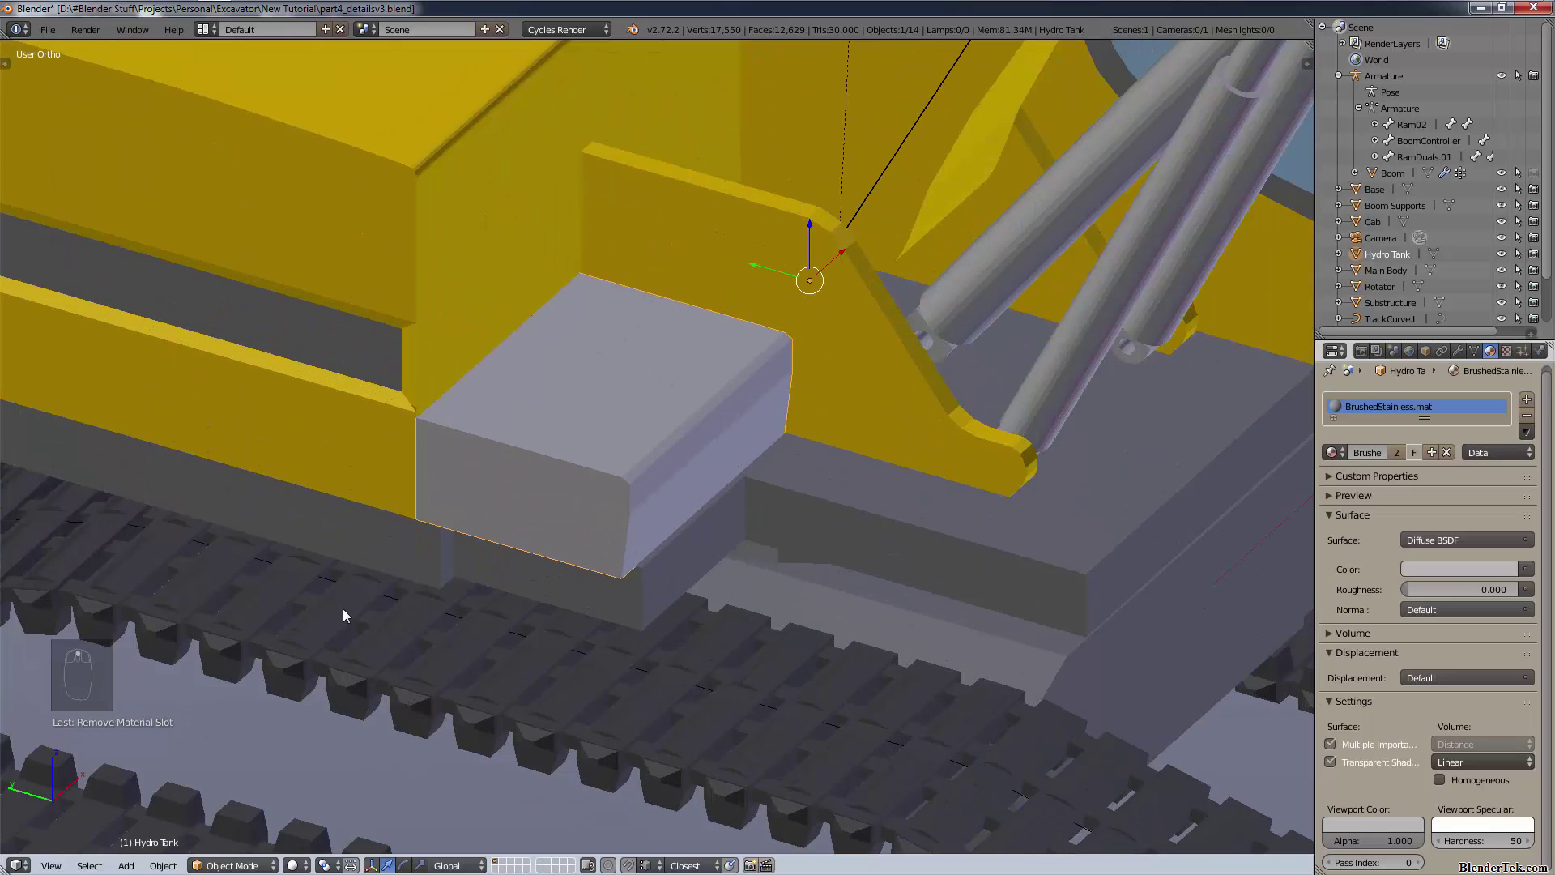
# - Edit the Base and move the front-facing face of its side section below the Hydro Tank forward along Y
pyautogui.rightClick(660, 564)
pyautogui.click(256, 854)
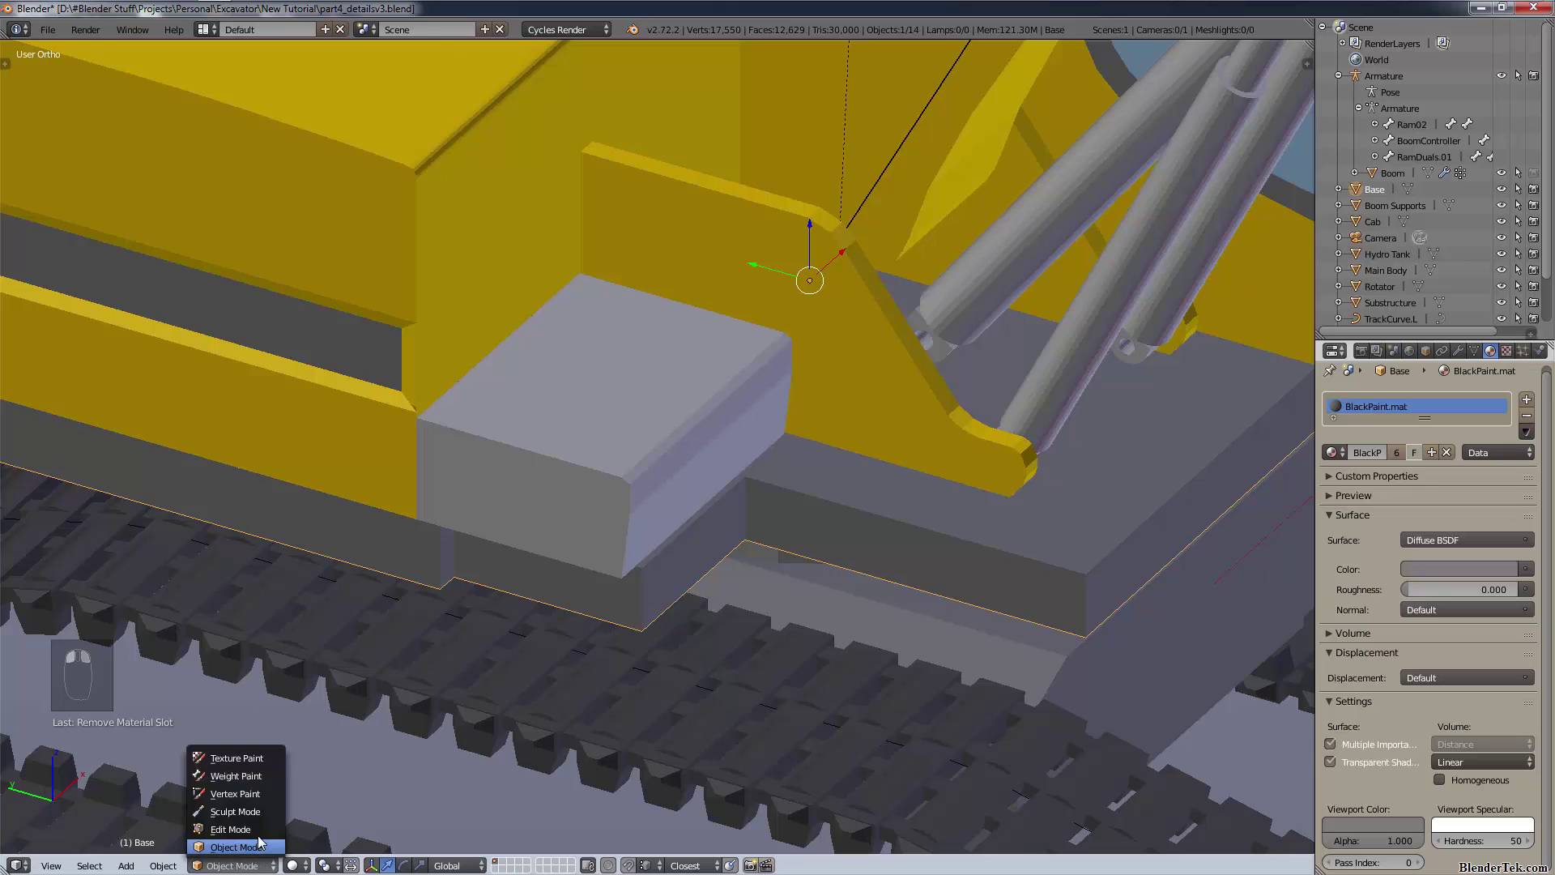
pyautogui.click(233, 828)
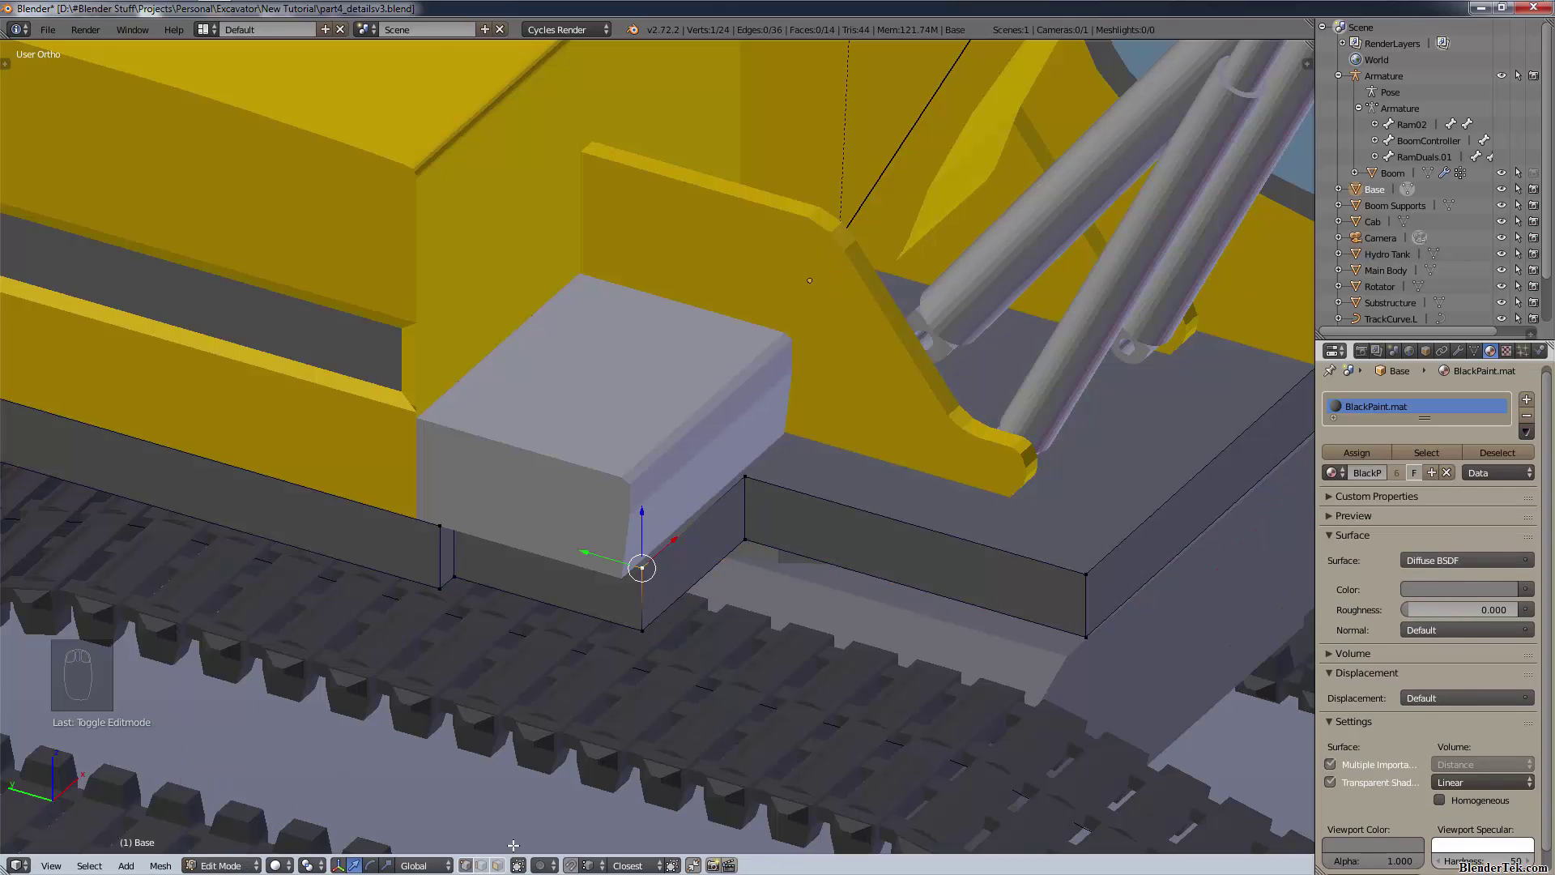
pyautogui.click(497, 865)
pyautogui.rightClick(679, 572)
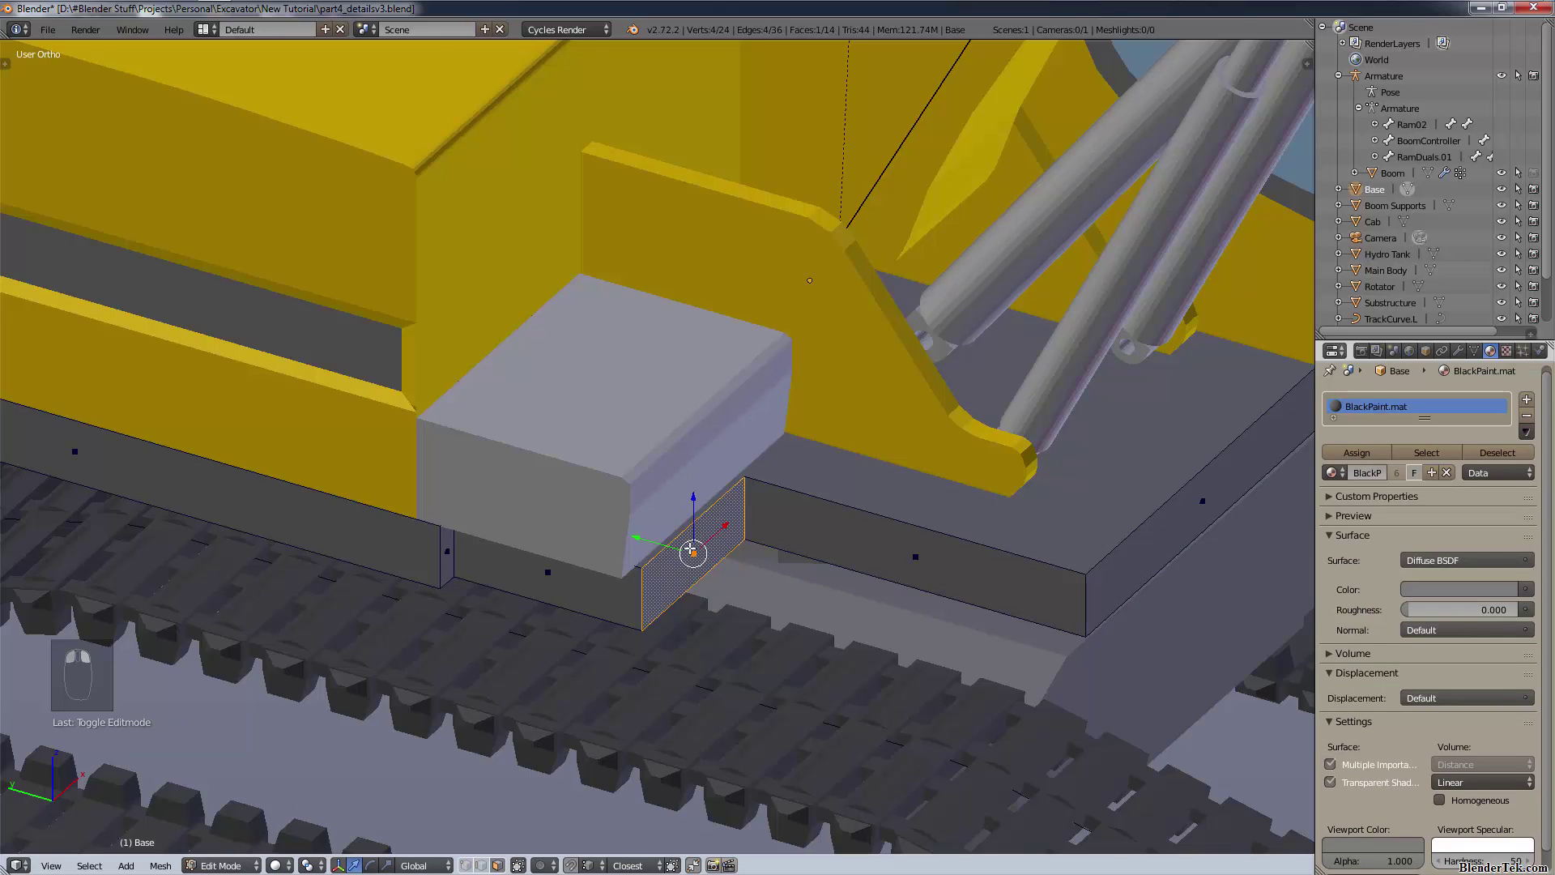
pyautogui.press('g')
pyautogui.press('y')
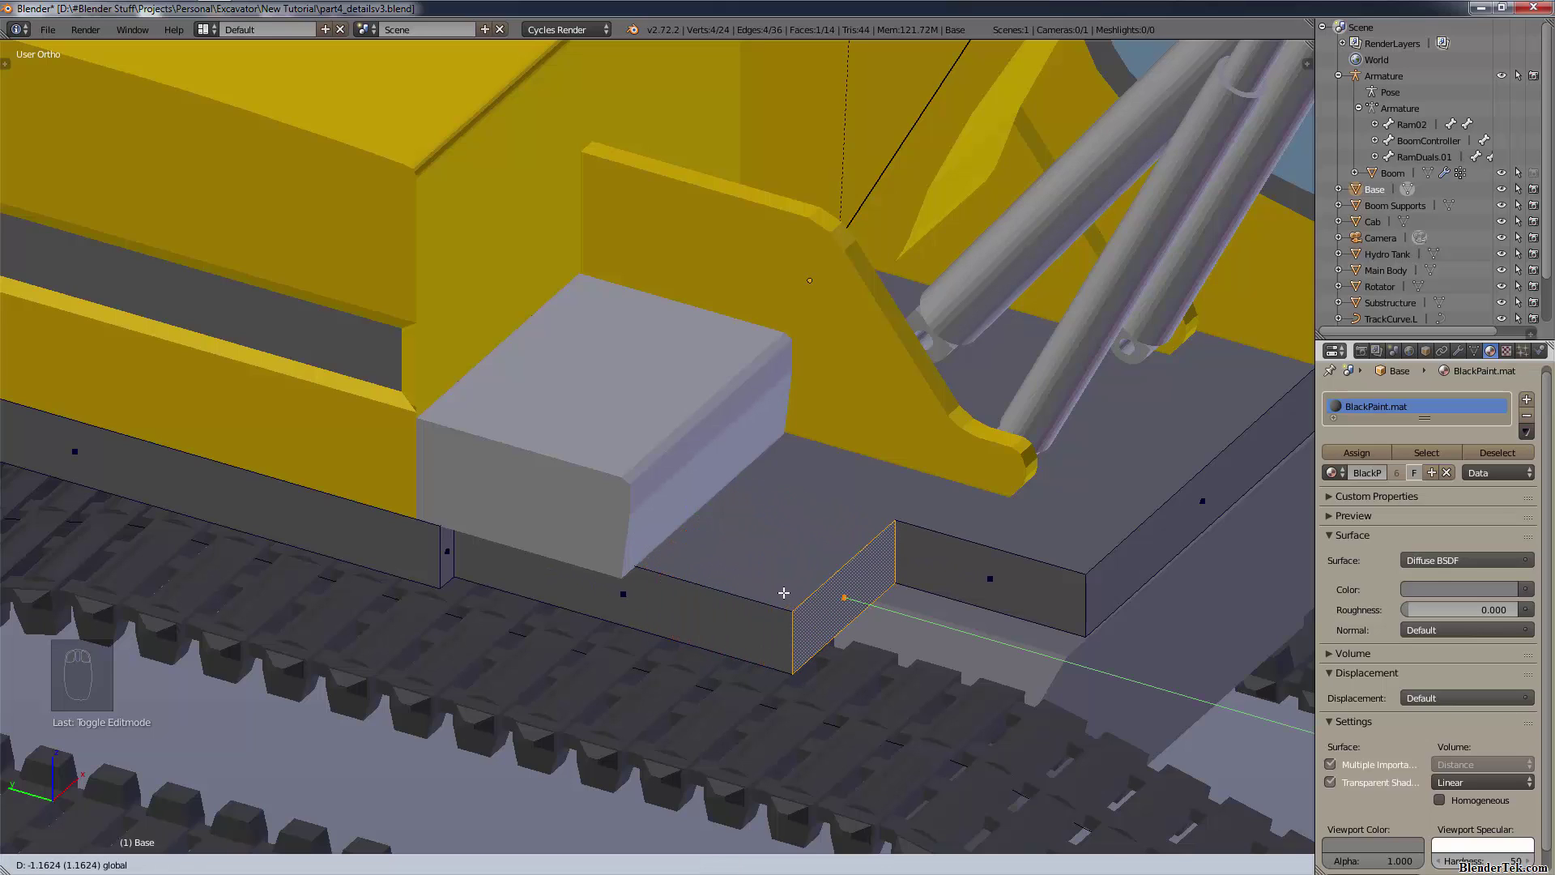
pyautogui.moveTo(784, 593); pyautogui.dragTo(805, 598)
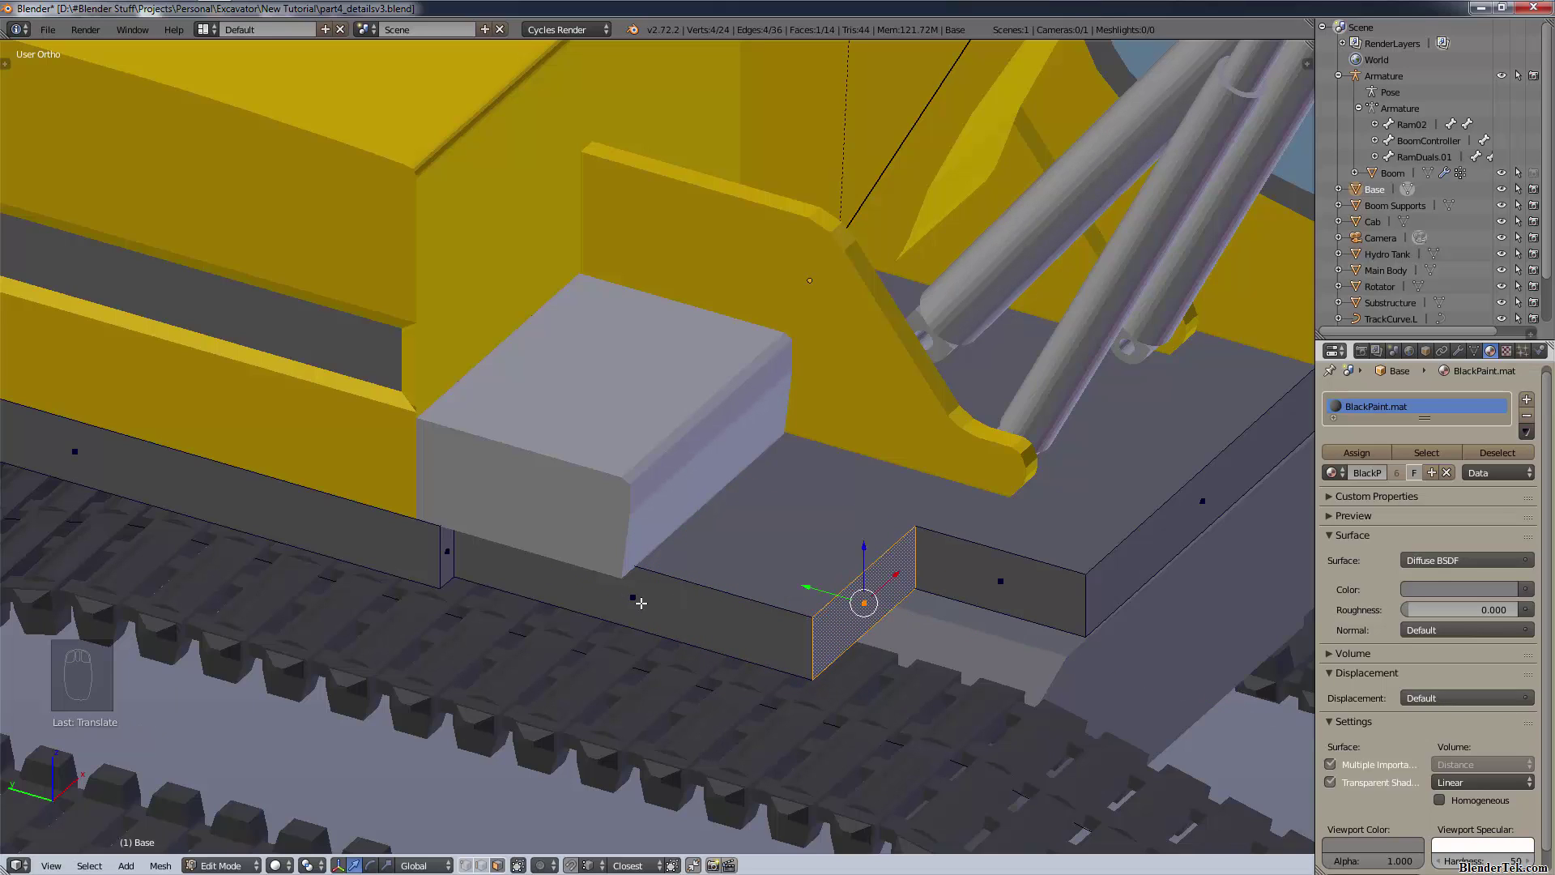
# - Move the Base's outer side face below the tank outward along X, flush with the rear section, and return to Object Mode
pyautogui.rightClick(634, 602)
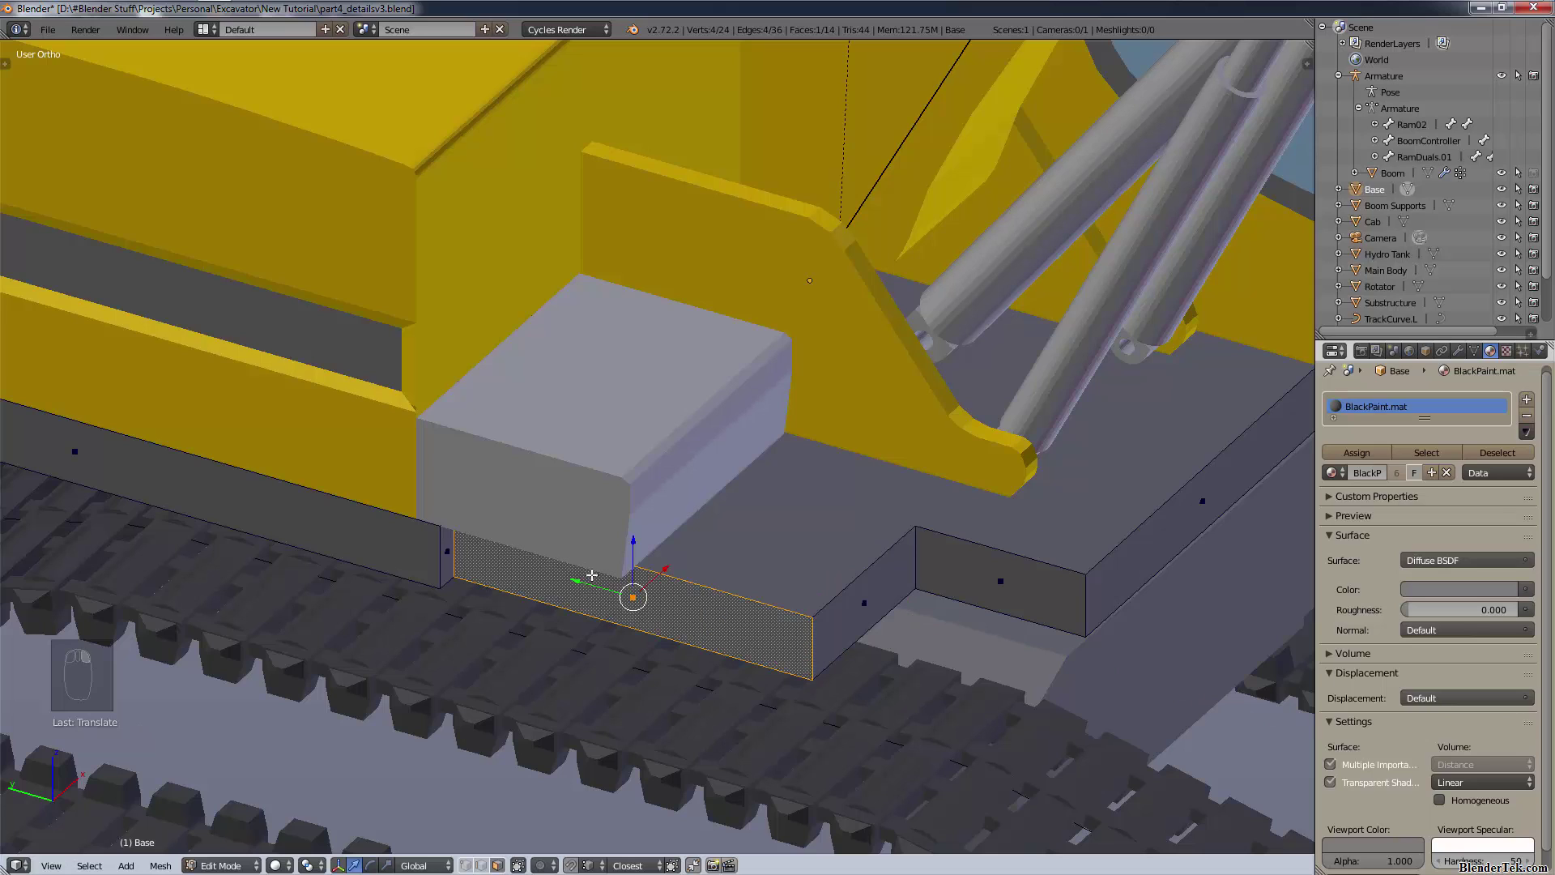
pyautogui.press('g')
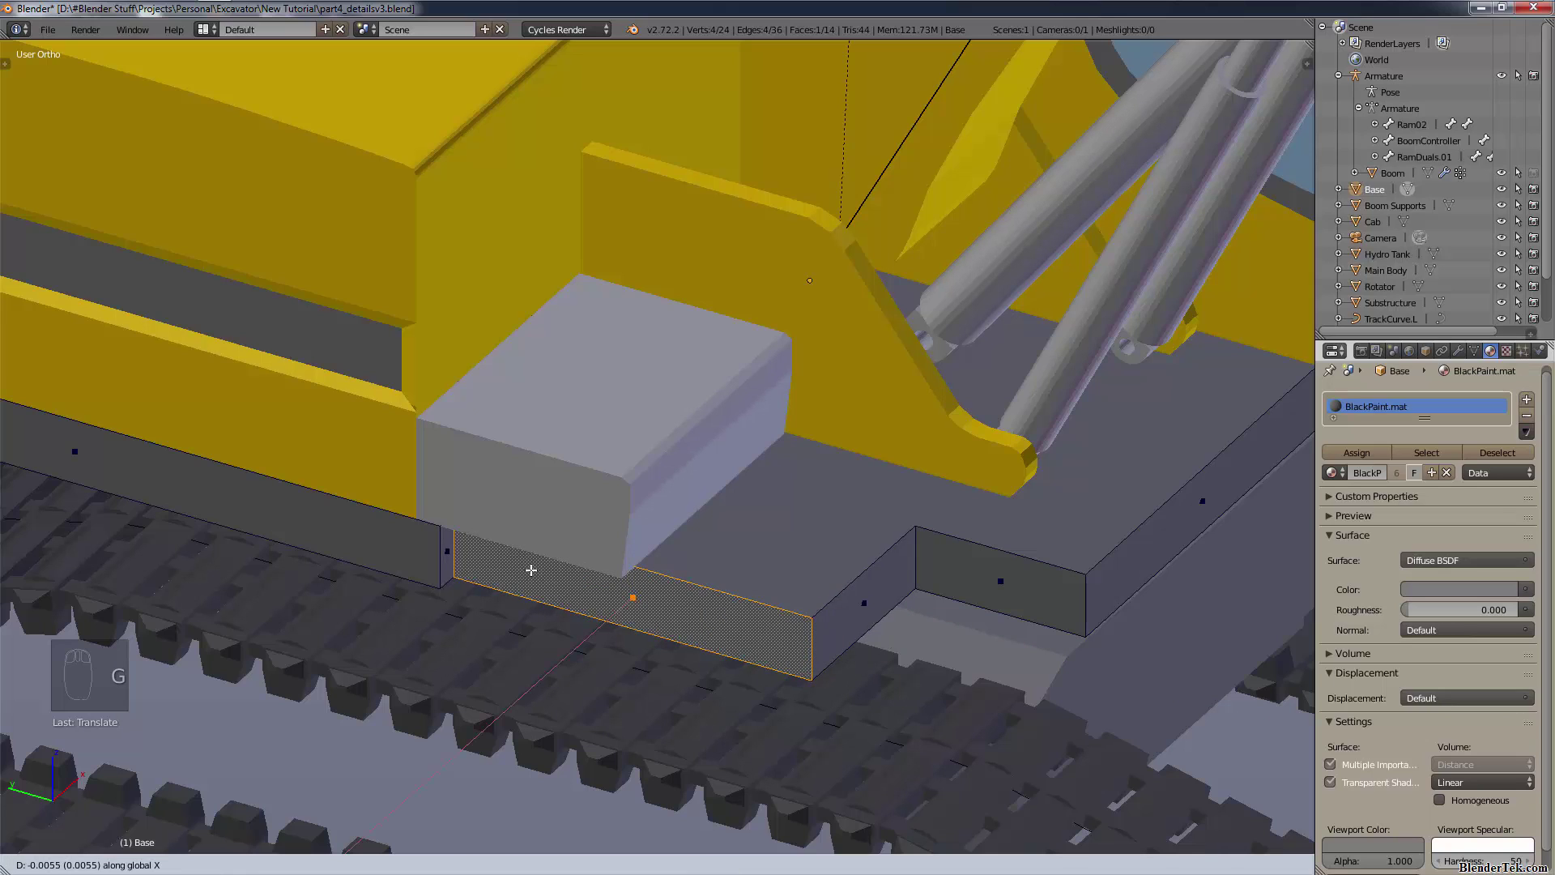
pyautogui.click(480, 592)
pyautogui.press('a')
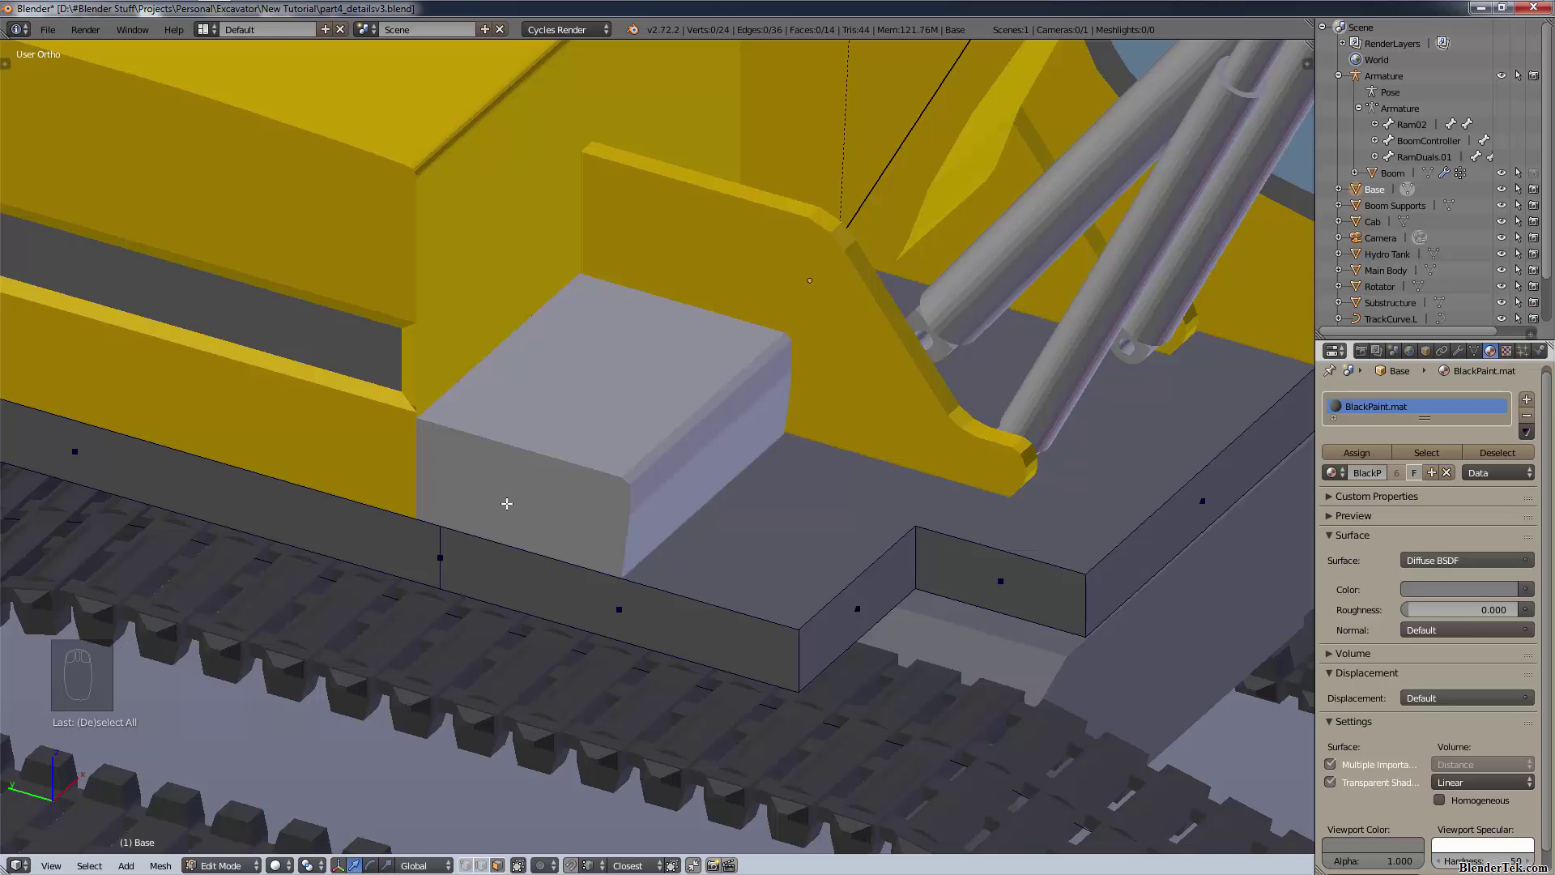
pyautogui.click(220, 865)
pyautogui.click(219, 847)
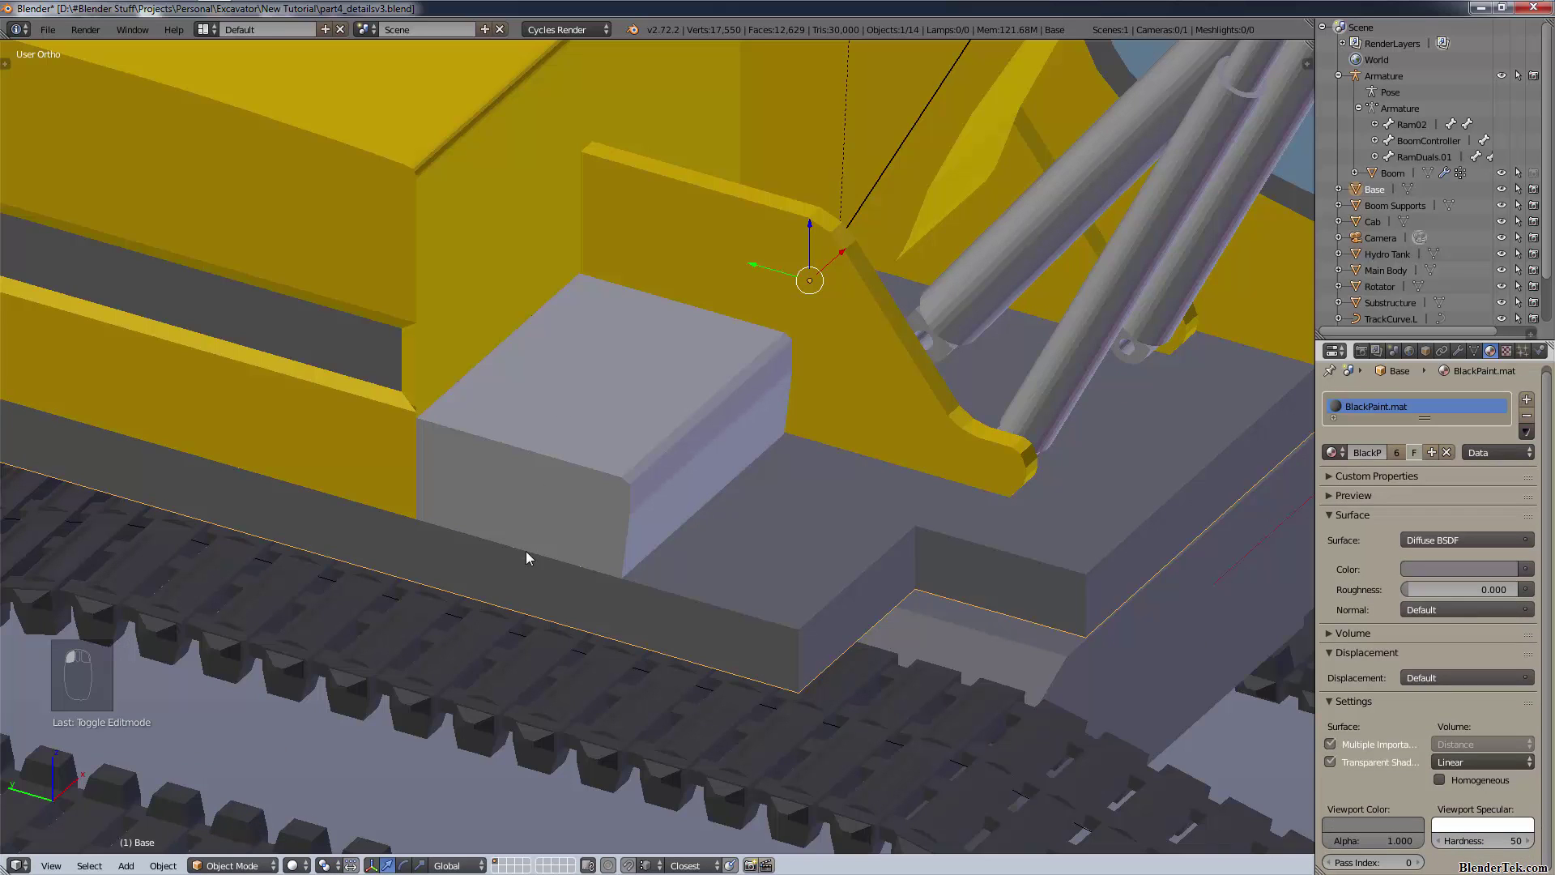
# - Move the Hydro Tank forward along Y to the front edge of the Base's extended side section
pyautogui.rightClick(580, 444)
pyautogui.press('g')
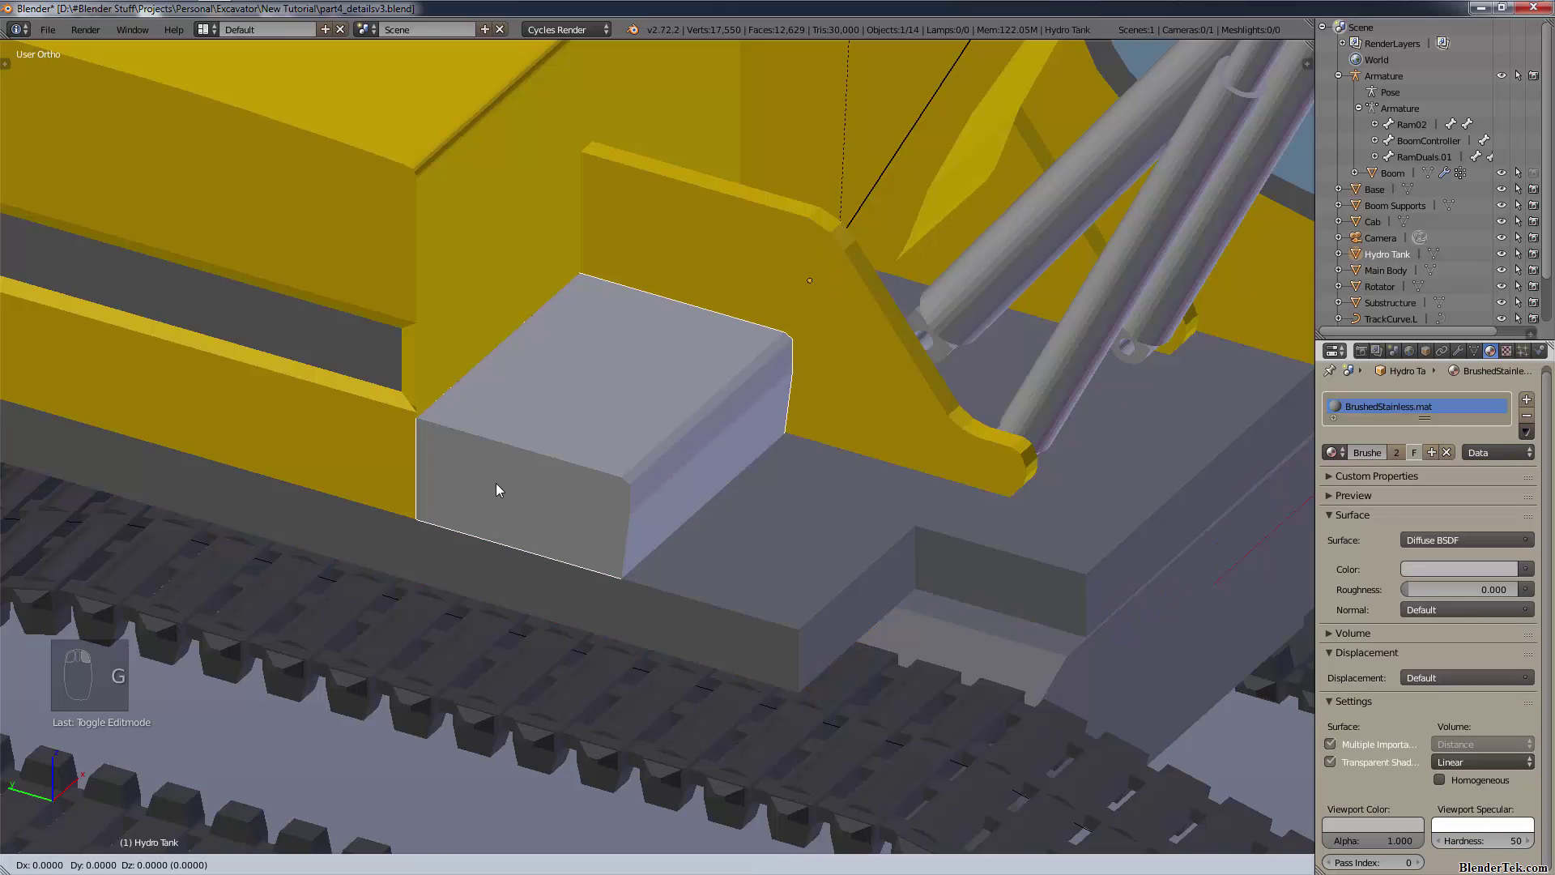
pyautogui.press('y')
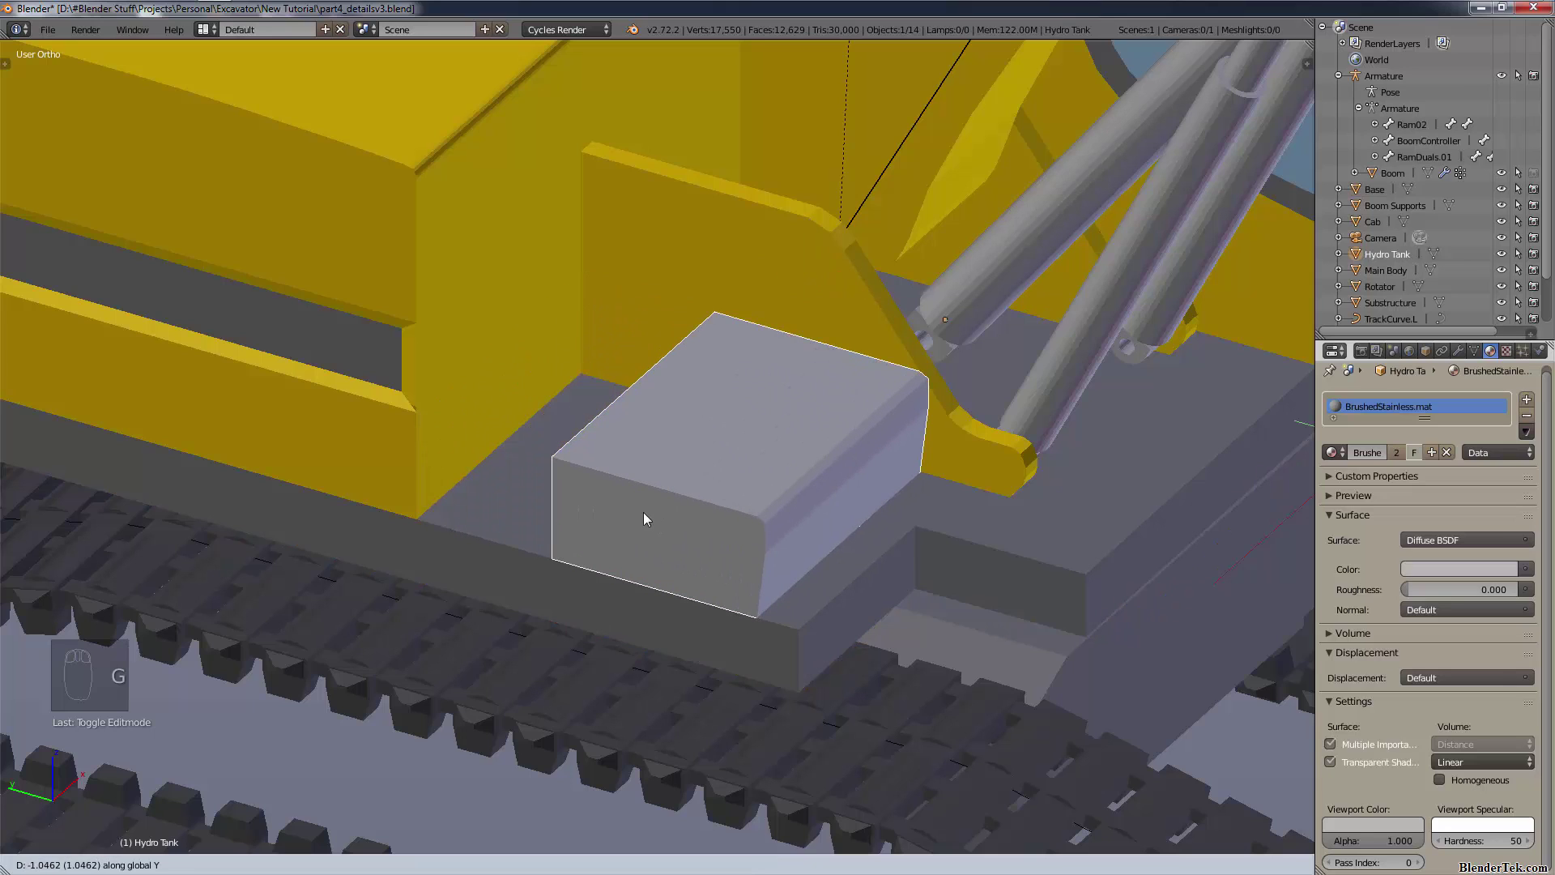
pyautogui.click(679, 512)
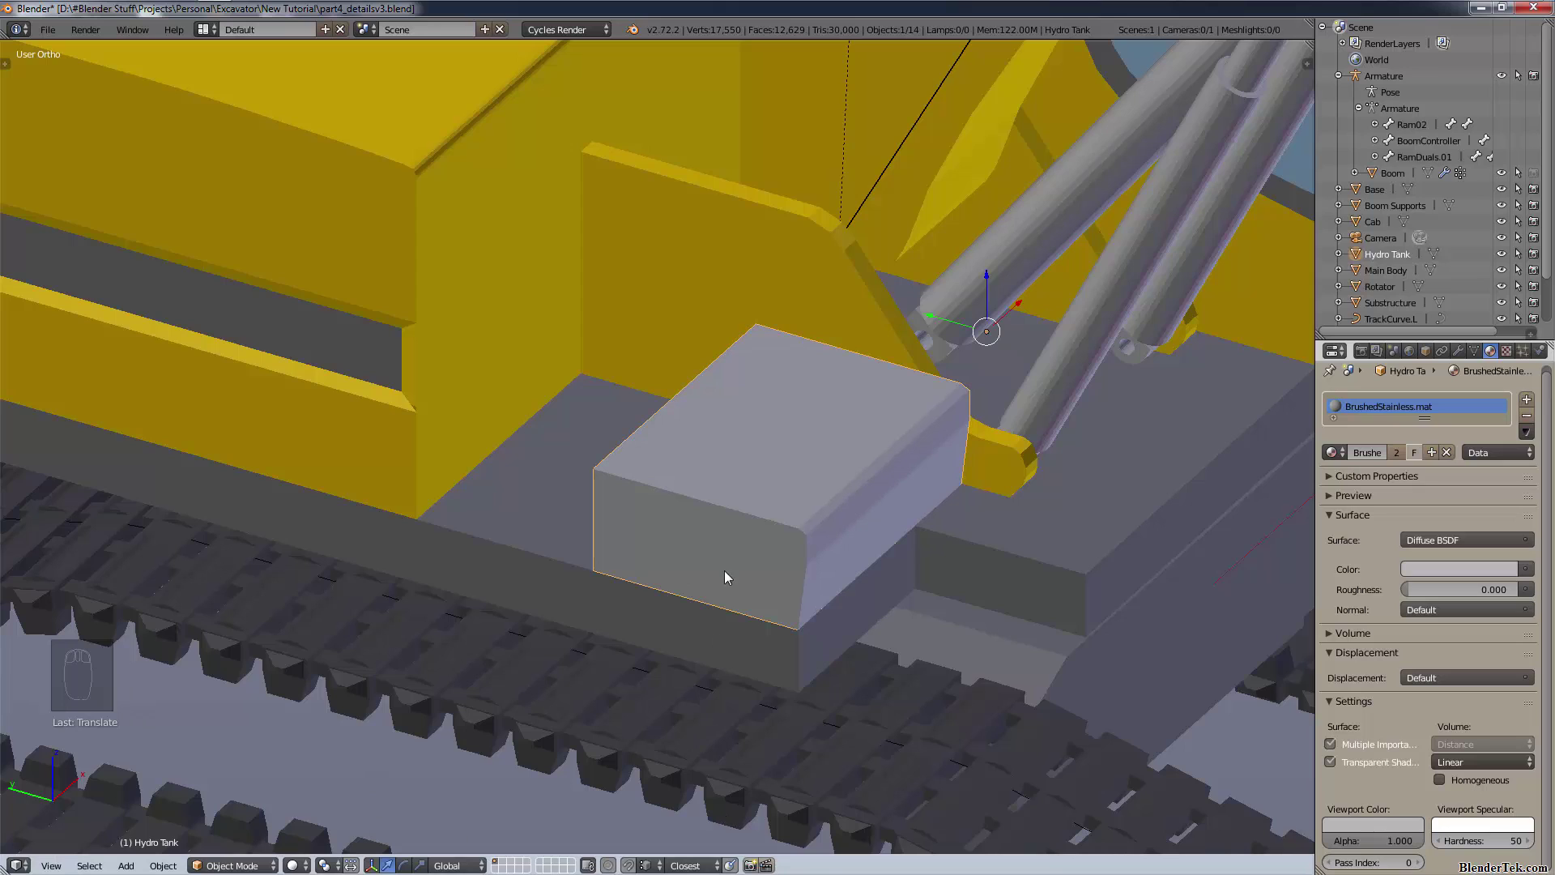
# - In left view, duplicate the Hydro Tank's upper rear corner vertex in place and separate the copy into its own object
pyautogui.press('KP_3')
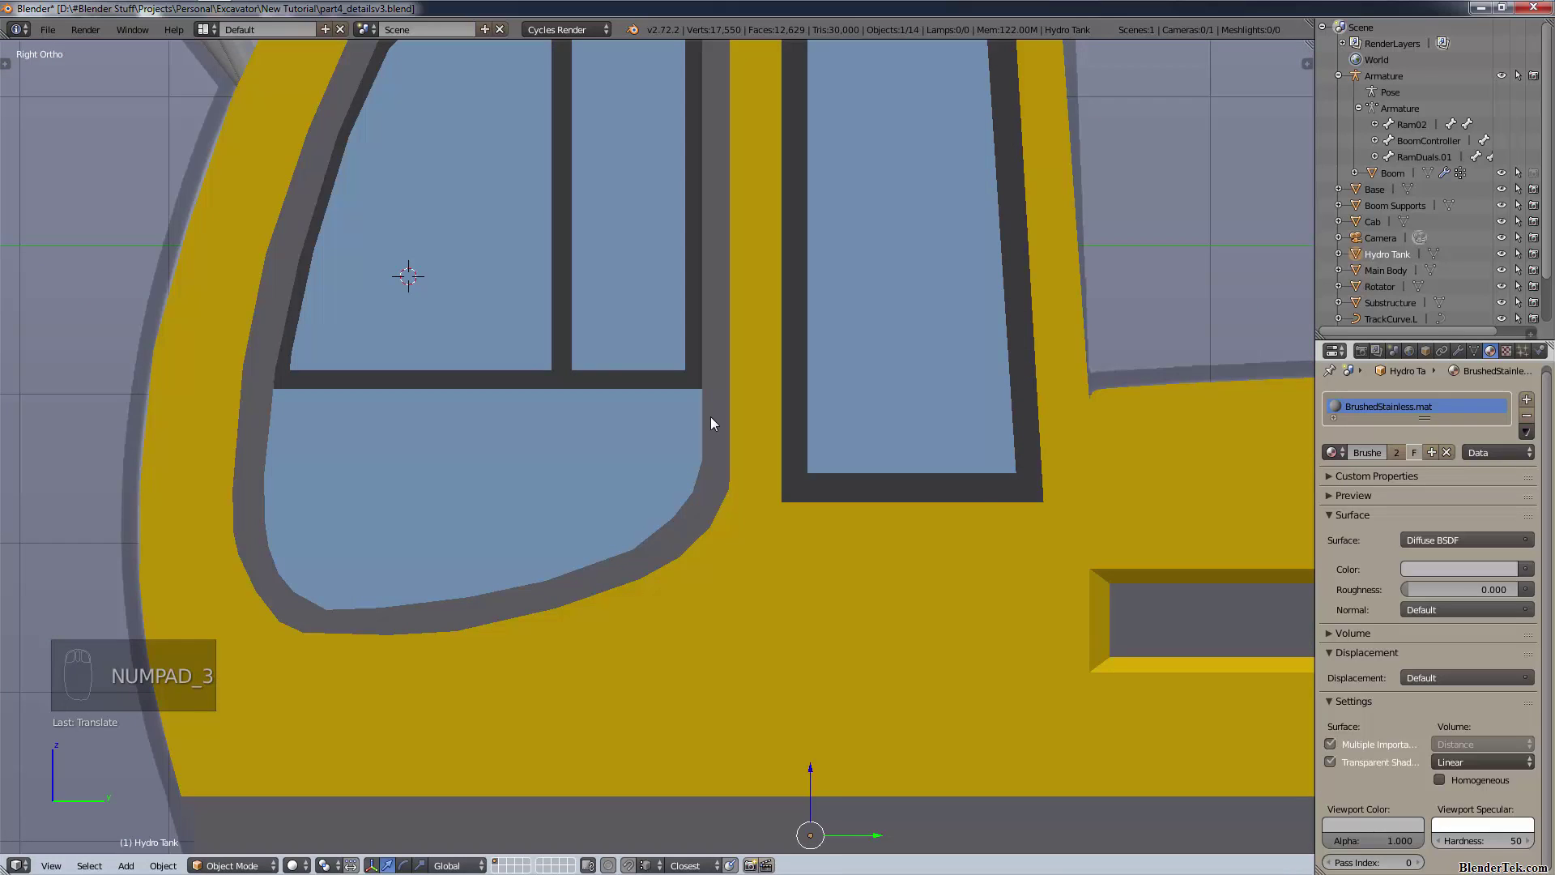
pyautogui.press('ctrl+KP_3')
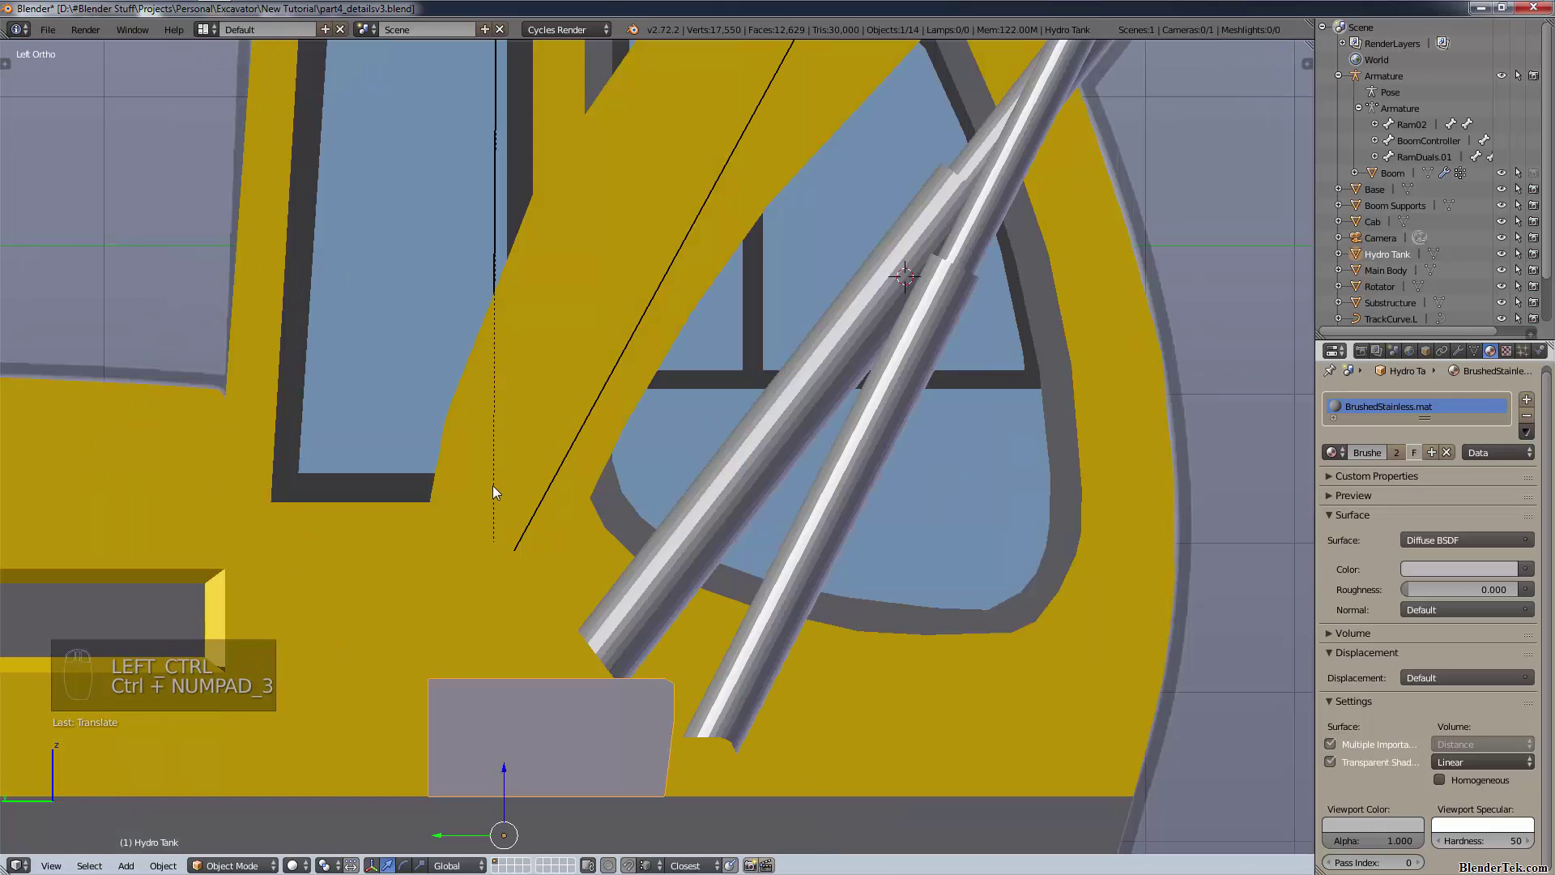
pyautogui.press('Tab')
pyautogui.keyDown('shift'); pyautogui.moveTo(506, 484); pyautogui.dragTo(417, 710, button='middle'); pyautogui.keyUp('shift')
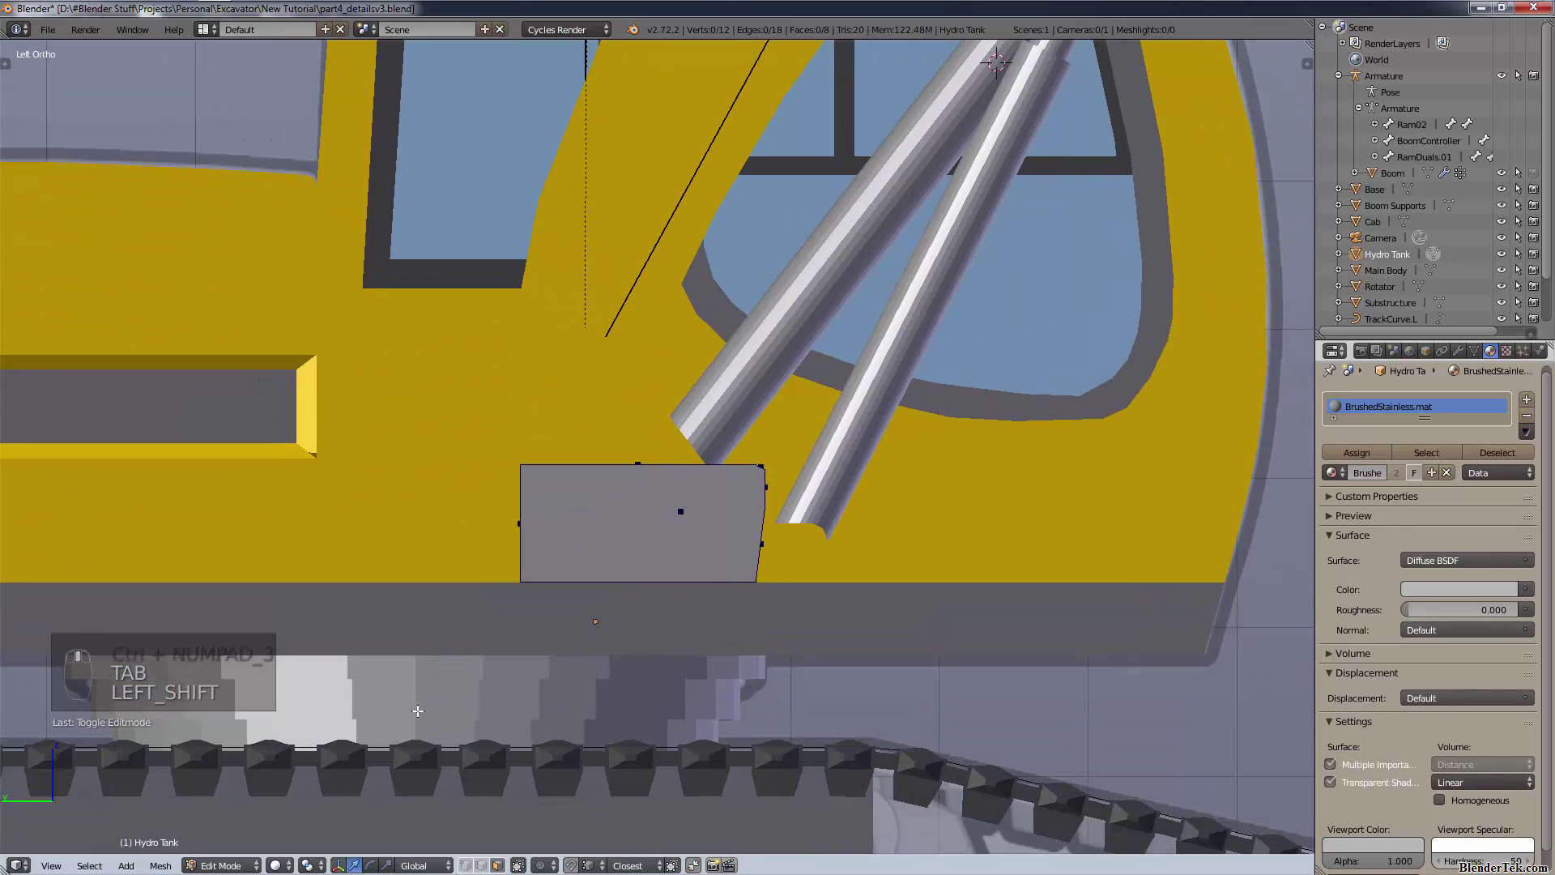
pyautogui.scroll(3, 497, 572)
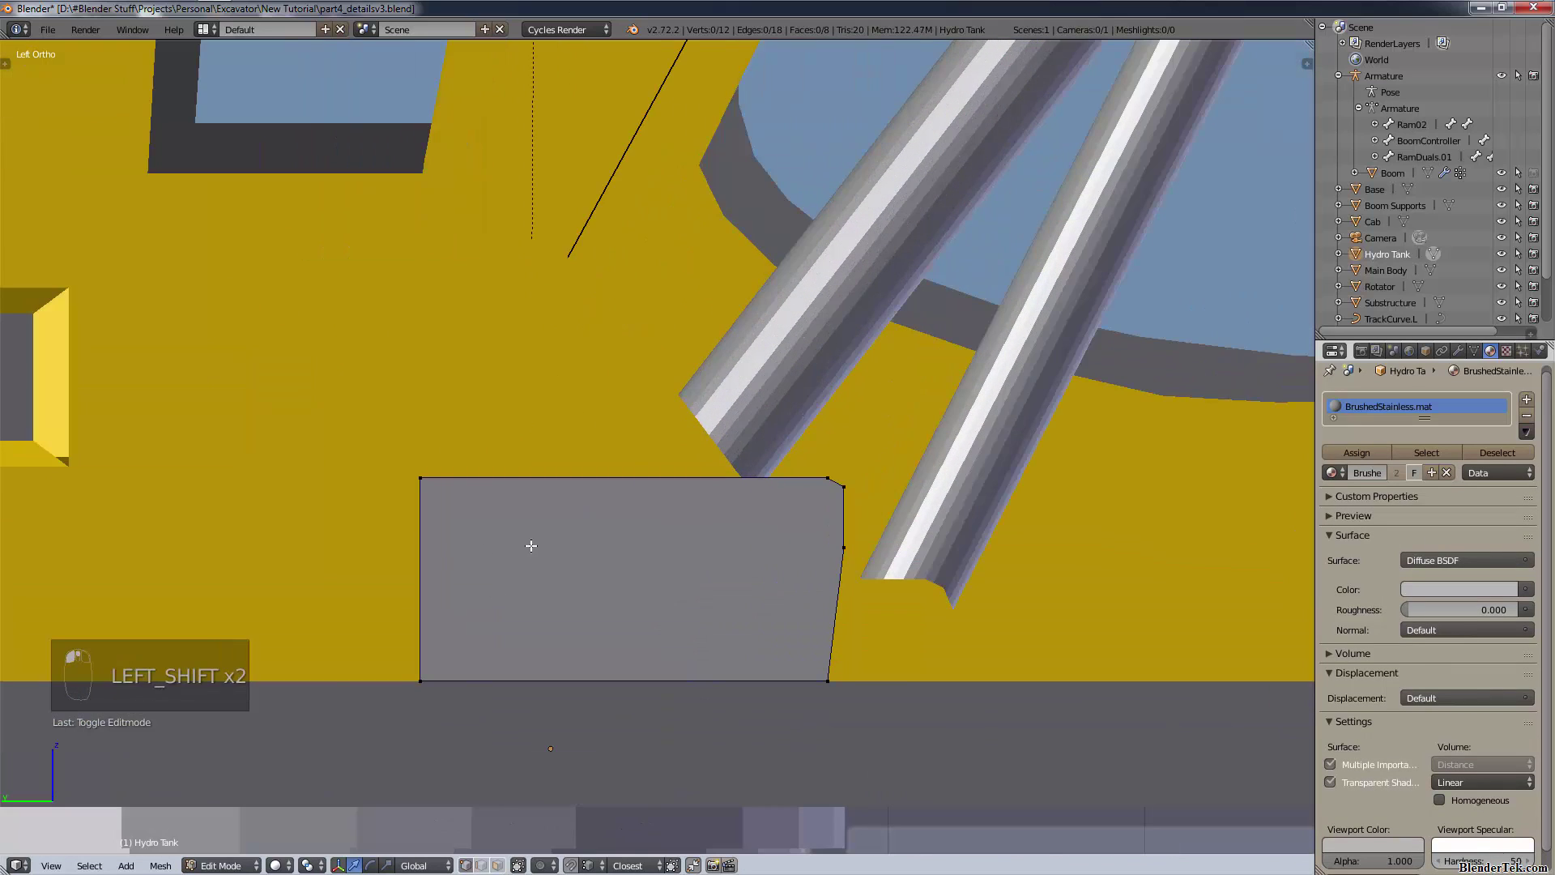
pyautogui.keyDown('shift'); pyautogui.moveTo(530, 545); pyautogui.dragTo(625, 455, button='middle'); pyautogui.keyUp('shift')
pyautogui.rightClick(644, 448)
pyautogui.hotkey('shift', 'd')
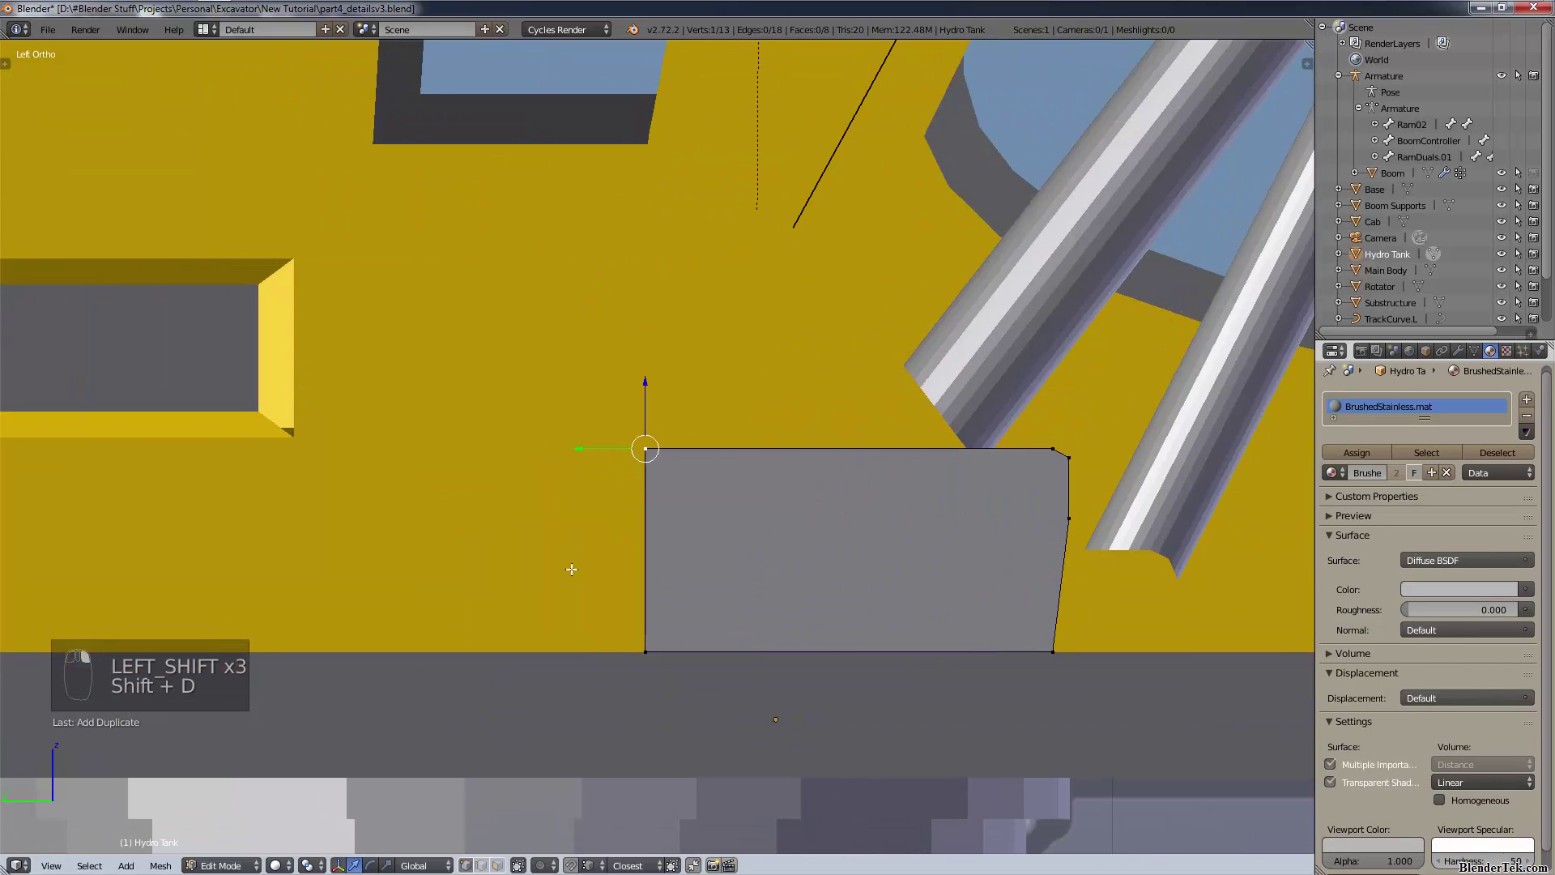
pyautogui.press('p')
pyautogui.click(572, 570)
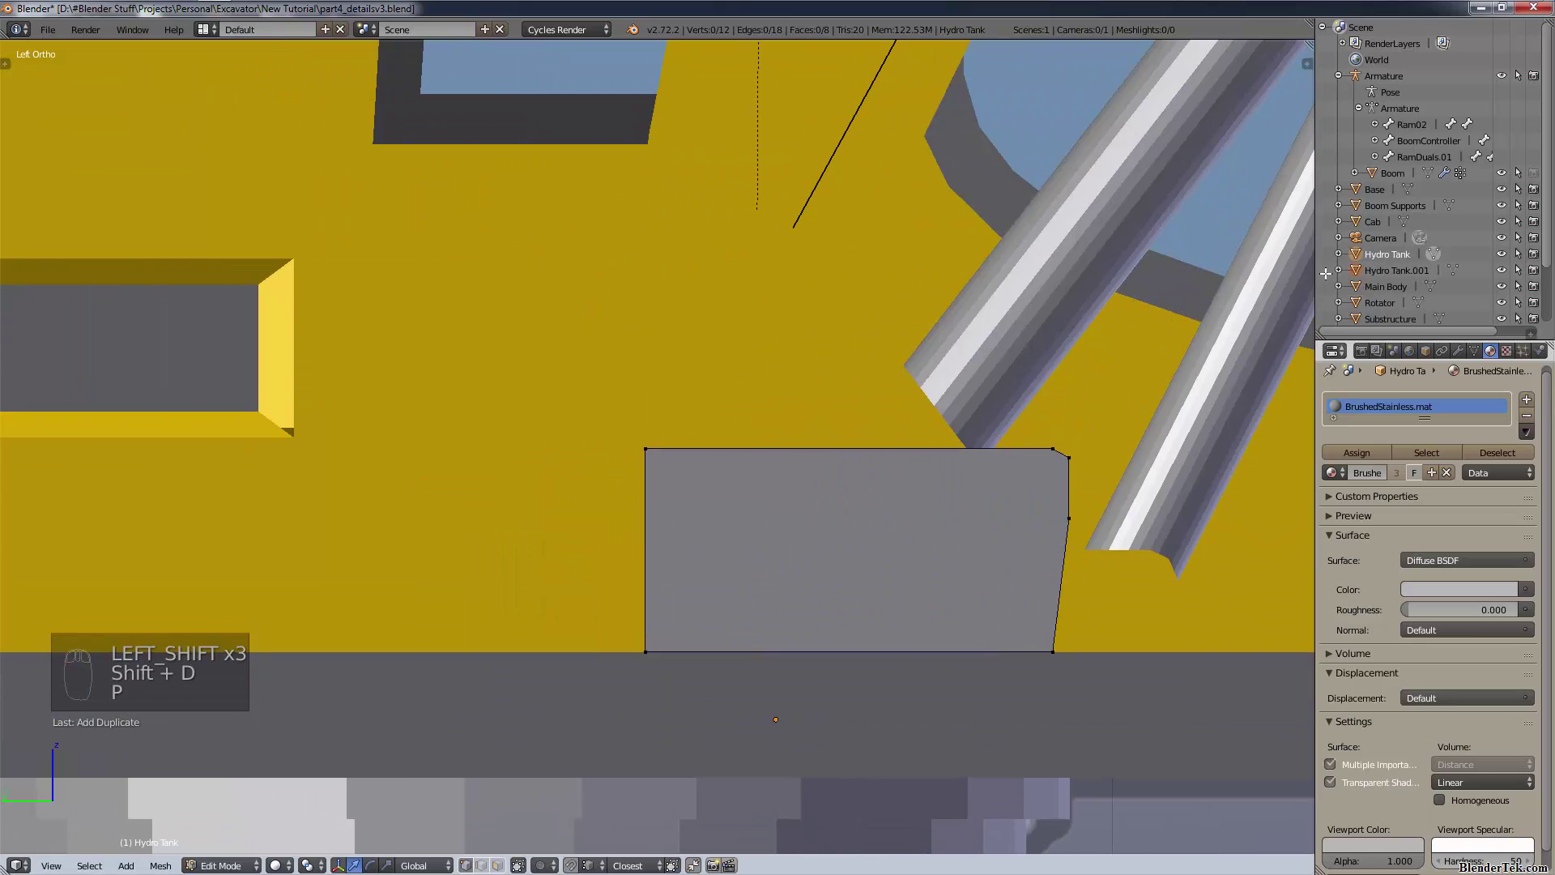
# - Rename the separated object Hydro Tank.001 as BatteryBox
pyautogui.doubleClick(1369, 271)
pyautogui.write('B')
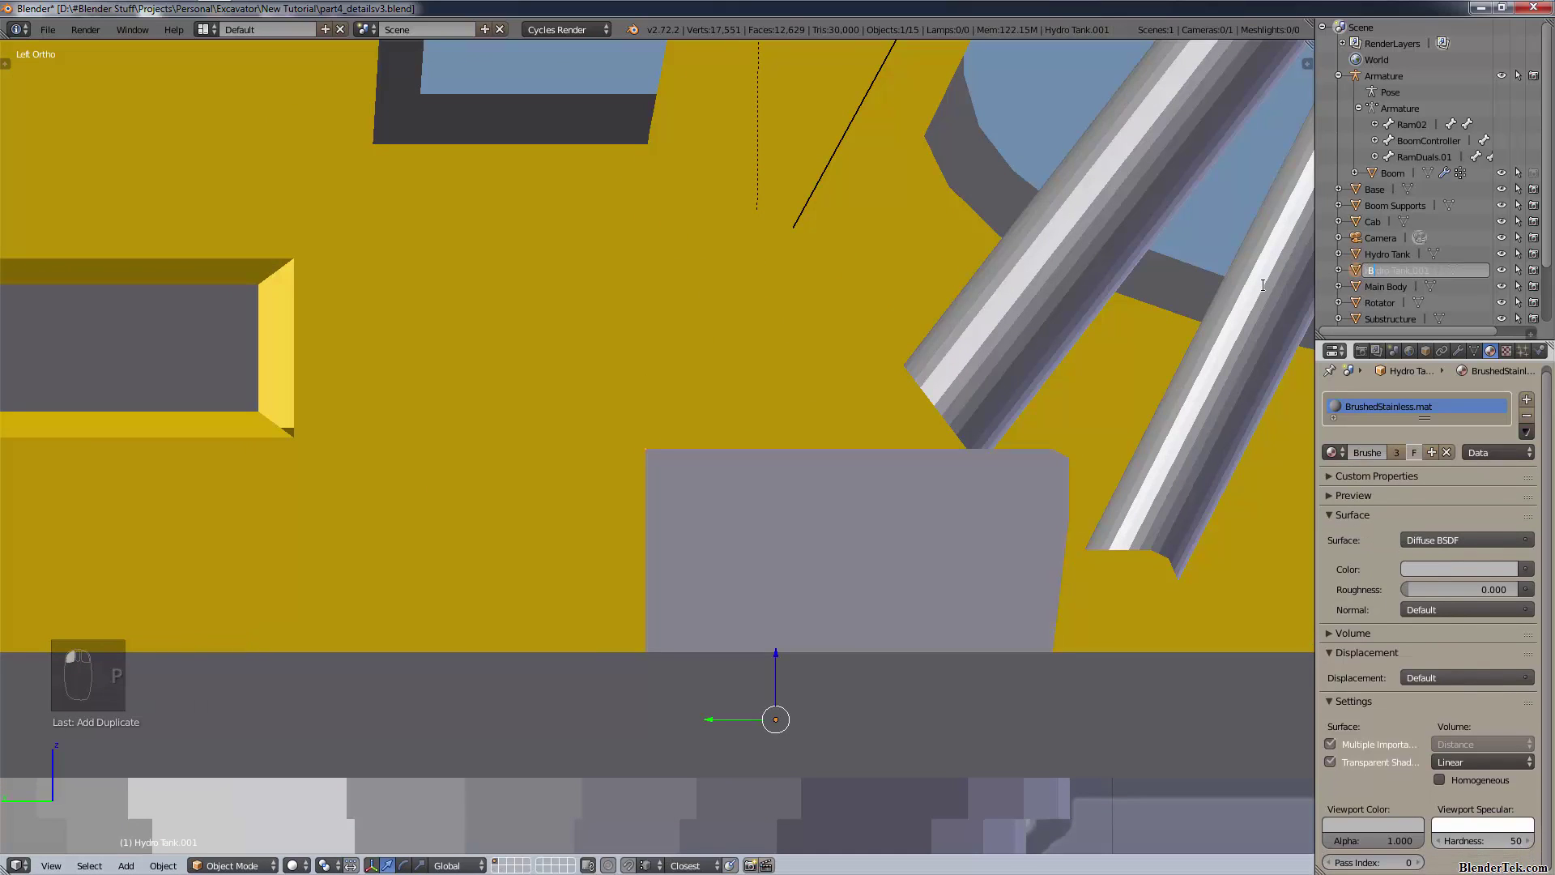
pyautogui.write('atteryBox')
pyautogui.press('Return')
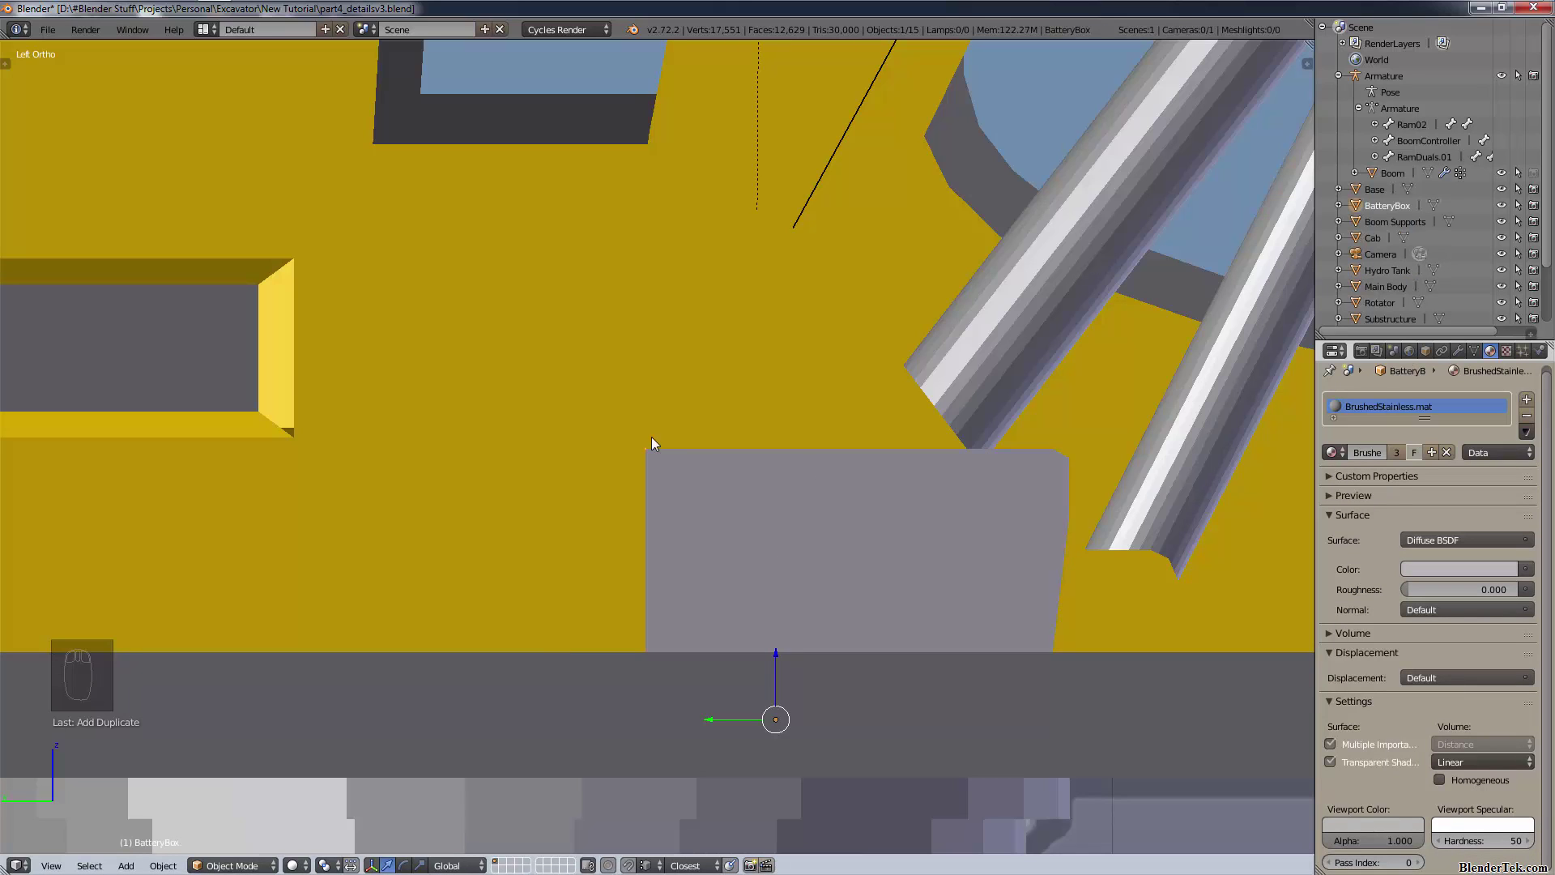
# - Edit the BatteryBox in wireframe and extrude its single vertex down along Z to the Base's upper surface
pyautogui.click(233, 865)
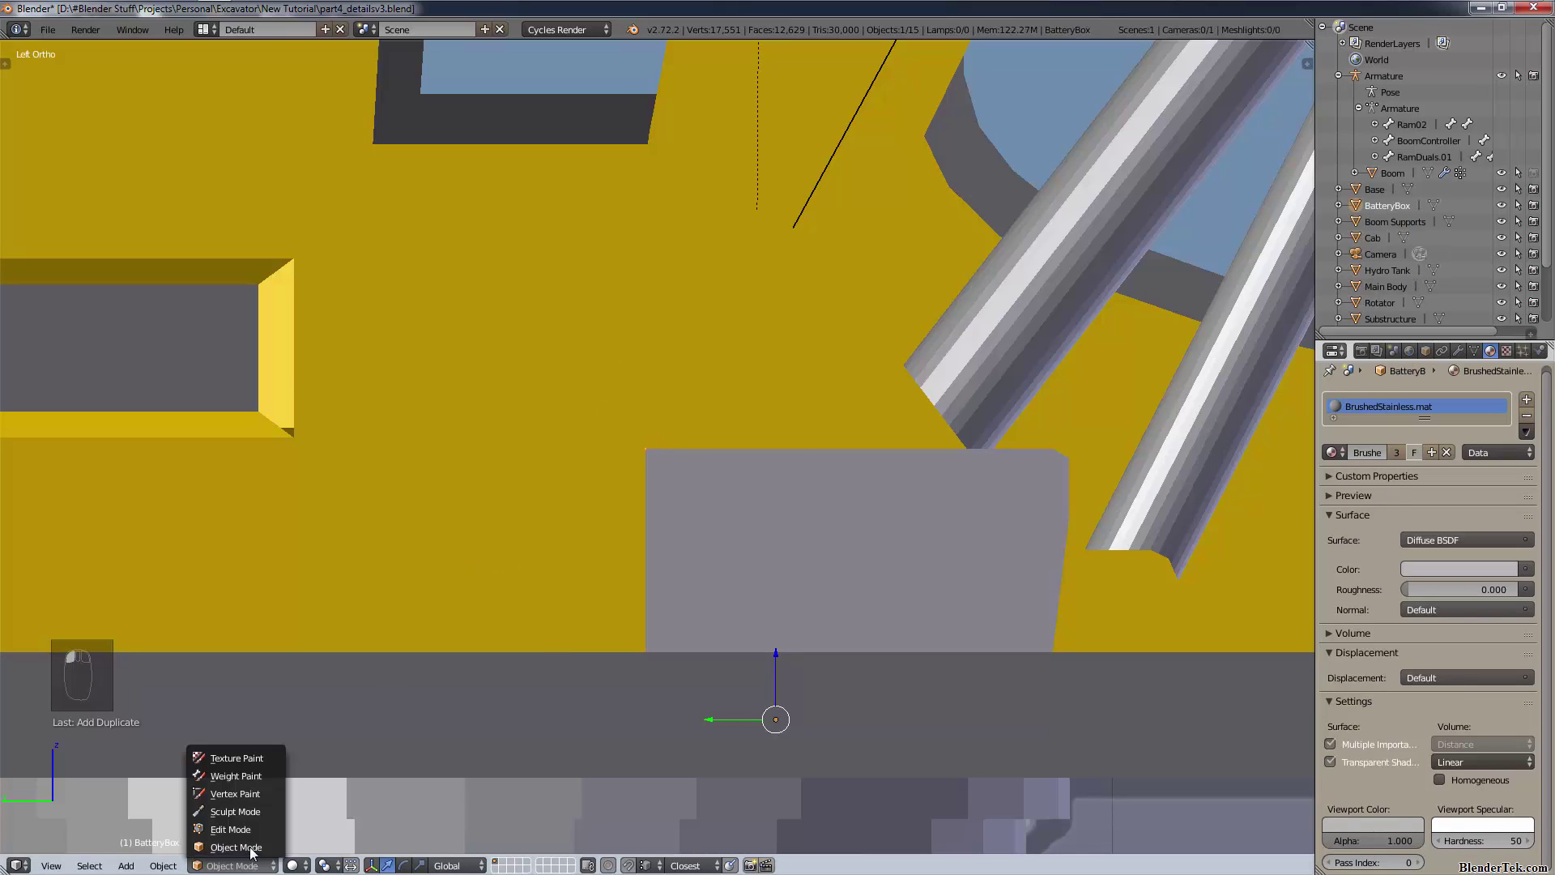
pyautogui.click(235, 840)
pyautogui.rightClick(643, 476)
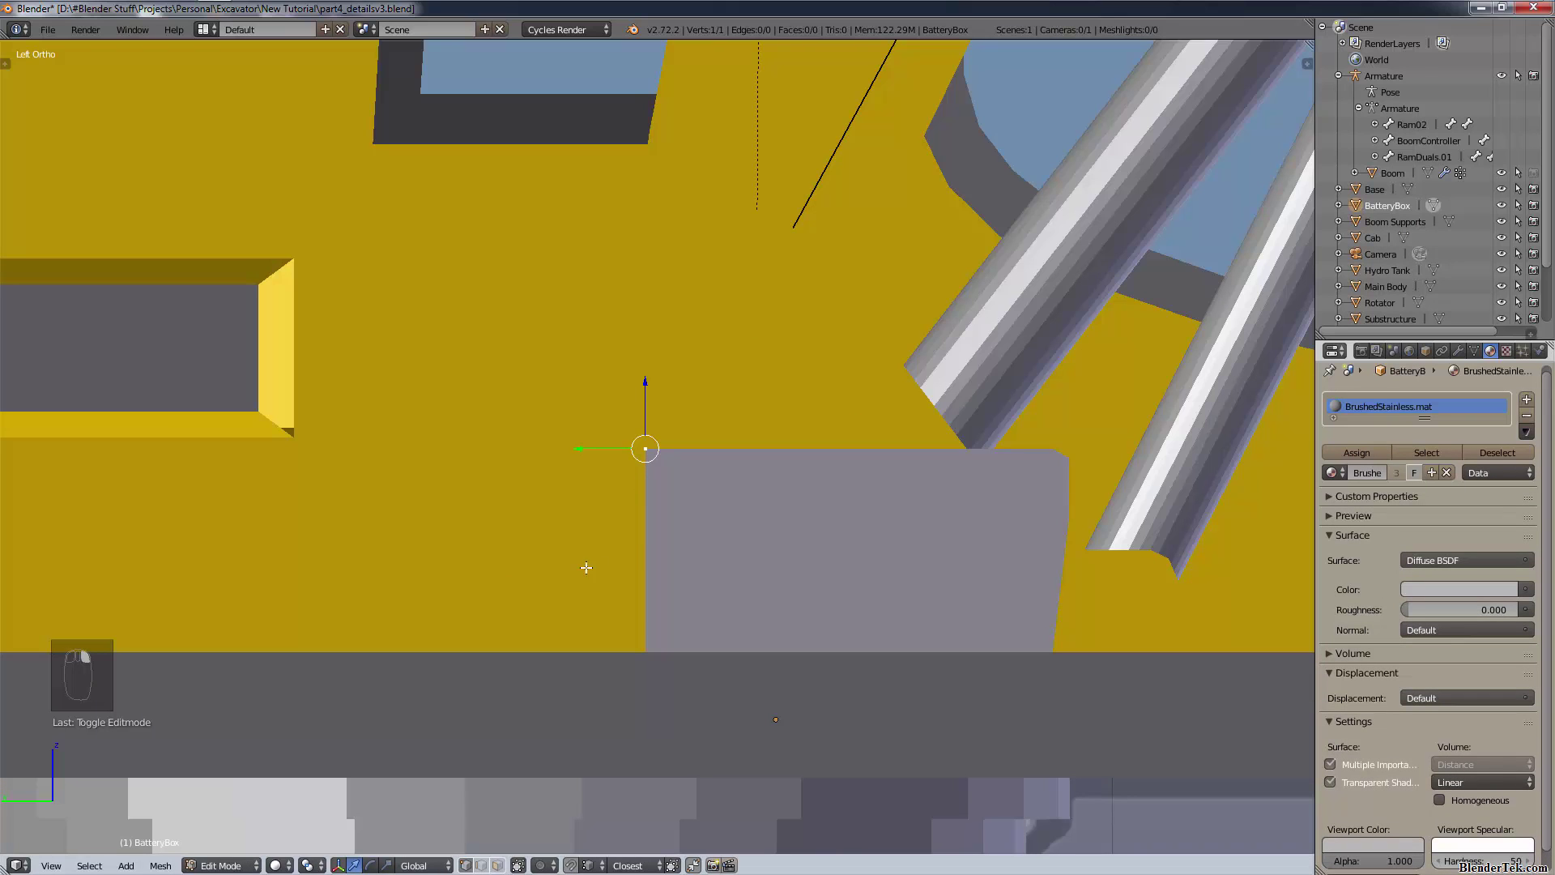
pyautogui.press('z')
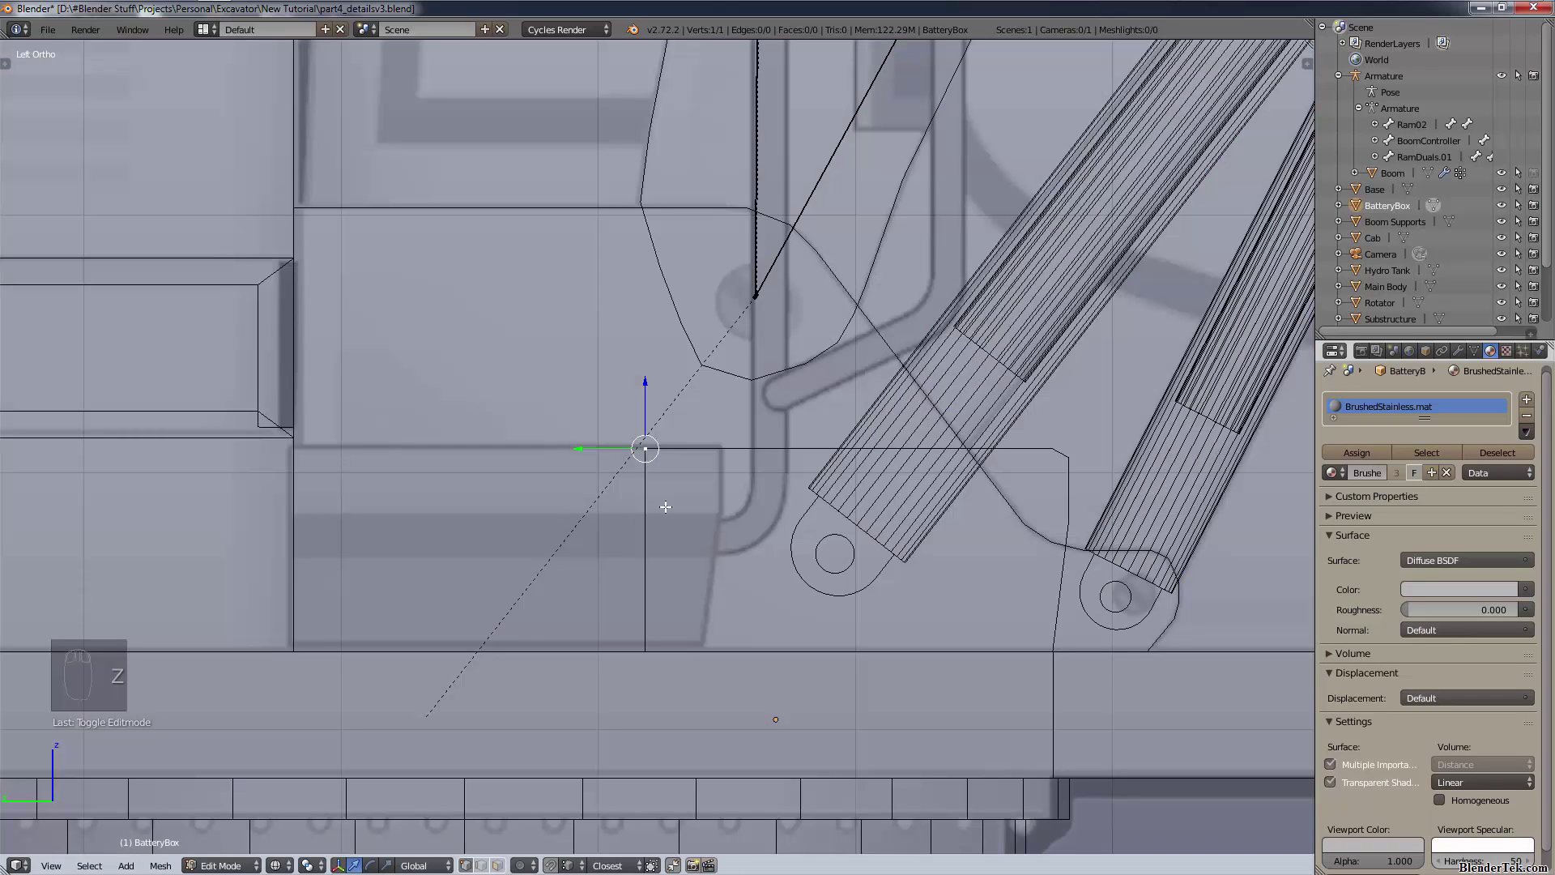
pyautogui.press('e')
pyautogui.press('z')
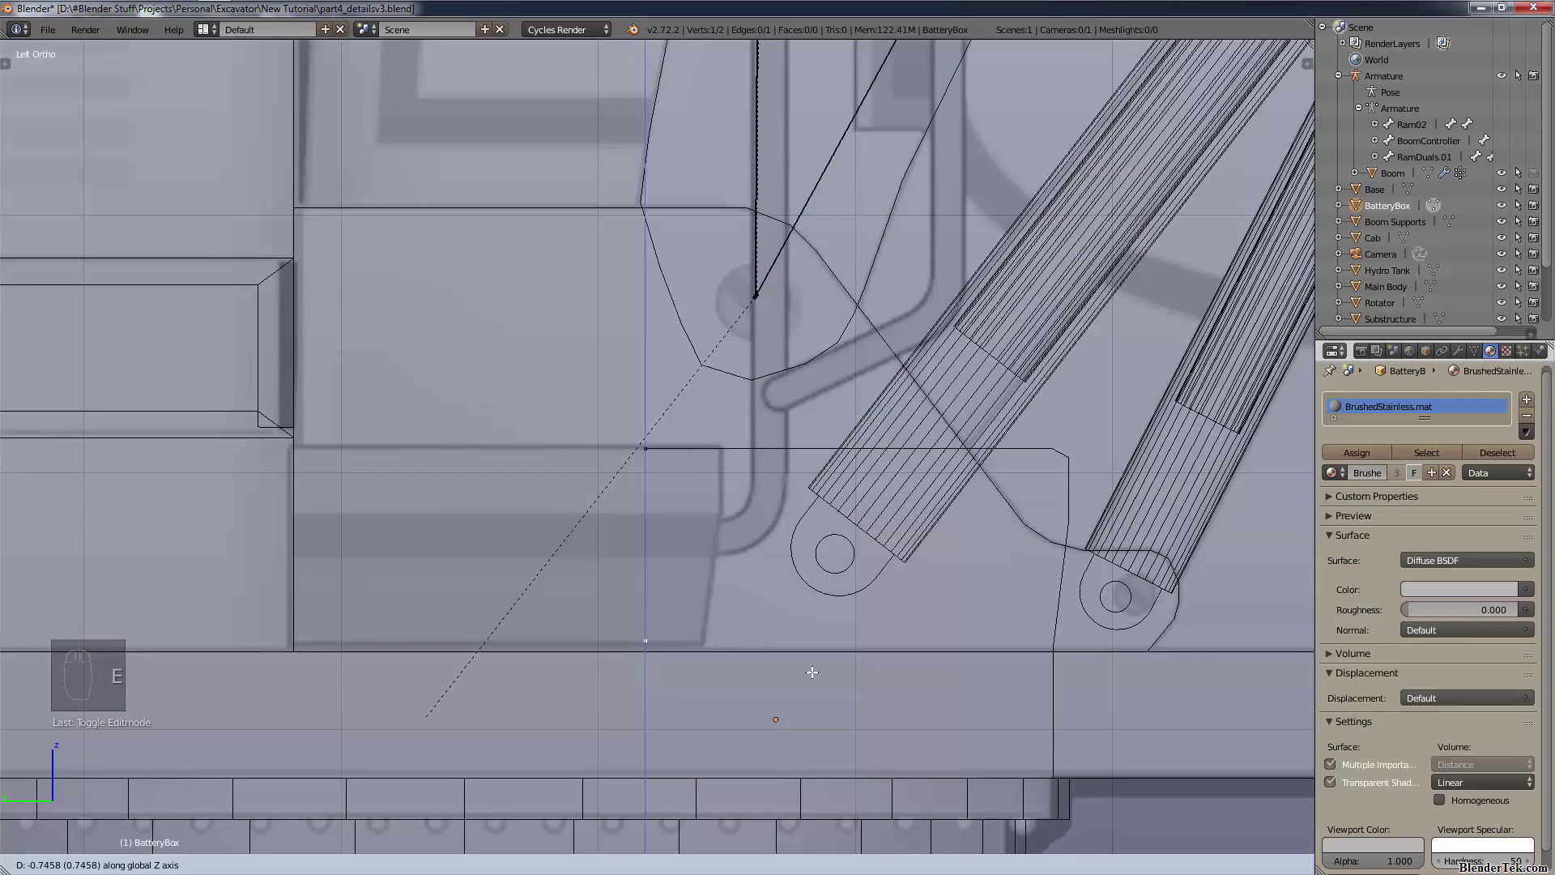
pyautogui.click(294, 650)
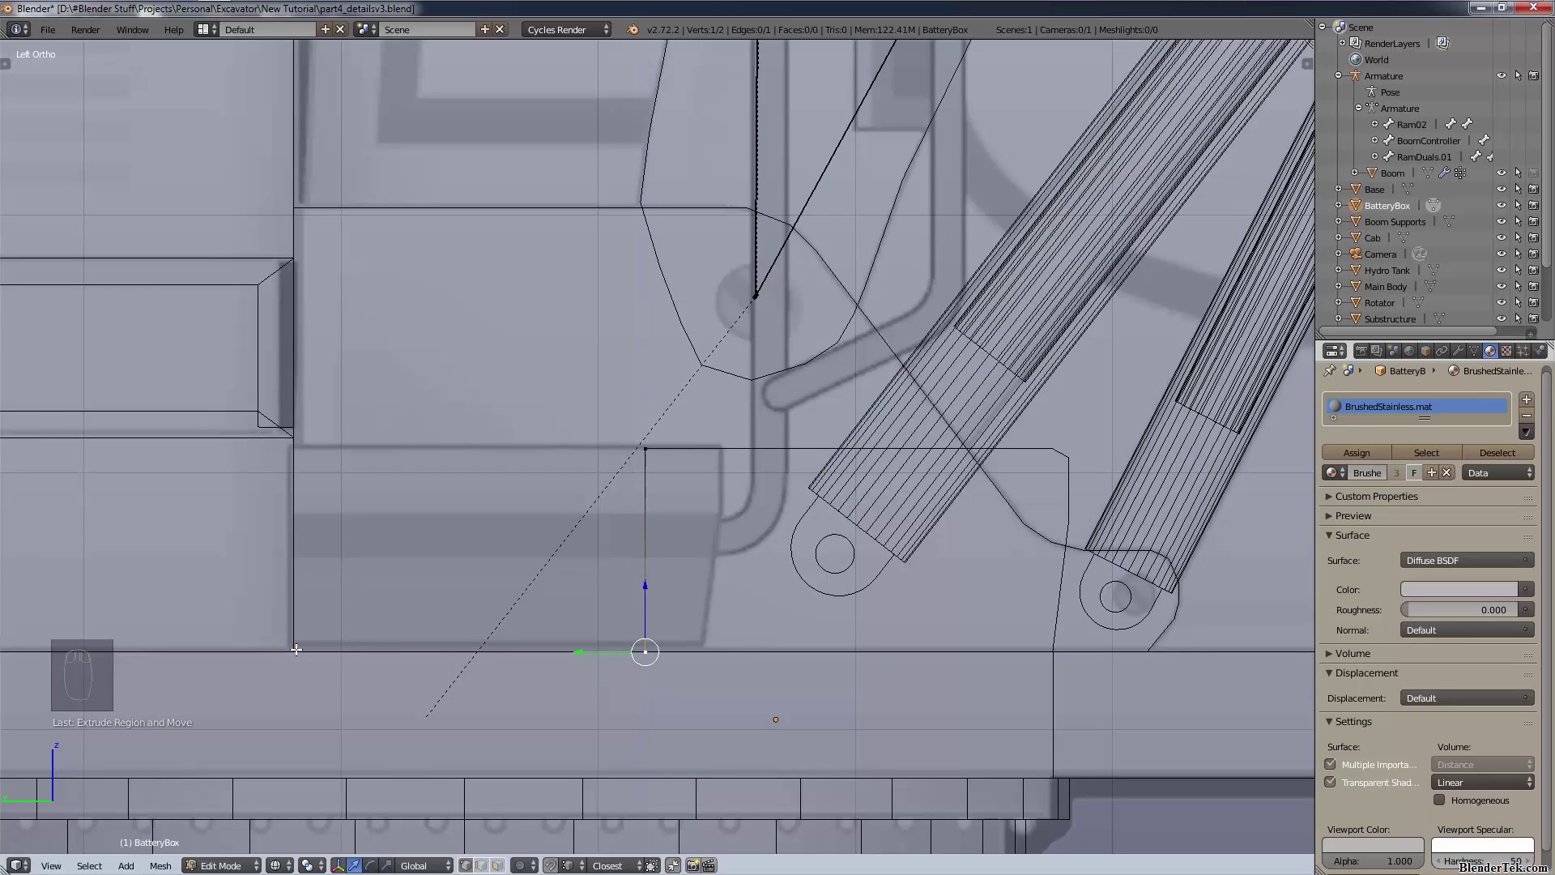
# - Extrude the vertex along Y to the Main Body's lower corner and up along Z to the Hydro Tank's top height
pyautogui.press('e')
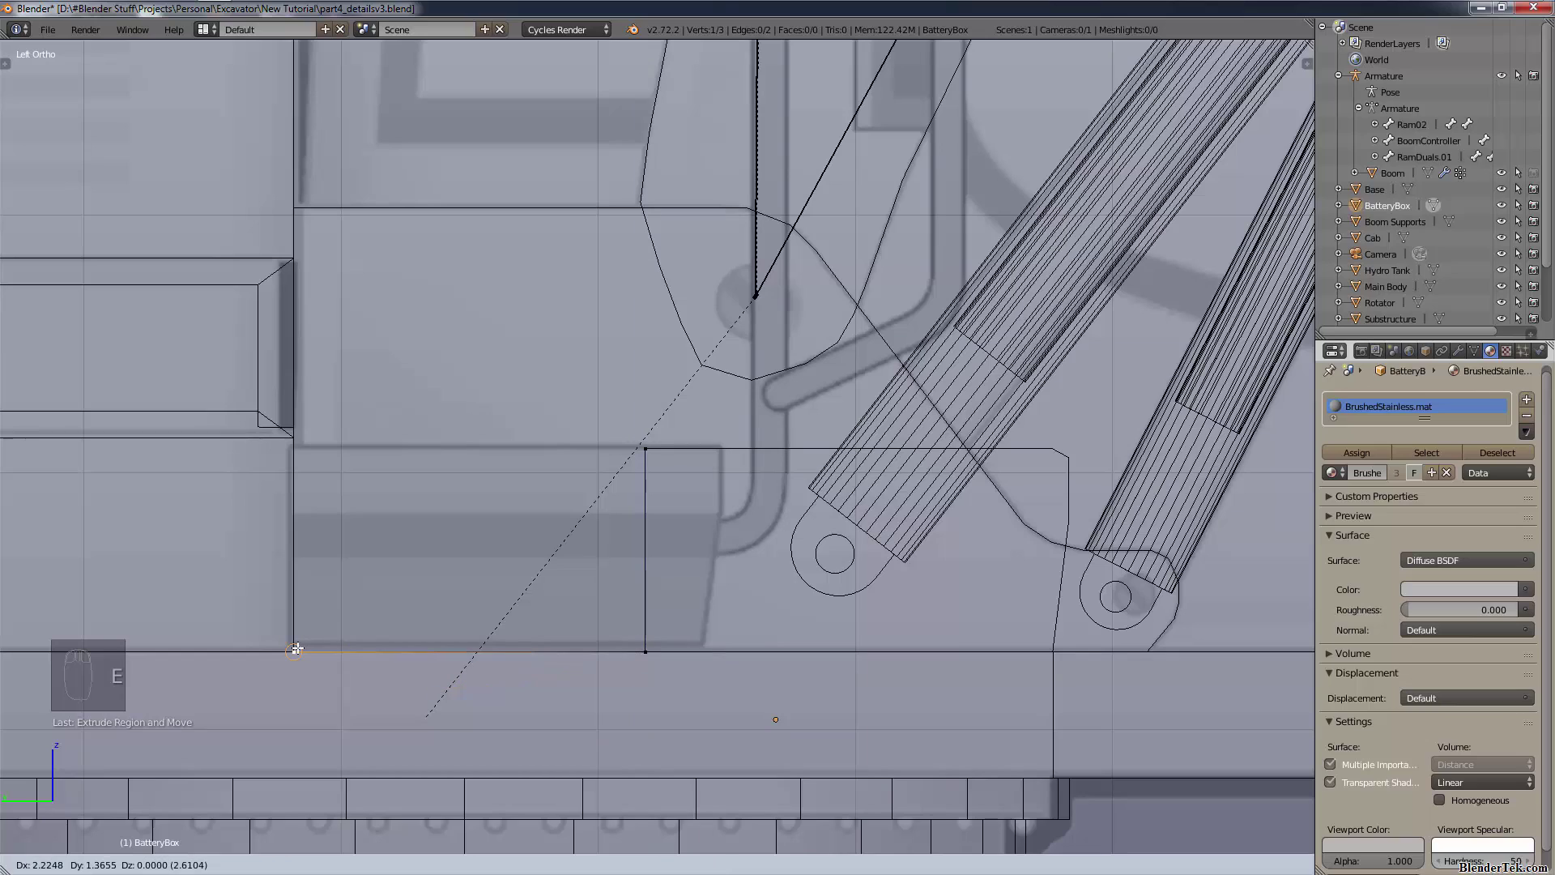
pyautogui.press('y')
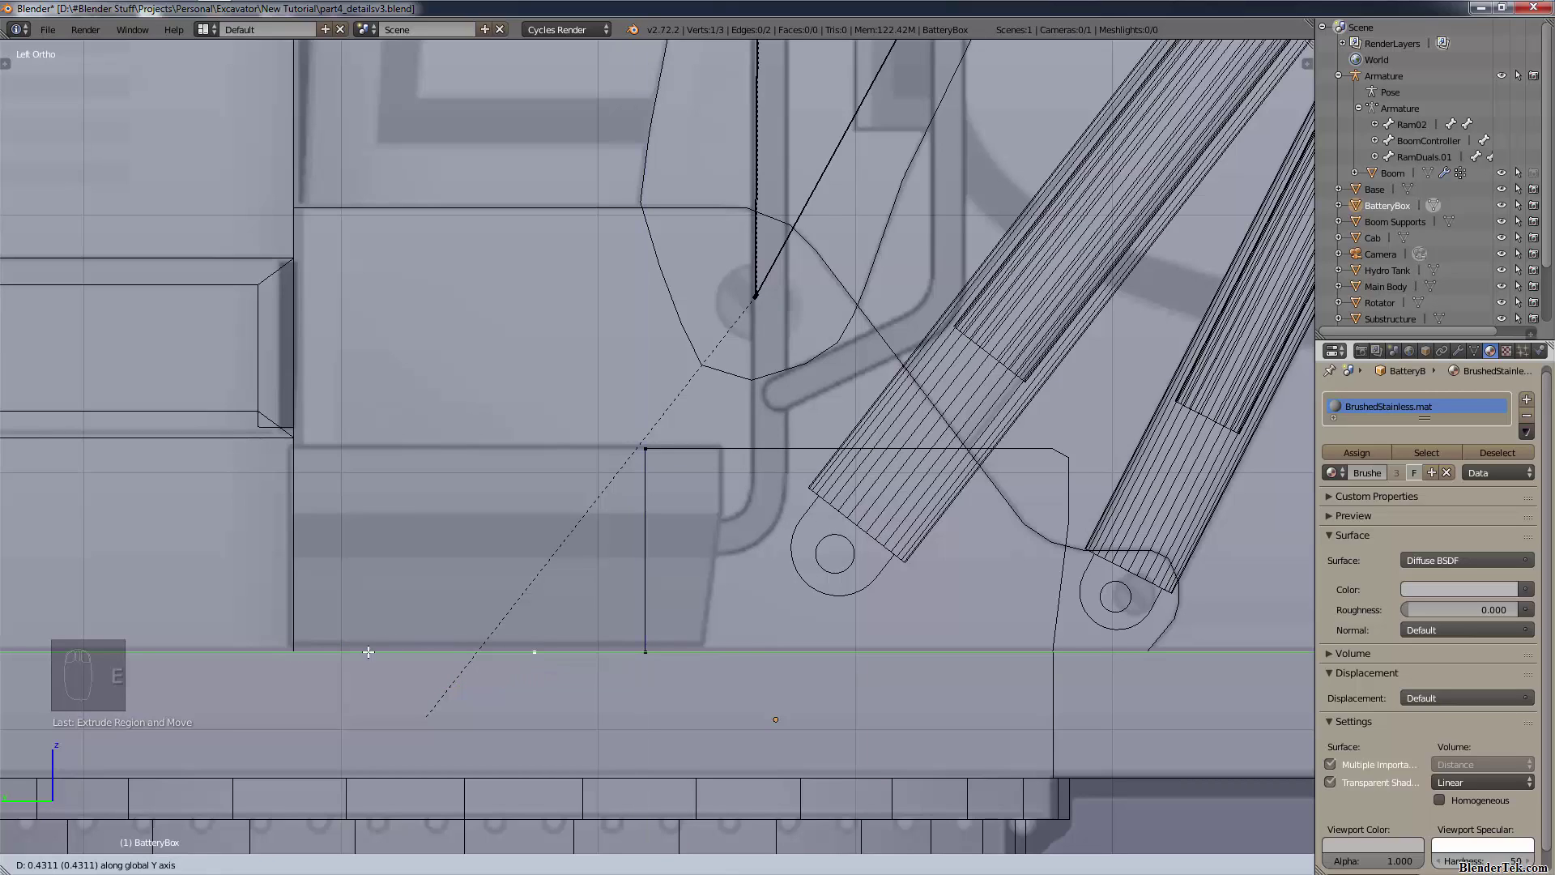
pyautogui.click(297, 649)
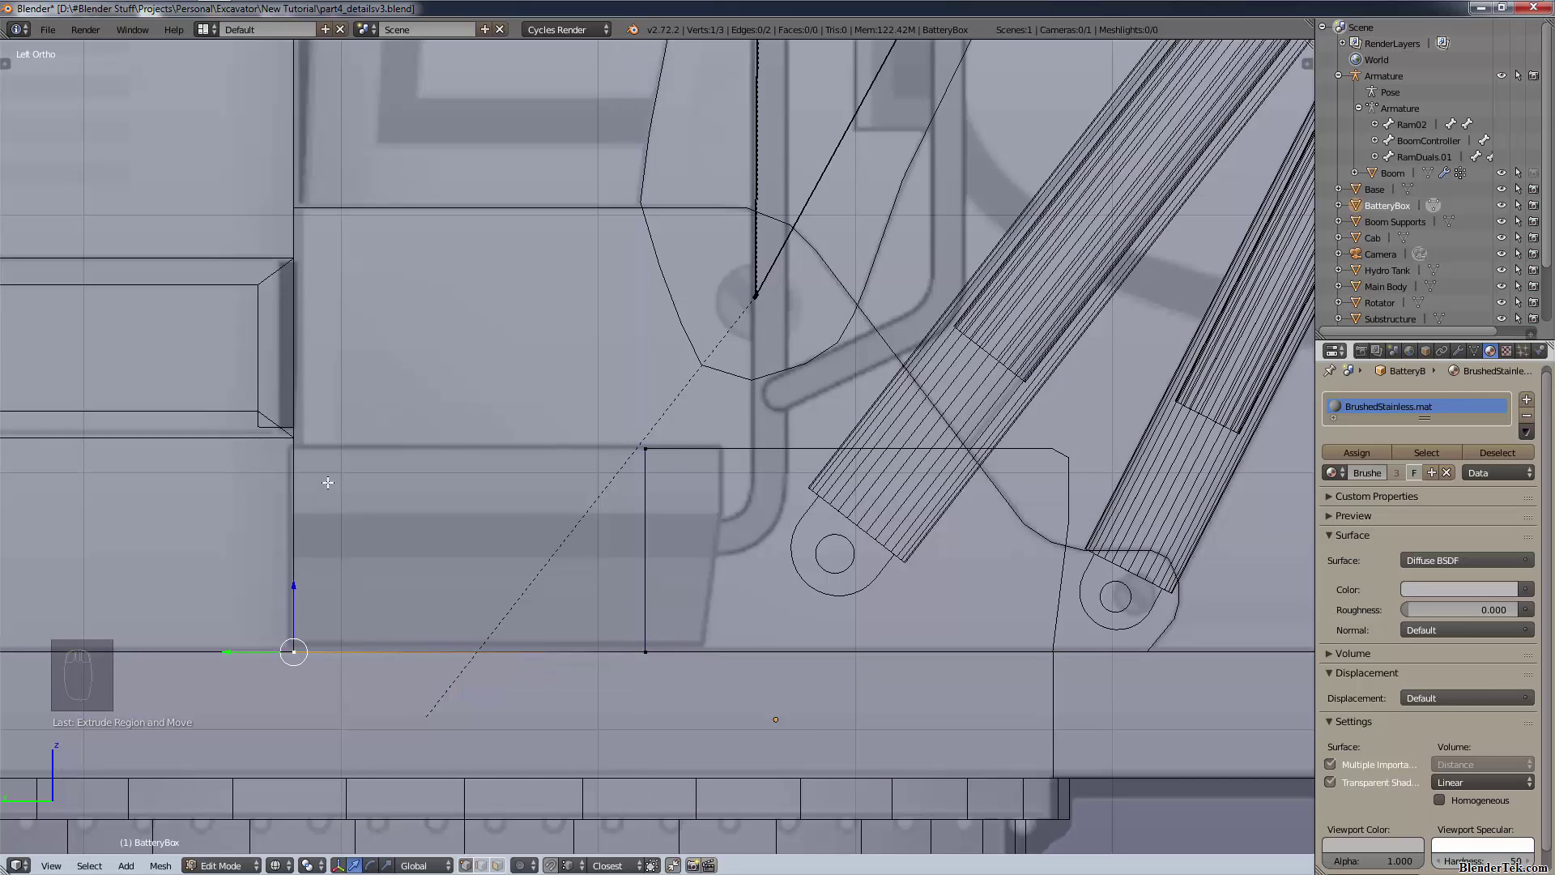
pyautogui.press('e')
pyautogui.press('z')
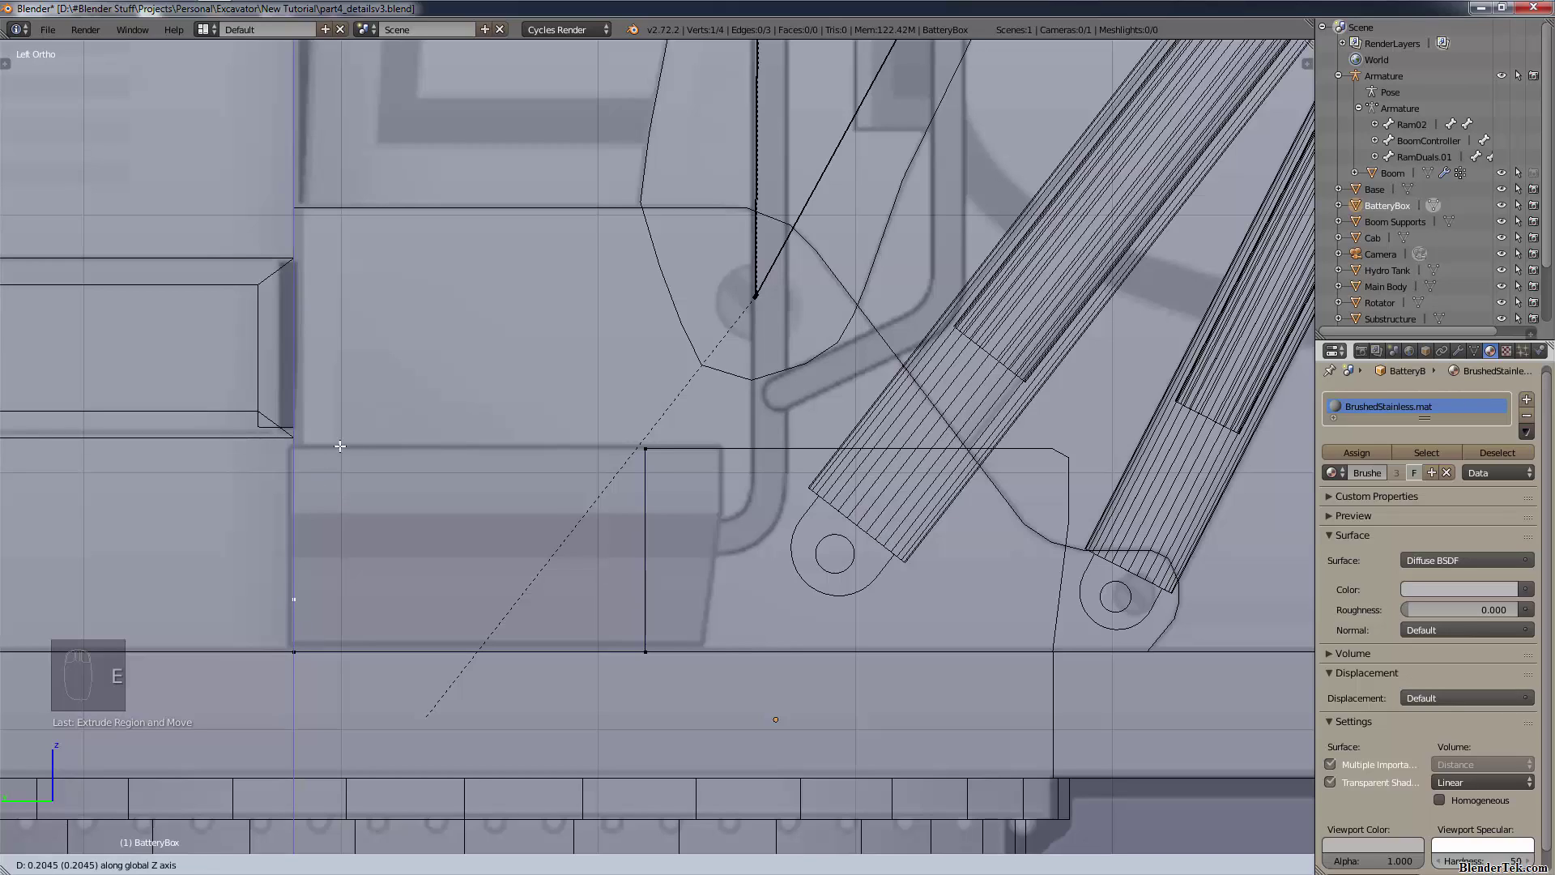
pyautogui.click(656, 454)
# - Join the two upper vertices with an edge and fill the four-sided BatteryBox outline with a face
pyautogui.keyDown('shift'); pyautogui.rightClick(293, 448); pyautogui.keyUp('shift')
pyautogui.press('f')
pyautogui.press('f')
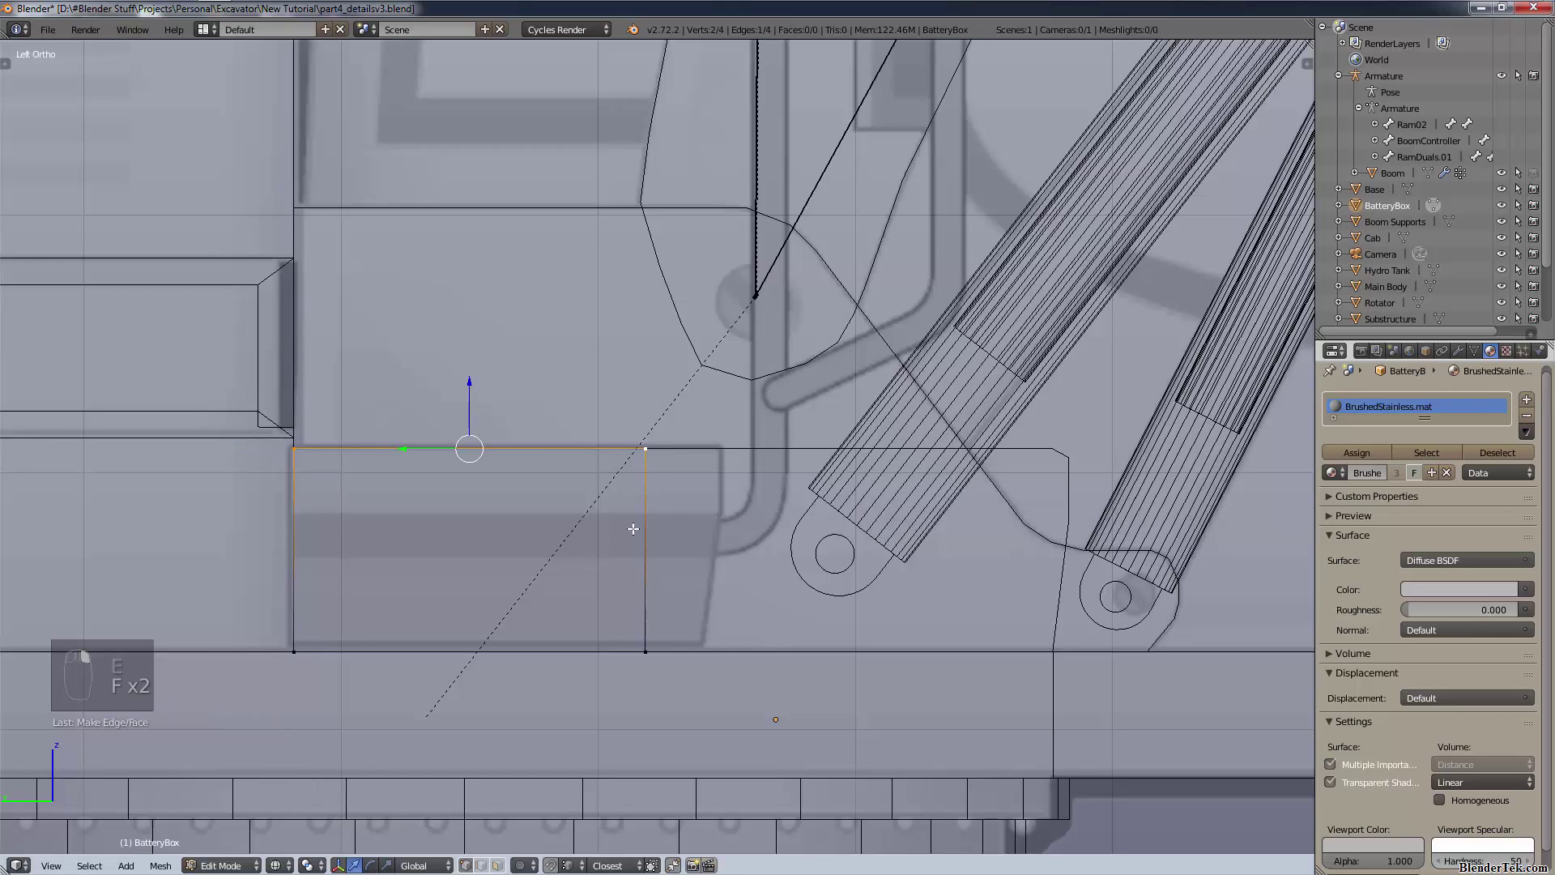
pyautogui.press('a')
pyautogui.moveTo(674, 457); pyautogui.dragTo(737, 560, button='middle')
pyautogui.press('a')
pyautogui.press('f')
# - Return to solid shading and extrude the BatteryBox face inward, level with the Hydro Tank's inner side
pyautogui.moveTo(895, 243); pyautogui.dragTo(762, 382, button='middle')
pyautogui.scroll(-4, 822, 288)
pyautogui.press('z')
pyautogui.press('z')
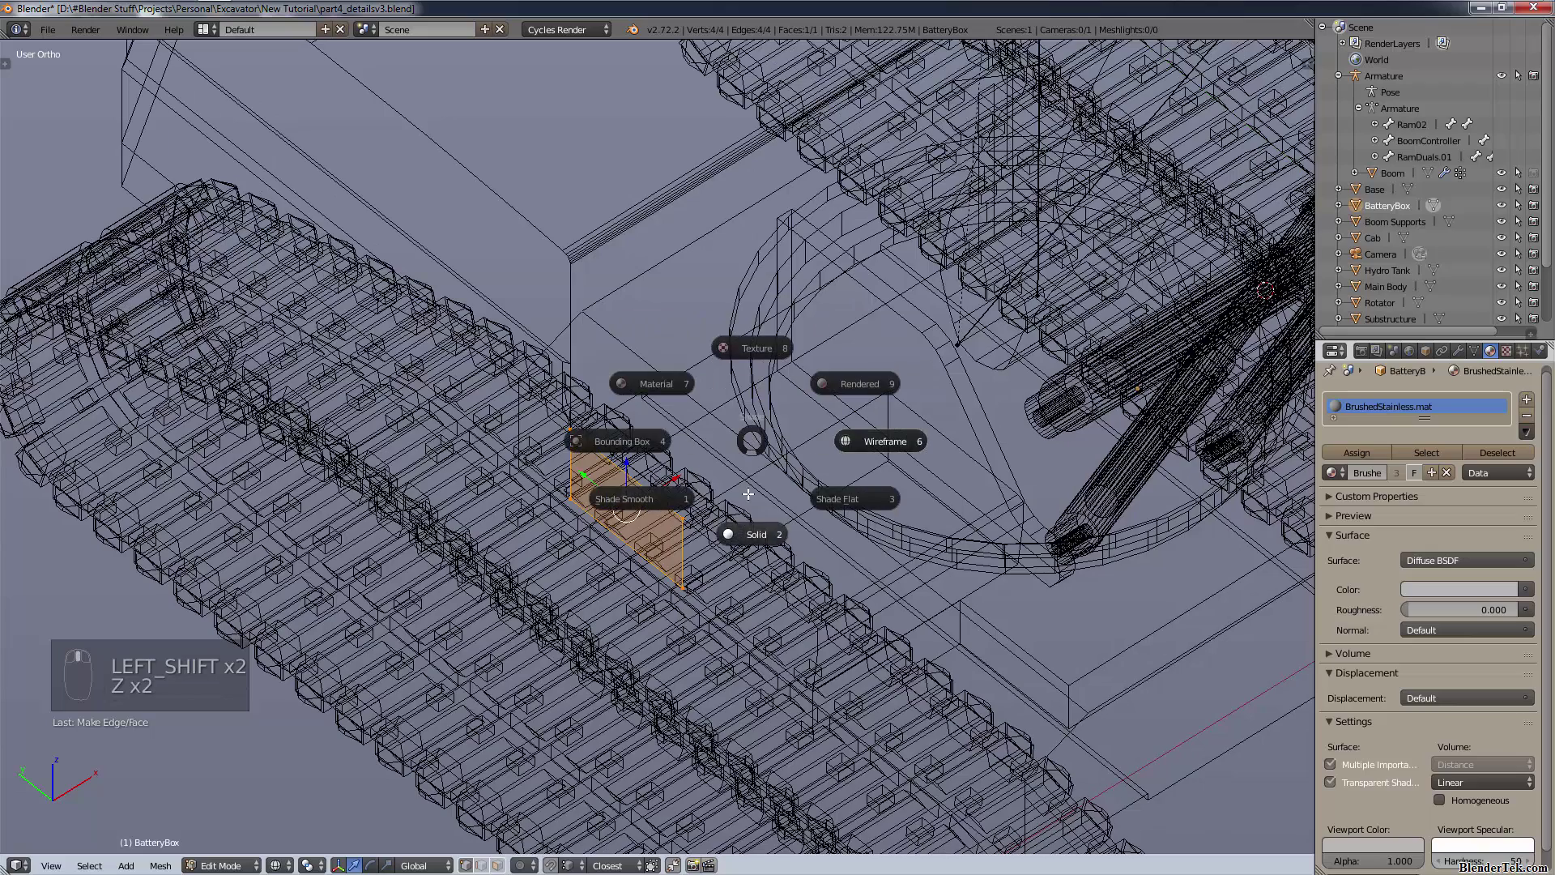
pyautogui.click(742, 518)
pyautogui.scroll(3, 737, 448)
pyautogui.press('e')
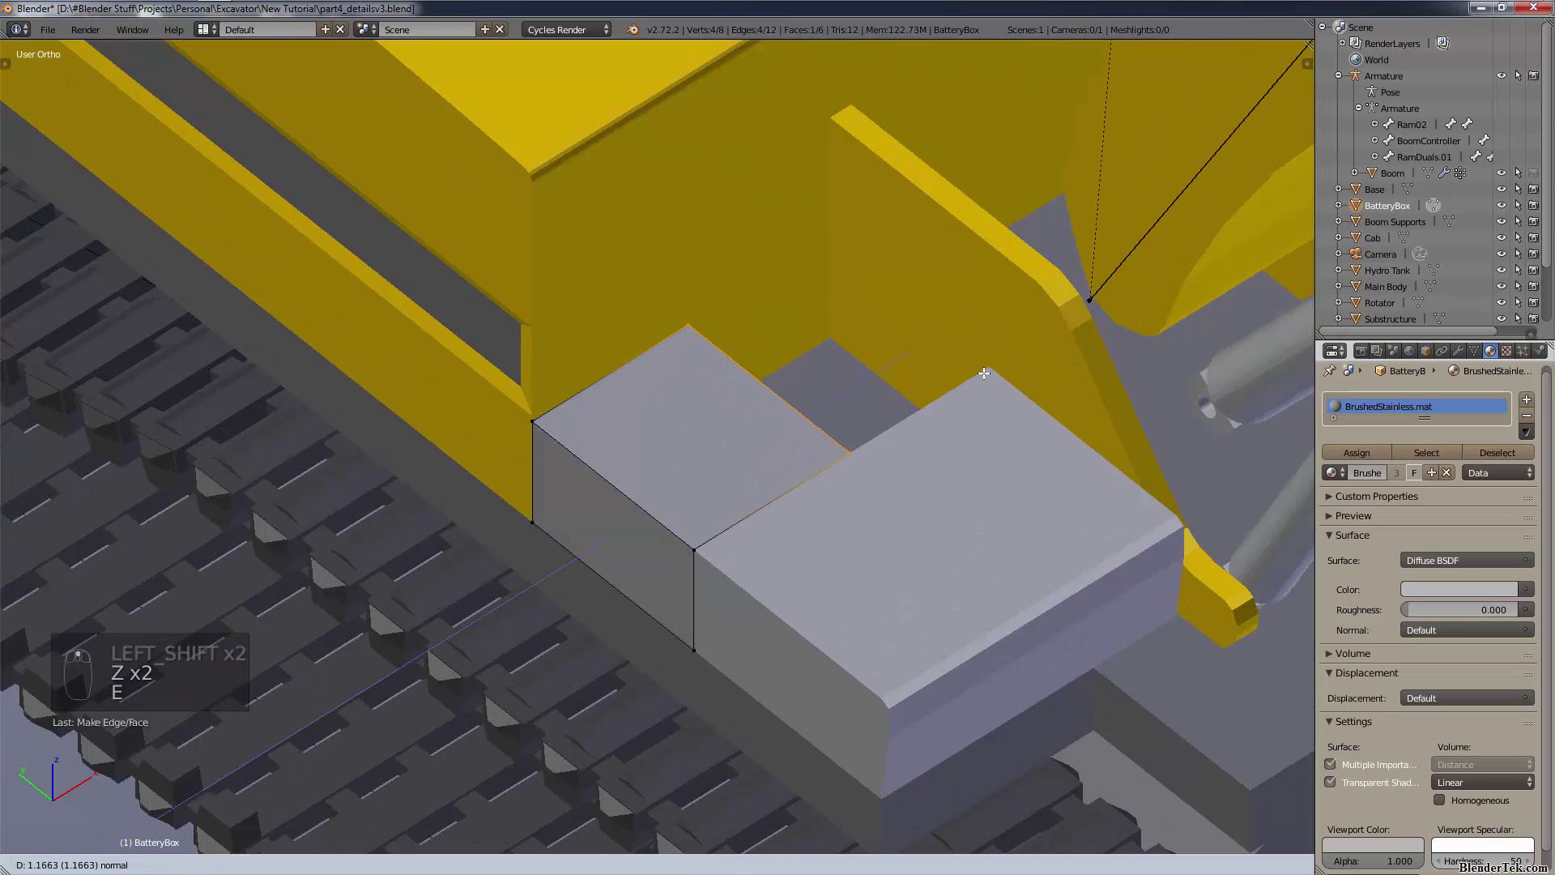
pyautogui.click(977, 382)
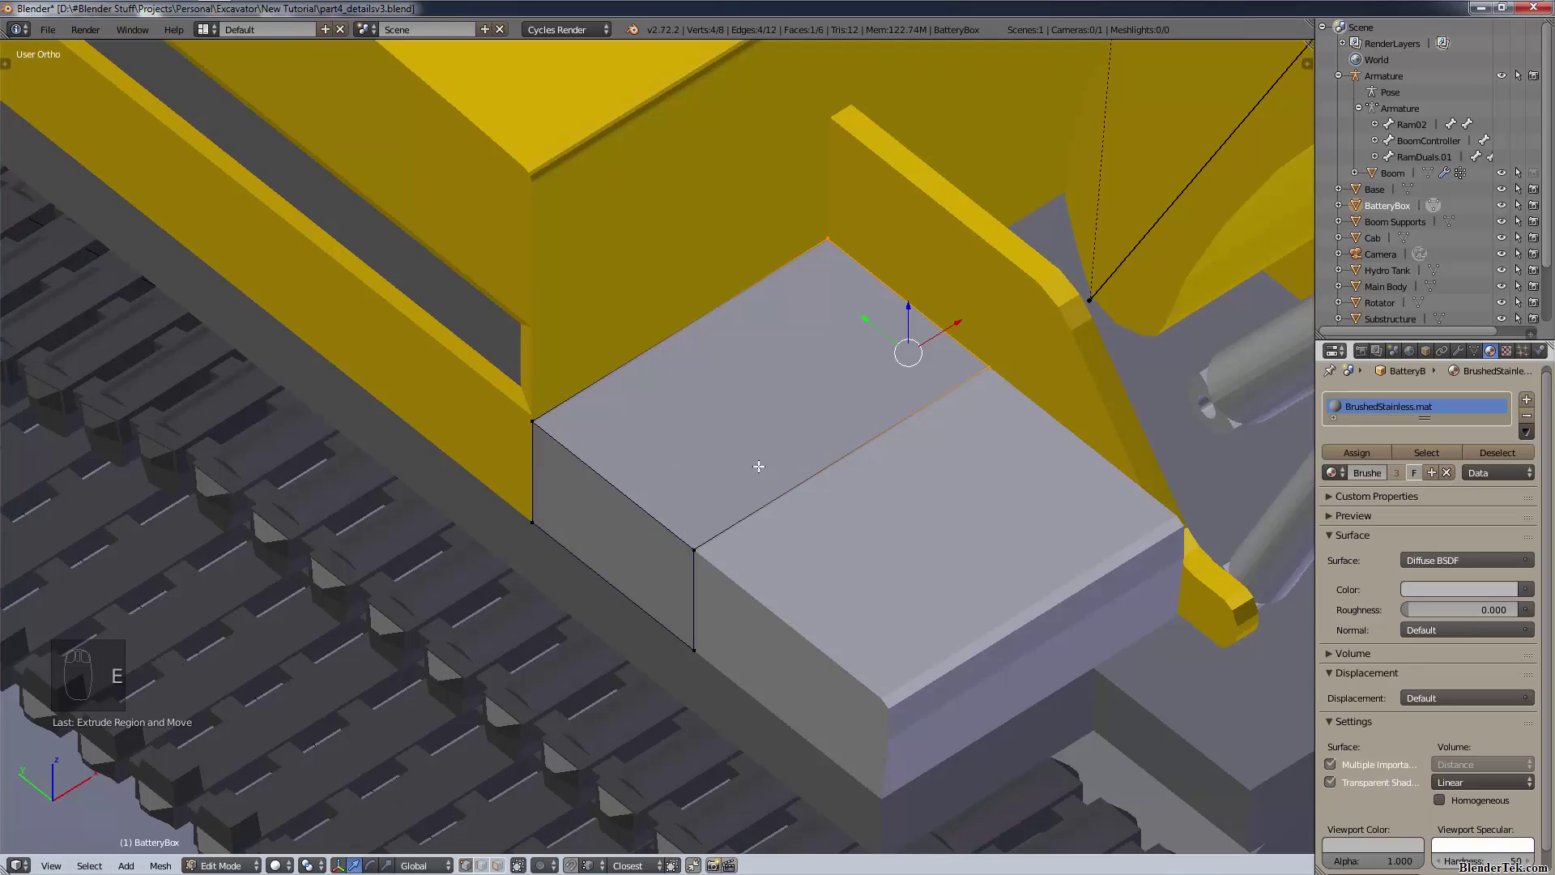
# - Lower the BatteryBox's top face along Z by about 0.2, below the top of the Hydro Tank
pyautogui.scroll(2, 758, 465)
pyautogui.moveTo(753, 500); pyautogui.dragTo(812, 482, button='middle')
pyautogui.keyDown('shift'); pyautogui.moveTo(805, 618); pyautogui.dragTo(813, 513, button='middle'); pyautogui.keyUp('shift')
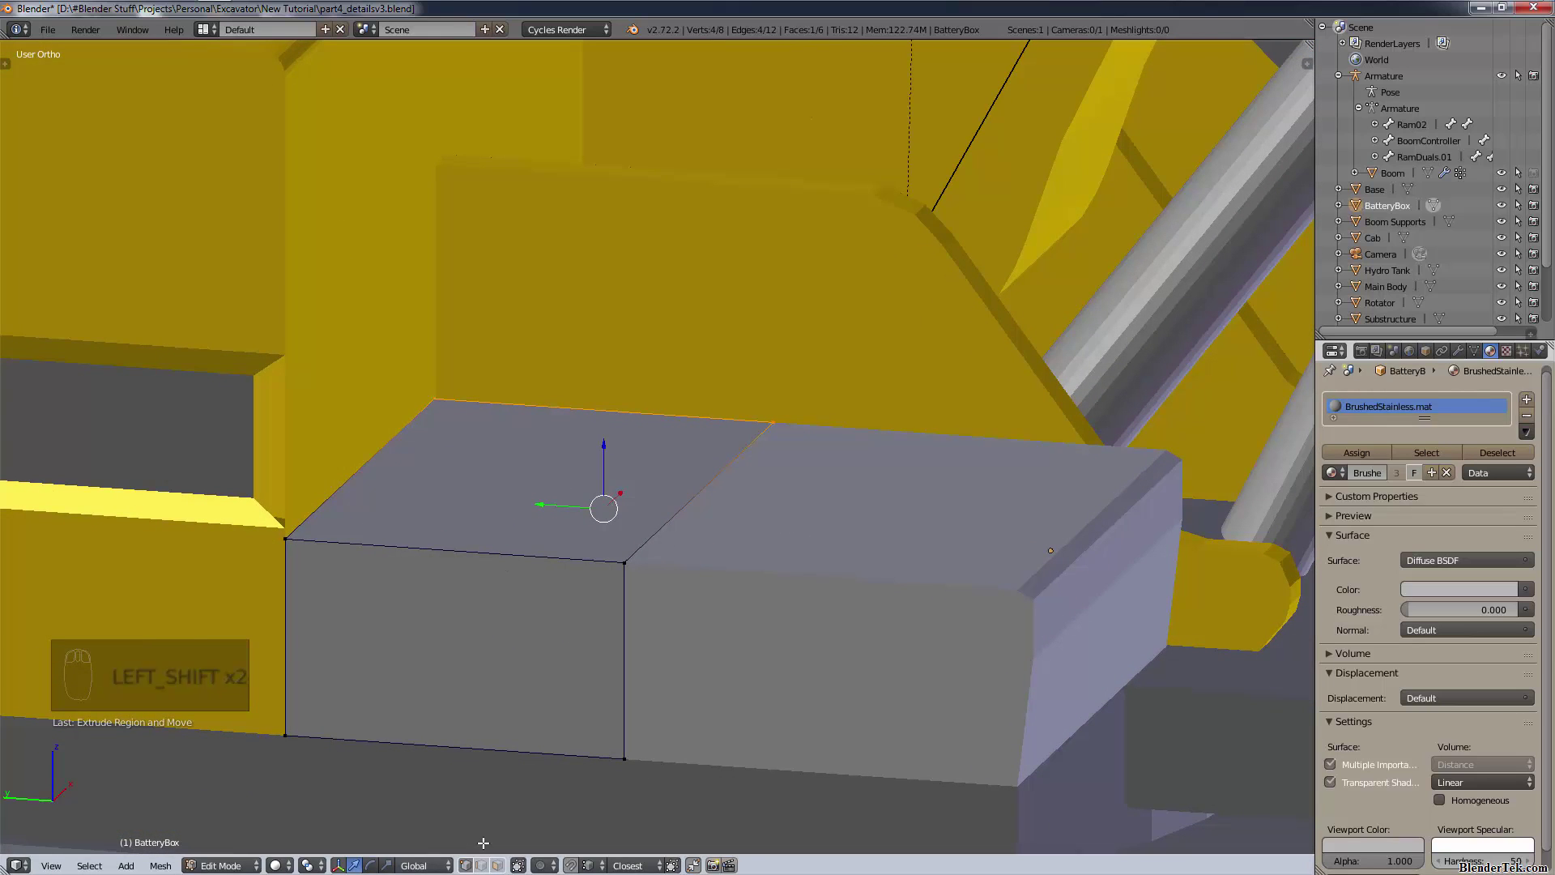
pyautogui.rightClick(529, 428)
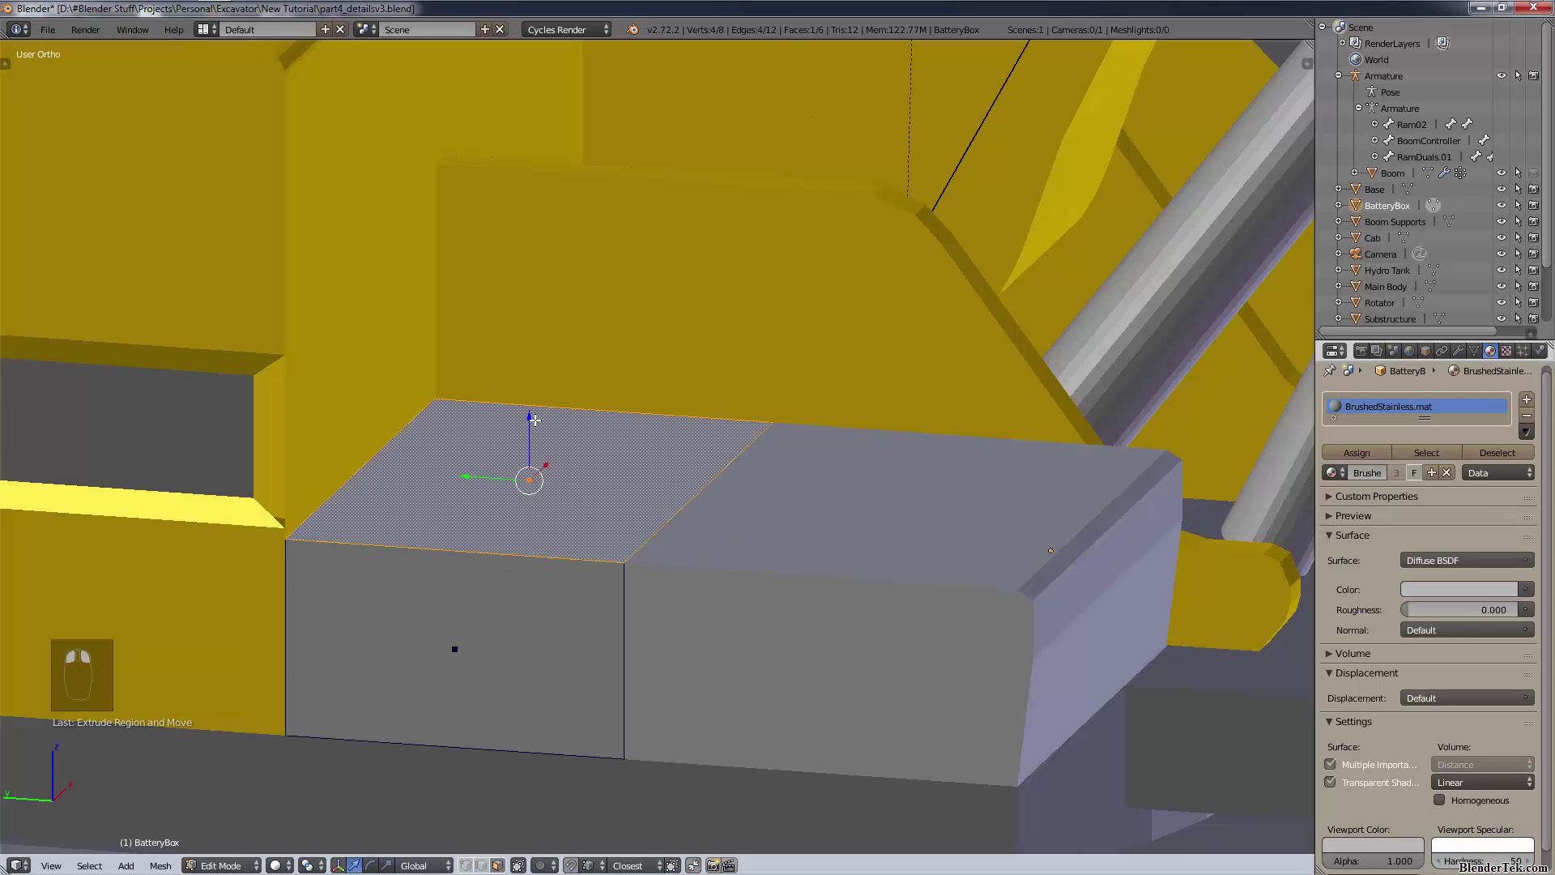
pyautogui.press('e')
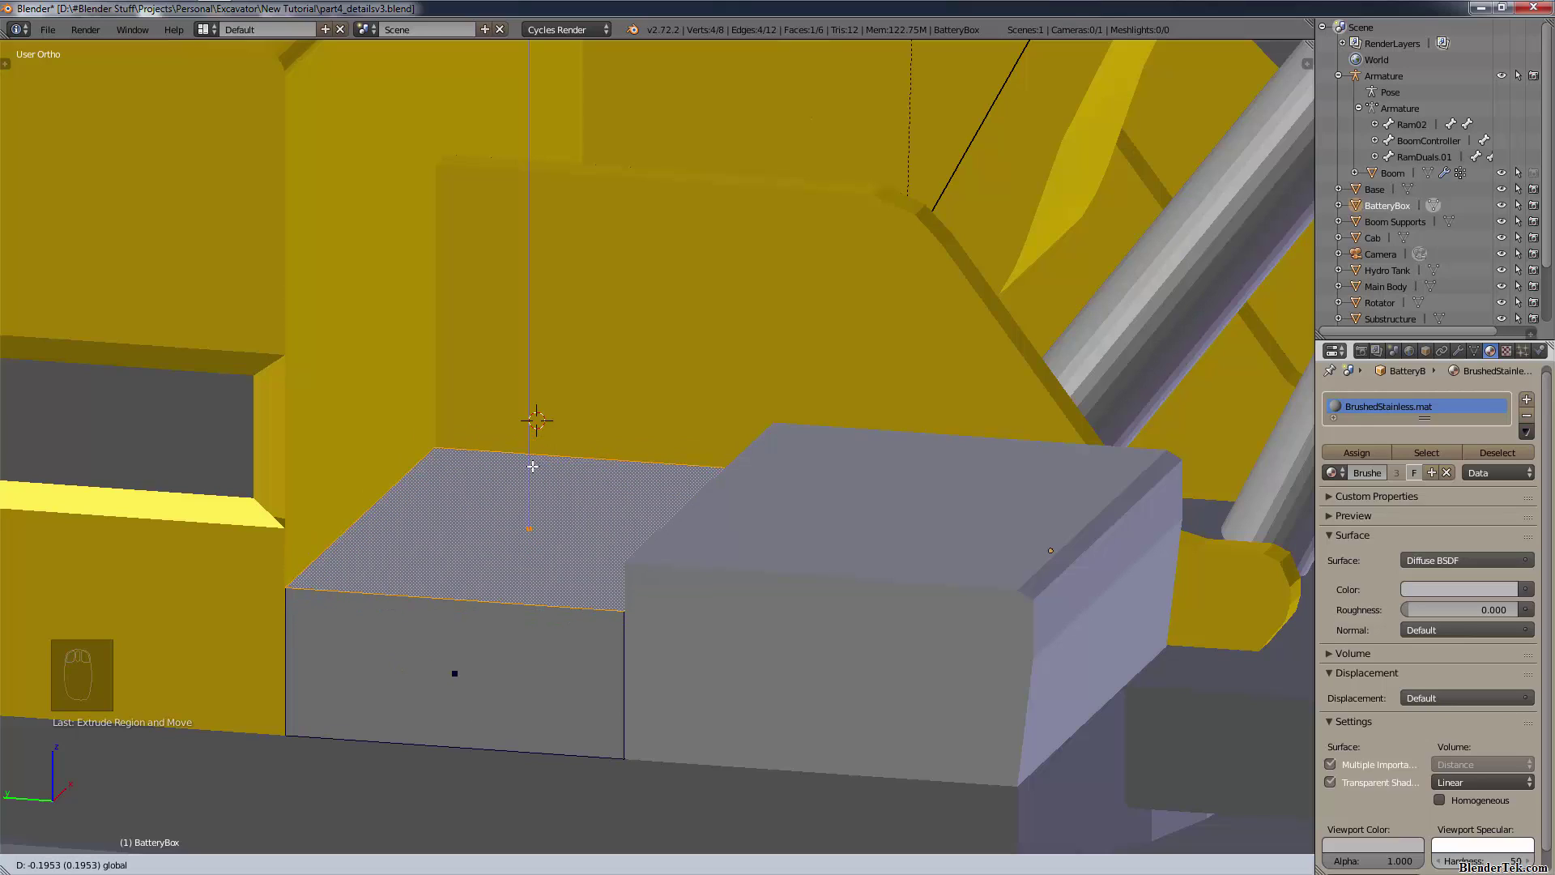
pyautogui.click(531, 471)
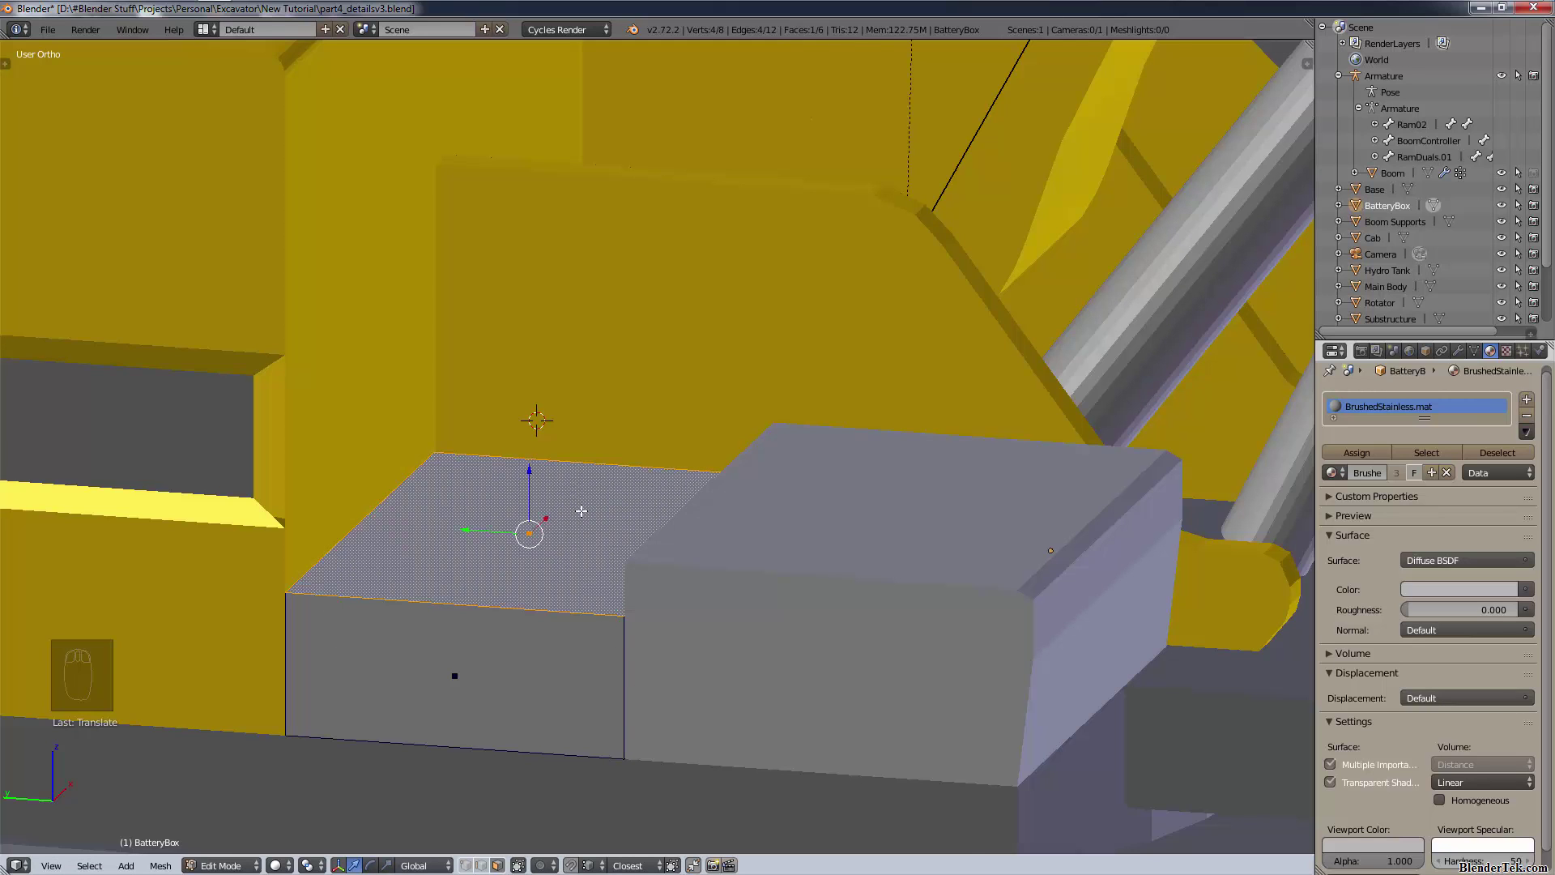
pyautogui.moveTo(848, 510); pyautogui.dragTo(747, 511, button='middle')
pyautogui.scroll(-4, 810, 549)
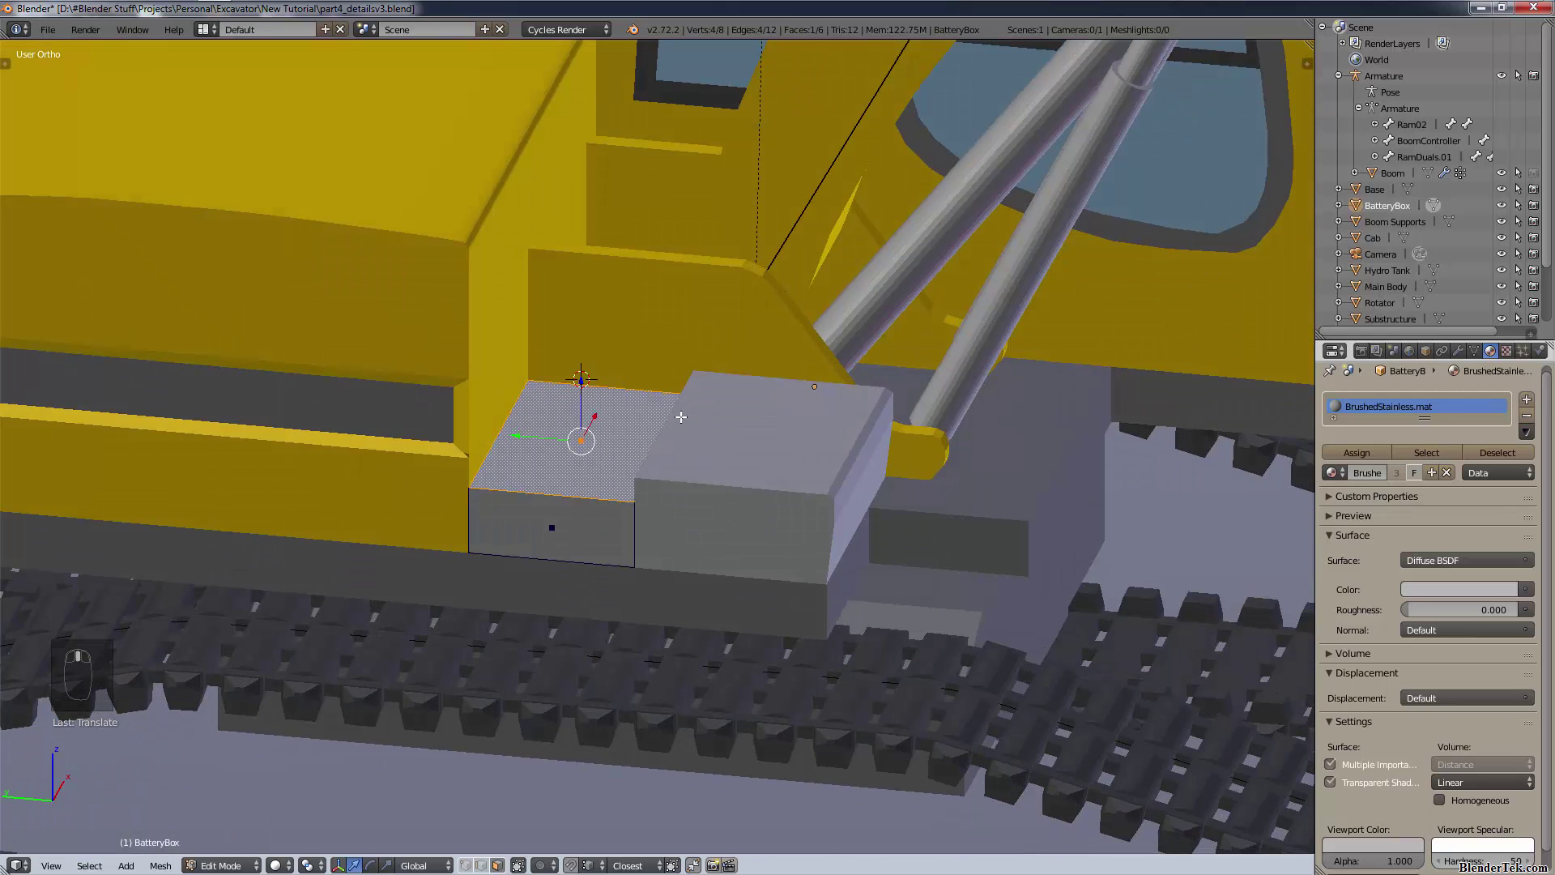
pyautogui.scroll(-1, 797, 337)
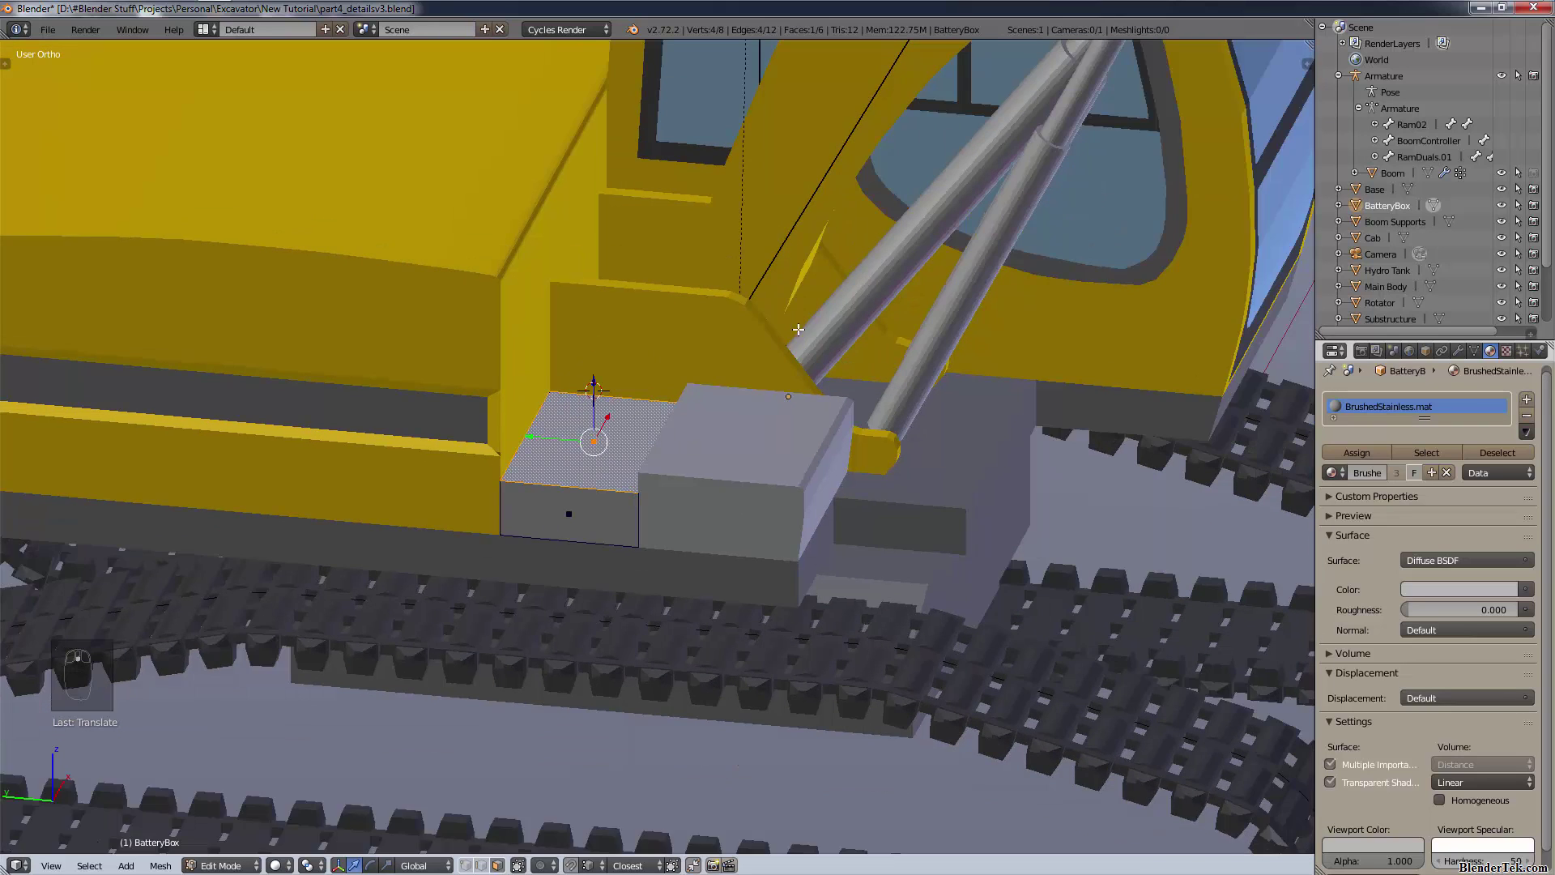
pyautogui.keyDown('shift'); pyautogui.moveTo(806, 336); pyautogui.dragTo(594, 450, button='middle'); pyautogui.keyUp('shift')
pyautogui.moveTo(706, 523); pyautogui.dragTo(632, 517, button='middle')
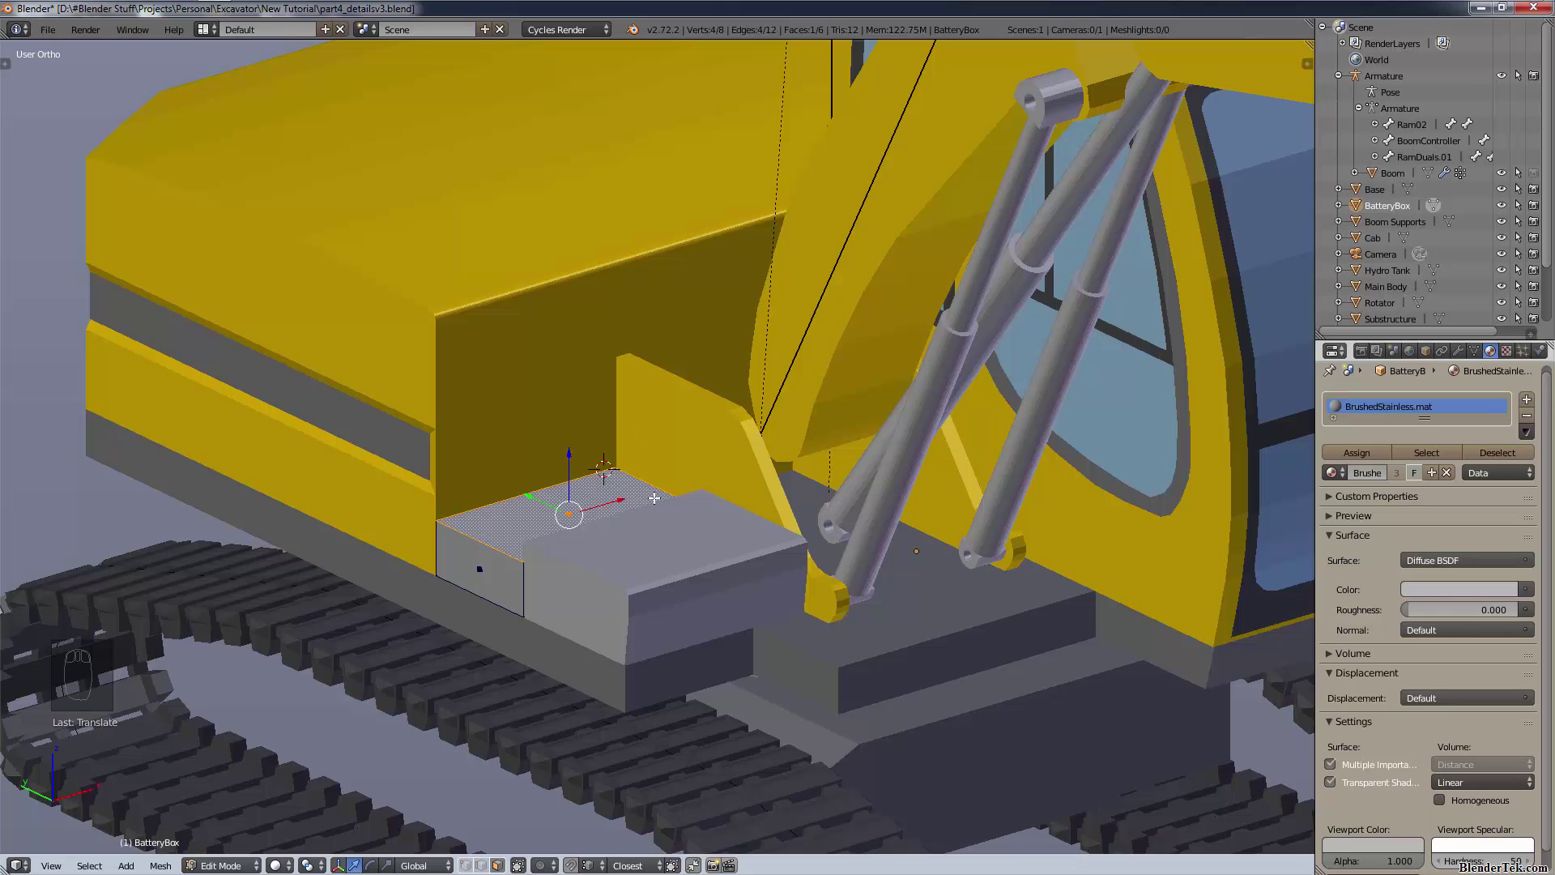
pyautogui.moveTo(637, 525); pyautogui.dragTo(530, 556, button='middle')
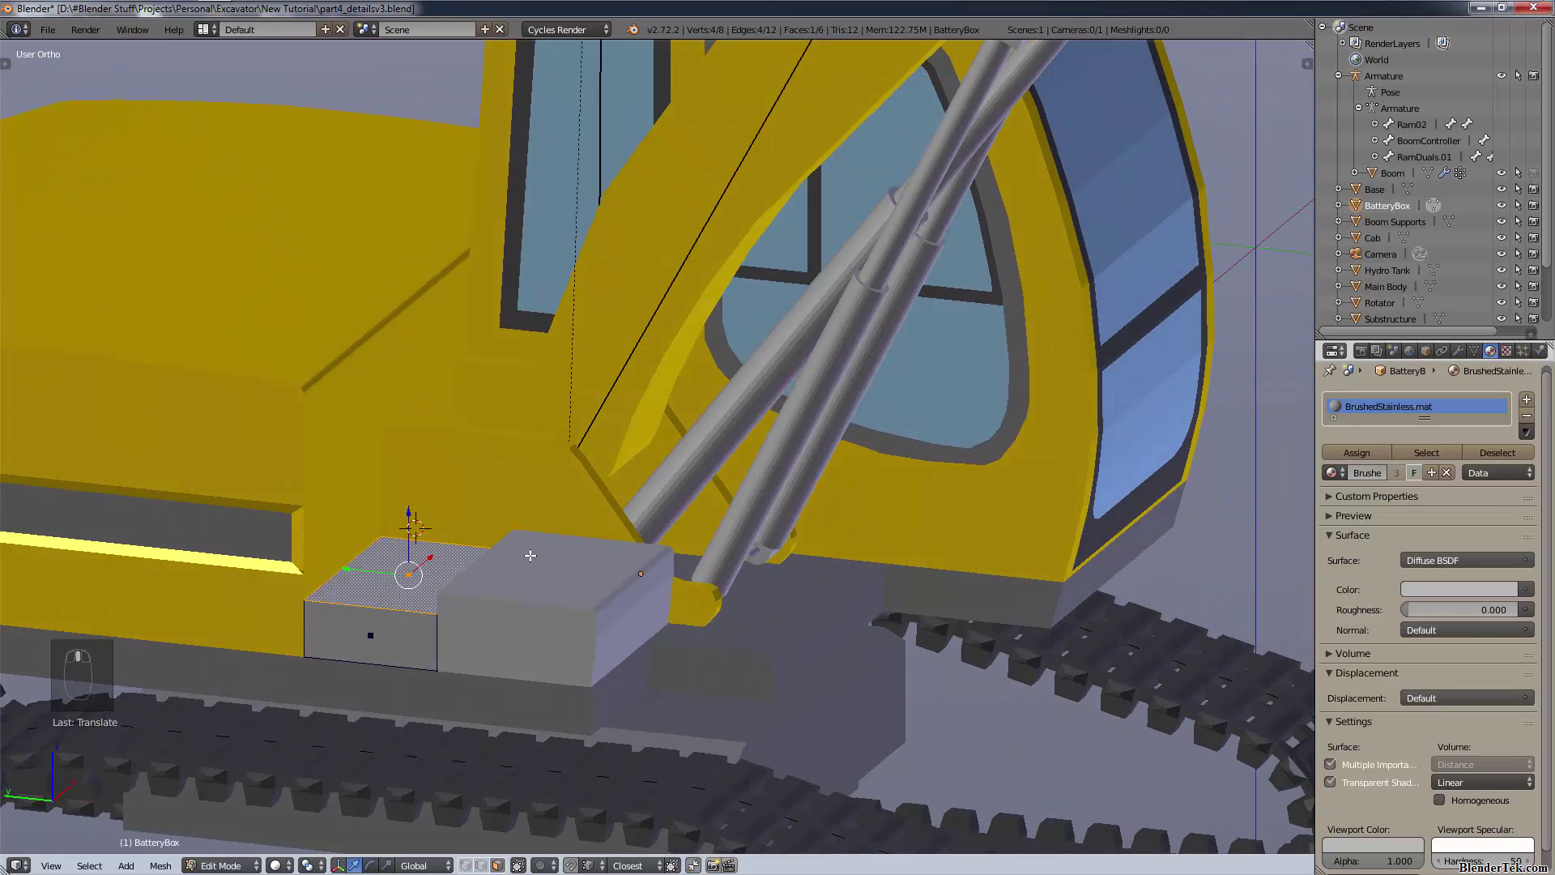
pyautogui.hotkey('ctrl', 'alt', 'shift')
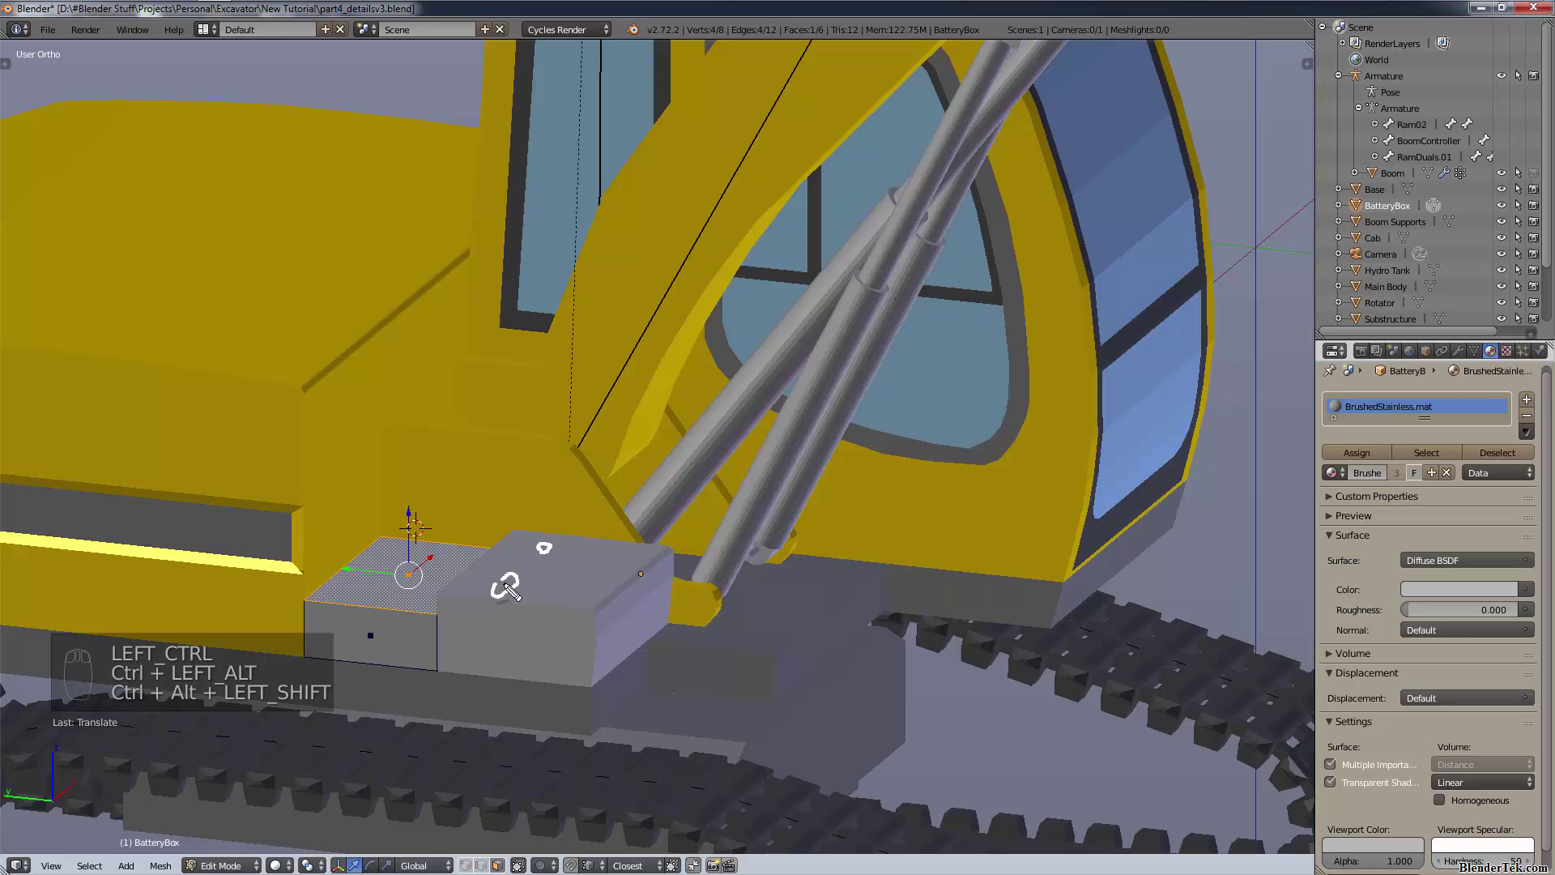
pyautogui.moveTo(508, 591)
pyautogui.mouseDown()
pyautogui.moveTo(474, 518)
pyautogui.moveTo(374, 458)
pyautogui.moveTo(328, 466)
pyautogui.mouseUp()
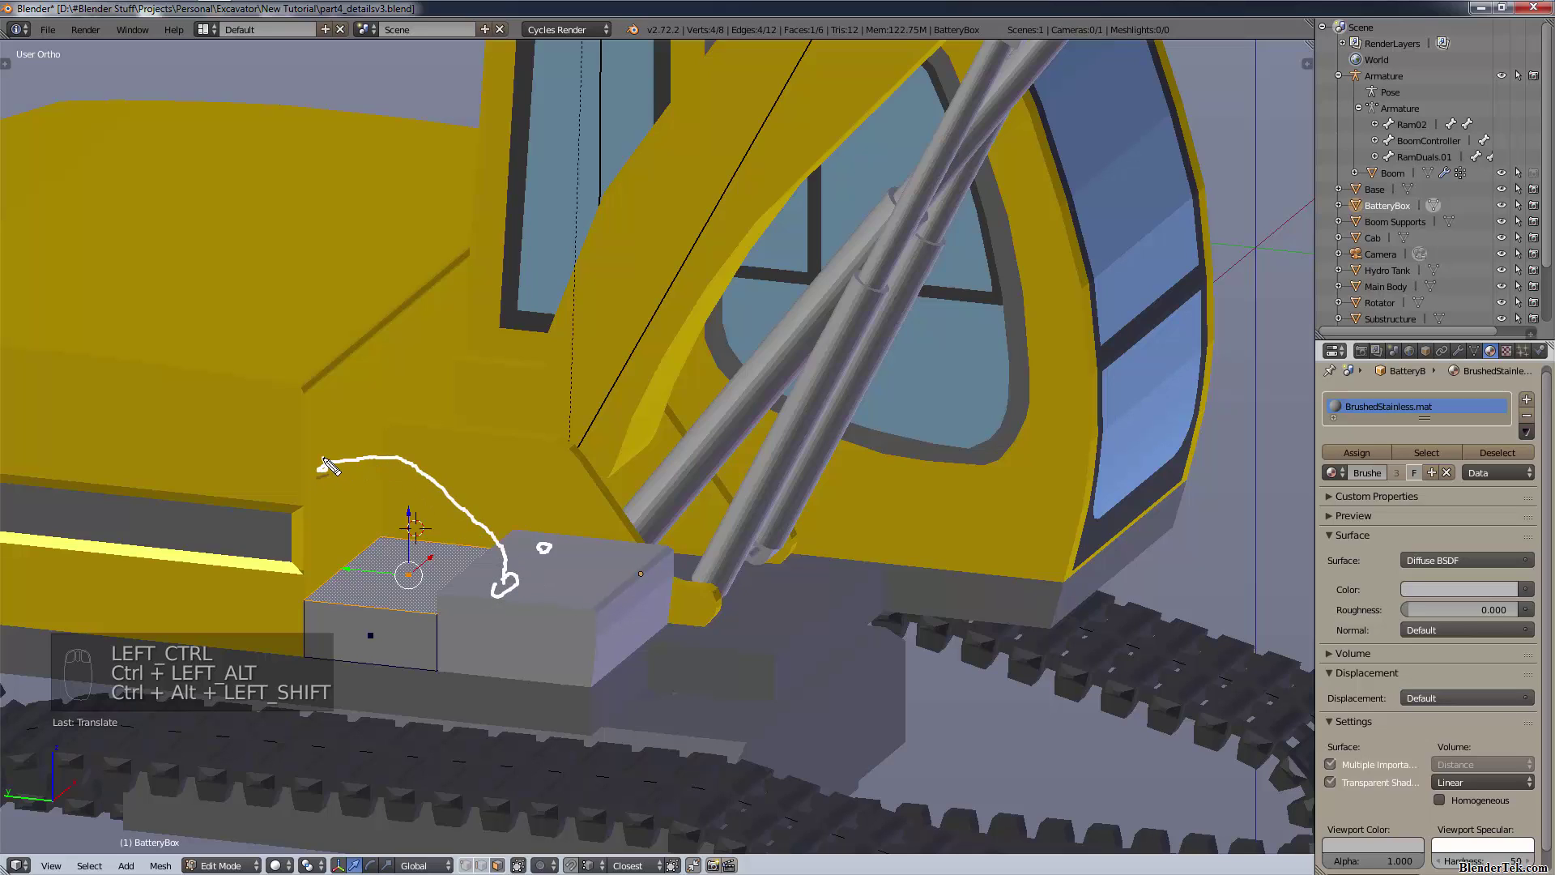
pyautogui.moveTo(532, 551)
pyautogui.mouseDown()
pyautogui.moveTo(530, 530)
pyautogui.moveTo(407, 425)
pyautogui.moveTo(357, 422)
pyautogui.moveTo(367, 413)
pyautogui.moveTo(329, 399)
pyautogui.mouseUp()
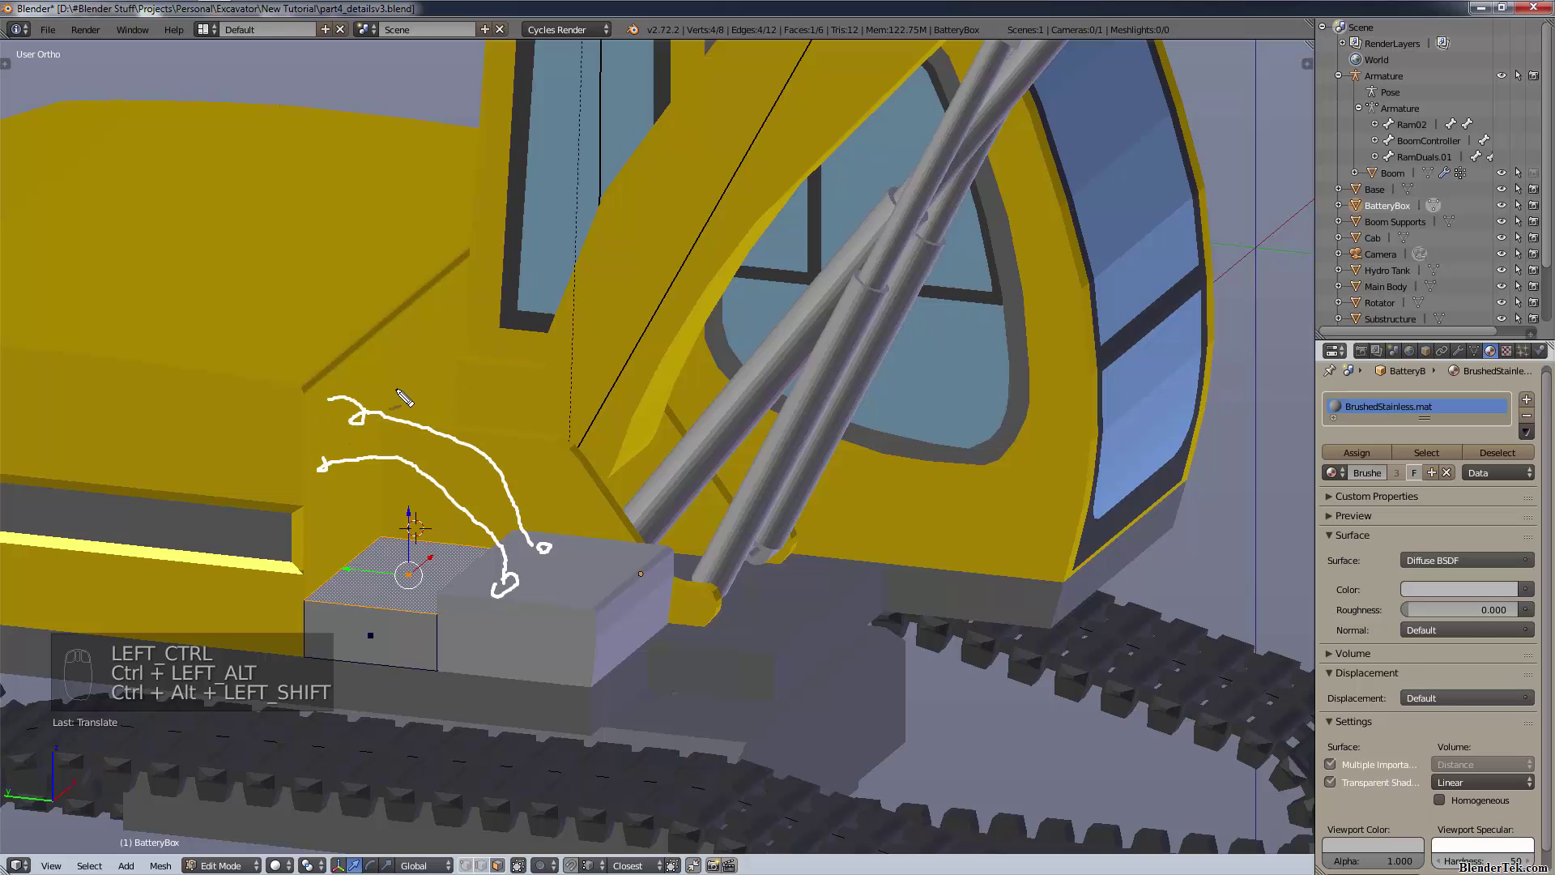
pyautogui.moveTo(421, 415)
pyautogui.mouseDown()
pyautogui.moveTo(514, 448)
pyautogui.moveTo(570, 425)
pyautogui.moveTo(584, 365)
pyautogui.moveTo(676, 228)
pyautogui.moveTo(852, 21)
pyautogui.mouseUp()
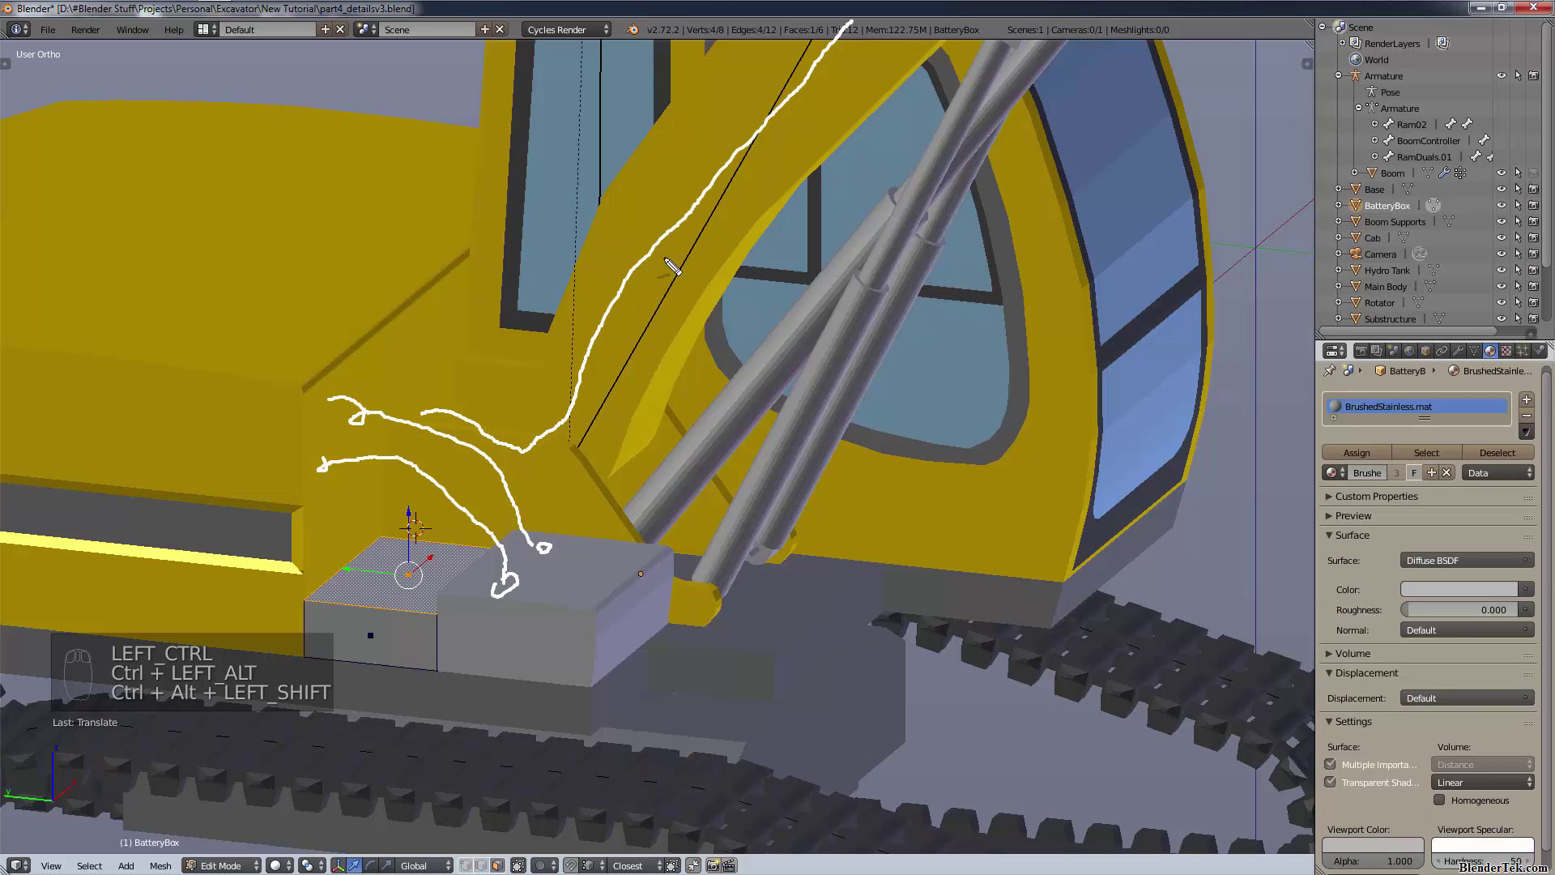
pyautogui.moveTo(554, 403)
pyautogui.mouseDown()
pyautogui.moveTo(580, 411)
pyautogui.moveTo(653, 293)
pyautogui.moveTo(844, 84)
pyautogui.moveTo(866, 33)
pyautogui.moveTo(677, 215)
pyautogui.moveTo(585, 340)
pyautogui.moveTo(557, 425)
pyautogui.moveTo(572, 430)
pyautogui.mouseUp()
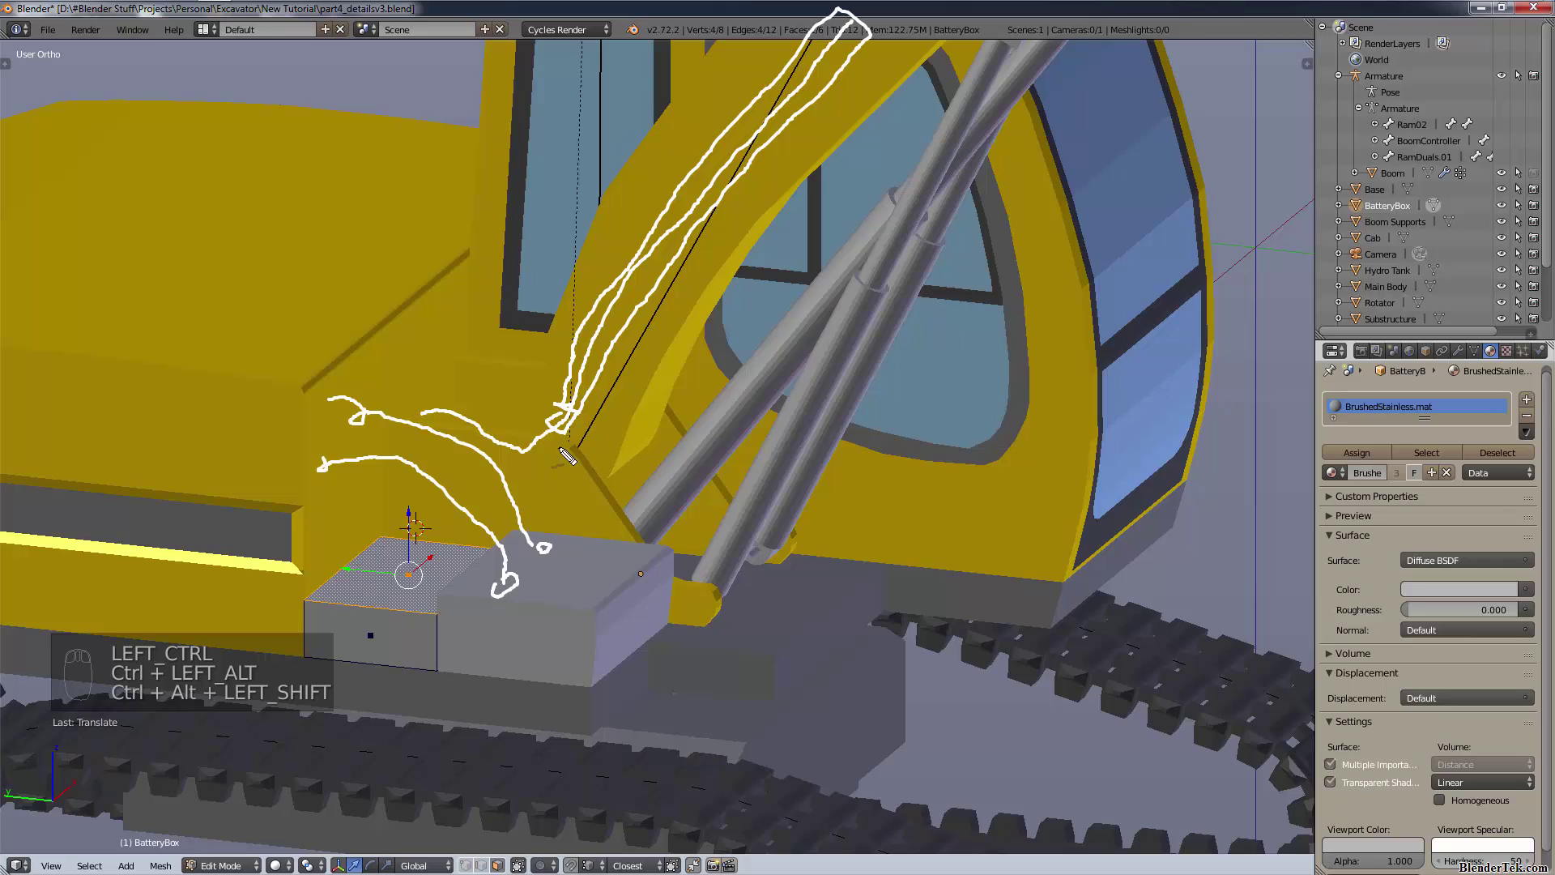
pyautogui.moveTo(574, 444); pyautogui.dragTo(615, 519)
pyautogui.moveTo(555, 449); pyautogui.dragTo(589, 533)
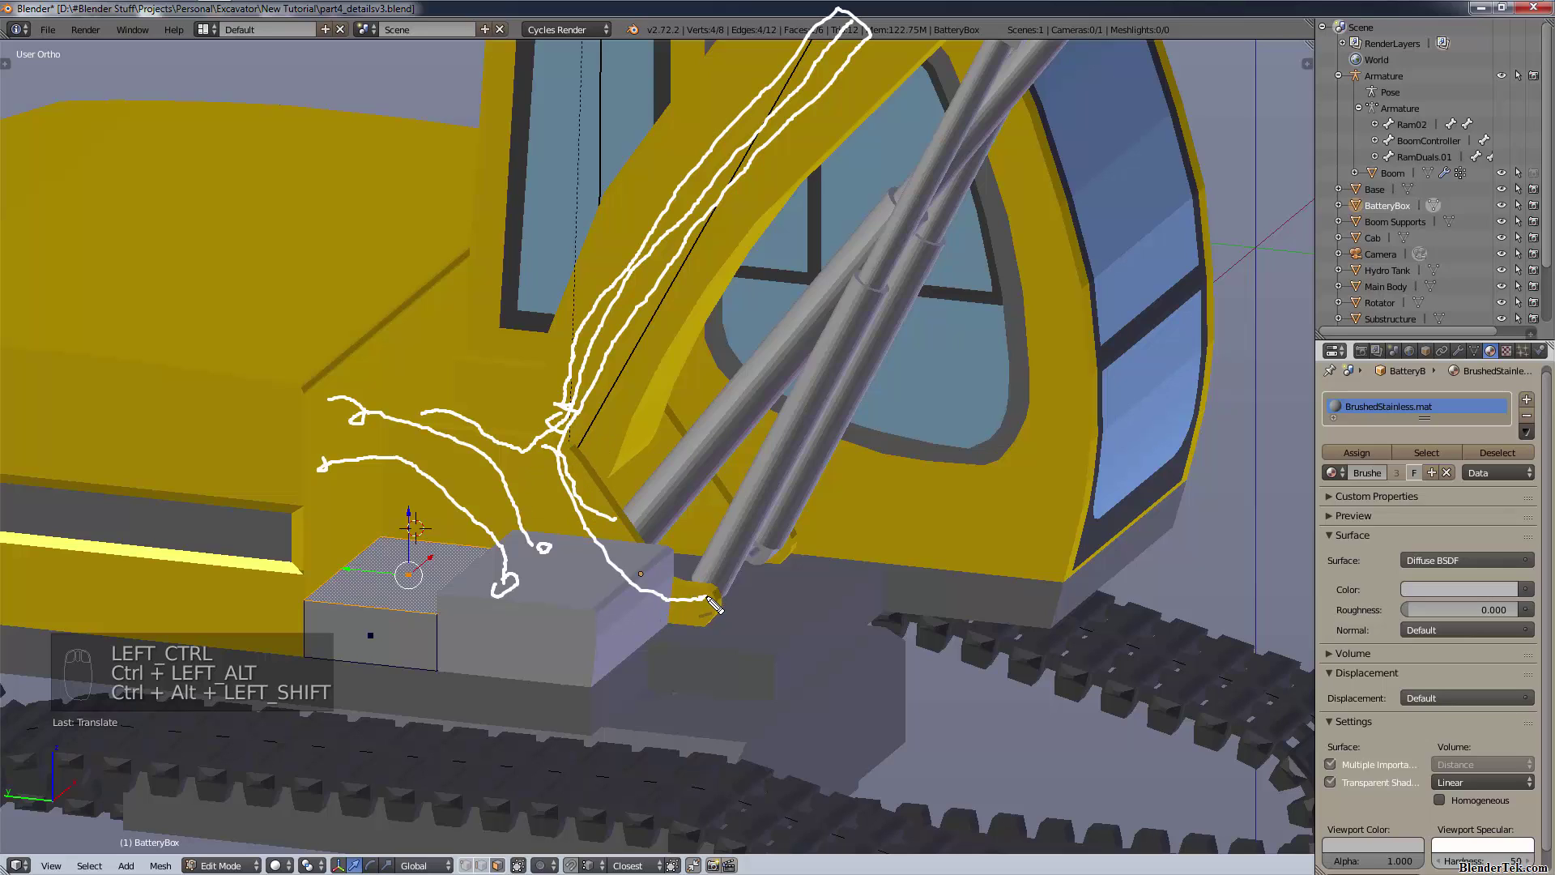
pyautogui.moveTo(706, 597)
pyautogui.mouseDown()
pyautogui.moveTo(644, 480)
pyautogui.moveTo(789, 506)
pyautogui.moveTo(782, 541)
pyautogui.mouseUp()
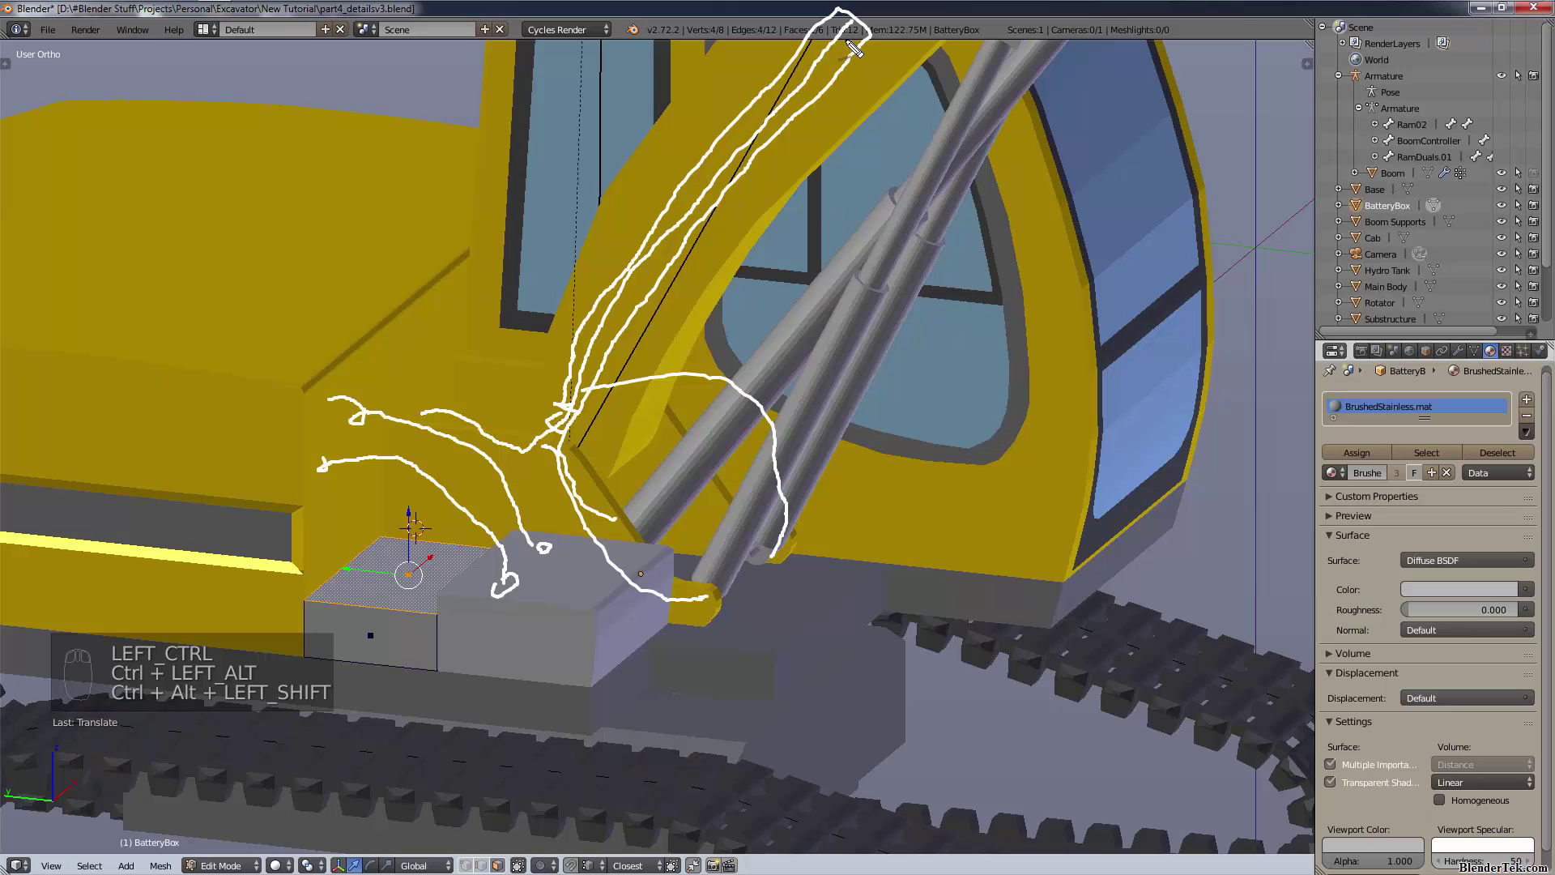
pyautogui.moveTo(863, 42)
pyautogui.mouseDown()
pyautogui.moveTo(980, 11)
pyautogui.moveTo(1016, 30)
pyautogui.mouseUp()
pyautogui.moveTo(680, 230); pyautogui.dragTo(818, 355)
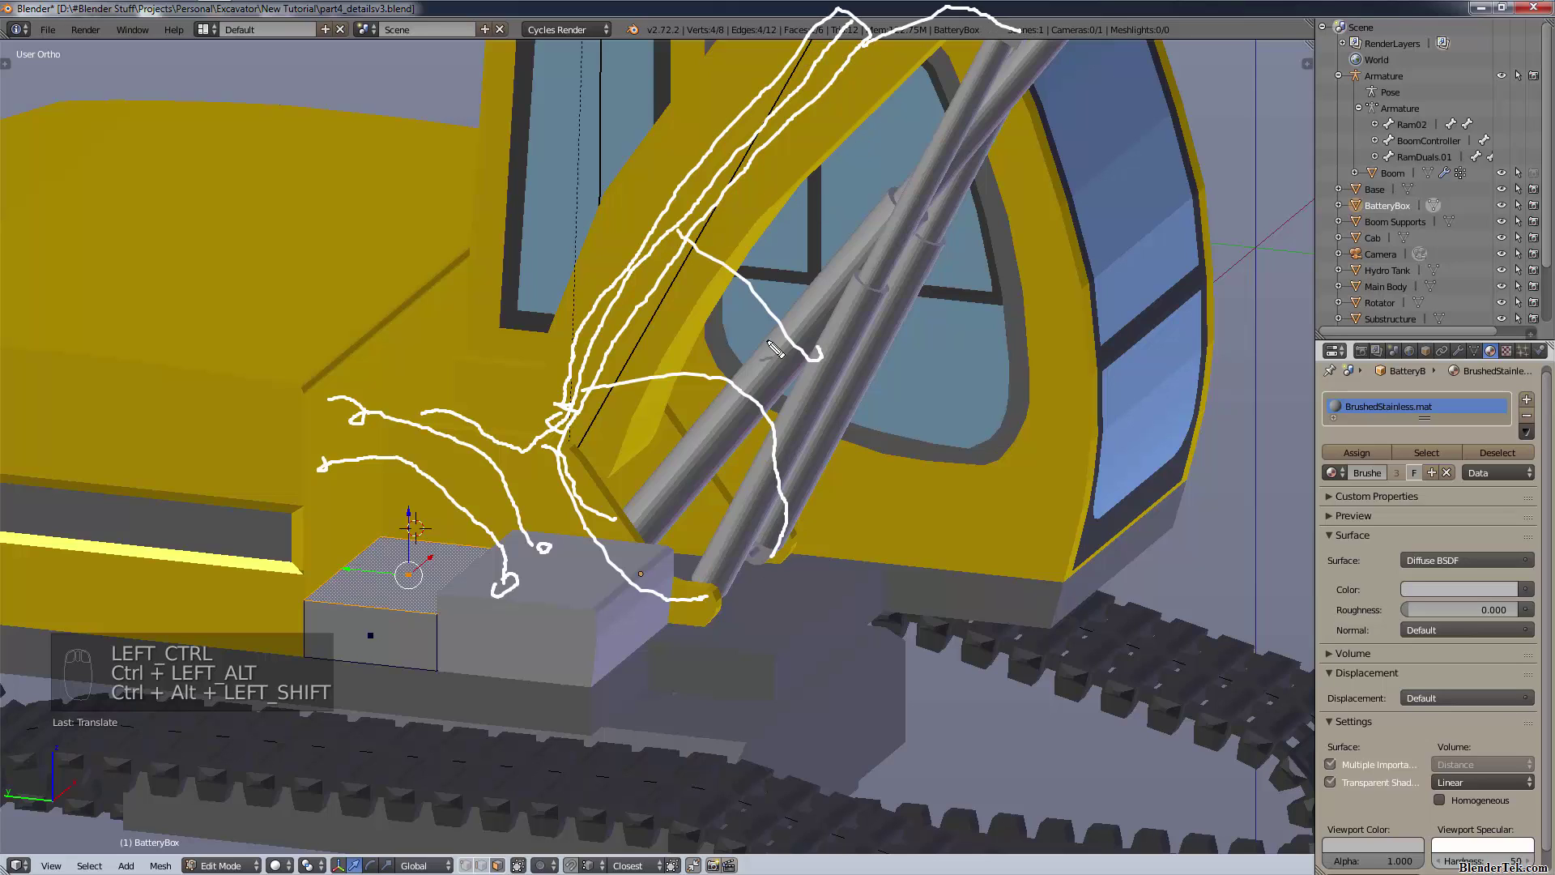
pyautogui.moveTo(632, 303); pyautogui.dragTo(810, 463)
pyautogui.moveTo(616, 299); pyautogui.dragTo(838, 408)
pyautogui.moveTo(707, 178); pyautogui.dragTo(914, 312)
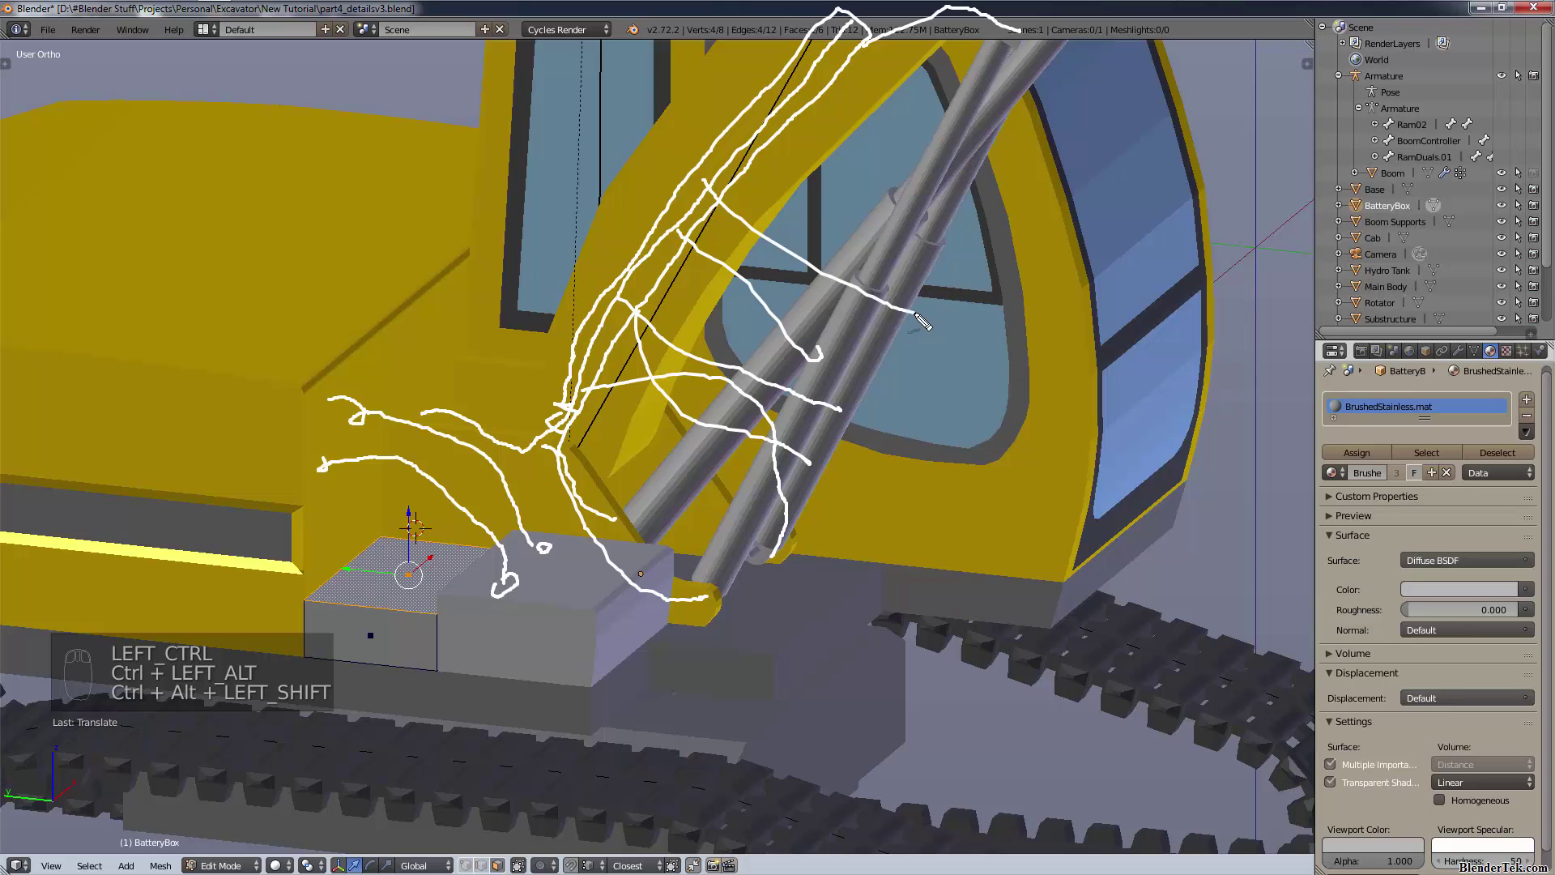
pyautogui.moveTo(585, 261); pyautogui.dragTo(729, 374)
pyautogui.moveTo(703, 234); pyautogui.dragTo(804, 279)
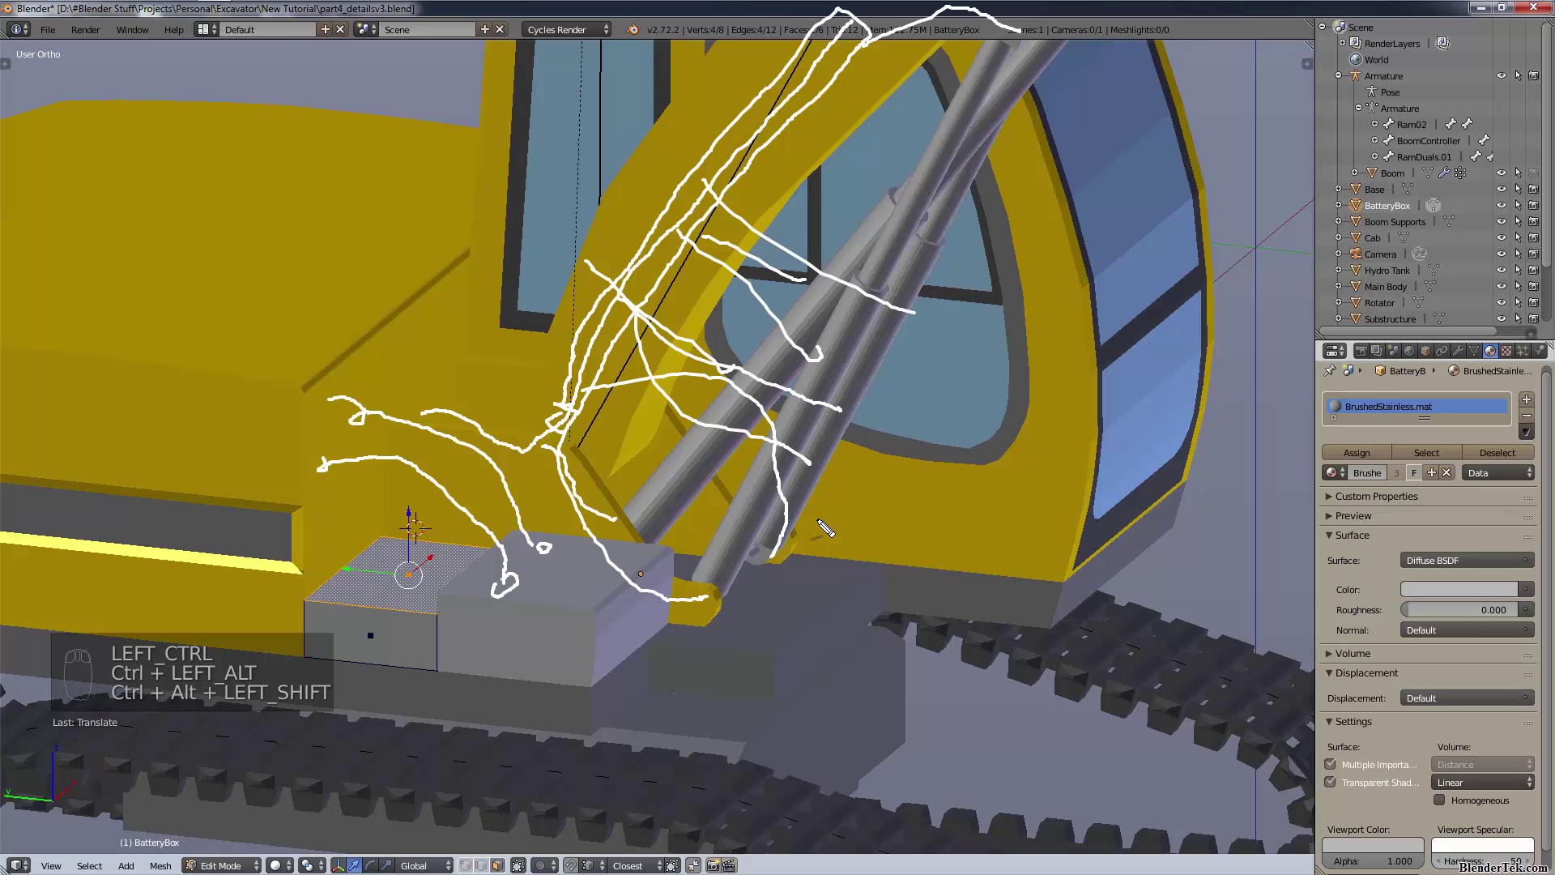
pyautogui.press('Escape')
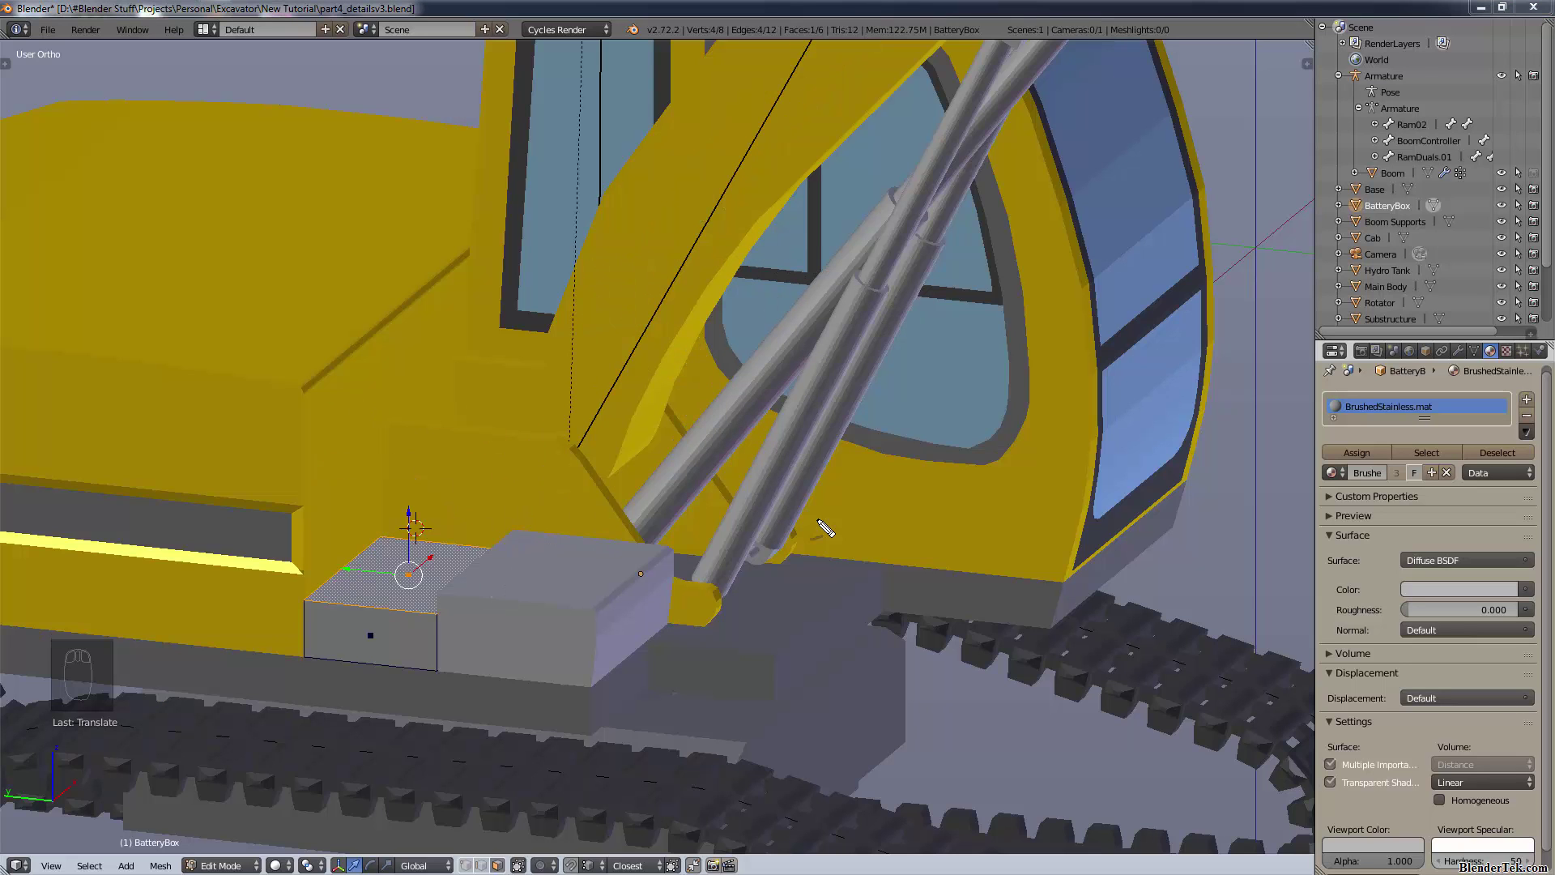
pyautogui.scroll(4, 422, 569)
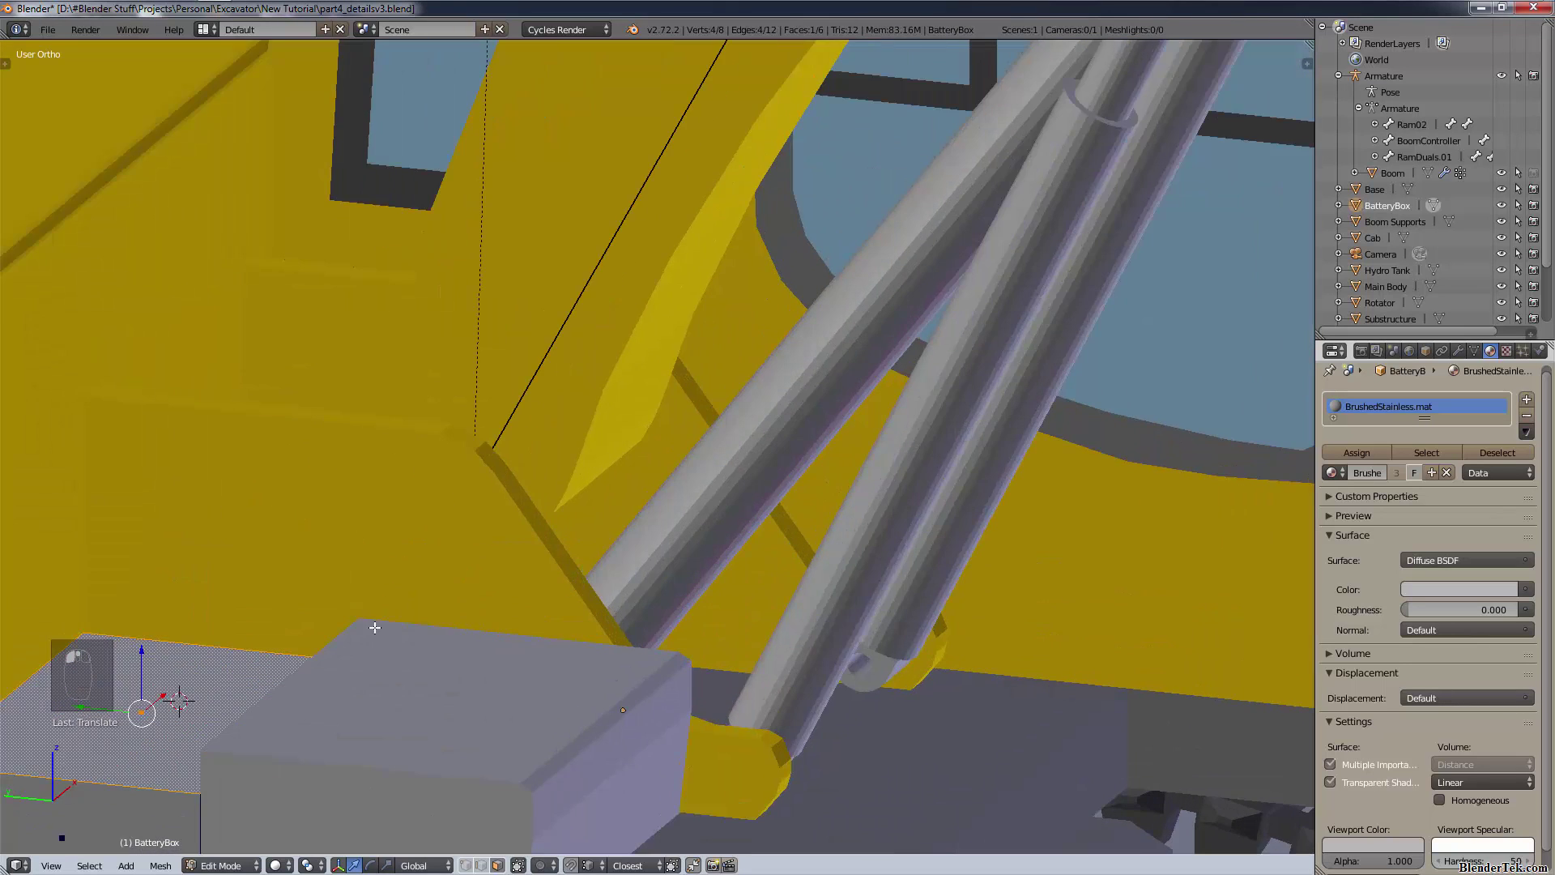
# - Change the BatteryBox's material to Rubber and deselect its faces
pyautogui.keyDown('shift'); pyautogui.moveTo(422, 569); pyautogui.dragTo(855, 438, button='middle'); pyautogui.keyUp('shift')
pyautogui.scroll(1, 552, 618)
pyautogui.keyDown('shift'); pyautogui.click(503, 677); pyautogui.keyUp('shift')
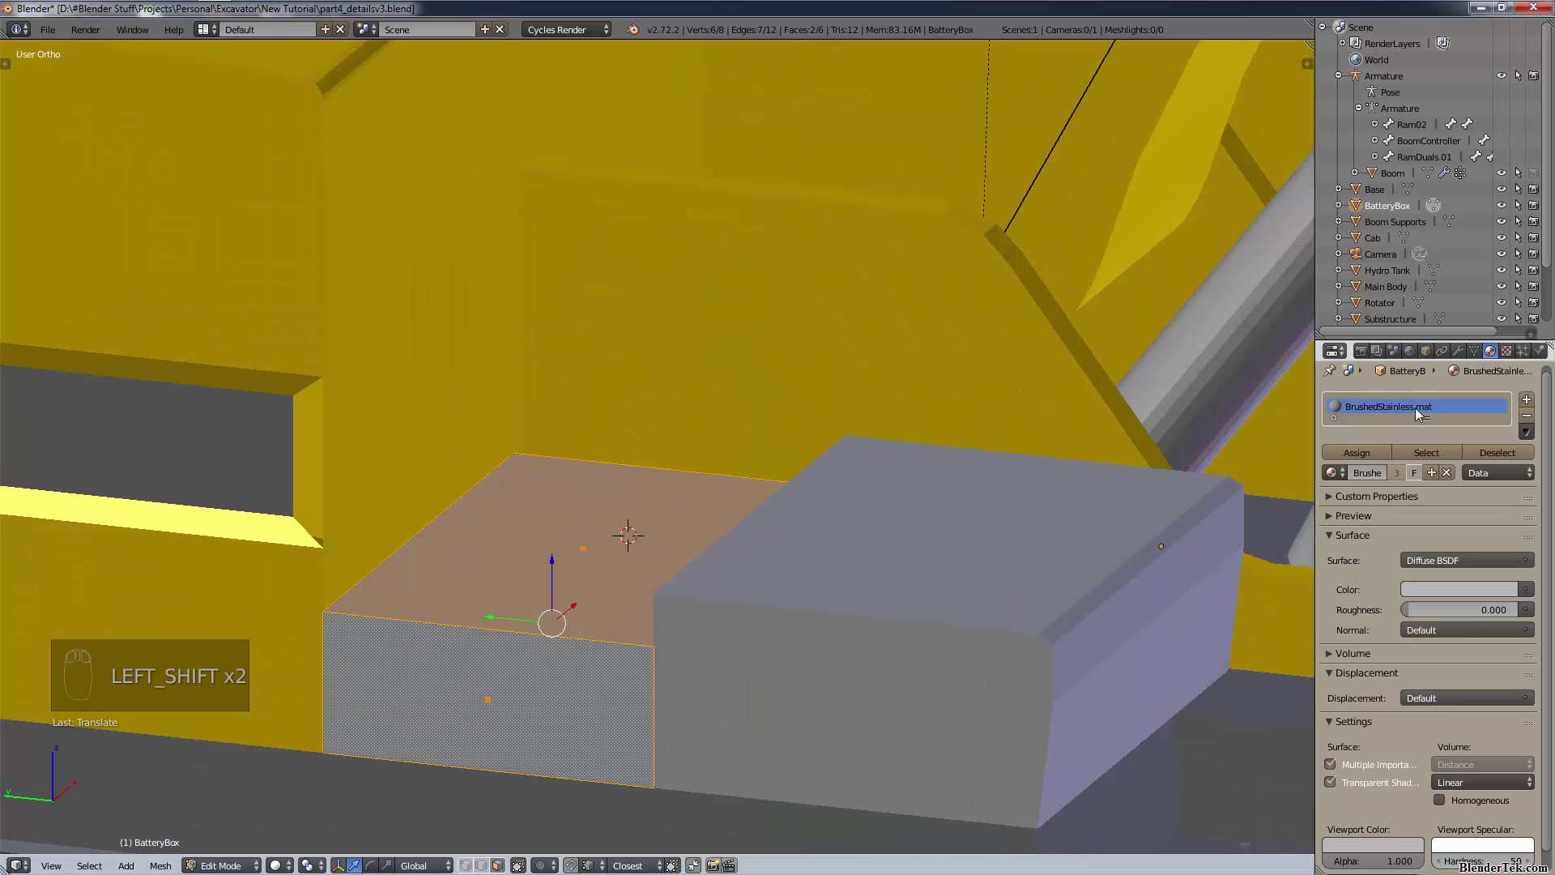
pyautogui.click(1333, 472)
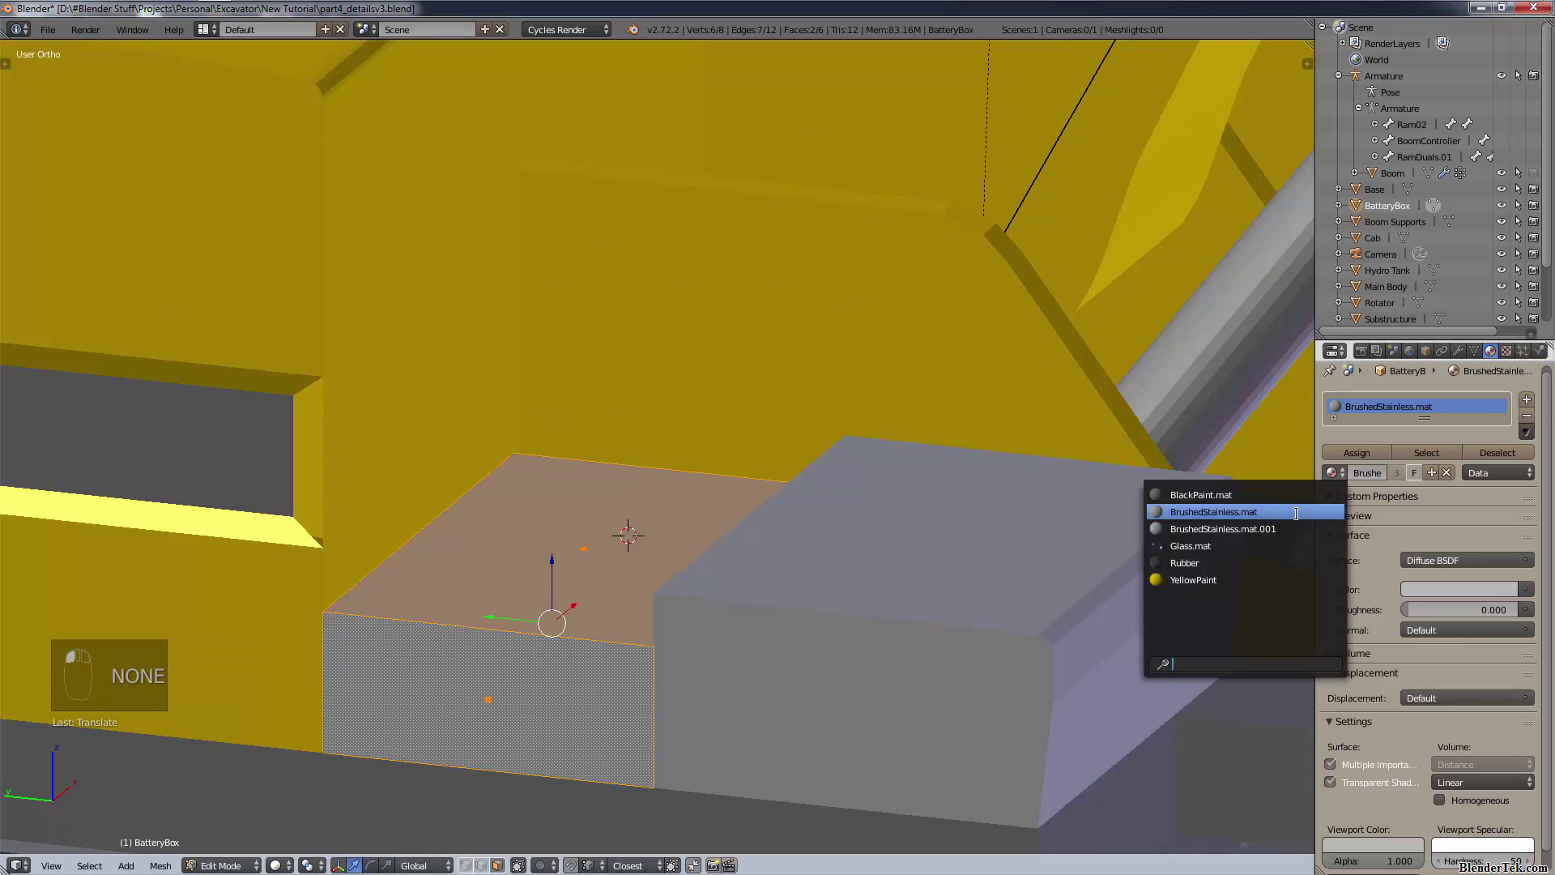
pyautogui.click(1261, 559)
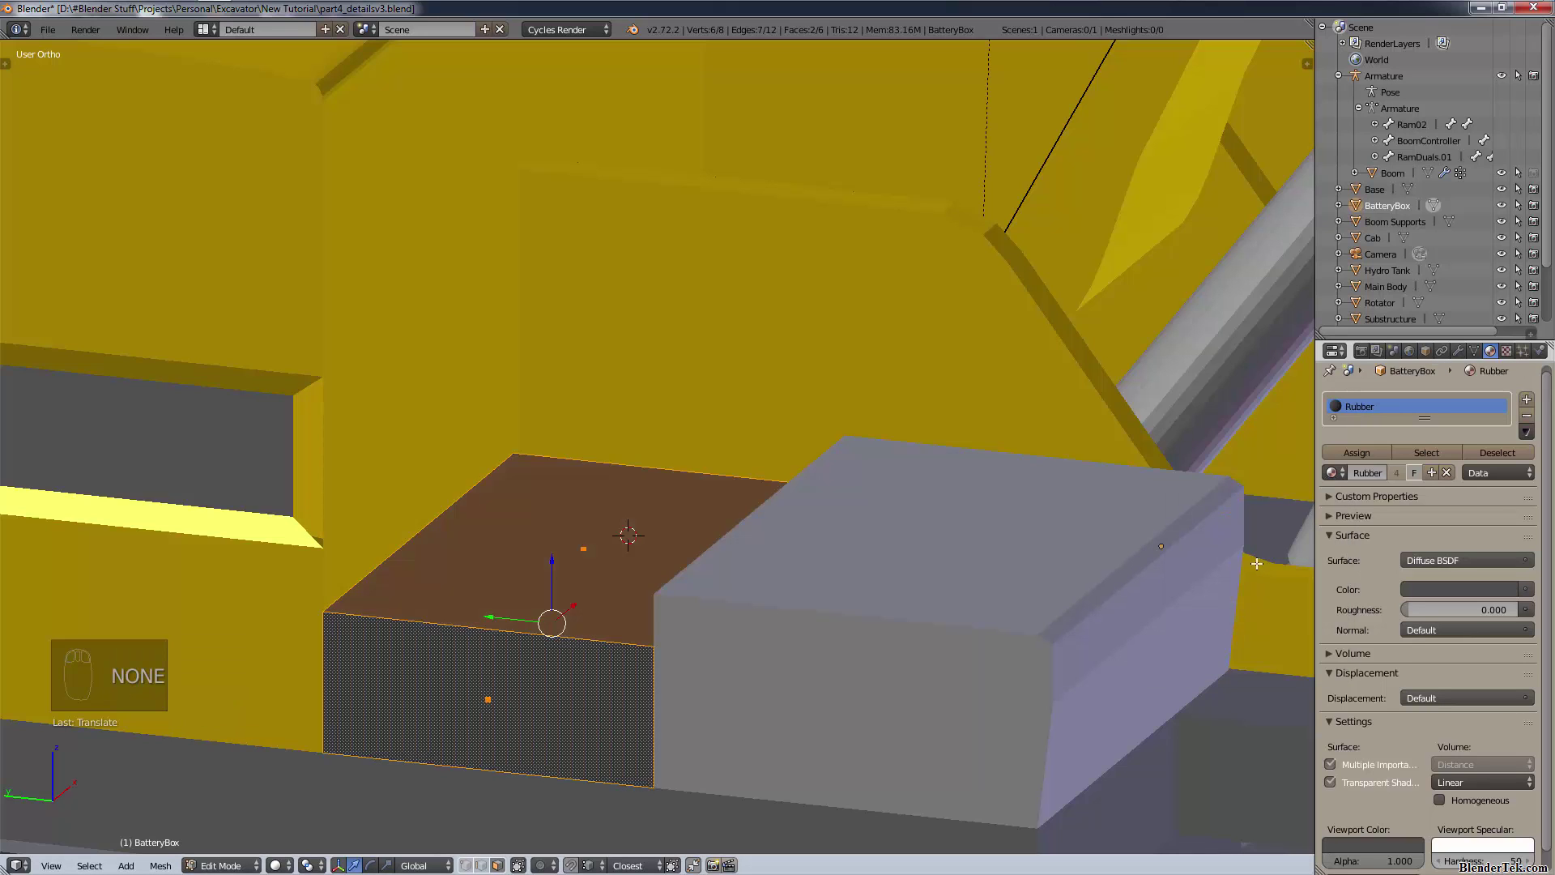
pyautogui.press('a')
pyautogui.scroll(-4, 618, 590)
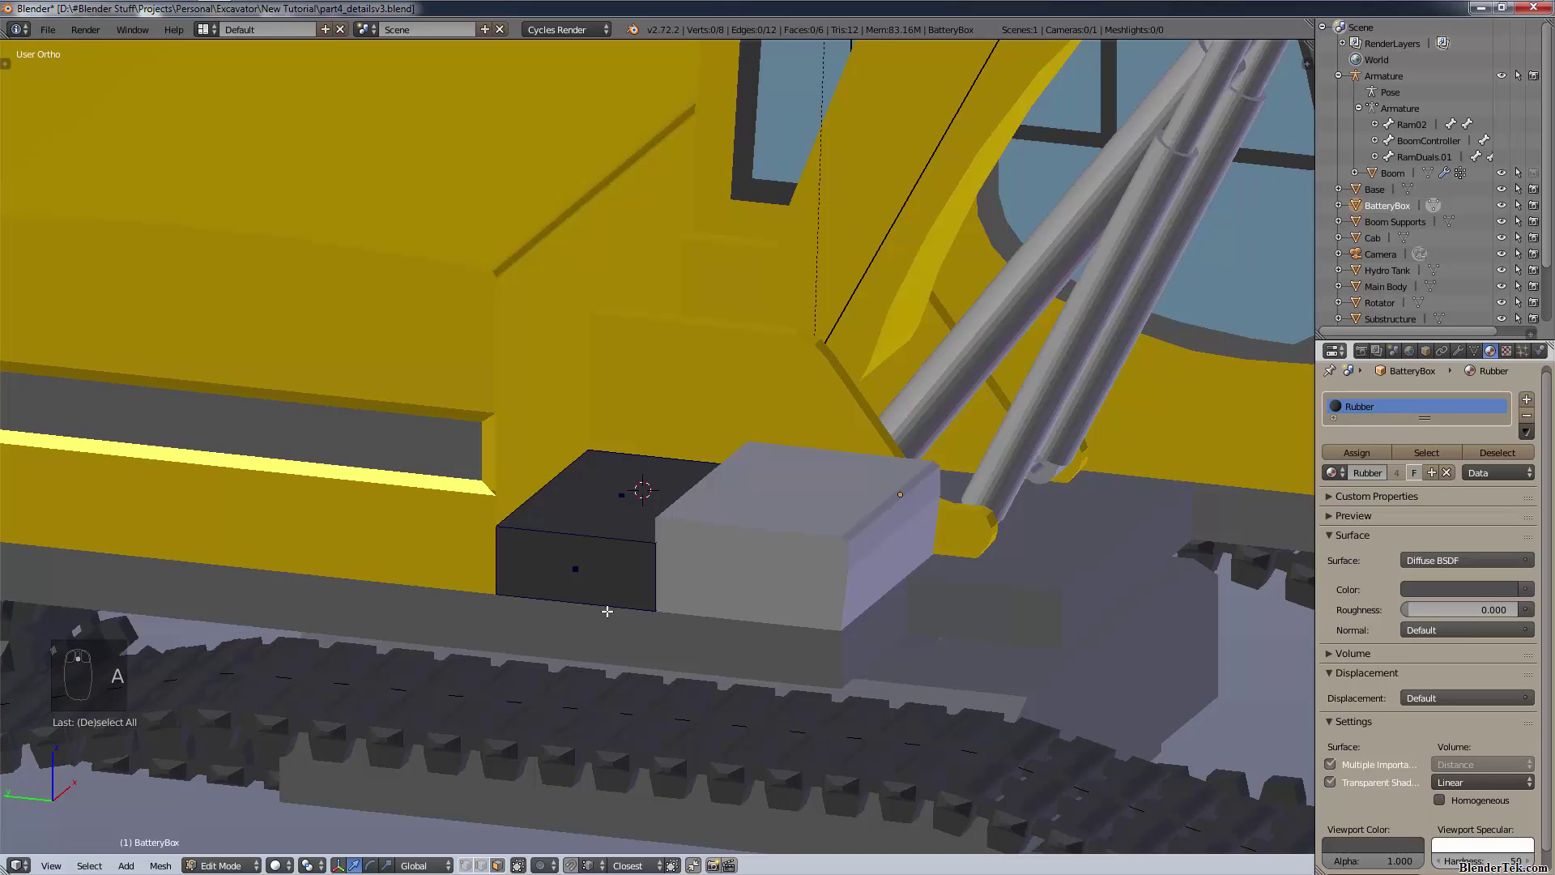
# - Place the 3D cursor in top view over the BatteryBox's top face, near its rear inner corner by the Main Body
pyautogui.scroll(4, 607, 611)
pyautogui.click(516, 713)
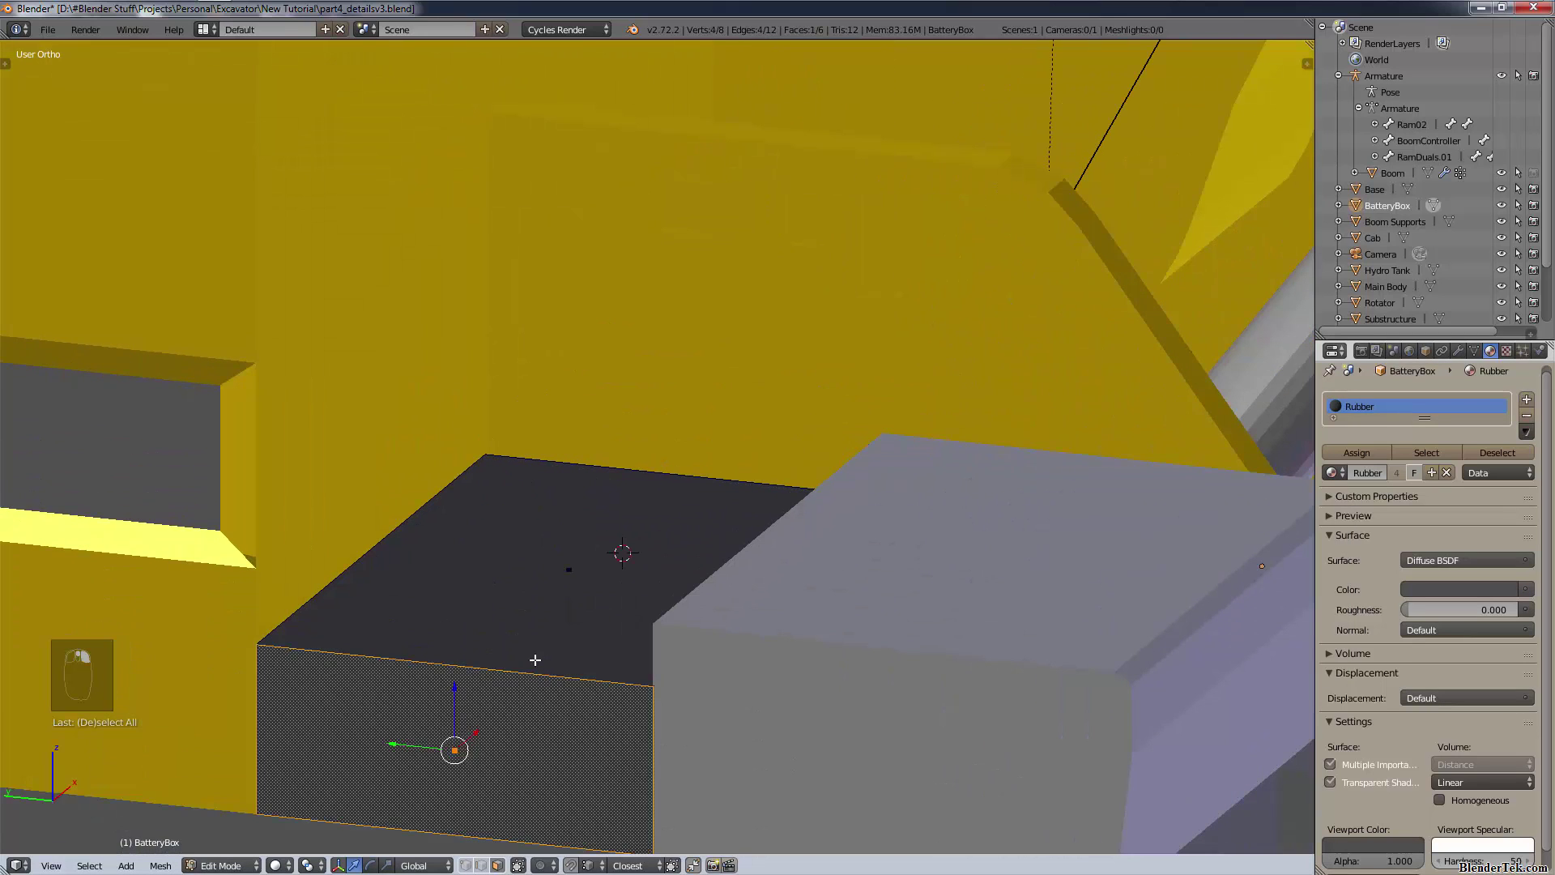
pyautogui.keyDown('shift'); pyautogui.click(549, 611); pyautogui.keyUp('shift')
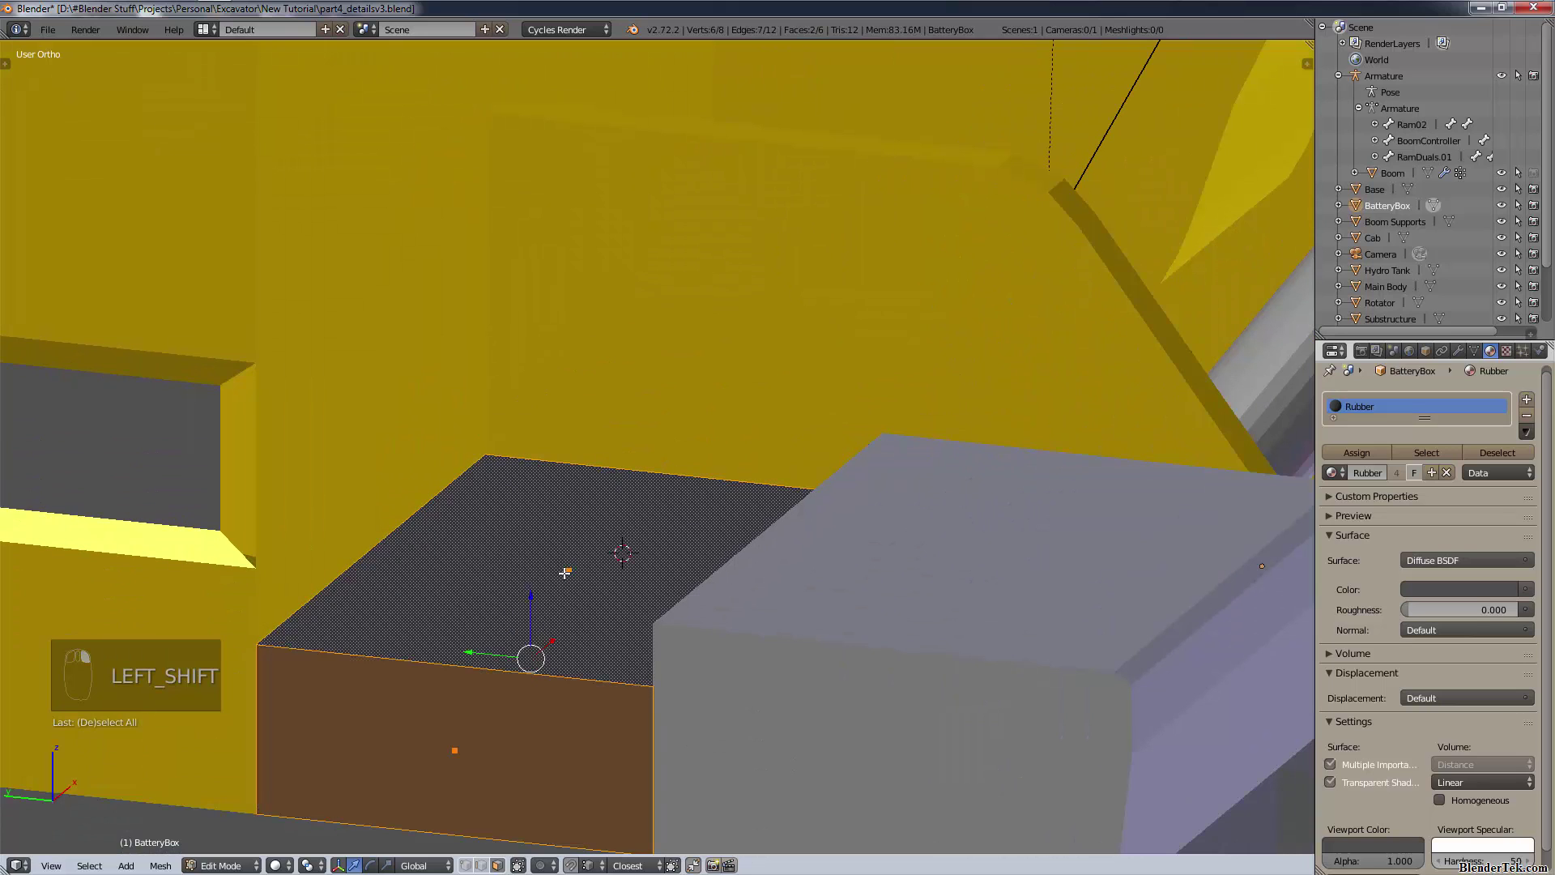
pyautogui.press('KP_3')
pyautogui.press('ctrl+KP_3')
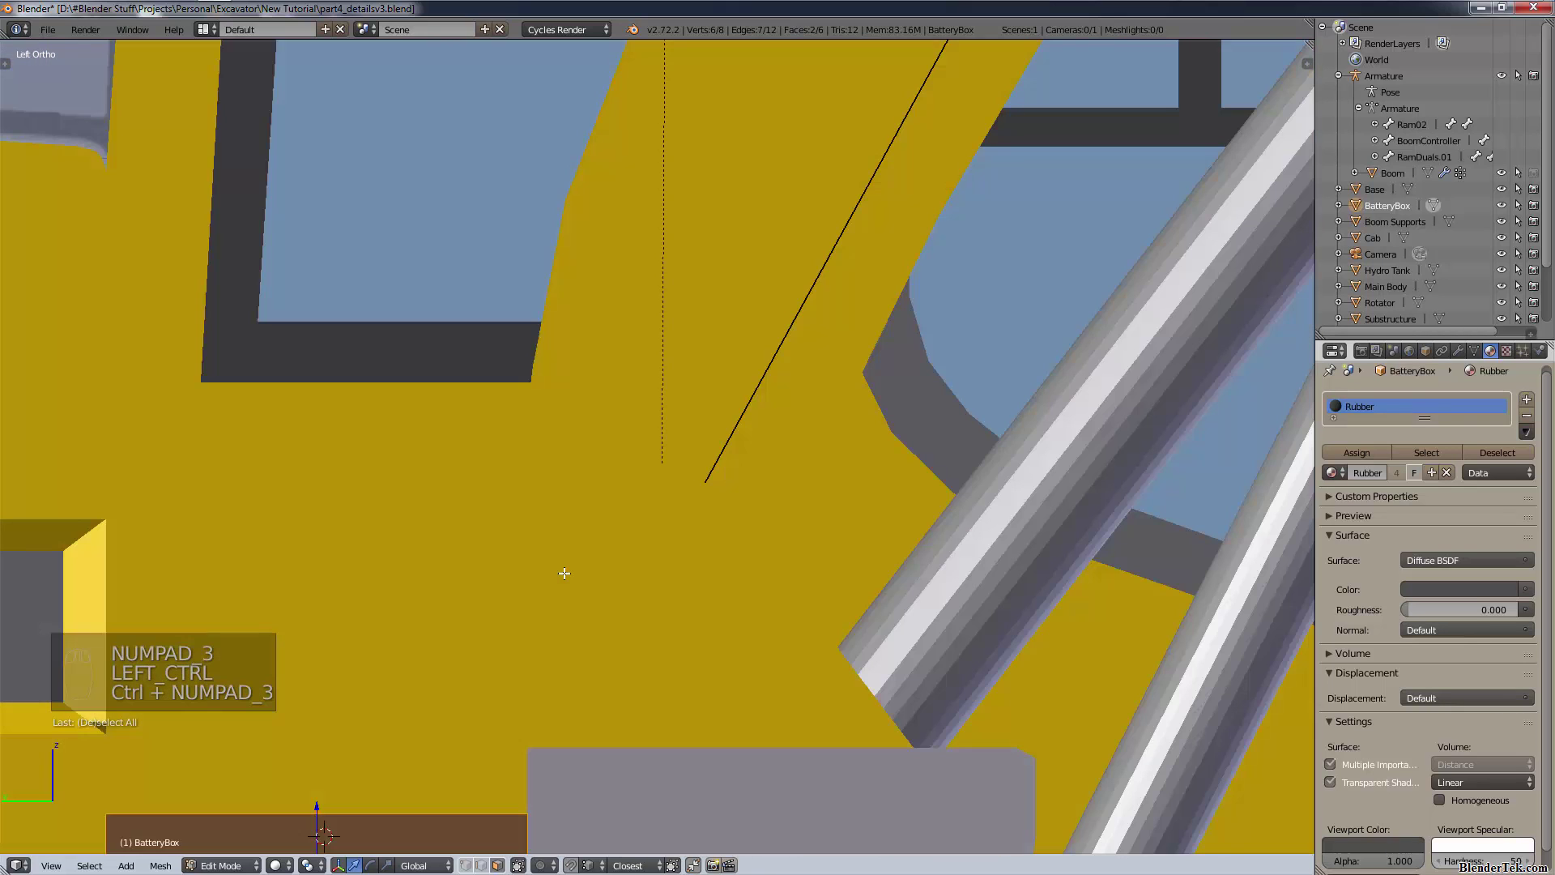
pyautogui.moveTo(564, 573); pyautogui.dragTo(424, 597, button='middle')
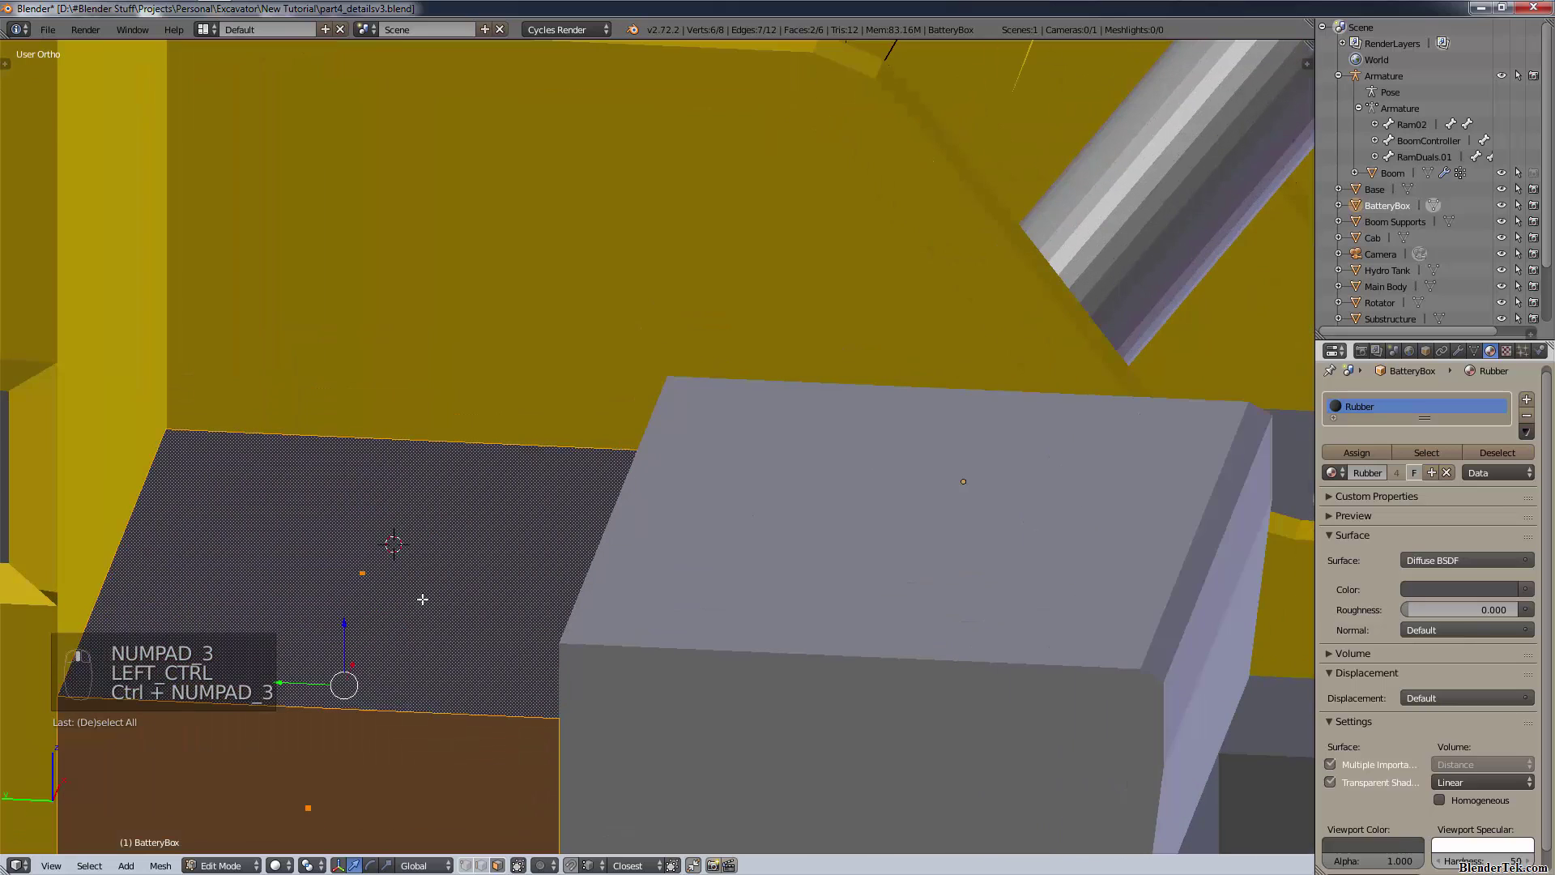
pyautogui.press('KP_3')
pyautogui.press('KP_1')
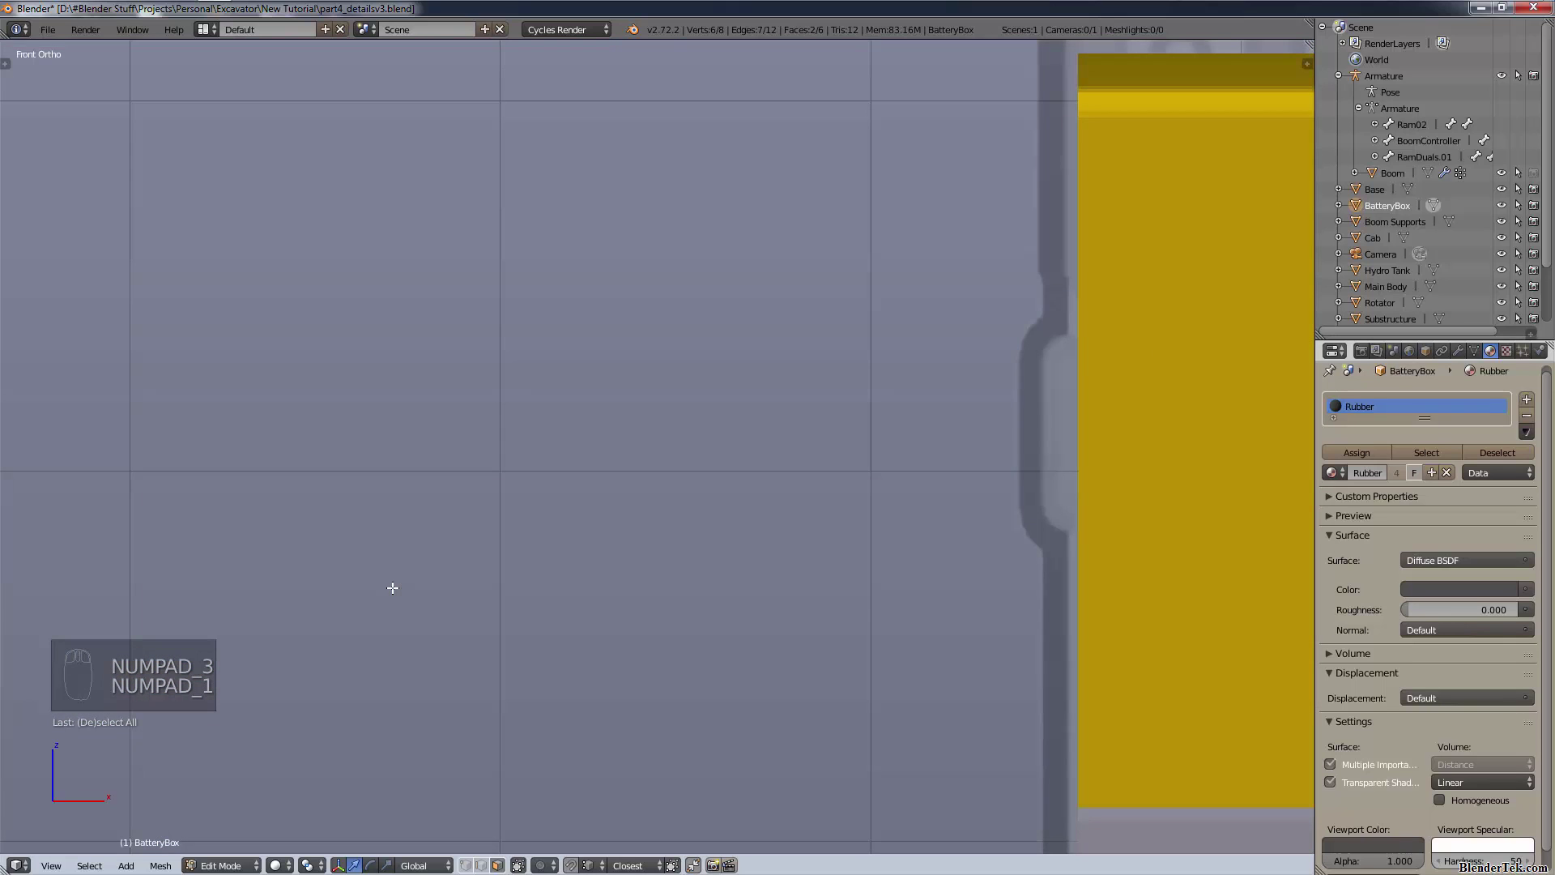
pyautogui.press('KP_7')
pyautogui.scroll(-6, 899, 320)
pyautogui.keyDown('shift'); pyautogui.moveTo(989, 307); pyautogui.dragTo(844, 382, button='middle'); pyautogui.keyUp('shift')
pyautogui.scroll(3, 939, 352)
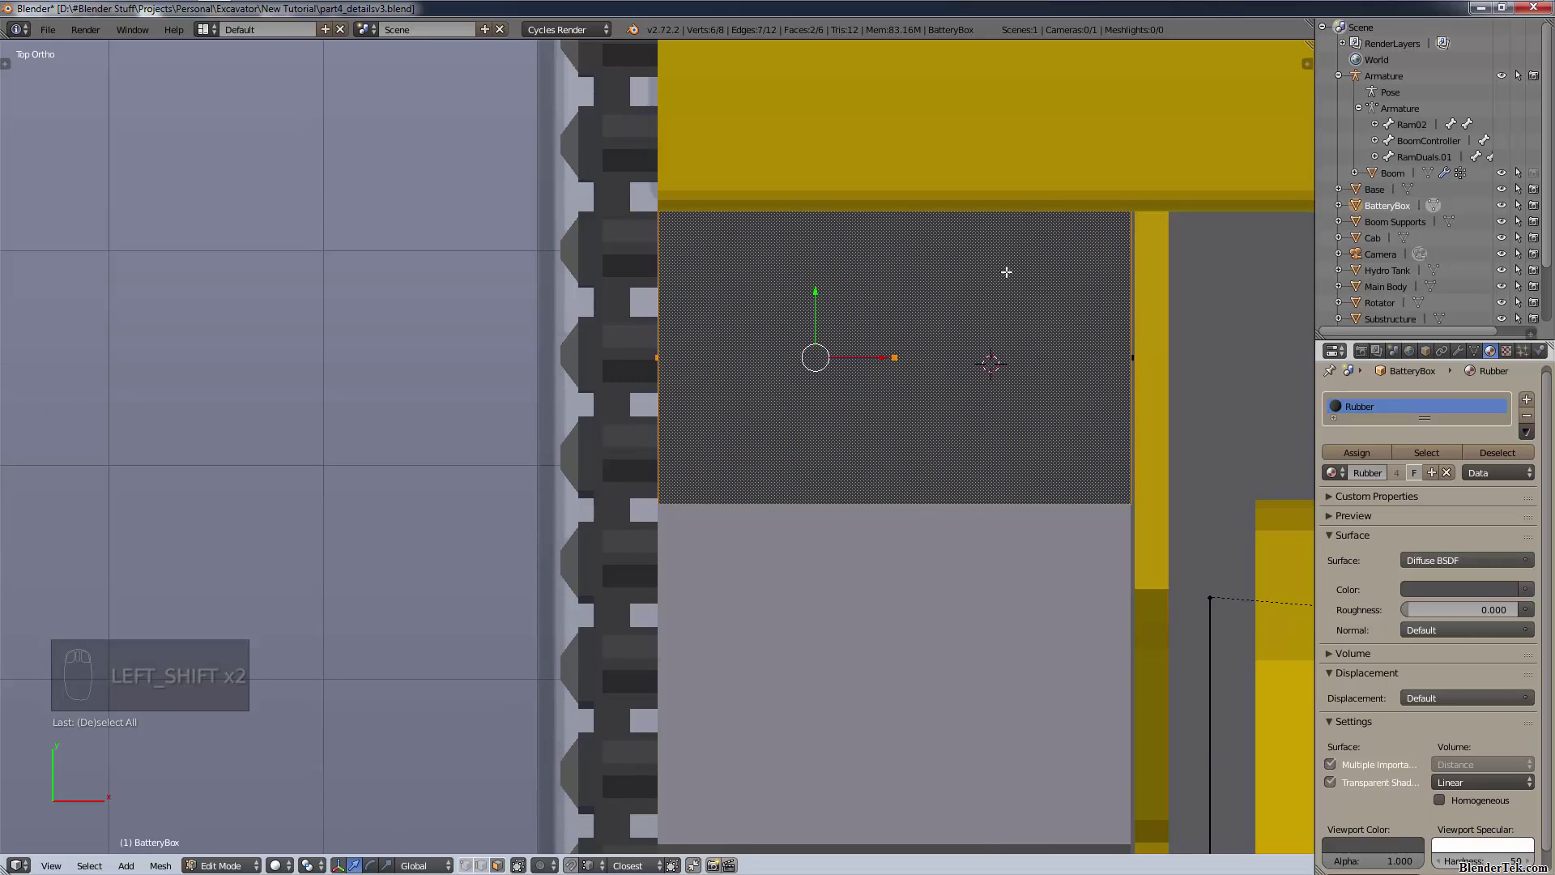
pyautogui.click(974, 265)
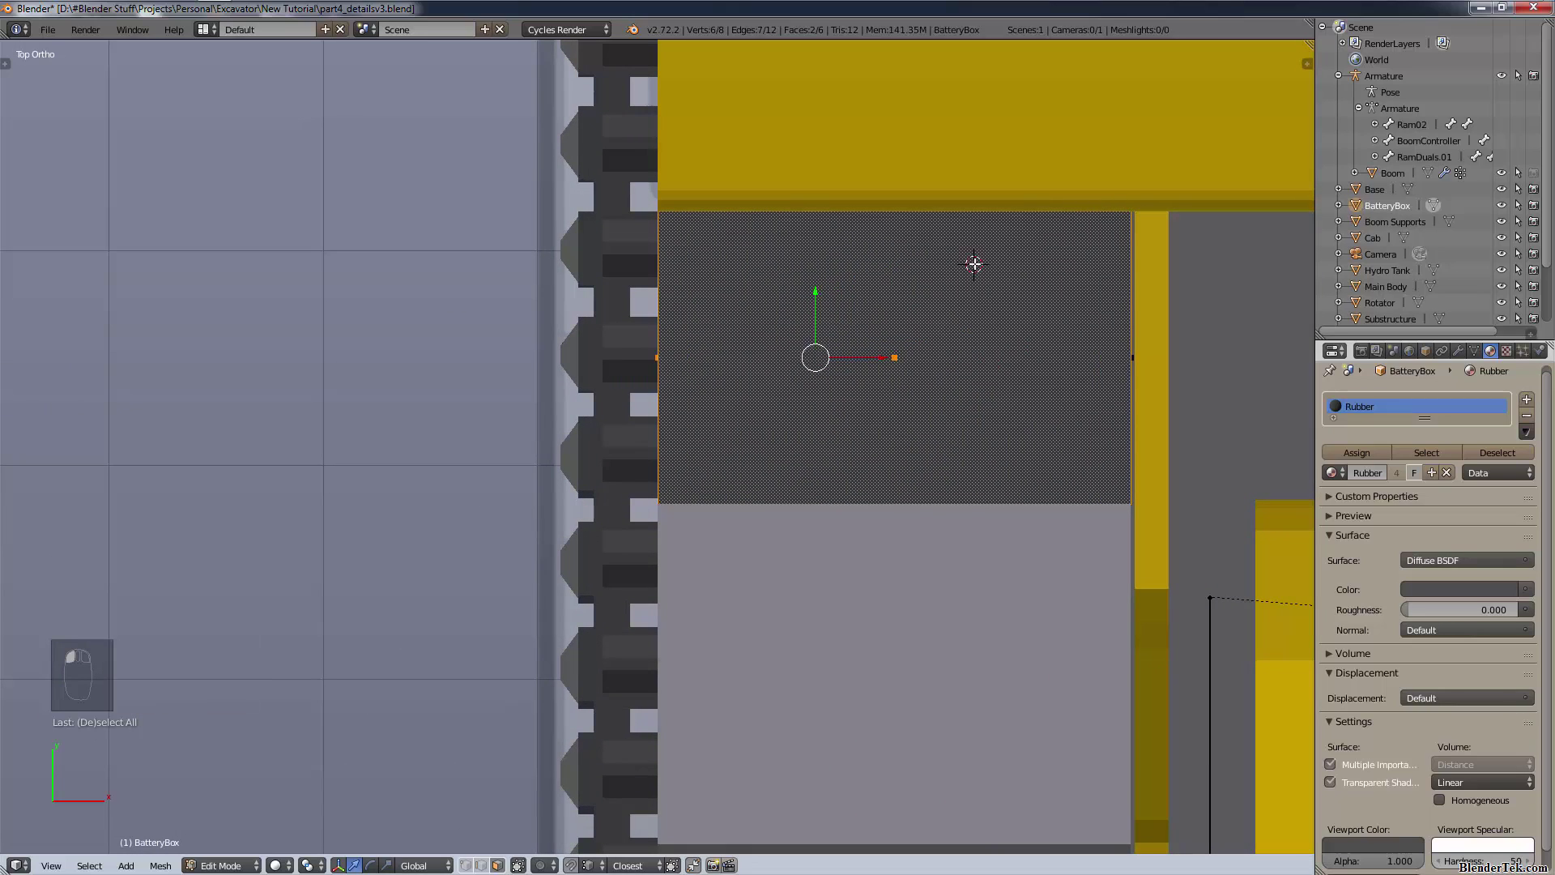
# - Add a circle to the BatteryBox mesh at the 3D cursor and display the model as wireframe in left view
pyautogui.press('KP_1')
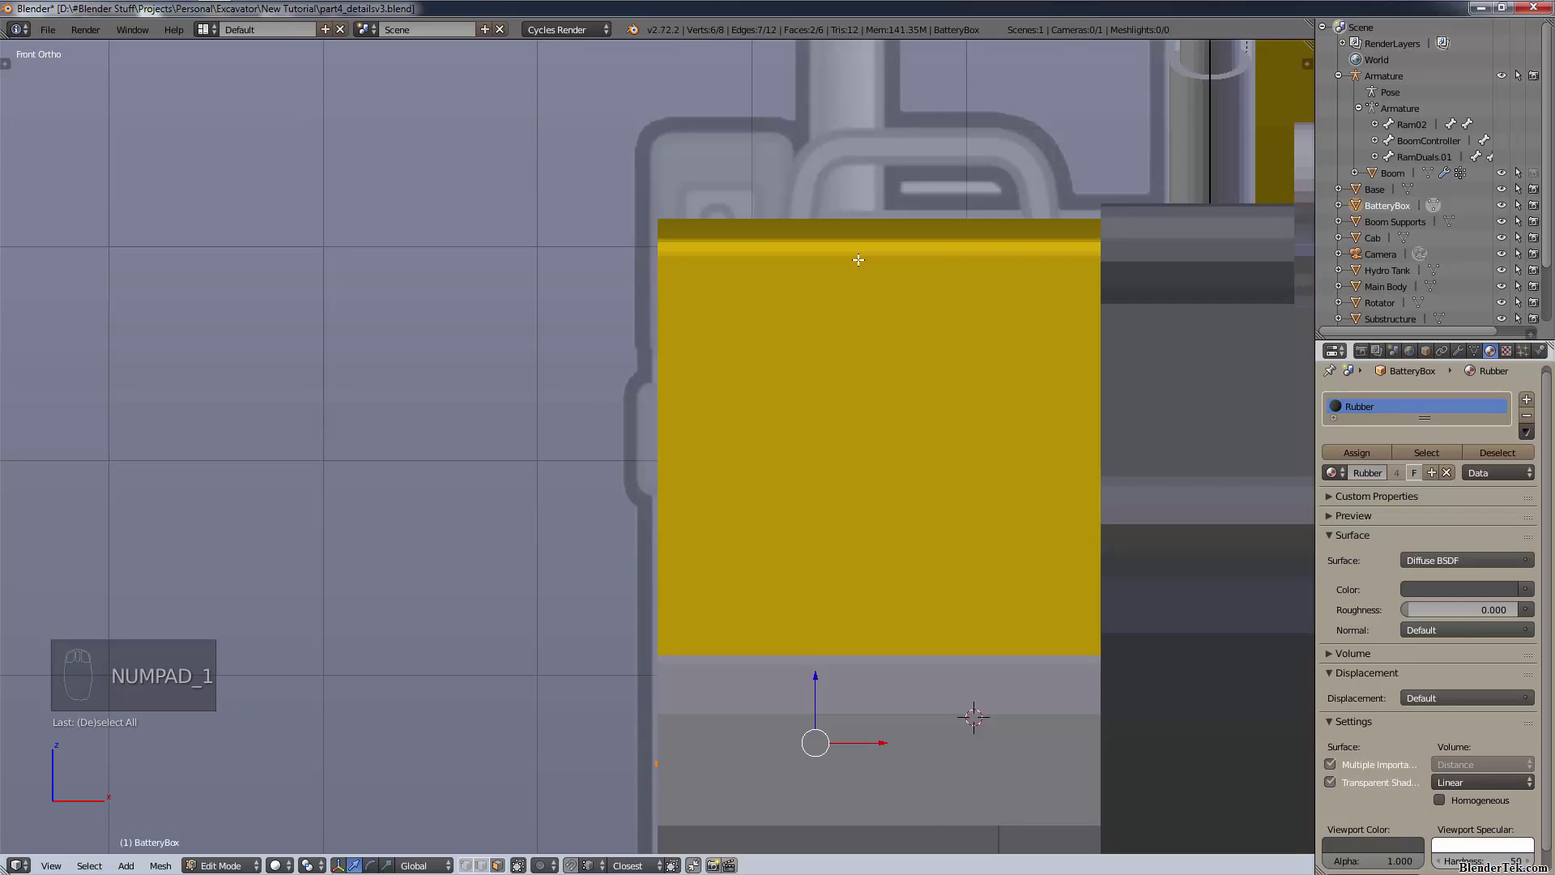
pyautogui.press('KP_3')
pyautogui.press('ctrl+KP_3')
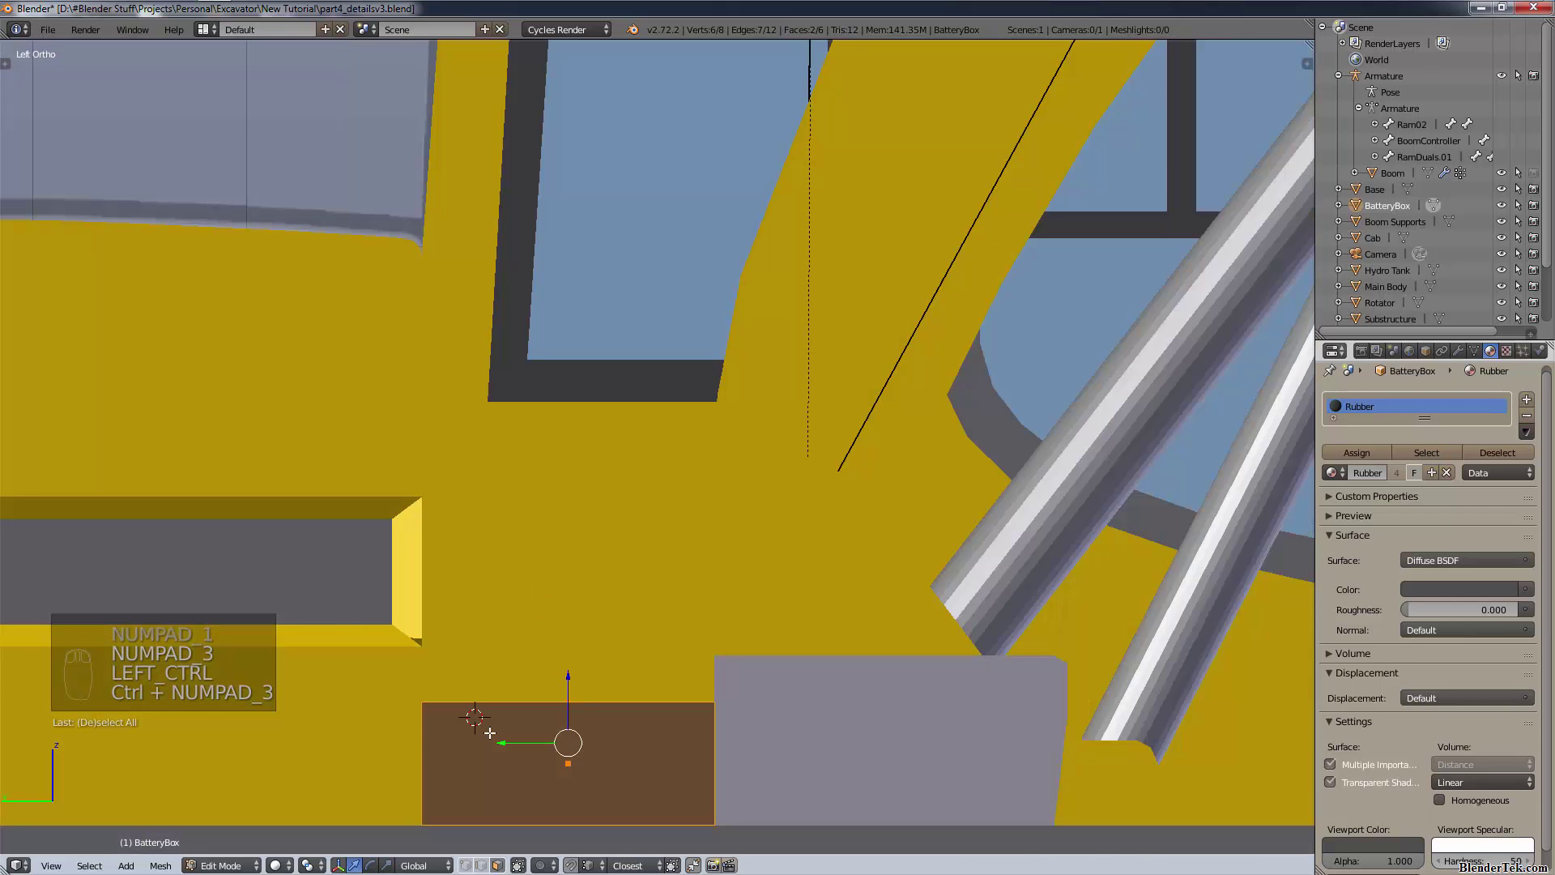
pyautogui.scroll(4, 566, 644)
pyautogui.keyDown('shift'); pyautogui.moveTo(518, 684); pyautogui.dragTo(702, 147, button='middle'); pyautogui.keyUp('shift')
pyautogui.scroll(4, 458, 435)
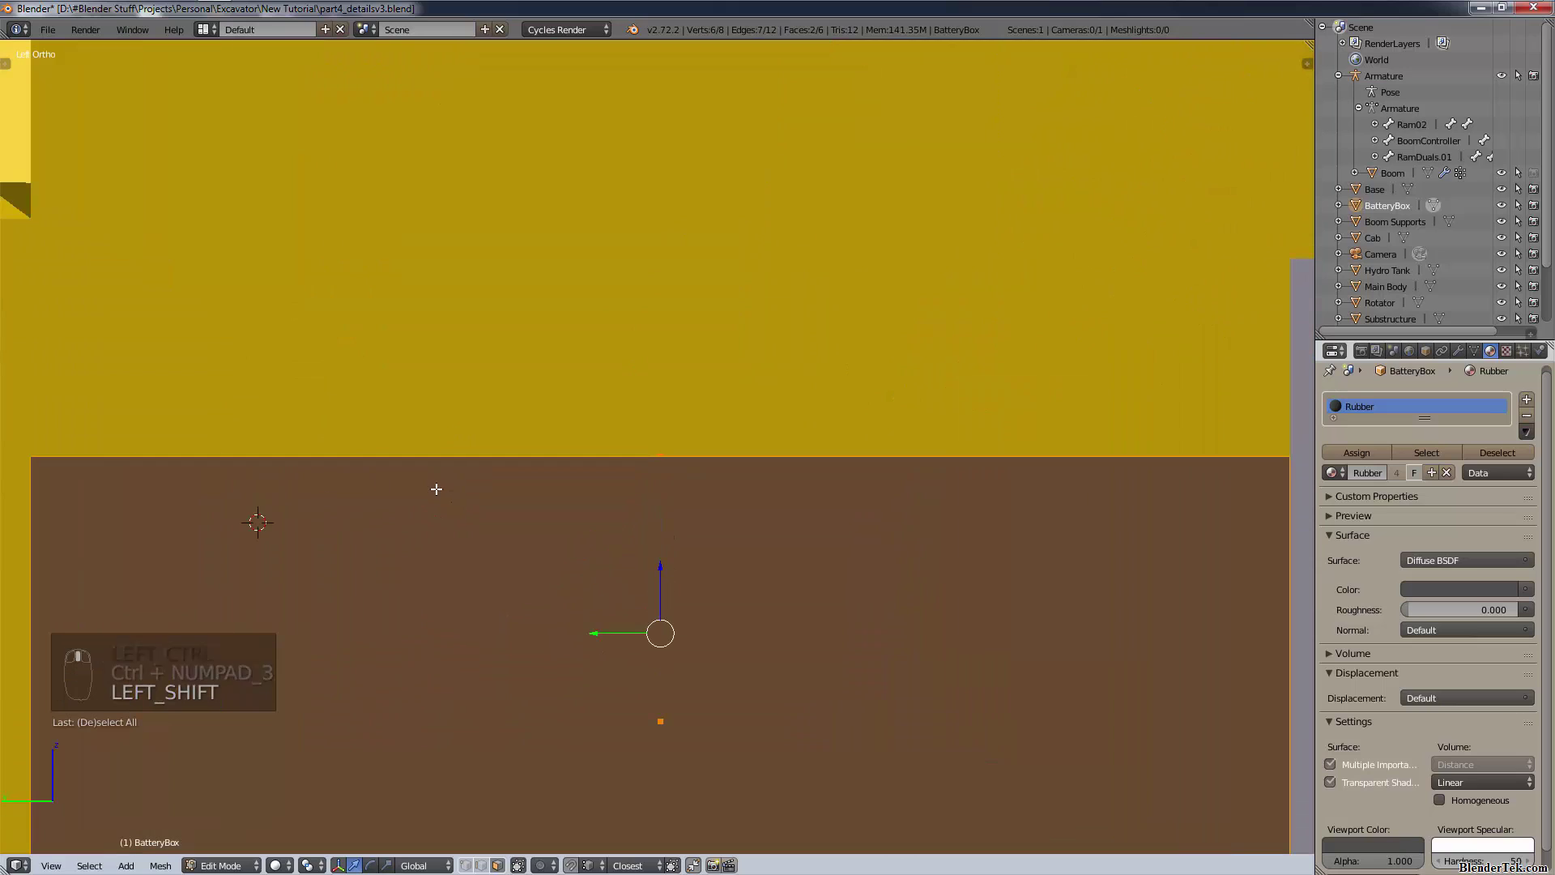
pyautogui.hotkey('shift', 'a')
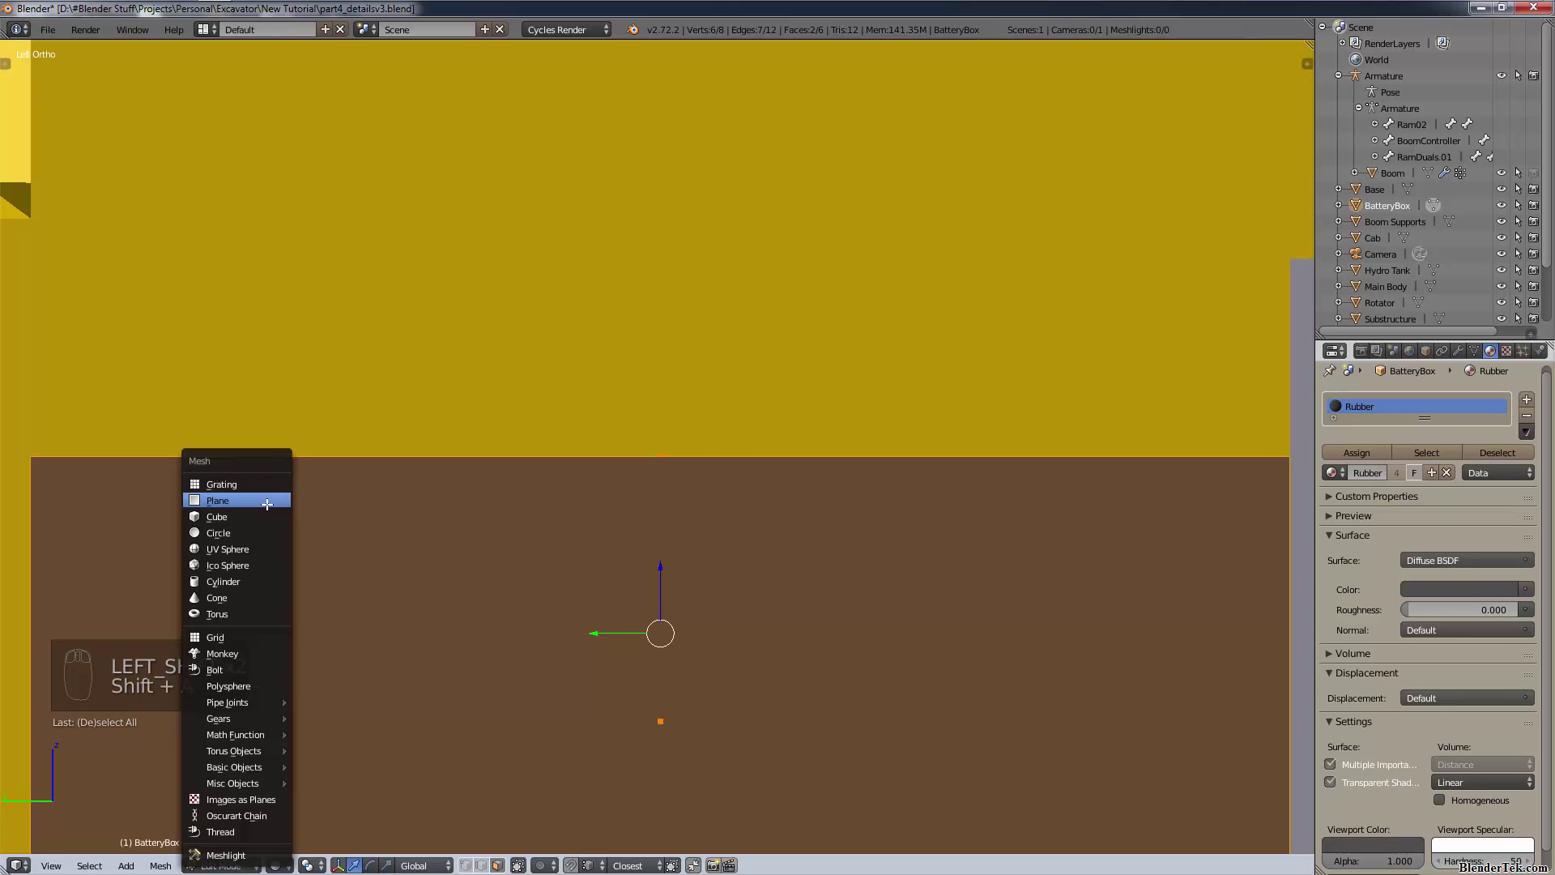
pyautogui.click(243, 532)
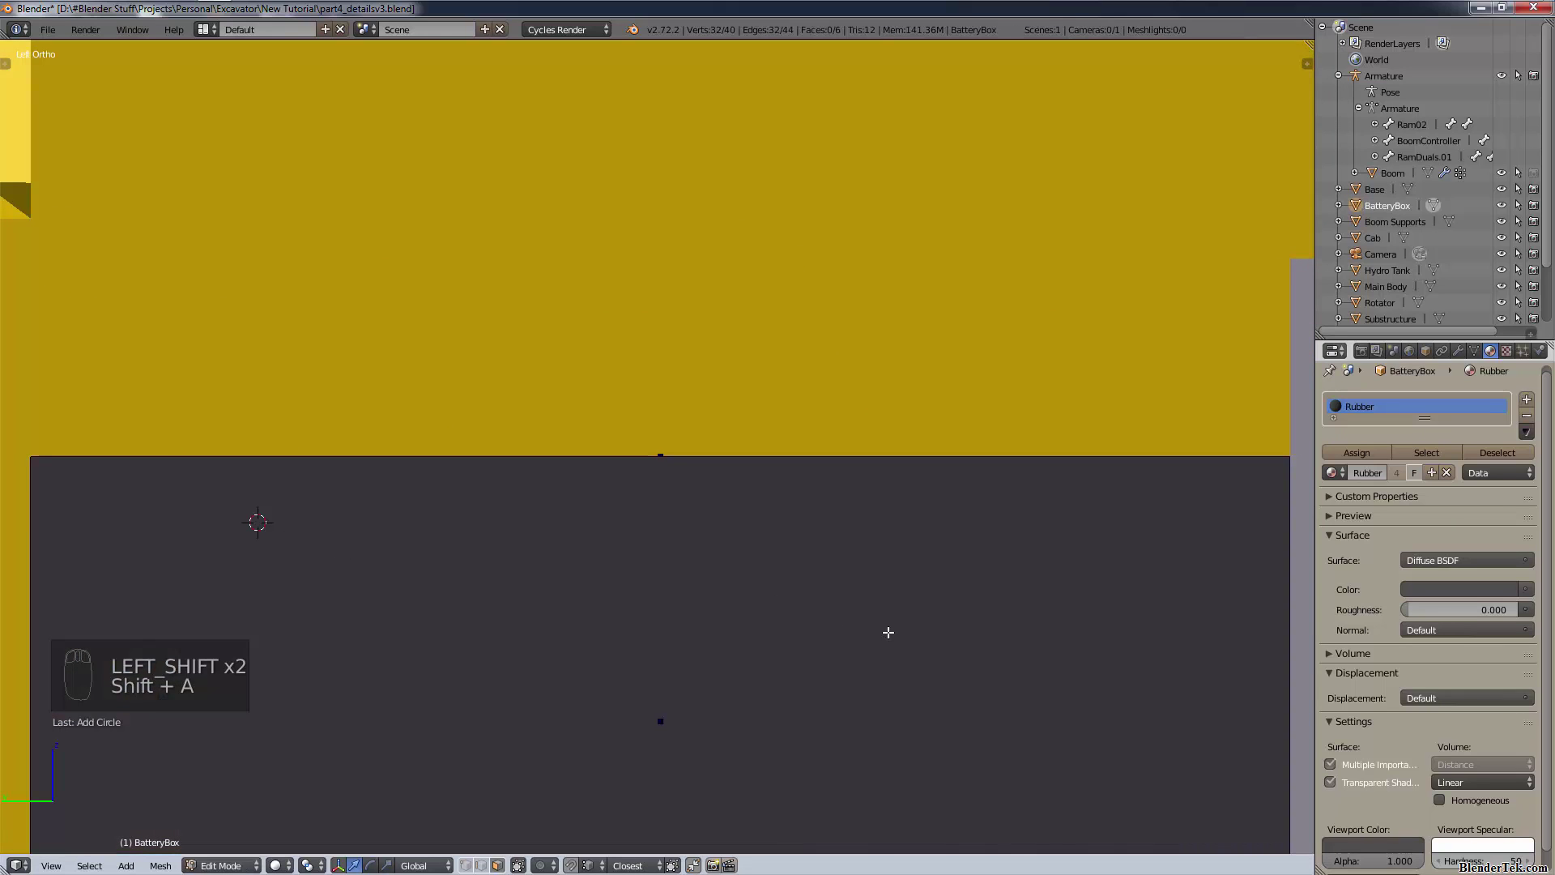
pyautogui.press('s')
pyautogui.scroll(-5, 370, 520)
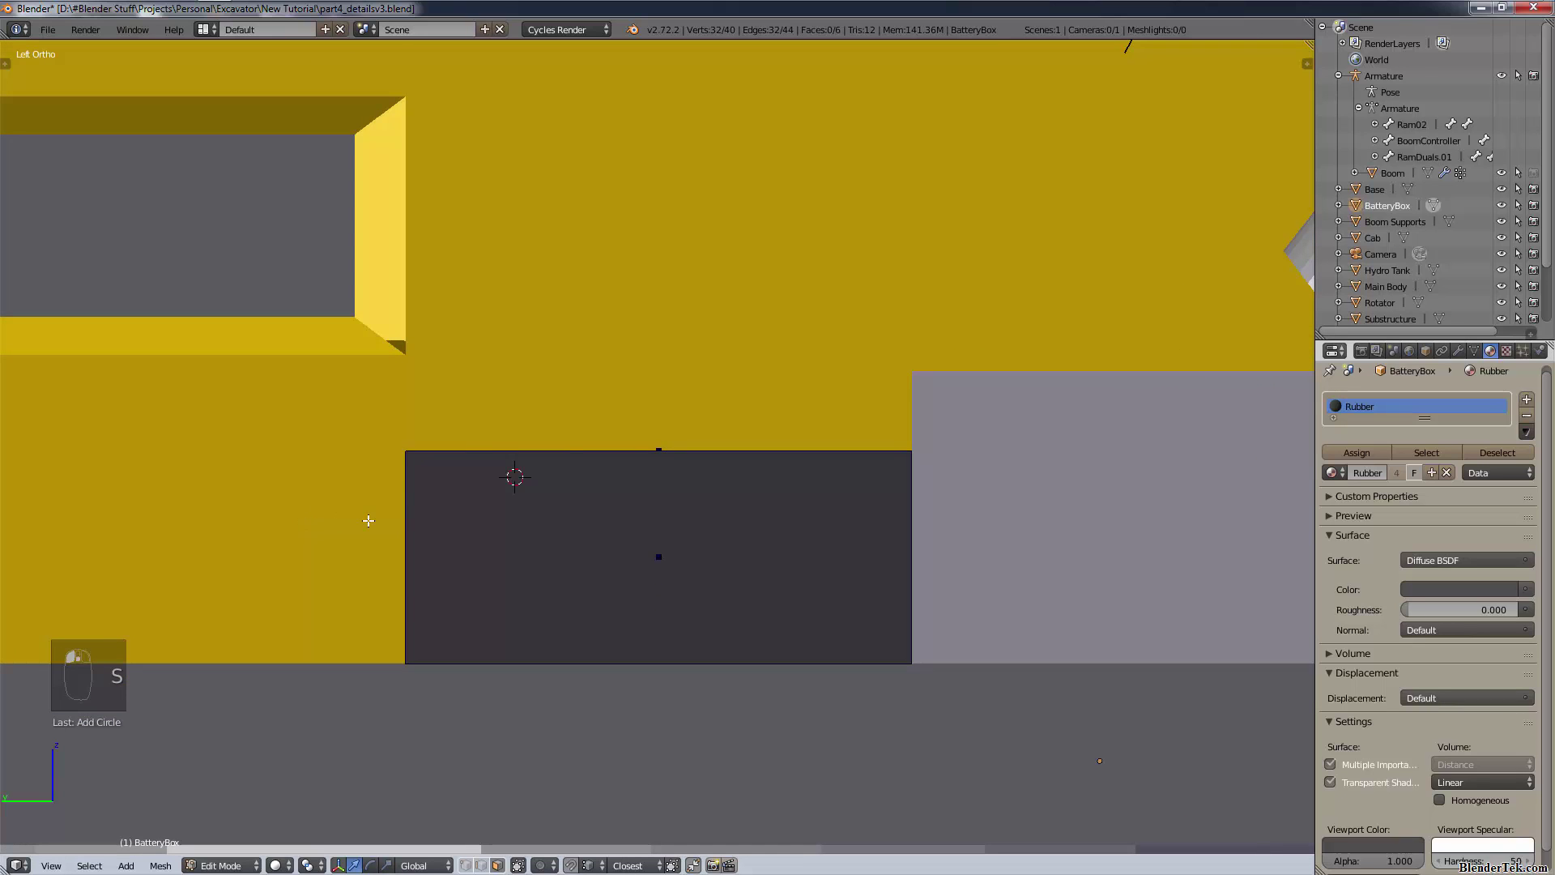
pyautogui.press('z')
pyautogui.click(532, 514)
pyautogui.press('s')
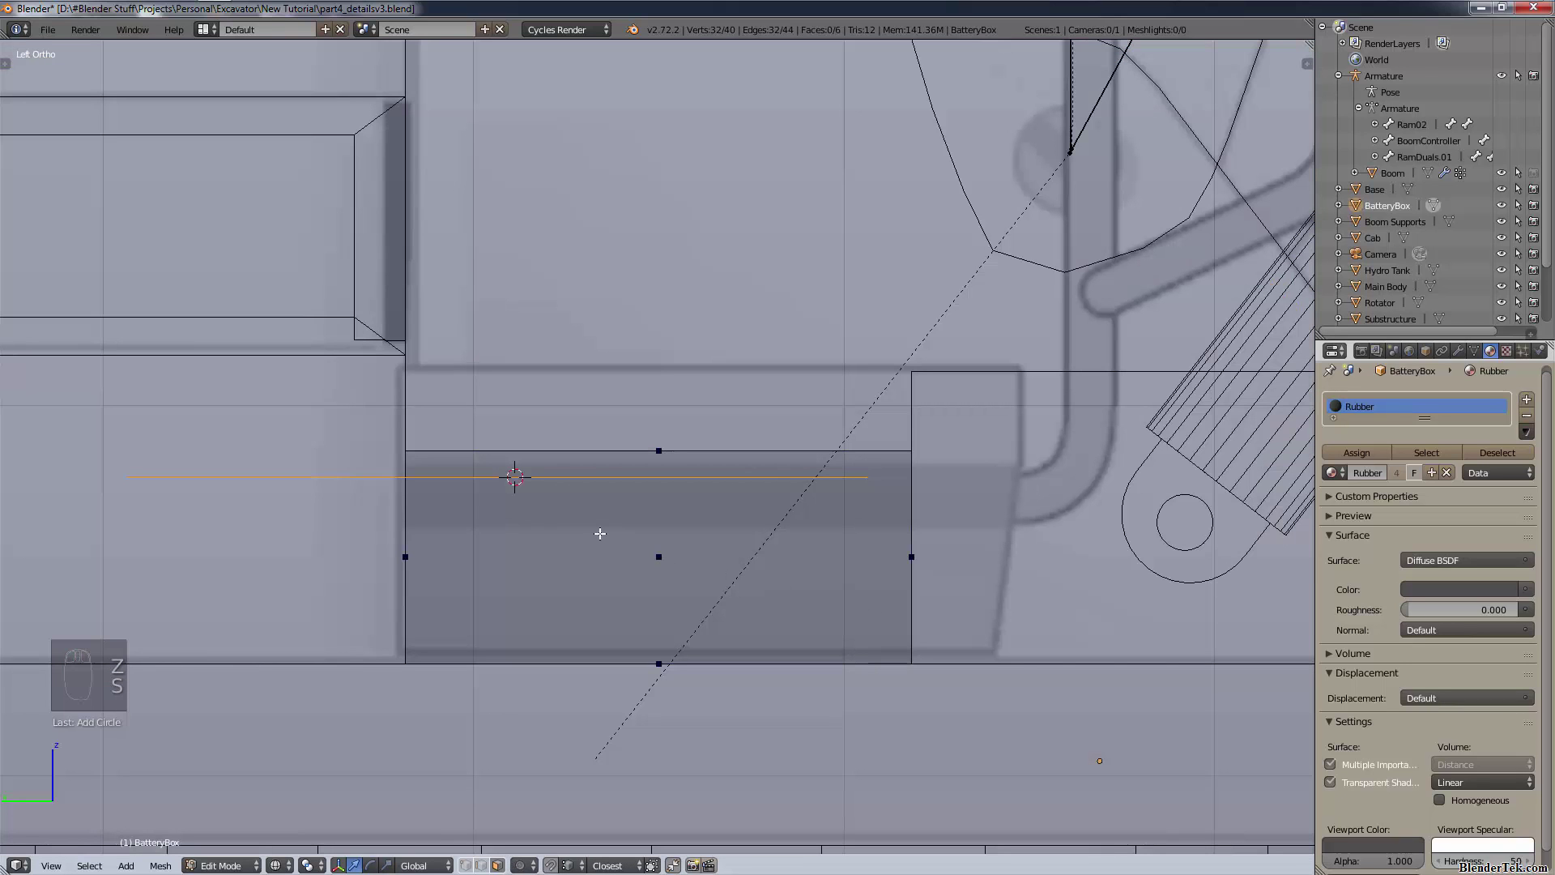
pyautogui.press('s')
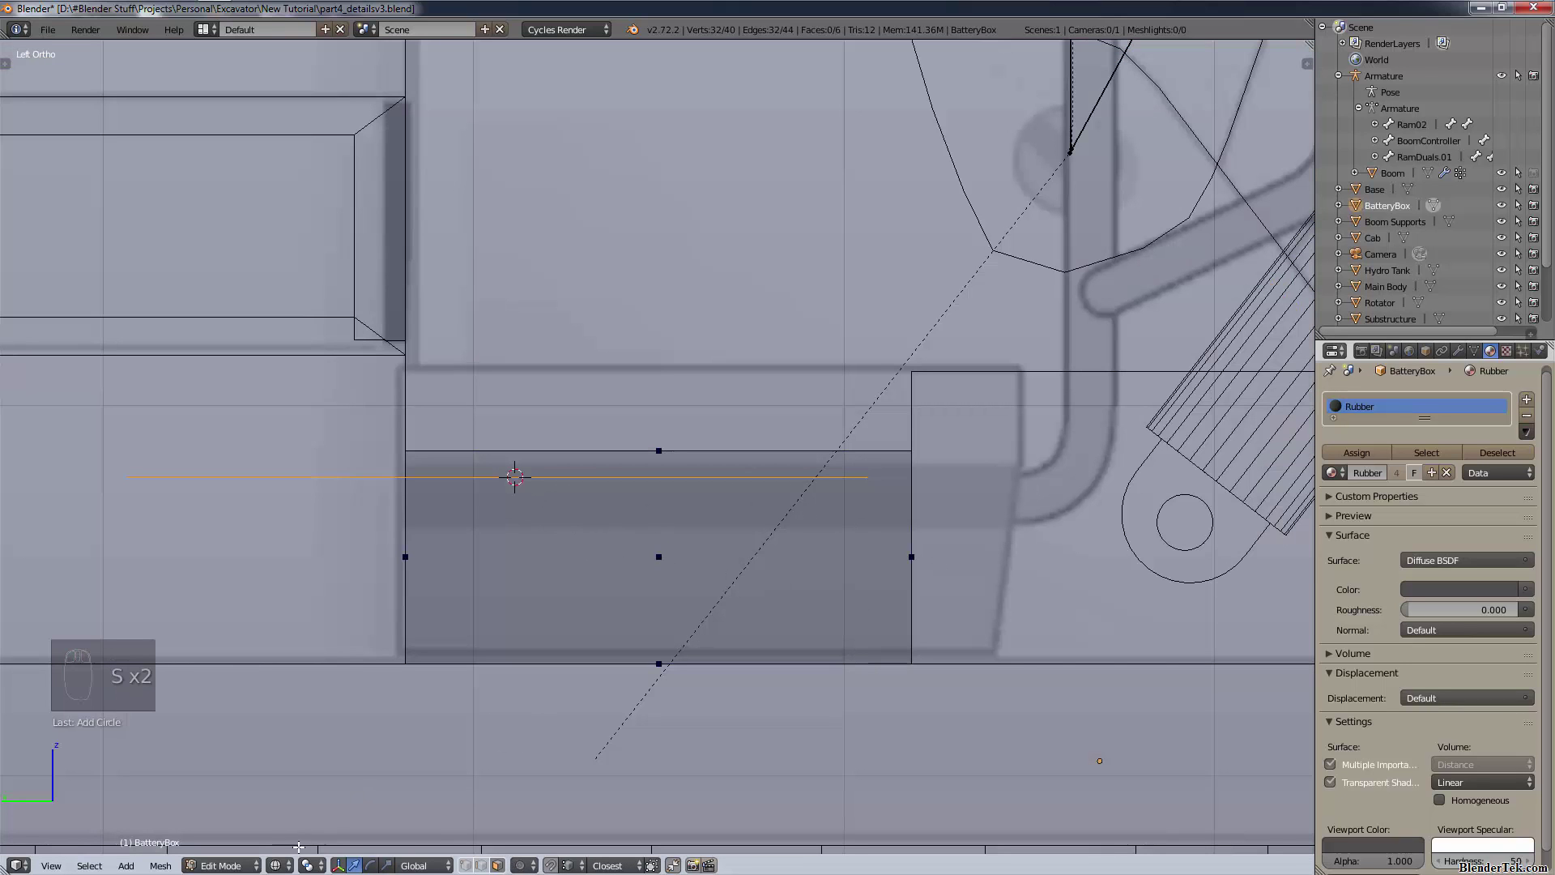
pyautogui.click(243, 865)
pyautogui.click(230, 846)
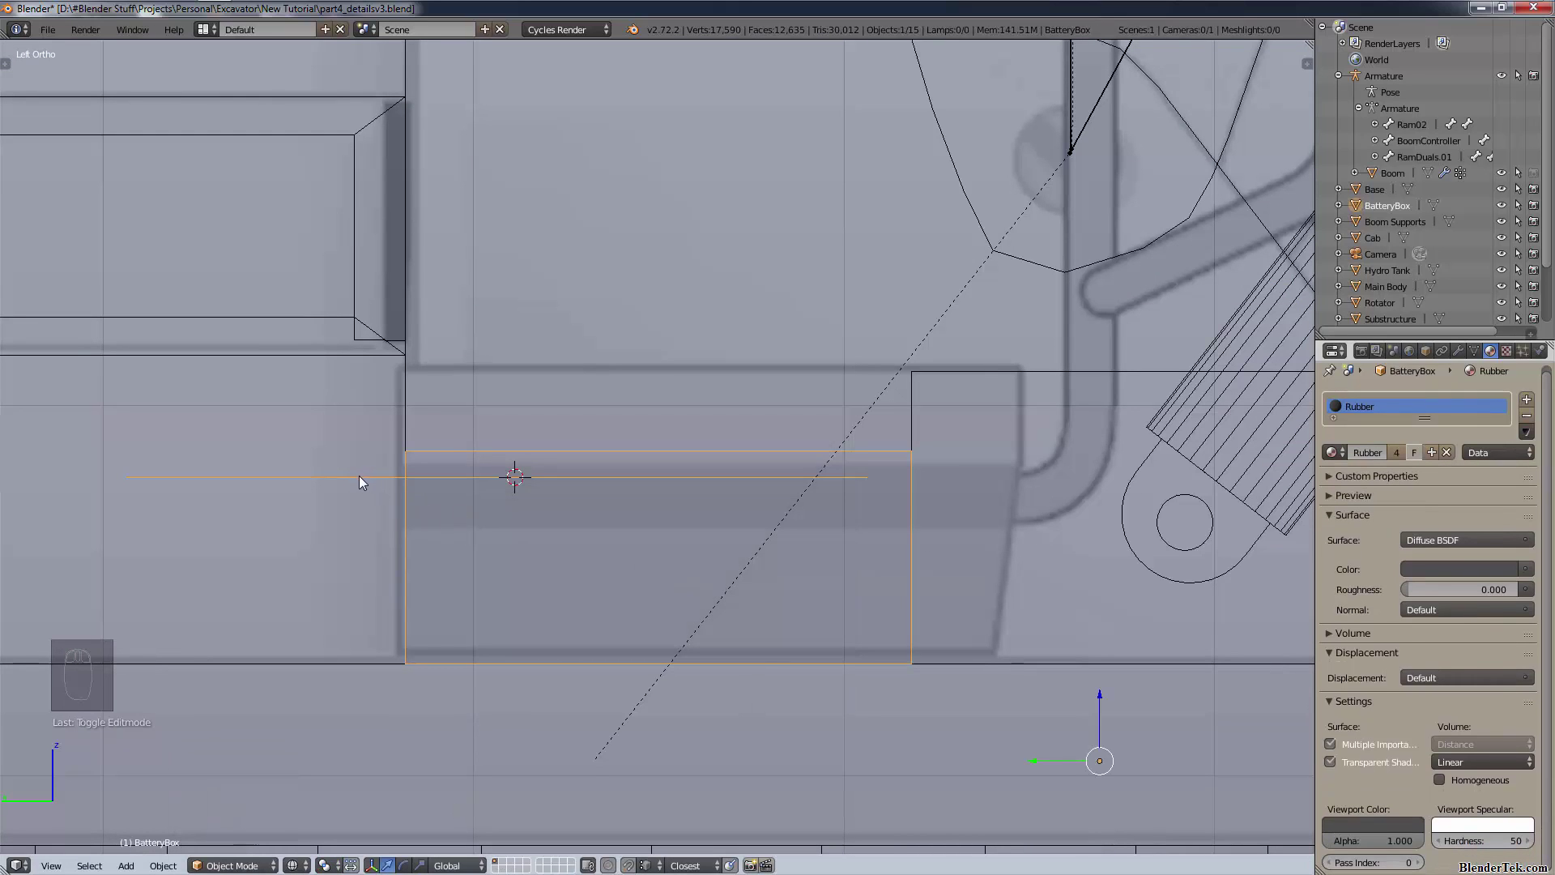
pyautogui.click(235, 864)
pyautogui.click(230, 828)
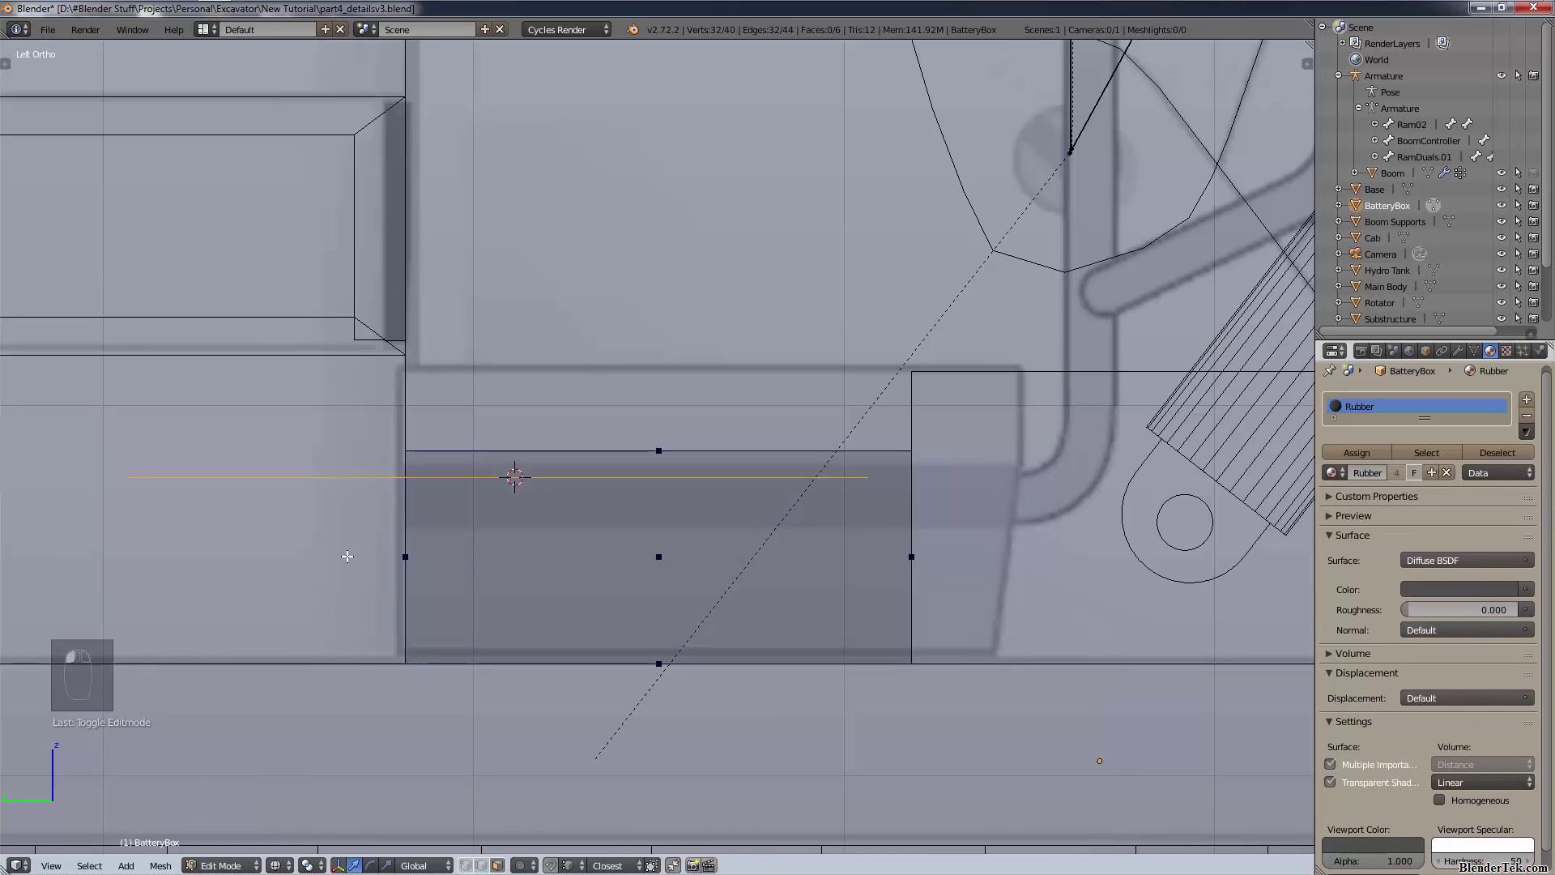
# - Separate the selected circle from the BatteryBox into its own object and rename it BatteryPos
pyautogui.press('p')
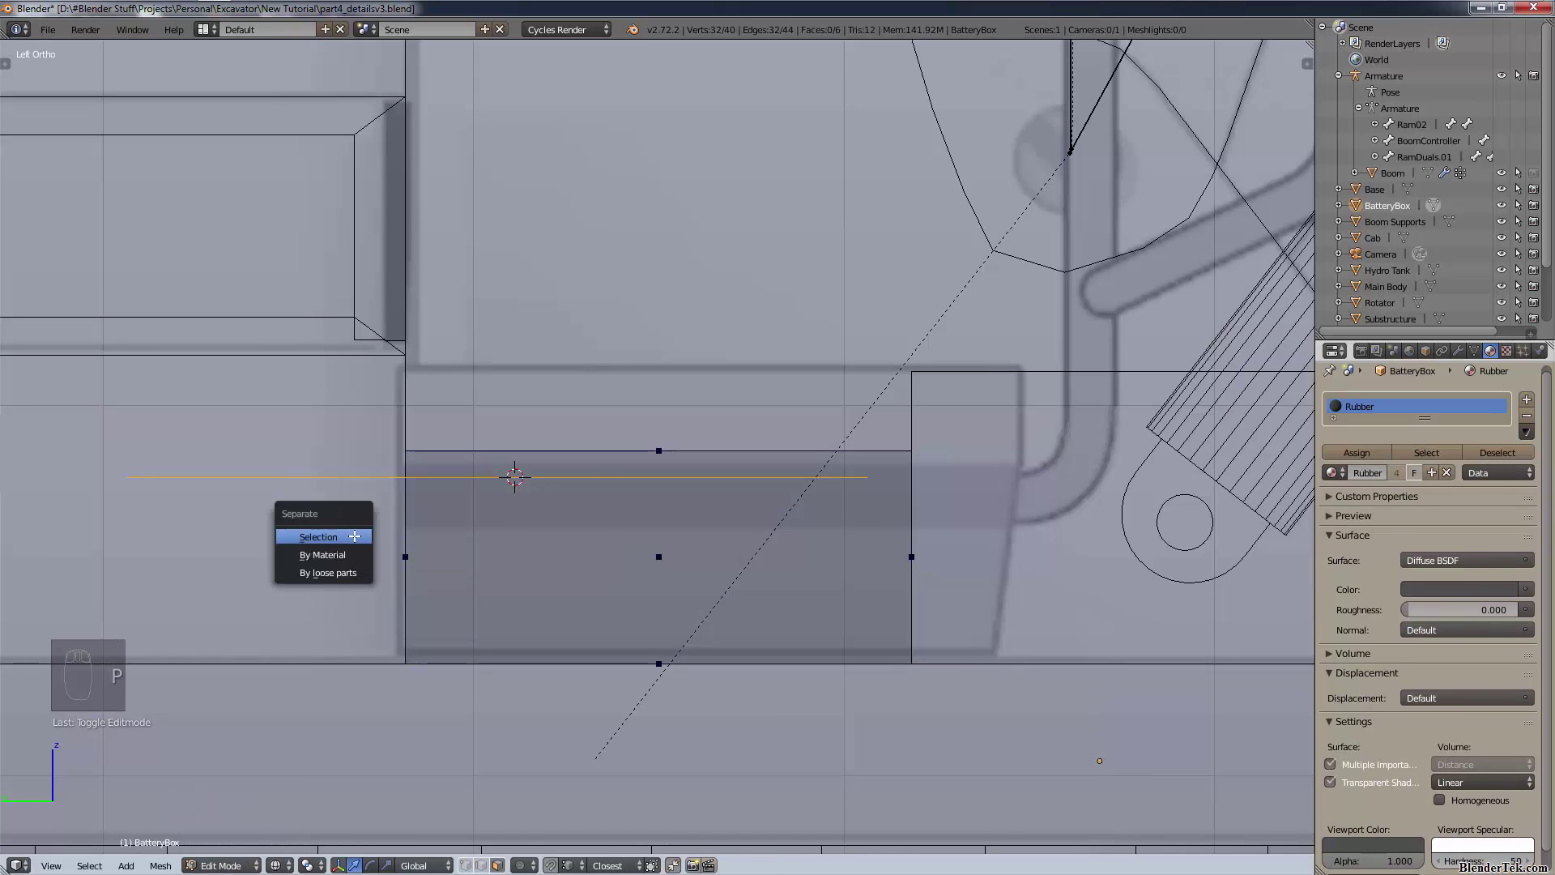
pyautogui.click(355, 537)
pyautogui.doubleClick(1394, 222)
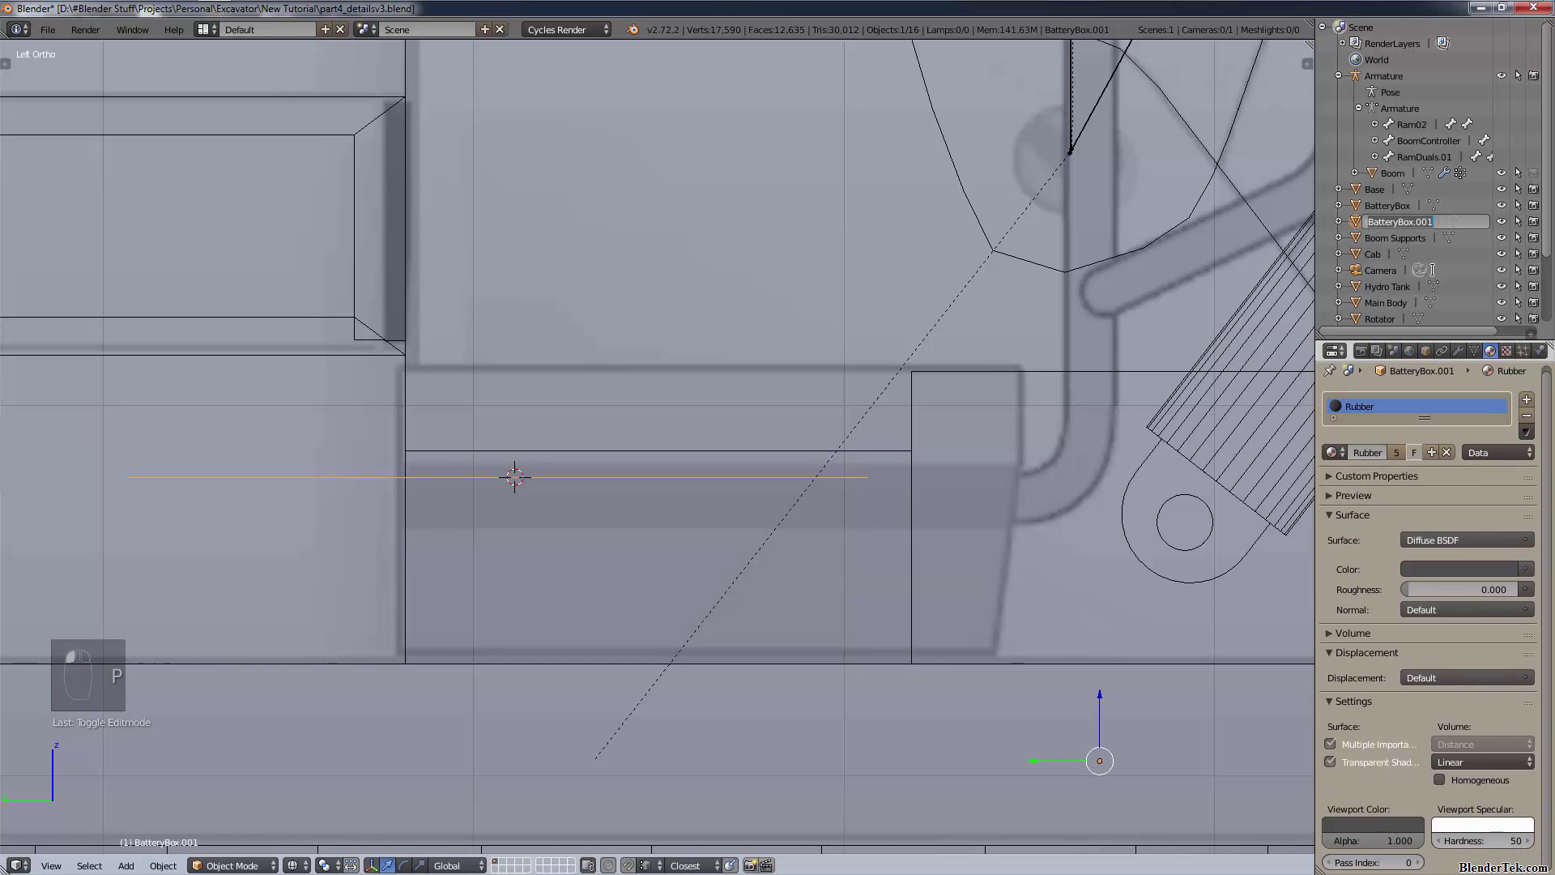
pyautogui.press('End')
pyautogui.press('BackSpace')
pyautogui.press('BackSpace')
pyautogui.press('BackSpace')
pyautogui.press('BackSpace')
pyautogui.write('P')
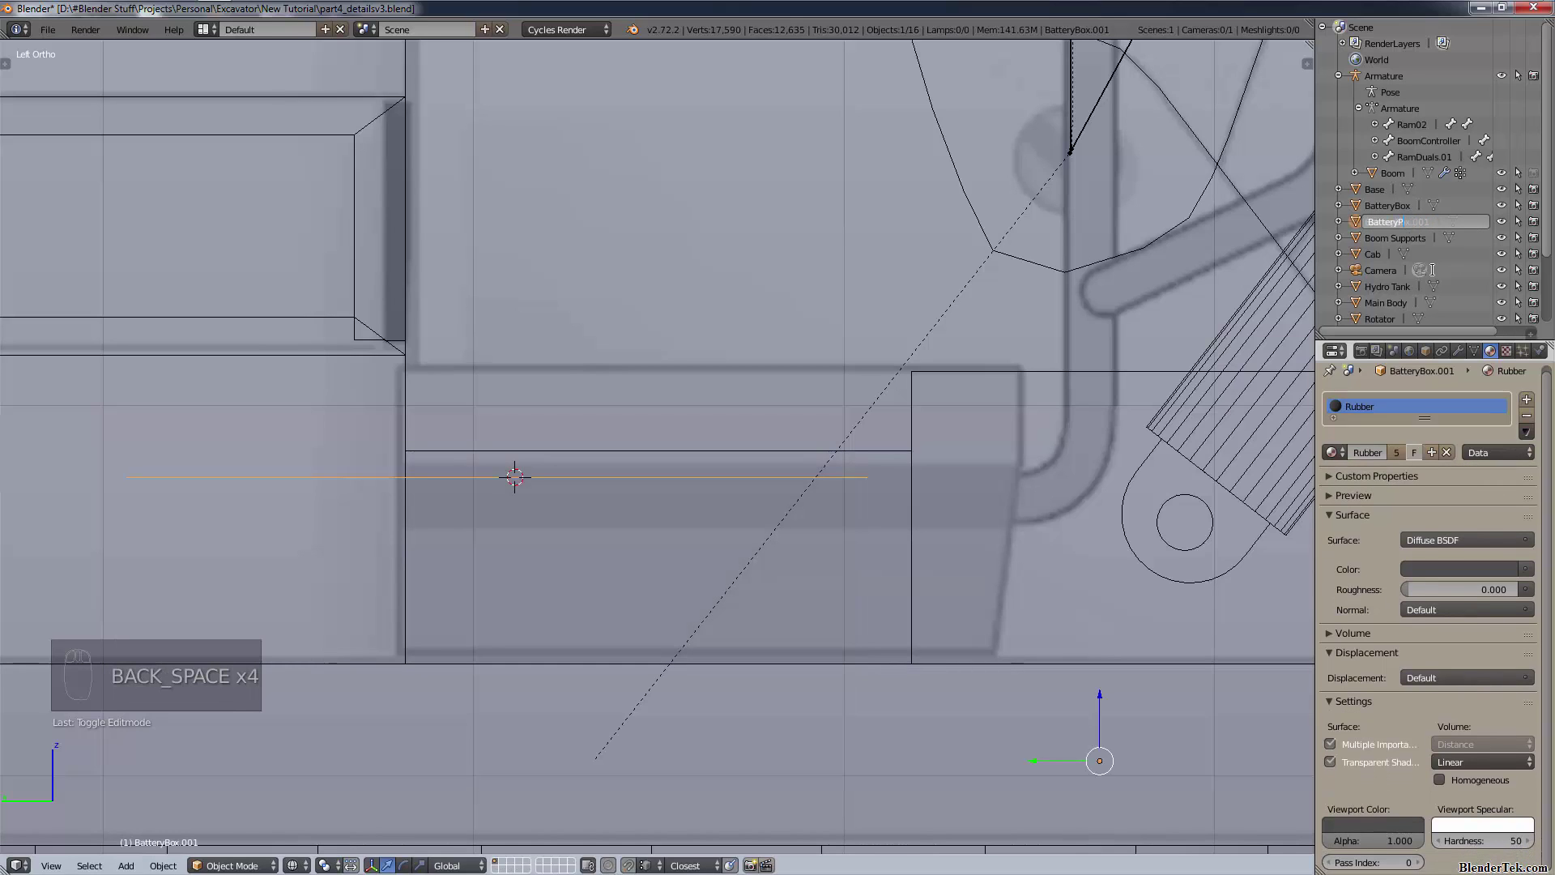
pyautogui.write('os')
pyautogui.press('Return')
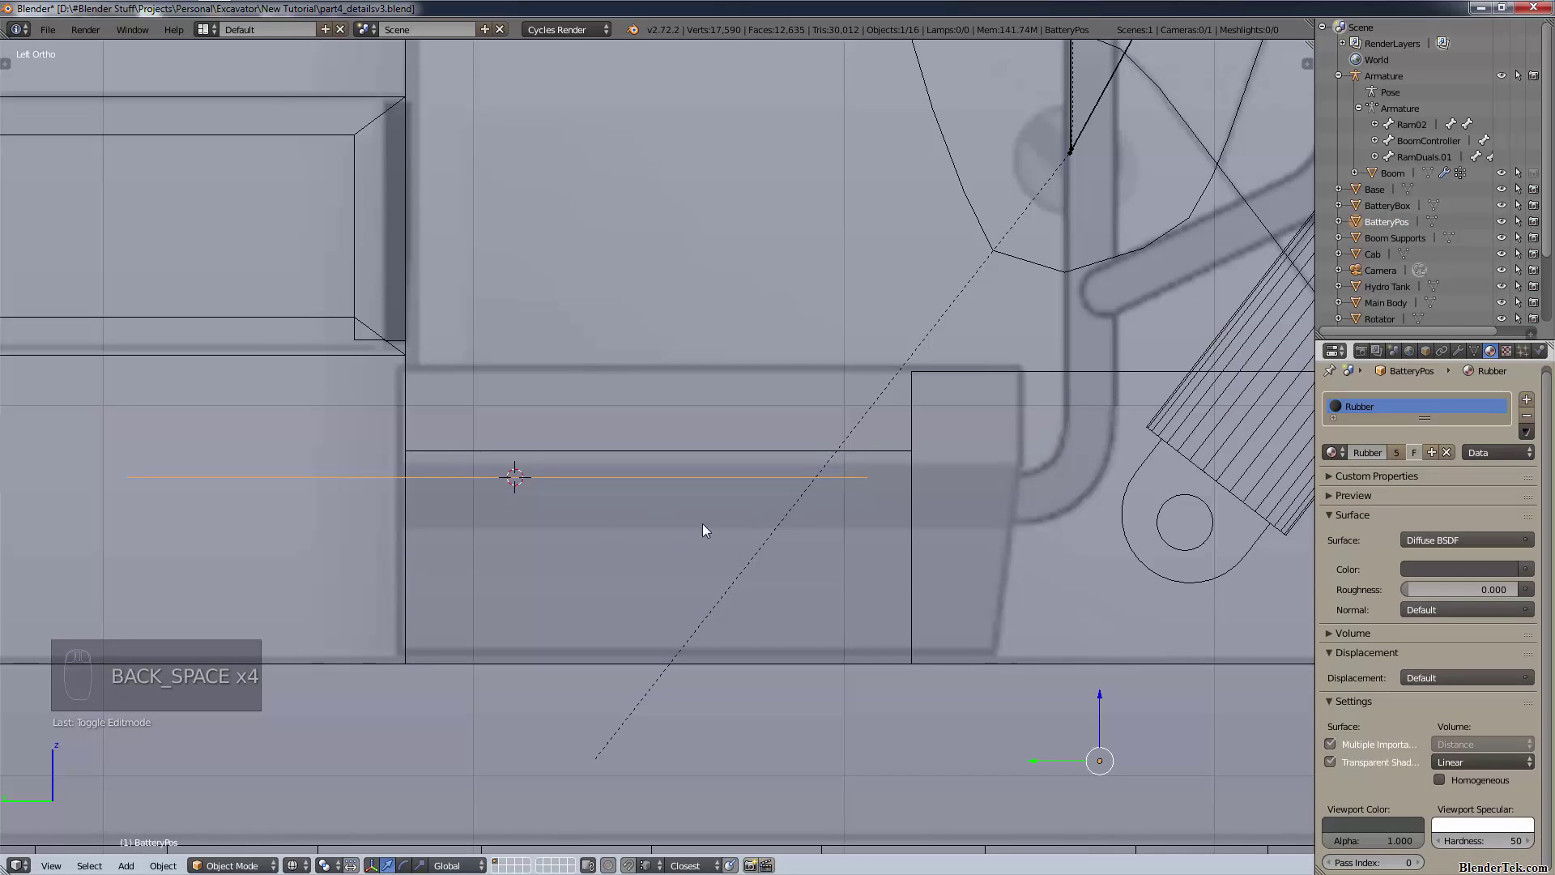
# - Set BatteryPos's origin to its geometry and scale the circle down to the size of a small battery post
pyautogui.press('s')
pyautogui.rightClick(759, 557)
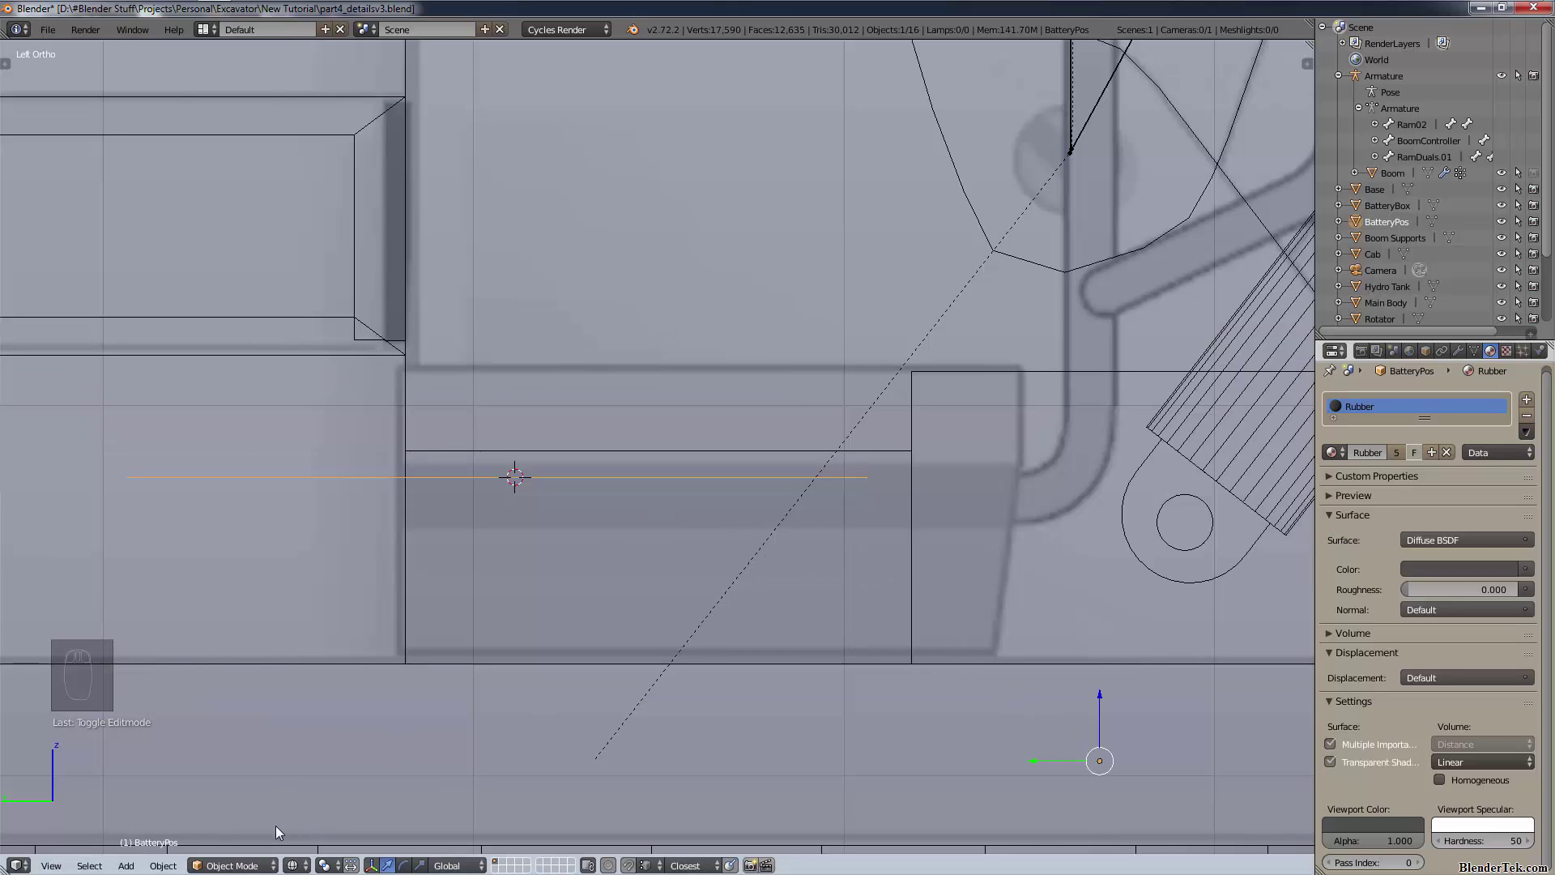
pyautogui.hotkey('ctrl', 'alt', 'shift', 'c')
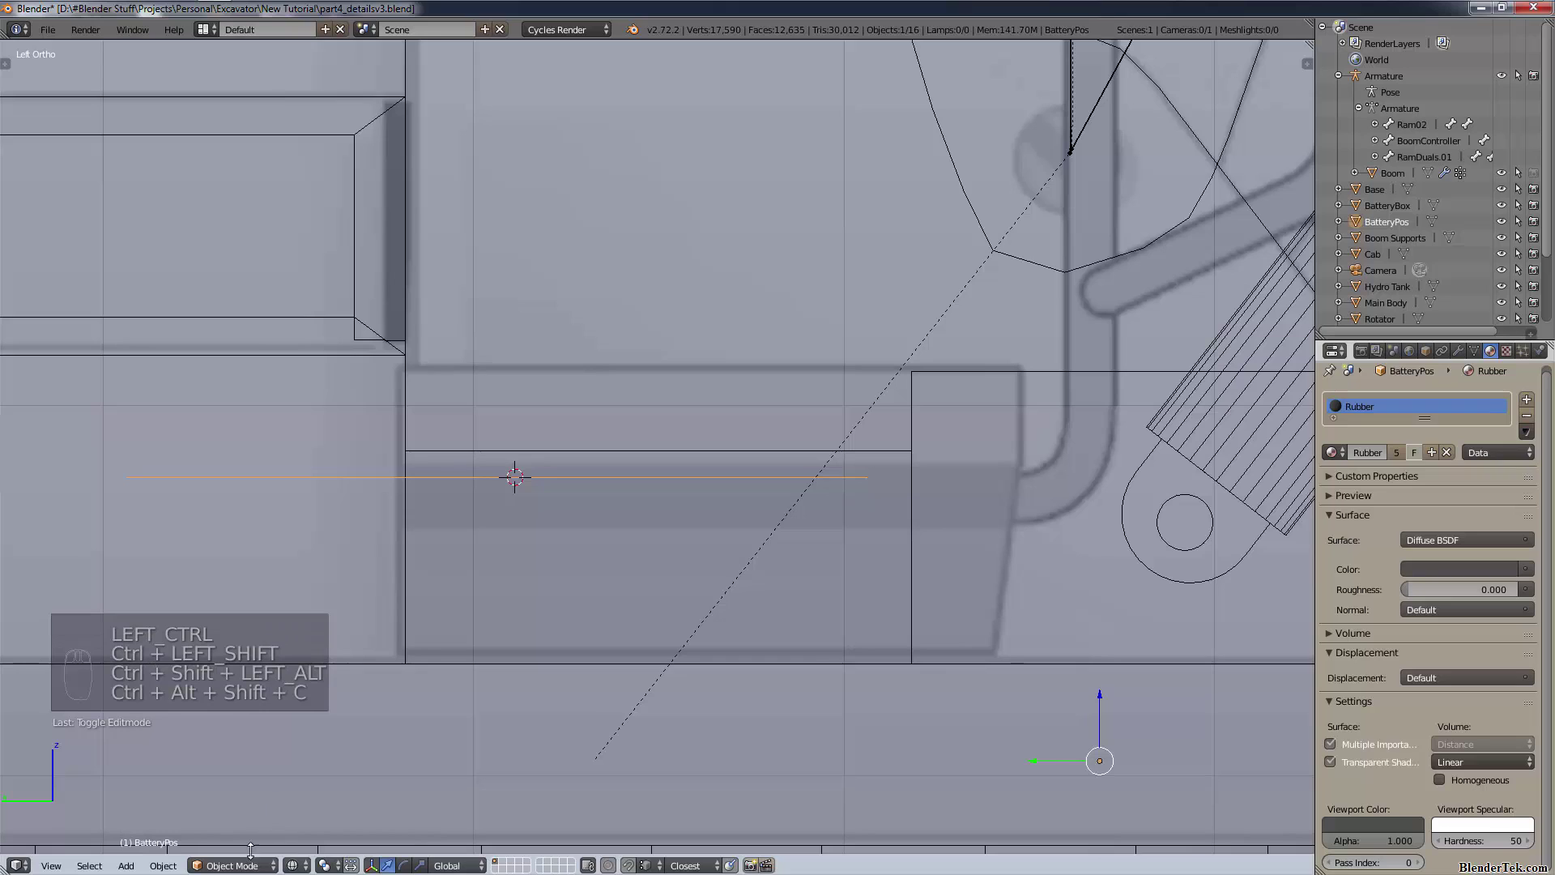
pyautogui.hotkey('ctrl', 'alt', 'shift', 'c')
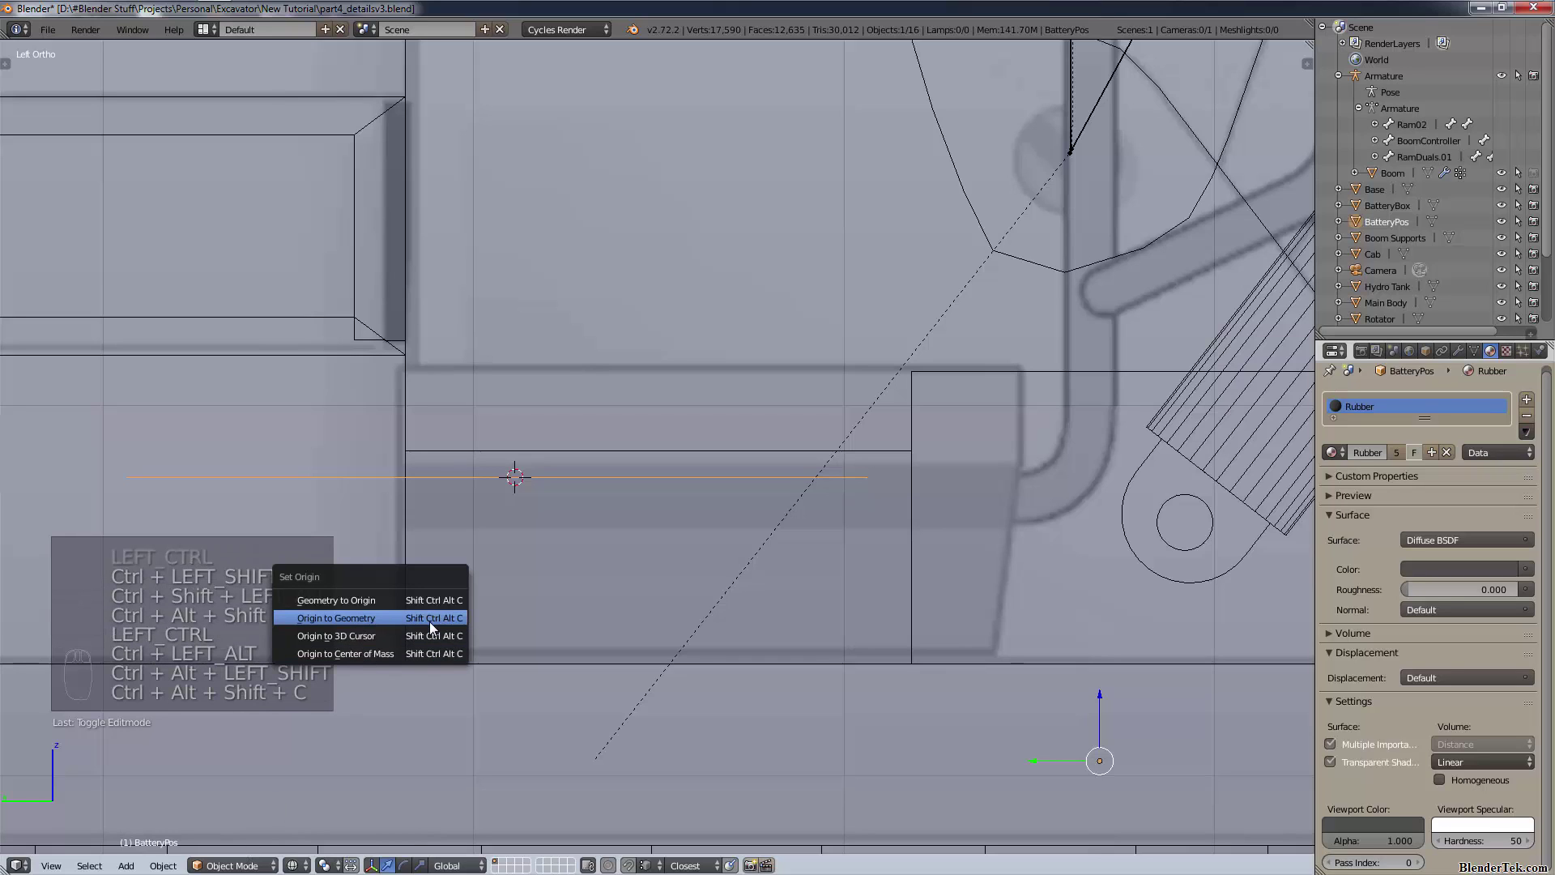
pyautogui.click(429, 621)
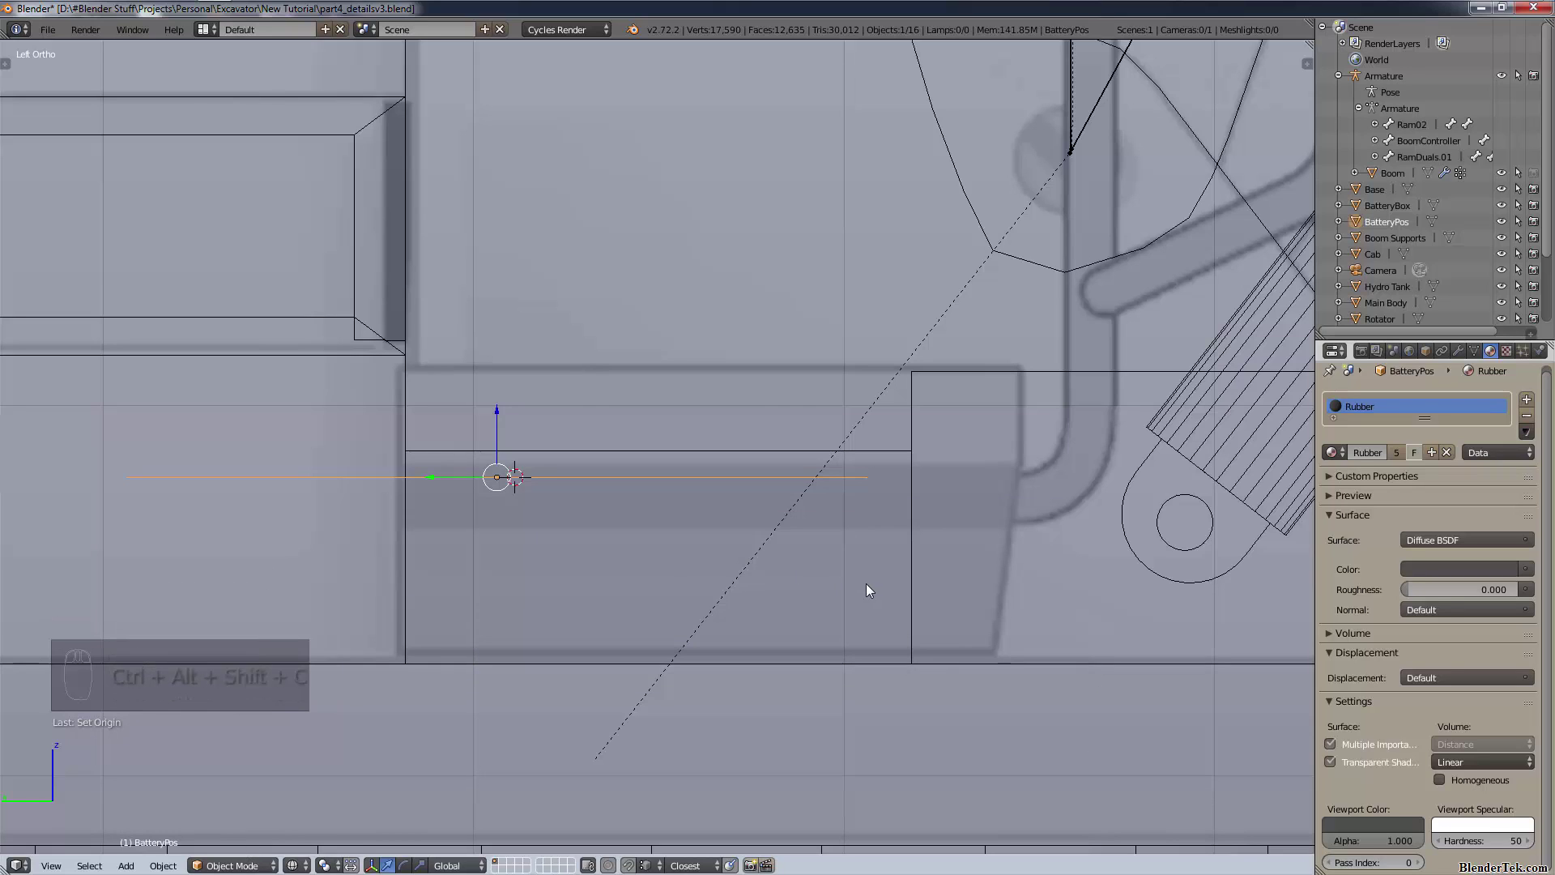
pyautogui.press('s')
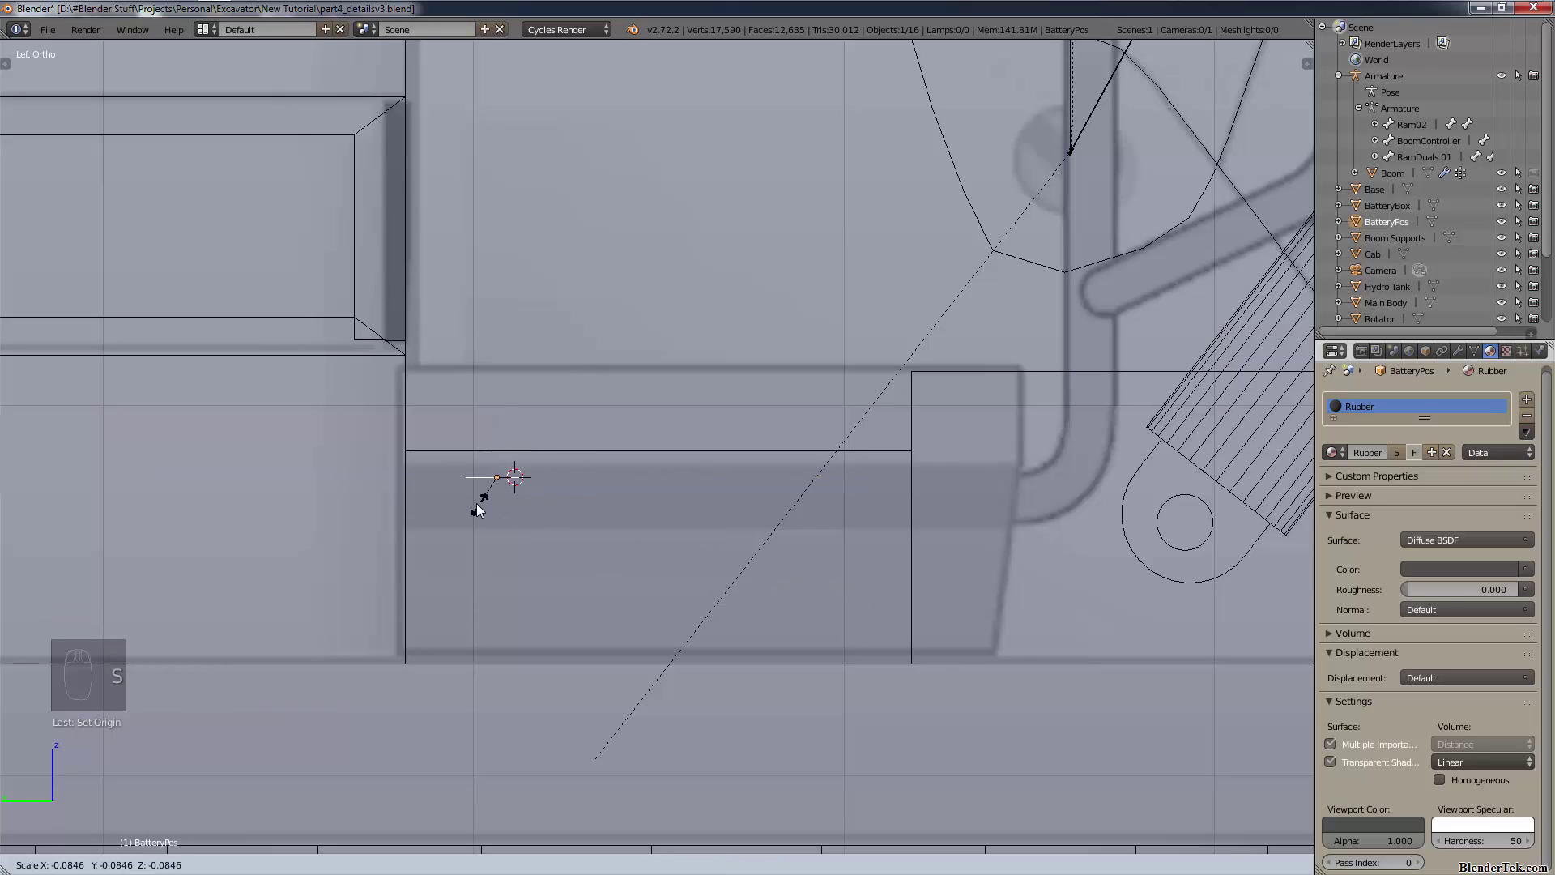
pyautogui.click(489, 489)
# - Enter Edit Mode on BatteryPos, select all of its circle and fill it with a face
pyautogui.keyDown('shift'); pyautogui.moveTo(507, 468); pyautogui.dragTo(559, 500, button='middle'); pyautogui.keyUp('shift')
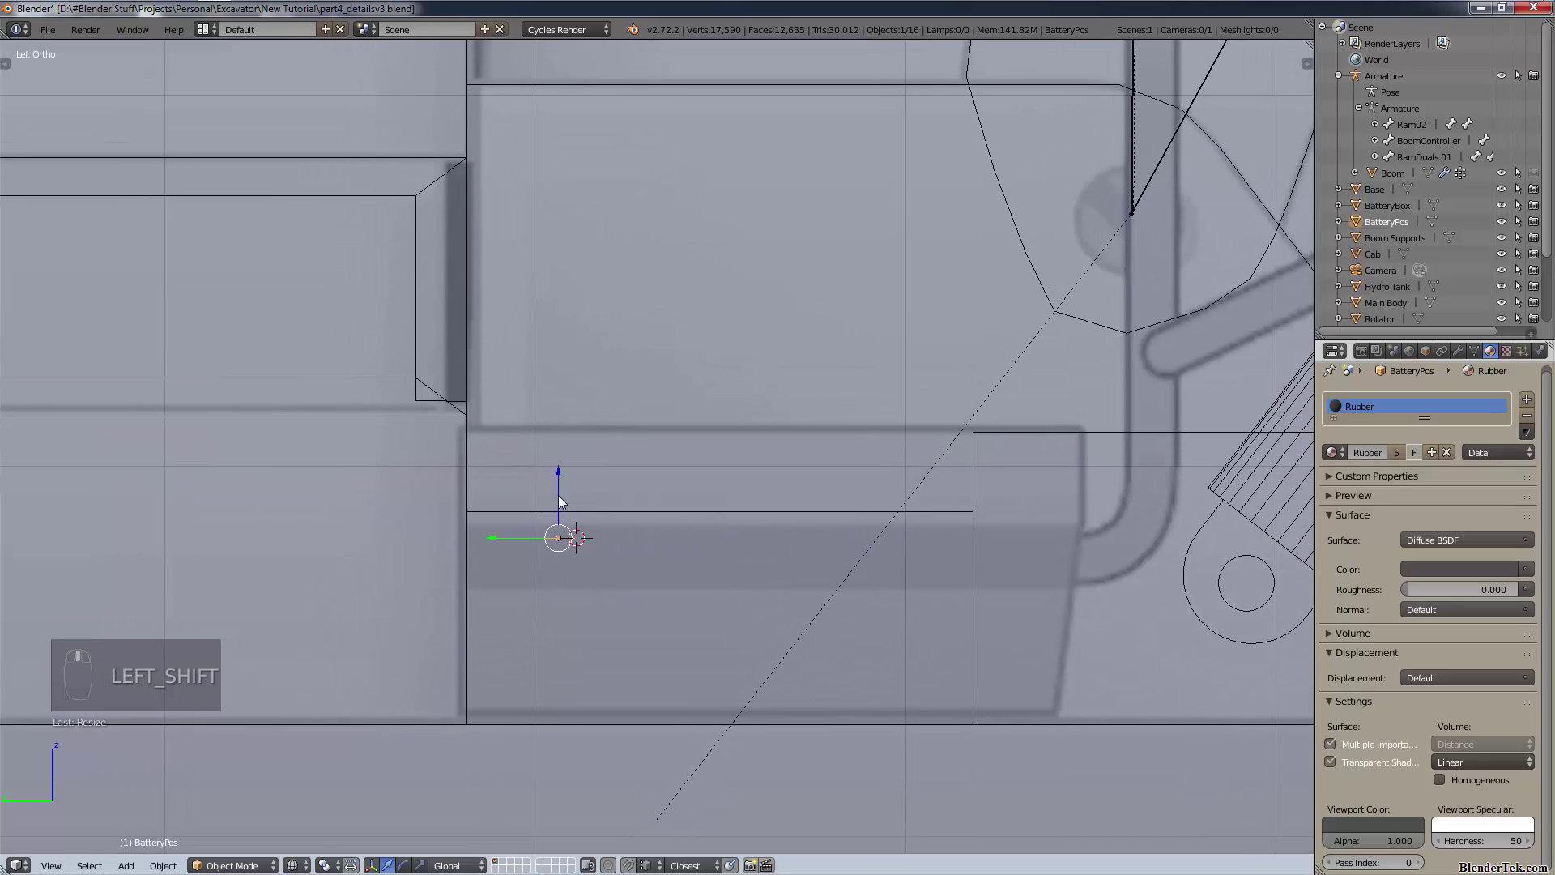
pyautogui.scroll(3, 431, 656)
pyautogui.click(262, 852)
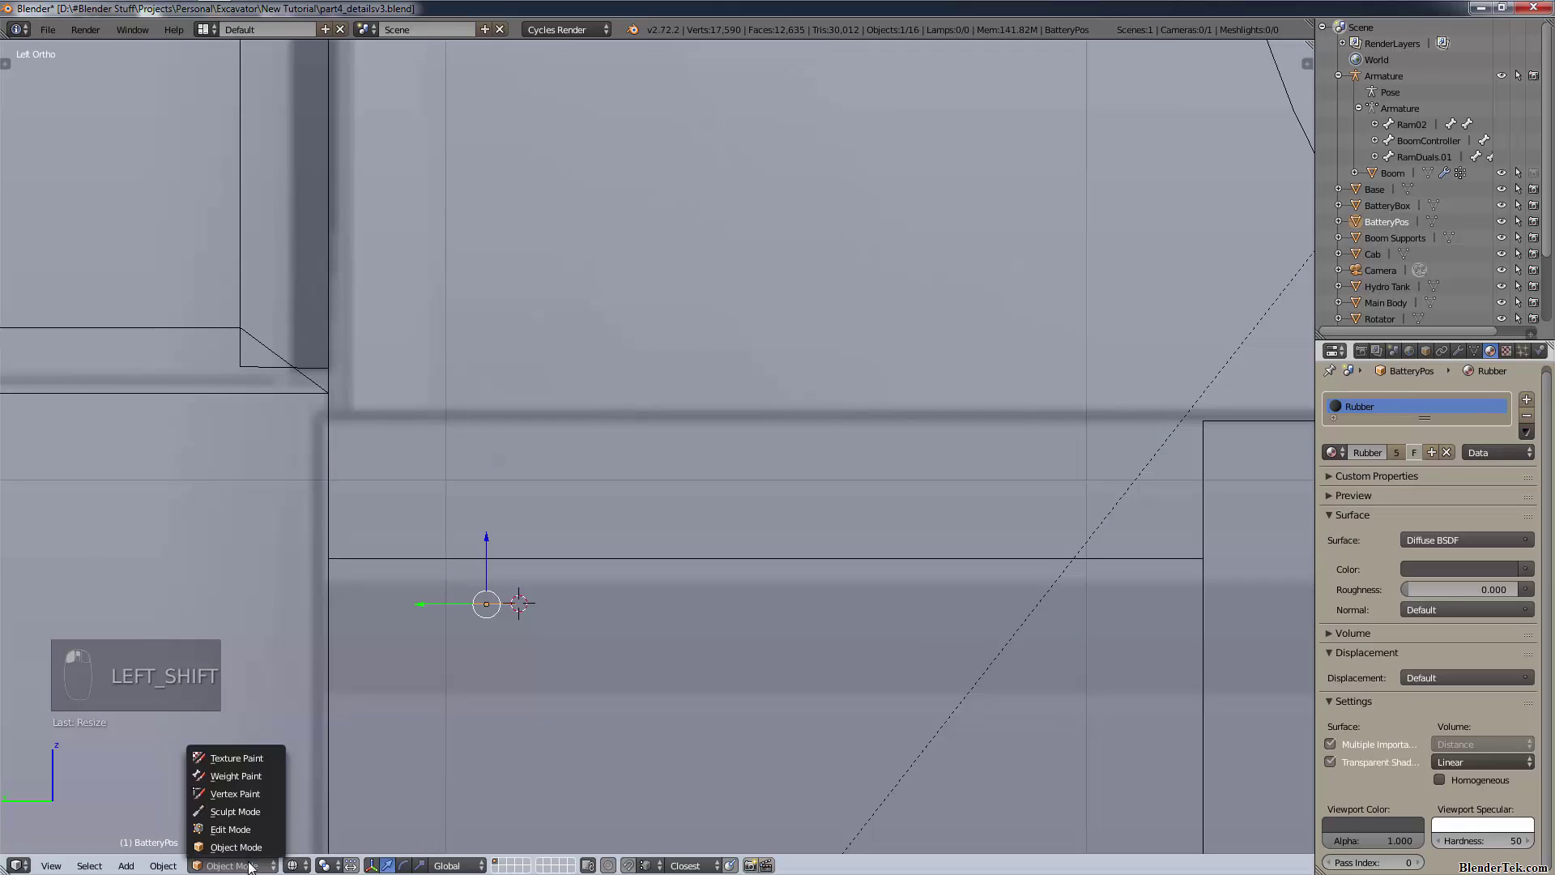
pyautogui.click(252, 831)
pyautogui.press('a')
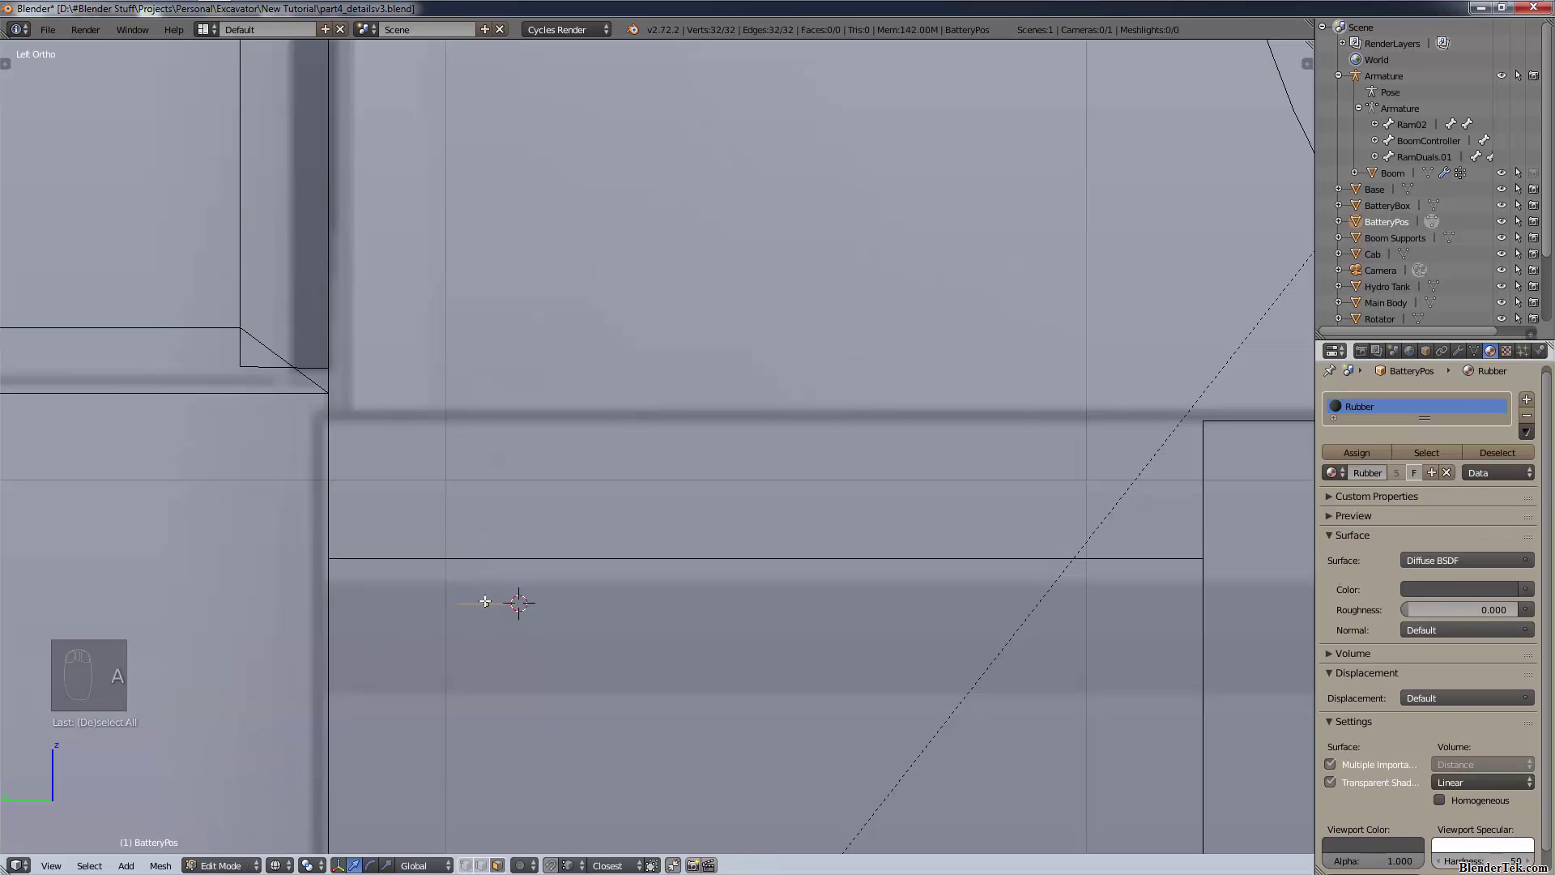
pyautogui.press('f')
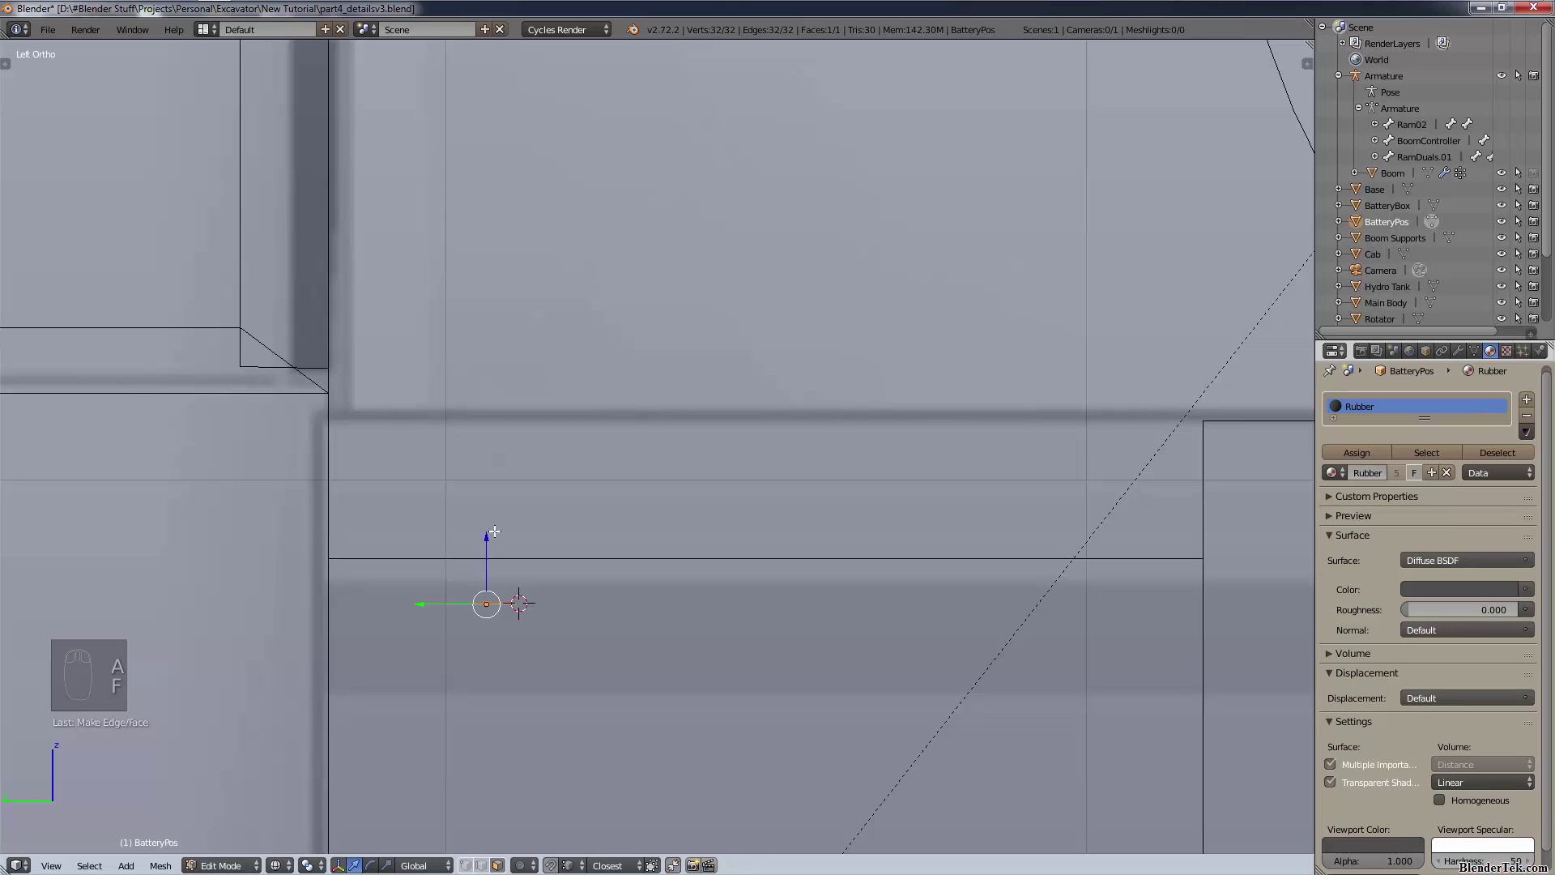
# - Extrude the circle face upward in several segments, curving it into a bent tube that ends inside the Main Body
pyautogui.keyDown('ctrl'); pyautogui.moveTo(487, 538); pyautogui.dragTo(488, 532); pyautogui.keyUp('ctrl')
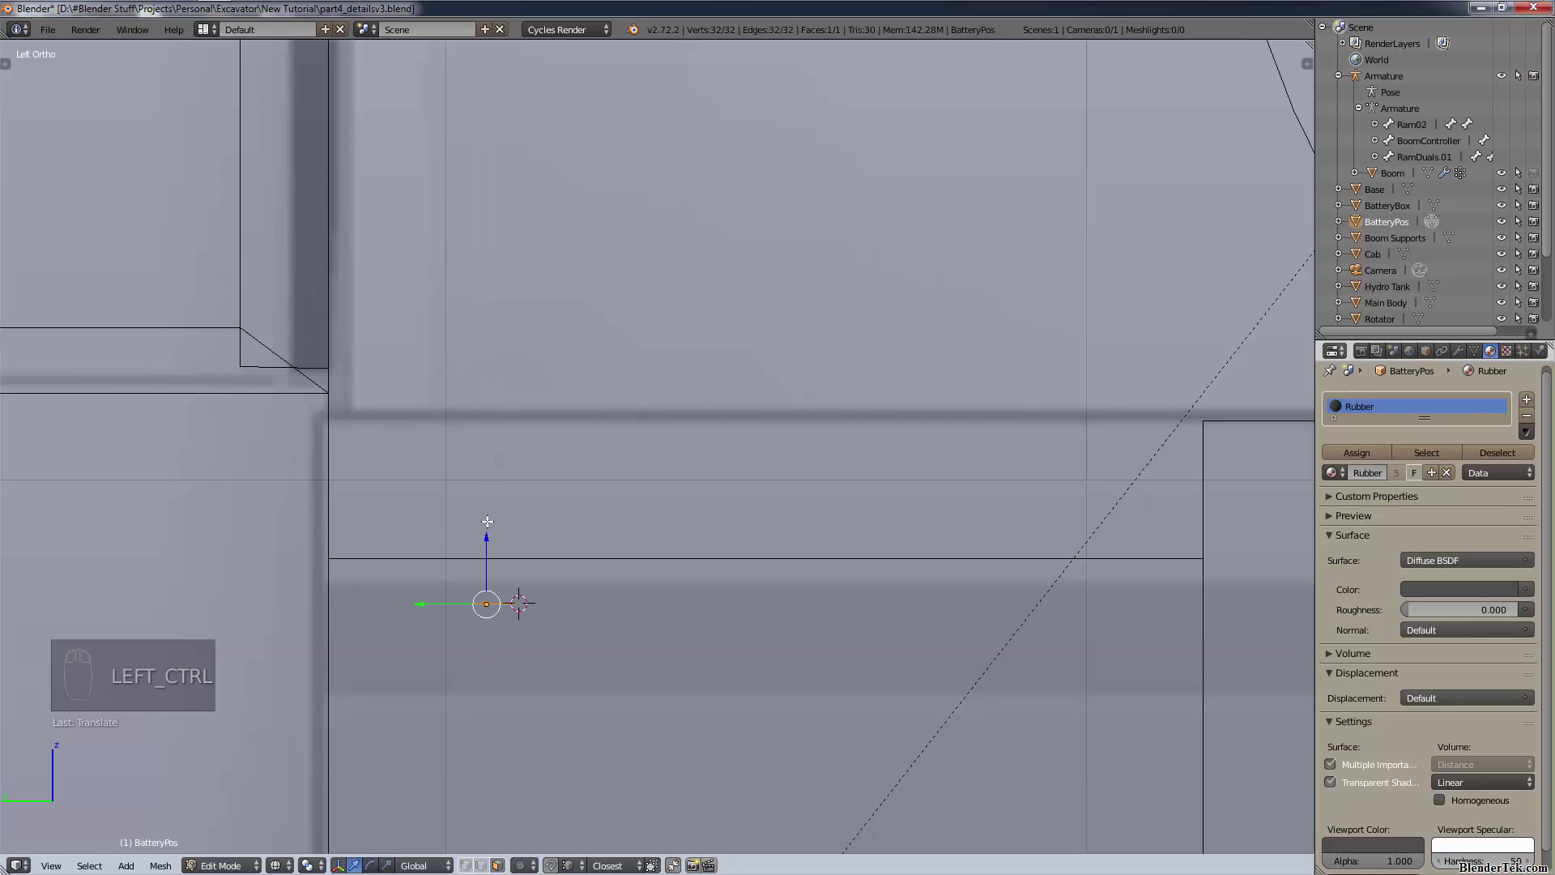
pyautogui.keyDown('ctrl'); pyautogui.click(488, 522); pyautogui.keyUp('ctrl')
pyautogui.moveTo(482, 470); pyautogui.dragTo(482, 469)
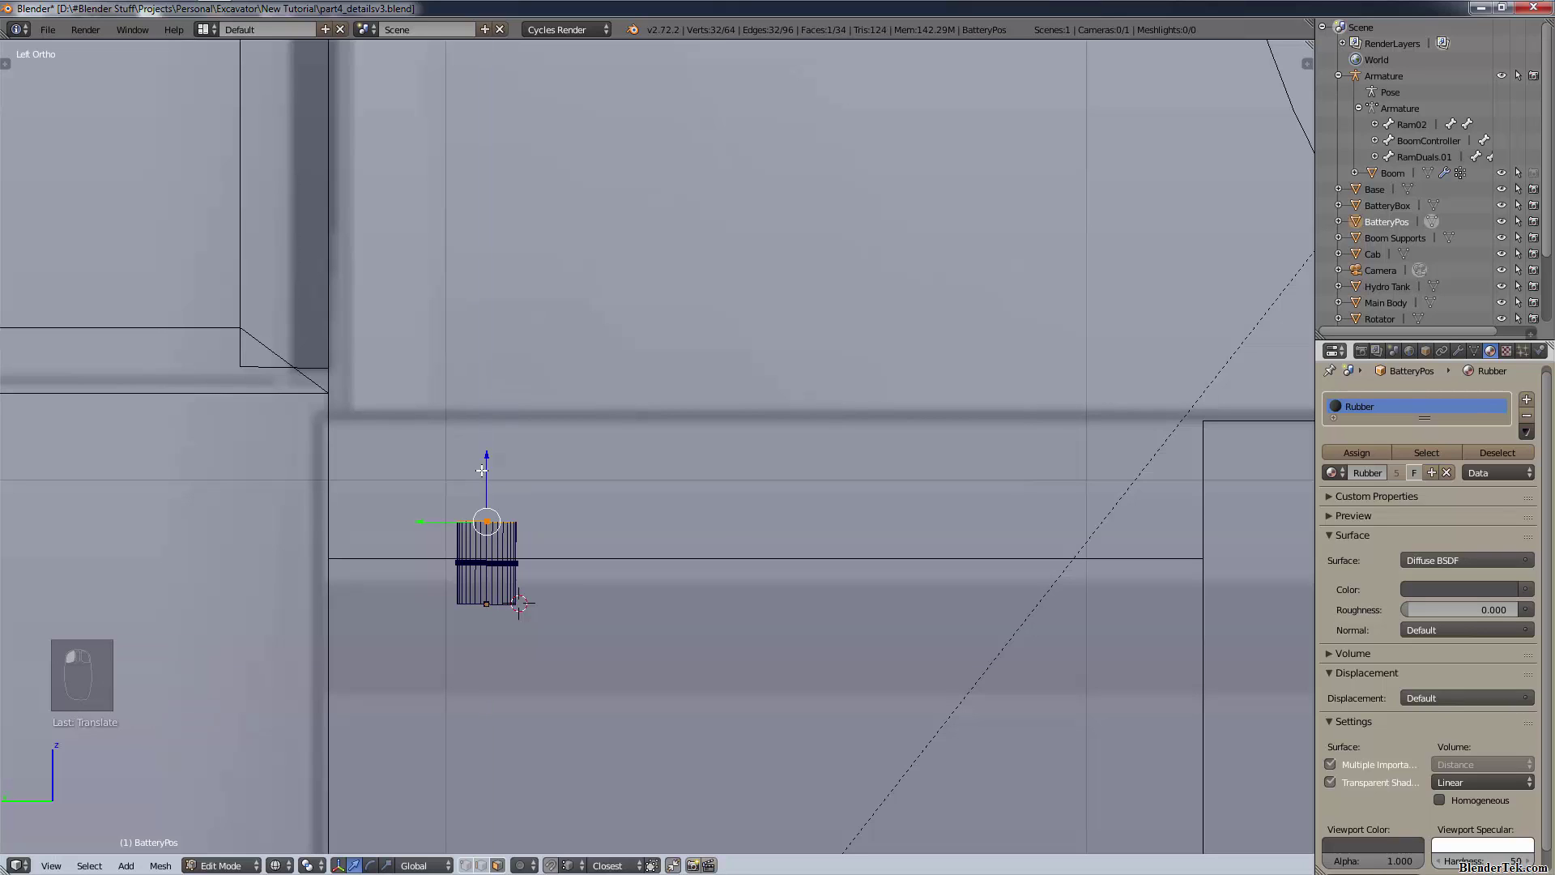
pyautogui.keyDown('ctrl'); pyautogui.click(482, 470); pyautogui.keyUp('ctrl')
pyautogui.keyDown('ctrl'); pyautogui.click(470, 446); pyautogui.keyUp('ctrl')
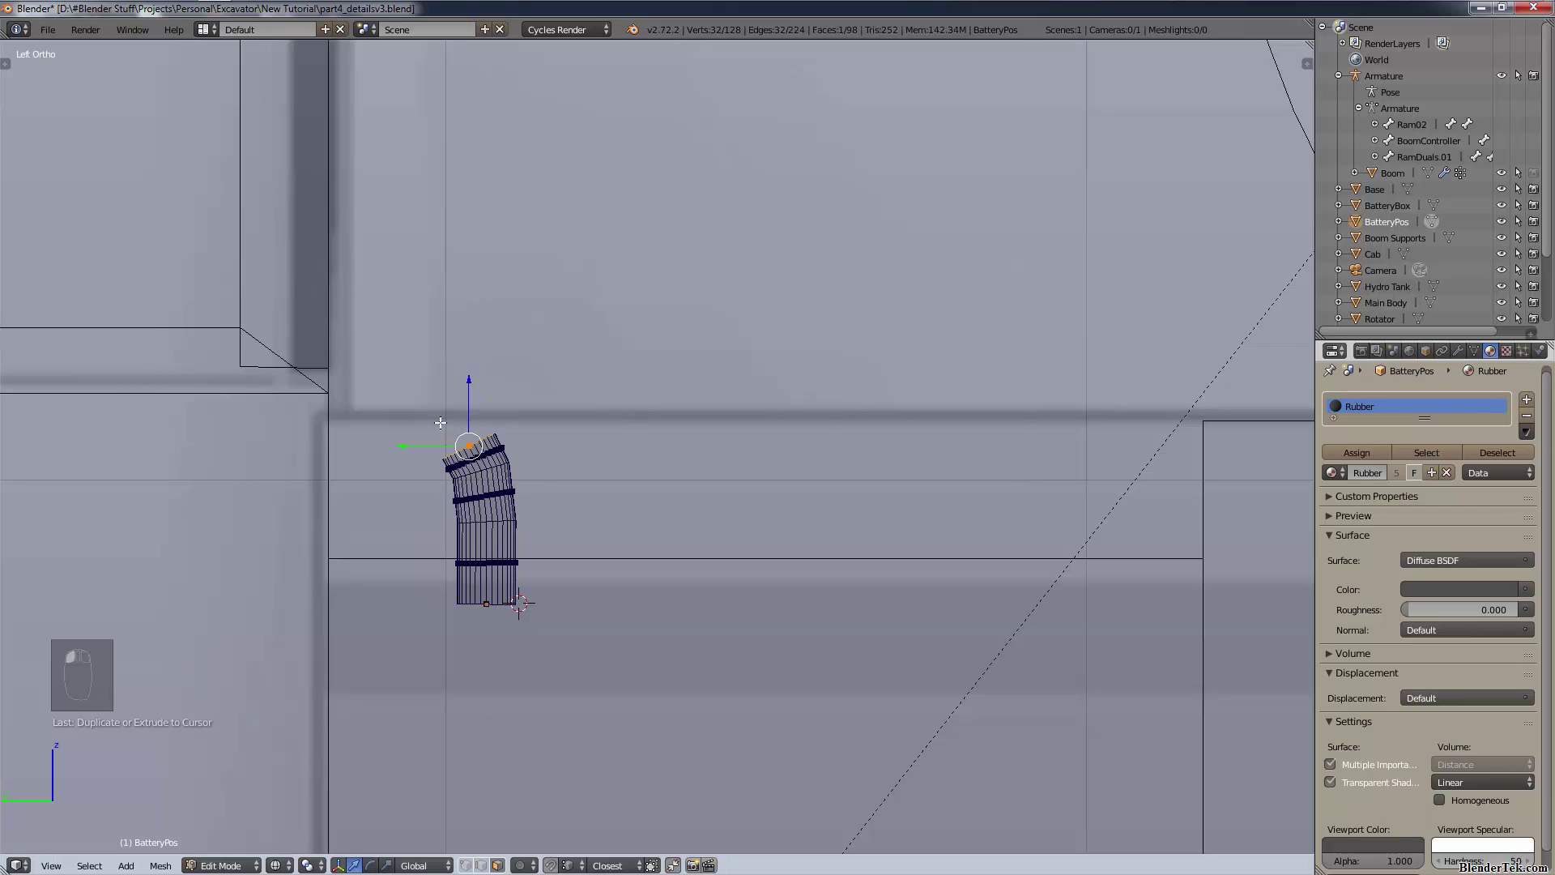
pyautogui.keyDown('ctrl'); pyautogui.click(440, 422); pyautogui.keyUp('ctrl')
pyautogui.keyDown('ctrl'); pyautogui.click(395, 397); pyautogui.keyUp('ctrl')
pyautogui.keyDown('ctrl'); pyautogui.click(347, 392); pyautogui.keyUp('ctrl')
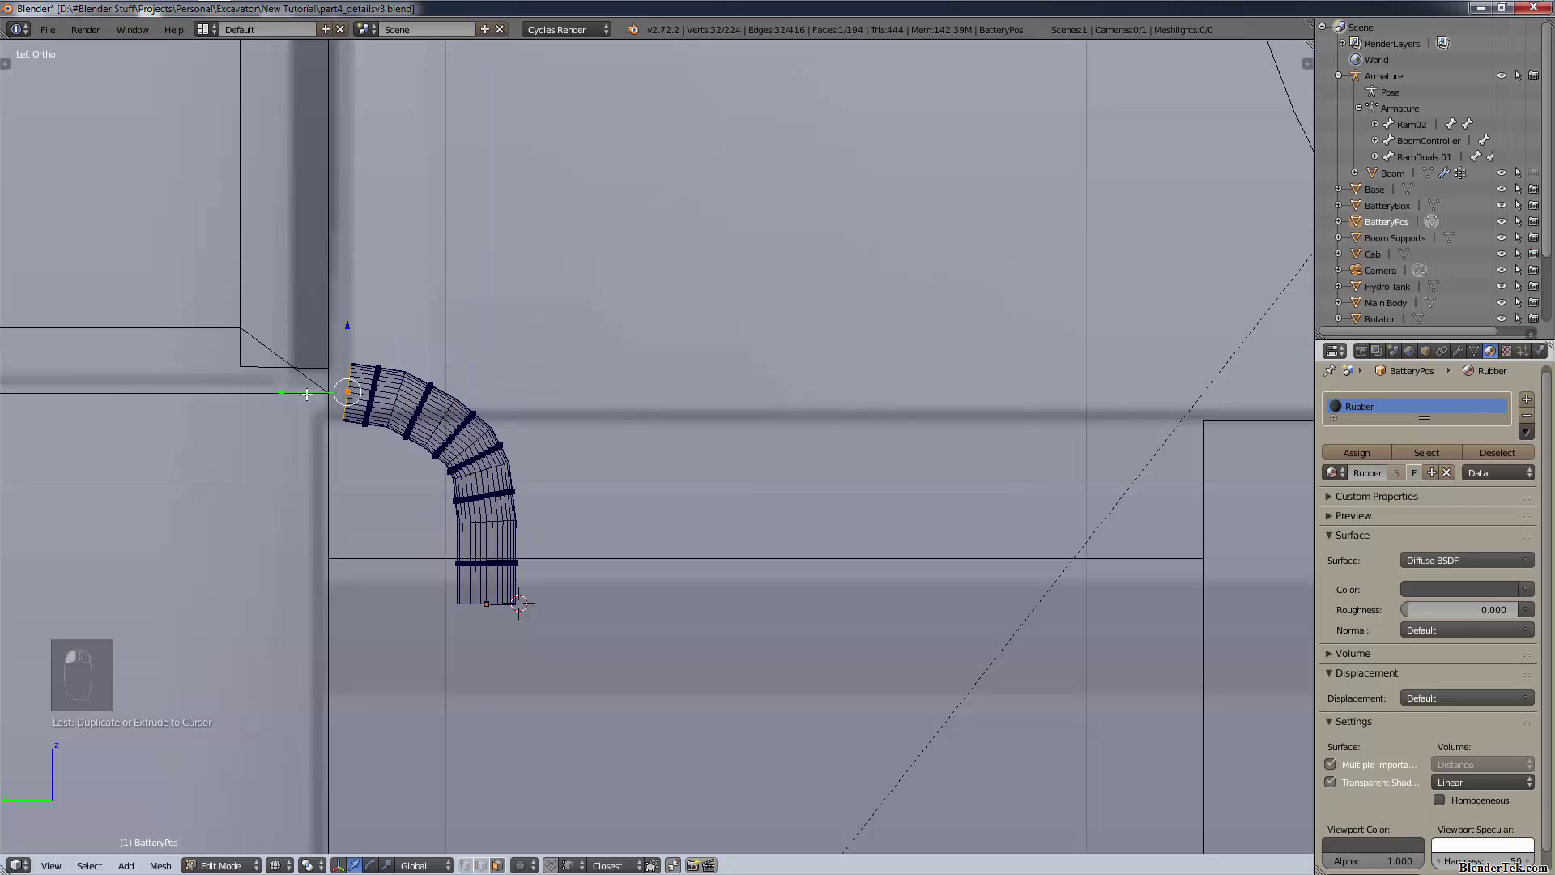
pyautogui.keyDown('ctrl'); pyautogui.click(253, 389); pyautogui.keyUp('ctrl')
# - Switch to solid display and duplicate the whole bent tube, placing the copy beside it along the Main Body wall
pyautogui.moveTo(602, 444); pyautogui.dragTo(705, 510, button='middle')
pyautogui.hotkey('shift', 'z')
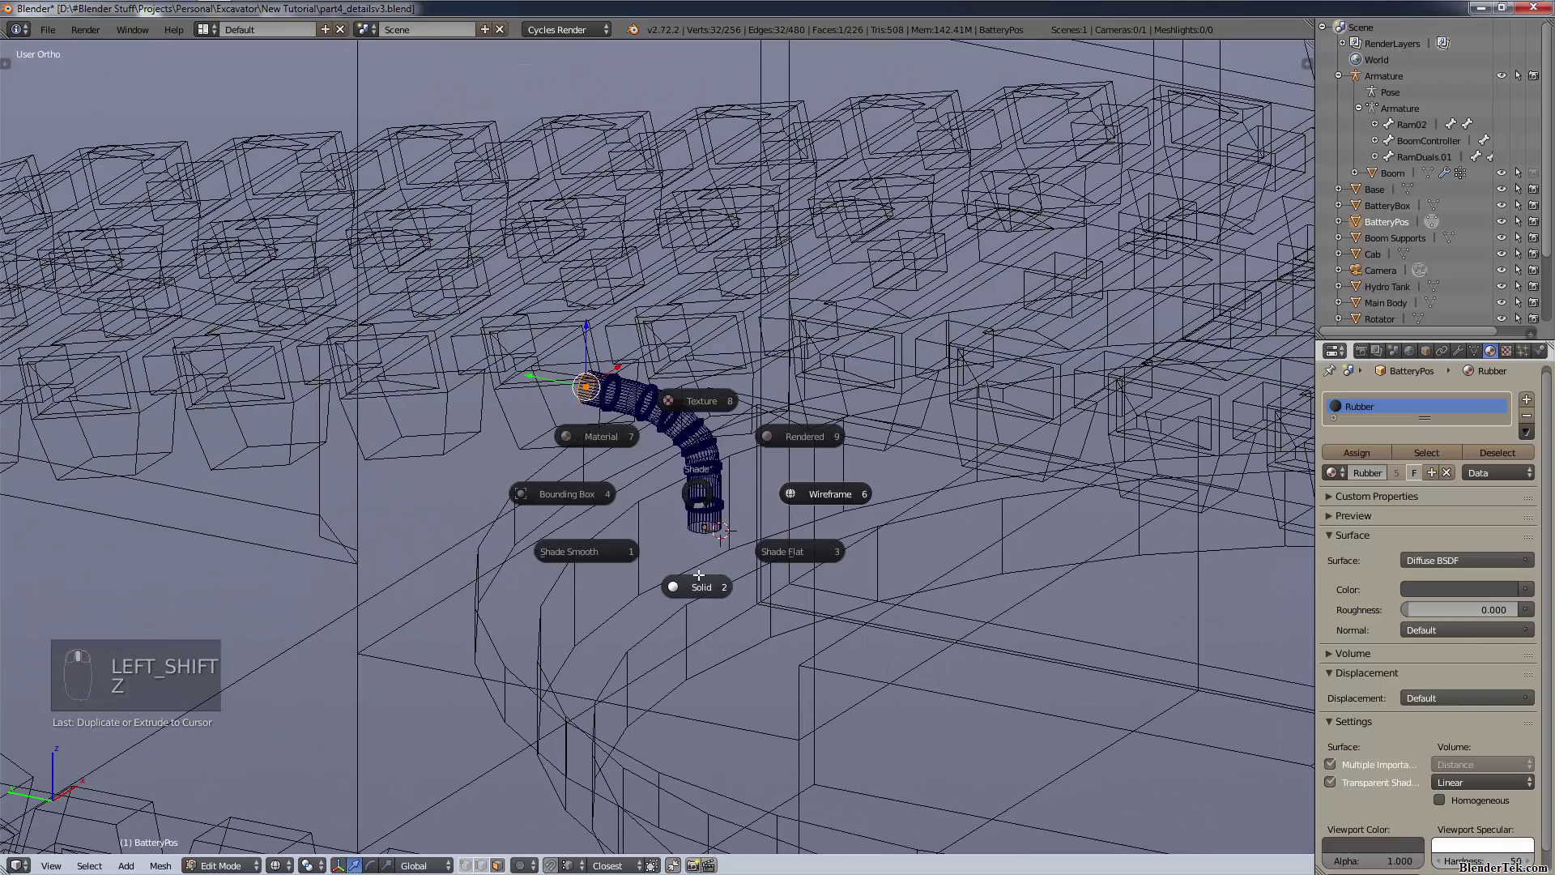
pyautogui.click(697, 577)
pyautogui.scroll(2, 748, 446)
pyautogui.keyDown('shift'); pyautogui.moveTo(761, 383); pyautogui.dragTo(686, 499, button='middle'); pyautogui.keyUp('shift')
pyautogui.scroll(2, 686, 499)
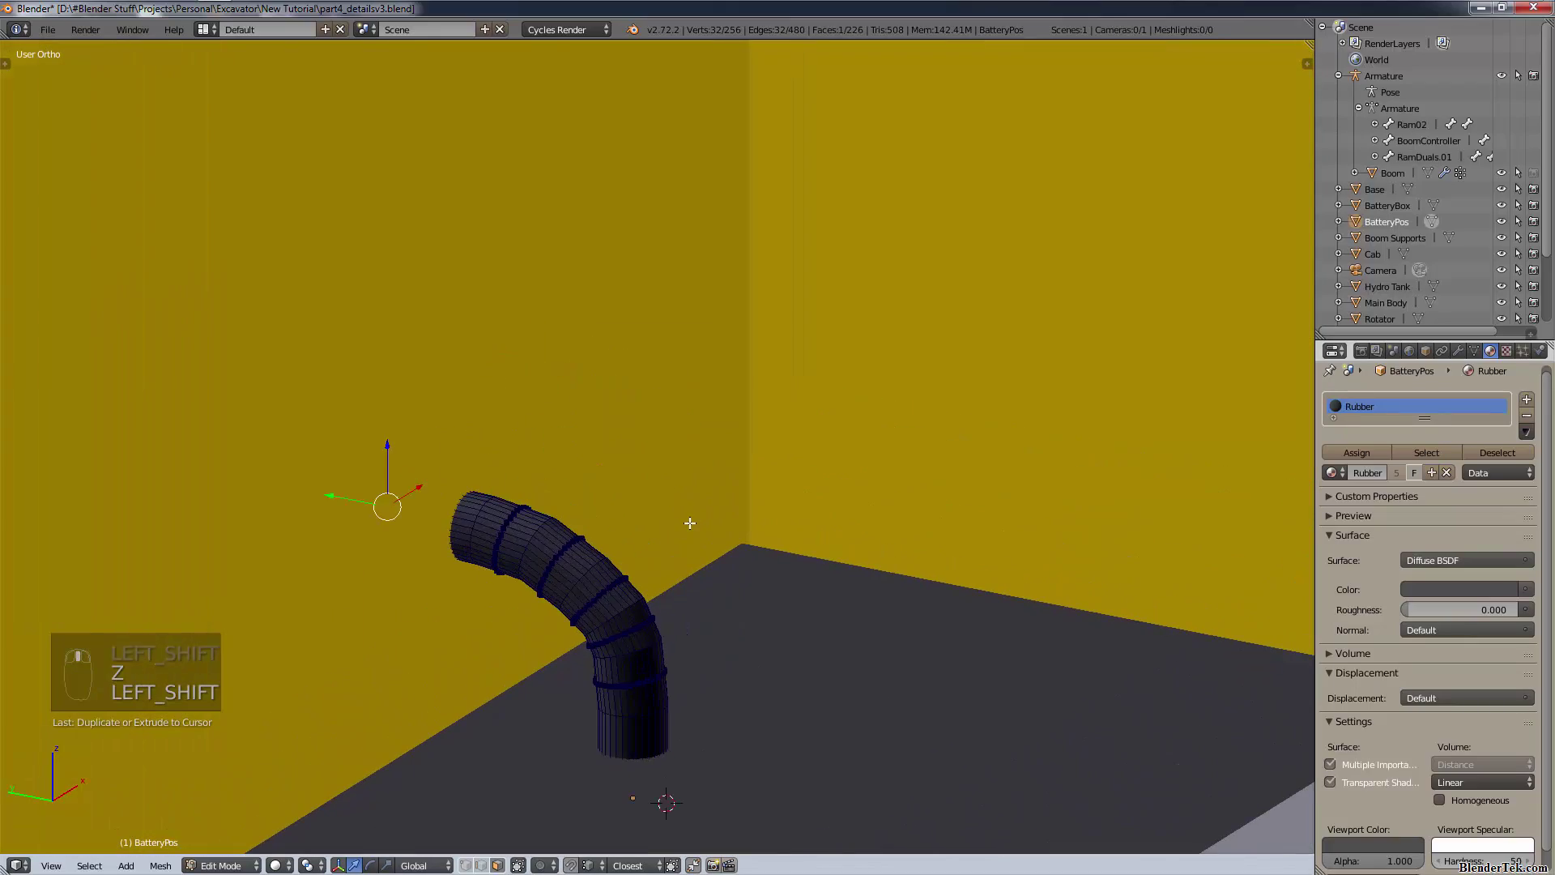
pyautogui.press('a')
pyautogui.press('a')
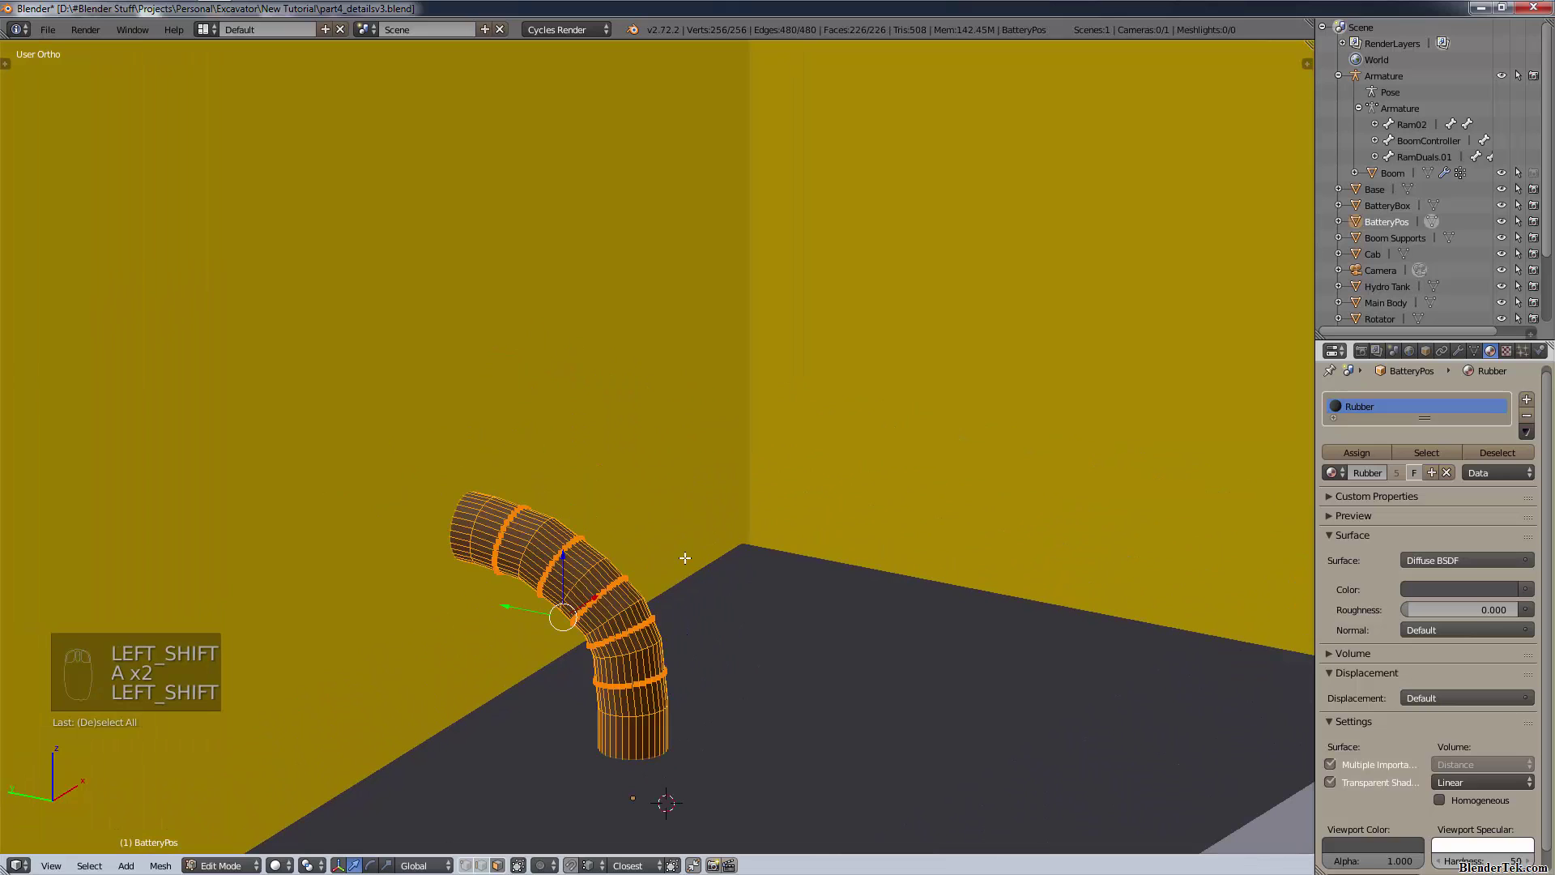
pyautogui.hotkey('shift', 'd')
pyautogui.rightClick(639, 585)
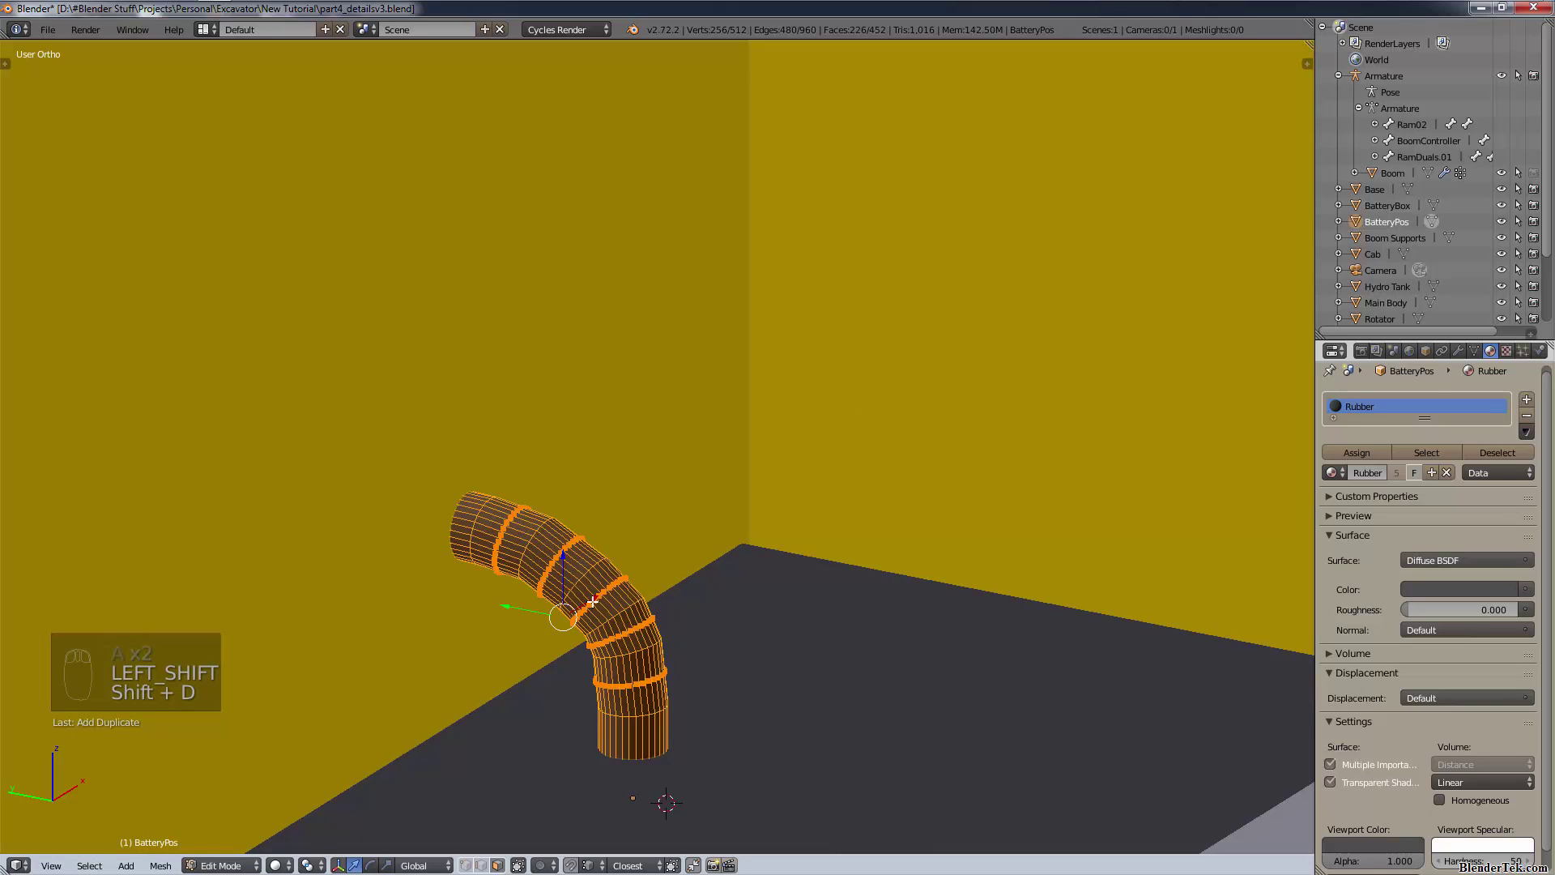
pyautogui.hotkey('shift', 'd')
pyautogui.click(695, 549)
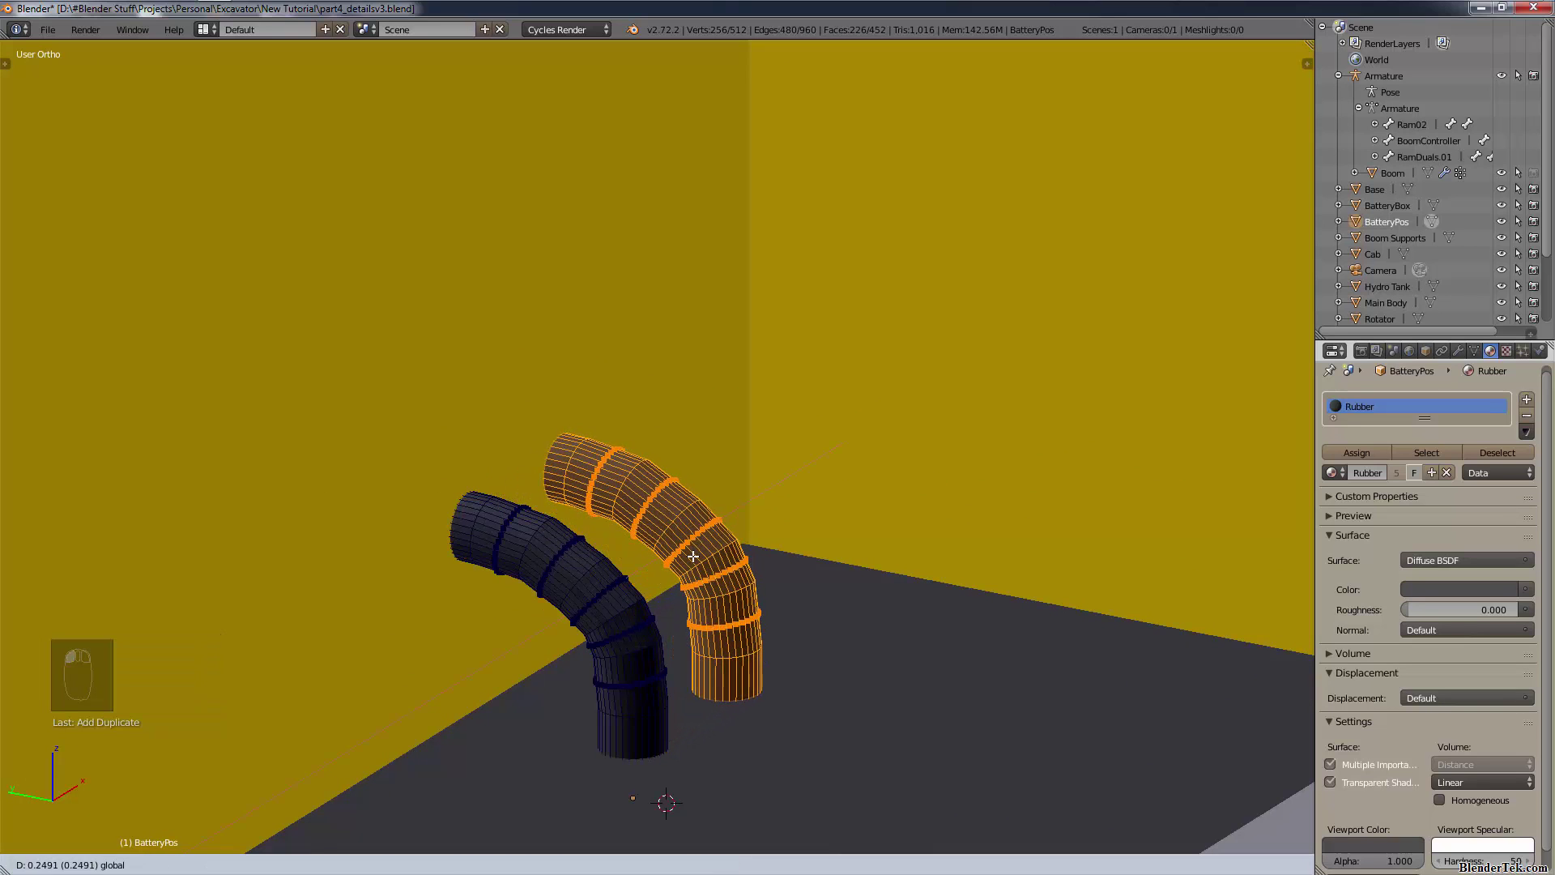
# - Select both tubes, return to Object Mode and shade BatteryPos smooth
pyautogui.press('a')
pyautogui.press('a')
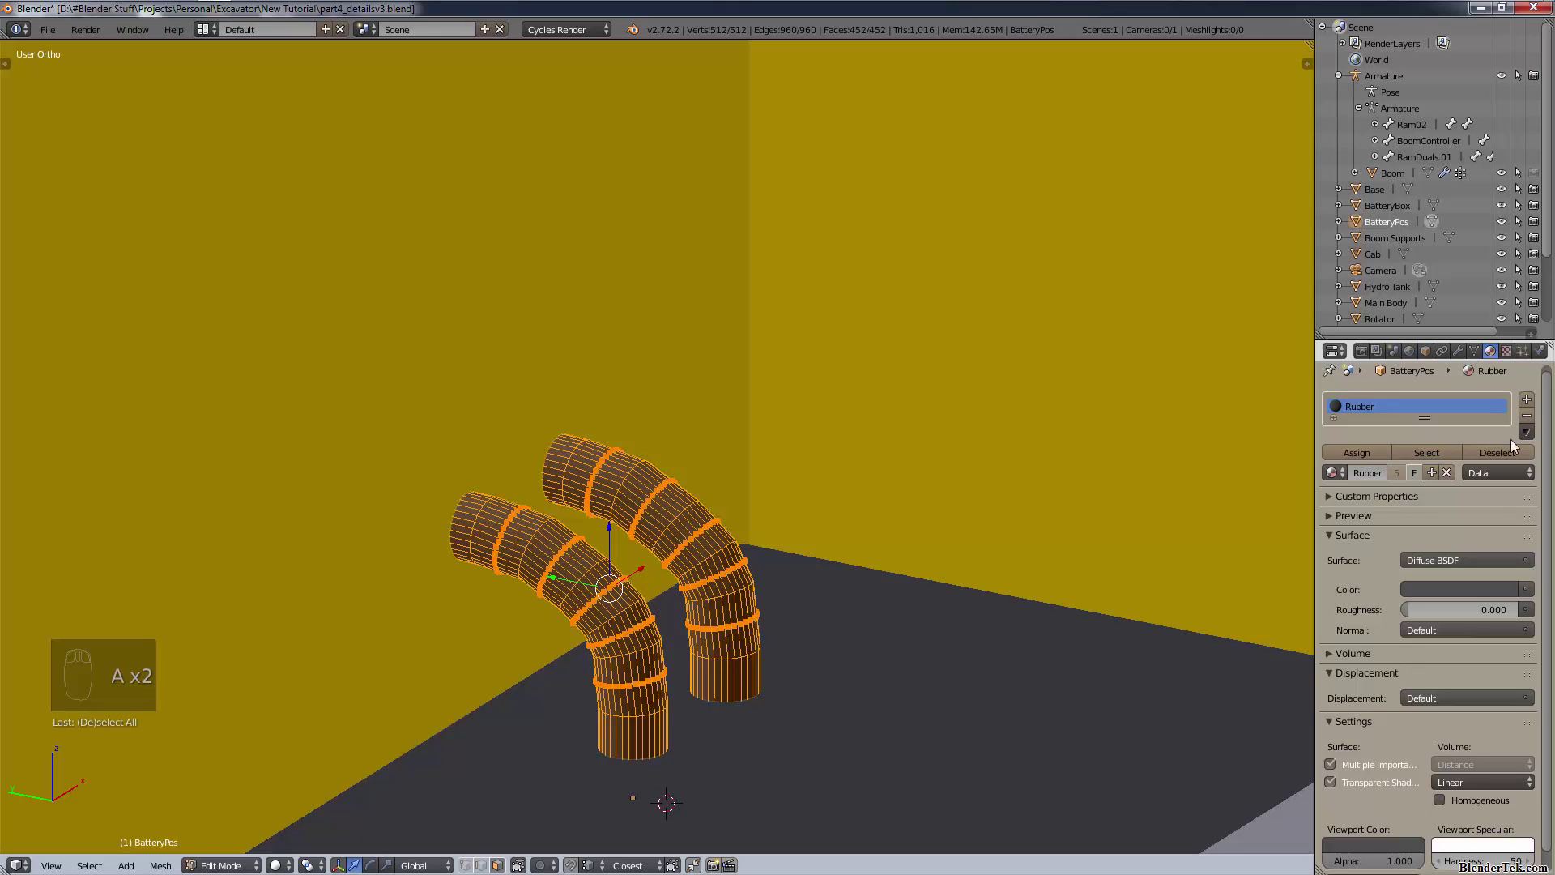
pyautogui.click(221, 865)
pyautogui.click(227, 840)
pyautogui.press('z')
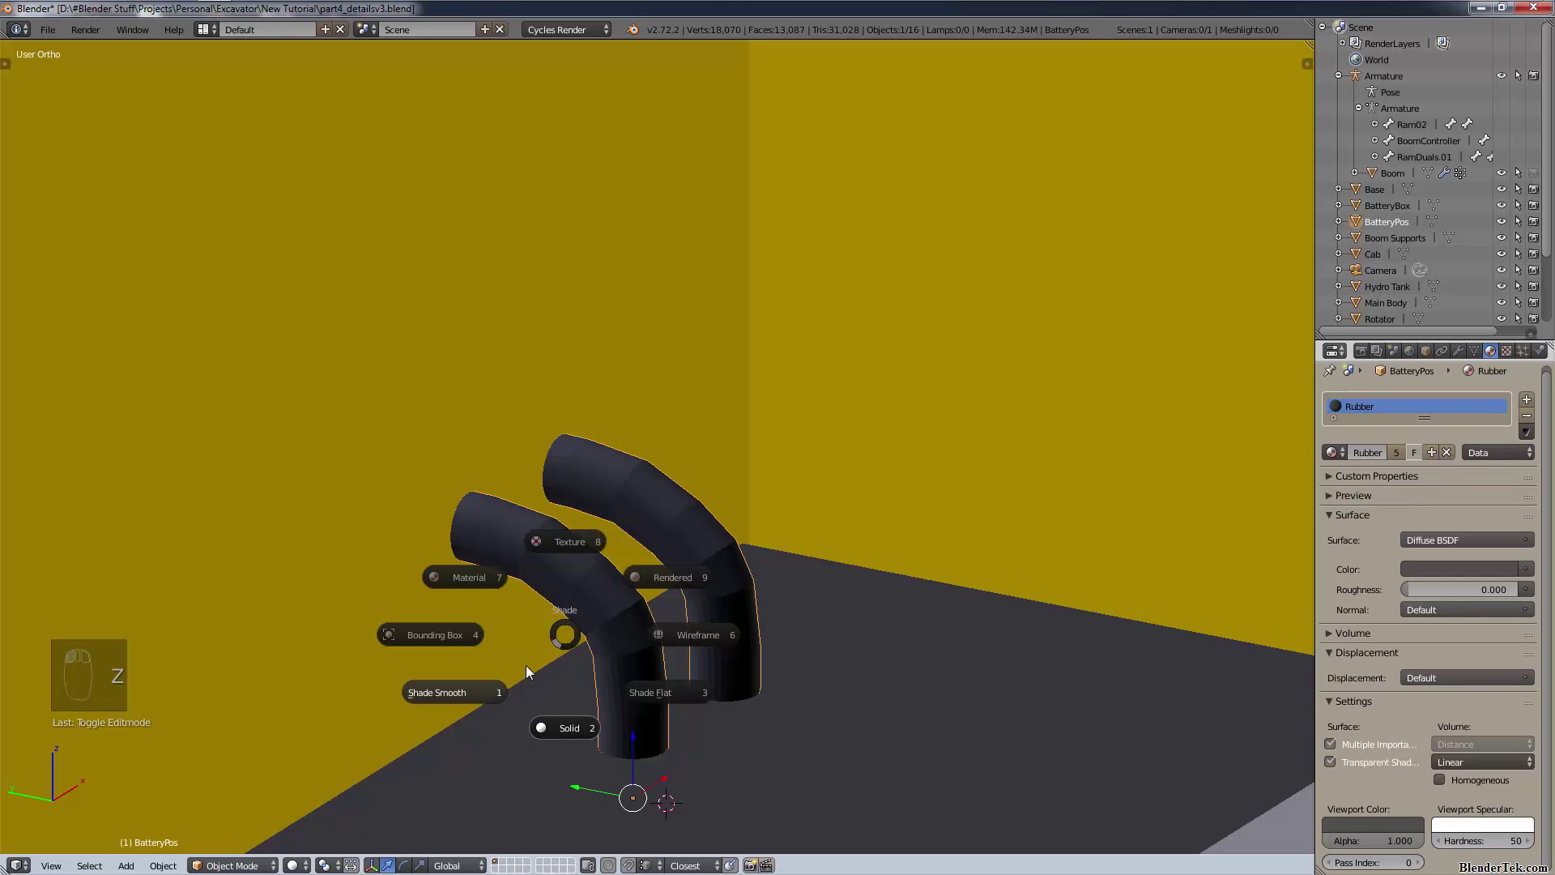
pyautogui.click(504, 685)
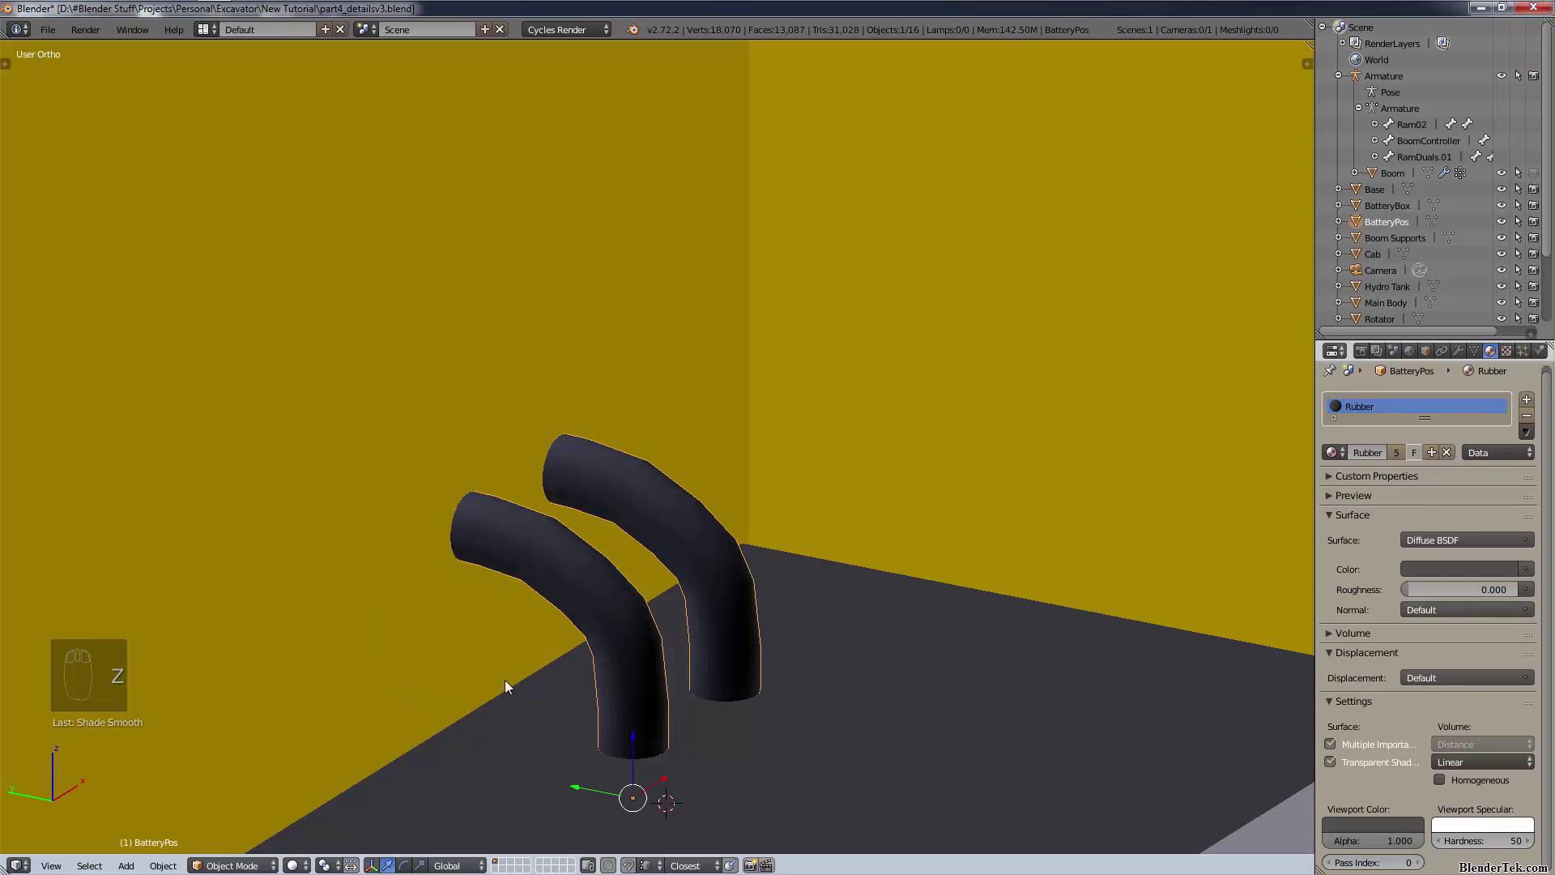
# - Remove BatteryPos's Rubber material slot and assign BrushedStainless.mat instead
pyautogui.click(1527, 415)
pyautogui.click(1345, 452)
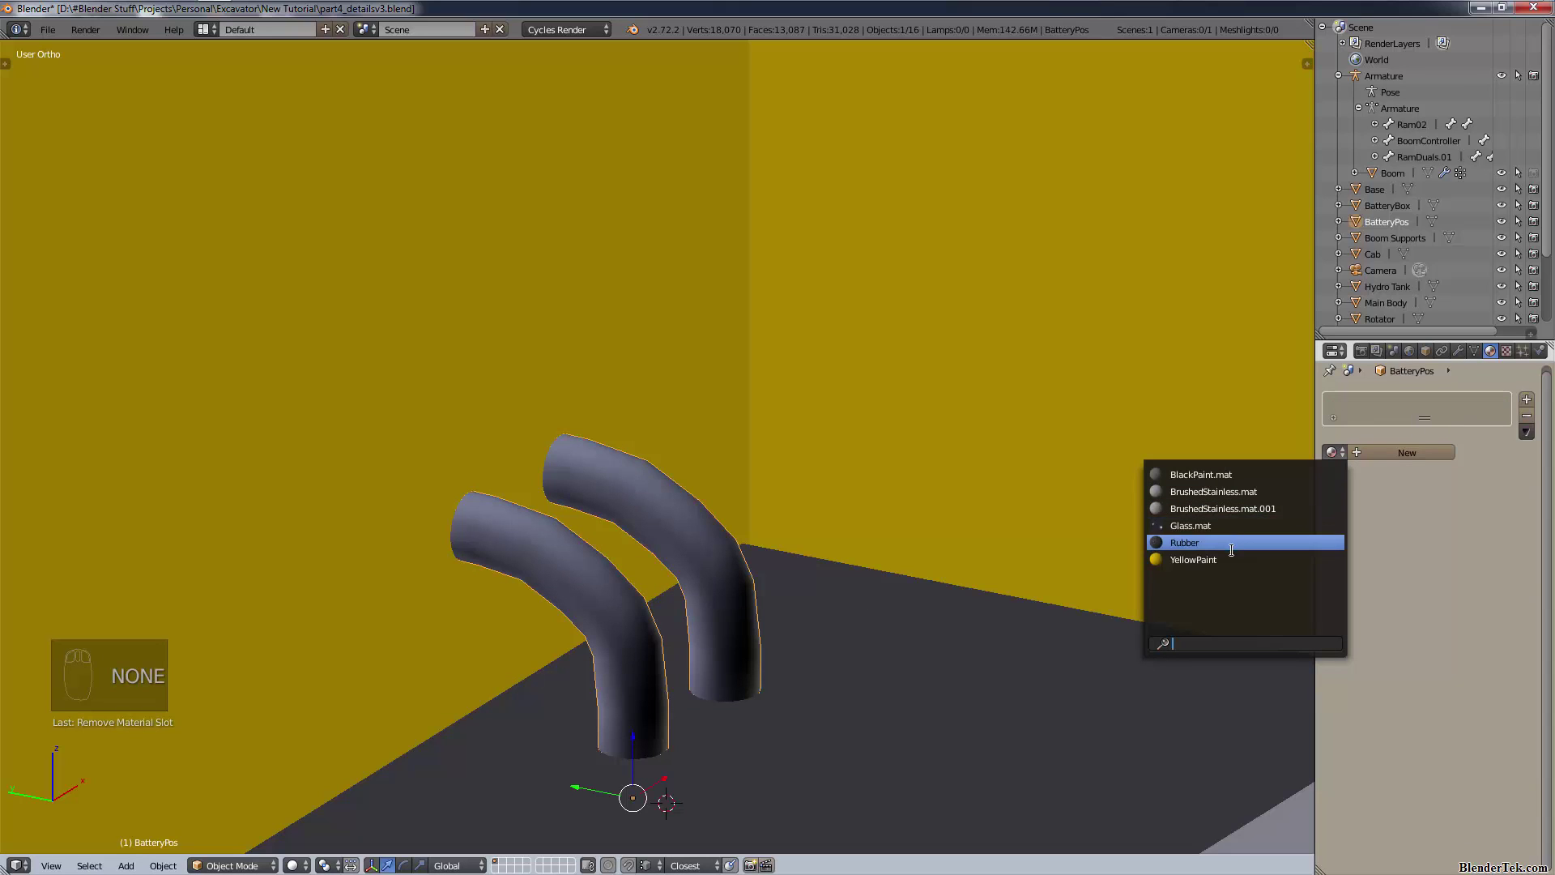
pyautogui.click(1239, 490)
# - Examine the two bent tubes on the BatteryBox from a distance and close up
pyautogui.scroll(-13, 810, 563)
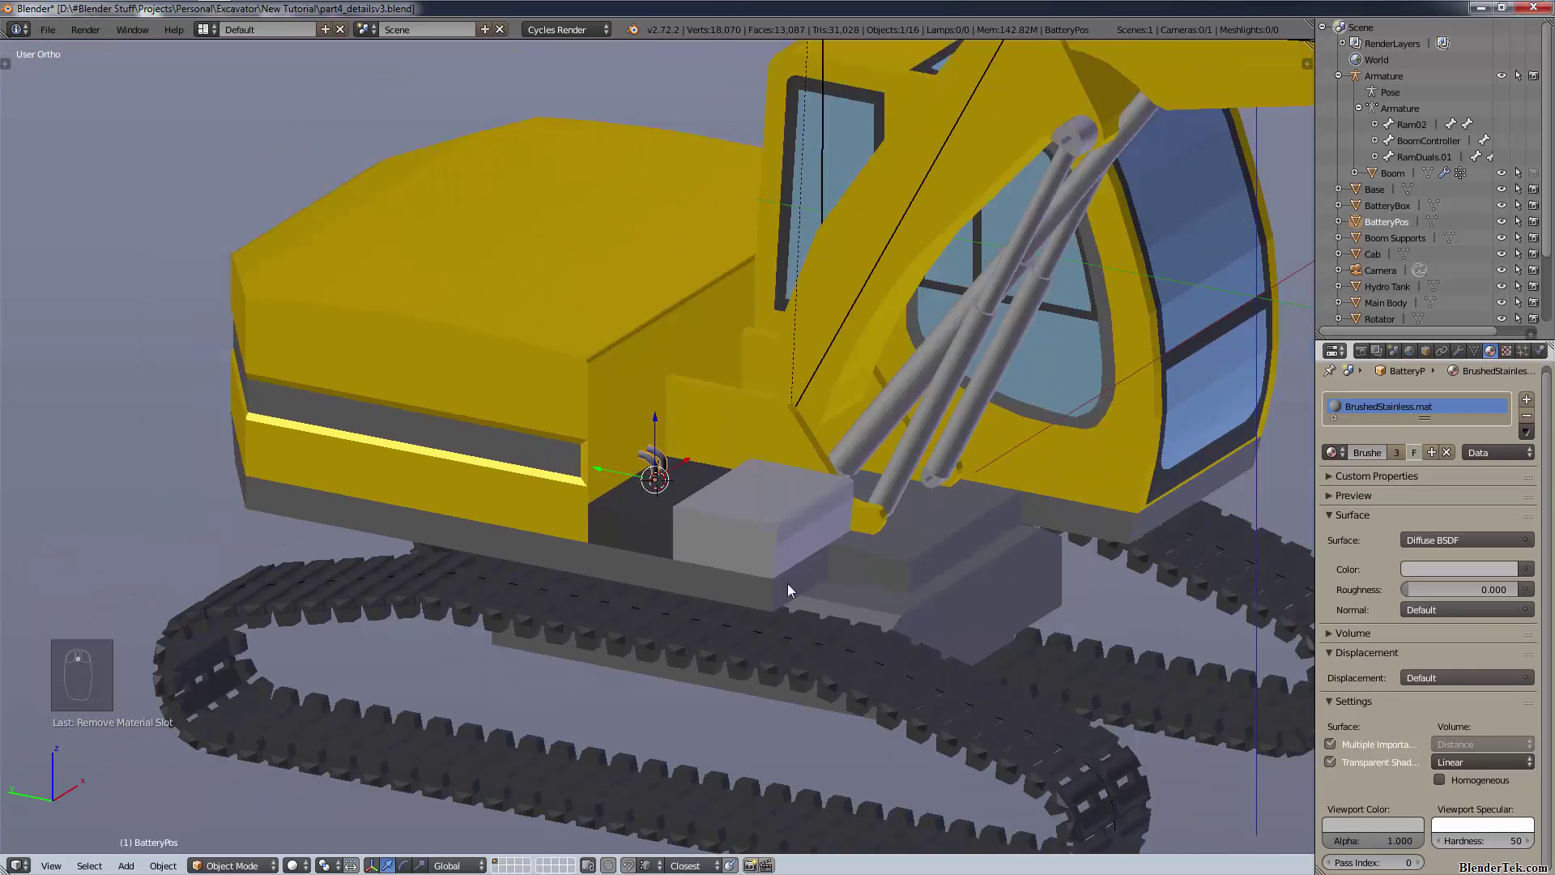
pyautogui.scroll(4, 707, 495)
pyautogui.moveTo(691, 457)
pyautogui.mouseDown(button='middle')
pyautogui.moveTo(666, 477)
pyautogui.moveTo(687, 454)
pyautogui.mouseUp(button='middle')
pyautogui.scroll(2, 712, 486)
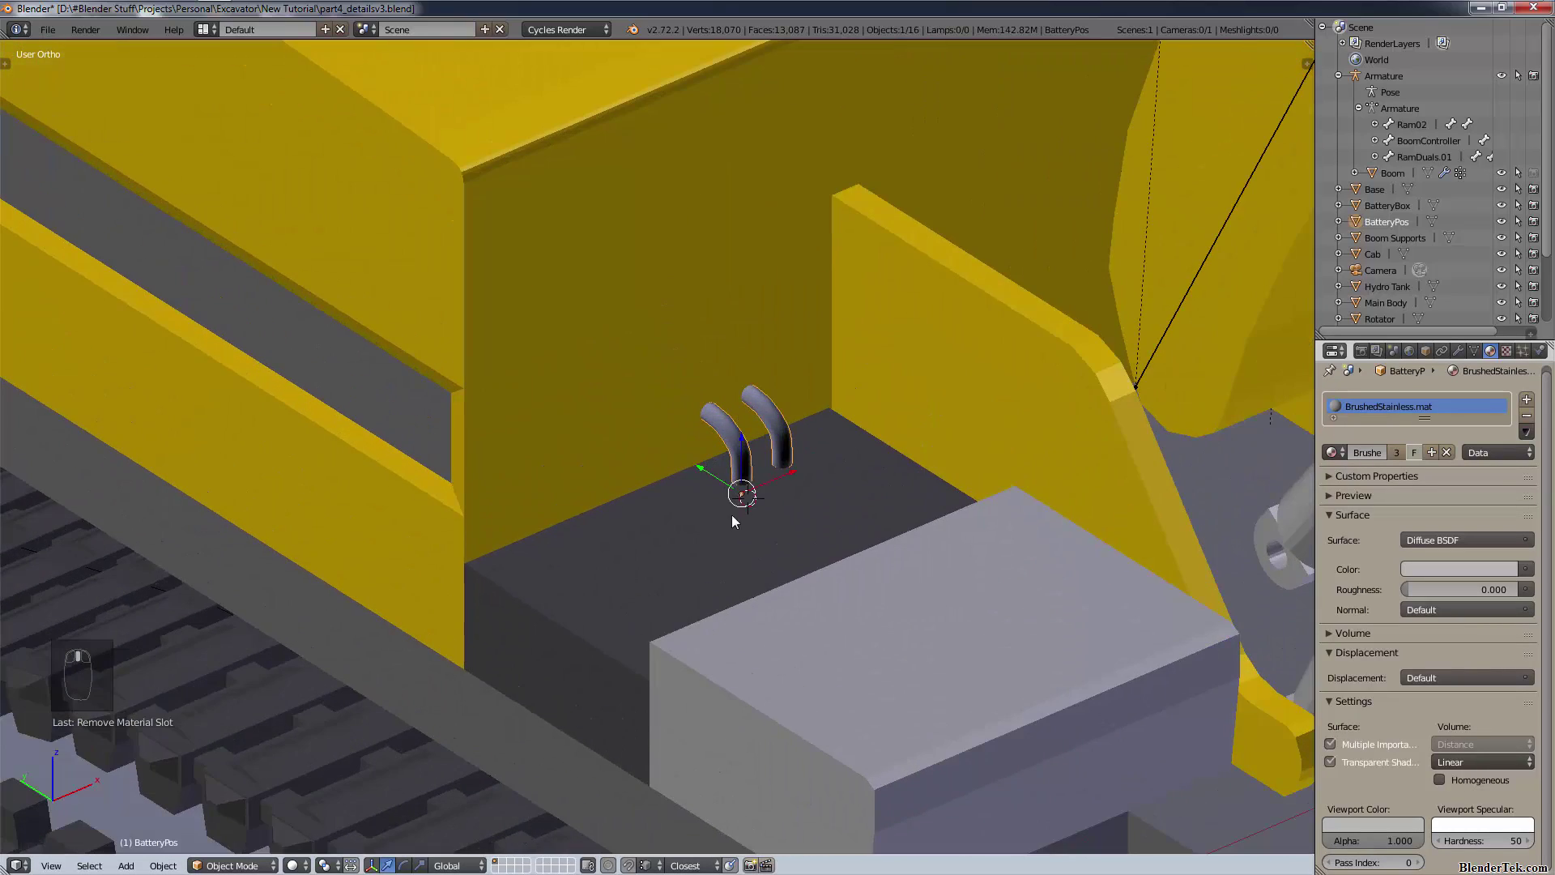
pyautogui.moveTo(731, 514); pyautogui.dragTo(747, 543, button='middle')
pyautogui.scroll(1, 747, 543)
pyautogui.scroll(4, 747, 542)
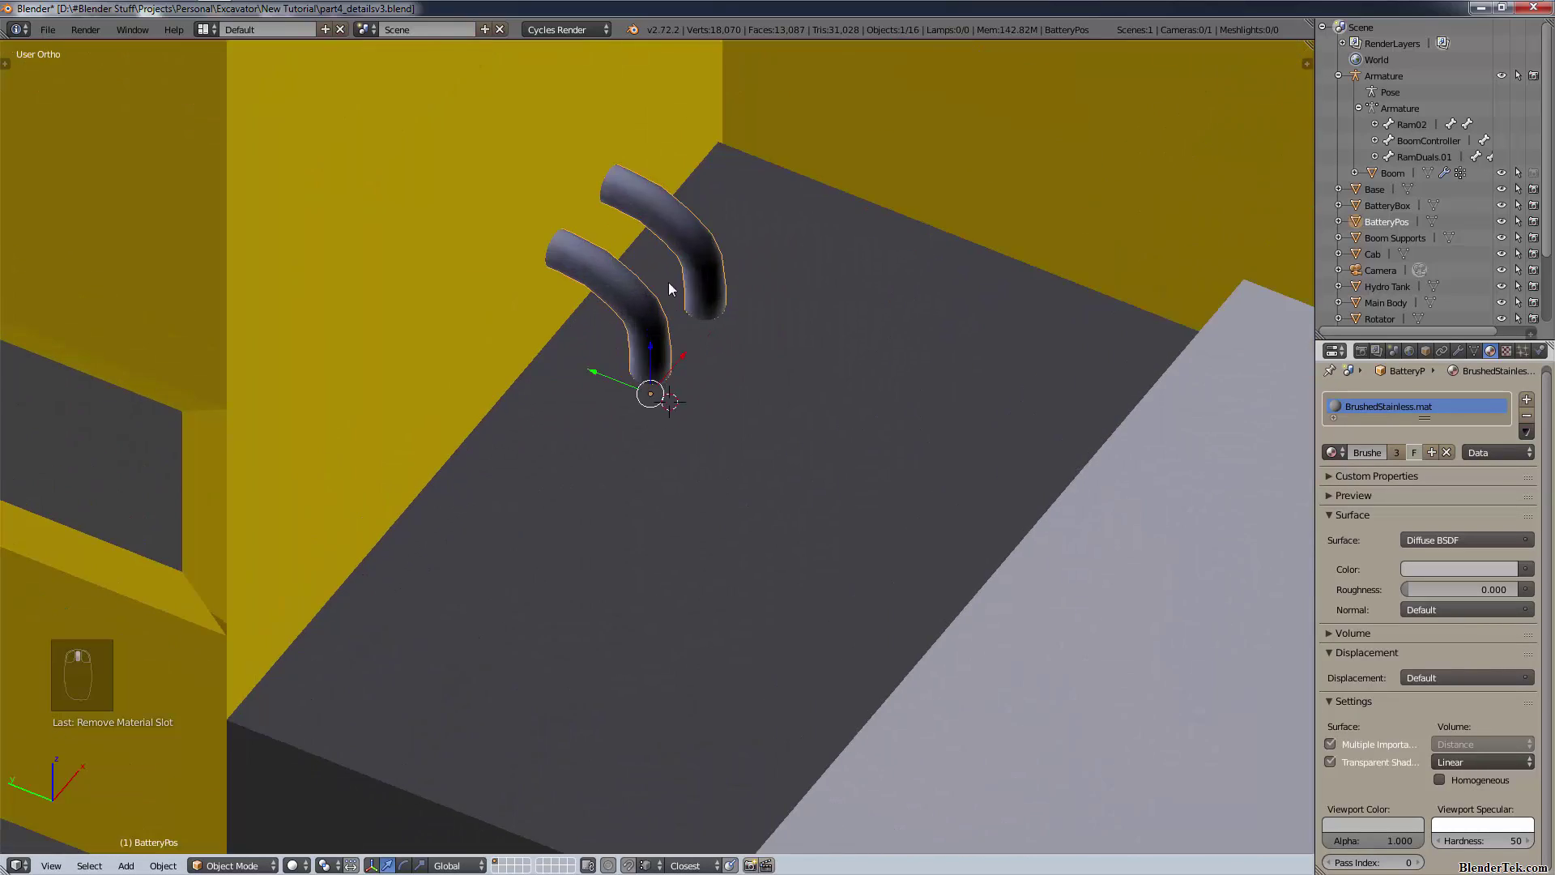
pyautogui.moveTo(682, 325); pyautogui.dragTo(698, 358, button='middle')
pyautogui.scroll(3, 713, 389)
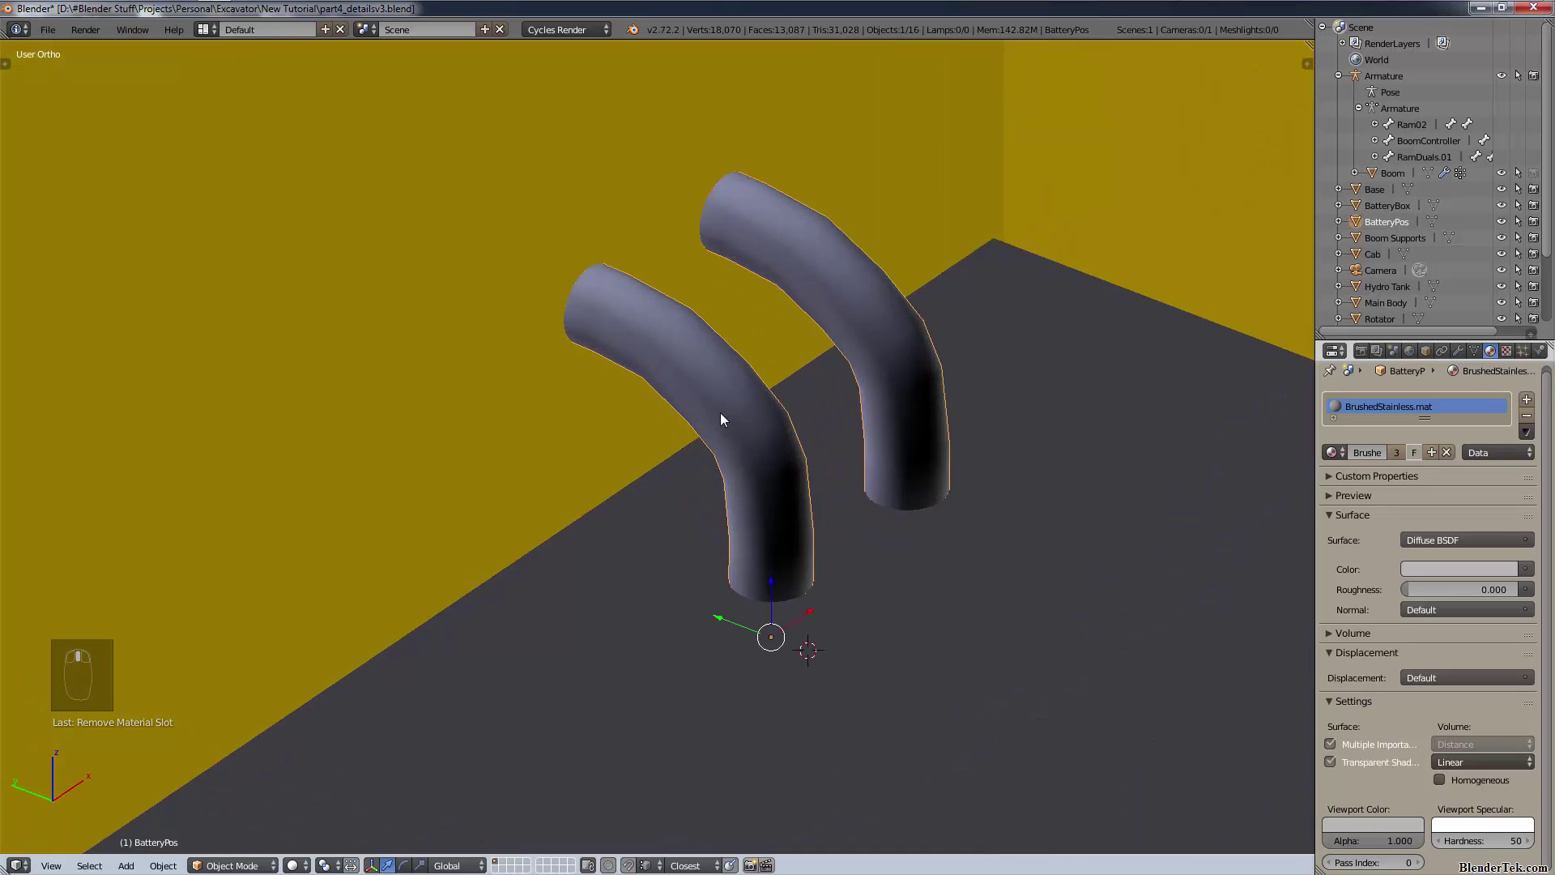
# - In Edit Mode, select all linked geometry of the original tube, the one nearer BatteryPos's origin
pyautogui.rightClick(783, 442)
pyautogui.rightClick(780, 439)
pyautogui.click(232, 865)
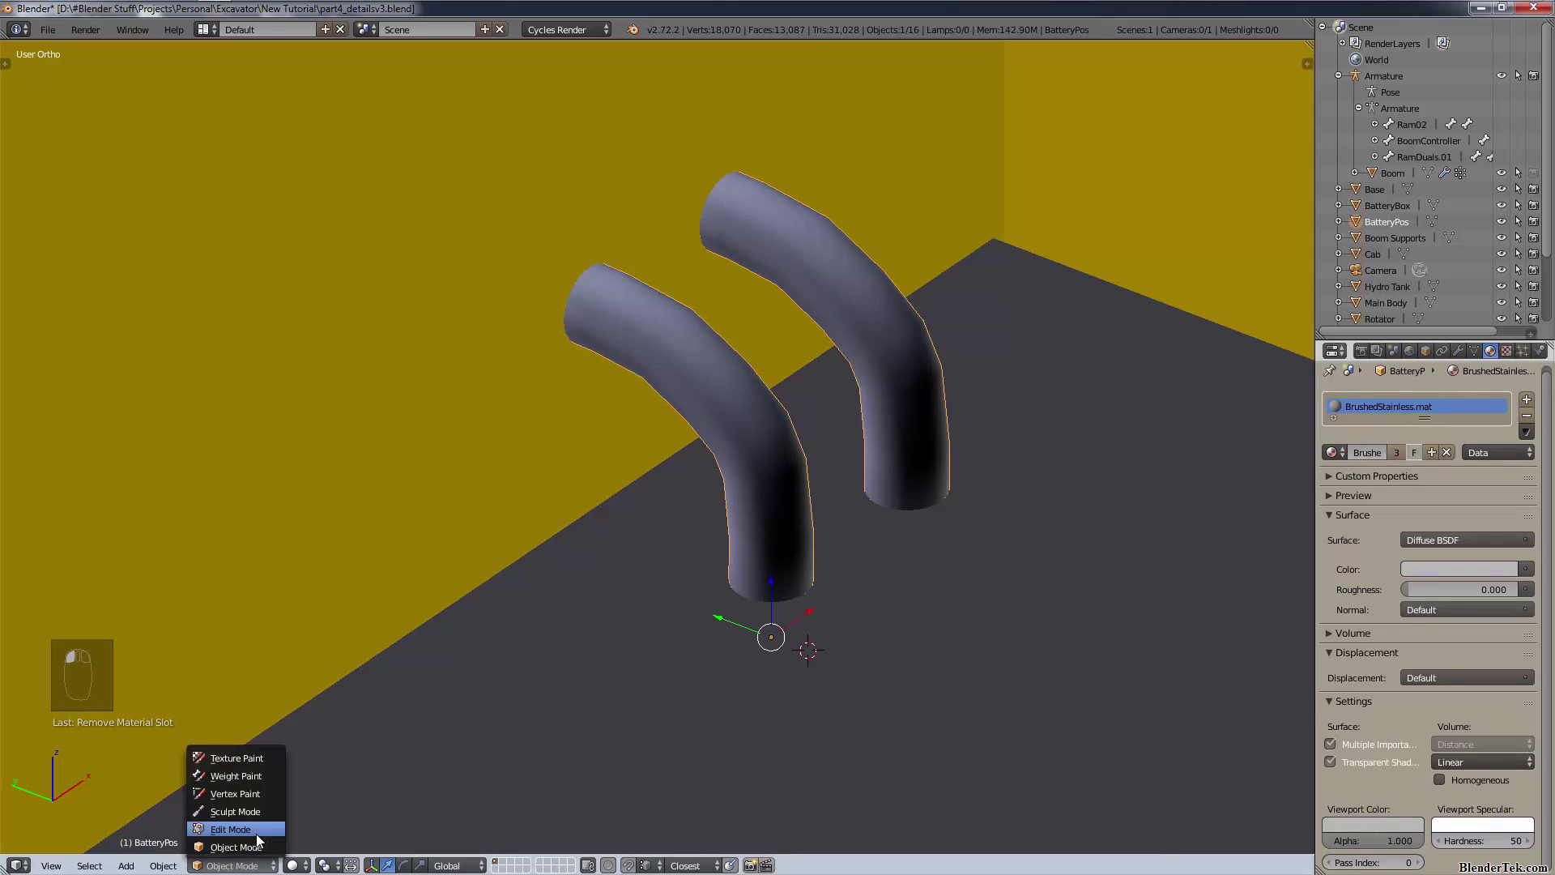
pyautogui.click(227, 826)
pyautogui.press('a')
pyautogui.rightClick(695, 375)
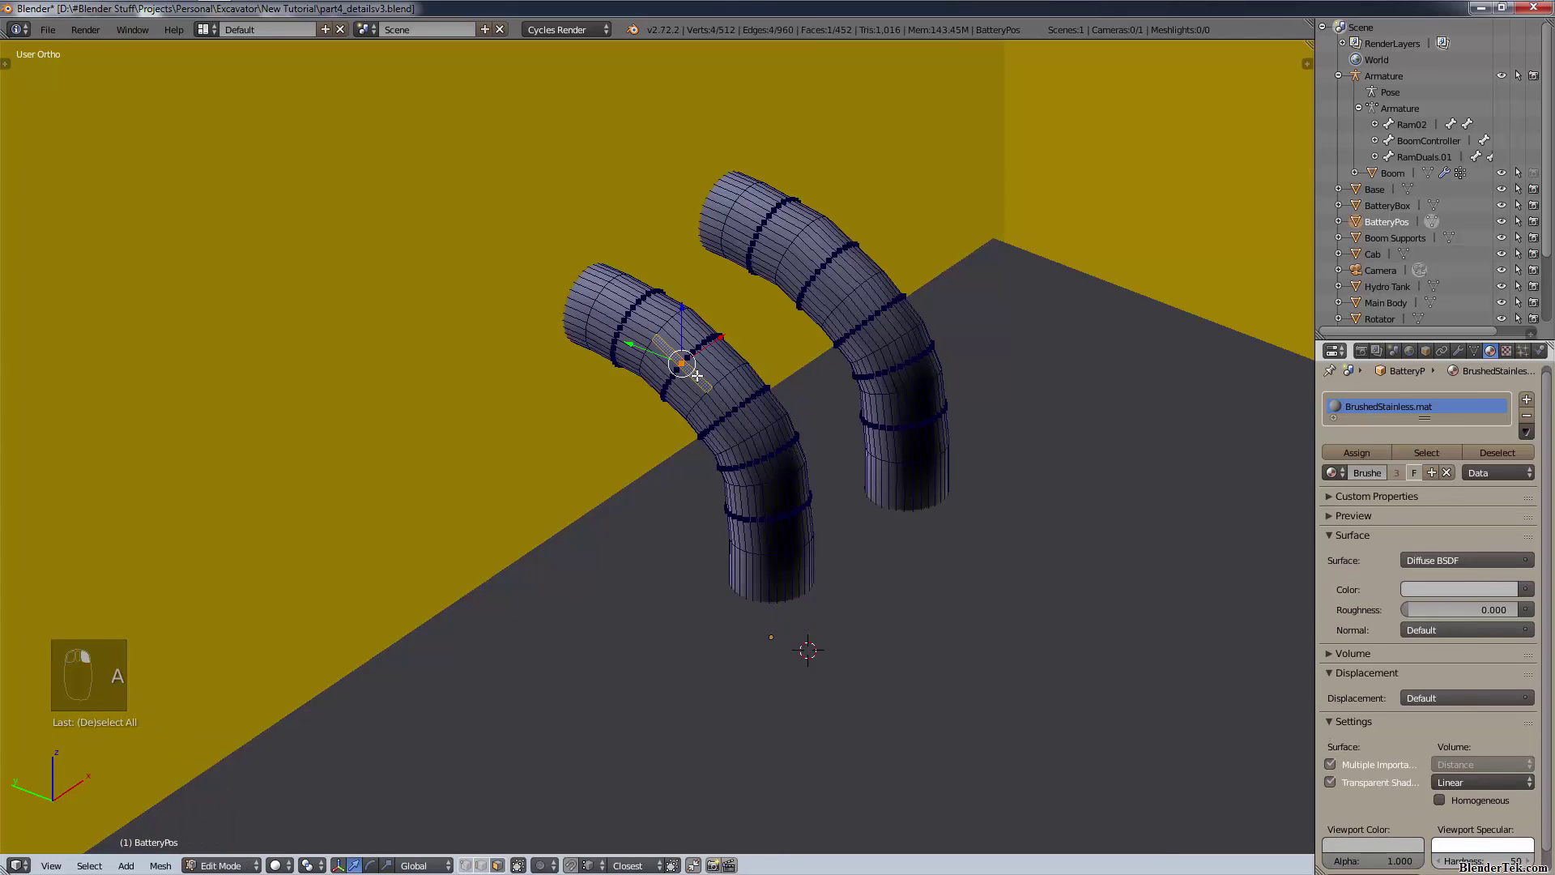
pyautogui.hotkey('ctrl', 'l')
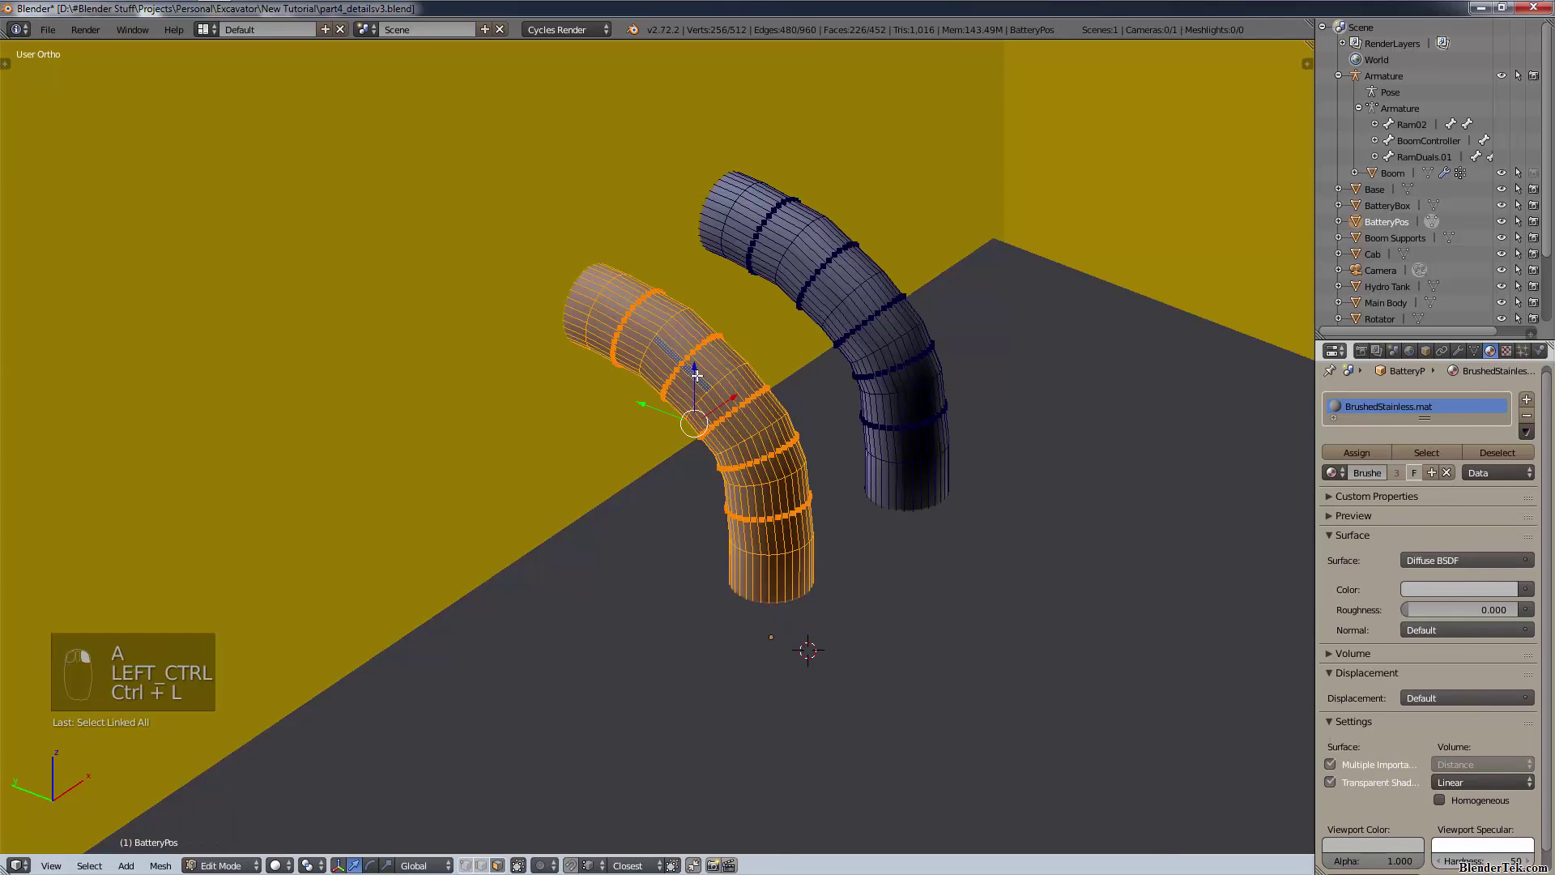
# - Add a second material slot to BatteryPos and create a new material named RedPaint in it
pyautogui.click(1525, 403)
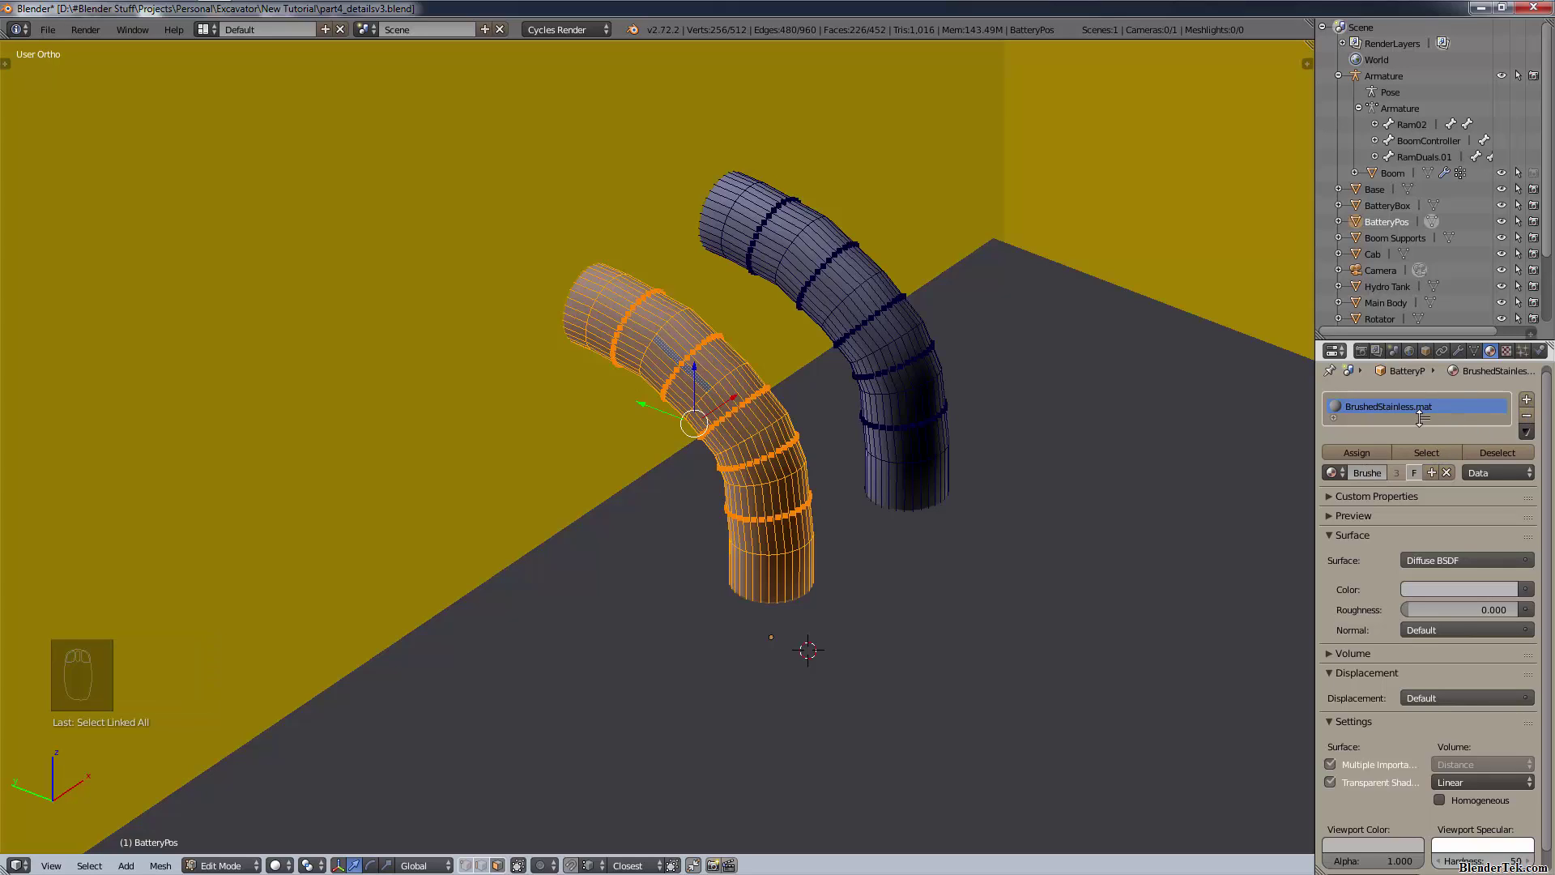
pyautogui.click(1526, 399)
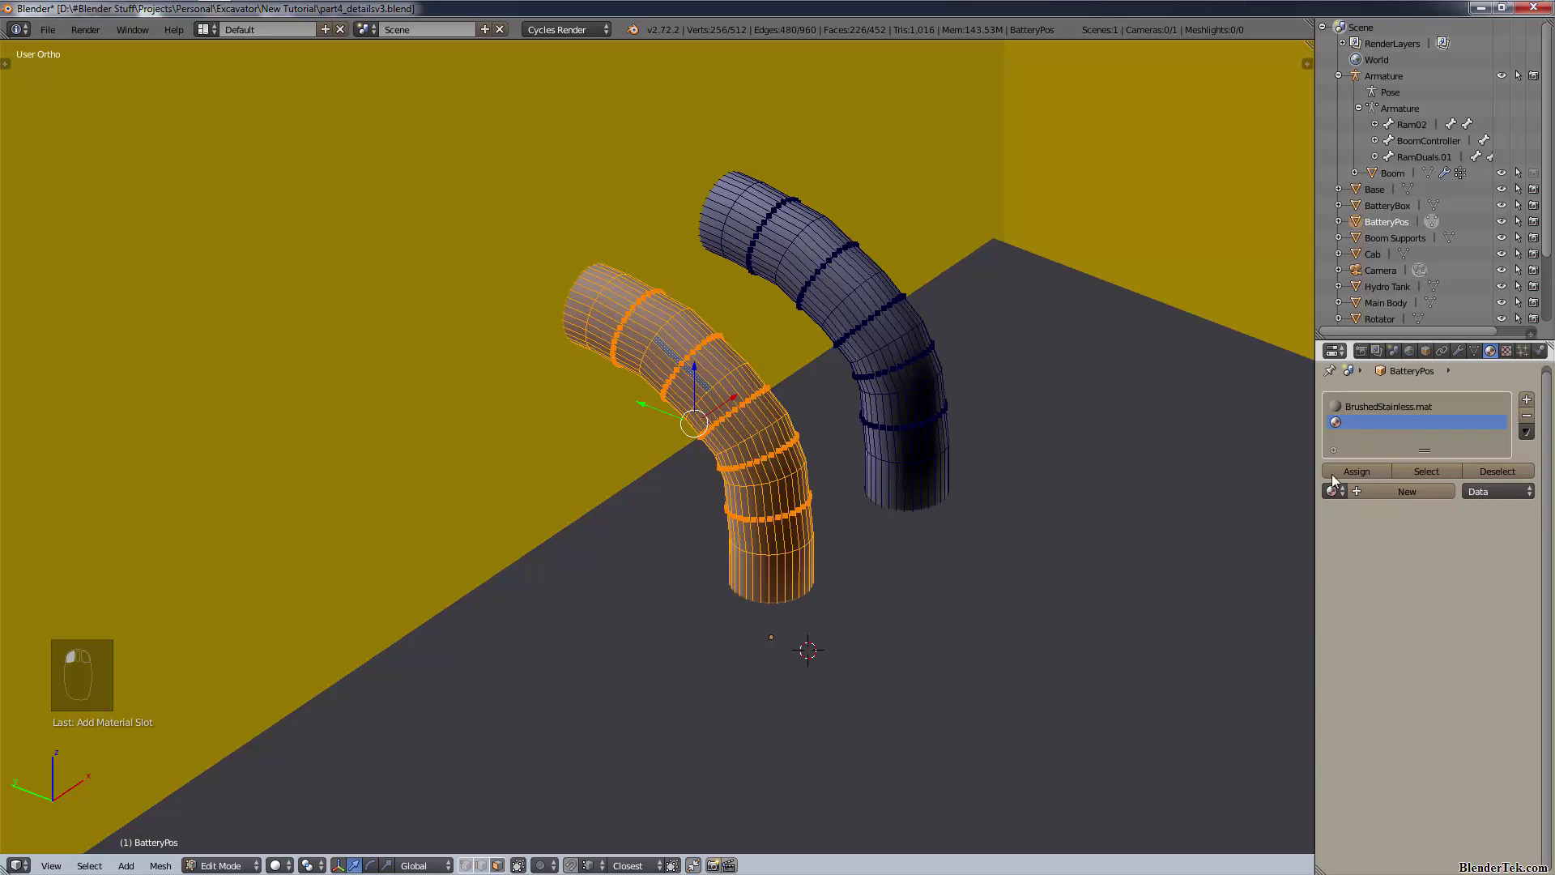
pyautogui.click(1332, 489)
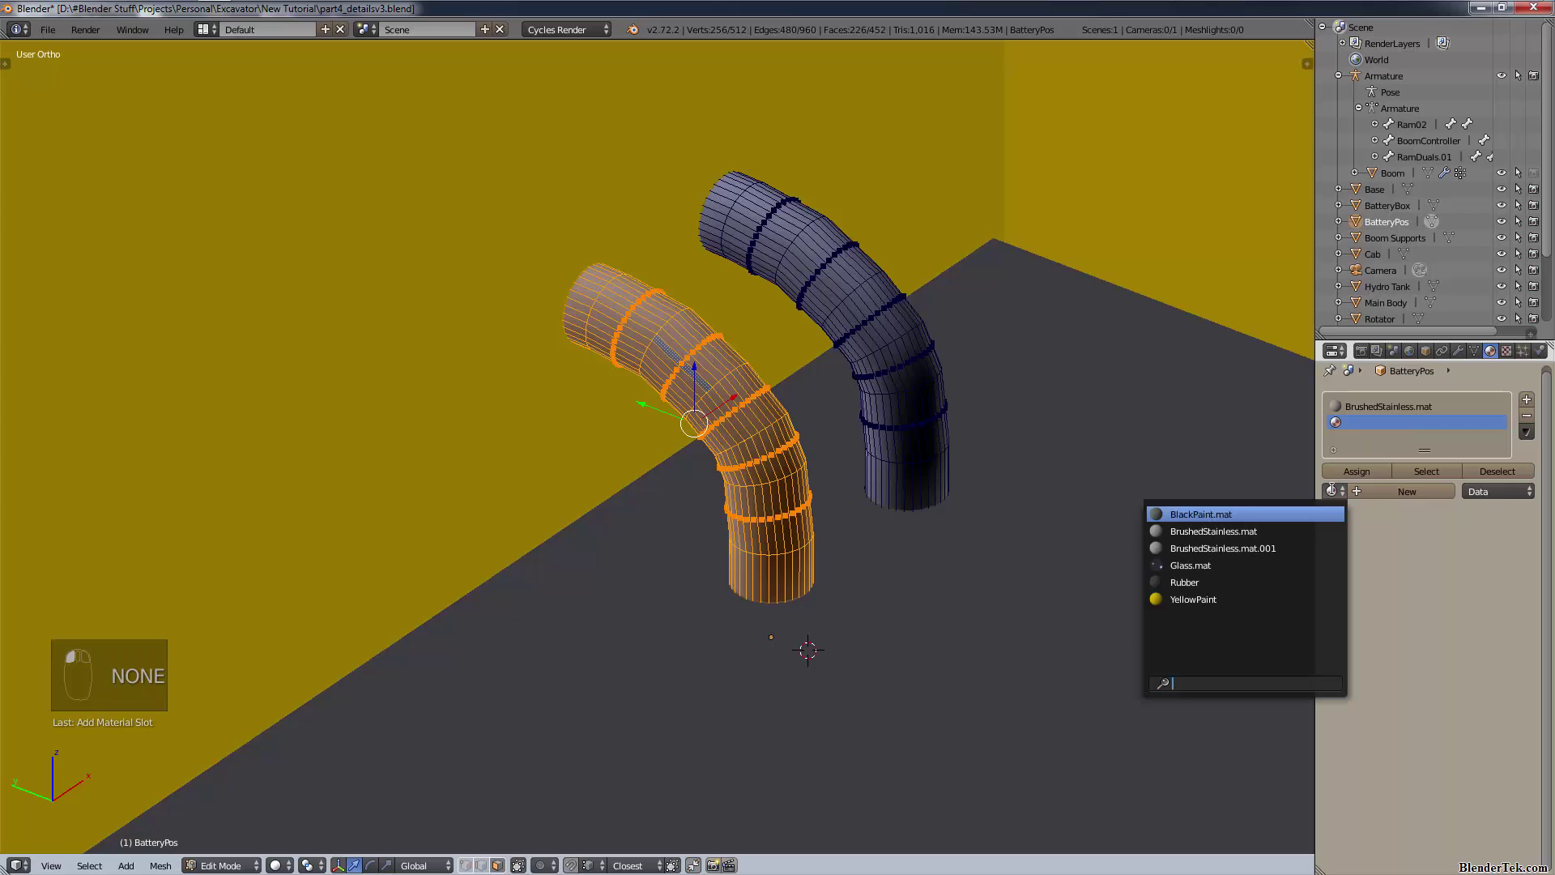
pyautogui.click(1421, 497)
pyautogui.write('RedO')
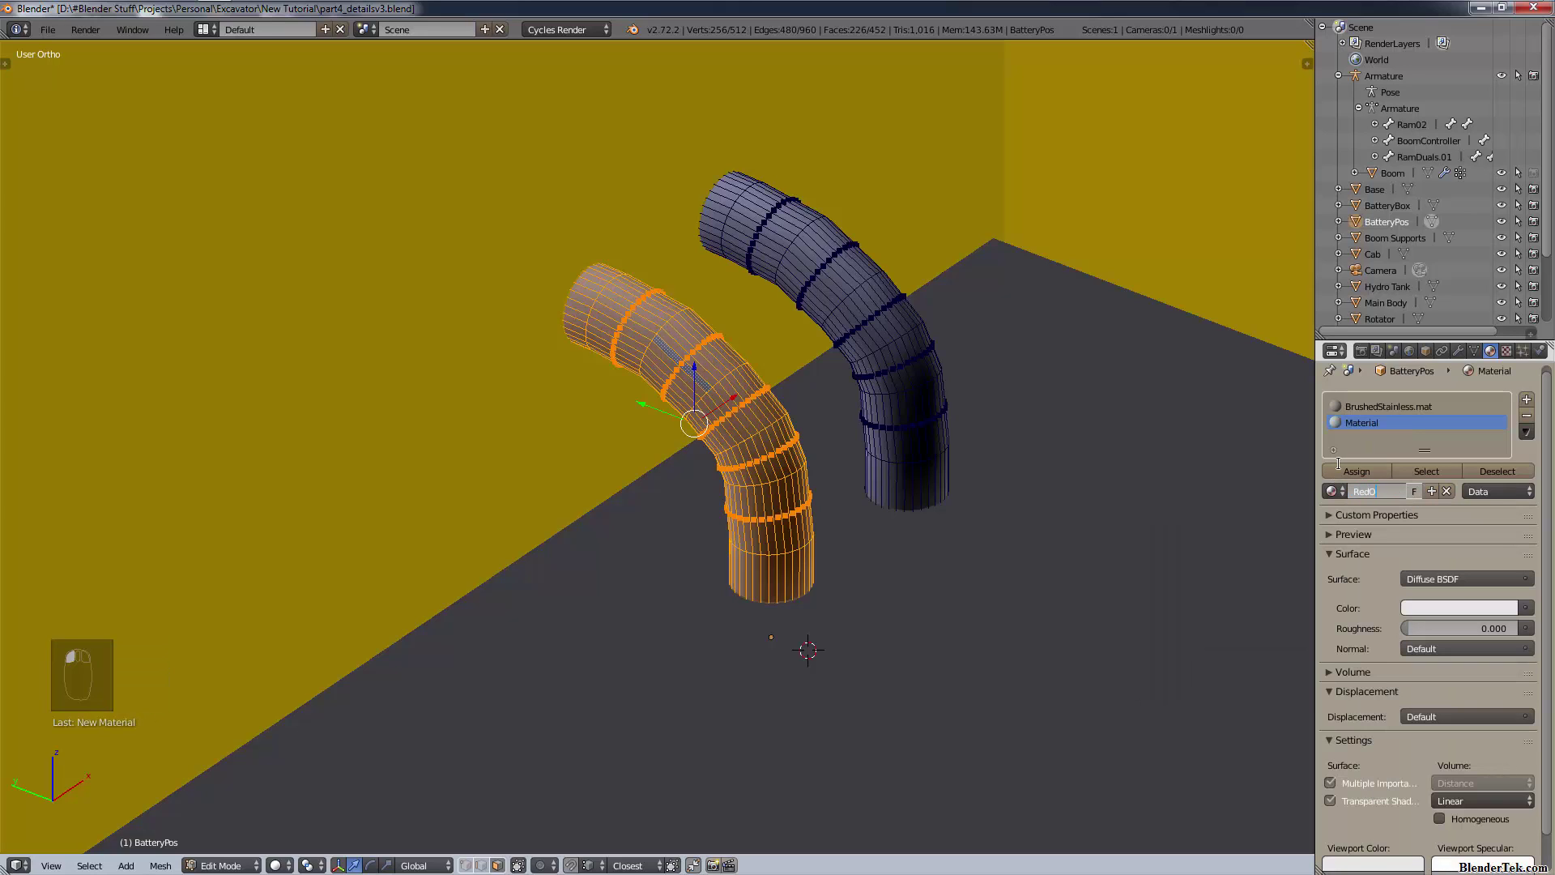
pyautogui.write('a')
pyautogui.press('BackSpace')
pyautogui.press('BackSpace')
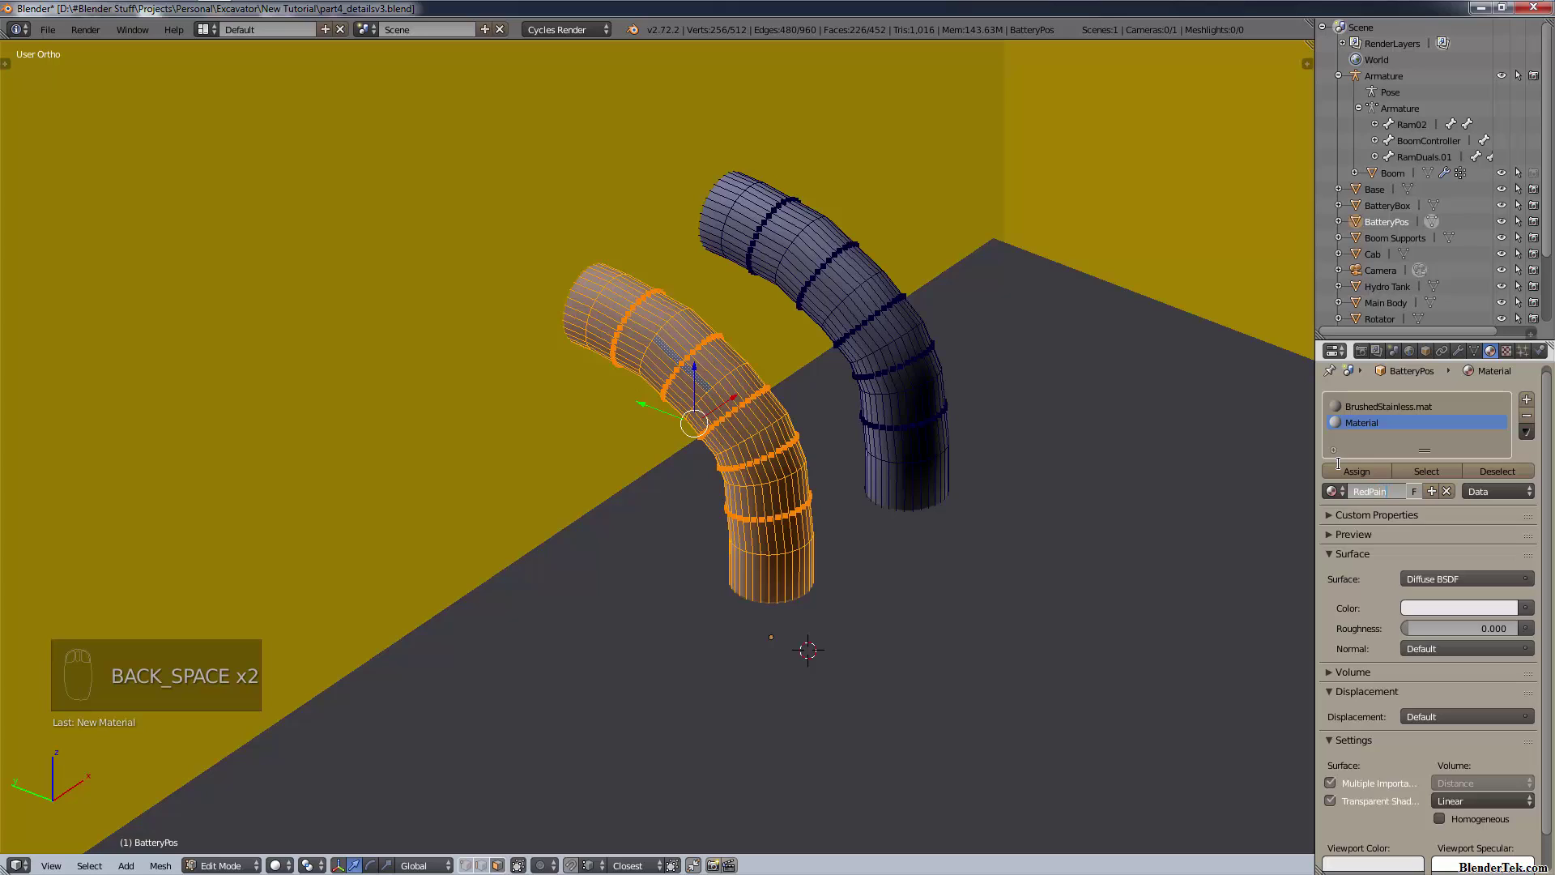
pyautogui.press('Return')
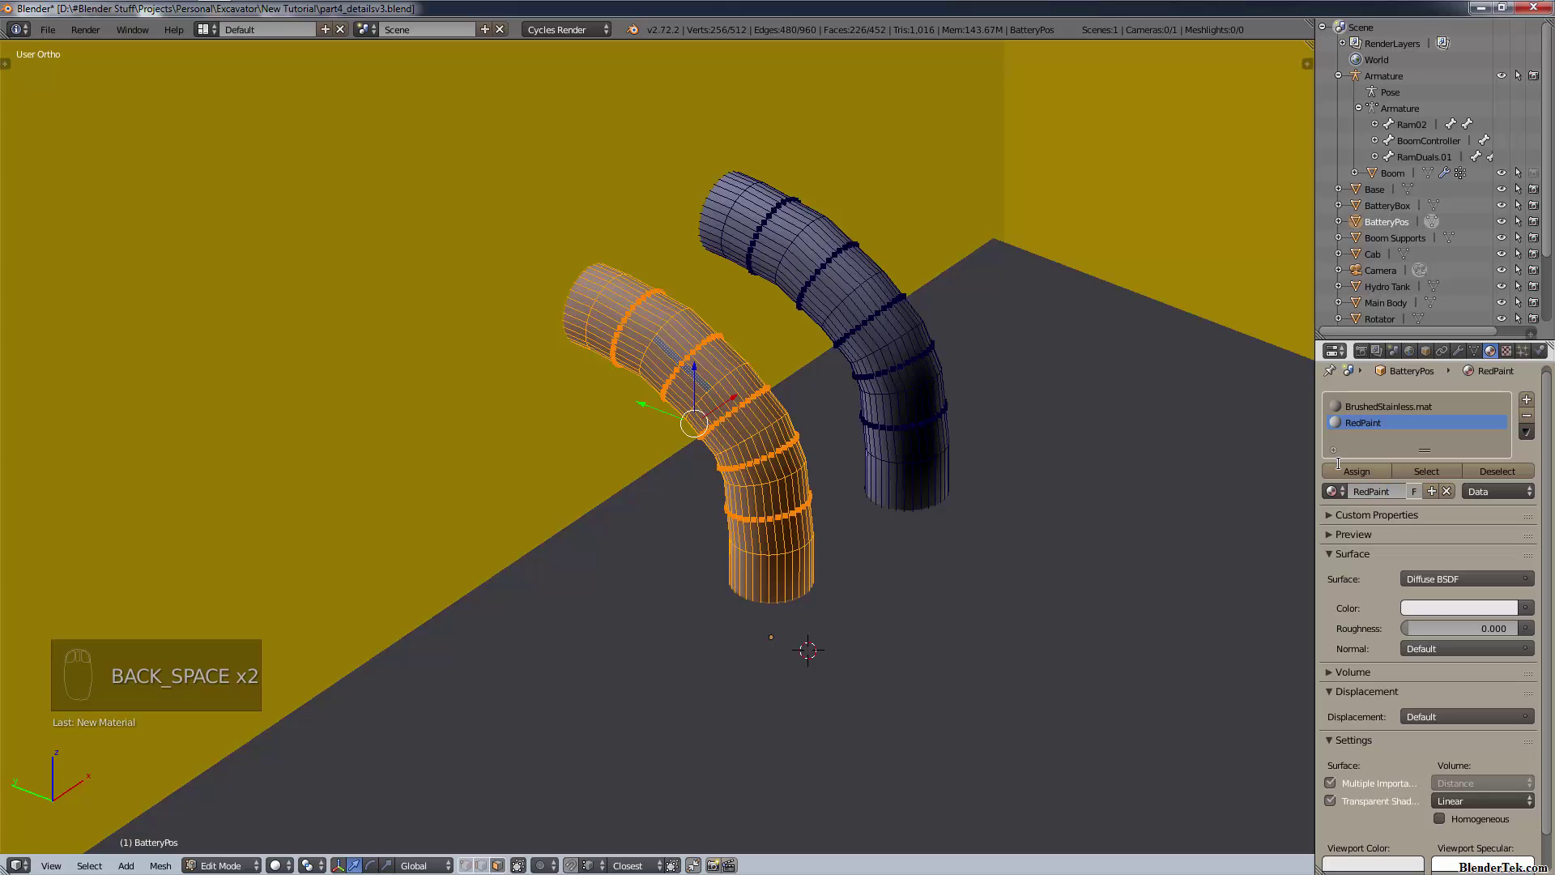
# - Set RedPaint's diffuse color and viewport color to a strong red, about R 0.800, G 0.027, B 0.034
pyautogui.click(1438, 605)
pyautogui.moveTo(1447, 479); pyautogui.dragTo(1435, 483)
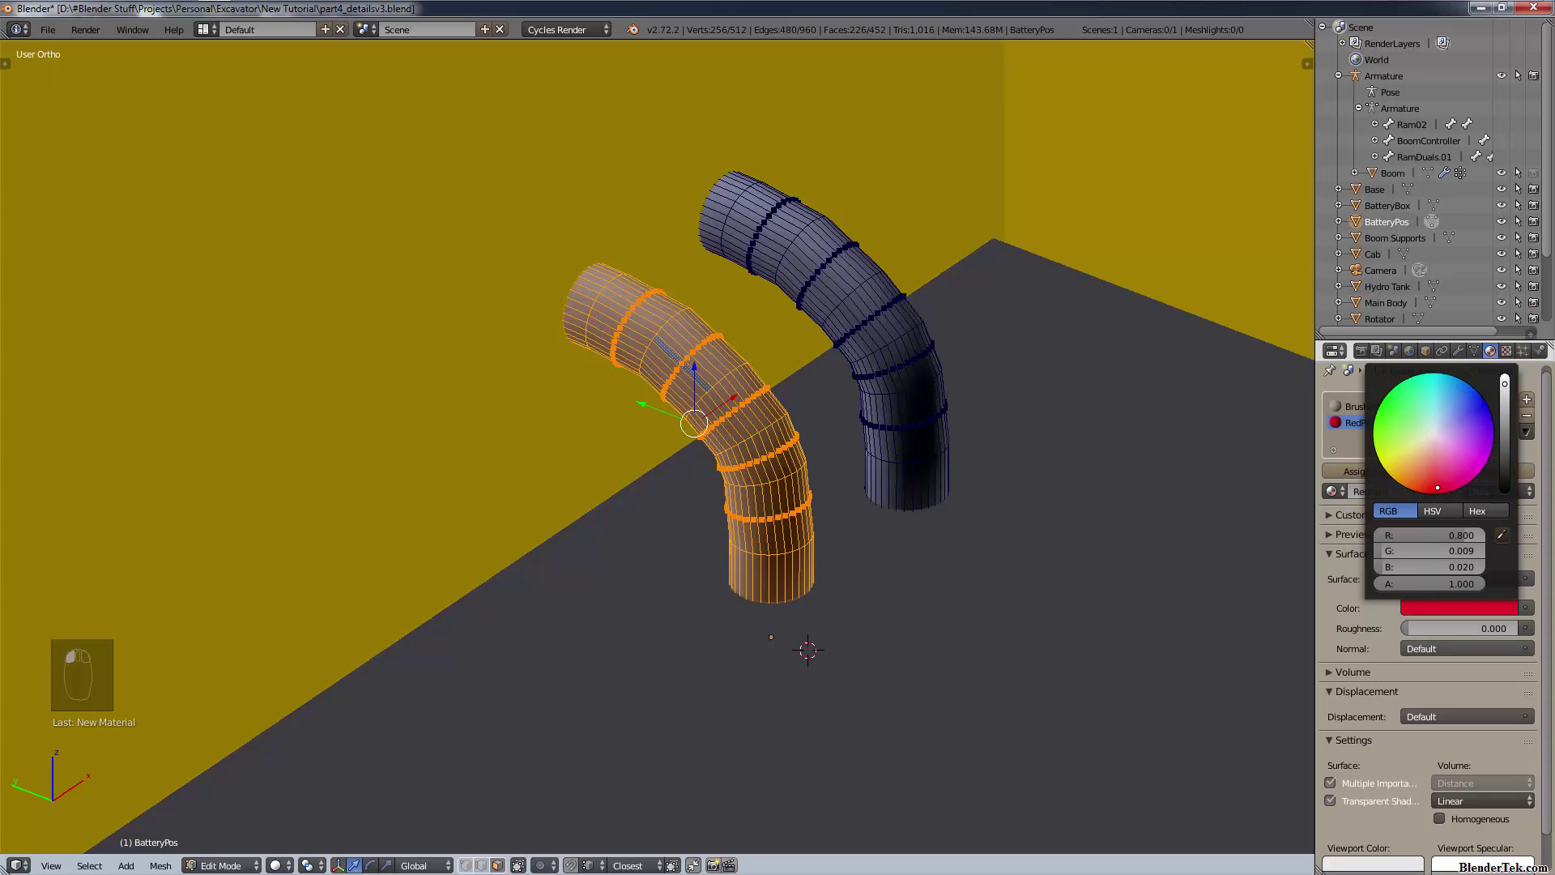
pyautogui.scroll(-2, 1397, 720)
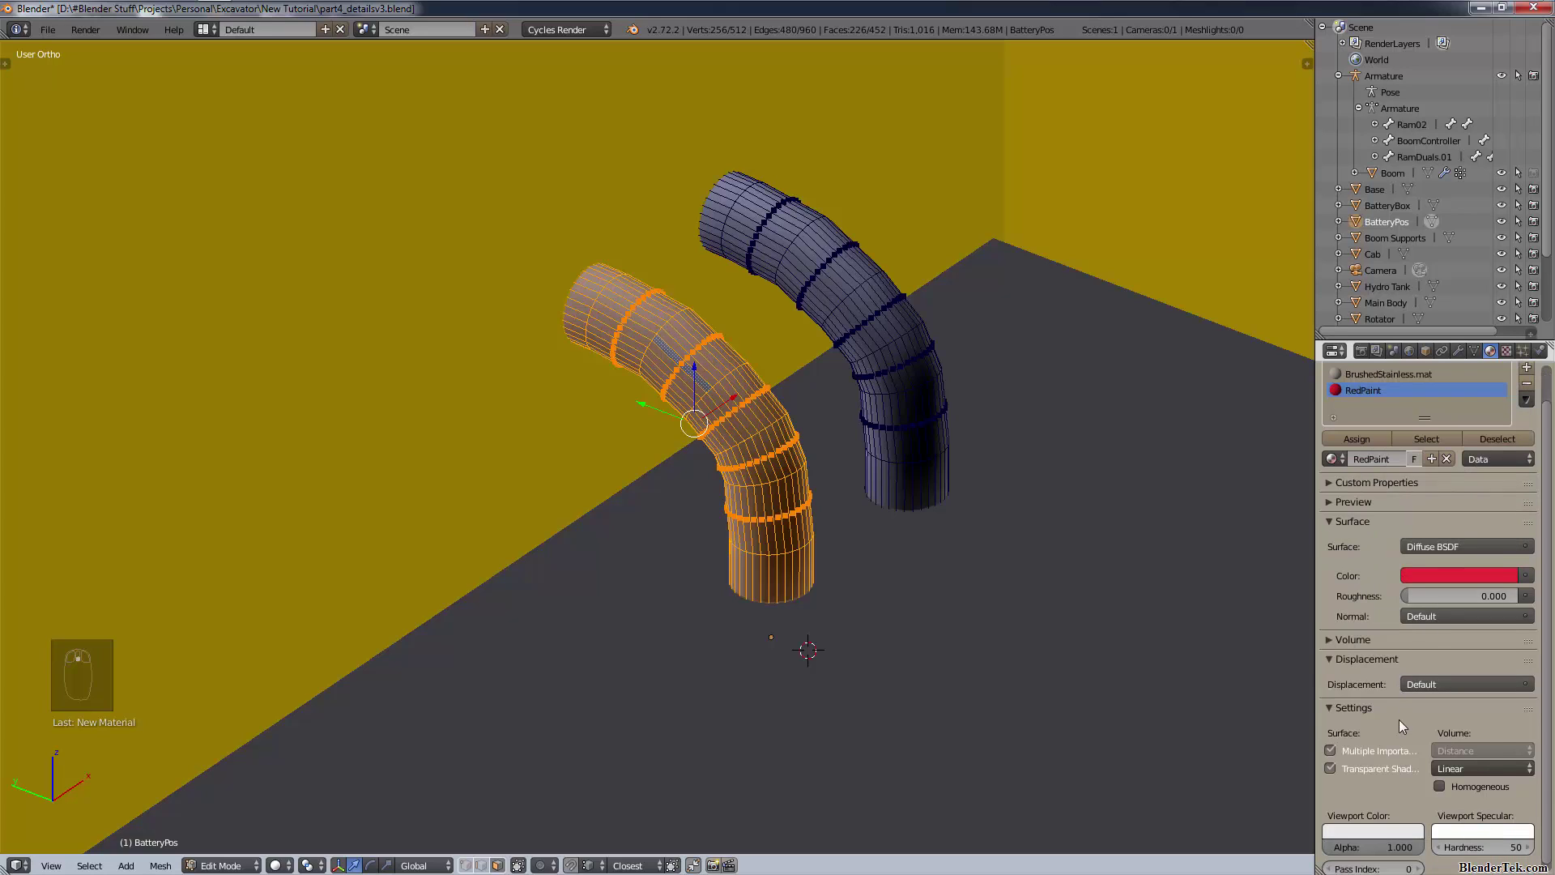
pyautogui.scroll(1, 1454, 579)
pyautogui.scroll(-1, 1453, 579)
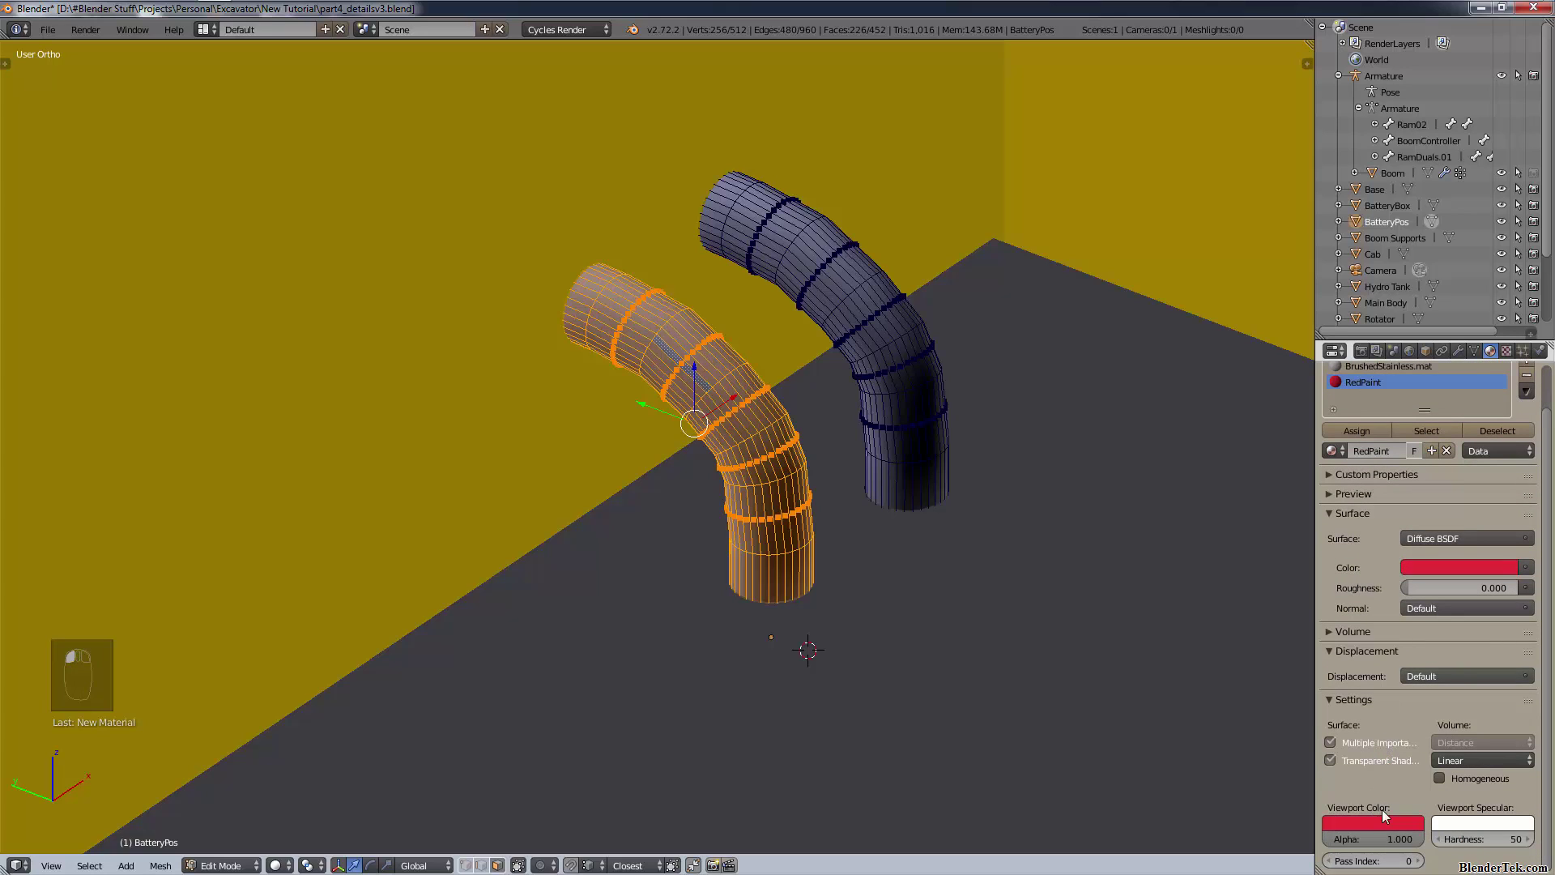
# - Copy the red to RedPaint's viewport specular color and lighten it to a pale pink
pyautogui.click(1458, 825)
pyautogui.moveTo(1397, 824); pyautogui.dragTo(1461, 823)
pyautogui.click(1461, 823)
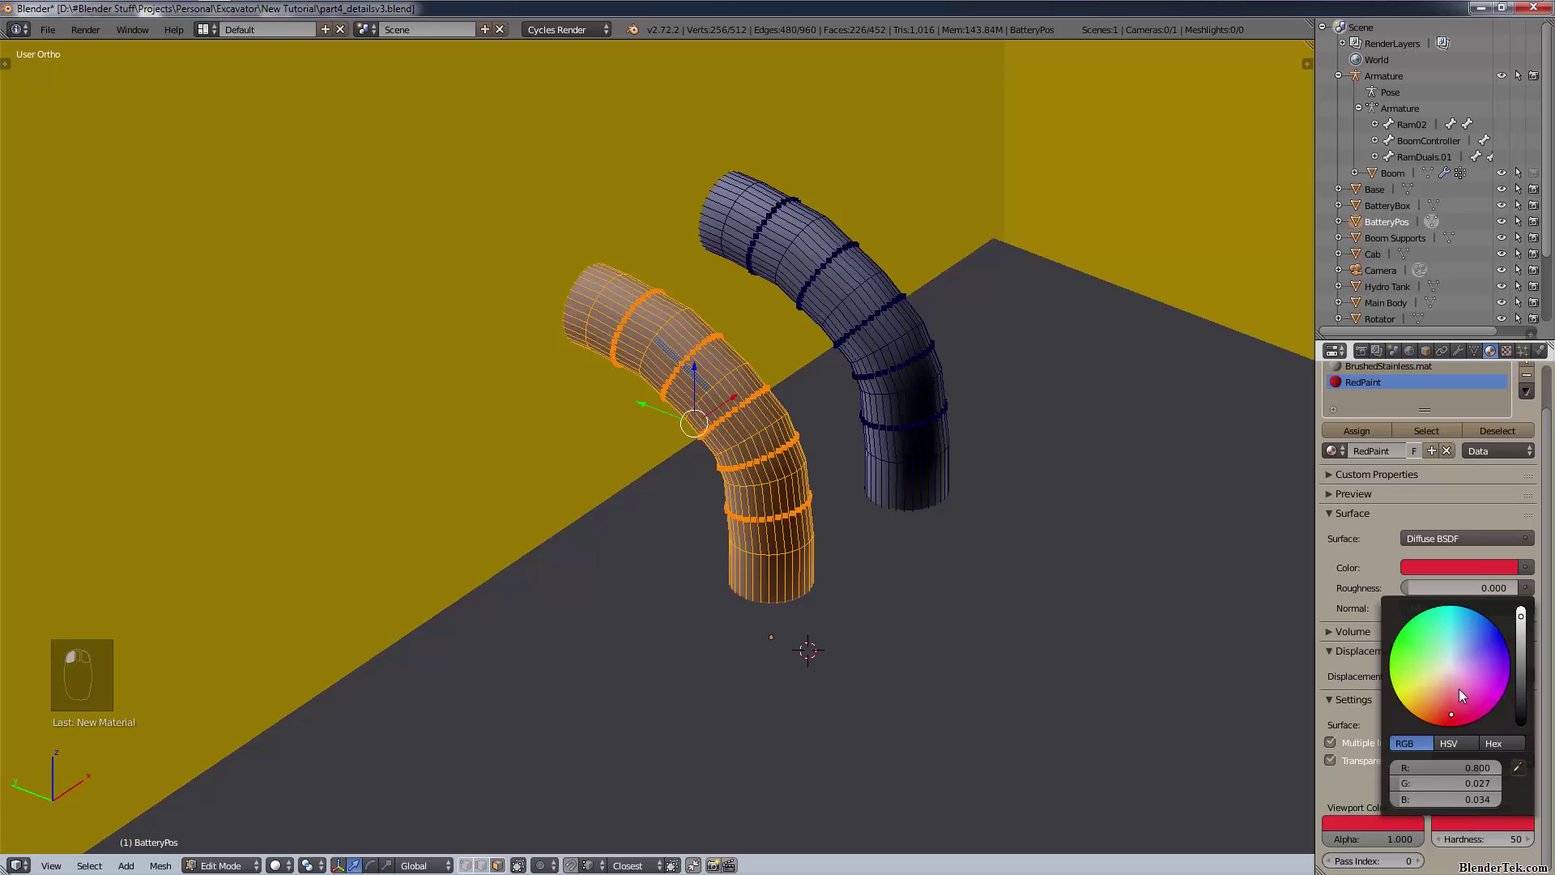
pyautogui.click(1452, 680)
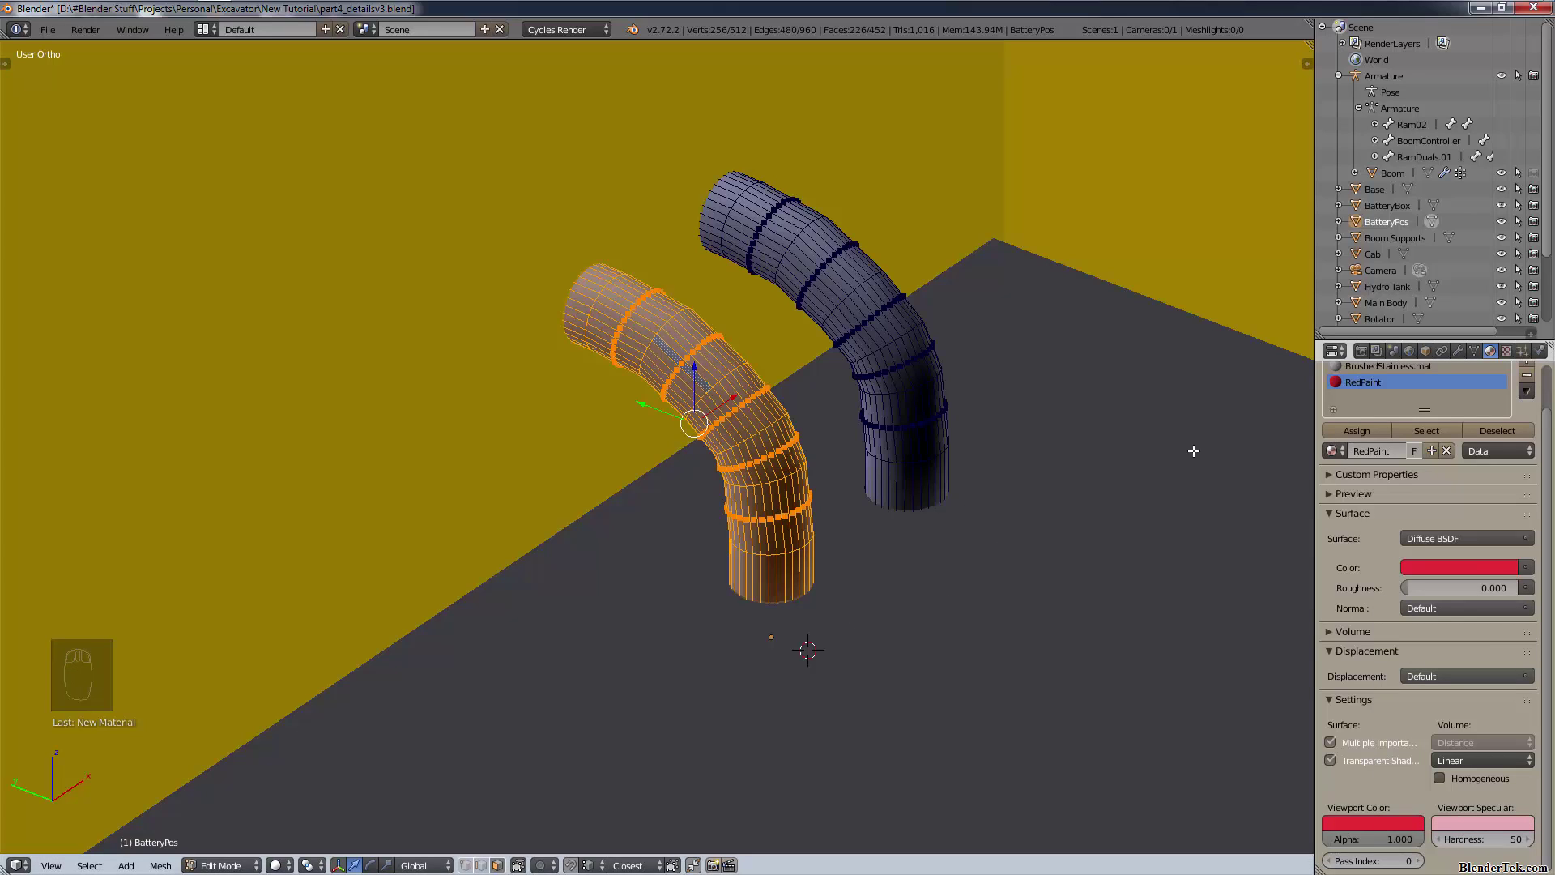
# - Assign RedPaint to the selected tube, and select all linked geometry of the other BatteryPos tube instead
pyautogui.click(1368, 431)
pyautogui.press('a')
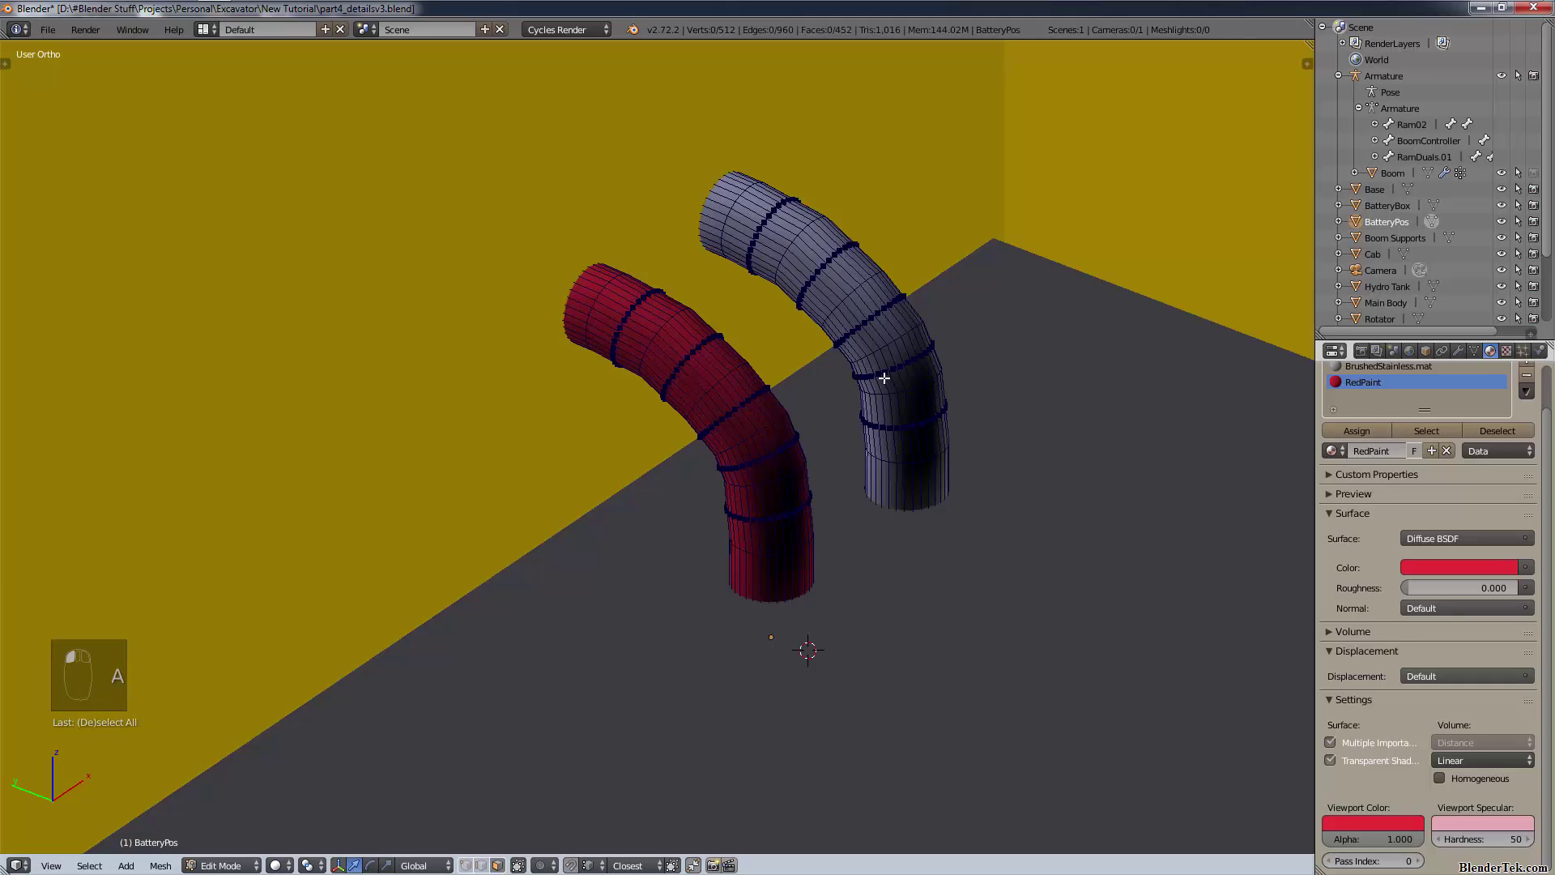
pyautogui.moveTo(874, 320); pyautogui.dragTo(836, 350, button='right')
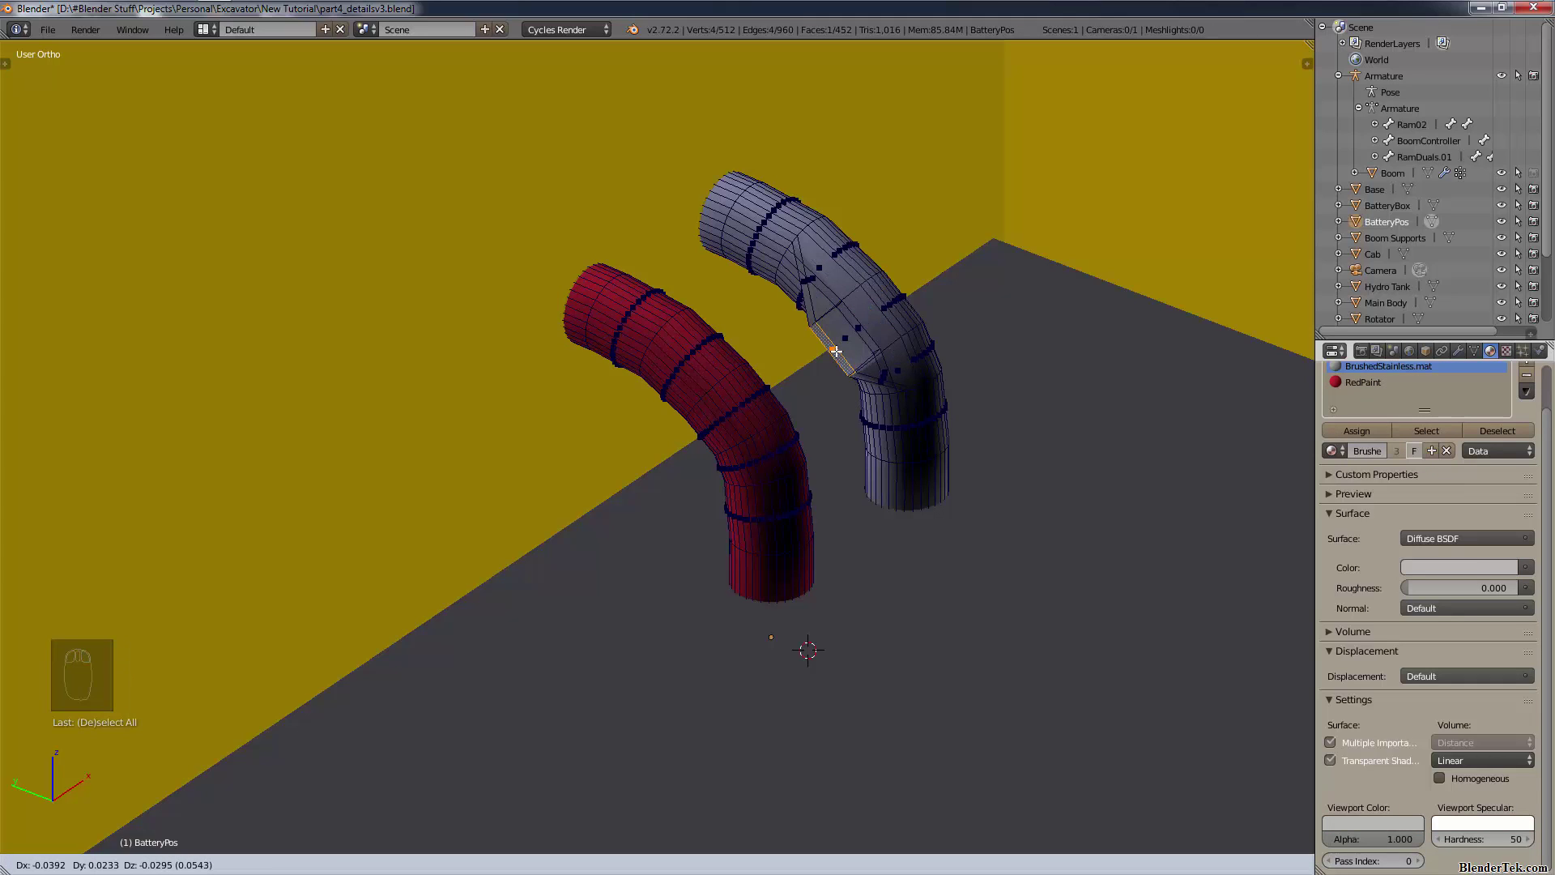
pyautogui.rightClick(836, 350)
pyautogui.hotkey('ctrl', 'l')
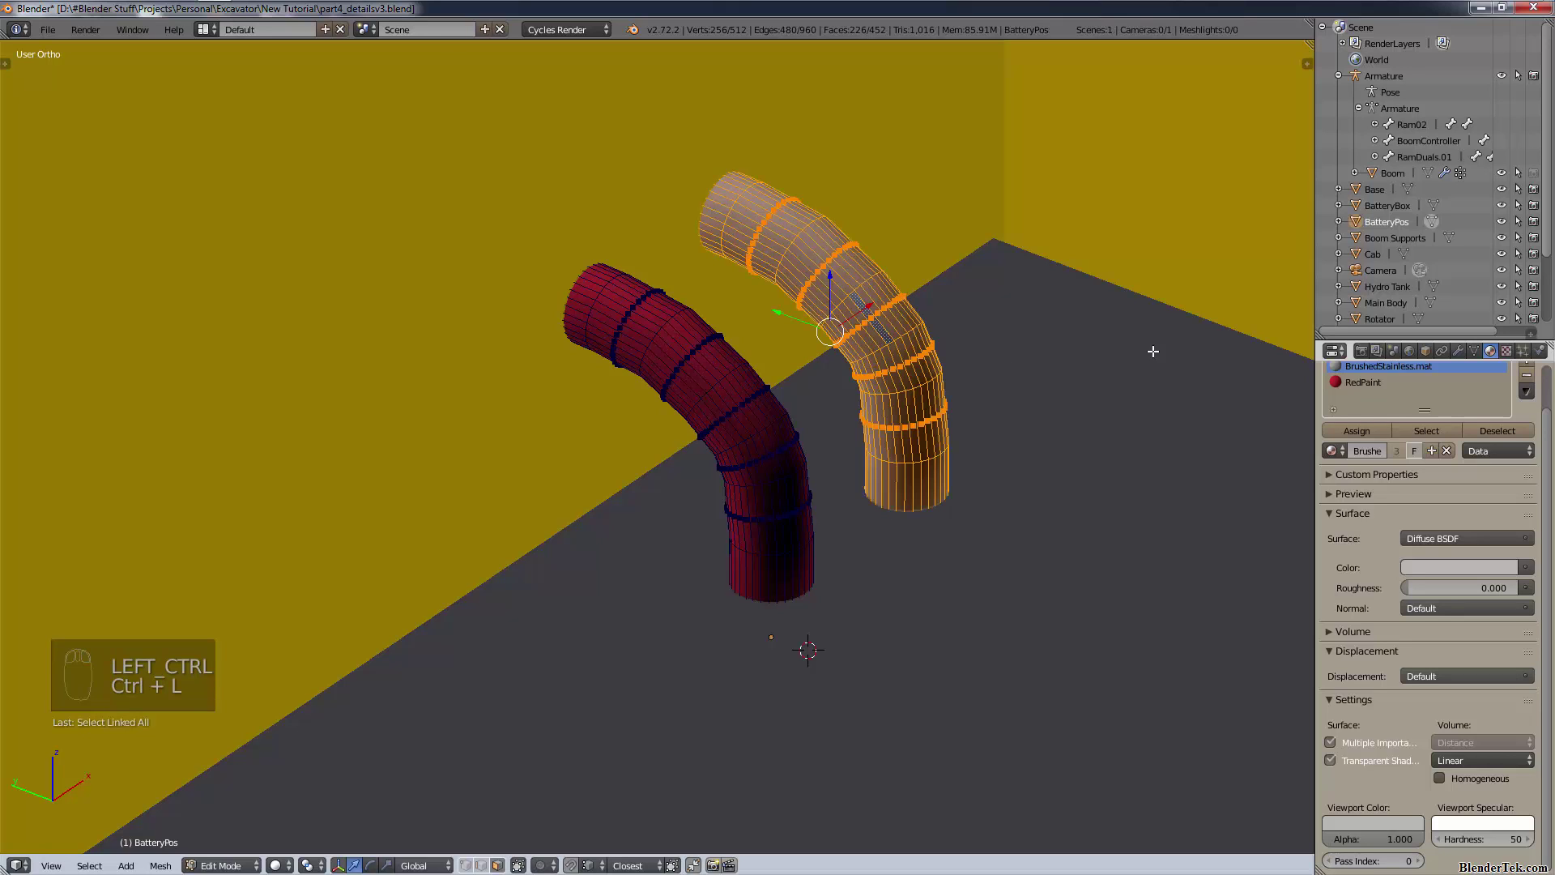
# - Add a third material slot to BatteryPos and create a new material named DarkBlkPaint.mat in it
pyautogui.click(1527, 371)
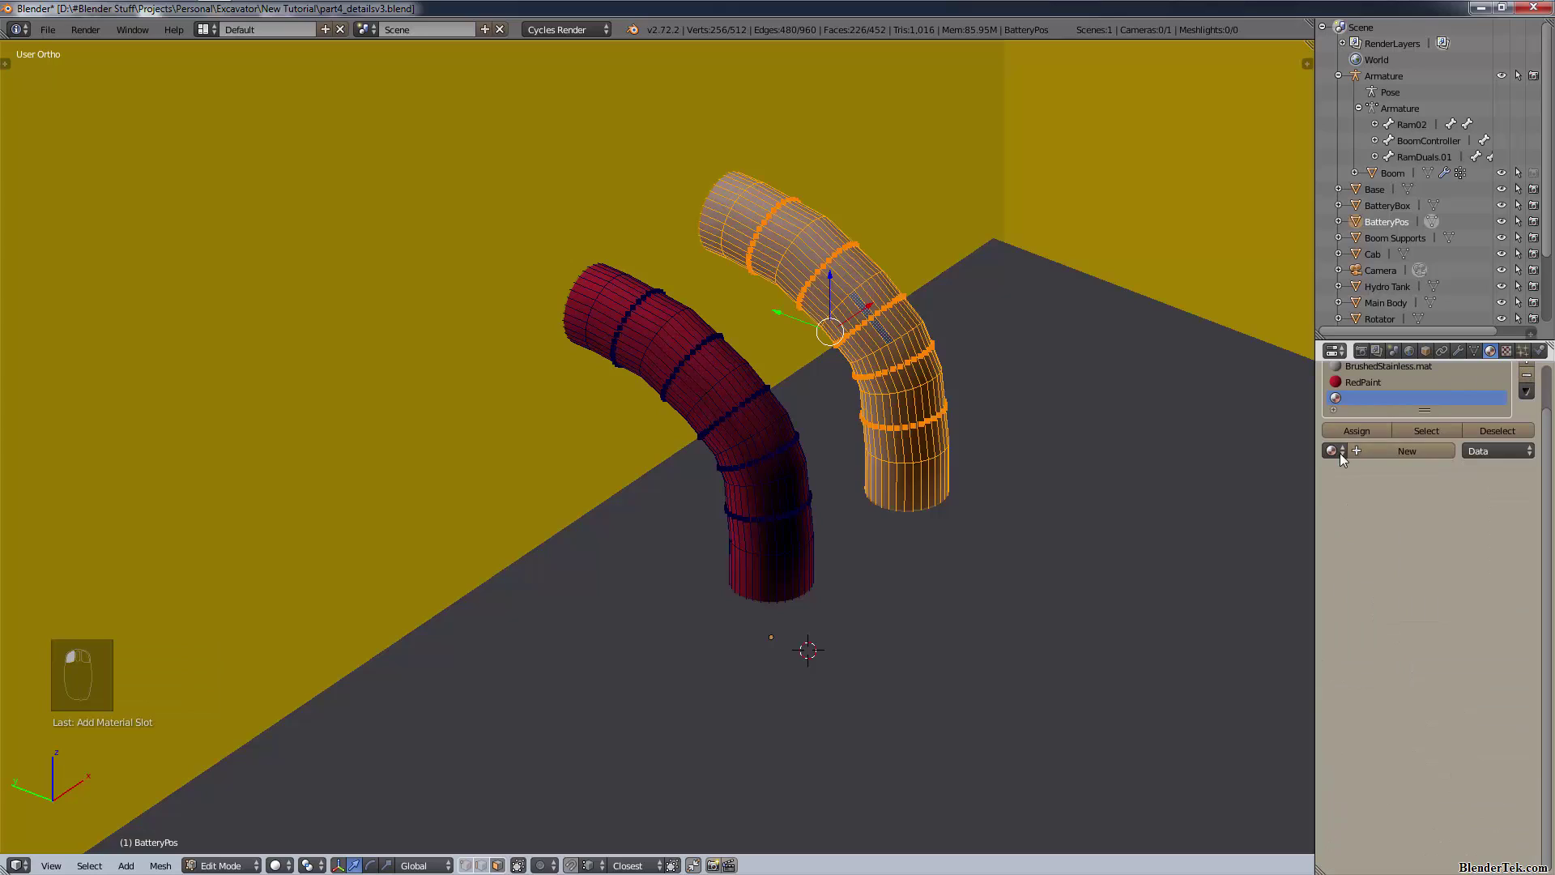
pyautogui.click(1364, 450)
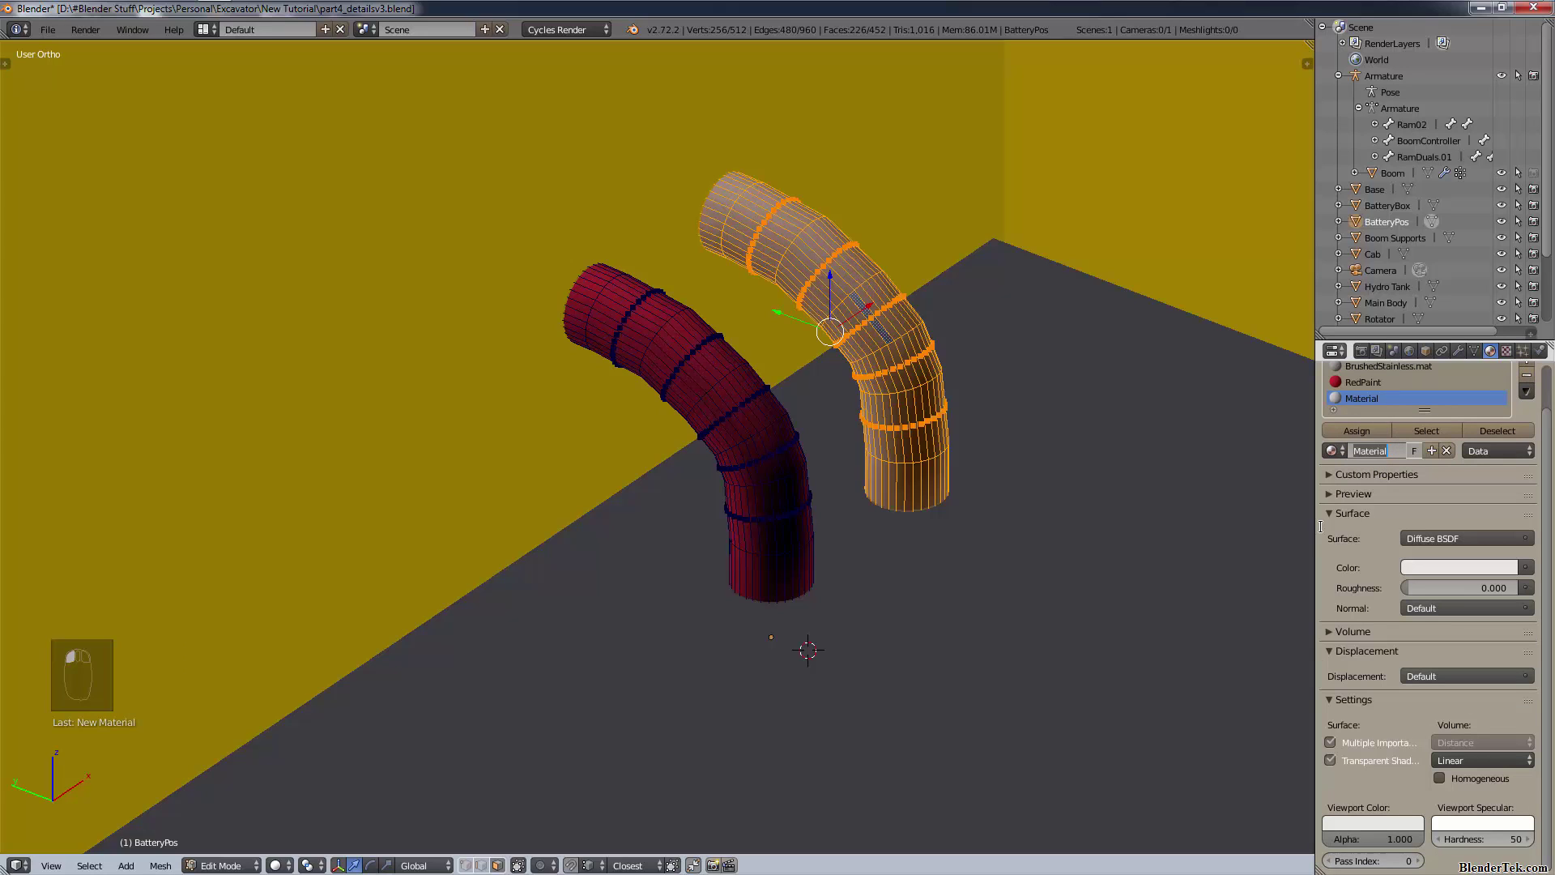
pyautogui.press('shift')
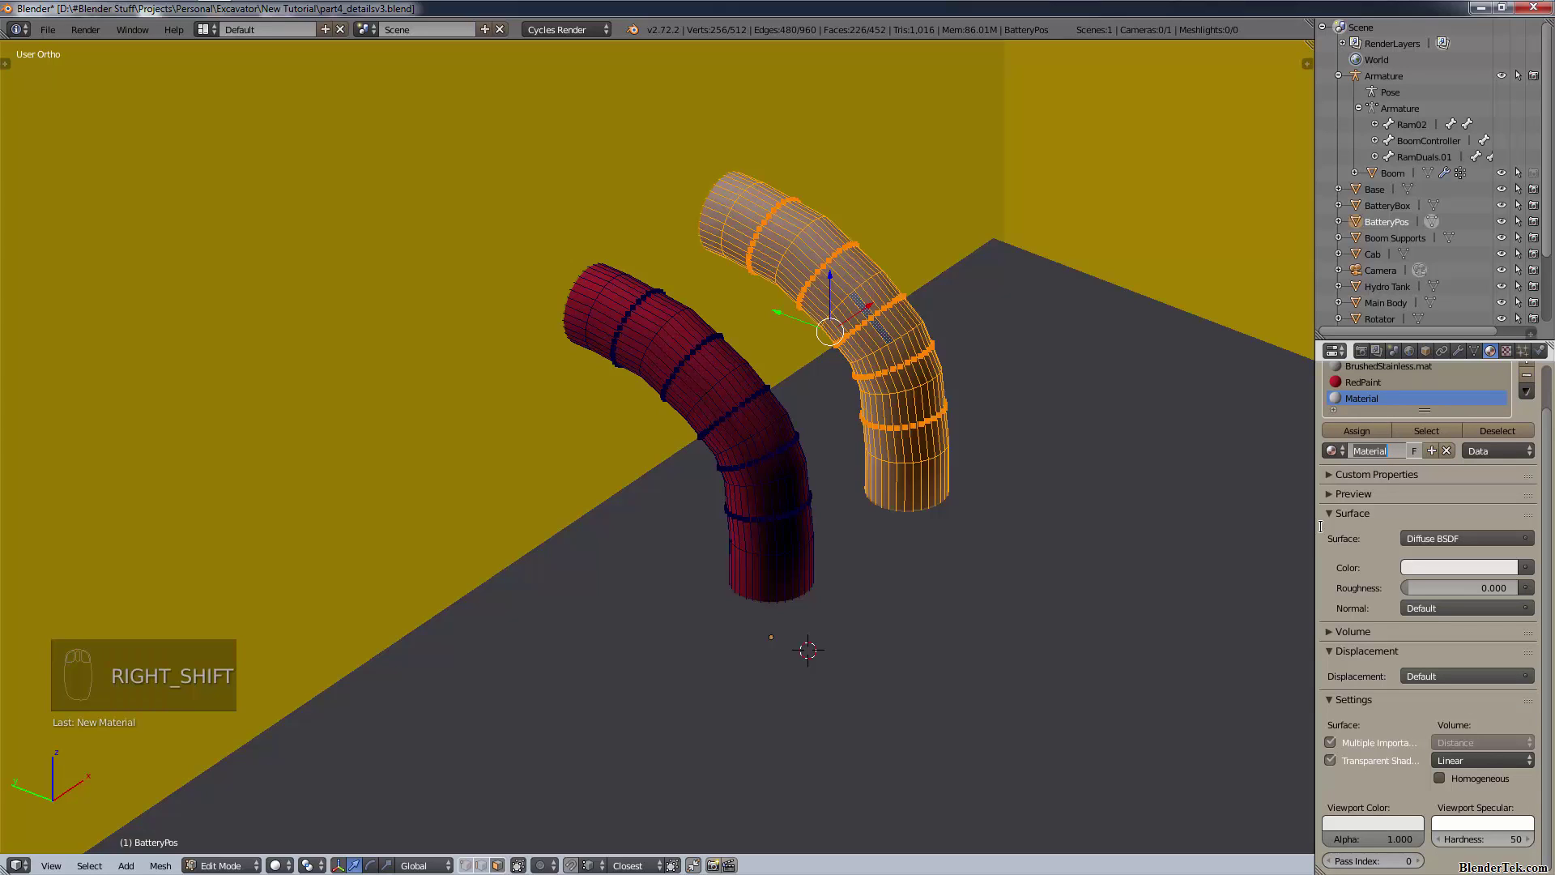
pyautogui.write('DarkBl')
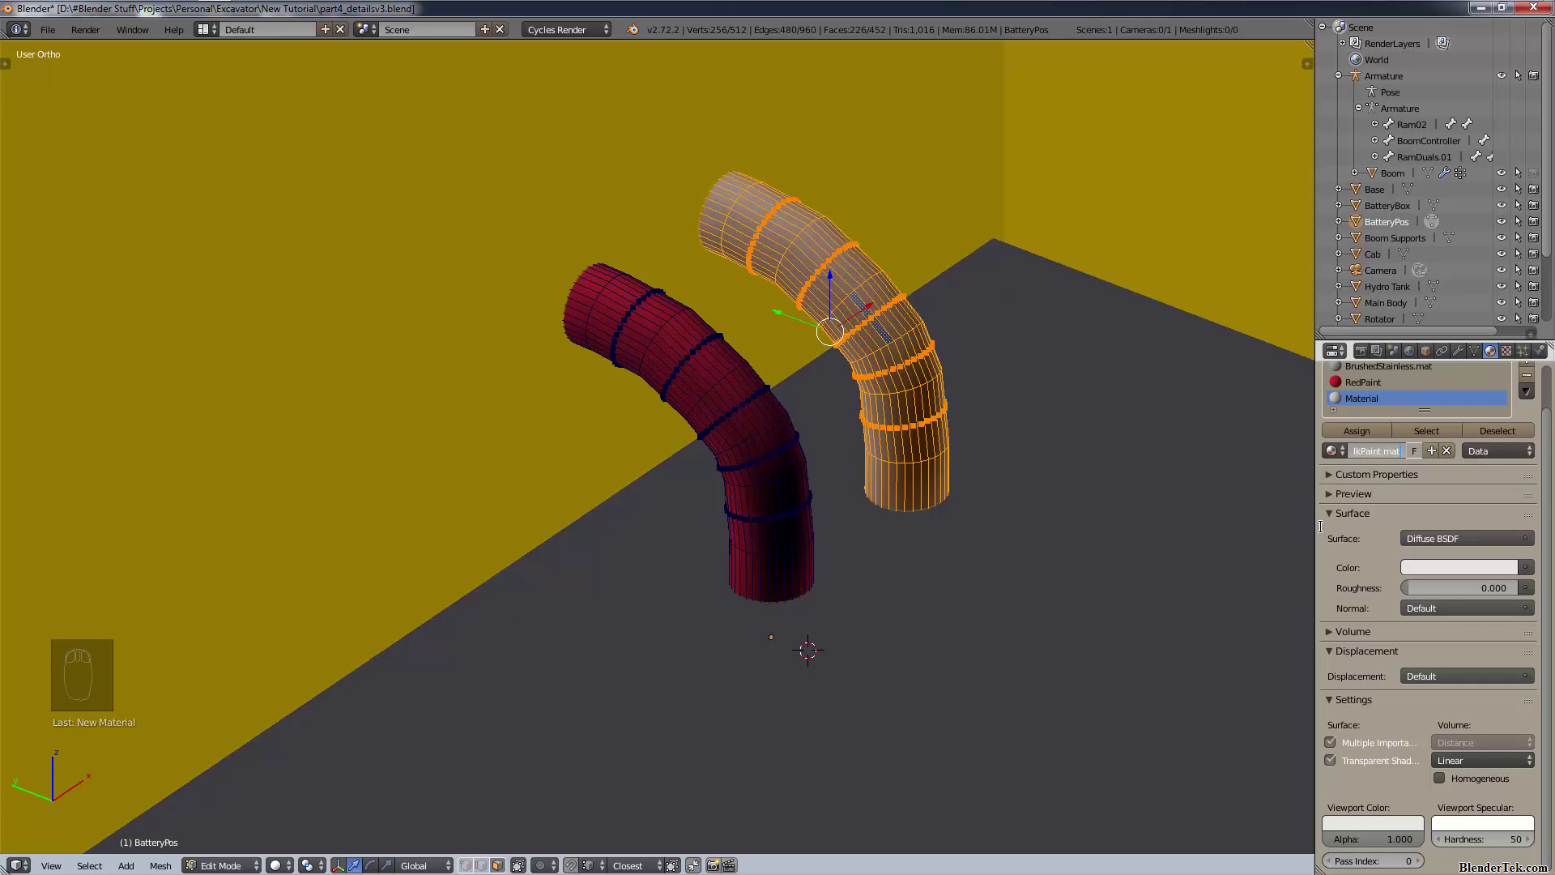
pyautogui.write('kPaint.mat')
pyautogui.press('Return')
# - Darken DarkBlkPaint.mat's diffuse color to near black and copy that color to its viewport color
pyautogui.click(1418, 567)
pyautogui.moveTo(1506, 411); pyautogui.dragTo(1506, 452)
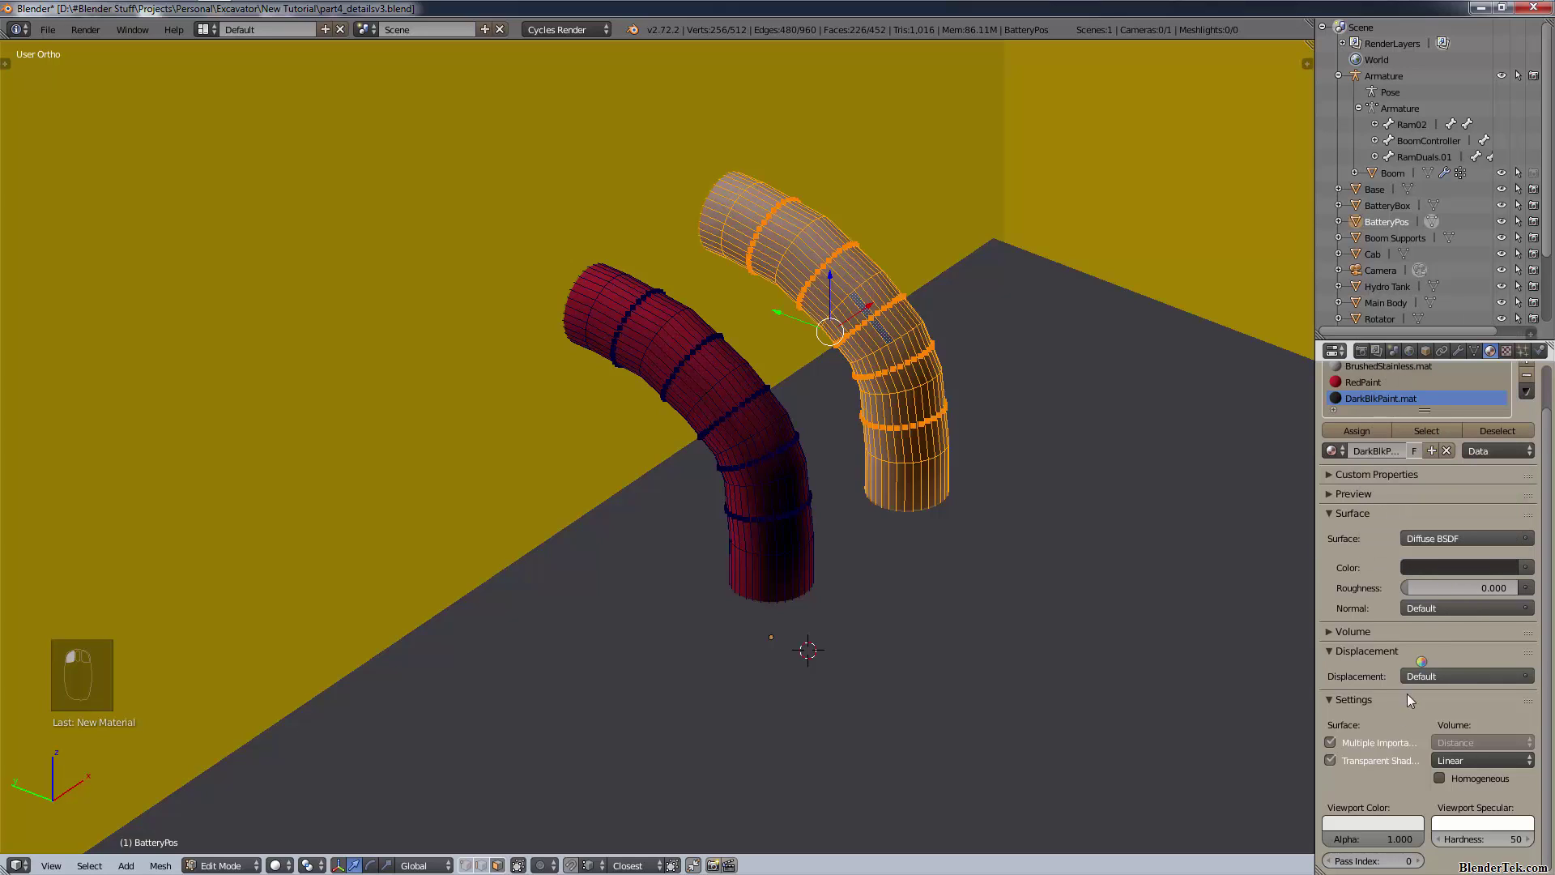
pyautogui.moveTo(1383, 828); pyautogui.dragTo(1384, 826)
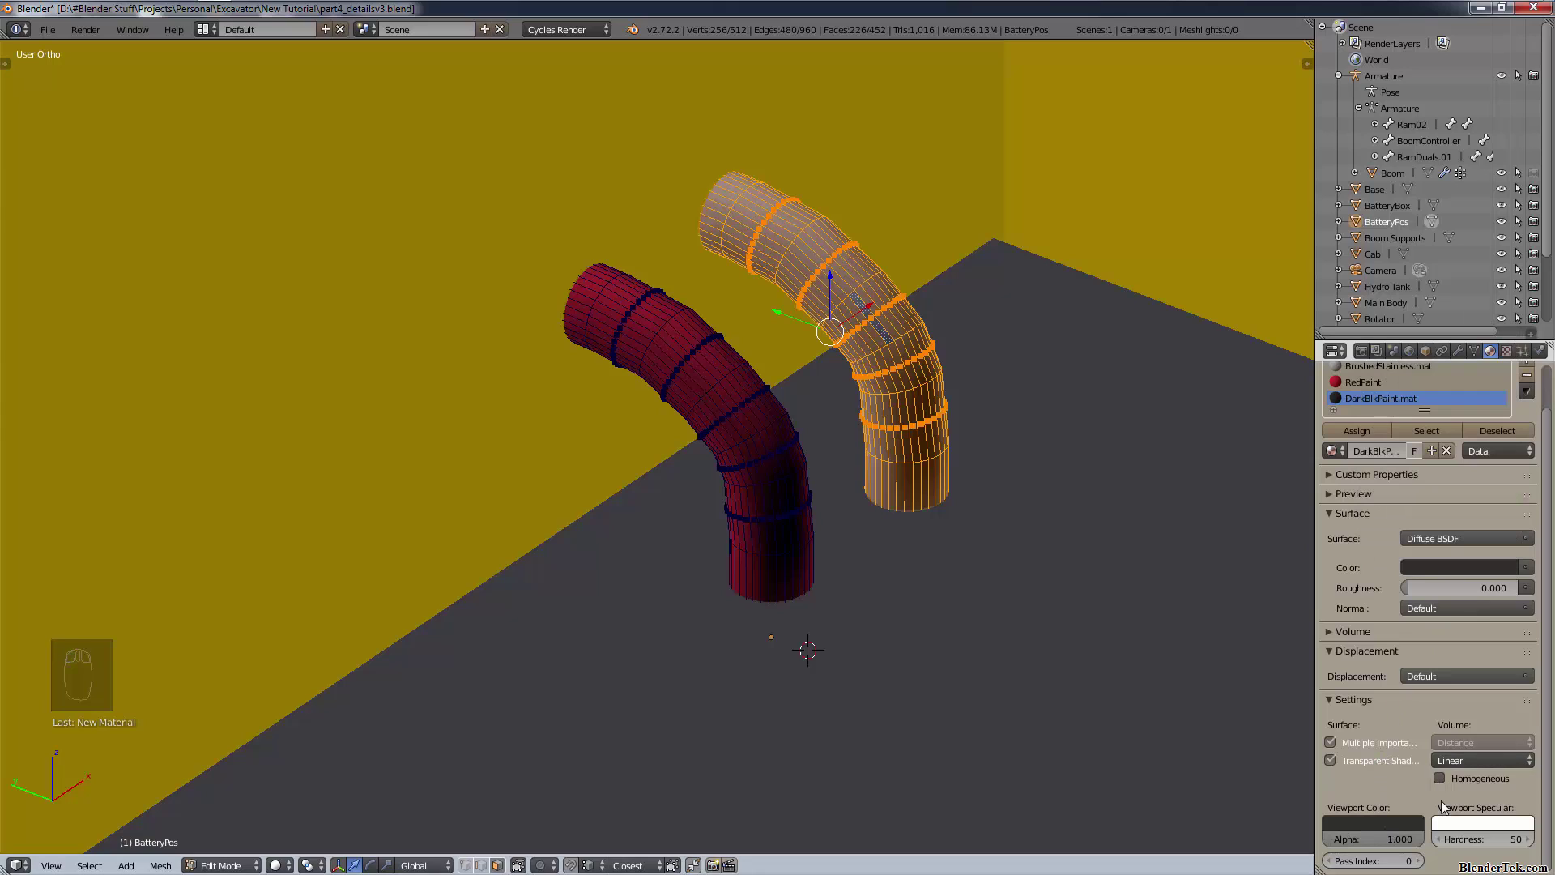
# - Darken DarkBlkPaint.mat's viewport specular color to light grey and assign the material to the selected tube, clearing the selection
pyautogui.click(1451, 823)
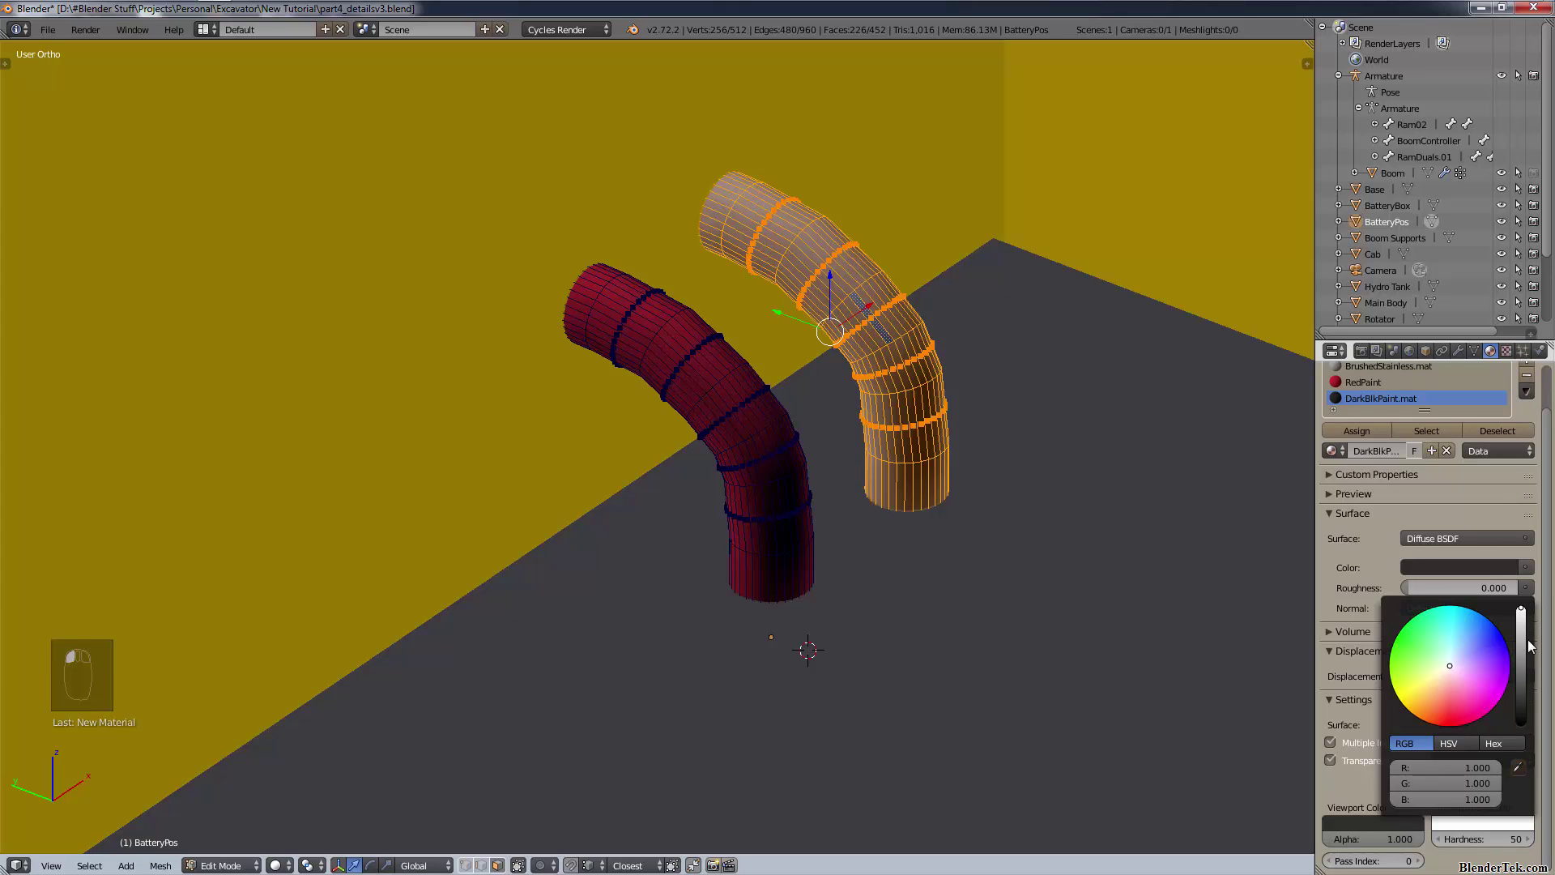
pyautogui.click(1356, 430)
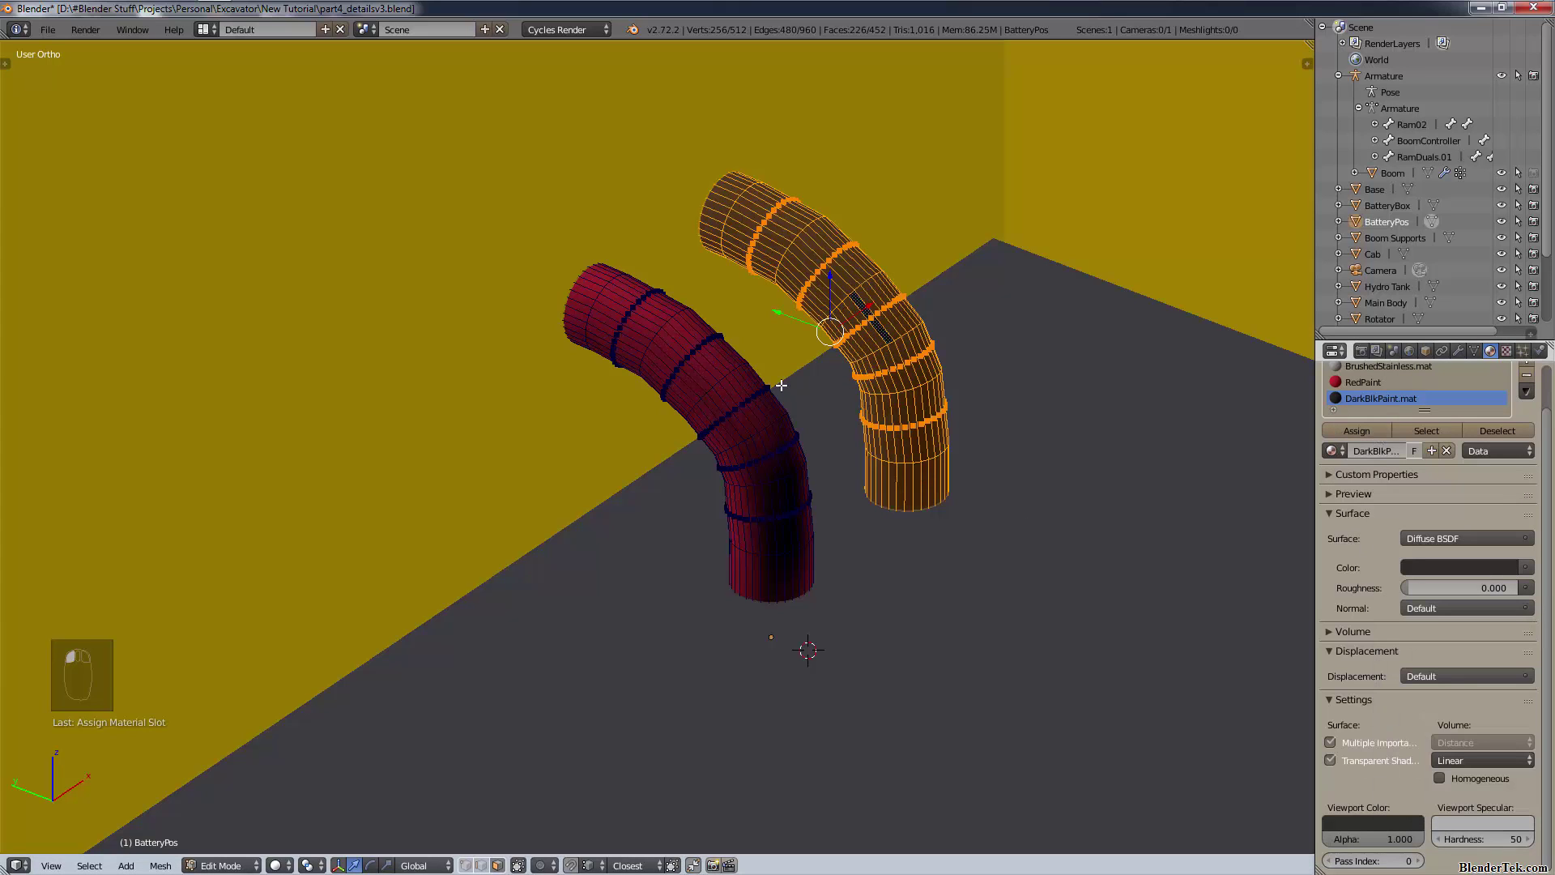
pyautogui.press('a')
# - Leave Edit Mode on BatteryPos, keeping the solid viewport shading
pyautogui.scroll(-8, 872, 385)
pyautogui.press('z')
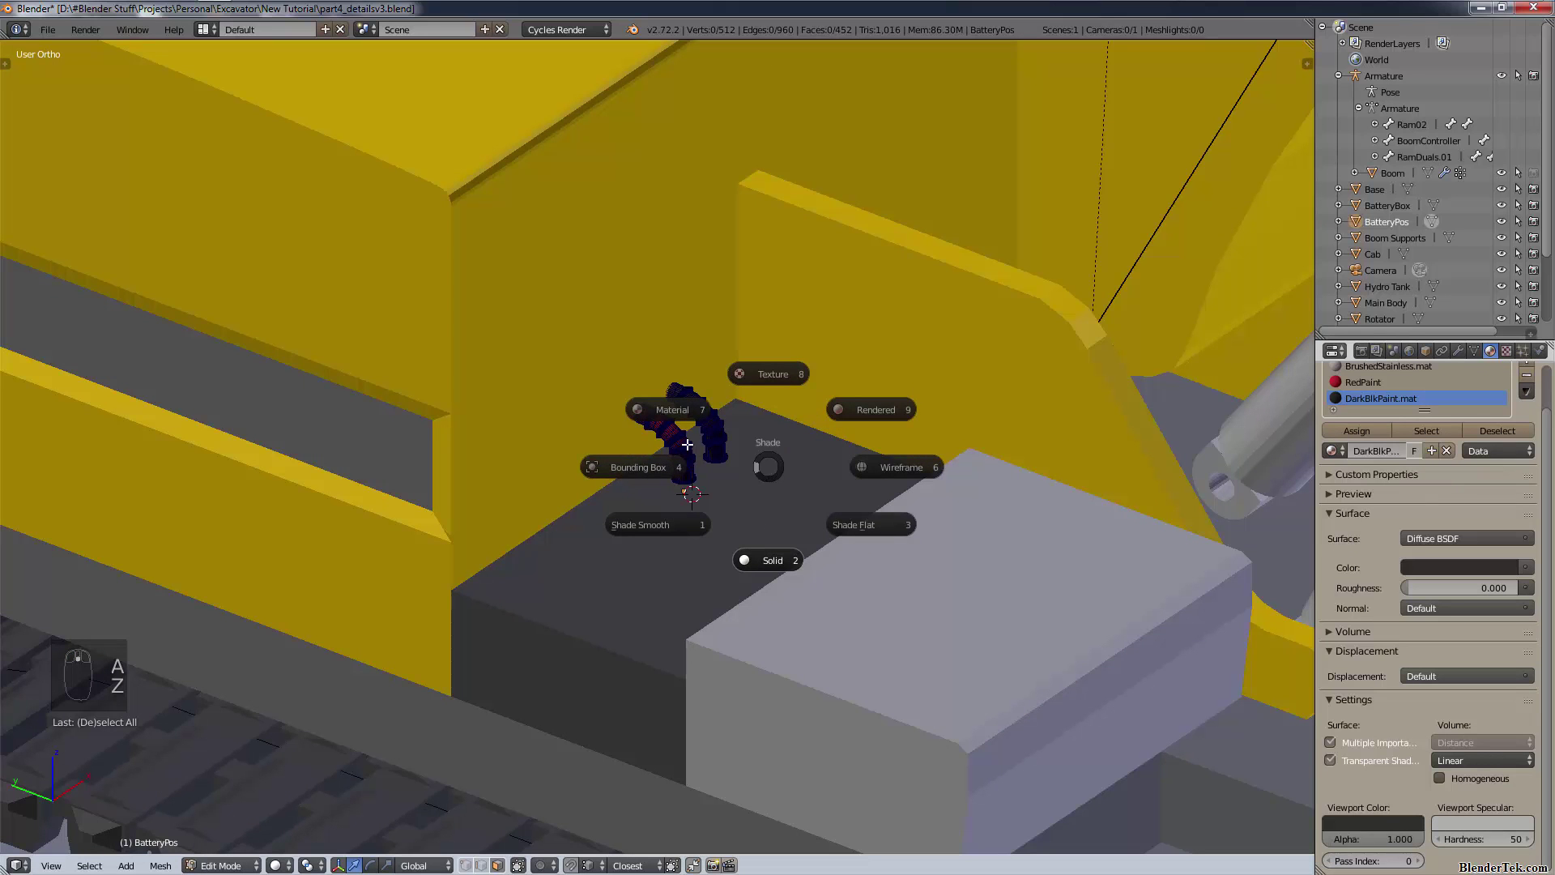
pyautogui.click(763, 549)
pyautogui.press('q')
pyautogui.rightClick(750, 557)
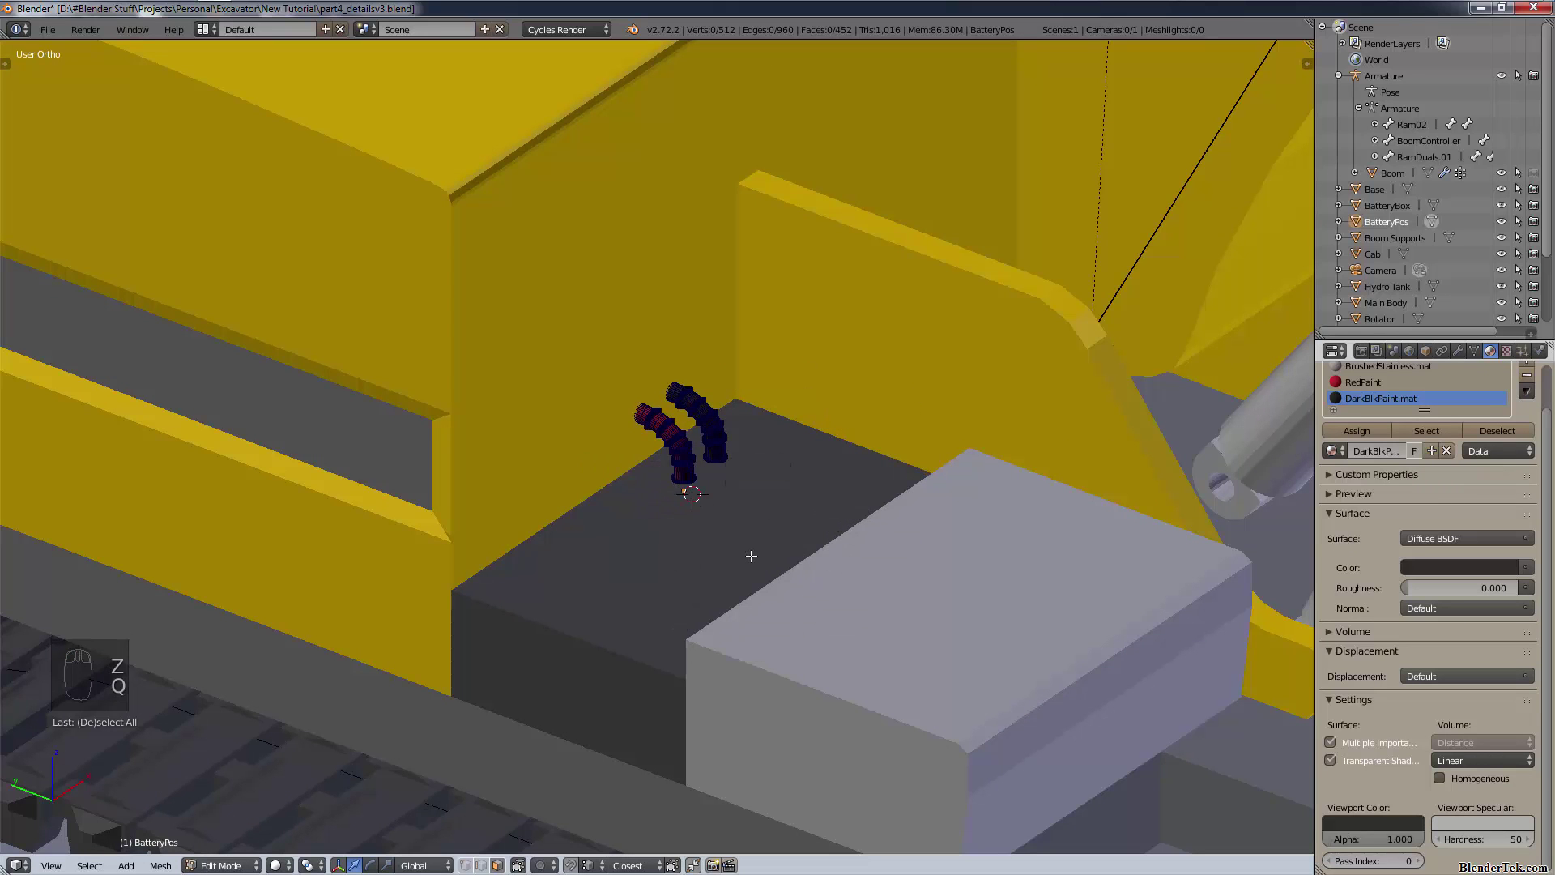
pyautogui.press('Tab')
pyautogui.click(659, 558)
pyautogui.scroll(-6, 668, 531)
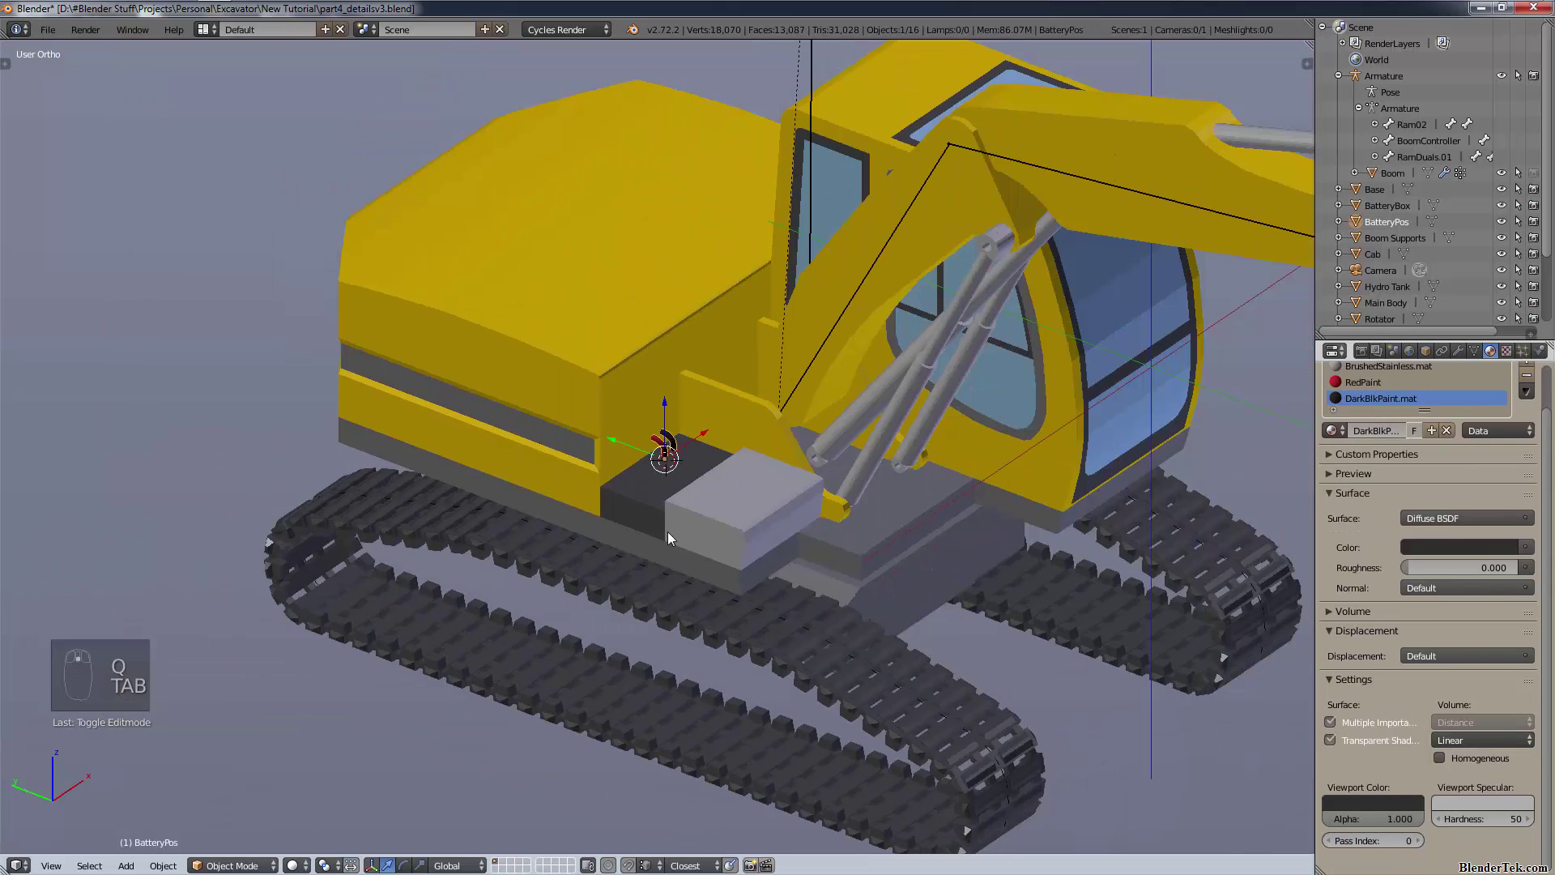
# - Preview the excavator in Rendered viewport shading and look at it through the scene camera
pyautogui.click(295, 865)
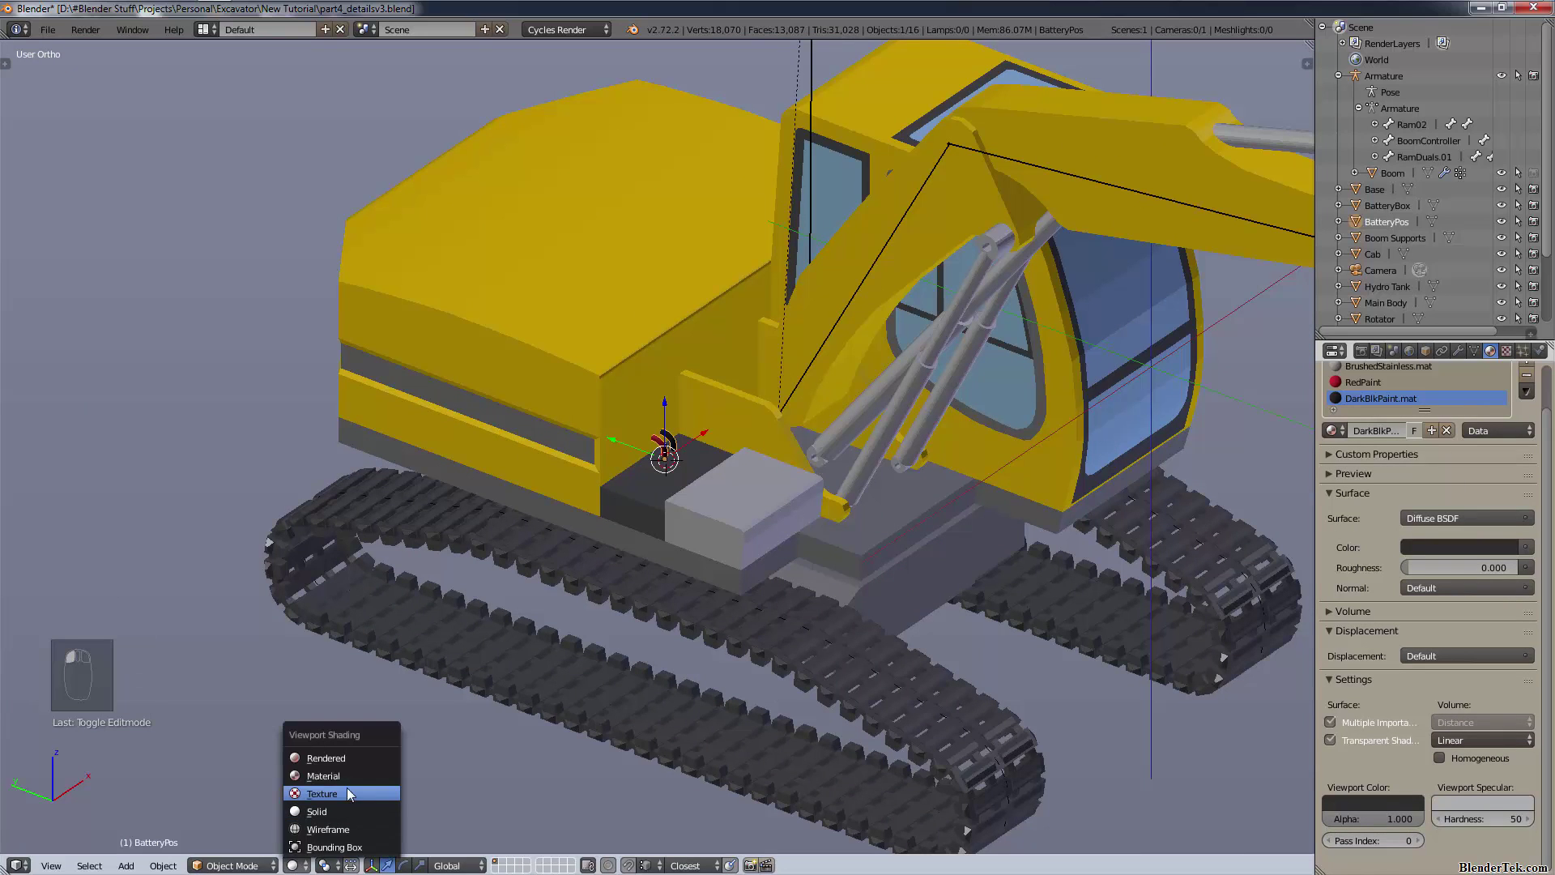
pyautogui.click(363, 758)
pyautogui.click(295, 865)
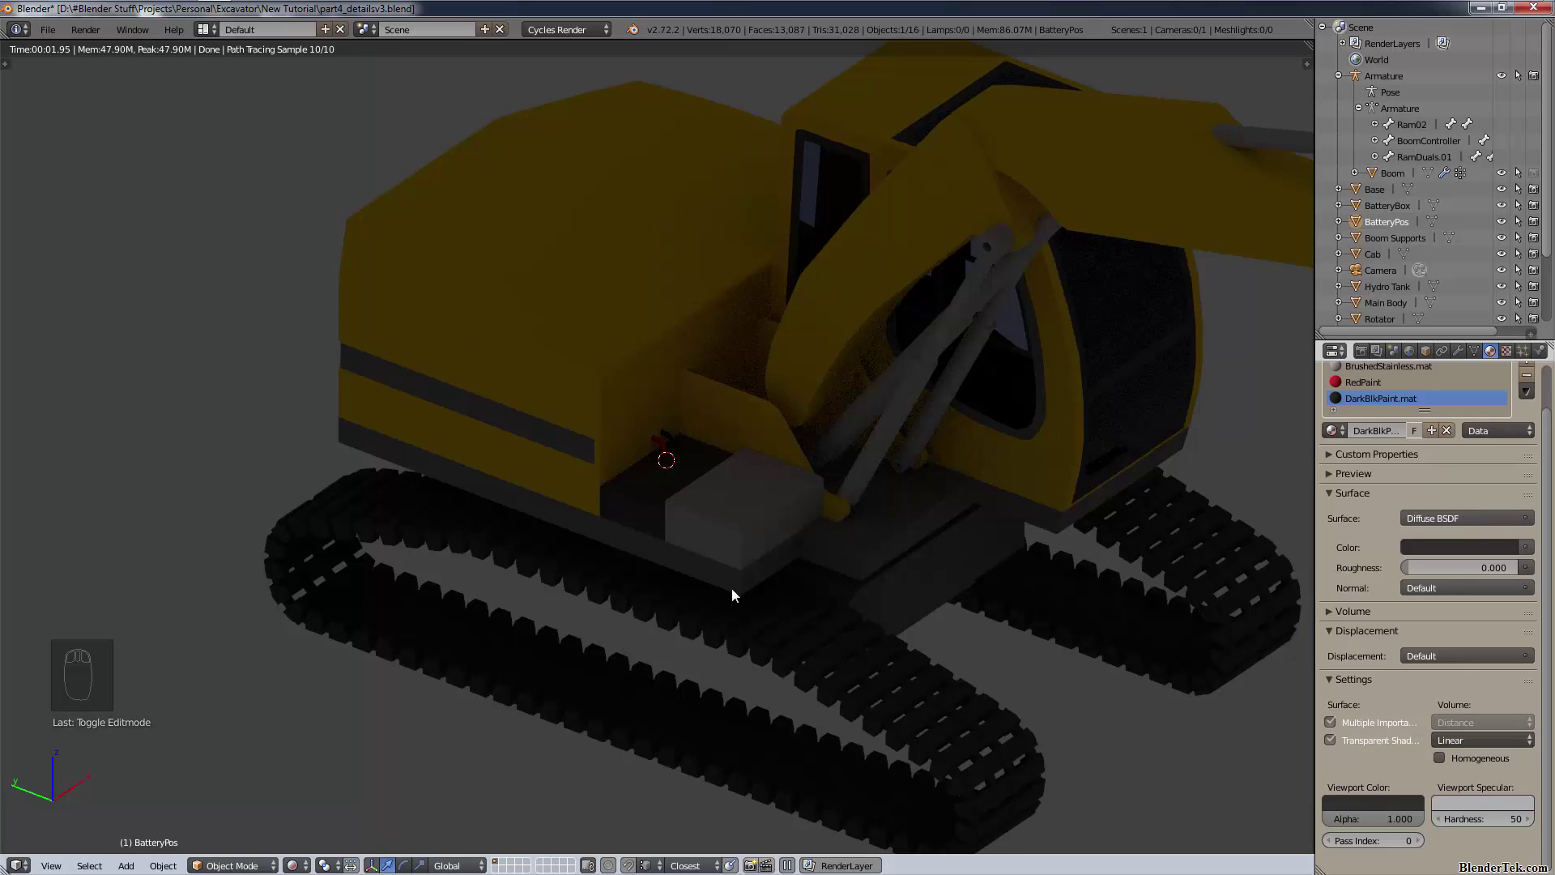
pyautogui.keyDown('shift'); pyautogui.moveTo(1027, 394); pyautogui.dragTo(762, 387, button='middle'); pyautogui.keyUp('shift')
pyautogui.scroll(-3, 985, 407)
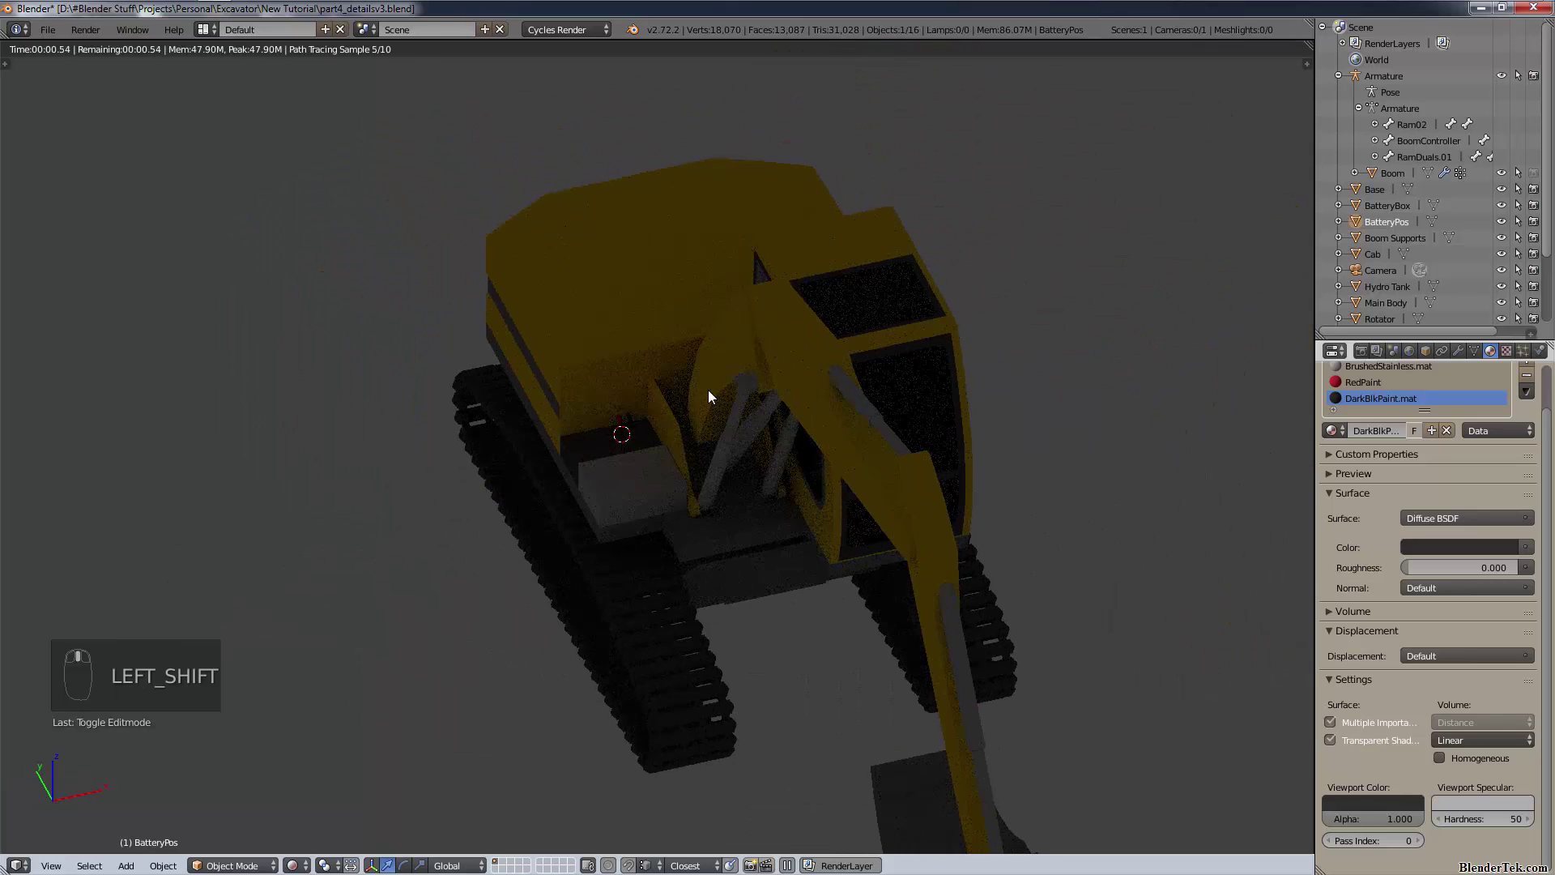
pyautogui.press('KP_0')
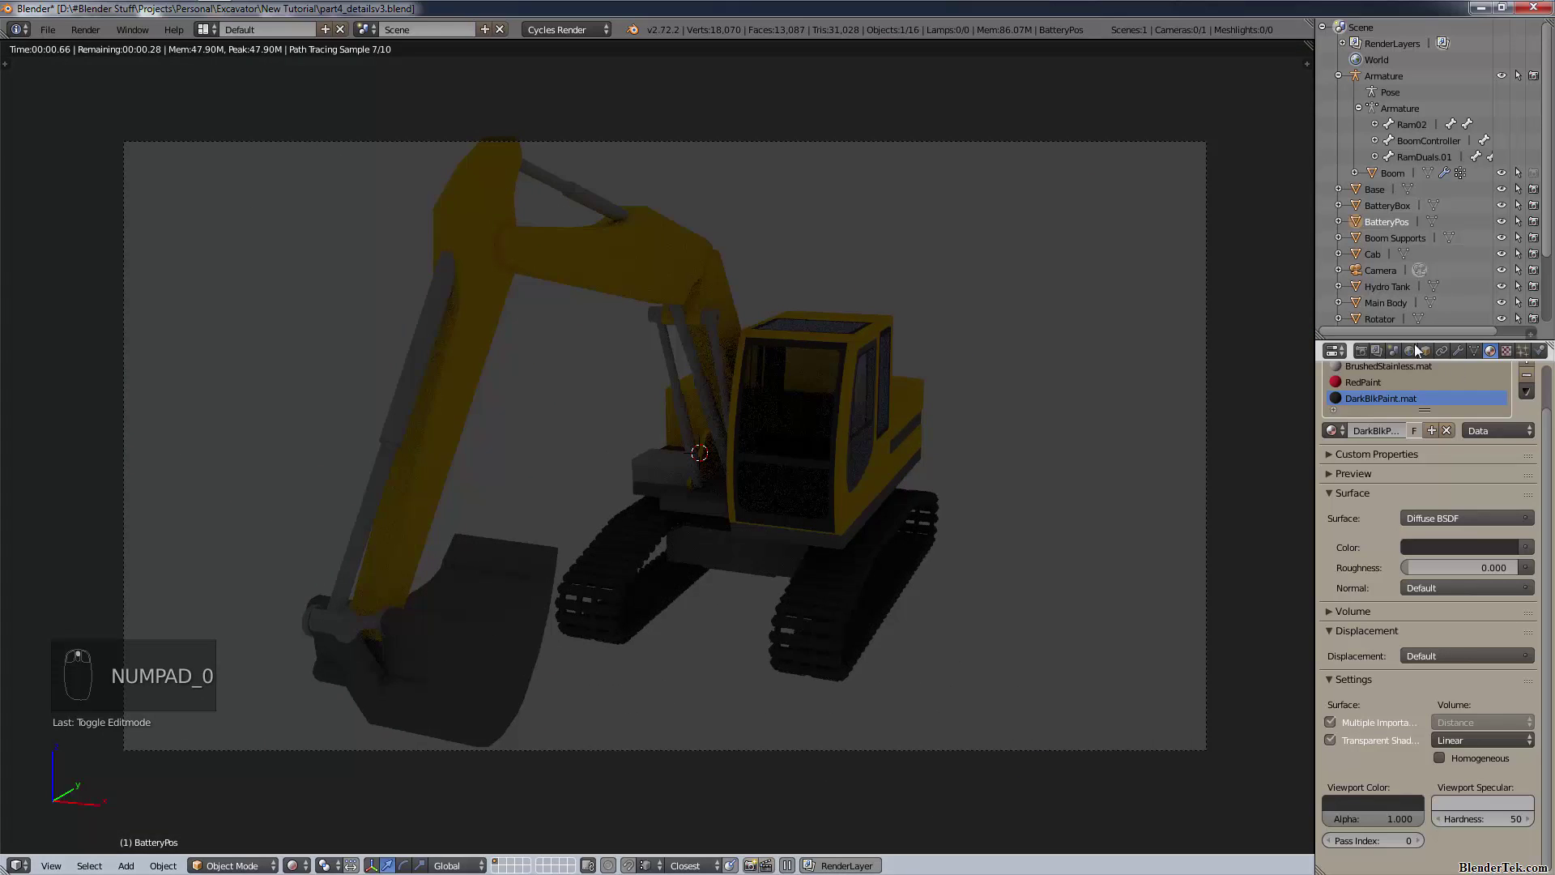
# - Save the file and bring up the scene's render settings for sampling and light paths
pyautogui.click(1360, 350)
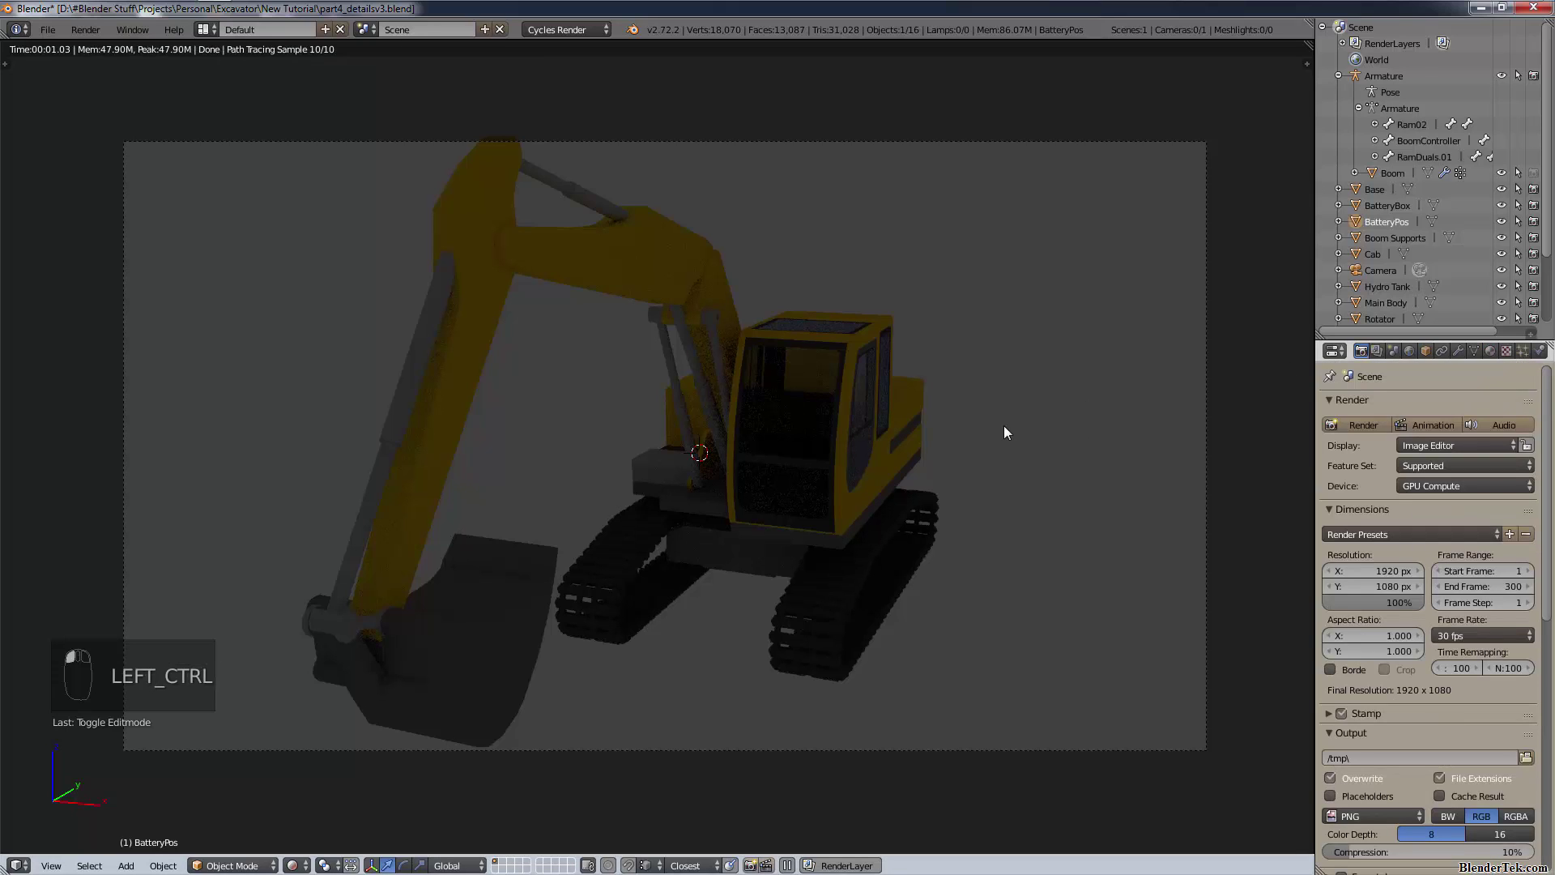
pyautogui.hotkey('ctrl', 's')
pyautogui.scroll(-5, 1377, 624)
pyautogui.scroll(-9, 1377, 648)
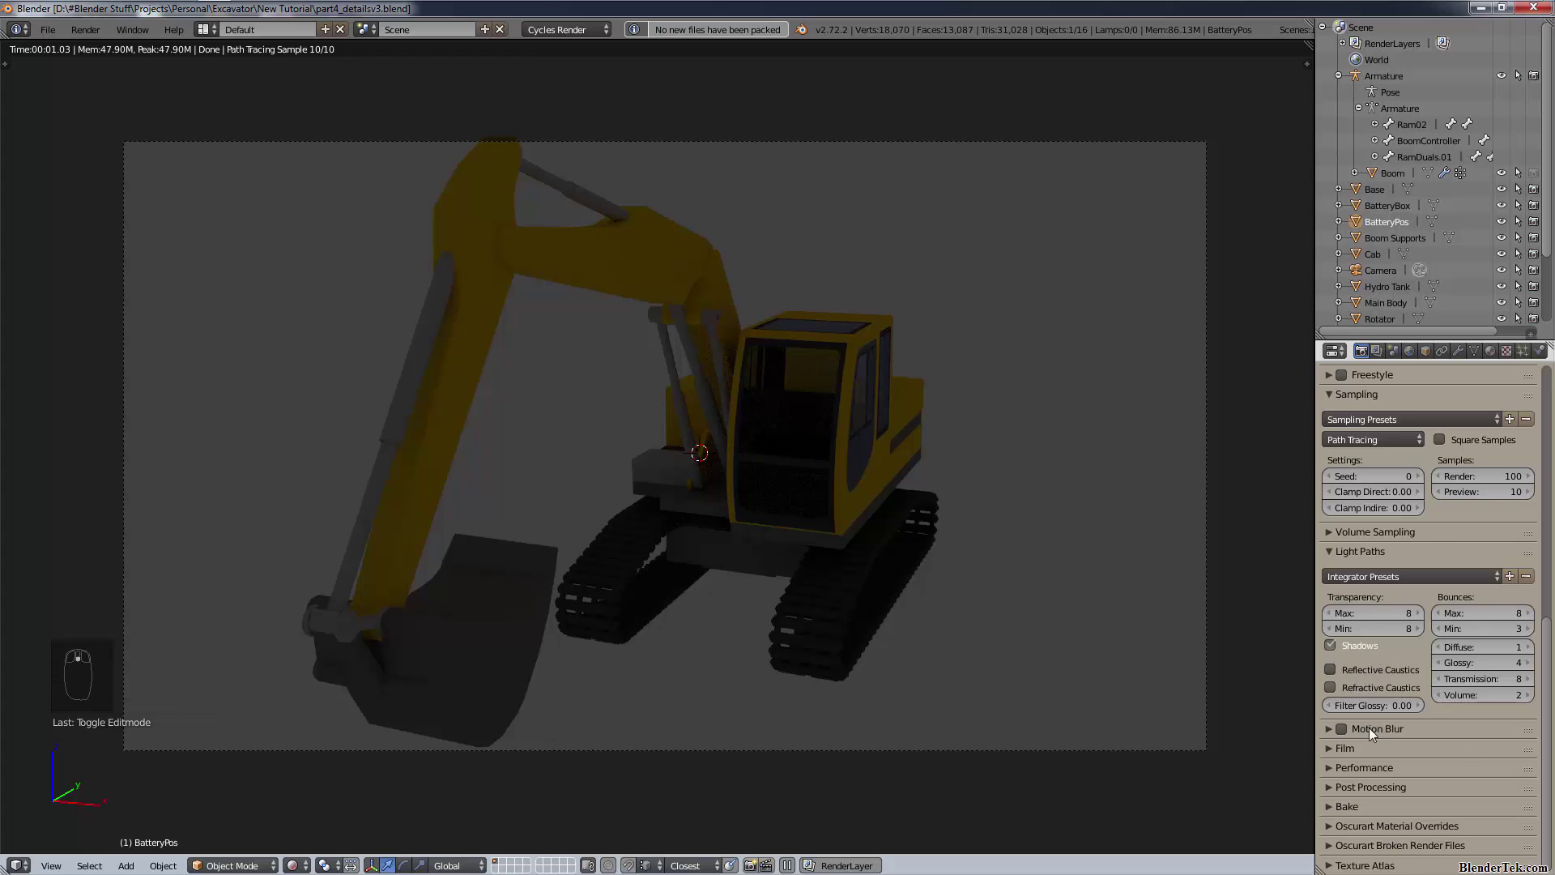
# - In the render Performance settings, turn off Progressive Refine and turn on Save Buffers
pyautogui.scroll(1, 1360, 741)
pyautogui.scroll(-1, 1327, 790)
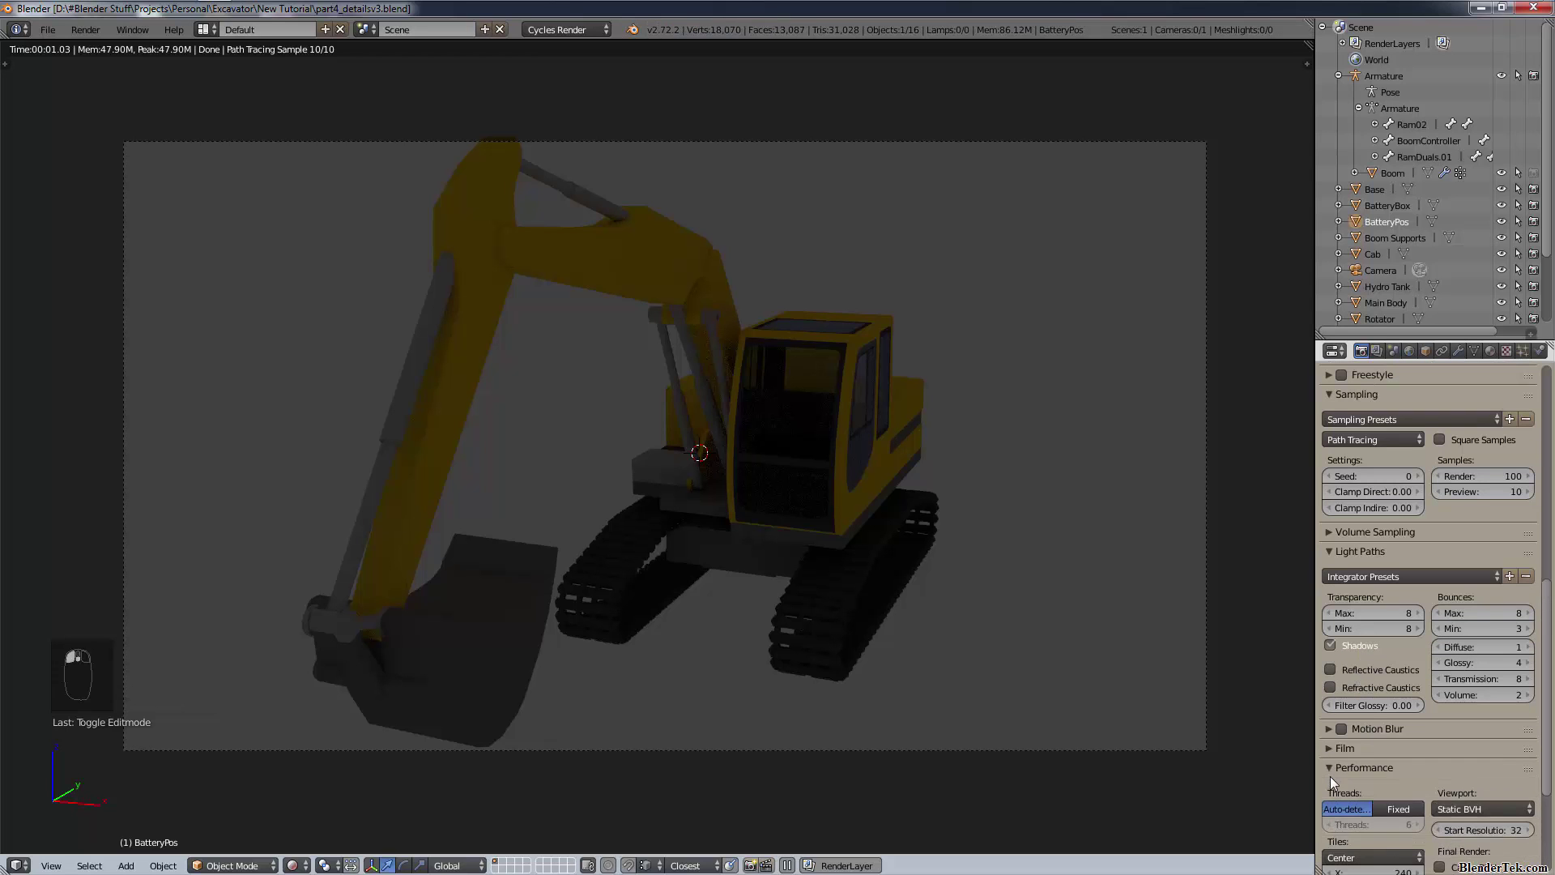
pyautogui.click(1332, 769)
pyautogui.scroll(-5, 1340, 758)
pyautogui.click(1330, 727)
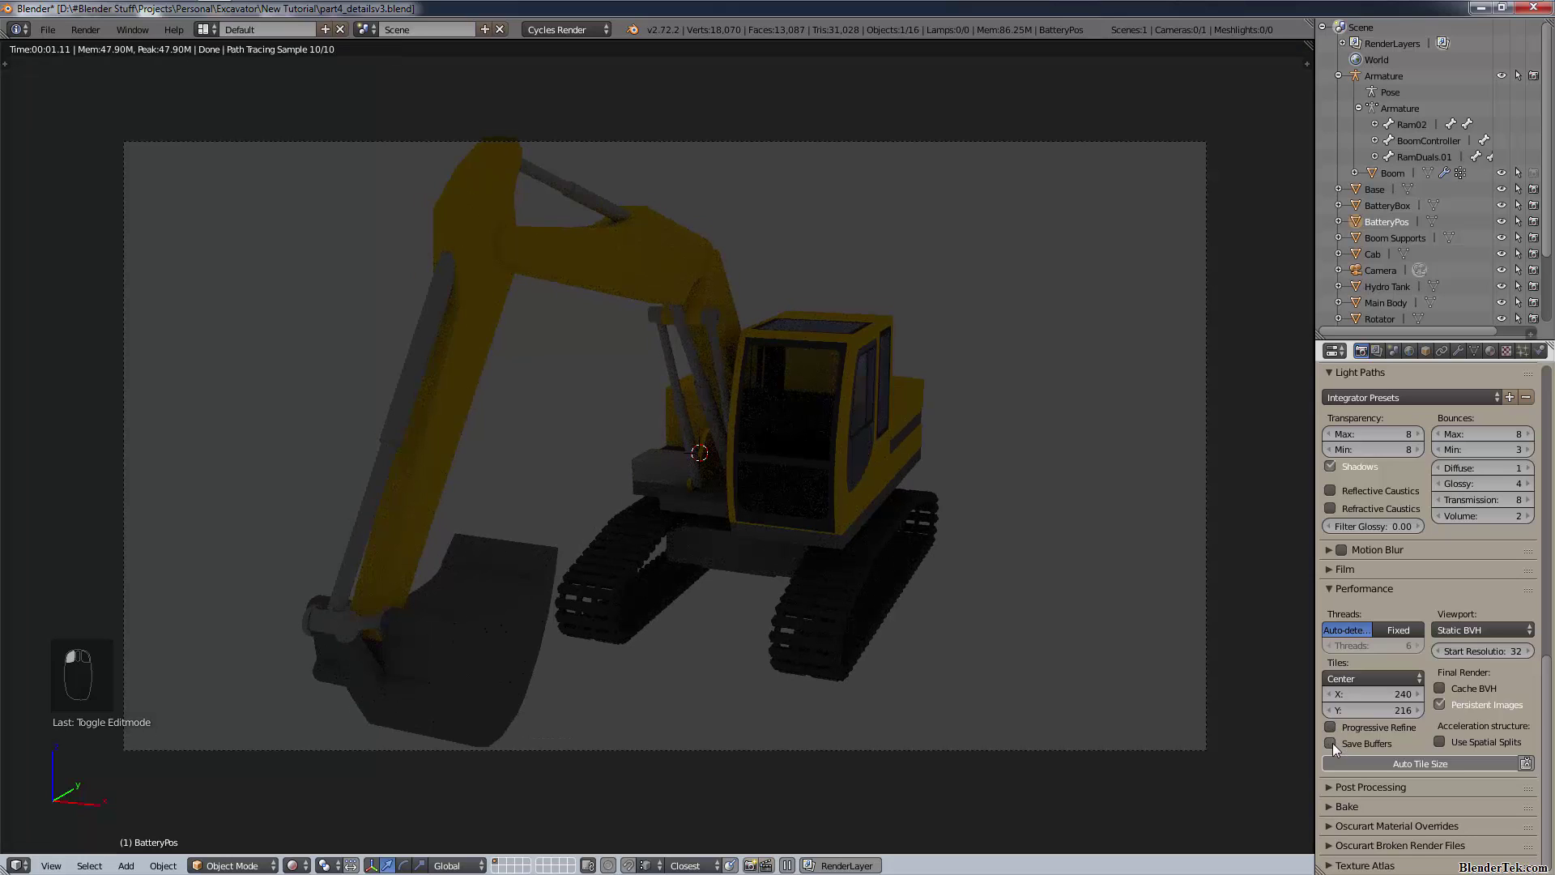
pyautogui.click(1329, 742)
# - Try to render the camera view with Save Buffers on
pyautogui.press('F12')
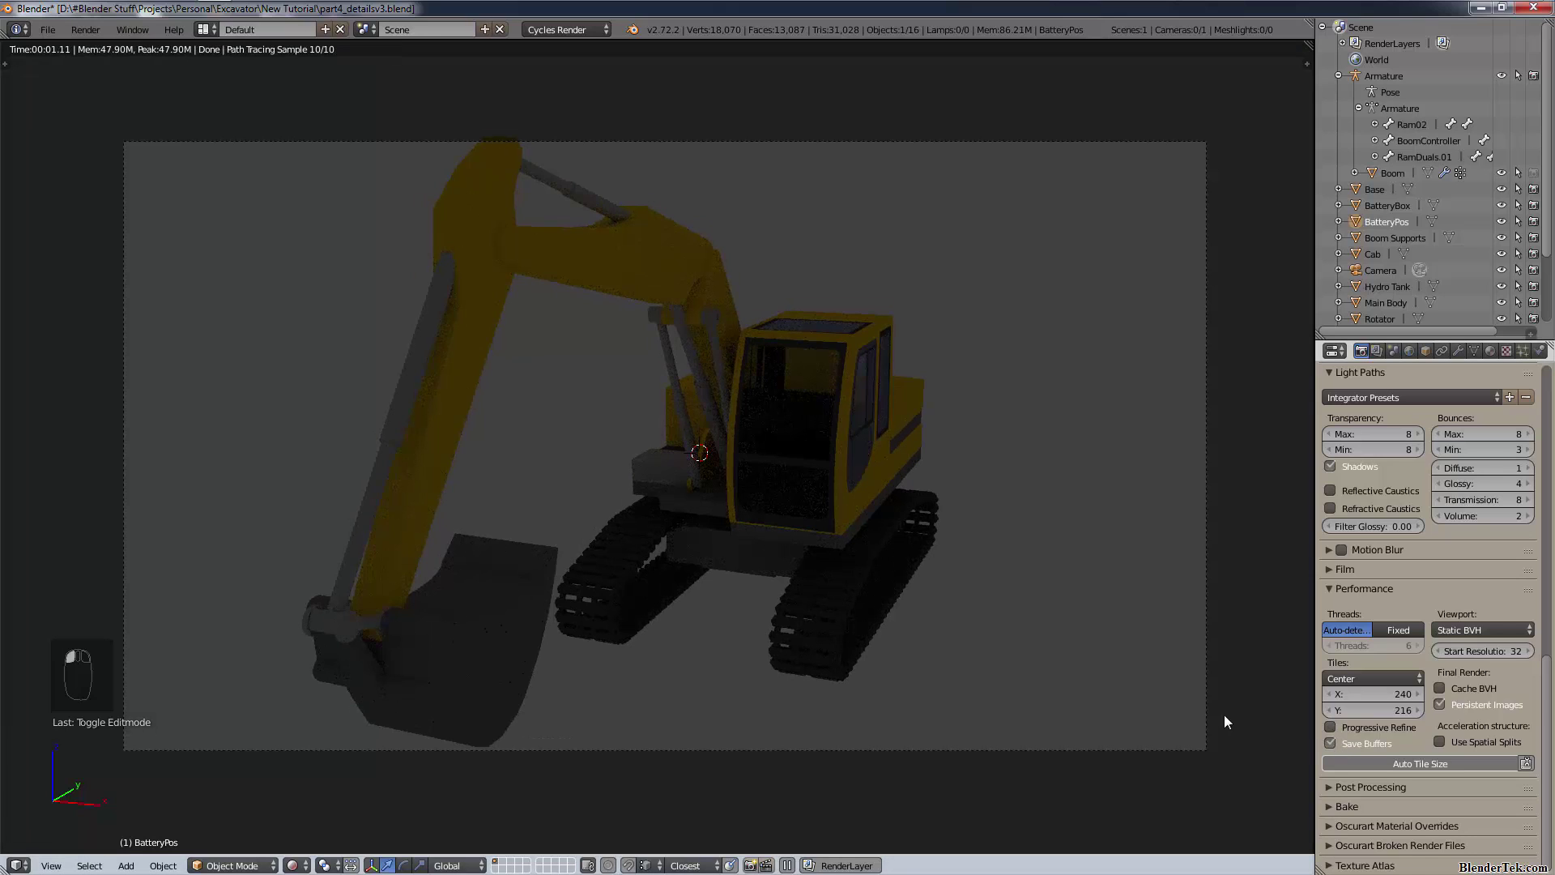
pyautogui.press('F12')
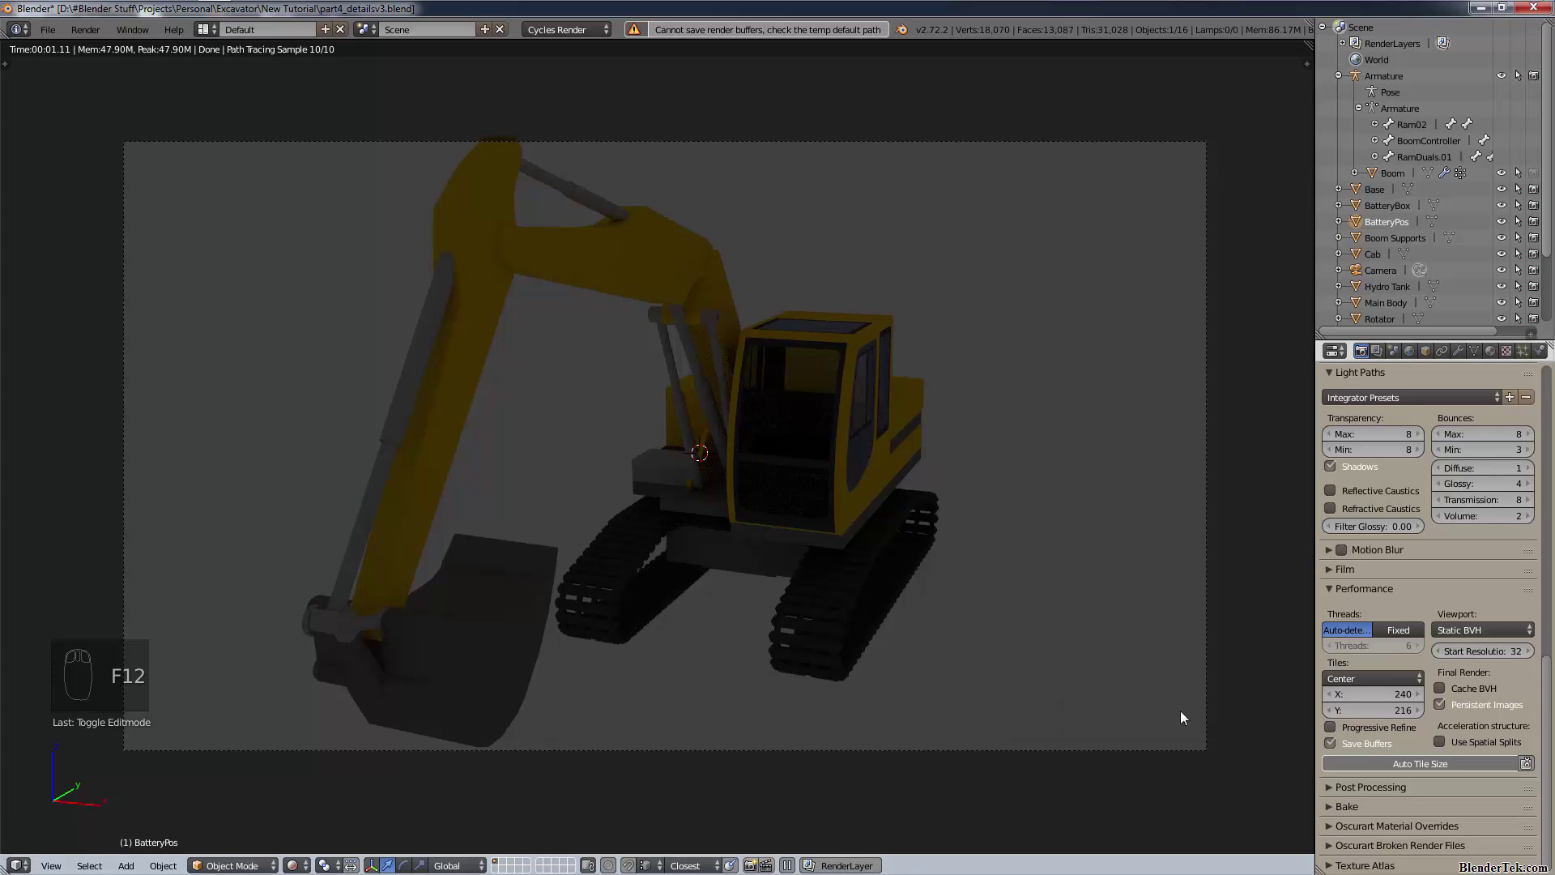
pyautogui.press('F12')
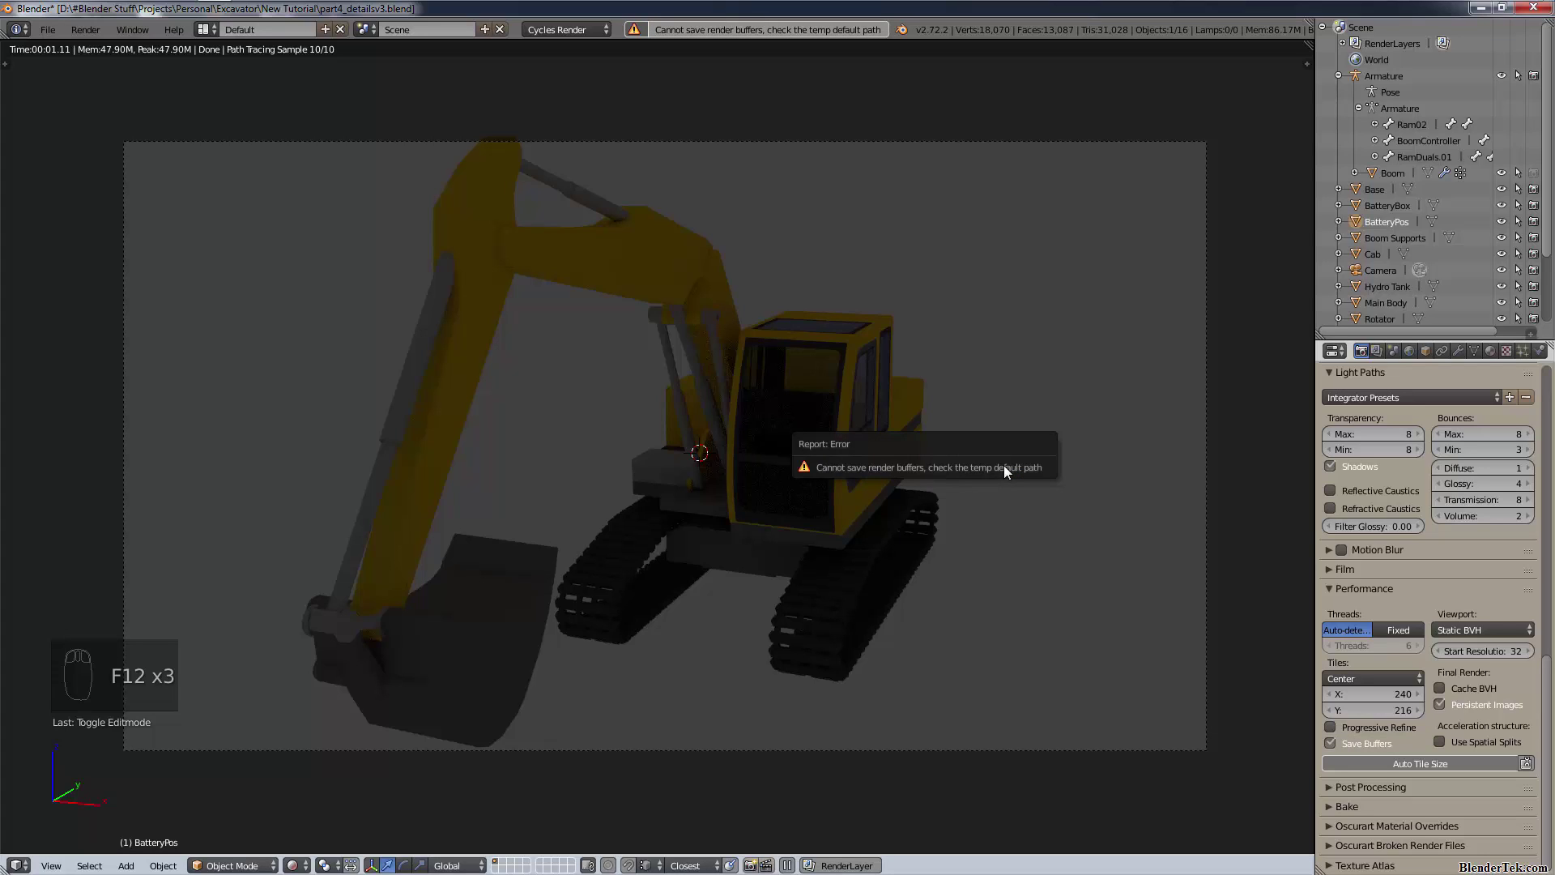
# - Turn Save Buffers off and Progressive Refine back on, and save the file
pyautogui.click(1332, 745)
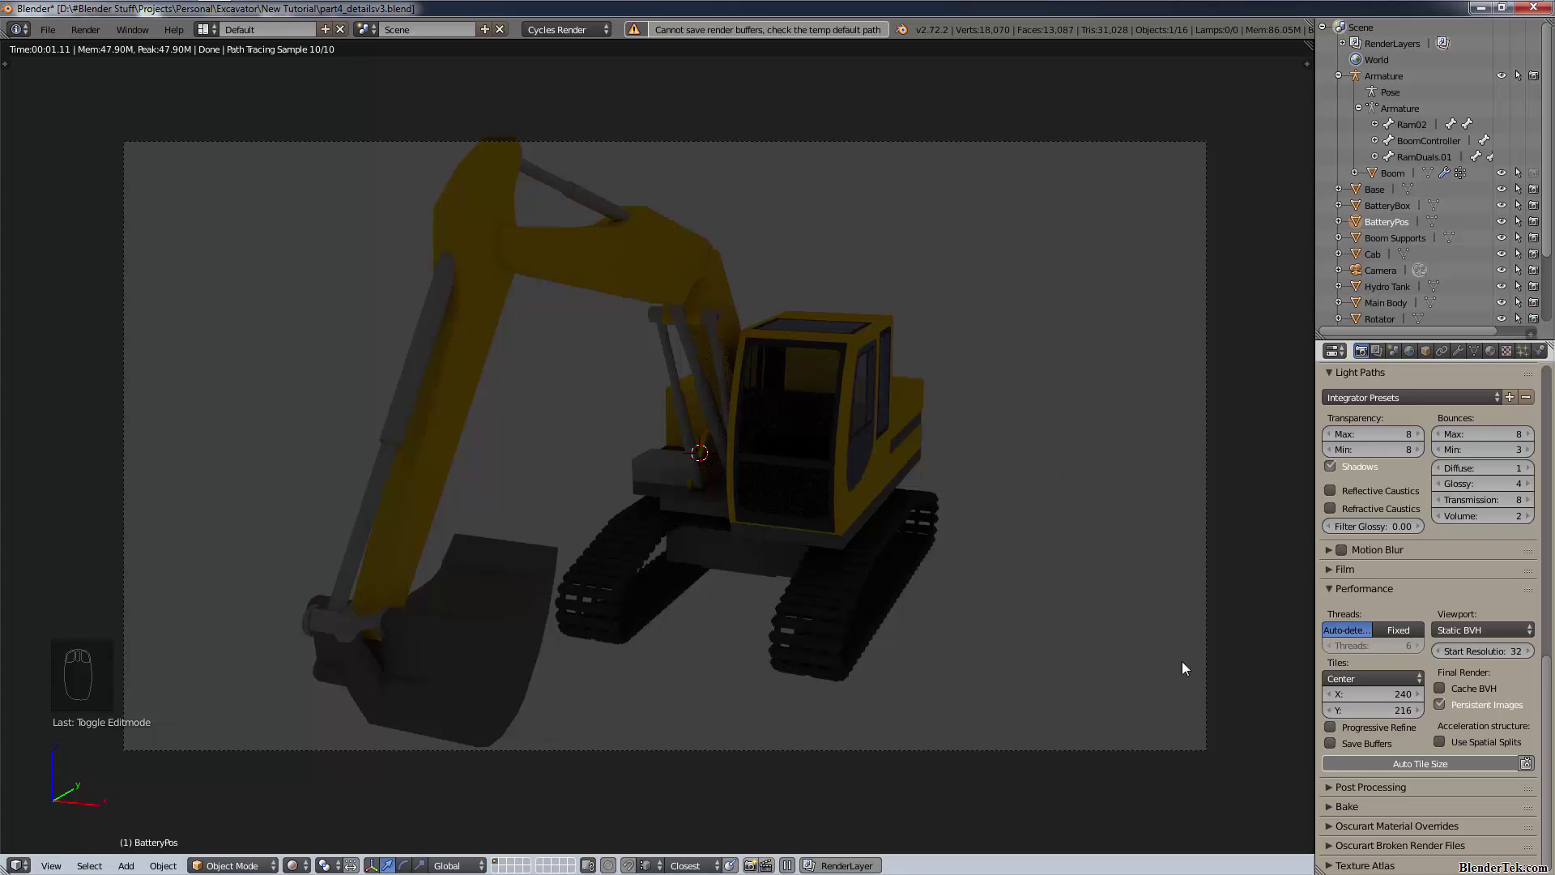
pyautogui.click(1368, 729)
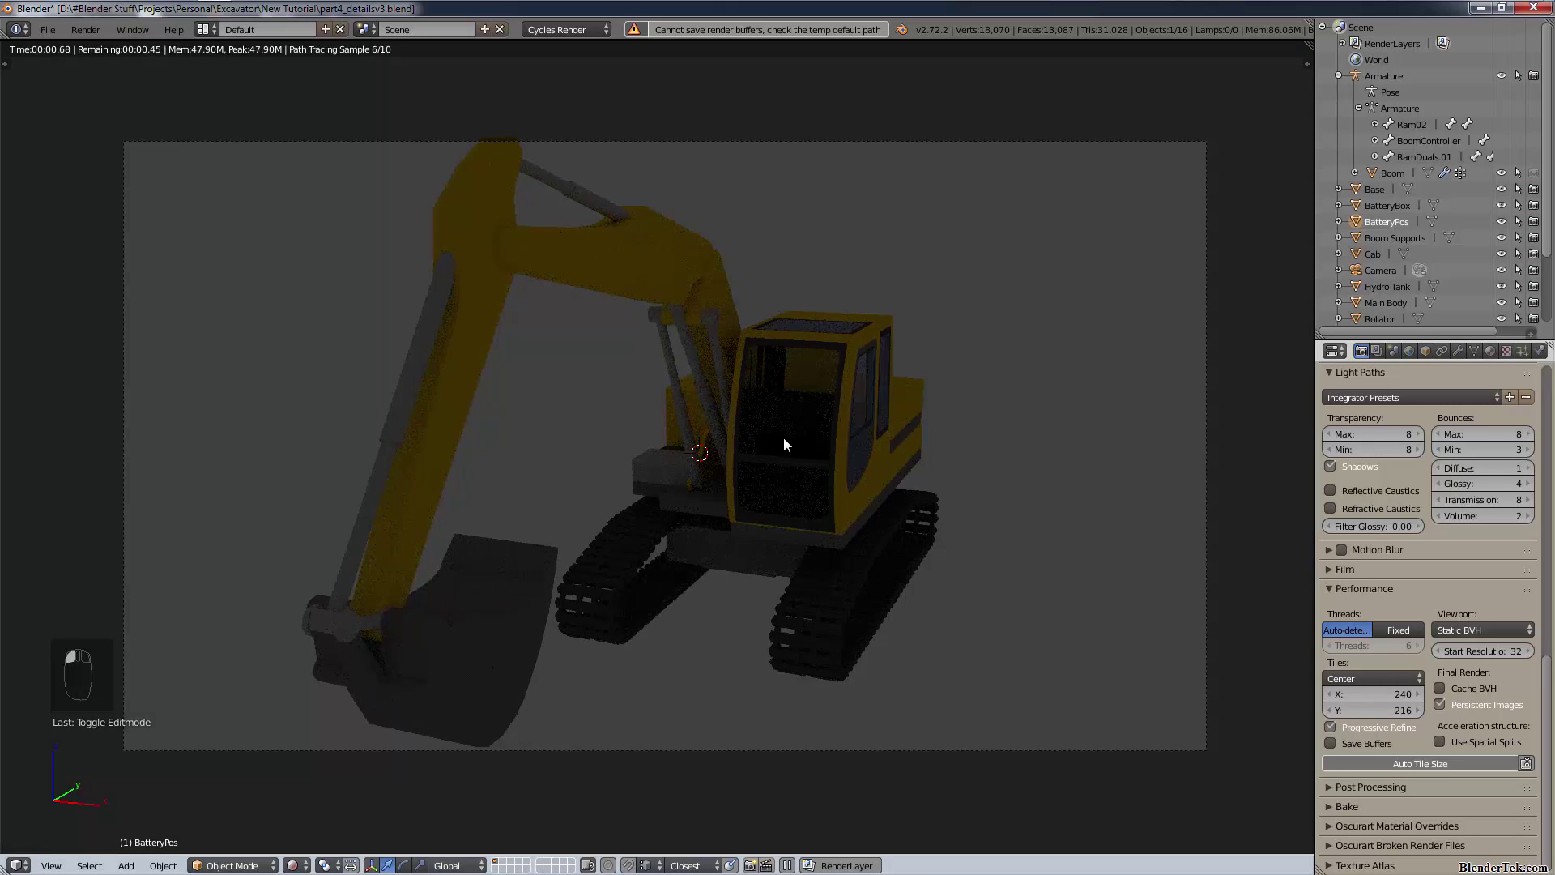
pyautogui.hotkey('ctrl', 's')
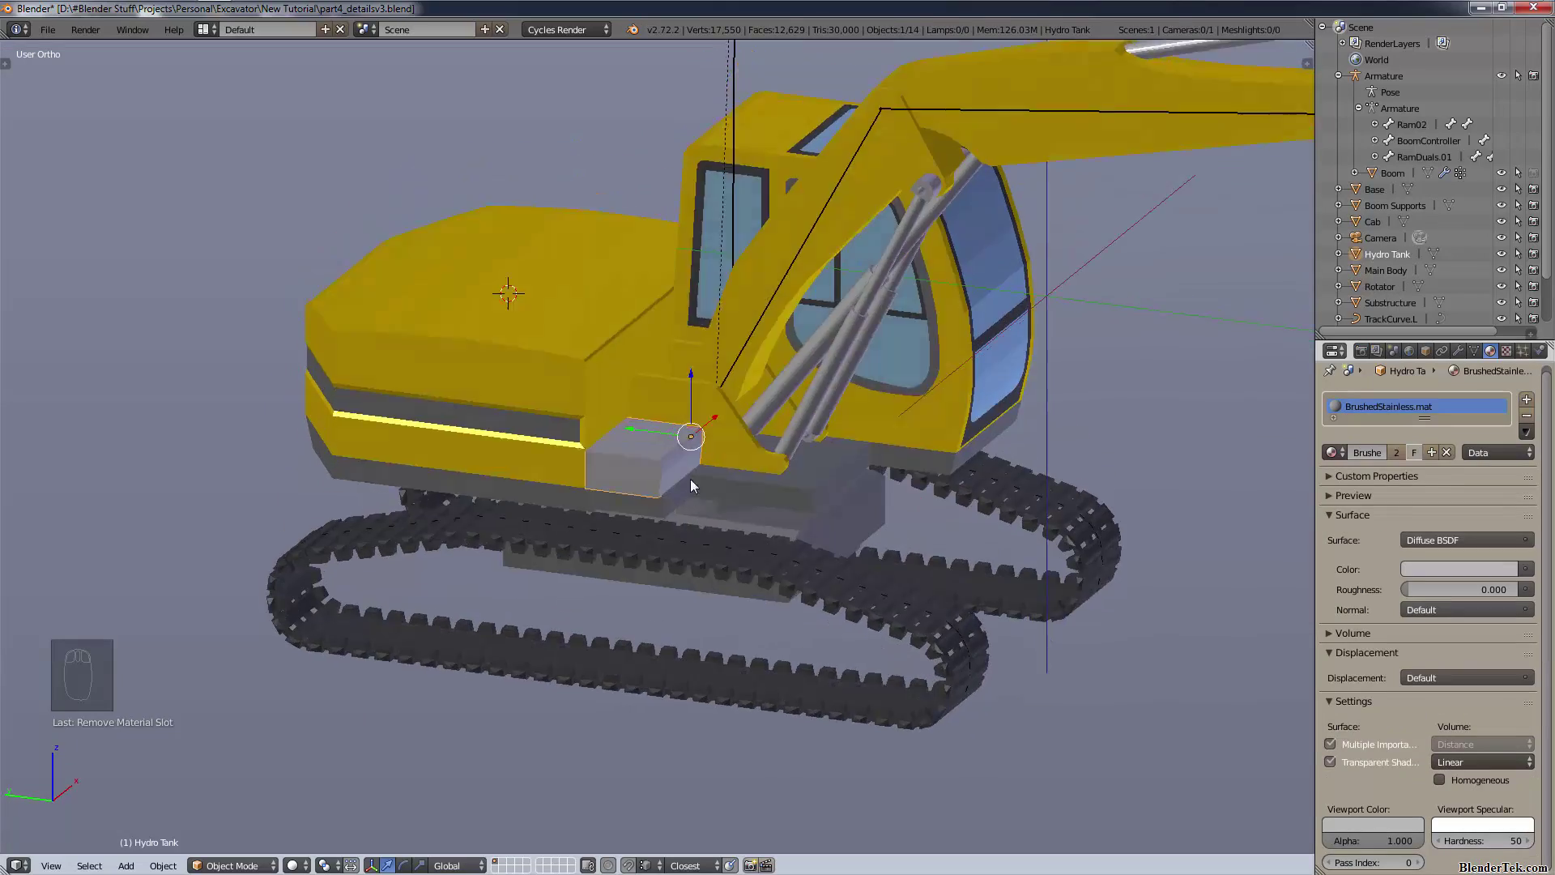
# - Examine the excavator against the reference image in right orthographic view, from the tracks and cab to the arm and its hydraulic rams
pyautogui.moveTo(580, 527); pyautogui.dragTo(1002, 491, button='middle')
pyautogui.press('KP_3')
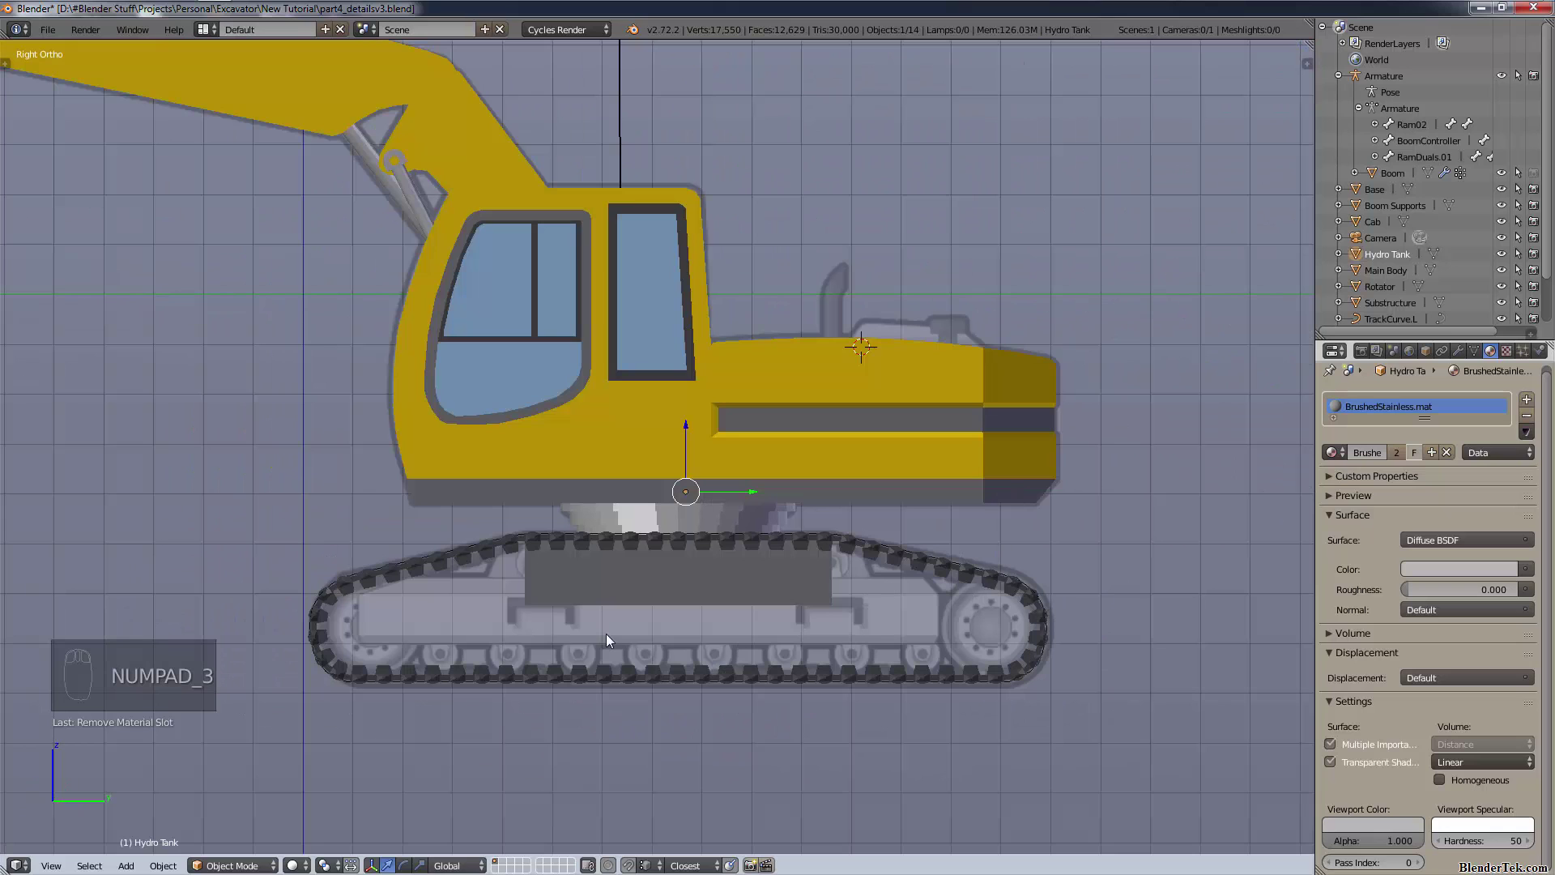
pyautogui.scroll(-3, 729, 348)
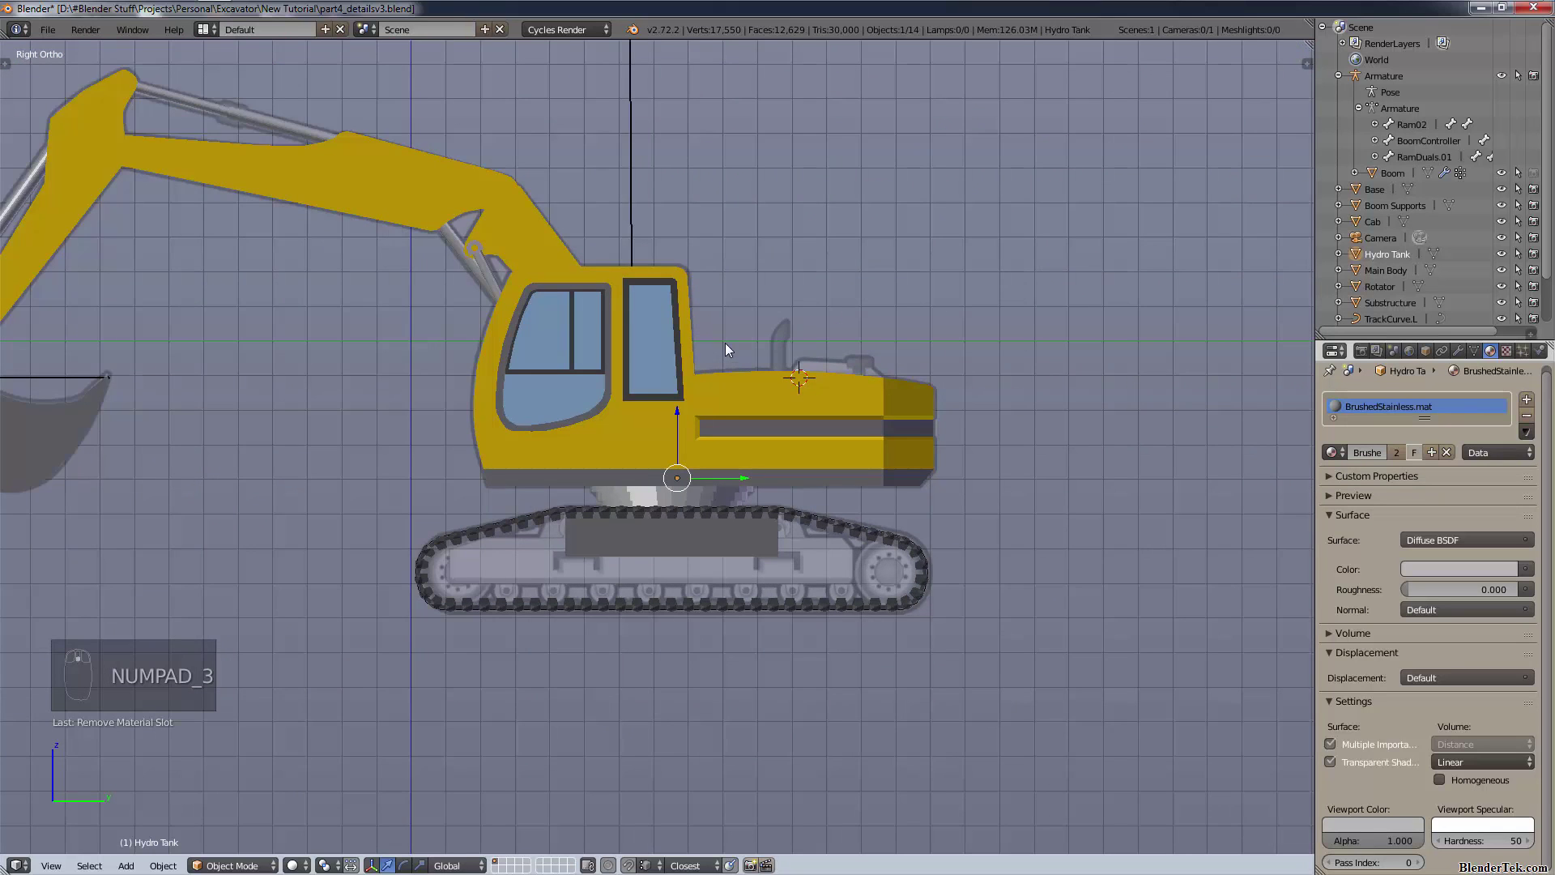
pyautogui.keyDown('shift'); pyautogui.moveTo(740, 354); pyautogui.dragTo(840, 411, button='middle'); pyautogui.keyUp('shift')
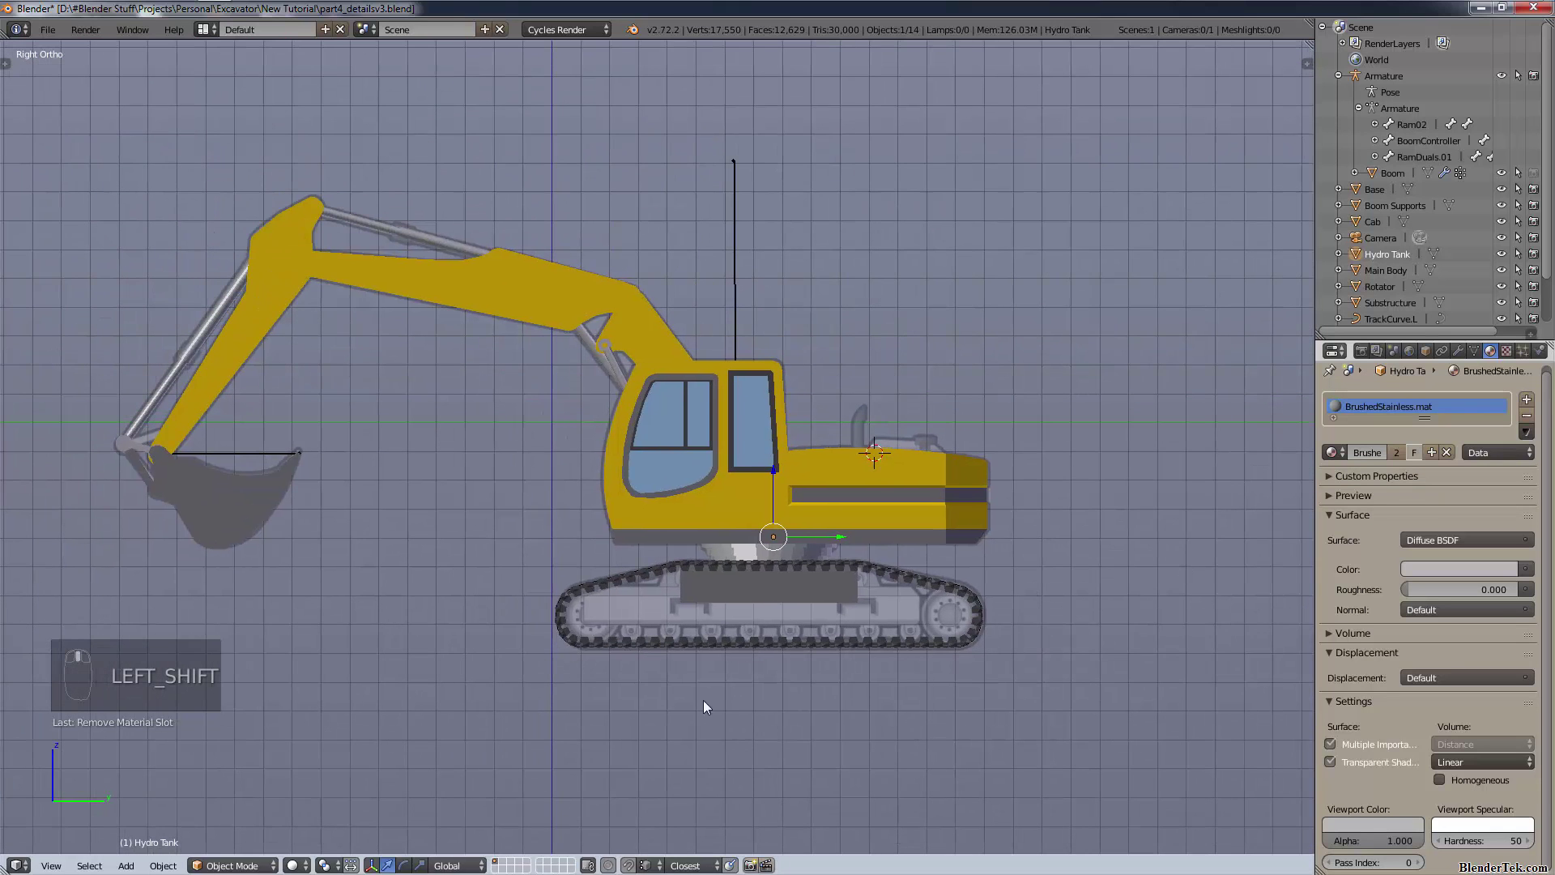
pyautogui.scroll(4, 248, 303)
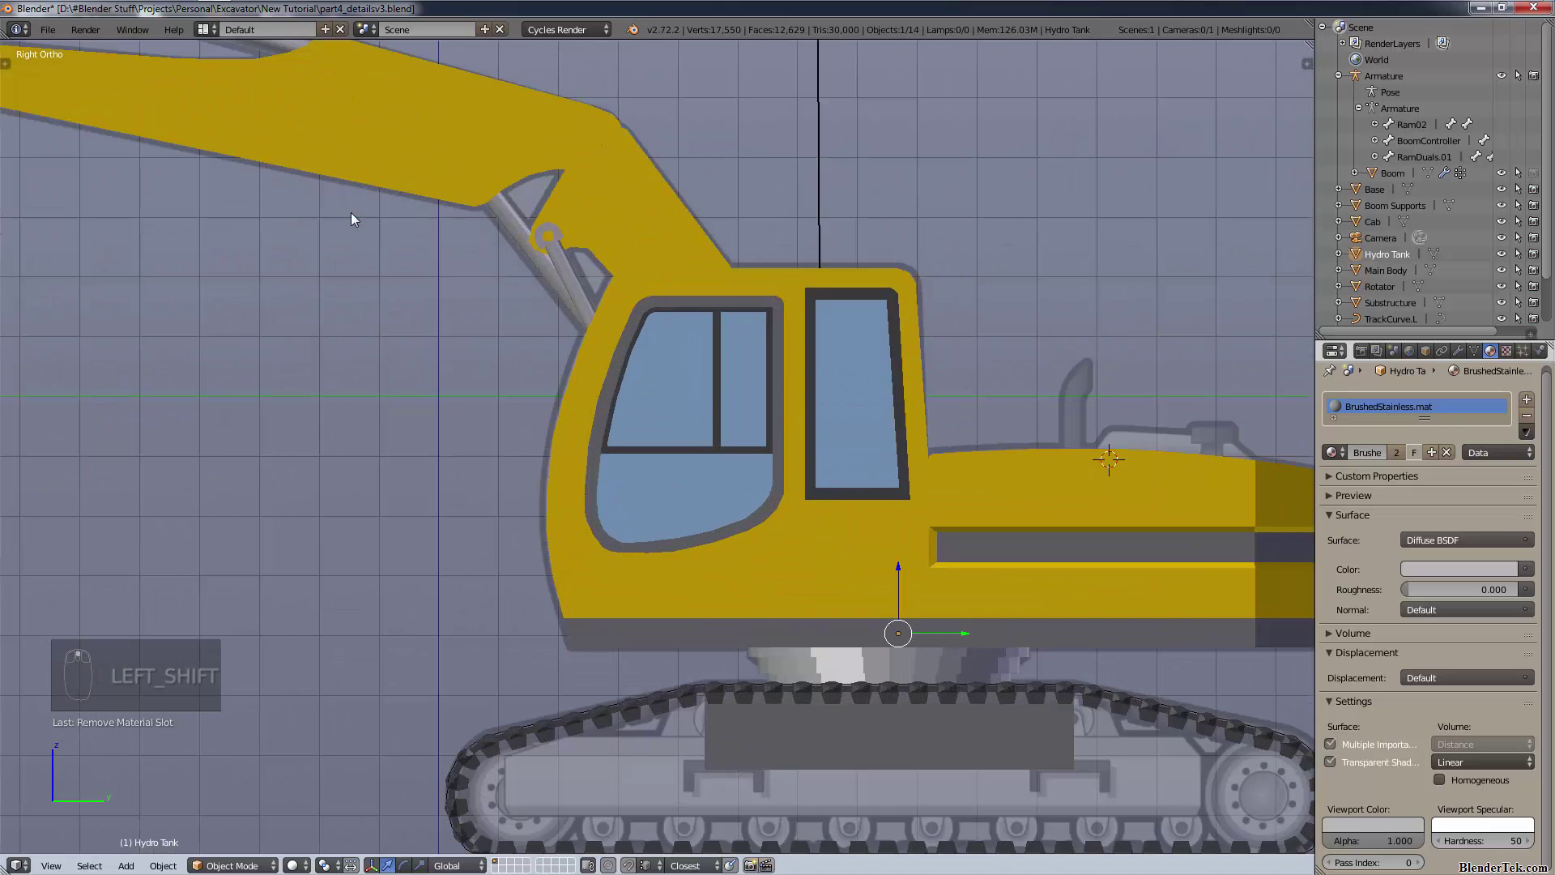
pyautogui.keyDown('shift'); pyautogui.moveTo(351, 212); pyautogui.dragTo(1308, 507, button='middle'); pyautogui.keyUp('shift')
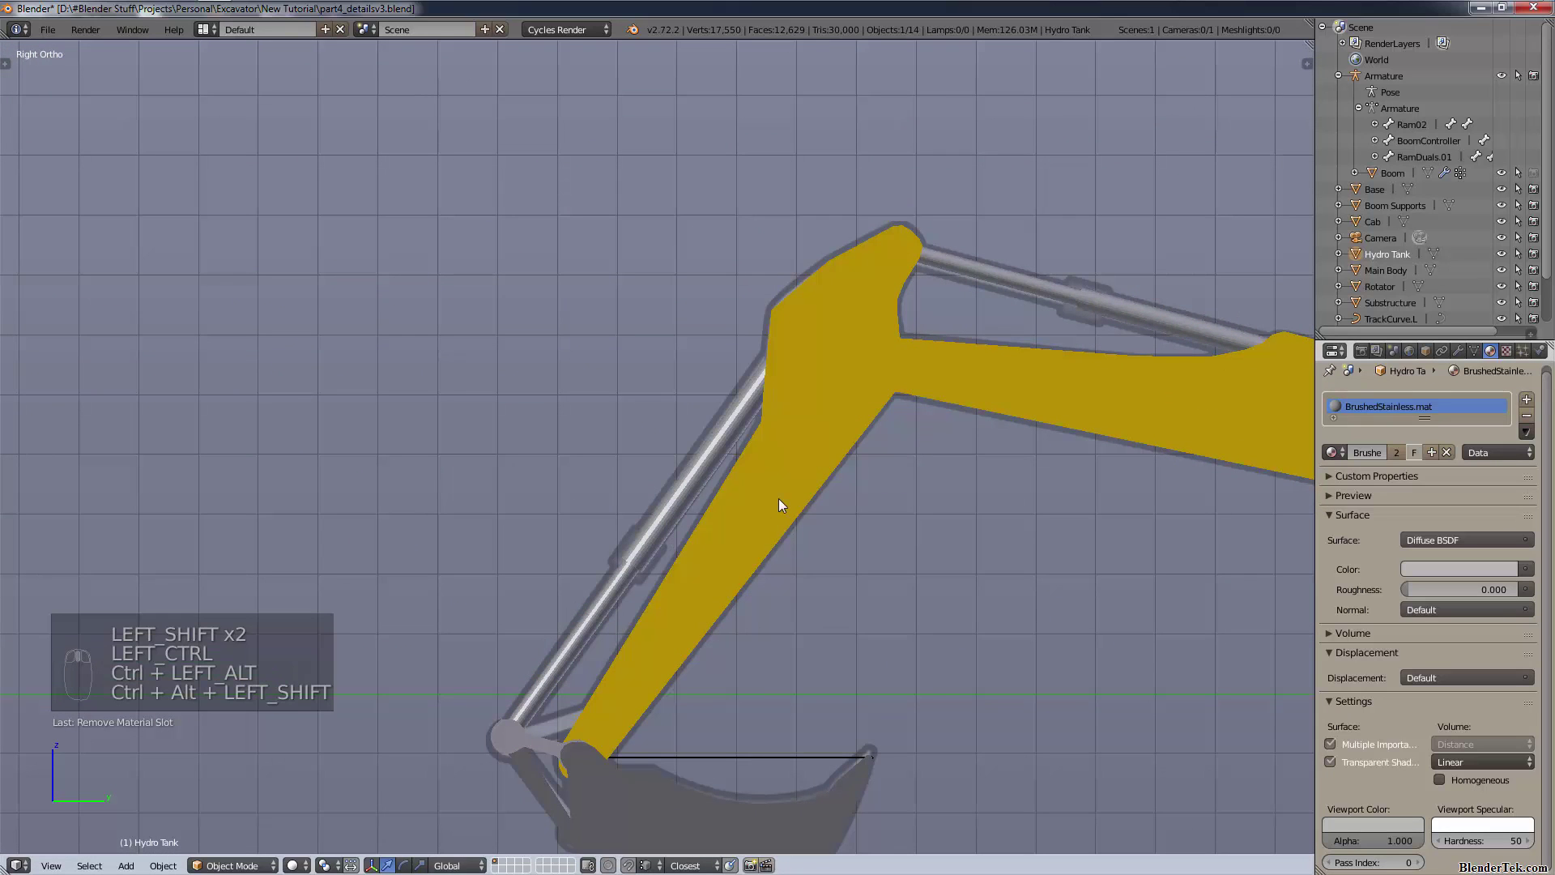
pyautogui.moveTo(444, 705)
pyautogui.mouseDown()
pyautogui.moveTo(524, 770)
pyautogui.moveTo(480, 767)
pyautogui.mouseUp()
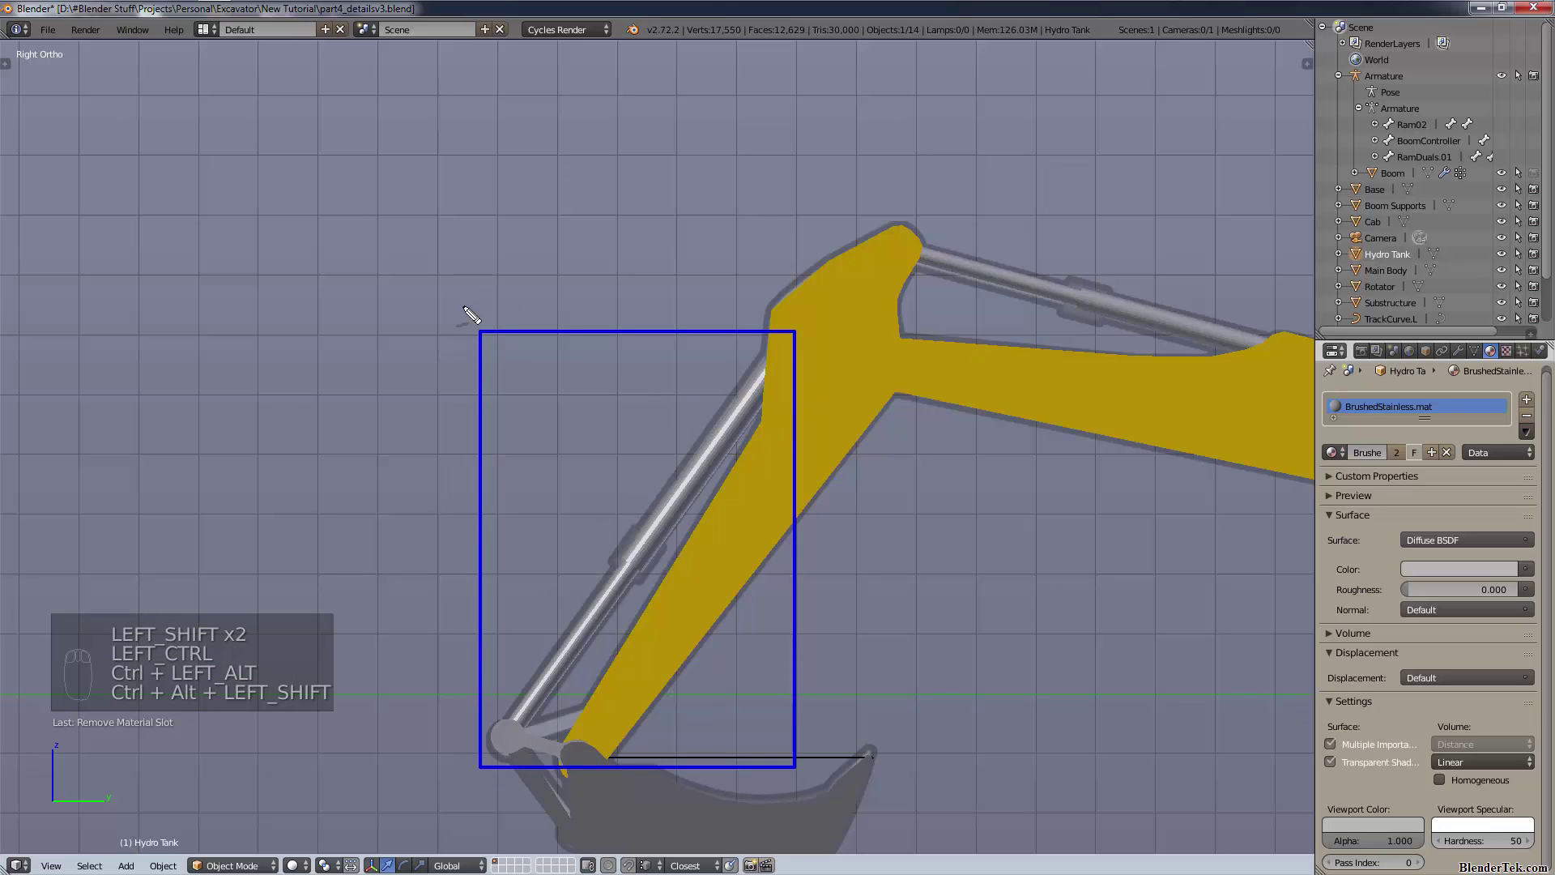
pyautogui.moveTo(501, 172); pyautogui.dragTo(494, 262)
pyautogui.moveTo(539, 199)
pyautogui.mouseDown()
pyautogui.moveTo(545, 256)
pyautogui.moveTo(568, 262)
pyautogui.mouseUp()
pyautogui.moveTo(603, 199)
pyautogui.mouseDown()
pyautogui.moveTo(652, 208)
pyautogui.moveTo(618, 281)
pyautogui.mouseUp()
pyautogui.moveTo(727, 241); pyautogui.dragTo(857, 243)
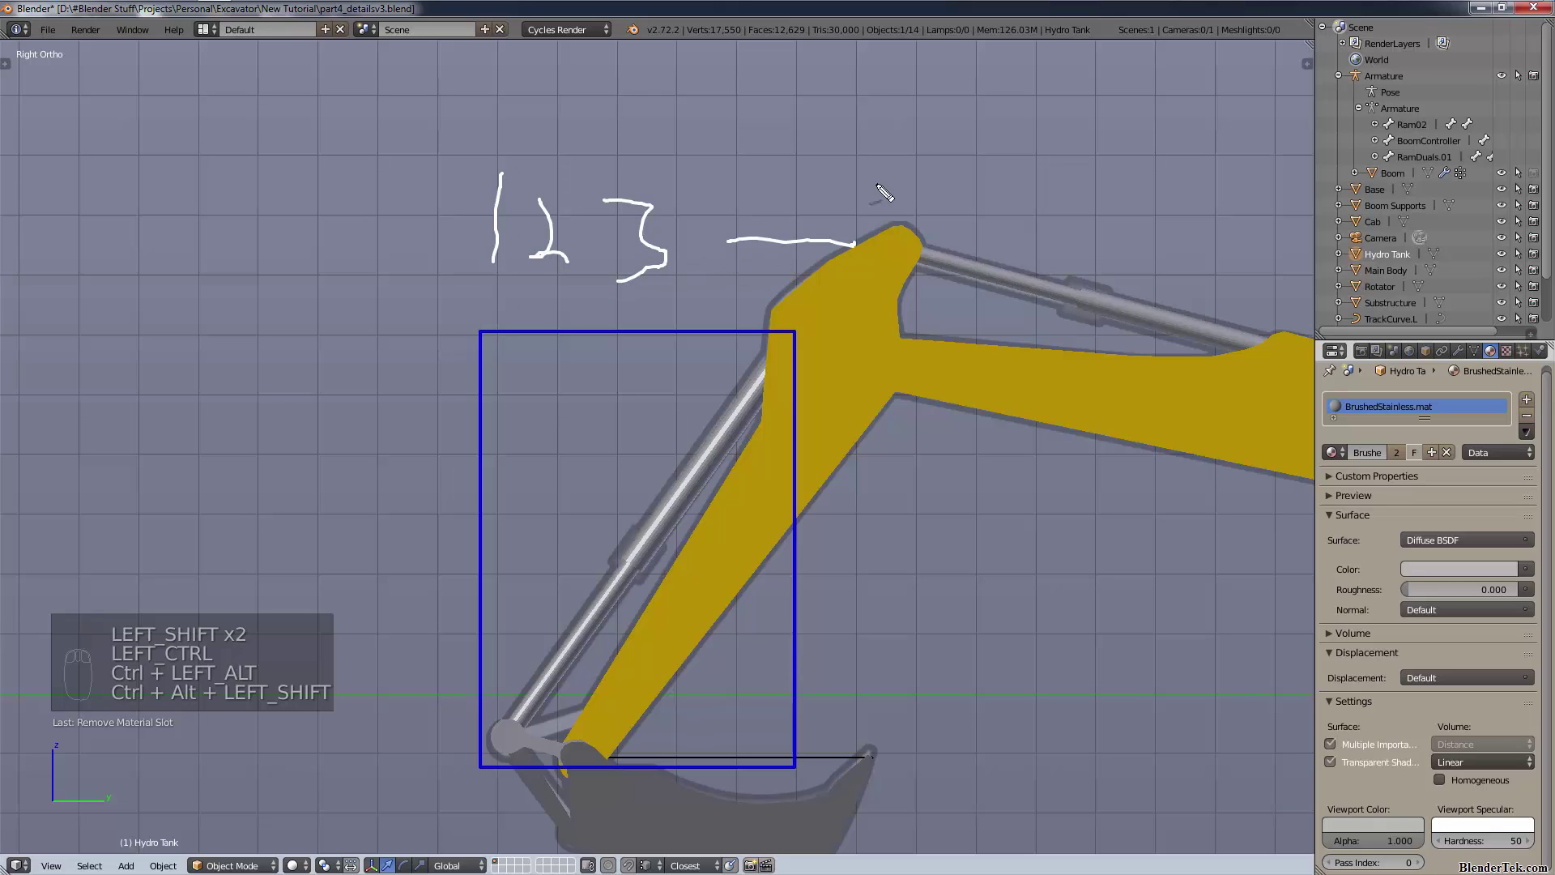
# - Annotate the side view with the number 5, an outline around the upper ram, and a rough vertical sketch below the boom
pyautogui.moveTo(879, 188)
pyautogui.mouseDown()
pyautogui.moveTo(897, 322)
pyautogui.moveTo(948, 184)
pyautogui.mouseUp()
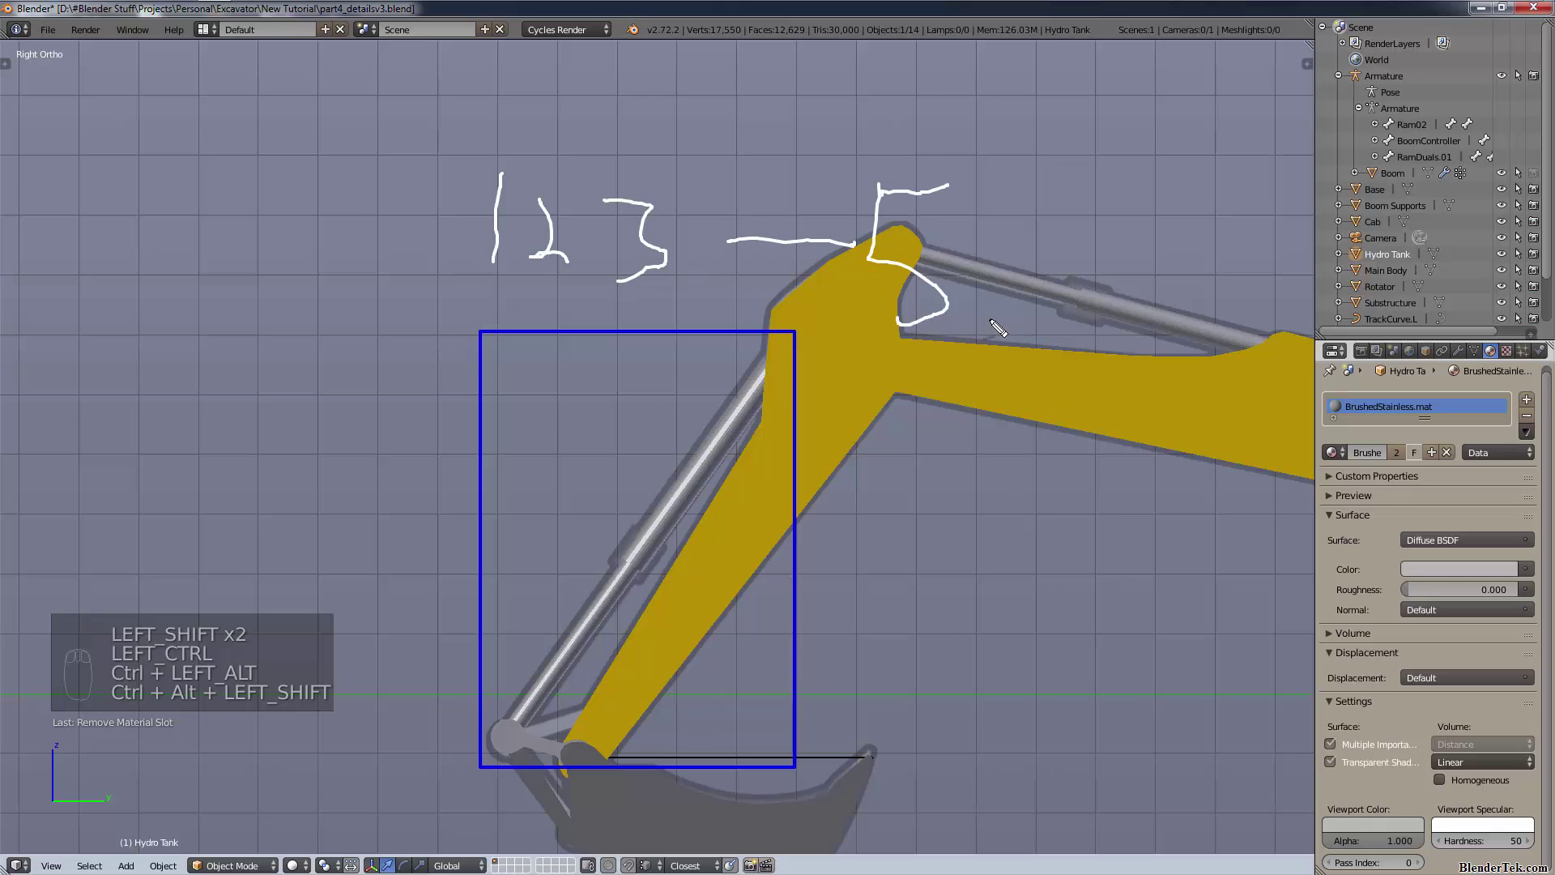
pyautogui.moveTo(1095, 243)
pyautogui.mouseDown()
pyautogui.moveTo(1369, 387)
pyautogui.moveTo(1019, 269)
pyautogui.mouseUp()
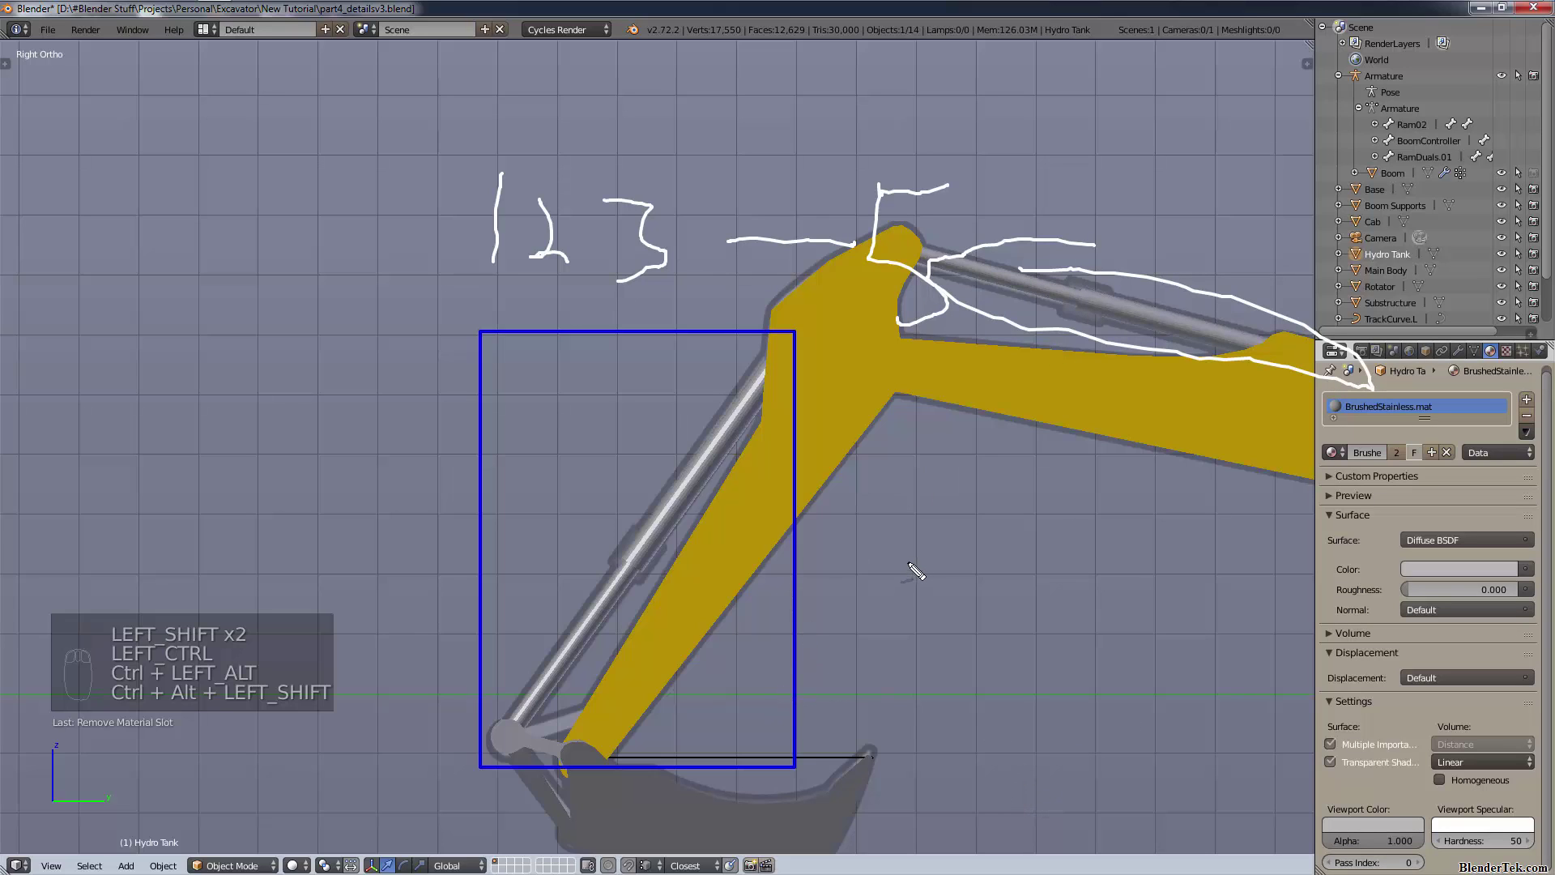
pyautogui.moveTo(901, 472)
pyautogui.mouseDown()
pyautogui.moveTo(946, 754)
pyautogui.moveTo(956, 648)
pyautogui.moveTo(933, 474)
pyautogui.mouseUp()
pyautogui.moveTo(891, 763); pyautogui.dragTo(972, 759)
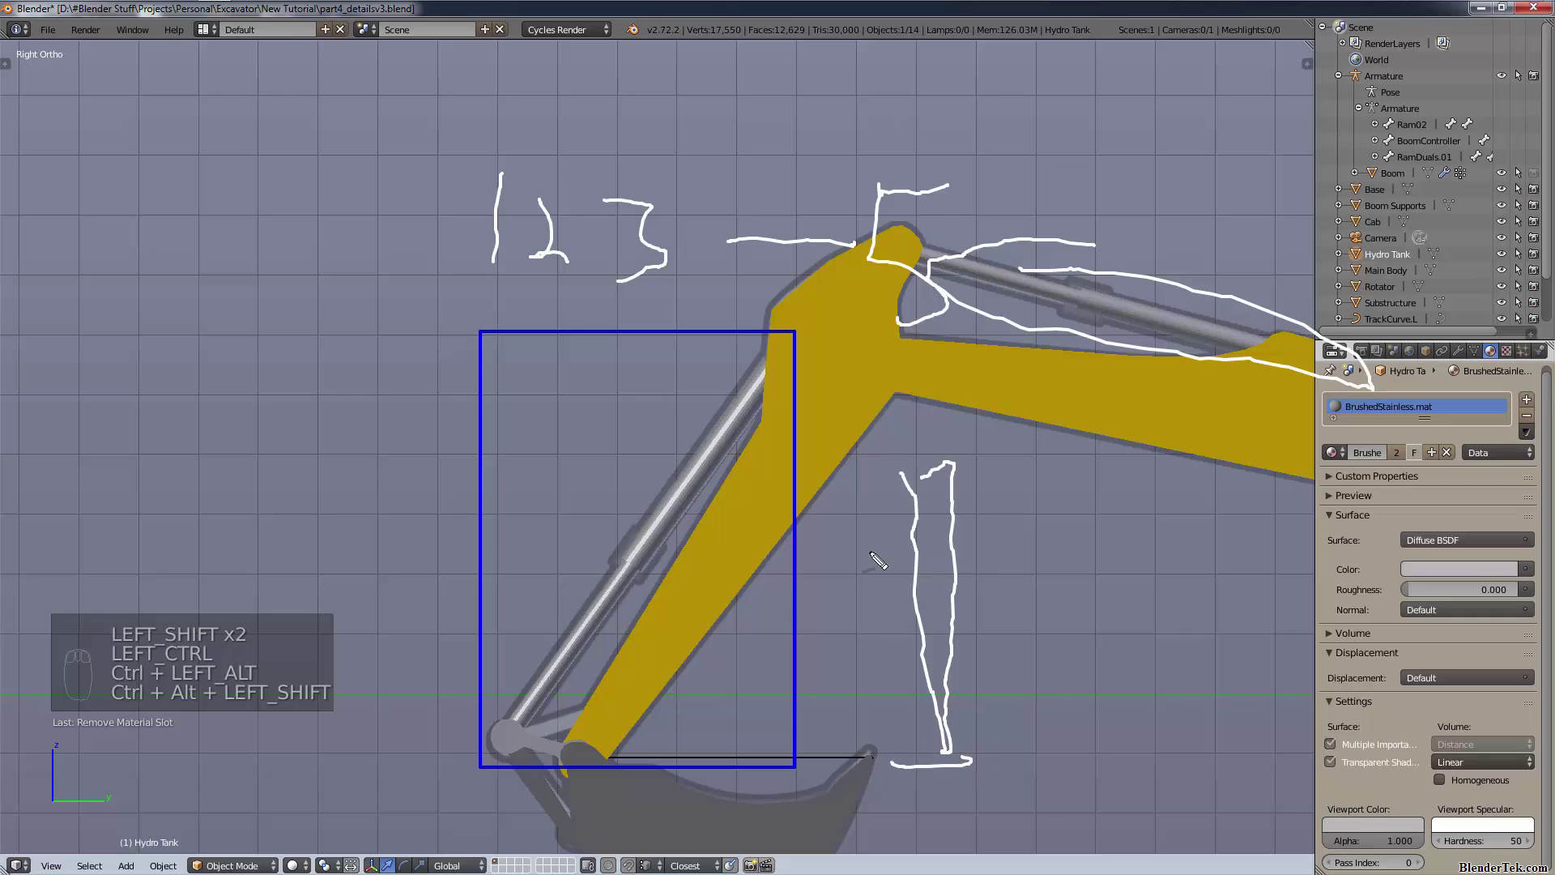
pyautogui.moveTo(844, 460)
pyautogui.mouseDown()
pyautogui.moveTo(1045, 495)
pyautogui.moveTo(977, 776)
pyautogui.mouseUp()
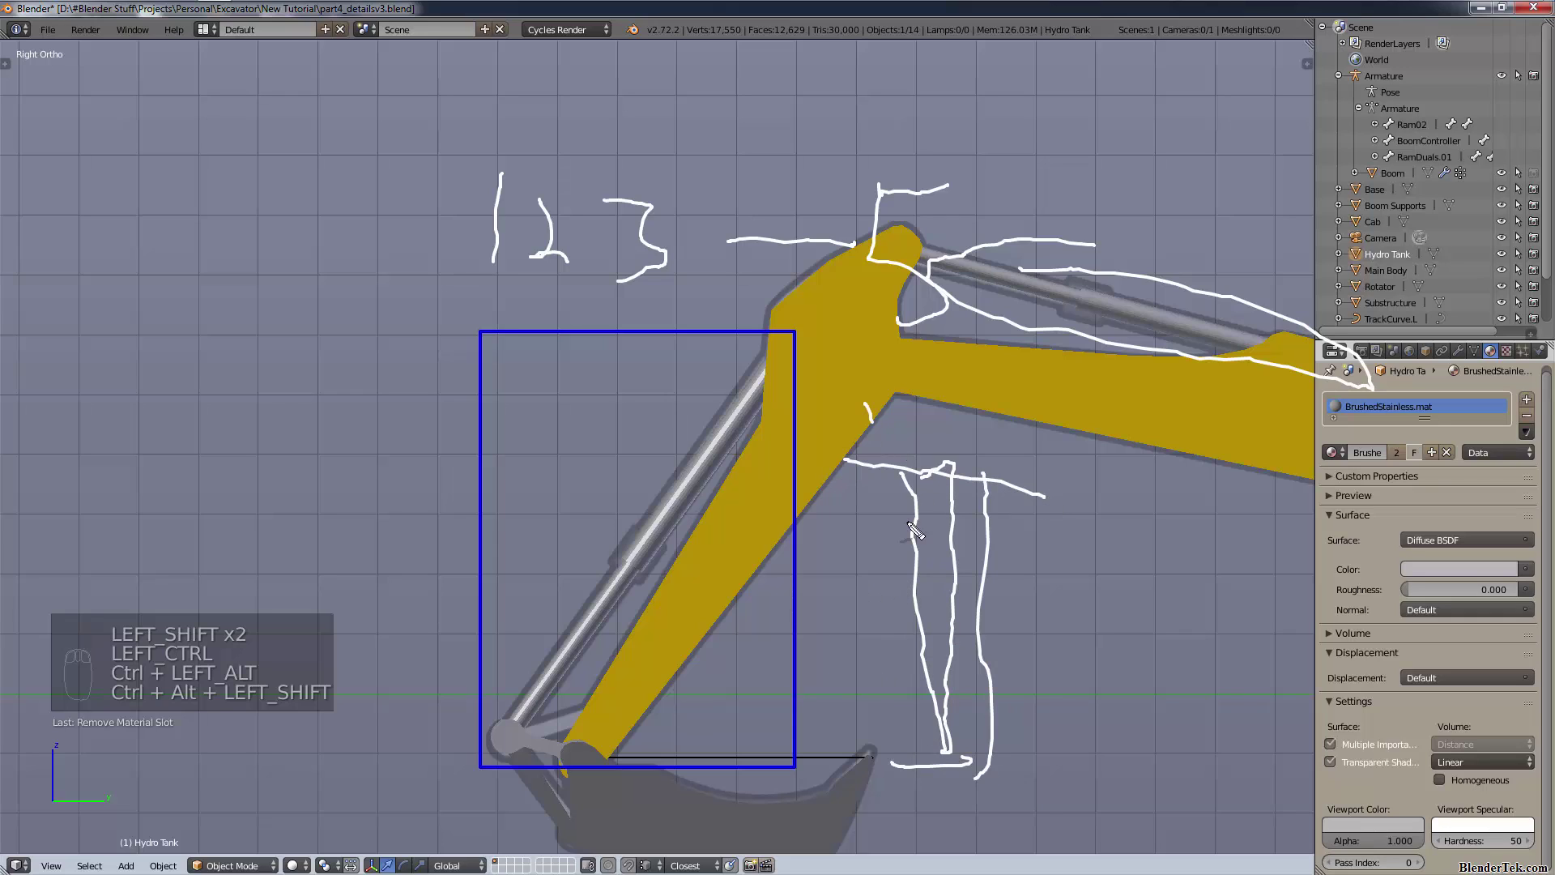
pyautogui.moveTo(865, 402); pyautogui.dragTo(931, 842)
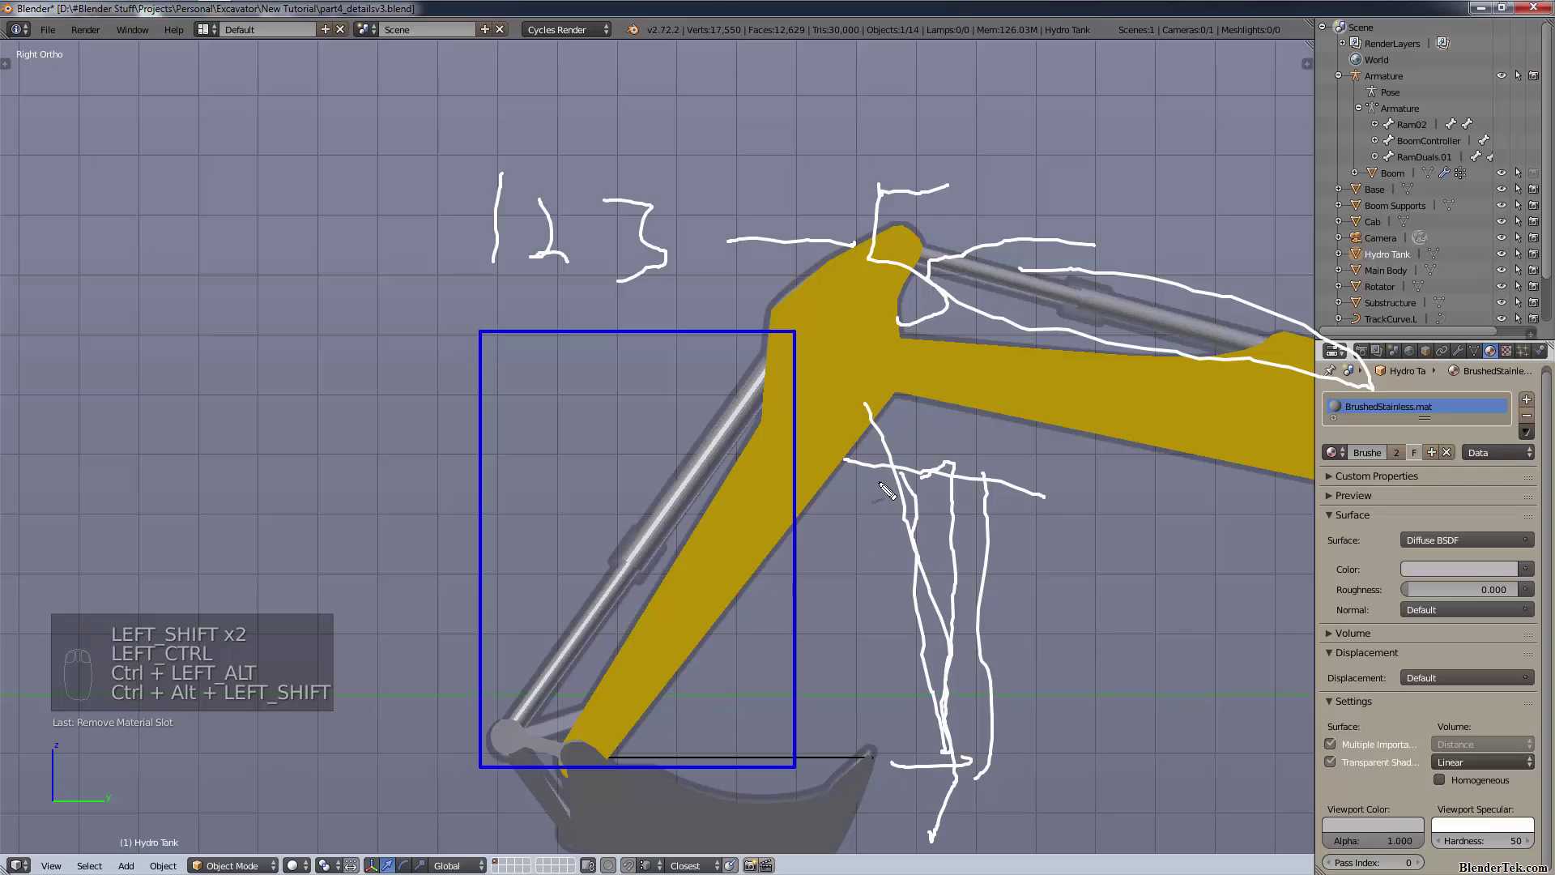
pyautogui.moveTo(902, 432); pyautogui.dragTo(928, 843)
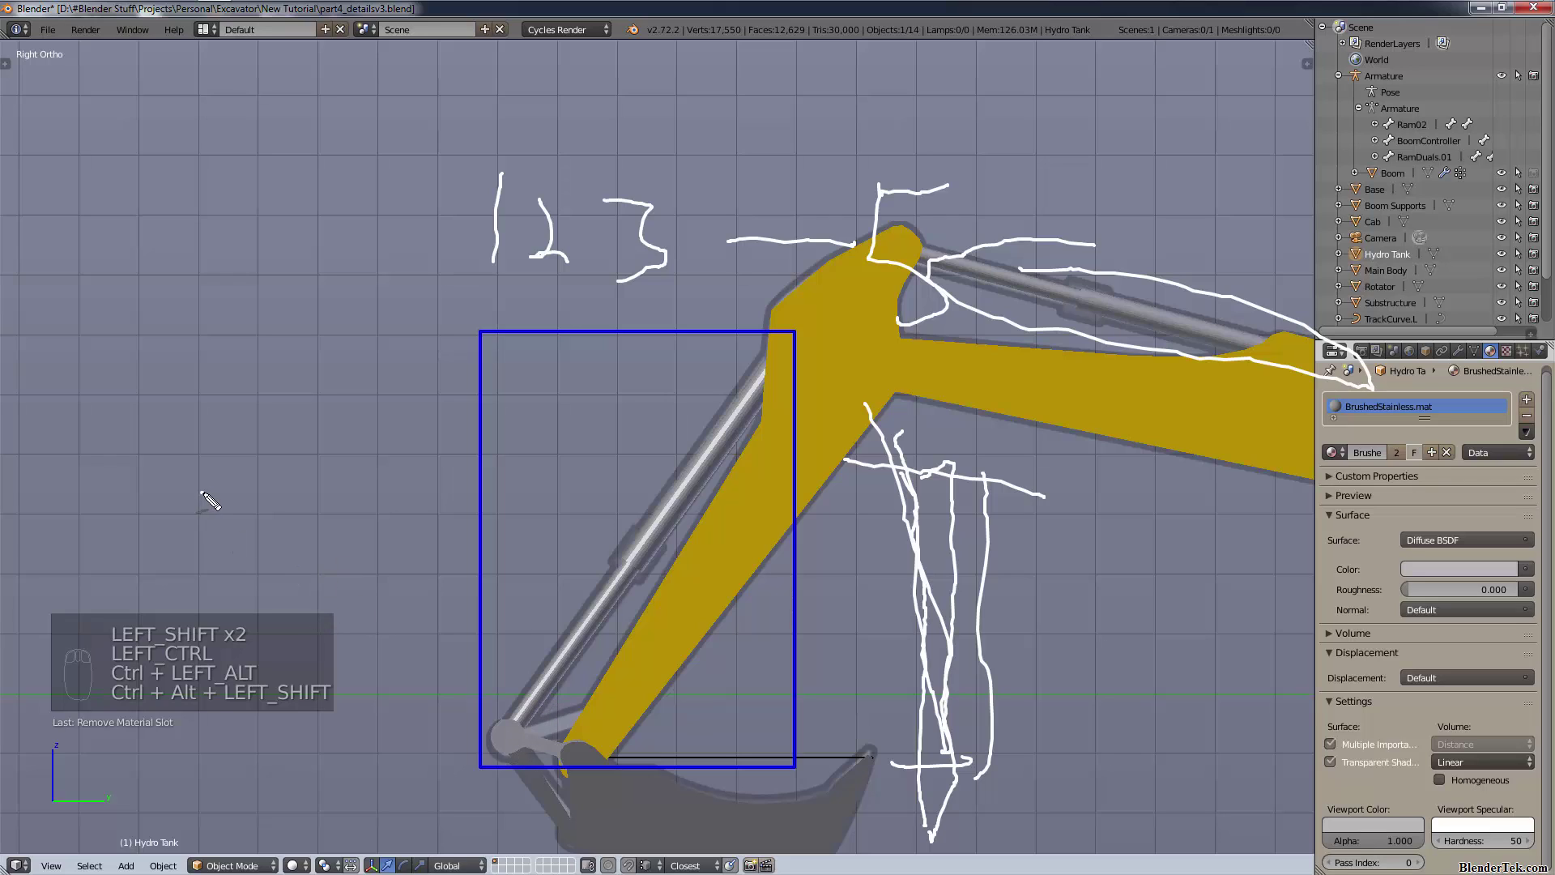
# - Sketch two slanted hydraulic rams with pinned ends beside the arm as screen annotations, one shorter and one longer
pyautogui.moveTo(201, 491)
pyautogui.mouseDown()
pyautogui.moveTo(252, 538)
pyautogui.moveTo(242, 558)
pyautogui.moveTo(183, 534)
pyautogui.moveTo(206, 492)
pyautogui.moveTo(222, 535)
pyautogui.moveTo(231, 489)
pyautogui.moveTo(296, 414)
pyautogui.mouseUp()
pyautogui.moveTo(256, 537)
pyautogui.mouseDown()
pyautogui.moveTo(333, 434)
pyautogui.moveTo(405, 285)
pyautogui.moveTo(442, 344)
pyautogui.moveTo(384, 425)
pyautogui.moveTo(359, 435)
pyautogui.moveTo(323, 418)
pyautogui.mouseUp()
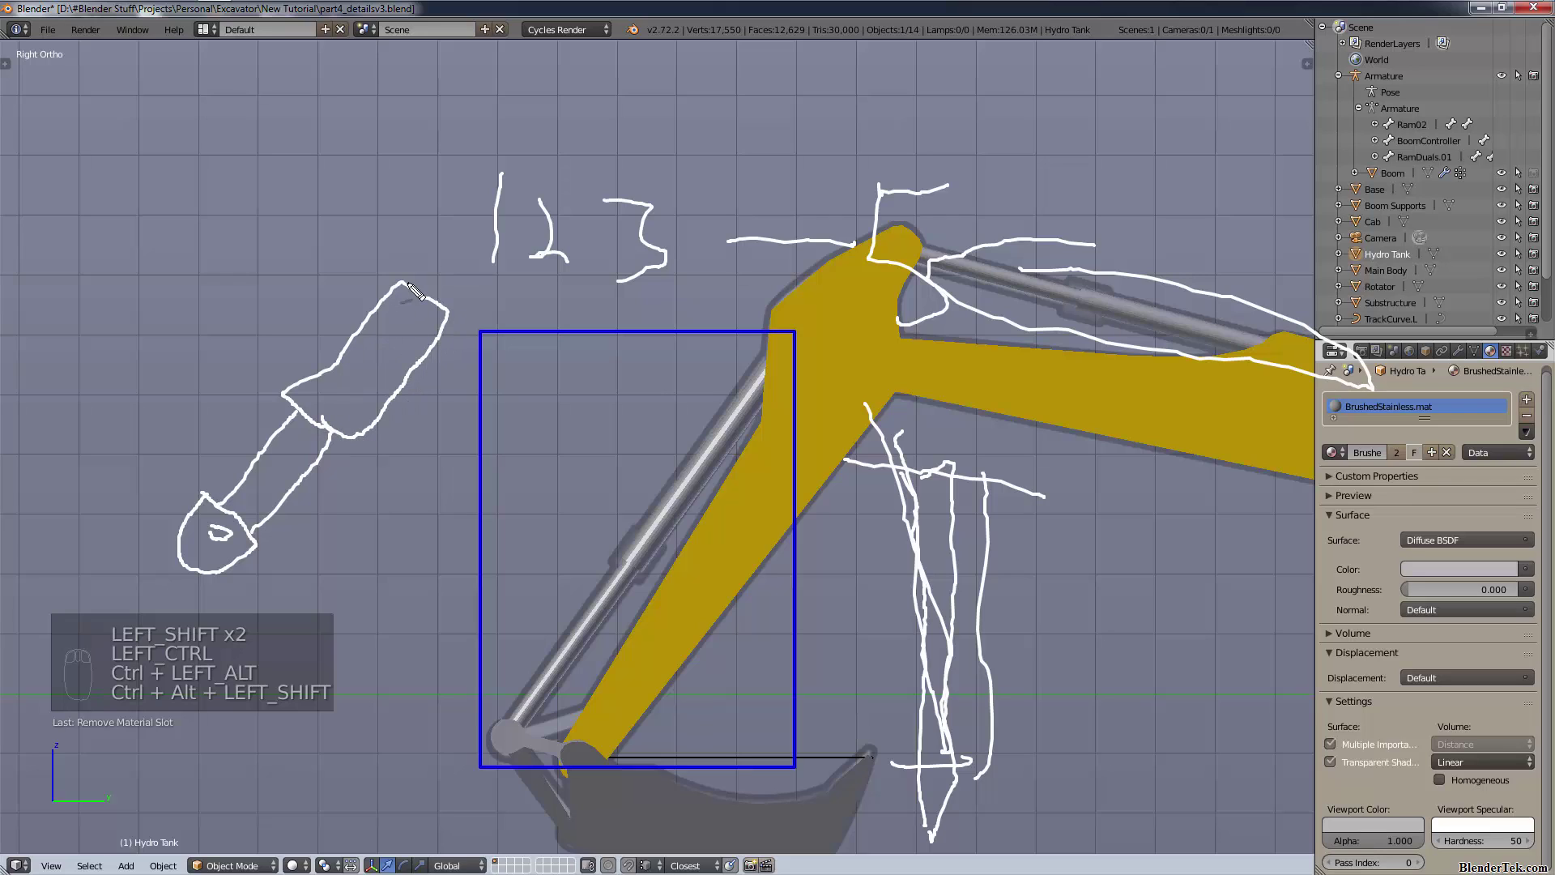
pyautogui.moveTo(399, 285)
pyautogui.mouseDown()
pyautogui.moveTo(468, 274)
pyautogui.moveTo(464, 319)
pyautogui.moveTo(444, 275)
pyautogui.mouseUp()
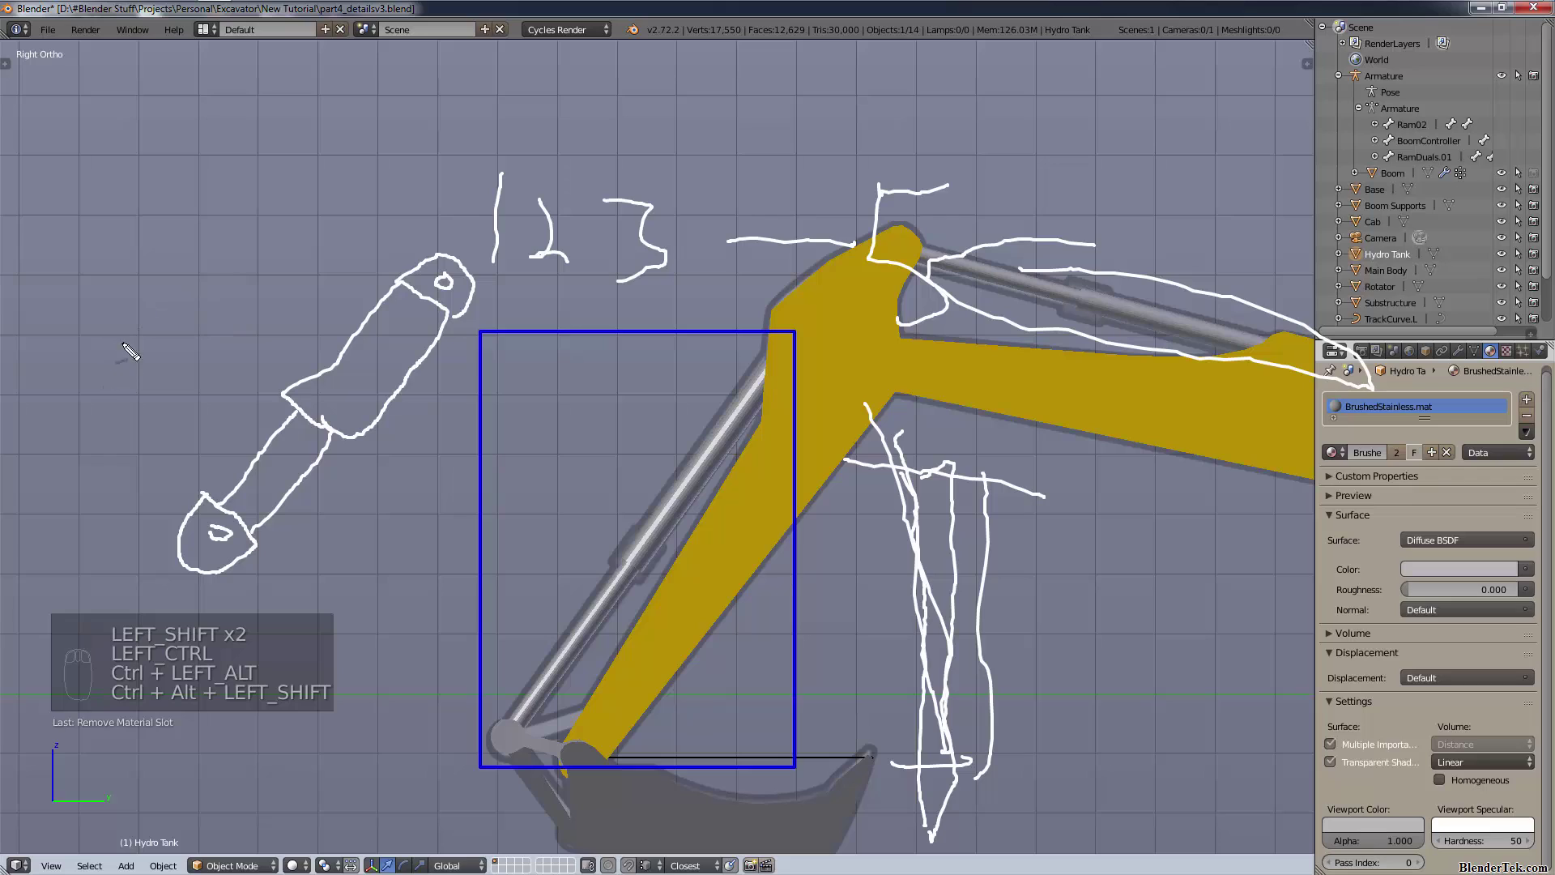
pyautogui.moveTo(108, 349)
pyautogui.mouseDown()
pyautogui.moveTo(208, 214)
pyautogui.moveTo(258, 181)
pyautogui.mouseUp()
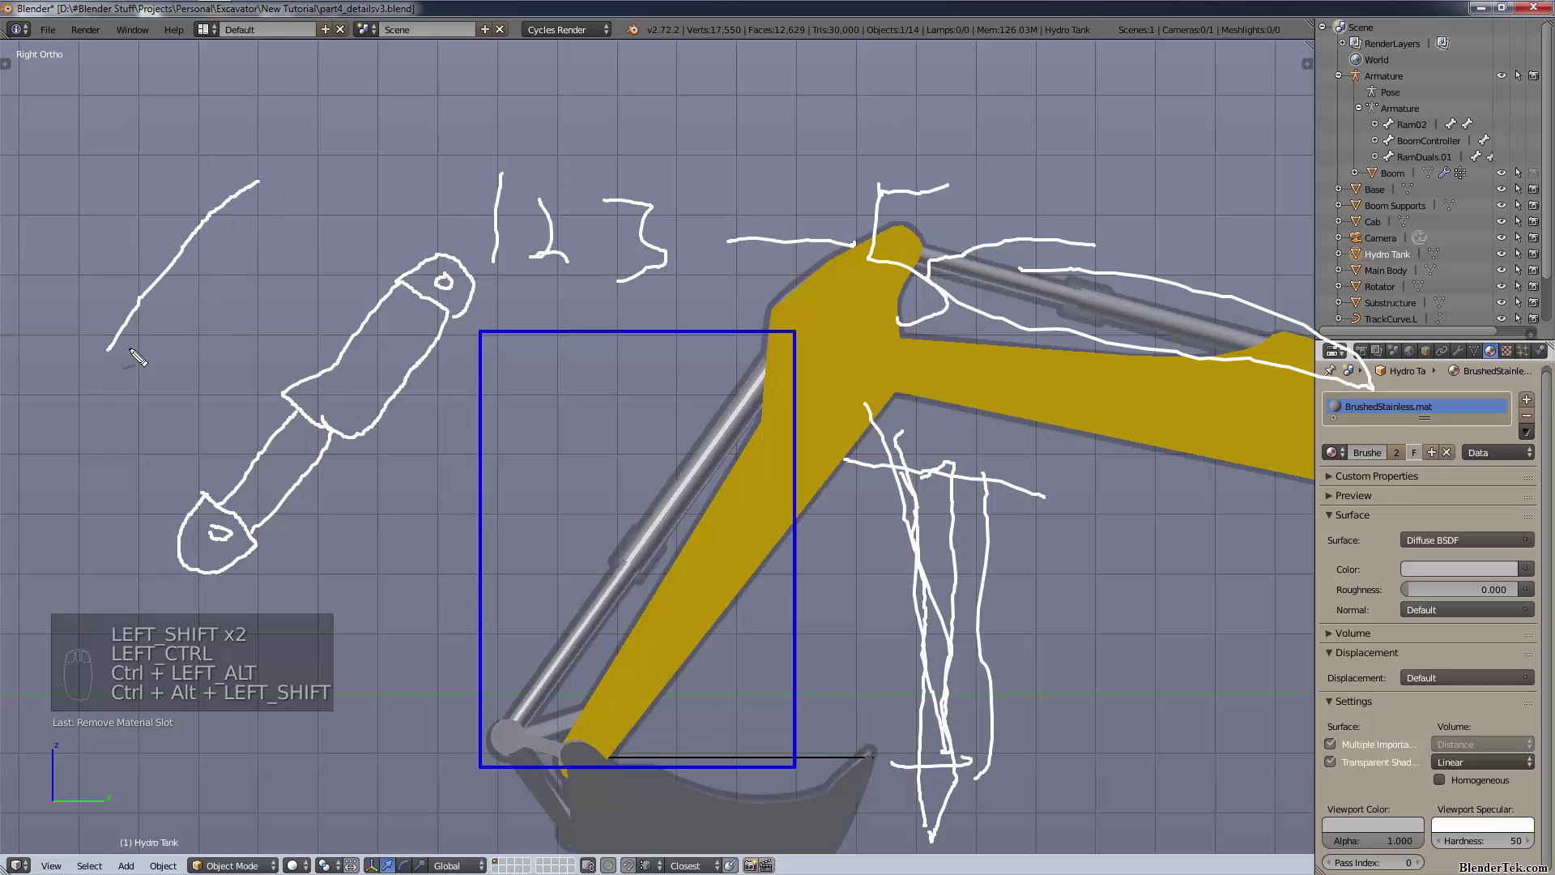
pyautogui.moveTo(104, 354)
pyautogui.mouseDown()
pyautogui.moveTo(136, 381)
pyautogui.moveTo(183, 329)
pyautogui.moveTo(296, 196)
pyautogui.moveTo(259, 180)
pyautogui.mouseUp()
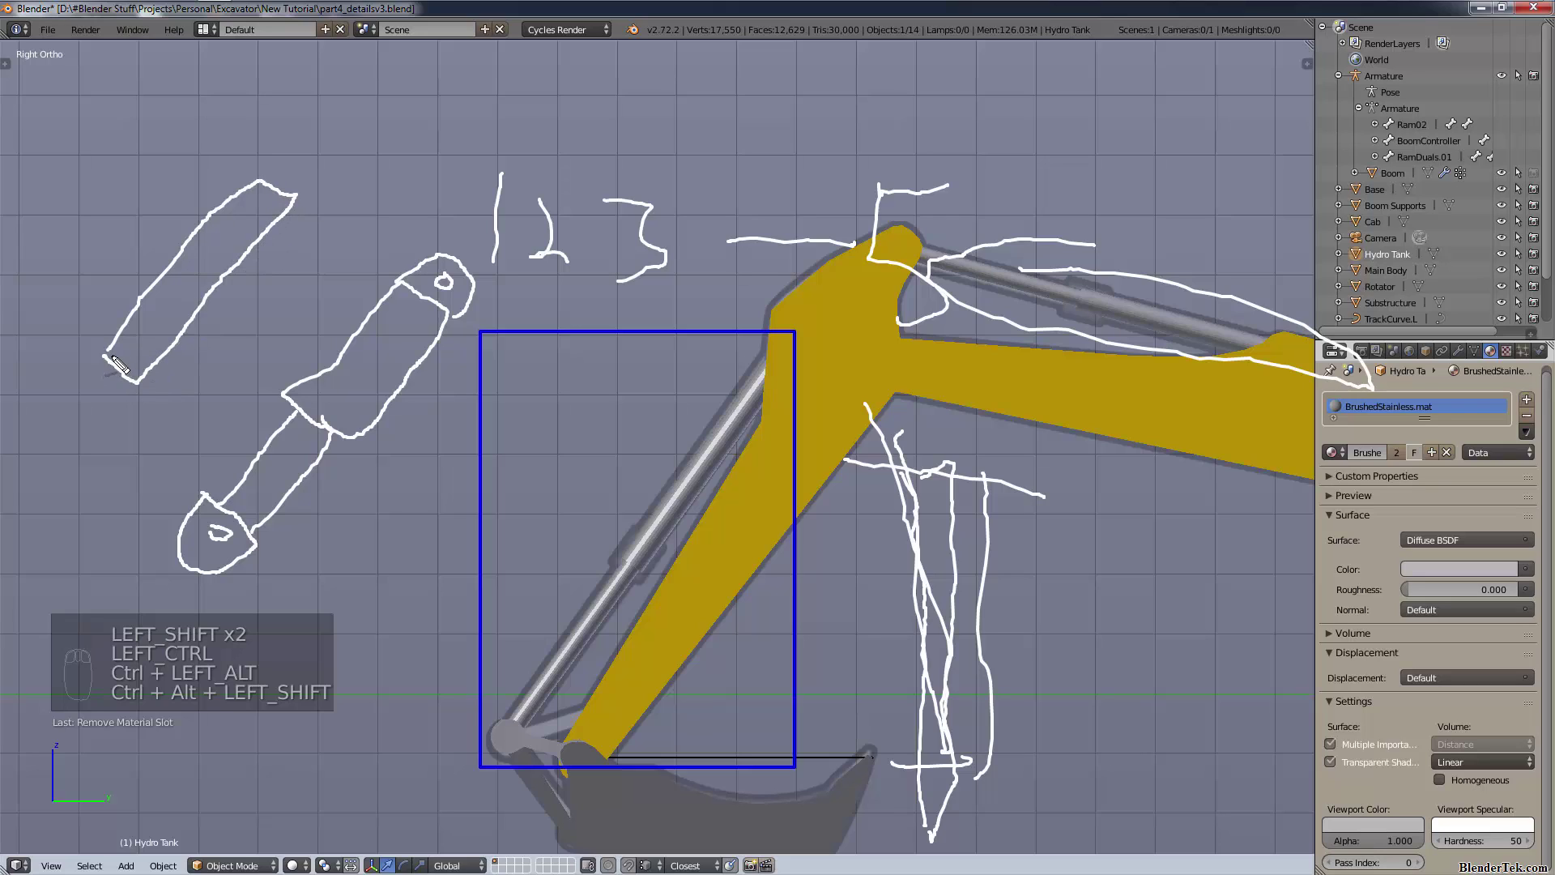
pyautogui.moveTo(118, 354)
pyautogui.mouseDown()
pyautogui.moveTo(87, 357)
pyautogui.moveTo(118, 402)
pyautogui.moveTo(149, 374)
pyautogui.moveTo(110, 348)
pyautogui.moveTo(128, 379)
pyautogui.moveTo(118, 348)
pyautogui.mouseUp()
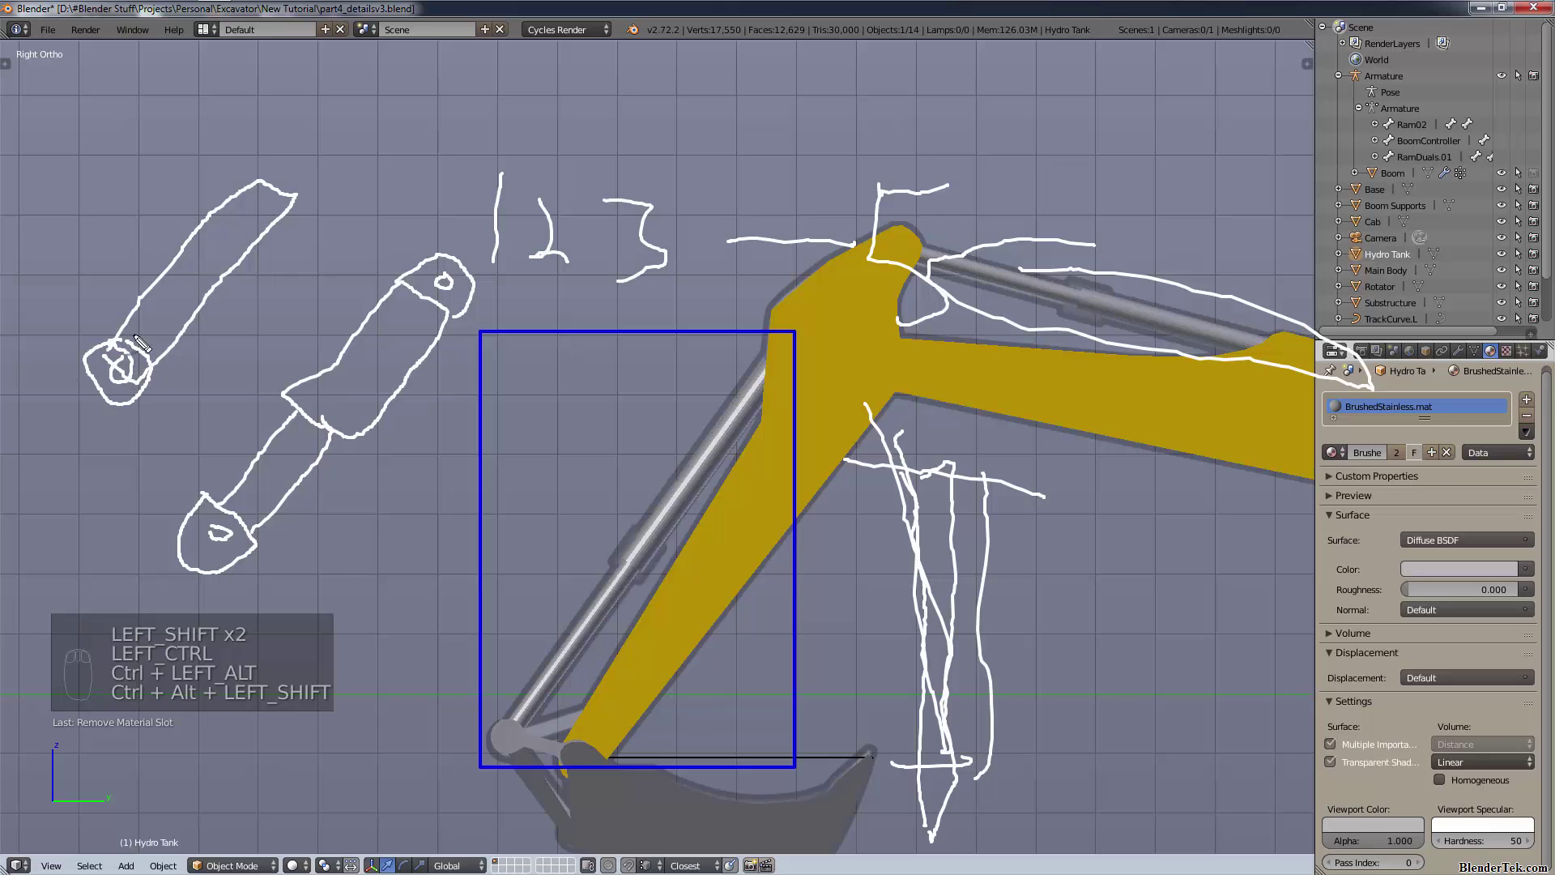
pyautogui.moveTo(250, 172)
pyautogui.mouseDown()
pyautogui.moveTo(309, 205)
pyautogui.moveTo(372, 104)
pyautogui.moveTo(324, 79)
pyautogui.moveTo(256, 178)
pyautogui.mouseUp()
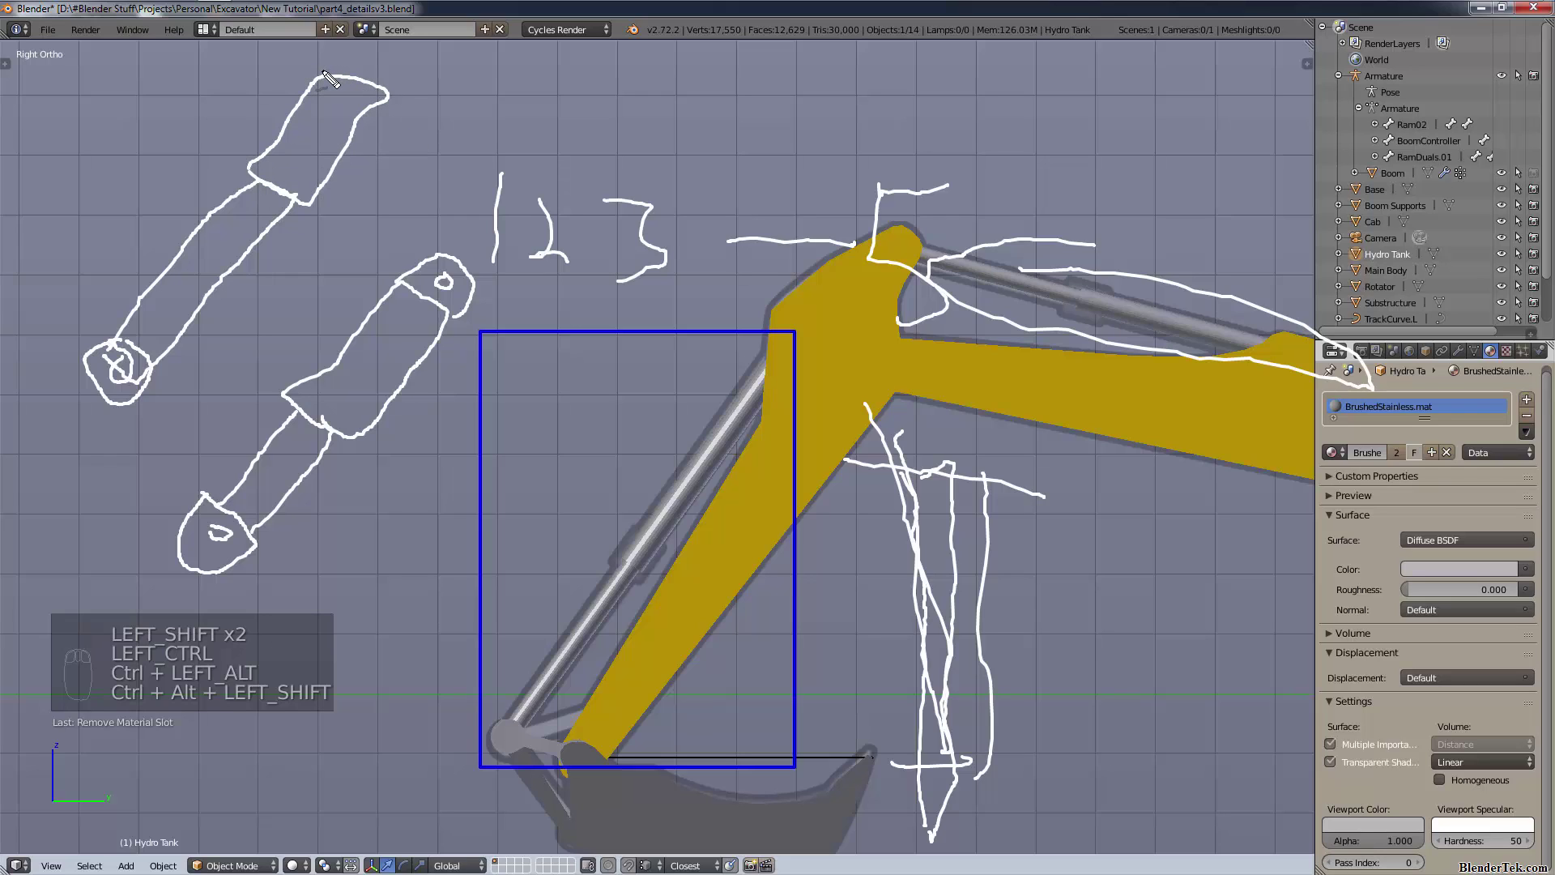
pyautogui.moveTo(409, 51)
pyautogui.mouseDown()
pyautogui.moveTo(336, 53)
pyautogui.moveTo(365, 109)
pyautogui.moveTo(412, 64)
pyautogui.moveTo(381, 76)
pyautogui.mouseUp()
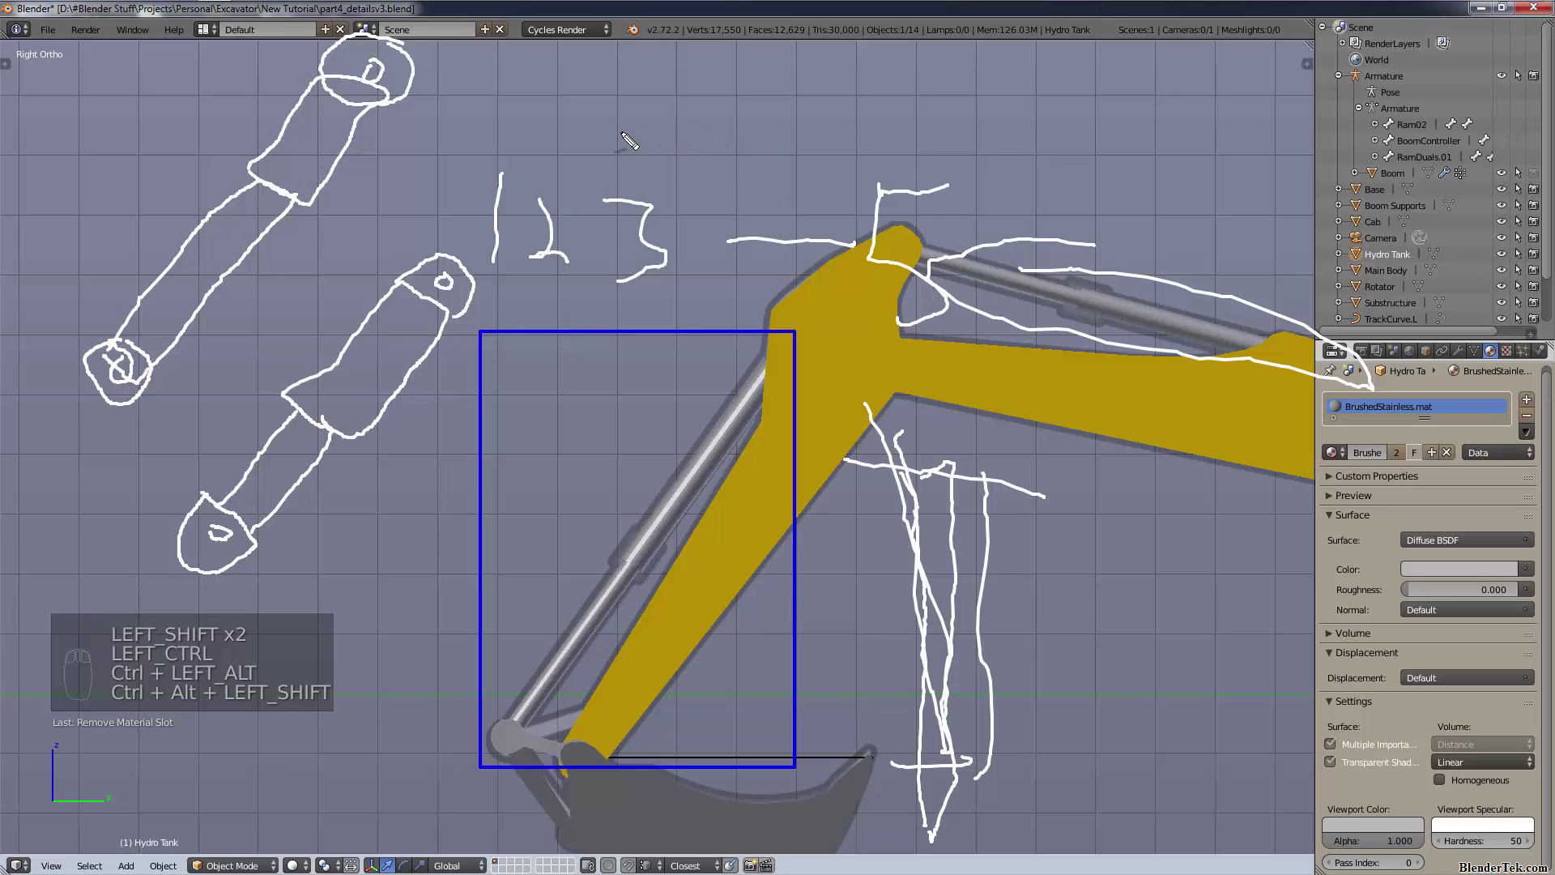
# - Sketch a horizontal hydraulic ram with a collar and a large rounded end above the boom, and clear all annotations
pyautogui.moveTo(612, 99)
pyautogui.mouseDown()
pyautogui.moveTo(861, 96)
pyautogui.moveTo(857, 130)
pyautogui.moveTo(618, 136)
pyautogui.moveTo(615, 100)
pyautogui.moveTo(598, 97)
pyautogui.moveTo(572, 112)
pyautogui.moveTo(579, 133)
pyautogui.moveTo(600, 113)
pyautogui.mouseUp()
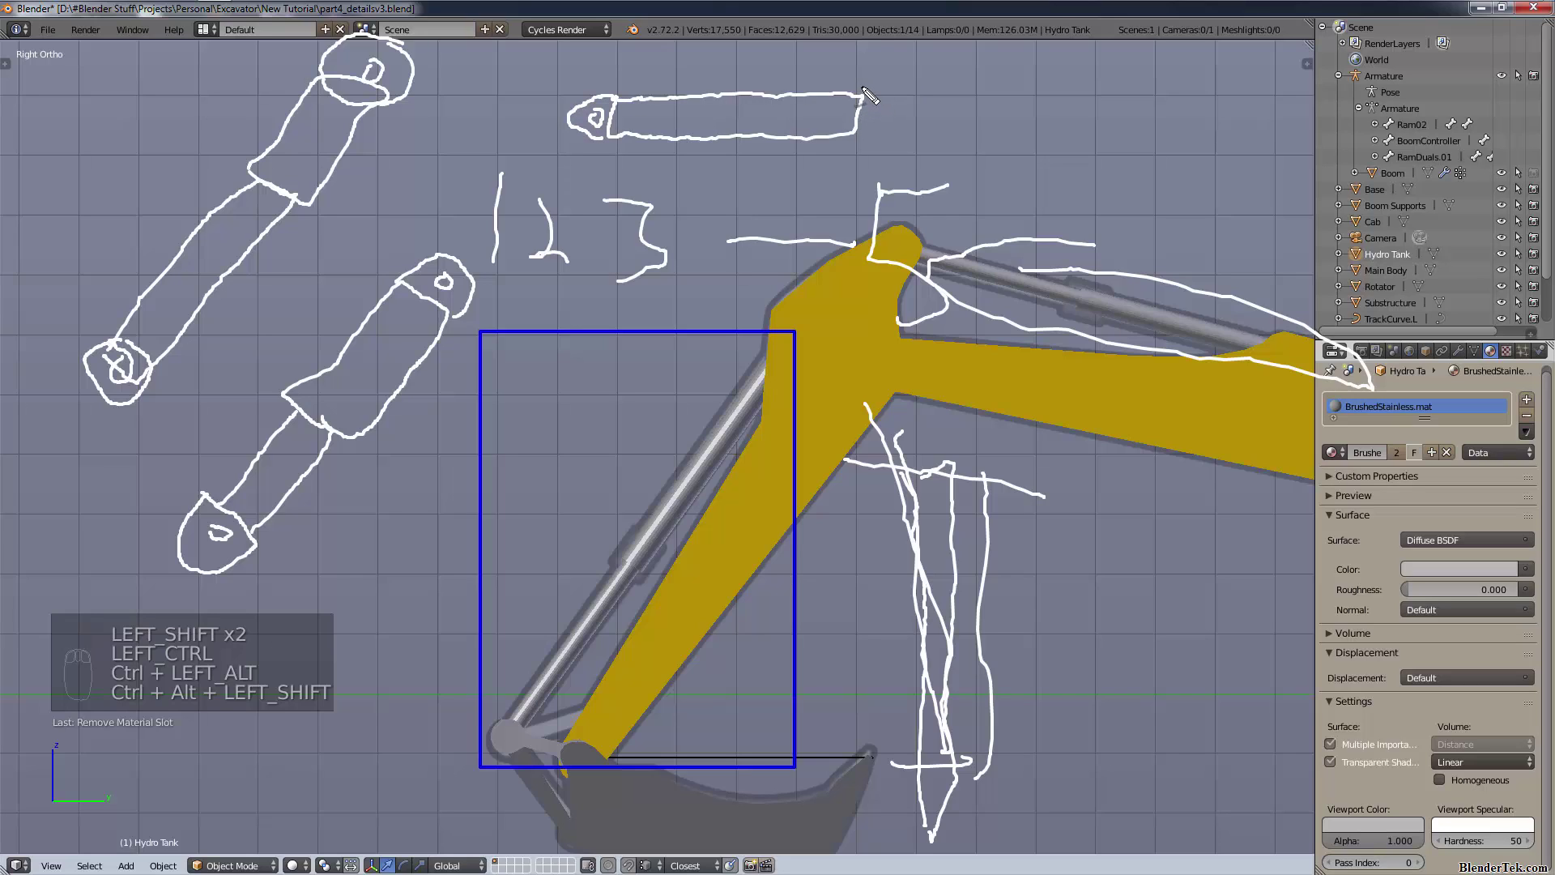
pyautogui.moveTo(860, 95); pyautogui.dragTo(923, 73)
pyautogui.moveTo(858, 130); pyautogui.dragTo(875, 136)
pyautogui.moveTo(886, 142)
pyautogui.mouseDown()
pyautogui.moveTo(907, 144)
pyautogui.moveTo(923, 88)
pyautogui.moveTo(1166, 96)
pyautogui.moveTo(1160, 155)
pyautogui.moveTo(936, 142)
pyautogui.mouseUp()
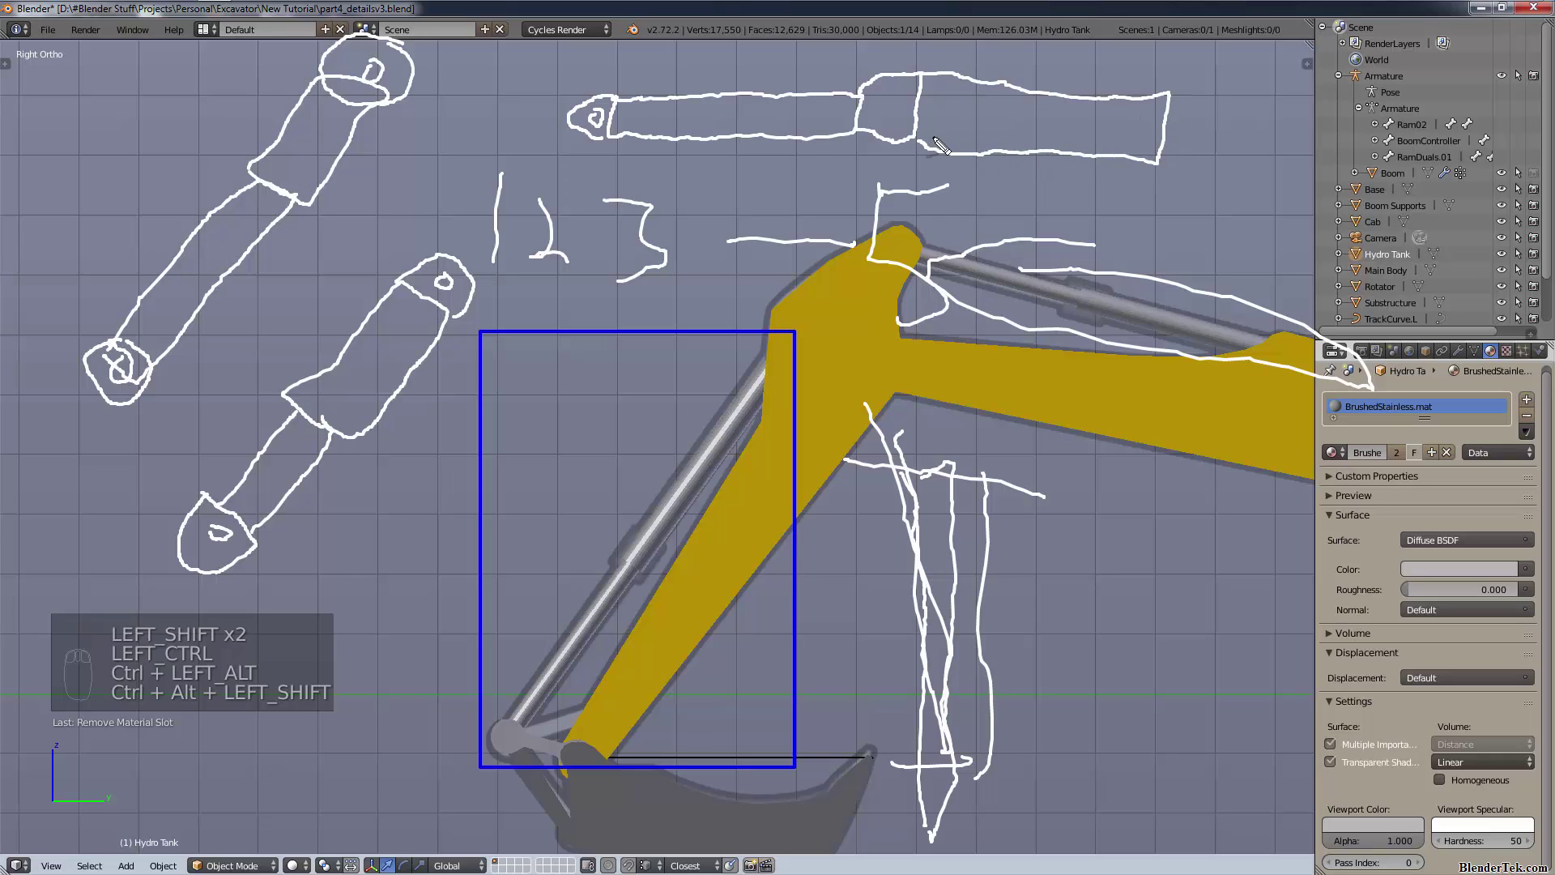
pyautogui.moveTo(1169, 89)
pyautogui.mouseDown()
pyautogui.moveTo(1231, 70)
pyautogui.moveTo(1223, 174)
pyautogui.moveTo(1200, 184)
pyautogui.mouseUp()
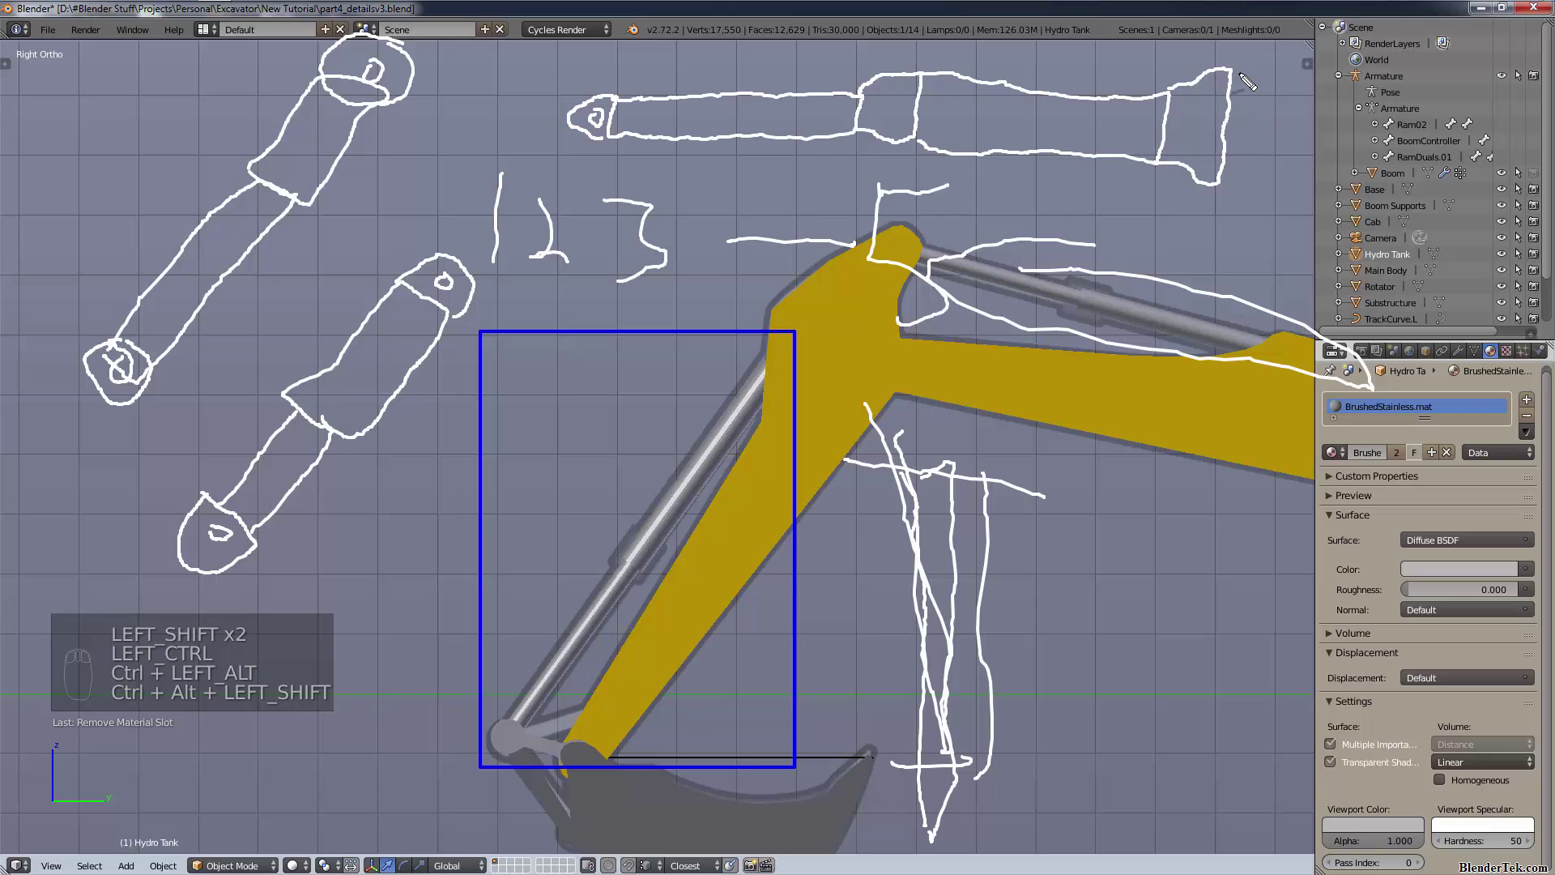
pyautogui.moveTo(1235, 73)
pyautogui.mouseDown()
pyautogui.moveTo(1310, 109)
pyautogui.moveTo(1273, 180)
pyautogui.moveTo(1211, 178)
pyautogui.mouseUp()
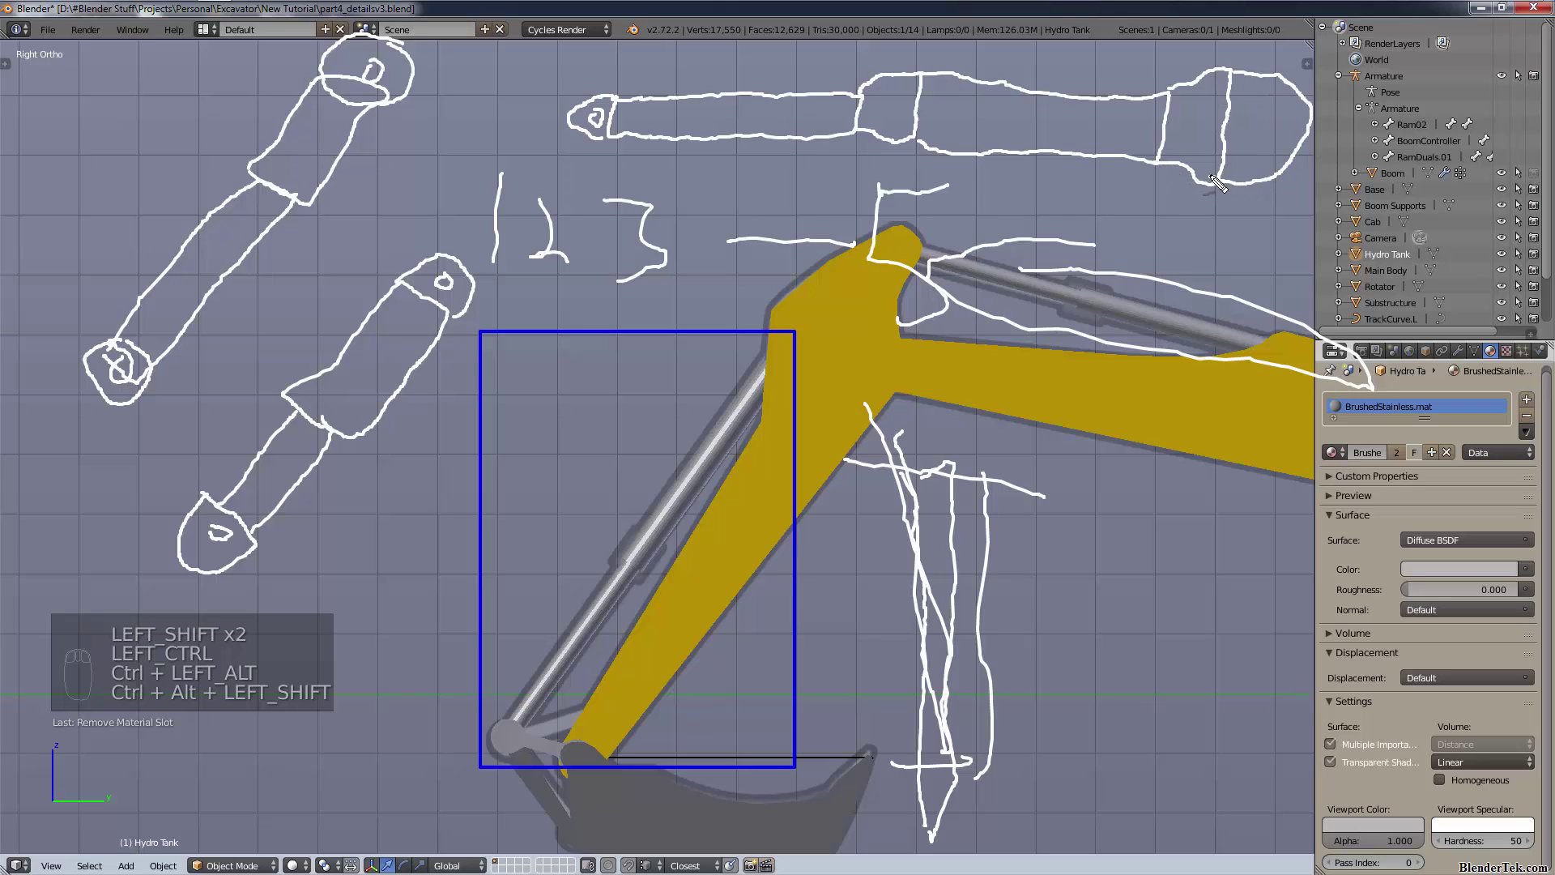
pyautogui.moveTo(1276, 117)
pyautogui.mouseDown()
pyautogui.moveTo(1256, 132)
pyautogui.moveTo(1277, 101)
pyautogui.moveTo(1265, 114)
pyautogui.mouseUp()
pyautogui.press('Escape')
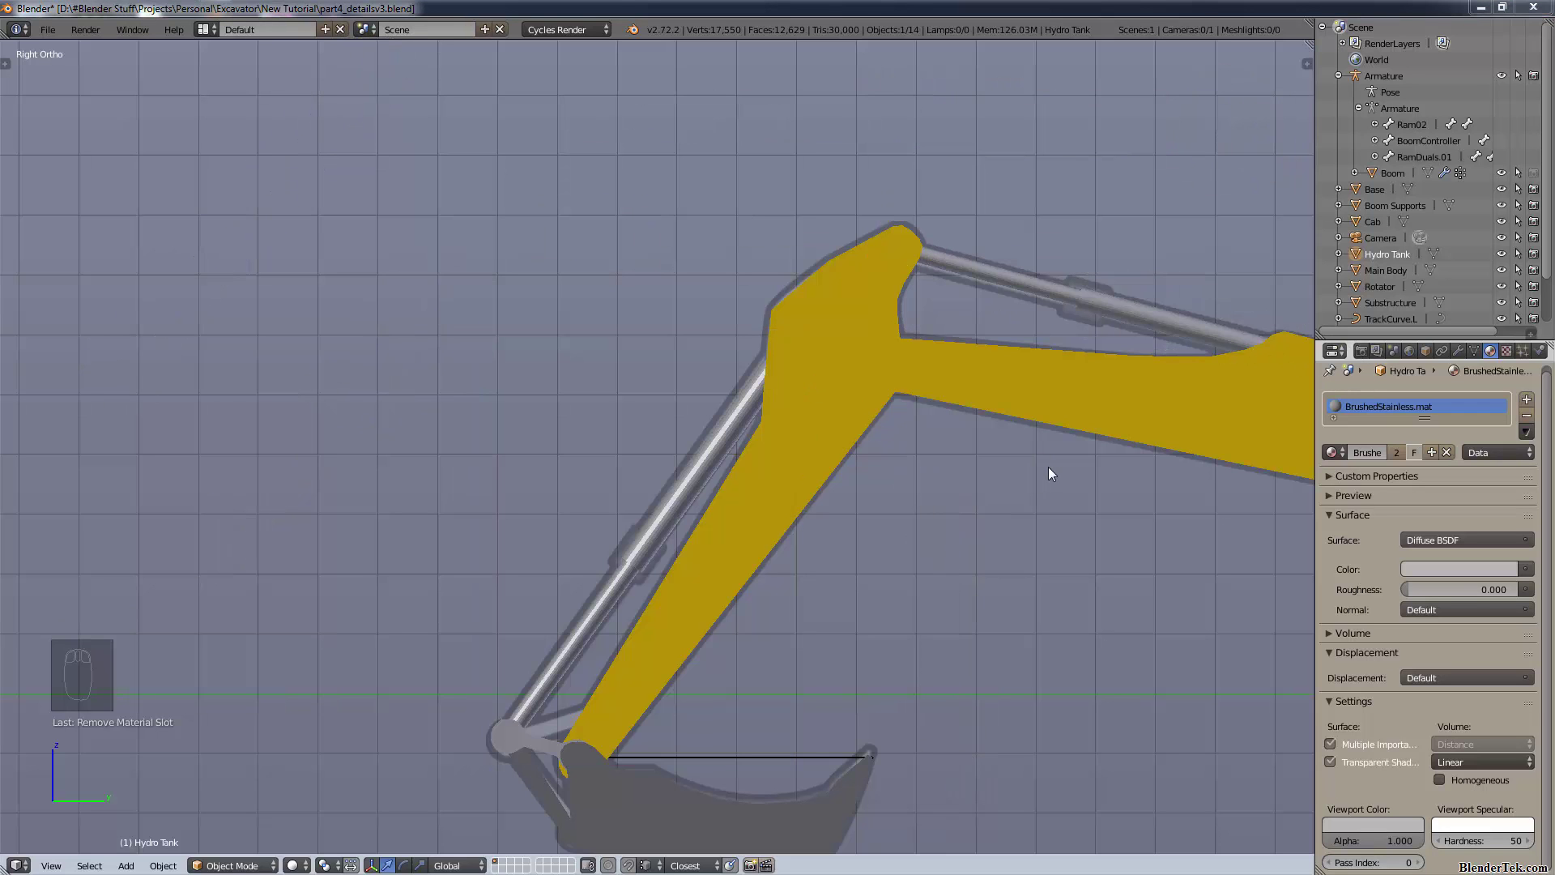
# - Annotate the tracks in side view by outlining the track frame and marking spots along its upper edge
pyautogui.scroll(-8, 1069, 506)
pyautogui.keyDown('shift'); pyautogui.moveTo(1062, 549); pyautogui.dragTo(957, 542, button='middle'); pyautogui.keyUp('shift')
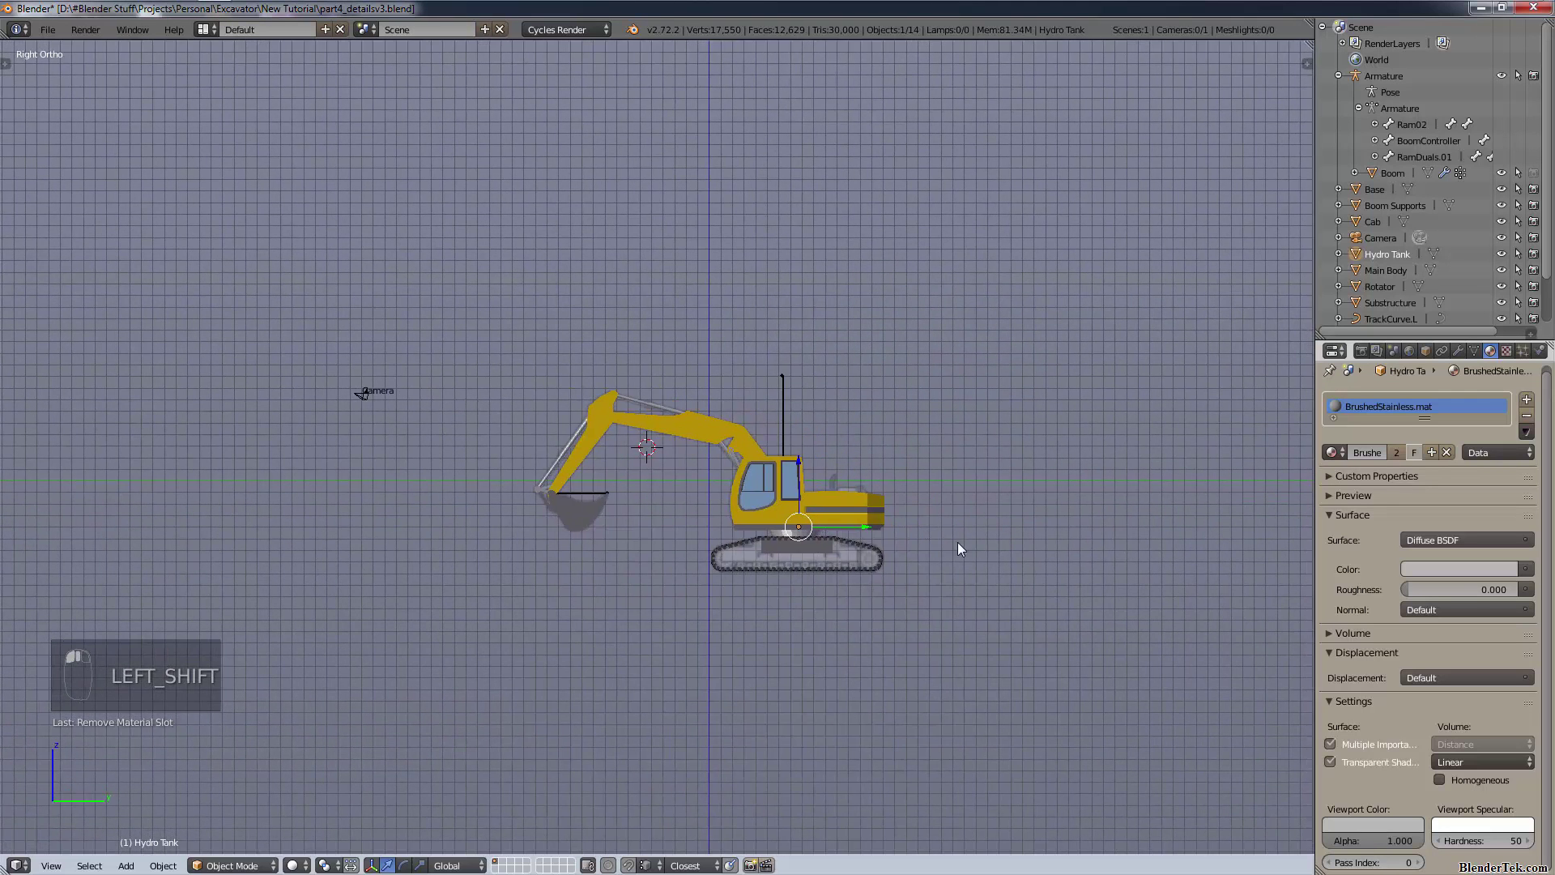
pyautogui.scroll(3, 940, 611)
pyautogui.scroll(1, 939, 608)
pyautogui.keyDown('shift'); pyautogui.moveTo(940, 607); pyautogui.dragTo(824, 519, button='middle'); pyautogui.keyUp('shift')
pyautogui.scroll(5, 999, 625)
pyautogui.keyDown('shift'); pyautogui.moveTo(1045, 689); pyautogui.dragTo(735, 531, button='middle'); pyautogui.keyUp('shift')
pyautogui.hotkey('ctrl', 'alt', 'shift')
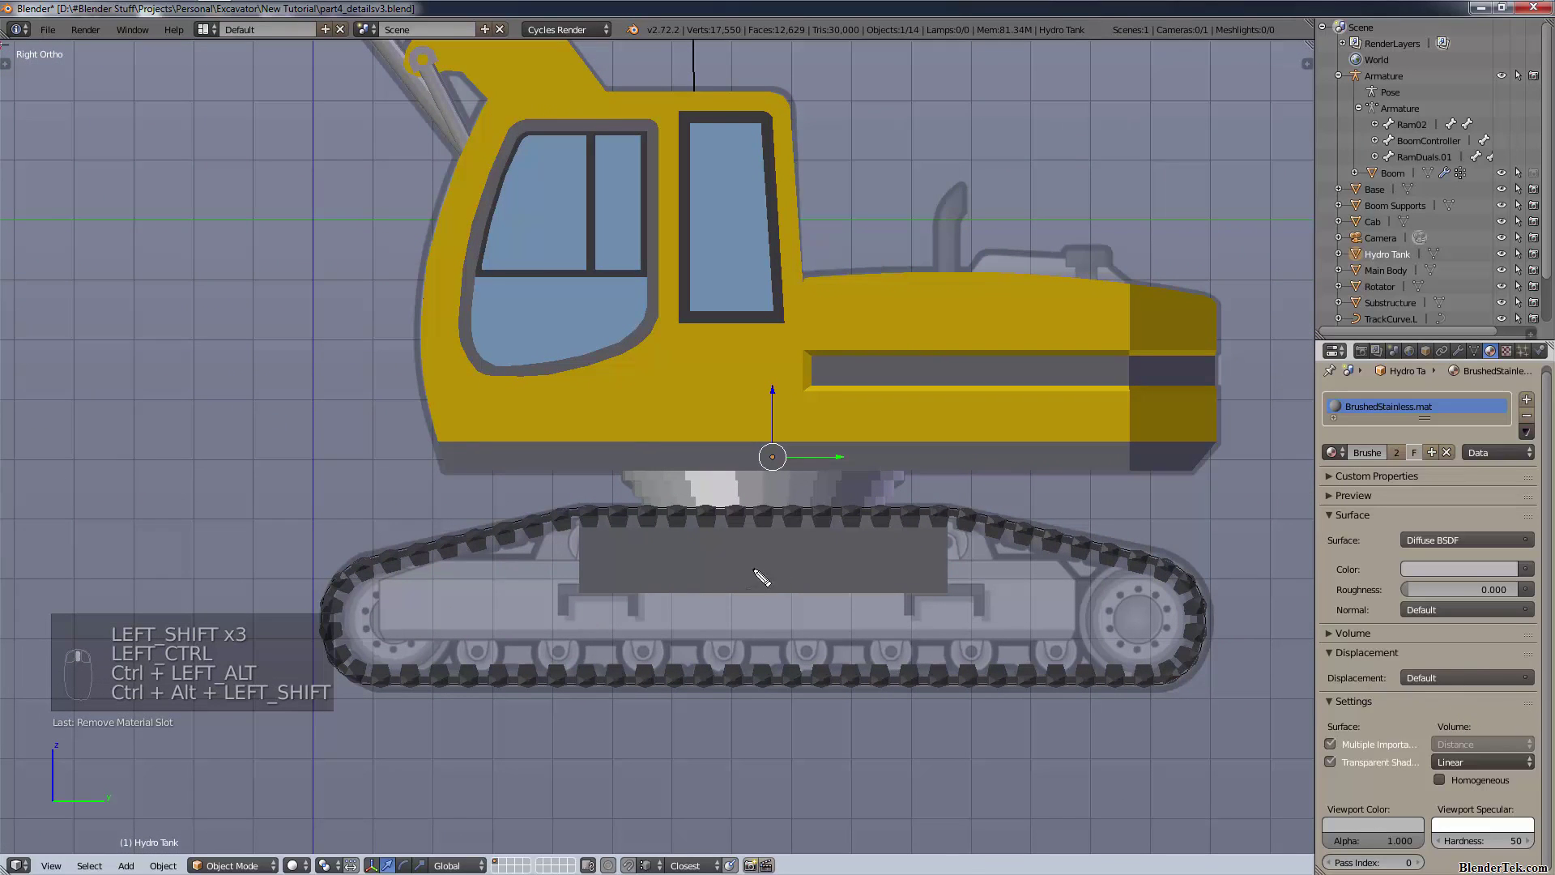
pyautogui.moveTo(585, 542)
pyautogui.mouseDown()
pyautogui.moveTo(437, 598)
pyautogui.moveTo(661, 645)
pyautogui.moveTo(939, 649)
pyautogui.moveTo(1050, 621)
pyautogui.moveTo(972, 578)
pyautogui.moveTo(909, 572)
pyautogui.mouseUp()
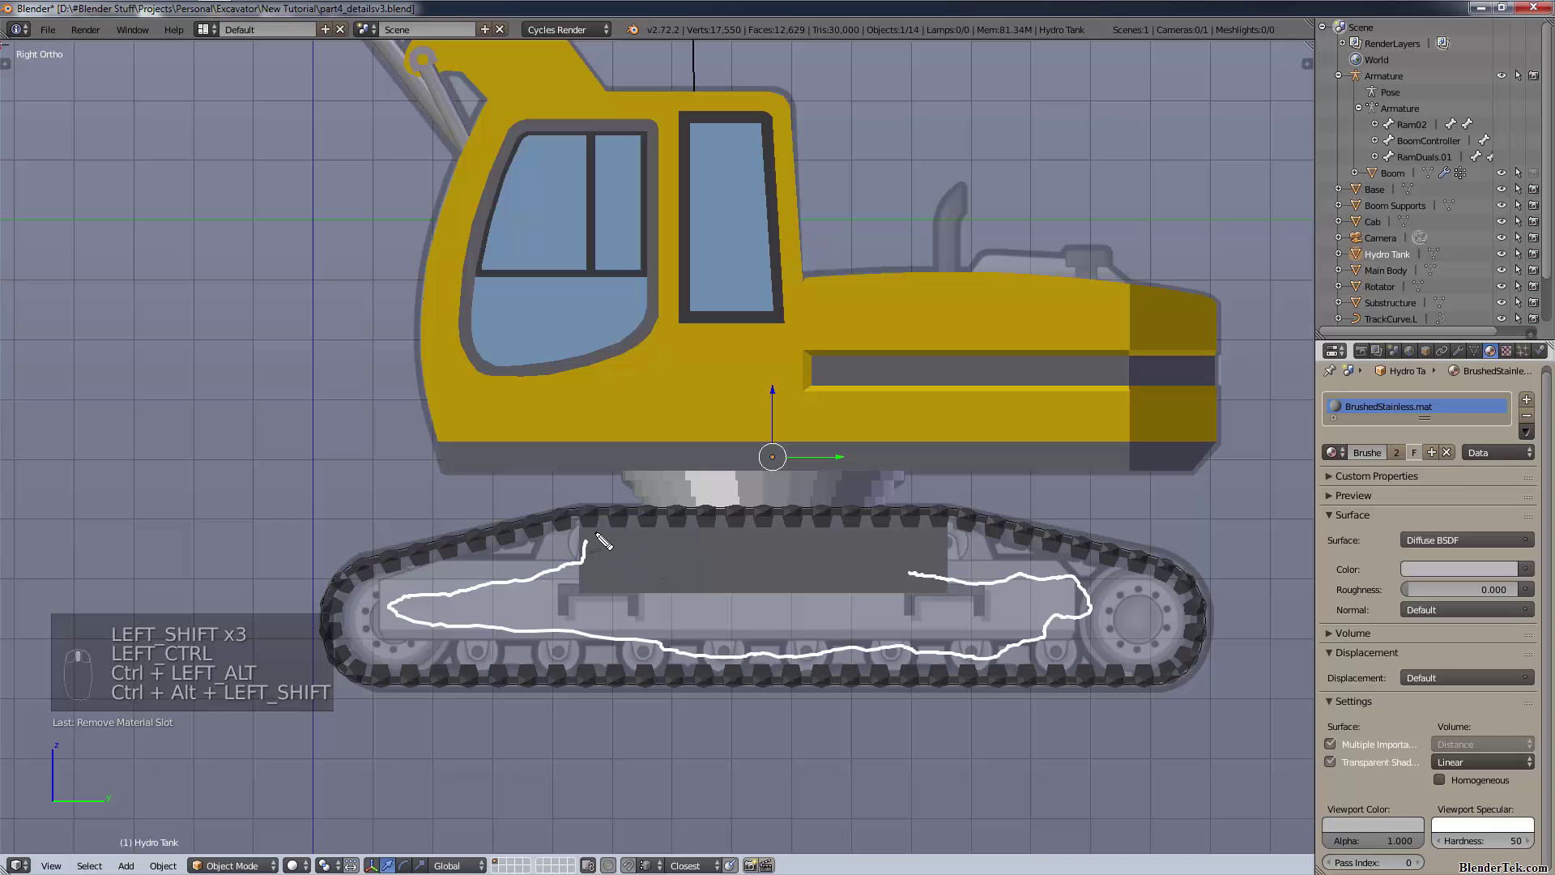
pyautogui.moveTo(594, 533)
pyautogui.mouseDown()
pyautogui.moveTo(577, 527)
pyautogui.moveTo(585, 557)
pyautogui.mouseUp()
pyautogui.moveTo(690, 528); pyautogui.dragTo(719, 533)
pyautogui.moveTo(801, 530)
pyautogui.mouseDown()
pyautogui.moveTo(810, 549)
pyautogui.moveTo(847, 528)
pyautogui.mouseUp()
pyautogui.moveTo(914, 525)
pyautogui.mouseDown()
pyautogui.moveTo(911, 545)
pyautogui.moveTo(967, 503)
pyautogui.mouseUp()
# - Mark the lower track rollers and circle the two large end wheels as screen annotations
pyautogui.moveTo(509, 634)
pyautogui.mouseDown()
pyautogui.moveTo(512, 657)
pyautogui.moveTo(556, 646)
pyautogui.mouseUp()
pyautogui.moveTo(583, 637); pyautogui.dragTo(729, 647)
pyautogui.moveTo(755, 631)
pyautogui.mouseDown()
pyautogui.moveTo(771, 645)
pyautogui.moveTo(869, 637)
pyautogui.mouseUp()
pyautogui.moveTo(888, 624)
pyautogui.mouseDown()
pyautogui.moveTo(921, 650)
pyautogui.moveTo(929, 633)
pyautogui.mouseUp()
pyautogui.moveTo(938, 642)
pyautogui.mouseDown()
pyautogui.moveTo(1035, 667)
pyautogui.moveTo(1064, 646)
pyautogui.mouseUp()
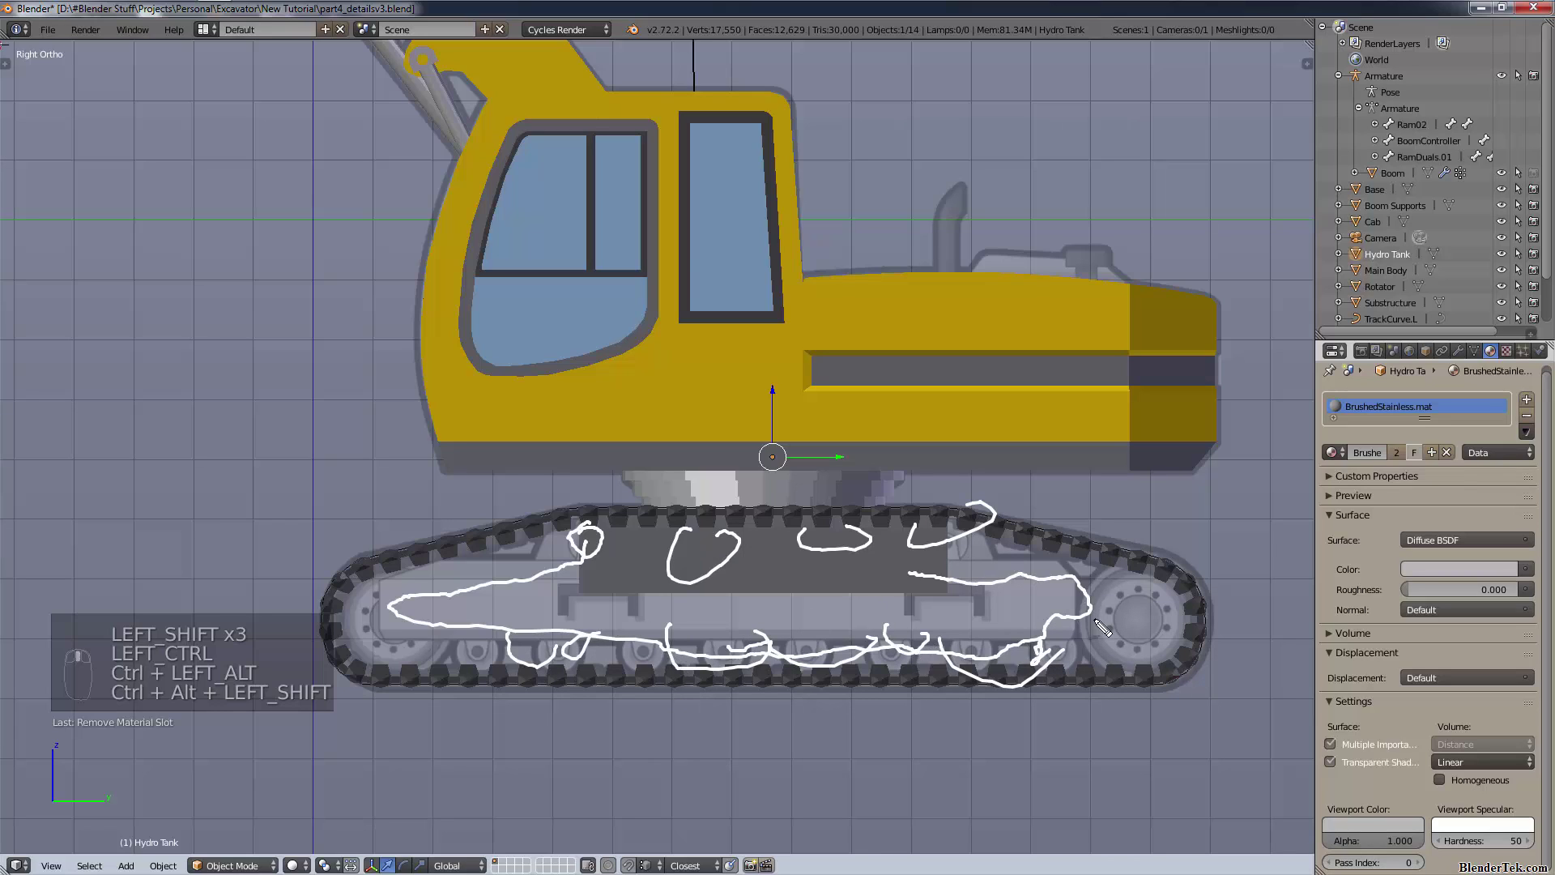
pyautogui.moveTo(1142, 566)
pyautogui.mouseDown()
pyautogui.moveTo(1138, 677)
pyautogui.moveTo(1191, 627)
pyautogui.moveTo(1118, 558)
pyautogui.mouseUp()
pyautogui.moveTo(440, 597)
pyautogui.mouseDown()
pyautogui.moveTo(387, 570)
pyautogui.moveTo(361, 654)
pyautogui.moveTo(441, 662)
pyautogui.moveTo(412, 557)
pyautogui.moveTo(377, 606)
pyautogui.mouseUp()
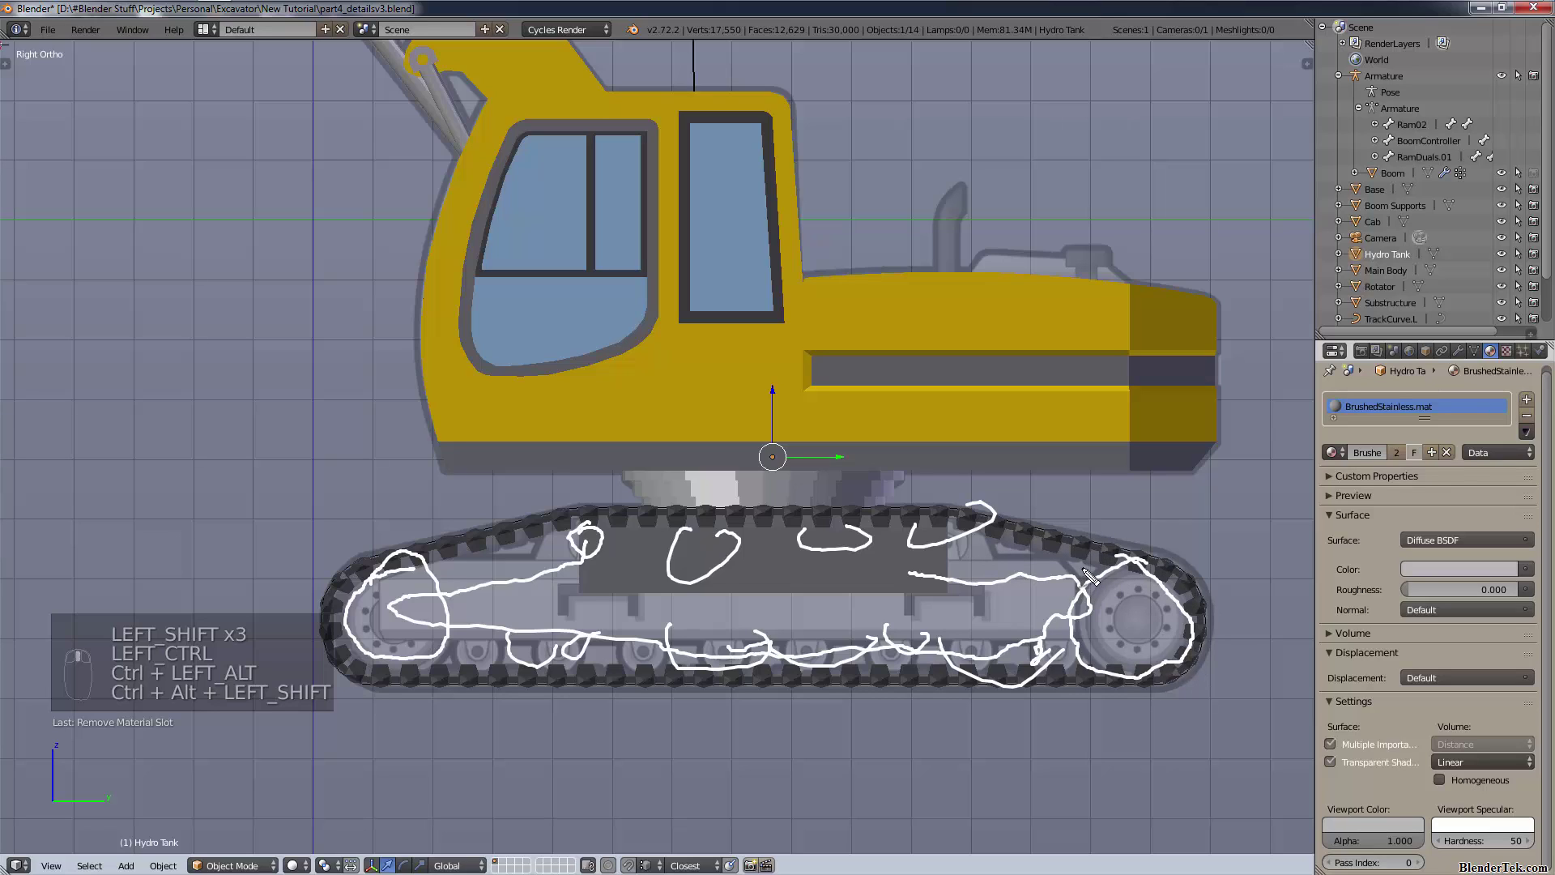
pyautogui.moveTo(1092, 557)
pyautogui.mouseDown()
pyautogui.moveTo(1102, 540)
pyautogui.moveTo(1098, 573)
pyautogui.moveTo(1084, 571)
pyautogui.moveTo(1097, 562)
pyautogui.mouseUp()
pyautogui.moveTo(394, 574)
pyautogui.mouseDown()
pyautogui.moveTo(371, 571)
pyautogui.moveTo(338, 614)
pyautogui.moveTo(346, 652)
pyautogui.moveTo(411, 679)
pyautogui.moveTo(448, 671)
pyautogui.moveTo(443, 577)
pyautogui.moveTo(394, 569)
pyautogui.moveTo(324, 613)
pyautogui.mouseUp()
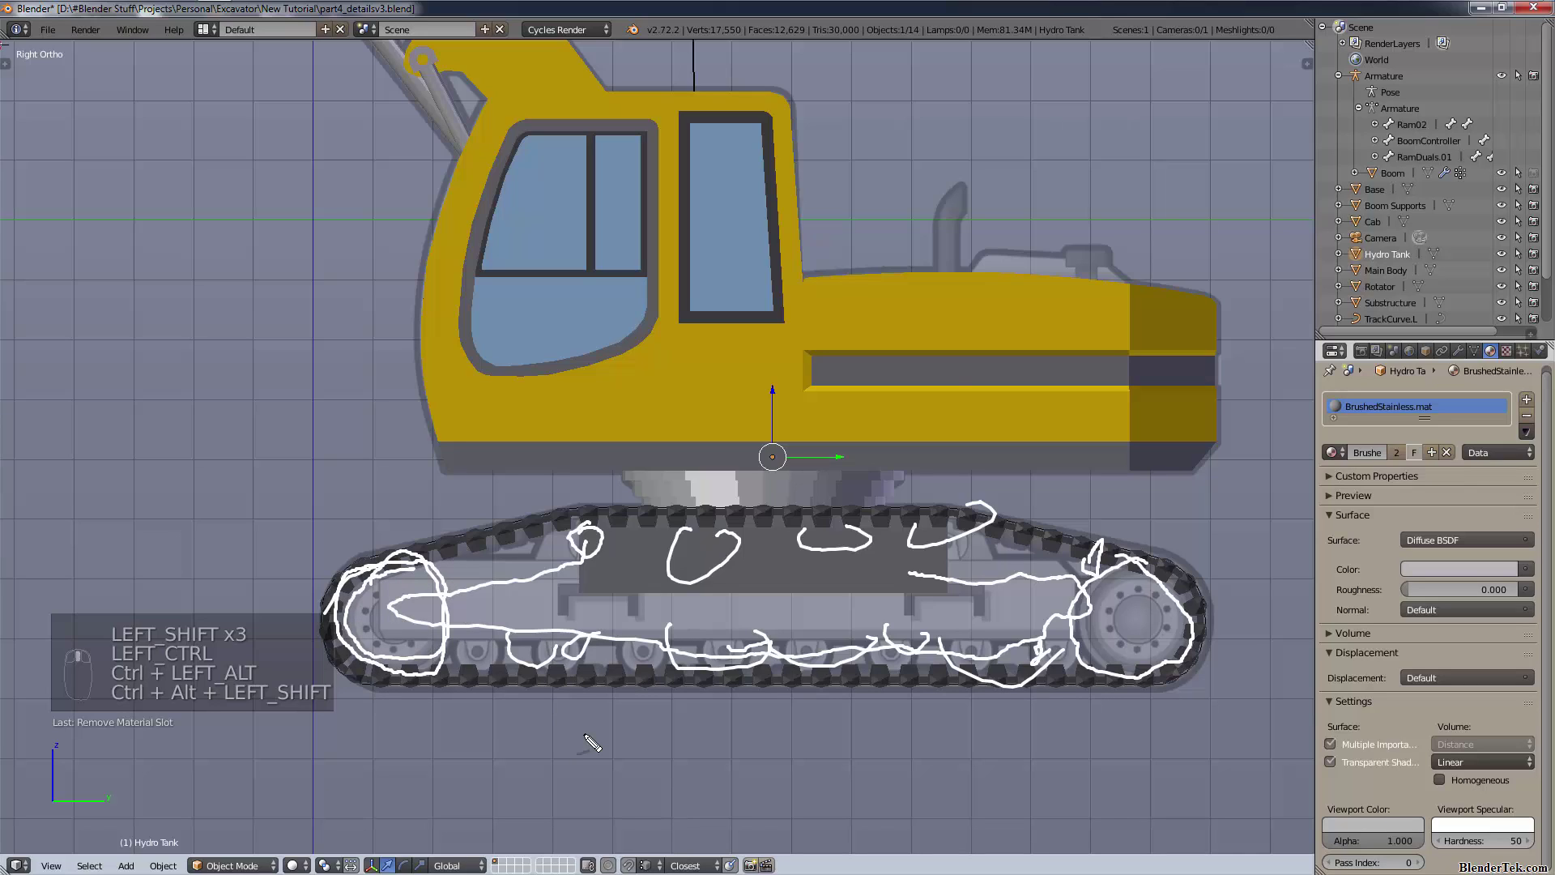
# - Mark the exhaust pipe, engine cover, both cab windows and the boom base as screen annotations
pyautogui.moveTo(933, 274)
pyautogui.mouseDown()
pyautogui.moveTo(942, 206)
pyautogui.moveTo(965, 186)
pyautogui.moveTo(949, 289)
pyautogui.moveTo(921, 270)
pyautogui.moveTo(1000, 247)
pyautogui.moveTo(1113, 259)
pyautogui.moveTo(1089, 284)
pyautogui.moveTo(946, 257)
pyautogui.mouseUp()
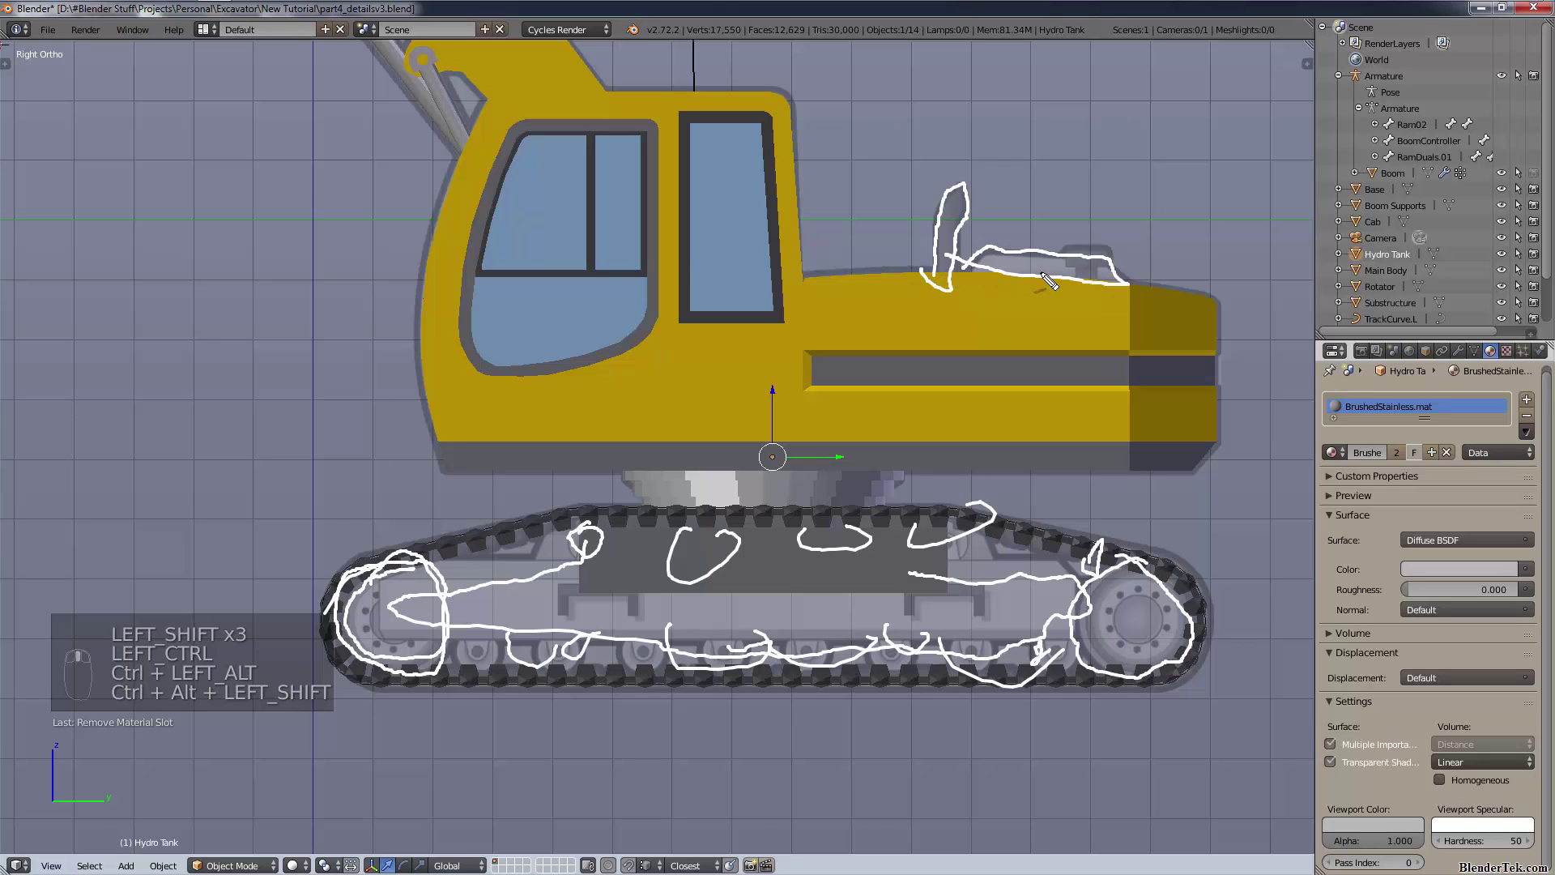
pyautogui.moveTo(1085, 284)
pyautogui.mouseDown()
pyautogui.moveTo(1067, 261)
pyautogui.moveTo(1124, 258)
pyautogui.moveTo(1100, 282)
pyautogui.mouseUp()
pyautogui.moveTo(534, 113)
pyautogui.mouseDown()
pyautogui.moveTo(552, 317)
pyautogui.moveTo(535, 146)
pyautogui.mouseUp()
pyautogui.moveTo(695, 117)
pyautogui.mouseDown()
pyautogui.moveTo(737, 271)
pyautogui.moveTo(749, 122)
pyautogui.mouseUp()
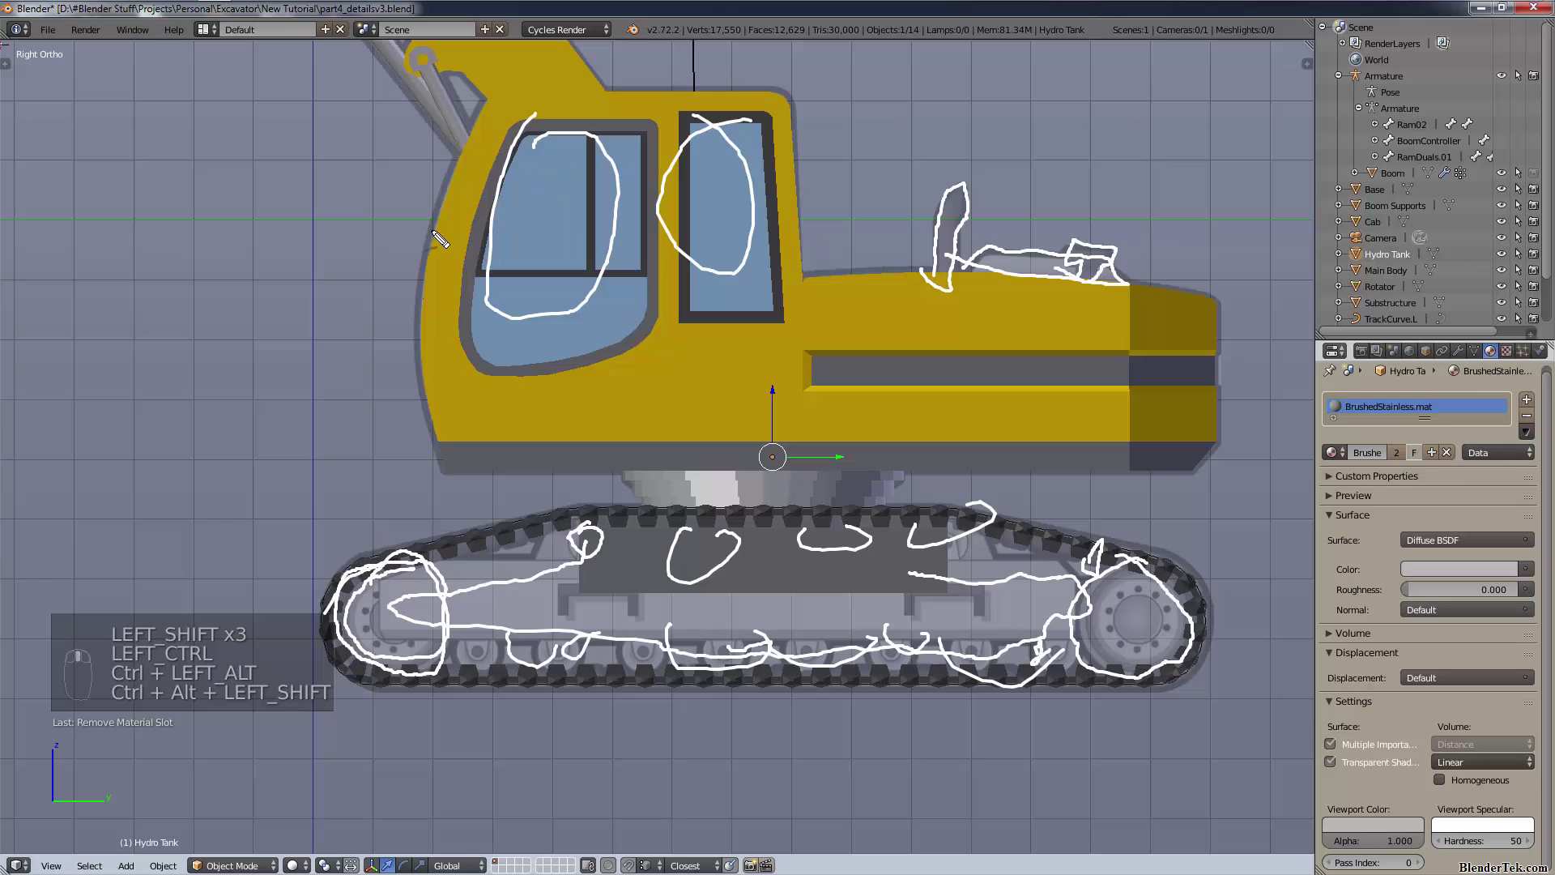
pyautogui.moveTo(487, 80)
pyautogui.mouseDown()
pyautogui.moveTo(415, 53)
pyautogui.moveTo(377, 16)
pyautogui.moveTo(524, 24)
pyautogui.moveTo(578, 82)
pyautogui.moveTo(498, 96)
pyautogui.moveTo(473, 75)
pyautogui.mouseUp()
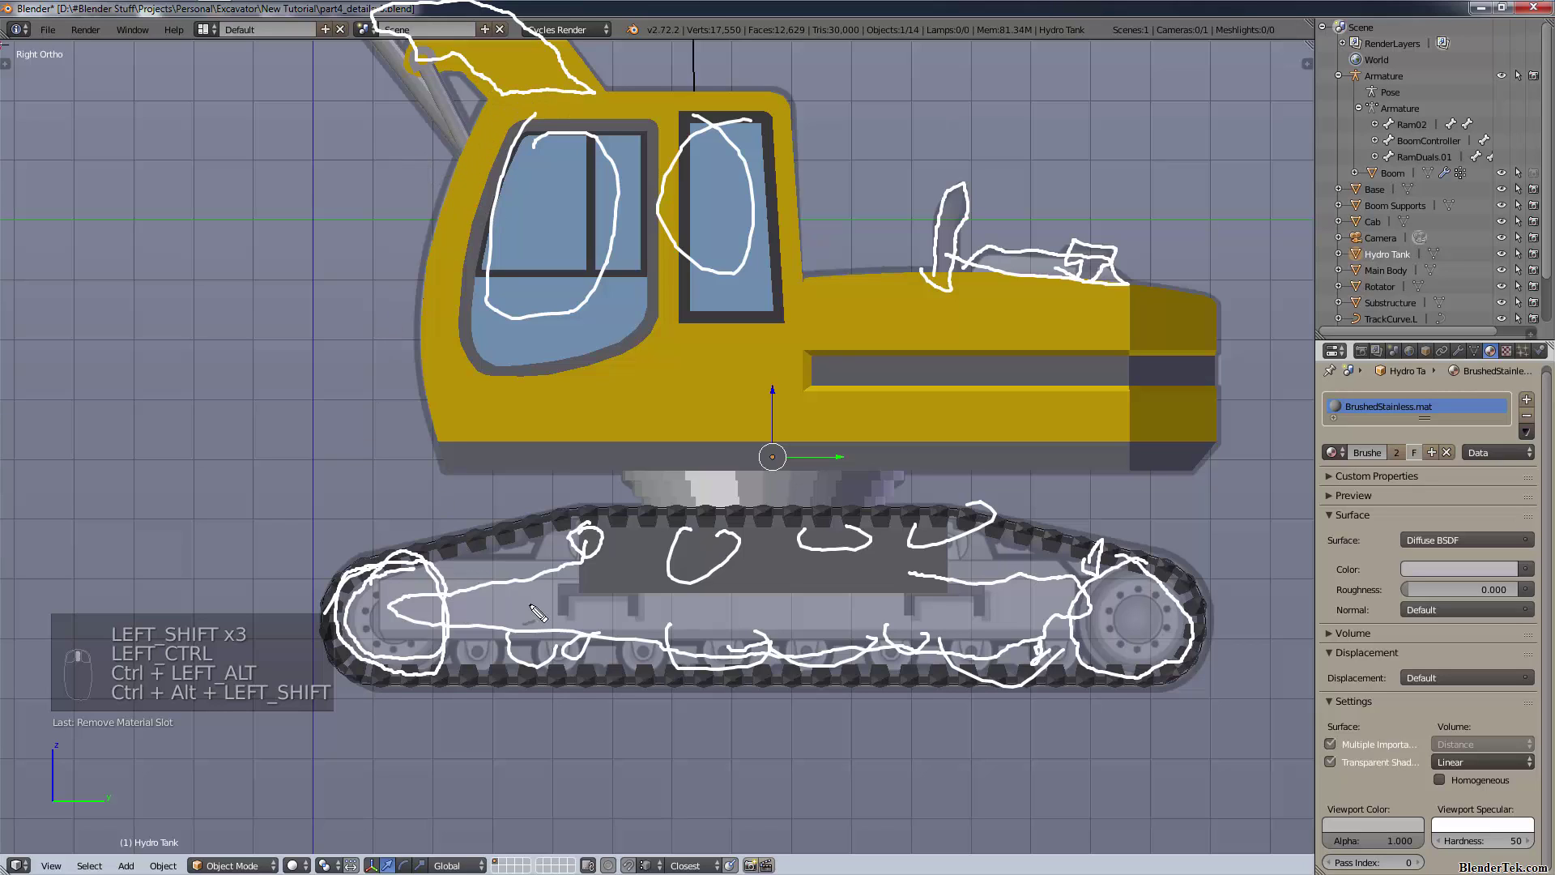
# - Mark the track frame brackets, the cab's front edge and a line from the tracks to the rear deck, and clear the annotations
pyautogui.moveTo(562, 605)
pyautogui.mouseDown()
pyautogui.moveTo(584, 586)
pyautogui.moveTo(630, 589)
pyautogui.moveTo(633, 604)
pyautogui.mouseUp()
pyautogui.moveTo(921, 602); pyautogui.dragTo(980, 619)
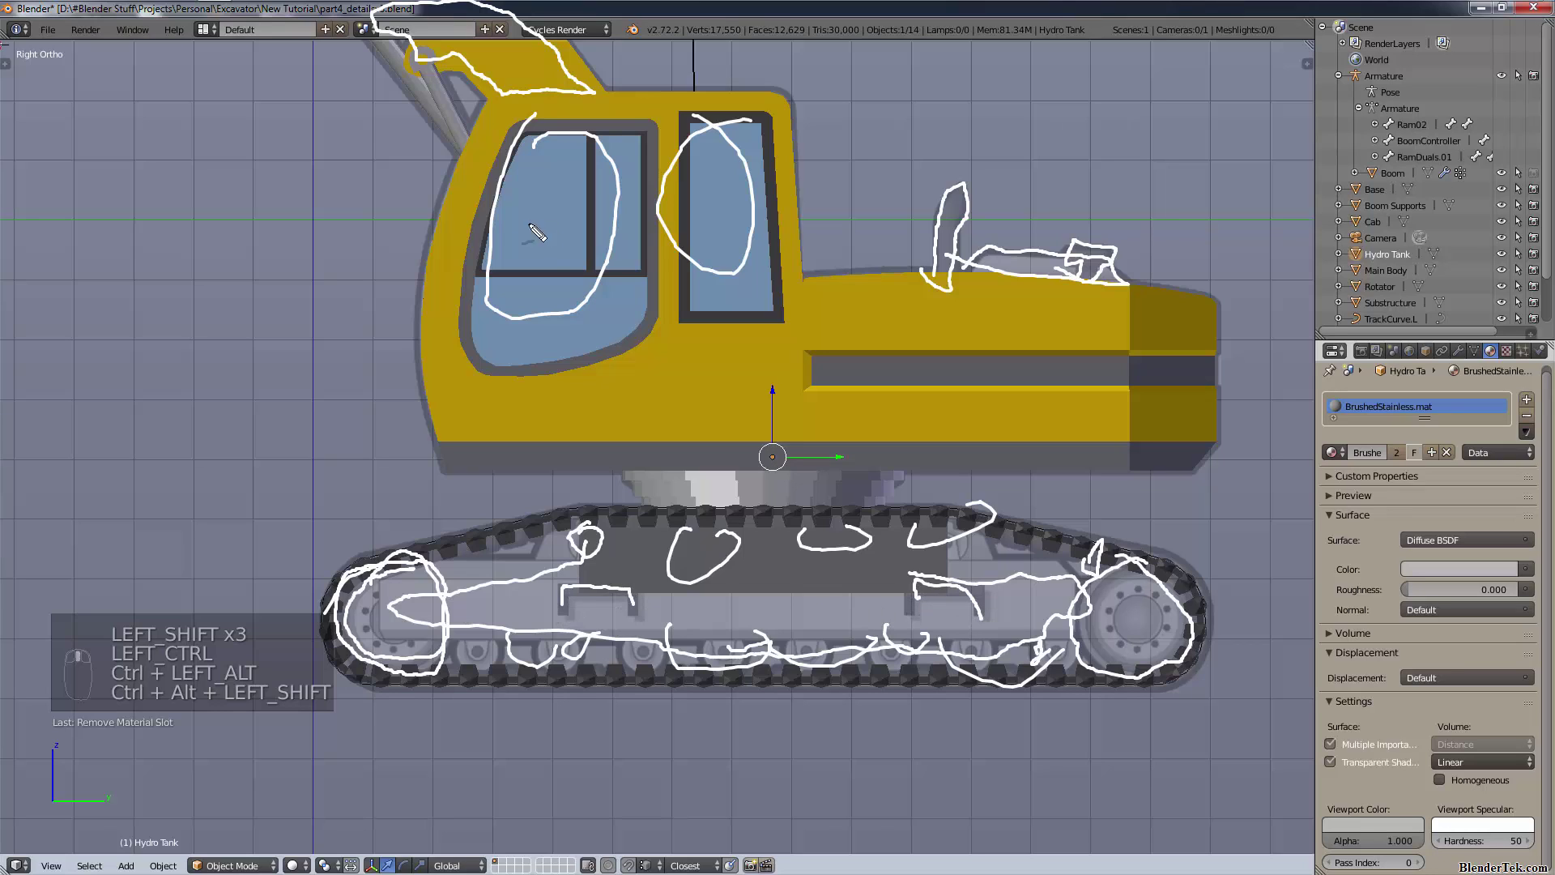
pyautogui.moveTo(481, 117)
pyautogui.mouseDown()
pyautogui.moveTo(445, 267)
pyautogui.moveTo(451, 419)
pyautogui.mouseUp()
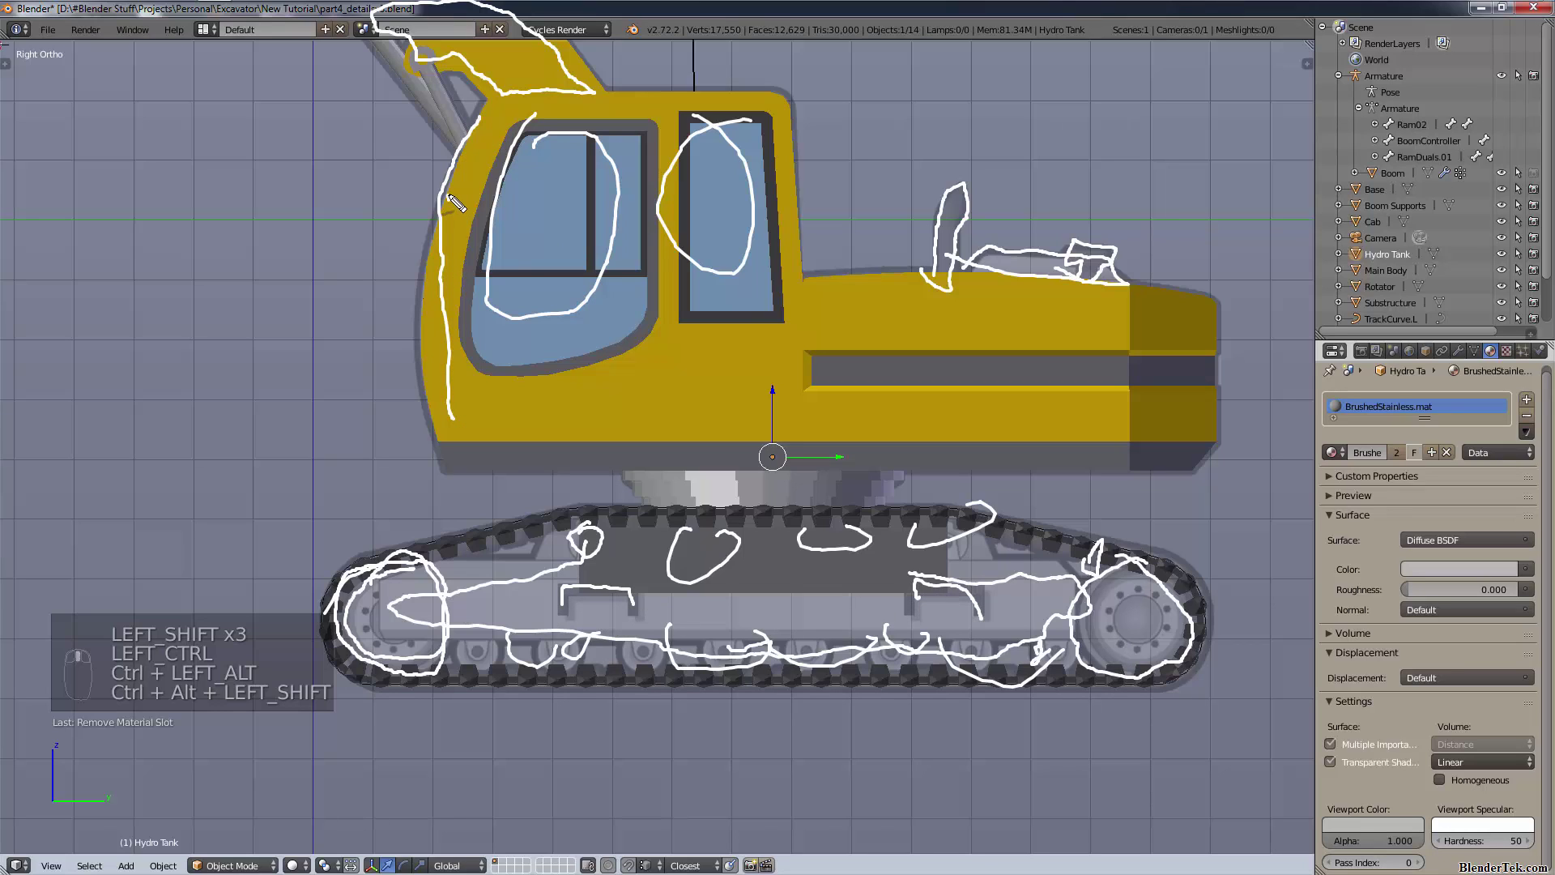
pyautogui.moveTo(449, 199)
pyautogui.mouseDown()
pyautogui.moveTo(519, 262)
pyautogui.moveTo(460, 221)
pyautogui.moveTo(499, 217)
pyautogui.moveTo(474, 237)
pyautogui.moveTo(499, 256)
pyautogui.mouseUp()
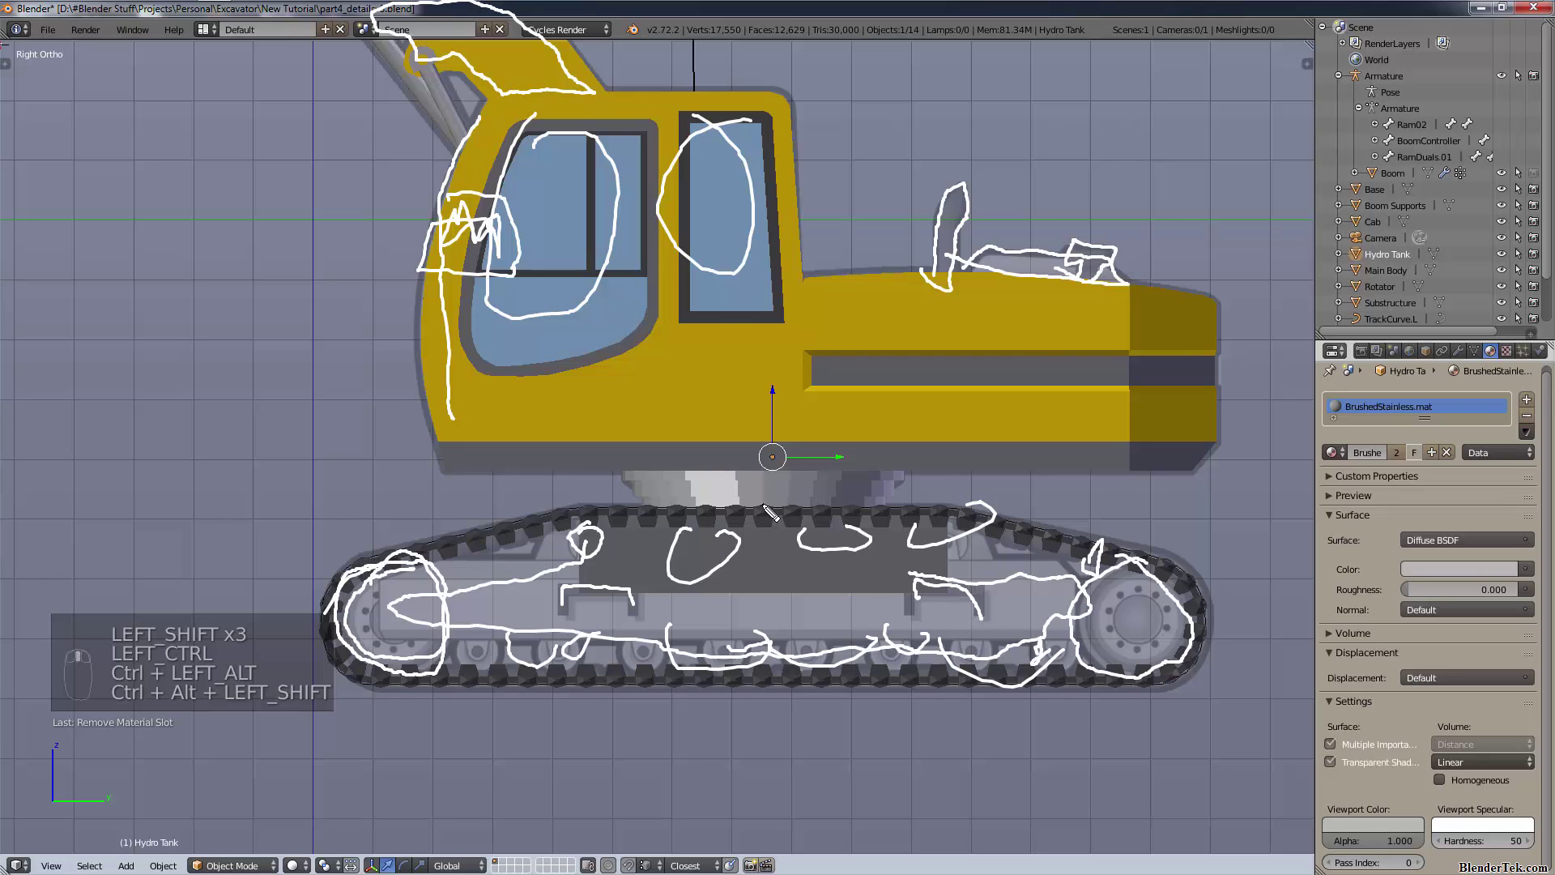
pyautogui.moveTo(767, 511); pyautogui.dragTo(809, 306)
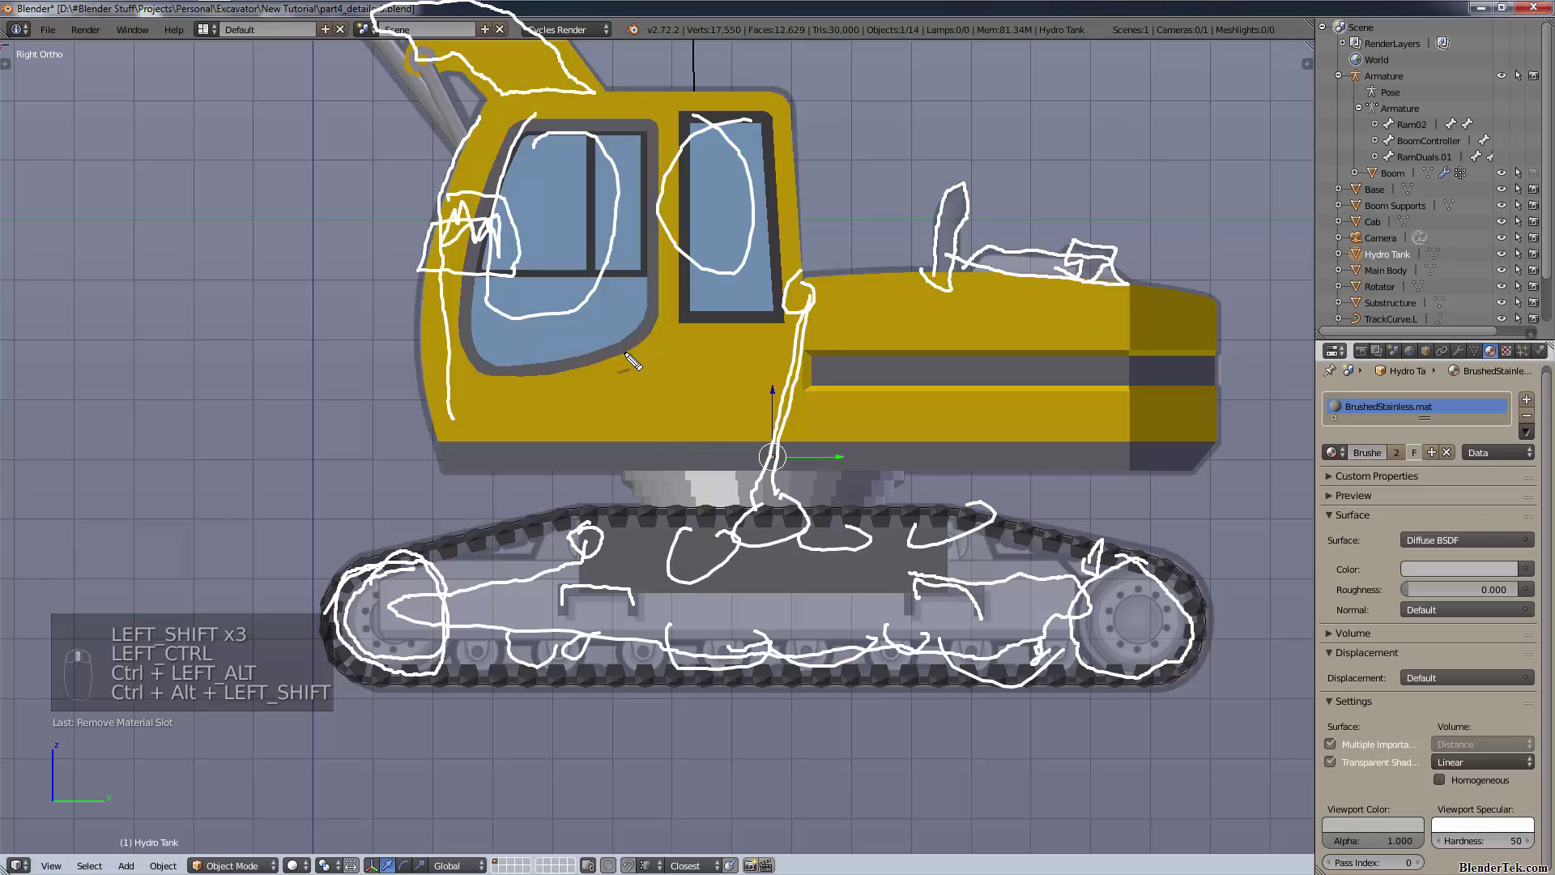
pyautogui.press('Escape')
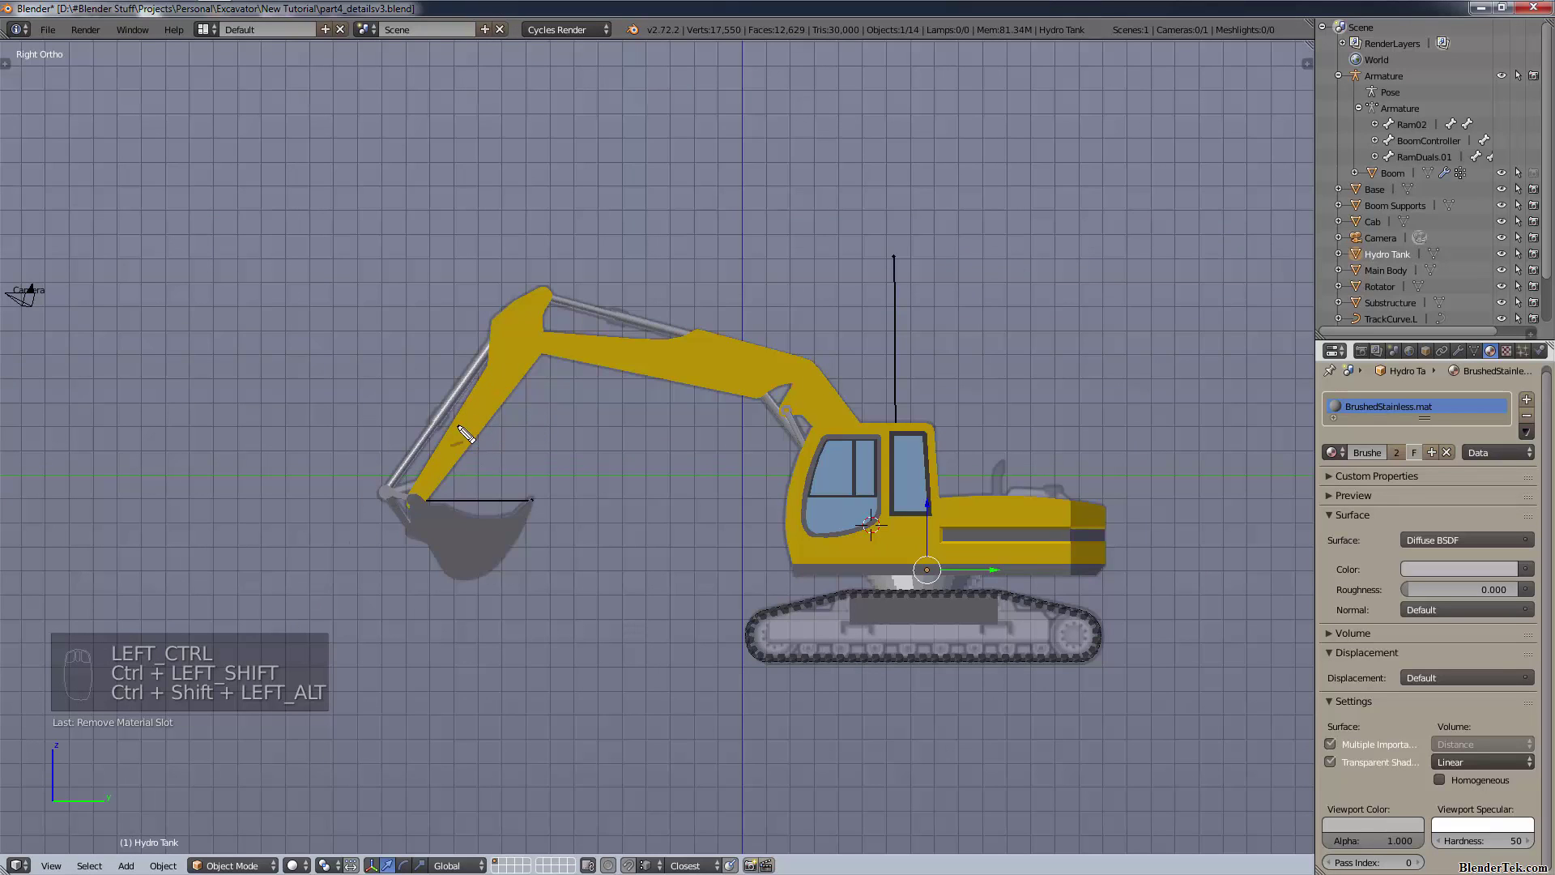
# - Annotate the full side view with curved hoses linking the arm's two rams and arrows pointing outward from the arm and boom
pyautogui.moveTo(442, 418)
pyautogui.mouseDown()
pyautogui.moveTo(425, 414)
pyautogui.moveTo(460, 366)
pyautogui.mouseUp()
pyautogui.moveTo(595, 308)
pyautogui.mouseDown()
pyautogui.moveTo(595, 287)
pyautogui.moveTo(651, 305)
pyautogui.mouseUp()
pyautogui.moveTo(473, 368)
pyautogui.mouseDown()
pyautogui.moveTo(539, 286)
pyautogui.moveTo(599, 305)
pyautogui.mouseUp()
pyautogui.moveTo(458, 403)
pyautogui.mouseDown()
pyautogui.moveTo(492, 277)
pyautogui.moveTo(648, 293)
pyautogui.moveTo(655, 307)
pyautogui.mouseUp()
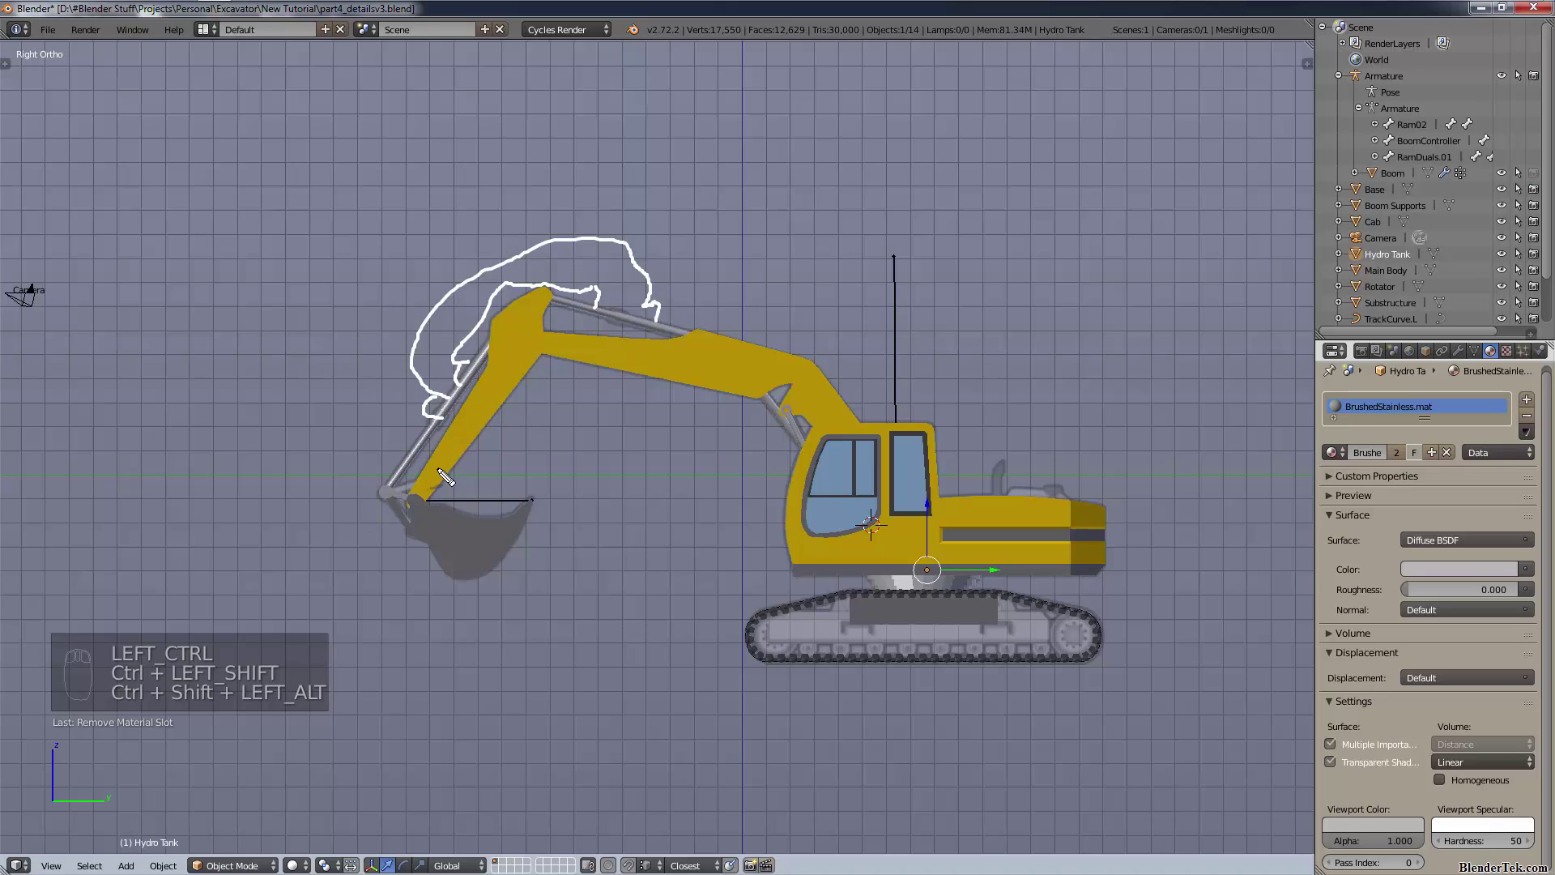
pyautogui.moveTo(439, 470)
pyautogui.mouseDown()
pyautogui.moveTo(324, 449)
pyautogui.moveTo(307, 372)
pyautogui.moveTo(298, 423)
pyautogui.mouseUp()
pyautogui.moveTo(693, 358)
pyautogui.mouseDown()
pyautogui.moveTo(739, 269)
pyautogui.moveTo(752, 316)
pyautogui.moveTo(733, 306)
pyautogui.mouseUp()
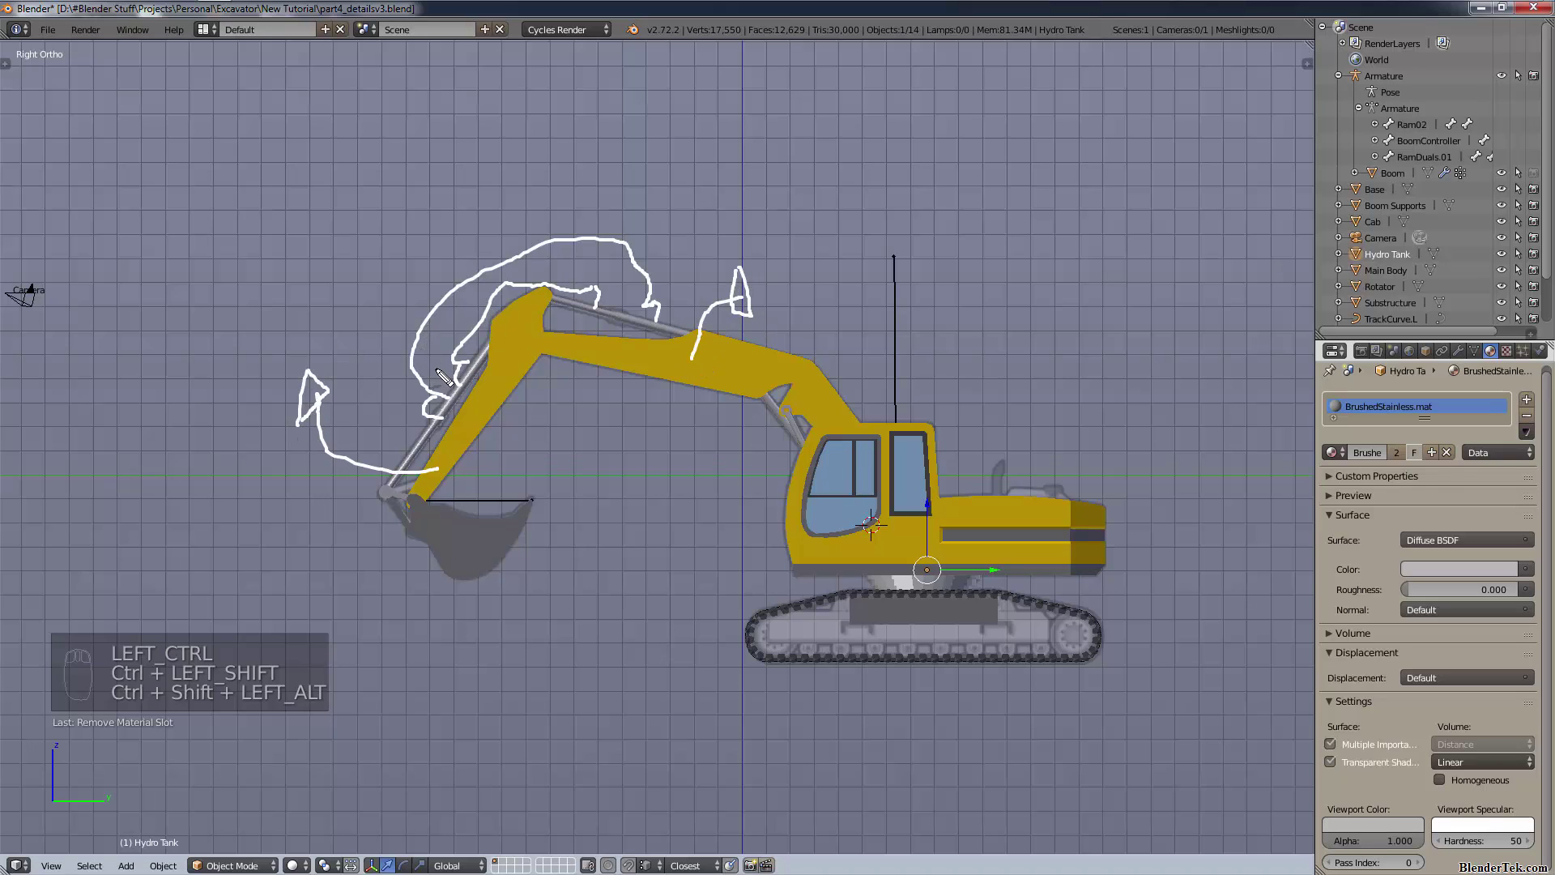
pyautogui.moveTo(436, 377)
pyautogui.mouseDown()
pyautogui.moveTo(507, 239)
pyautogui.moveTo(622, 223)
pyautogui.moveTo(648, 312)
pyautogui.mouseUp()
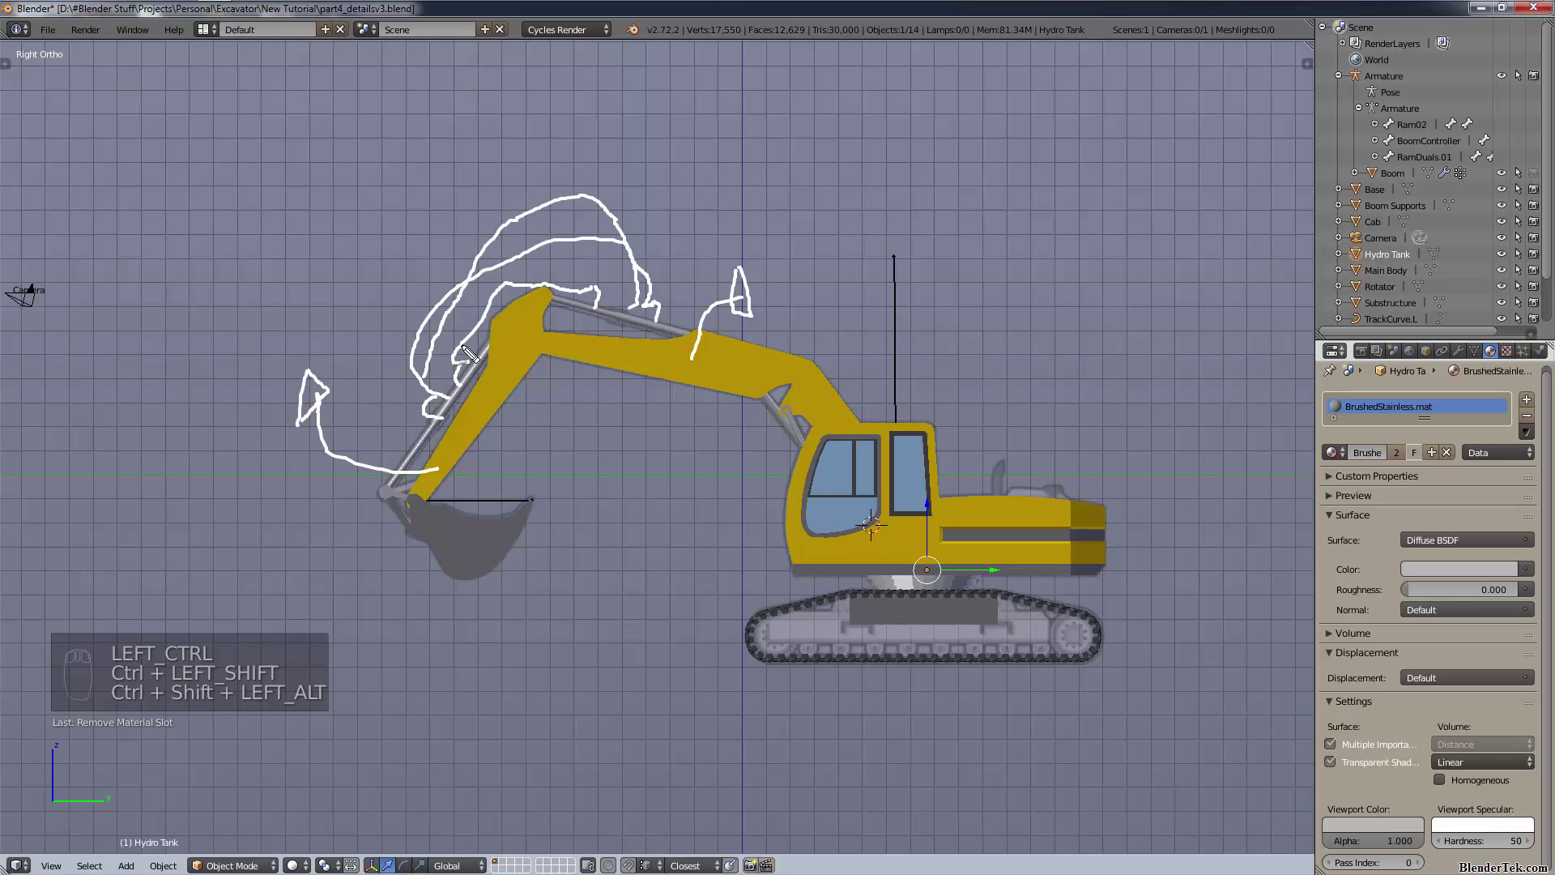
pyautogui.moveTo(382, 373); pyautogui.dragTo(405, 350)
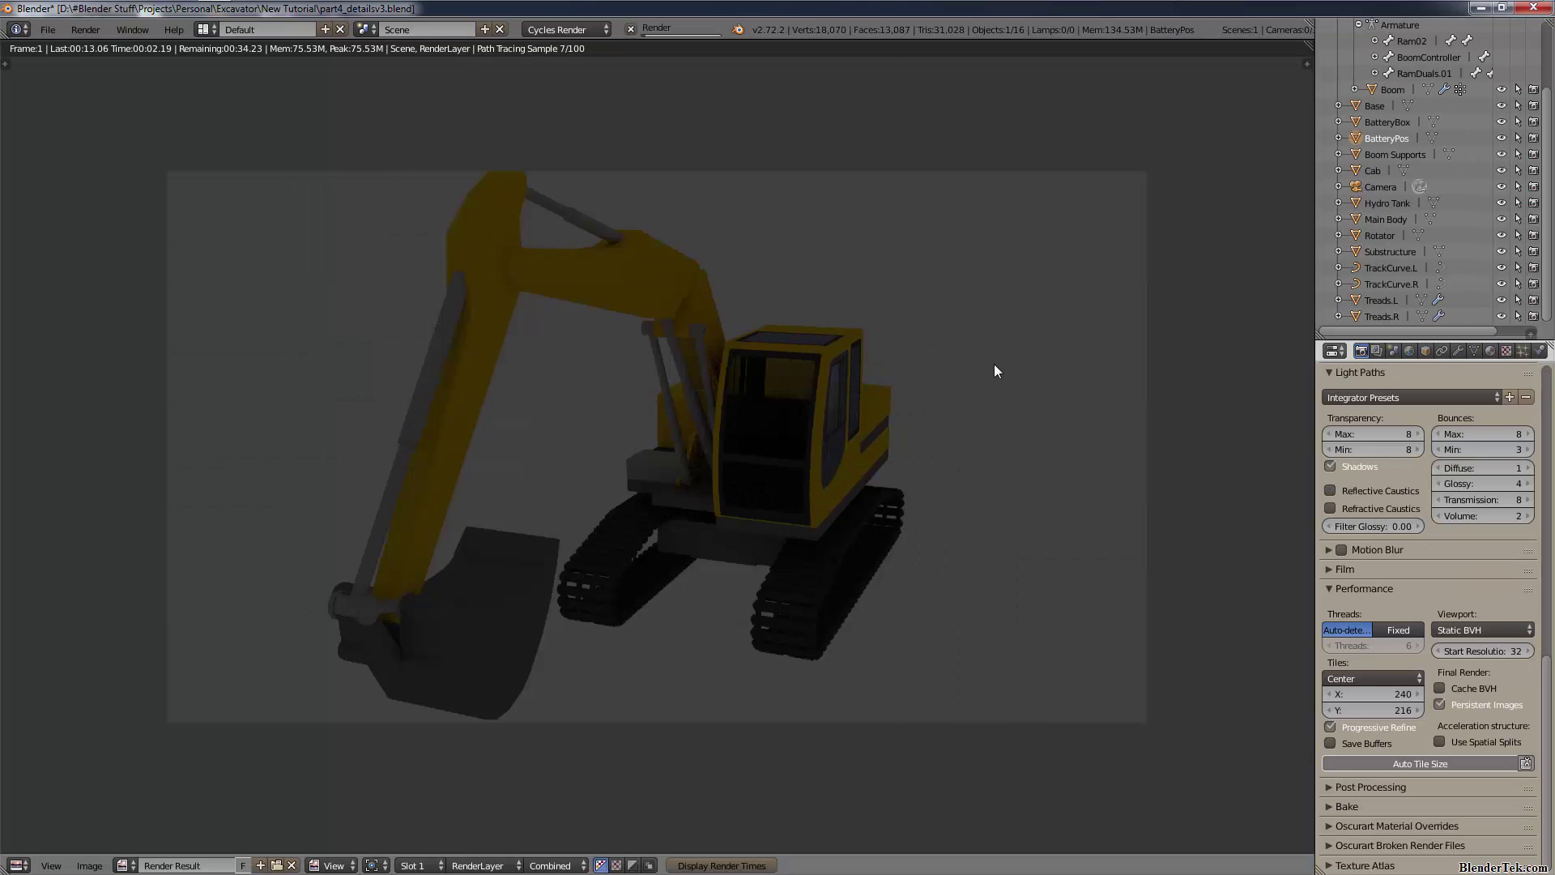